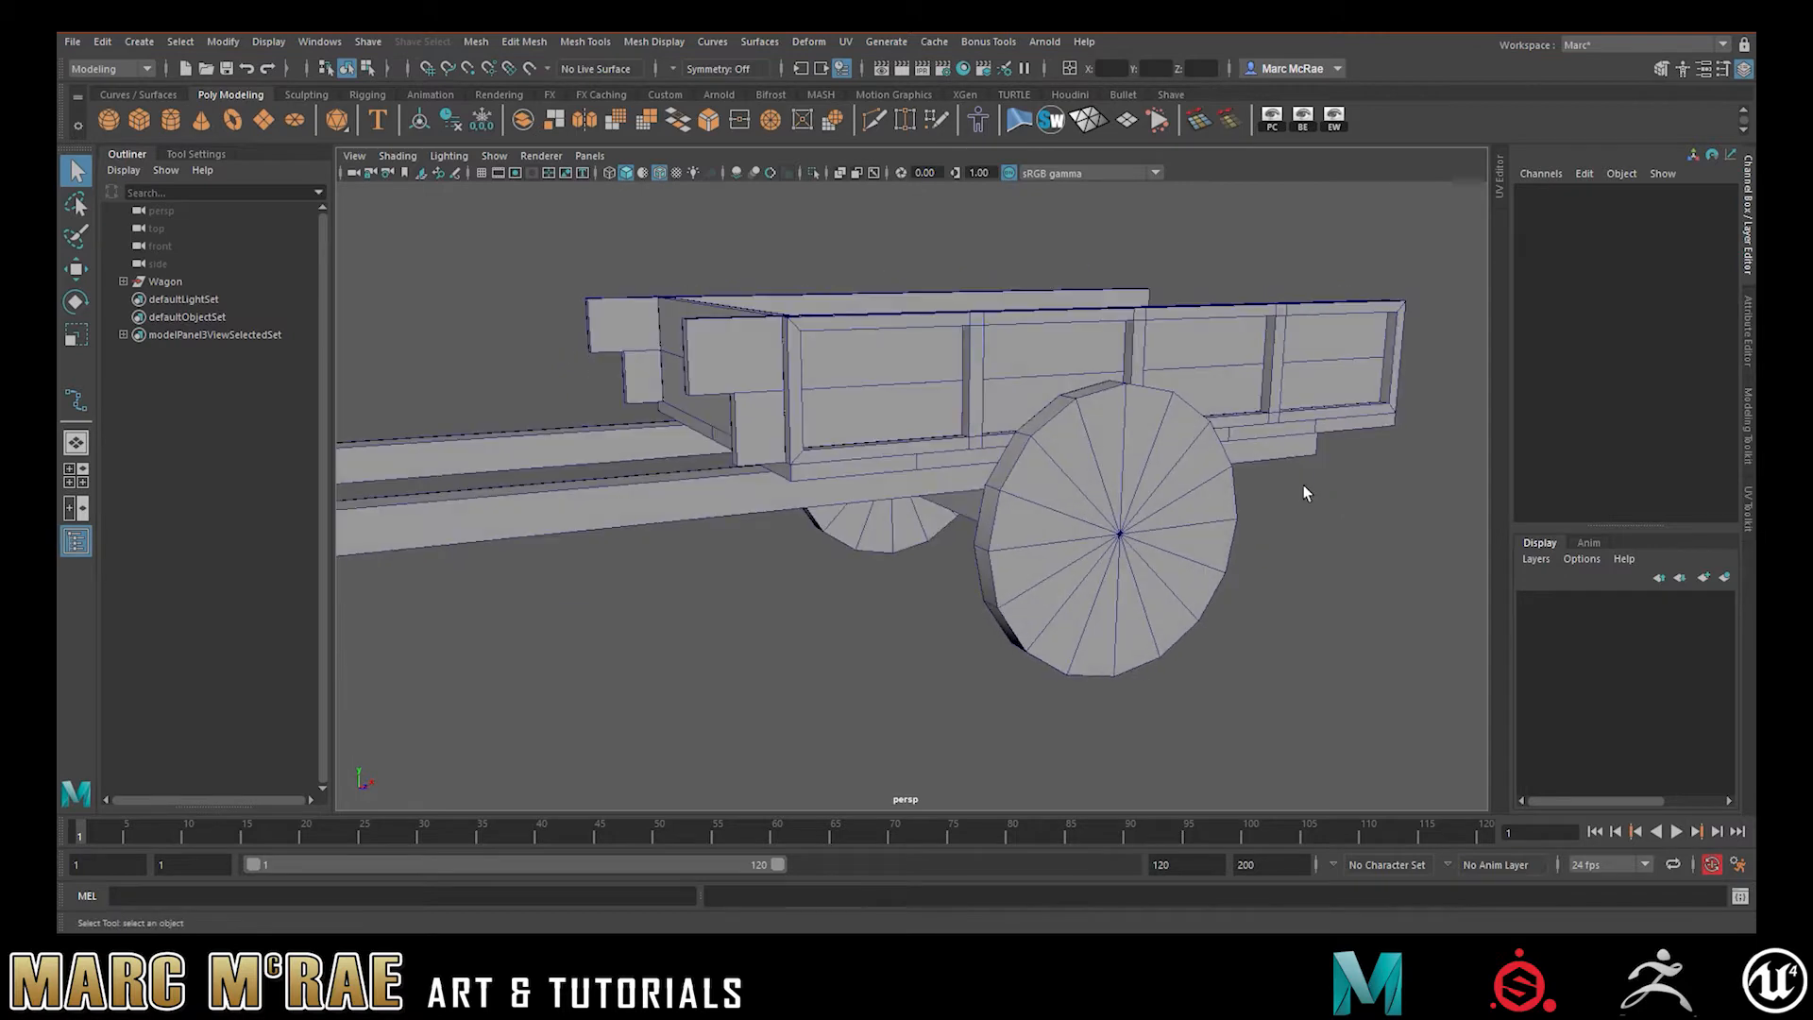
Centre the pivot of the wagon's near wheel, delete its history and freeze its transformations
left_click_drag(1193, 474, 1045, 477, "alt")
right_click_drag(1045, 478, 1142, 485, "alt")
left_click_drag(1142, 486, 1020, 492, "alt")
left_click(1101, 508)
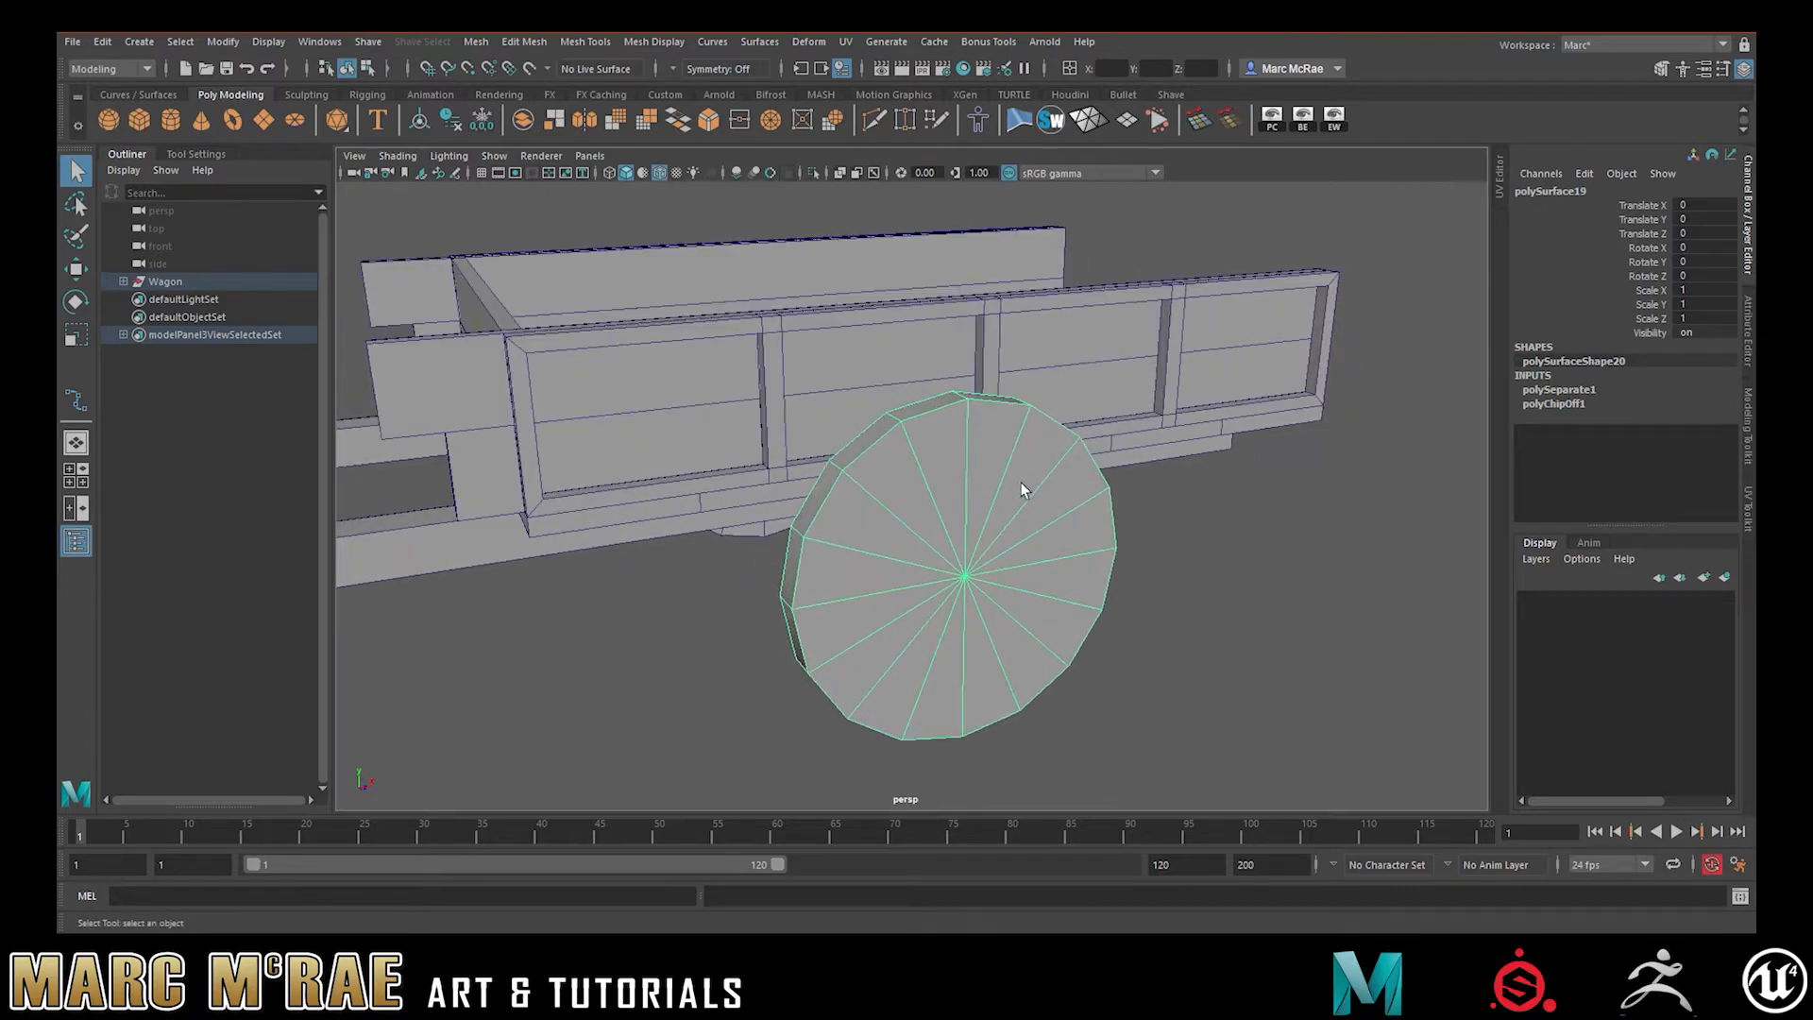
left_click(1148, 568)
left_click(1041, 548)
key("r")
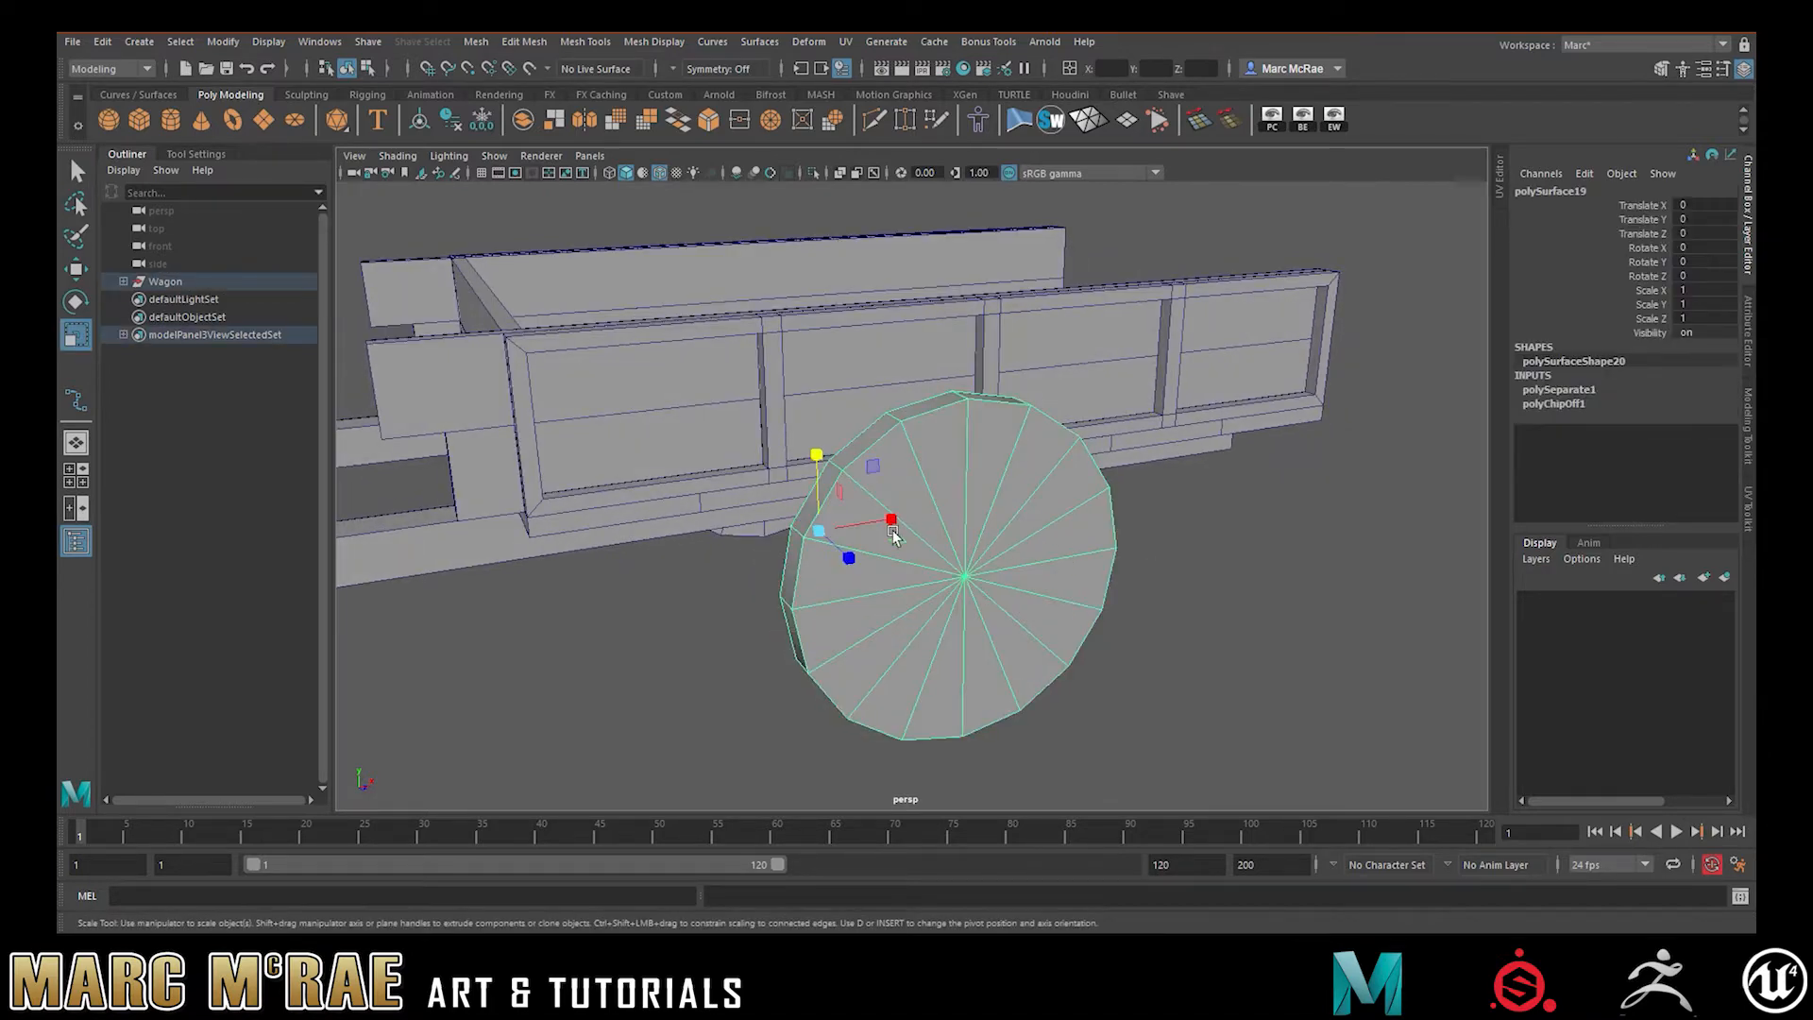
left_click_drag(920, 536, 990, 517, "alt")
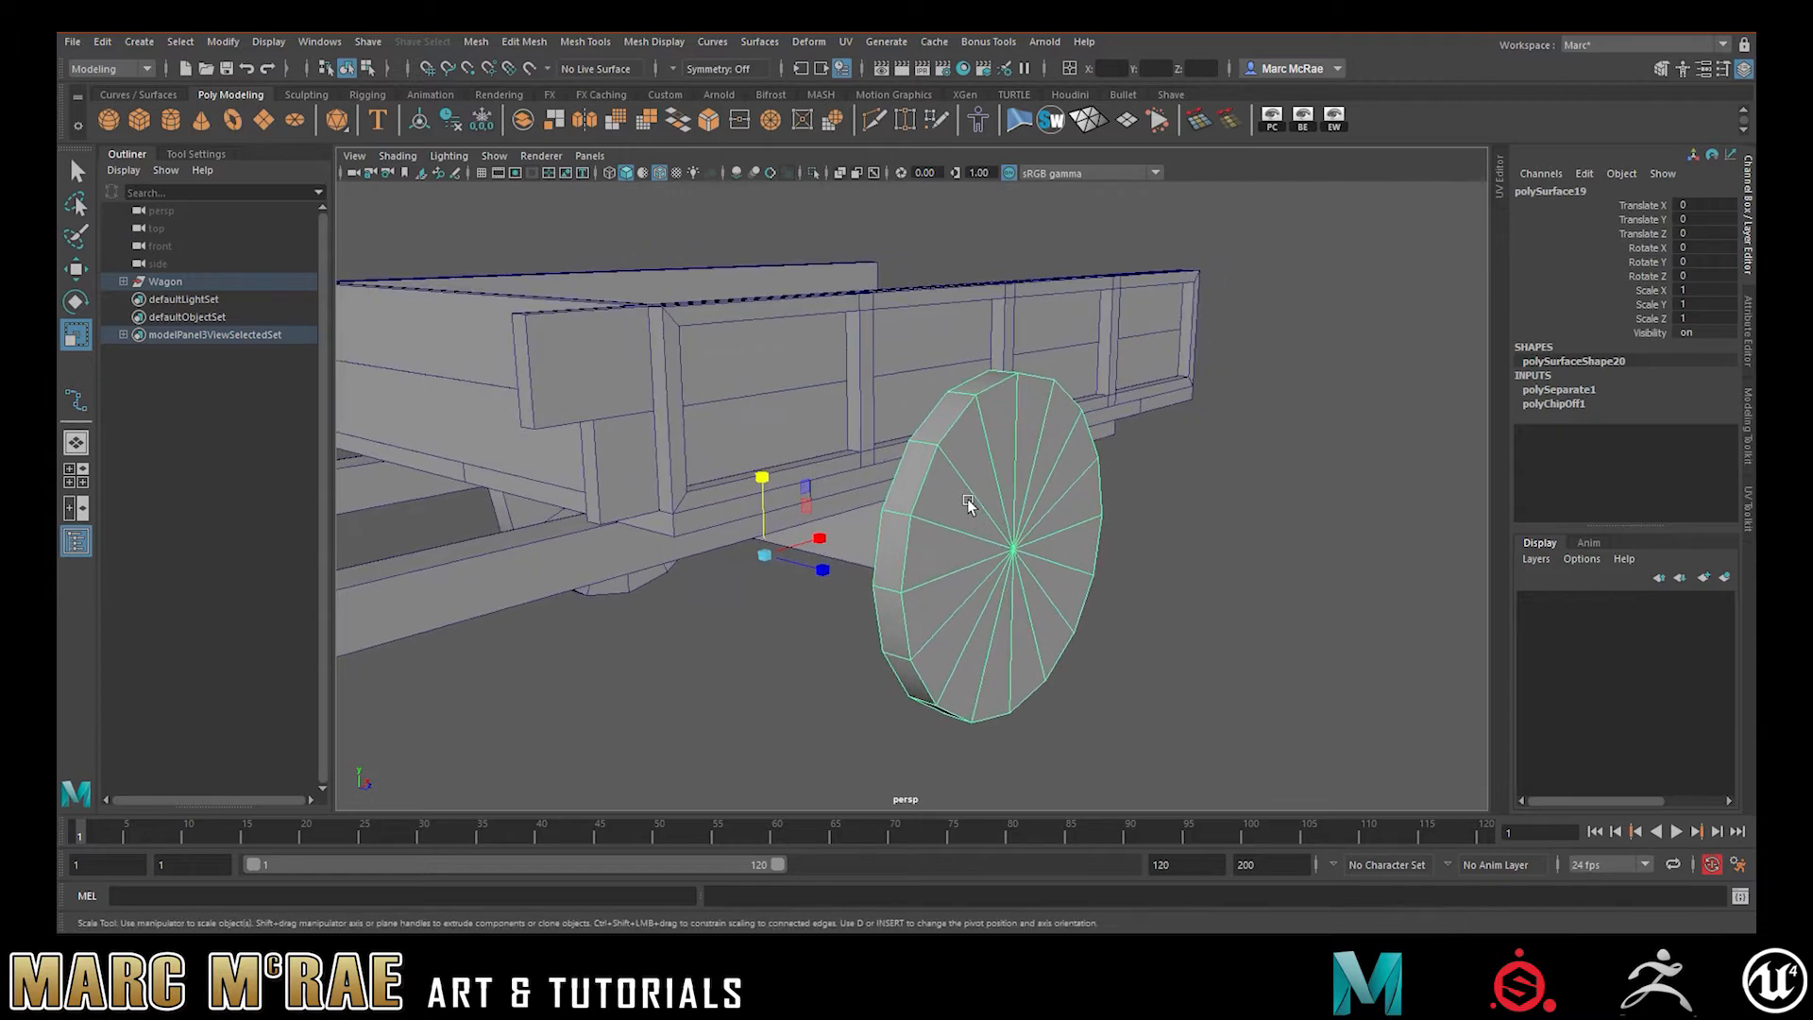
left_click(419, 119)
left_click(451, 119)
left_click(481, 119)
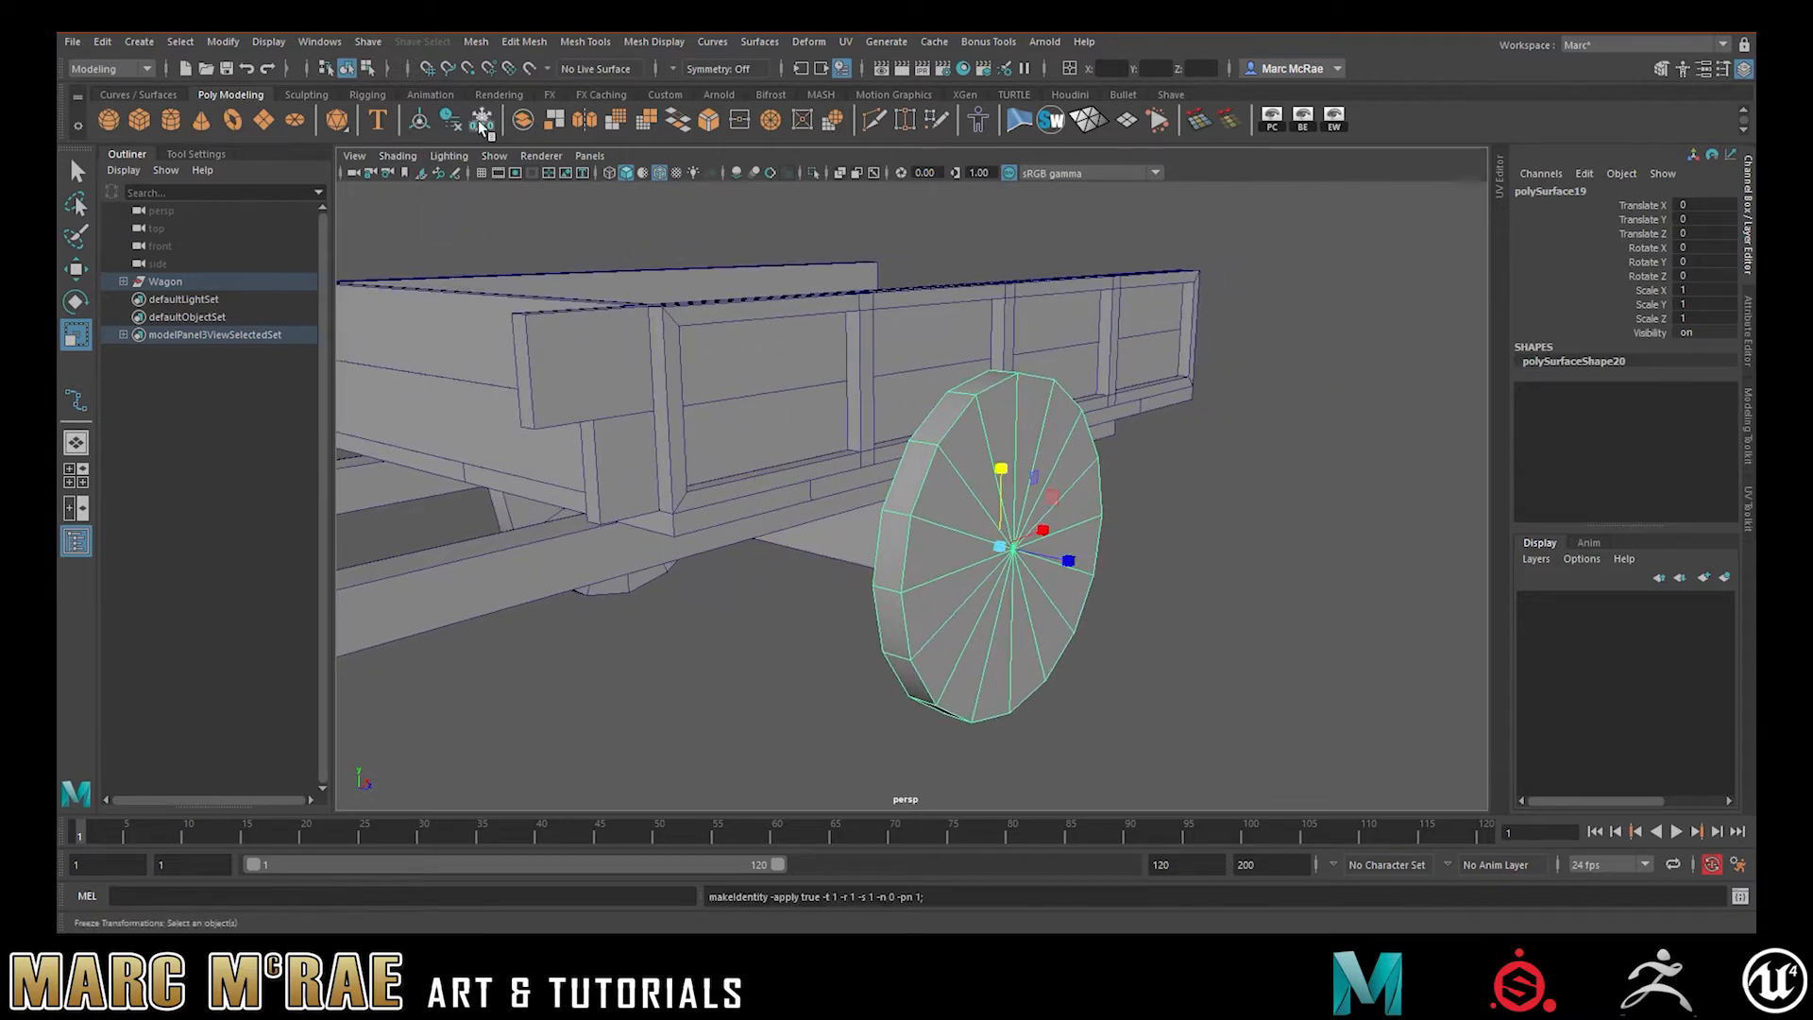
Enlarge the near wheel to a scale of about 1.353 in X and Y and 1.004 in Z
mouse_move(1106, 547)
left_mouse_down("alt")
mouse_move(1192, 536)
mouse_move(982, 561)
mouse_move(1062, 521)
mouse_move(1140, 513)
mouse_move(1062, 514)
mouse_move(1076, 532)
mouse_move(1056, 546)
mouse_move(1072, 546)
left_mouse_up("alt")
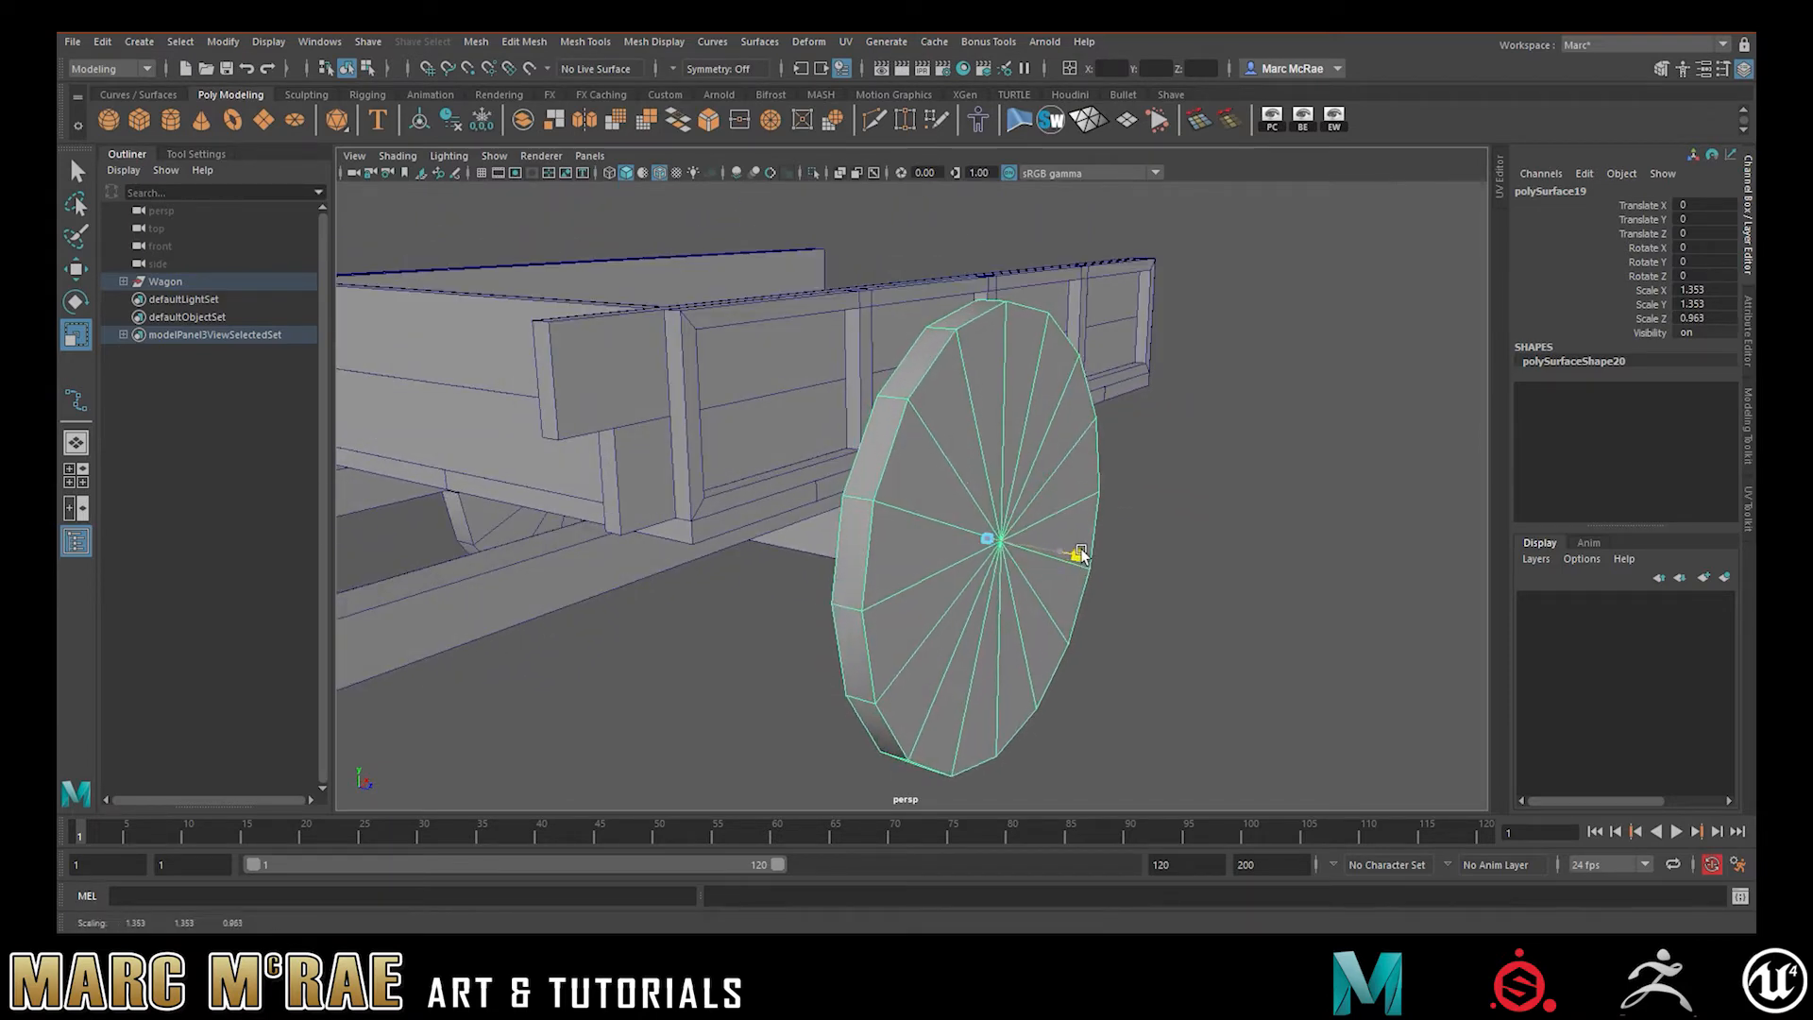
left_click(1244, 545)
left_click_drag(1244, 546, 1079, 500, "alt")
key("ctrl+z")
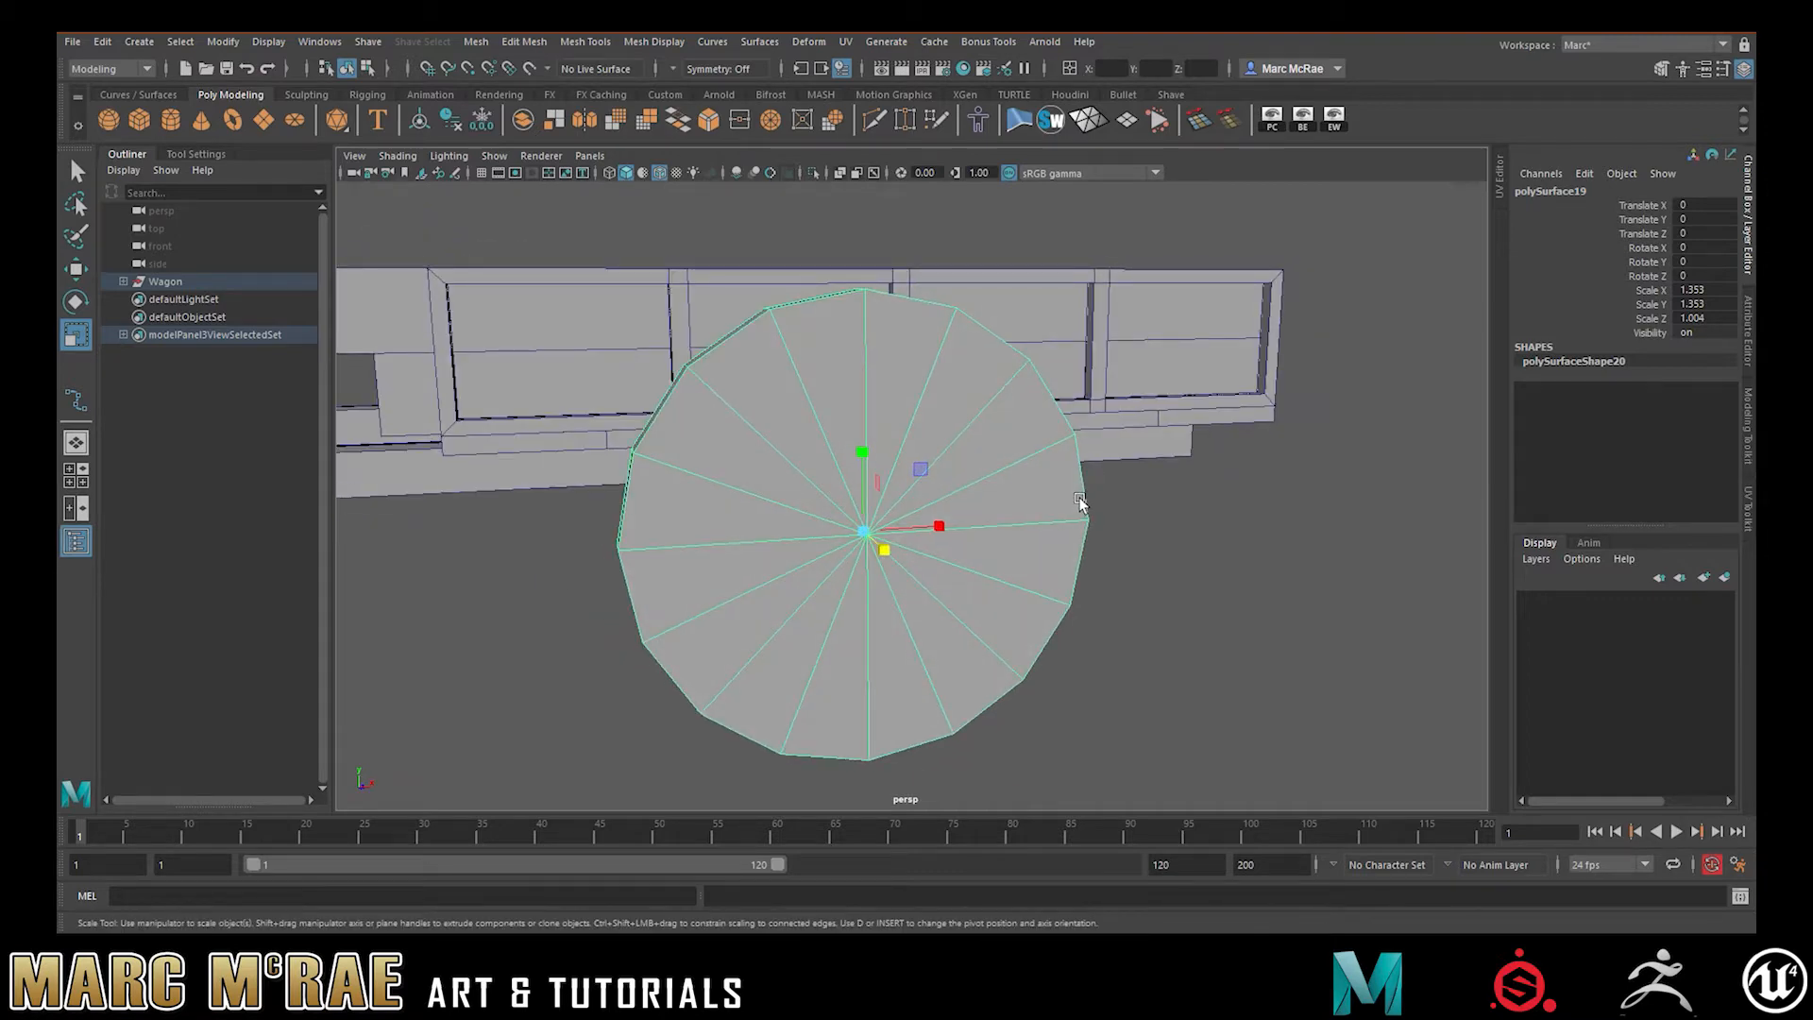
left_click_drag(1121, 505, 1024, 529, "alt")
left_click(1033, 578)
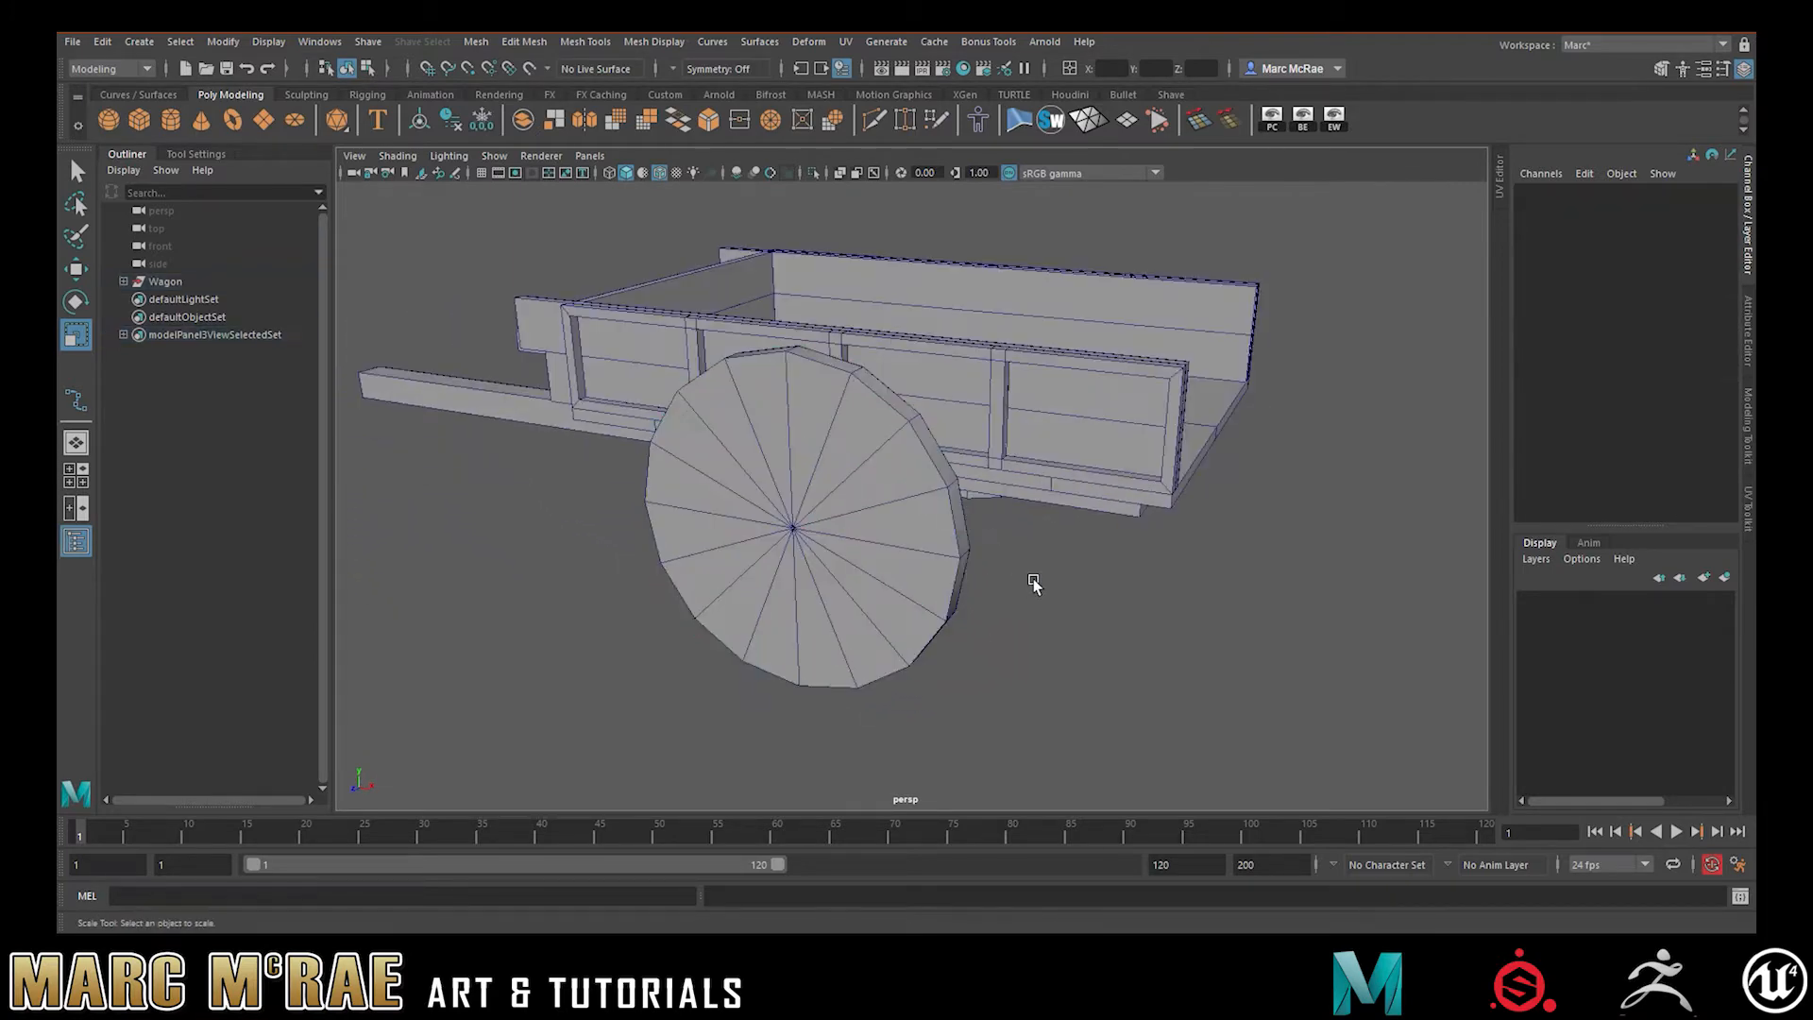
Turn off the wireframe overlay on shaded objects and reselect the near wheel
left_click(840, 460)
left_click(663, 175)
left_click(1002, 270)
left_click(829, 446)
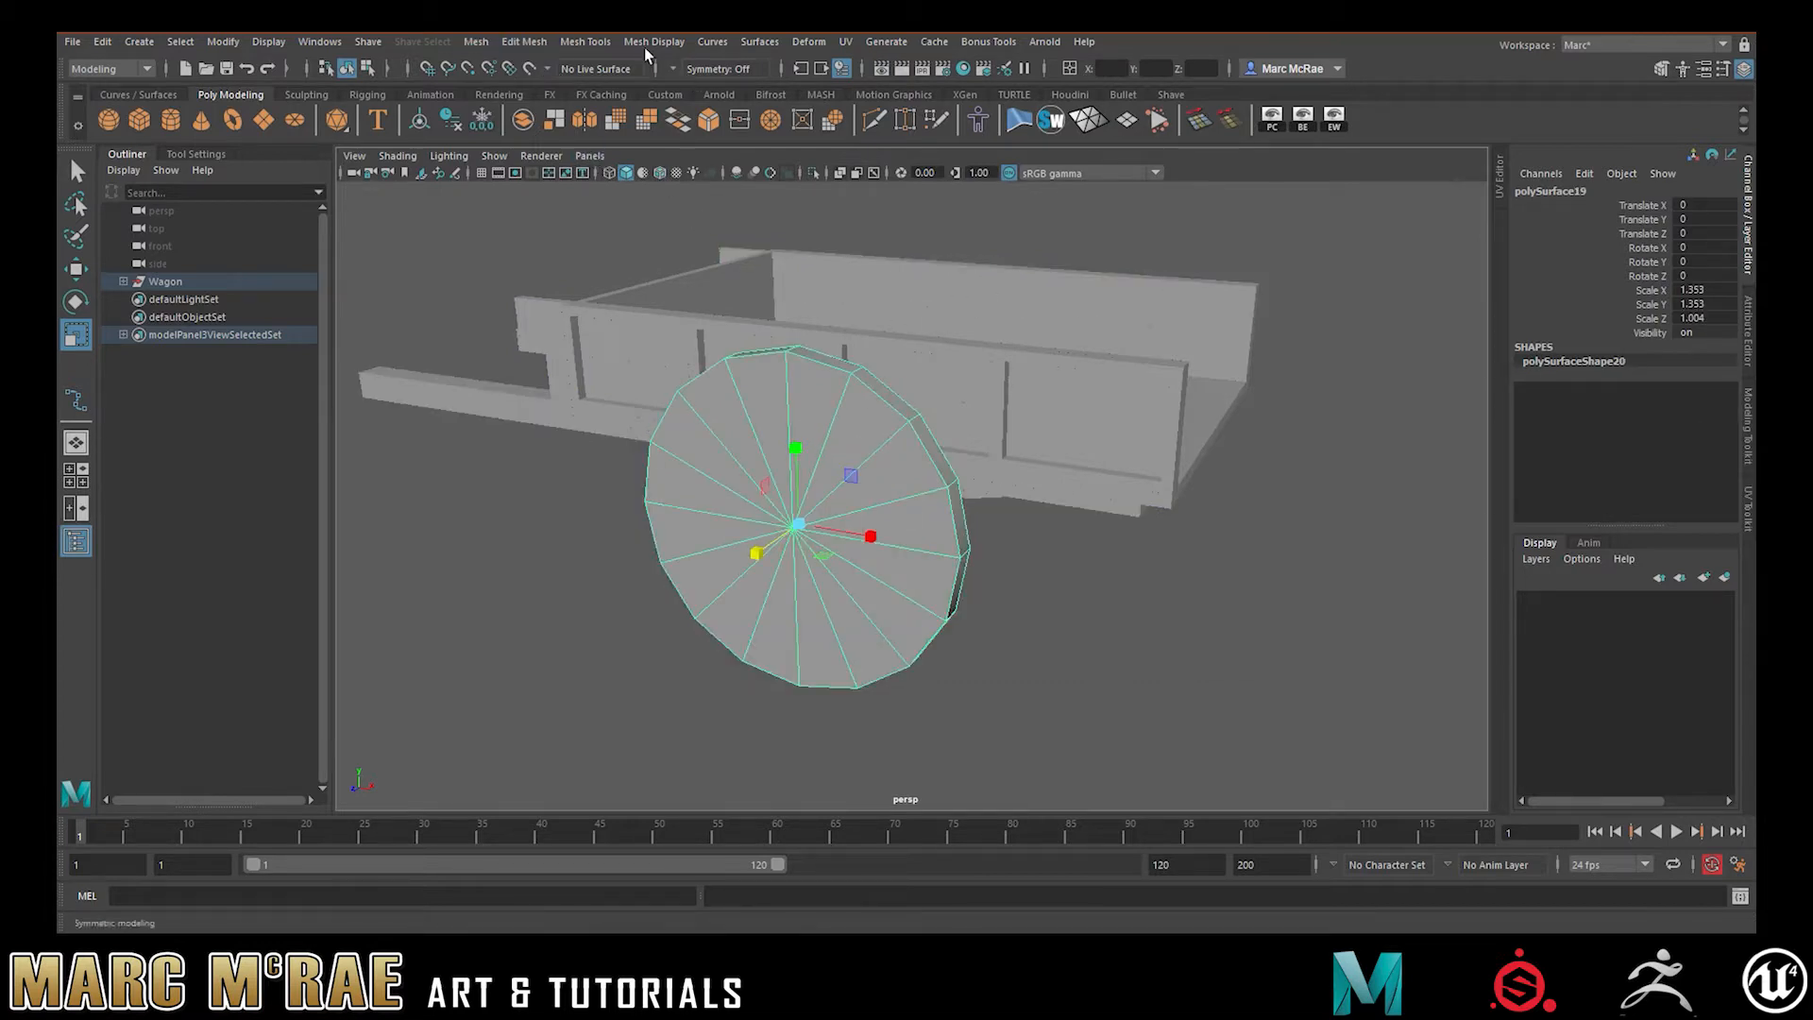
Soften the near wheel's edges, return to object selection and check its outline from several angles
right_click_drag(874, 388, 861, 373)
left_click(859, 370)
double_click(914, 413)
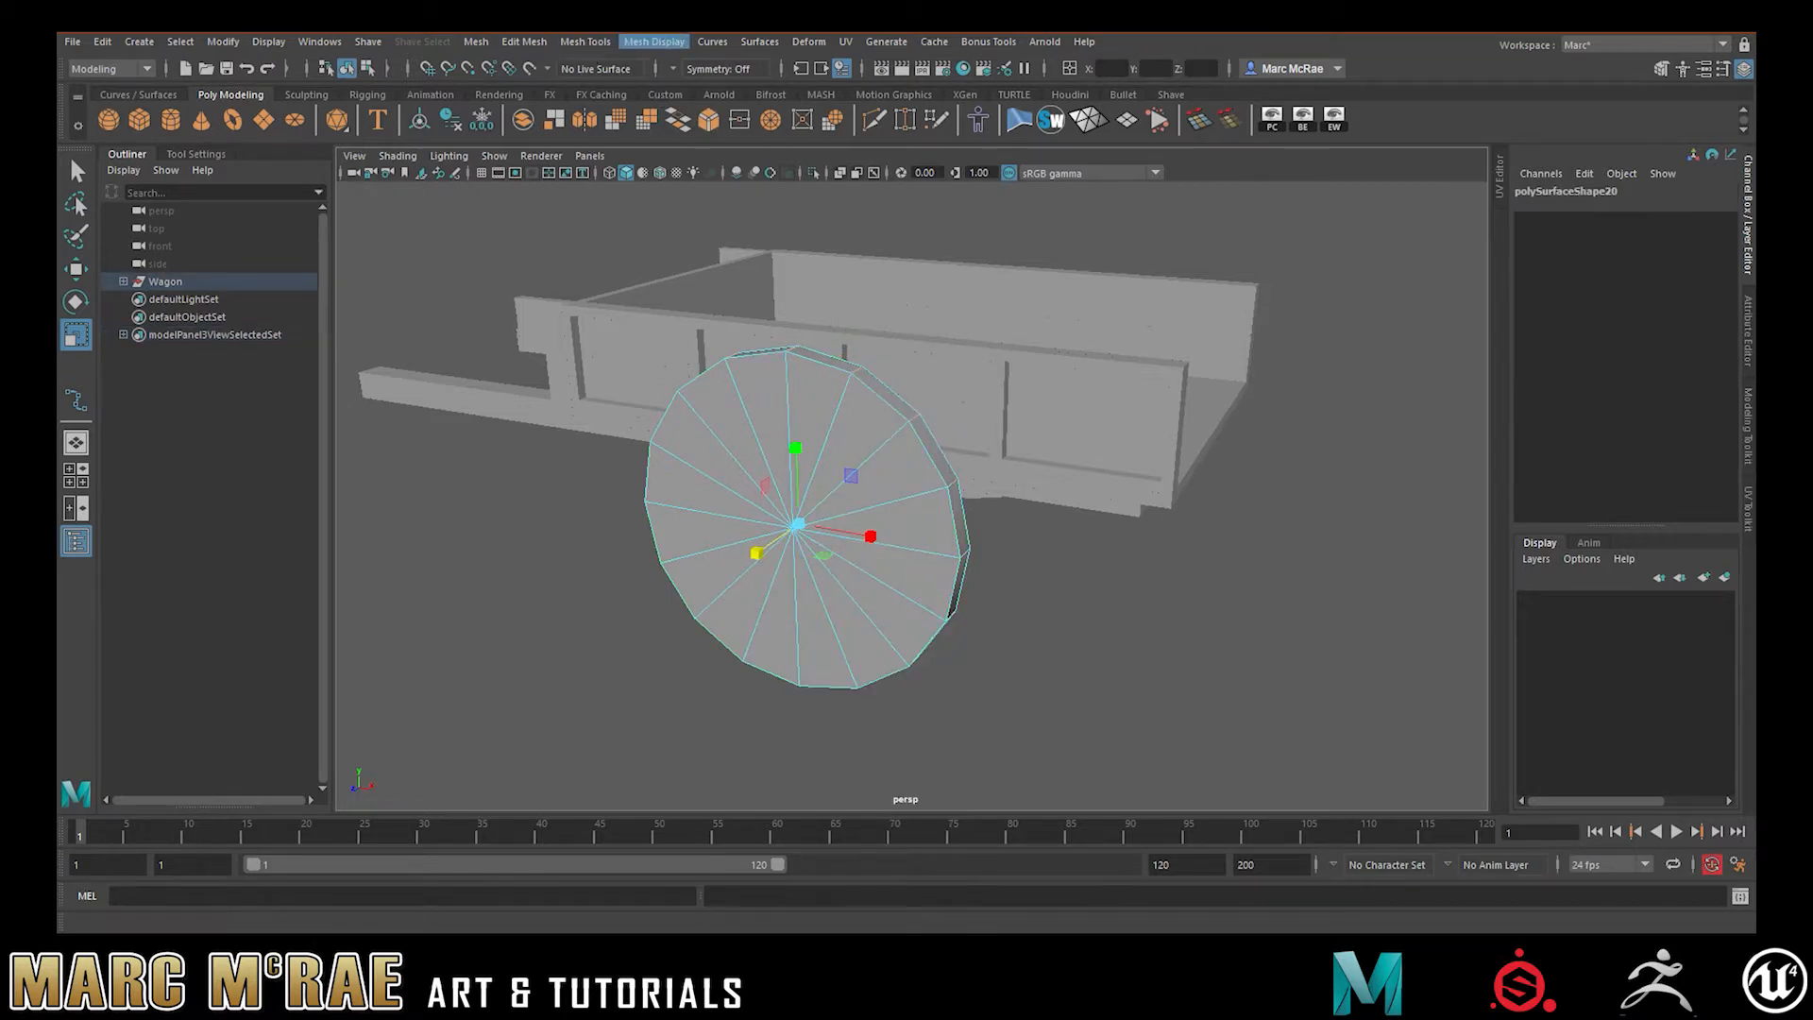
left_click(653, 41)
left_click(671, 204)
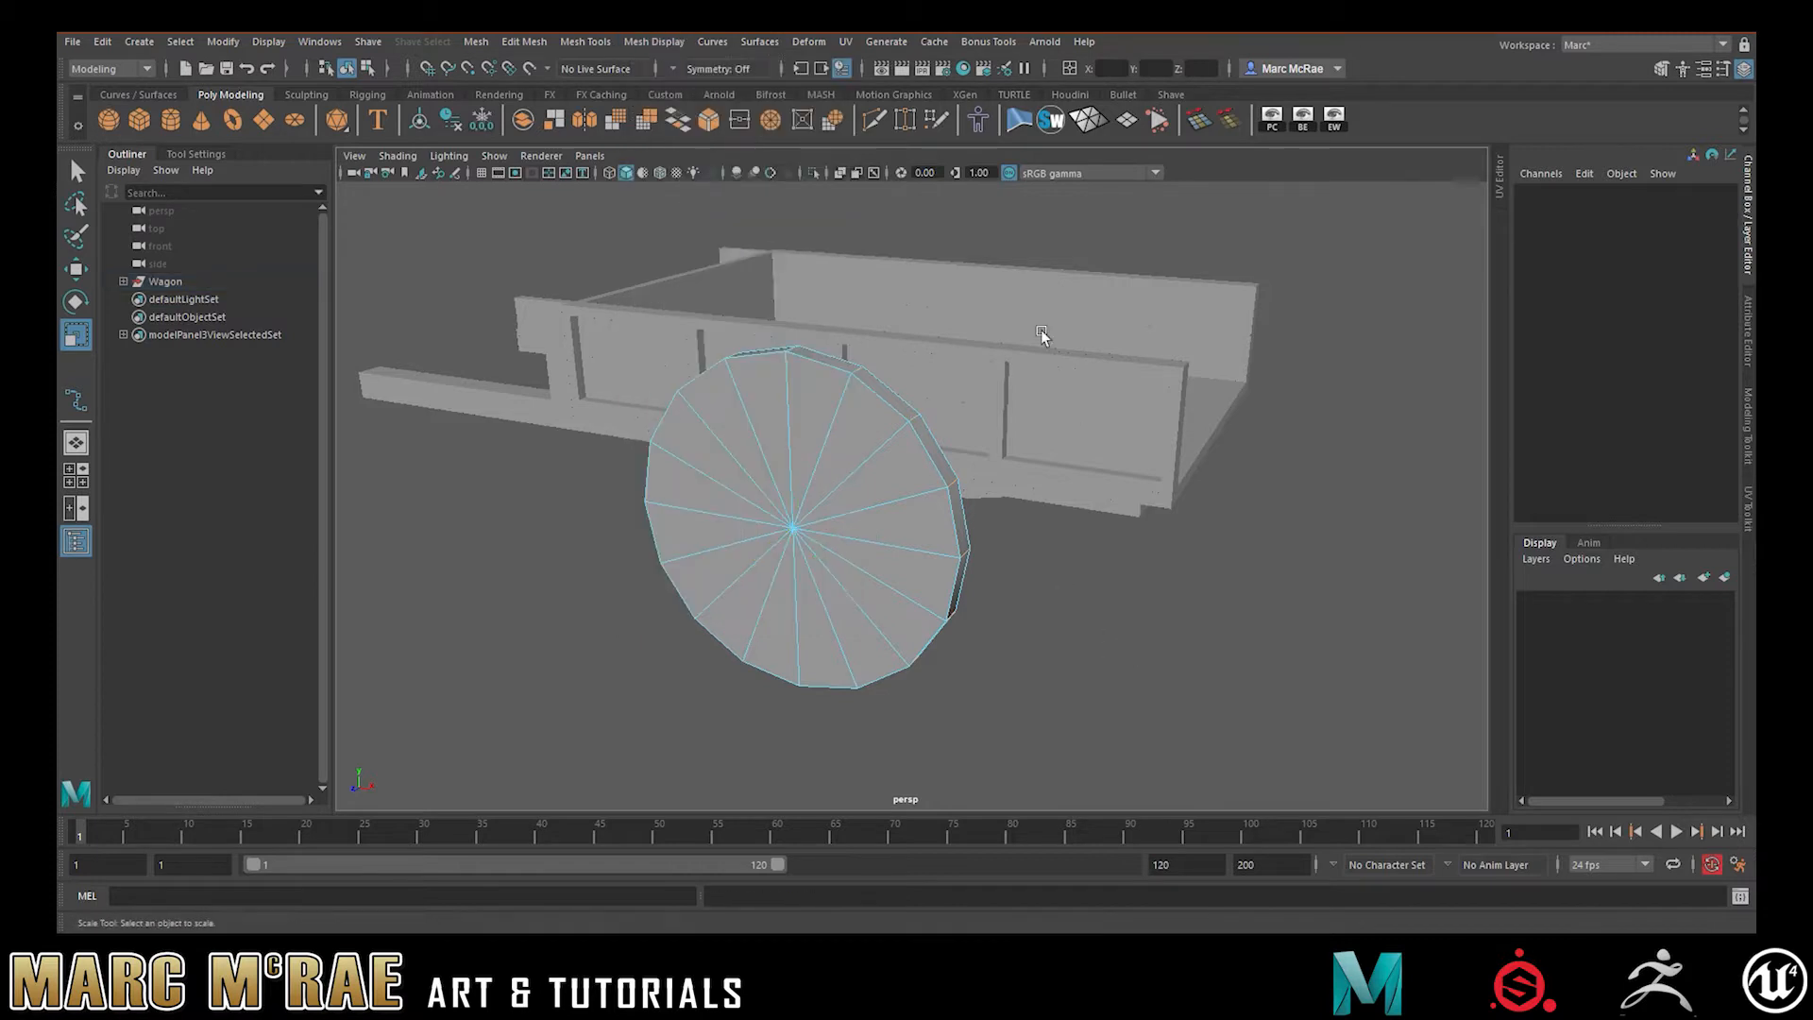
right_click_drag(803, 453, 881, 399)
left_click(1181, 634)
left_click_drag(1097, 635, 1196, 616, "alt")
left_click(1059, 533)
left_click_drag(1090, 536, 1145, 563, "alt")
left_click(1146, 562)
left_click(1032, 545)
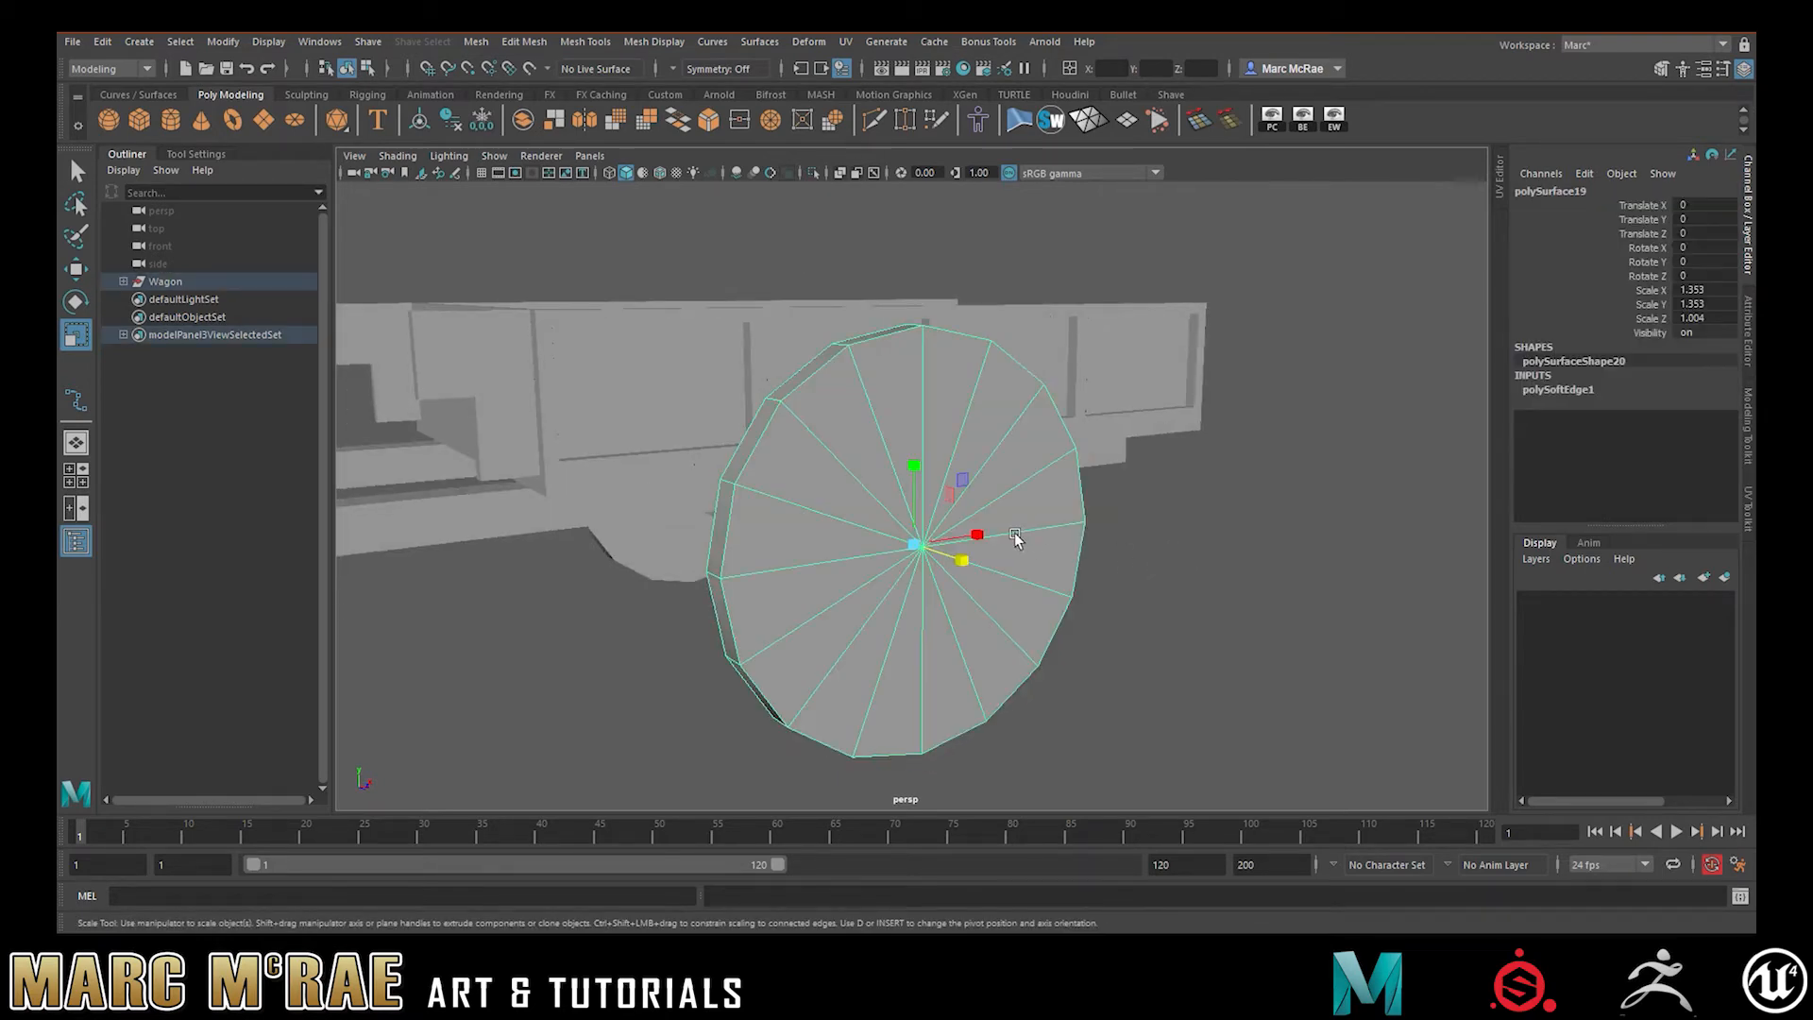
Create a polygon cylinder, move it out beside the wagon to about 91.158 in Z, and show its creation settings
left_click(170, 119)
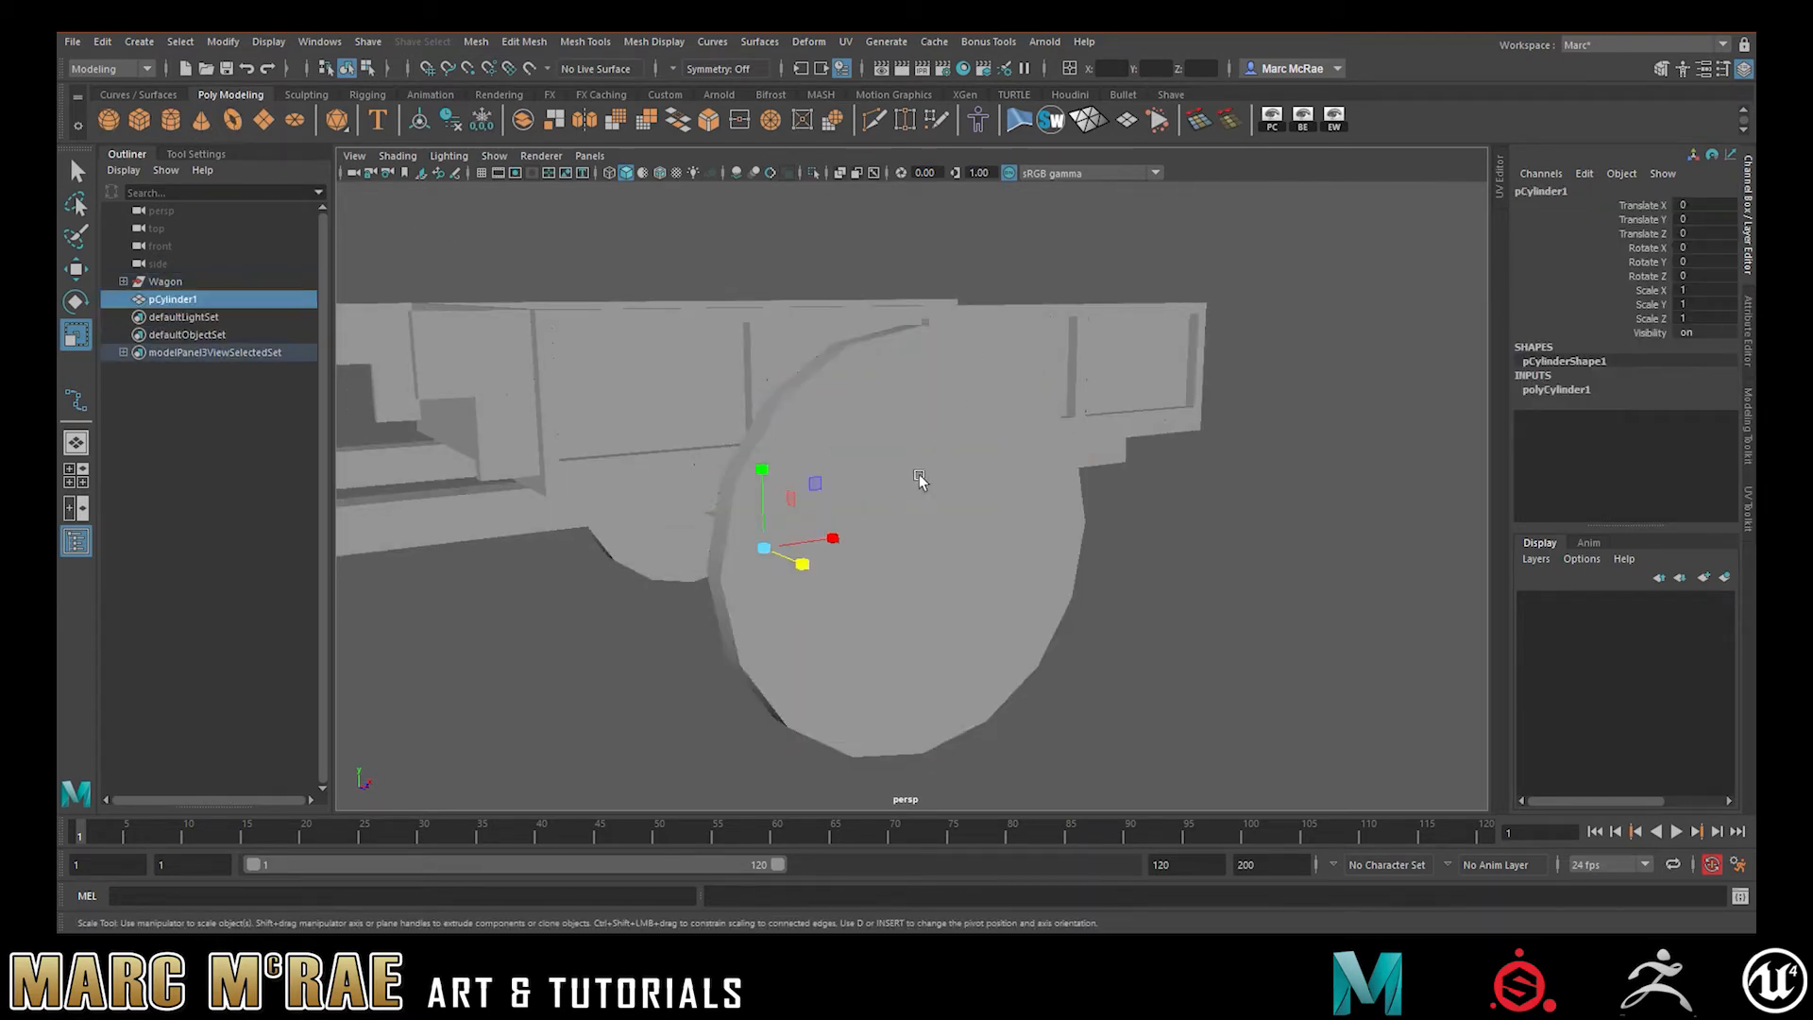
right_click_drag(920, 474, 846, 508, "alt")
key("w")
left_click_drag(838, 551, 1095, 607)
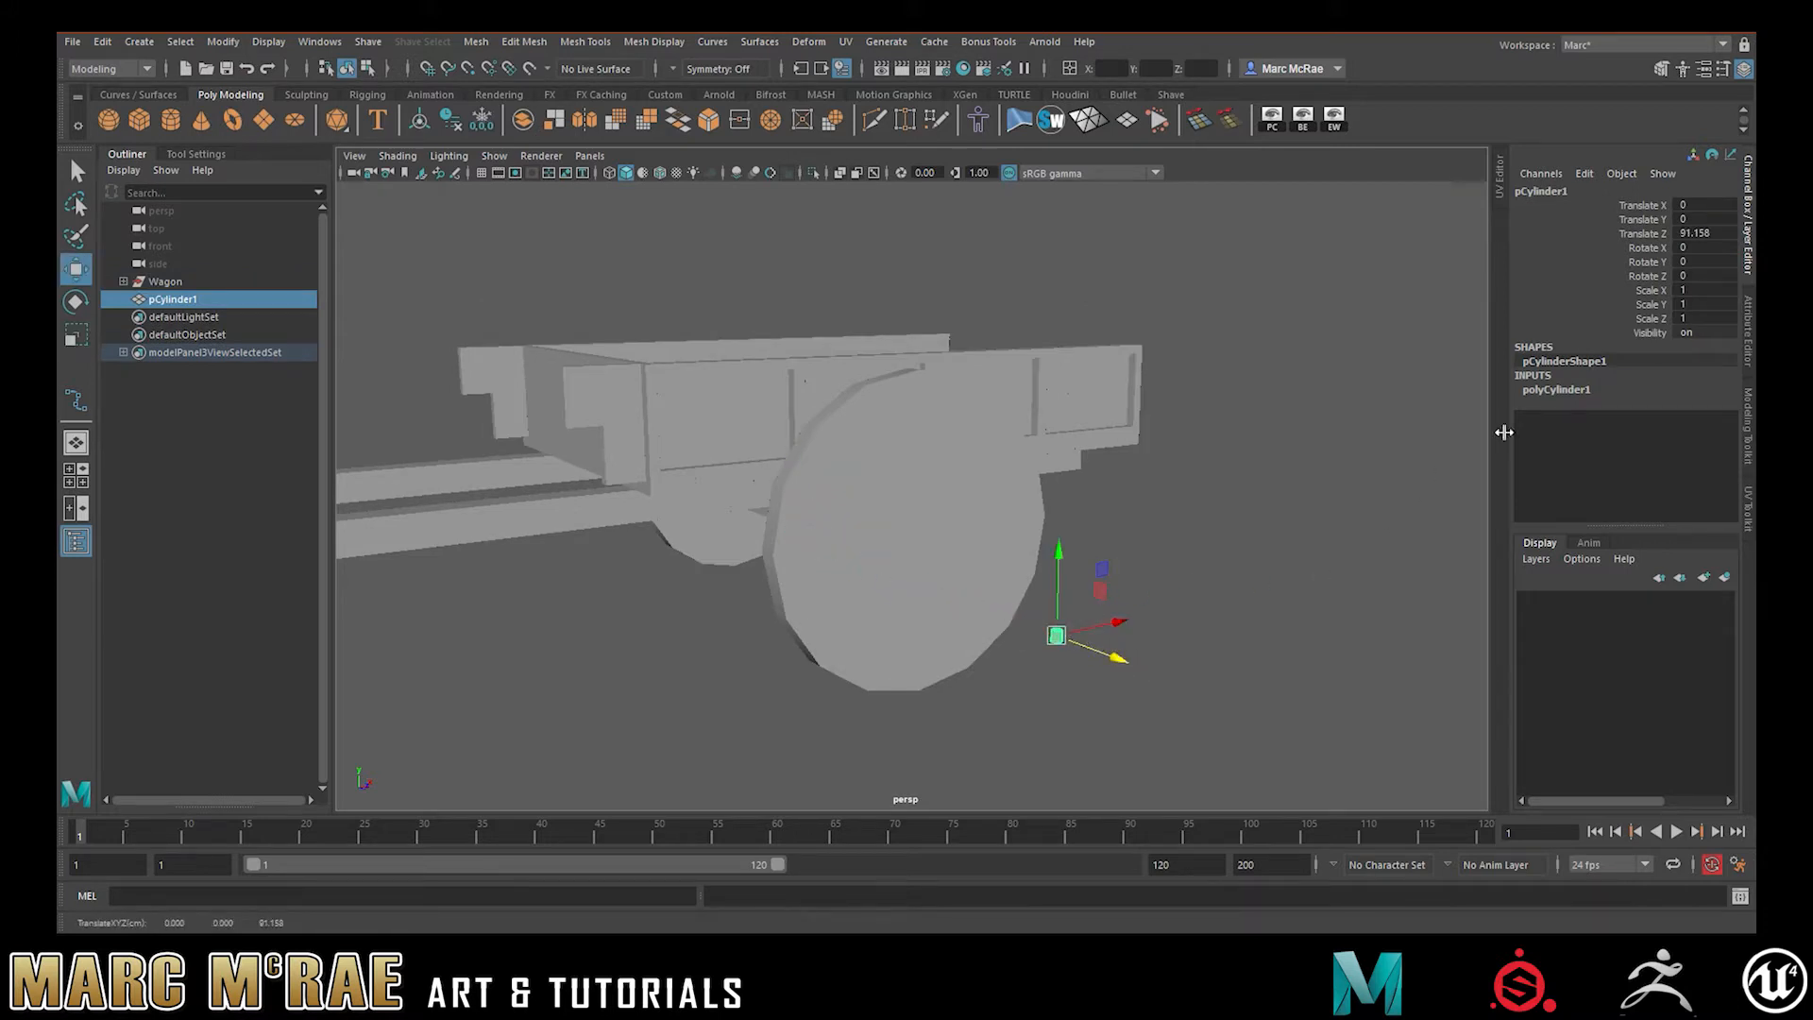
left_click(1545, 390)
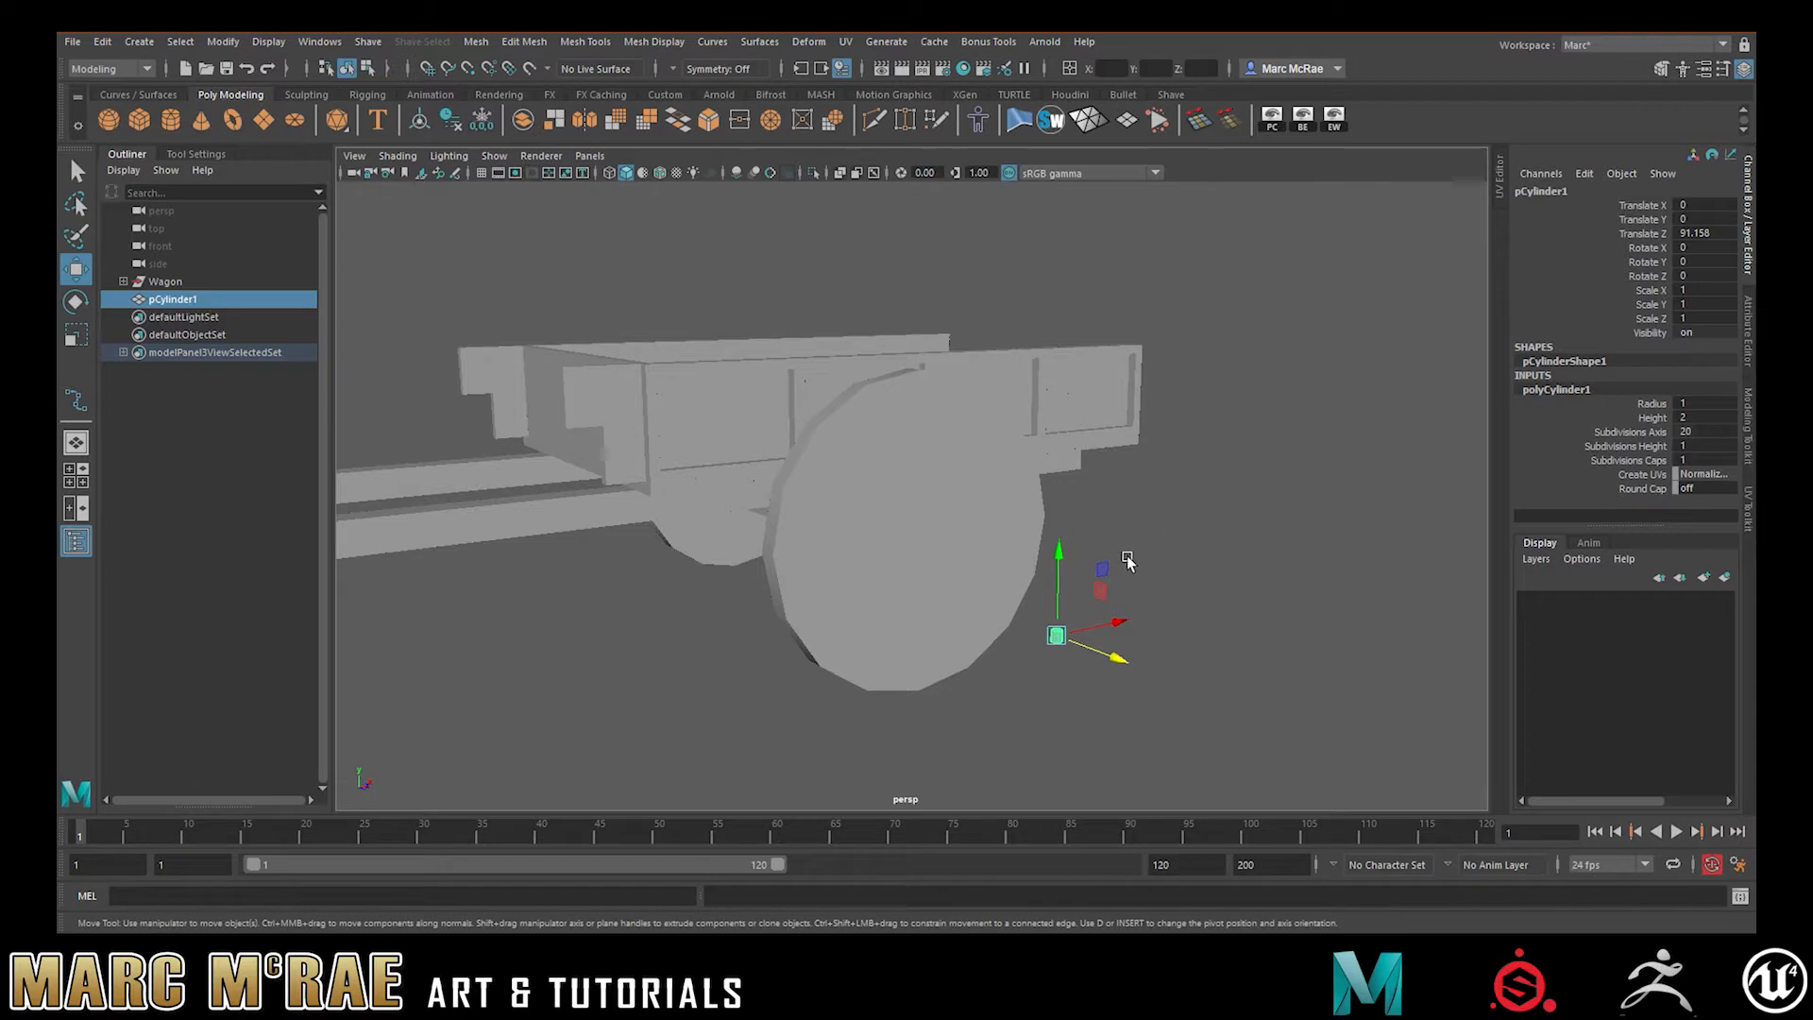
Rotate the new cylinder to exactly 90 degrees about X so its flat side faces outward
key("e")
left_click_drag(1086, 576, 1114, 682)
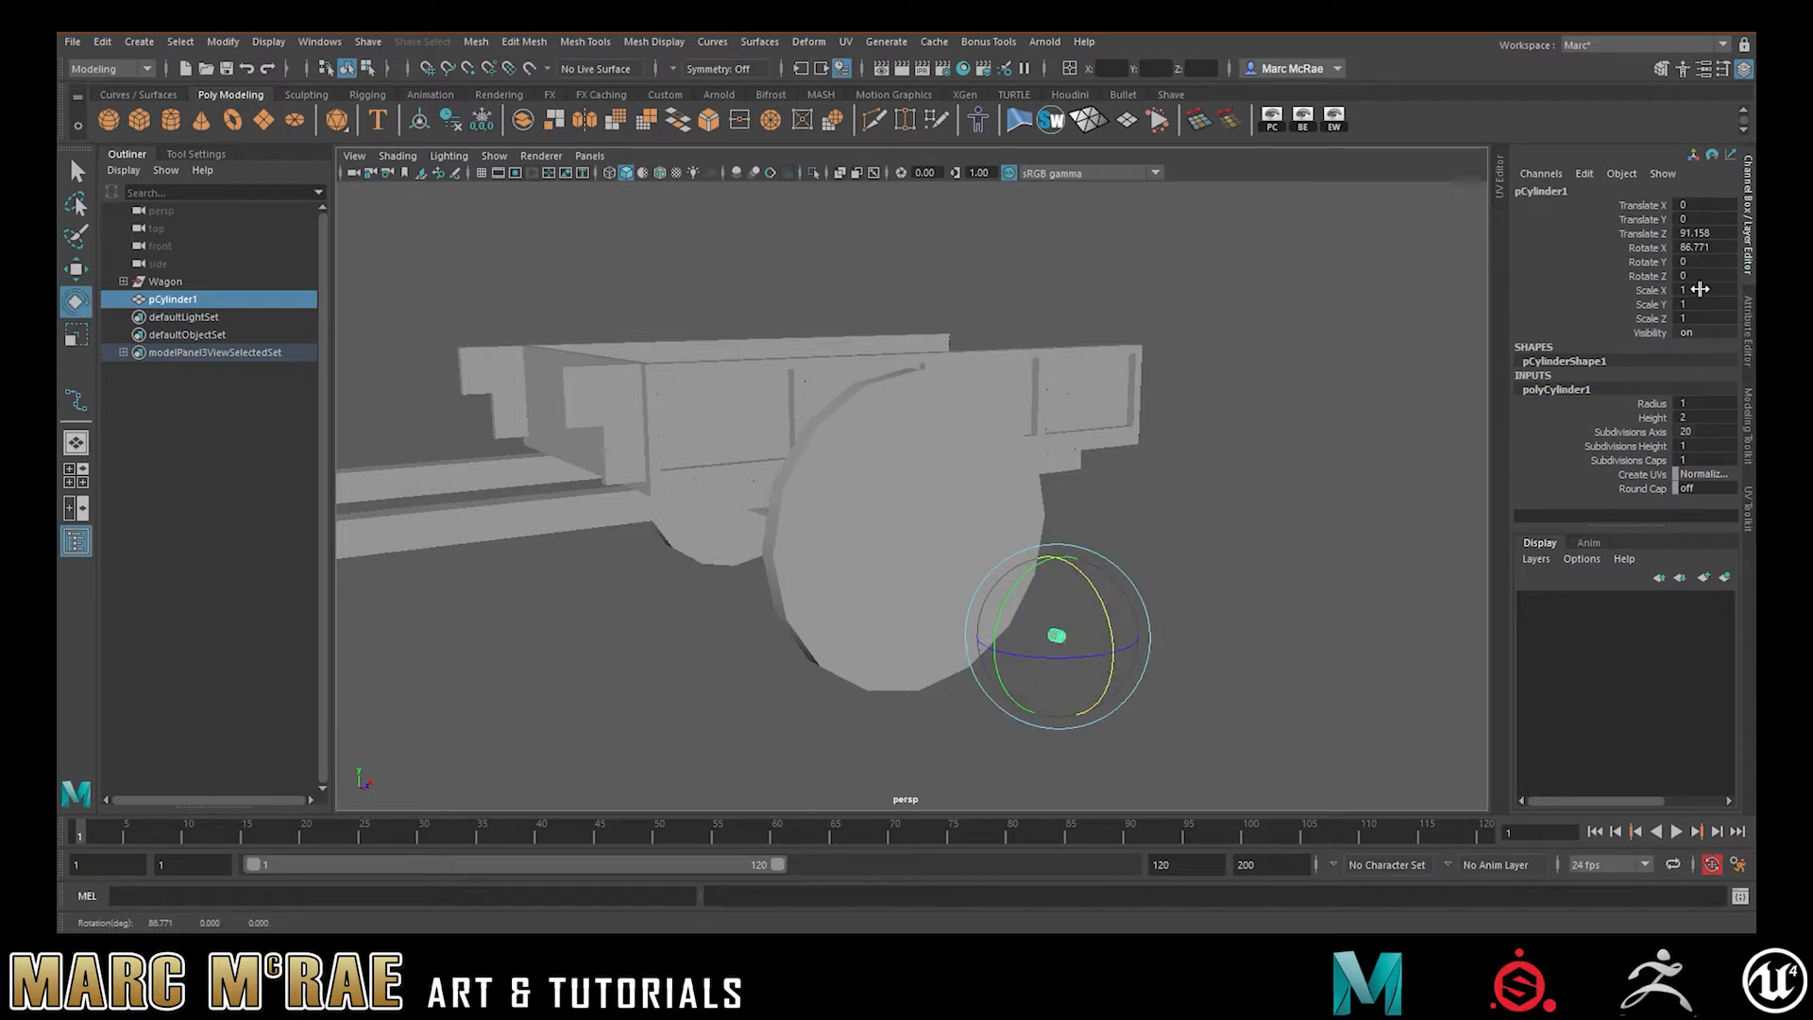
double_click(1716, 247)
type("90")
key("Return")
left_click(1244, 593)
left_click(1102, 642)
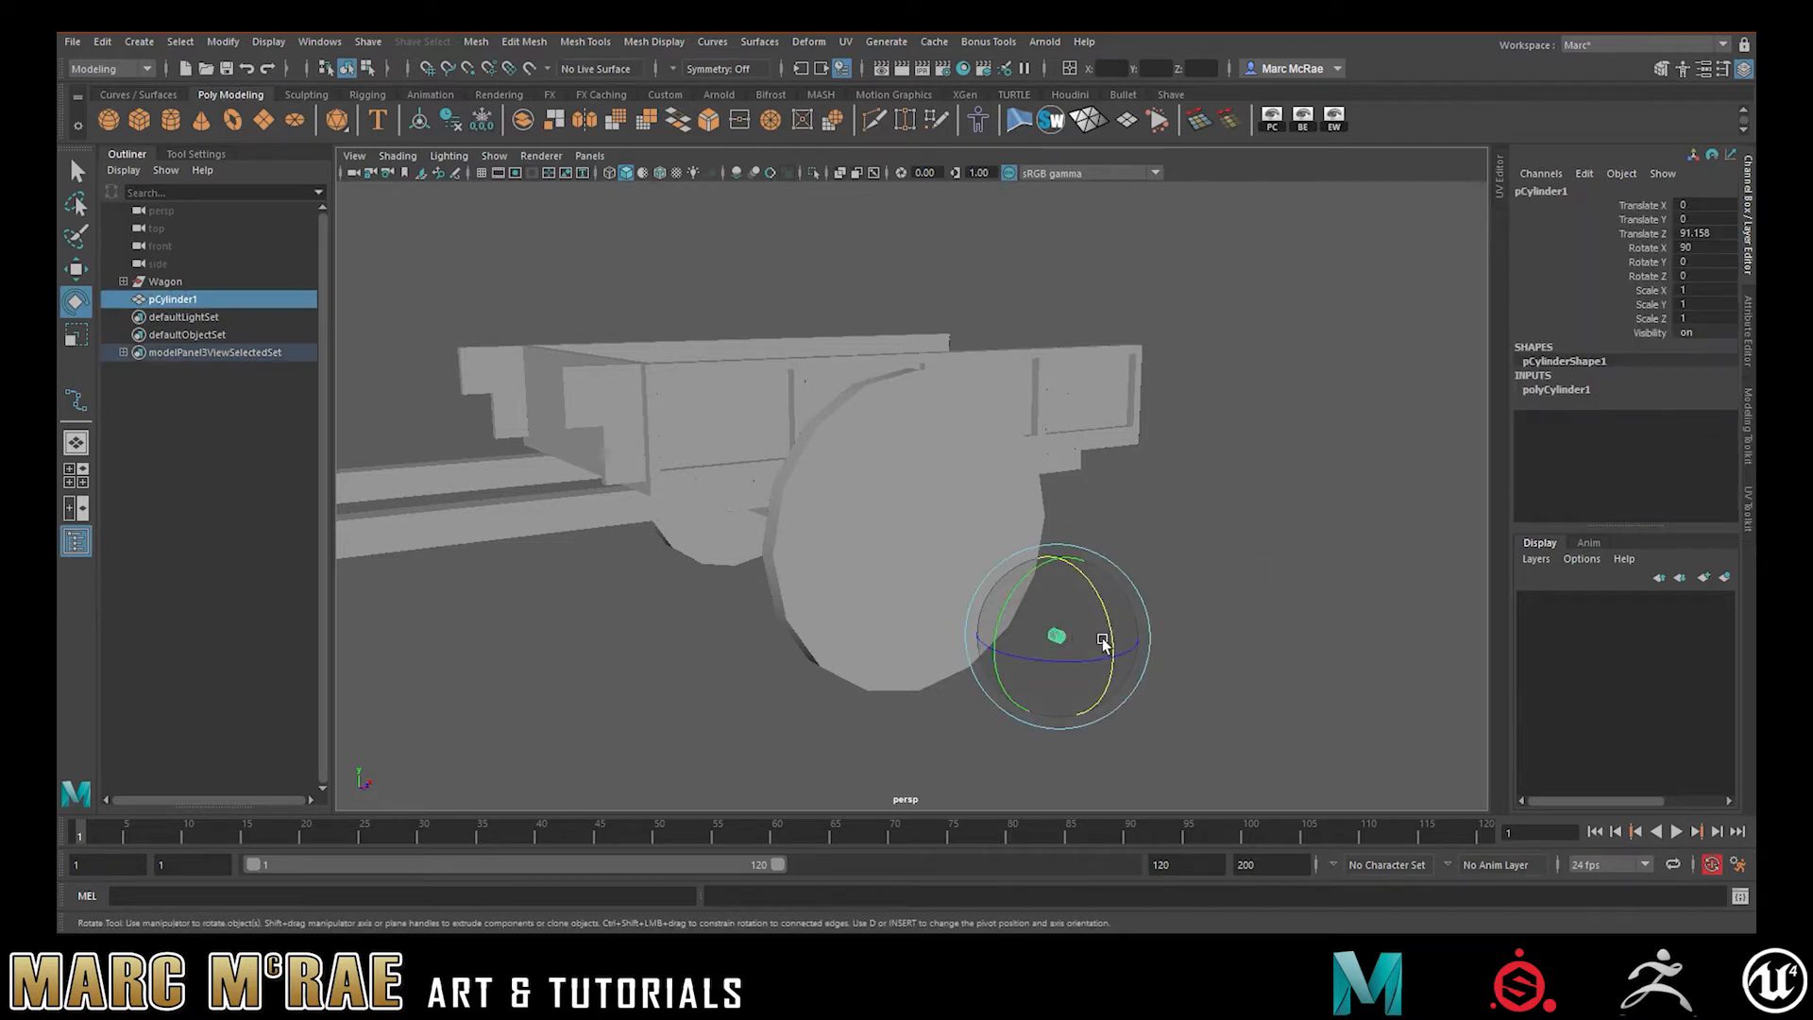
Scale the cylinder into a wheel-sized disc, about 29.165 in X and Z and 3.586 in Y
key("r")
left_click_drag(1056, 635, 1232, 482)
left_click_drag(1078, 617, 1085, 544)
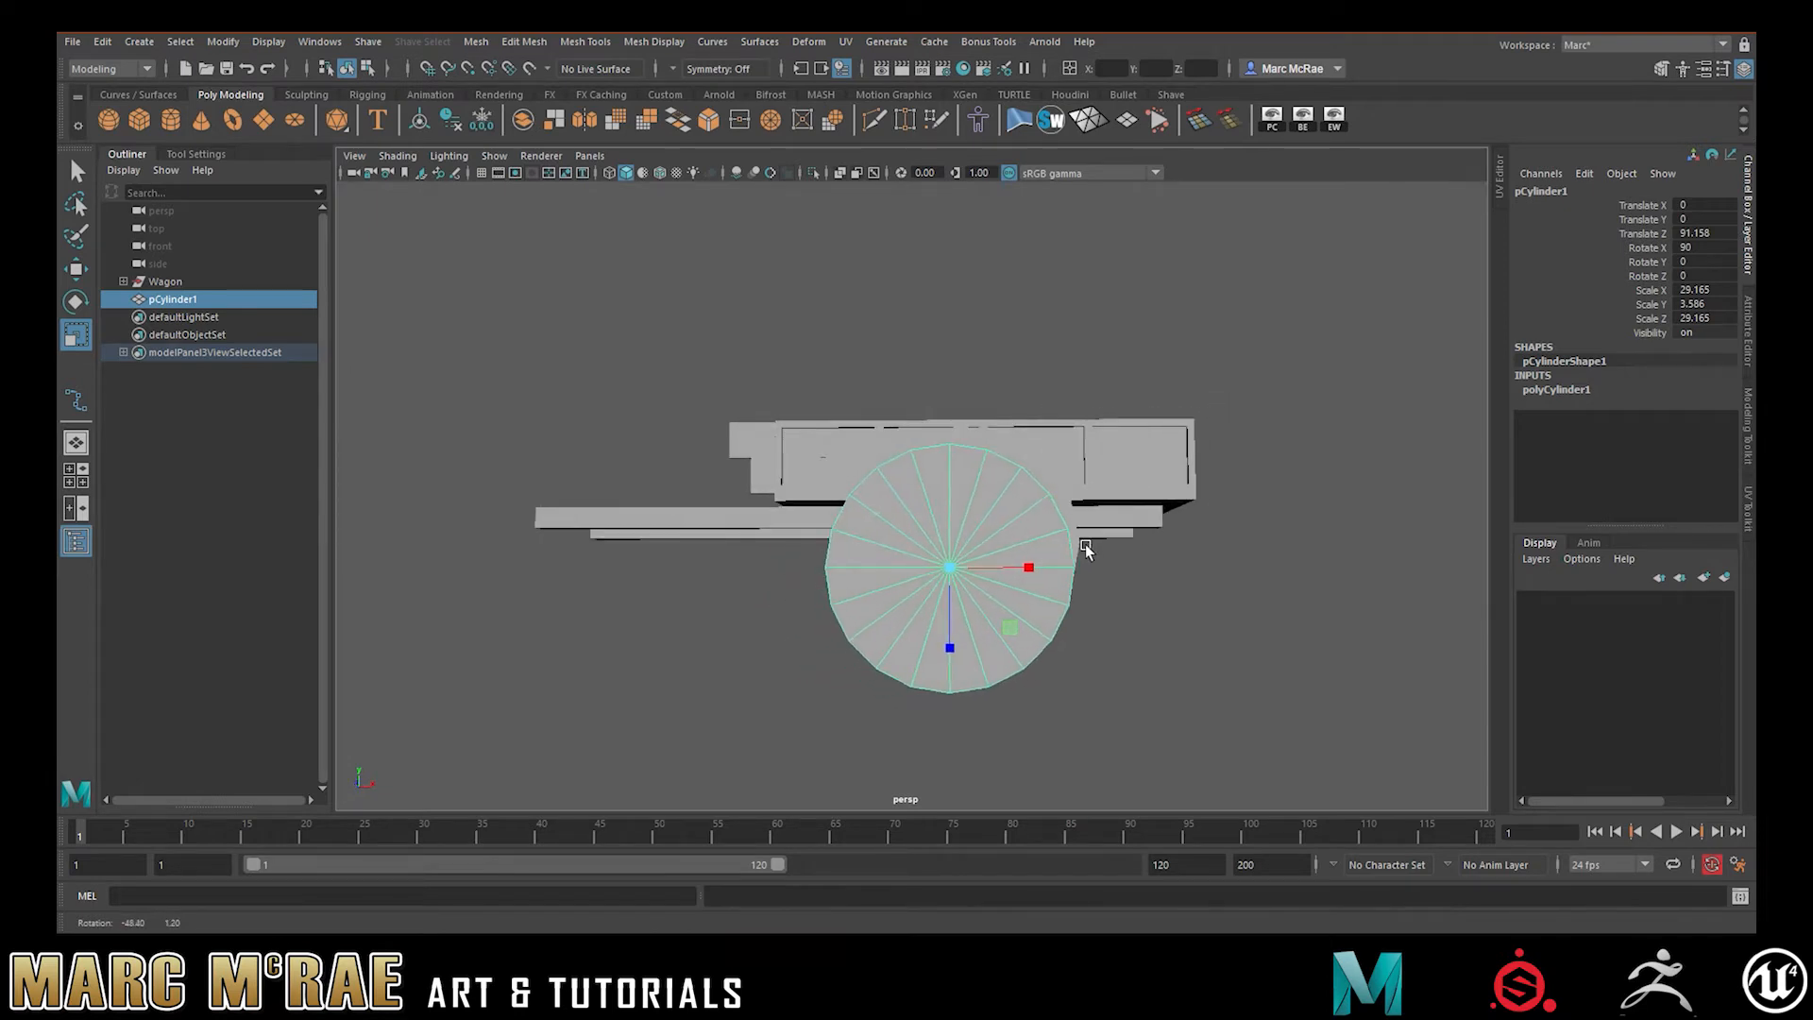
left_click_drag(1085, 544, 1093, 551, "alt")
Set the cylinder's axis subdivisions to 24
left_click(1557, 390)
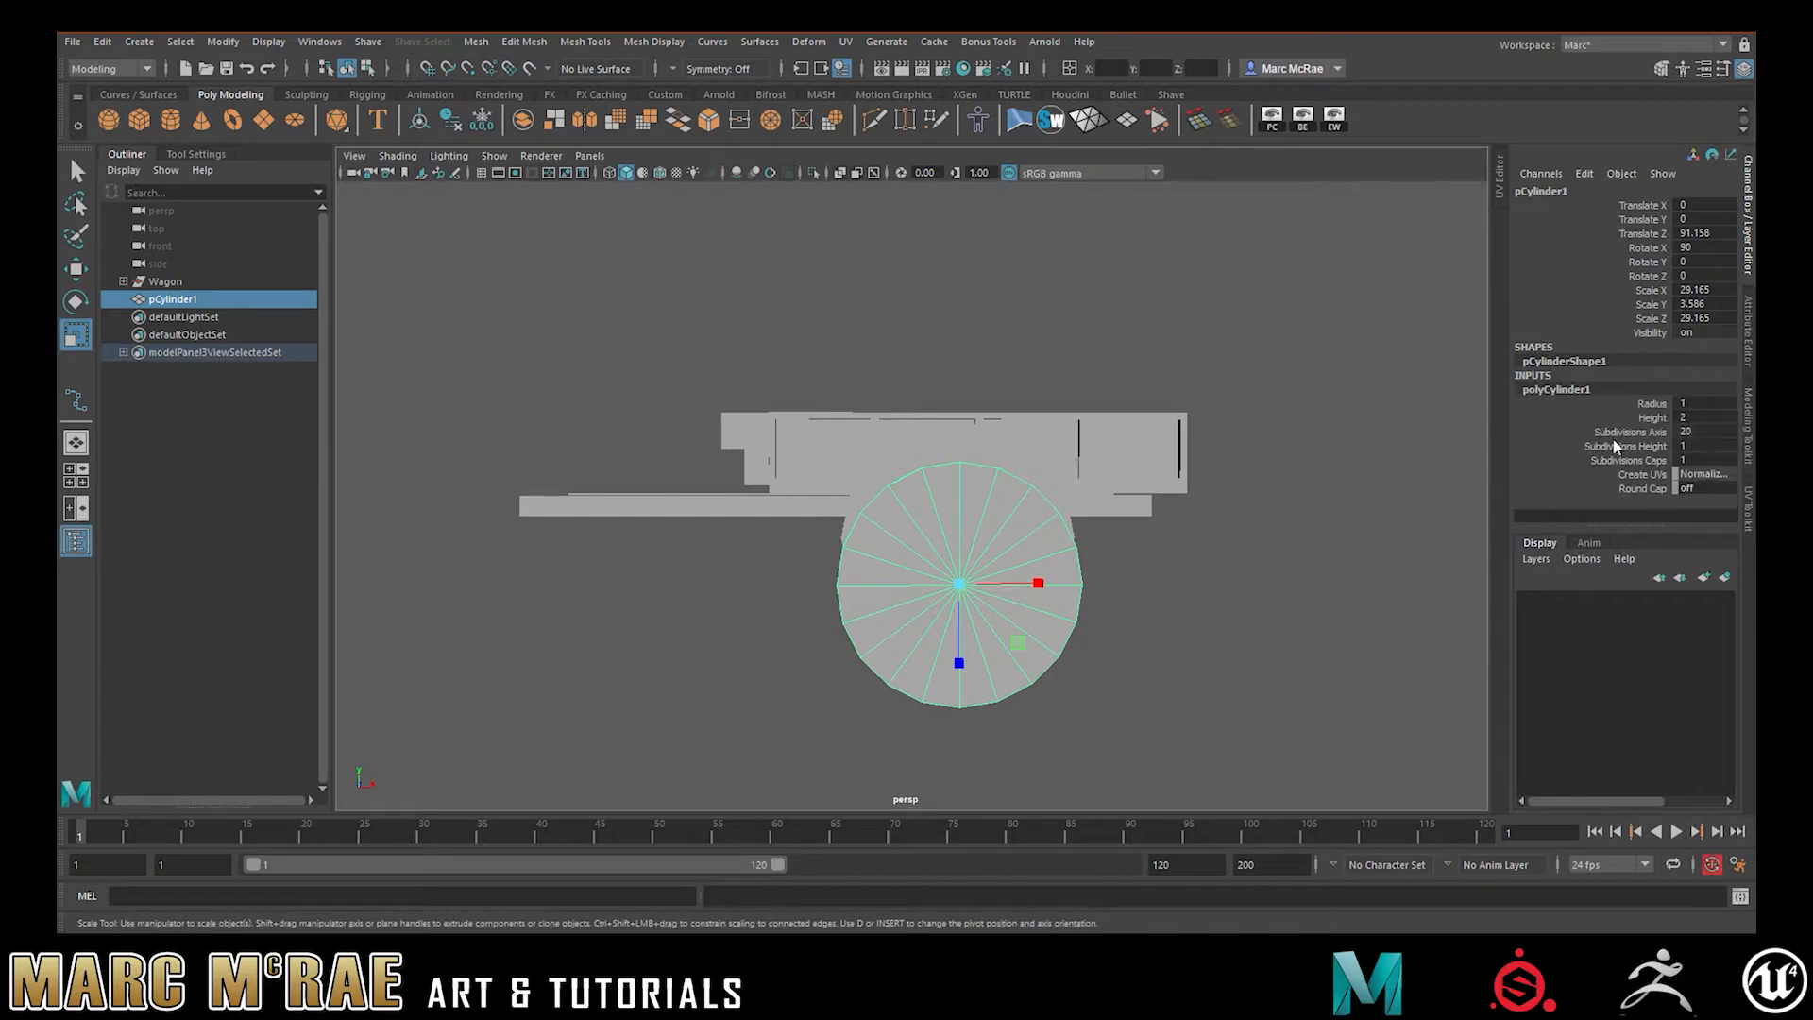
left_click(1702, 429)
key("Return")
left_click_drag(1152, 541, 1044, 540, "alt")
right_click_drag(990, 552, 1360, 565, "alt")
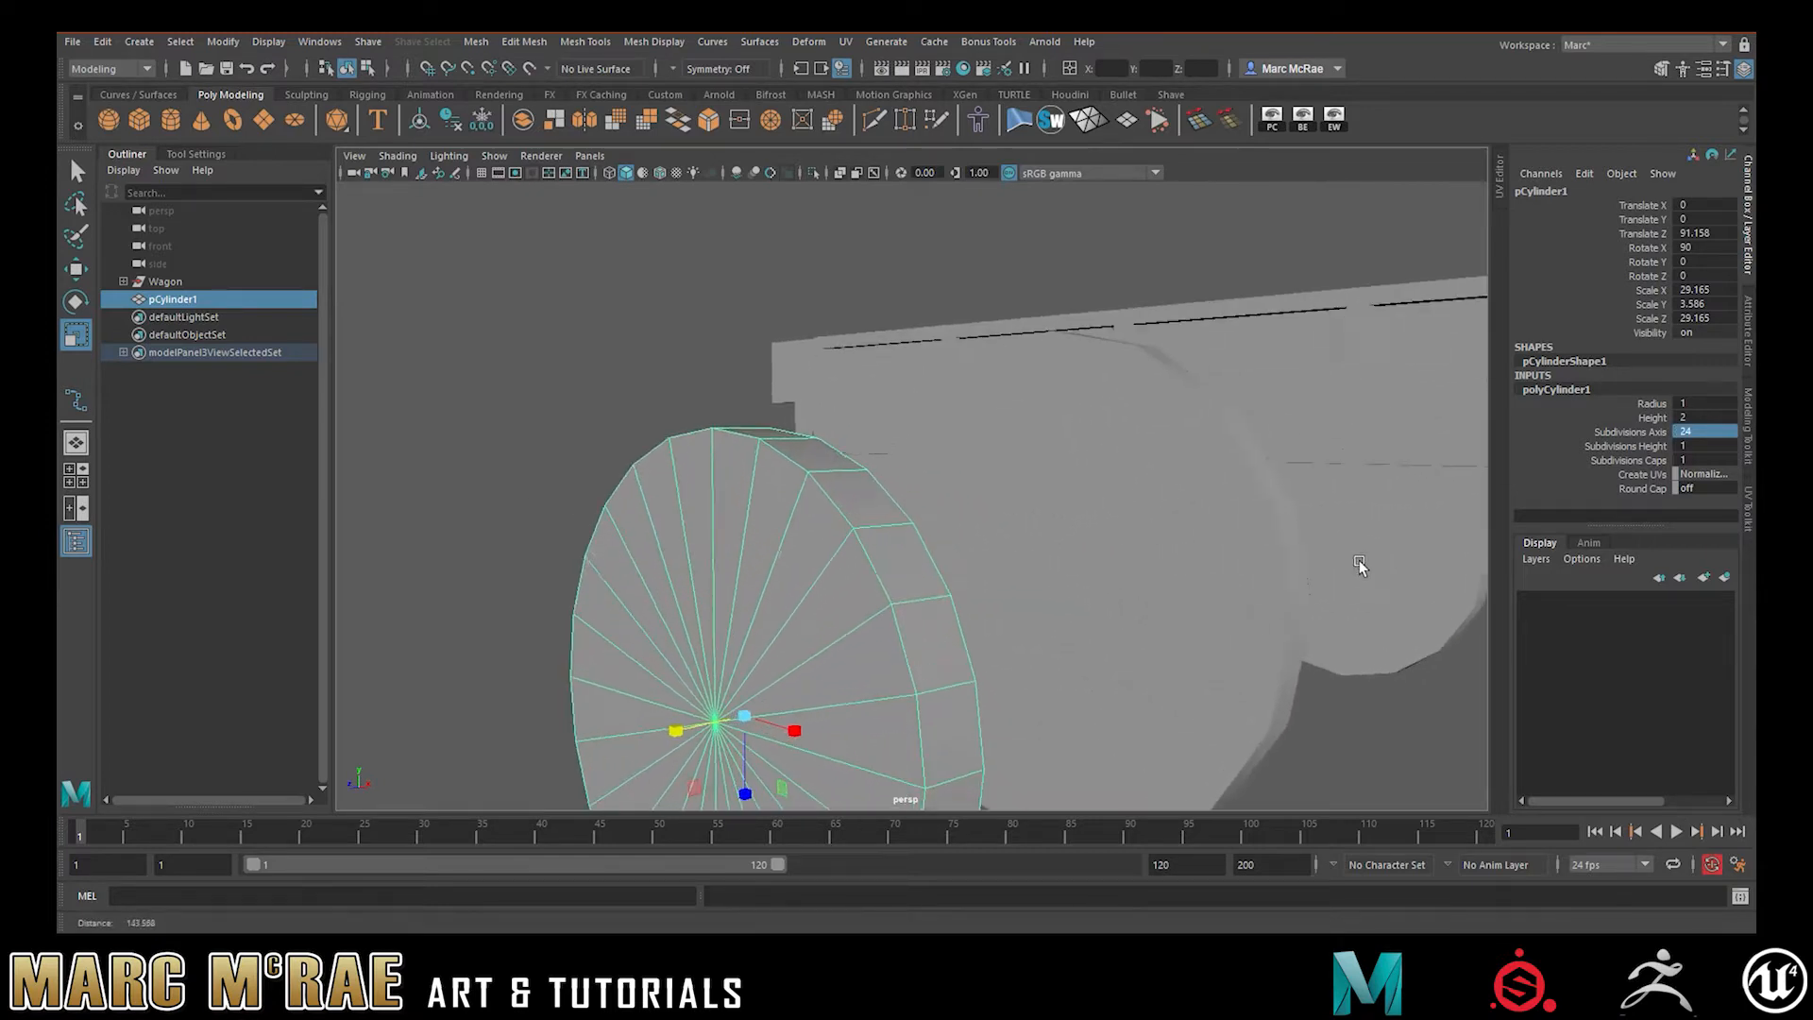
Delete the wagon's original near wheel
middle_click_drag(930, 600, 974, 506, "alt")
scroll(972, 506, "down", 4)
left_click_drag(770, 473, 1069, 451, "alt")
left_click(1073, 466)
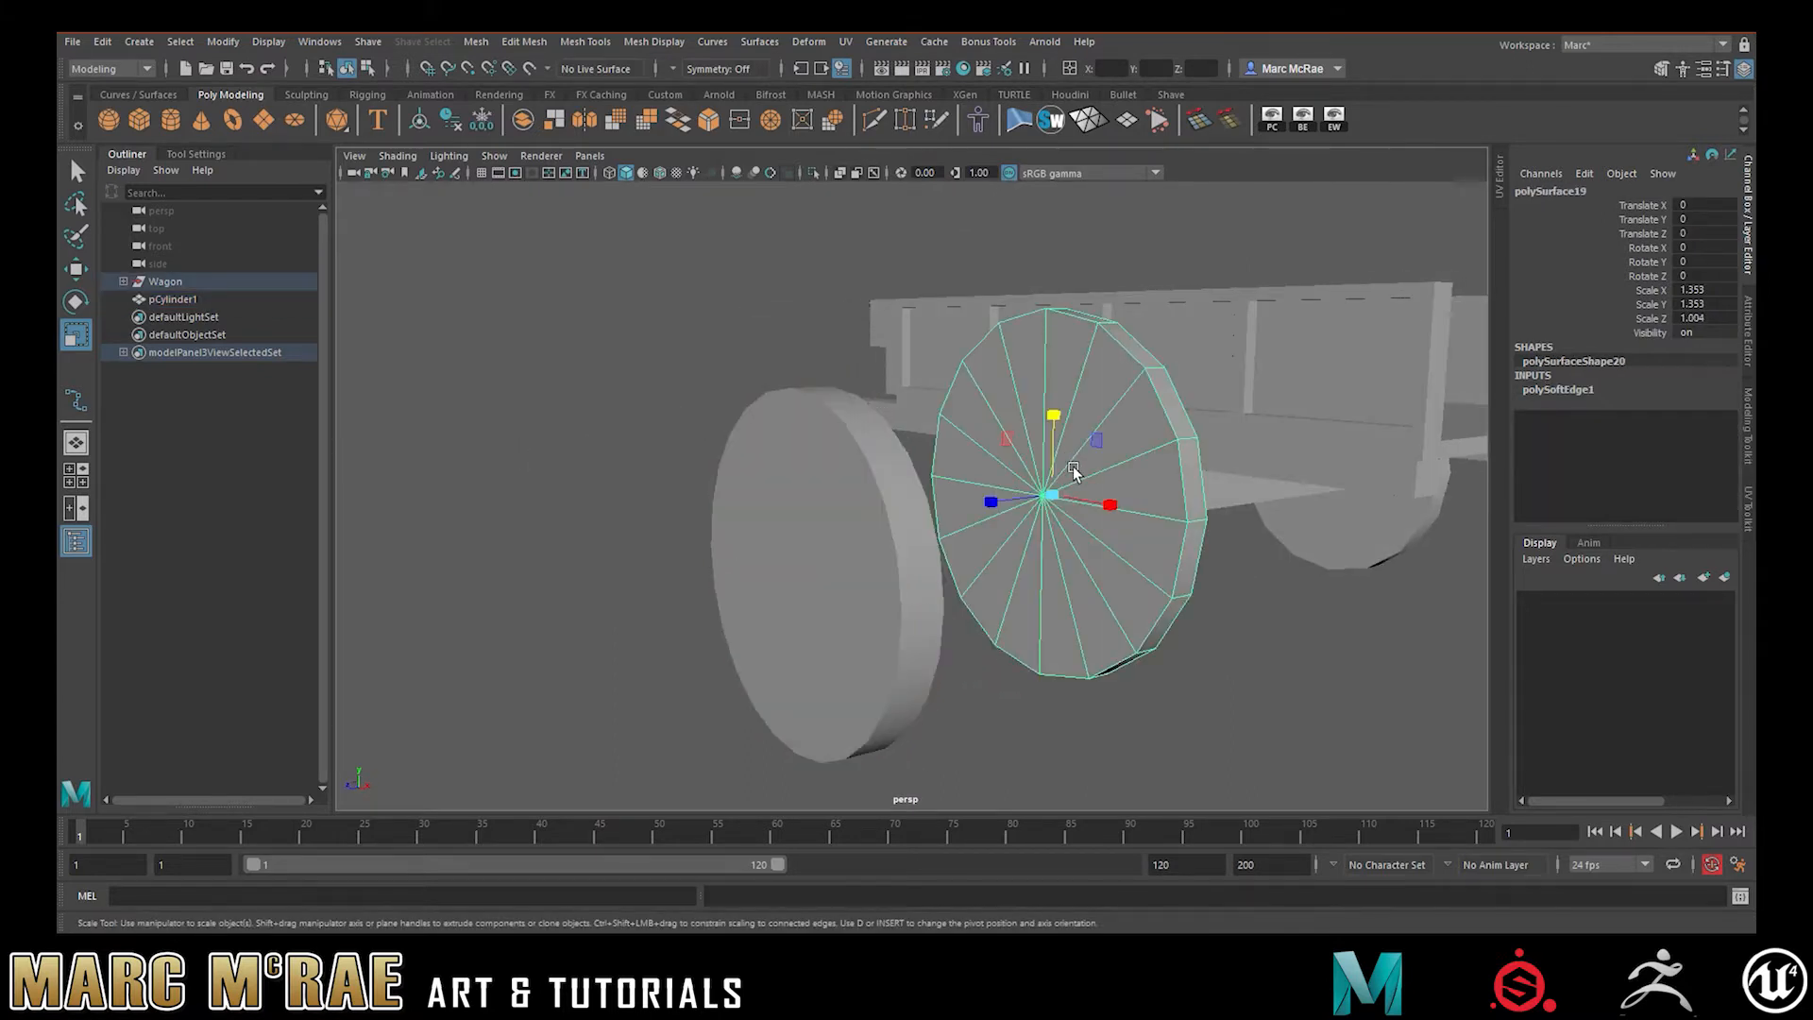
key("Delete")
Move the new cylinder into the deleted wheel's place, at about X 3.444, Y 8.618, Z 41.354
left_click(911, 531)
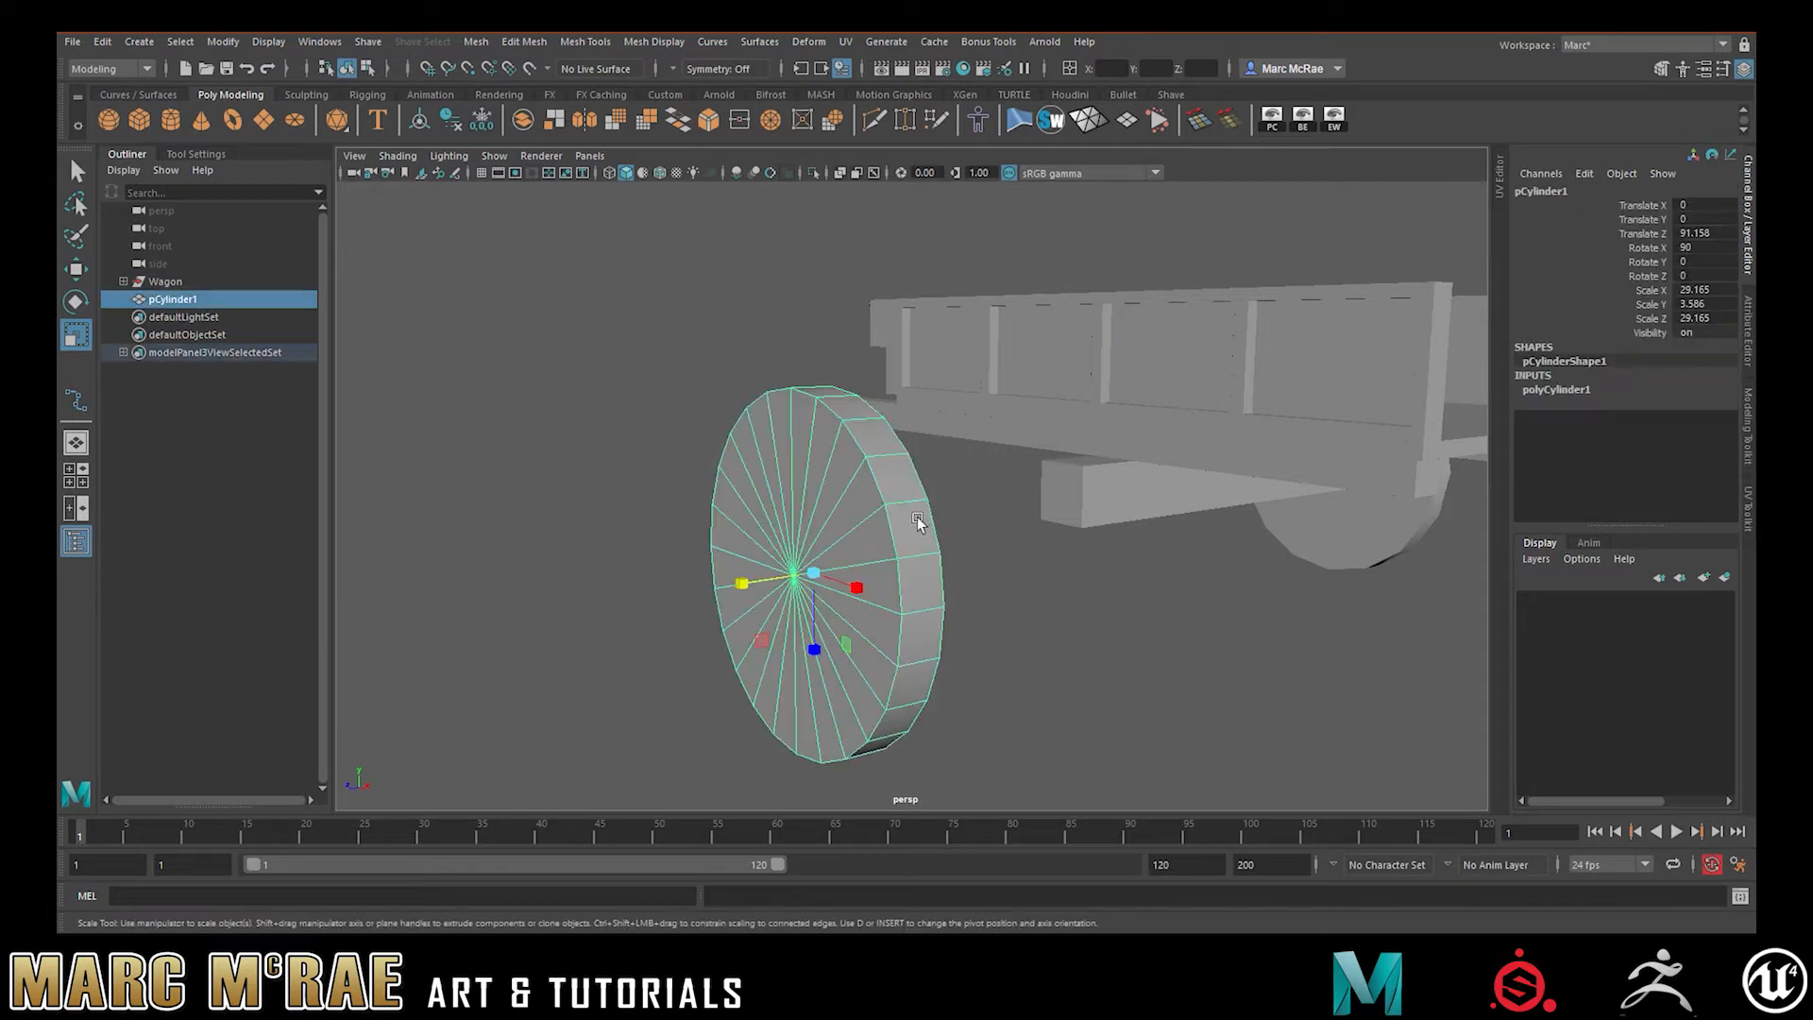
key("w")
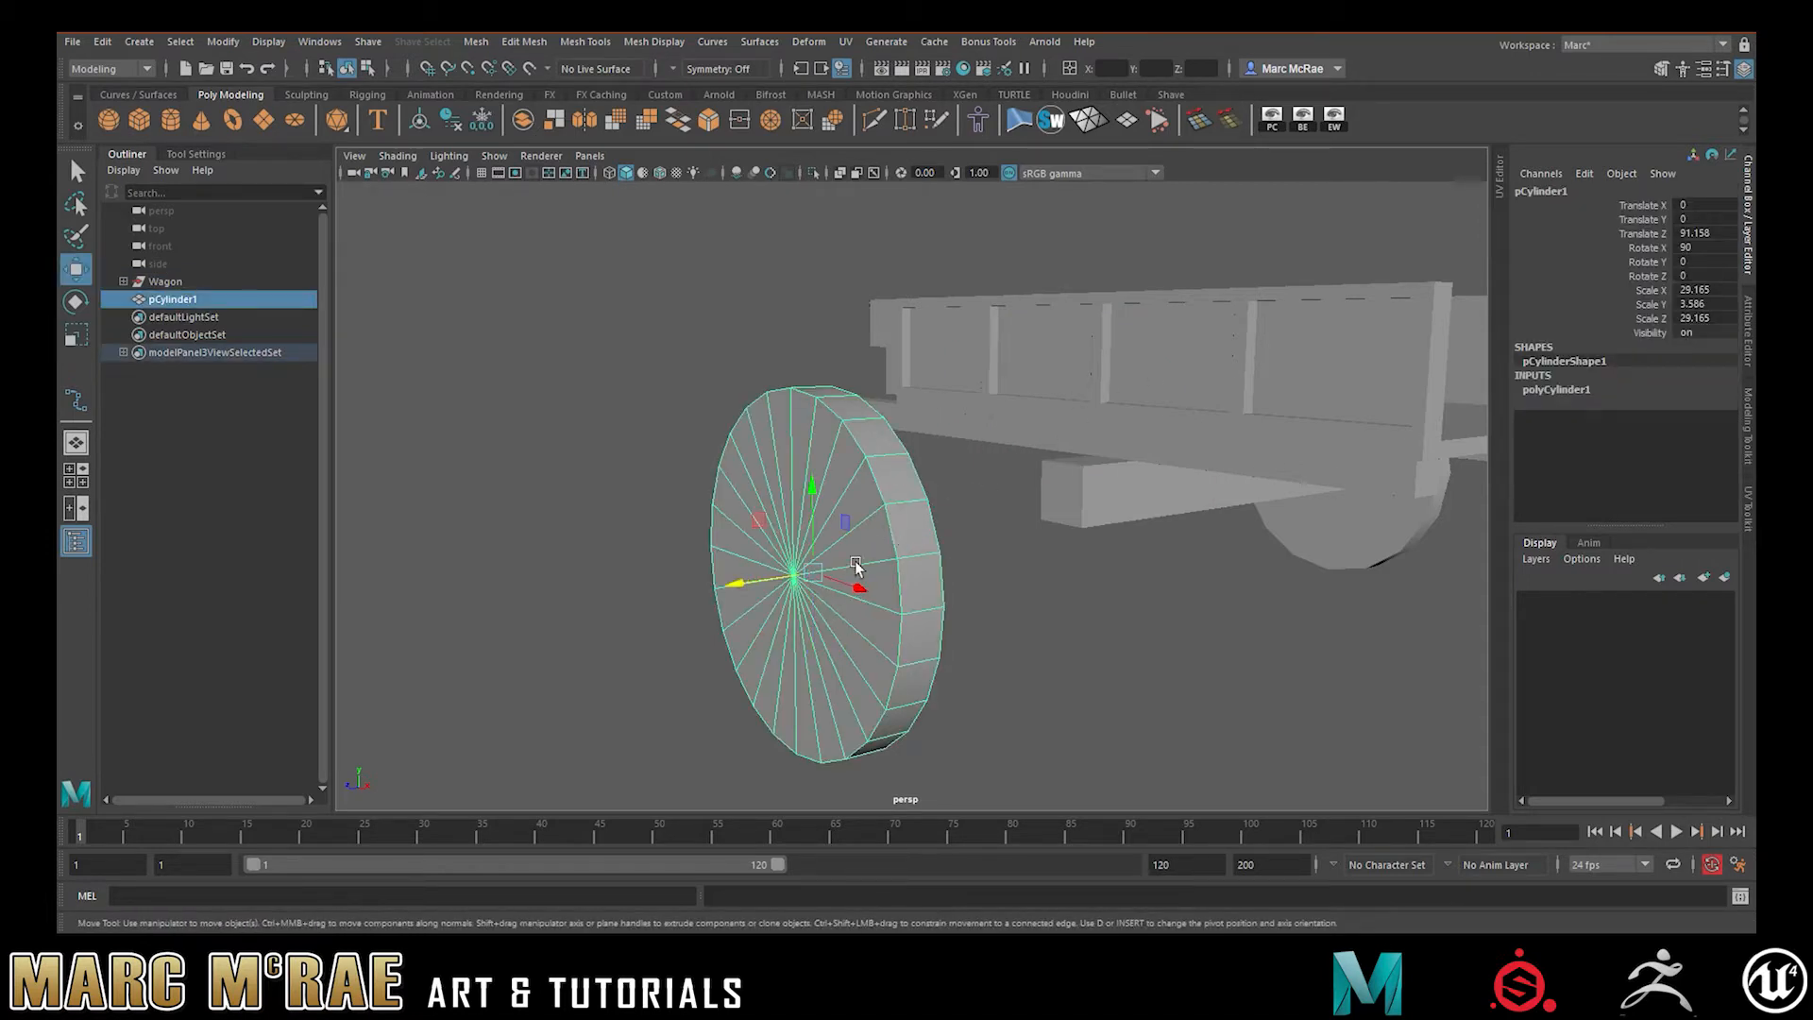
left_click_drag(819, 578, 1263, 542)
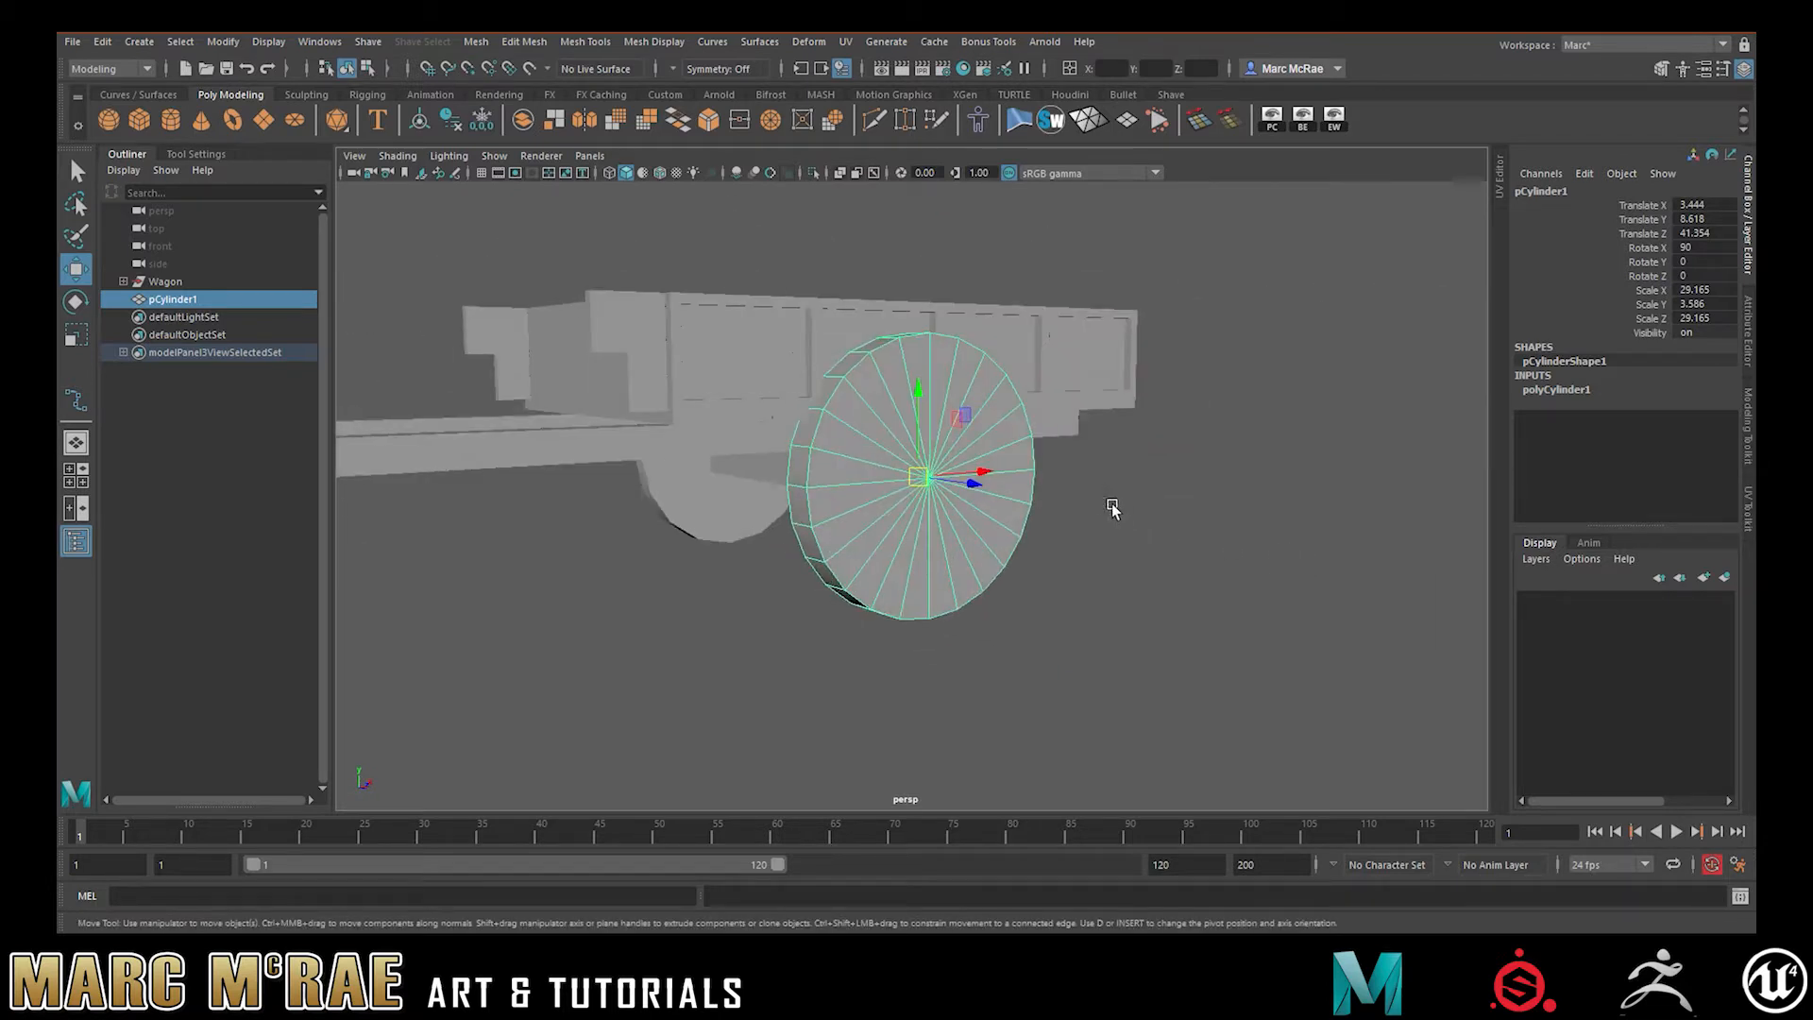
Using a wireframe view, rescale the cylinder to about 33.072 in X and Z and 2.11 in Y, and return to shaded display
key("4")
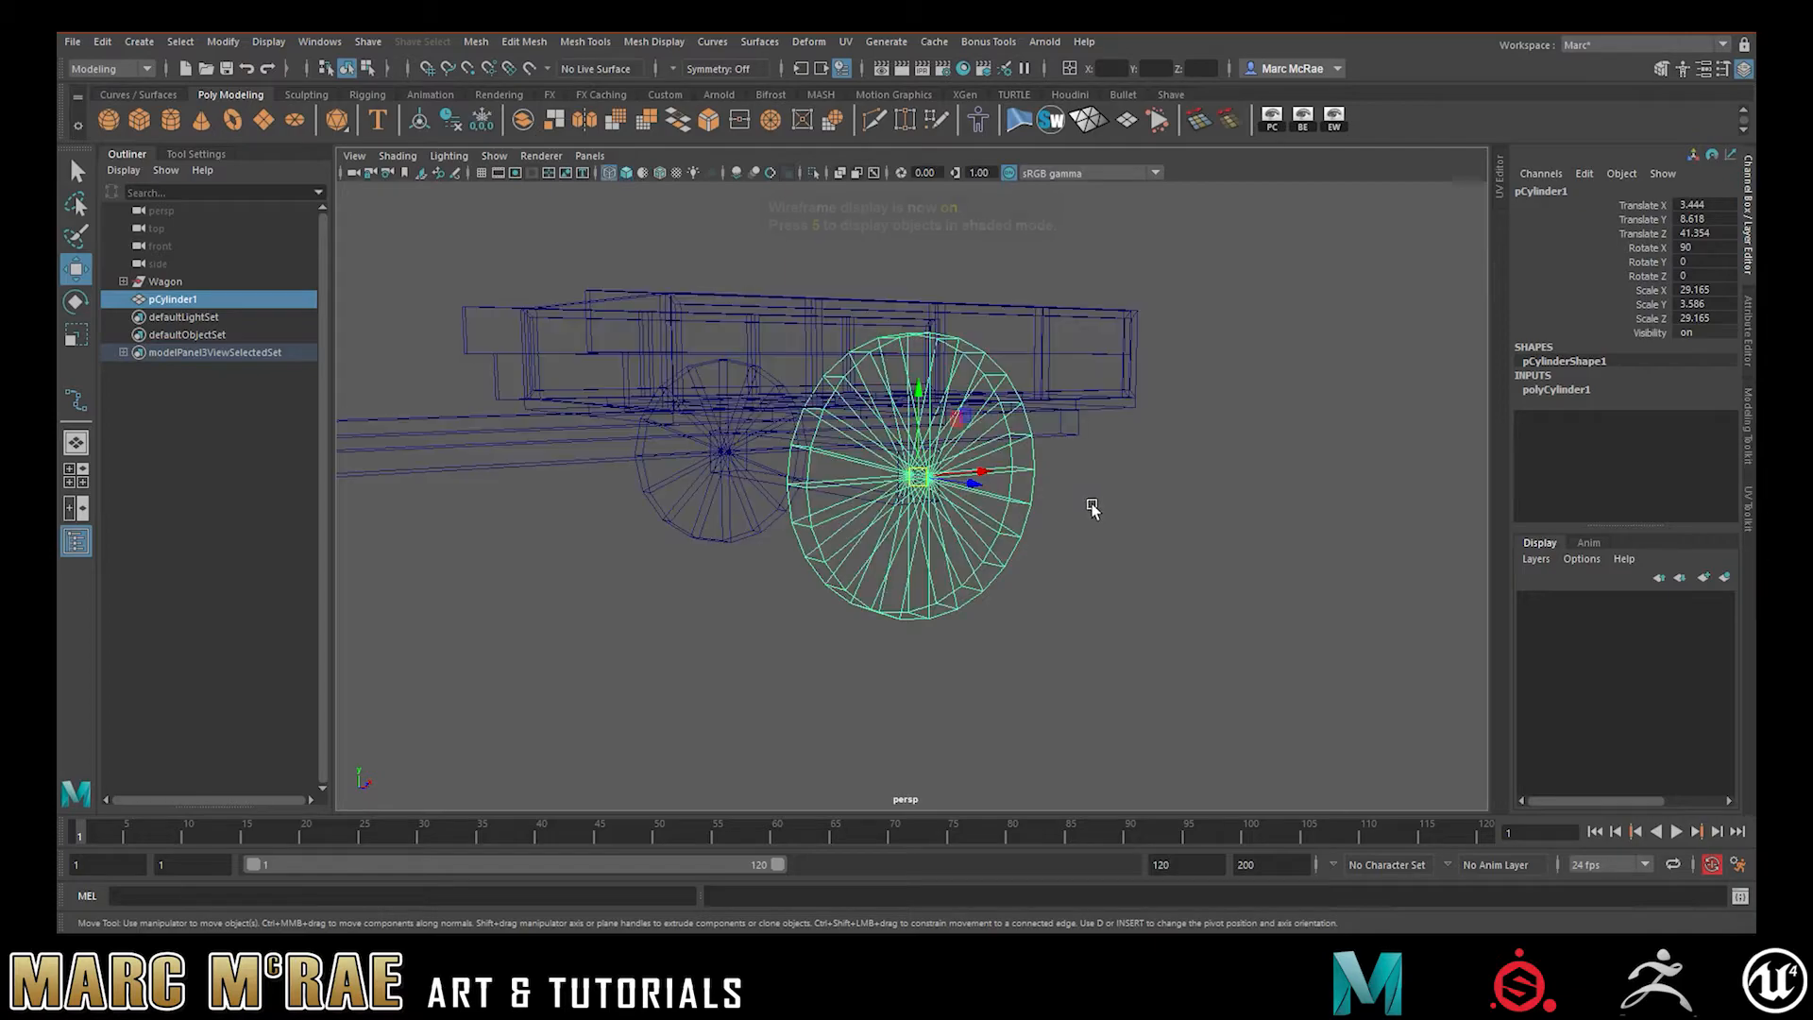
right_click_drag(964, 505, 1152, 494, "alt")
left_click_drag(1152, 494, 1085, 494, "alt")
middle_click_drag(1085, 494, 831, 504, "alt")
right_click_drag(831, 505, 1611, 445, "alt")
left_click_drag(1095, 443, 944, 436, "alt")
right_click_drag(945, 436, 760, 393, "alt")
left_click_drag(760, 393, 955, 401, "alt")
middle_click_drag(954, 401, 1060, 465, "alt")
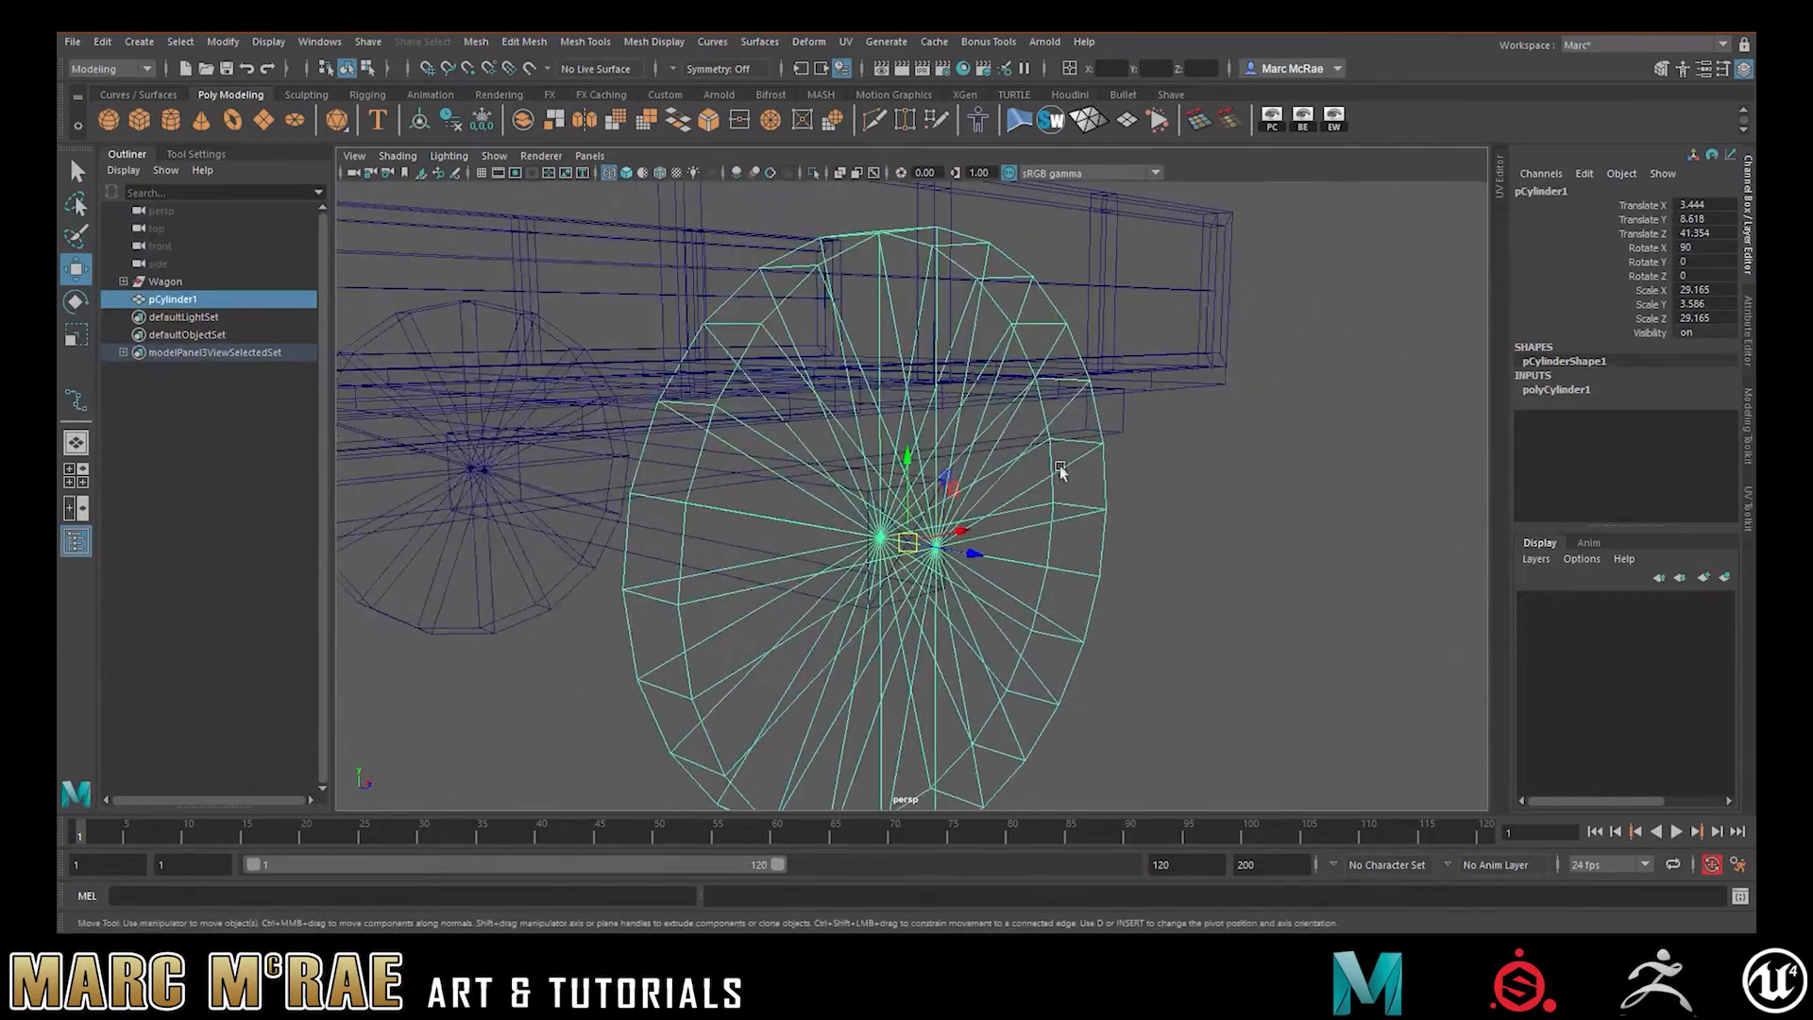
key("r")
left_click_drag(914, 551, 1043, 510)
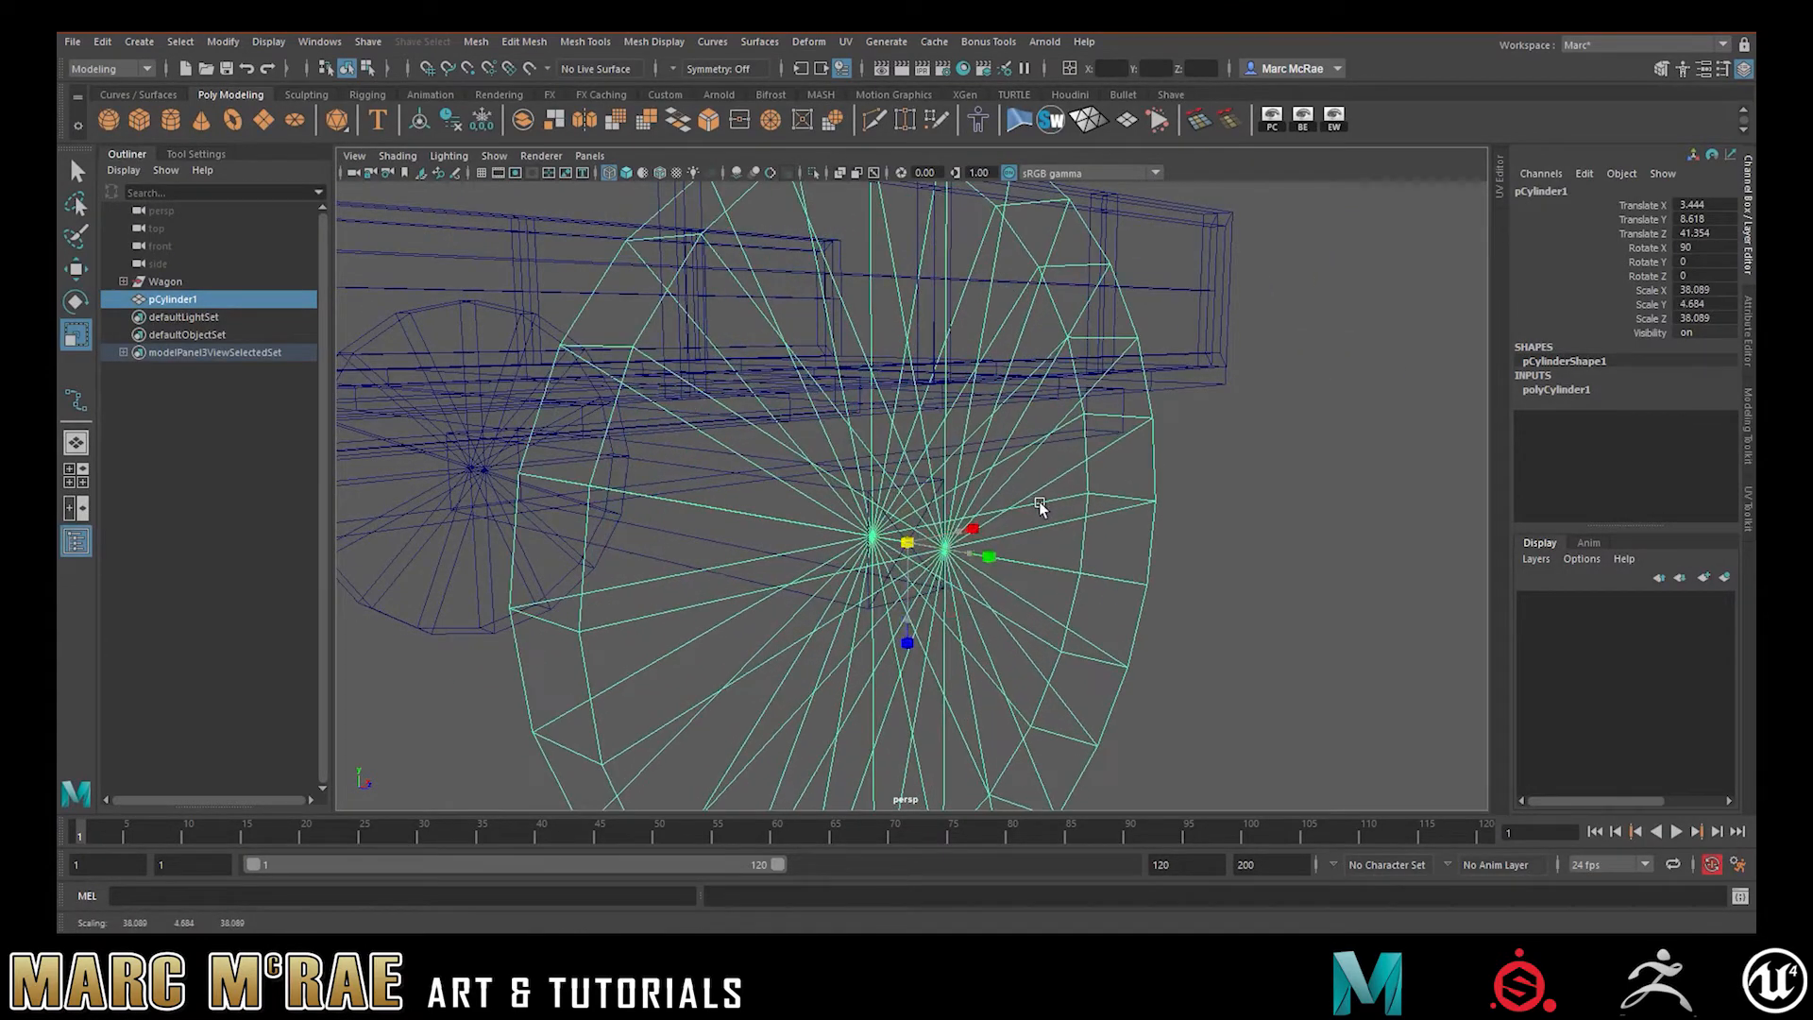
right_click_drag(1044, 510, 954, 457, "alt")
left_click_drag(954, 456, 995, 458, "alt")
mouse_move(891, 526)
left_mouse_down()
mouse_move(834, 529)
mouse_move(943, 529)
mouse_move(922, 536)
left_mouse_up()
key("4")
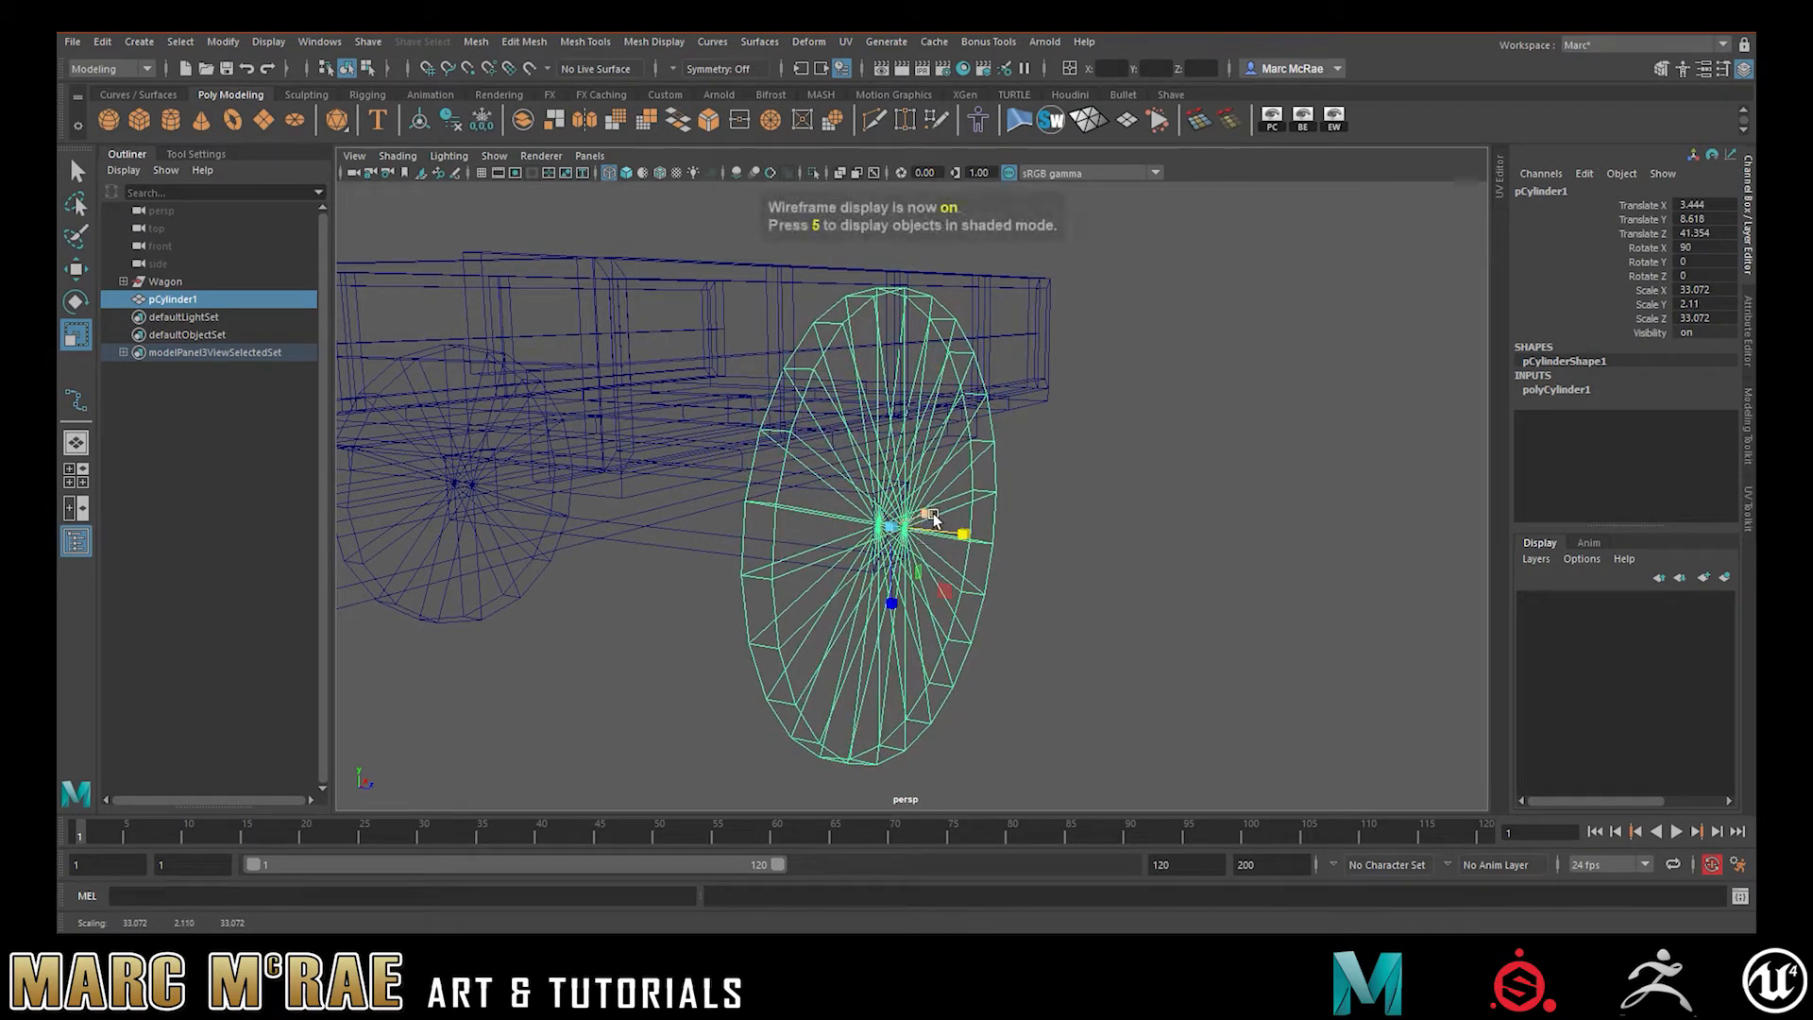
key("5")
left_click(1036, 518)
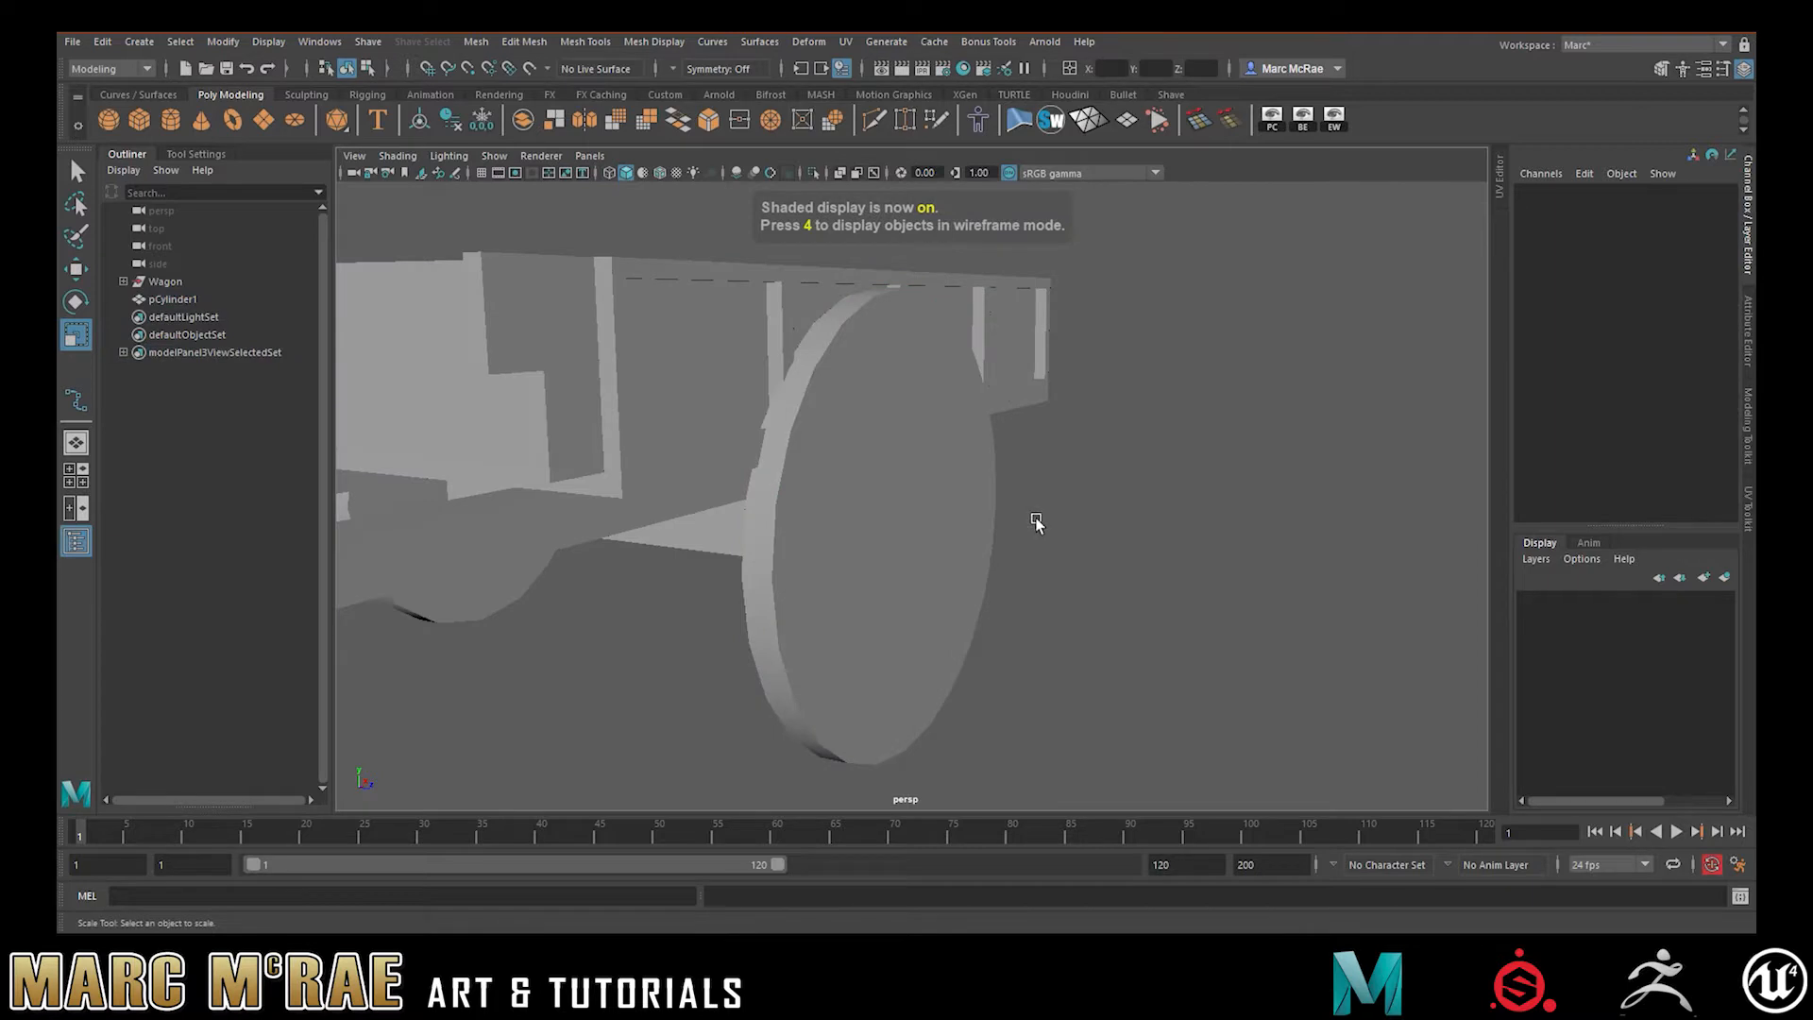
Switch the cylinder to face selection and select the whole loop of faces around its outer rim
scroll(914, 496, "up", 3)
left_click(914, 496)
left_click_drag(955, 508, 839, 452, "alt")
key("w")
right_click_drag(839, 452, 843, 373)
right_click(929, 325)
left_click(929, 325)
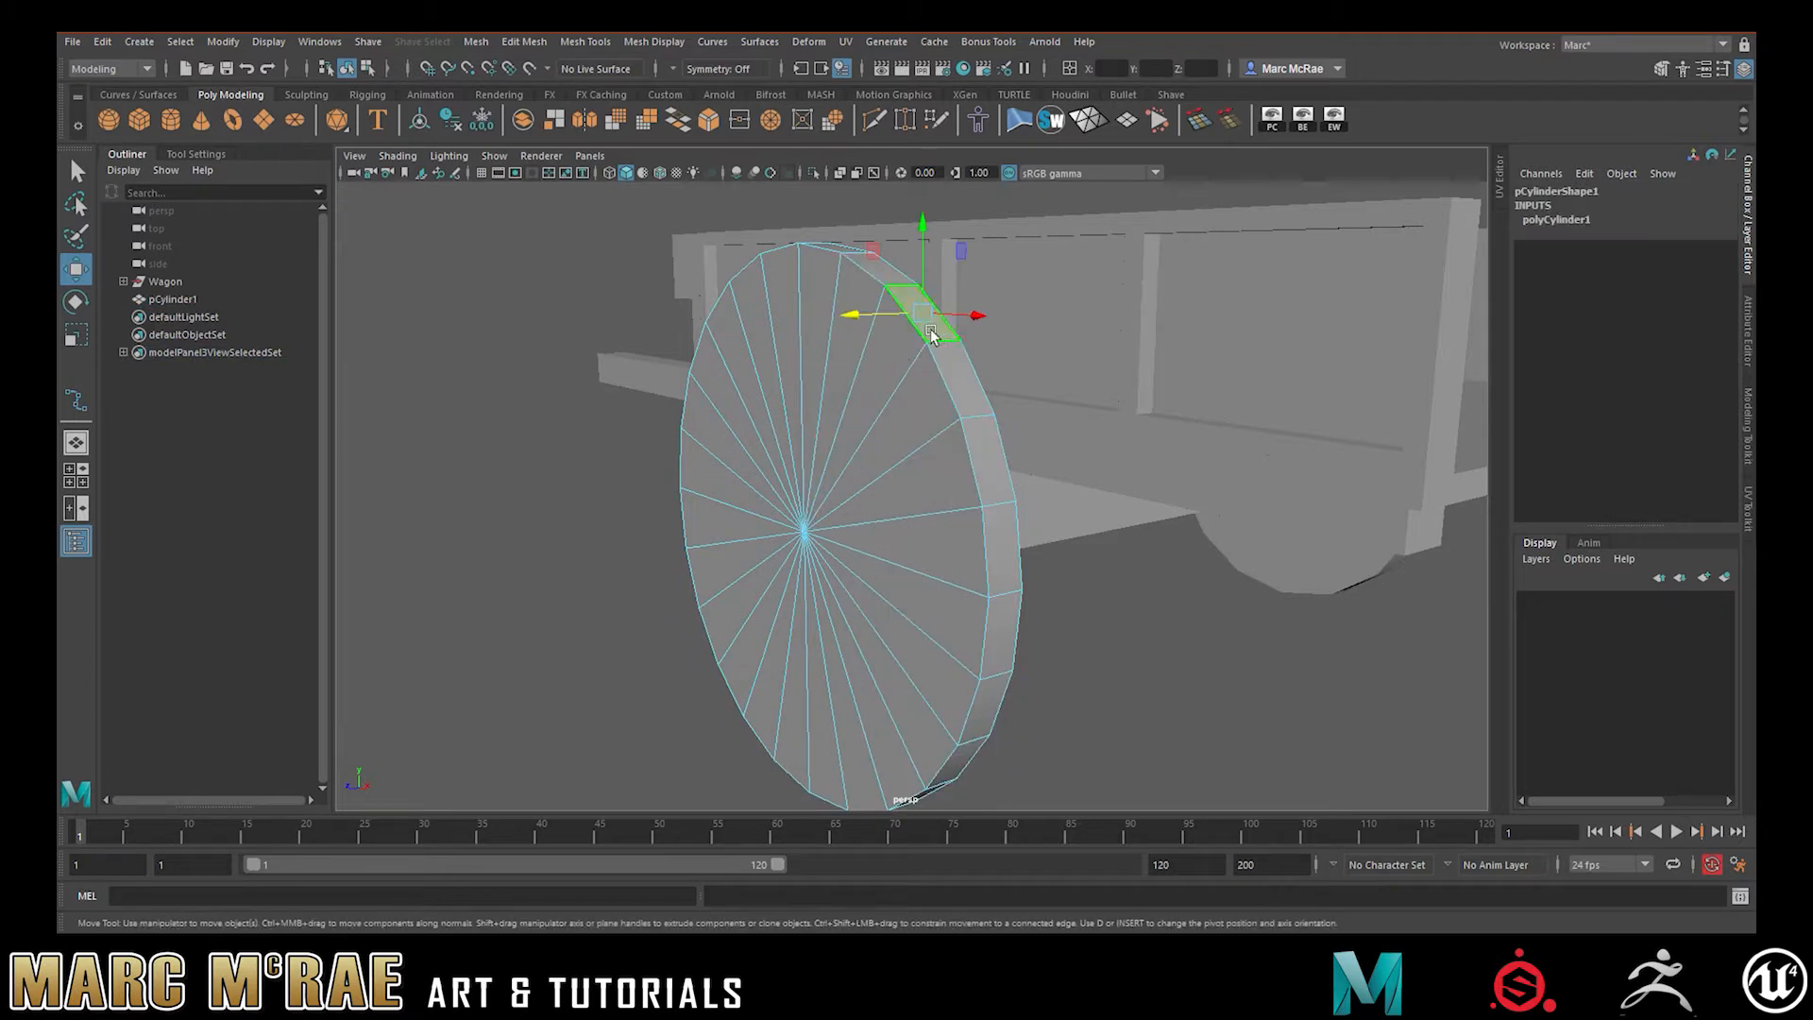
key("Caps_Lock")
double_click(961, 378, "shift")
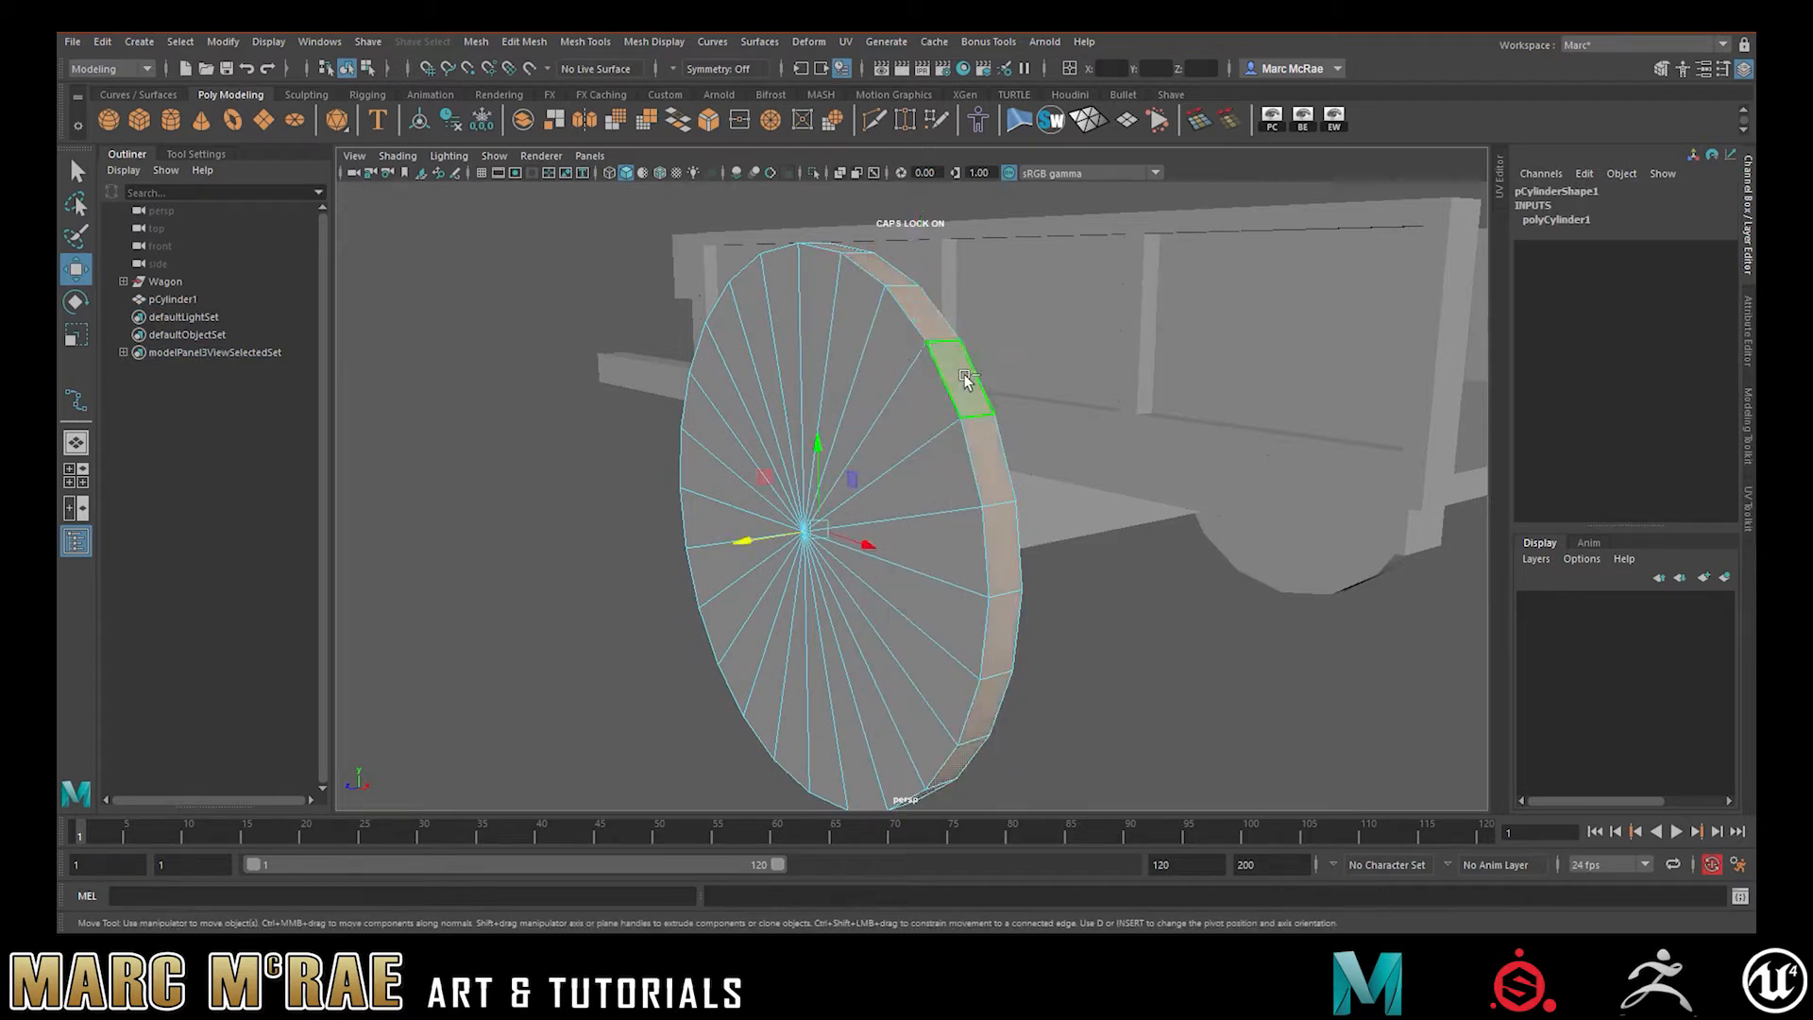
Delete all the cylinder's cap faces, leaving only the outer rim band
scroll(893, 388, "down", 2)
left_click_drag(894, 388, 932, 388, "alt")
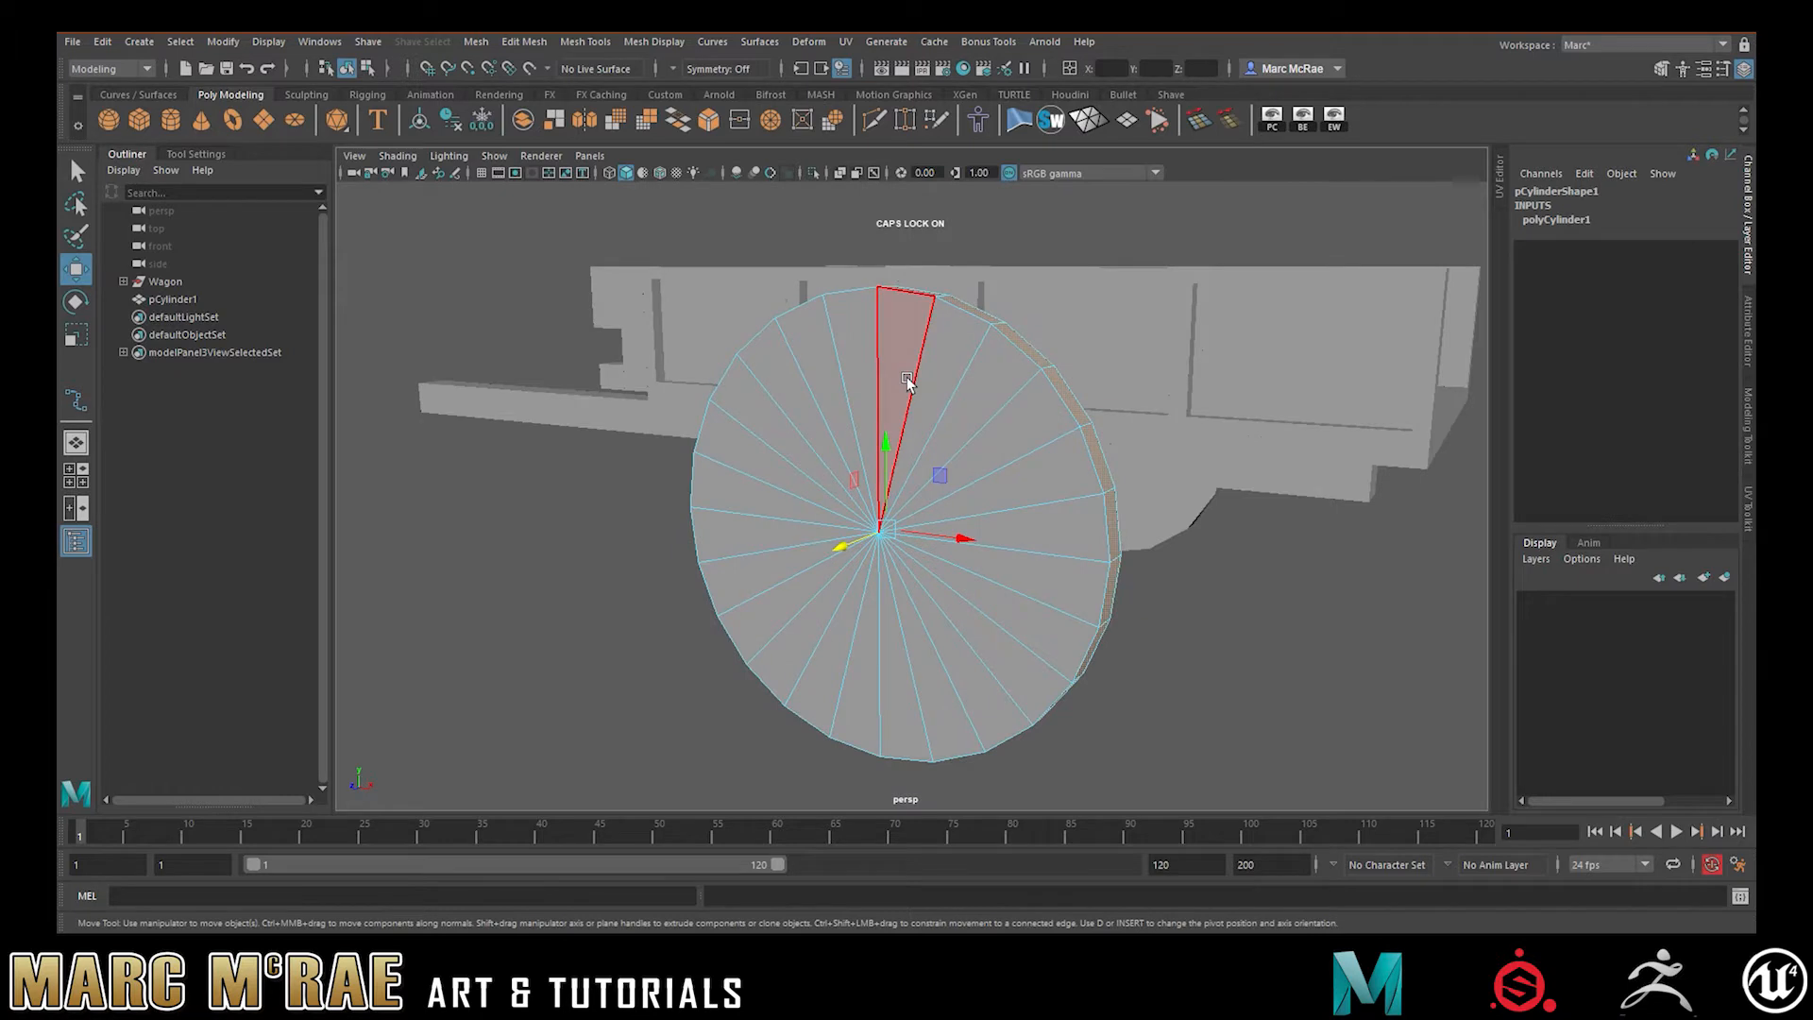
double_click(906, 377)
left_click_drag(906, 377, 881, 349, "alt")
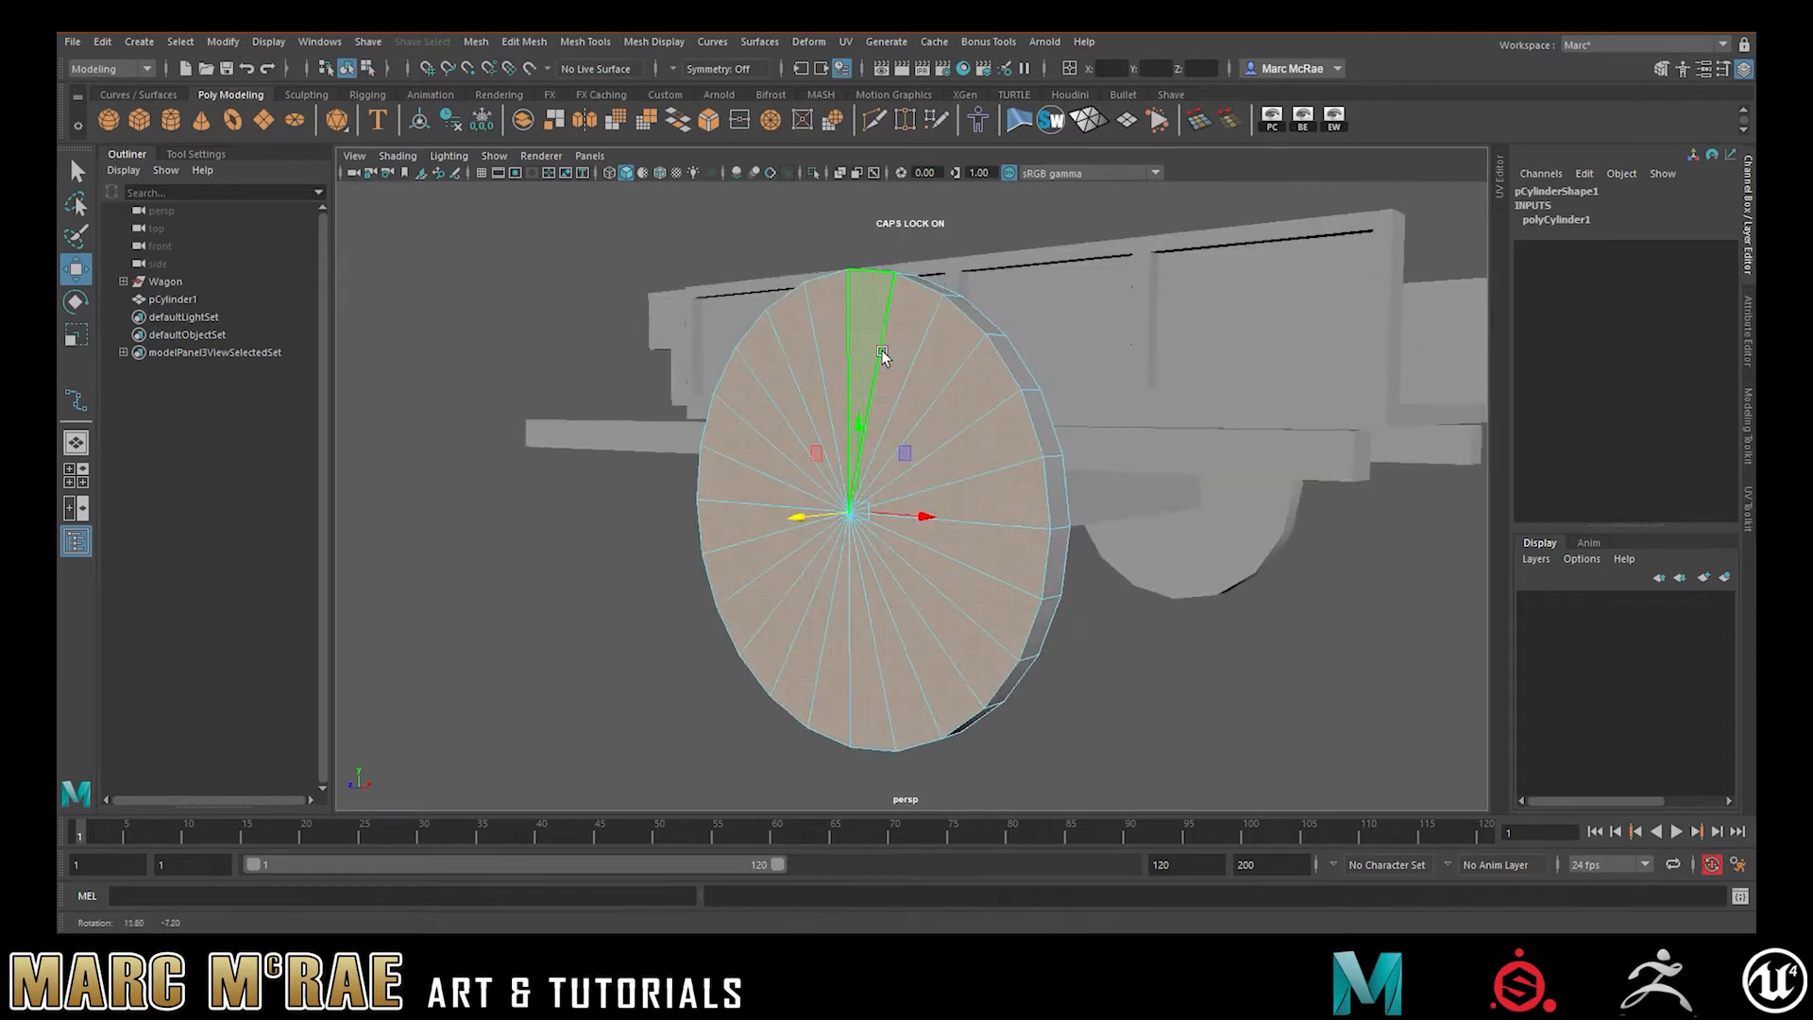
key("Delete")
left_click_drag(940, 296, 898, 310, "alt")
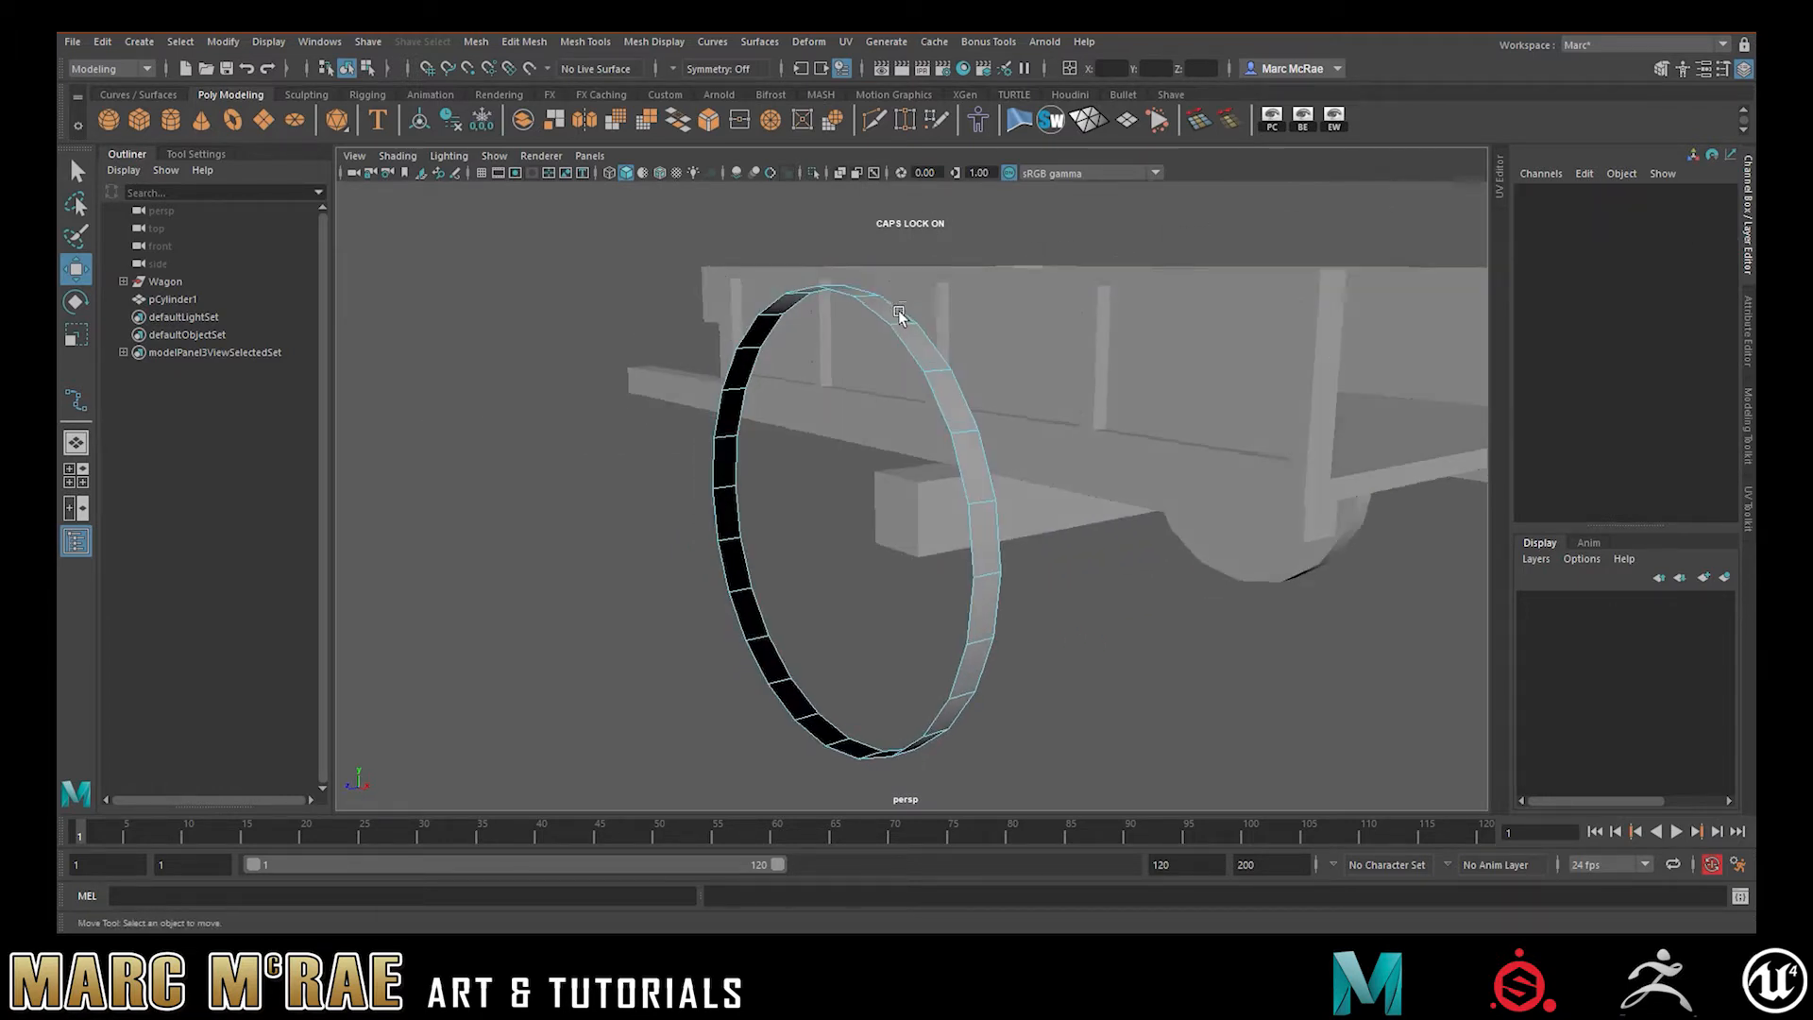
Extrude all faces of the outer rim band to a thickness of about 0.7, and return the rim to object selection
left_click(897, 307)
double_click(907, 337)
left_click_drag(899, 331, 741, 324, "alt")
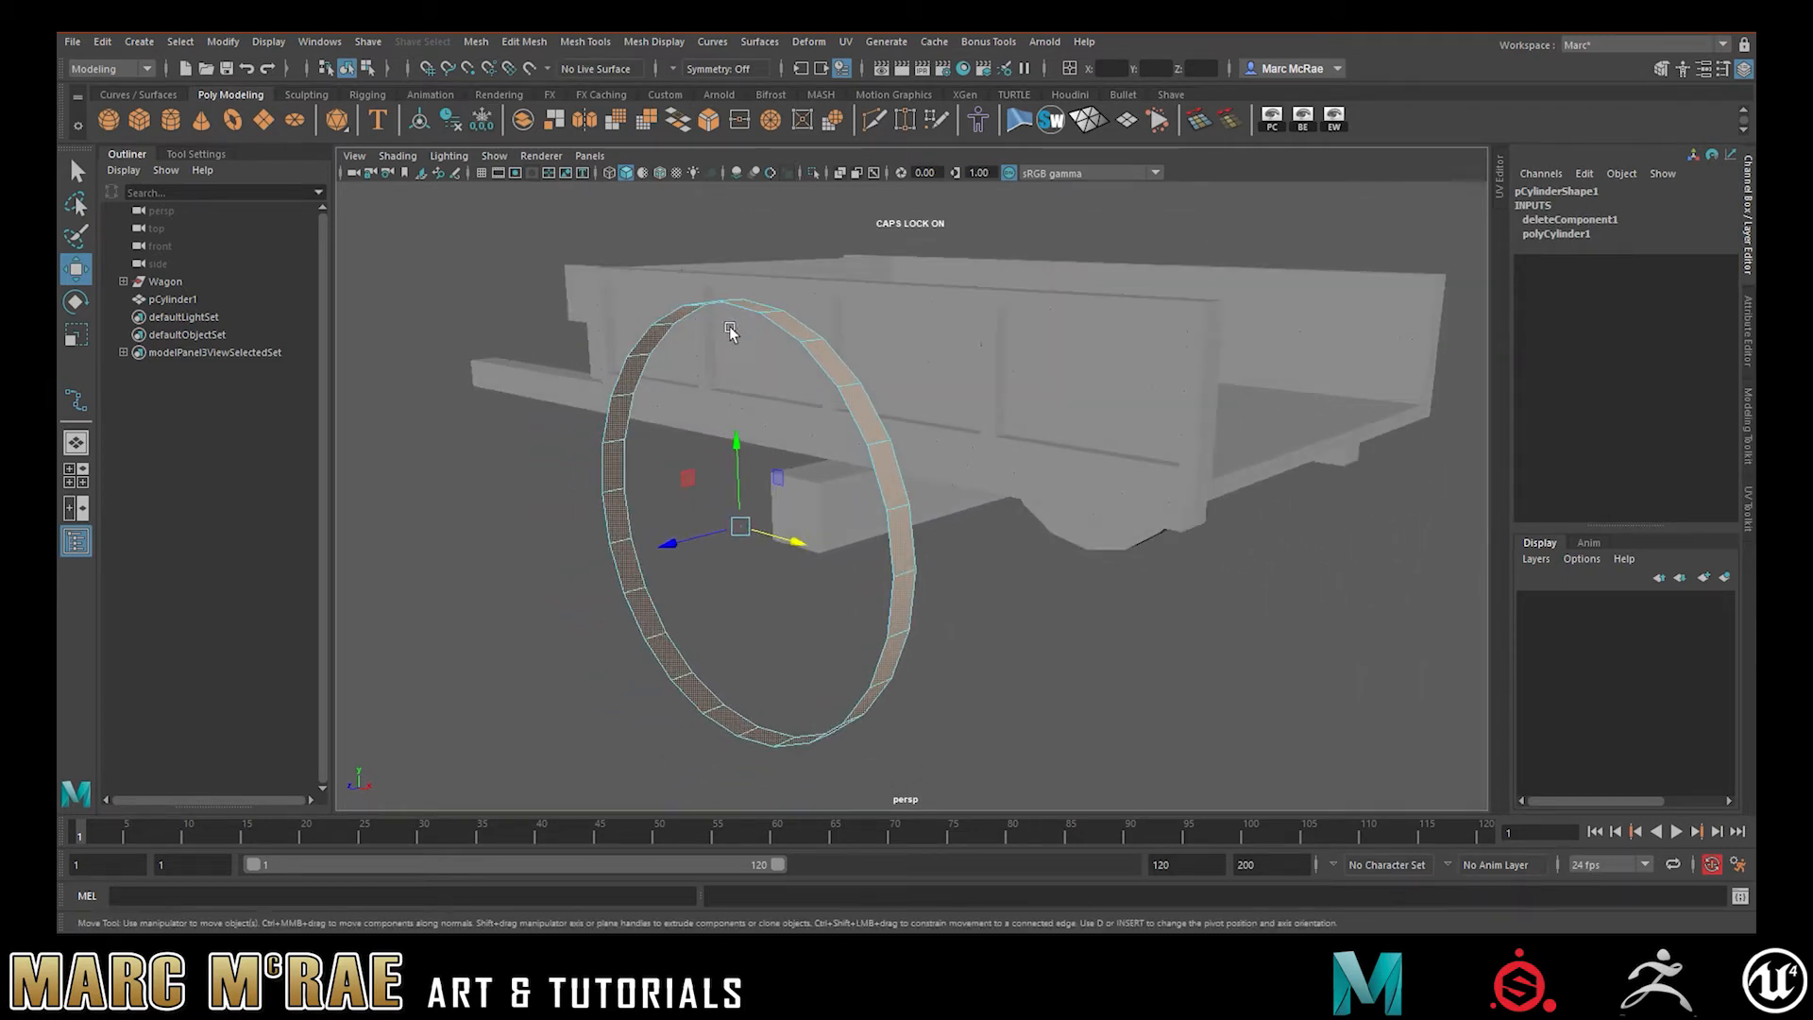
key("ctrl+e")
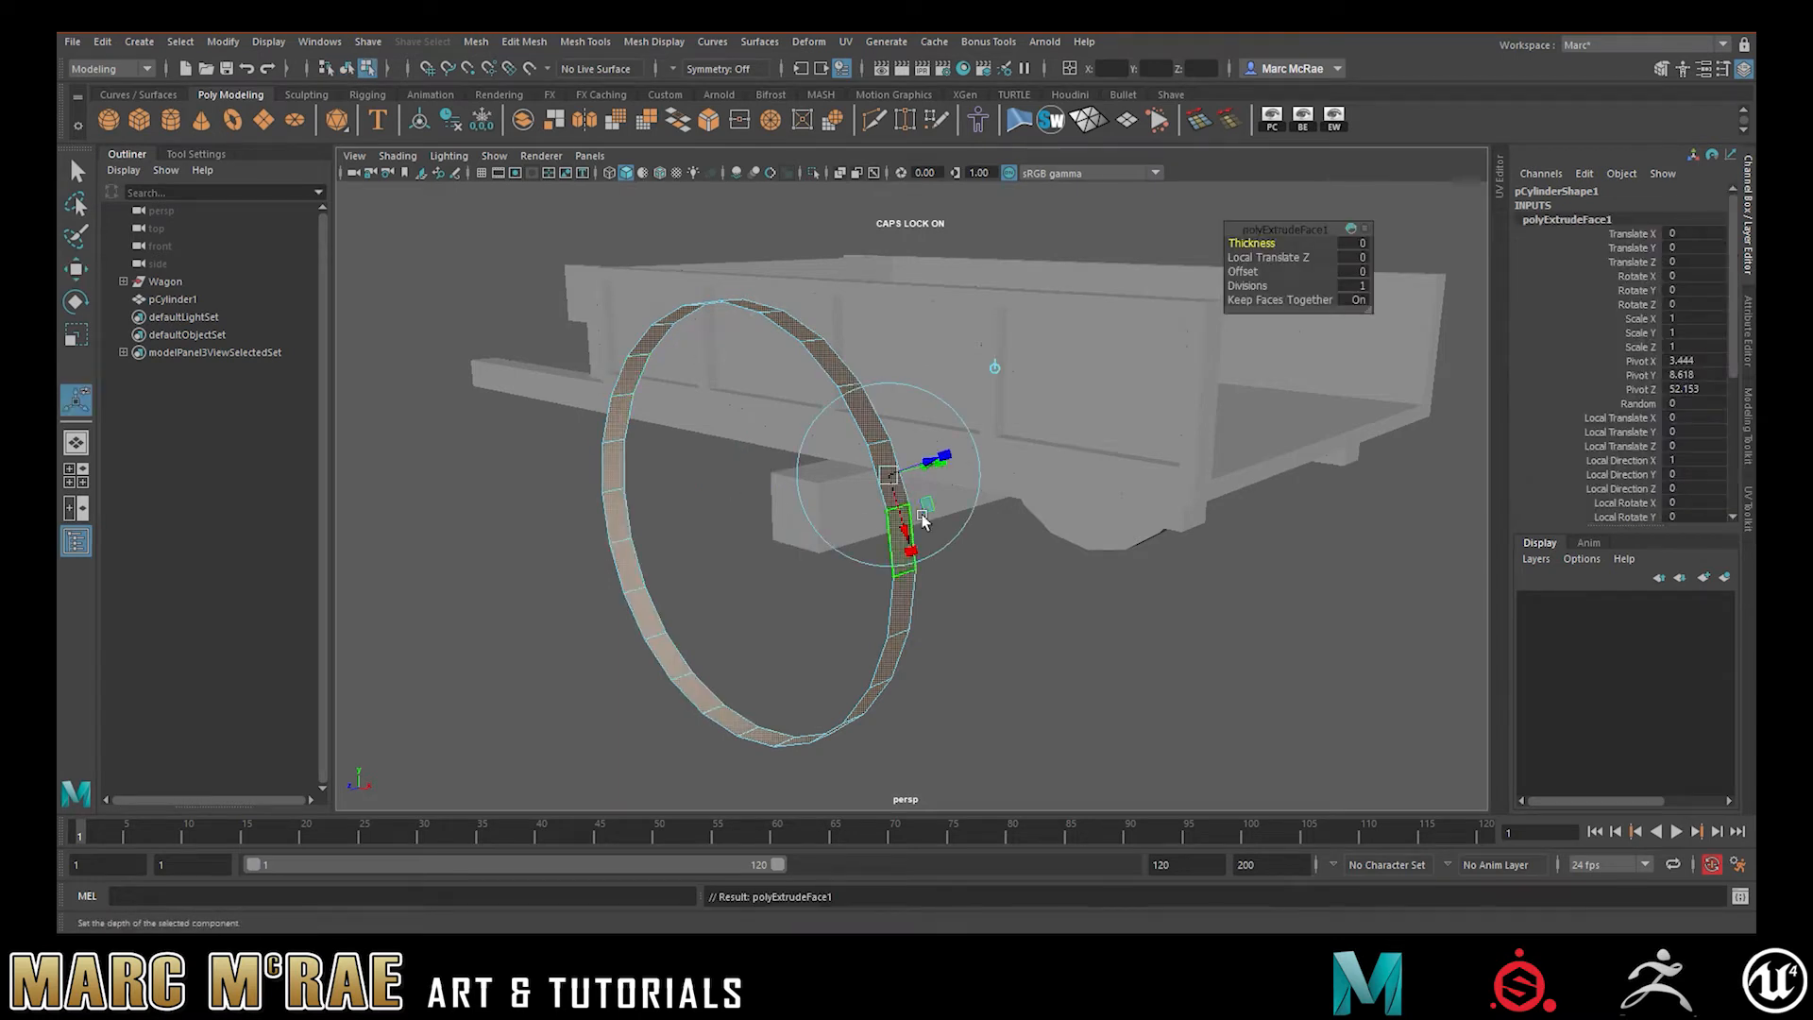
left_click_drag(1253, 239, 1259, 243)
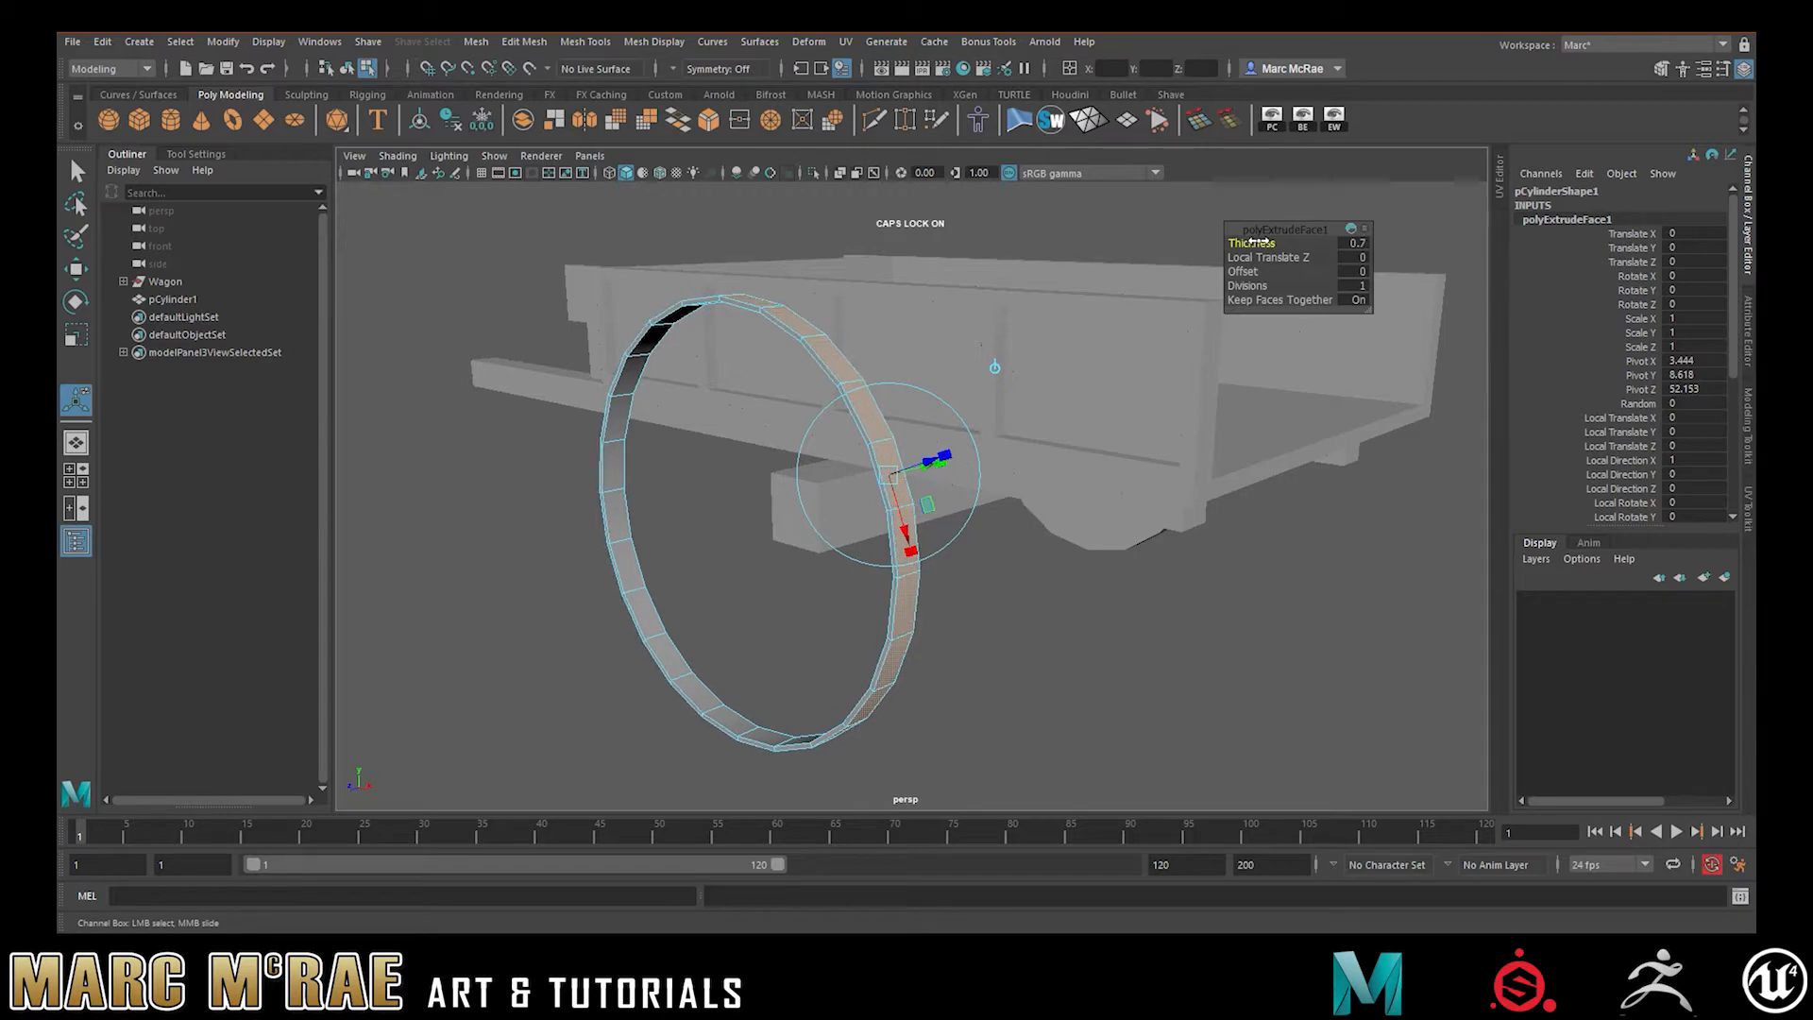
left_click_drag(1253, 240, 1260, 233)
left_click_drag(953, 300, 892, 300, "alt")
left_click(545, 350)
right_click_drag(531, 321, 578, 294)
left_click(614, 298)
left_click(752, 348)
left_click_drag(752, 354, 729, 364, "alt")
right_click(661, 340)
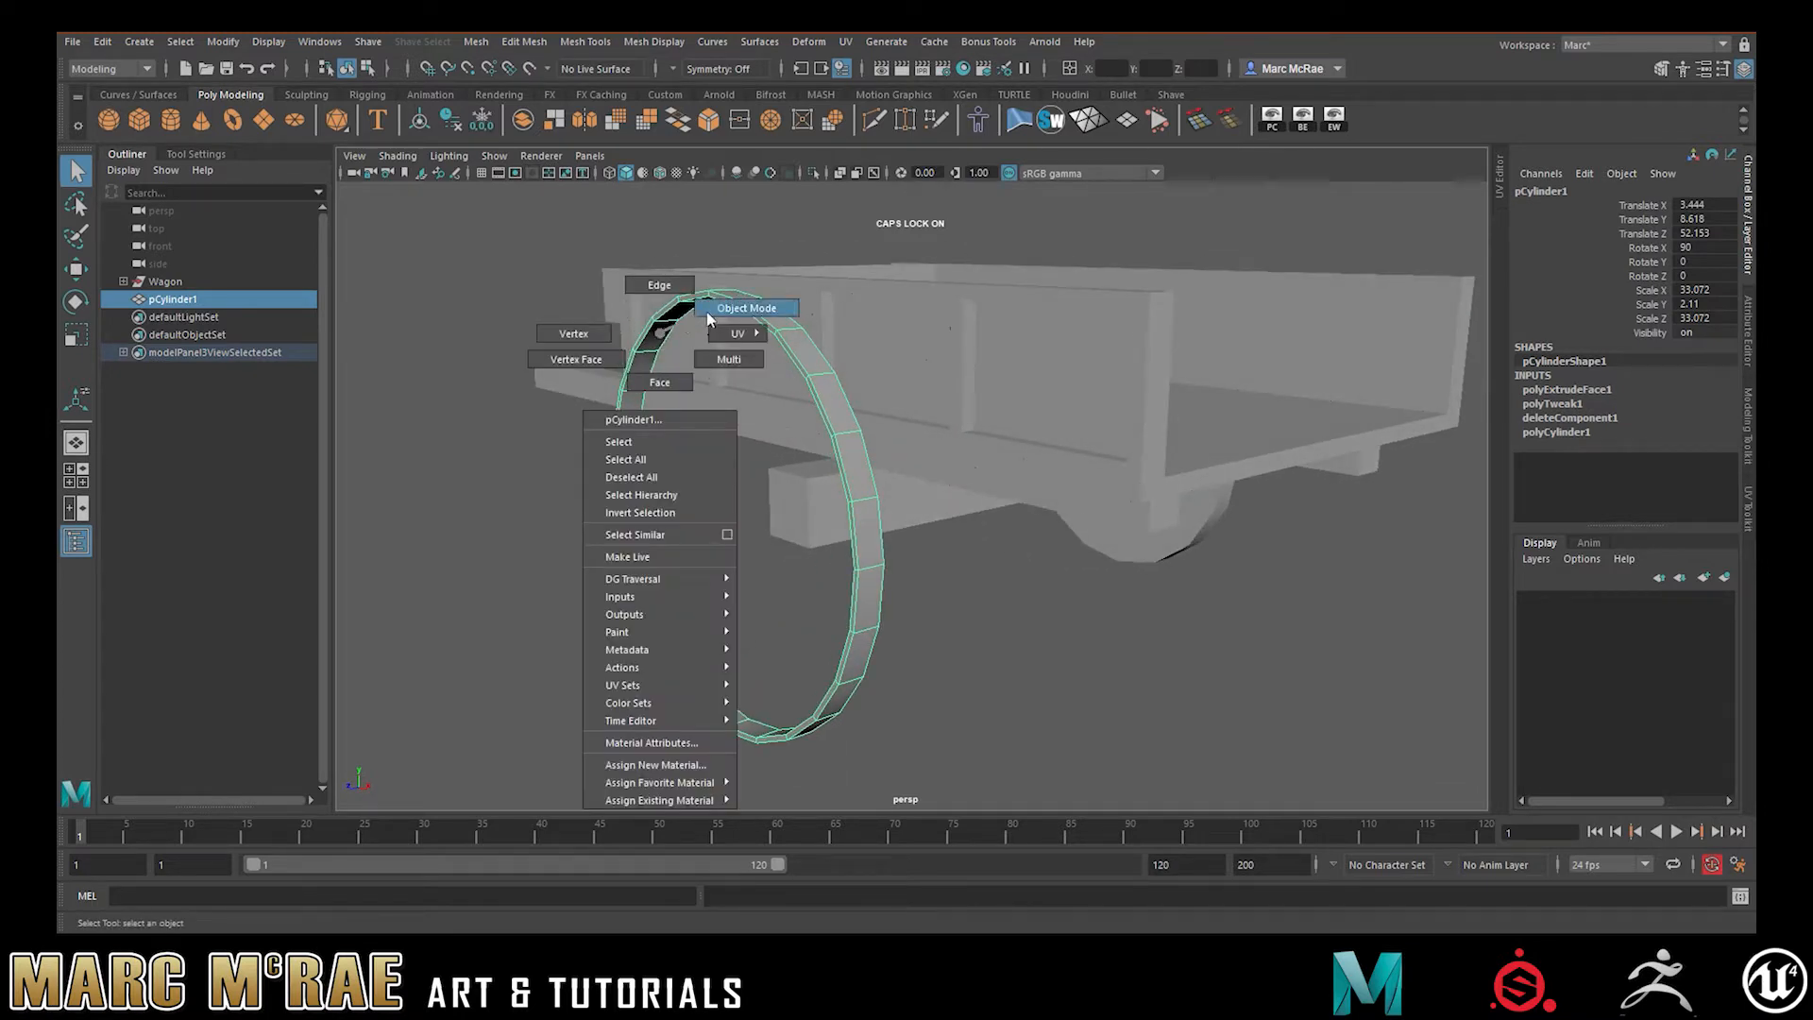
left_click(659, 284)
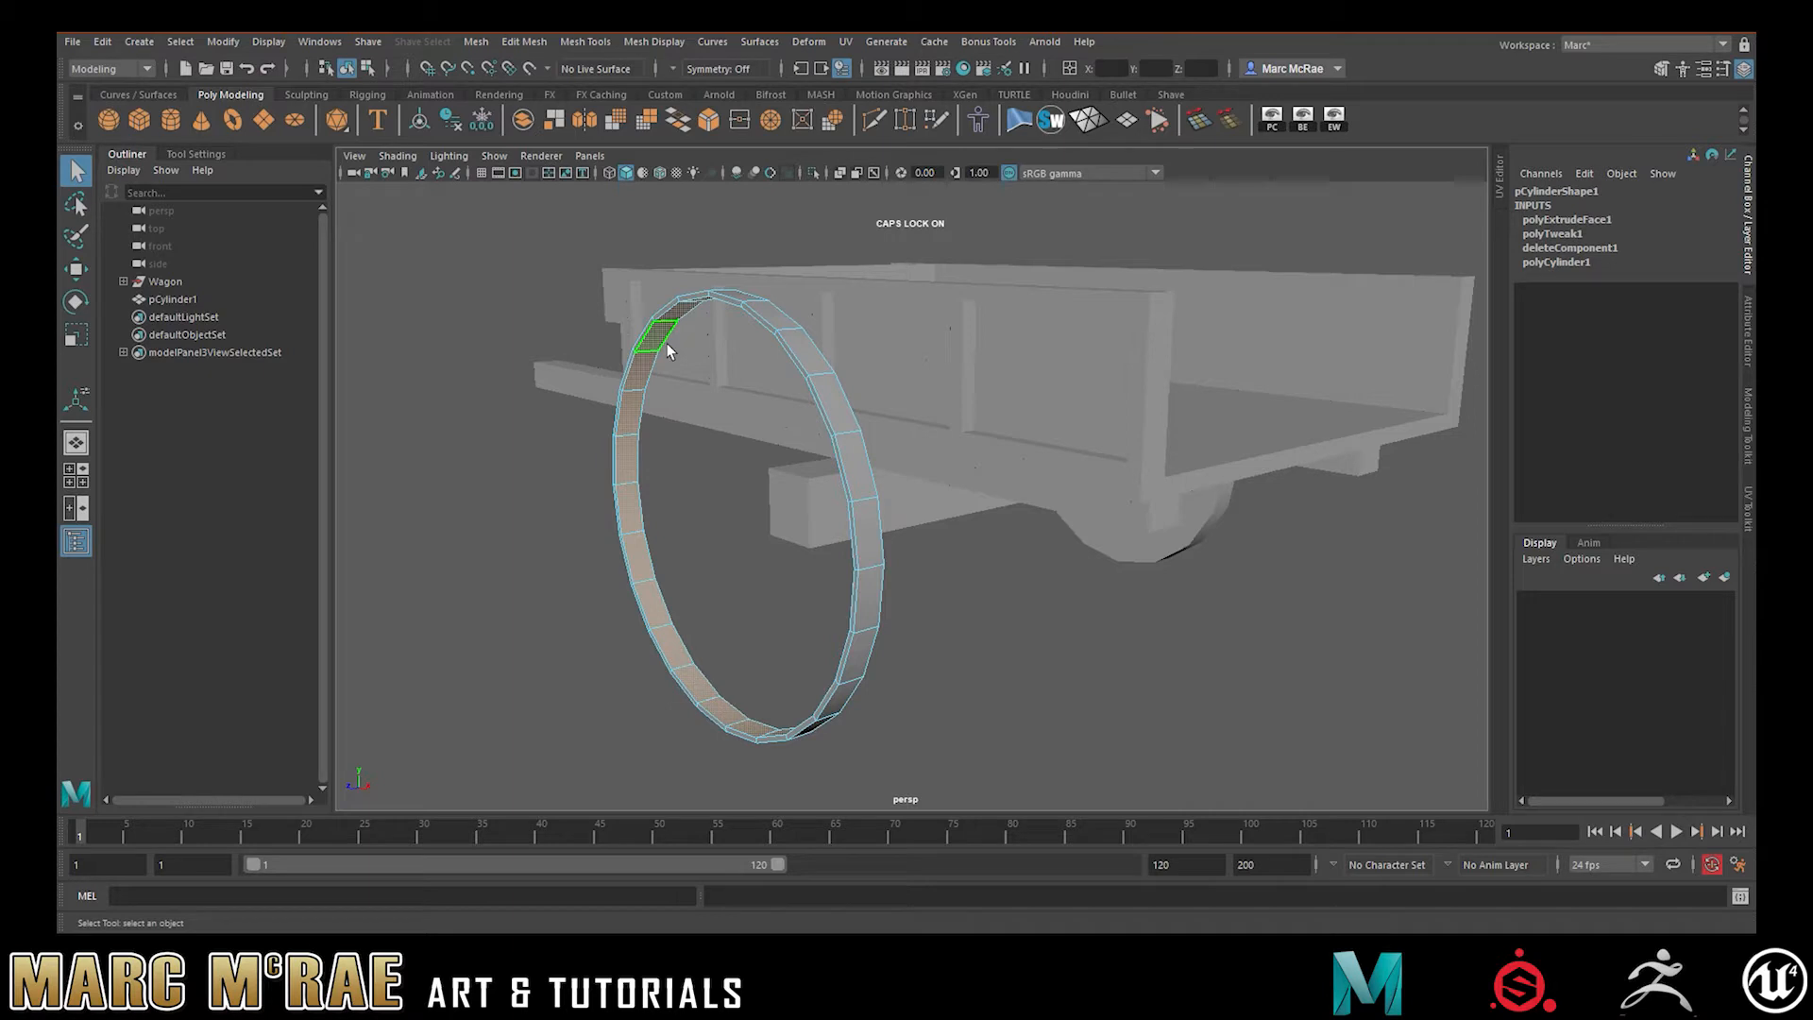
left_click(474, 42)
mouse_move(472, 88)
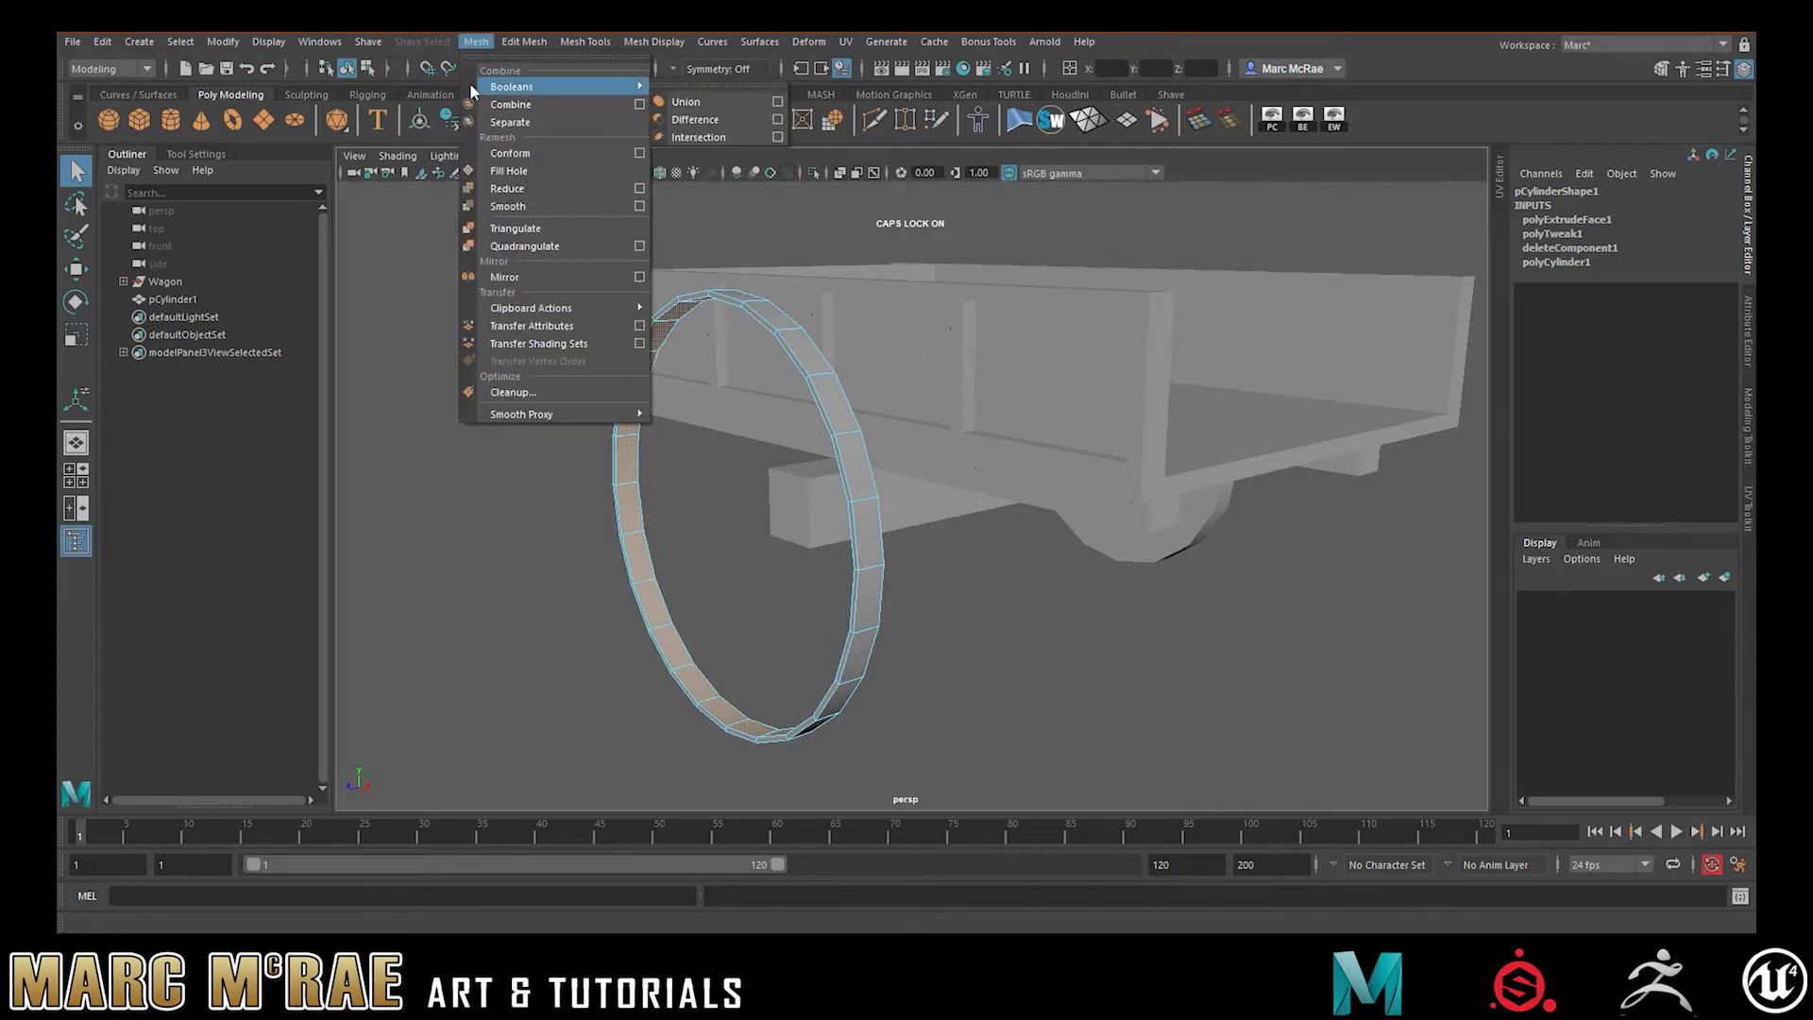
left_click(416, 356)
right_click_drag(480, 293, 526, 266)
left_click(475, 299)
Duplicate the outer rim and move the copy outward along Z to about 64.811
left_click(681, 315)
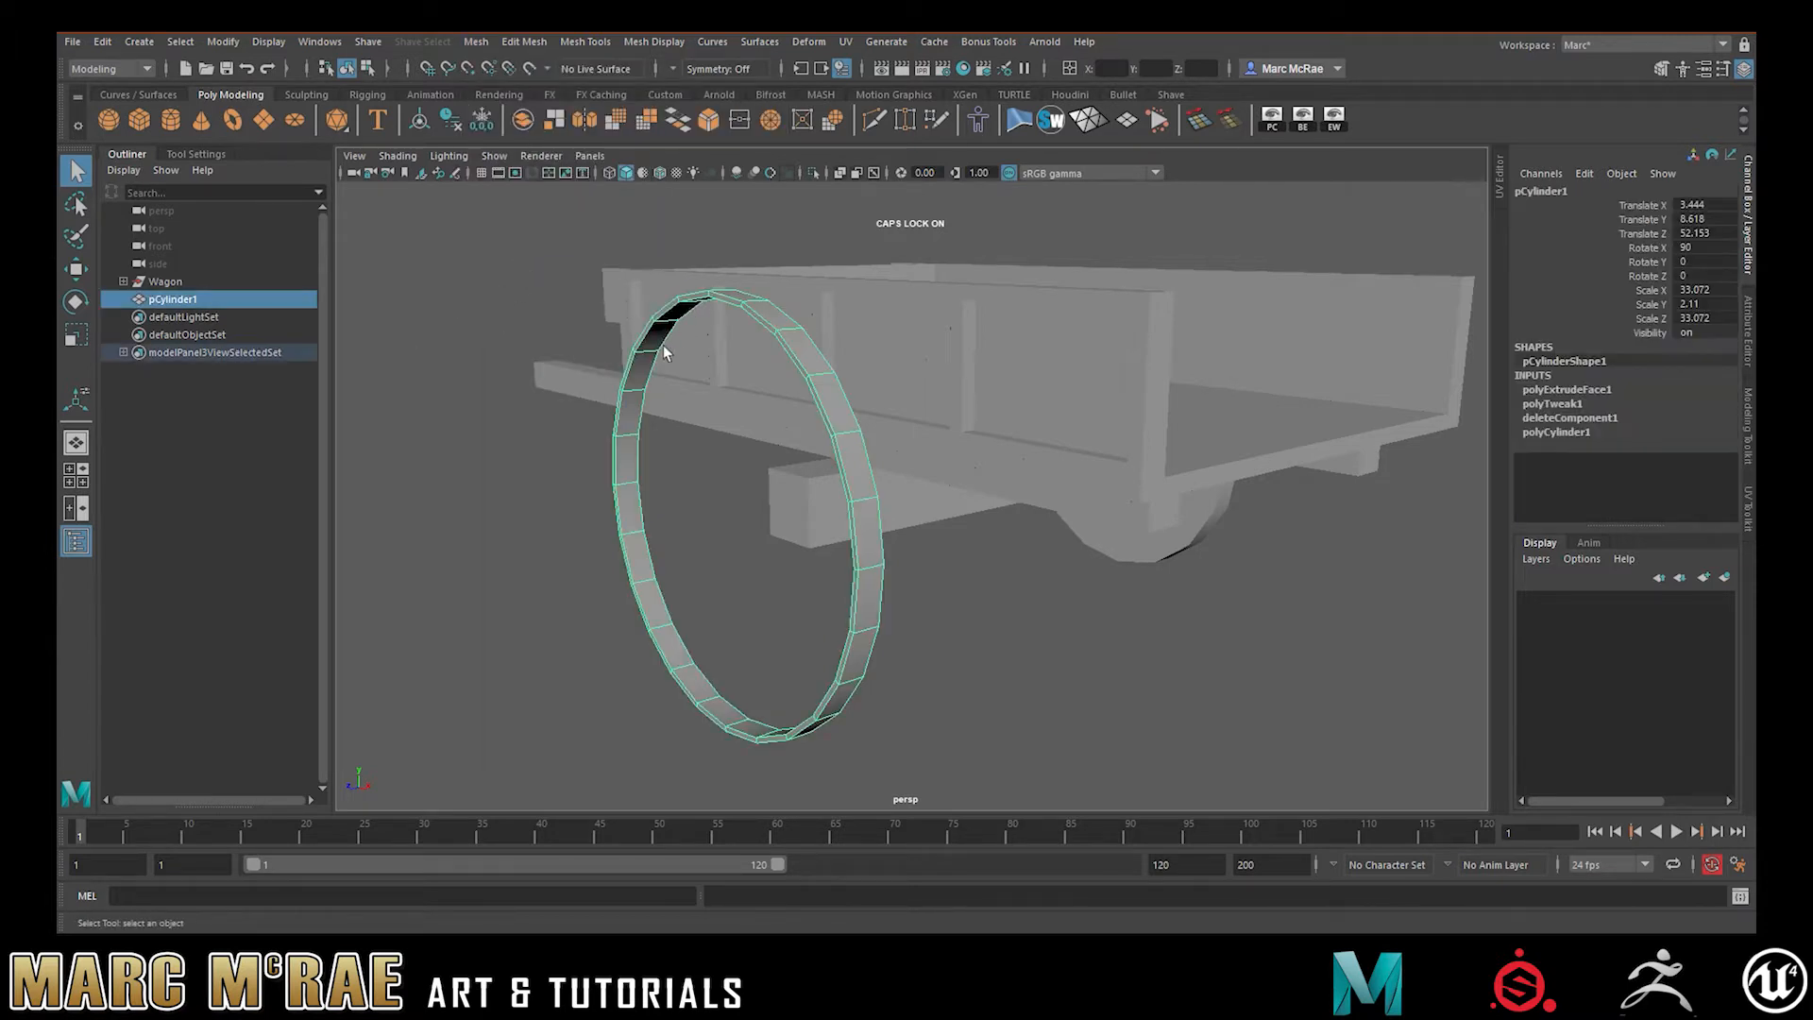
key("ctrl+d")
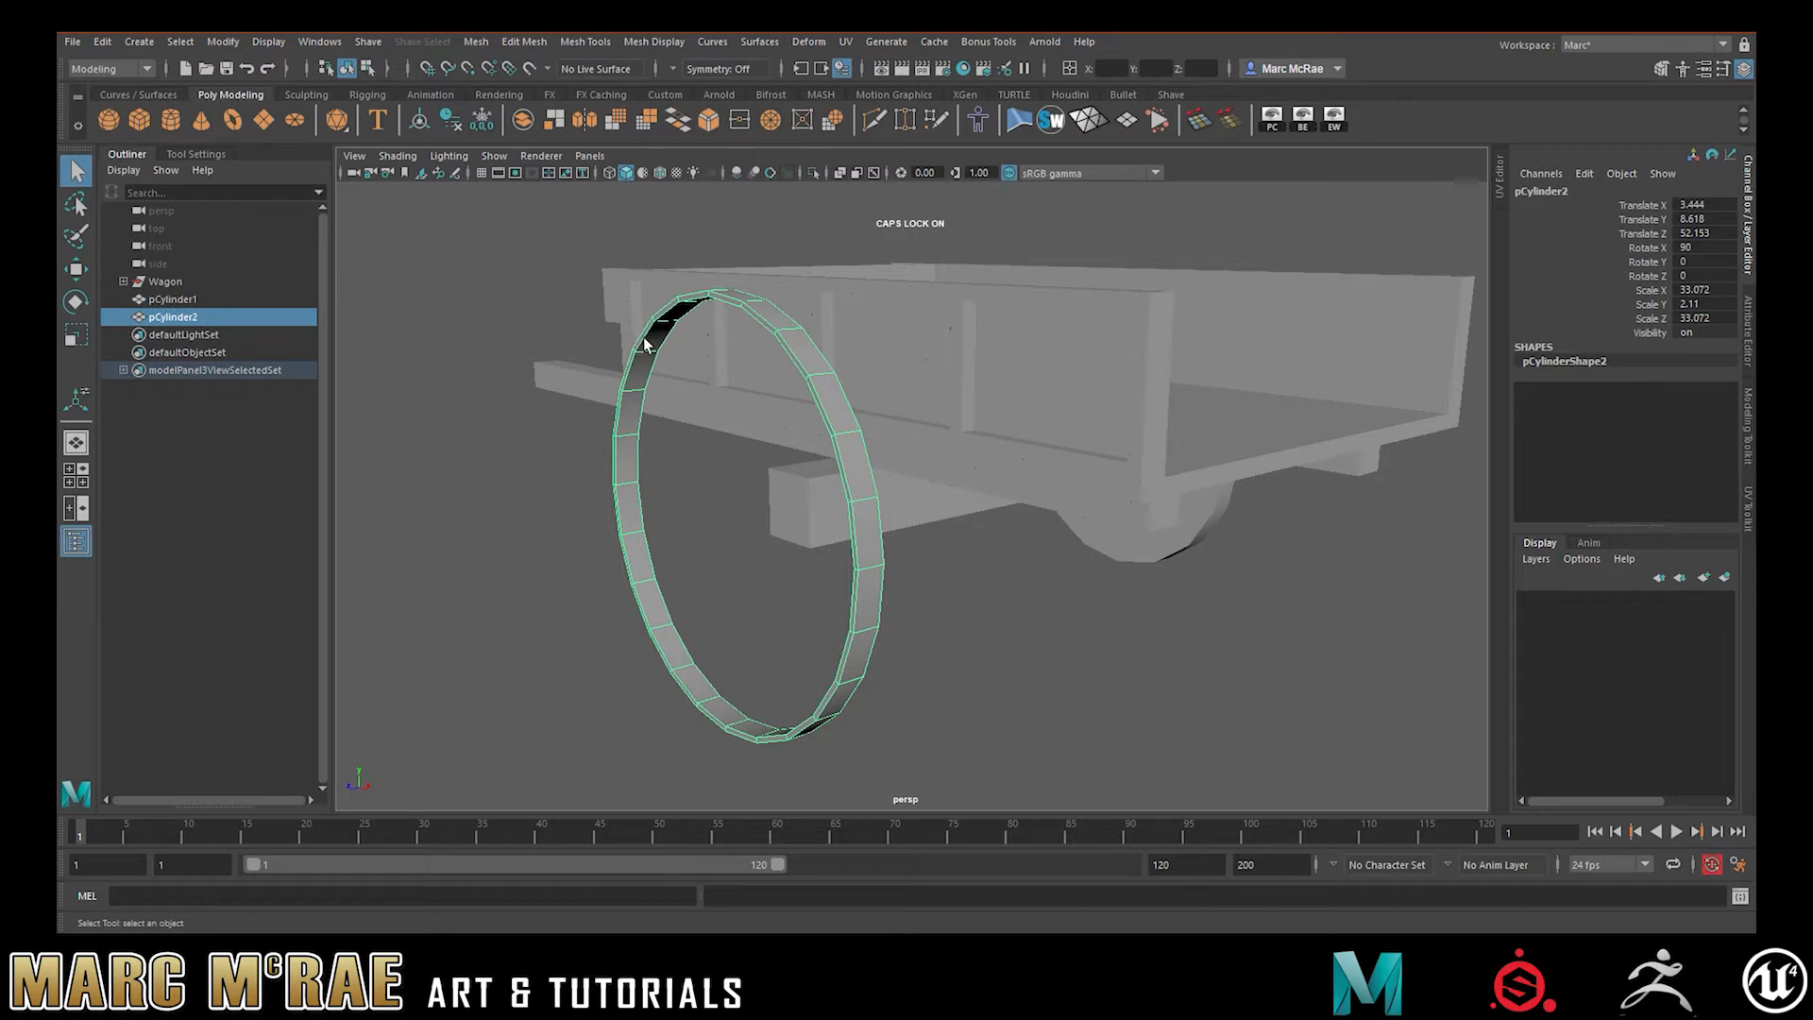
key("w")
left_click_drag(650, 533, 567, 546)
Select the duplicate ring's inner loop of faces and delete all its other faces
right_click_drag(550, 323, 563, 368)
left_click(563, 368)
double_click(559, 417)
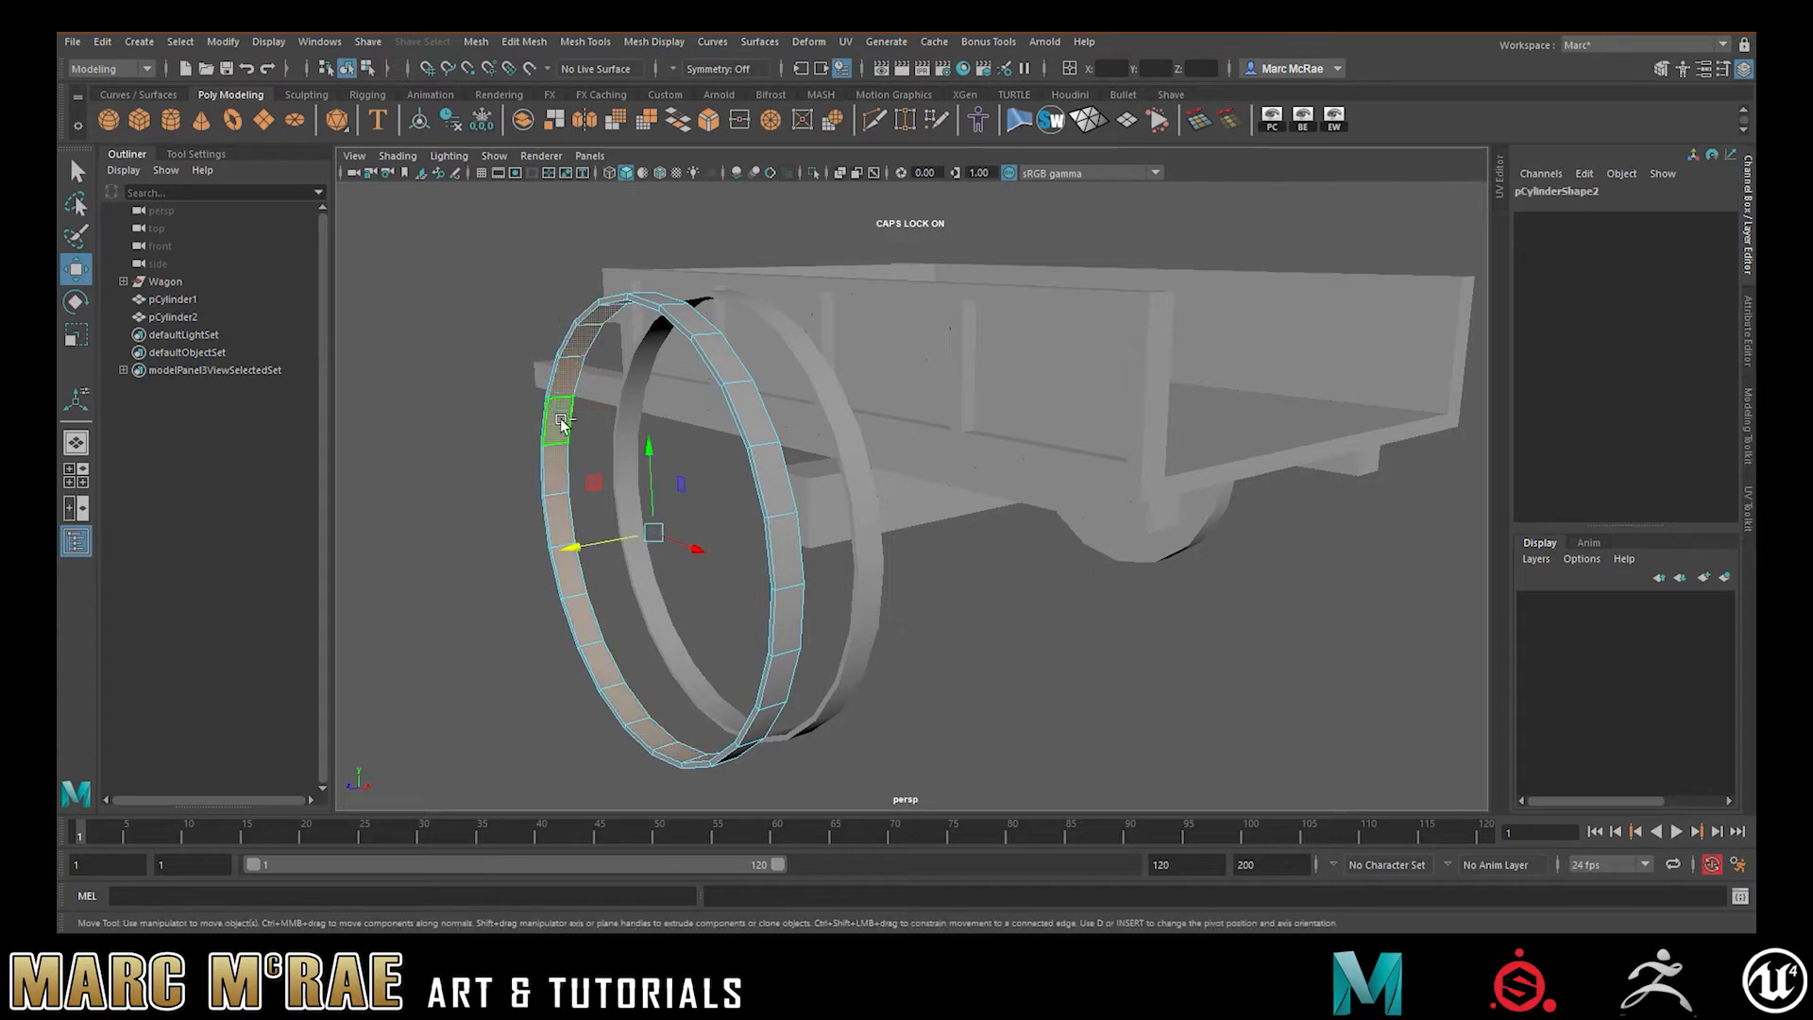
double_click(540, 413, "shift")
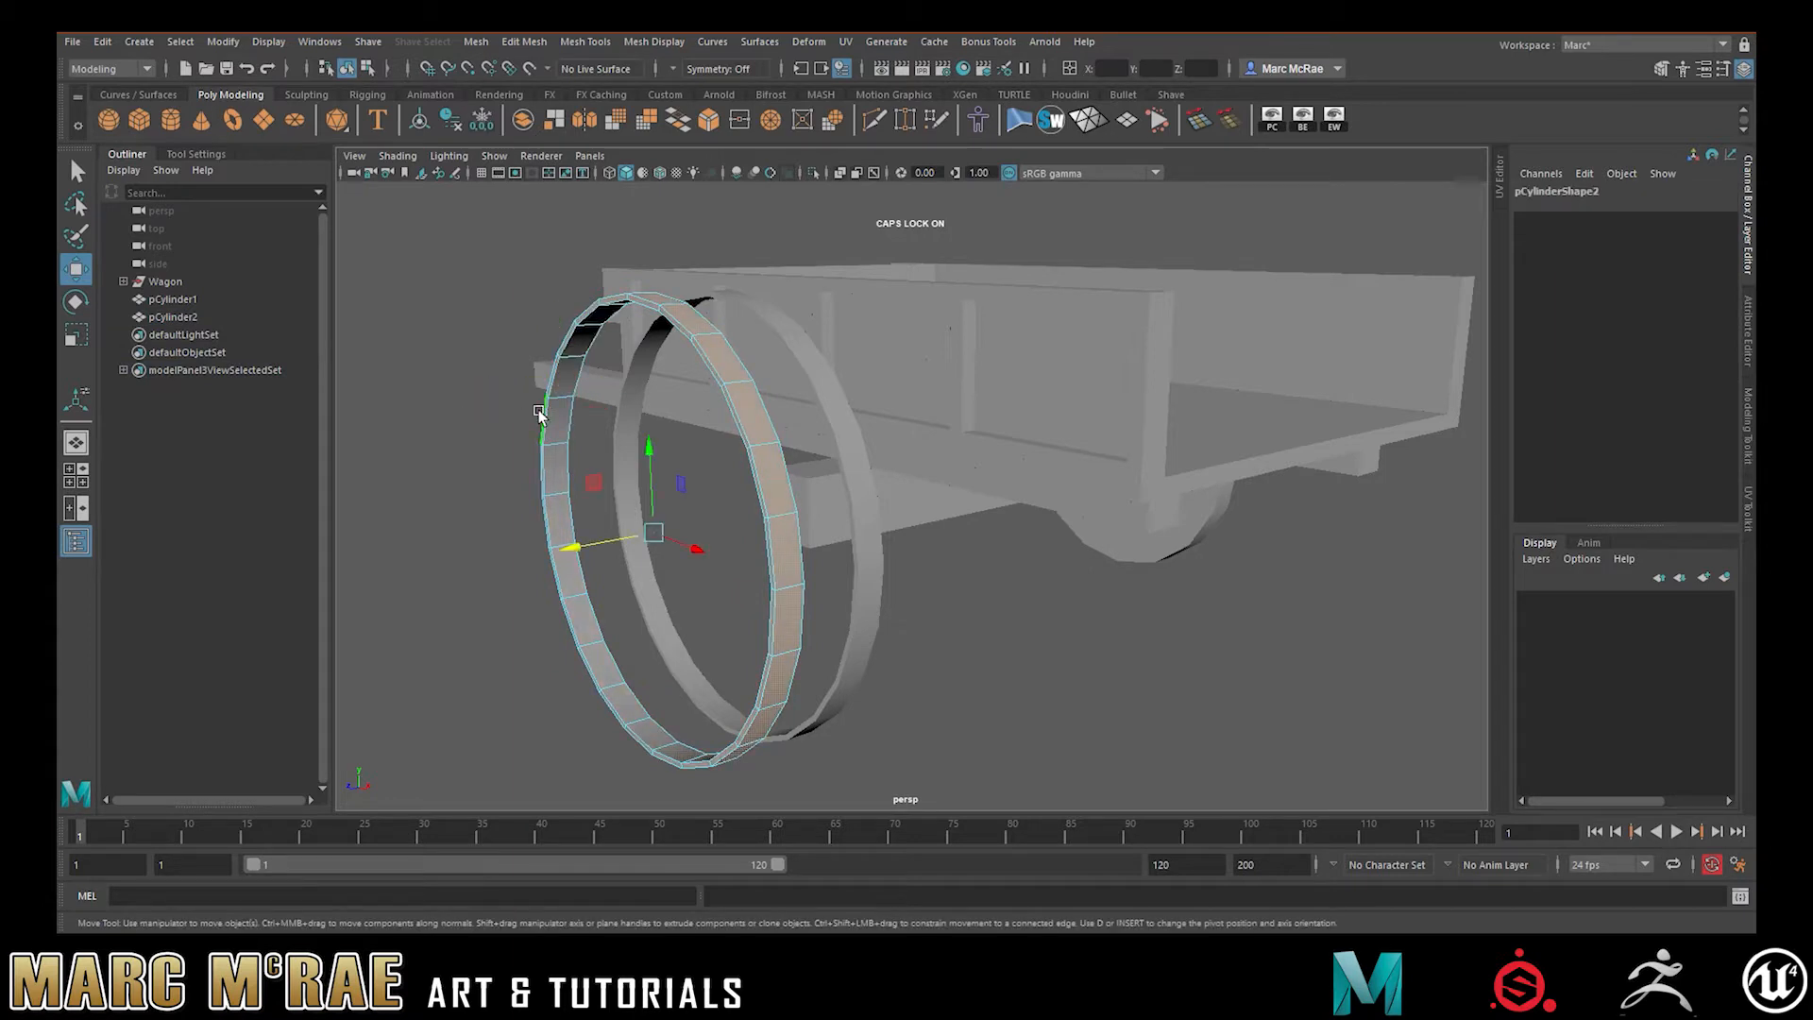
left_click(538, 410)
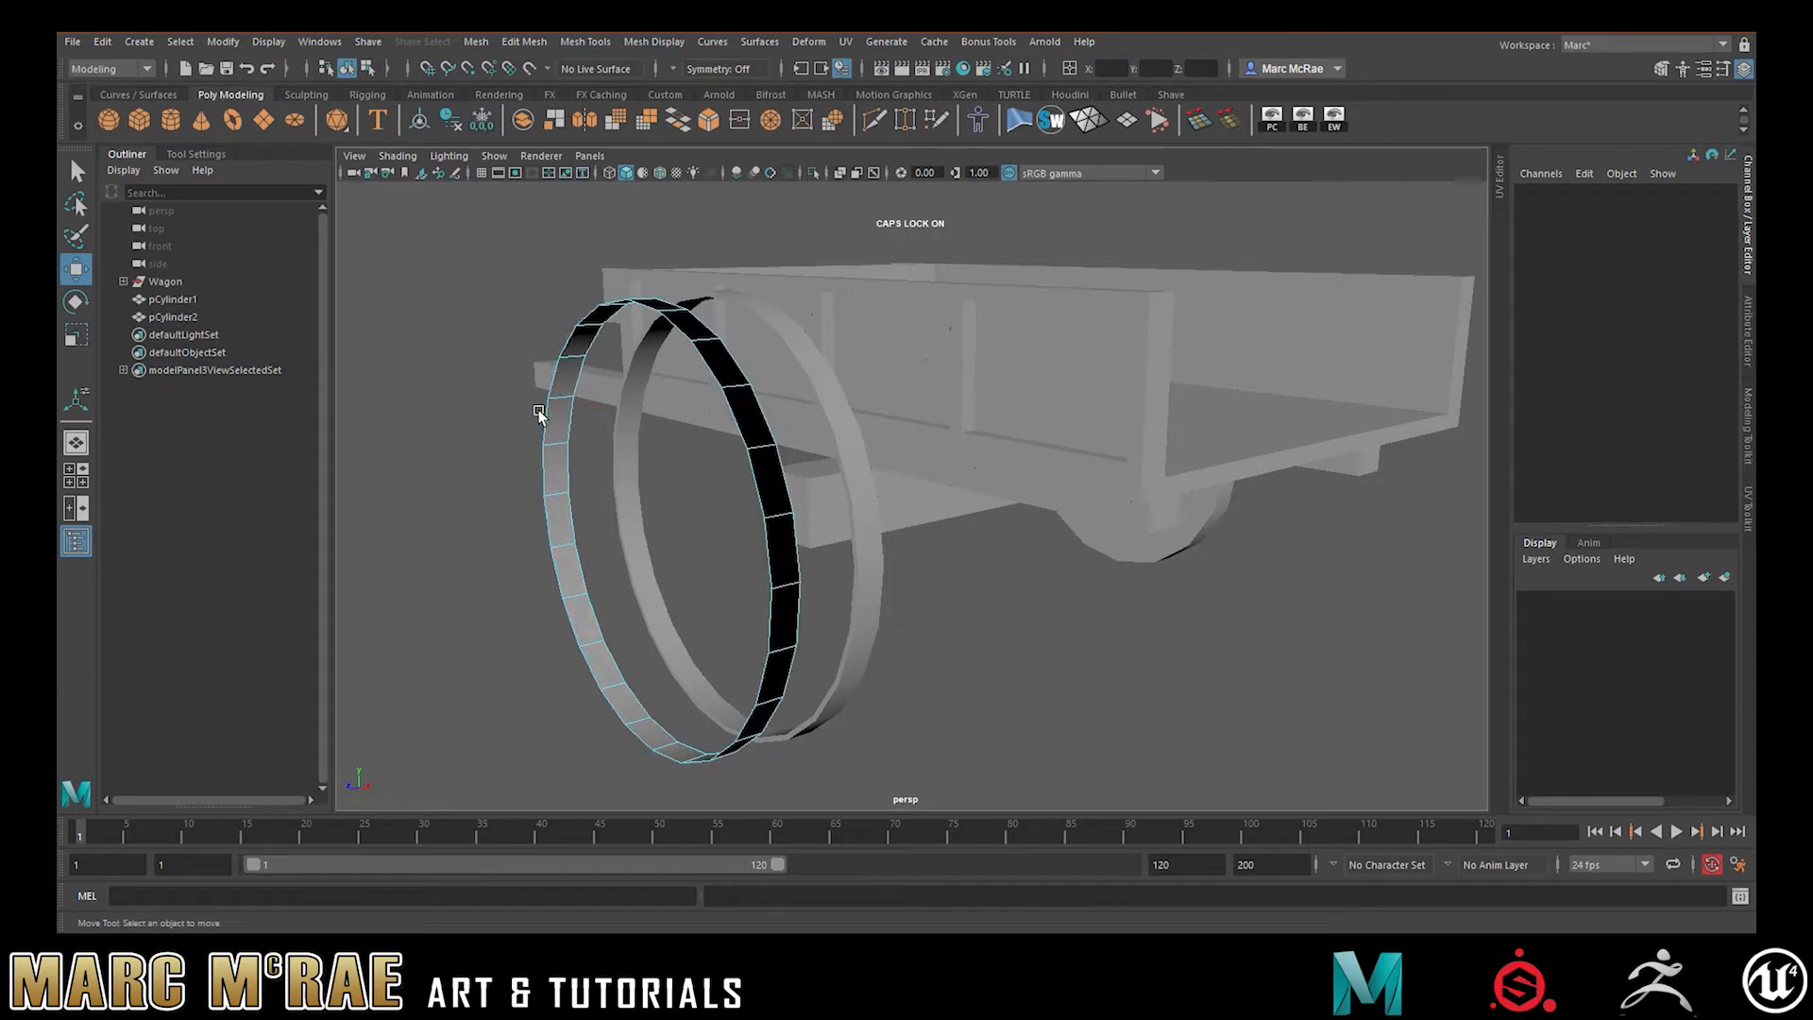
Extrude the duplicate's remaining face loop to a thickness of about 2.9, and return the ring to object selection
left_click(570, 375)
double_click(572, 375)
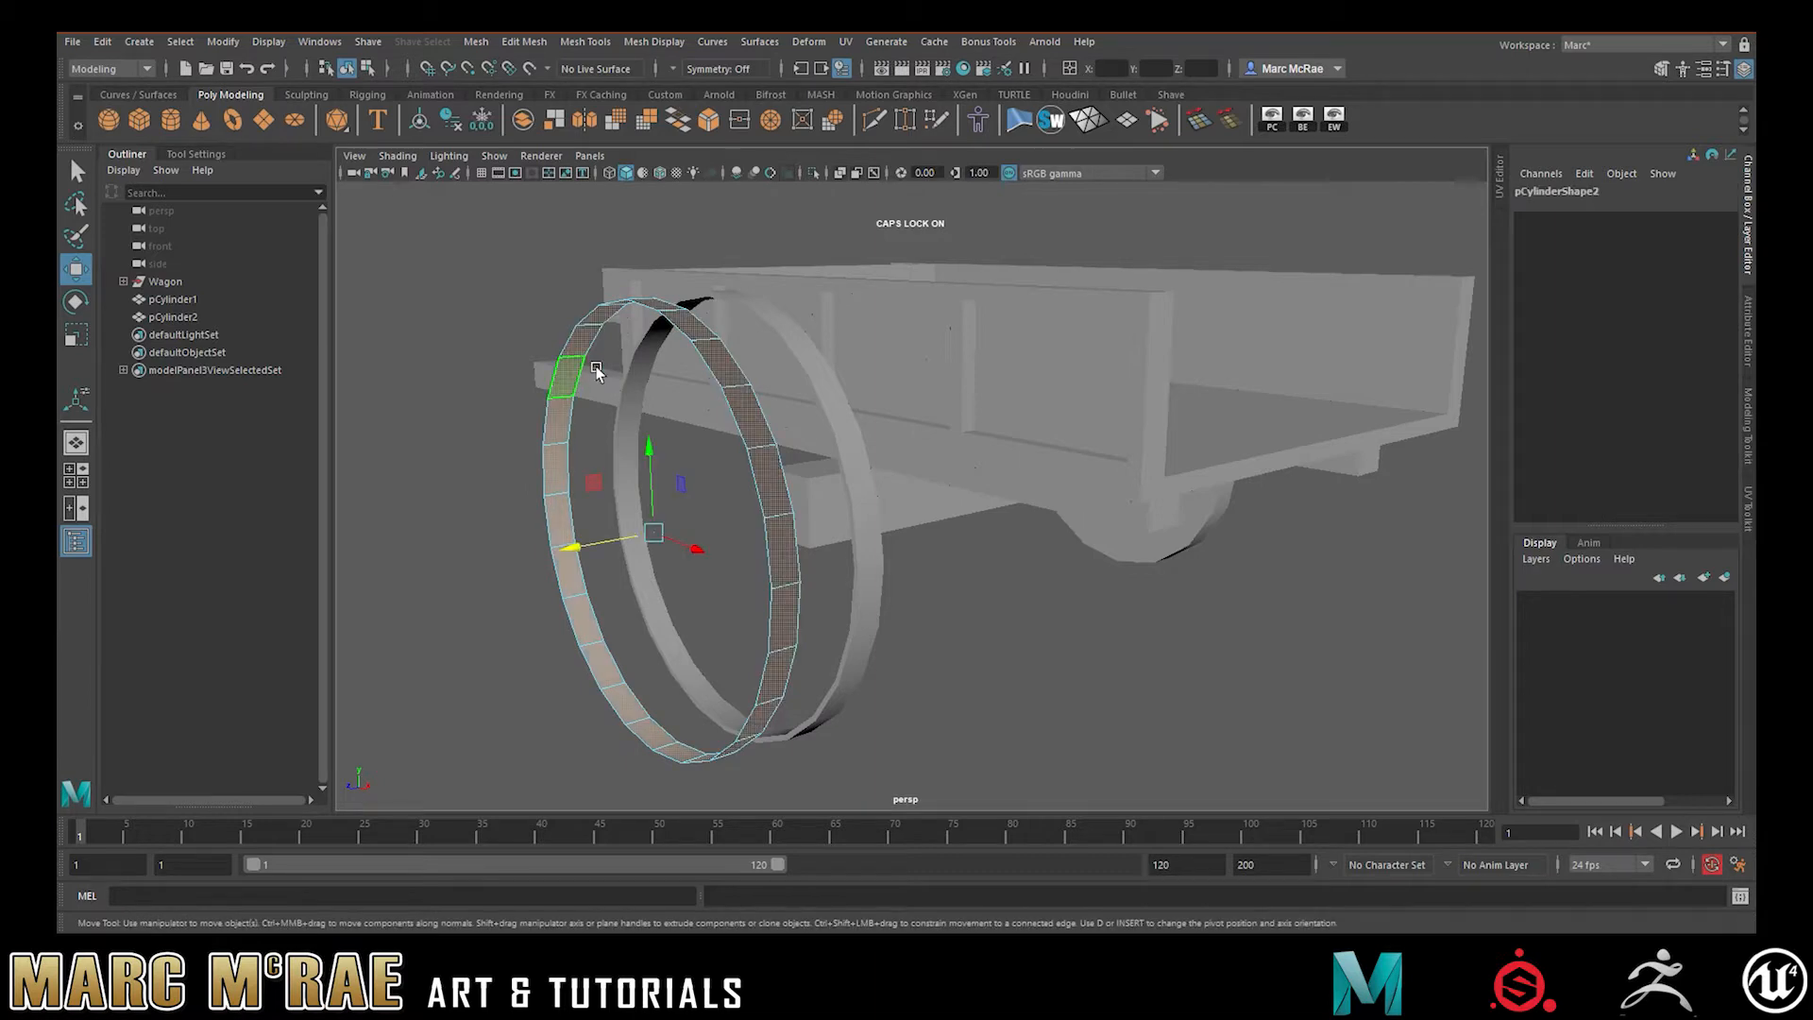
key("ctrl+e")
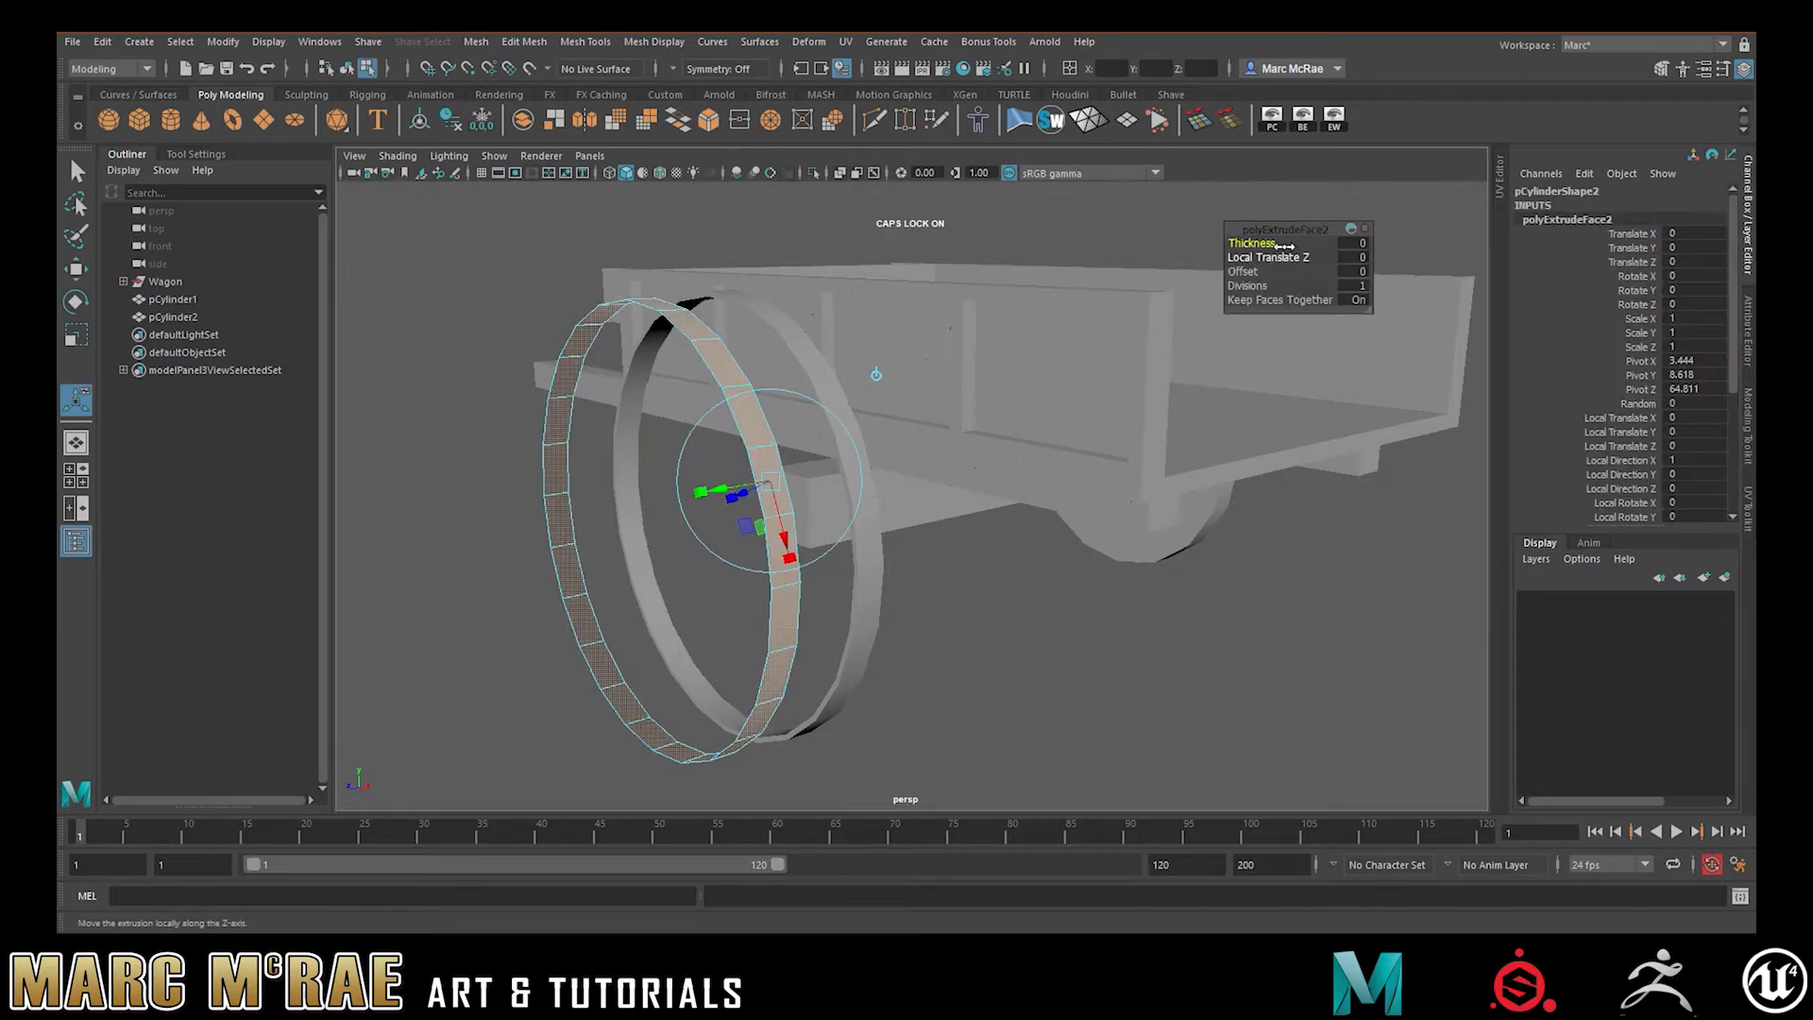
left_click_drag(1276, 247, 1302, 246)
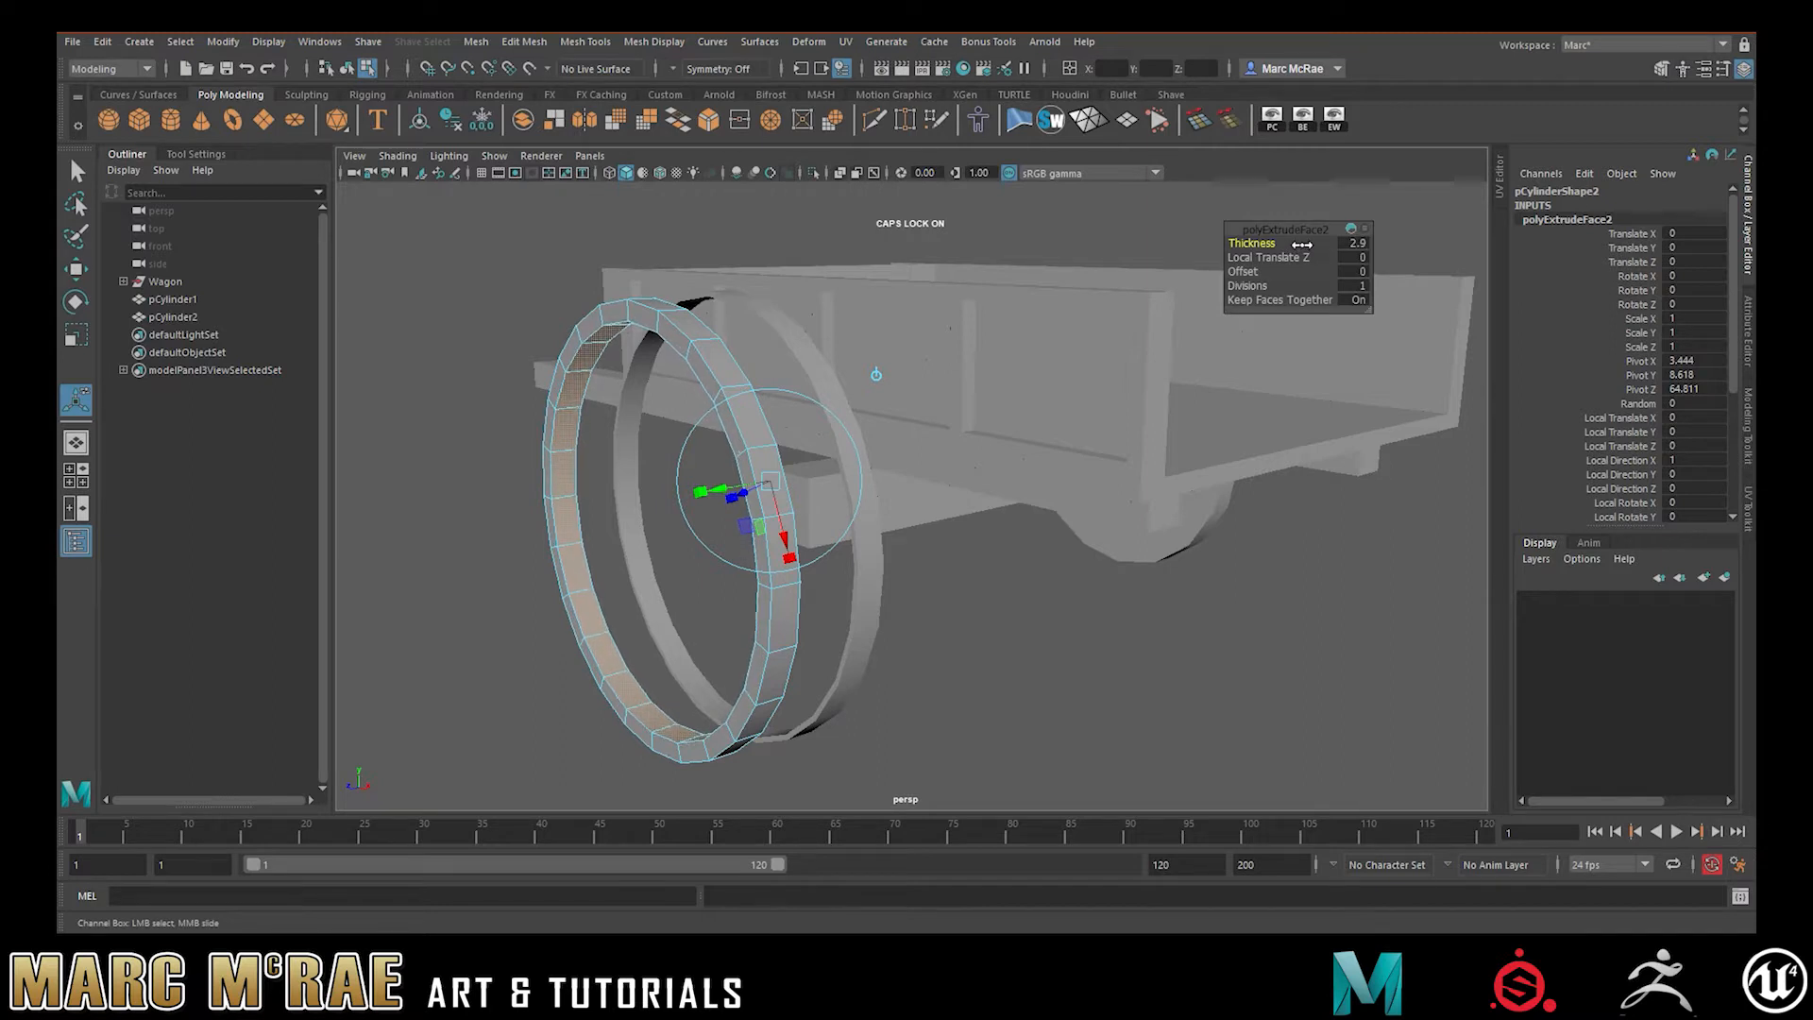
right_click_drag(501, 278, 599, 252)
left_click(609, 257)
left_click(642, 304)
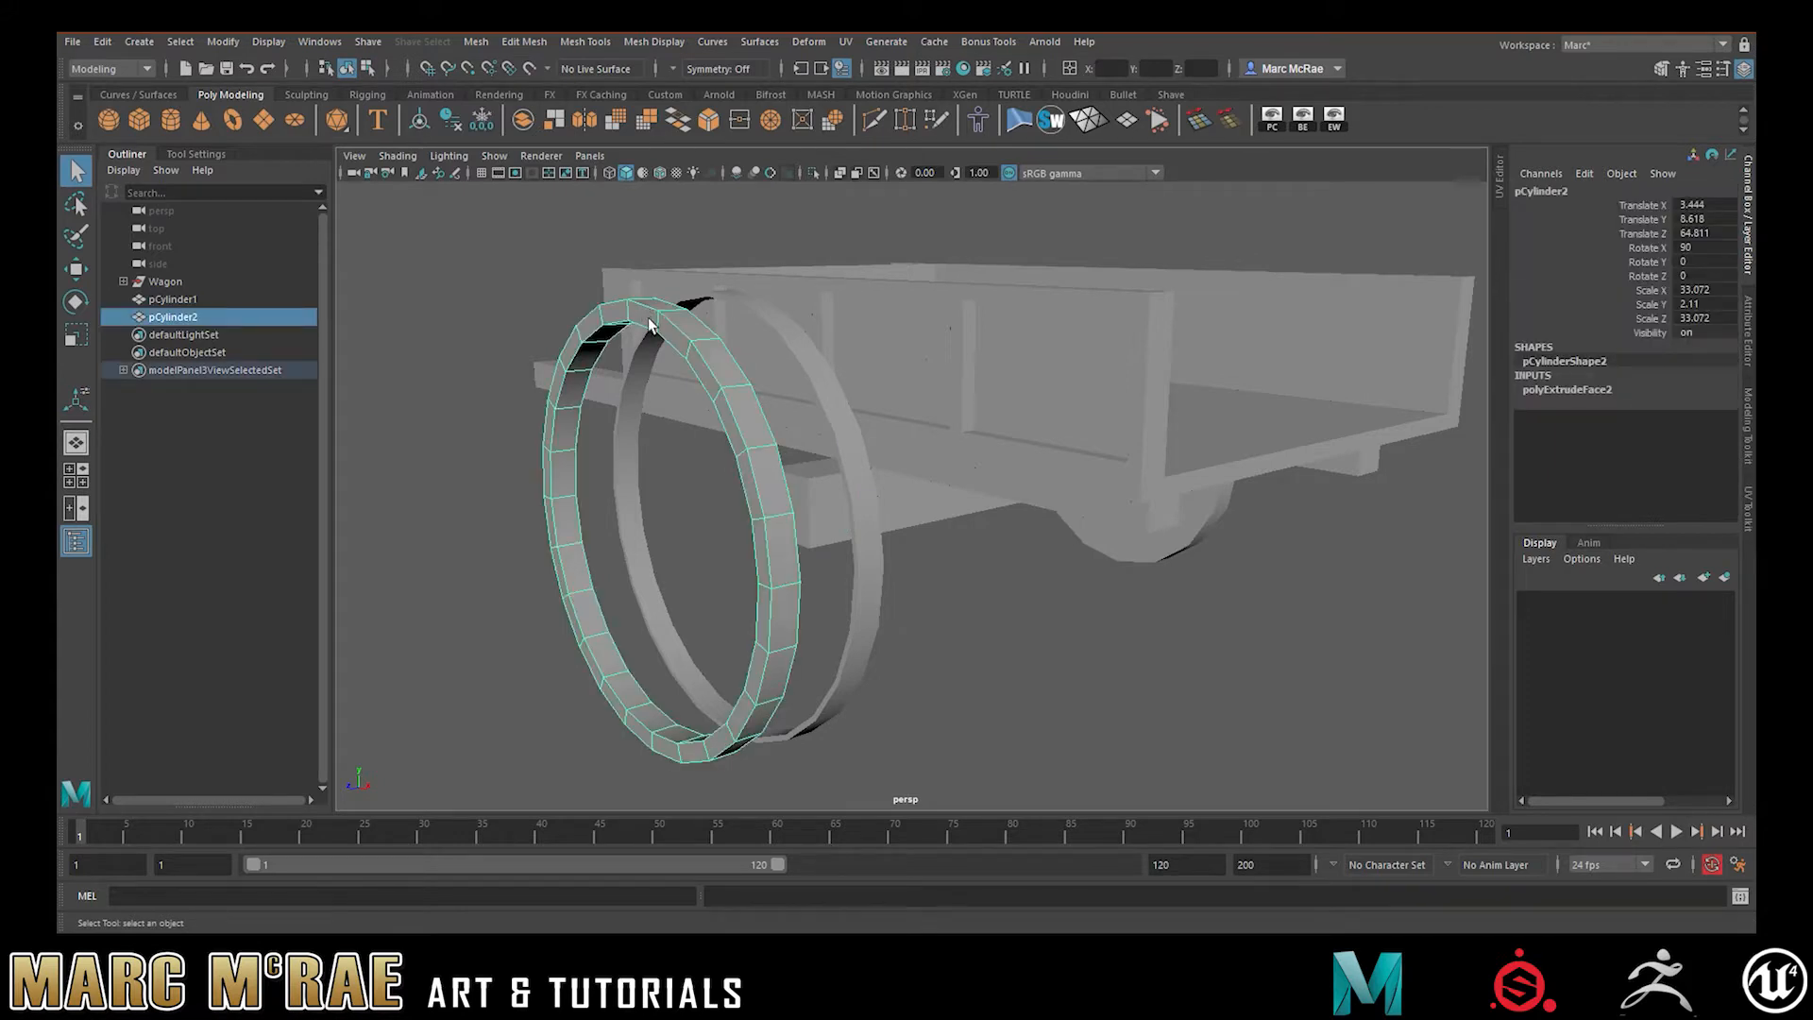
Widen the thicker ring to about 3.149 in Y scale and move it inside the outer rim, at about Z 52.299
key("r")
left_click_drag(564, 544, 746, 515)
key("w")
middle_click_drag(685, 484, 756, 485, "alt")
left_click_drag(756, 485, 786, 486, "alt")
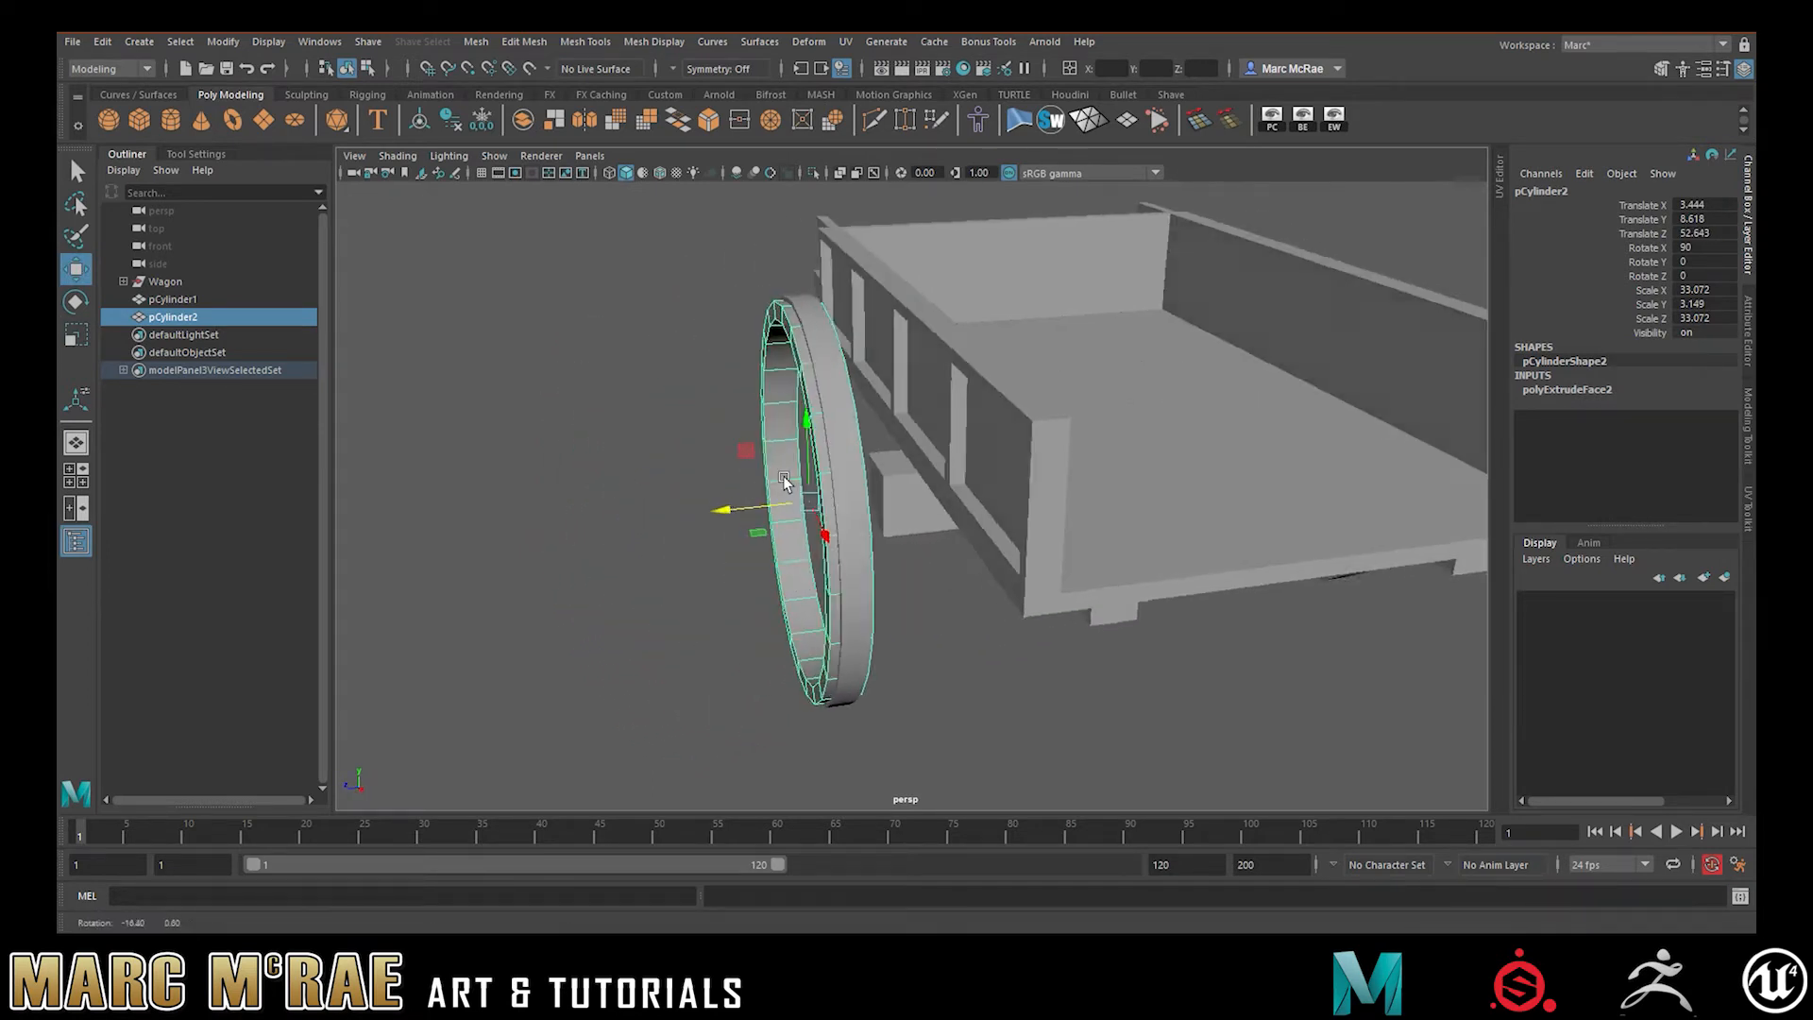
right_click_drag(794, 485, 908, 484, "alt")
left_click_drag(704, 510, 715, 512)
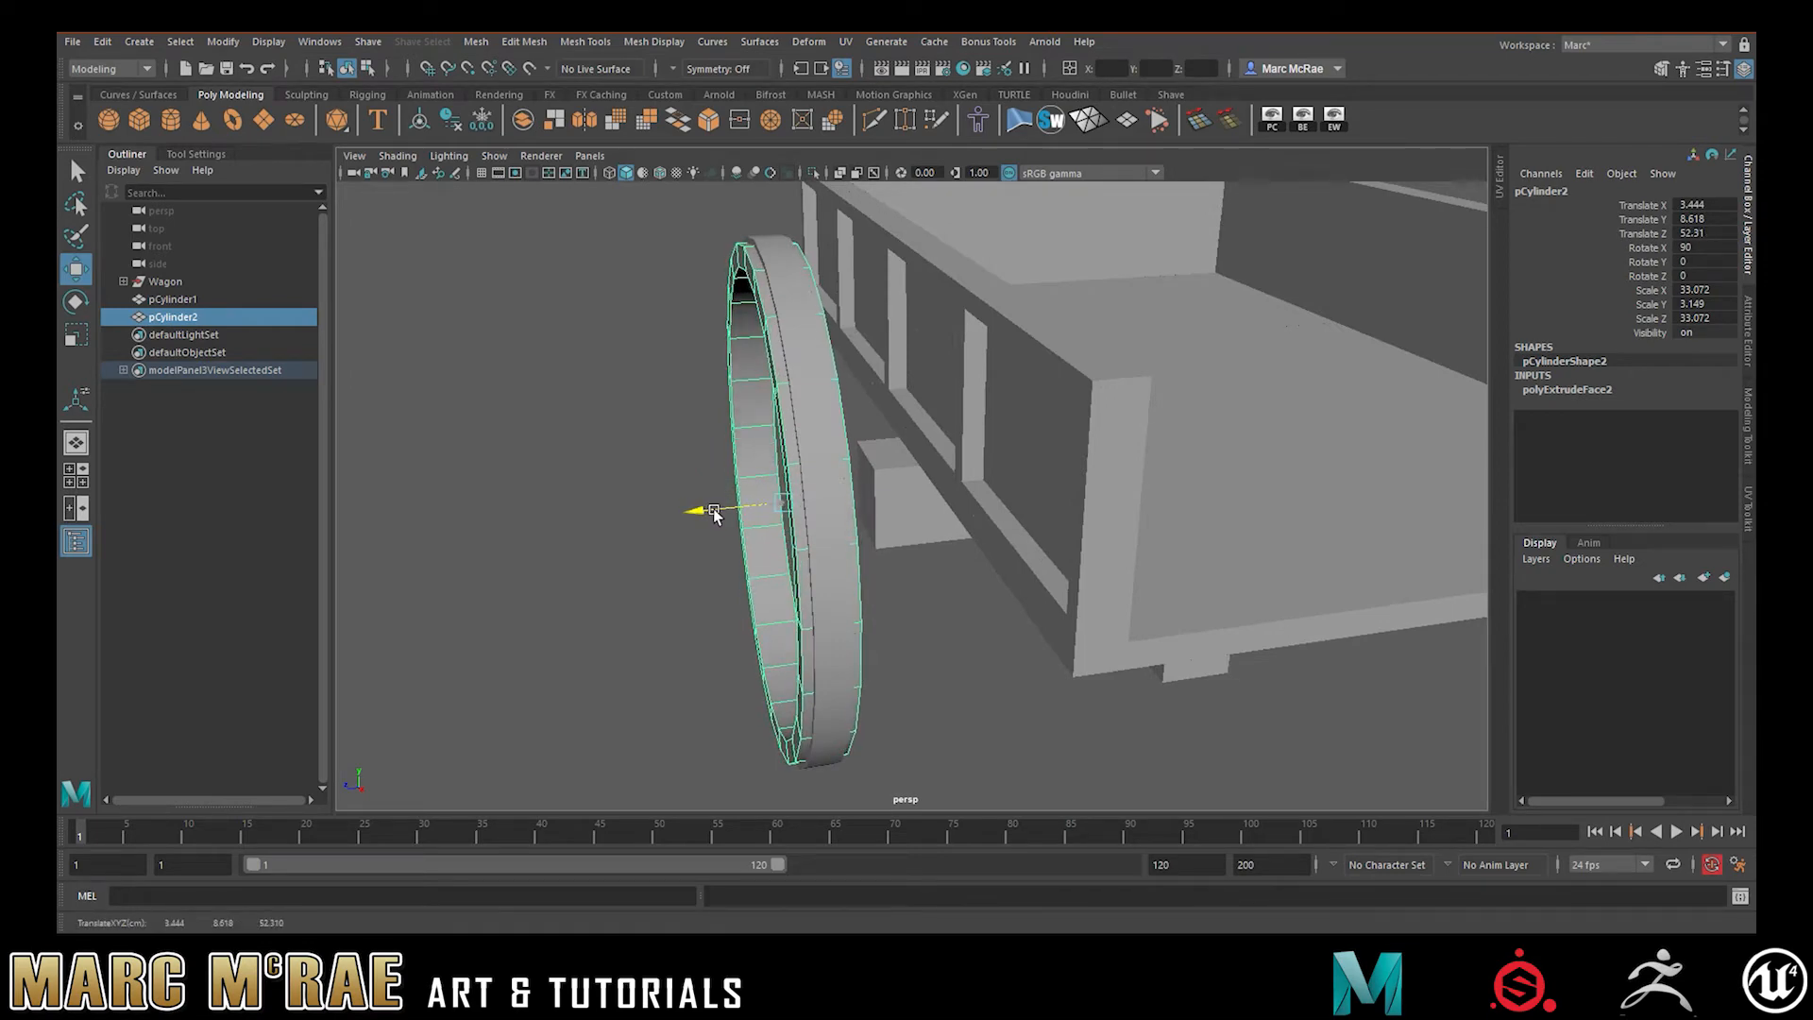
left_click_drag(714, 511, 1108, 454)
left_click(1202, 475)
left_click_drag(1112, 375, 1074, 435)
middle_click_drag(1122, 434, 1101, 441, "alt")
left_click_drag(1103, 448, 1068, 479, "alt")
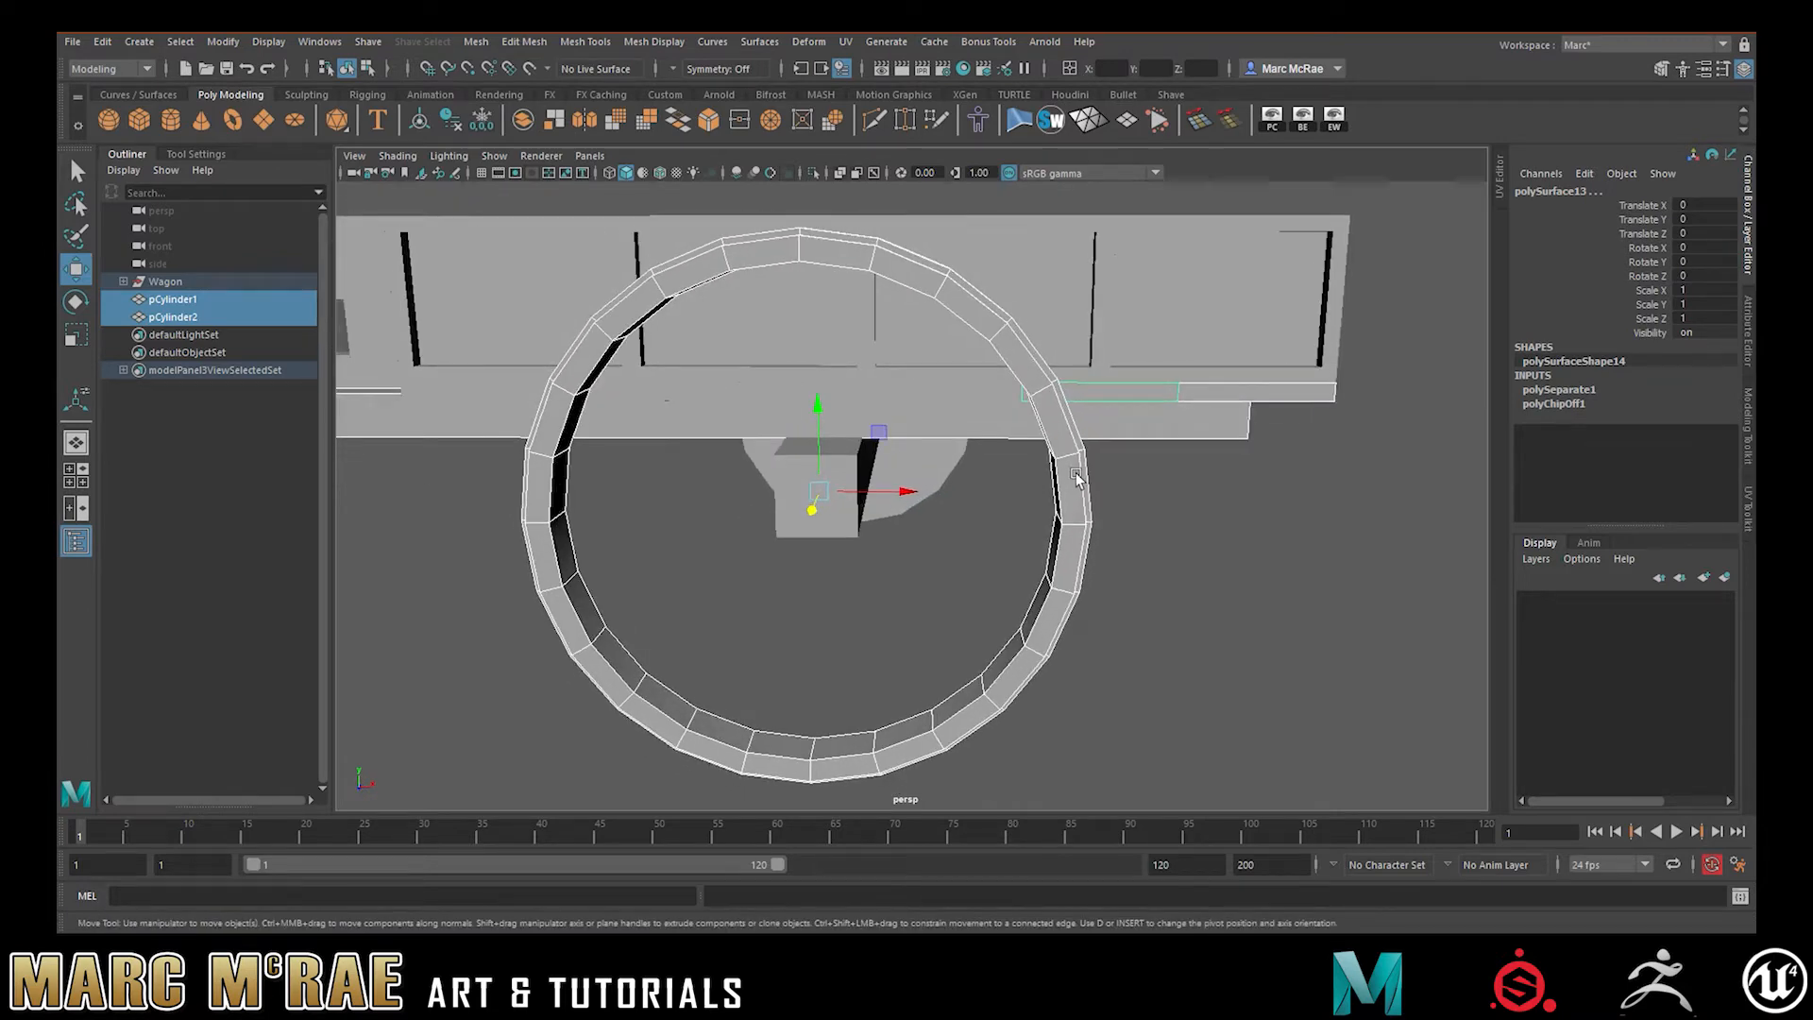
left_click(1127, 505)
Duplicate the thicker inner ring and scale the copy down uniformly to about 9.295 in X and Z for the hub
left_click(1035, 368)
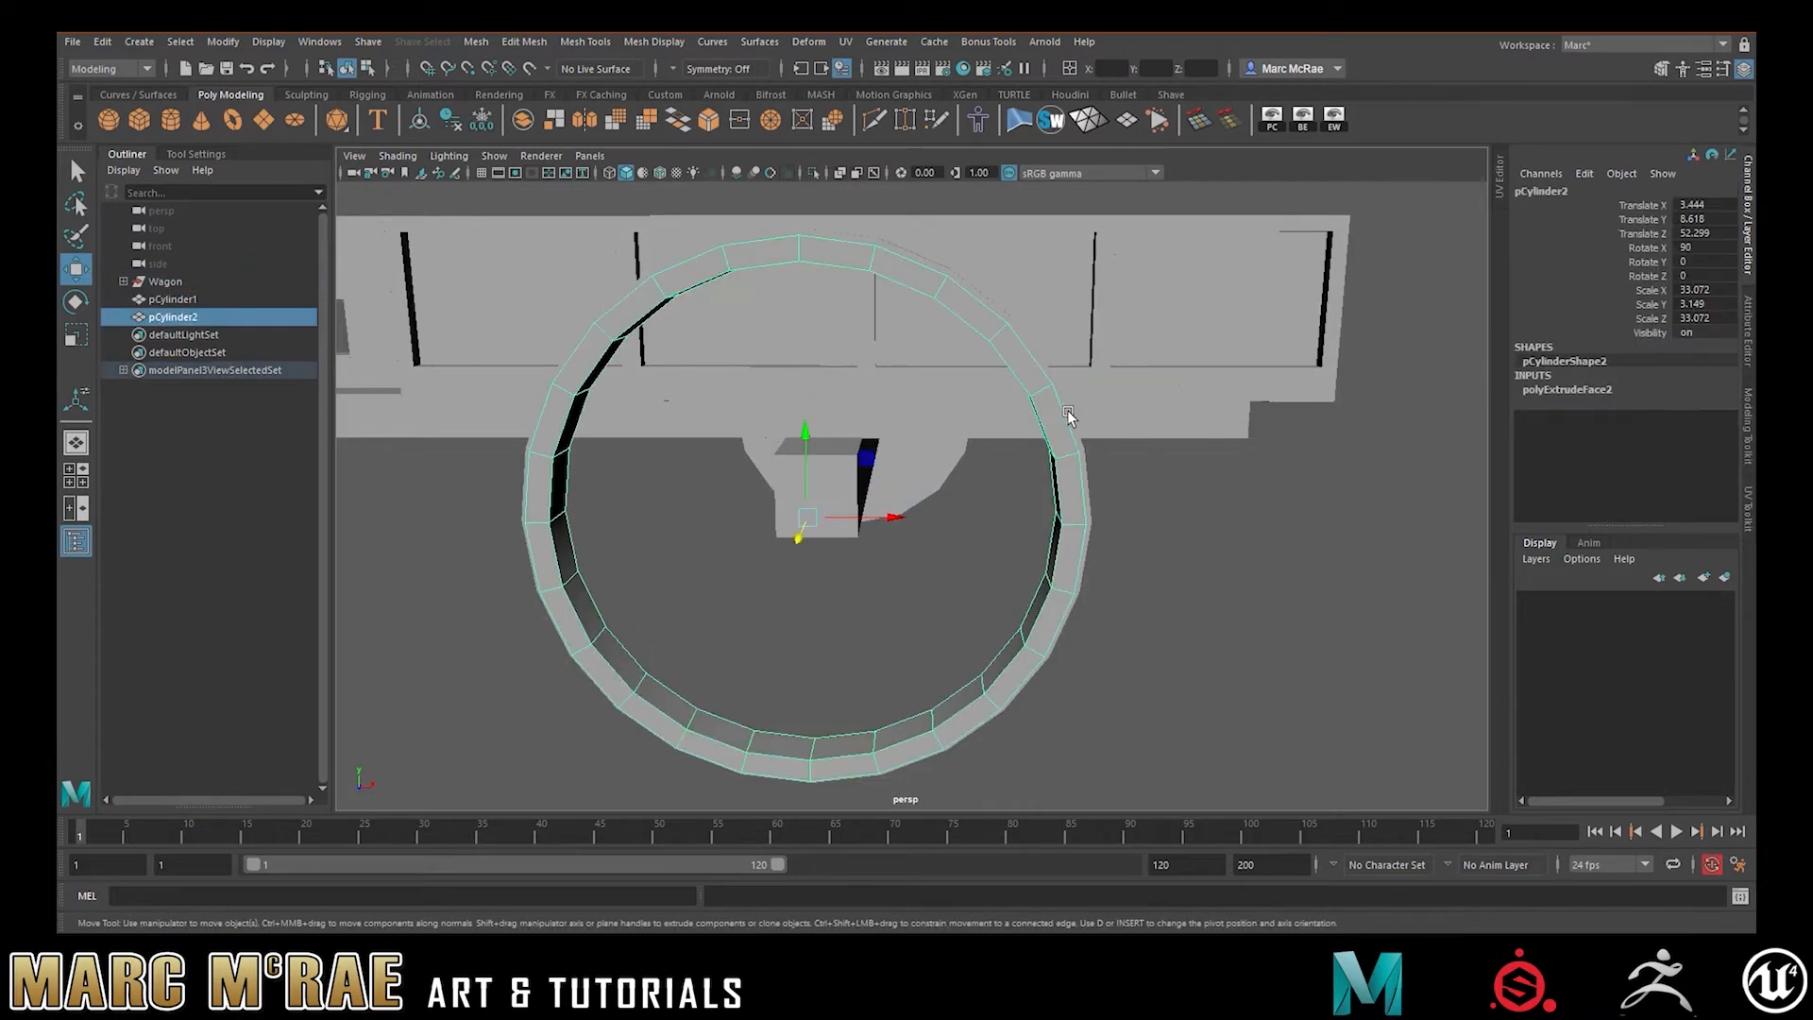
left_click_drag(1065, 416, 1129, 425, "alt")
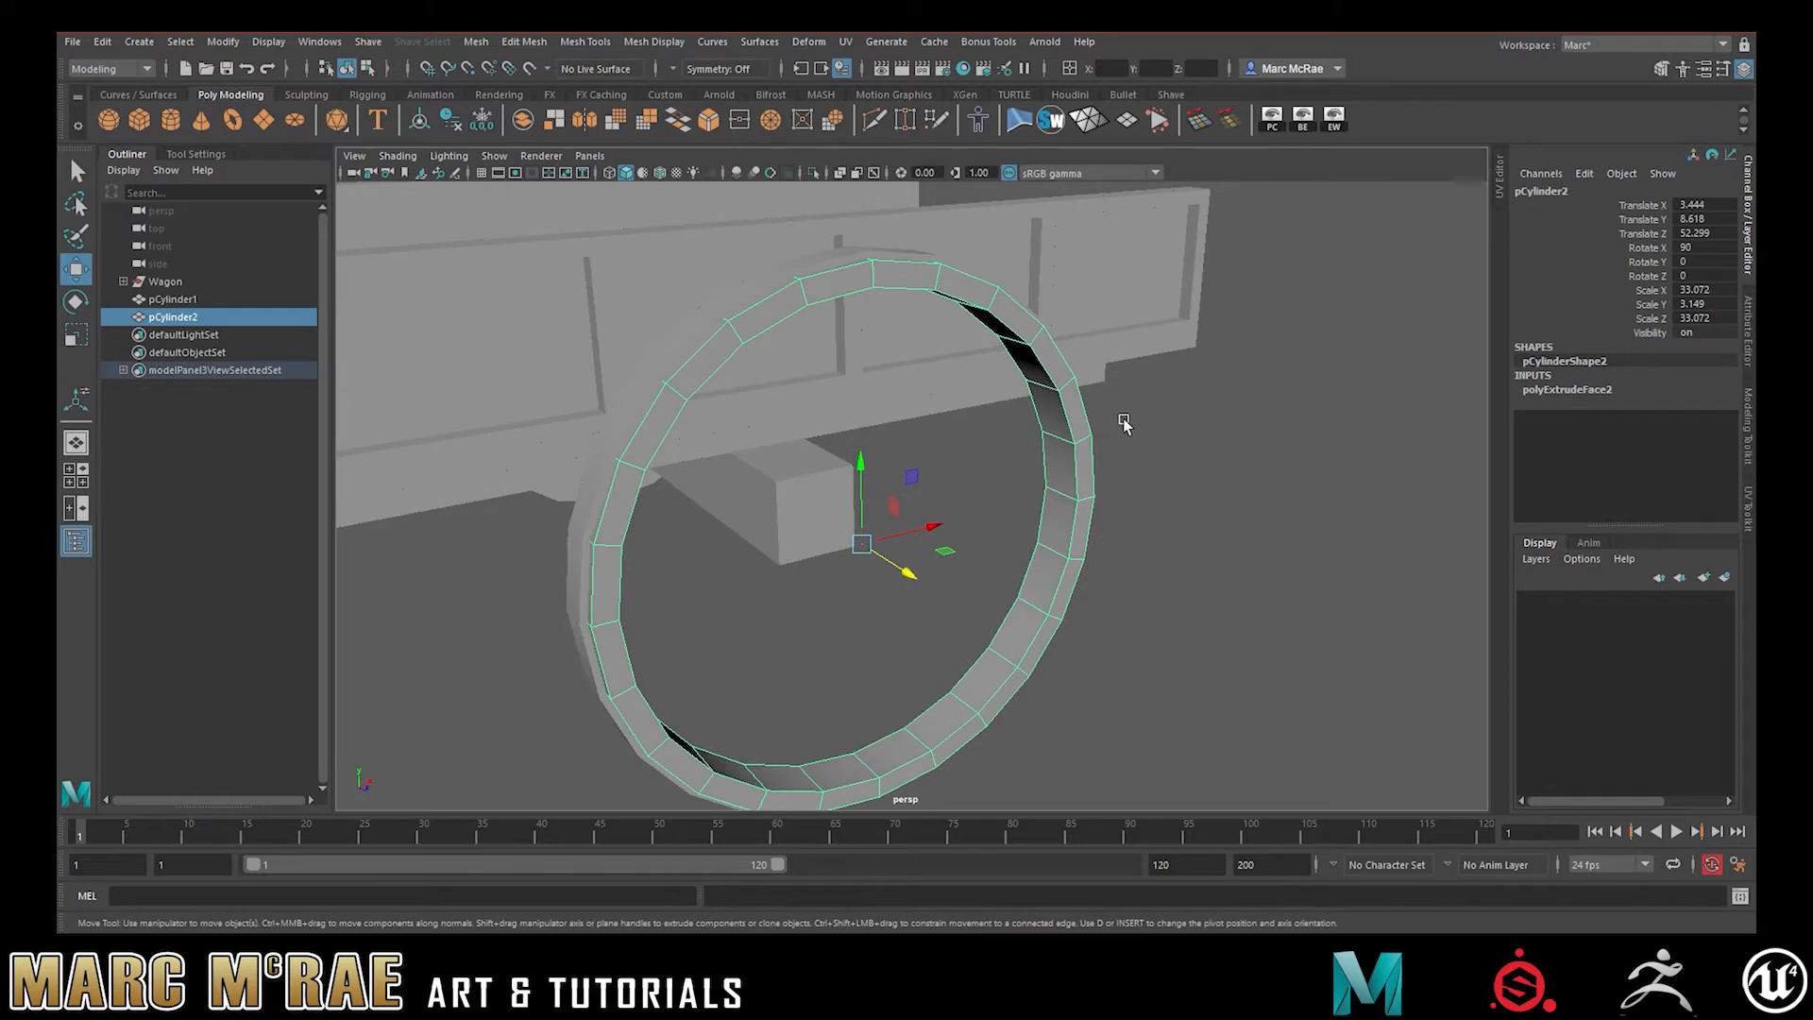
key("ctrl+d")
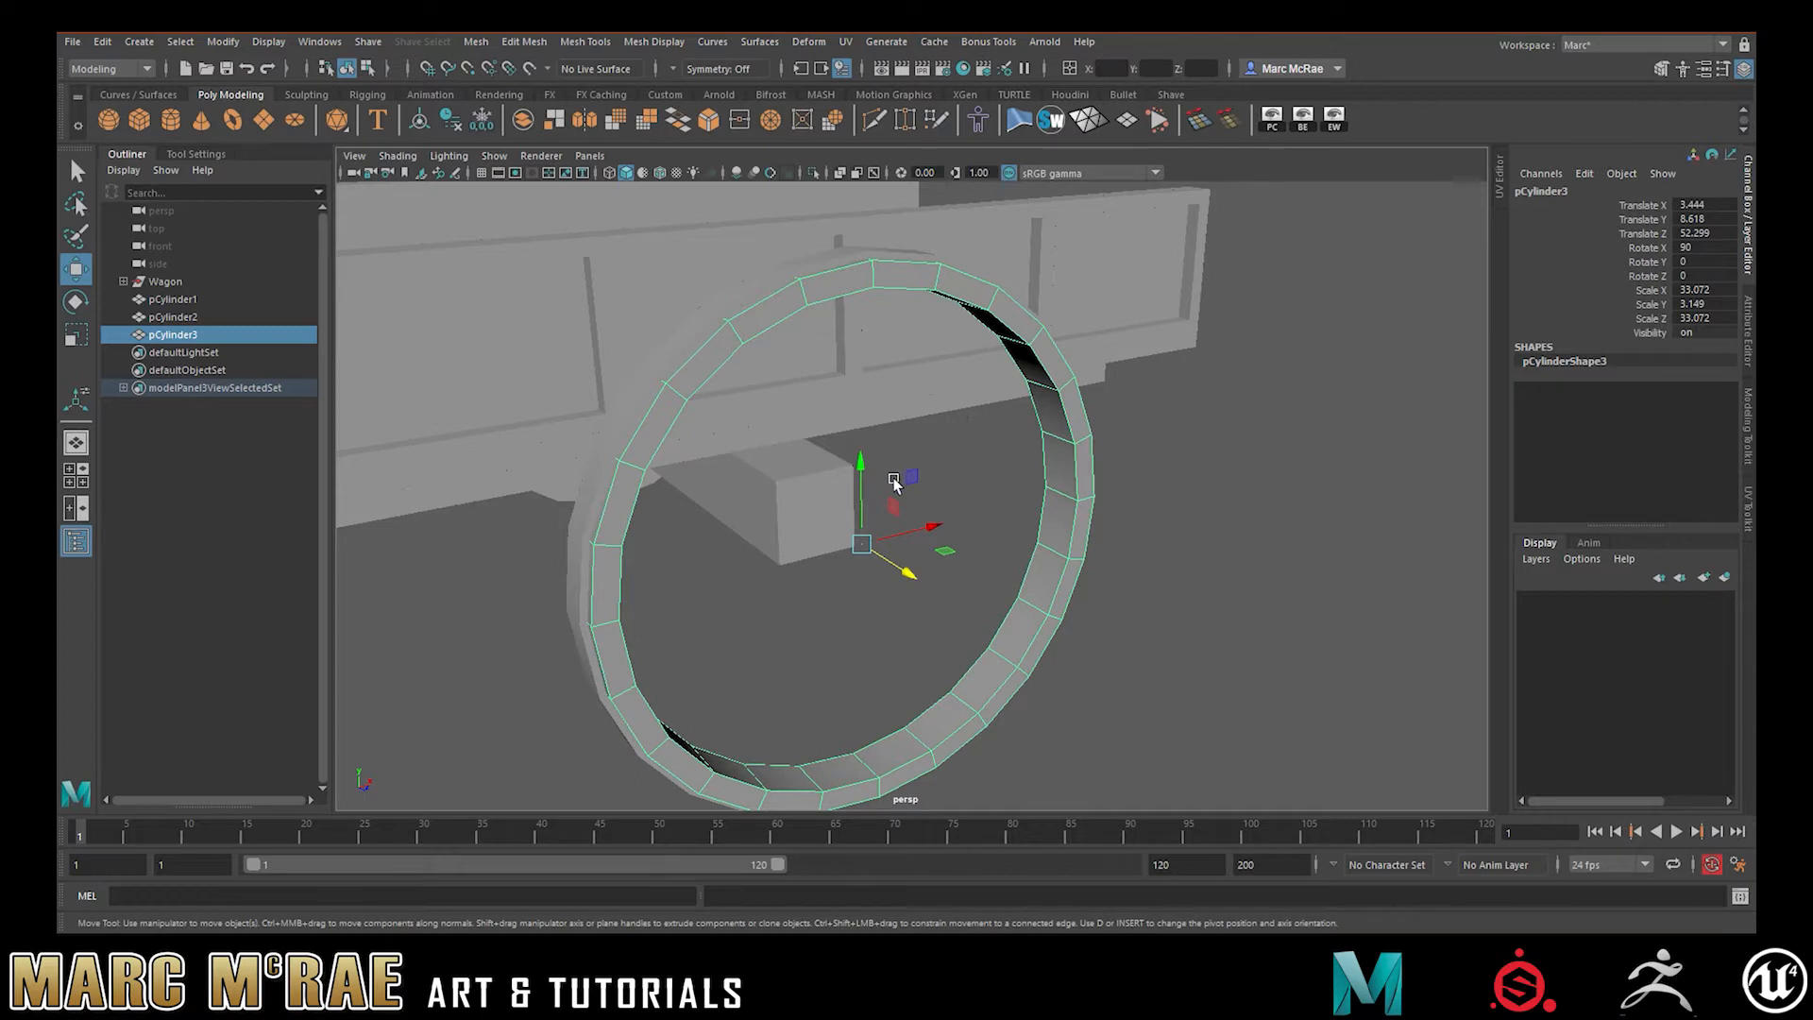
key("r")
left_click_drag(869, 539, 893, 432)
mouse_move(852, 524)
left_mouse_down("alt")
mouse_move(1004, 548)
mouse_move(927, 518)
mouse_move(819, 516)
left_mouse_up("alt")
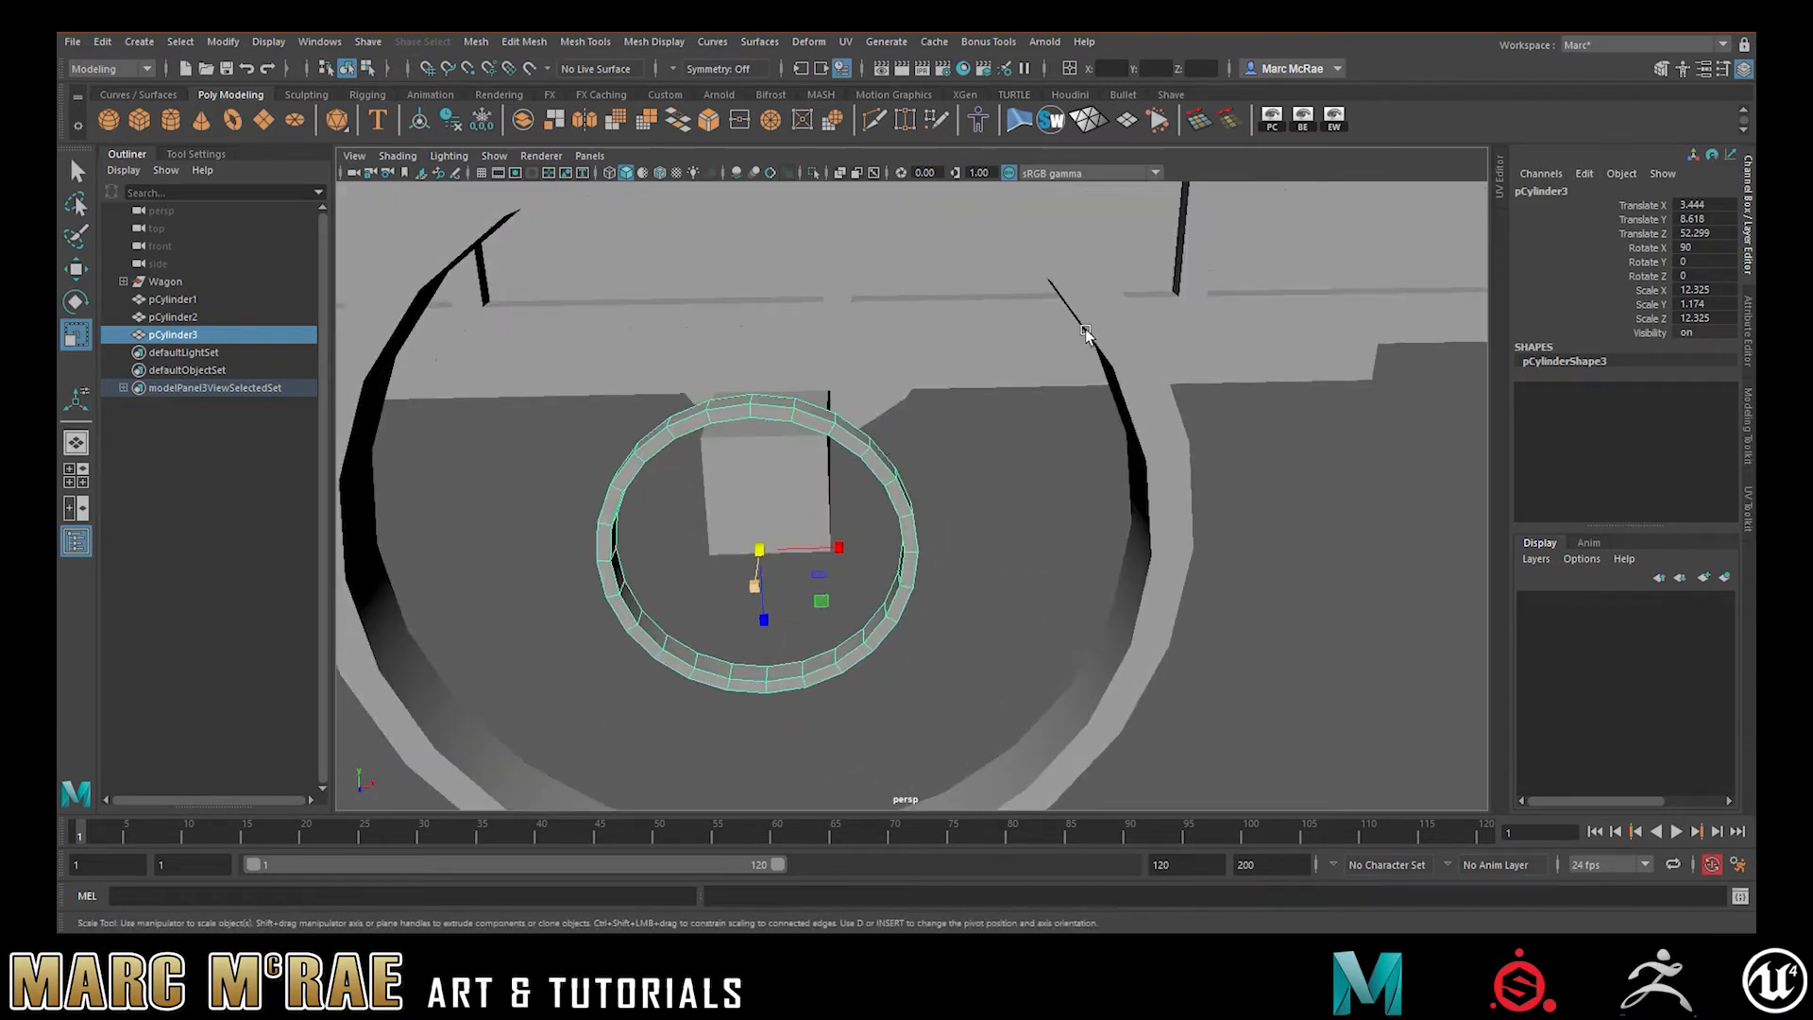
left_click_drag(964, 475, 781, 563, "alt")
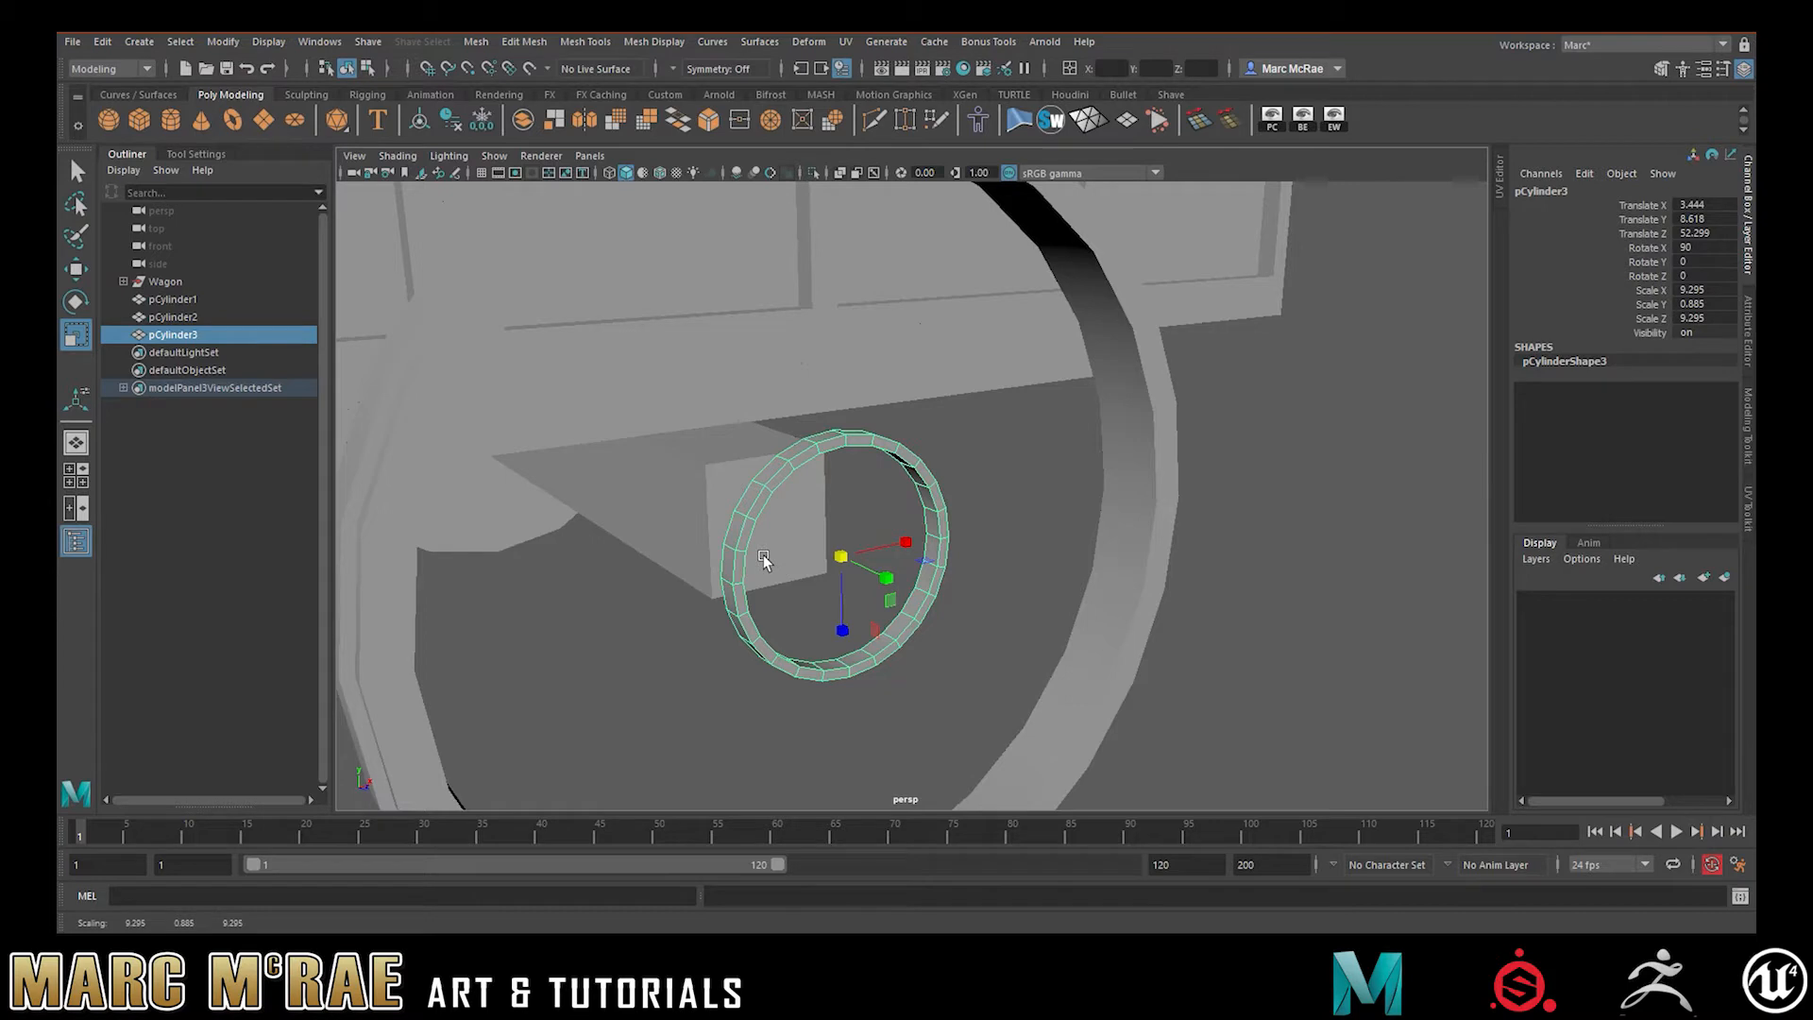
Stretch the hub ring along its axis to about 8.352 in Y scale and frame it in the side view
left_click_drag(931, 587, 1572, 768)
left_click_drag(1011, 615, 1239, 569, "alt")
key("space")
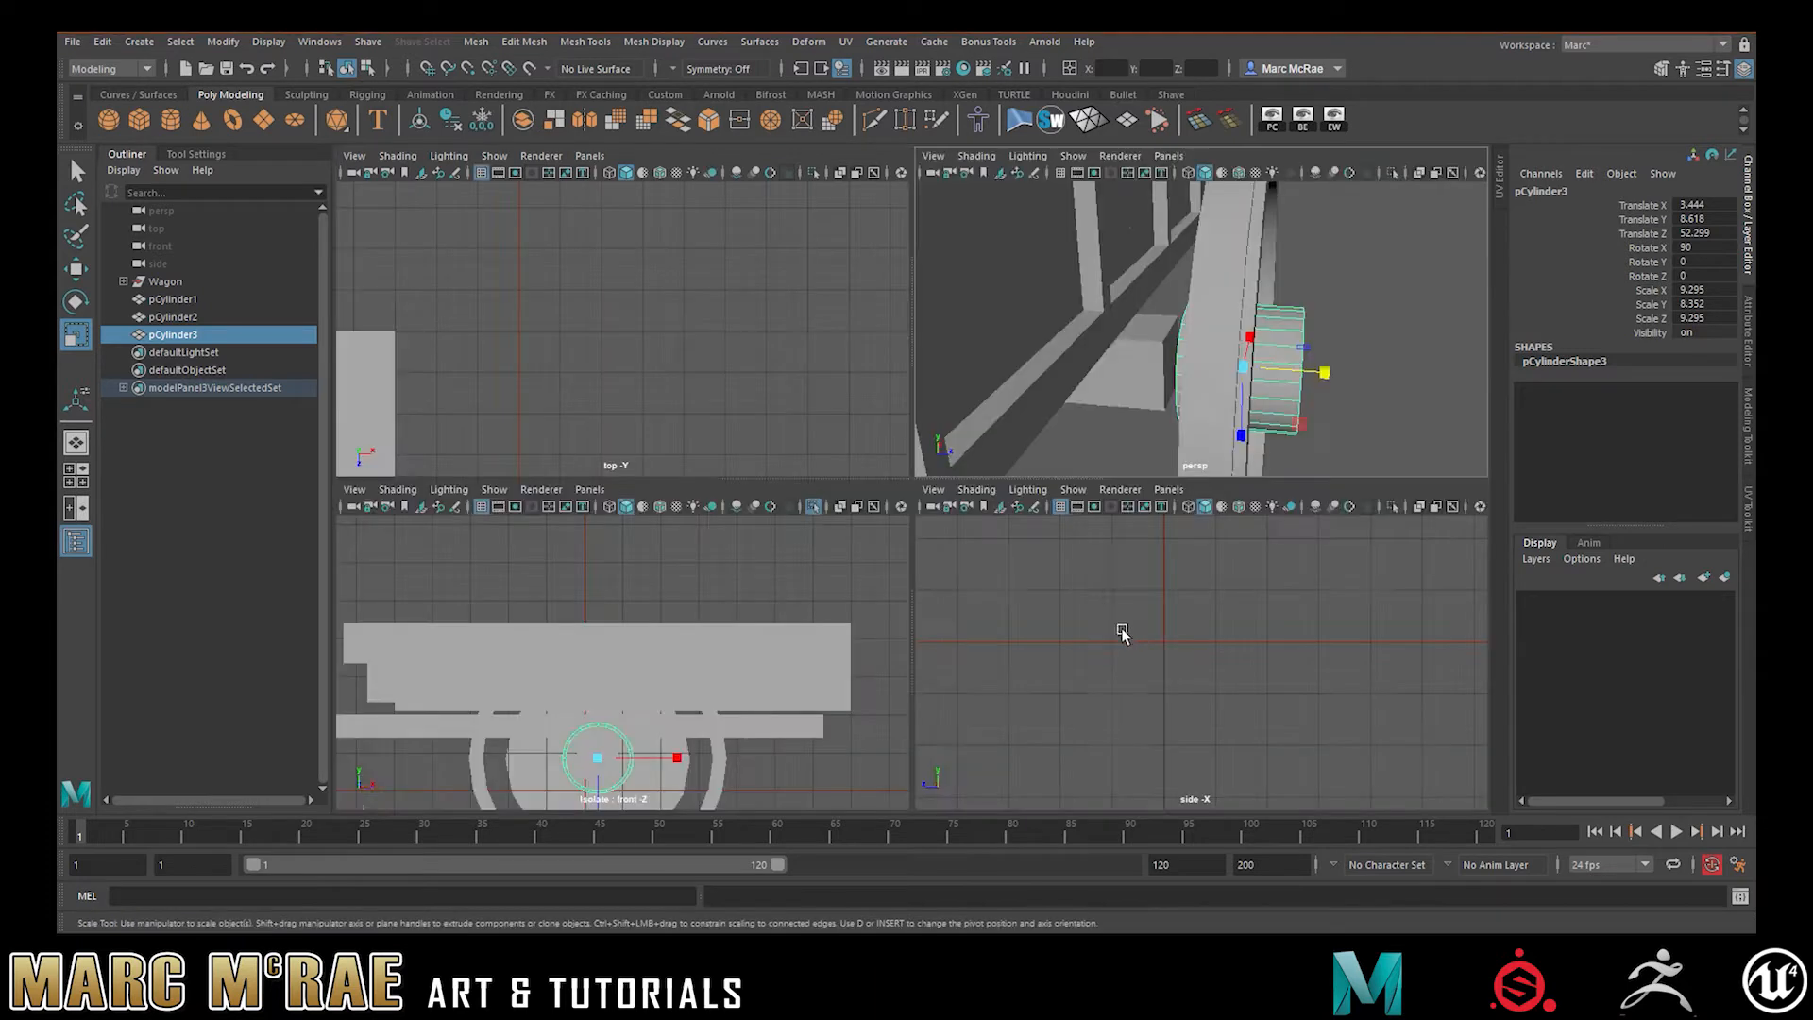
key("space")
key("f")
right_click_drag(1056, 661, 246, 430, "alt")
right_click_drag(709, 417, 682, 417, "alt")
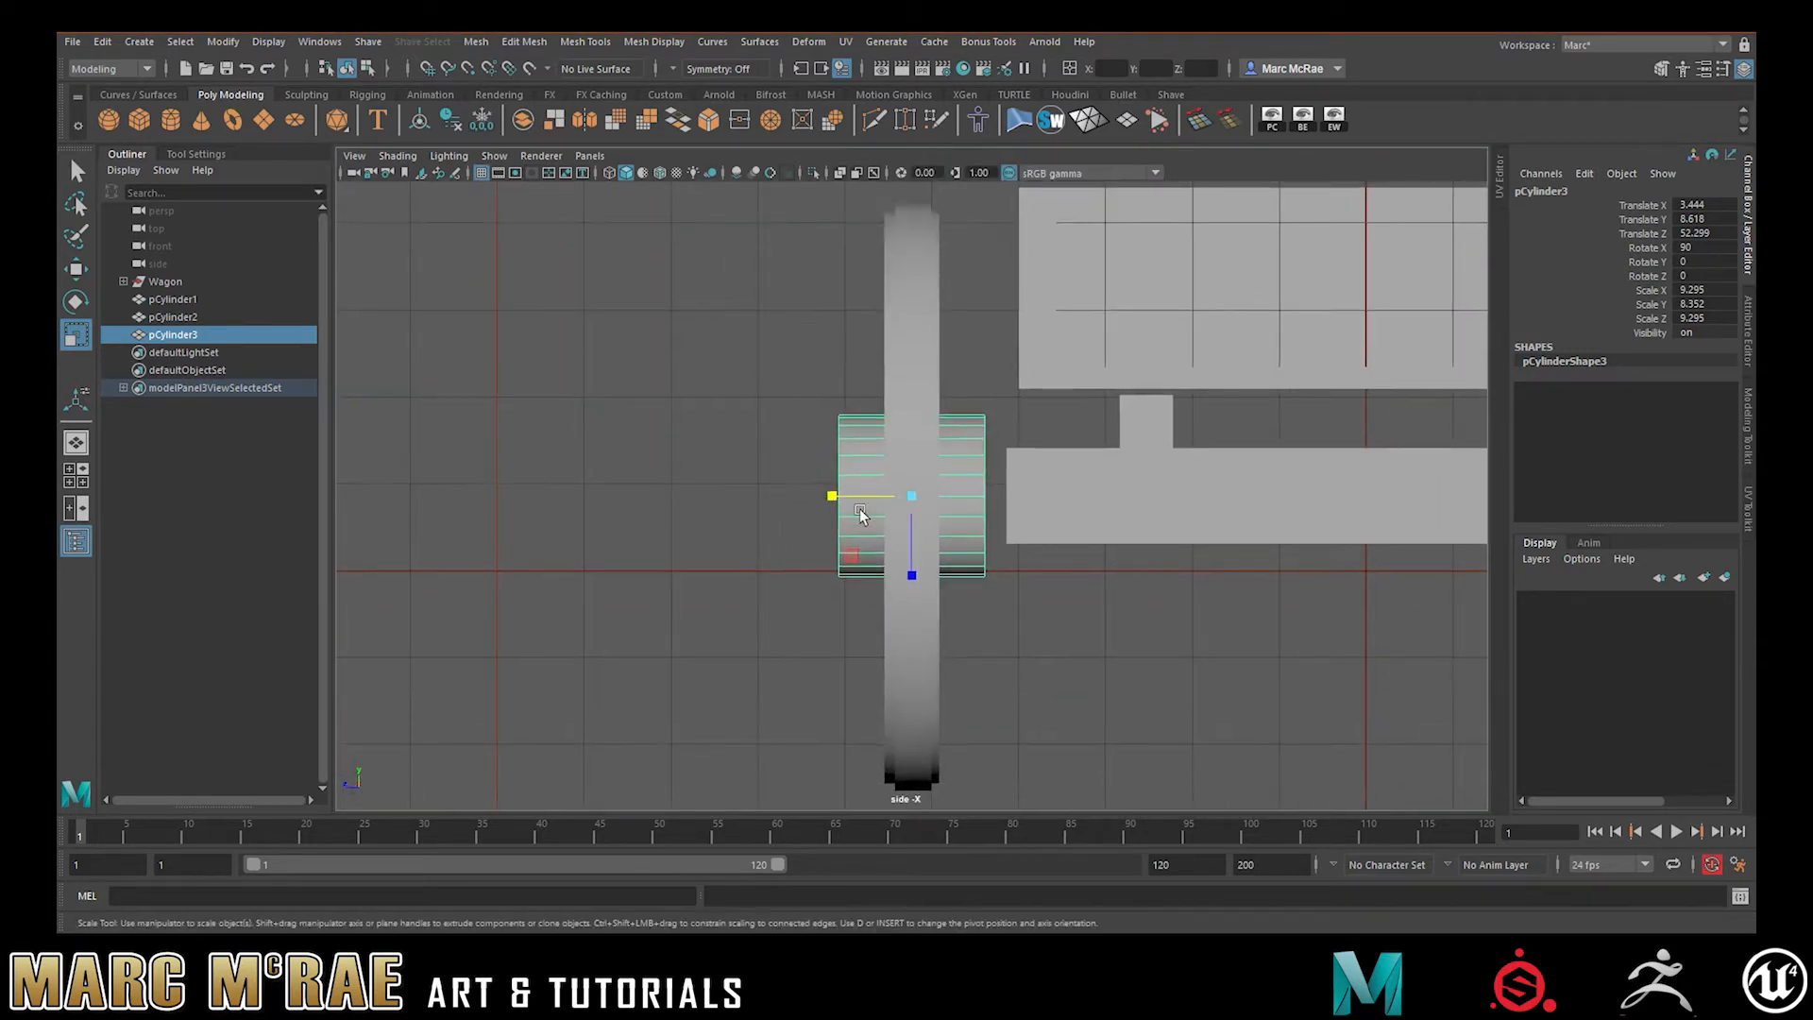
Try the hub at about 11.043 in Y scale, reaching the axle, and shorten it to about 8.098
left_click_drag(836, 501, 805, 501)
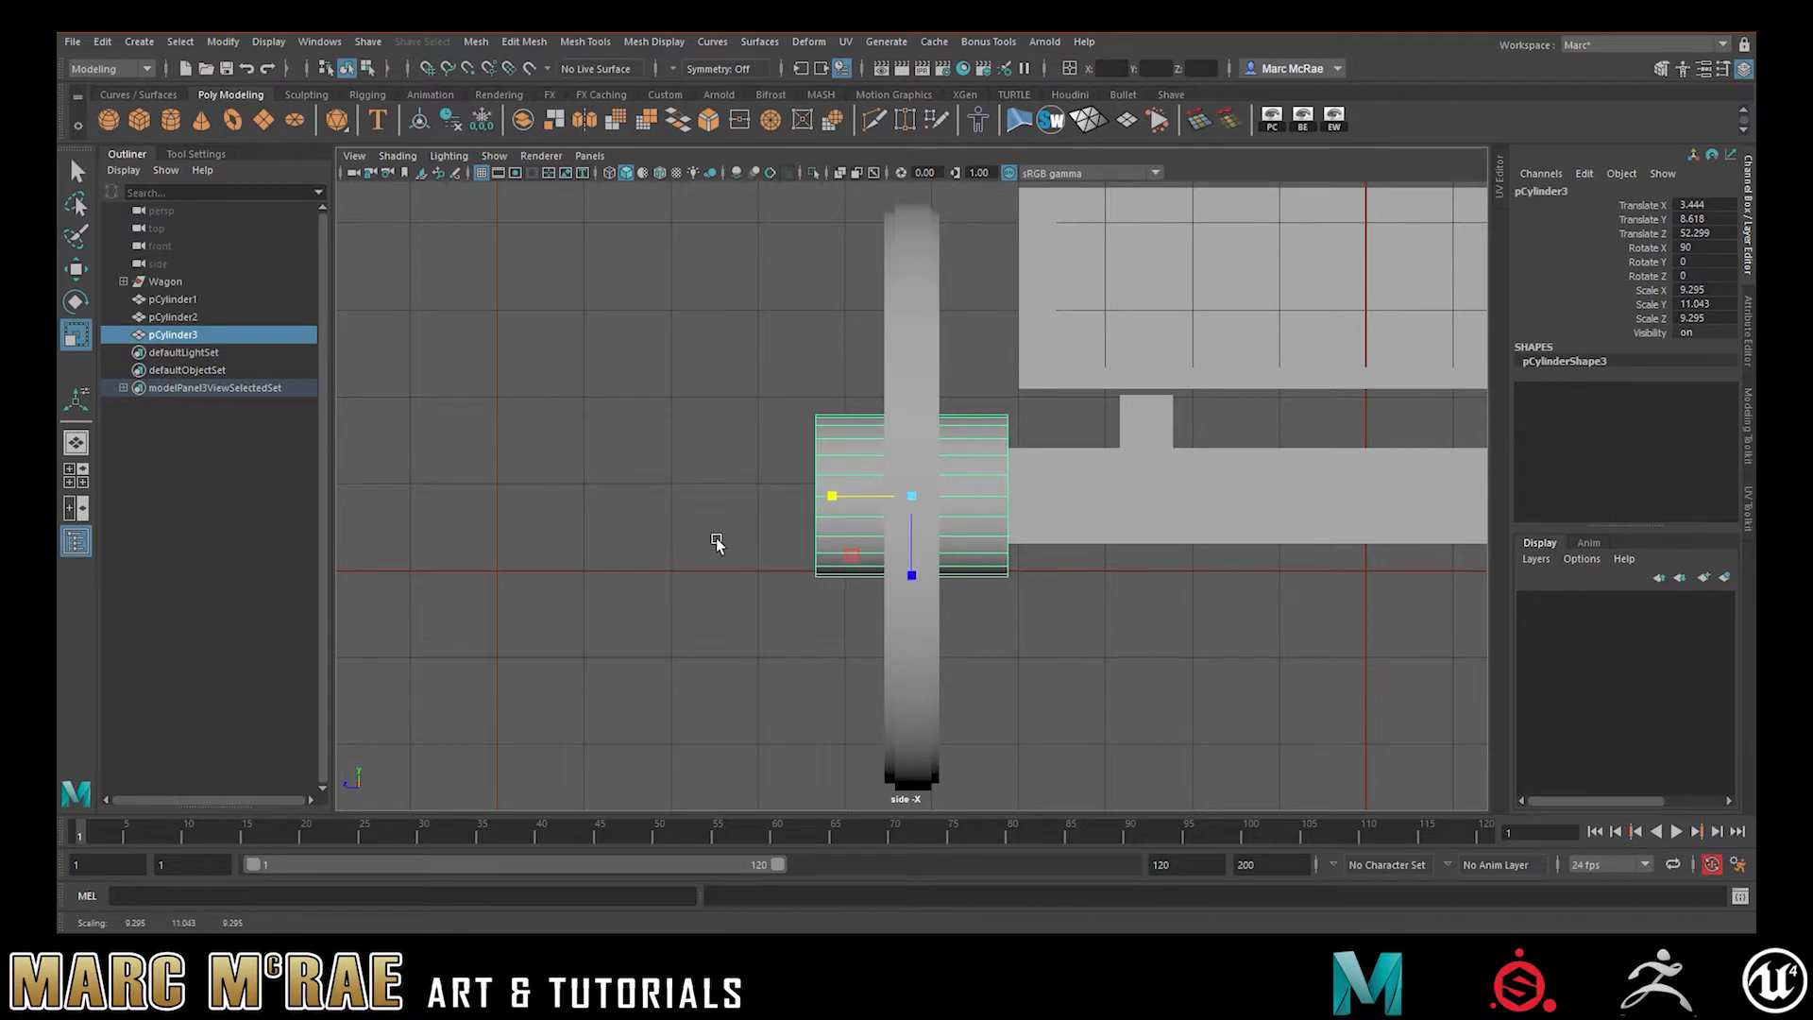
left_click_drag(832, 495, 831, 501)
left_click(764, 552)
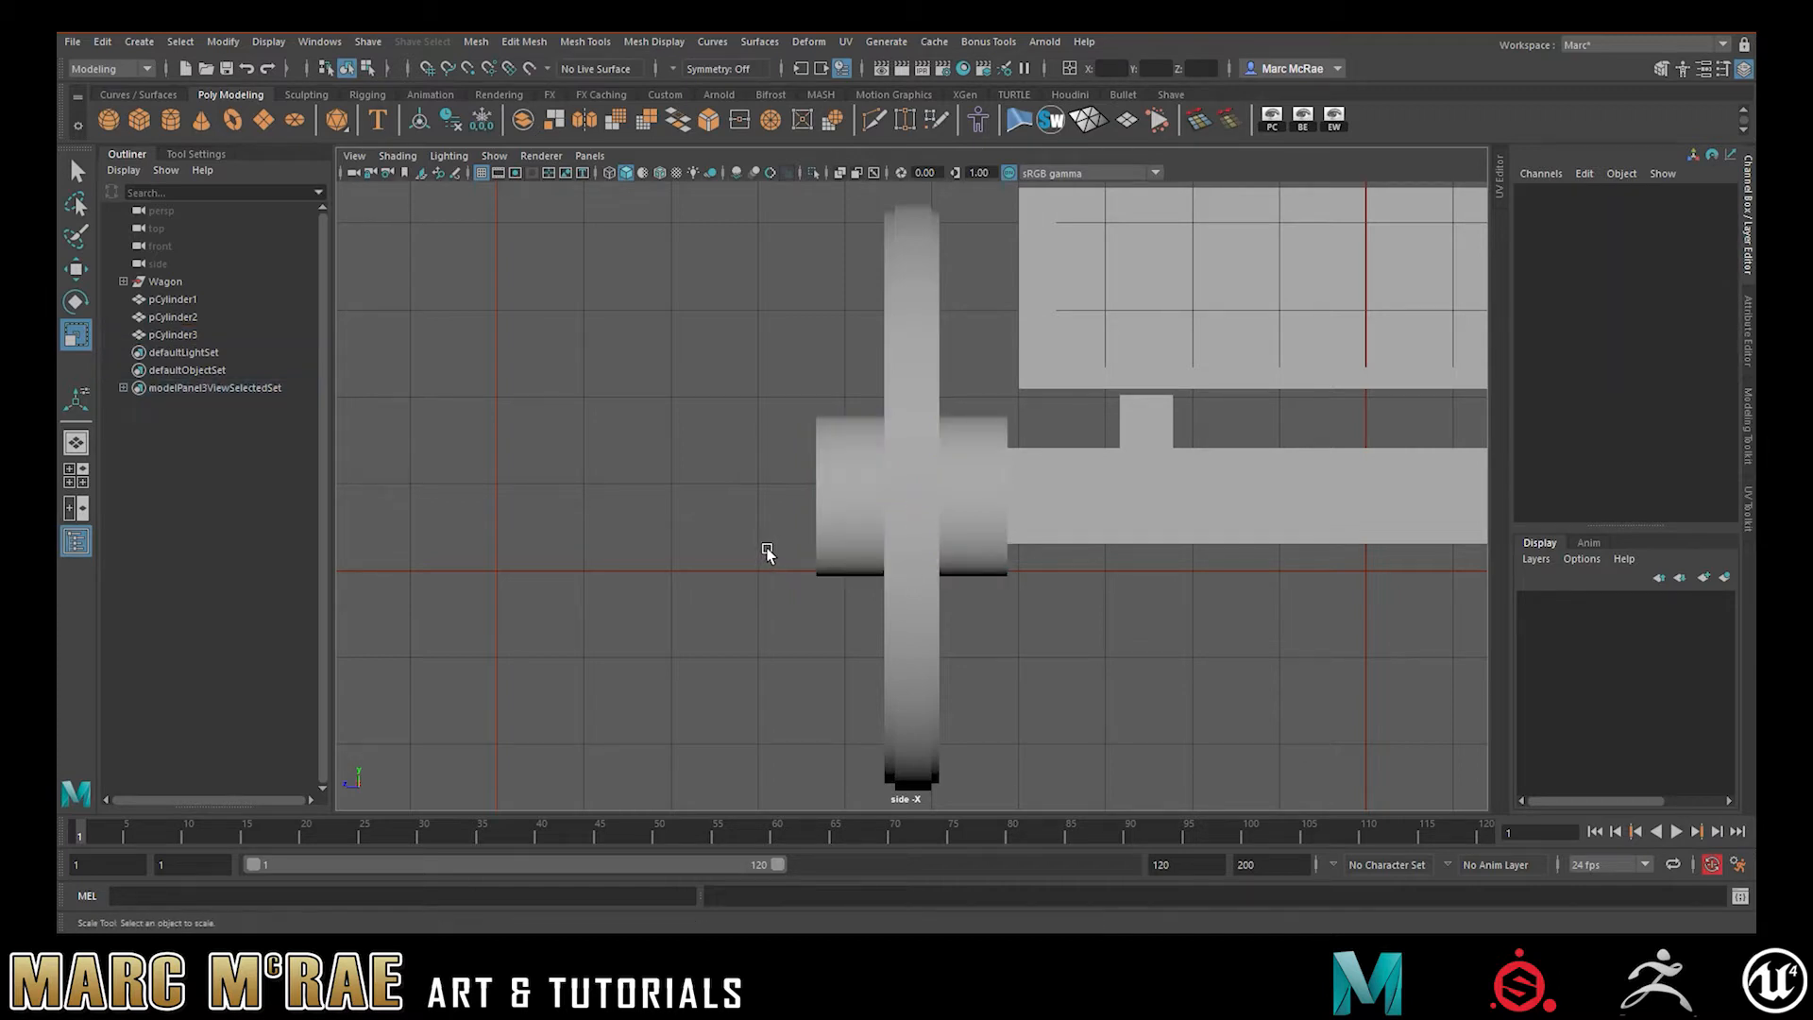
left_click(830, 494)
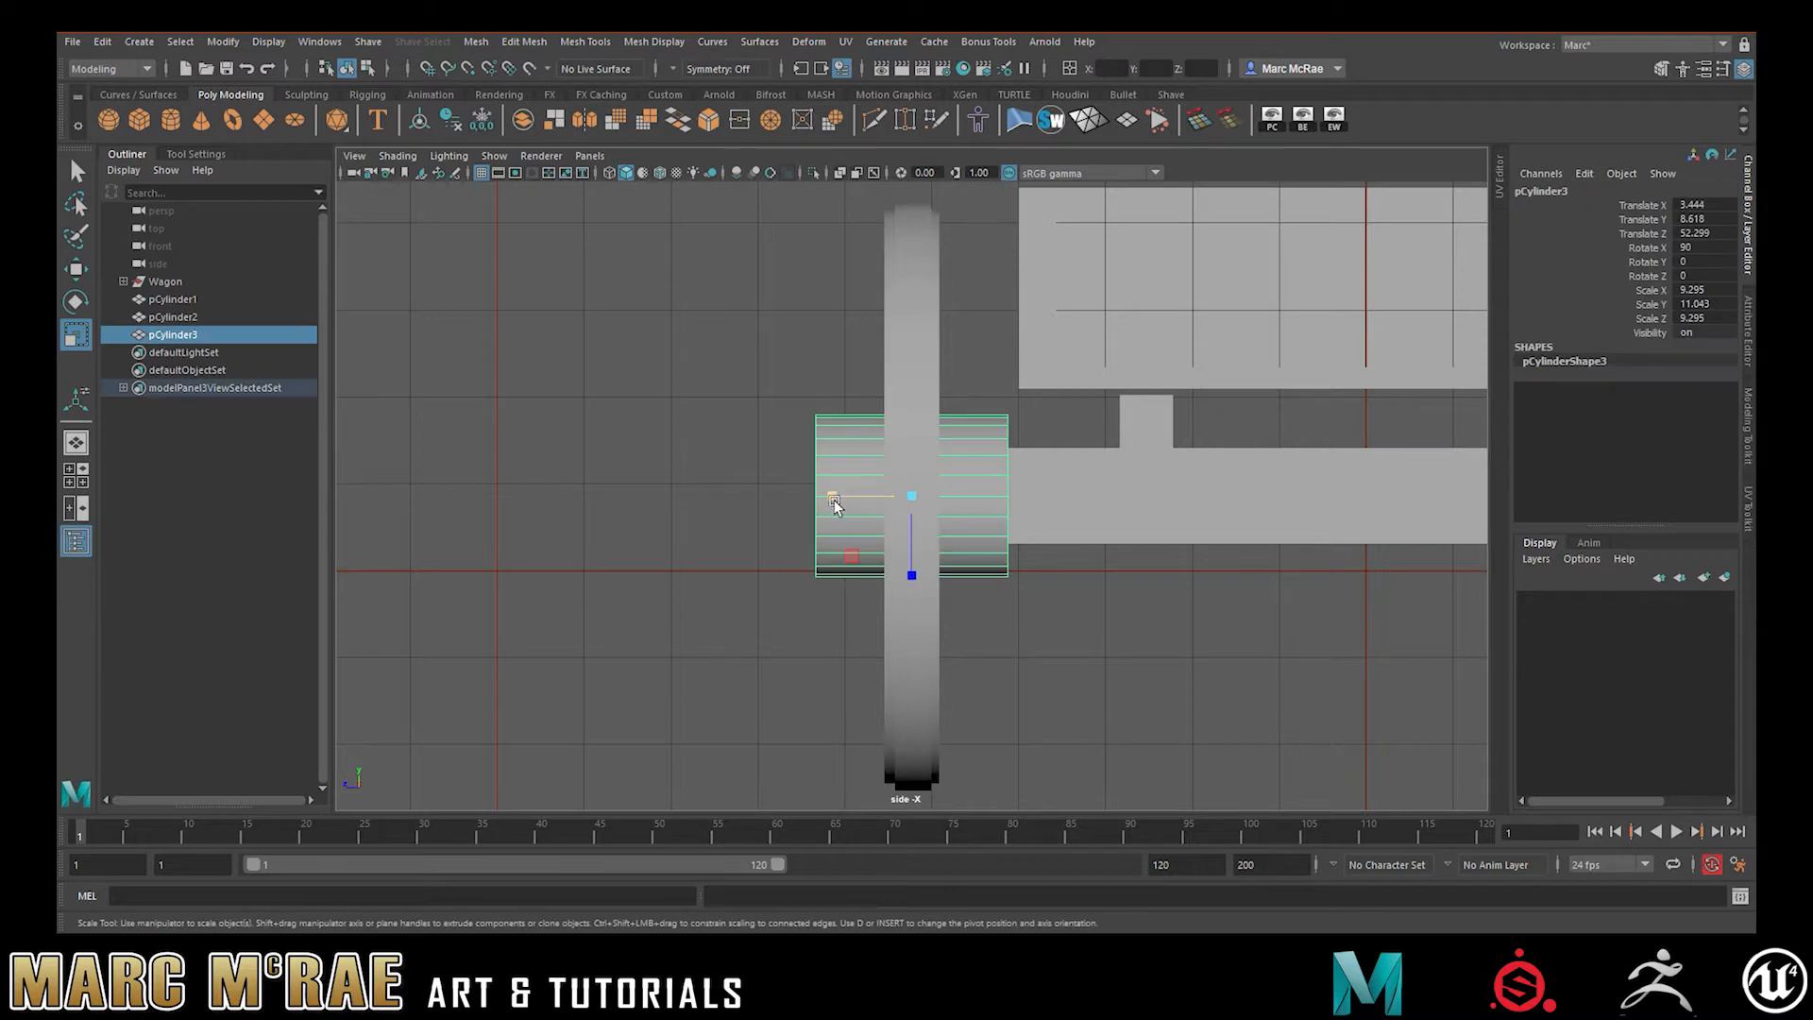
left_click_drag(831, 496, 857, 496)
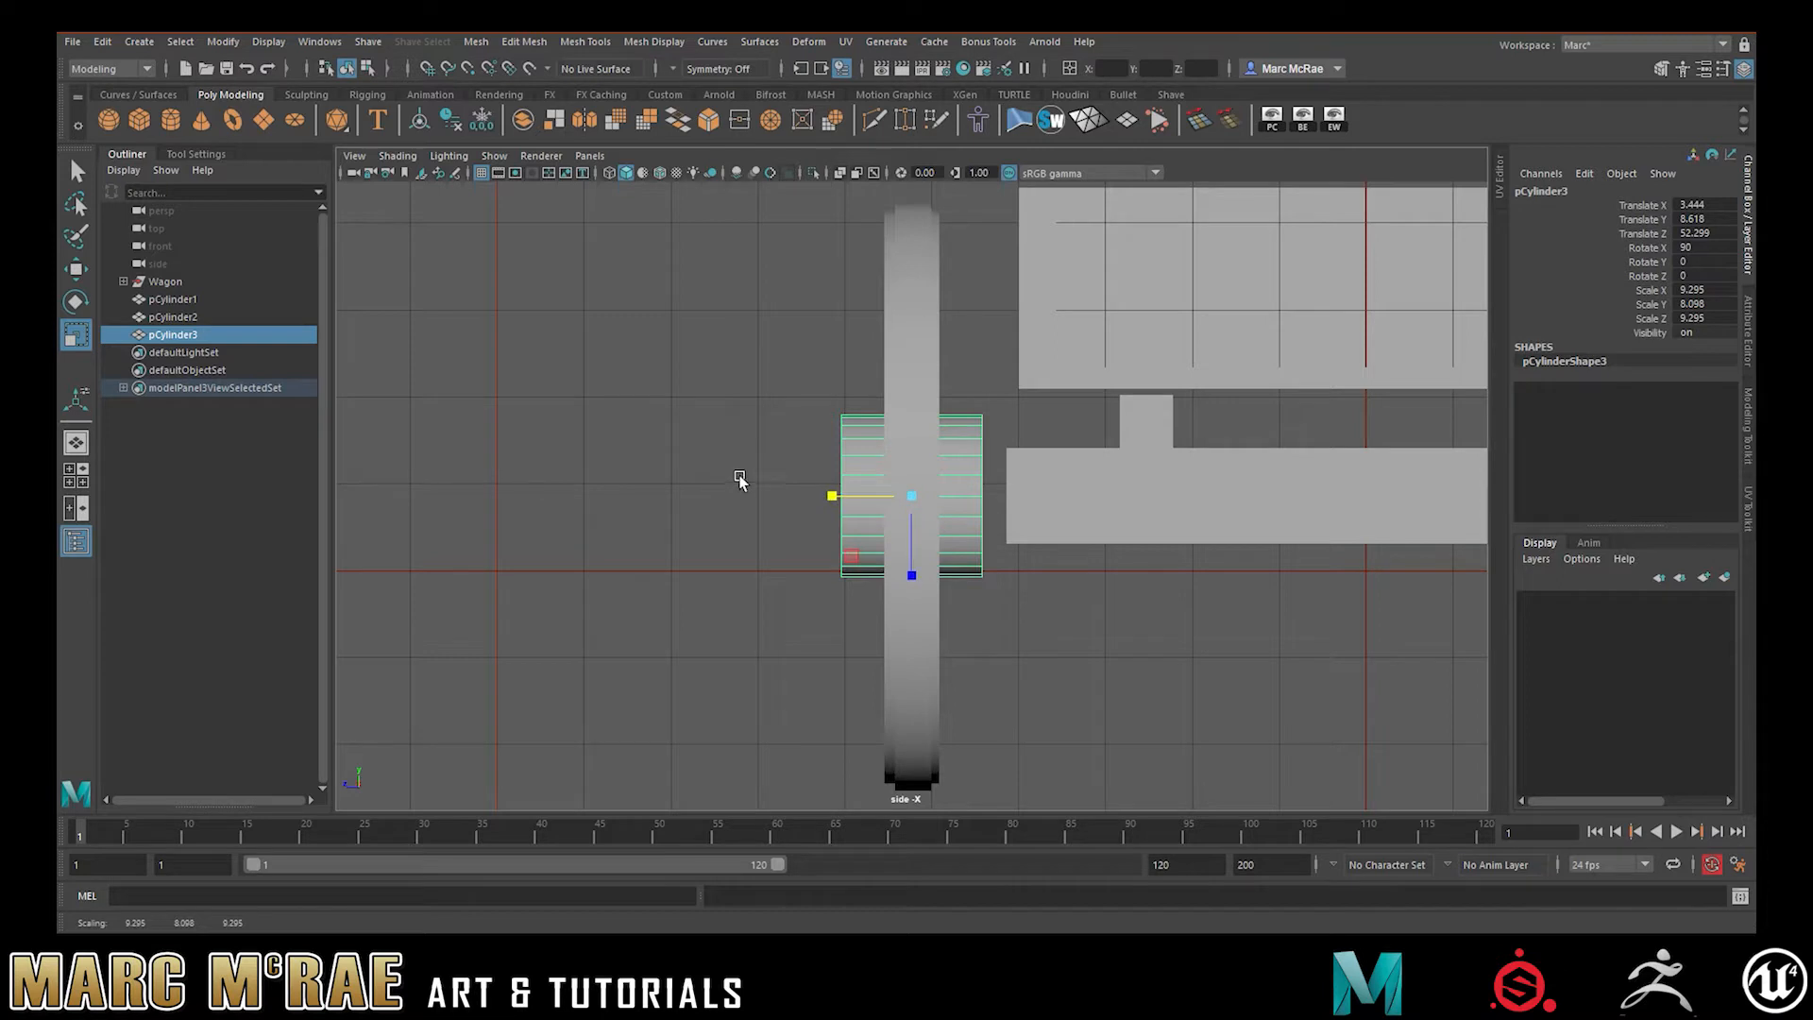
Freeze the hub's transformations, and delete the history and freeze the transformations of both rim rings
left_click(487, 126)
left_click_drag(842, 285, 917, 343)
left_click(457, 121)
left_click(485, 122)
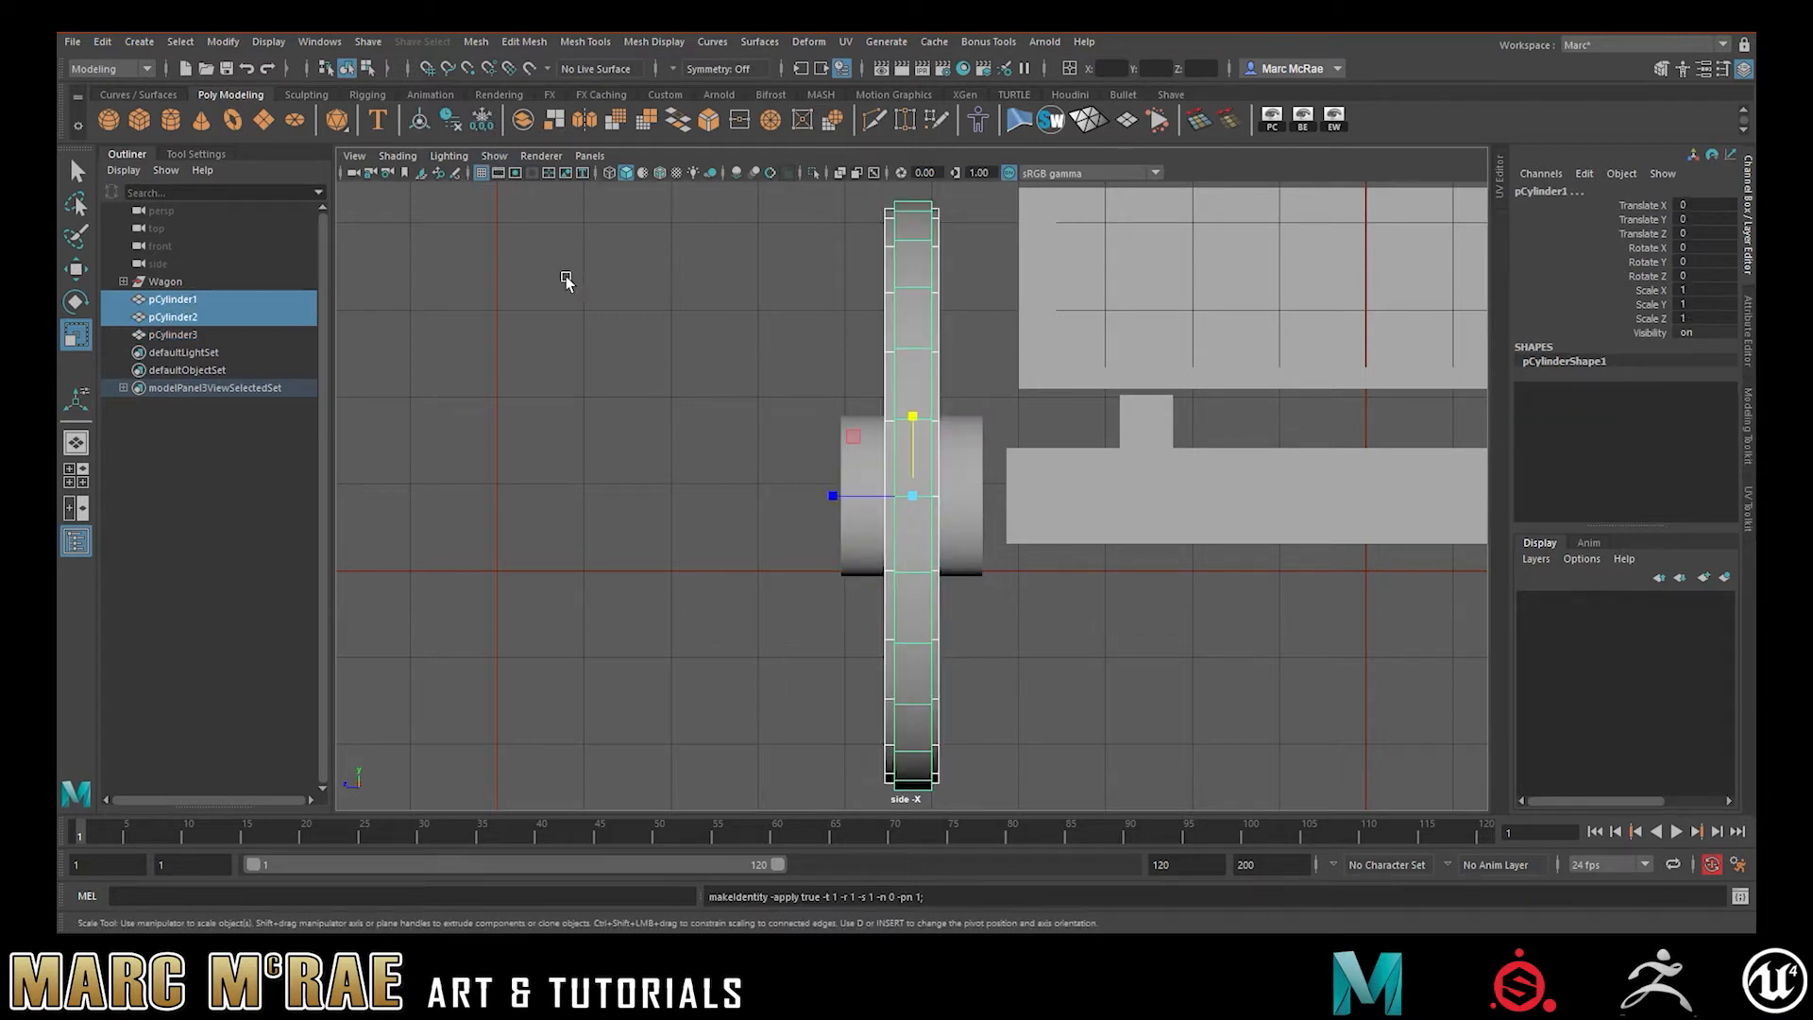
left_click(627, 321)
In the perspective view, select the hub's outer loop of faces and delete all its other faces
left_click(877, 487)
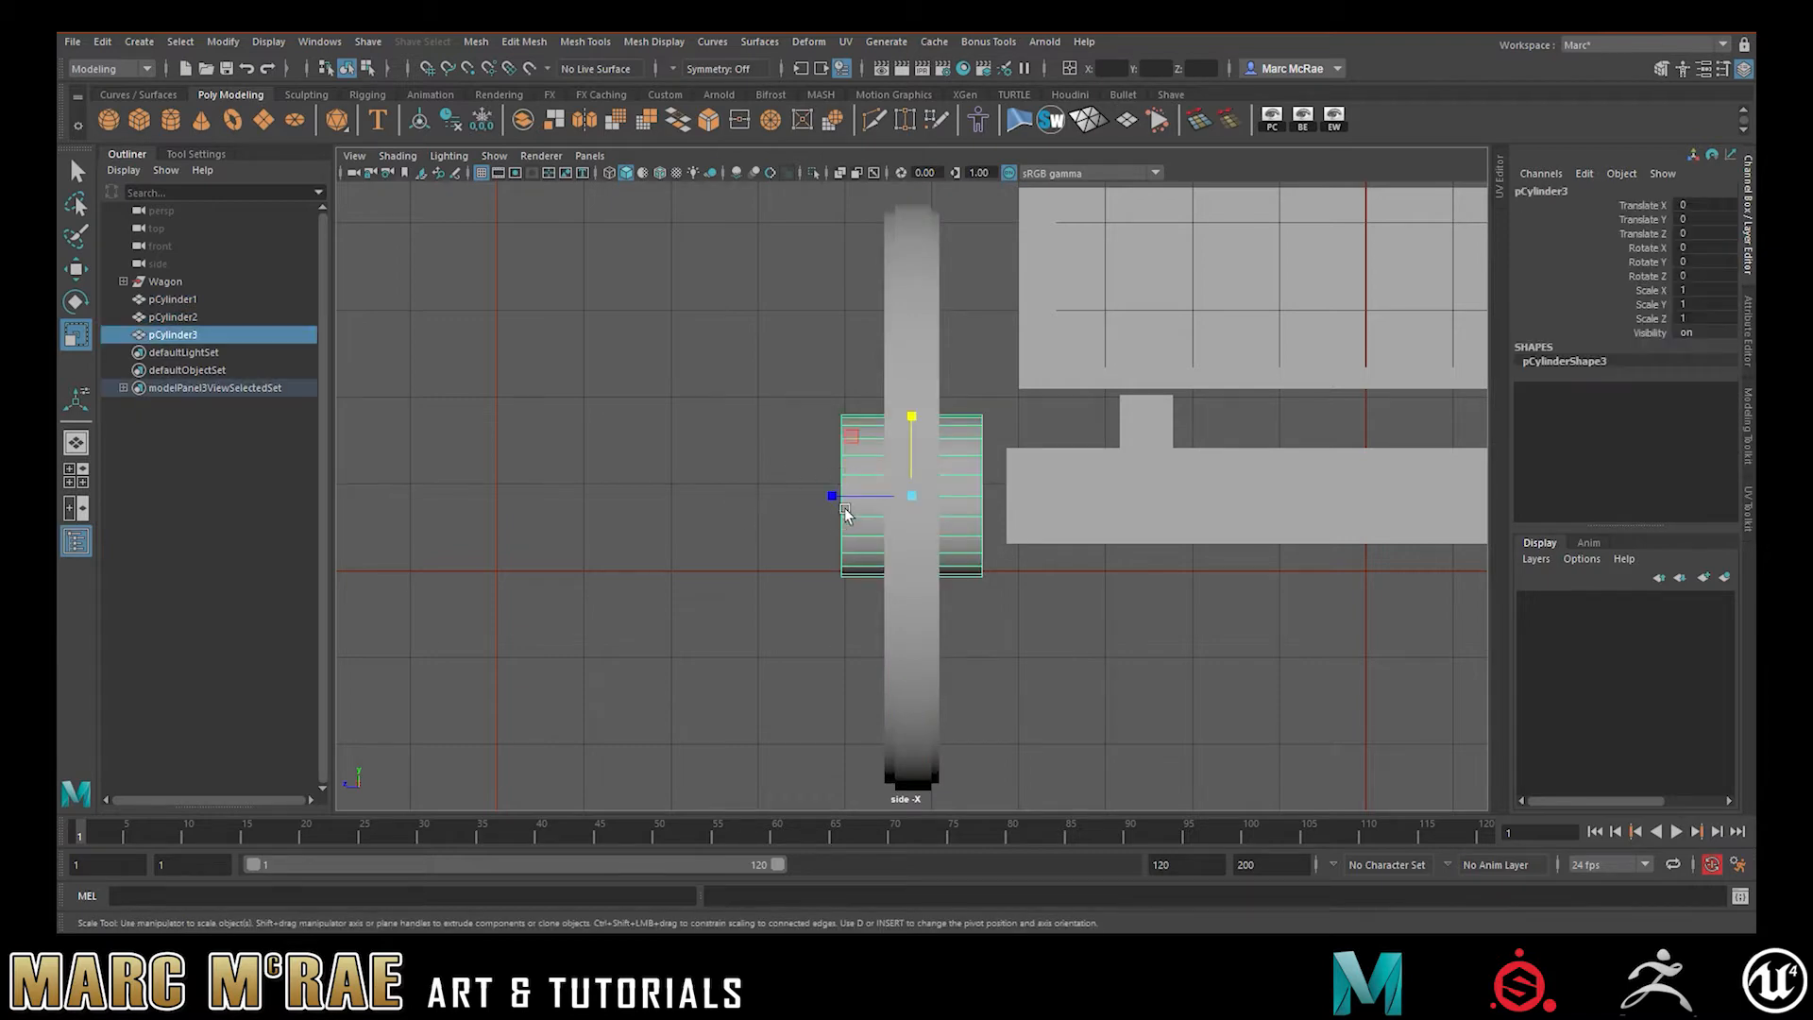
key("space")
key("space")
left_click_drag(1086, 444, 988, 434, "alt")
right_click_drag(988, 434, 975, 461)
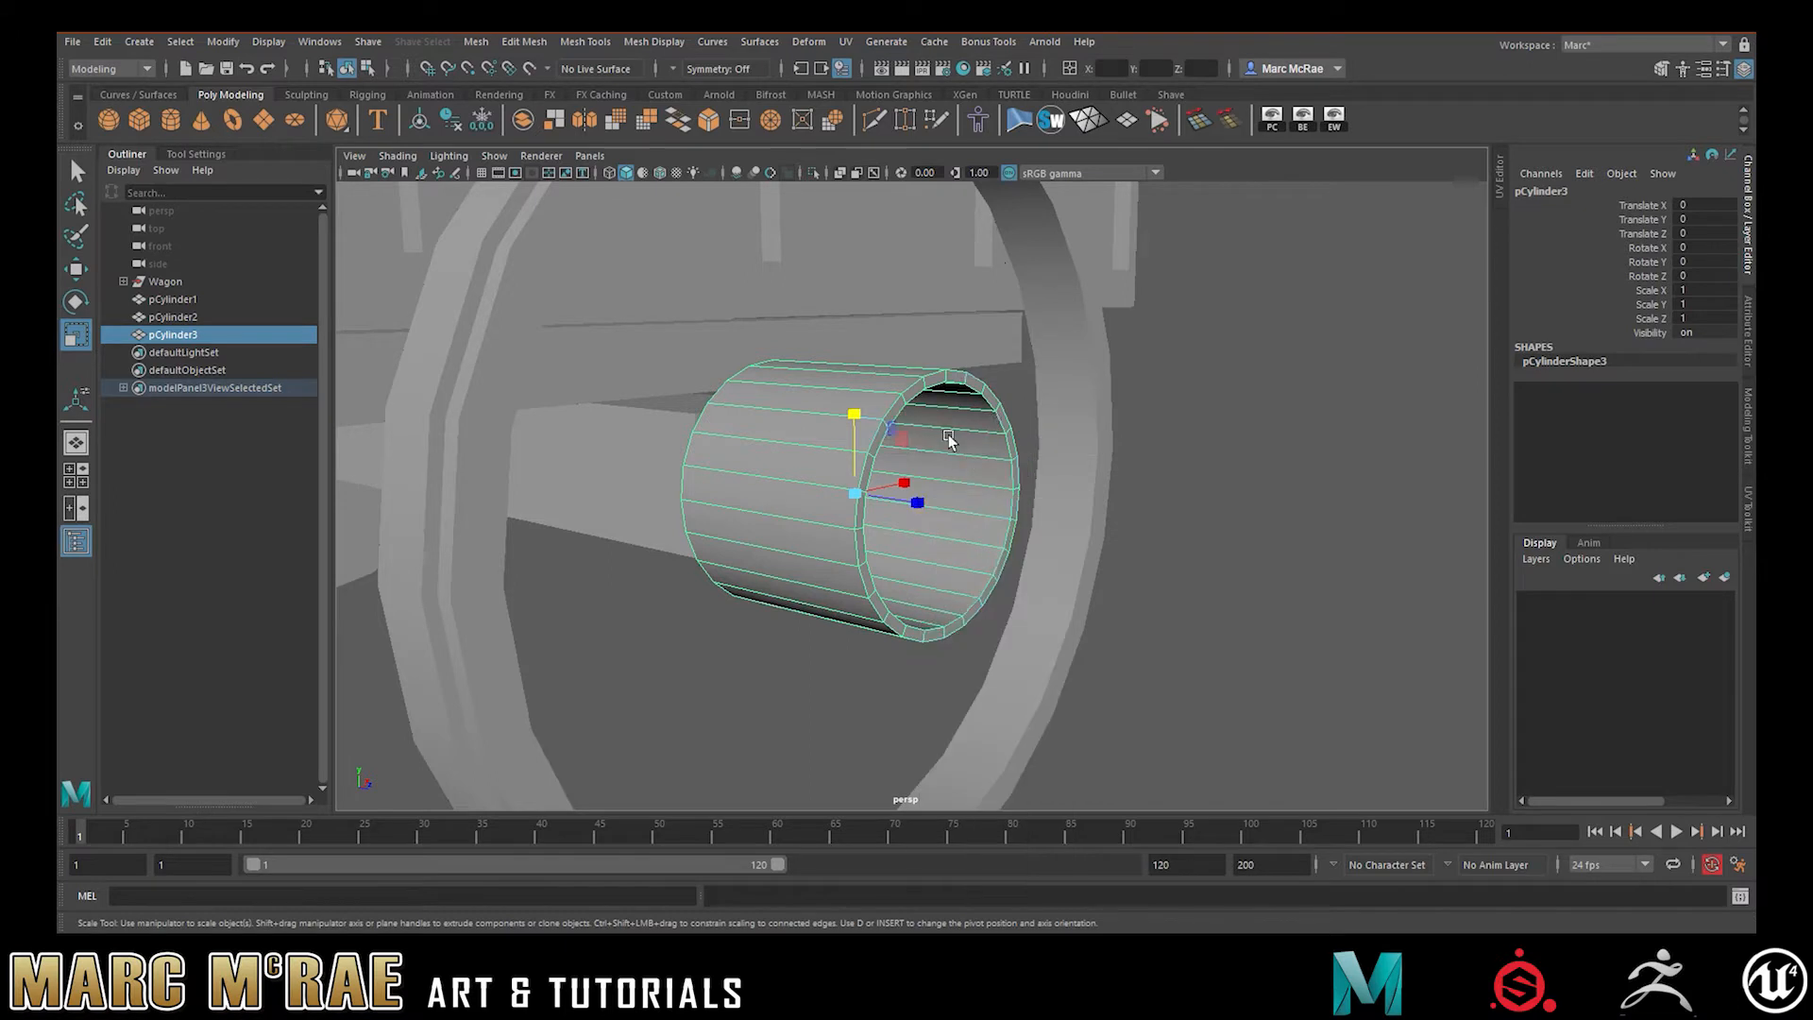
double_click(881, 380)
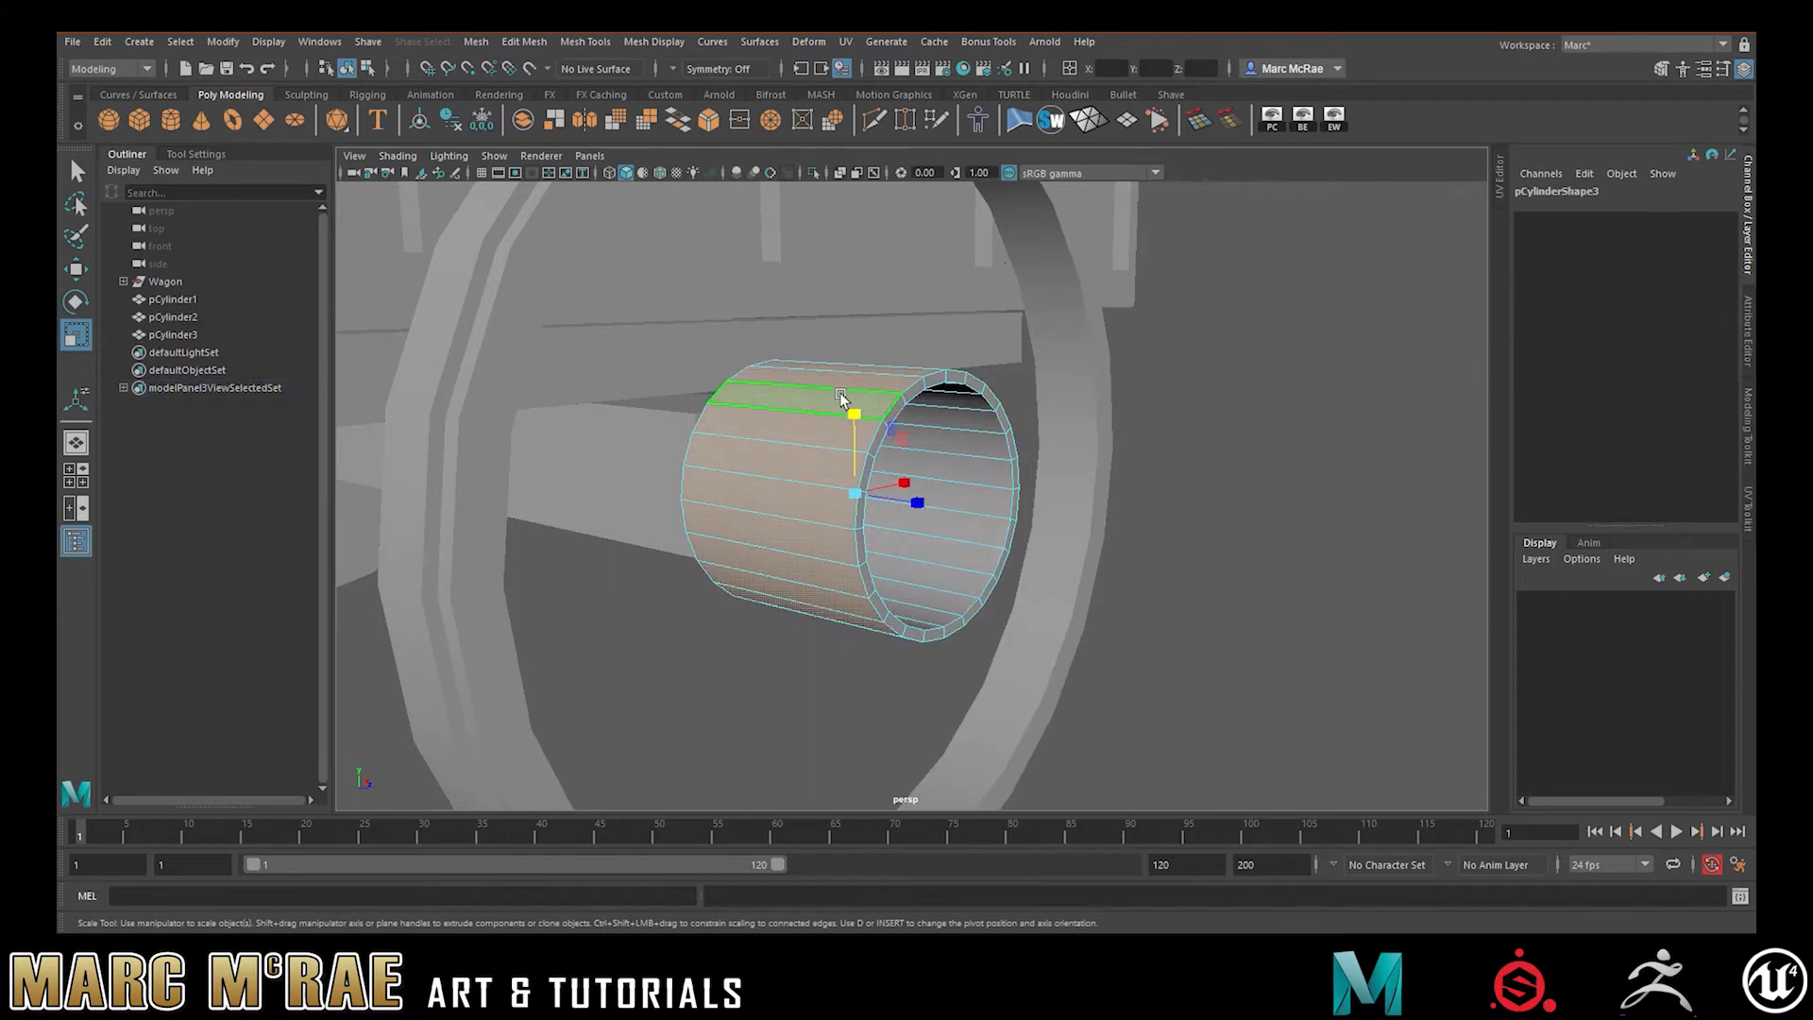
key("ctrl+shift+i")
key("Delete")
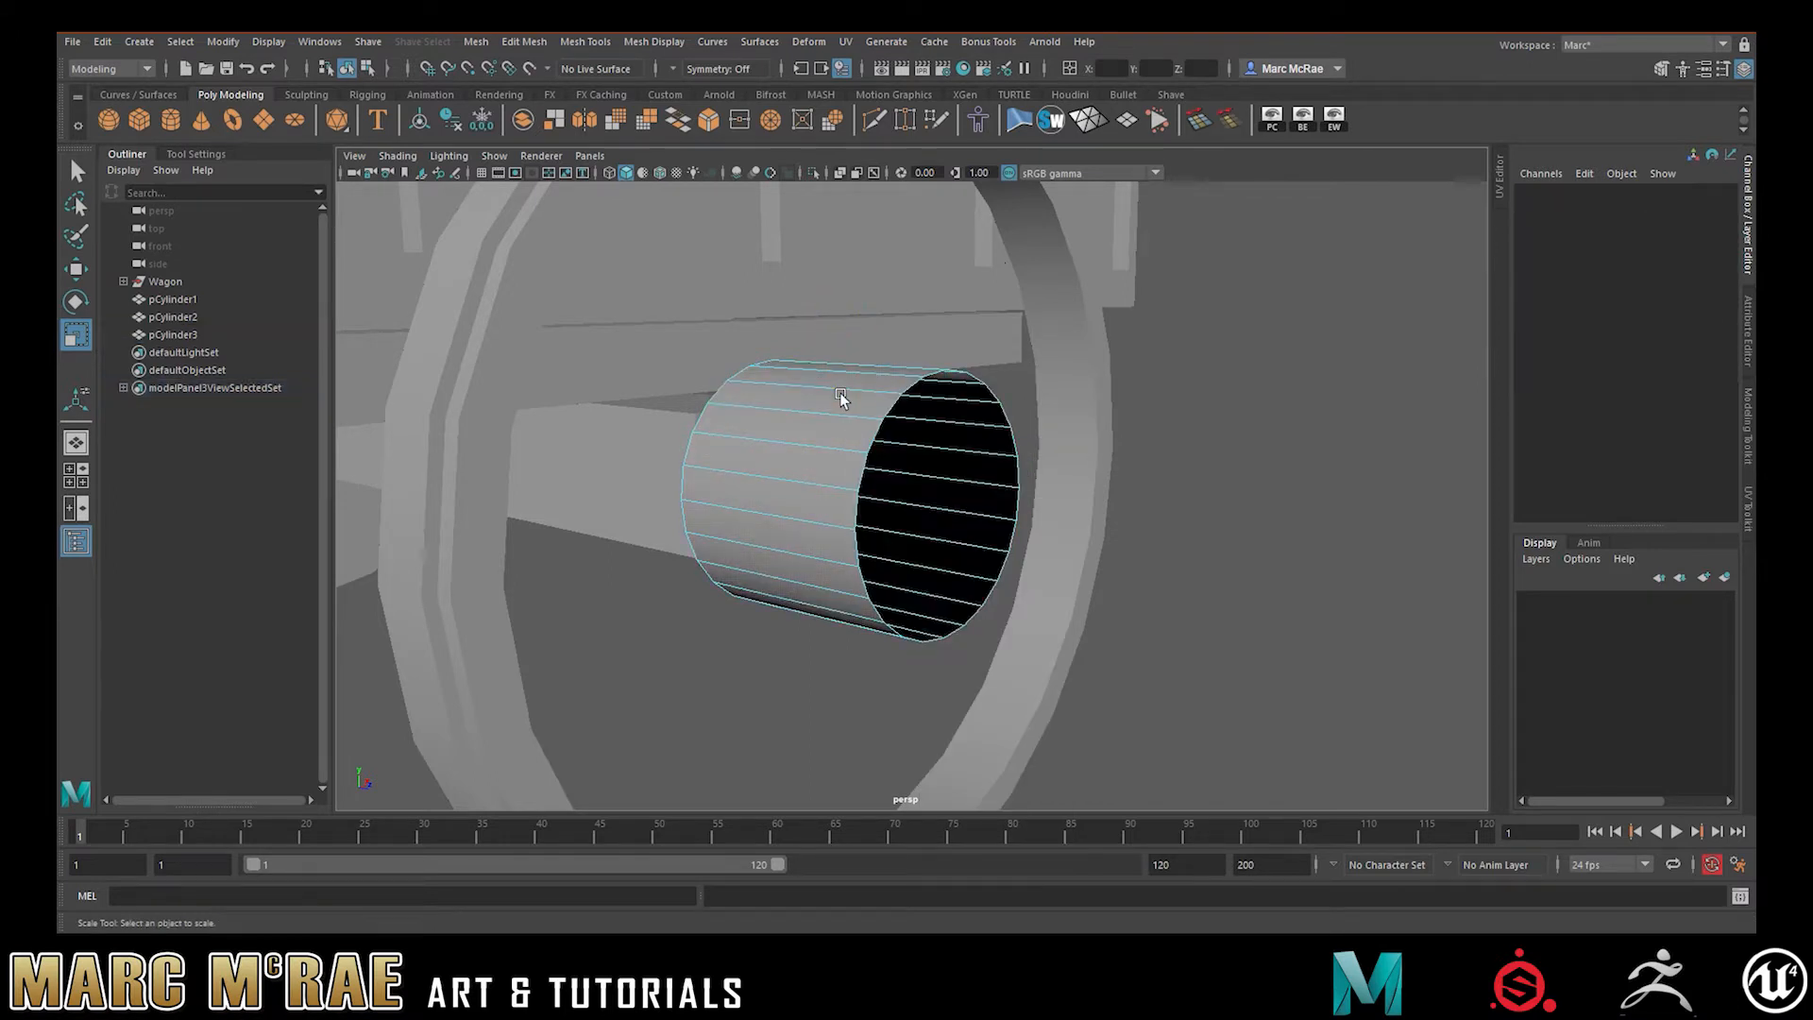
mouse_move(1046, 498)
left_mouse_down("alt")
mouse_move(1018, 485)
mouse_move(1031, 510)
left_mouse_up("alt")
right_click_drag(964, 457, 987, 412)
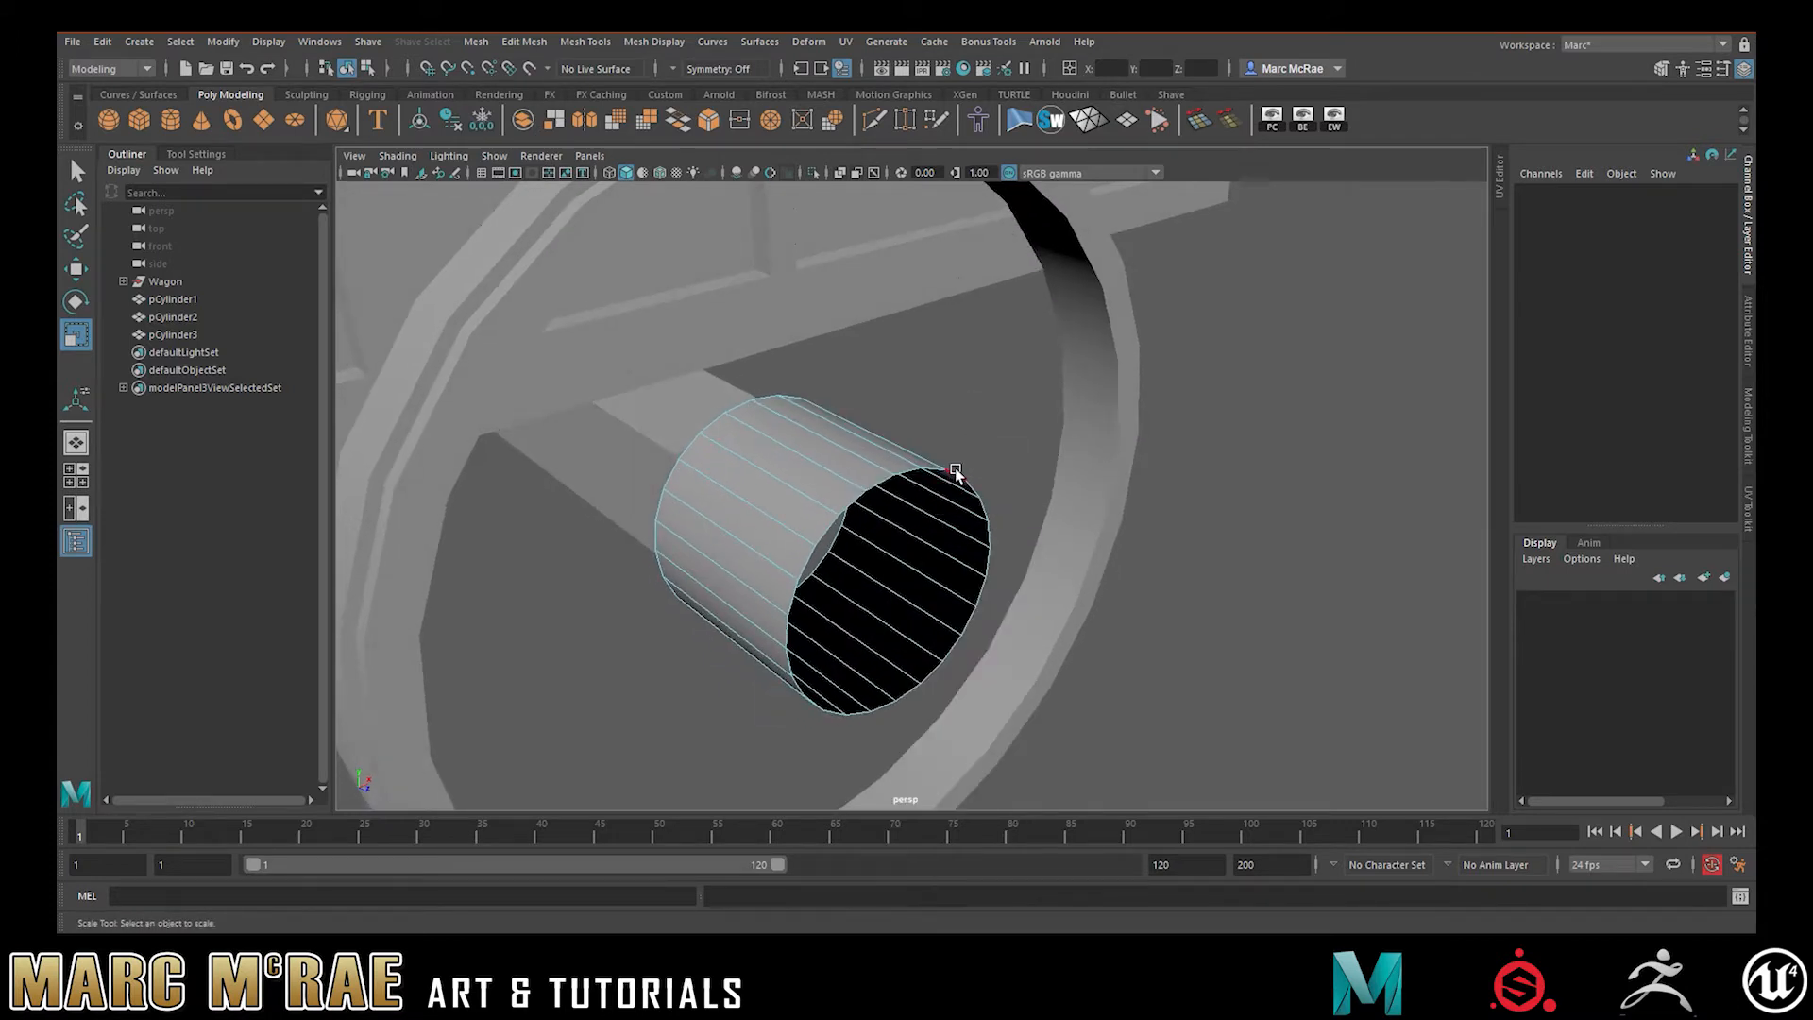
double_click(956, 472)
left_click_drag(1016, 462, 987, 436, "alt")
middle_click_drag(987, 436, 1041, 456, "alt")
right_click_drag(1041, 456, 1125, 438, "alt")
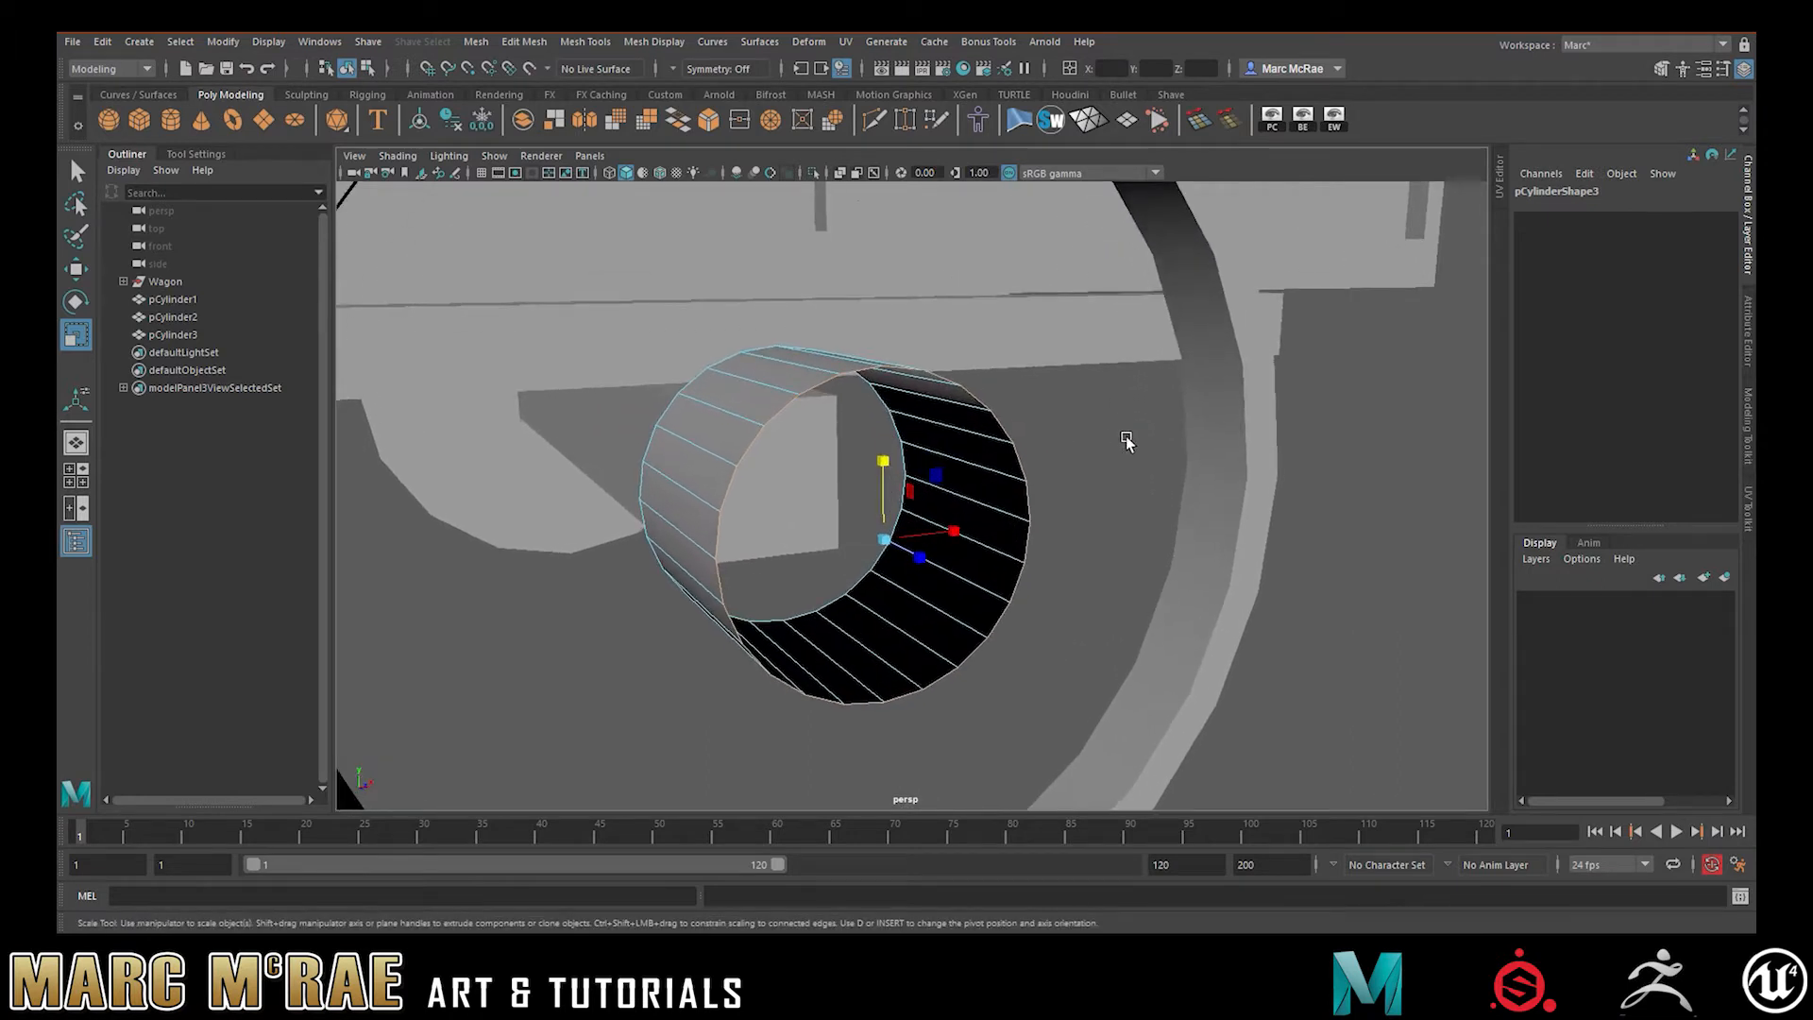
key("ctrl+e")
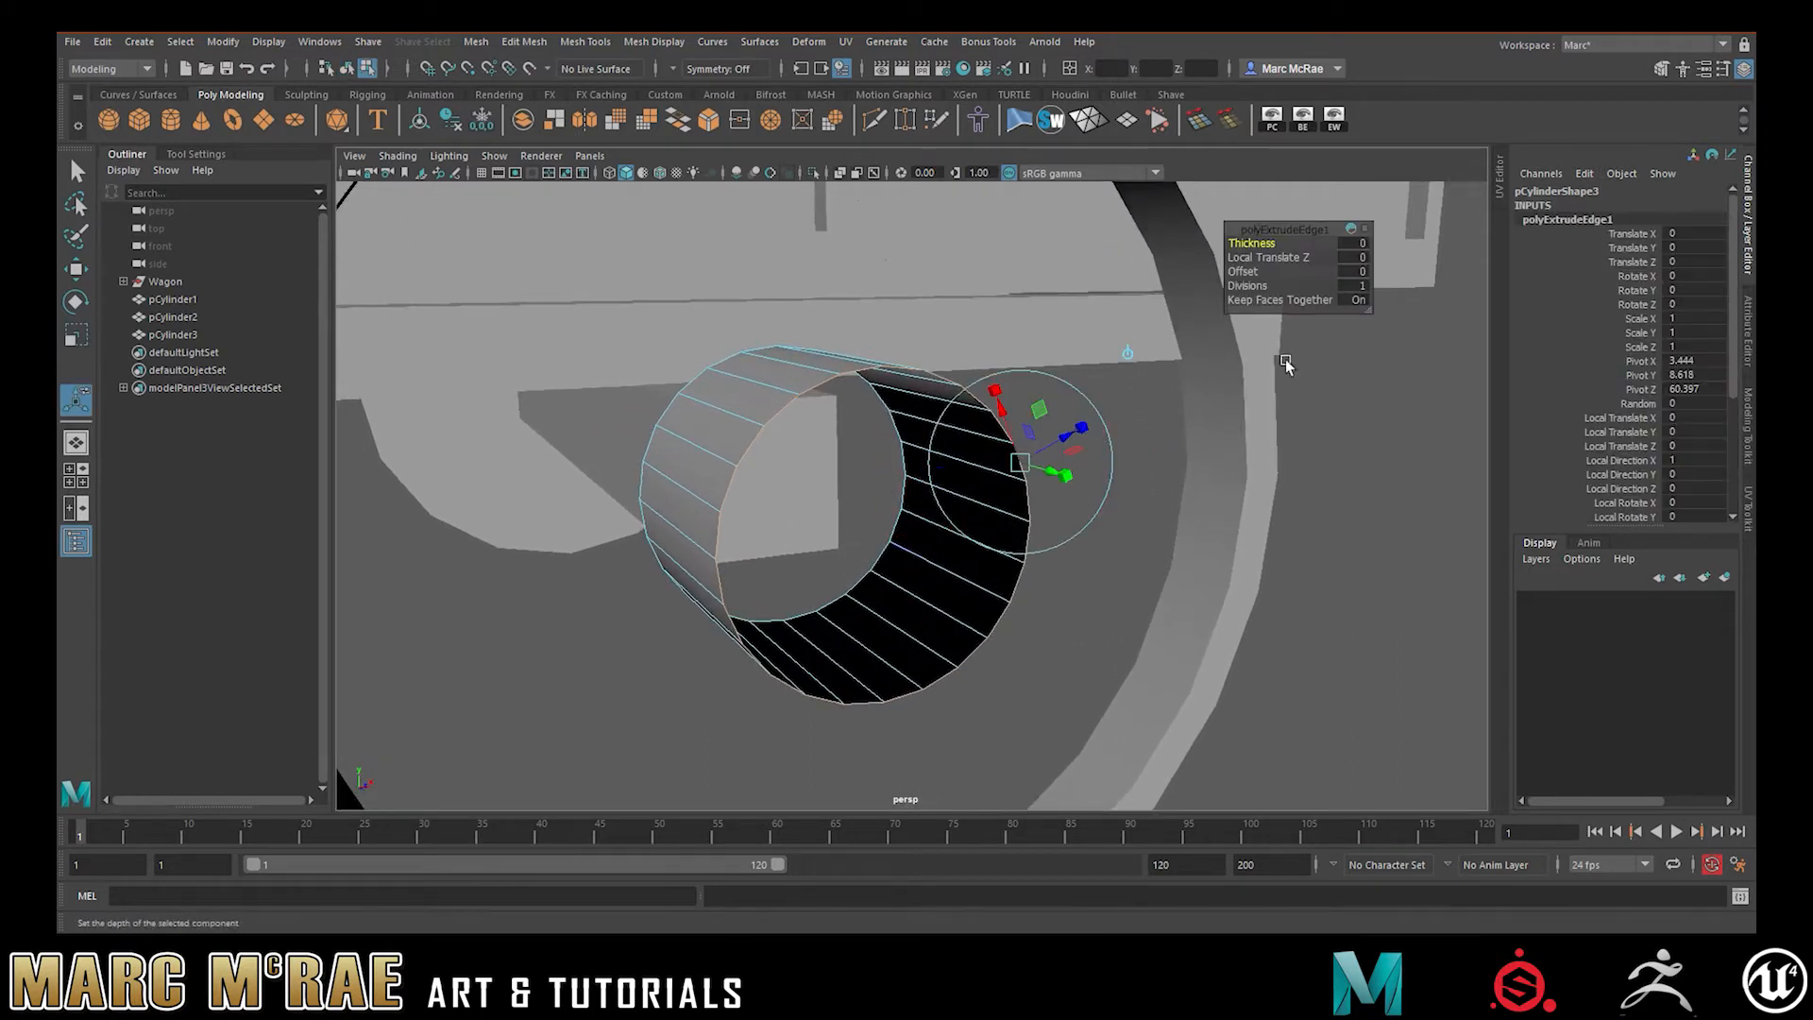
left_click_drag(1244, 243, 1245, 243)
key("ctrl+z")
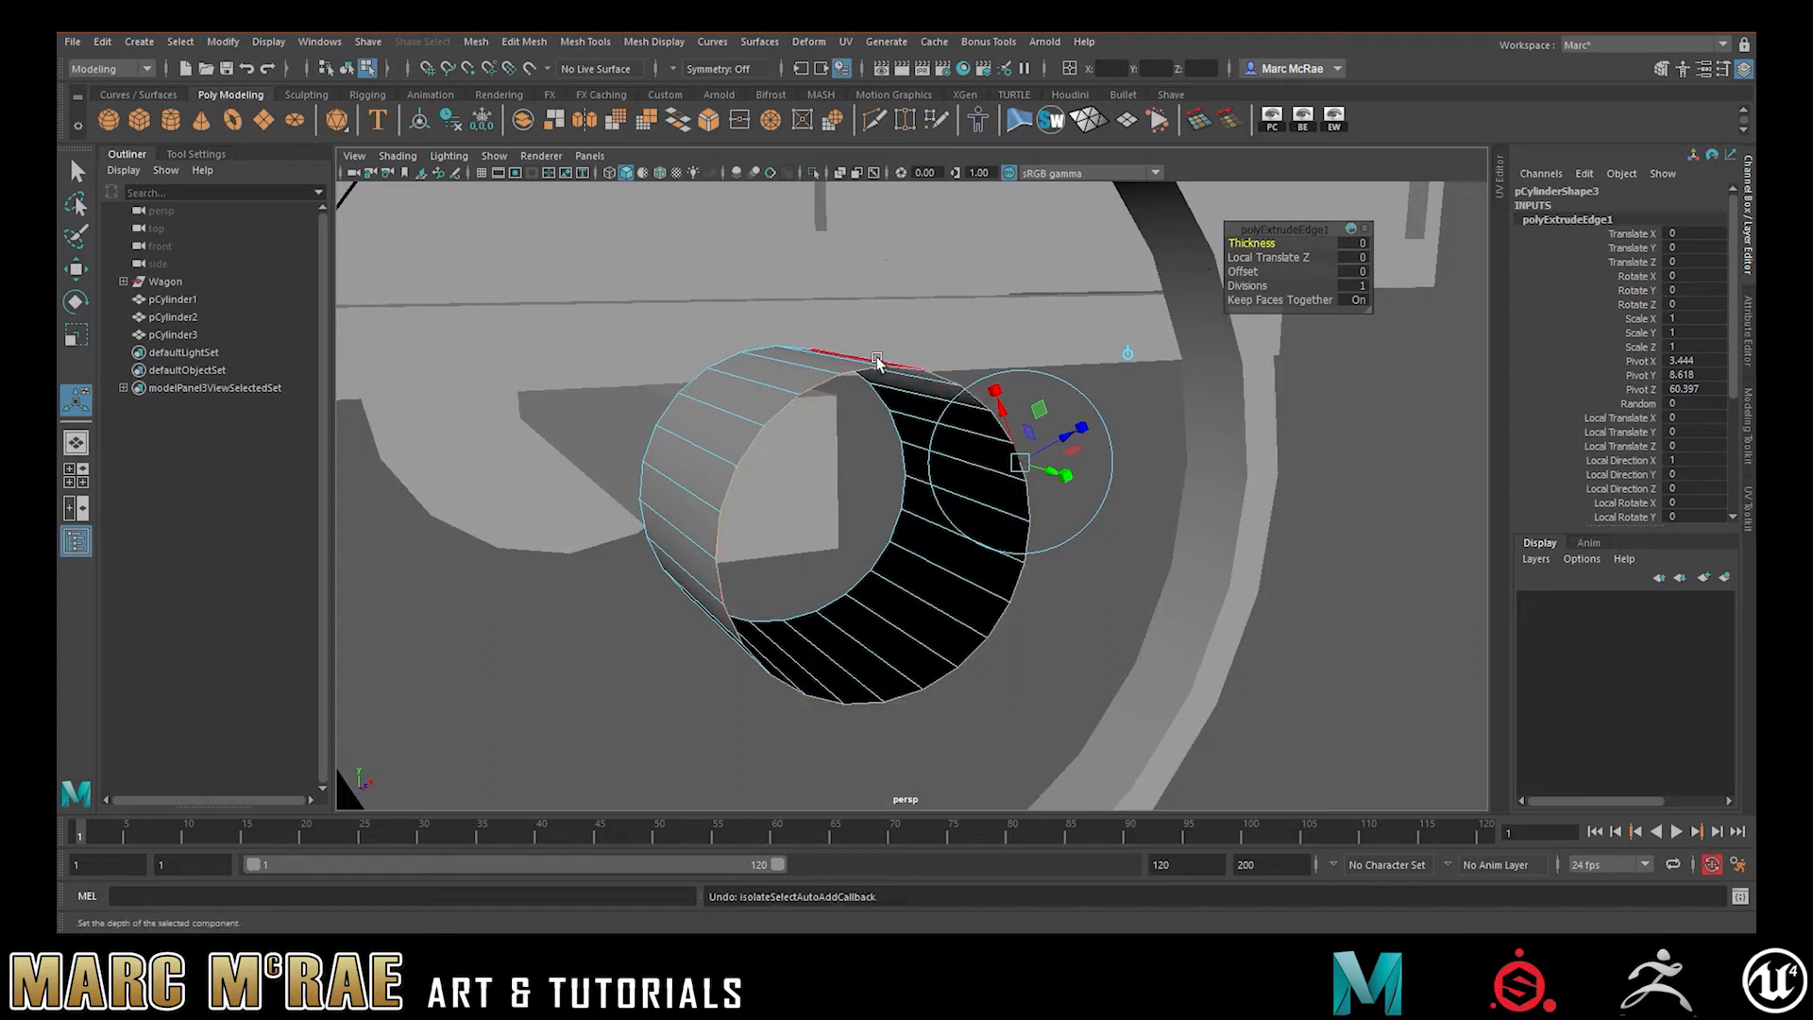
Extrude the open hub shell's faces with a thickness of about 1.7 to give it a solid wall
right_click_drag(850, 364, 892, 342)
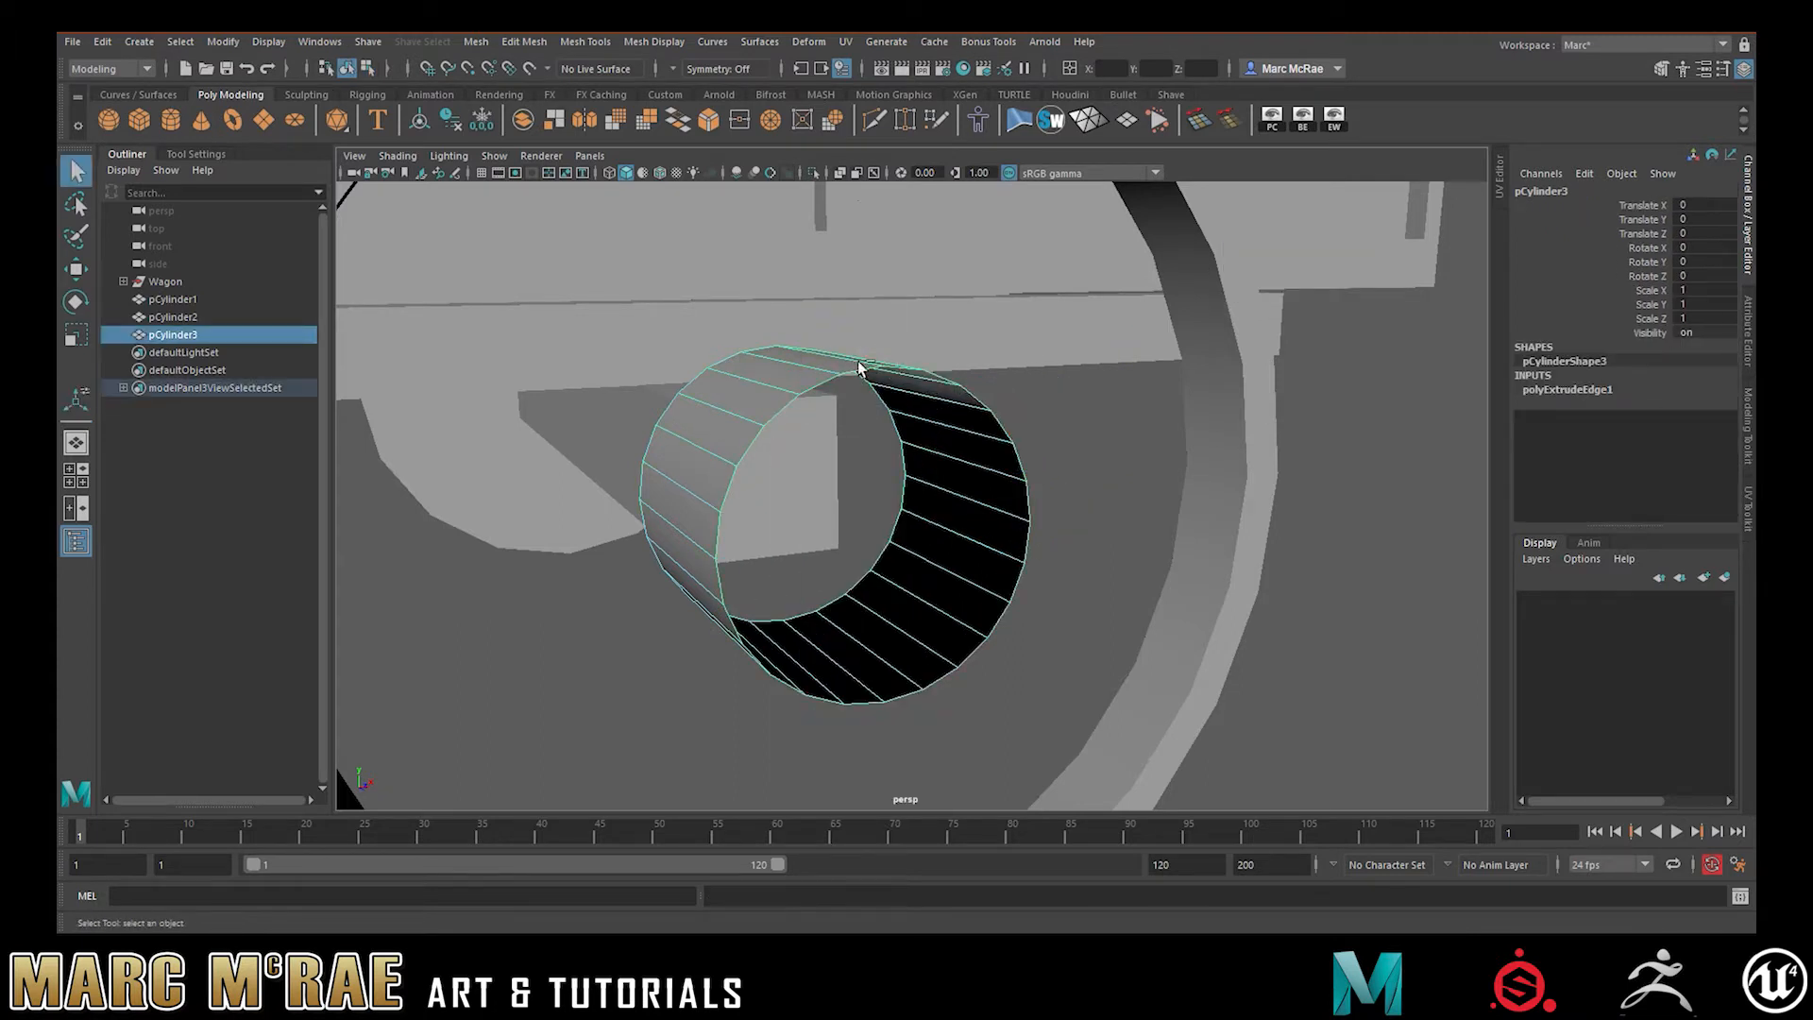
key("ctrl+e")
left_click_drag(1261, 243, 1274, 242)
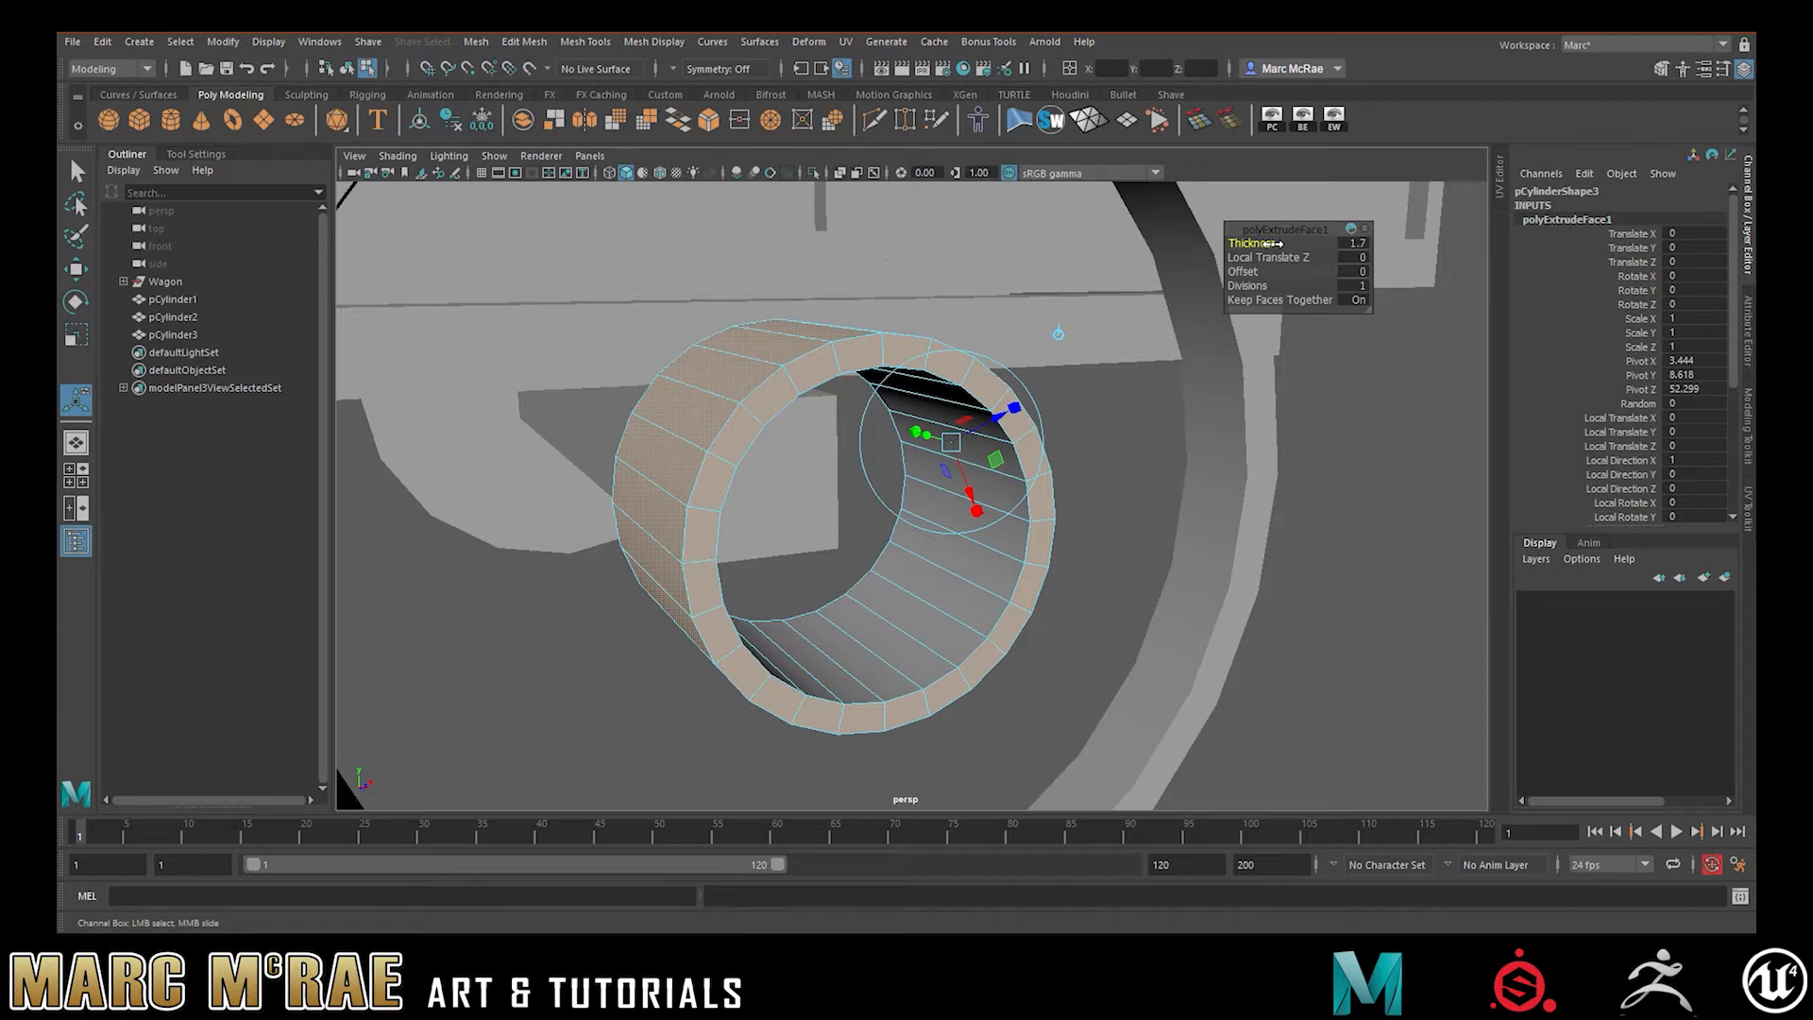
left_click_drag(1256, 274, 950, 435, "alt")
left_click(1119, 469)
scroll(957, 447, "down", 3)
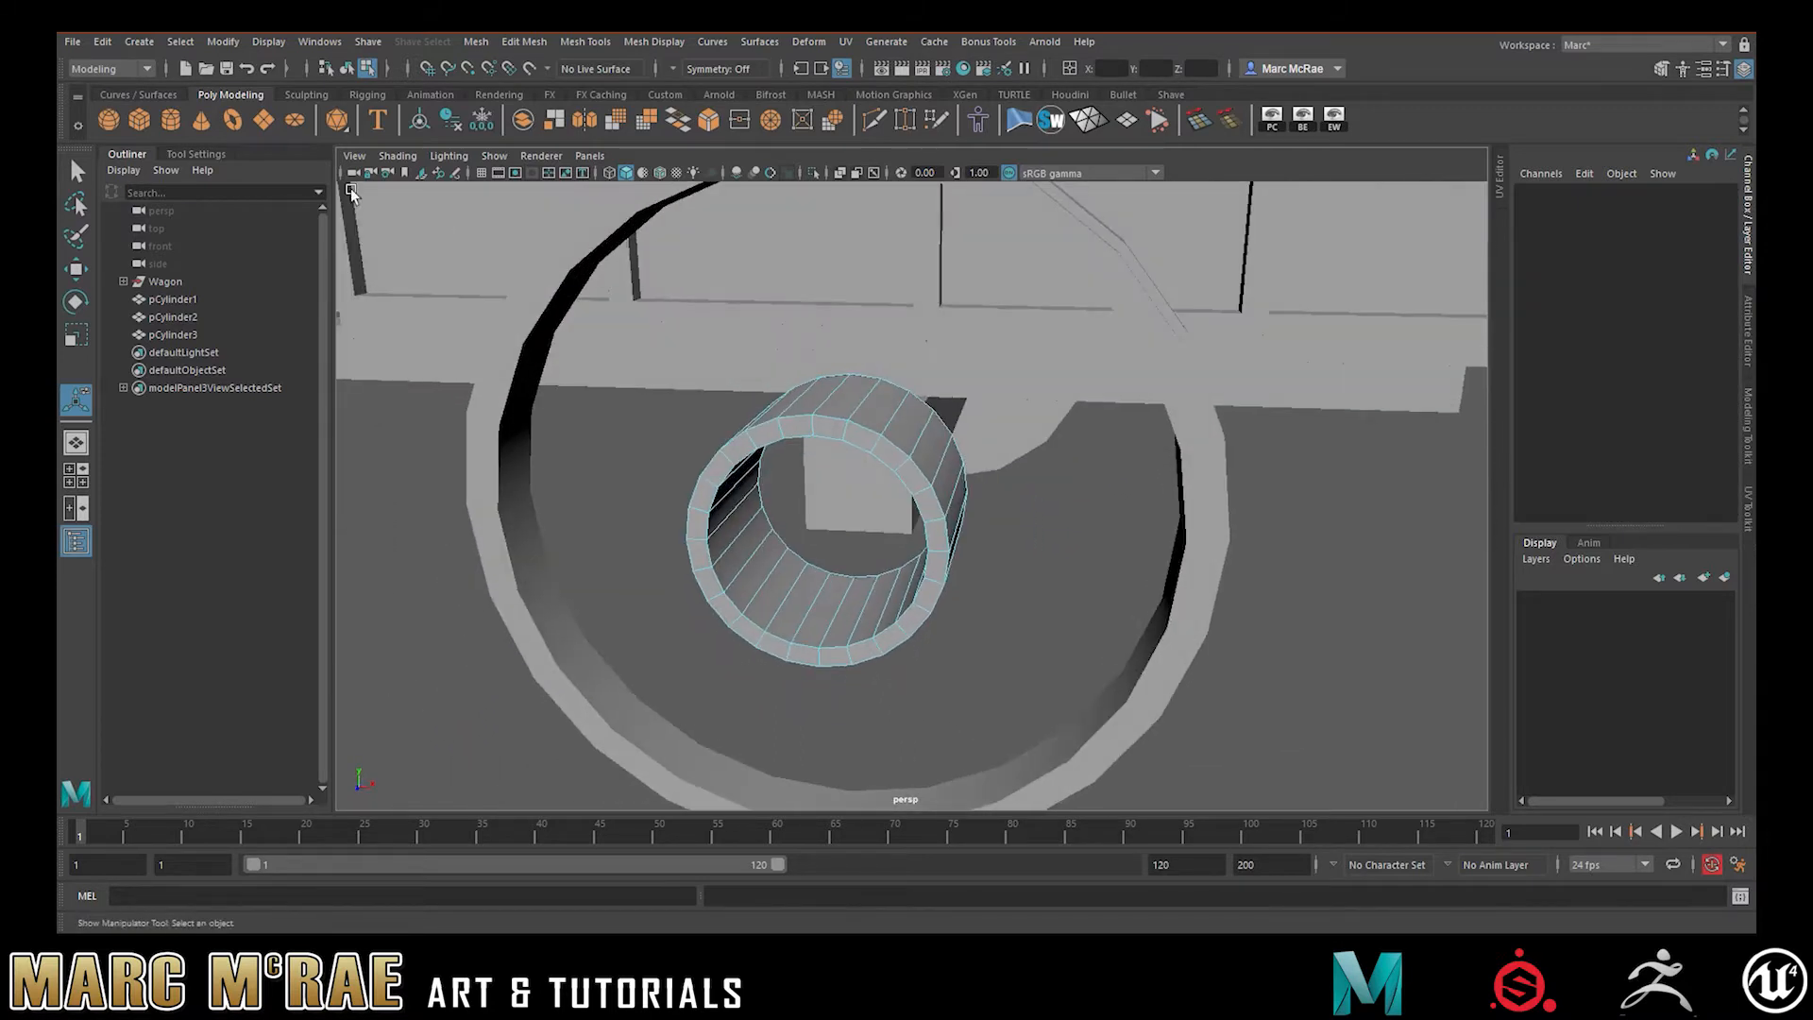
Create a polygon cylinder and move it out along Z to about 59.661, beside the hub
left_click(173, 127)
scroll(482, 335, "down", 5)
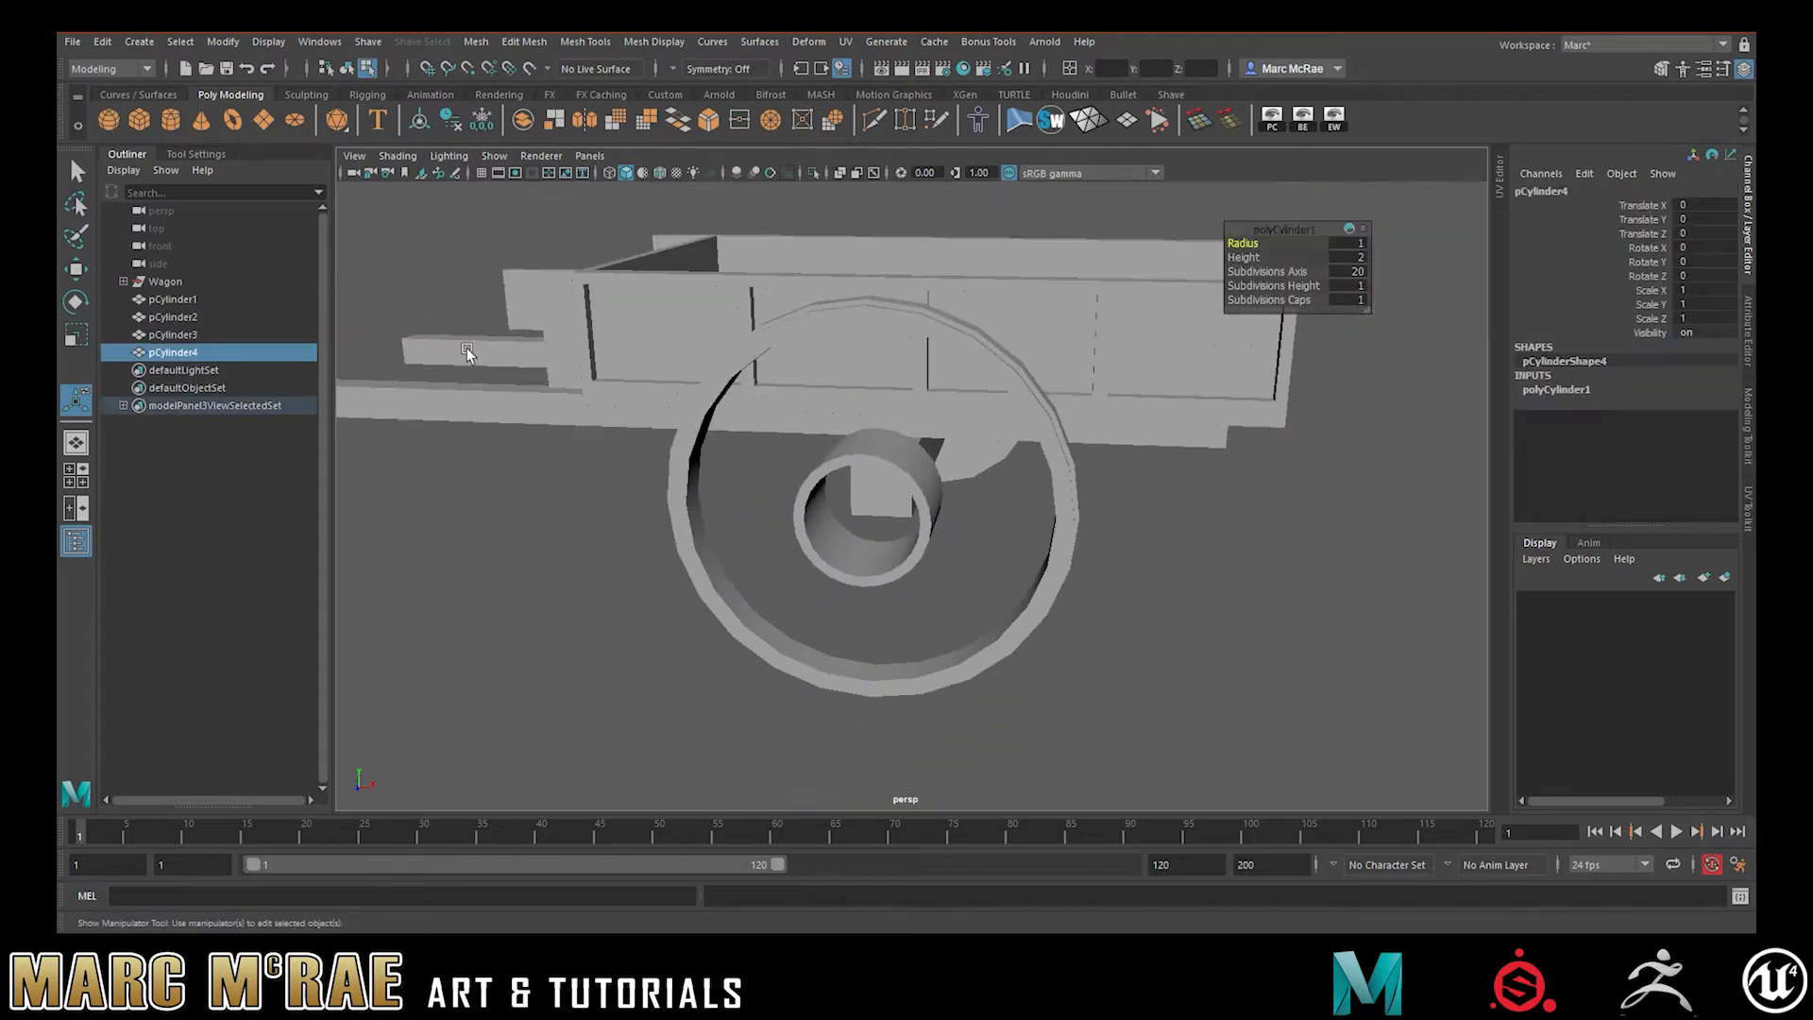
left_click_drag(466, 347, 602, 331, "alt")
key("w")
left_click_drag(755, 529, 1018, 575)
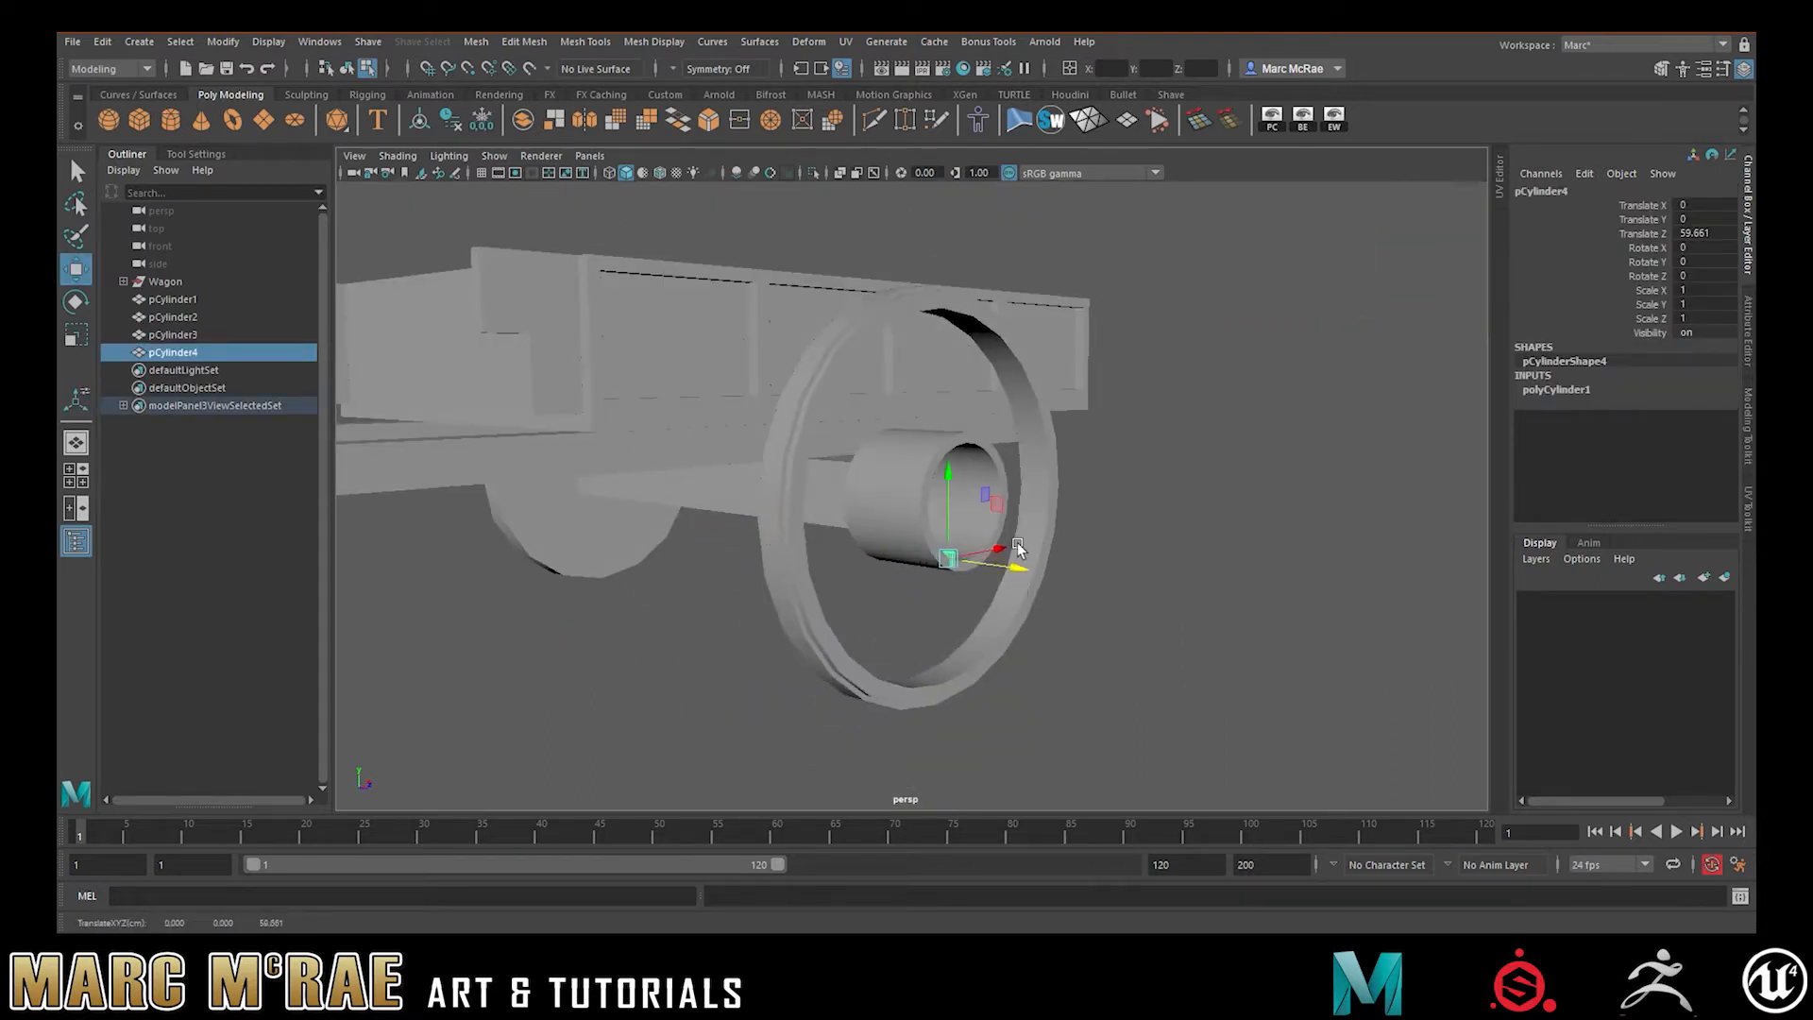
Set the new cylinder's axis subdivisions to 12
left_click(1542, 395)
double_click(1694, 431)
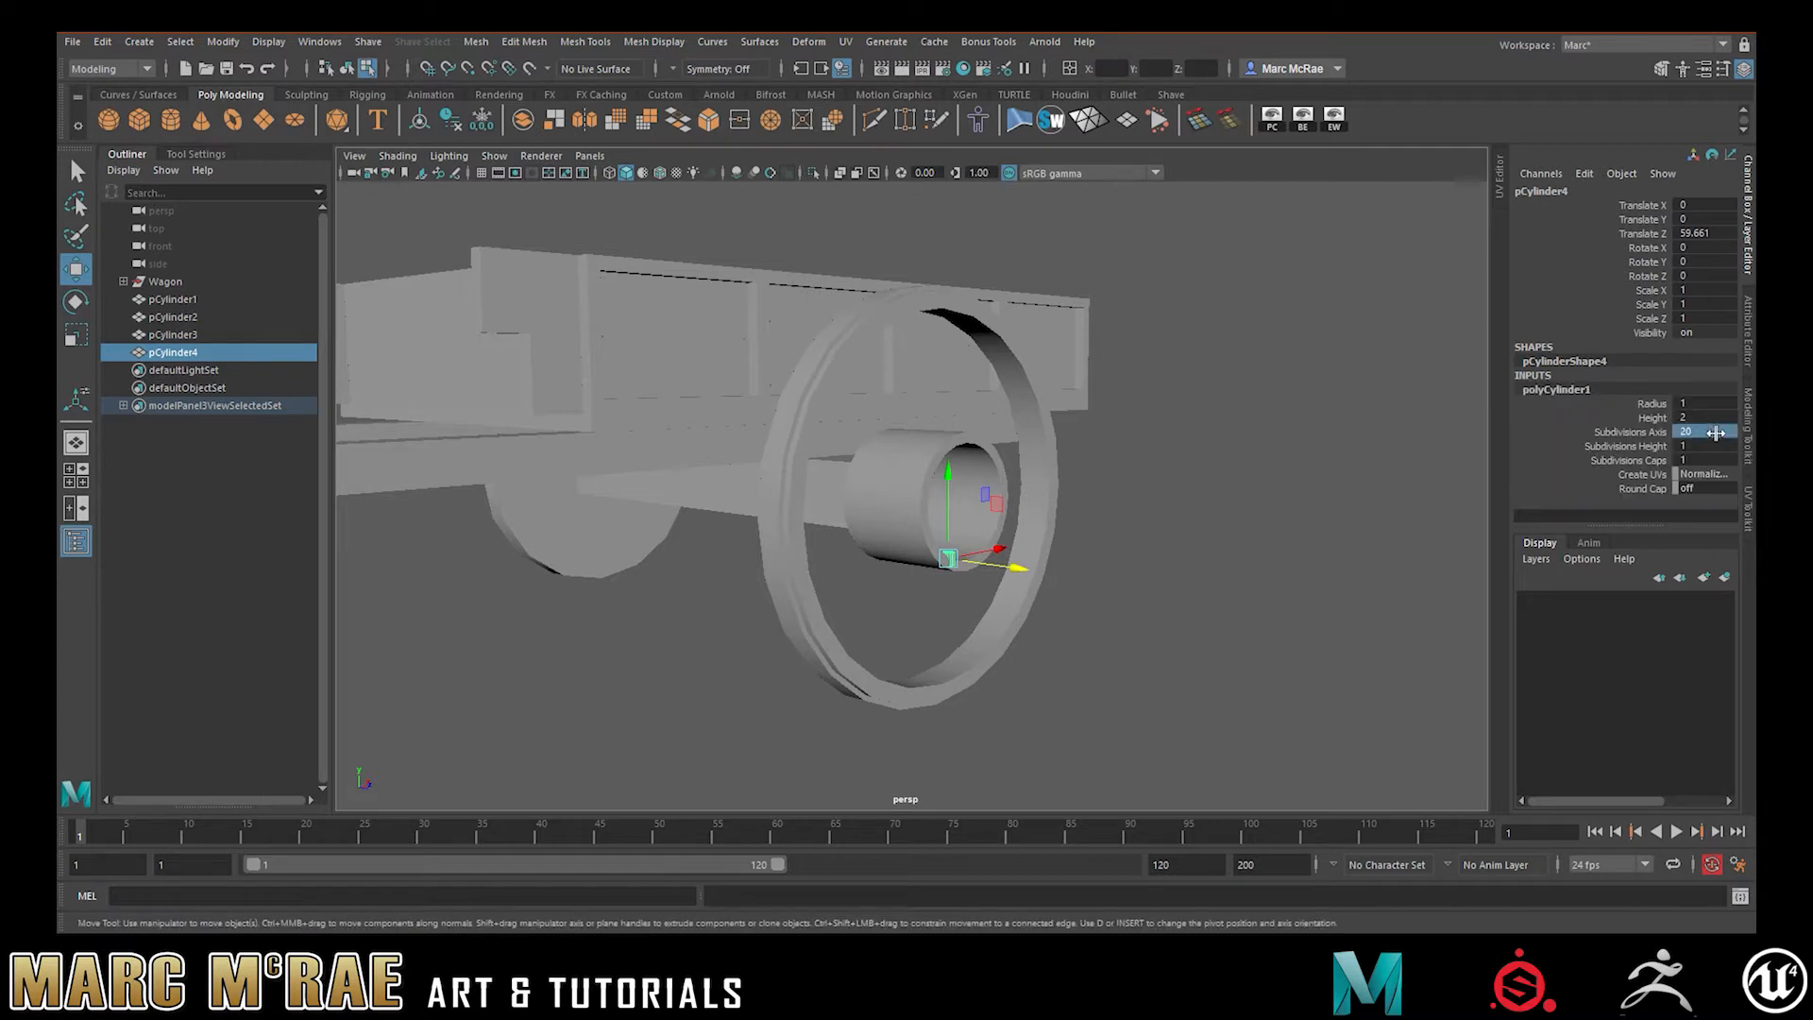
left_click_drag(1129, 535, 864, 640, "alt")
middle_click_drag(912, 564, 903, 541, "alt")
right_click_drag(915, 544, 1616, 522, "alt")
middle_click_drag(1125, 604, 1071, 548, "alt")
right_click_drag(1070, 548, 1218, 540, "alt")
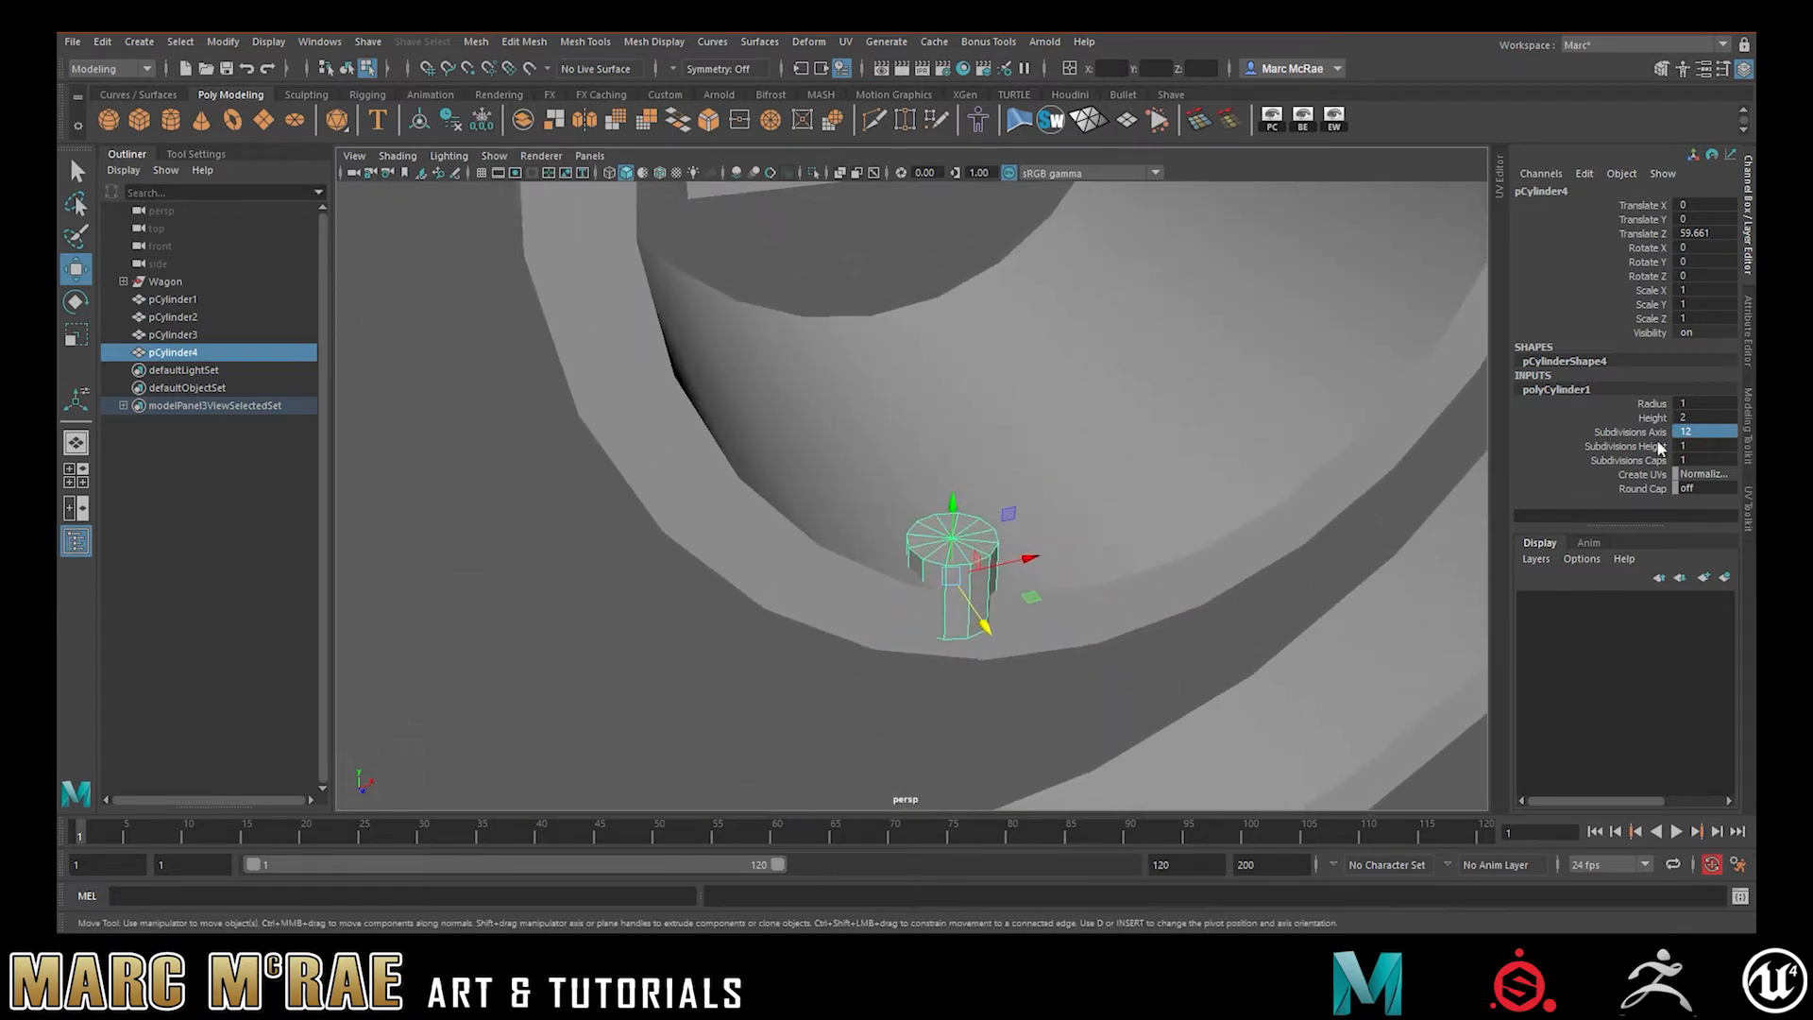
Set the new cylinder's axis subdivisions to 8
left_click(1704, 432)
key("Return")
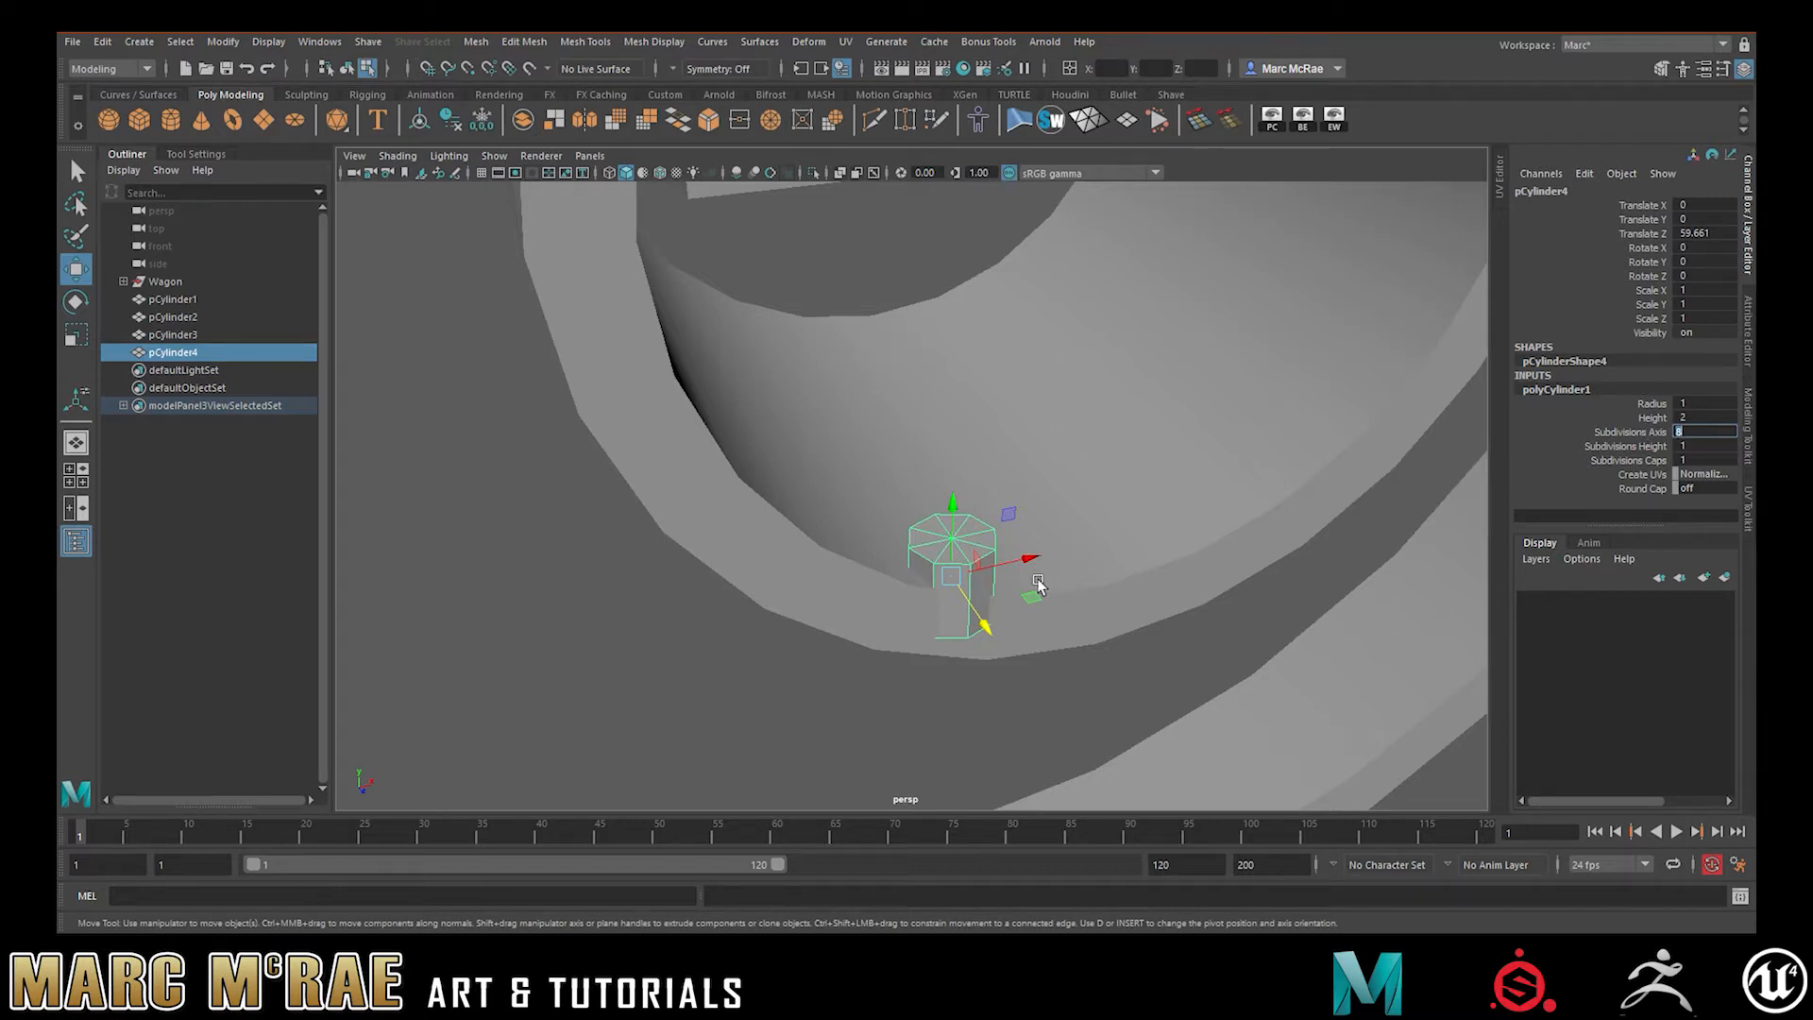
left_click_drag(1021, 558, 1001, 587, "alt")
middle_click_drag(1001, 587, 1003, 503, "alt")
right_click_drag(1003, 509, 1272, 515, "alt")
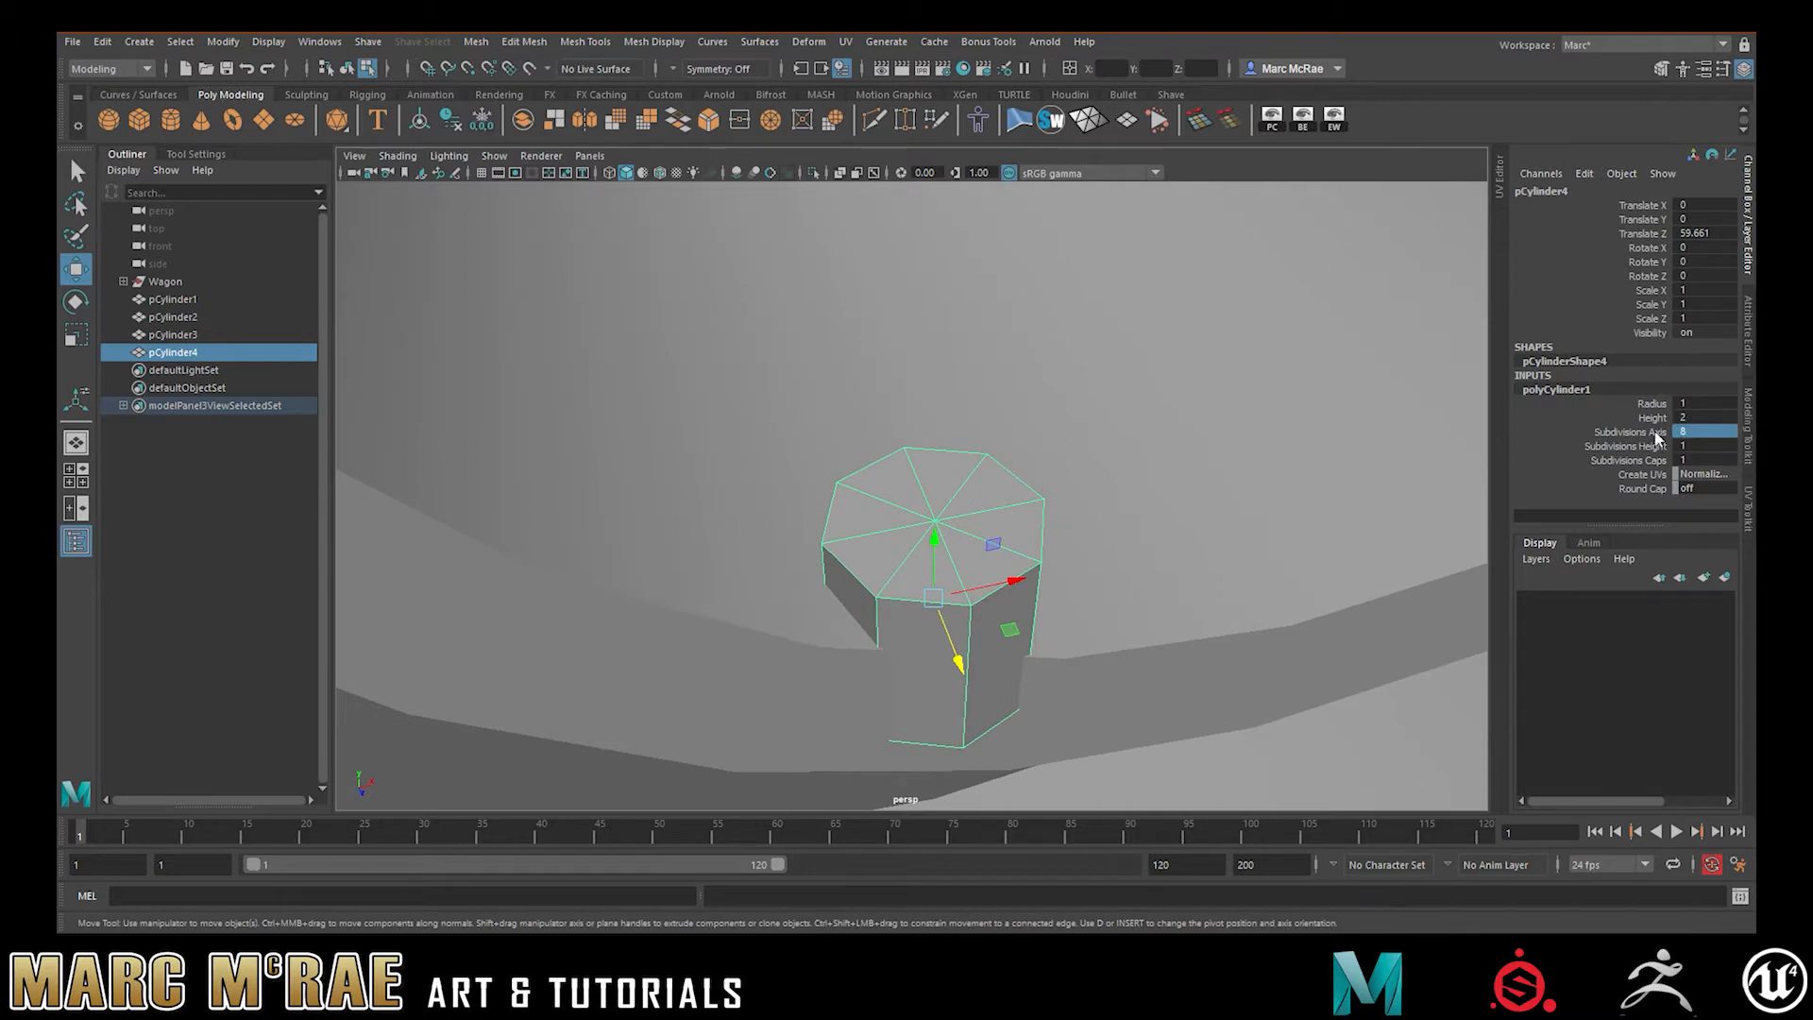
left_click_drag(1003, 539, 920, 519, "alt")
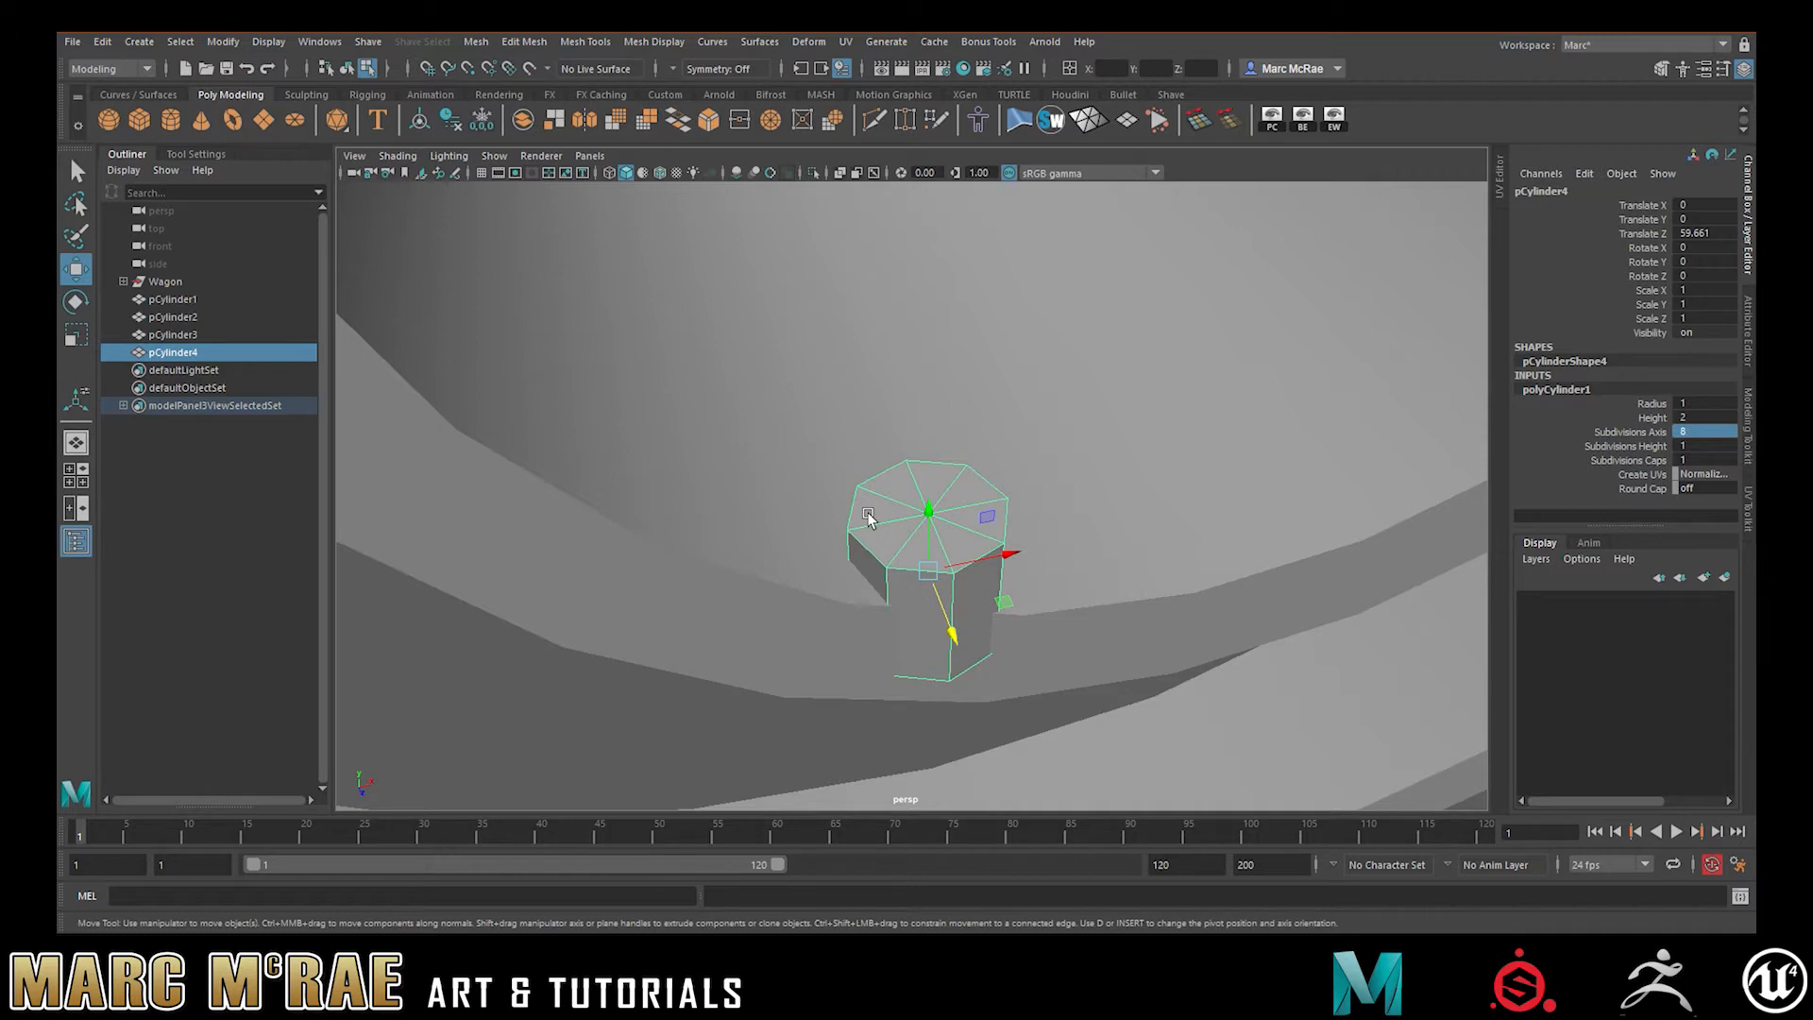
right_click_drag(827, 506, 725, 476, "alt")
left_click_drag(724, 476, 792, 470, "alt")
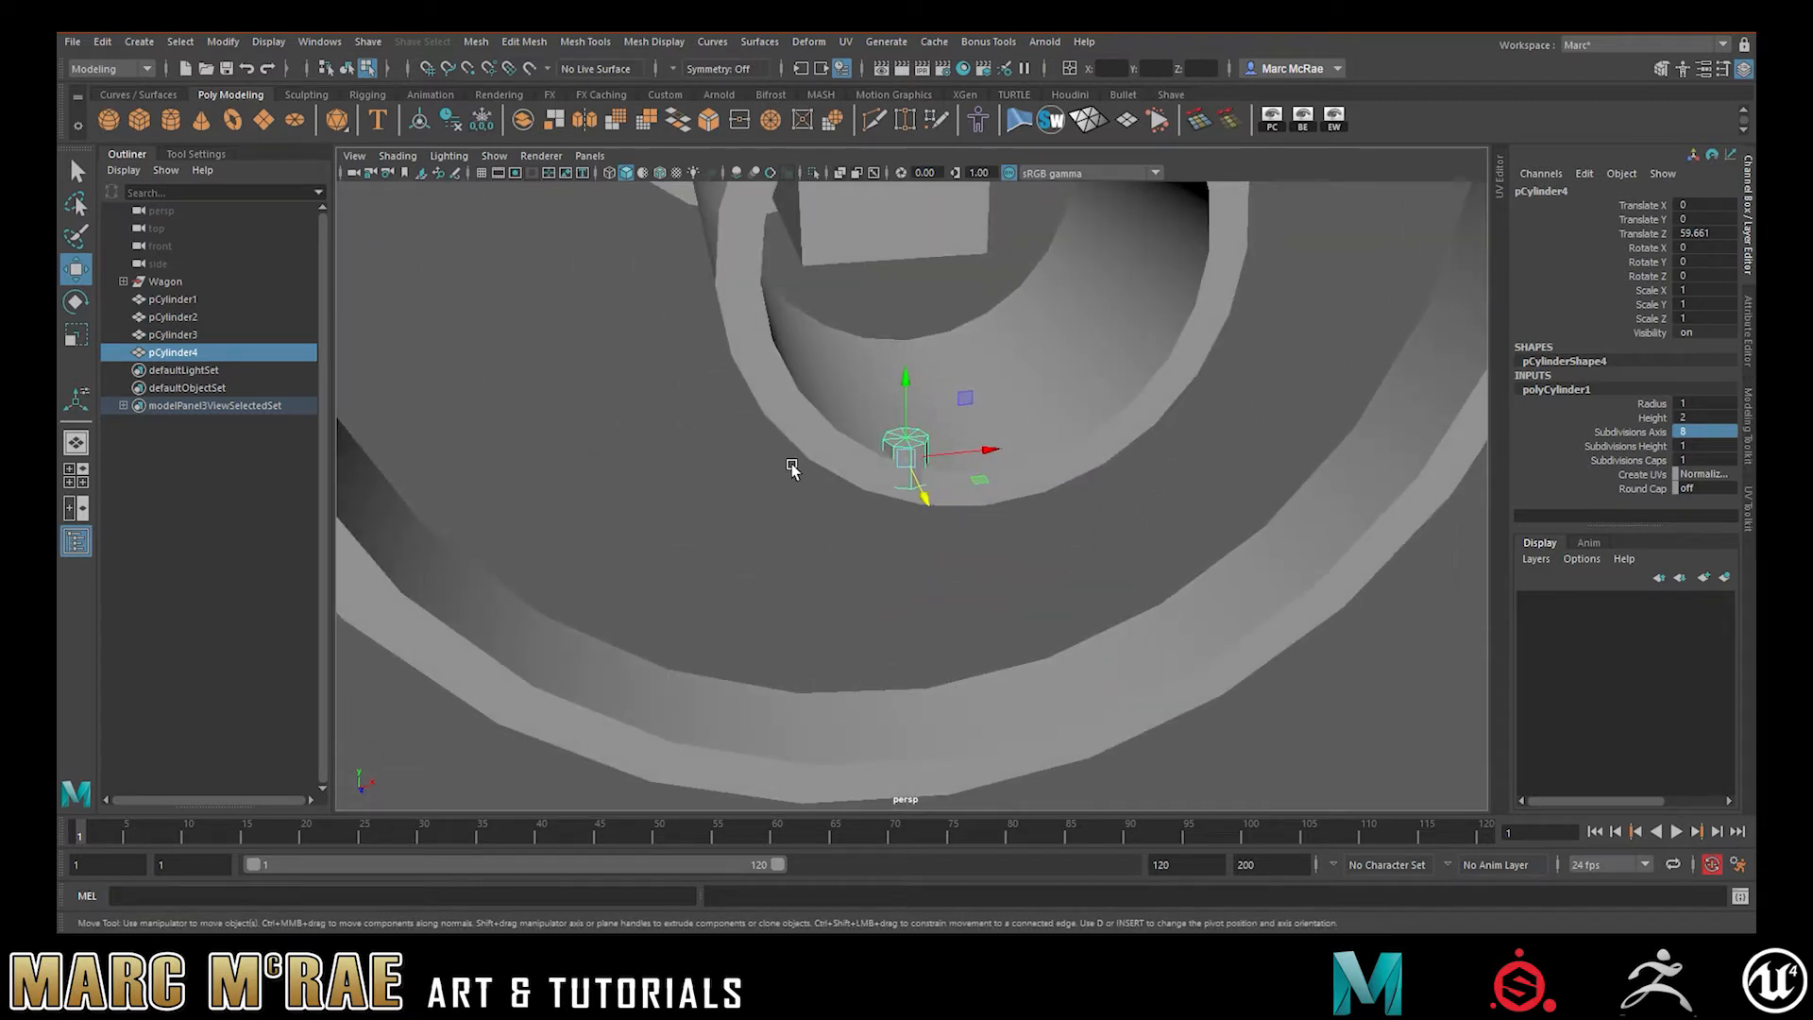
double_click(1704, 432)
key("Return")
key("Return")
Scale the cylinder uniformly to about 2.939 and centre it inside the hub at X 3.444, Y 8.618, Z 52.773
right_click_drag(945, 411, 717, 439, "alt")
middle_click_drag(954, 444, 862, 507, "alt")
key("r")
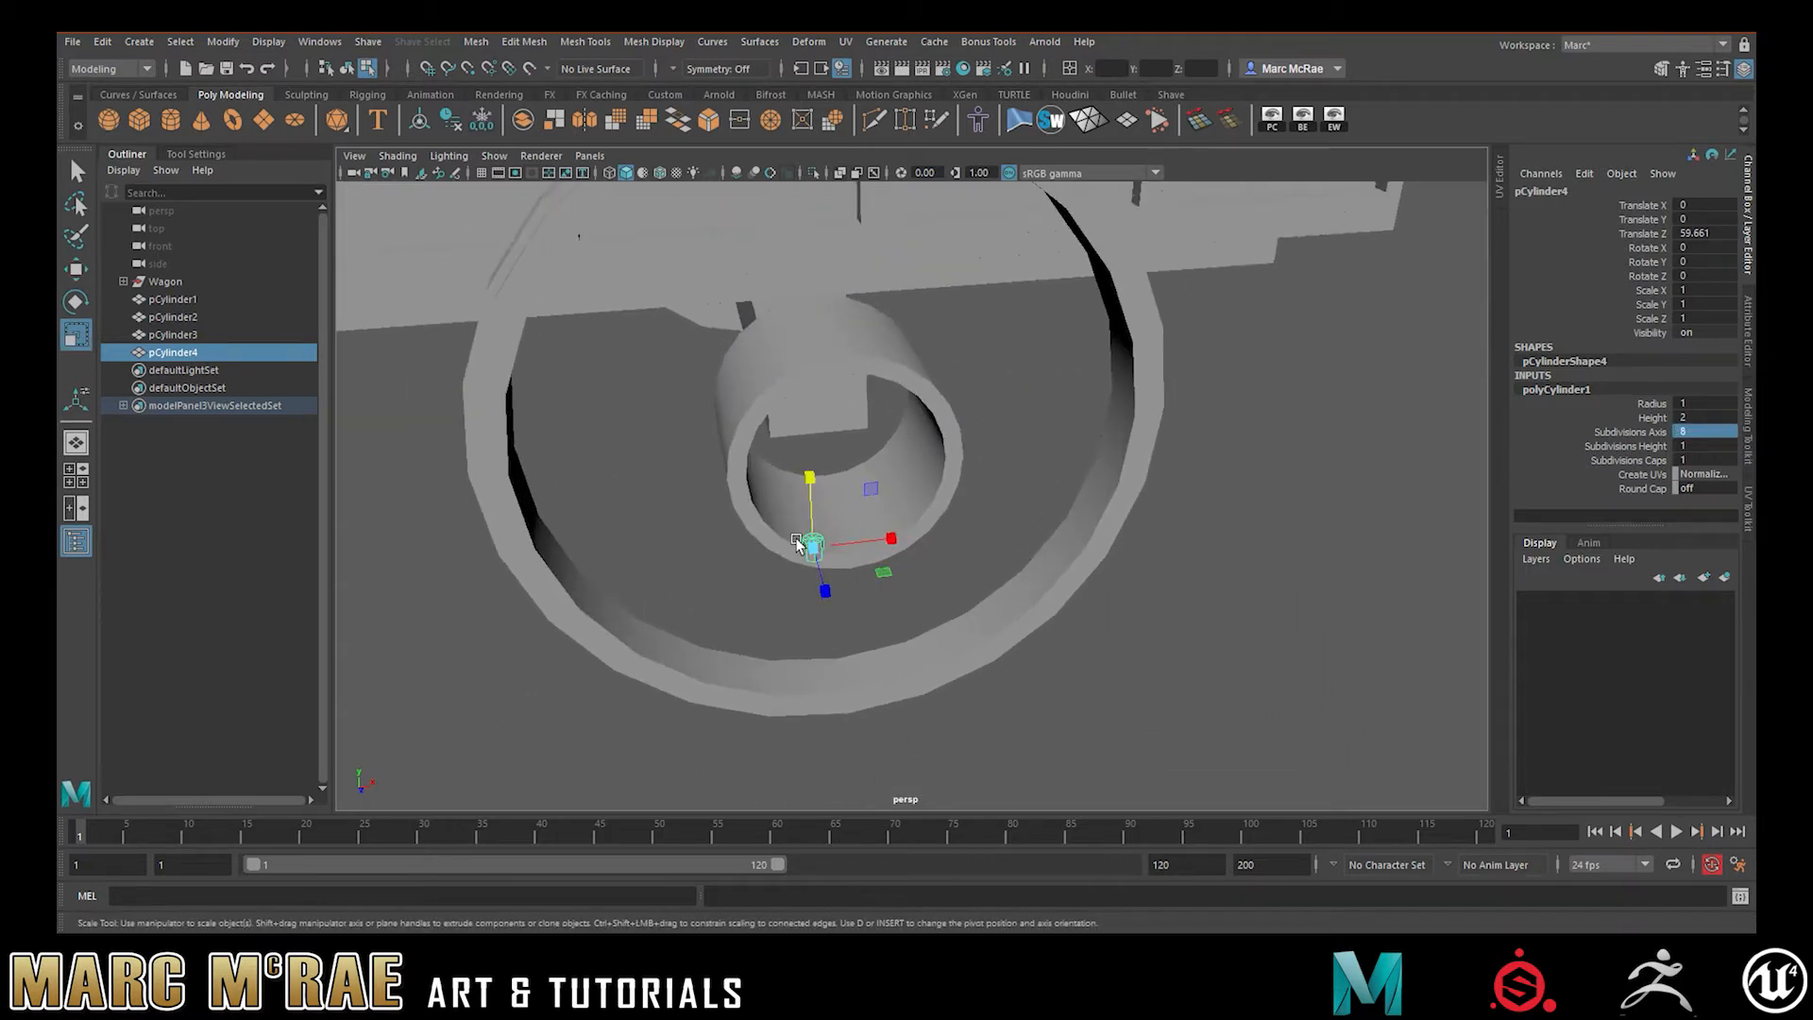
left_click_drag(813, 548, 913, 514)
key("w")
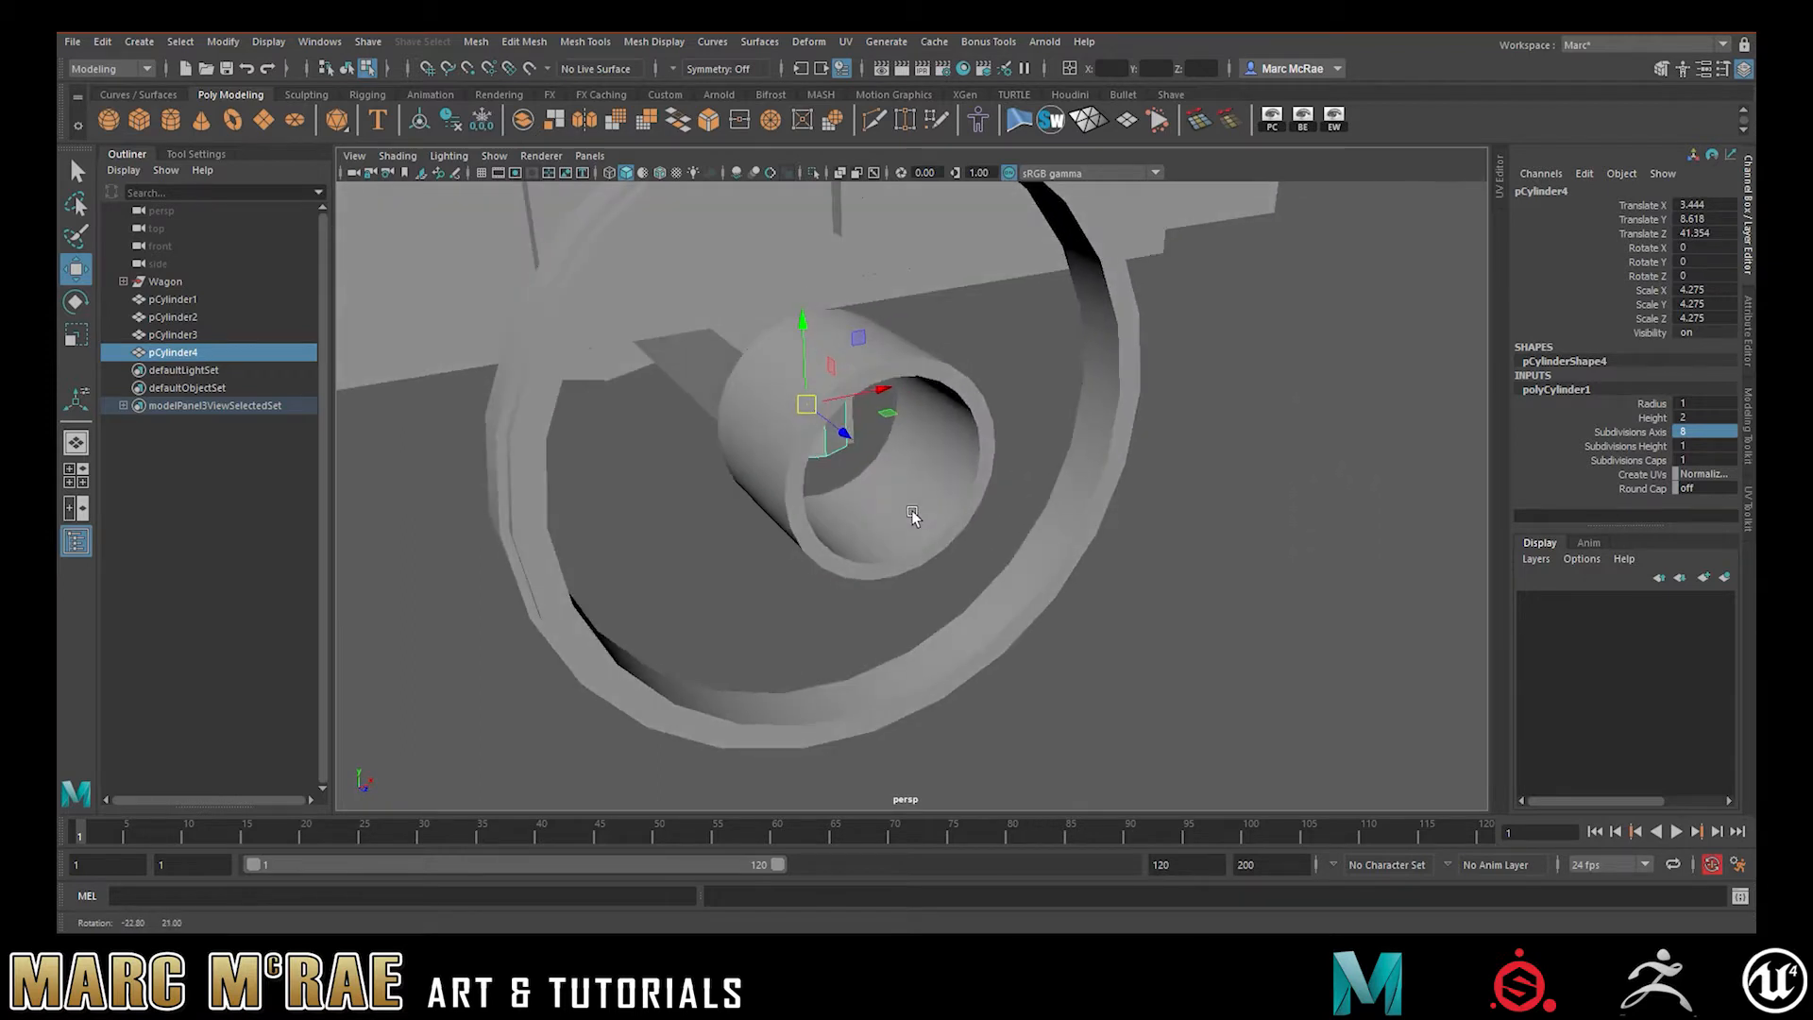
mouse_move(844, 432)
left_mouse_down()
mouse_move(904, 476)
mouse_move(944, 462)
mouse_move(821, 420)
left_mouse_up()
key("r")
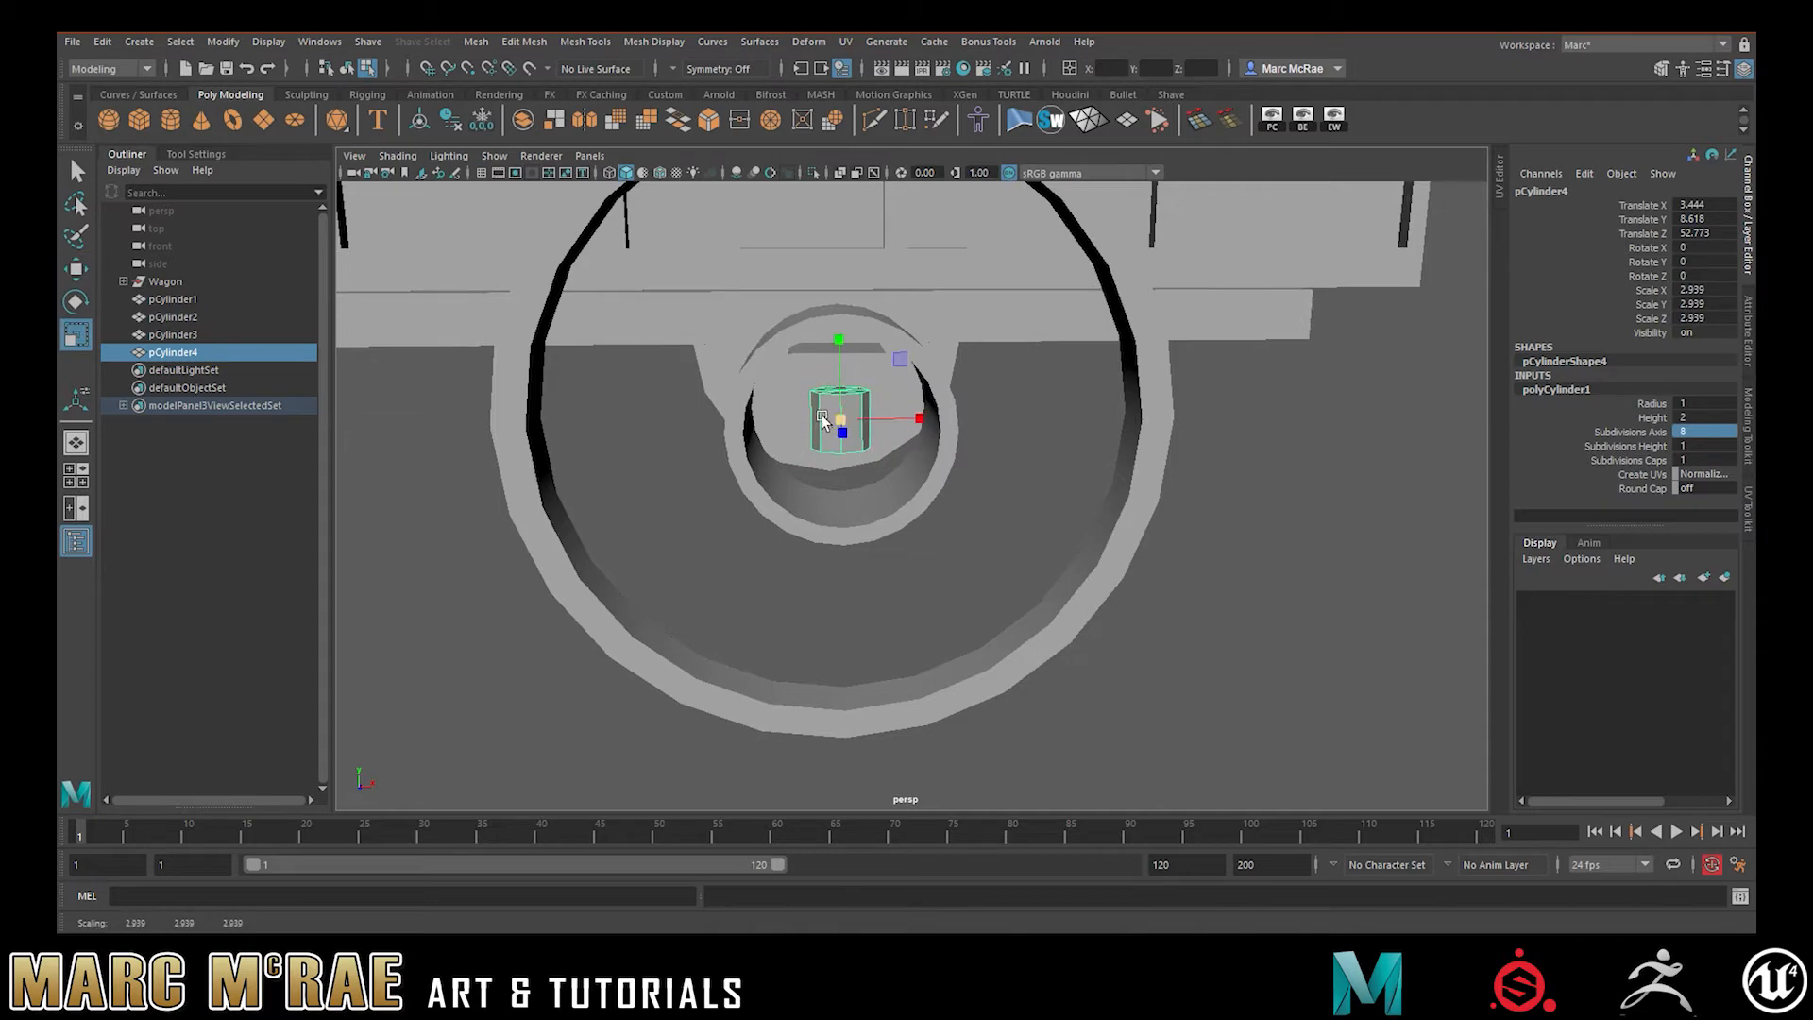
Show wireframe on shaded and form the cylinder into a vertical spoke across the rim, scaled about 1.985 in X and Z and 30.923 in Y
left_click(659, 173)
mouse_move(698, 396)
left_mouse_down("alt")
mouse_move(774, 446)
mouse_move(760, 430)
mouse_move(779, 408)
mouse_move(782, 216)
left_mouse_up("alt")
scroll(803, 346, "down", 1)
left_click_drag(801, 404, 802, 366)
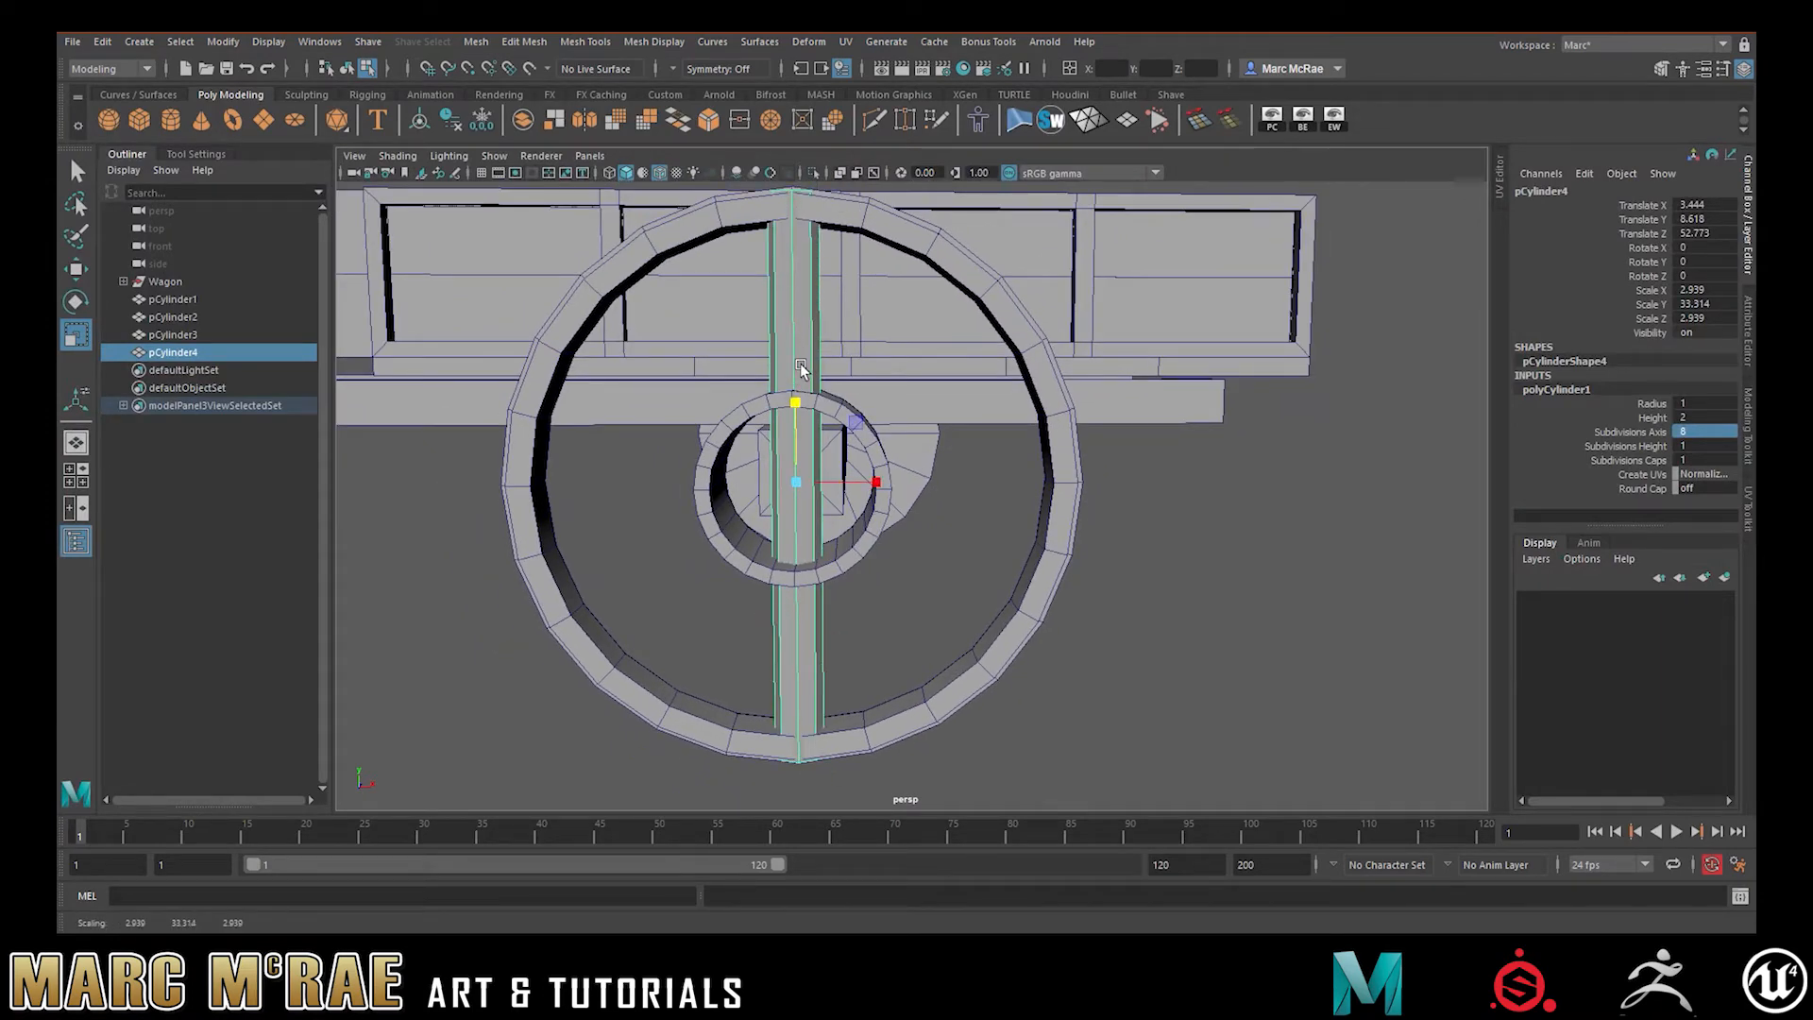
mouse_move(803, 482)
left_mouse_down()
mouse_move(706, 491)
mouse_move(784, 491)
left_mouse_up()
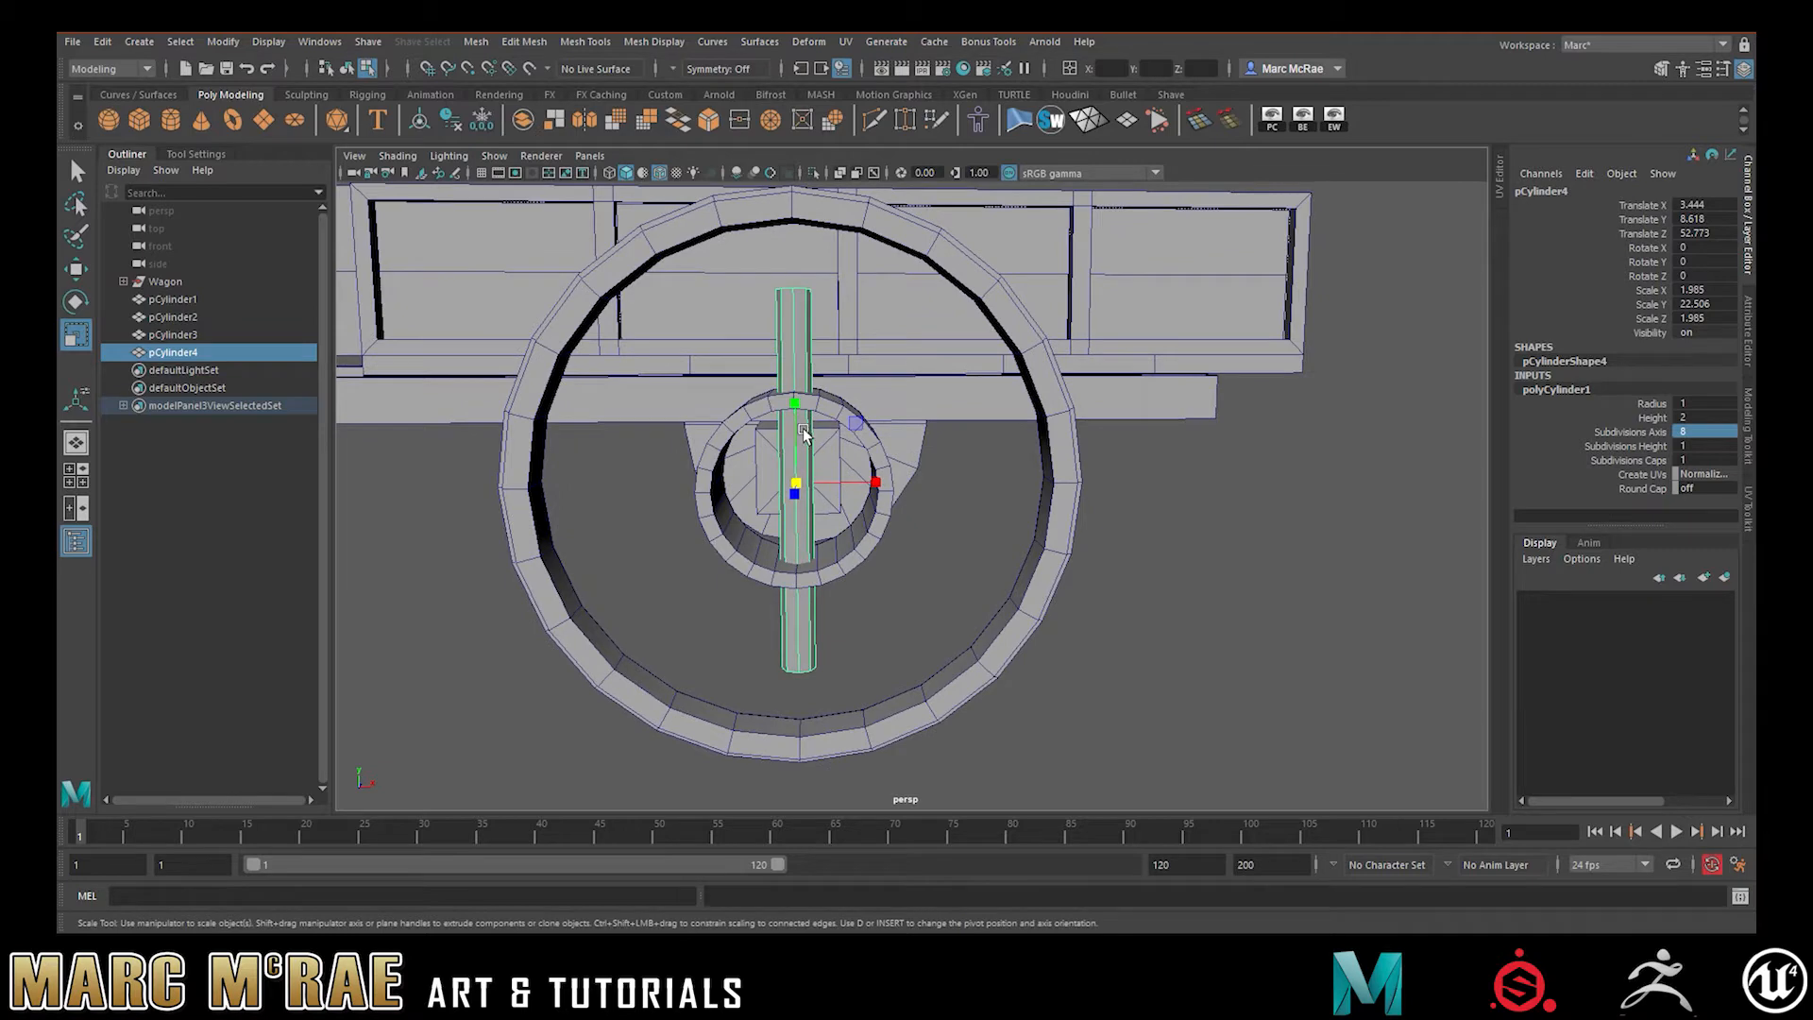
mouse_move(798, 405)
left_mouse_down()
mouse_move(799, 377)
mouse_move(829, 416)
left_mouse_up()
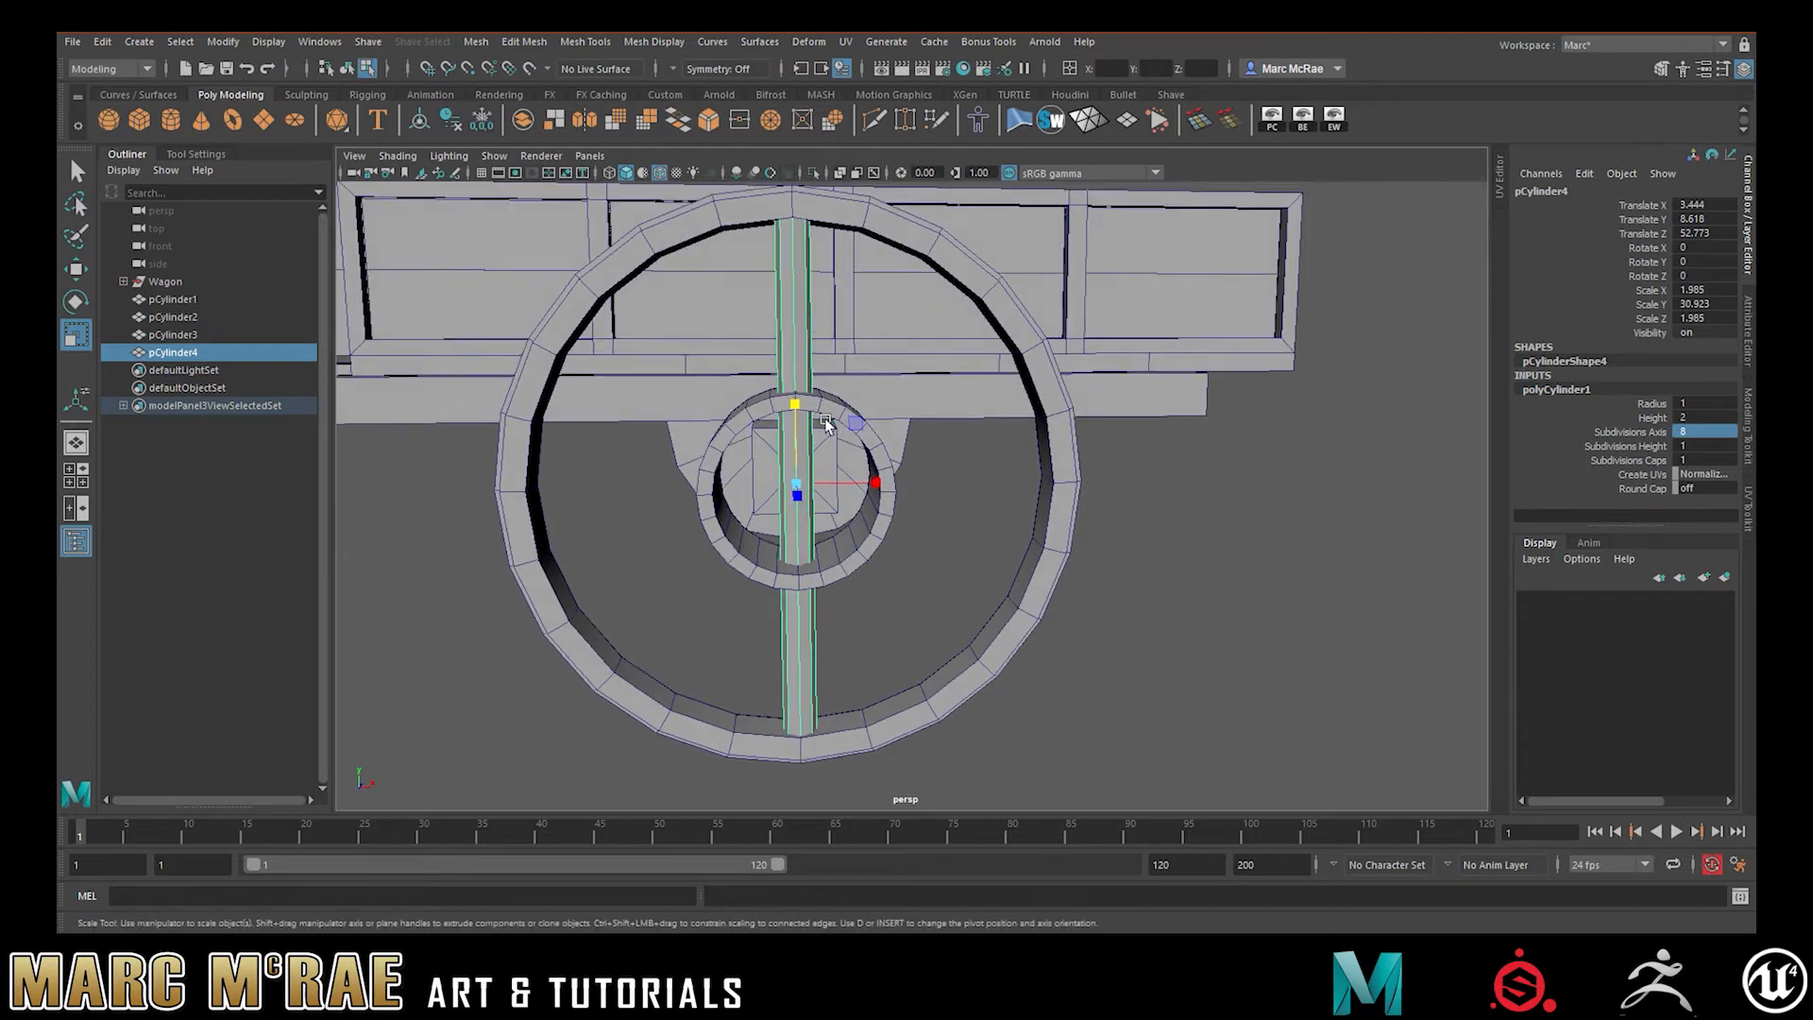
Duplicate the spoke and rotate the copy -30 degrees in Z around the hub
key("w")
key("ctrl+d")
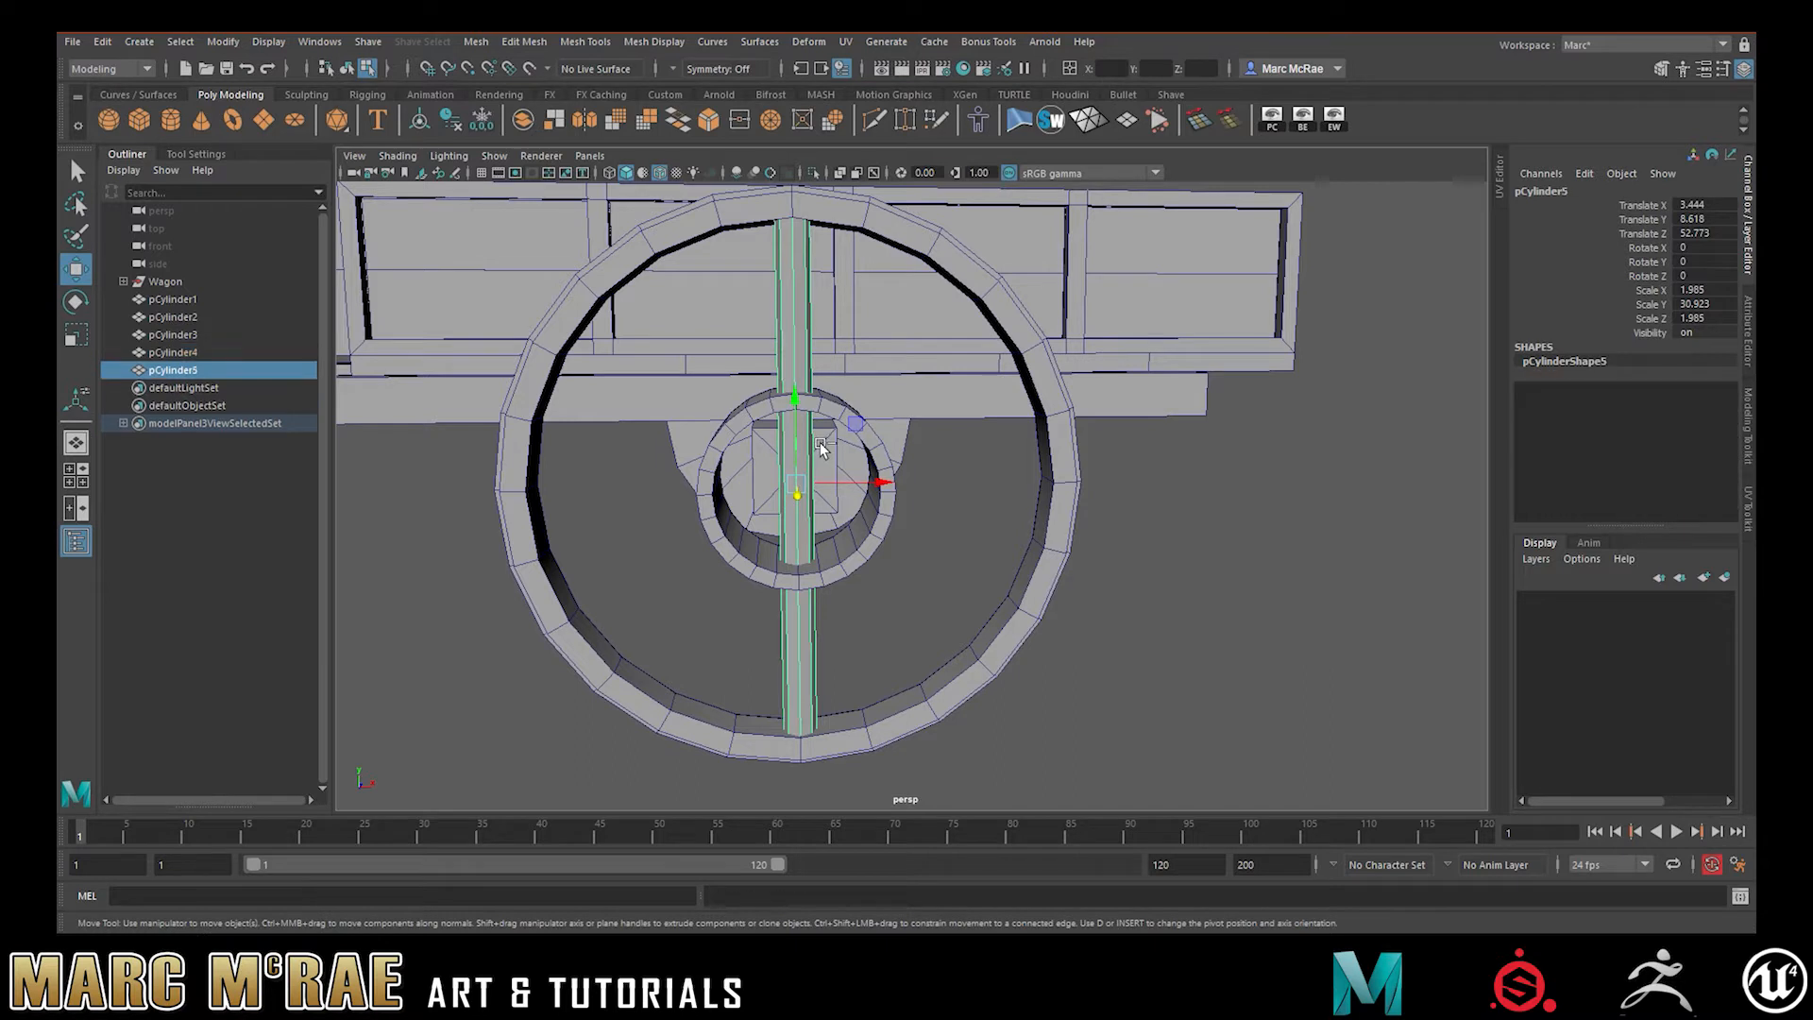
key("e")
left_click_drag(831, 407, 873, 450)
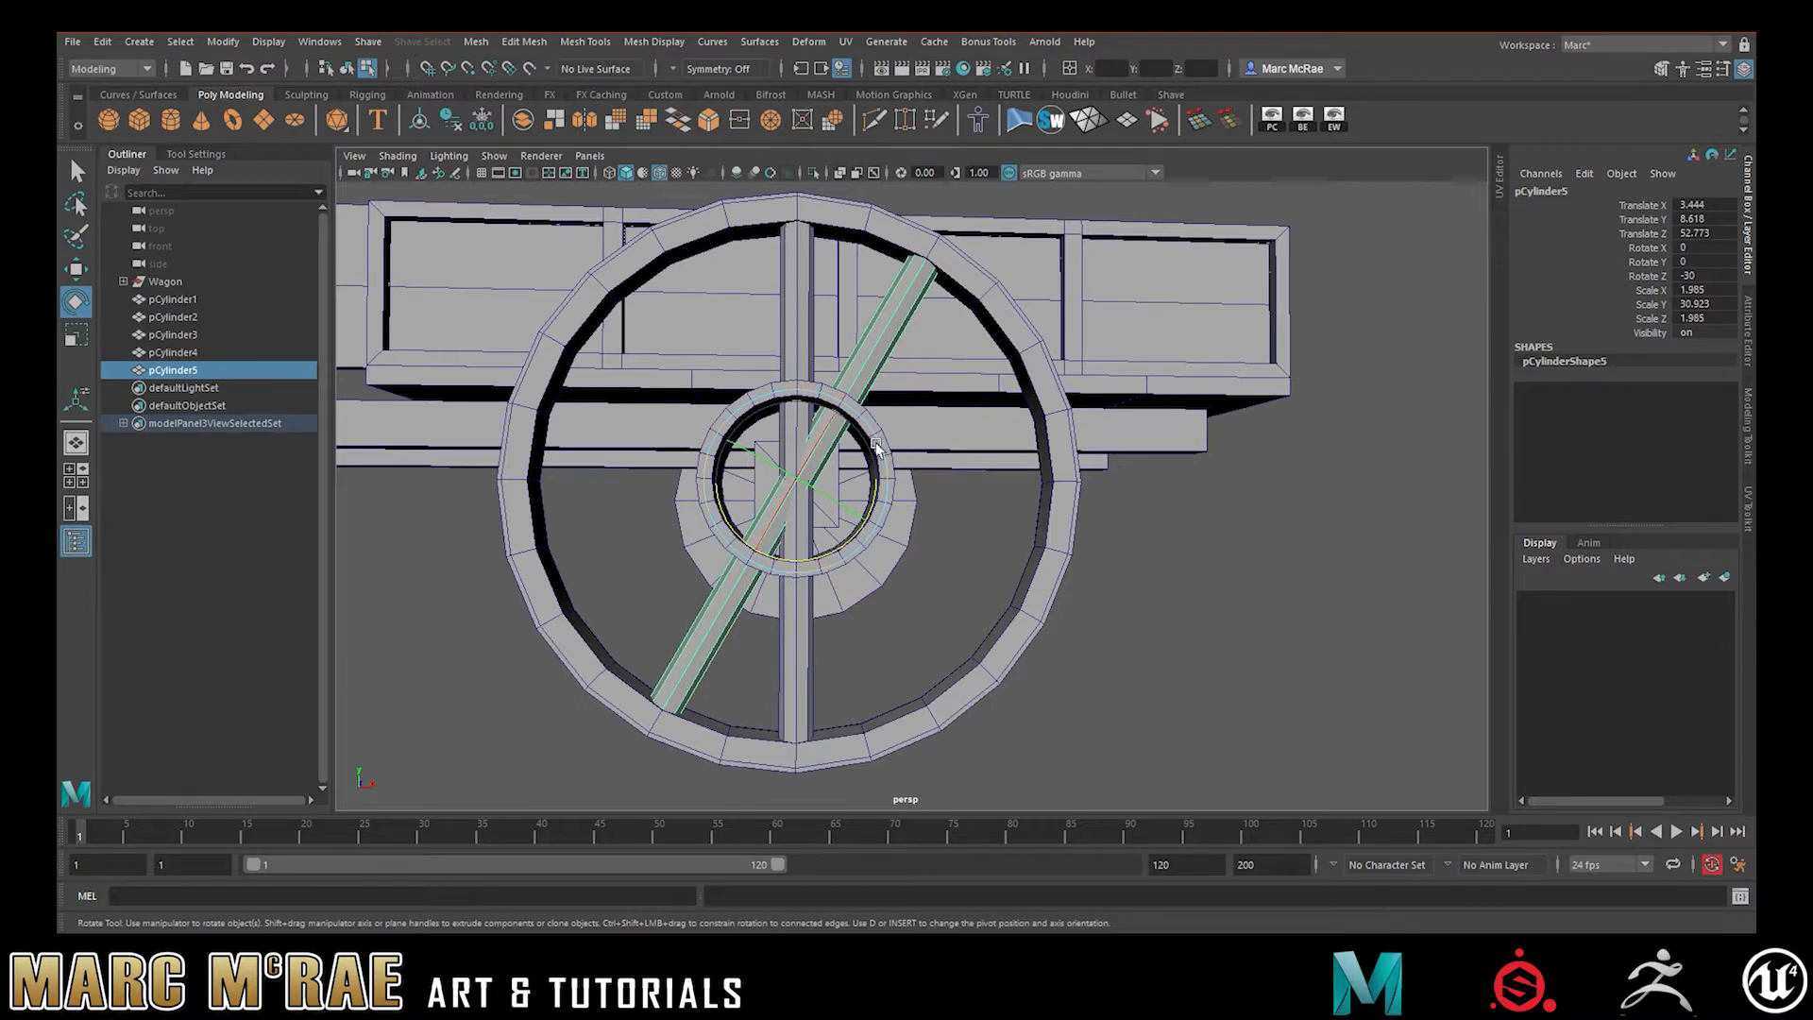
Try the copied spoke at about -44.909 degrees in Z, and delete the copy
left_click_drag(852, 419, 904, 456)
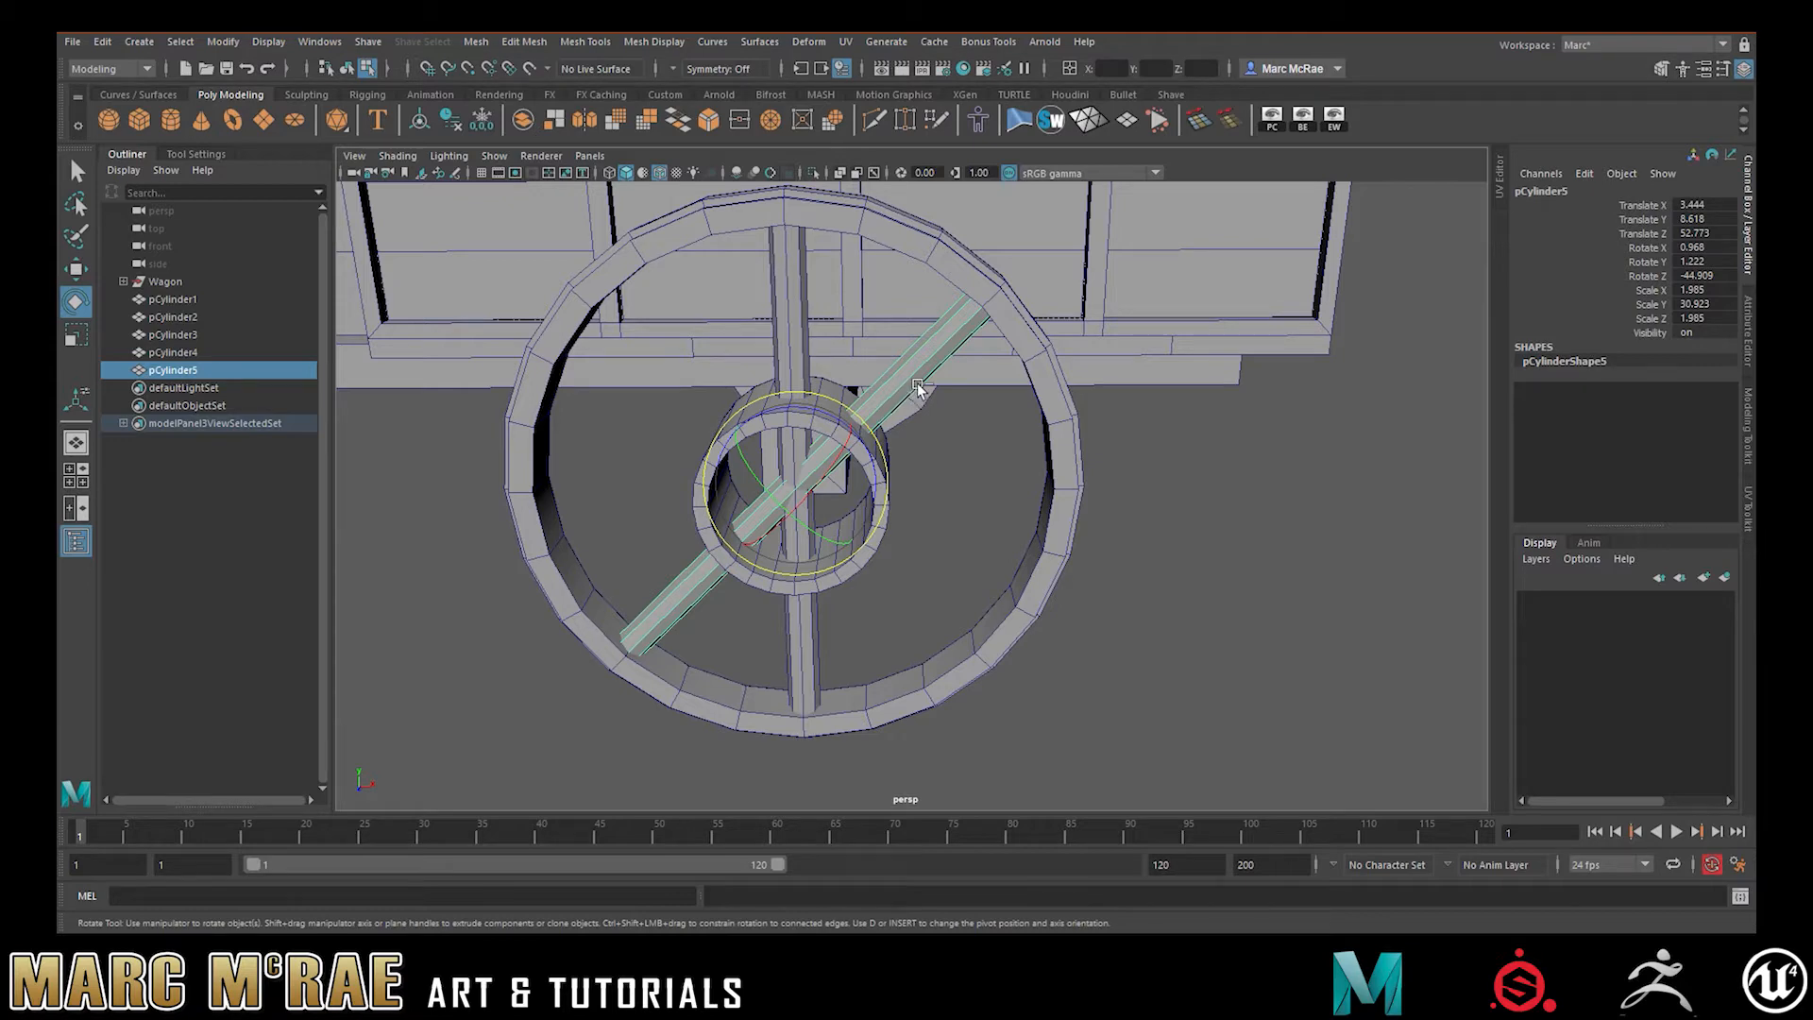
key("ctrl+z")
mouse_move(920, 476)
left_mouse_down("alt")
mouse_move(948, 444)
mouse_move(928, 427)
mouse_move(963, 490)
mouse_move(923, 506)
mouse_move(913, 488)
left_mouse_up("alt")
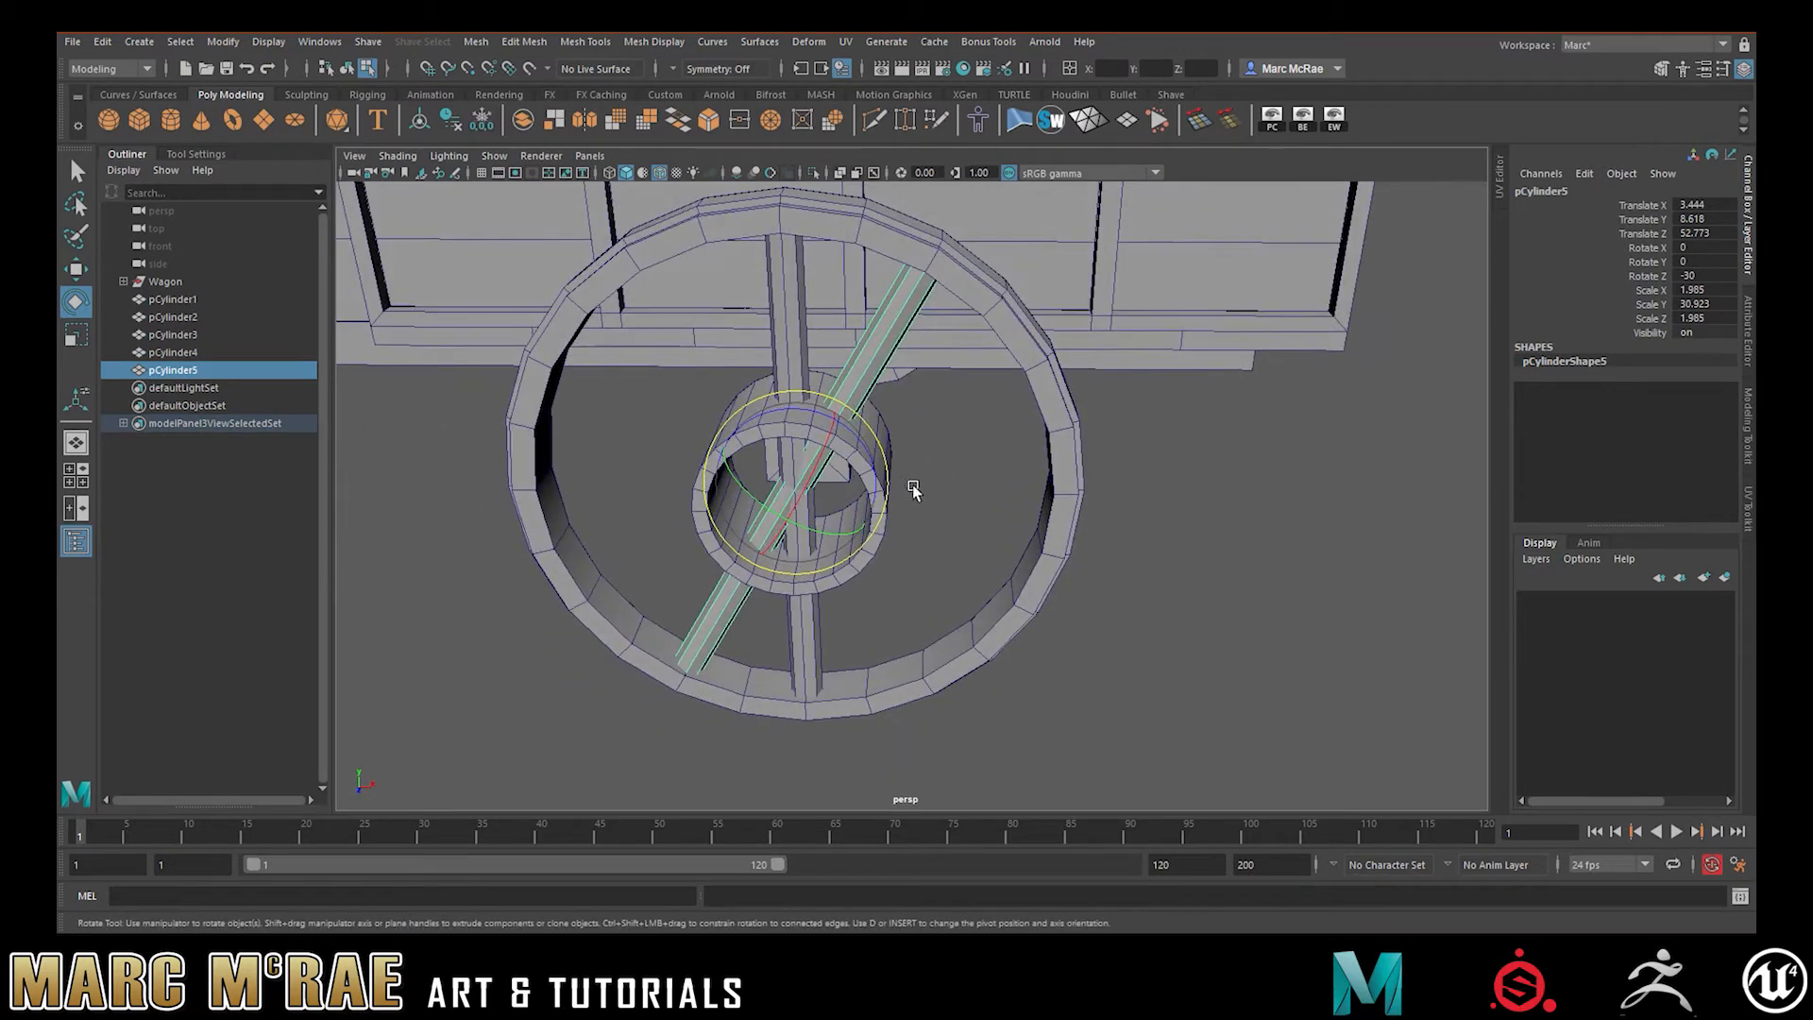
scroll(918, 472, "up", 3)
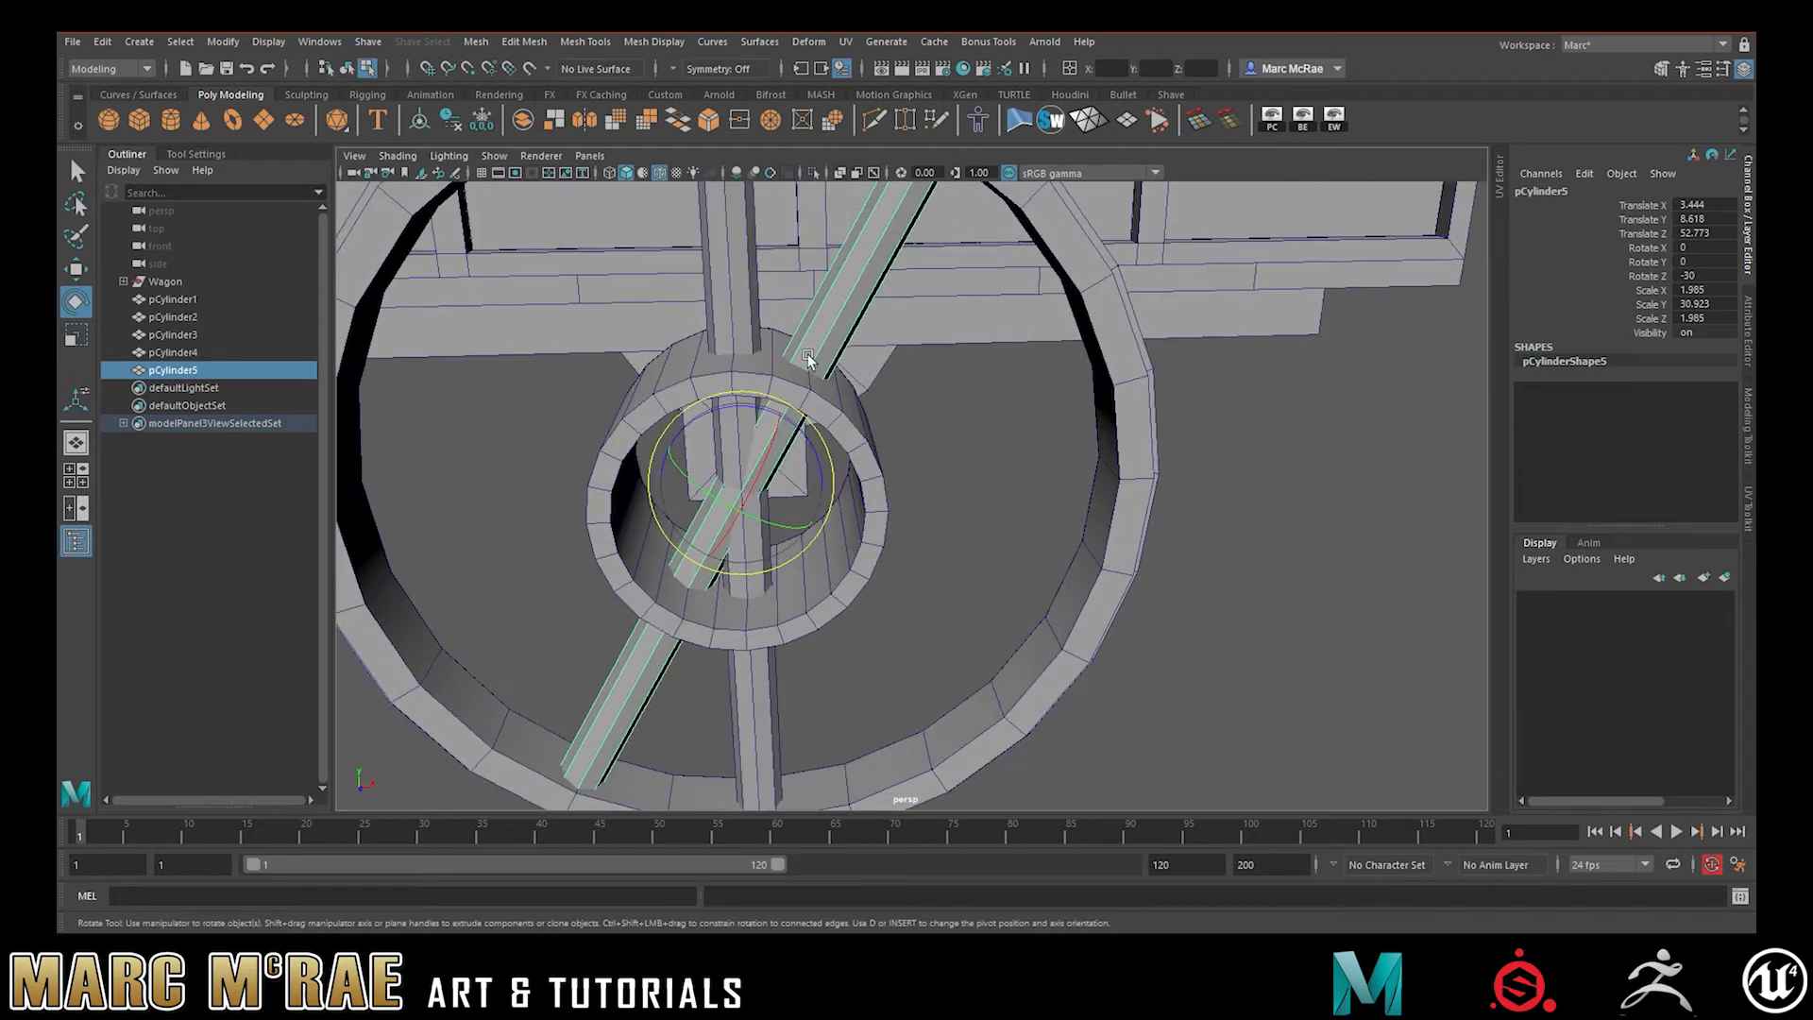
key("Delete")
left_click(798, 397)
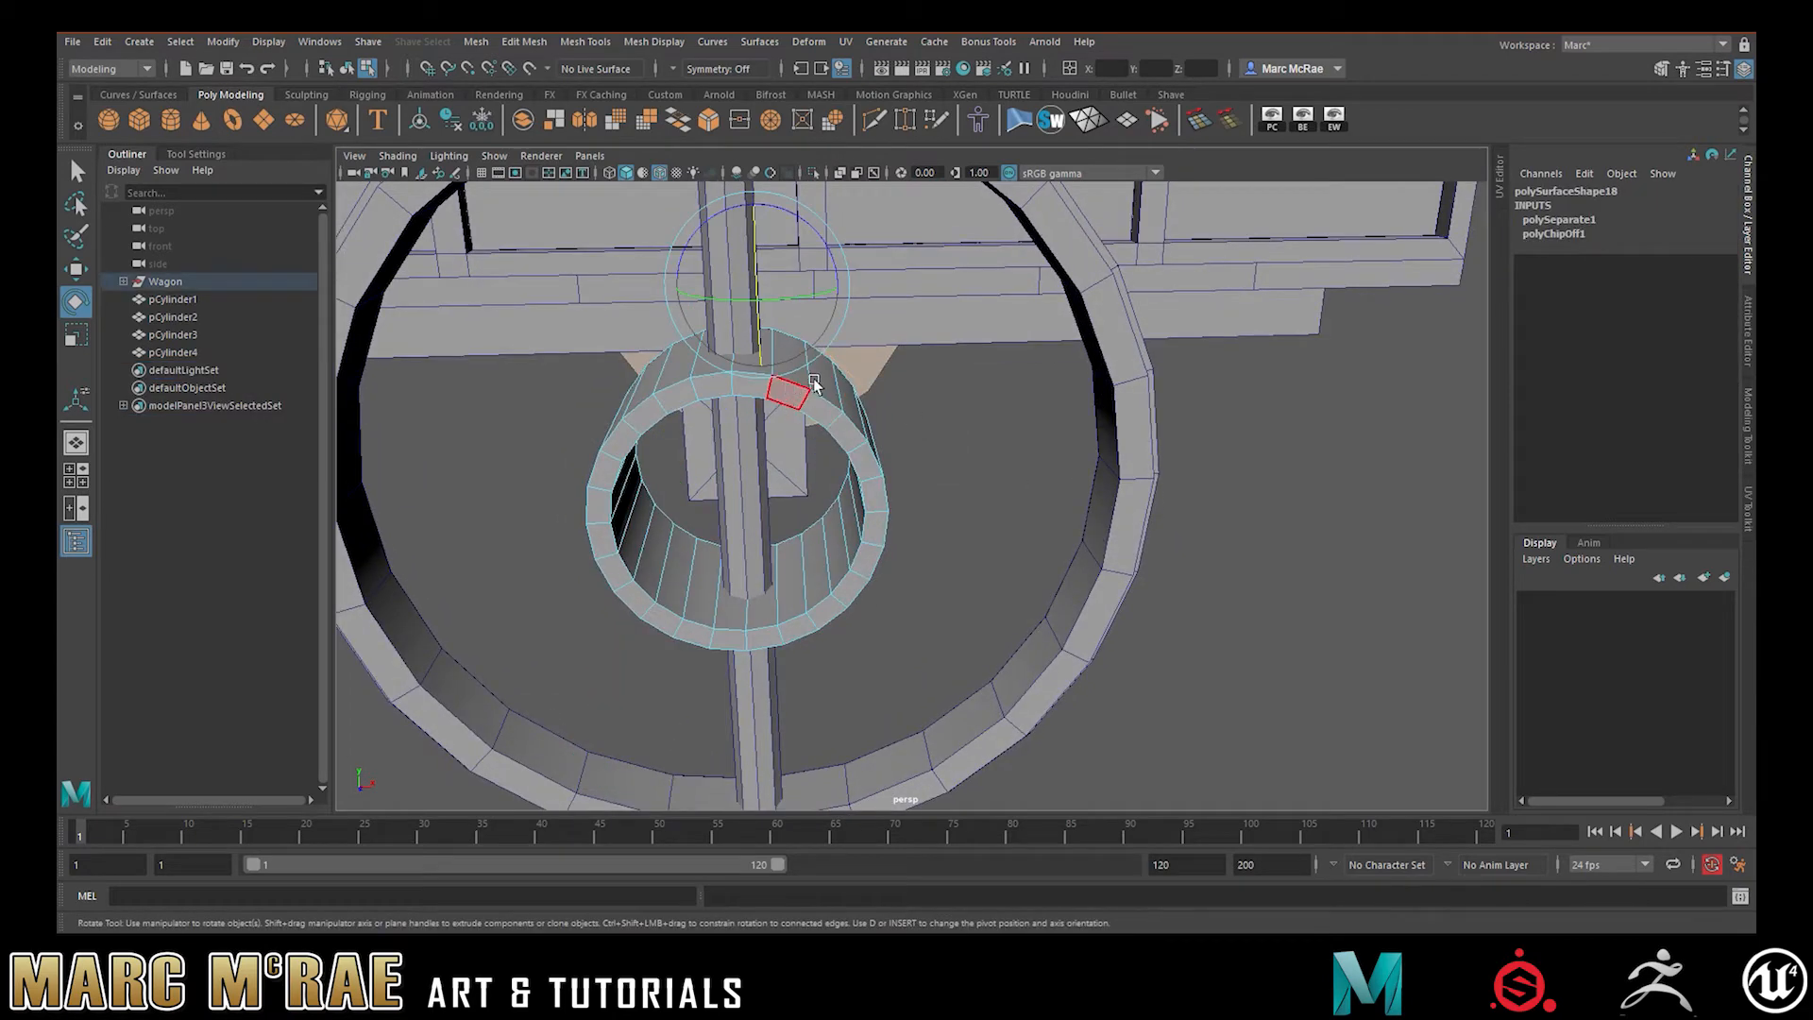
left_click_drag(813, 377, 846, 387, "alt")
right_click_drag(832, 381, 898, 354)
left_click(888, 374)
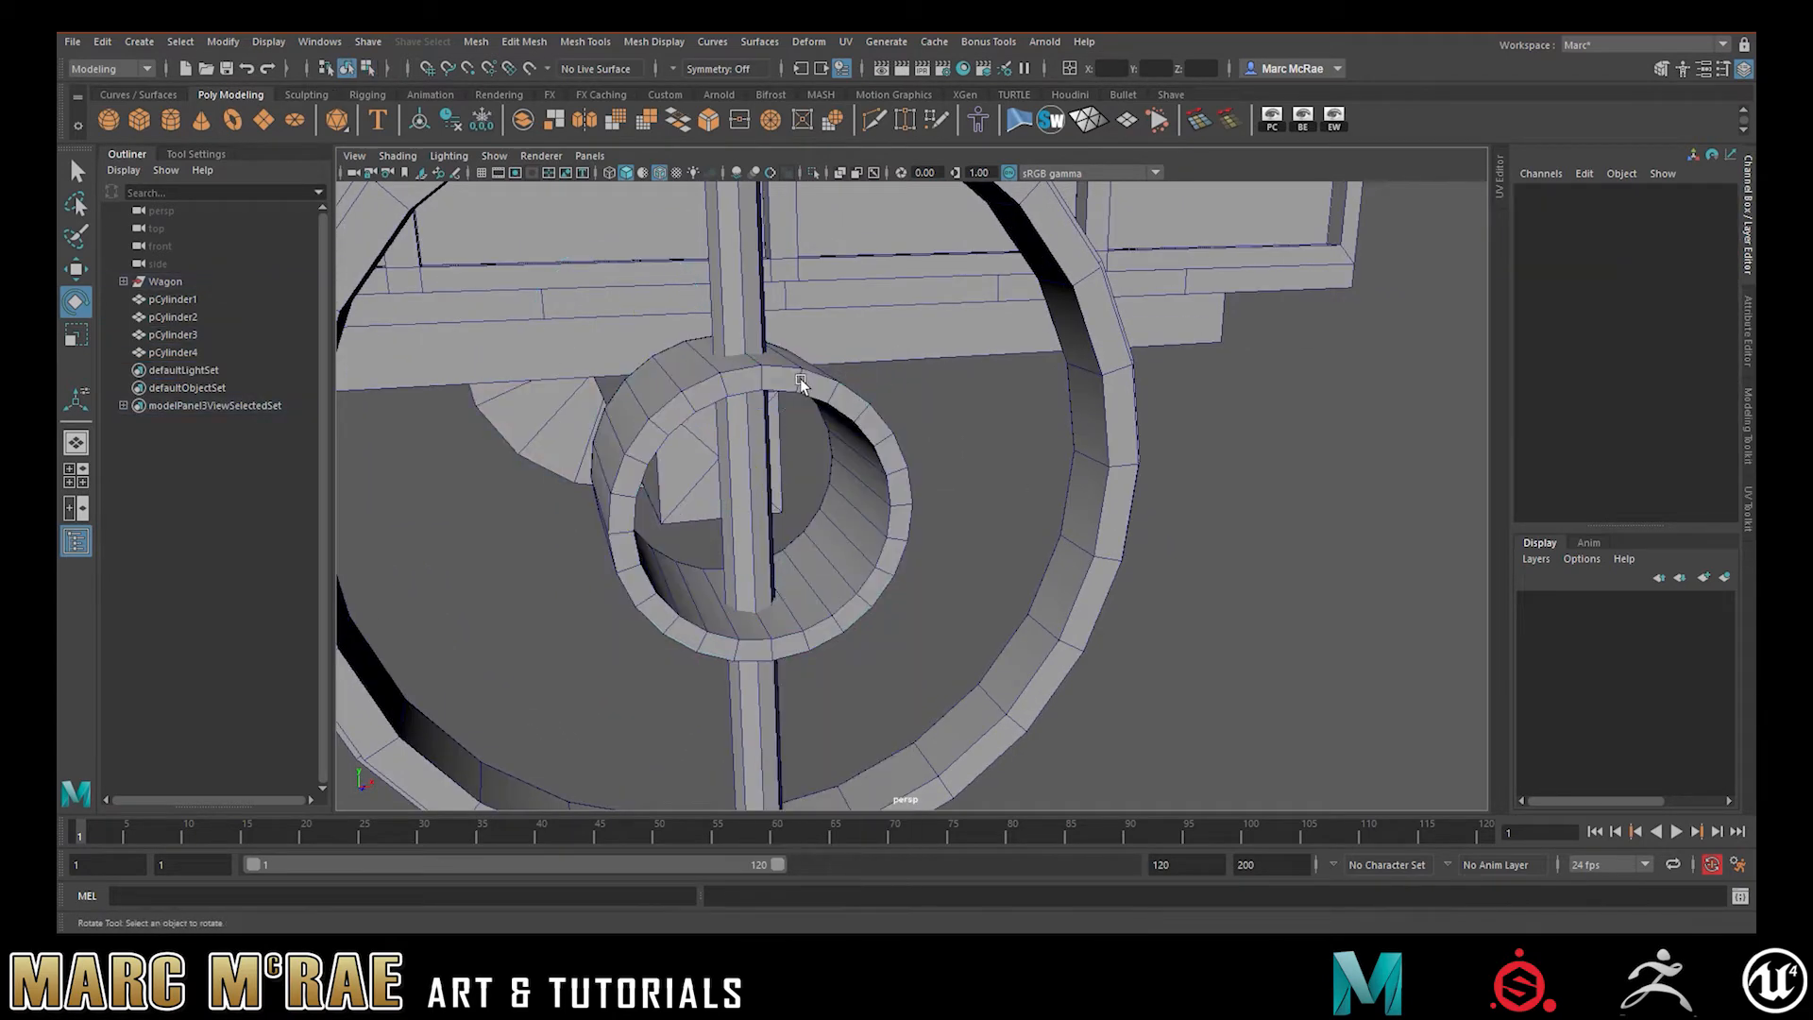
left_click(801, 378)
left_click(744, 291)
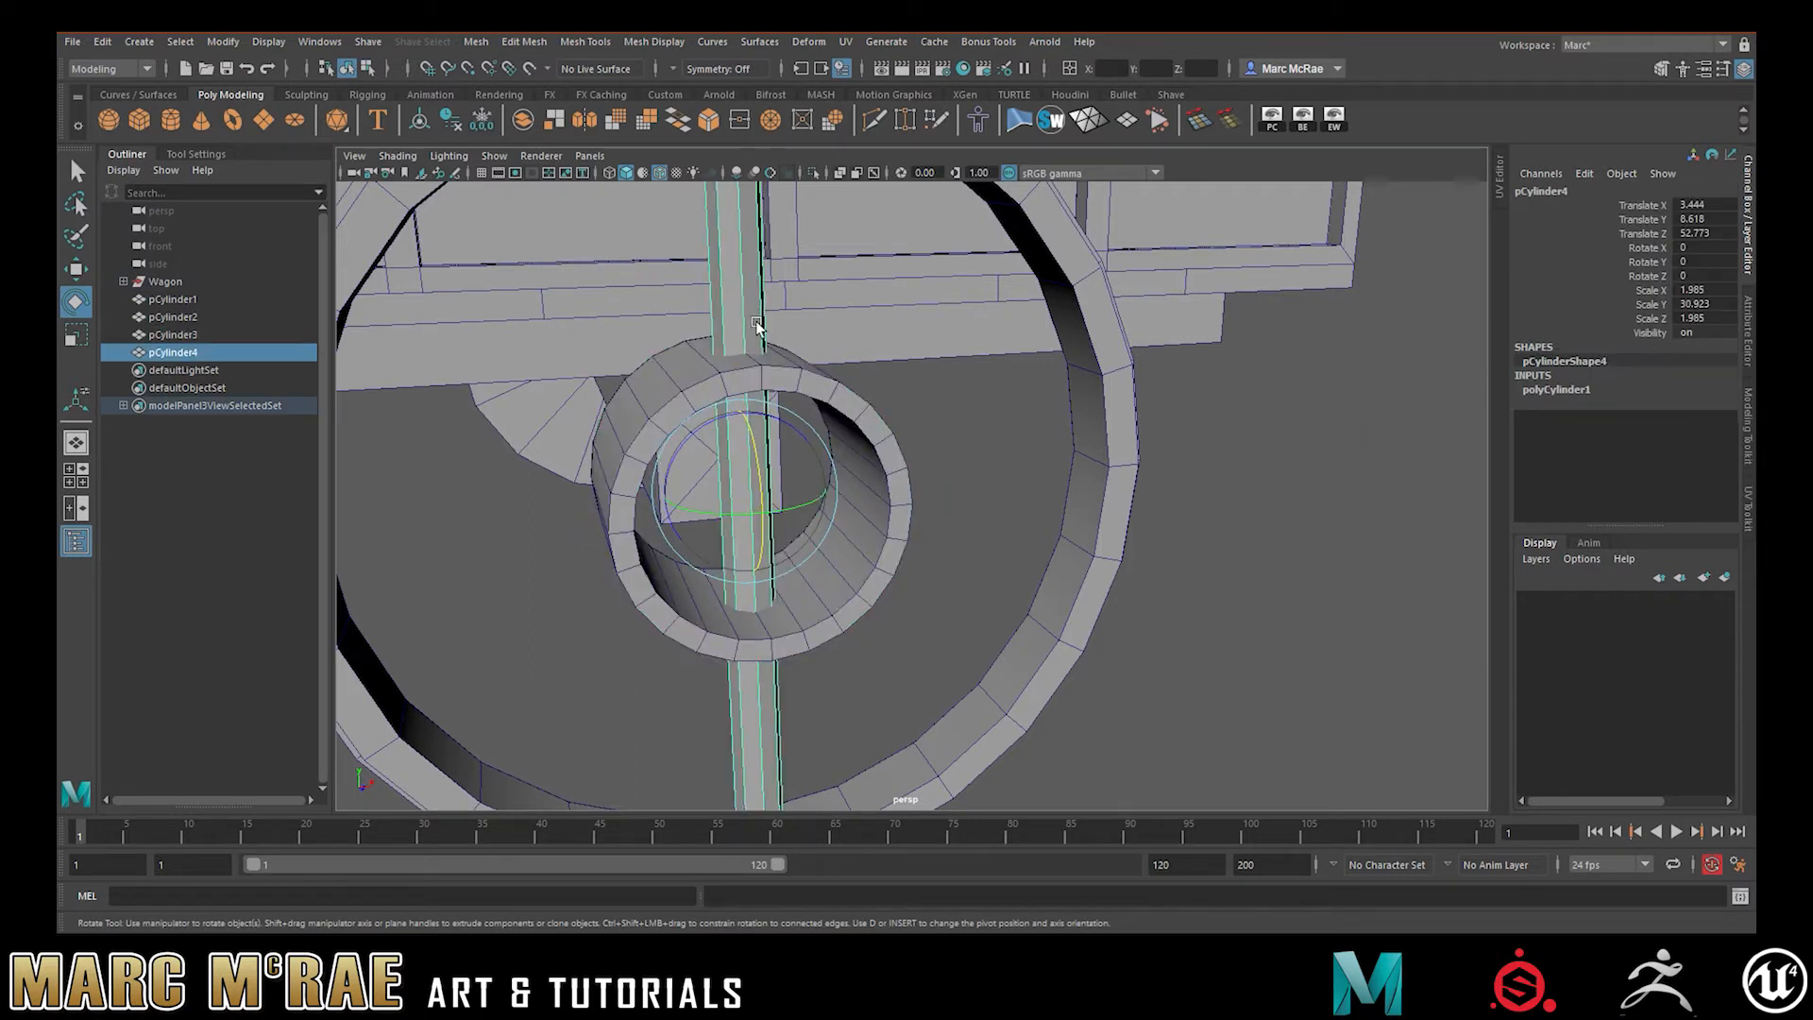
Select the hub's outer and front faces around the spoke's upper crossing and delete all the hub's other faces
left_click(835, 378)
right_click_drag(837, 381, 847, 429)
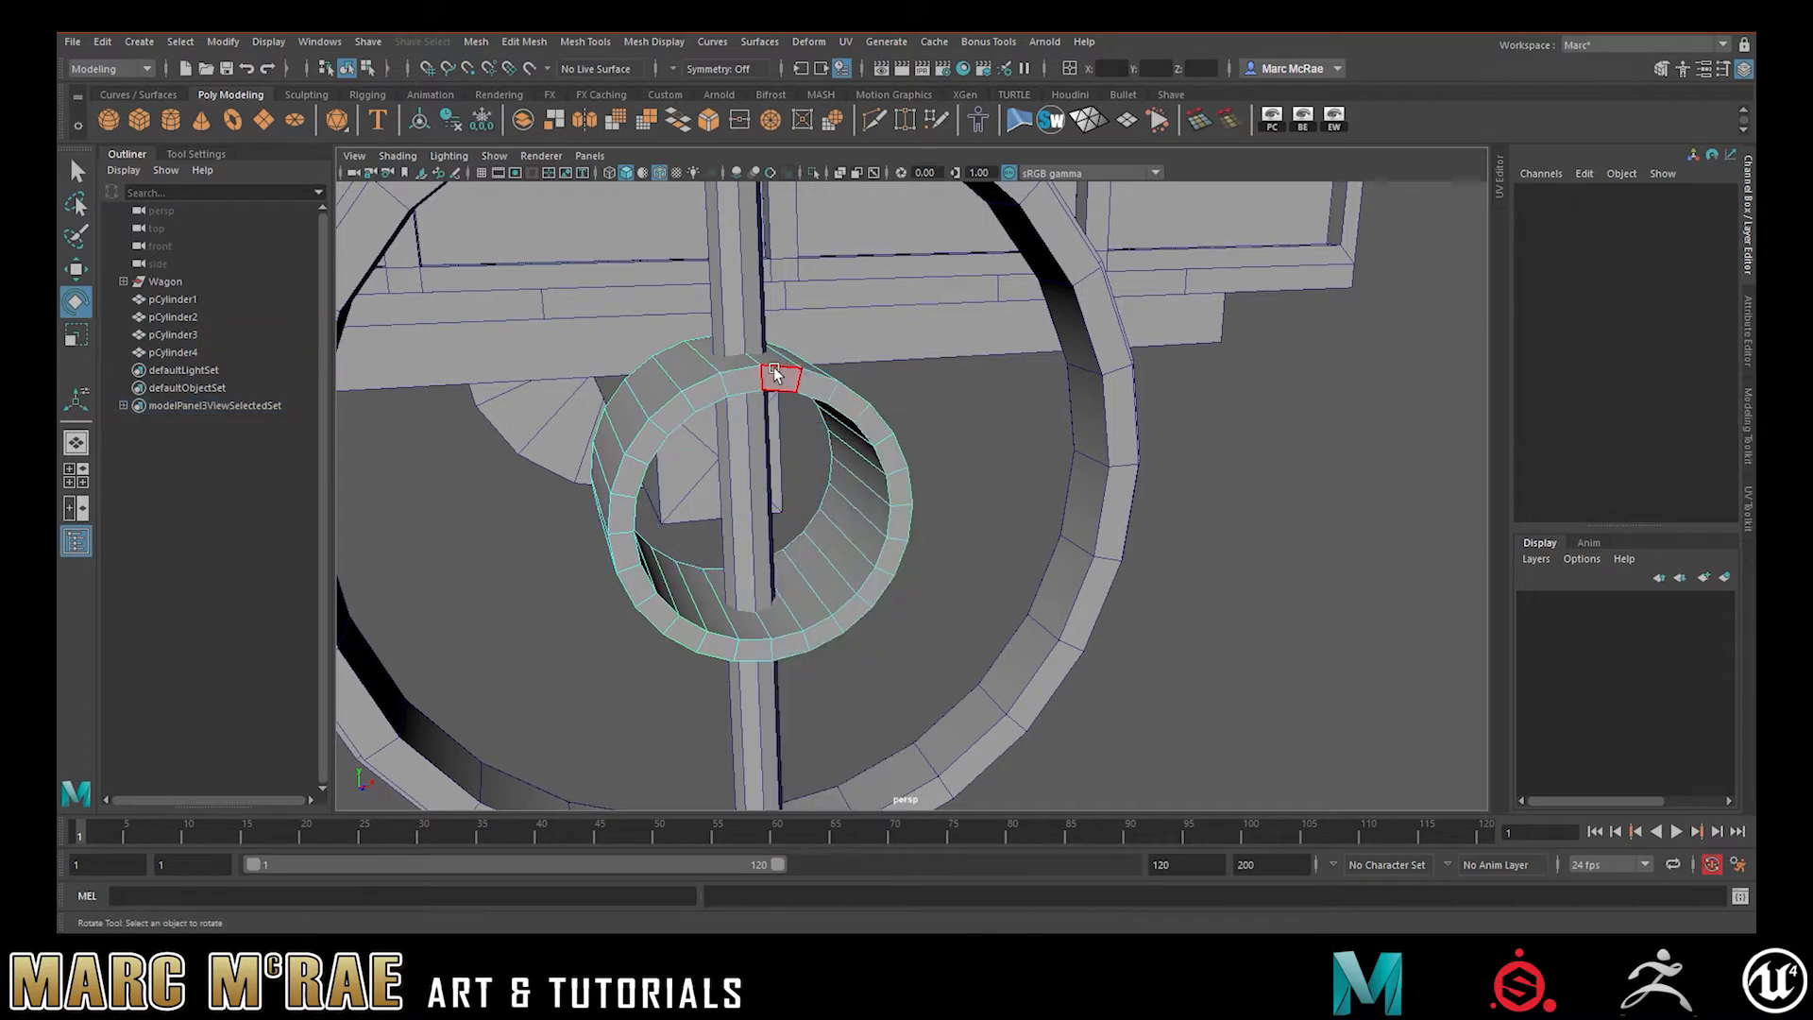
left_click(773, 370)
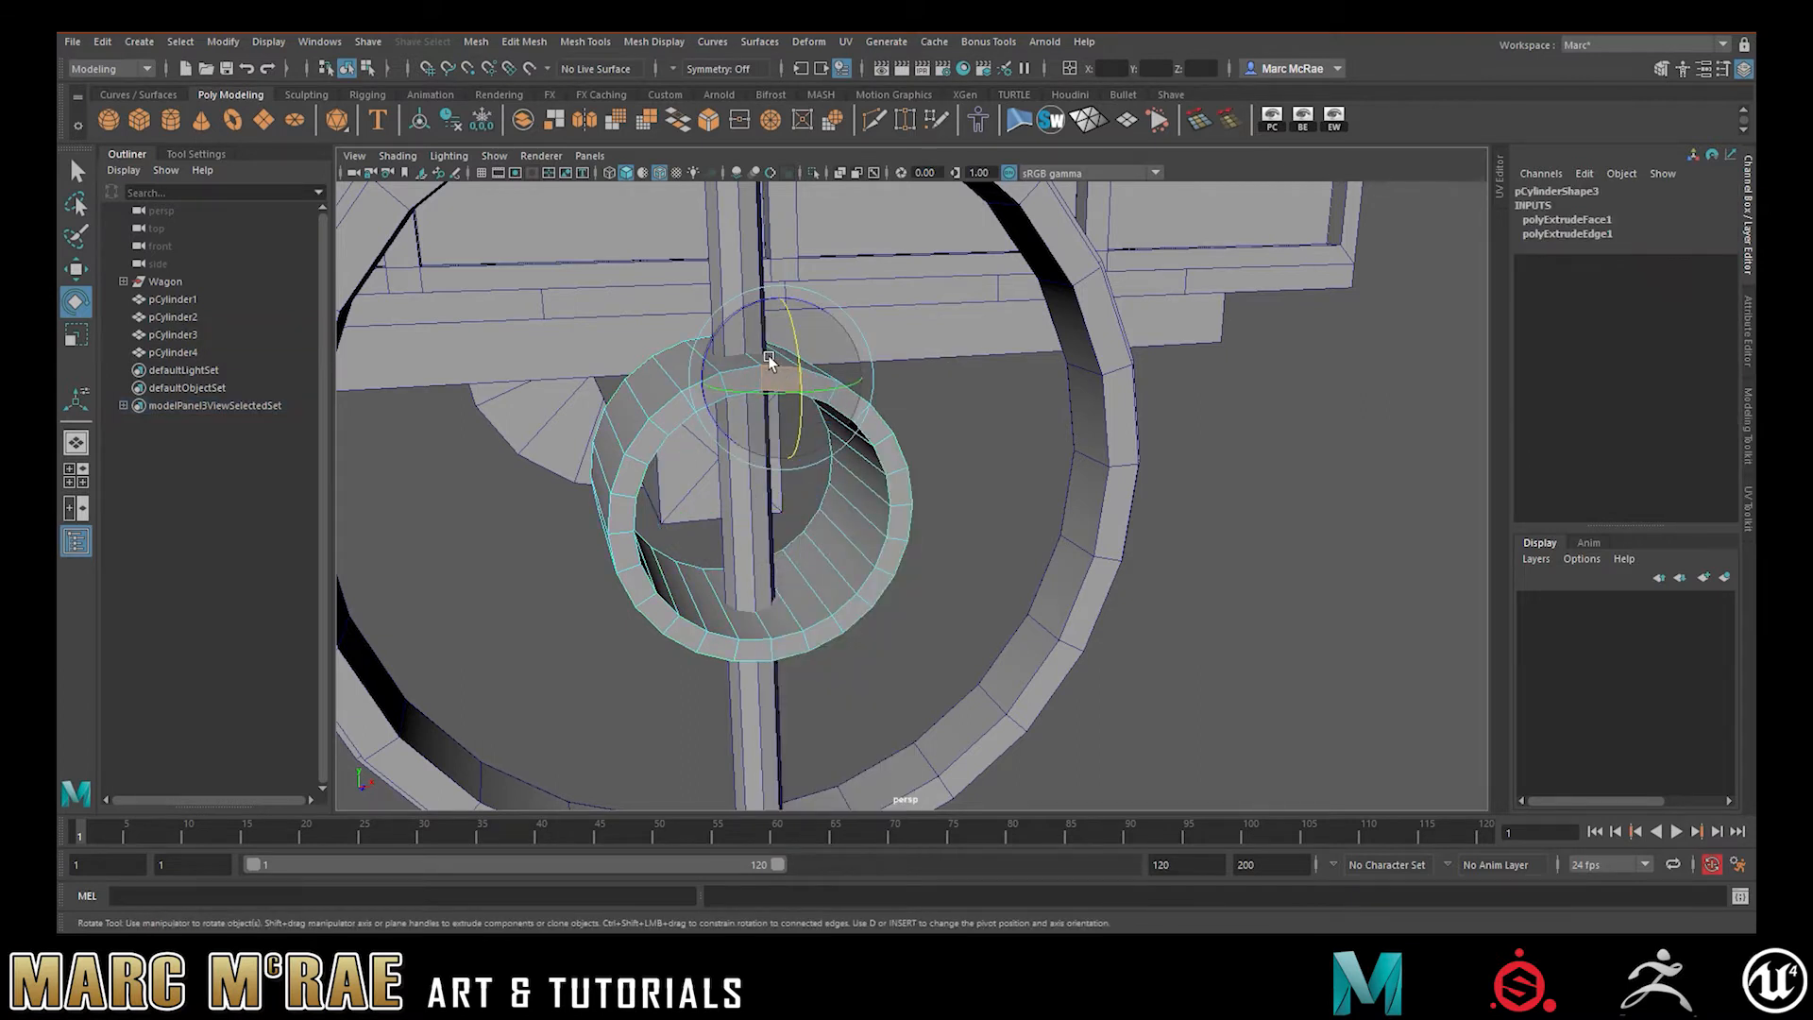
key("q")
left_click(771, 365, "shift")
left_click(731, 362, "shift")
left_click(739, 381, "shift")
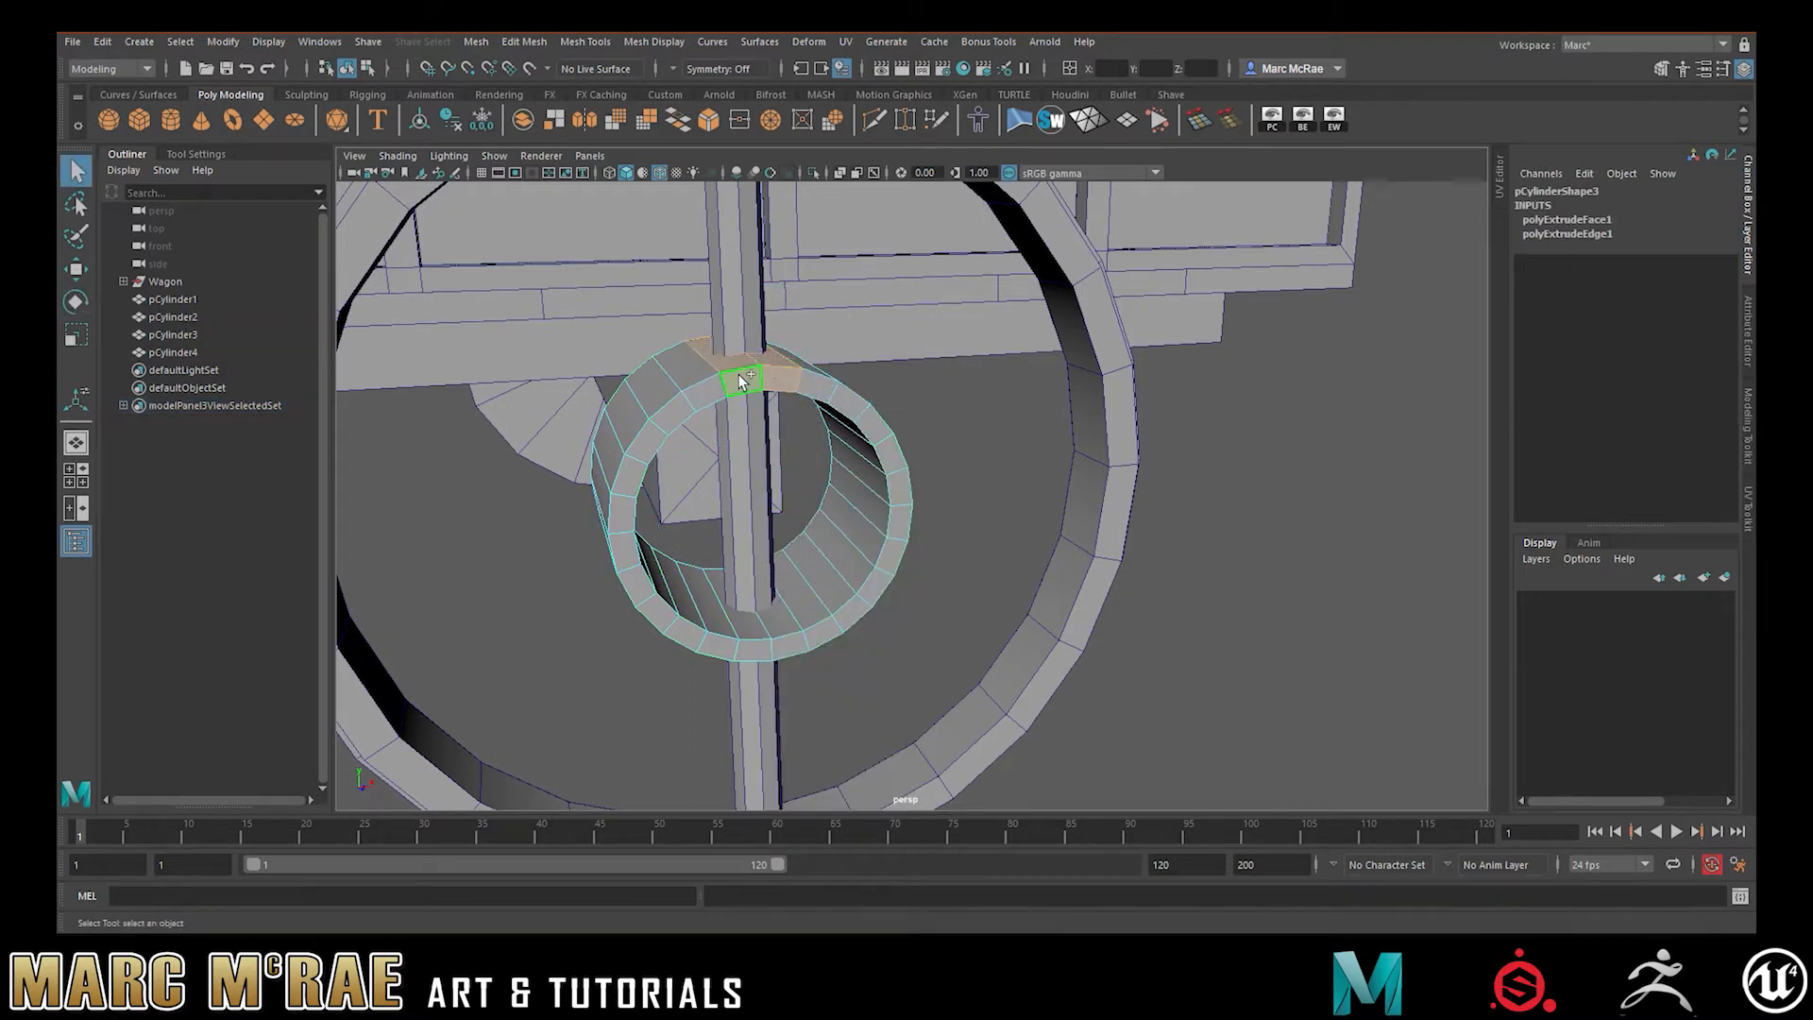
mouse_move(809, 383)
left_mouse_down("alt")
mouse_move(803, 337)
mouse_move(817, 378)
left_mouse_up("alt")
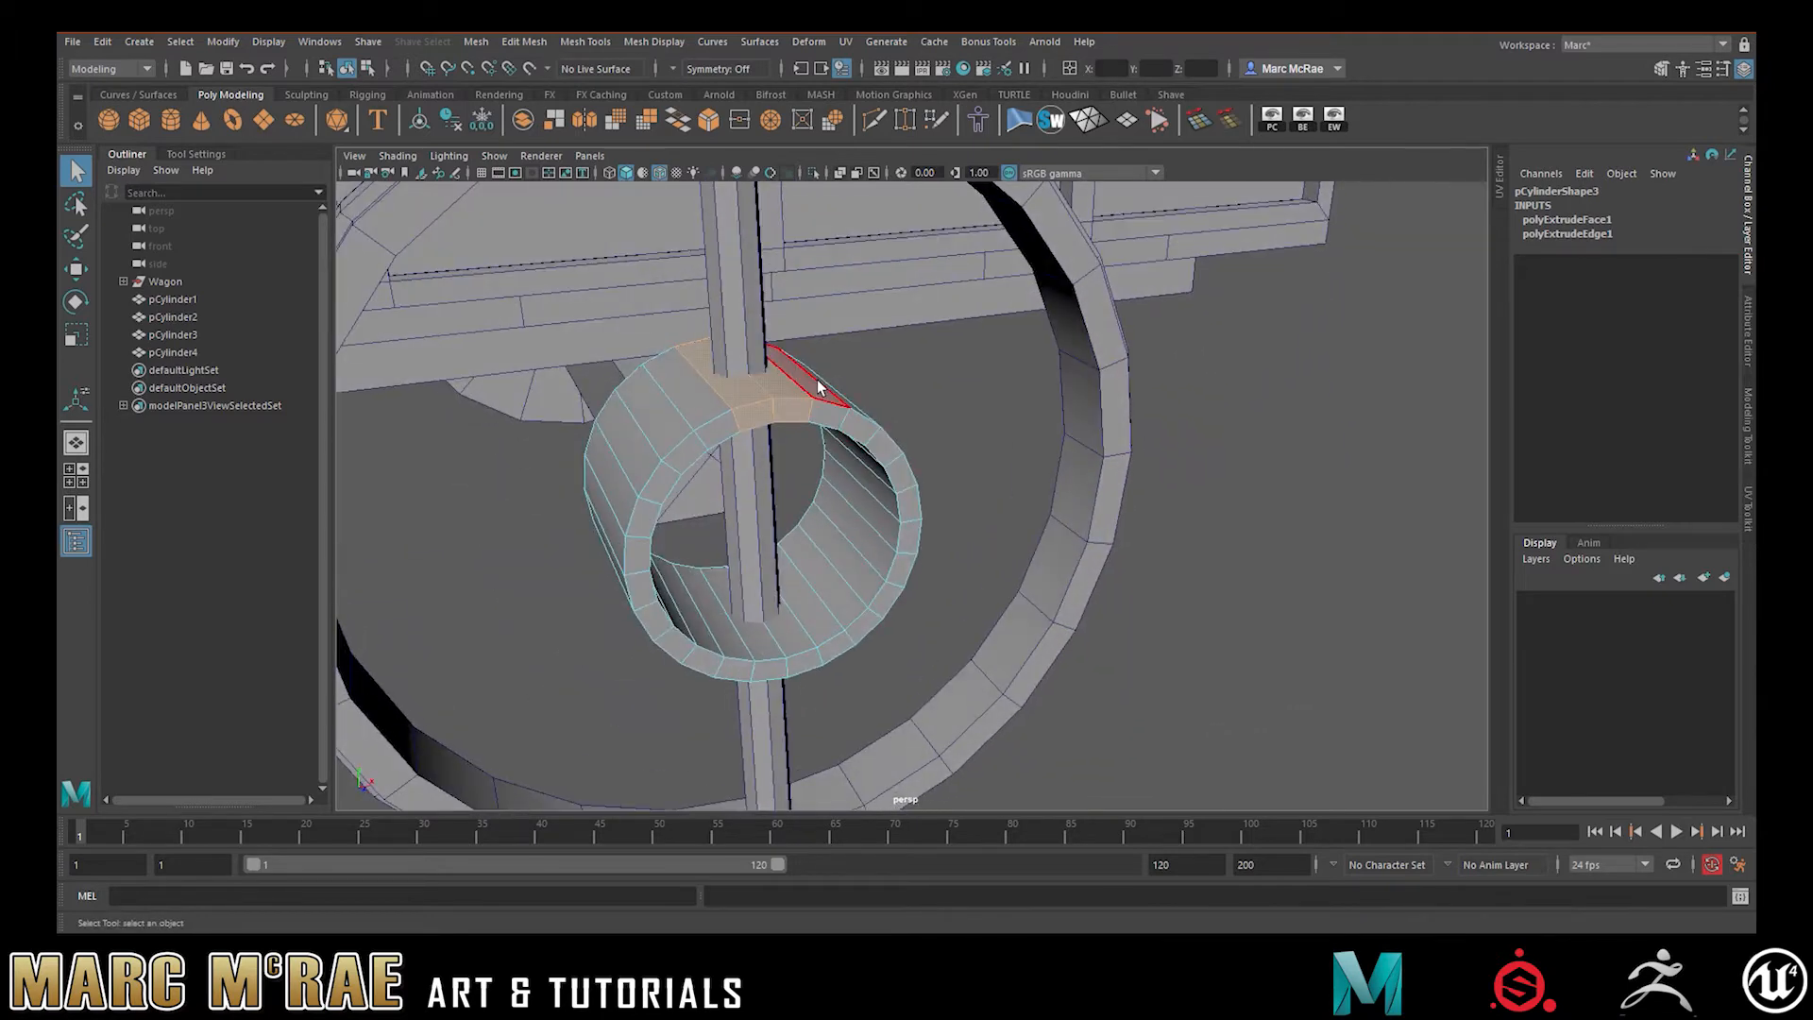
key("ctrl+shift+i")
key("Delete")
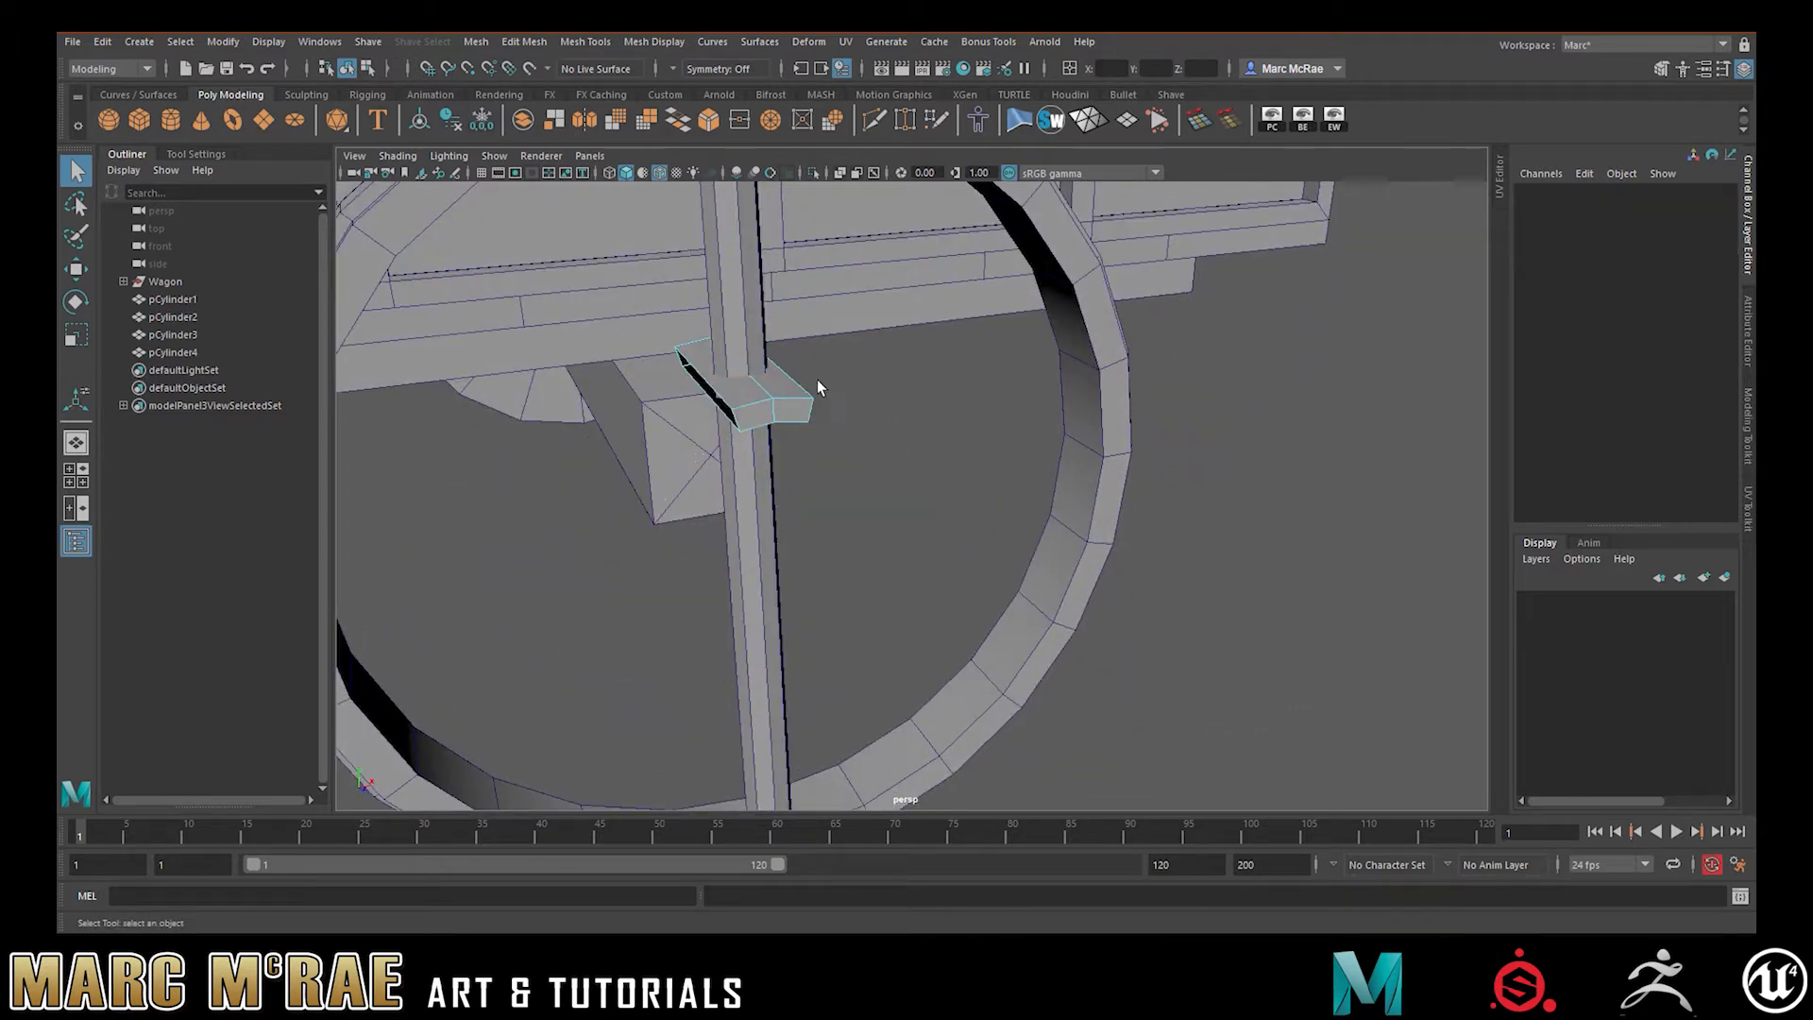
Shorten the spoke to about 1.857 in Y scale and raise it to about 20.824 in Y, resting on the remaining hub section
right_click_drag(725, 321, 821, 311)
left_click(748, 317)
mouse_move(748, 326)
left_mouse_down("alt")
mouse_move(736, 315)
mouse_move(779, 319)
left_mouse_up("alt")
middle_click_drag(780, 313, 782, 372, "alt")
scroll(786, 372, "down", 4)
mouse_move(833, 369)
left_mouse_down("alt")
mouse_move(814, 390)
mouse_move(827, 519)
mouse_move(833, 385)
left_mouse_up("alt")
key("r")
key("w")
key("f")
scroll(878, 501, "down", 3)
left_click_drag(889, 442, 1050, 427, "alt")
middle_click_drag(1050, 427, 971, 466, "alt")
left_click_drag(831, 456, 967, 425)
key("r")
key("w")
Merge the spoke and the remaining hub section into one mesh with a Boolean Union
left_click(996, 593)
left_click(883, 467, "shift")
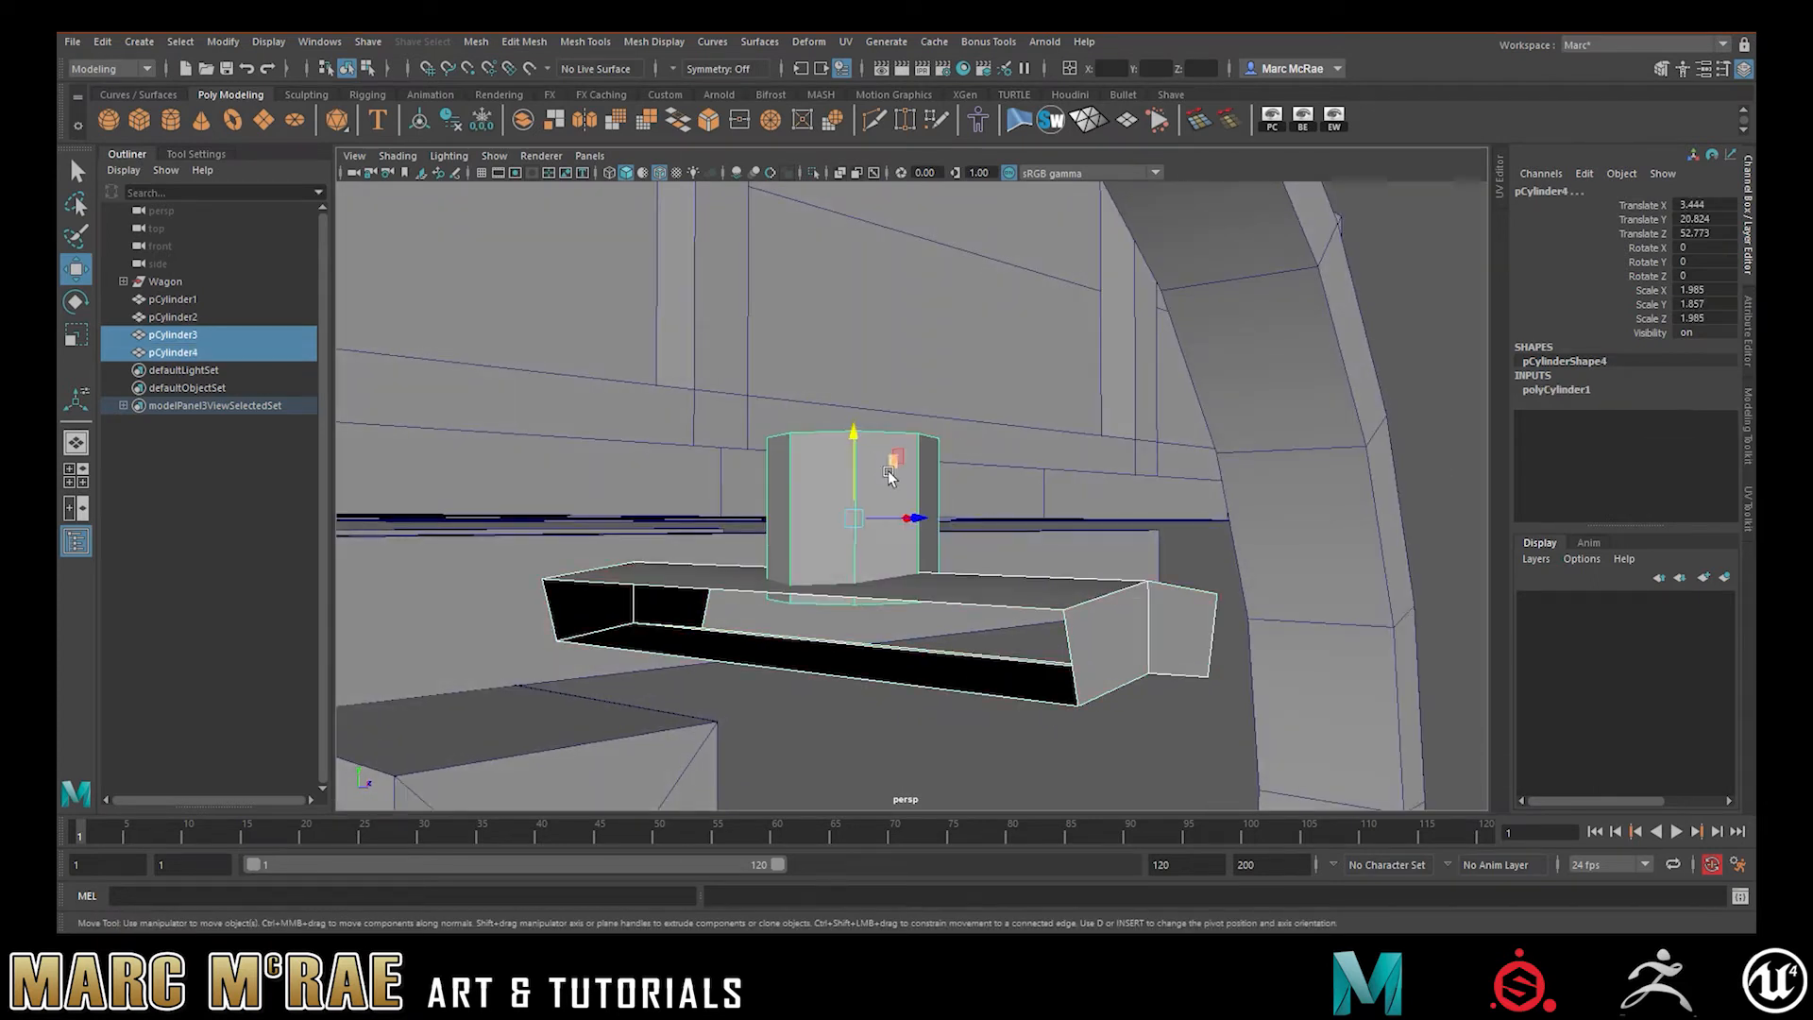
left_click(476, 42)
mouse_move(524, 85)
left_click(685, 106)
Delete the cap face at the upper end of the spoke, leaving it open
left_click_drag(1003, 442, 944, 484, "alt")
key("q")
right_click_drag(884, 450, 881, 496)
mouse_move(859, 401)
left_mouse_down()
mouse_move(808, 423)
mouse_move(930, 401)
mouse_move(893, 400)
left_mouse_up()
key("Delete")
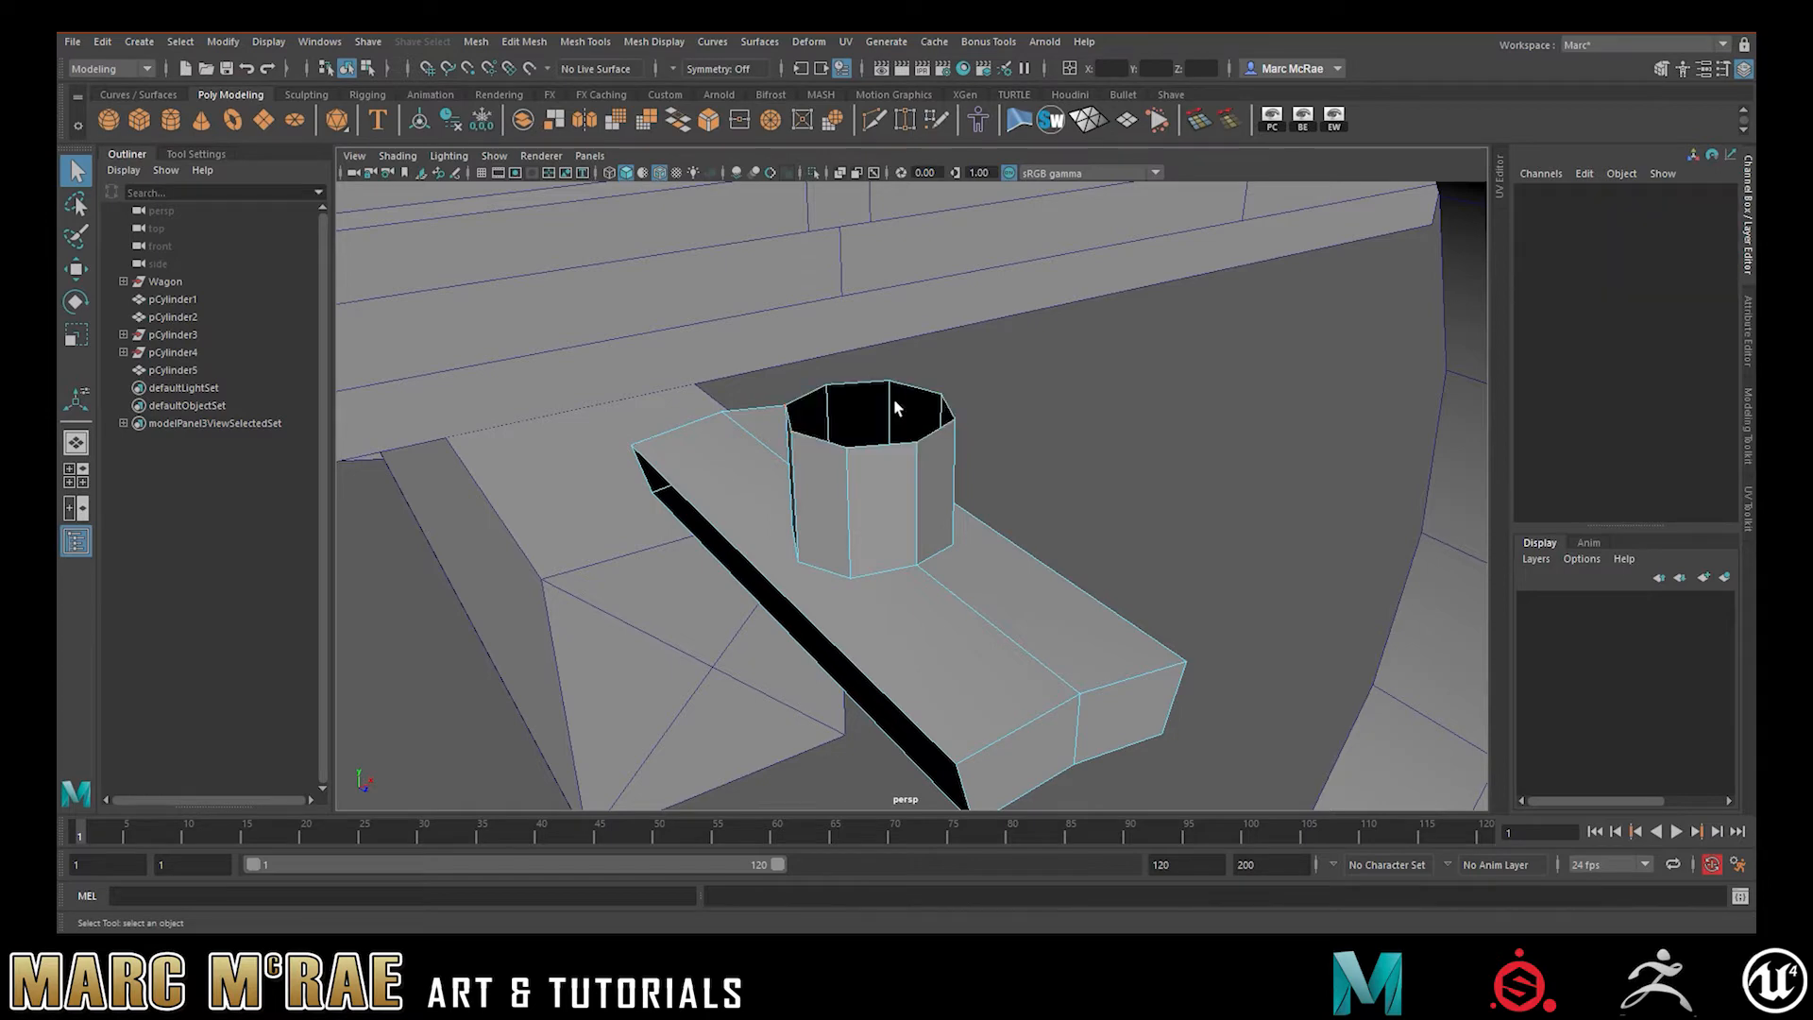
mouse_move(892, 473)
left_mouse_down("alt")
mouse_move(894, 514)
mouse_move(955, 462)
mouse_move(921, 470)
left_mouse_up("alt")
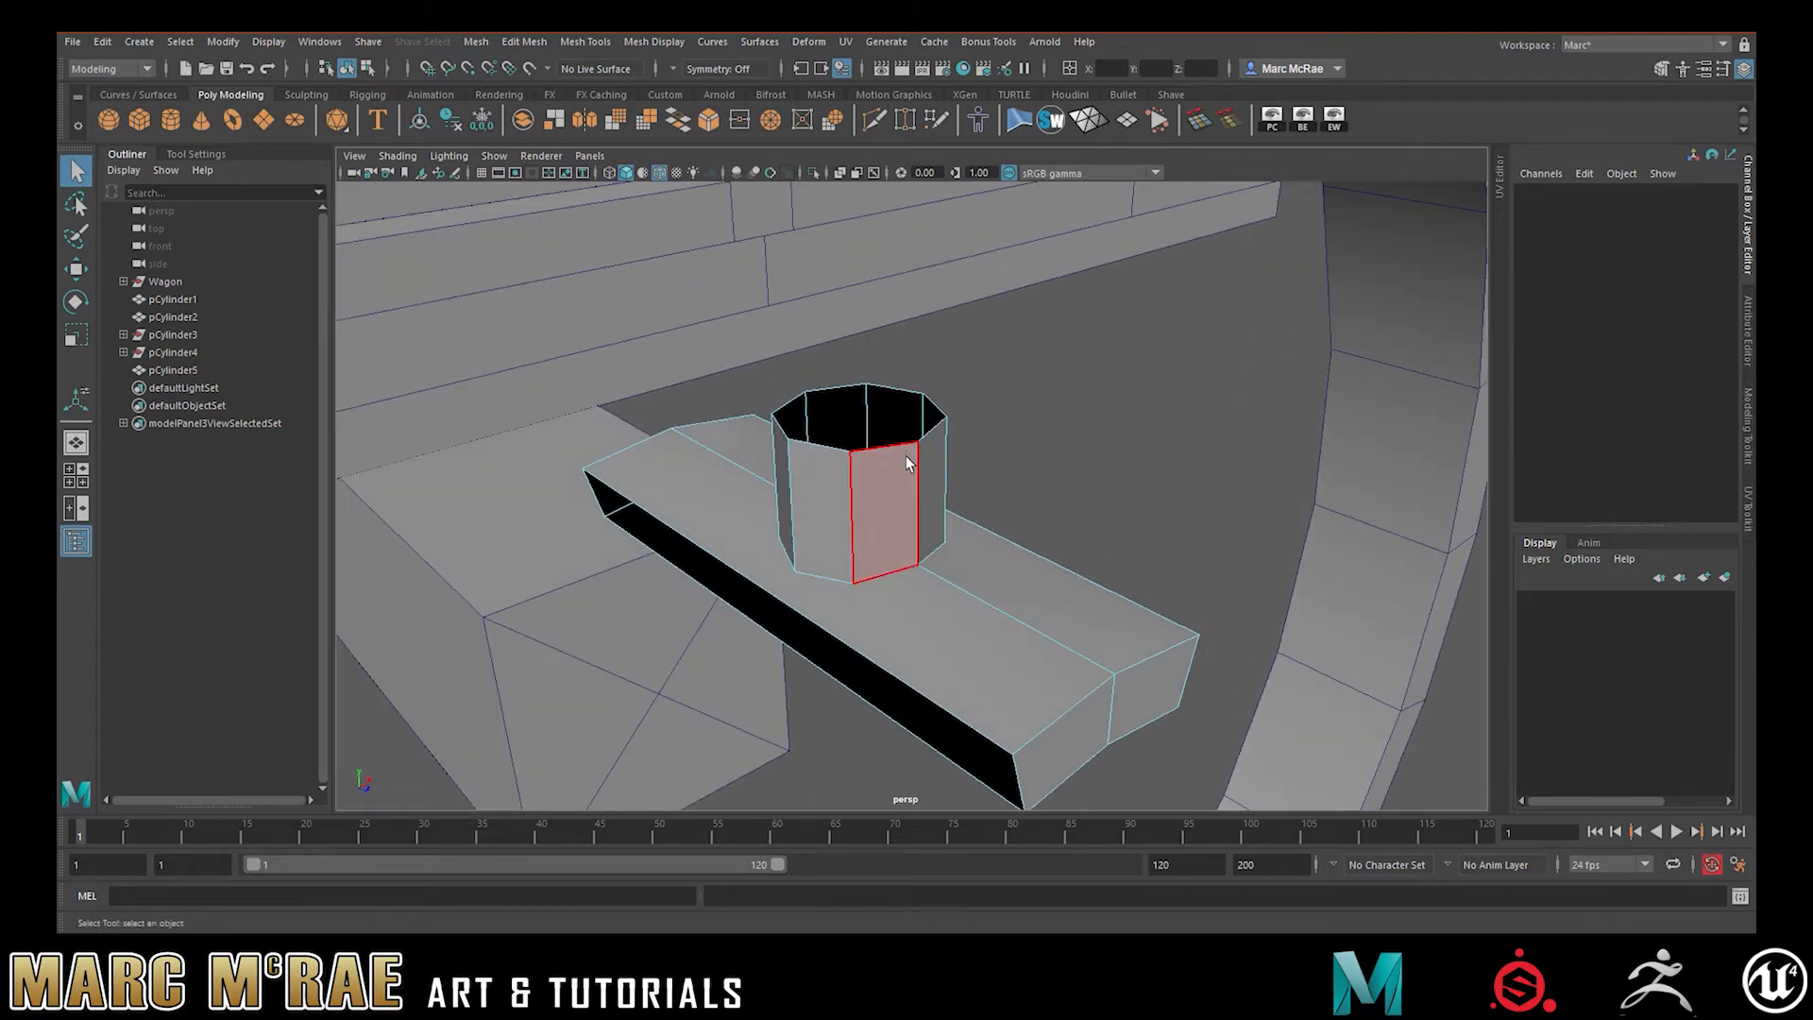
Extrude the spoke's open upper border edges inward with a Local Translate Z of -1
right_click_drag(903, 468, 893, 411)
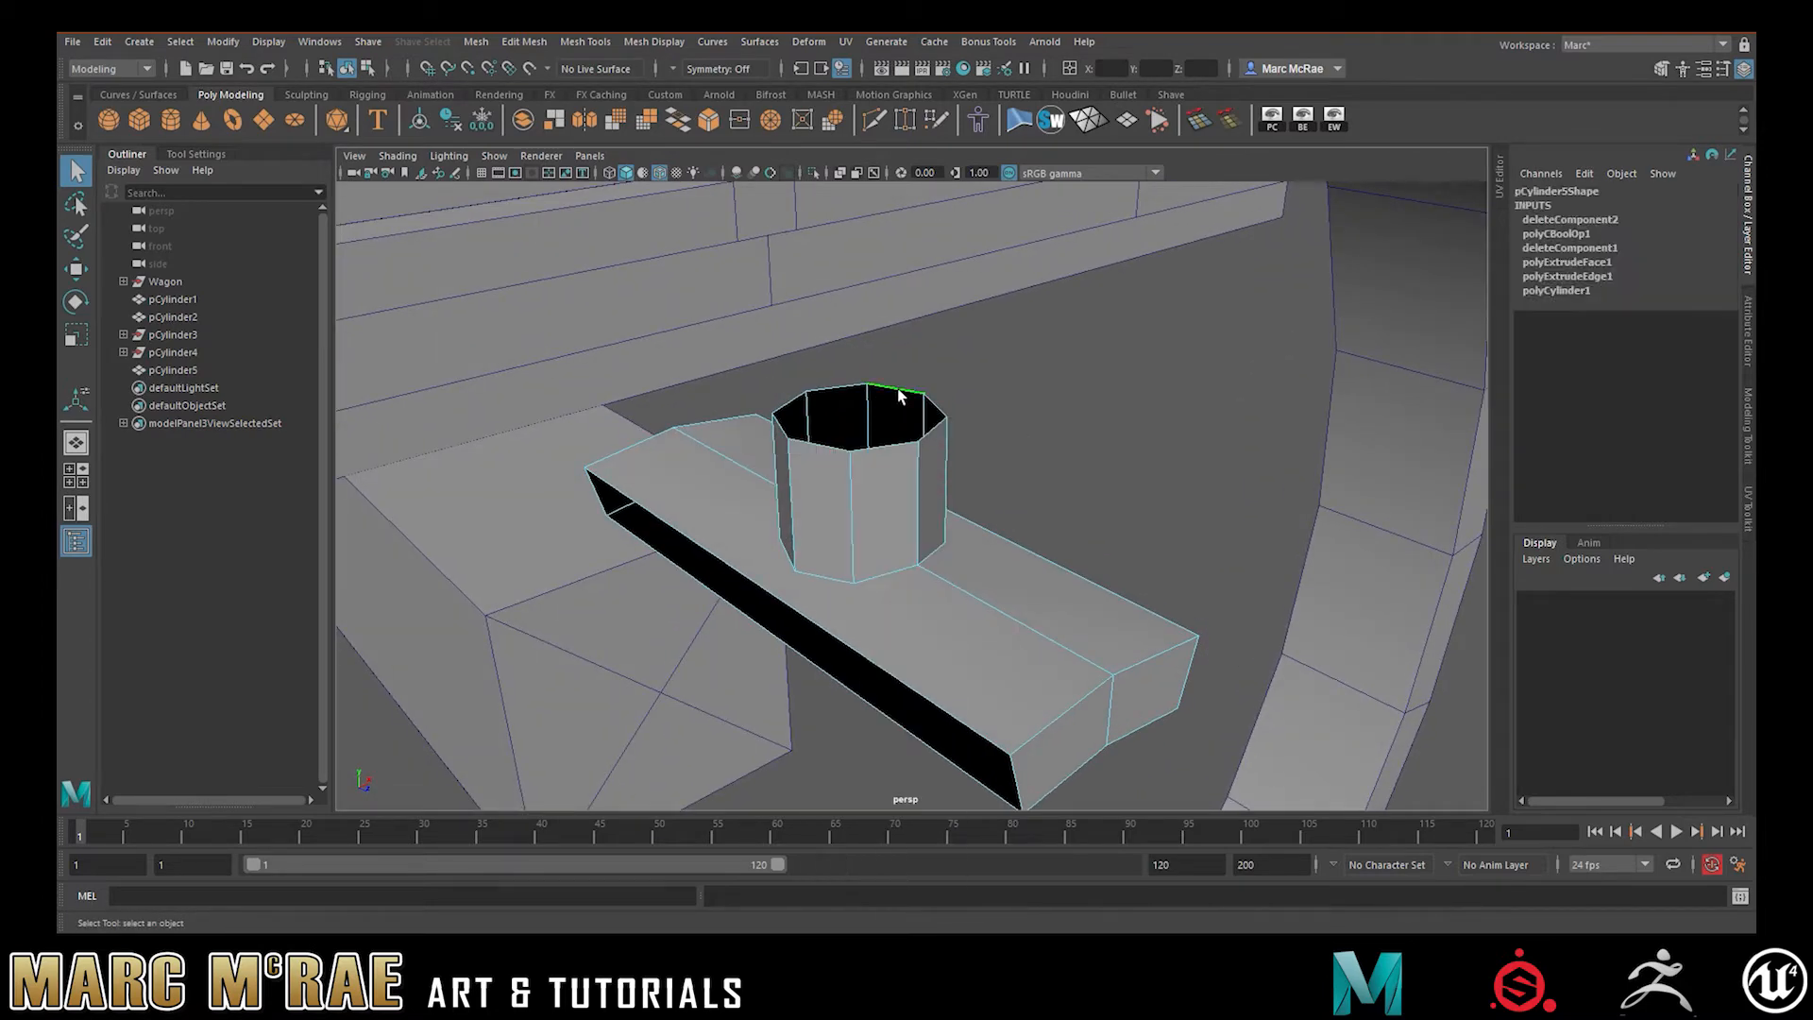
key("ctrl+e")
left_click_drag(718, 427, 755, 431)
left_click_drag(763, 431, 760, 430)
left_click(1353, 258)
type("-1")
key("Return")
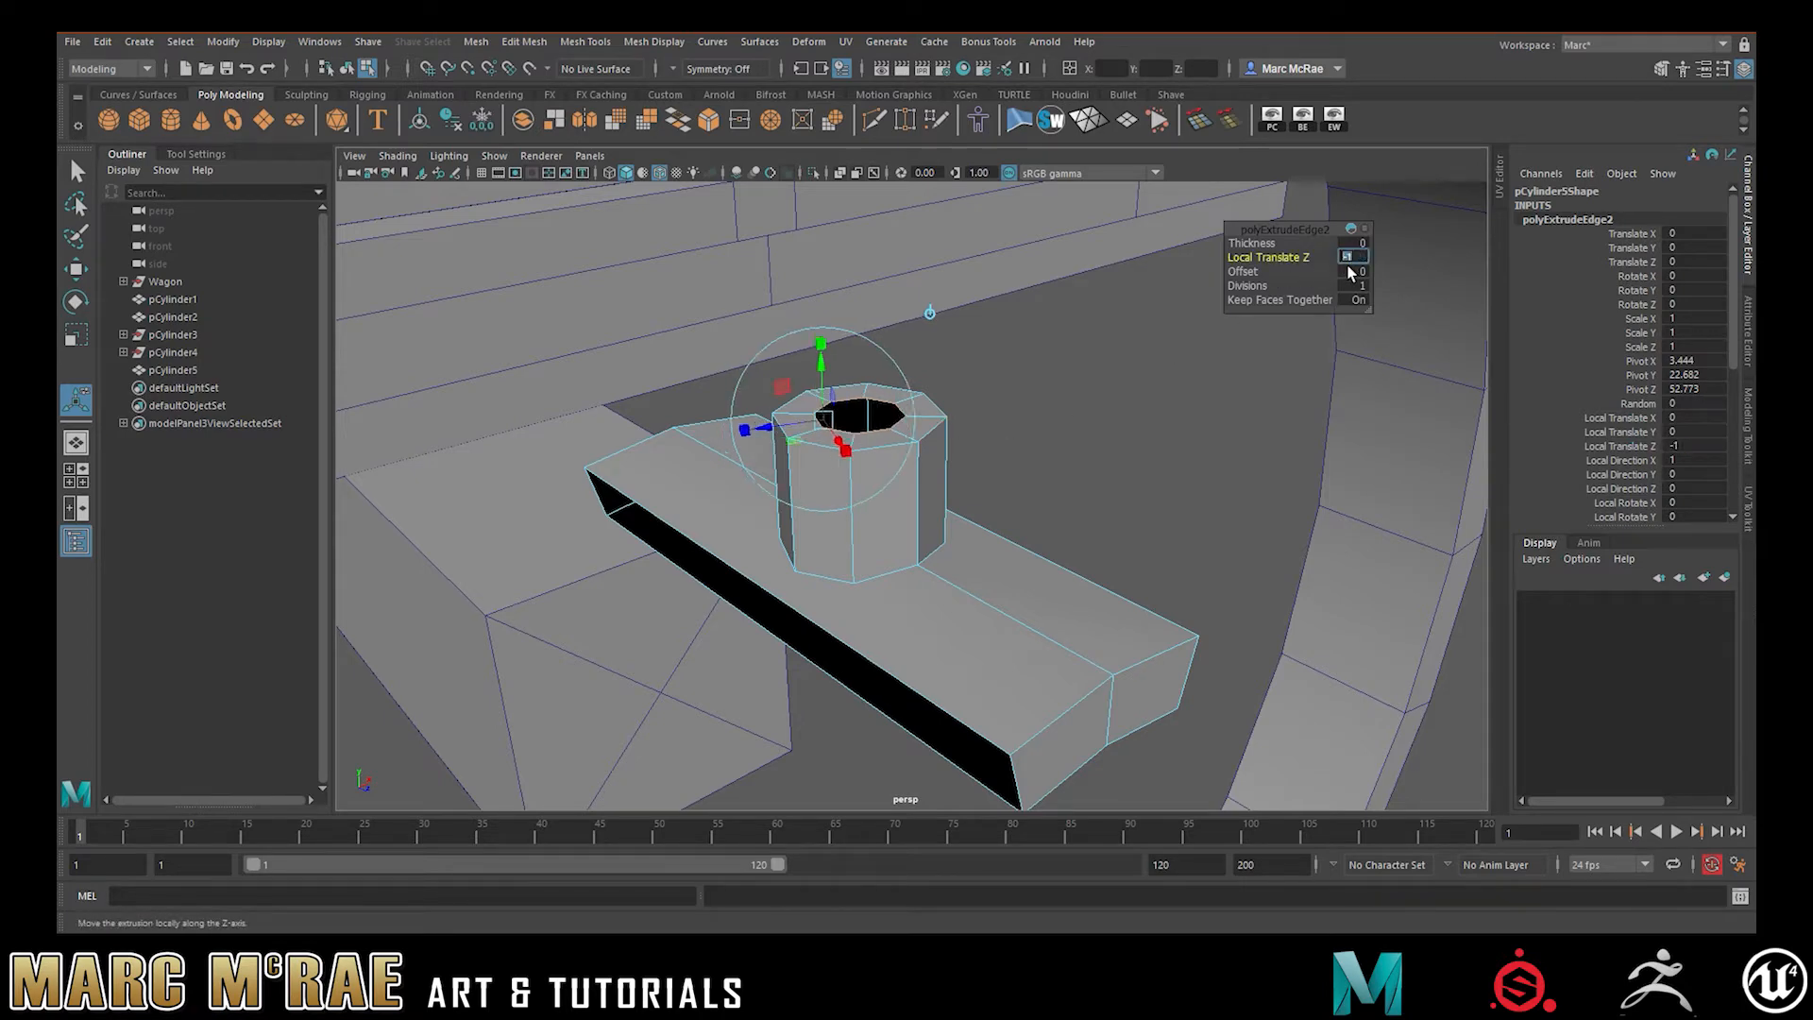
left_click(1115, 521)
mouse_move(1052, 530)
left_mouse_down("alt")
mouse_move(1044, 506)
mouse_move(1047, 535)
left_mouse_up("alt")
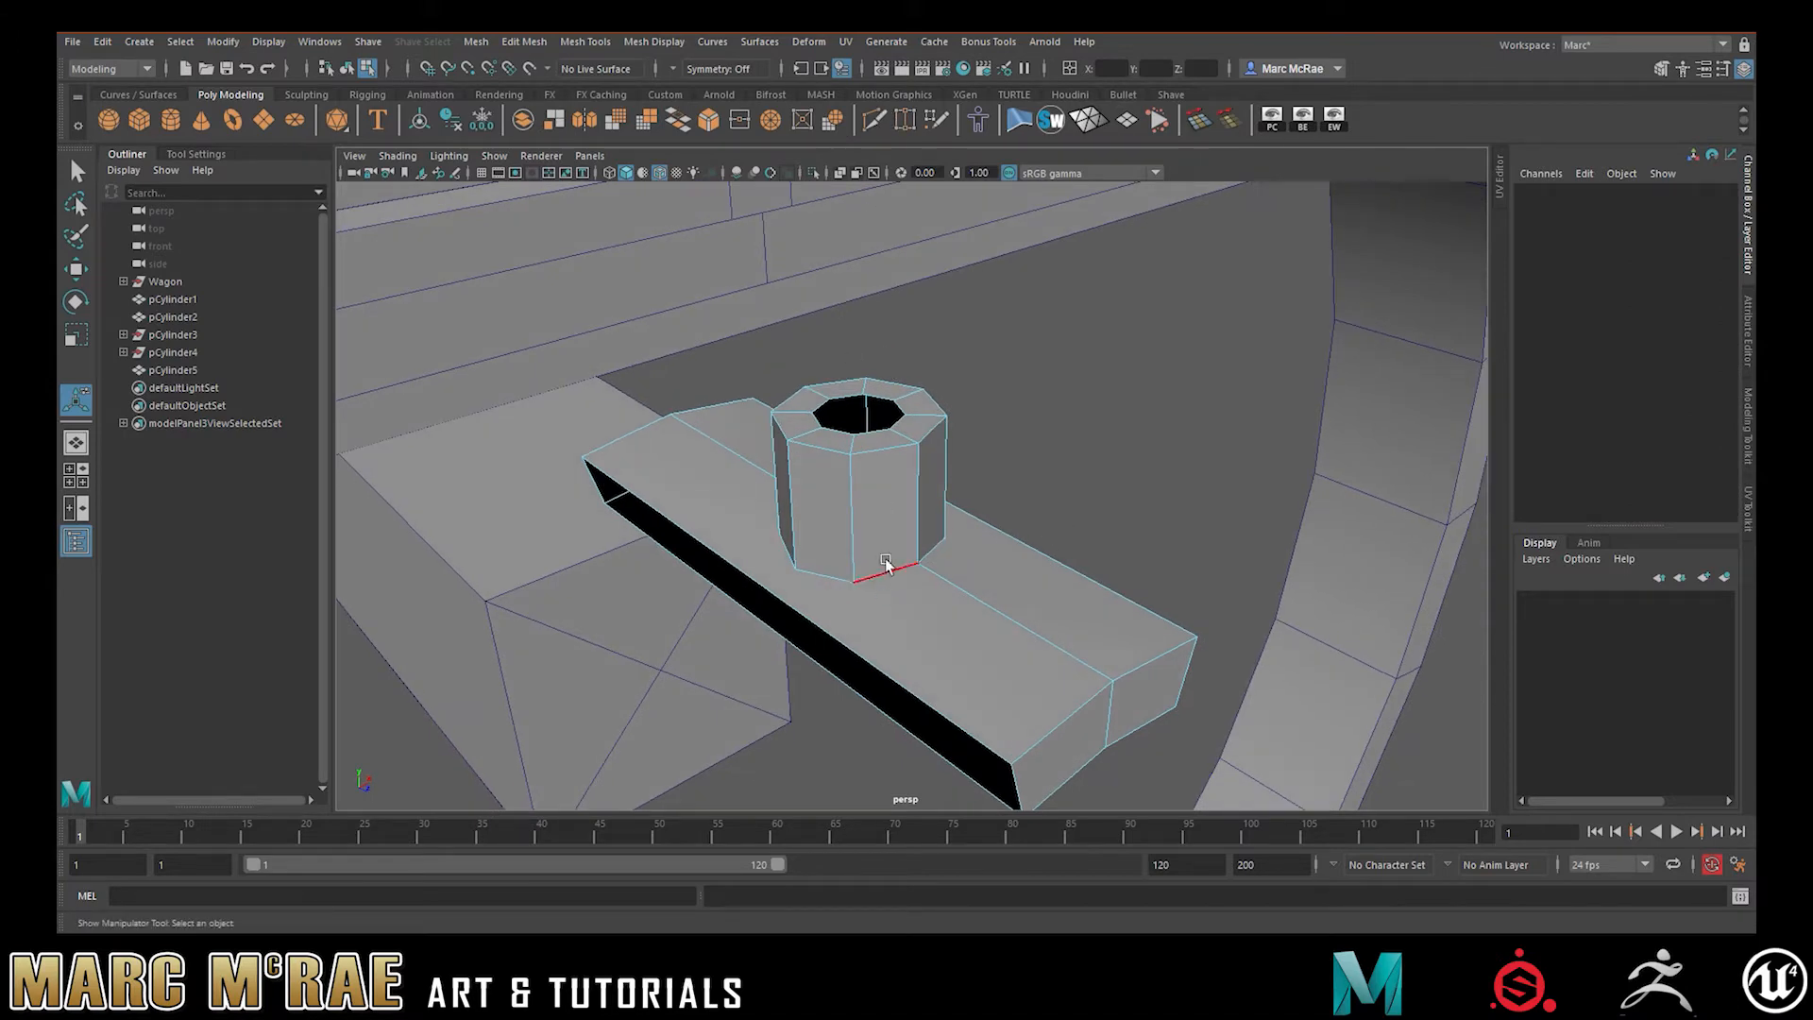
Cut an edge with Multi-Cut from a front base vertex of the spoke to the nearest corner of the hub section
right_click_drag(892, 489, 1025, 455)
left_click(895, 510)
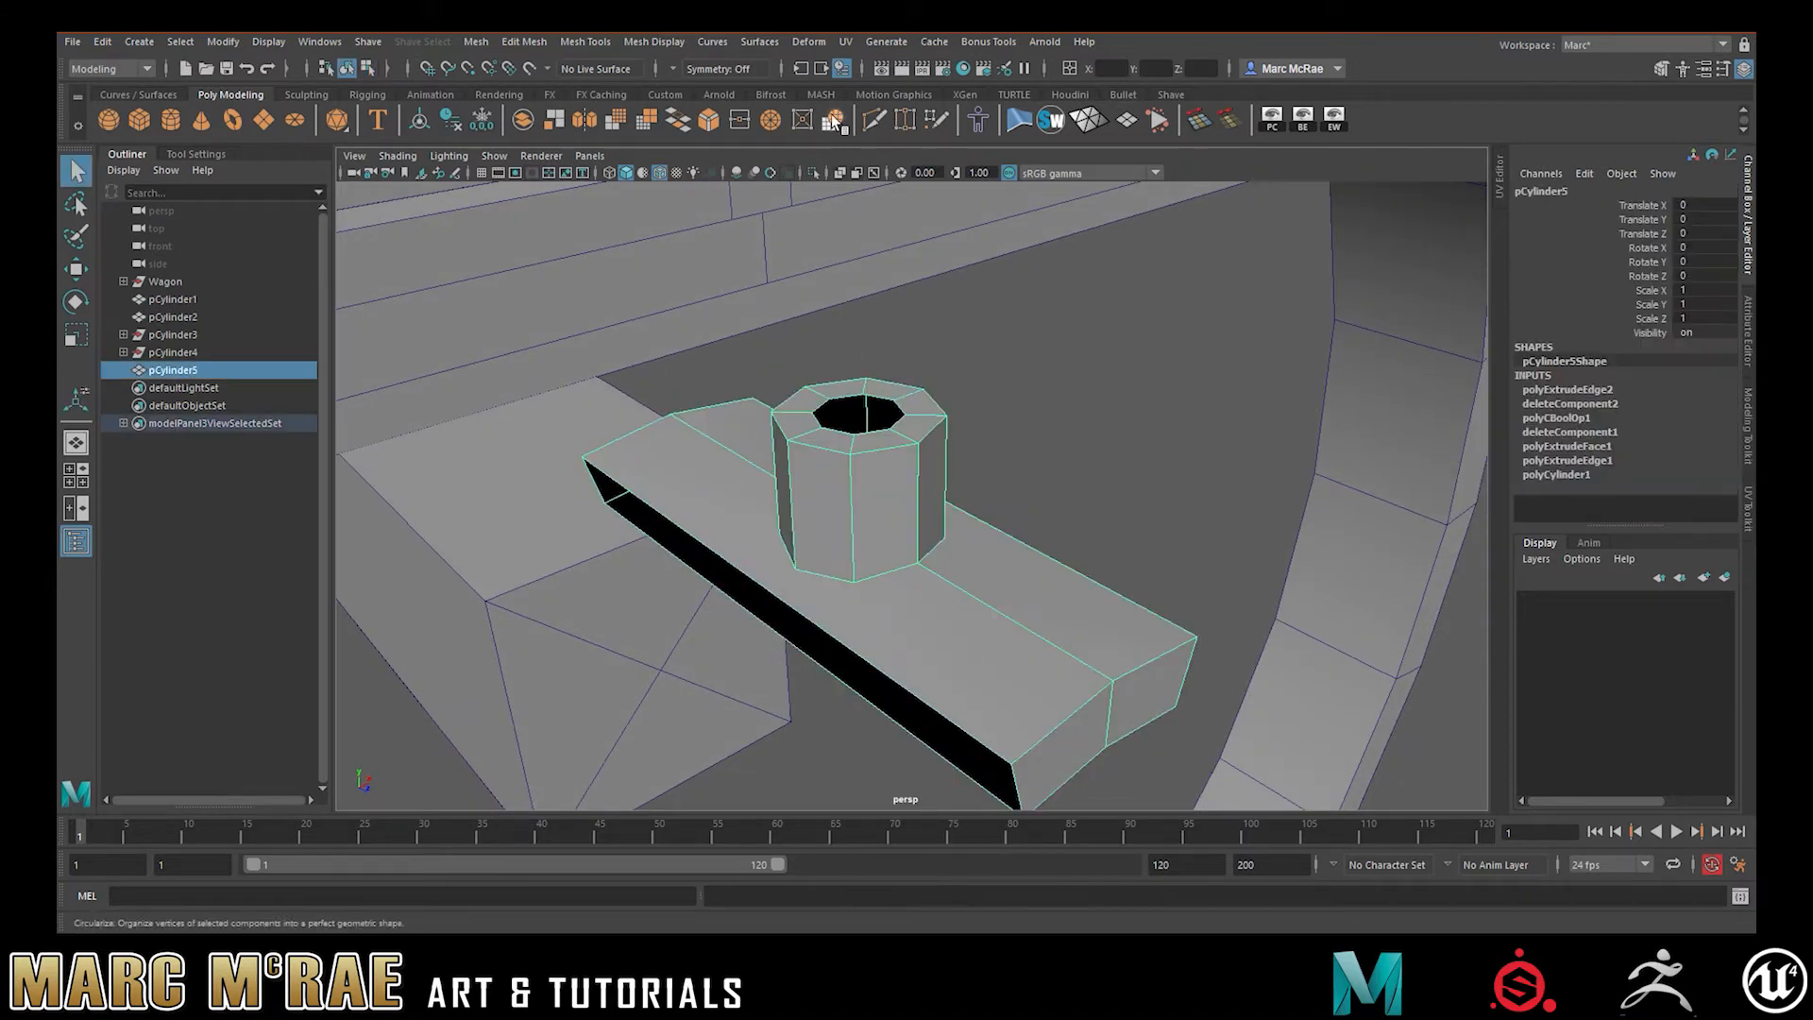
left_click(874, 119)
left_click(853, 584)
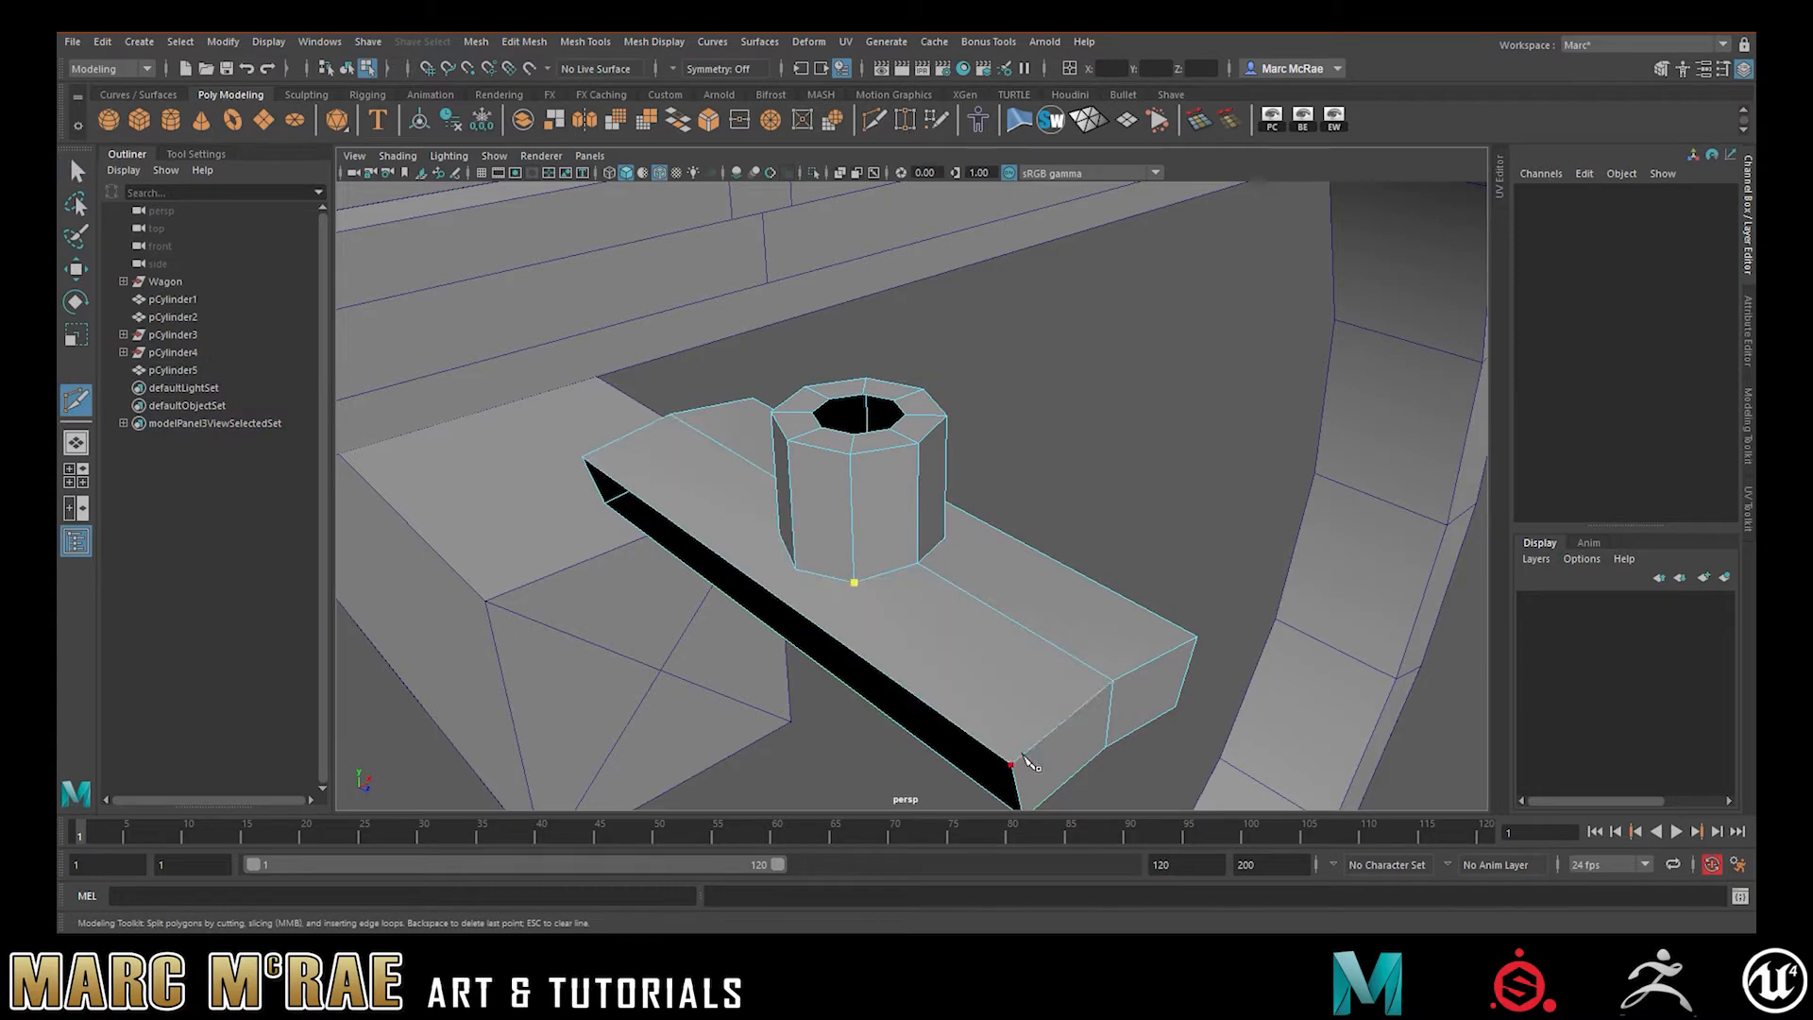
right_click(994, 777)
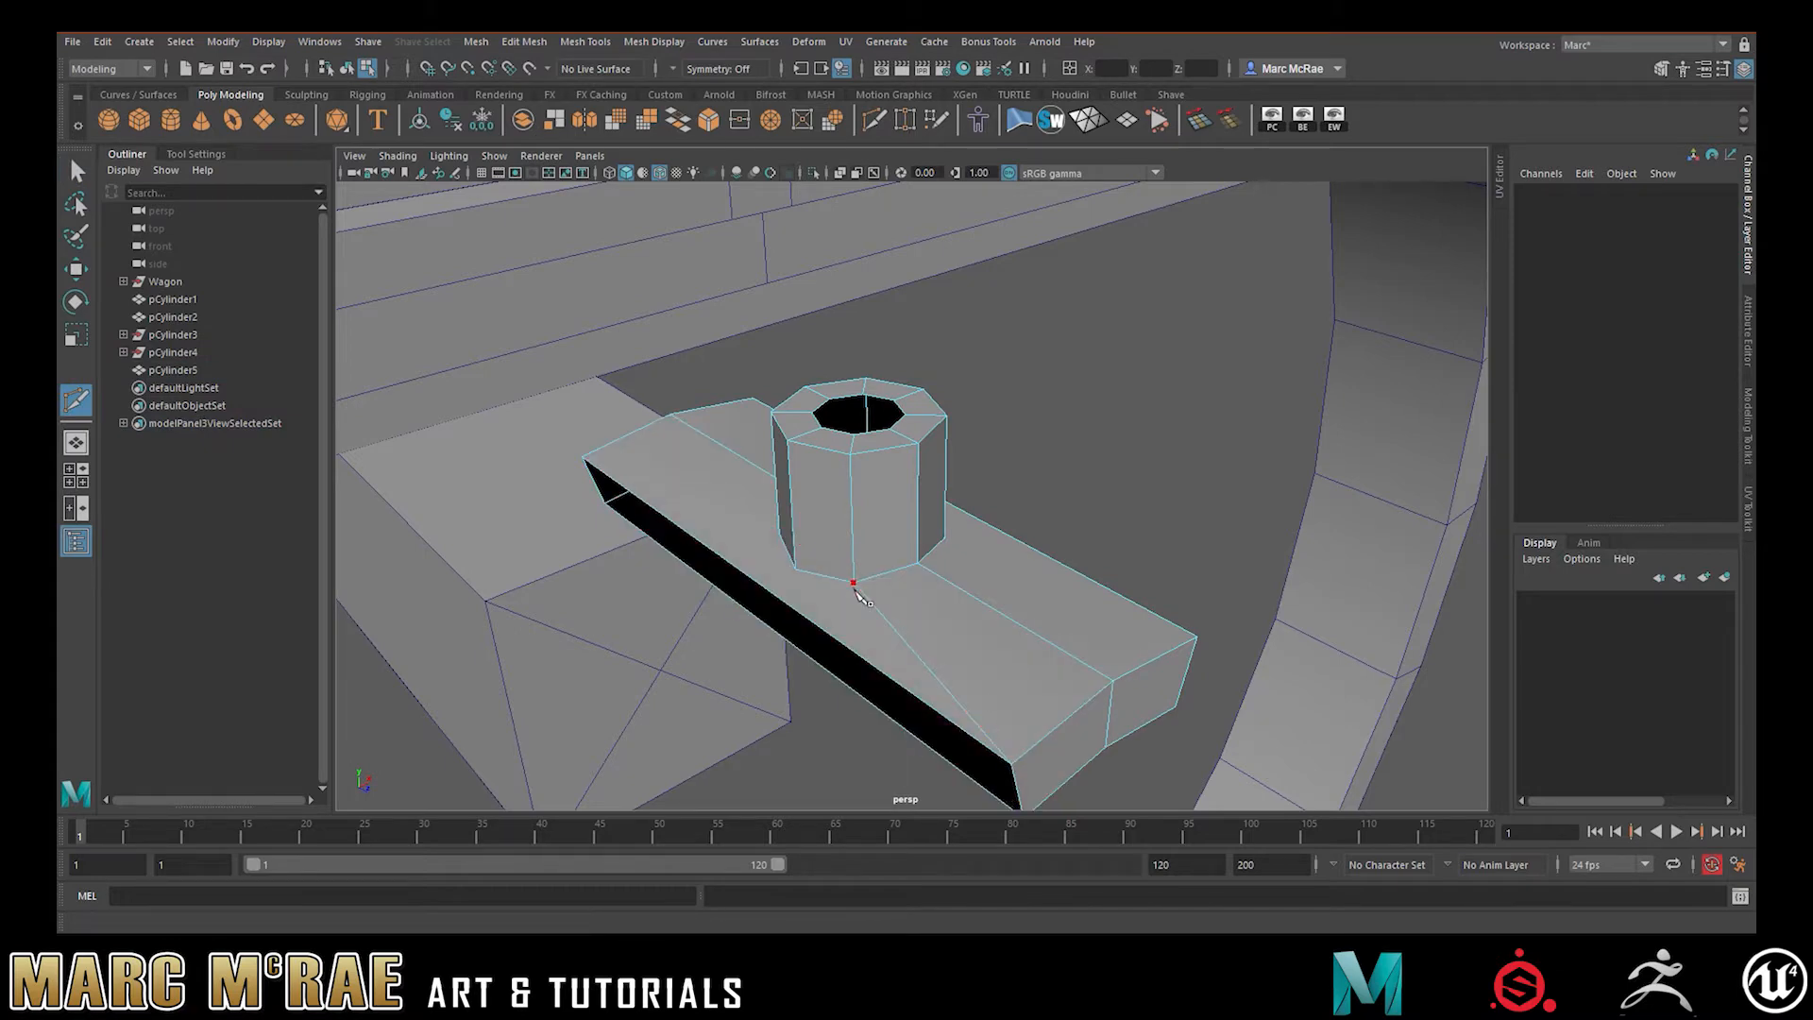
Cut two more edges from the spoke's base vertices to their nearest outer corners of the hub section
left_click_drag(986, 541, 769, 557, "alt")
left_click(909, 565)
key("ctrl+z")
left_click(975, 575)
left_click(889, 777)
right_click(909, 798)
left_click_drag(1125, 596, 743, 500, "alt")
left_click(773, 491)
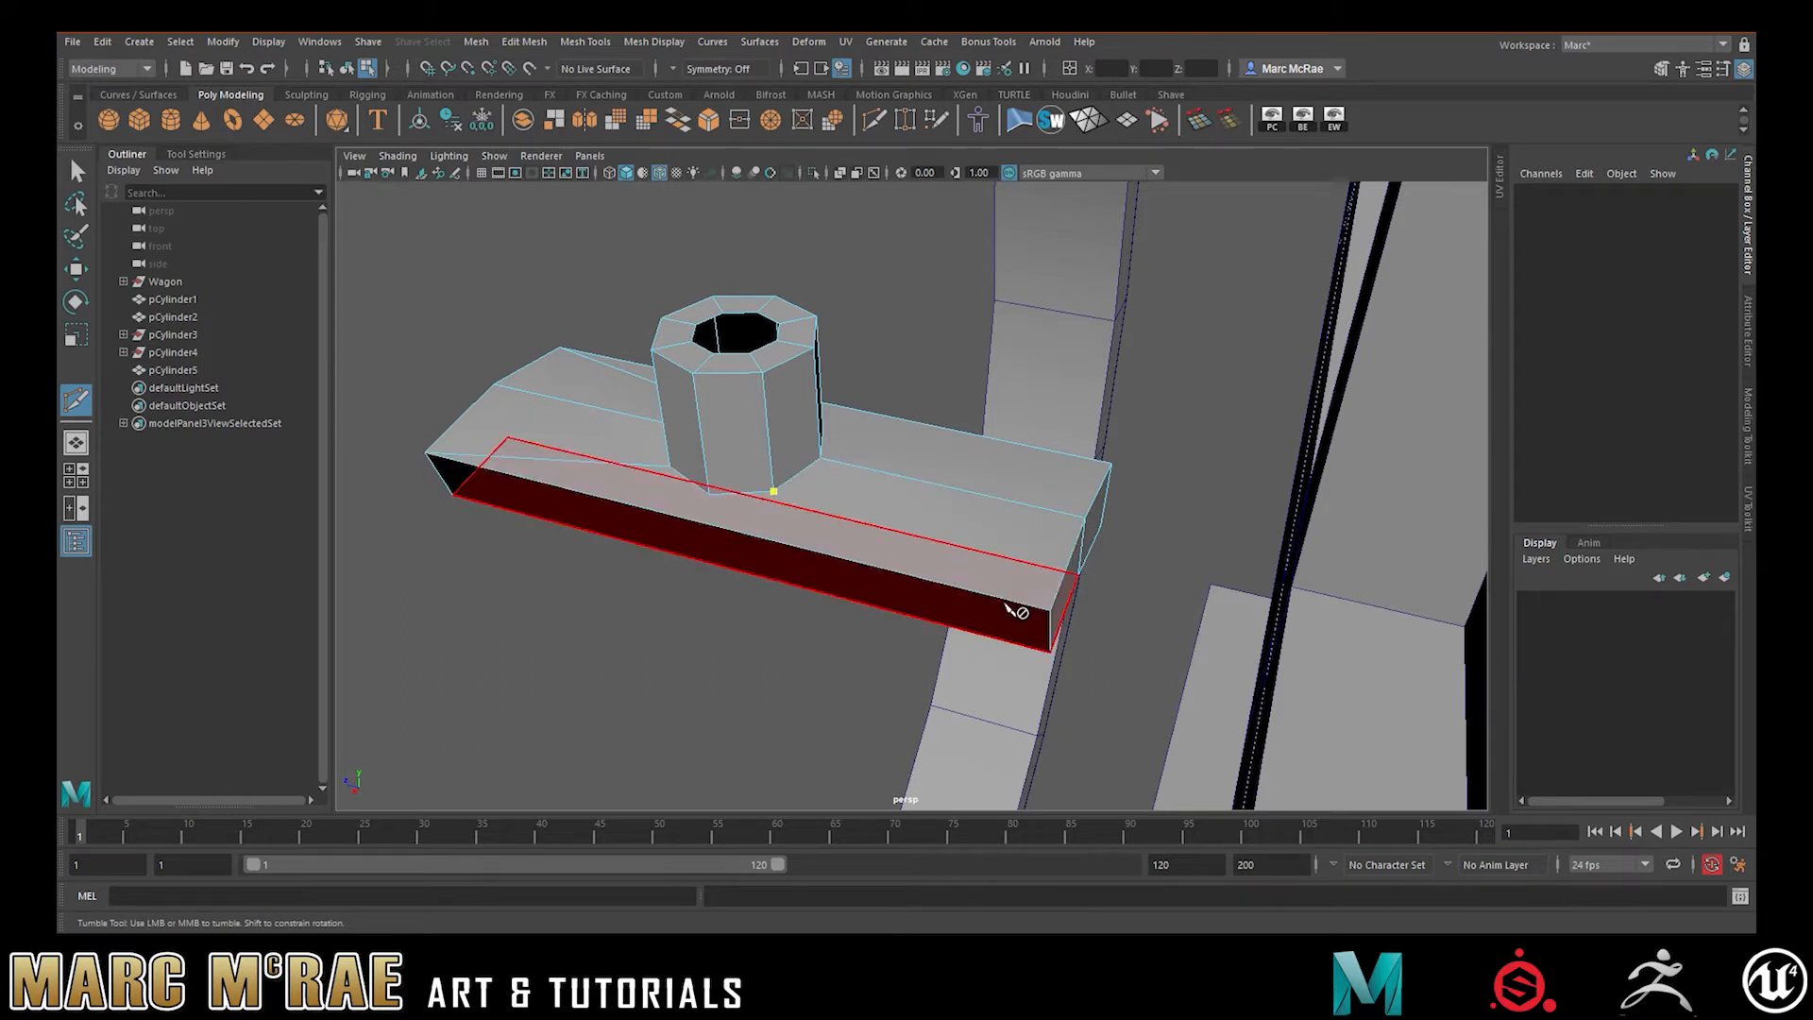
left_click(1061, 619)
right_click(1080, 624)
Cut an edge from the spoke's side base vertex straight across to the hub section's long open edge
scroll(860, 524, "up", 3)
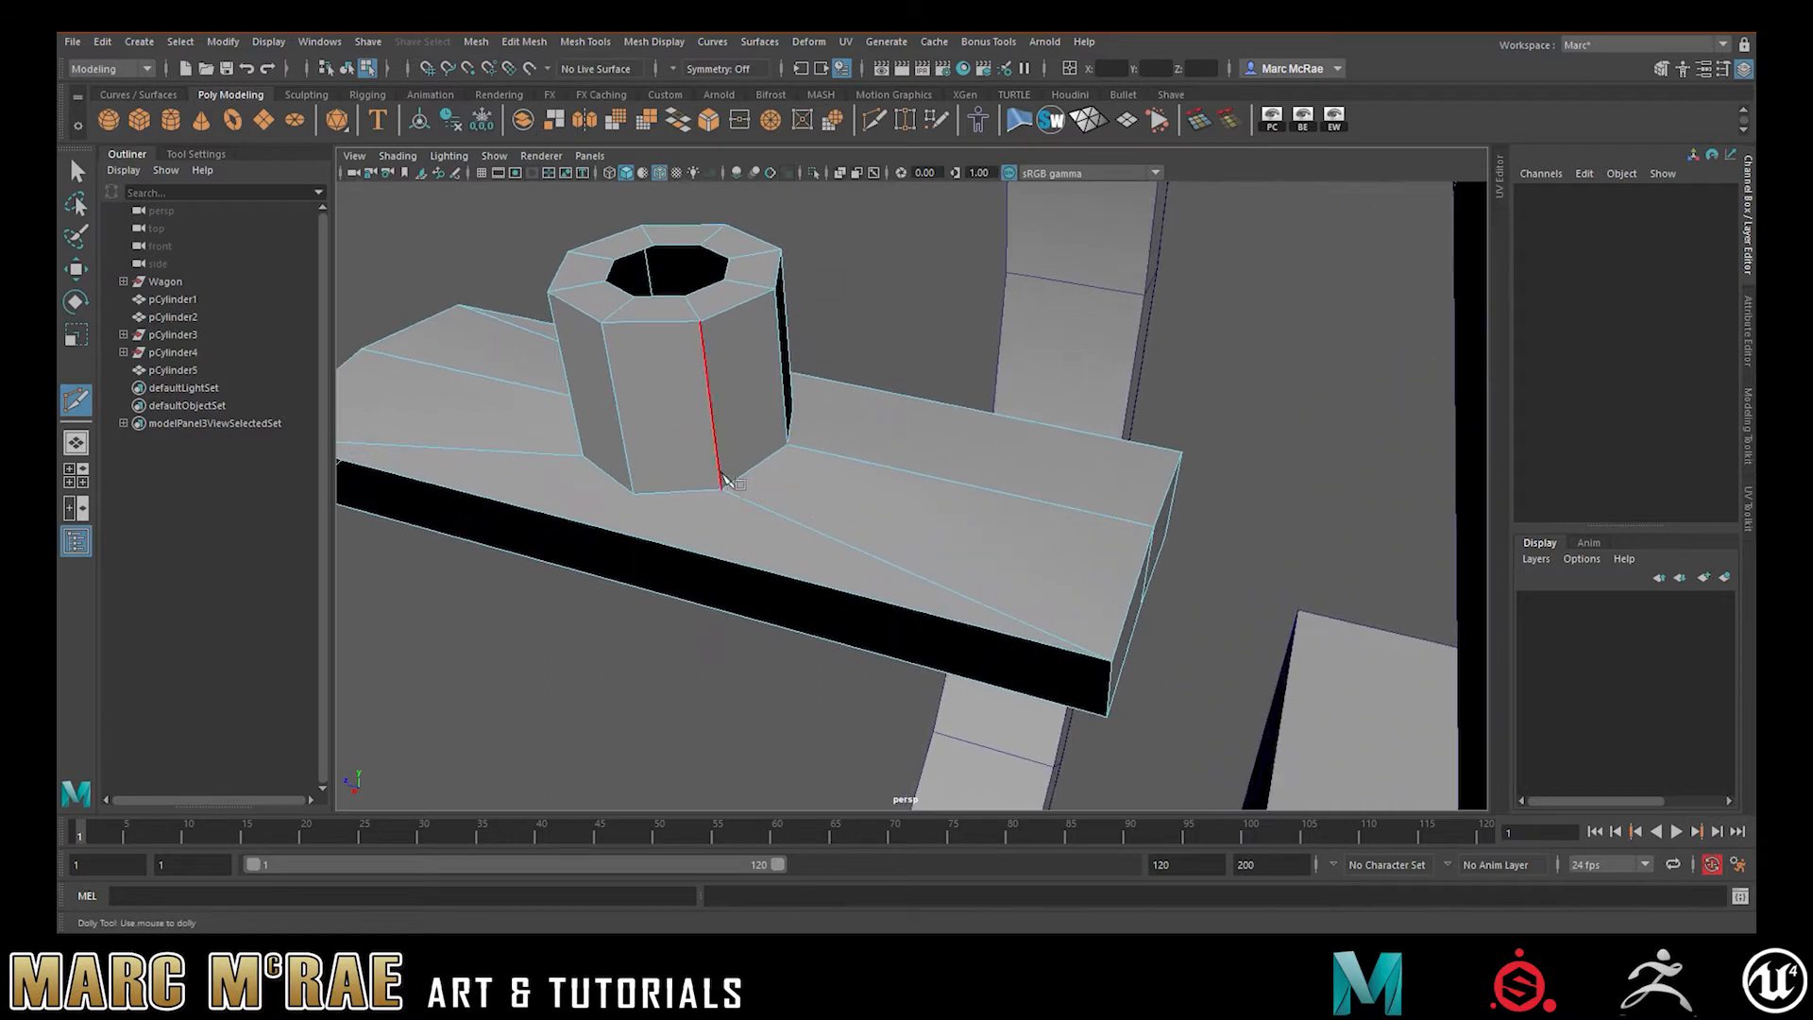
left_click(634, 494)
left_click_drag(652, 495, 732, 546, "alt")
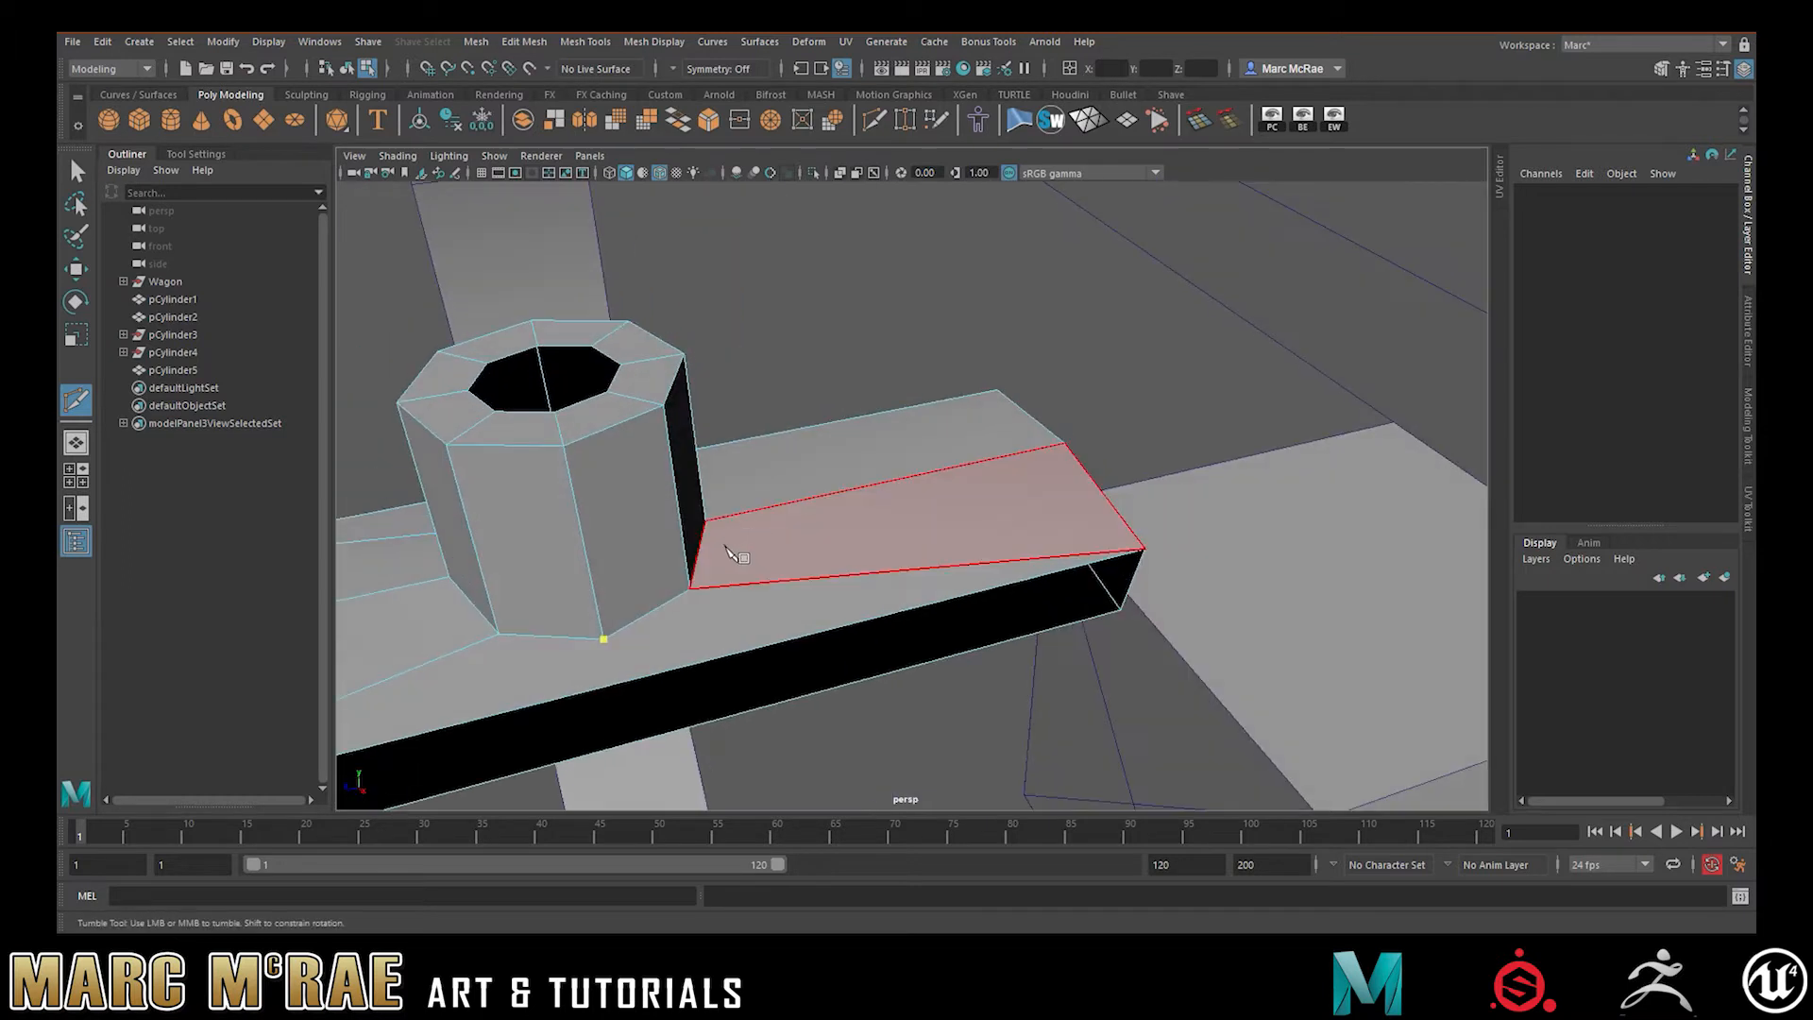
middle_click_drag(731, 548, 931, 457, "alt")
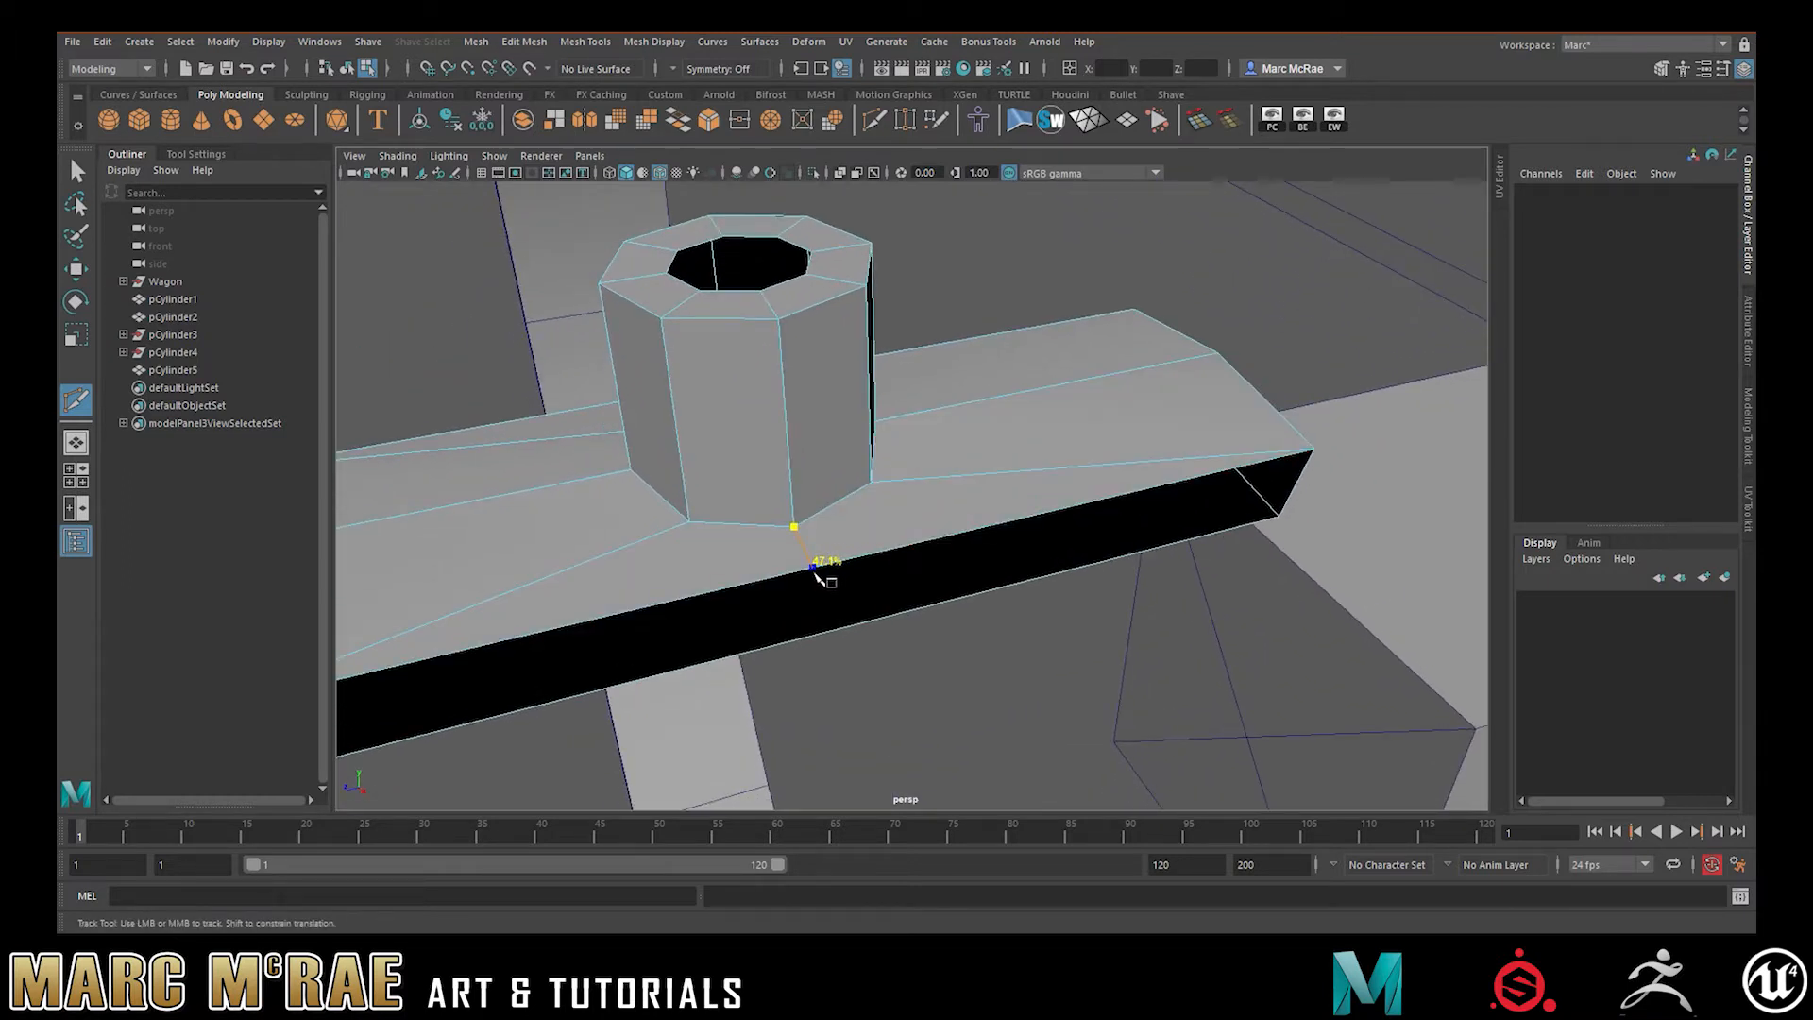
key("shift")
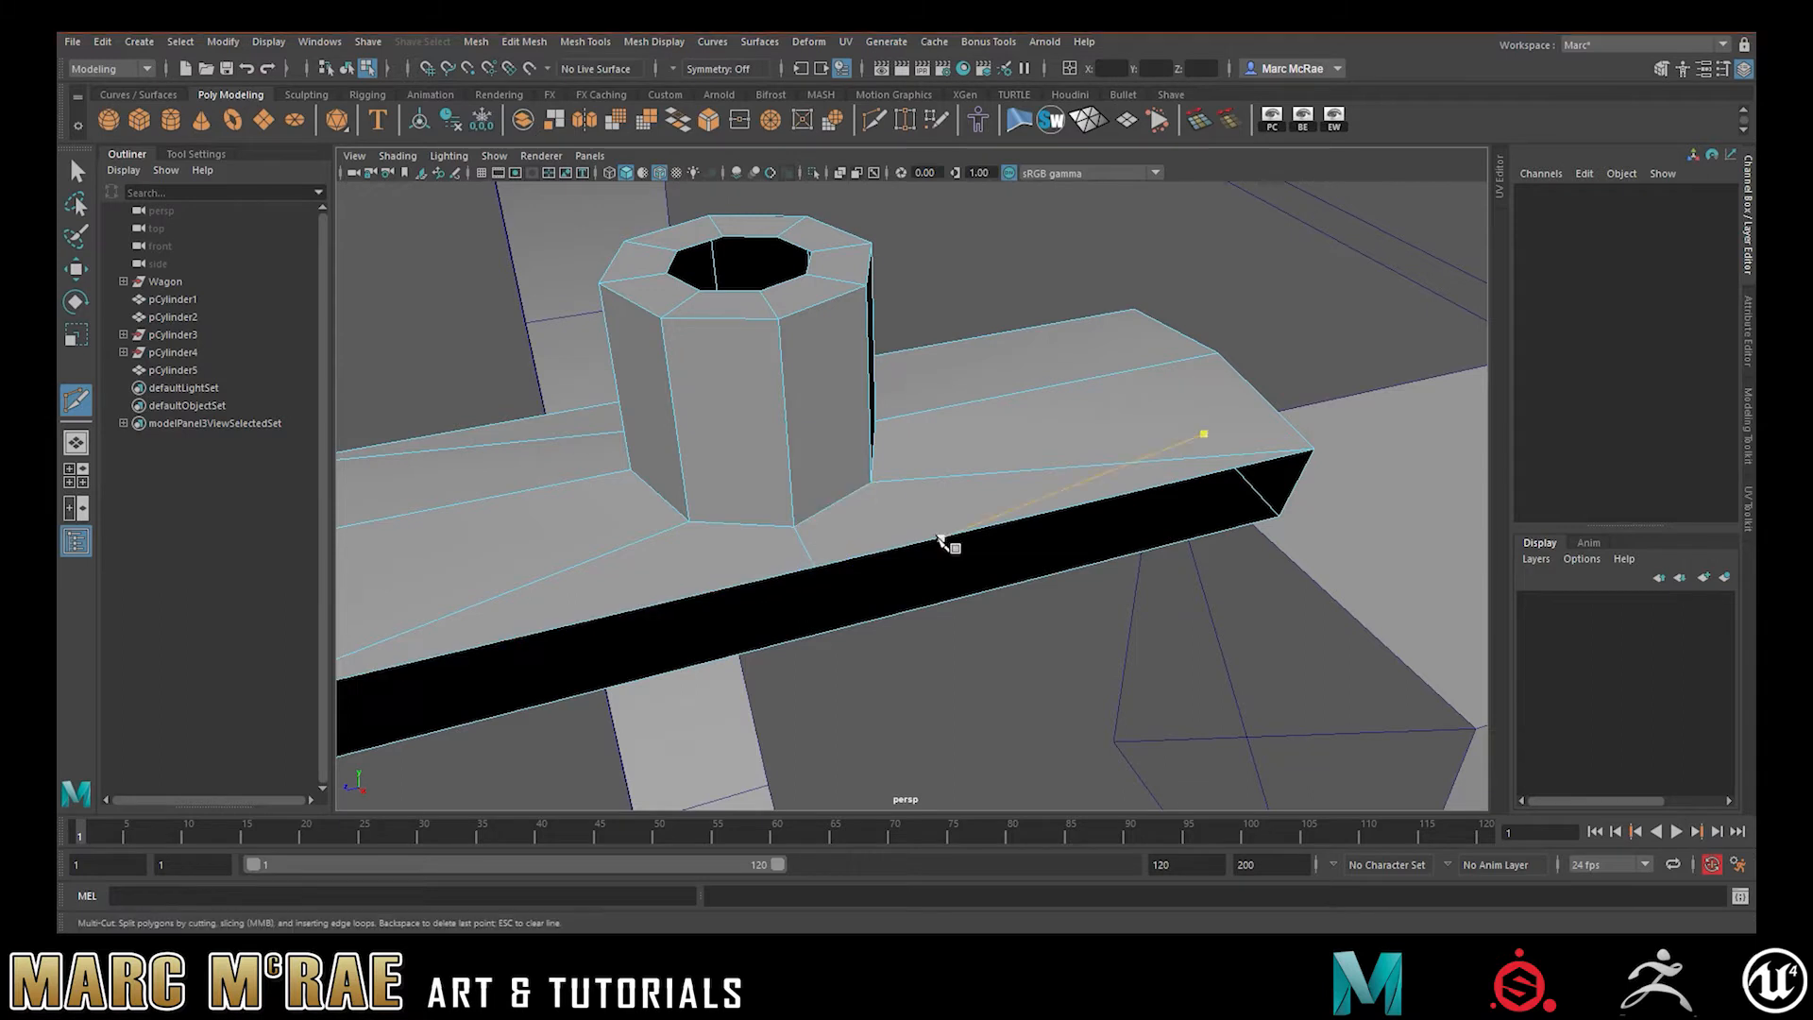
Display the top view in wireframe and frame the combined hub-and-spoke segment in it
key("space")
key("space")
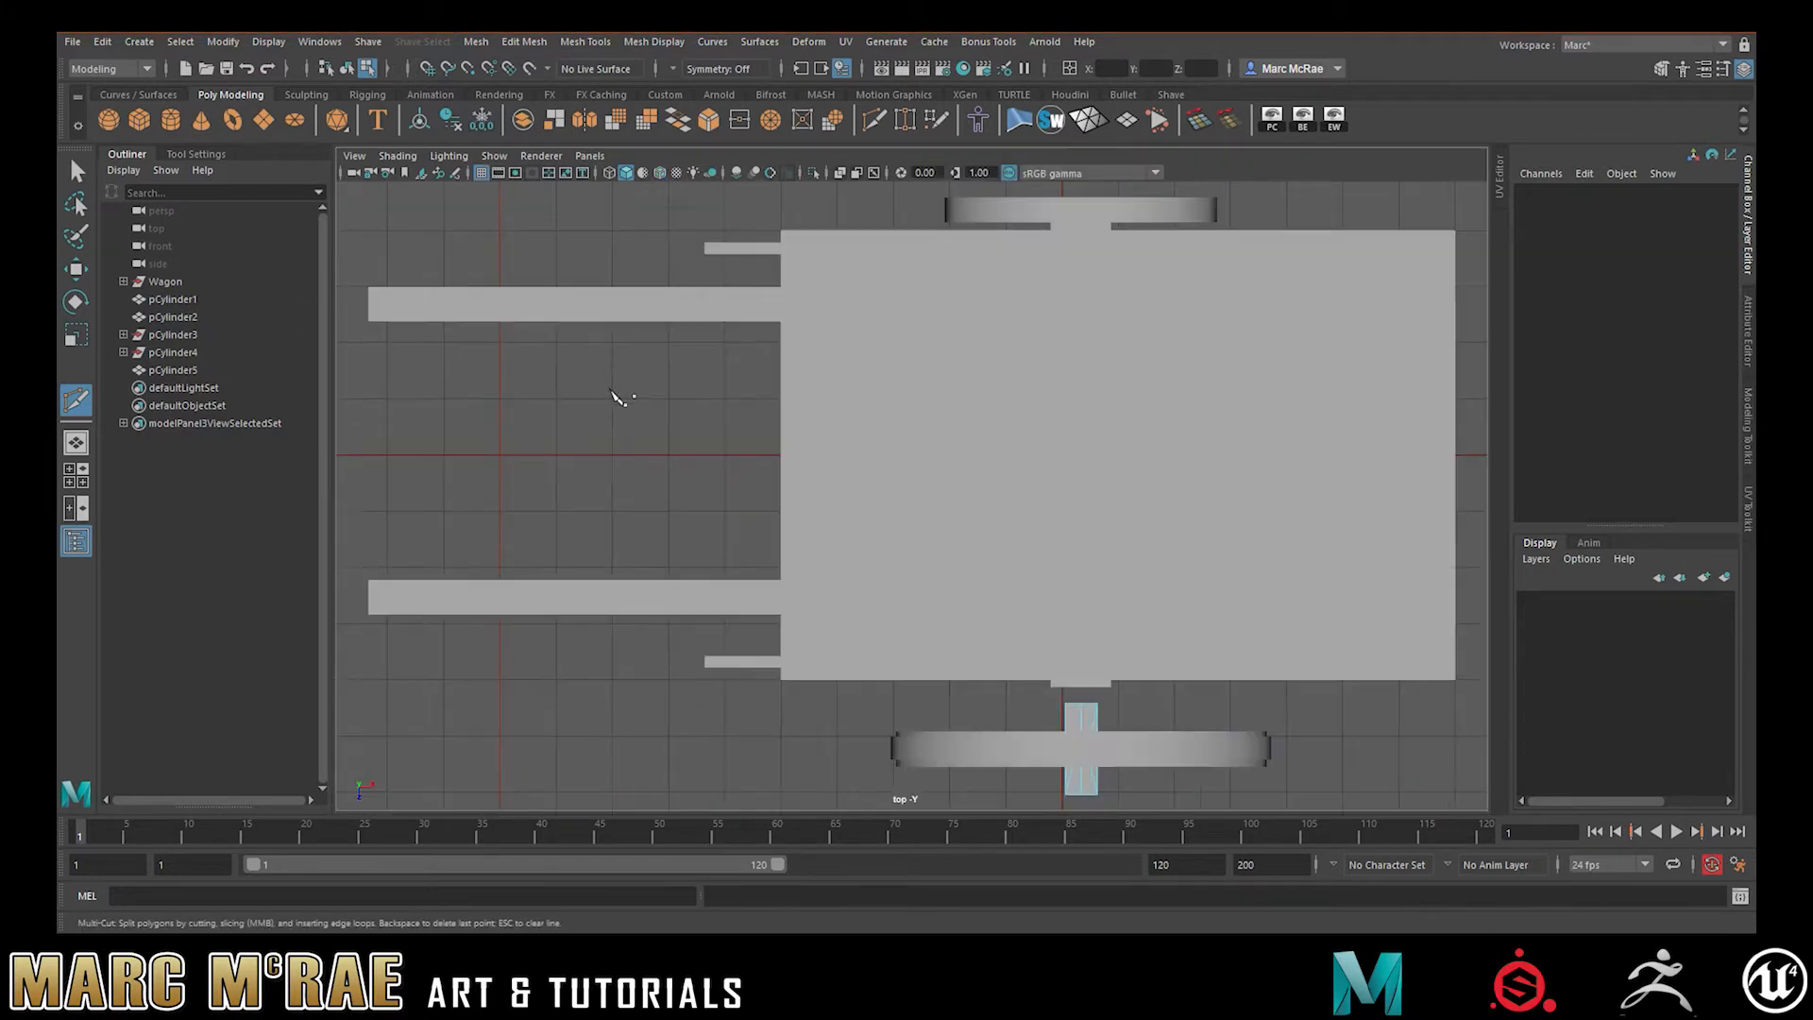
key("4")
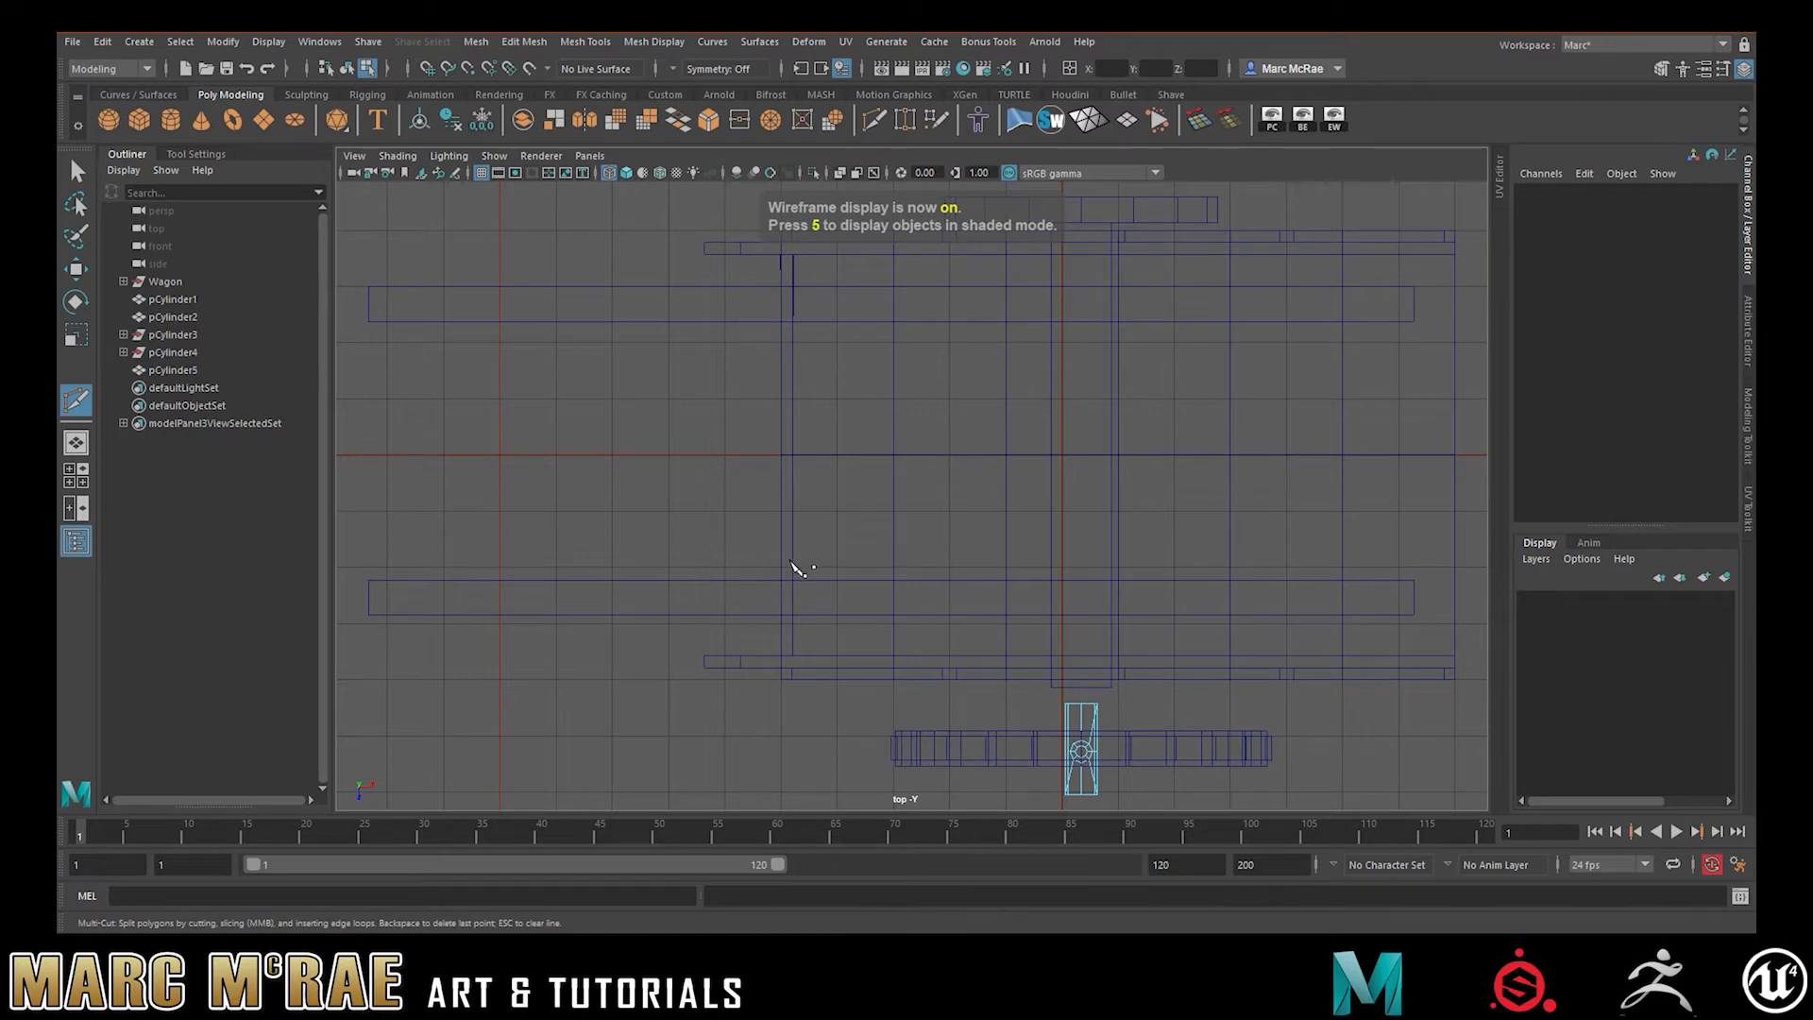
key("q")
right_click(1097, 723)
right_click_drag(1107, 701, 1176, 461)
left_click(1123, 714)
left_click(1093, 712)
key("f")
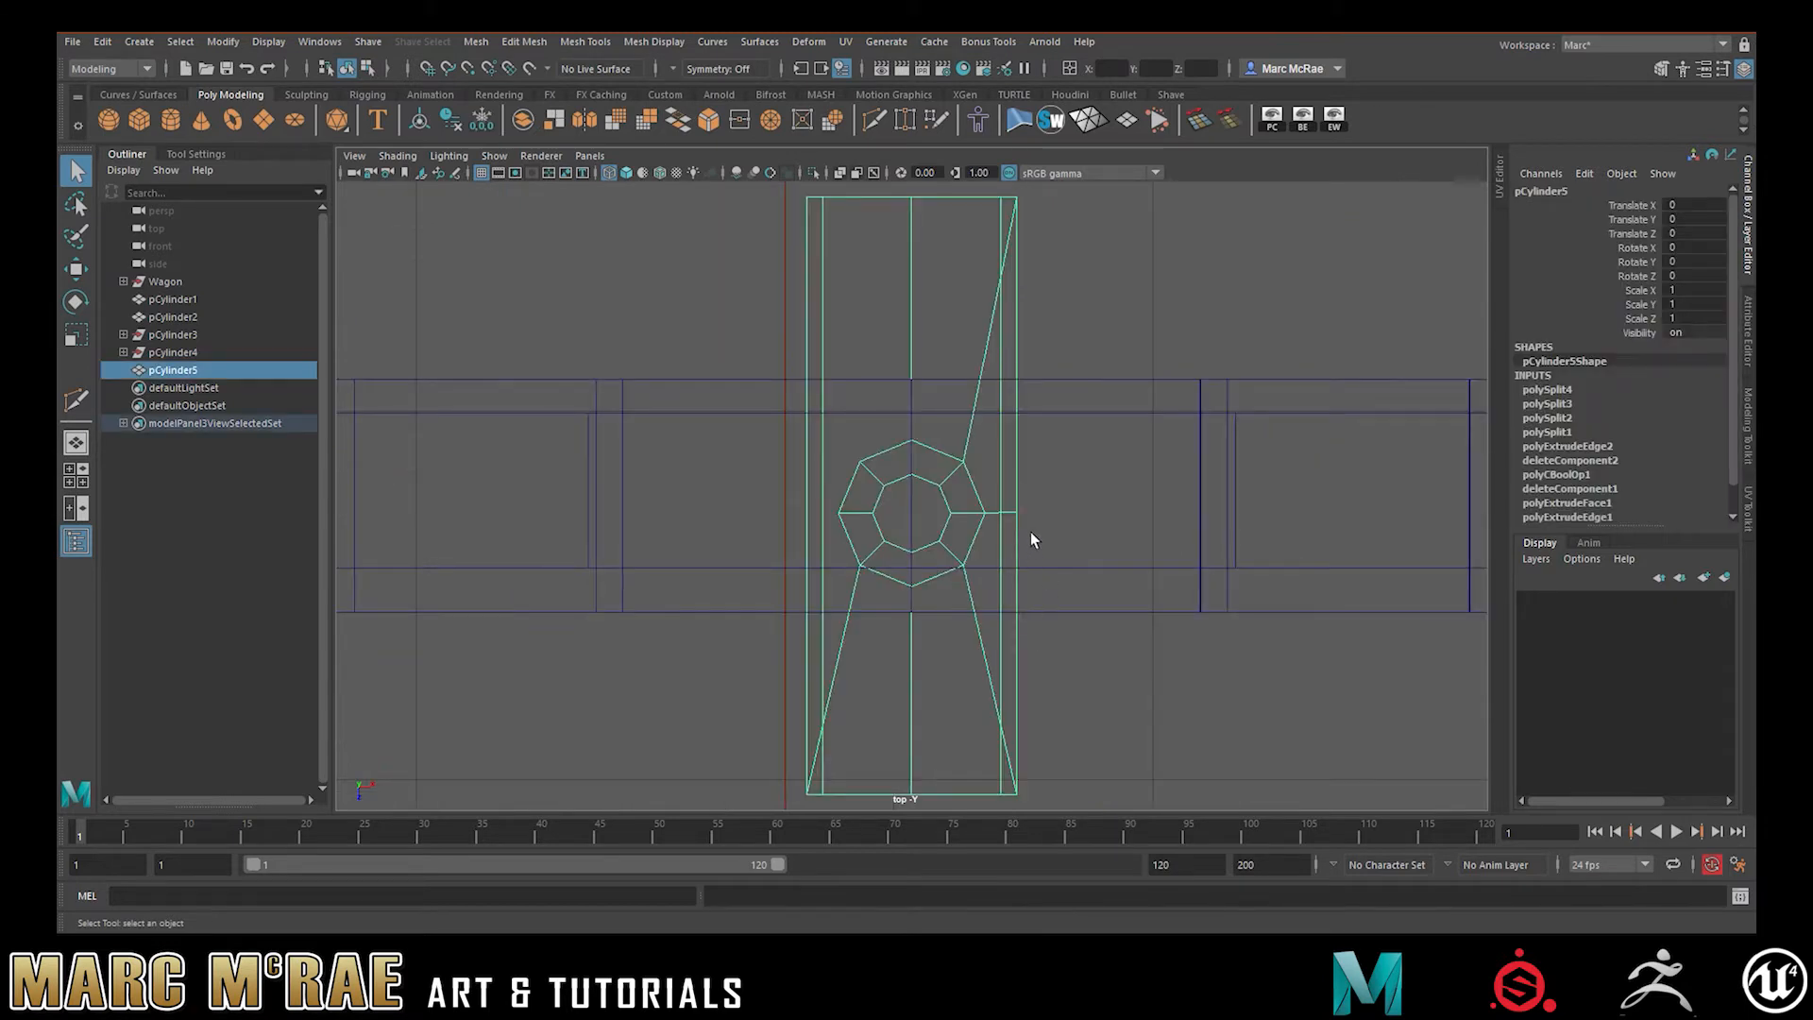
Snap the outer vertex of the side cut in Z so it lines up with the spoke's centre
scroll(999, 514, "up", 3)
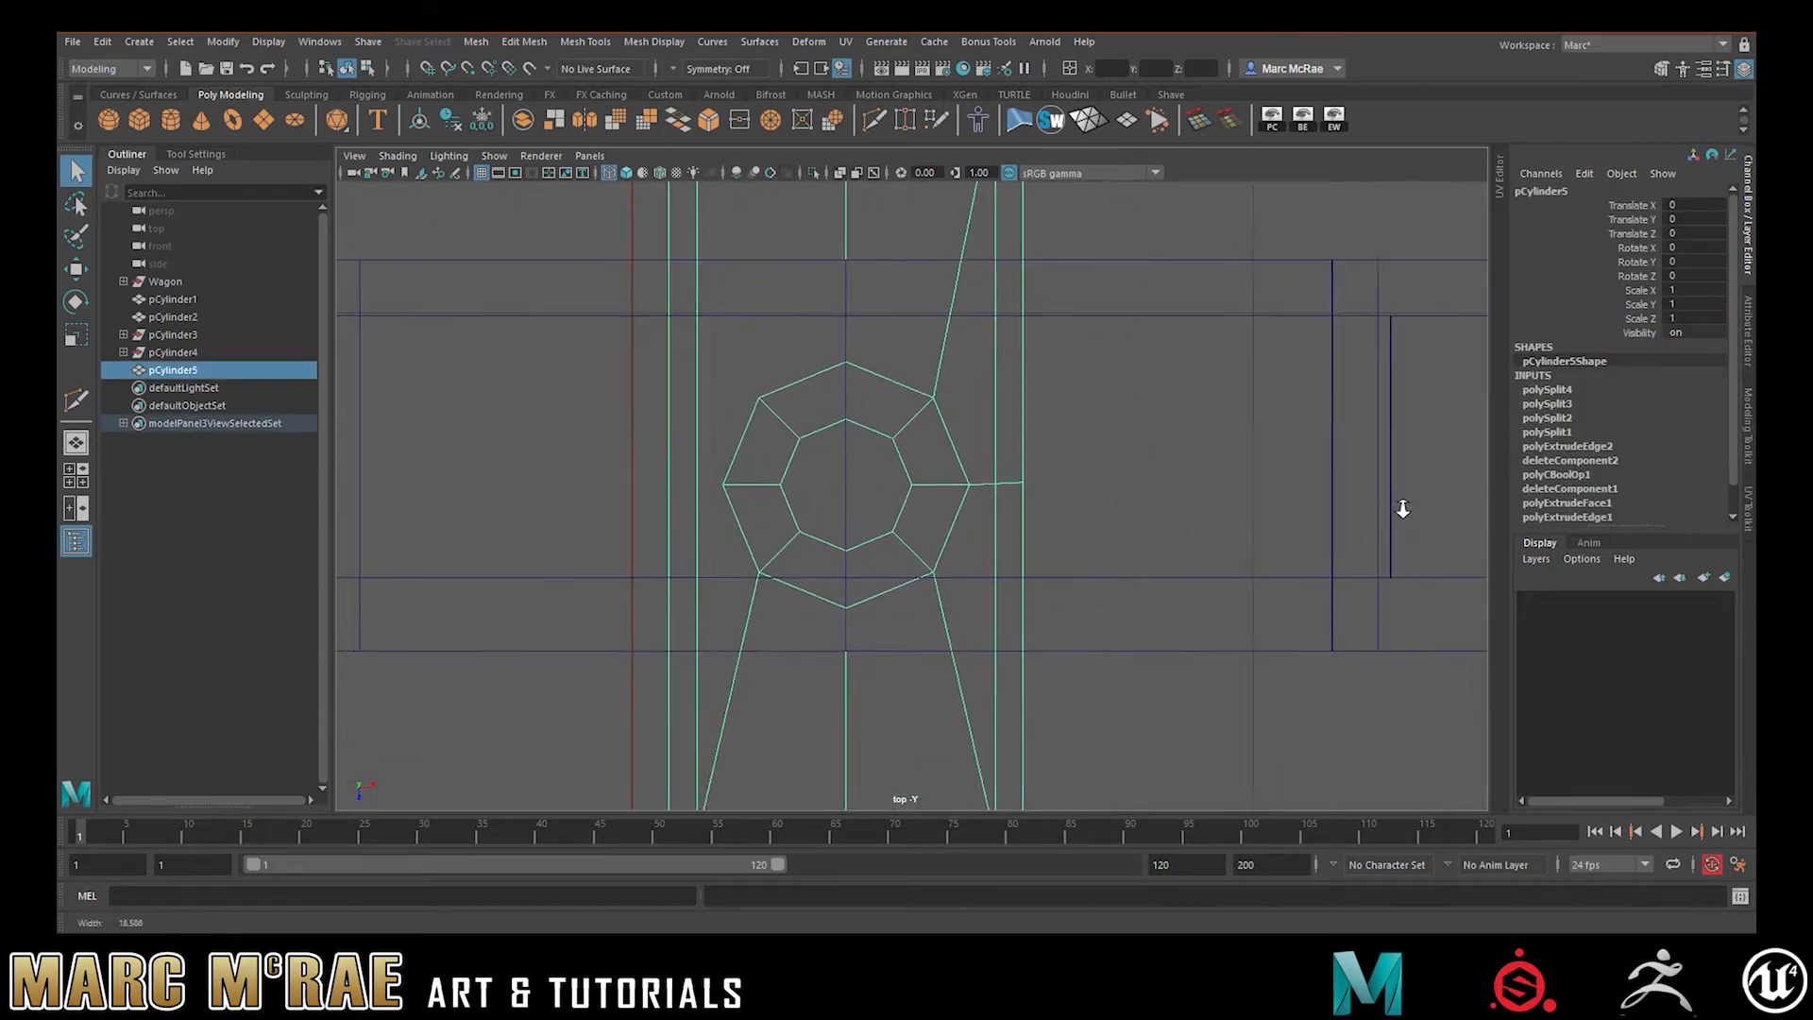
right_click_drag(955, 485, 1042, 457)
left_click(976, 468)
left_click(959, 469)
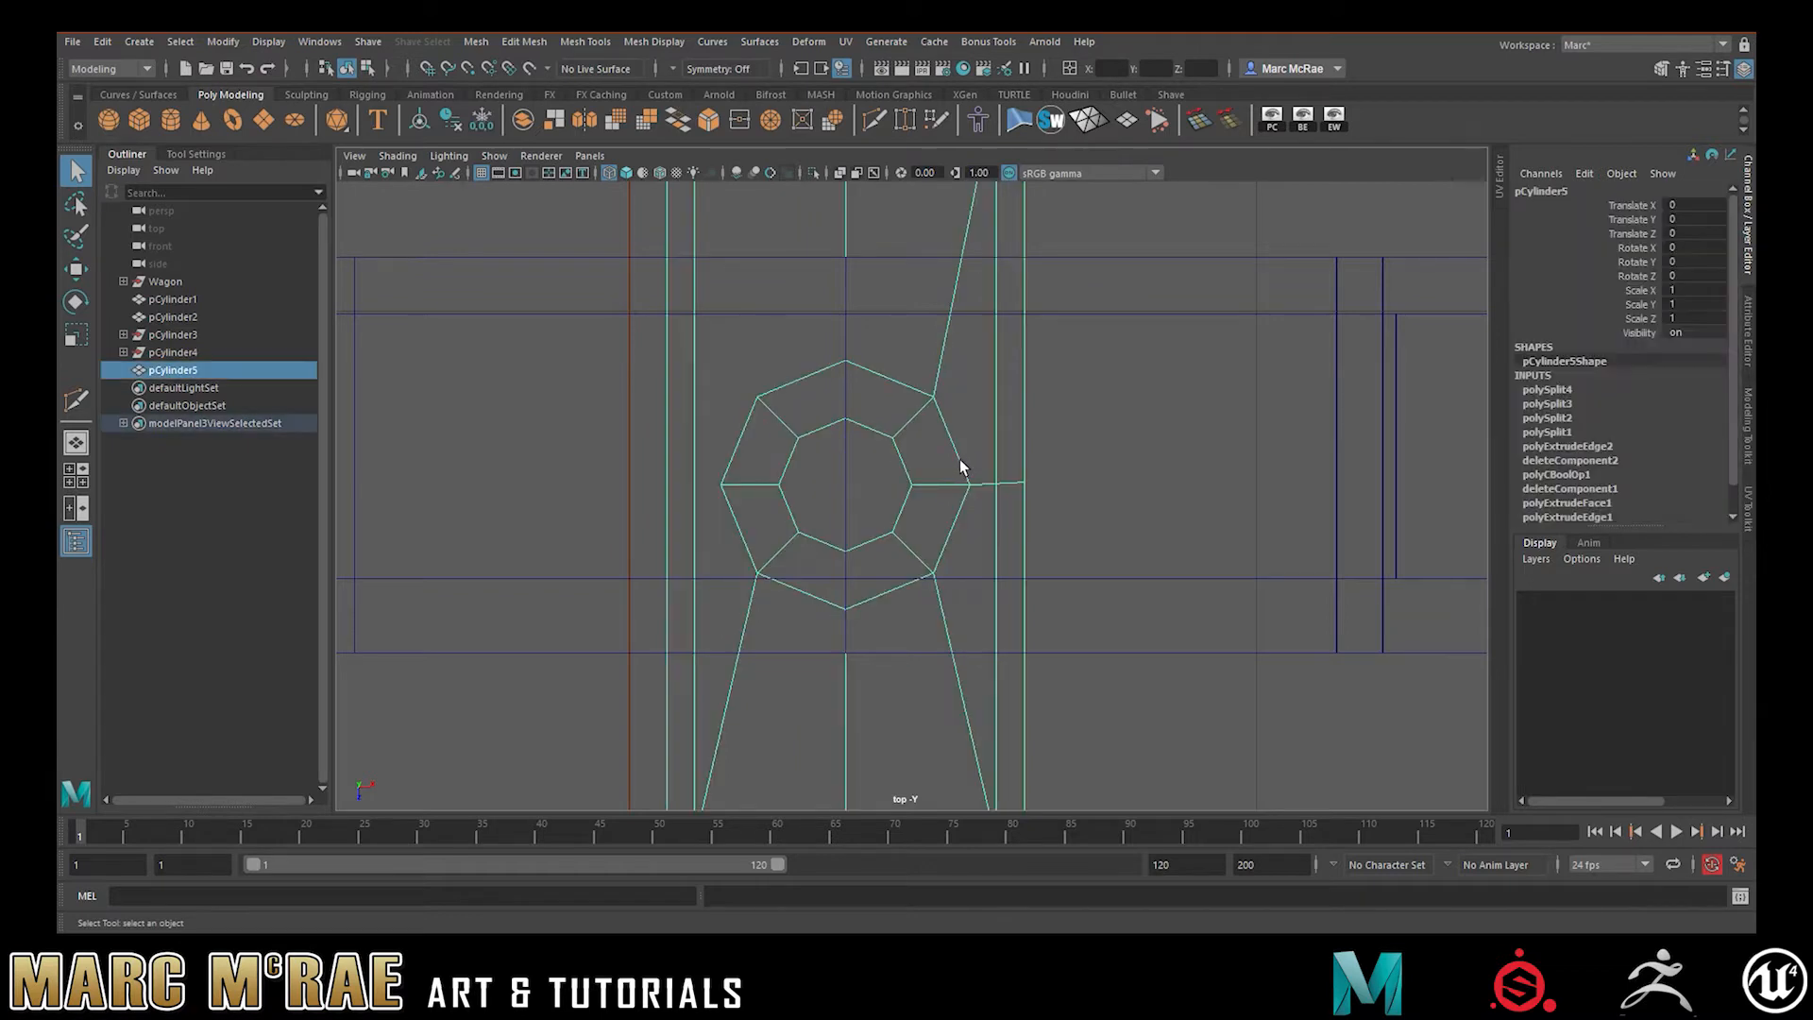
right_click_drag(960, 460, 1042, 487)
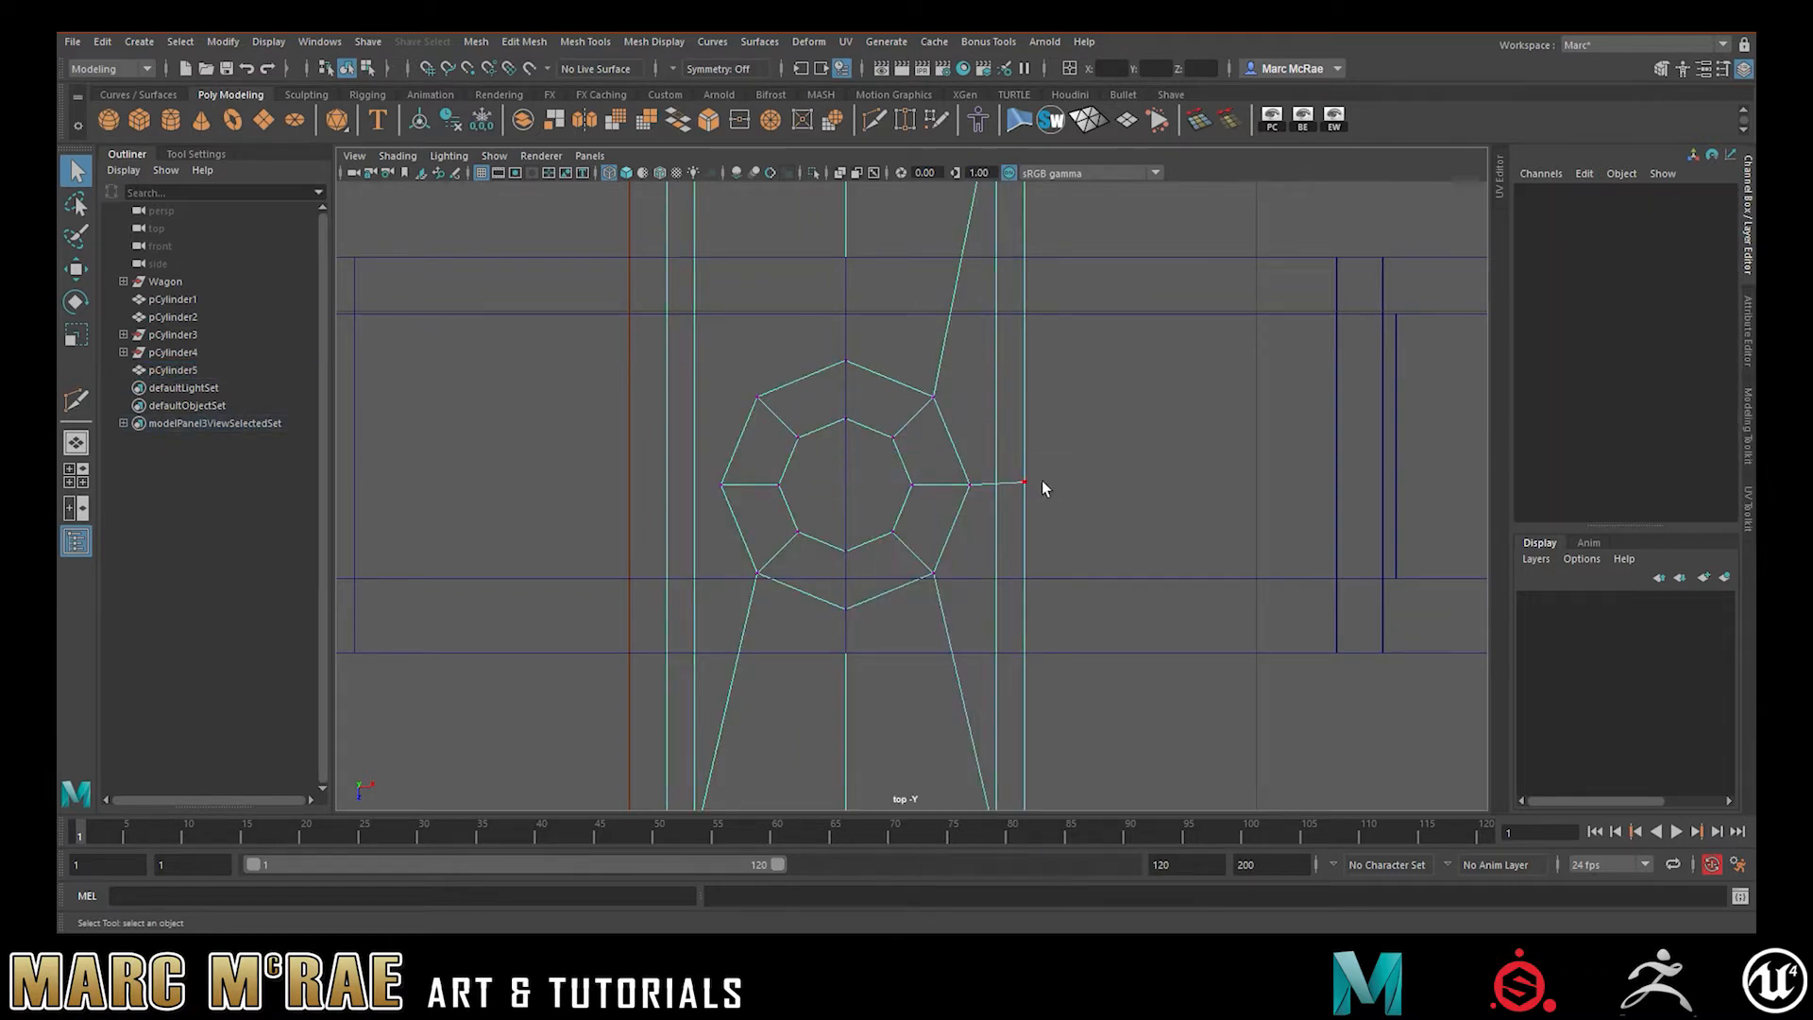
left_click_drag(1057, 503, 1061, 499)
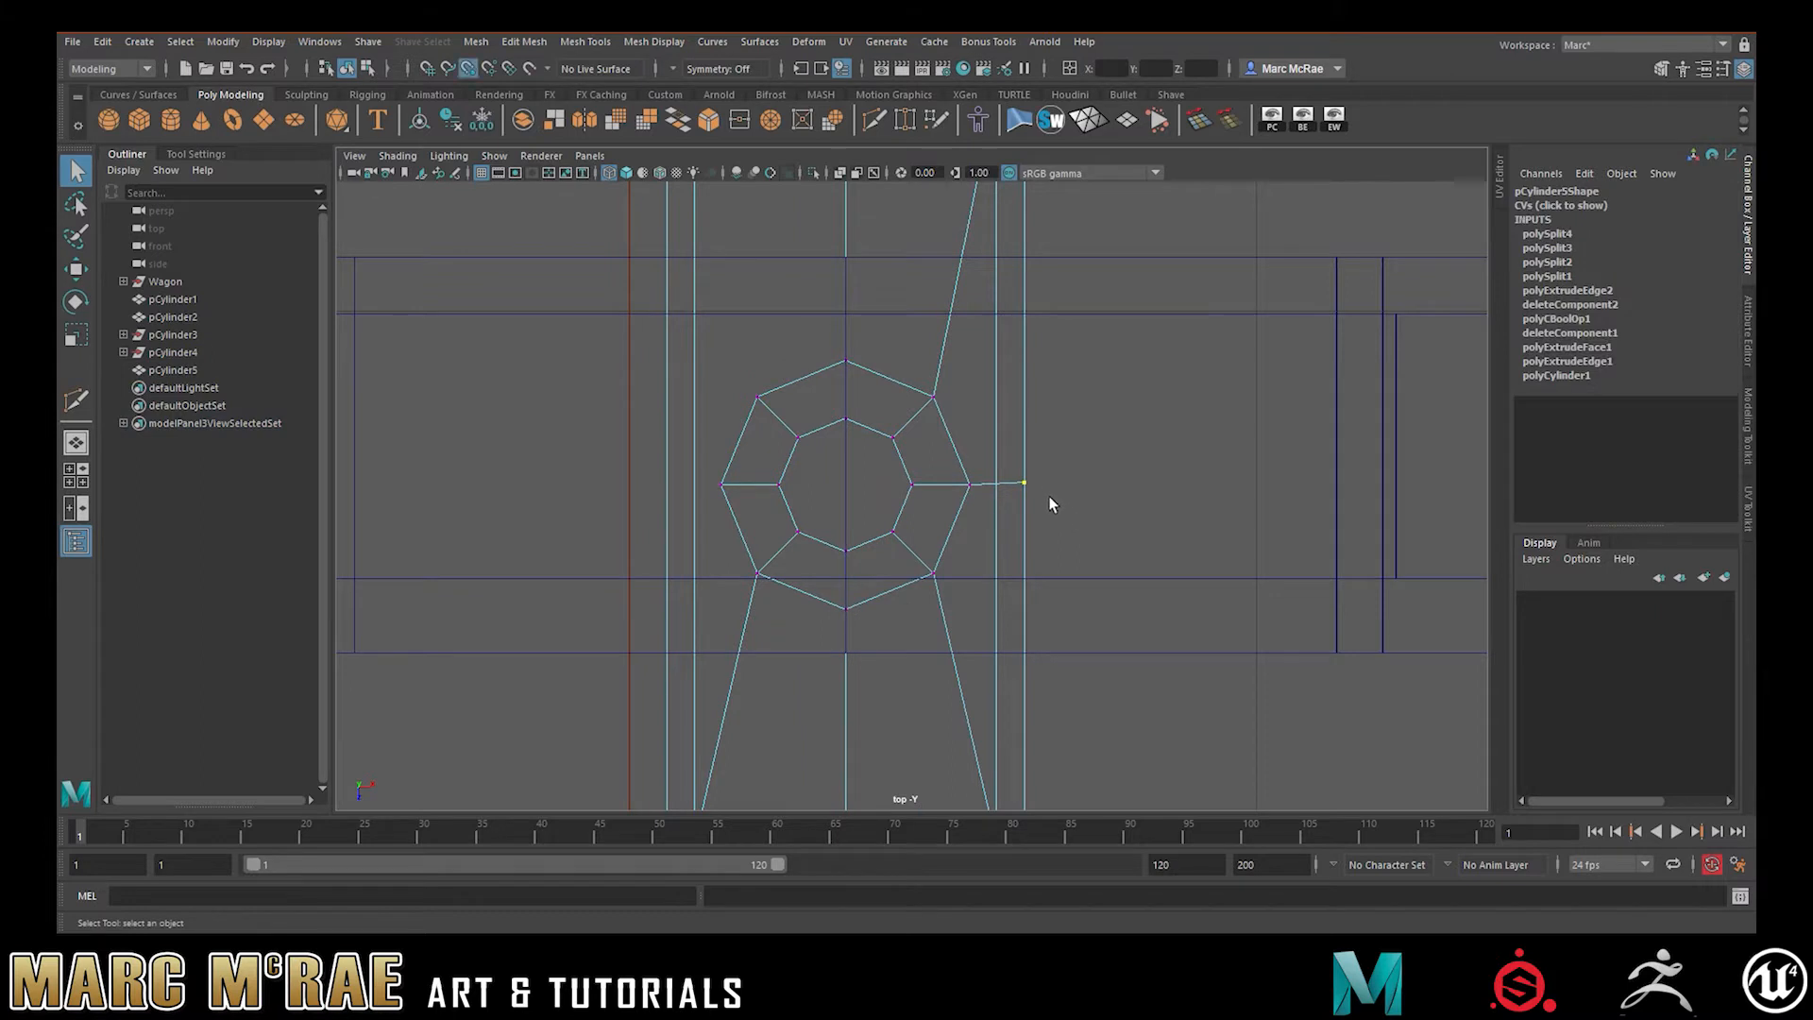
key("w")
key("v")
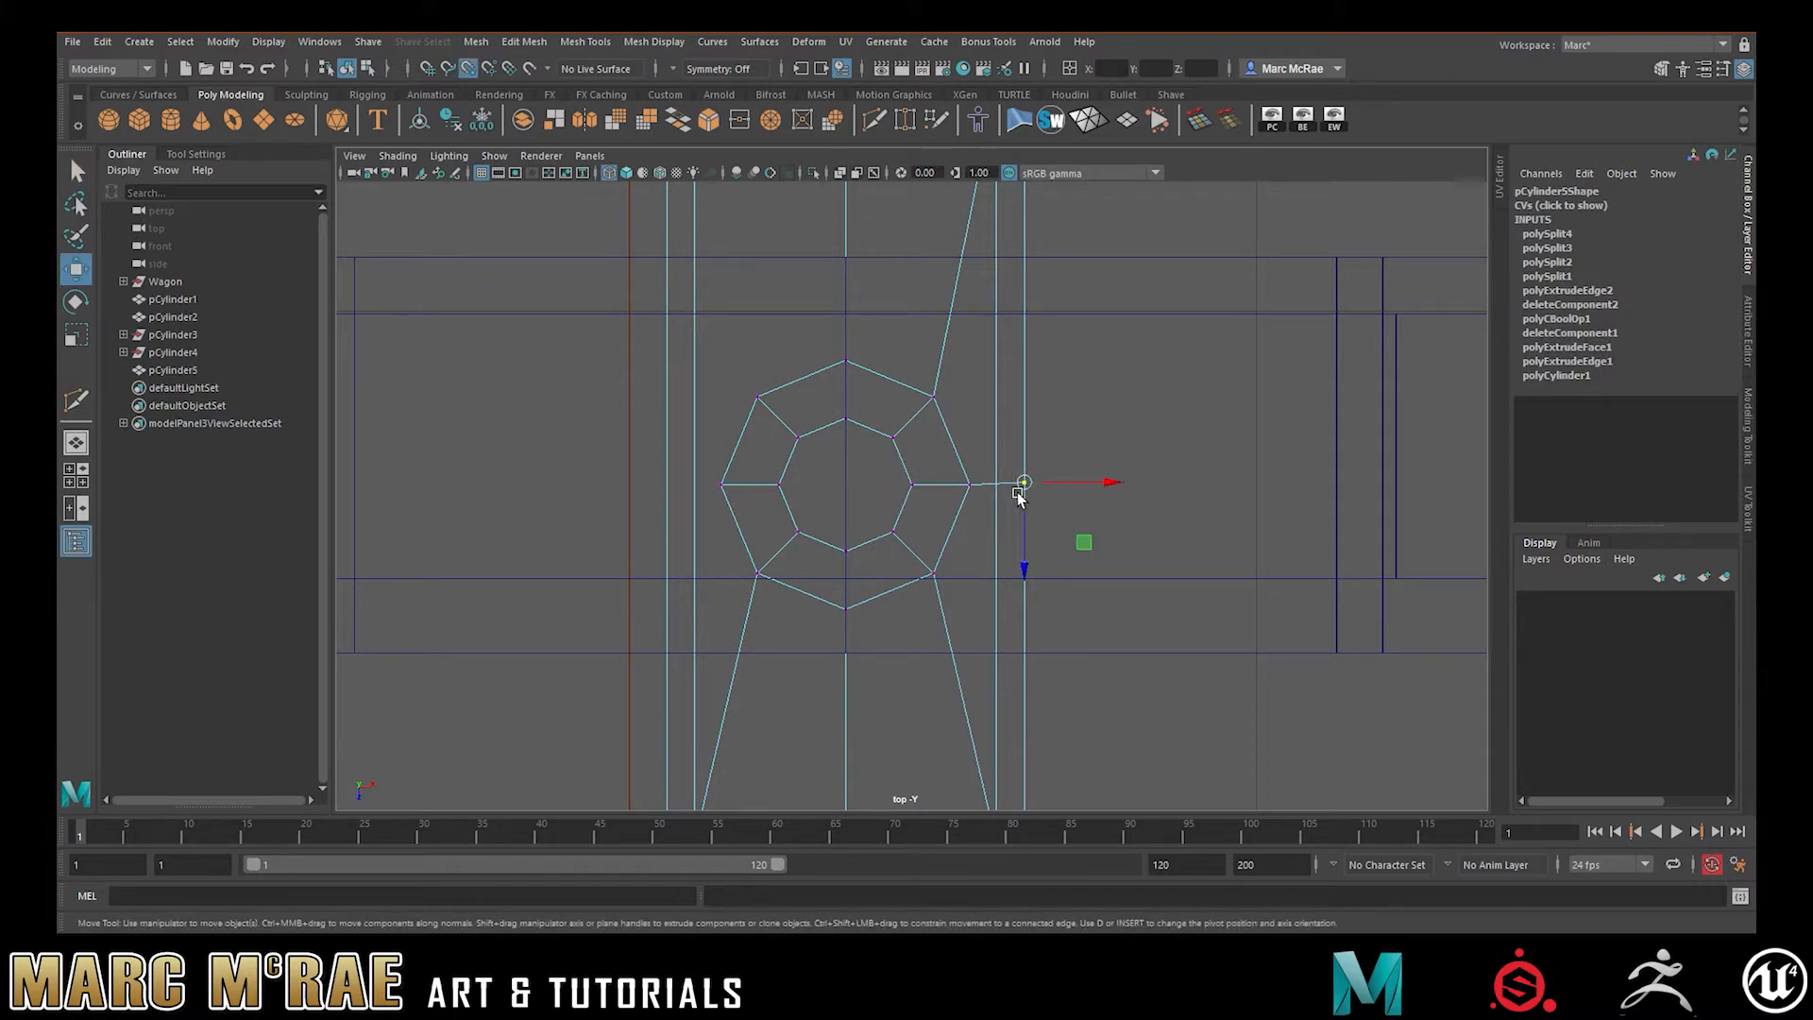
left_click_drag(1024, 493, 980, 510)
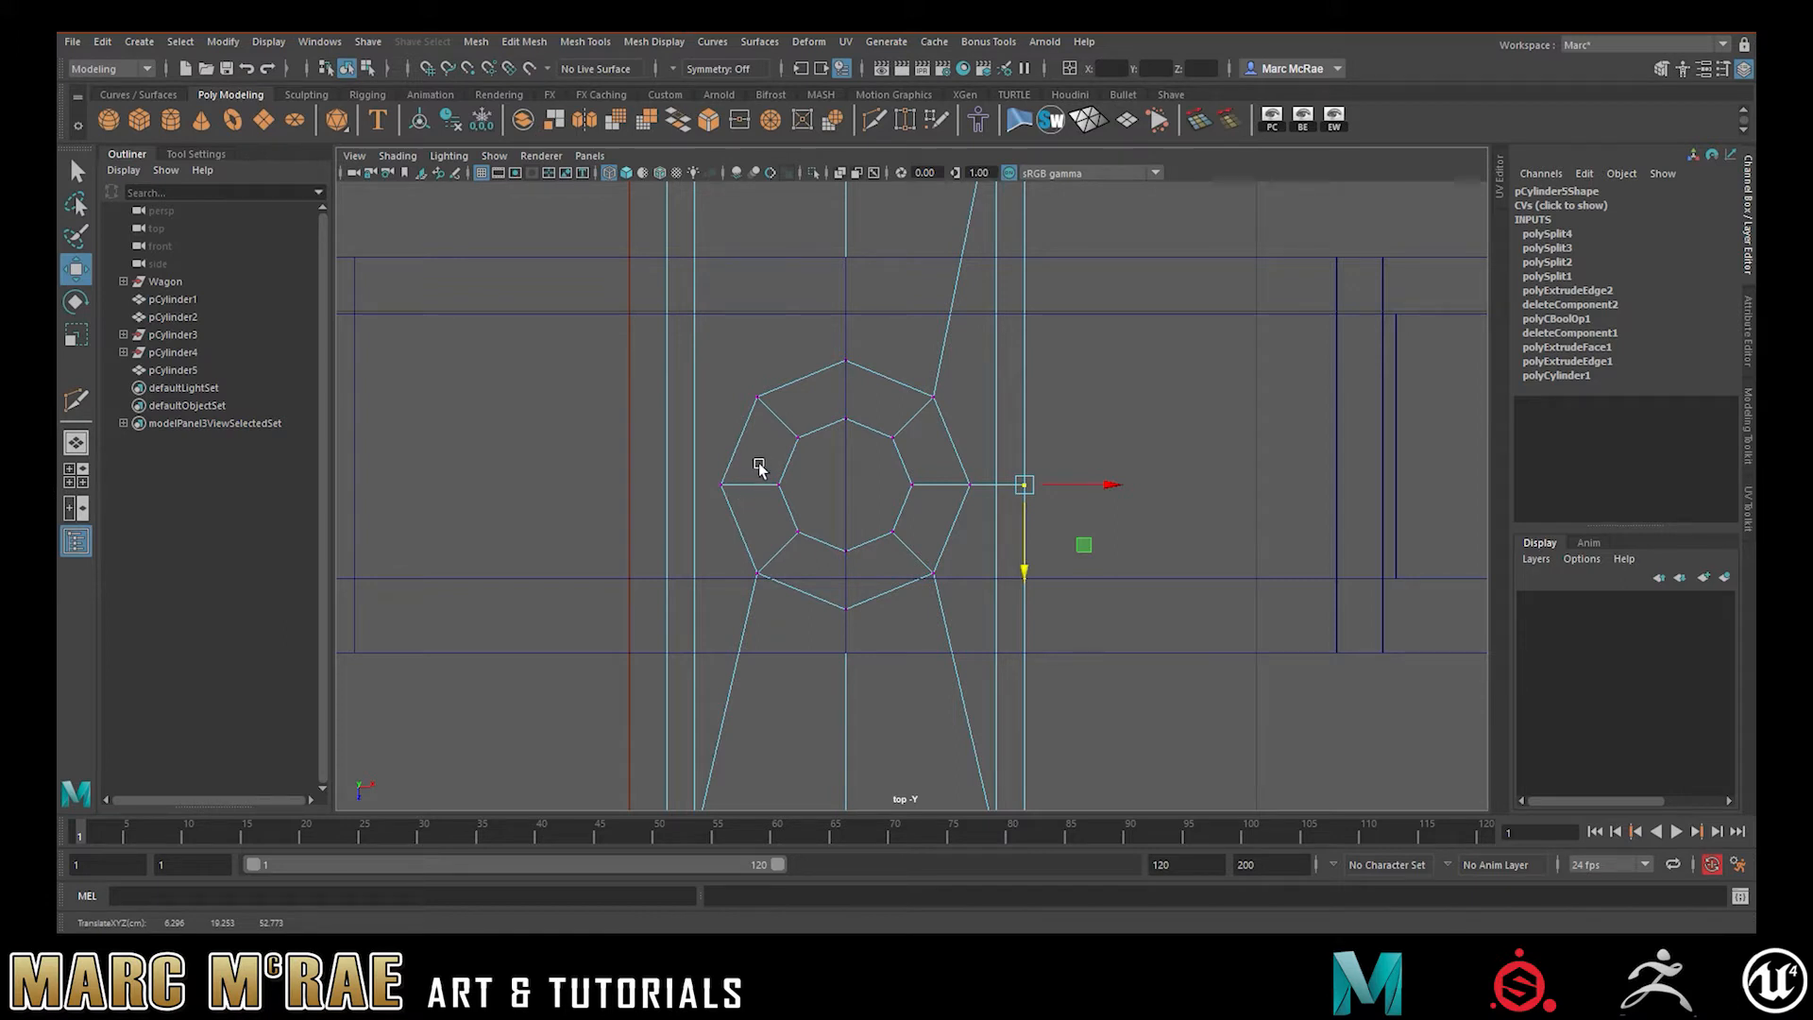
Cut a matching edge from the spoke to the opposite long edge and snap its outer vertex to the spoke's centre in Z
key("ctrl+shift+x")
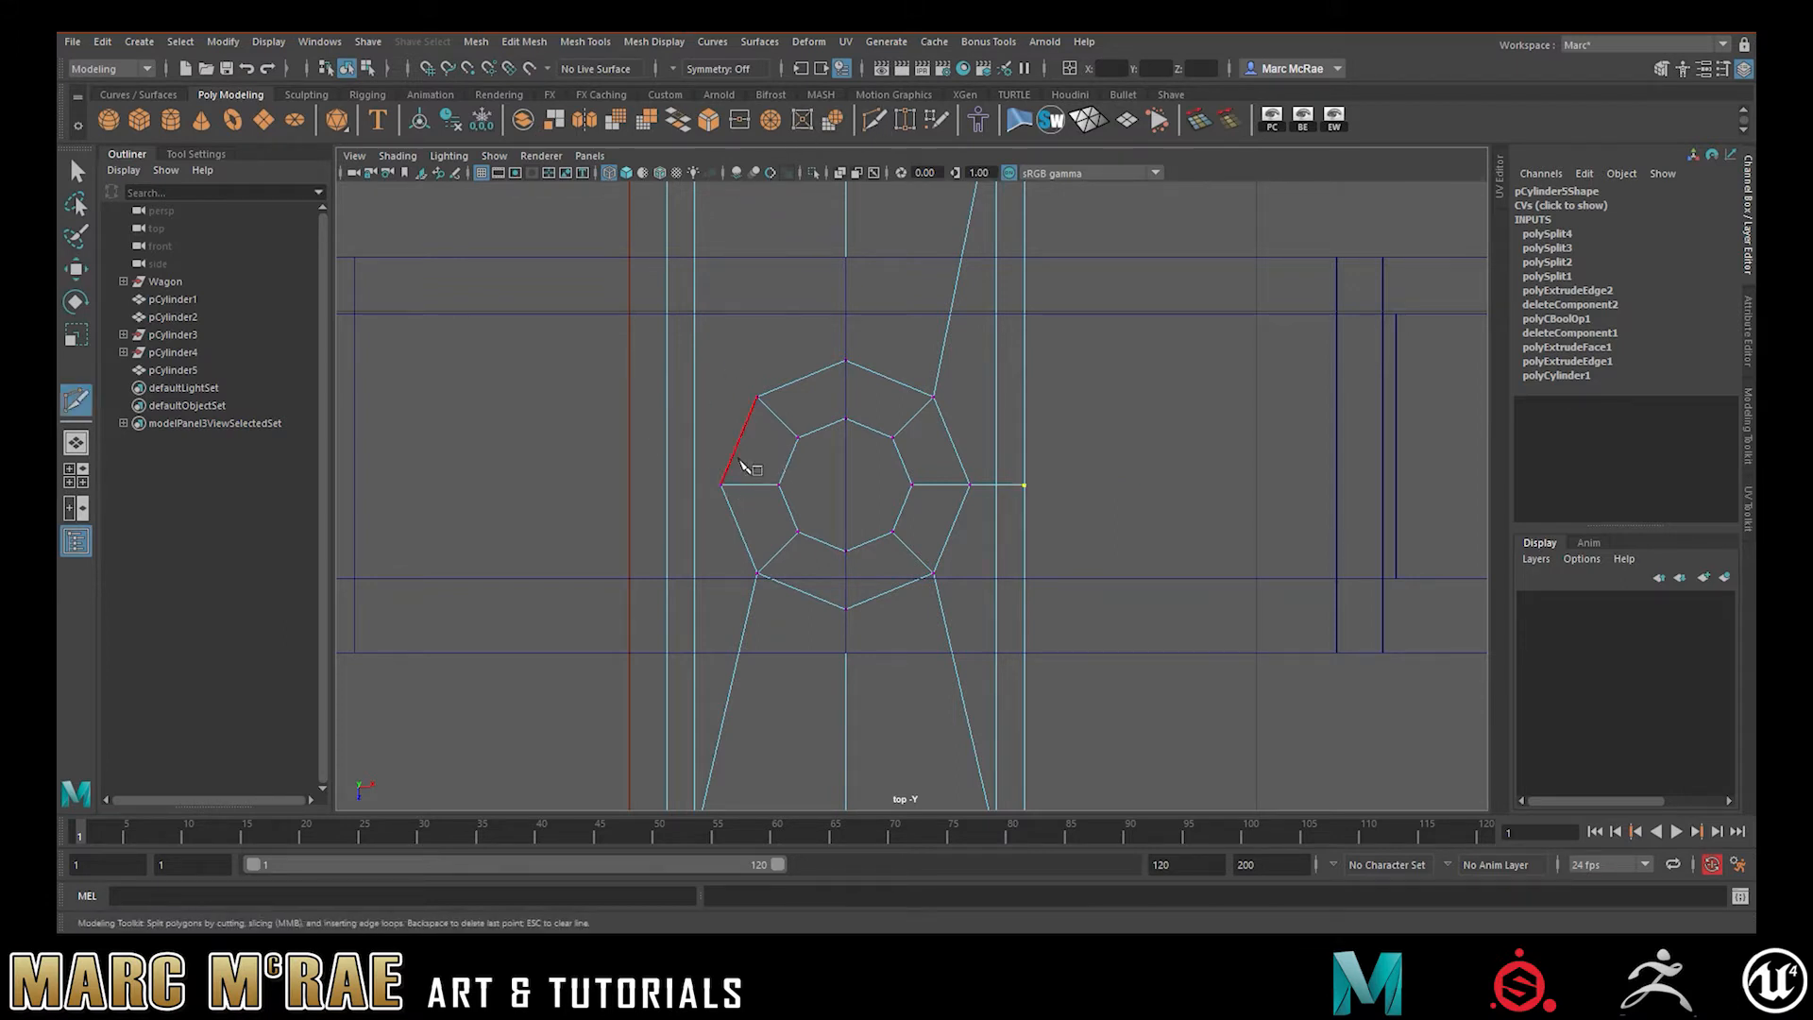
left_click(721, 484)
left_click(666, 486)
key("Return")
key("q")
right_click_drag(671, 490, 637, 487)
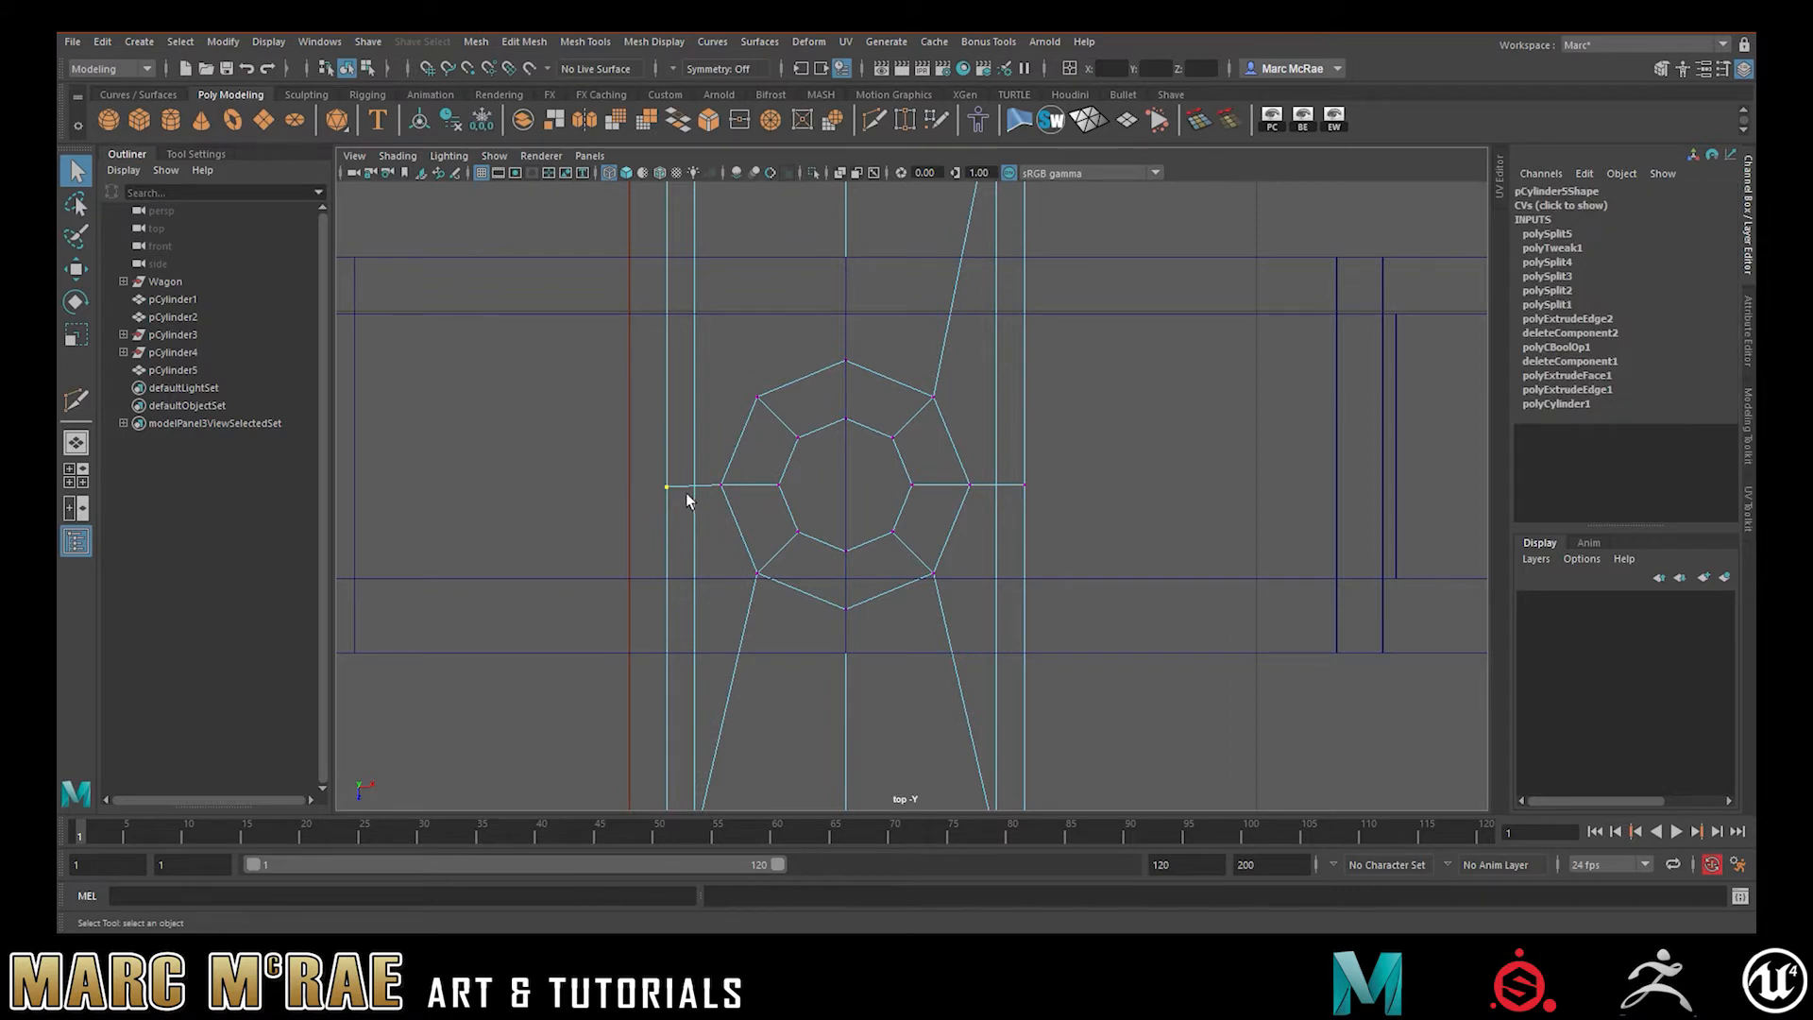
key("w")
key("v")
left_click_drag(667, 531, 670, 512)
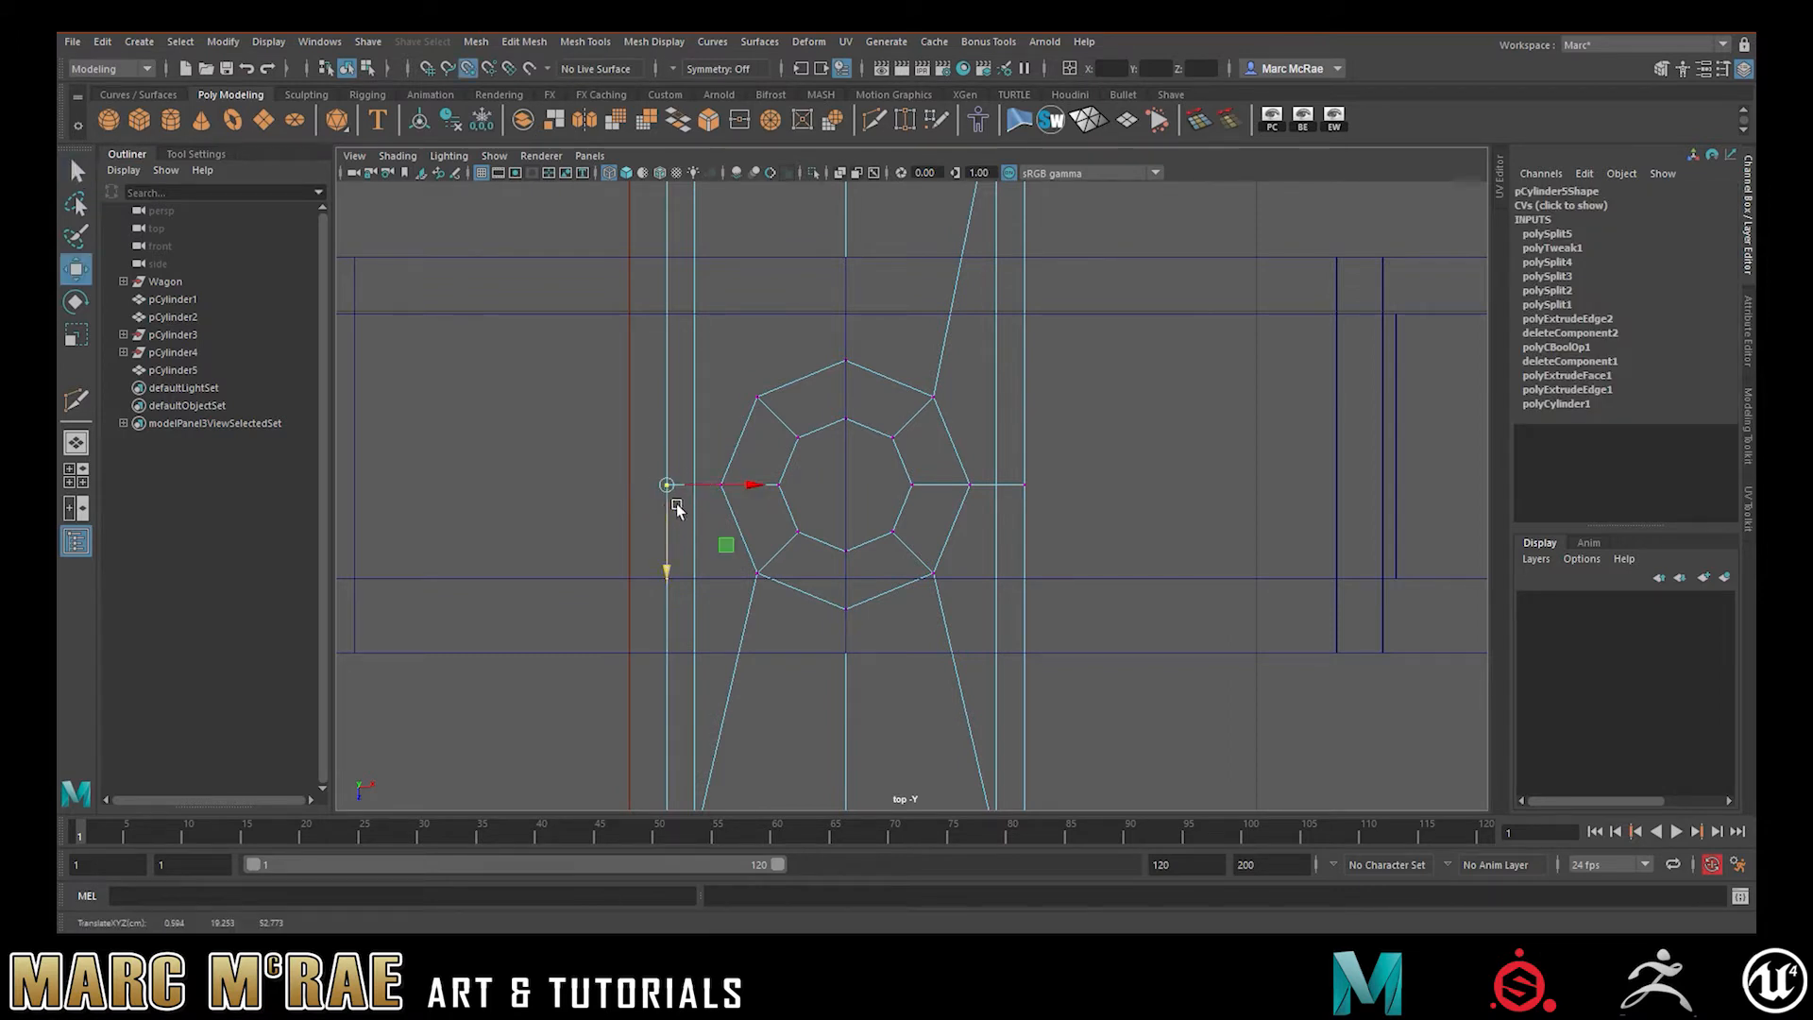
left_click(1096, 439)
Cut an edge in the perspective view from the spoke's base to the remaining unconnected corner of the hub section
middle_click_drag(851, 335, 884, 524, "alt")
right_click_drag(897, 484, 813, 417, "alt")
key("space")
key("space")
left_click_drag(1174, 422, 1009, 448, "alt")
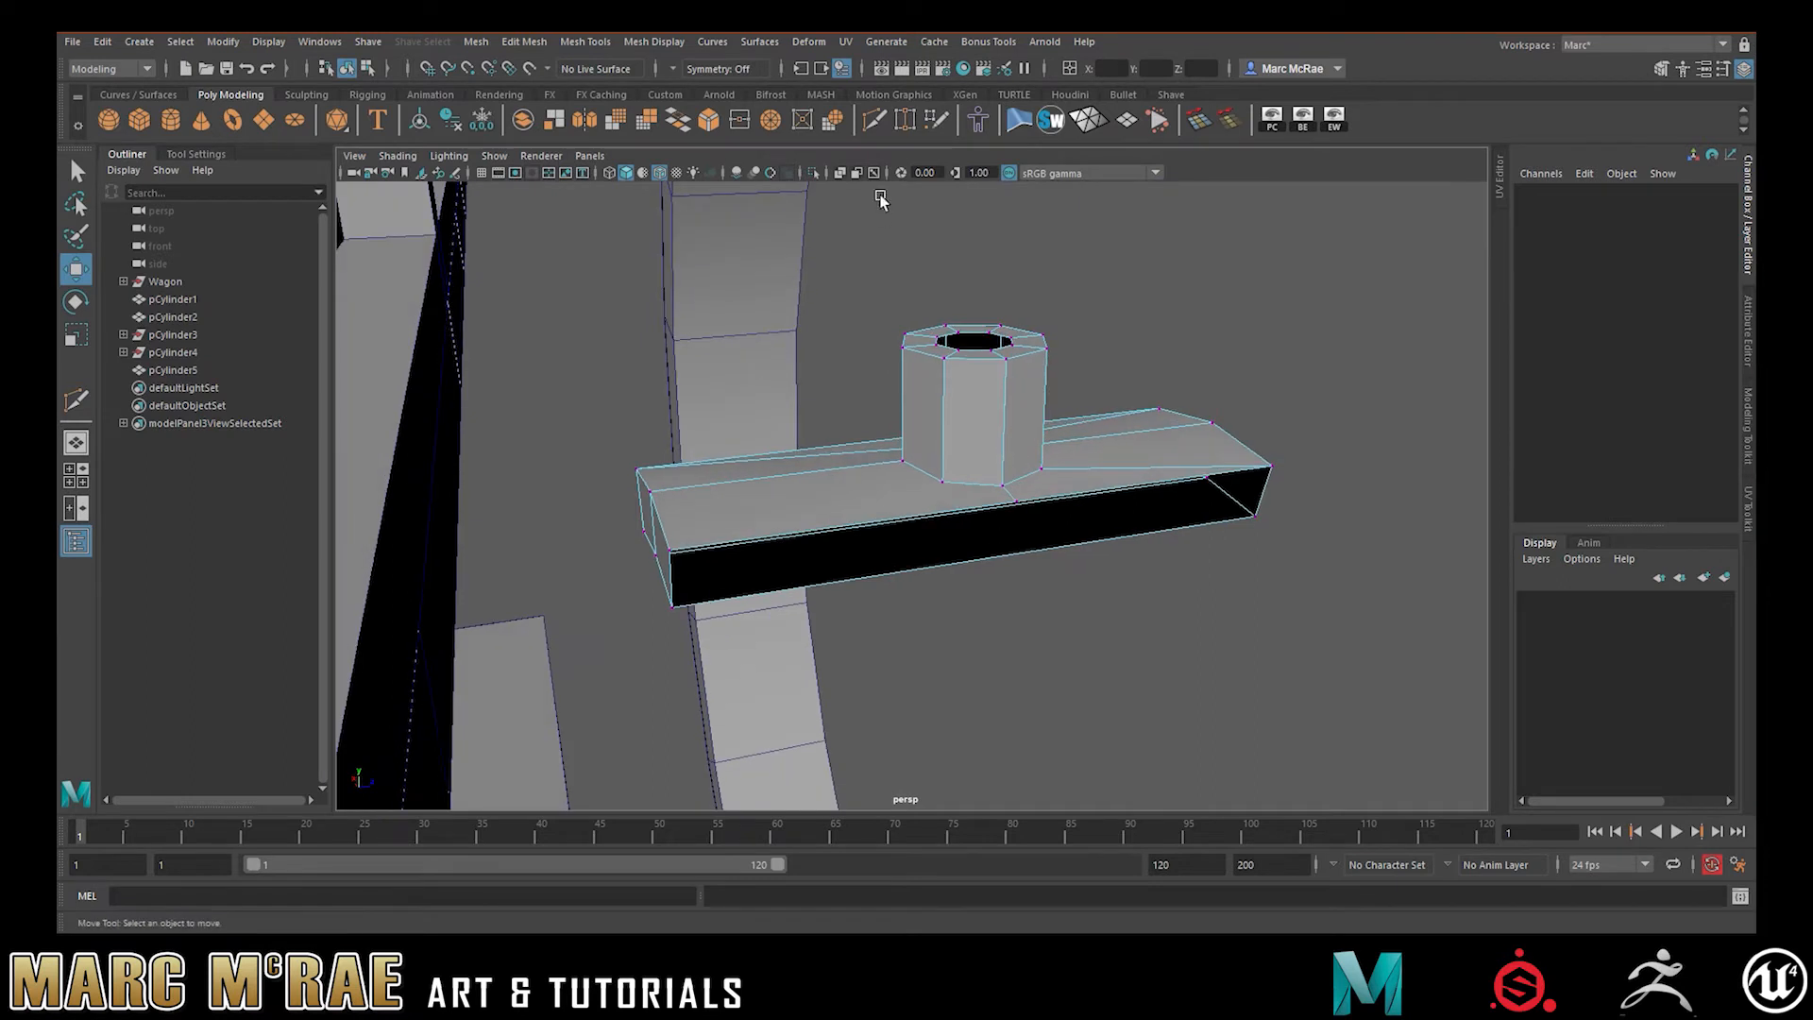
left_click(875, 122)
left_click(943, 481)
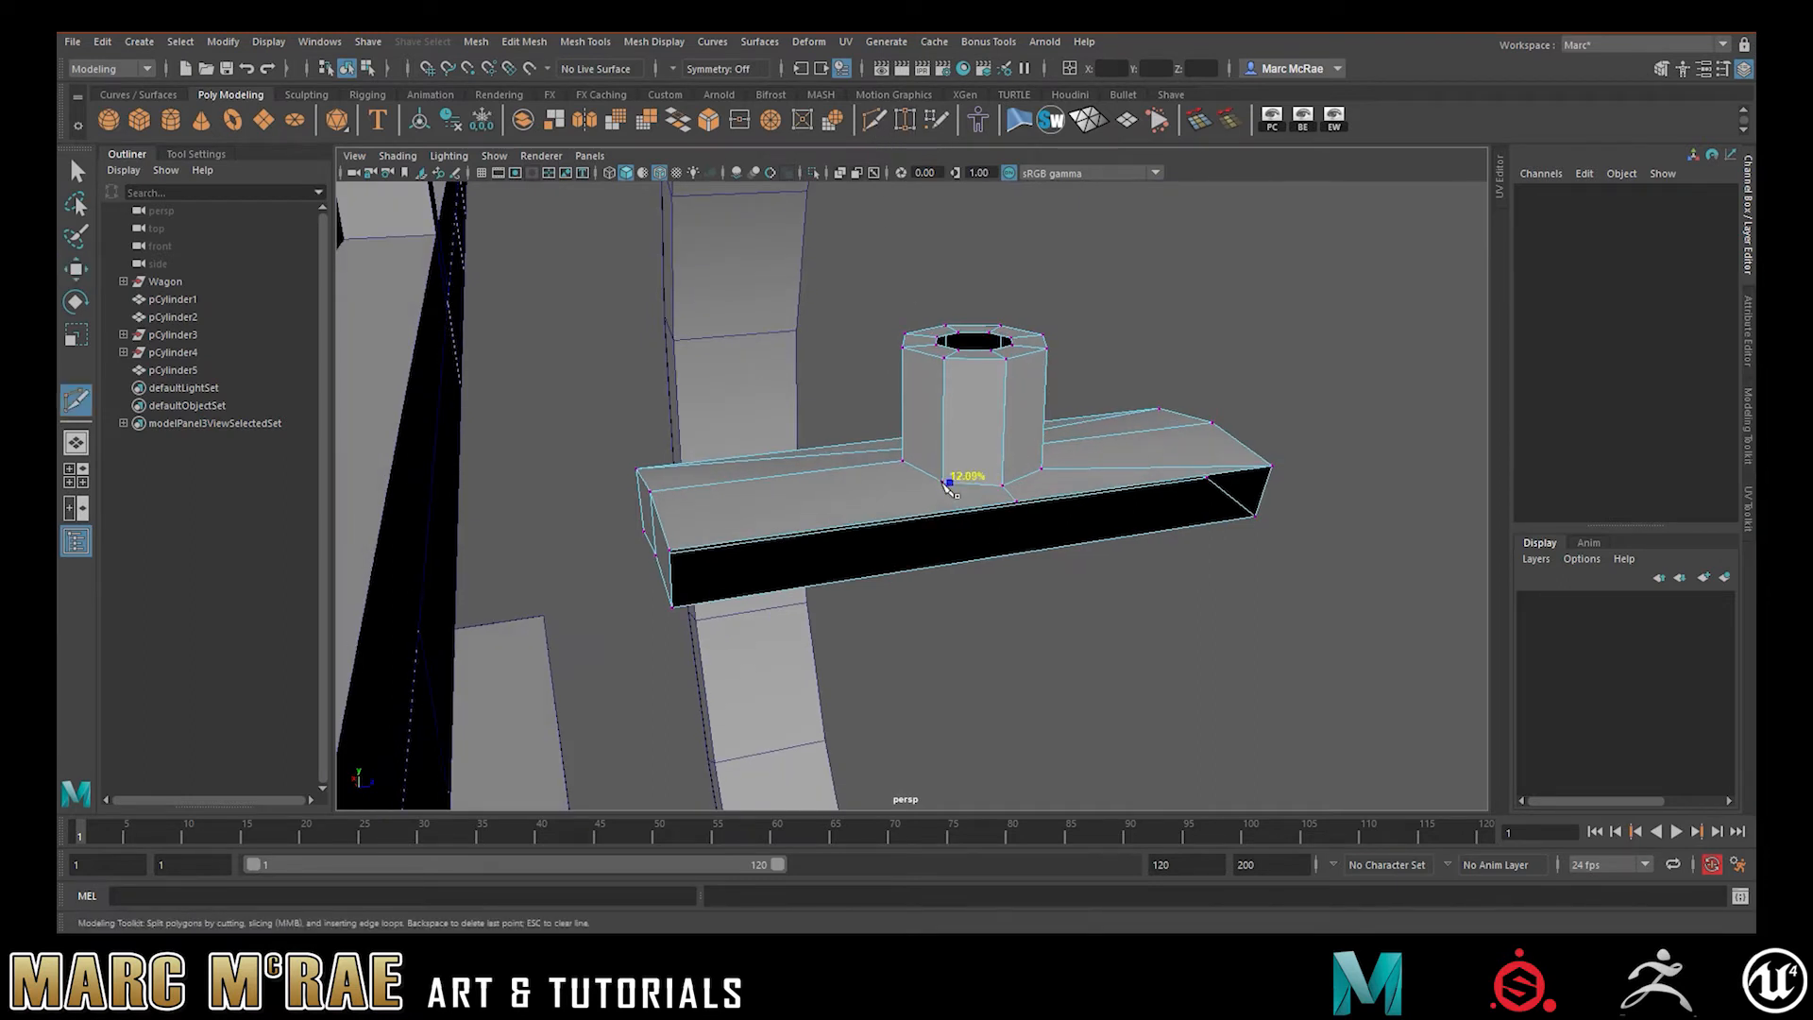
left_click(668, 548)
key("Return")
left_click_drag(708, 567, 1011, 465, "alt")
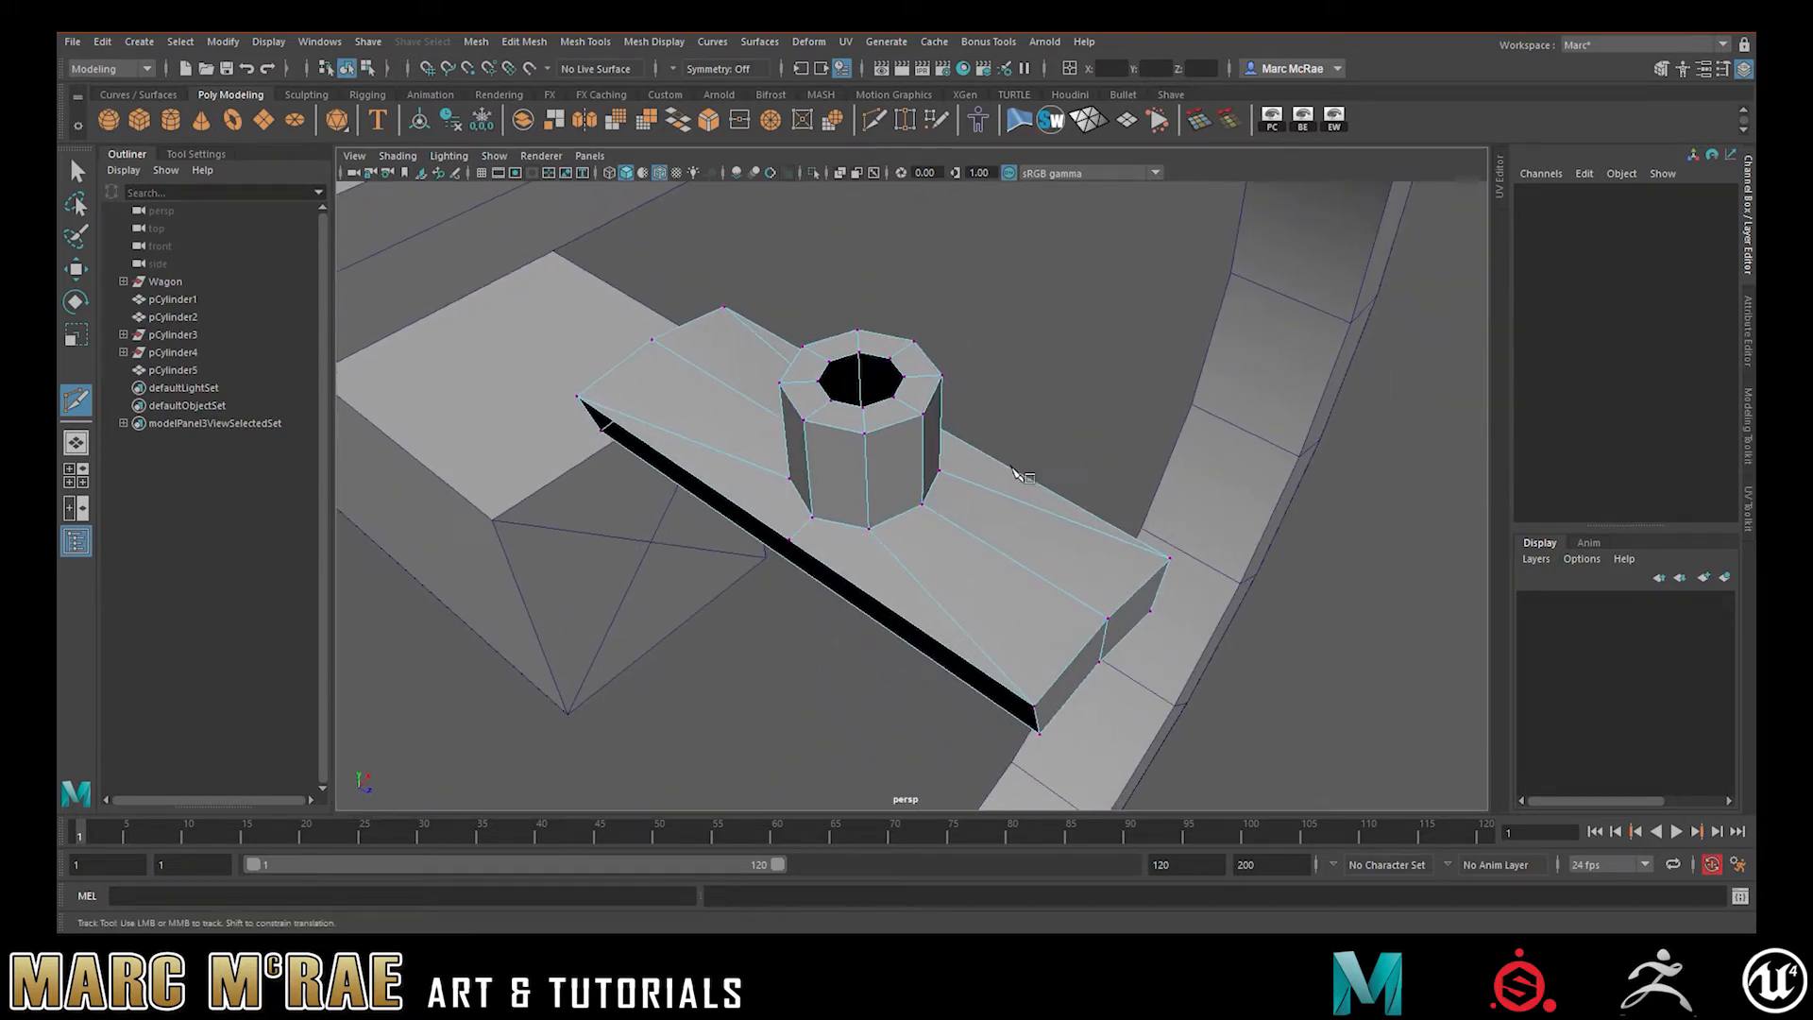
Return to object selection and select only the combined hub-and-spoke segment for moving
key("q")
right_click_drag(1038, 413, 1091, 385)
left_click(1091, 386)
left_click(892, 436)
left_click_drag(949, 446, 946, 400, "alt")
left_click_drag(1045, 512, 883, 491)
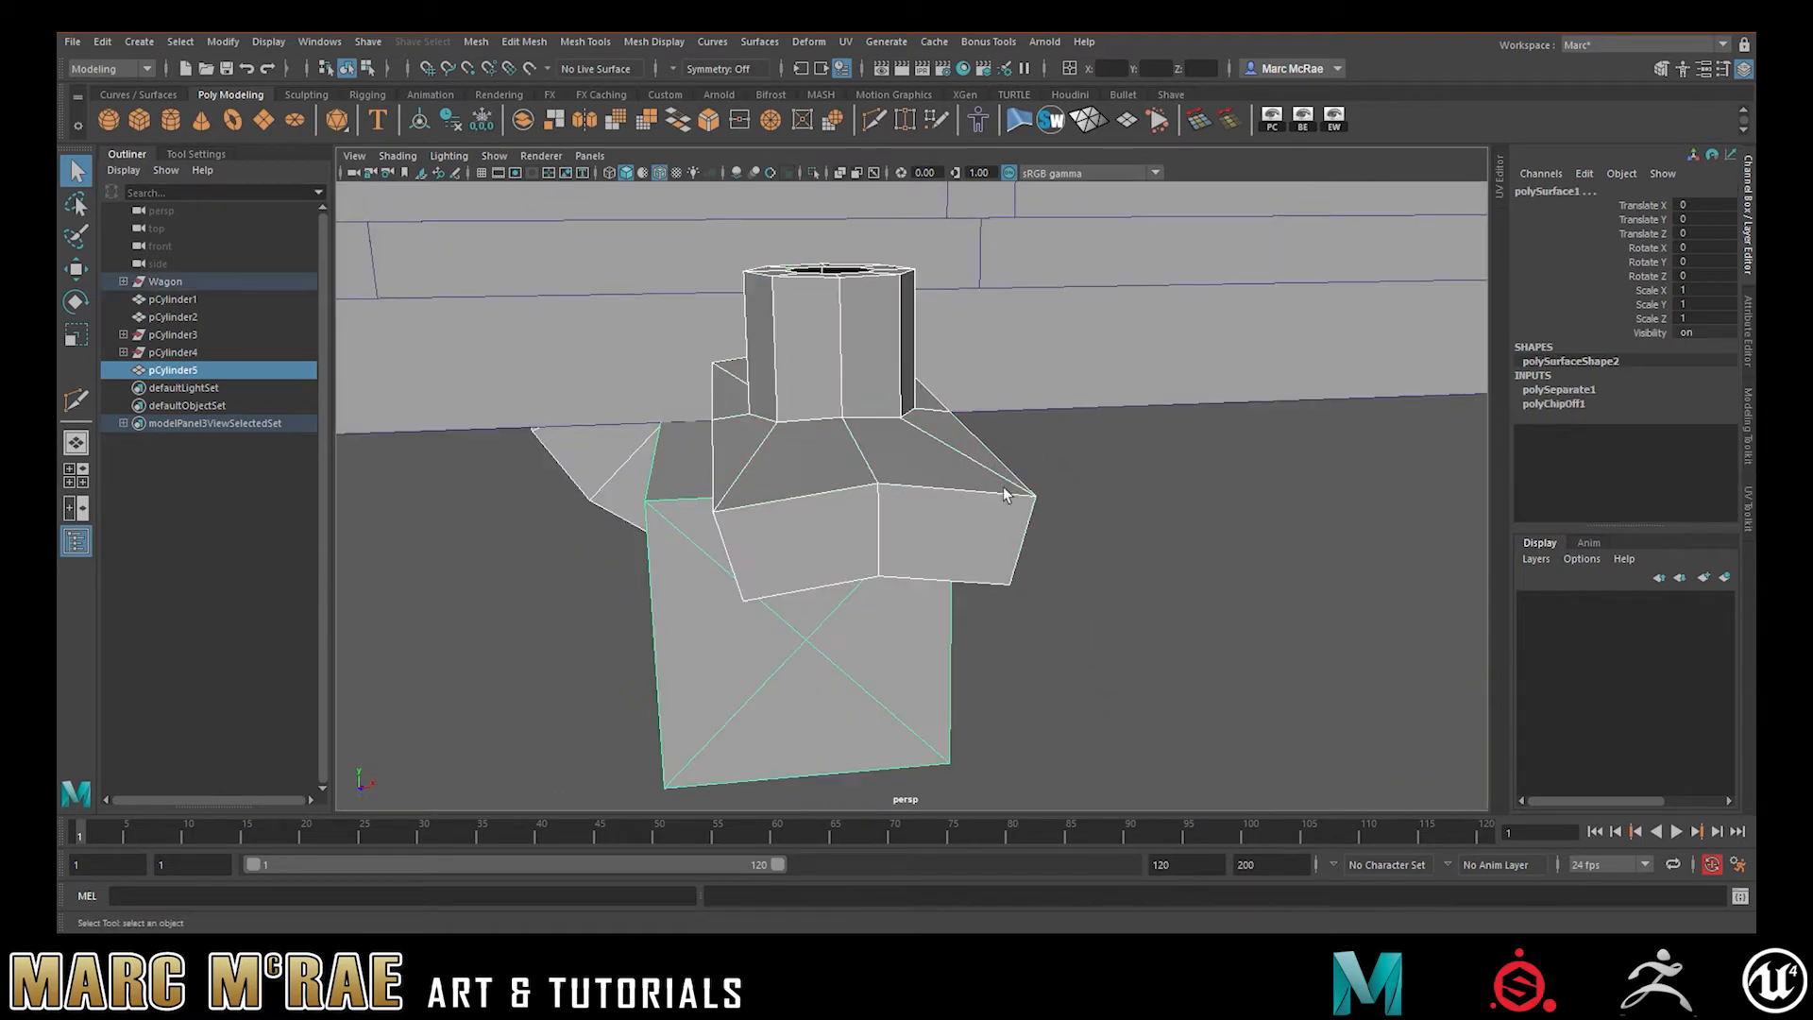
left_click(1149, 493)
left_click(913, 471)
key("w")
right_click_drag(1002, 489, 892, 486, "alt")
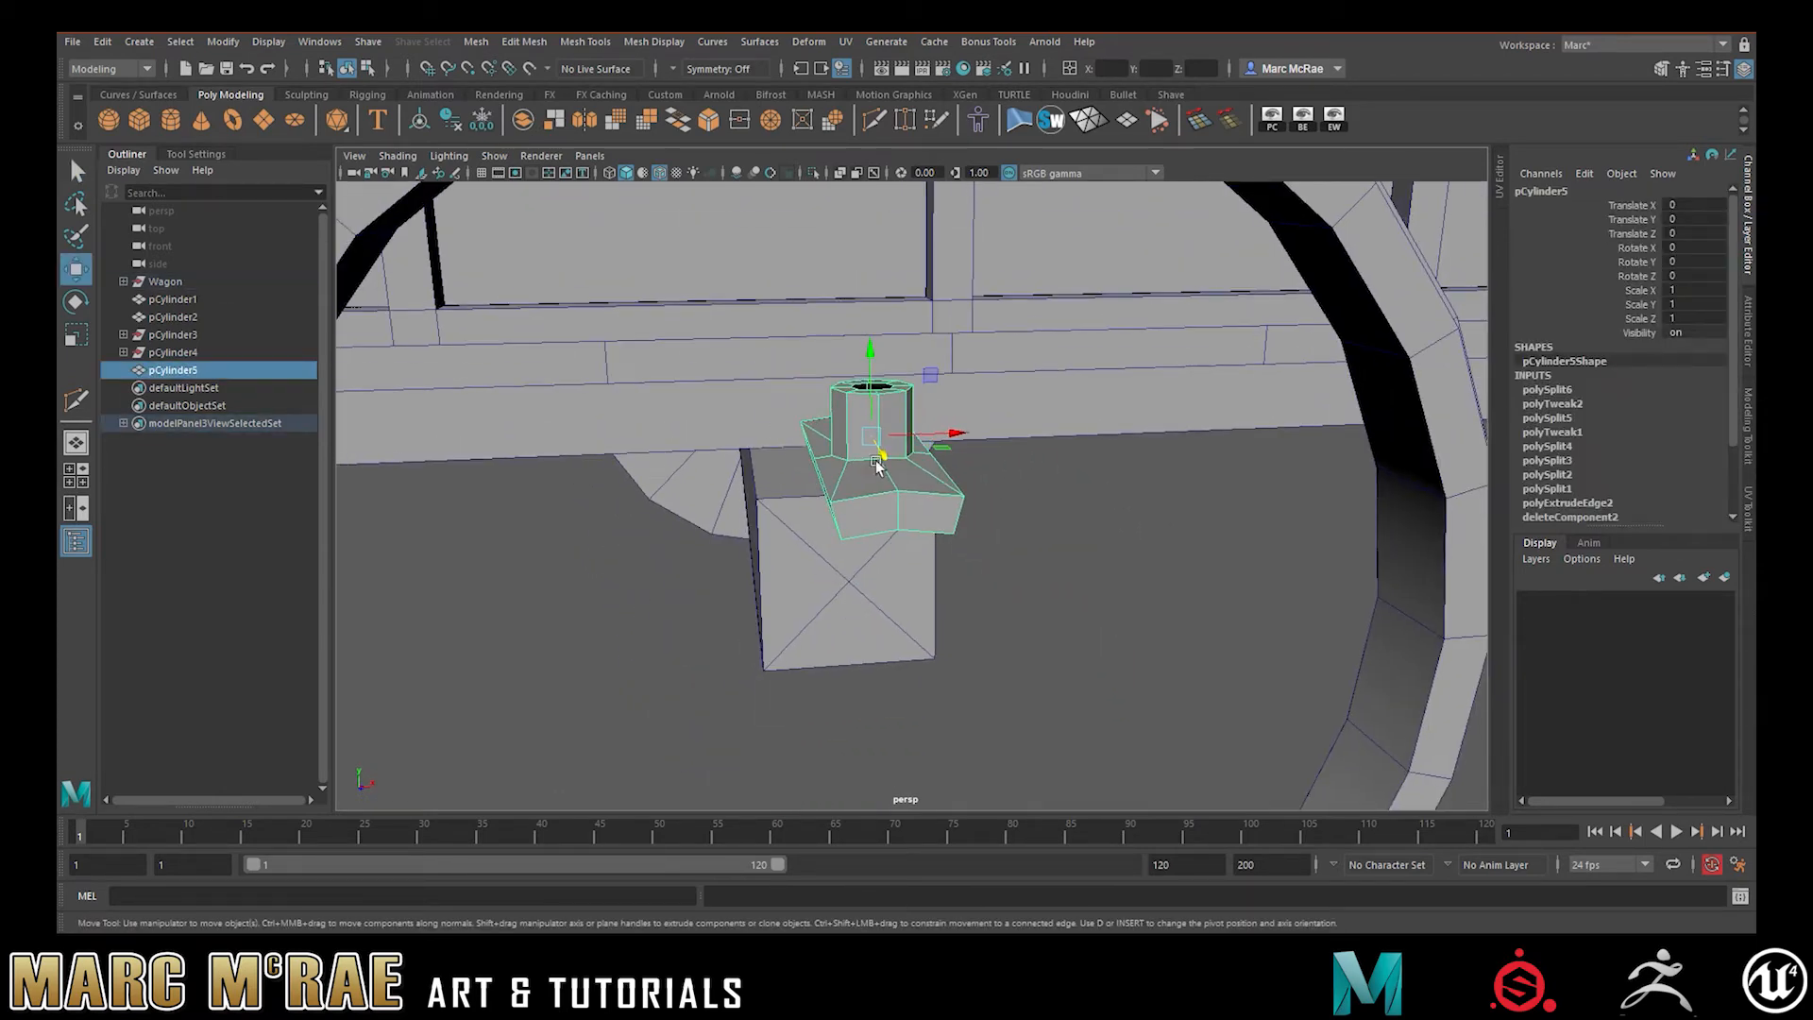
left_click_drag(930, 510, 1033, 466, "alt")
right_click_drag(1033, 466, 899, 466, "alt")
middle_click_drag(899, 467, 907, 379, "alt")
left_click_drag(964, 373, 924, 384, "alt")
right_click_drag(949, 387, 914, 387, "alt")
left_click_drag(934, 411, 934, 421, "alt")
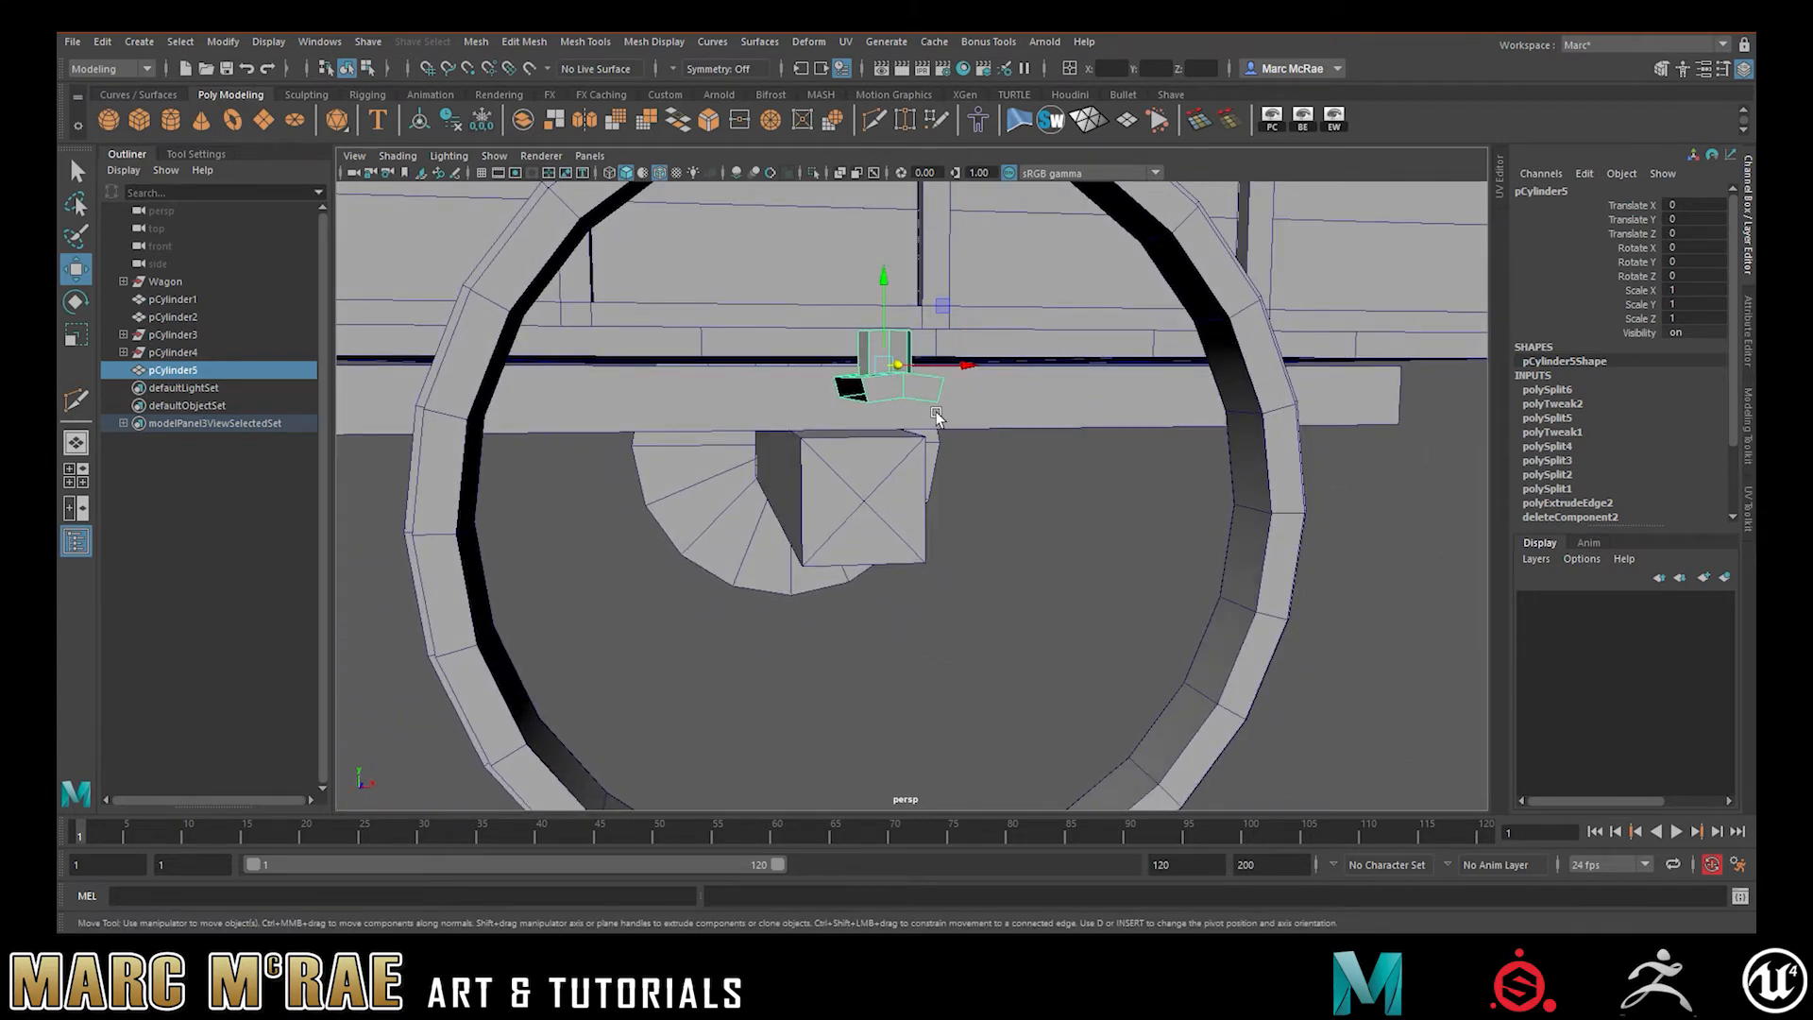
mouse_move(914, 411)
left_mouse_down("alt")
mouse_move(929, 478)
mouse_move(914, 452)
mouse_move(933, 426)
mouse_move(983, 430)
mouse_move(886, 438)
mouse_move(947, 405)
mouse_move(930, 436)
left_mouse_up("alt")
key("d")
key("v")
left_click_drag(882, 326, 1004, 513)
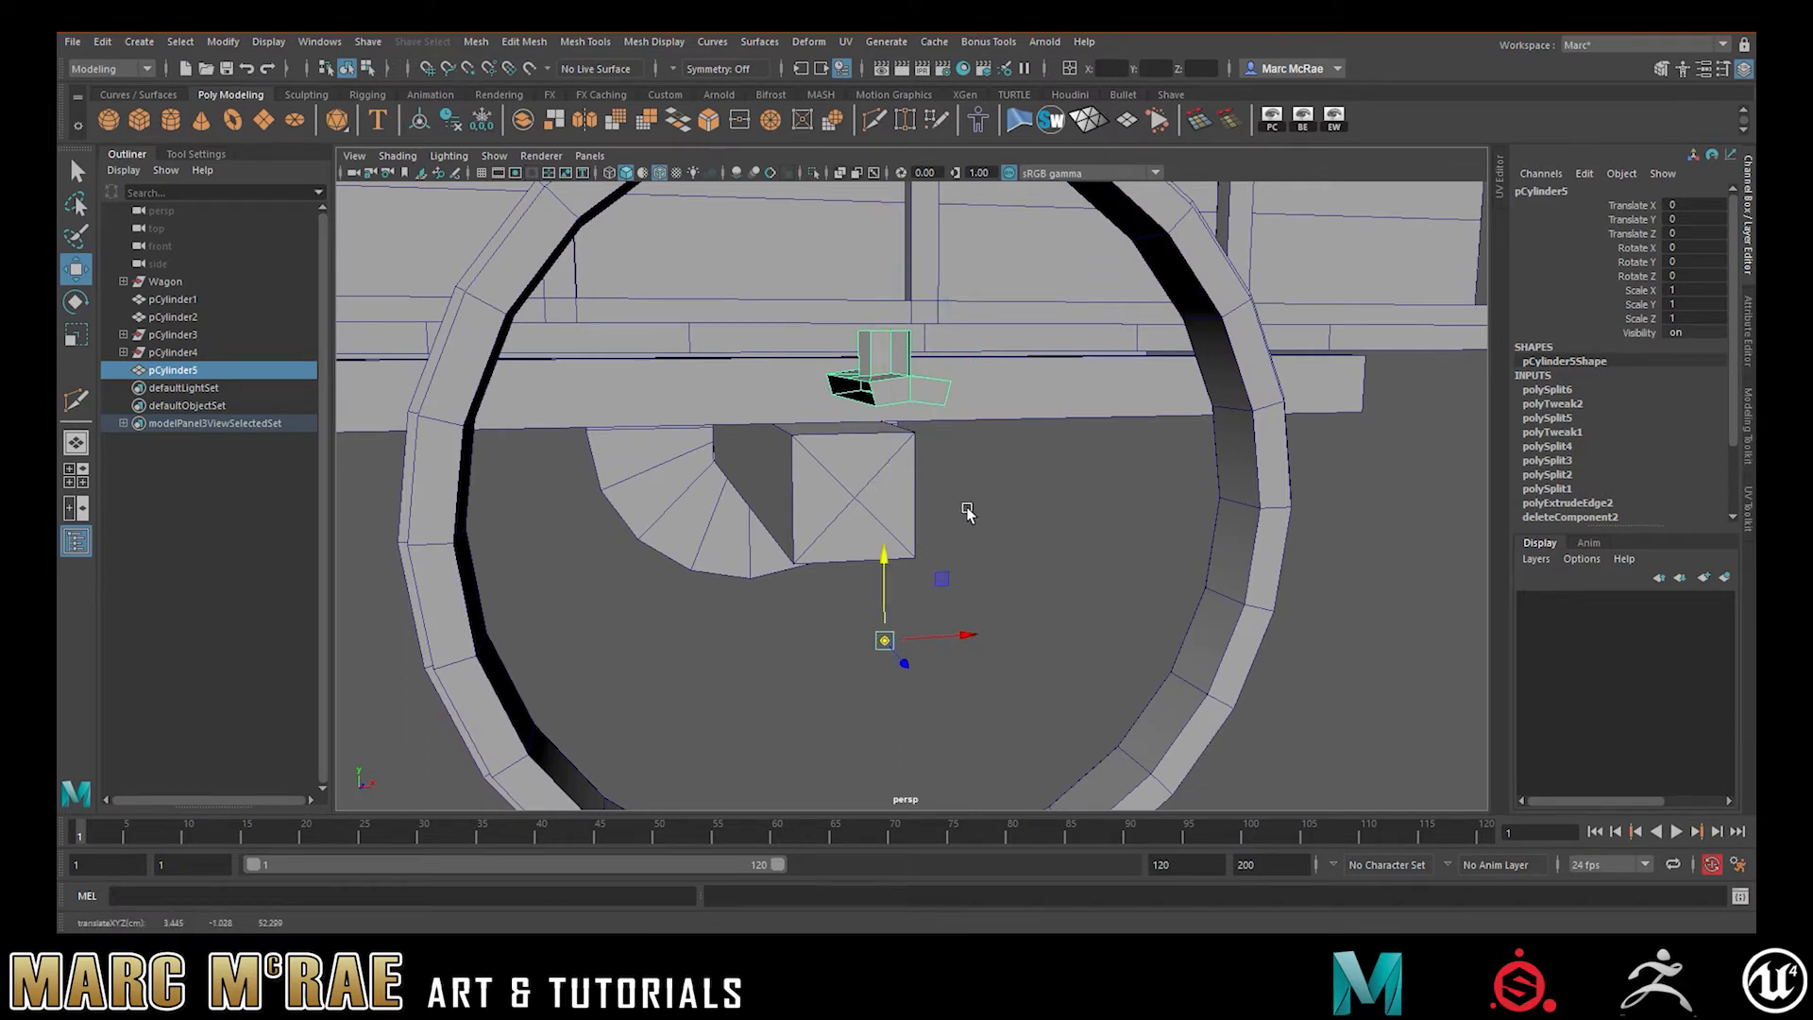
key("ctrl+z")
Snap the segment's pivot down to the wheel's centre, delete its history and freeze its transformations
key("d")
key("v")
left_click_drag(883, 293, 855, 515)
left_click_drag(977, 491, 1020, 510, "alt")
key("d")
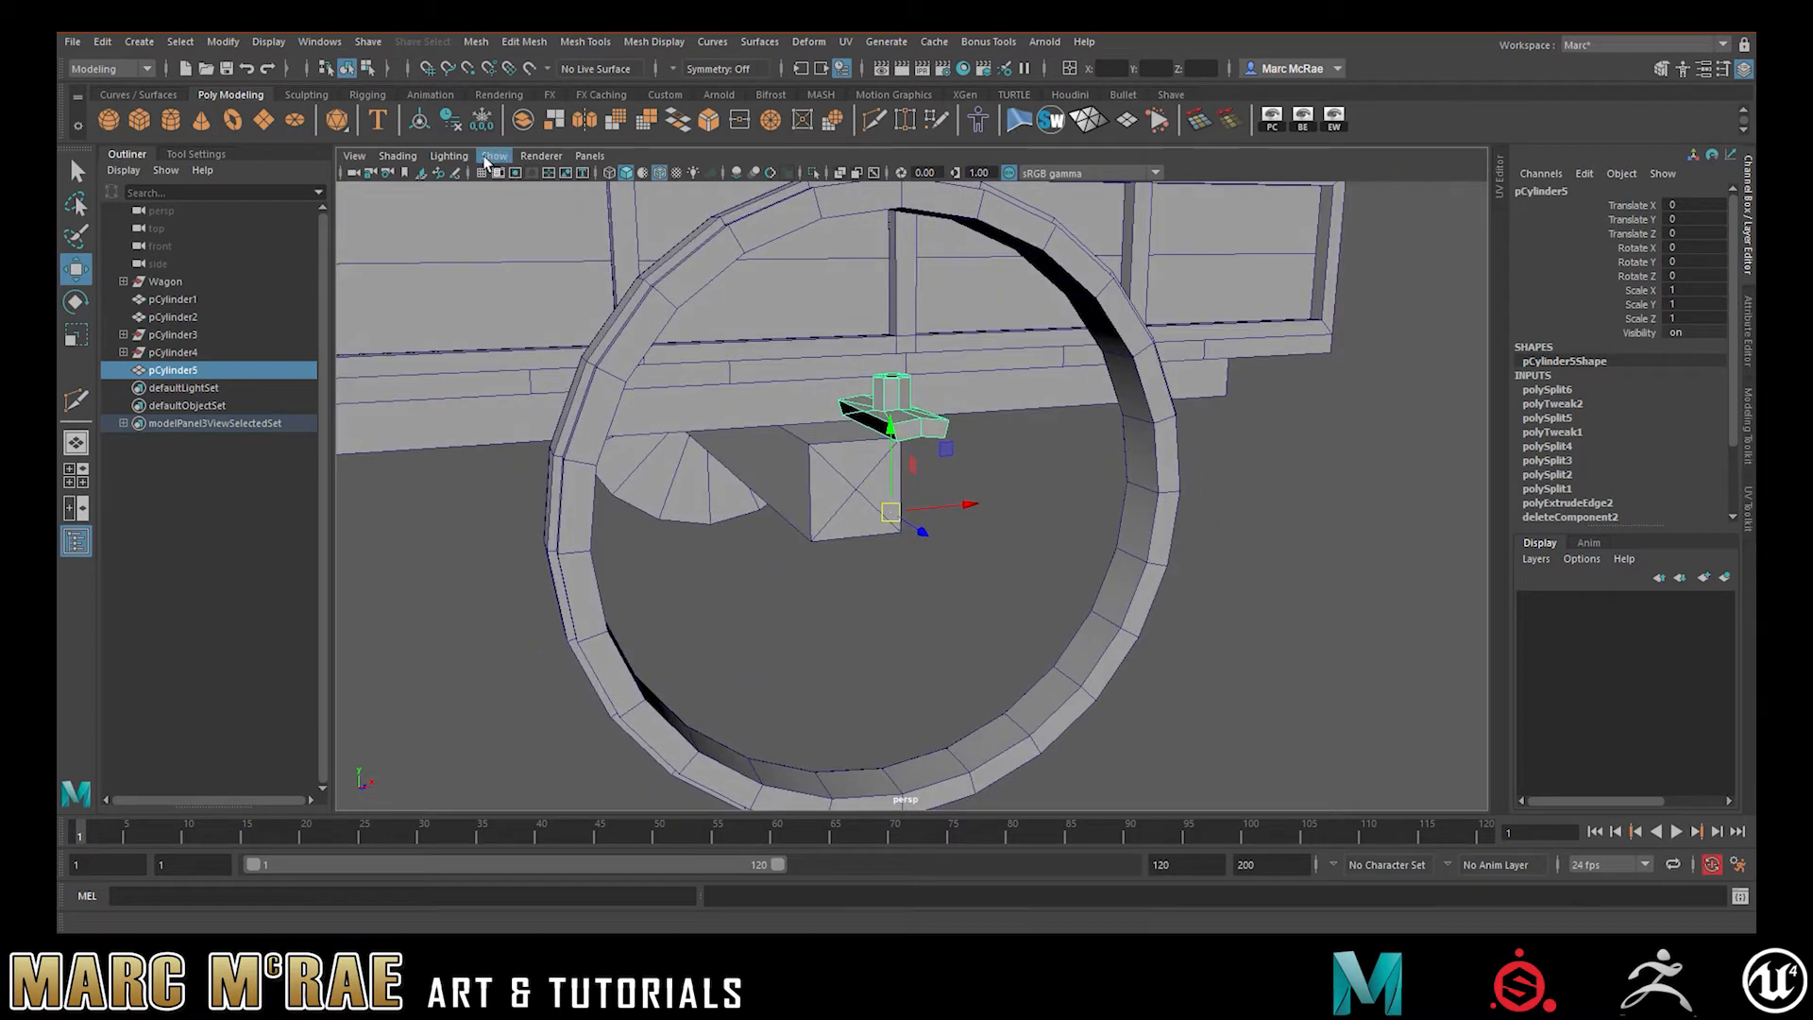
left_click(451, 120)
left_click(482, 119)
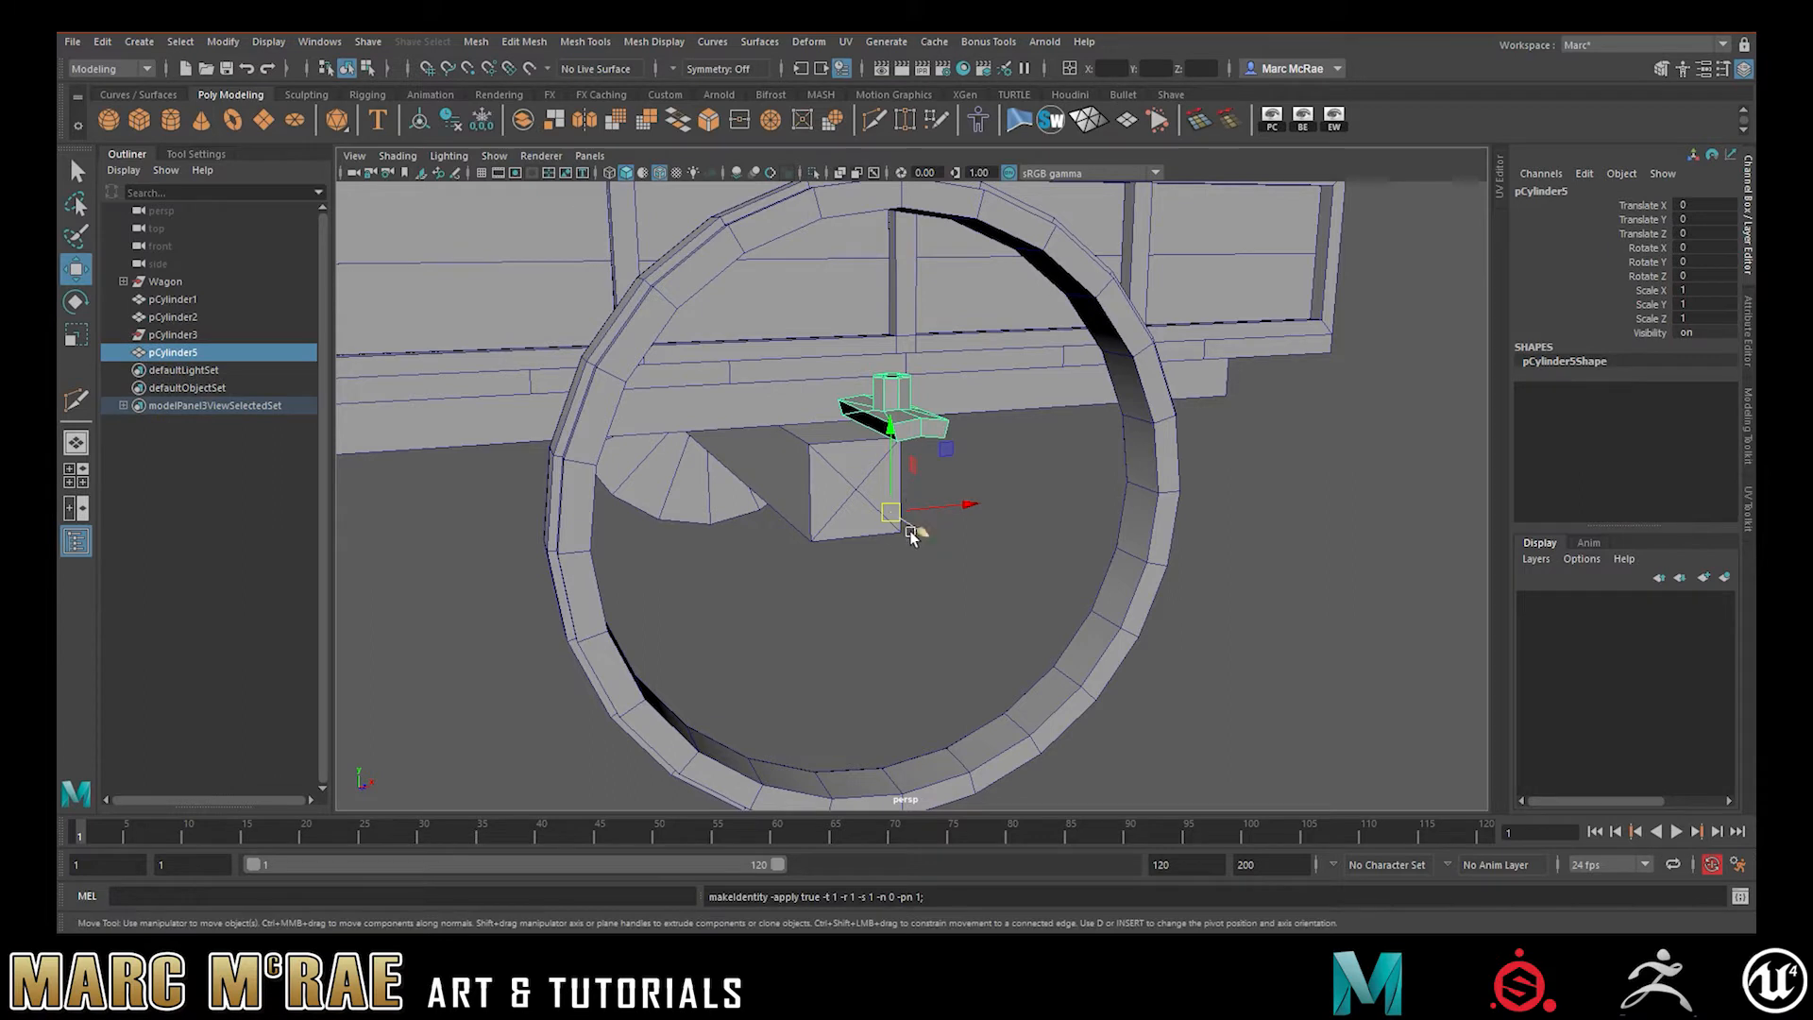
Delete the leftover pCylinder3 group and select the hub-and-spoke segment pCylinder5
left_click(189, 336)
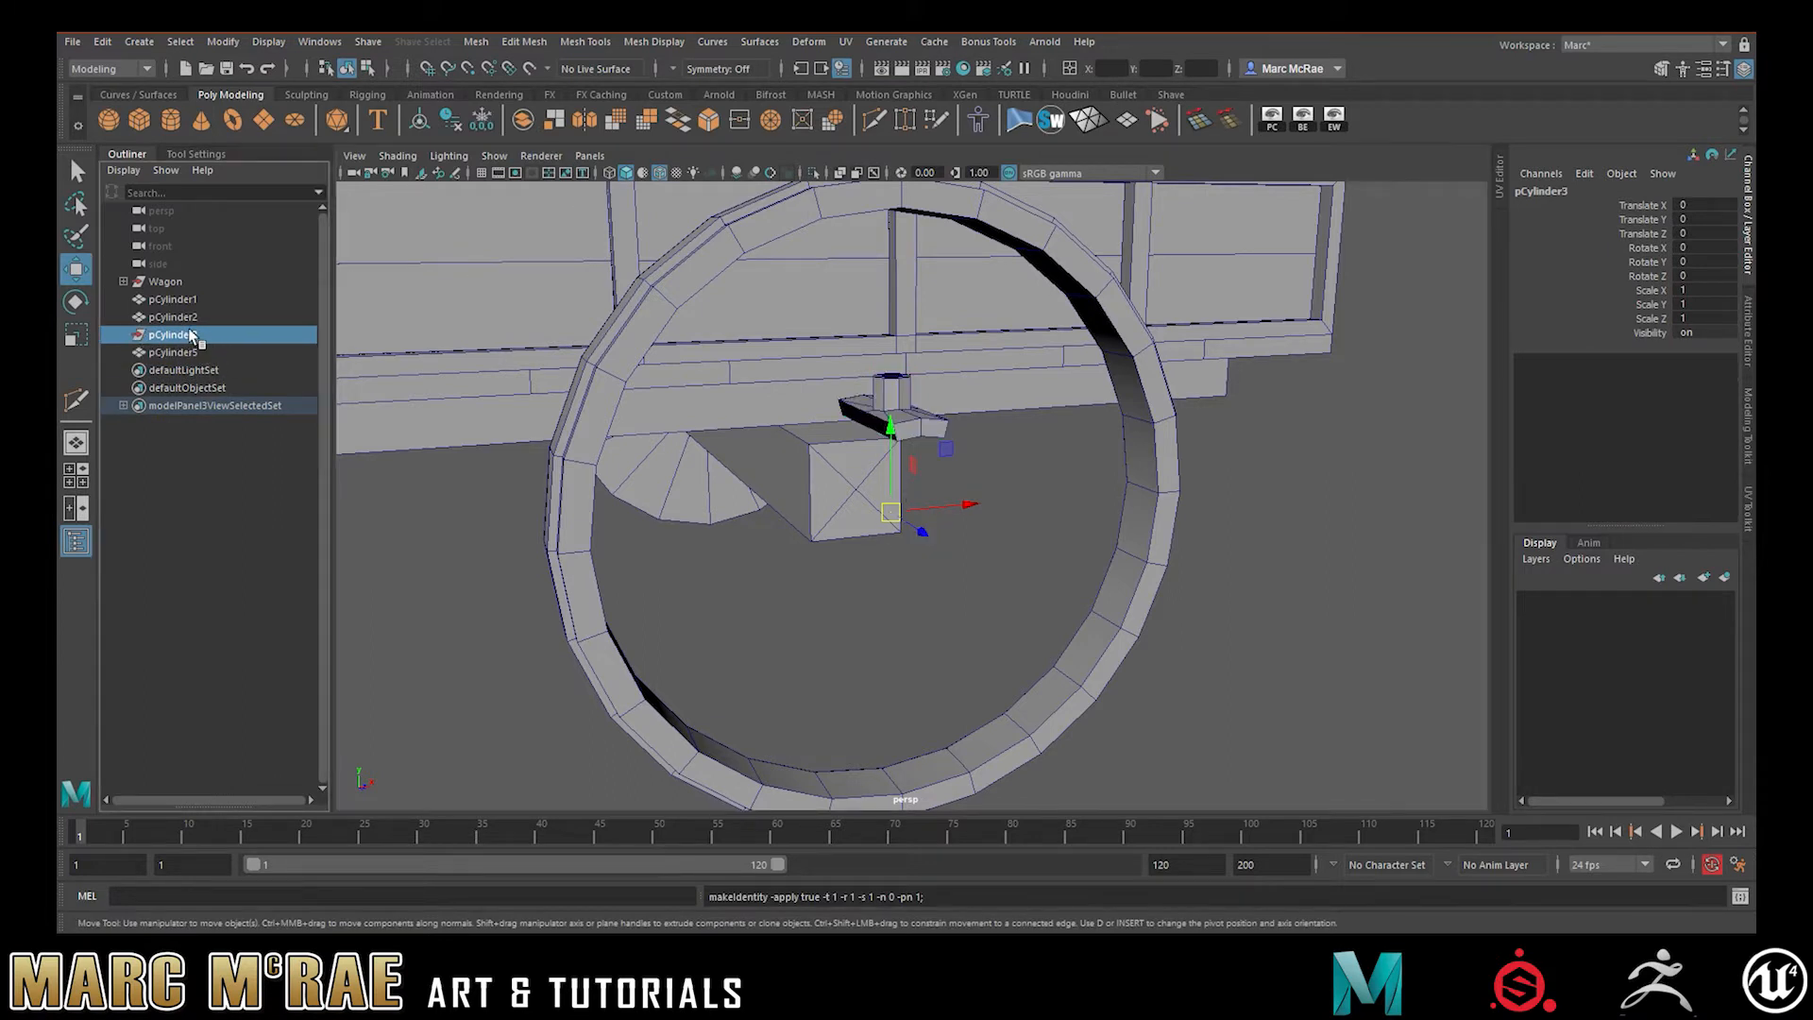
key("Delete")
left_click(175, 334)
left_click_drag(895, 439, 850, 421, "alt")
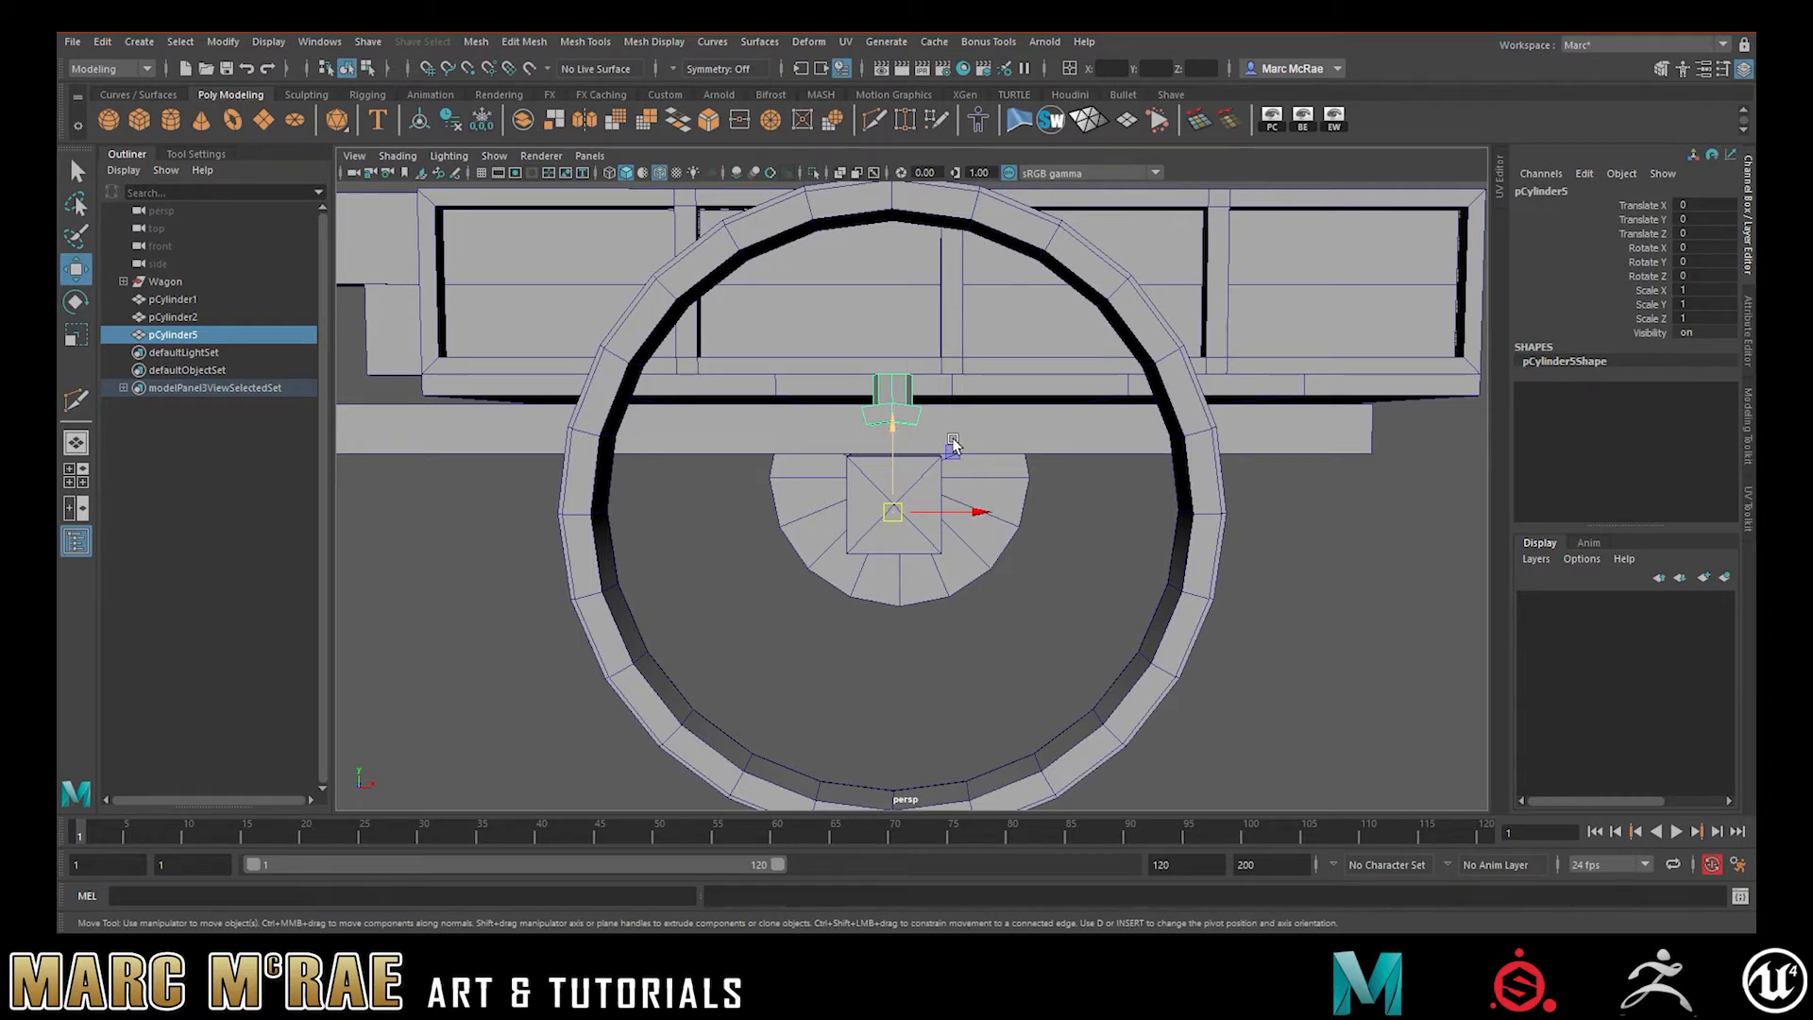
left_click_drag(949, 442, 968, 455, "alt")
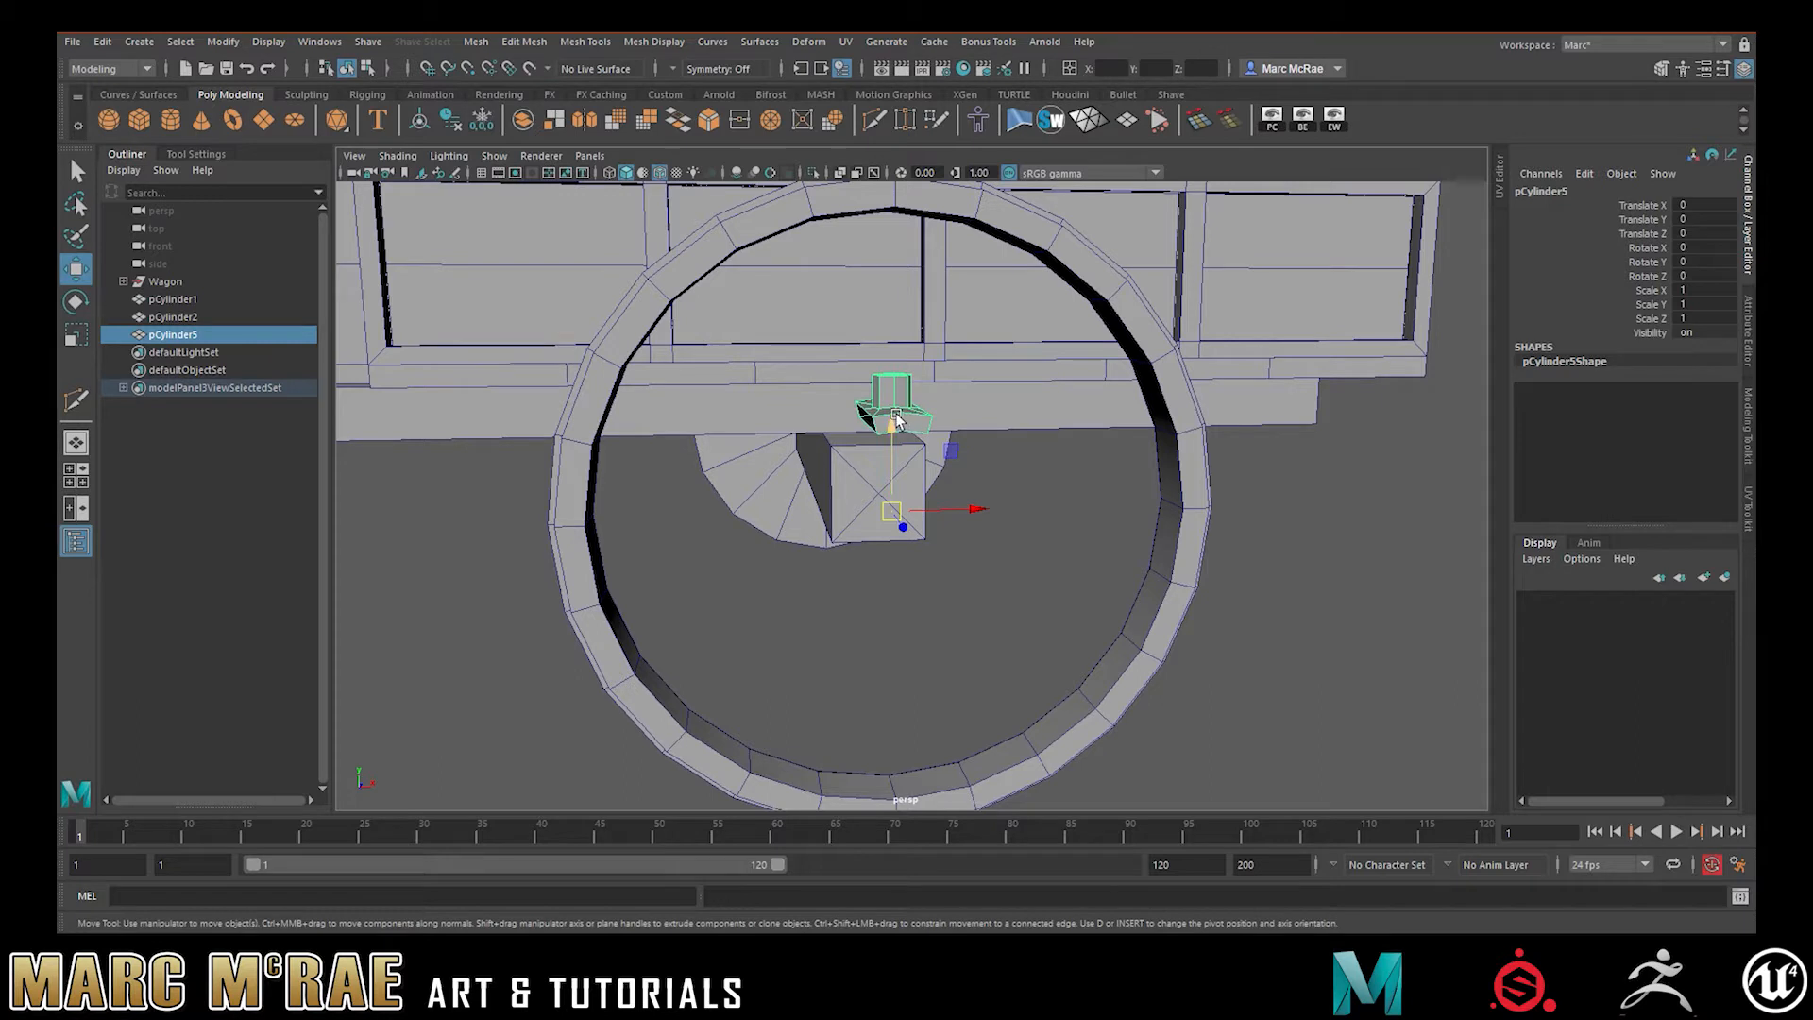
right_click_drag(864, 414, 1008, 419, "alt")
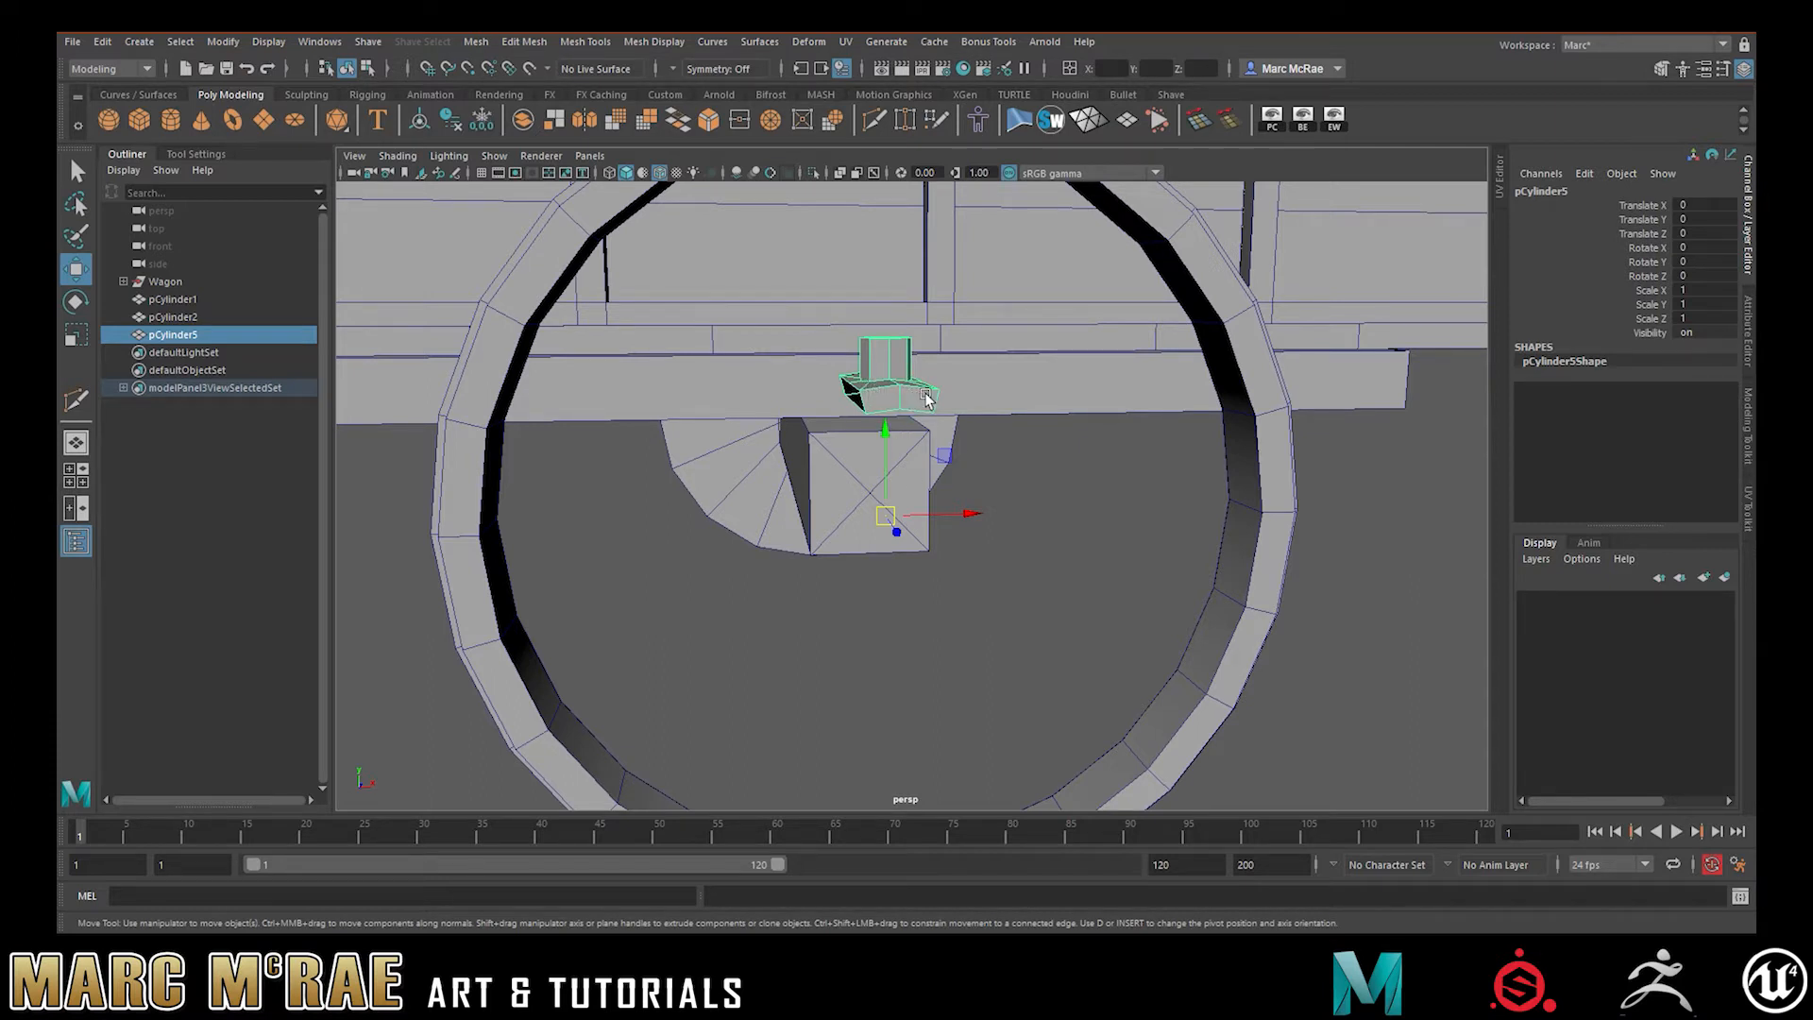
left_click_drag(1020, 437, 985, 435, "alt")
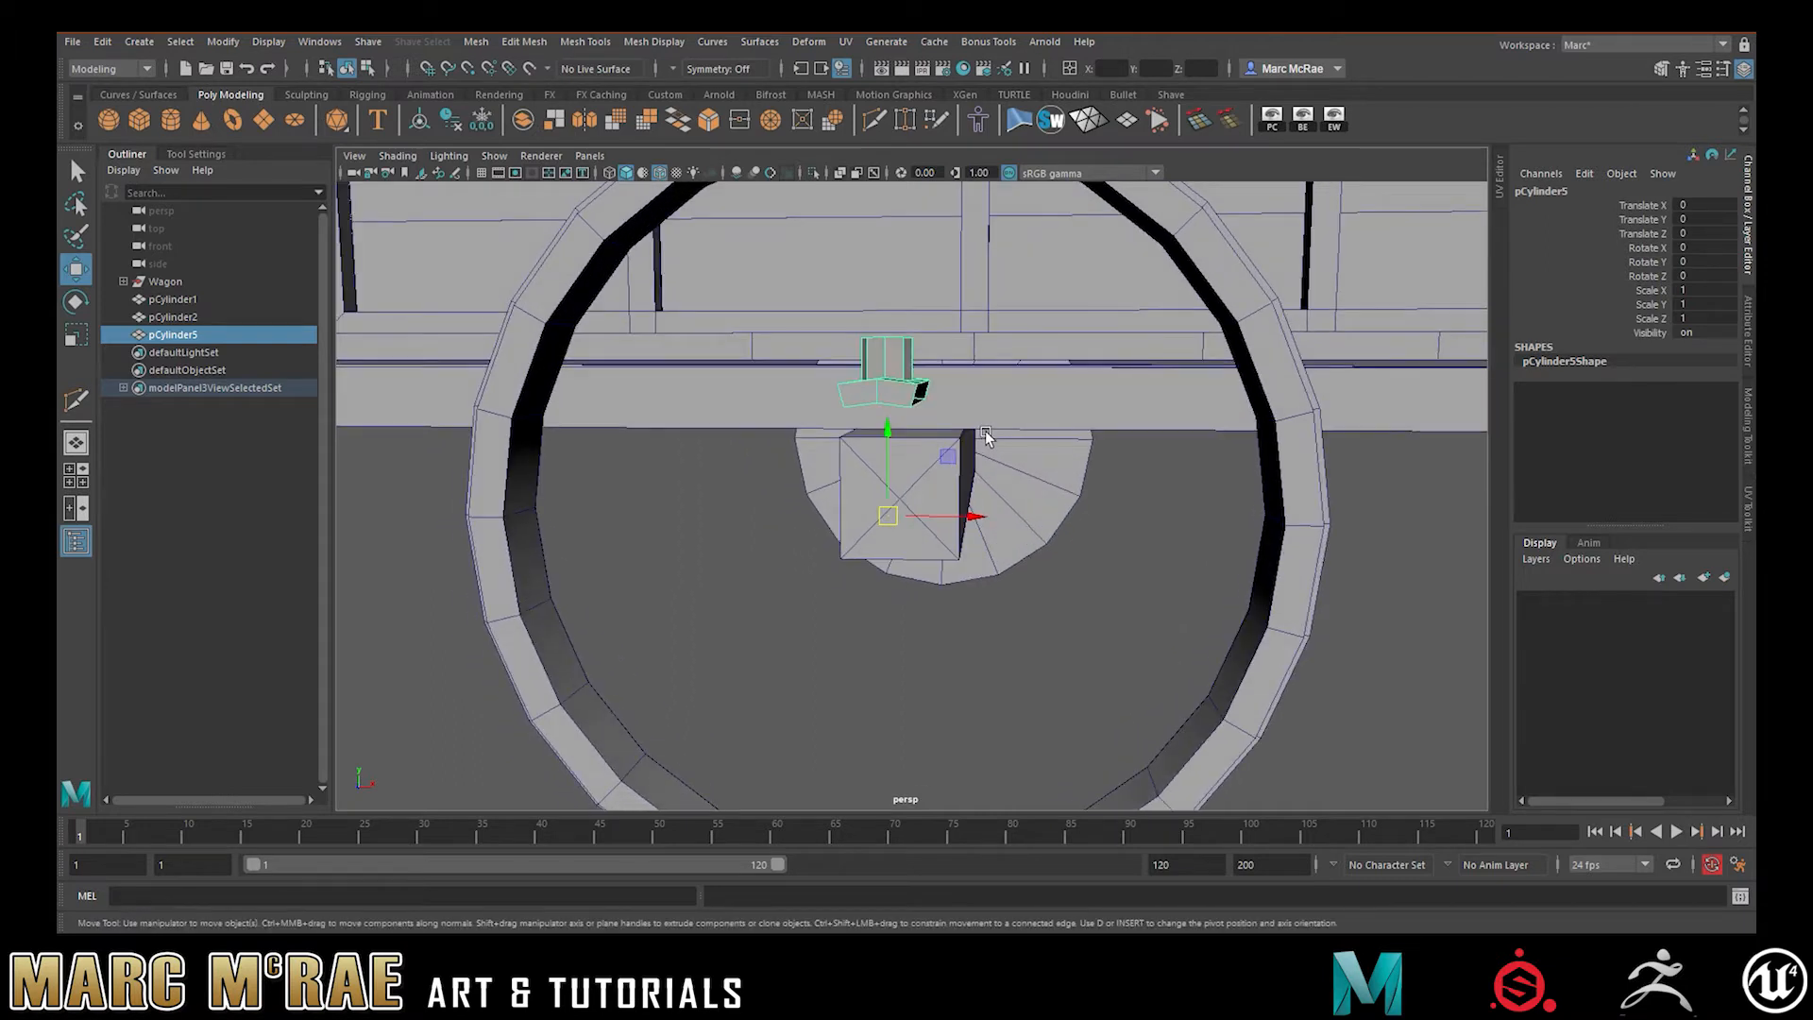
Open the Duplicate Special options for the segment and reset them to their defaults
left_click(100, 42)
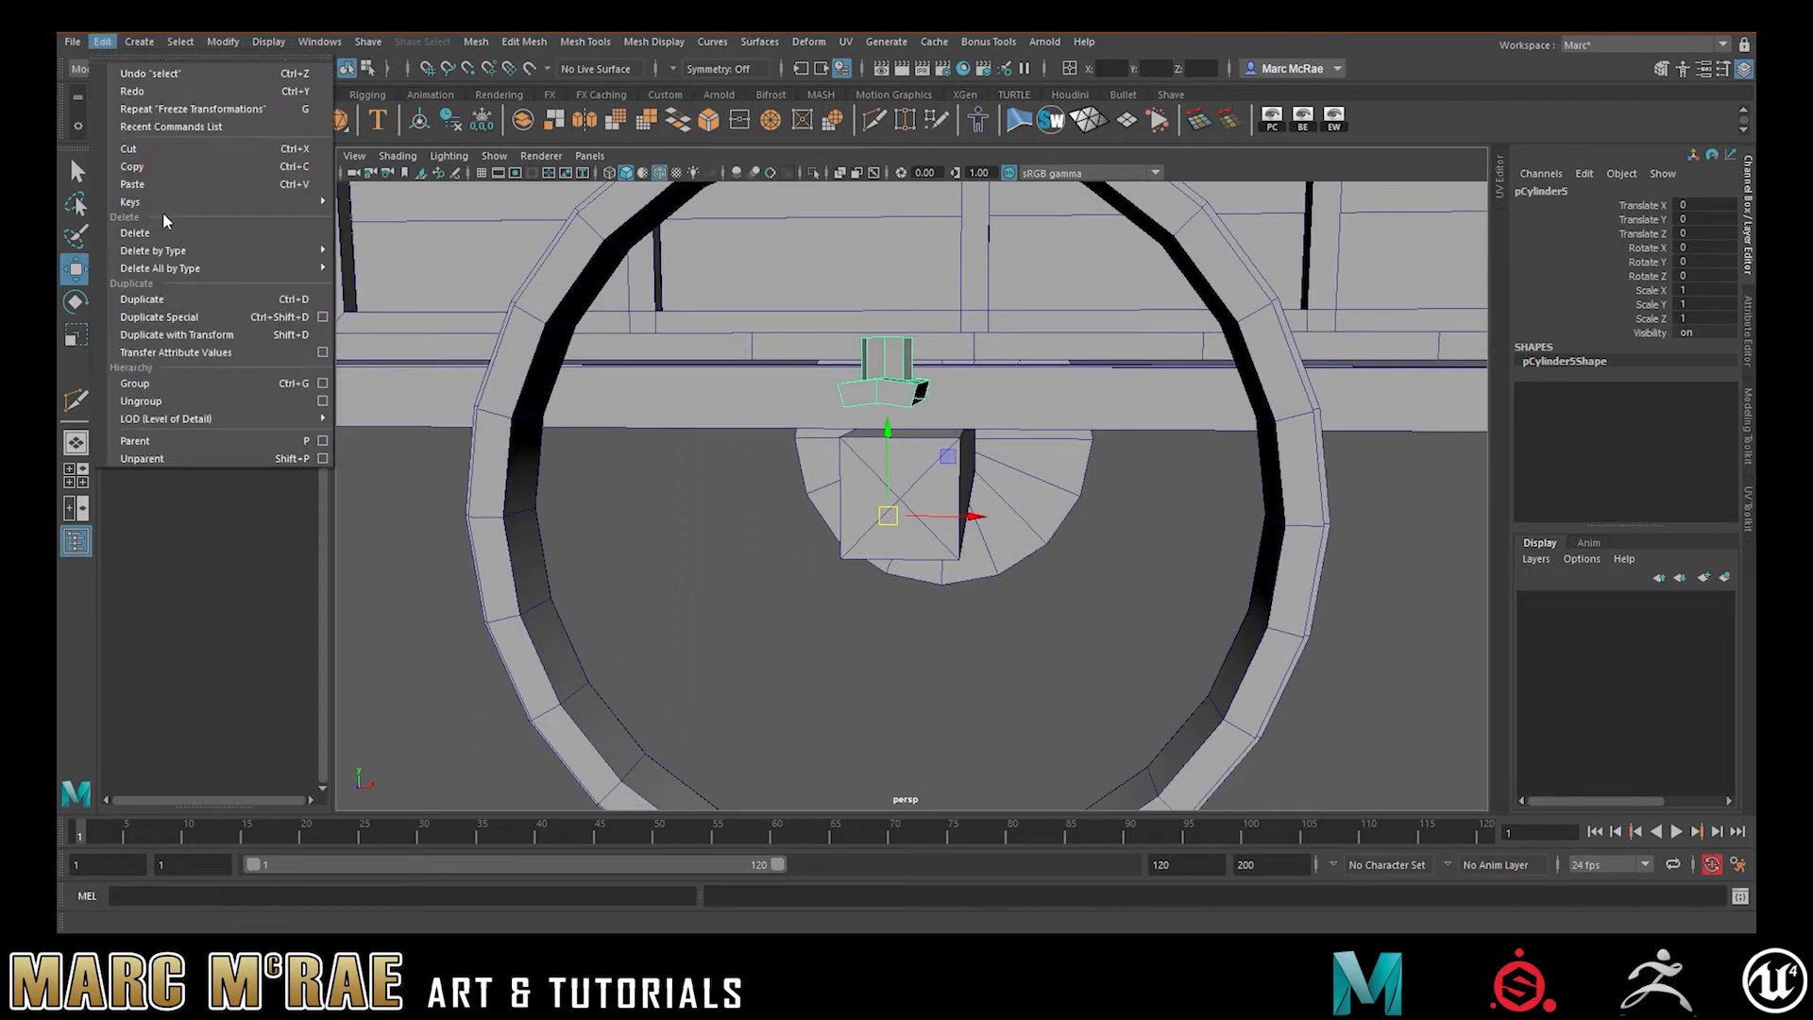
left_click(323, 317)
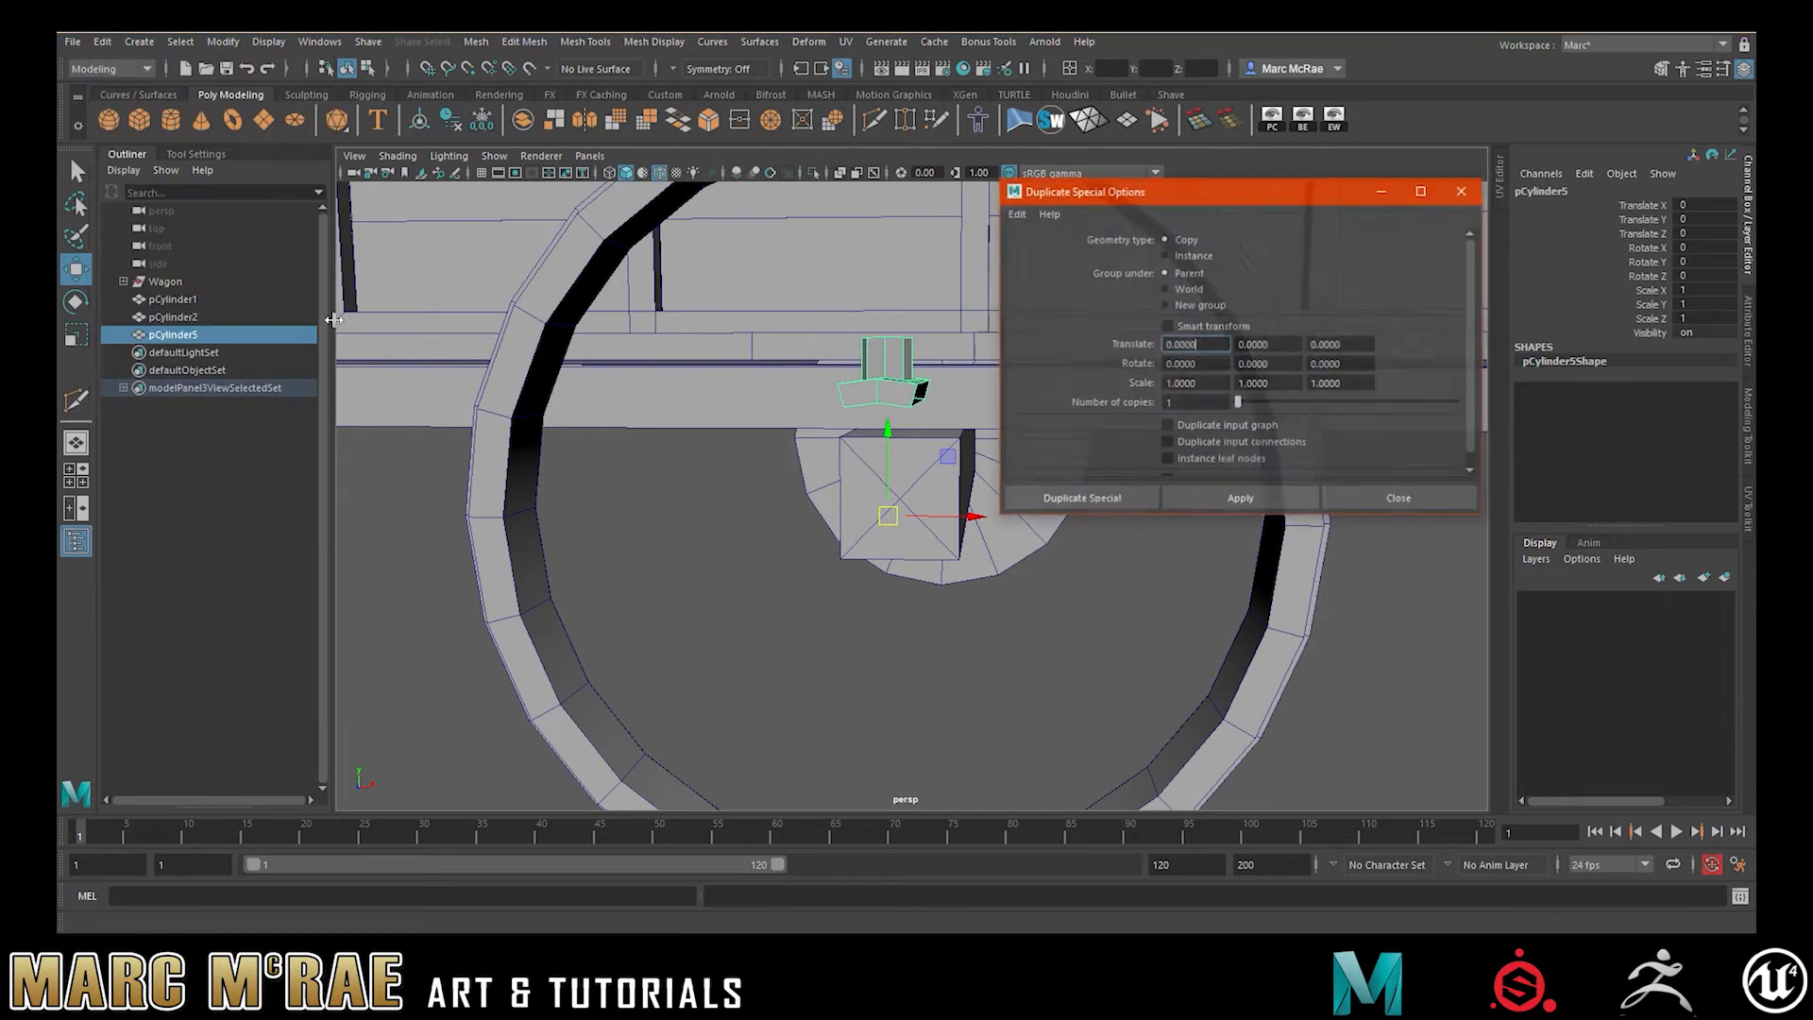
left_click(1016, 214)
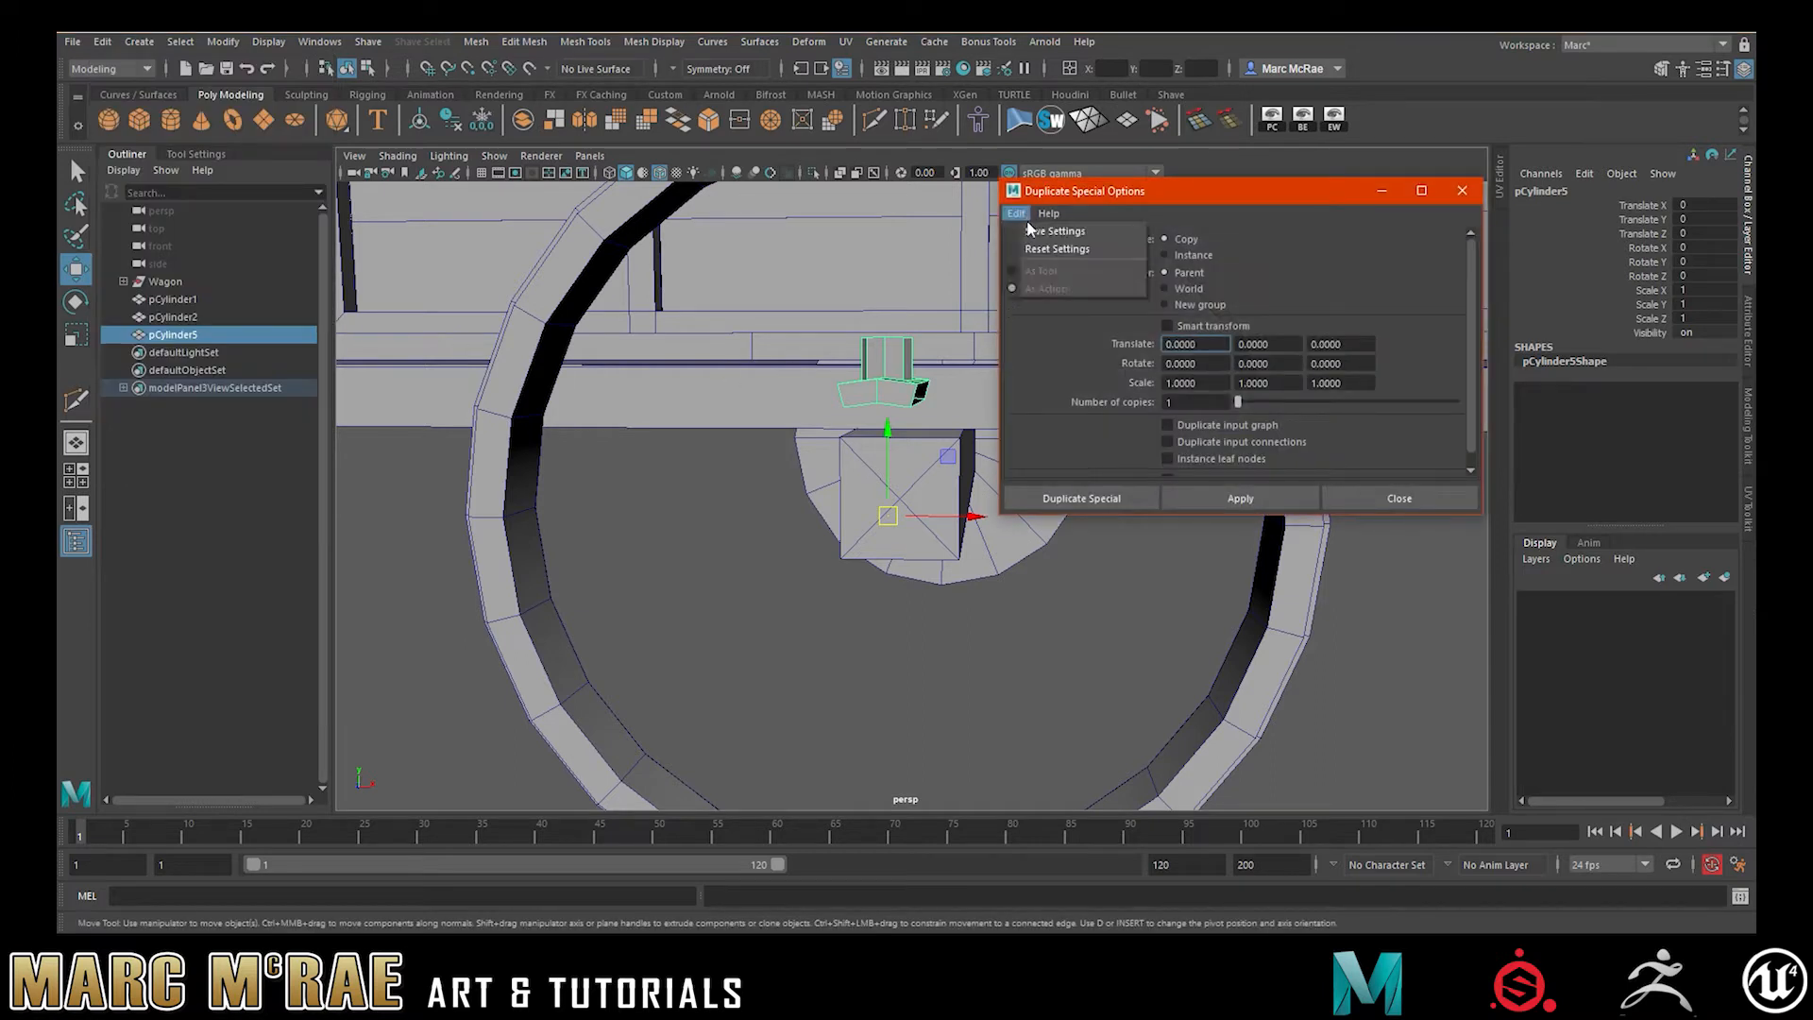
left_click(1105, 248)
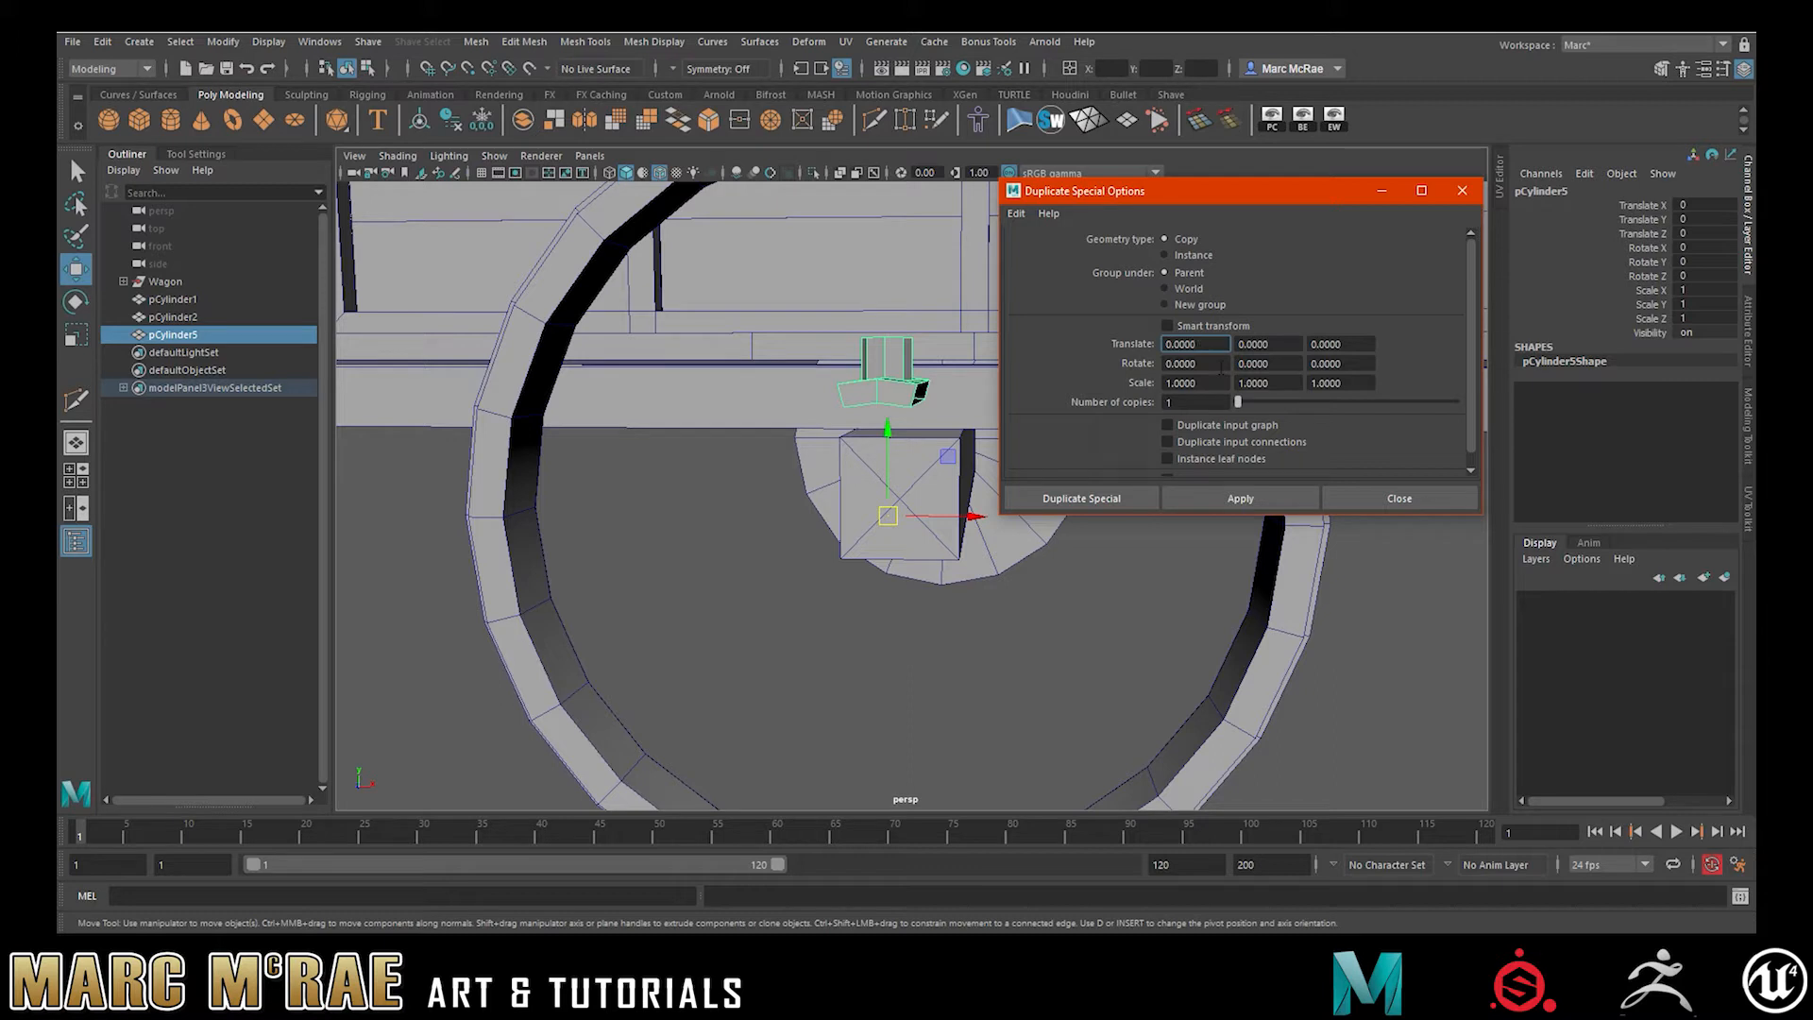
left_click_drag(1221, 368, 1136, 368)
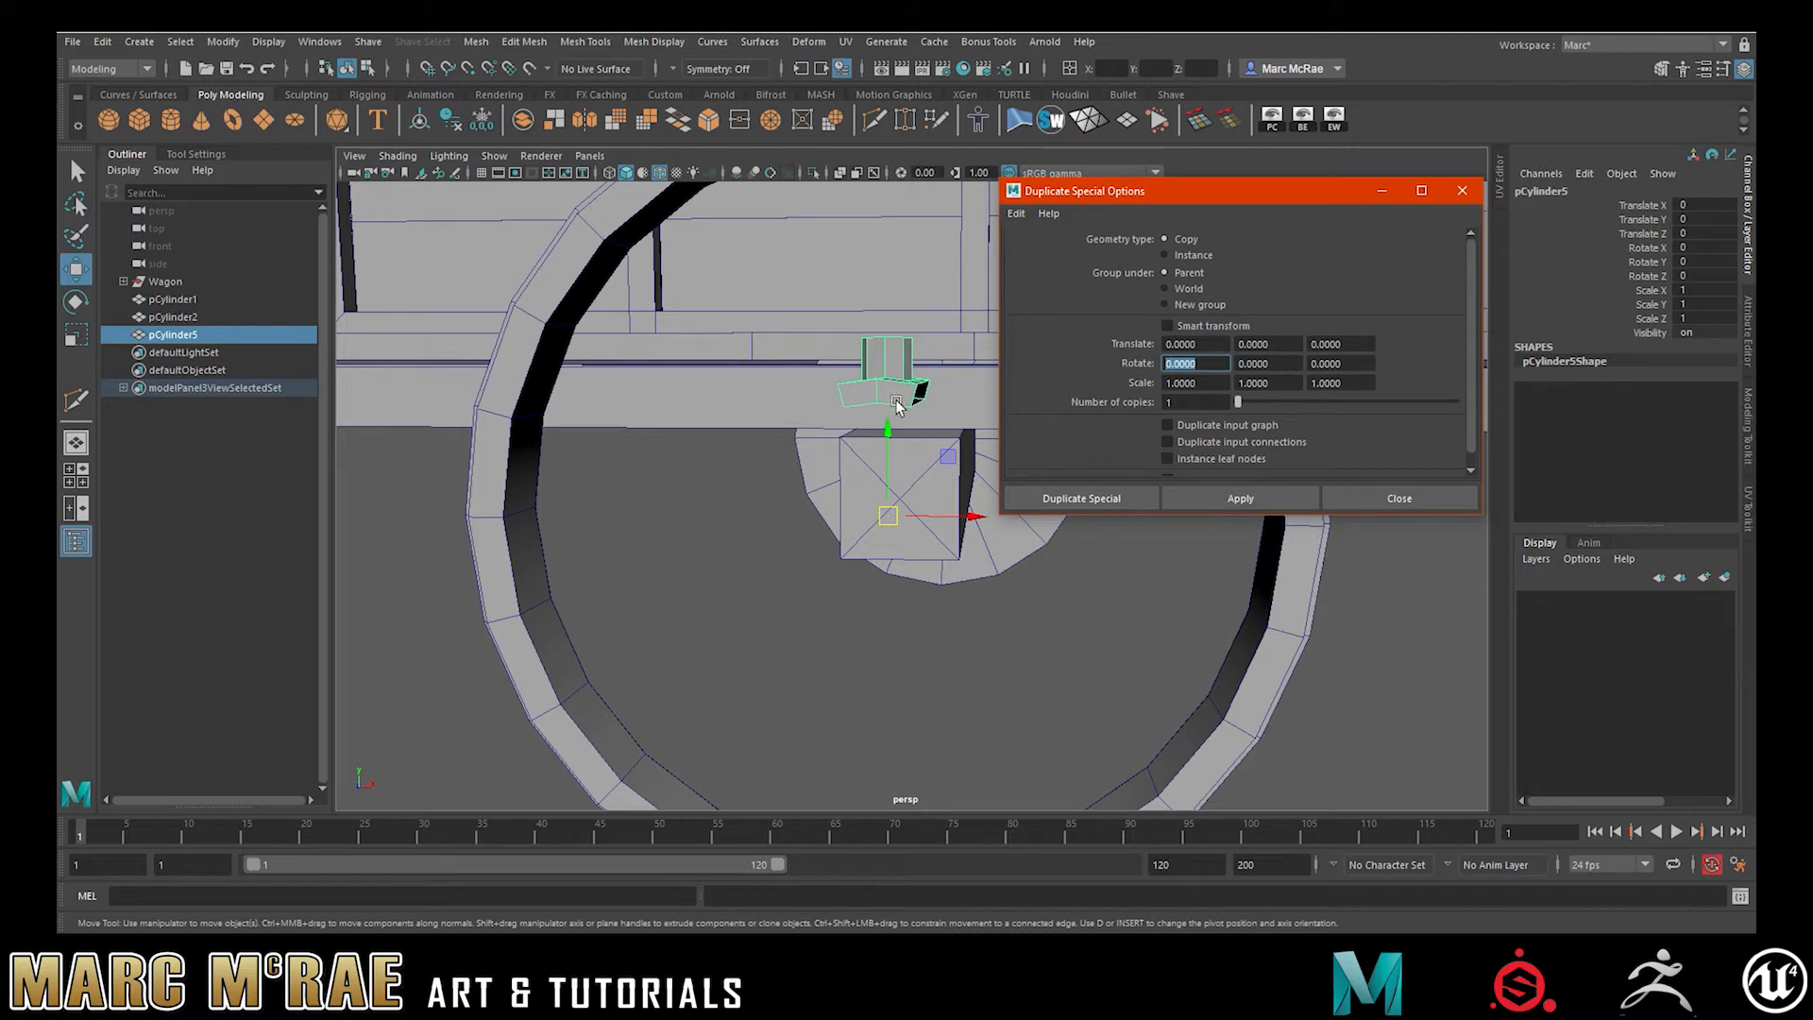
Try rotating a plain duplicate of the segment -30 degrees in Z about the wheel's centre, and delete the duplicate
left_click_drag(891, 403, 896, 404, "alt")
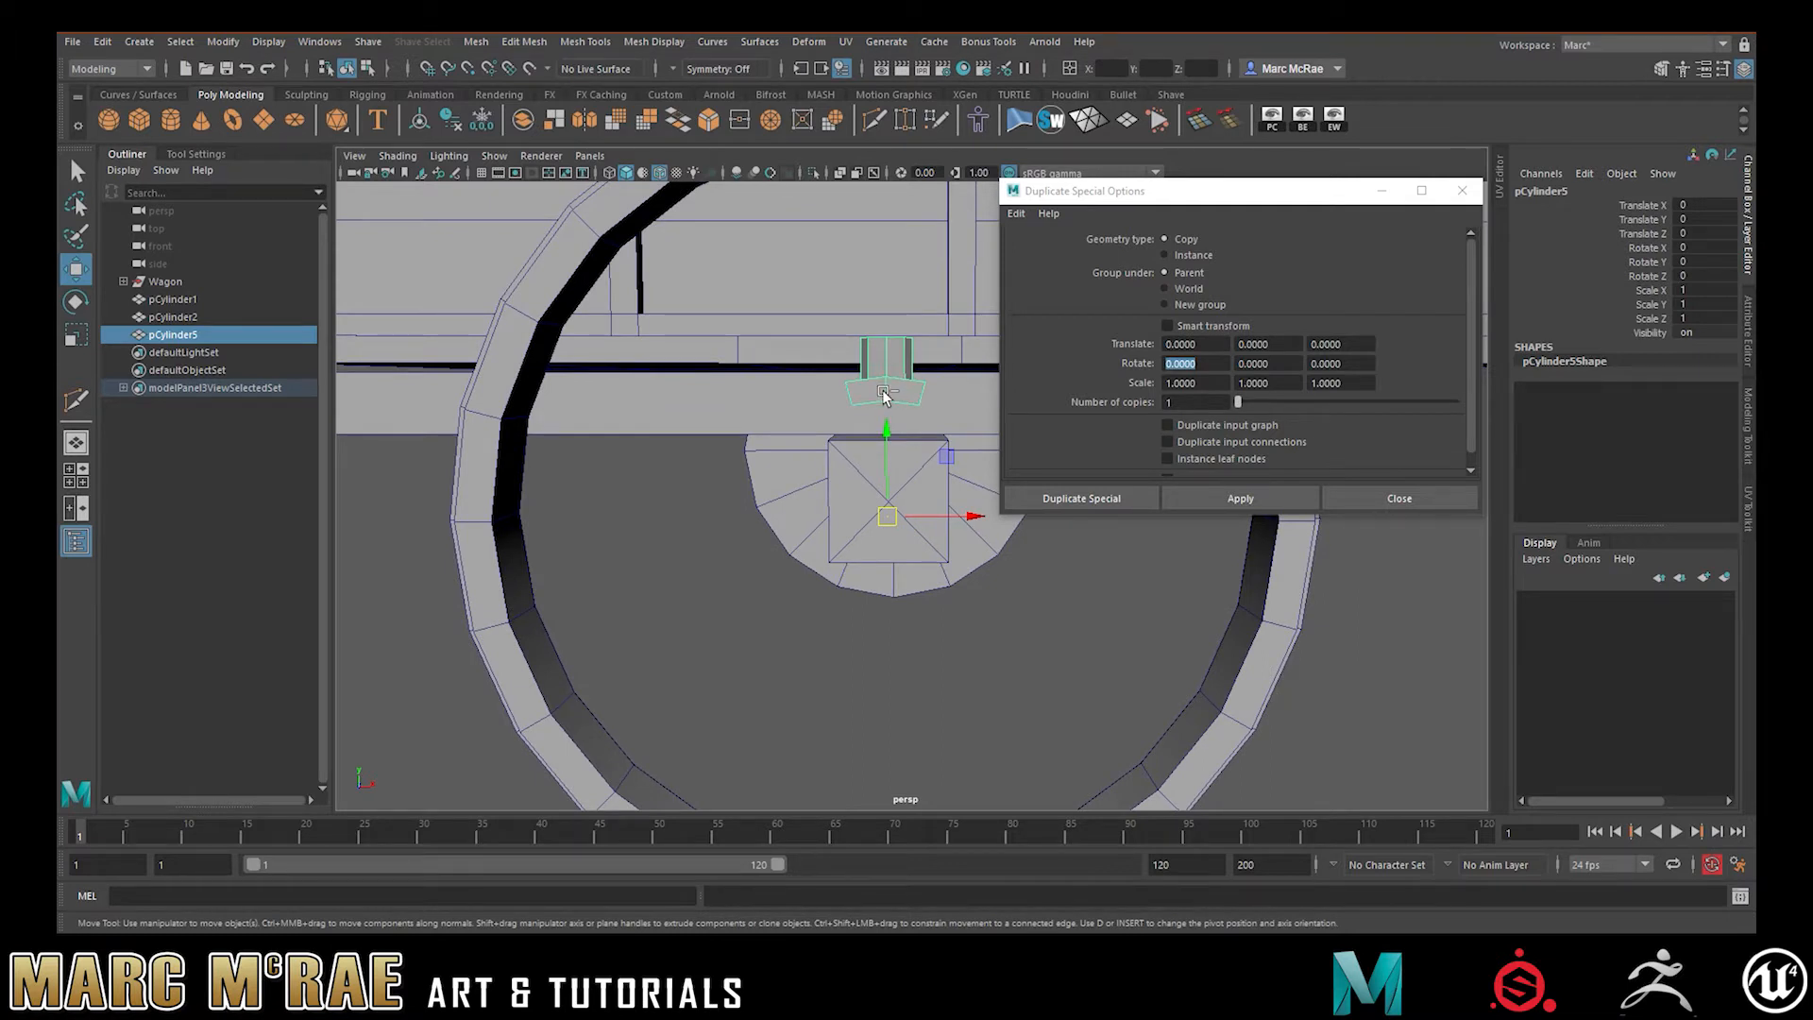
key("ctrl+shift+d")
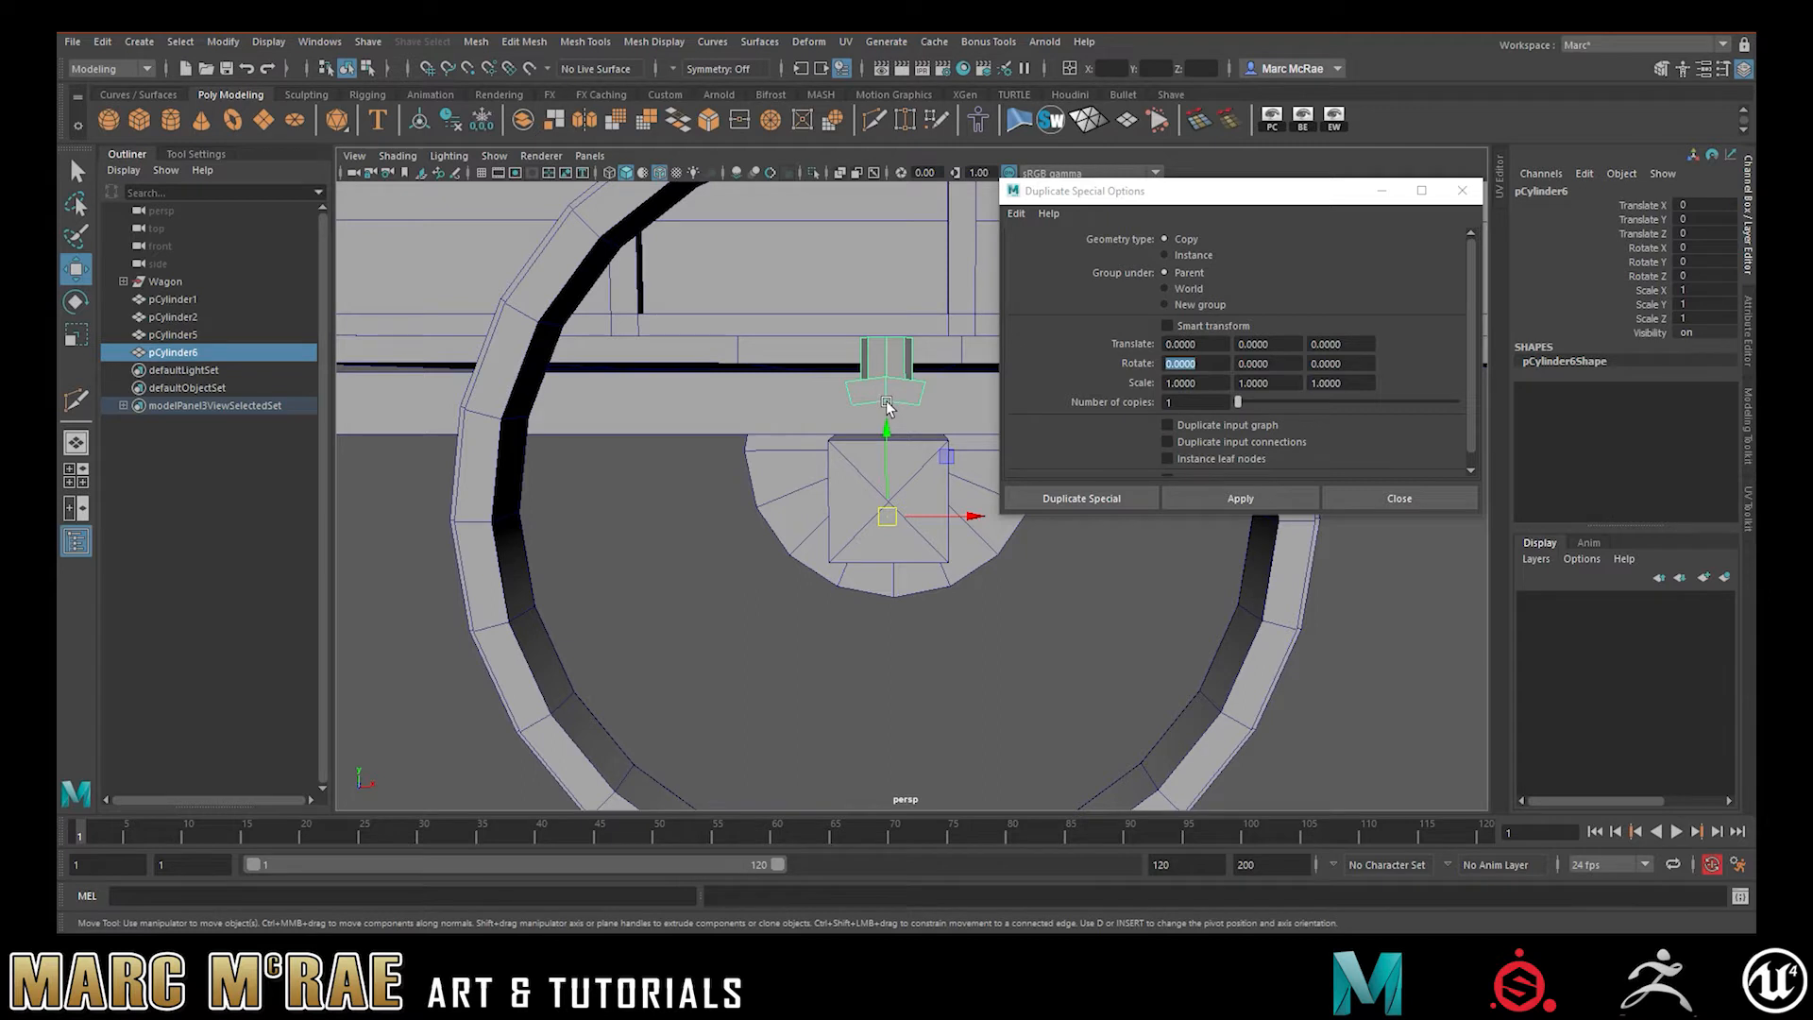
key("e")
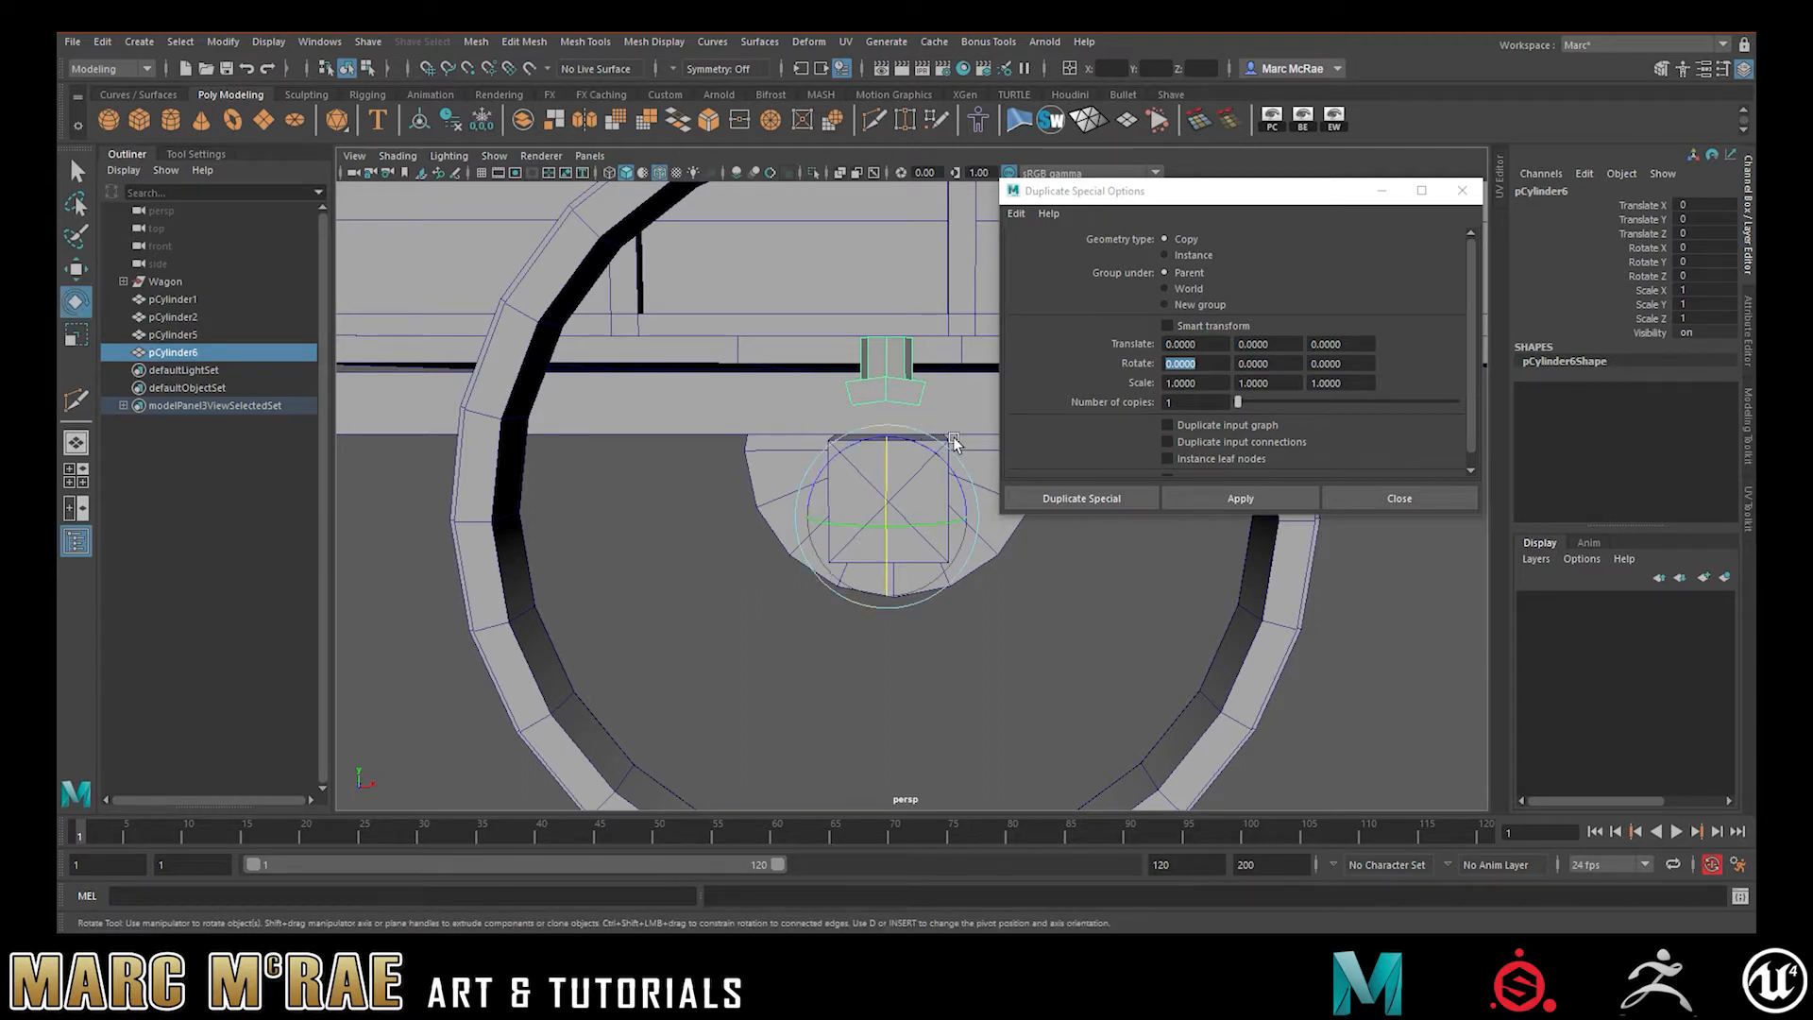
left_click_drag(936, 453, 948, 481)
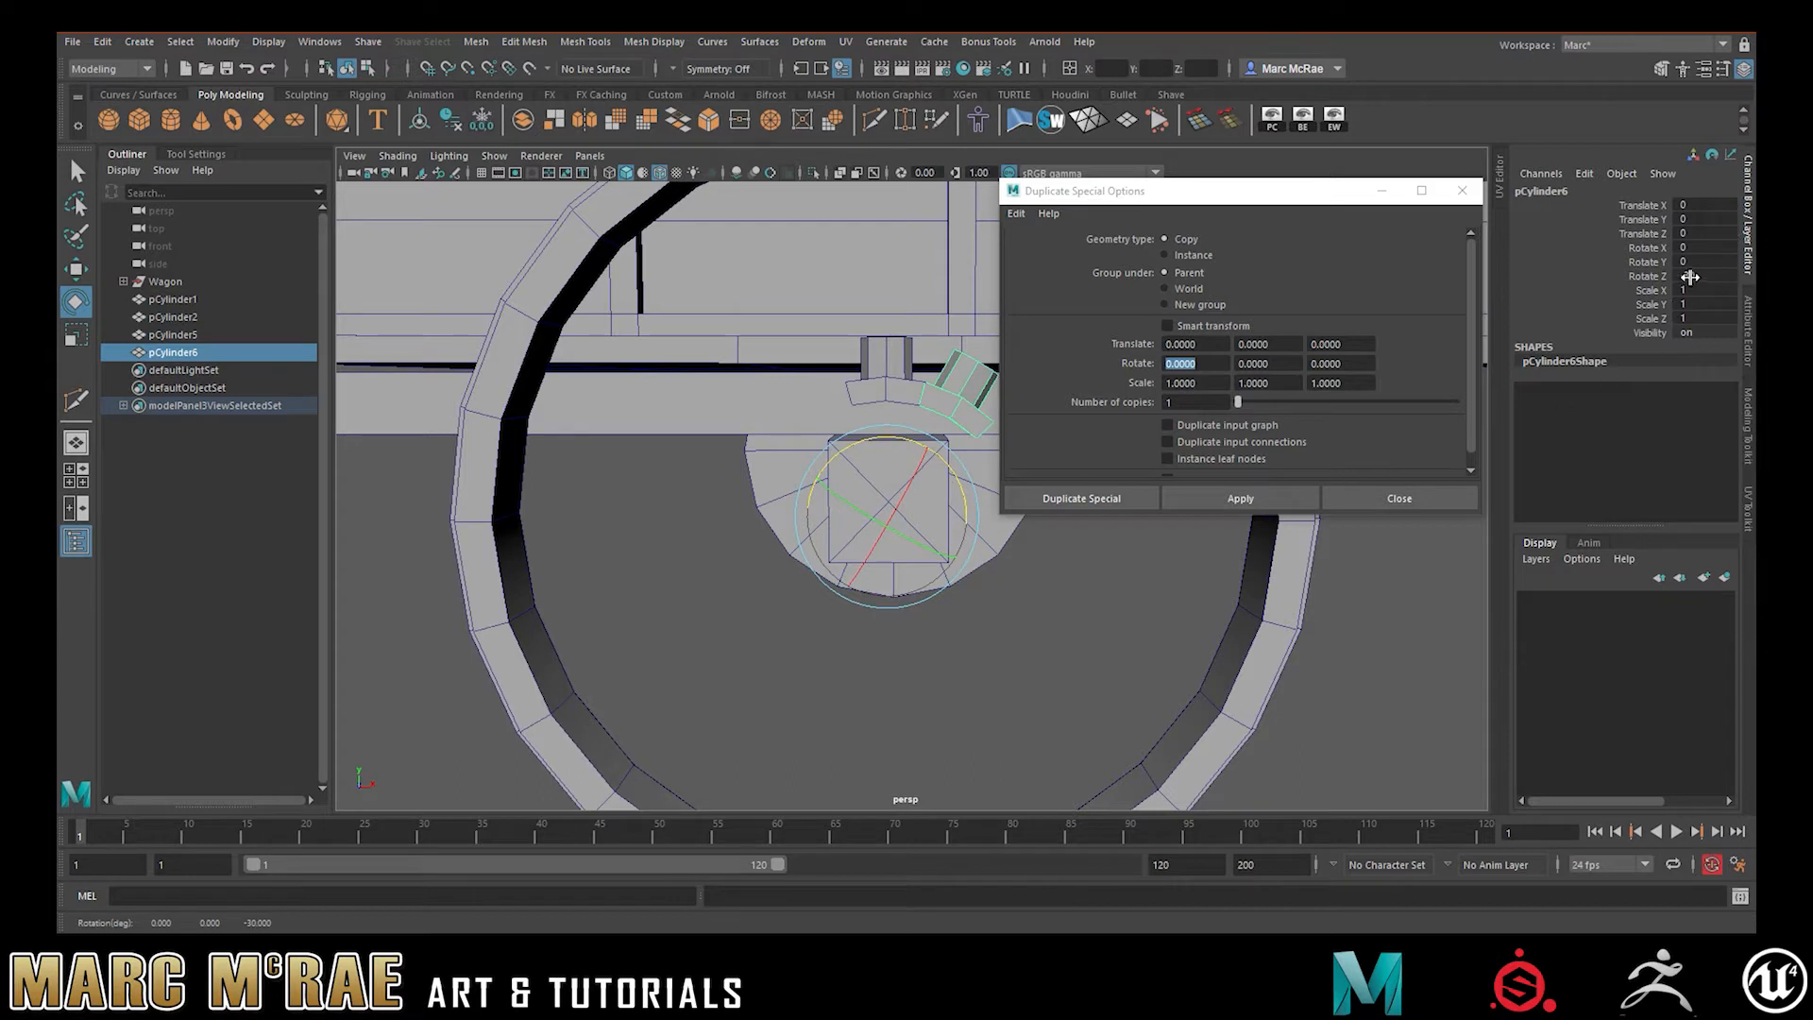
key("Delete")
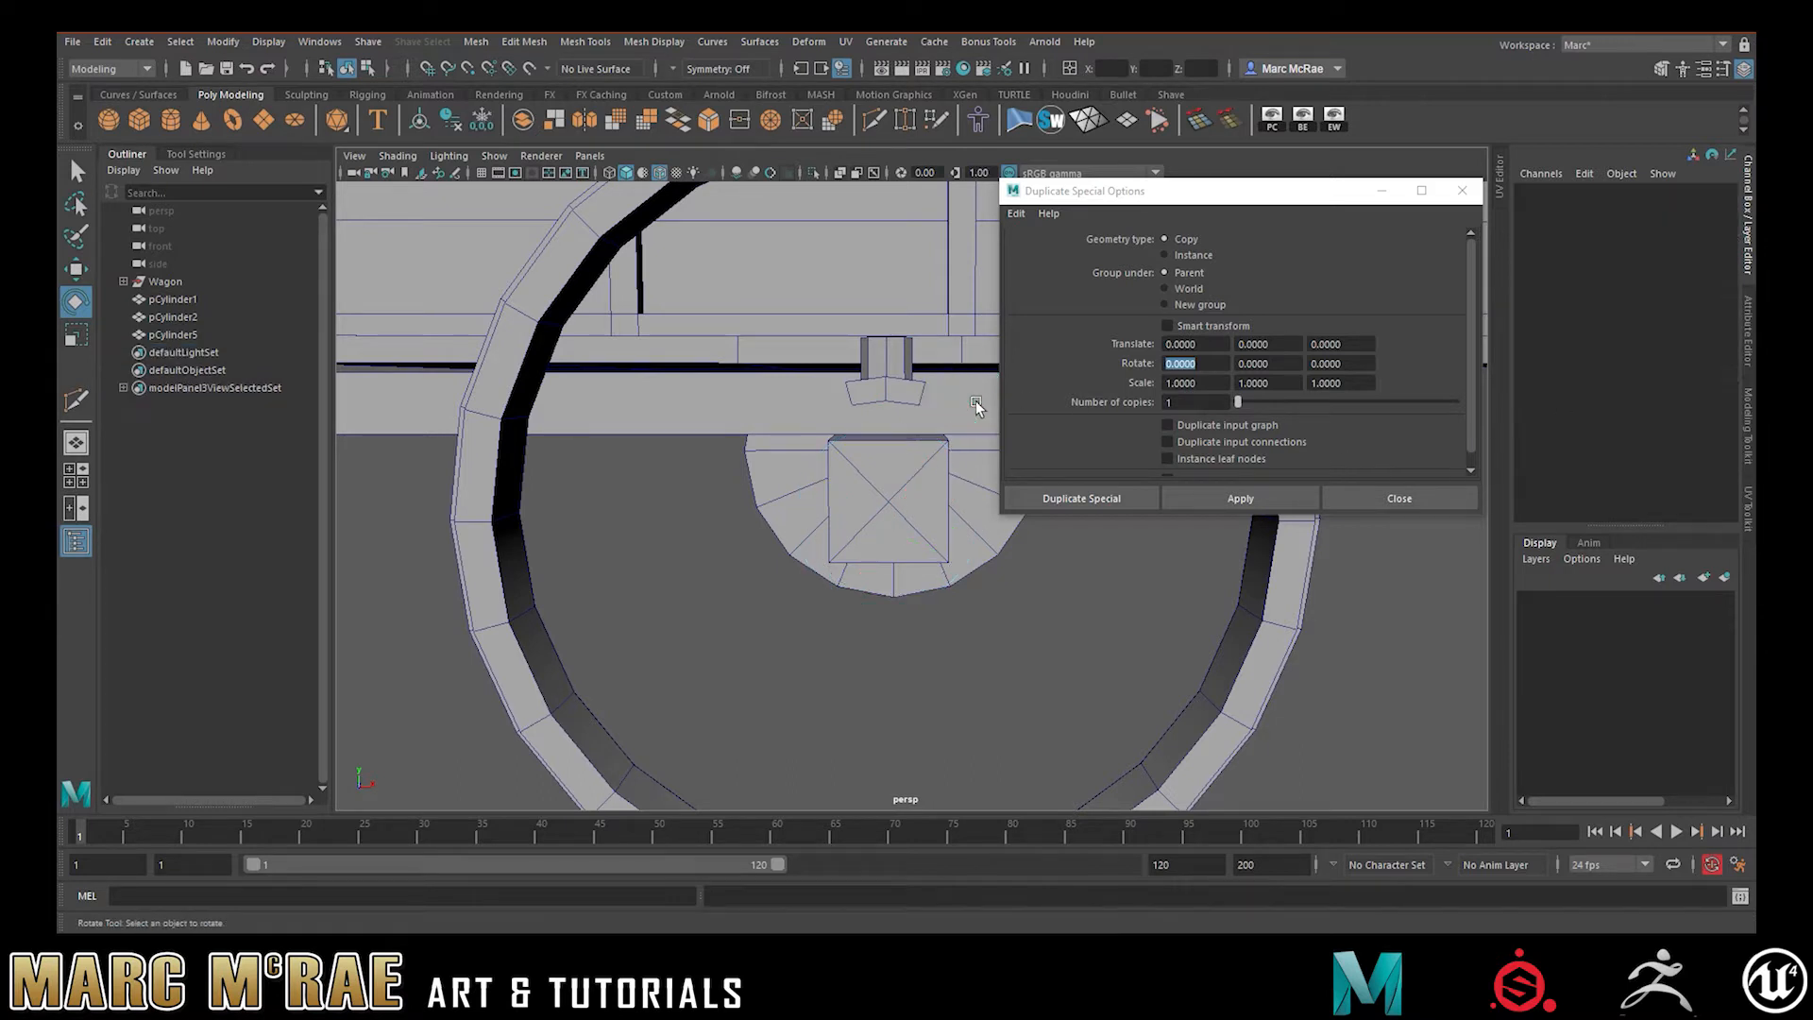
Try creating 11 special duplicates of the segment rotated 30 degrees in X, and undo them
left_click(871, 392)
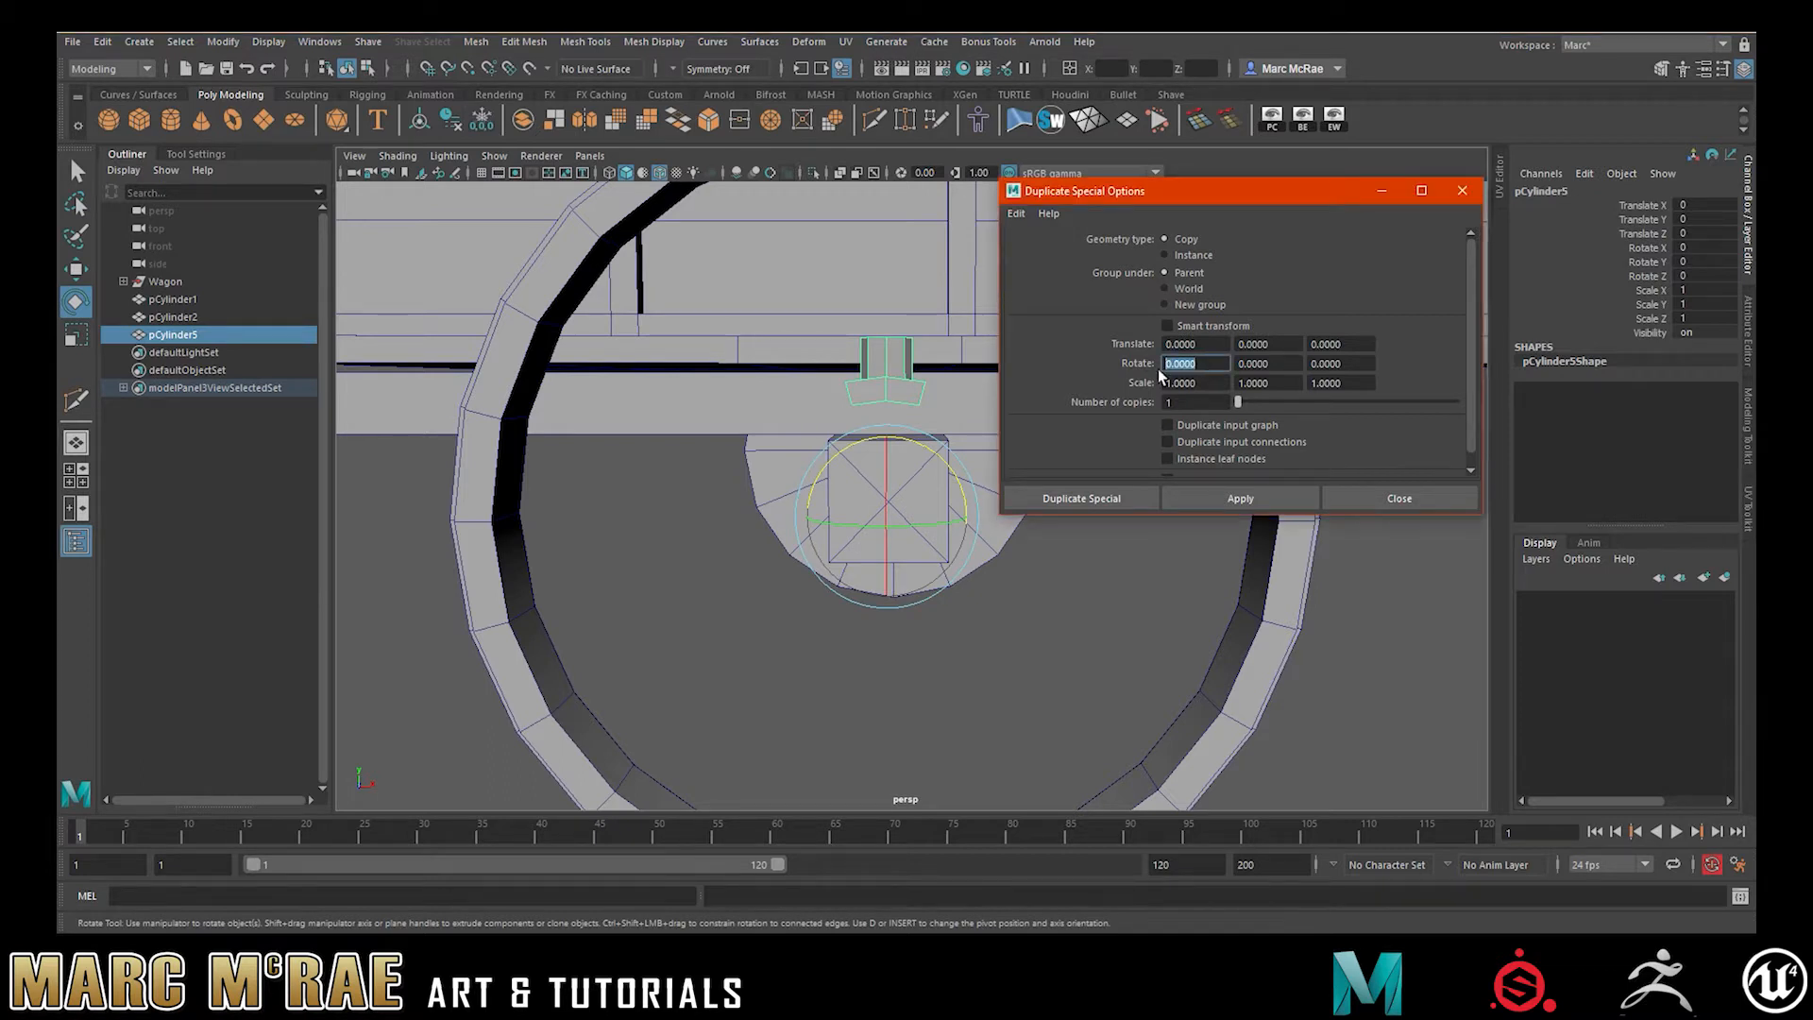
left_click(1187, 404)
left_click(1208, 498)
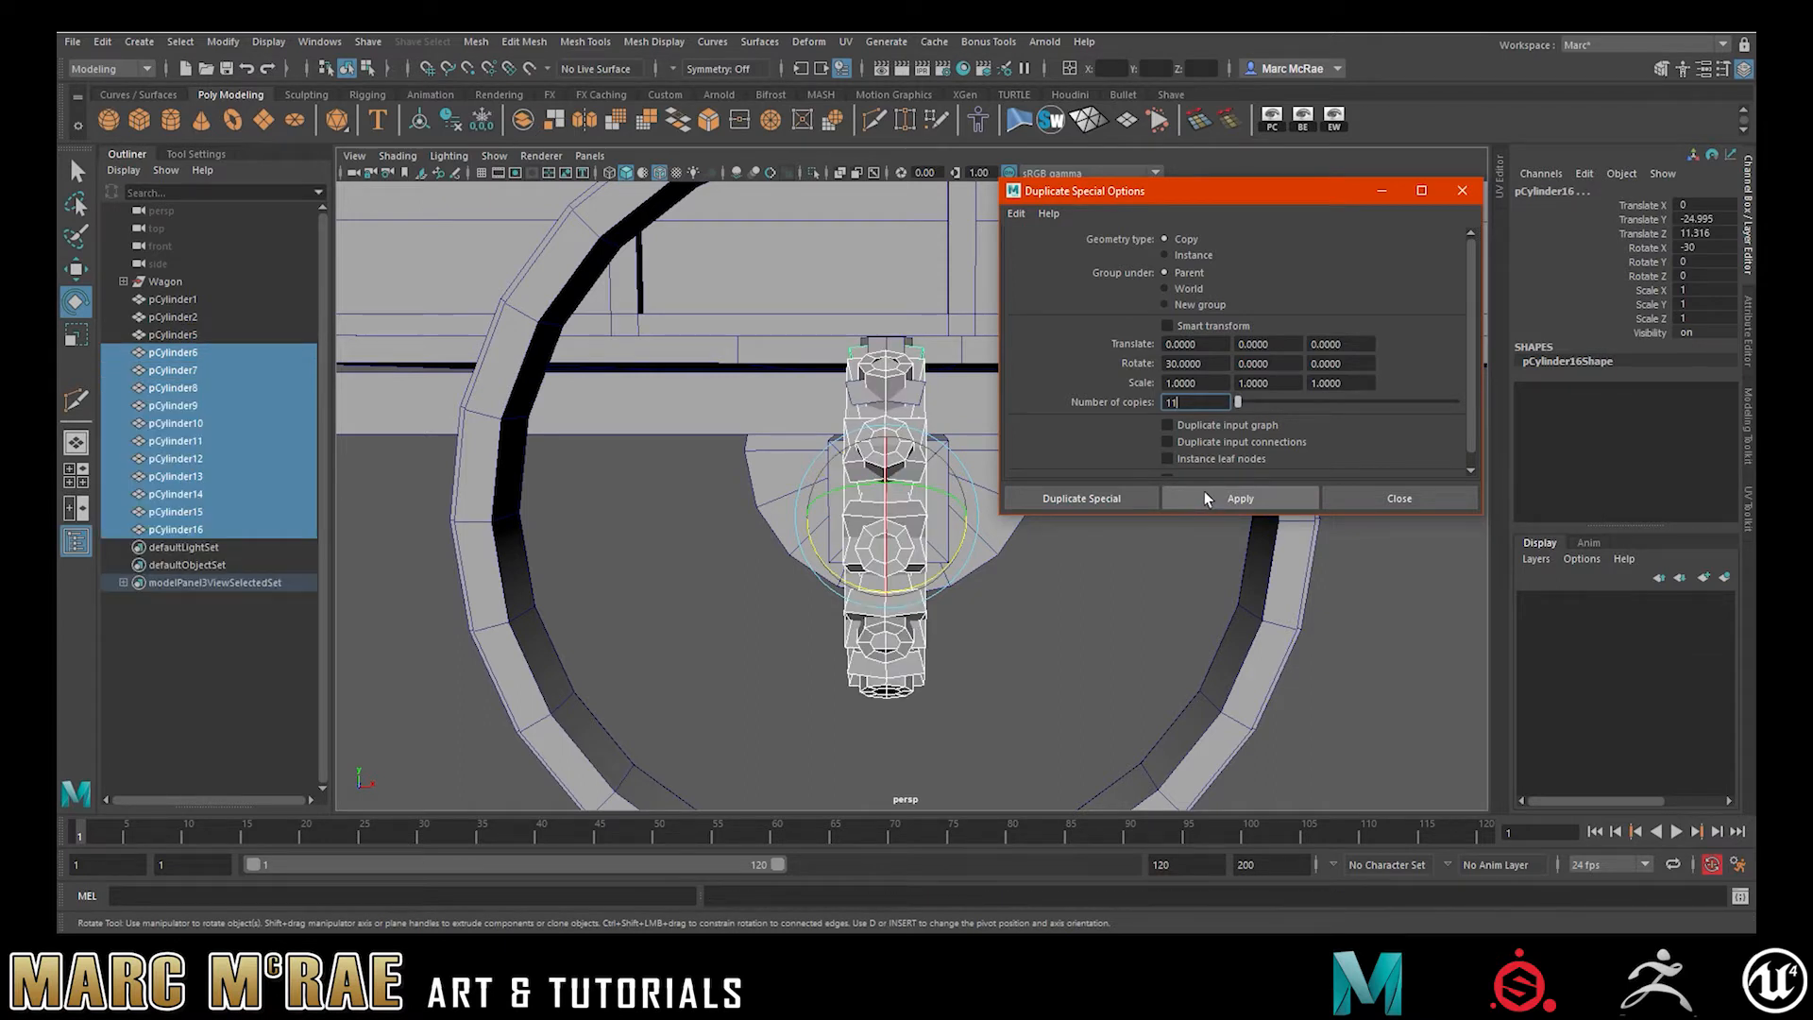
key("ctrl+z")
left_click(1080, 635)
key("ctrl+z")
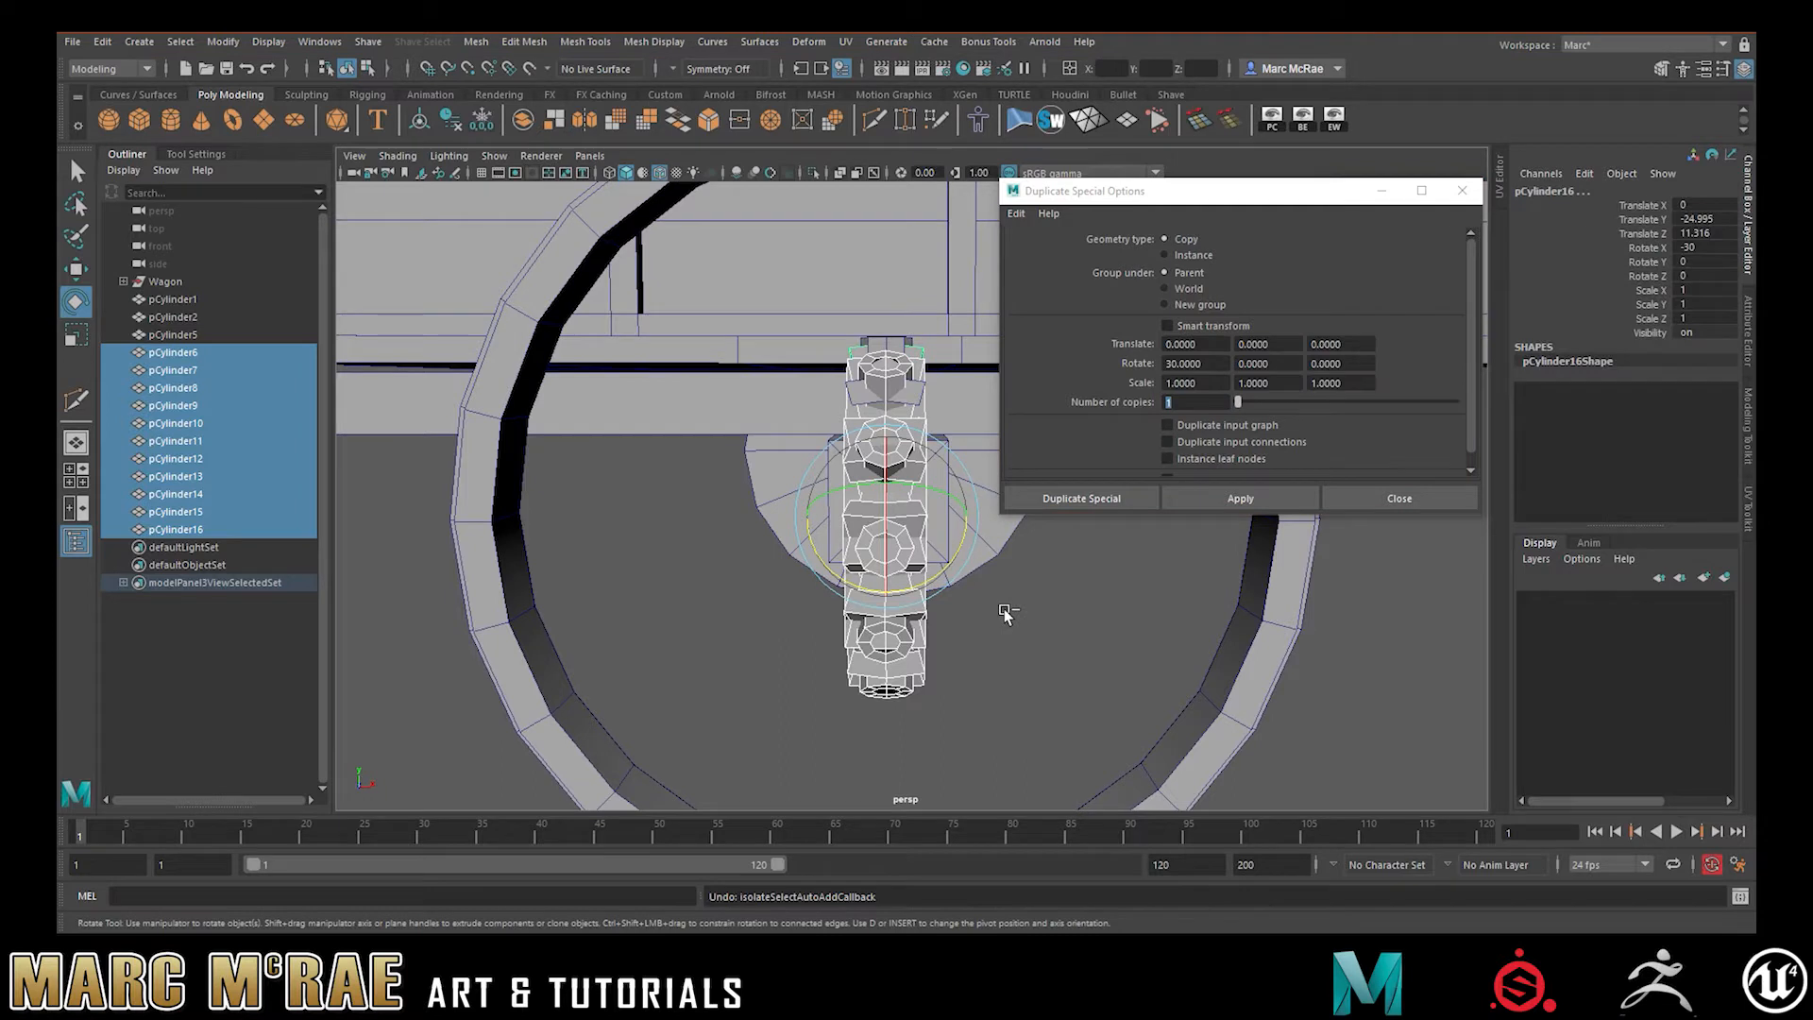
key("ctrl+z")
Try one special duplicate of the segment with rotation 0 in X and 30 degrees in Z, and undo it
left_click_drag(1216, 365, 1091, 358)
type("0")
key("Tab")
key("Tab")
type("30")
left_click(1211, 497)
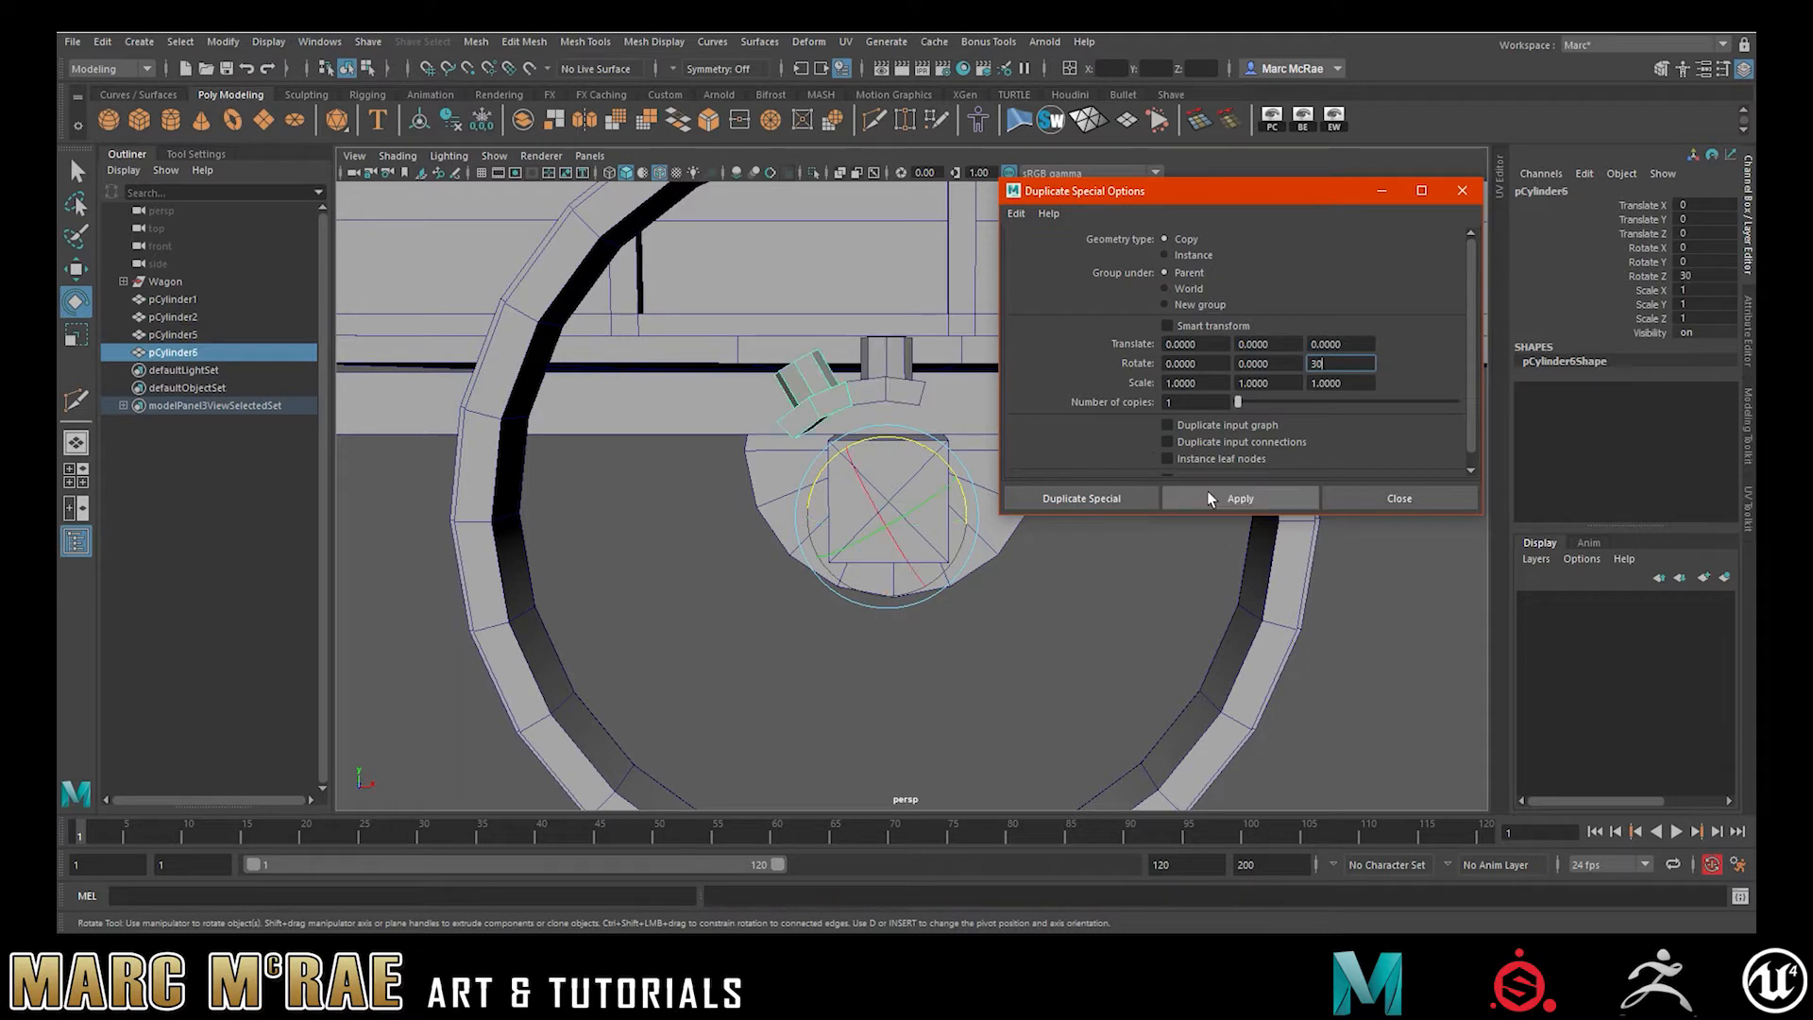
key("ctrl+z")
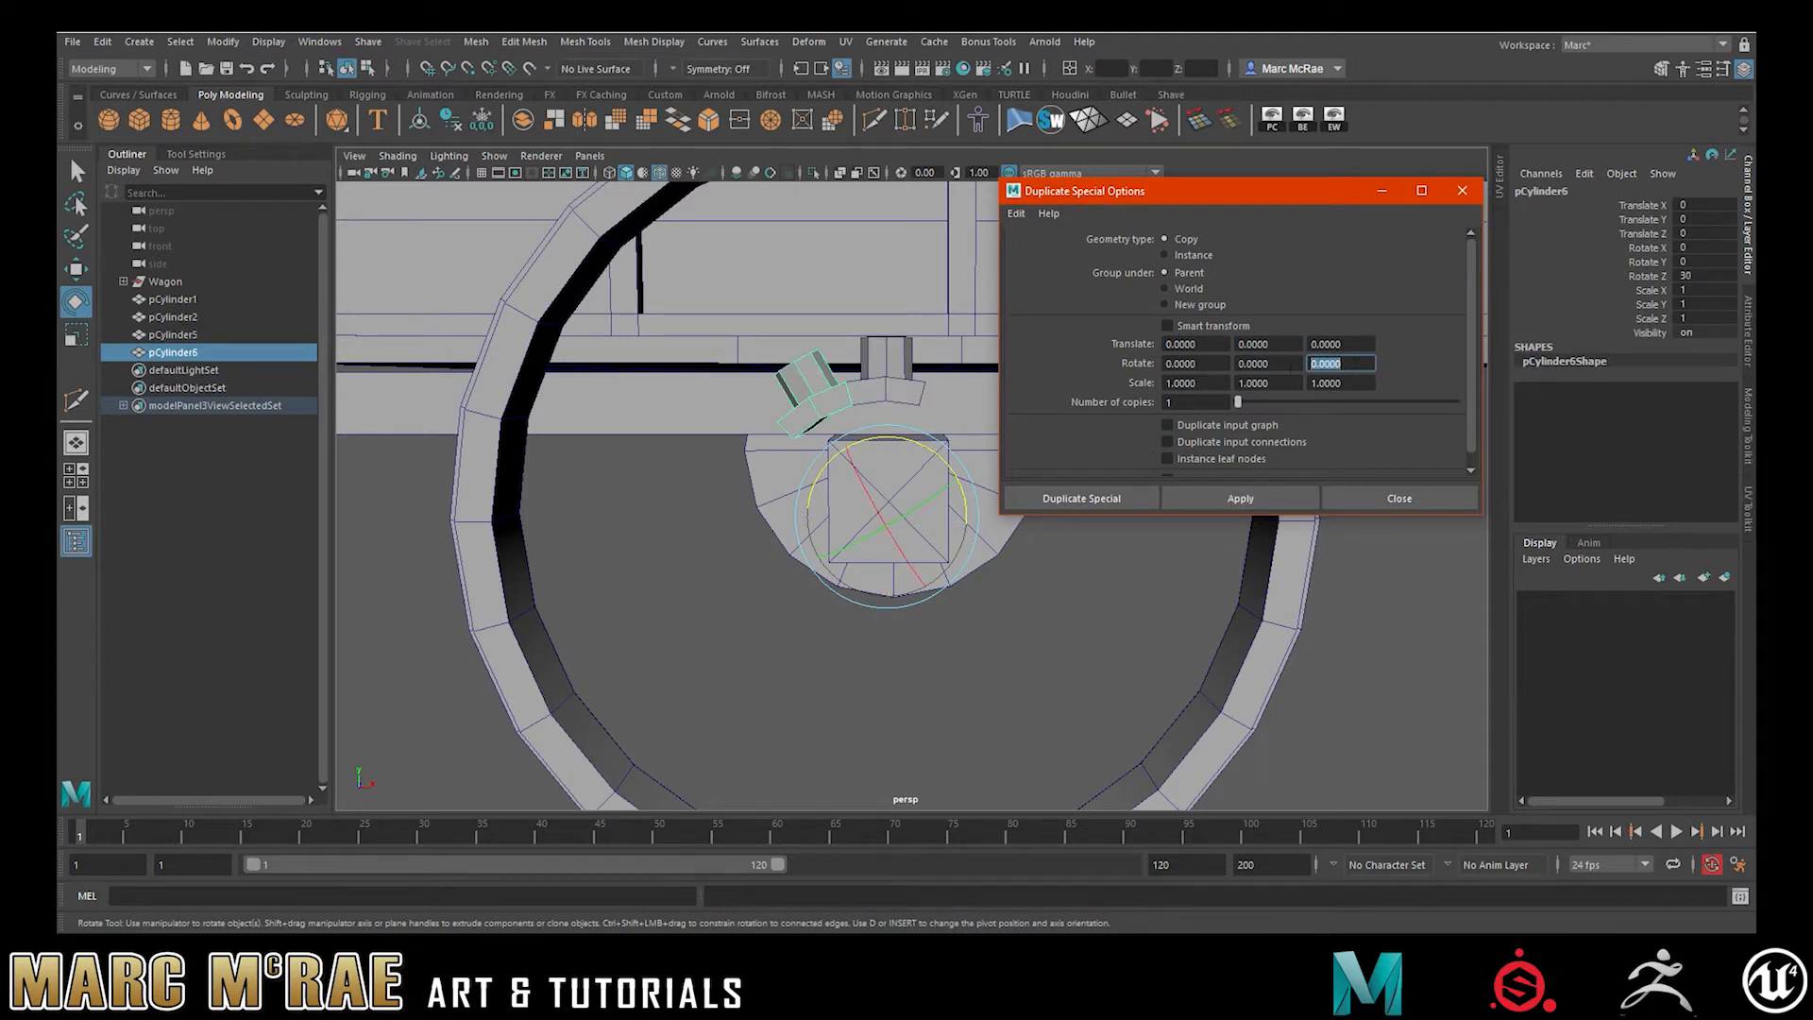
key("ctrl+z")
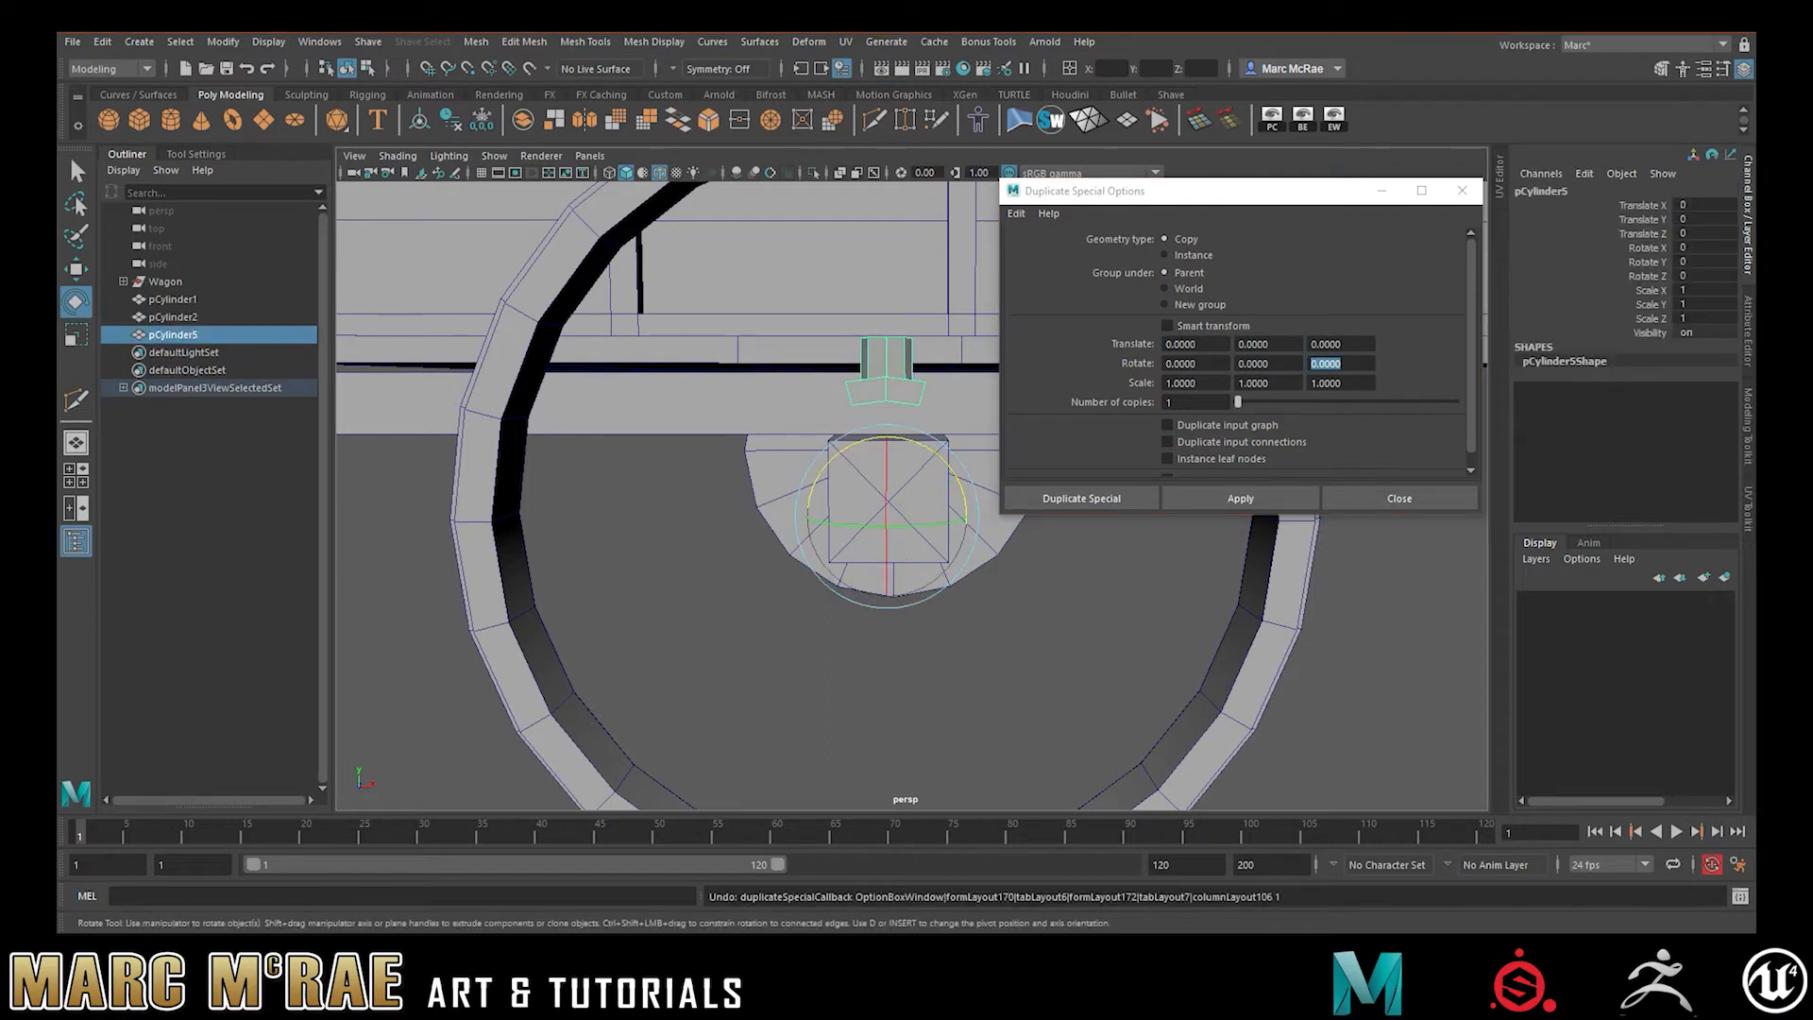
Create 11 special duplicates of the segment rotated 30 degrees in Z to form the full hub, and close the options
left_click(1379, 356)
type("30")
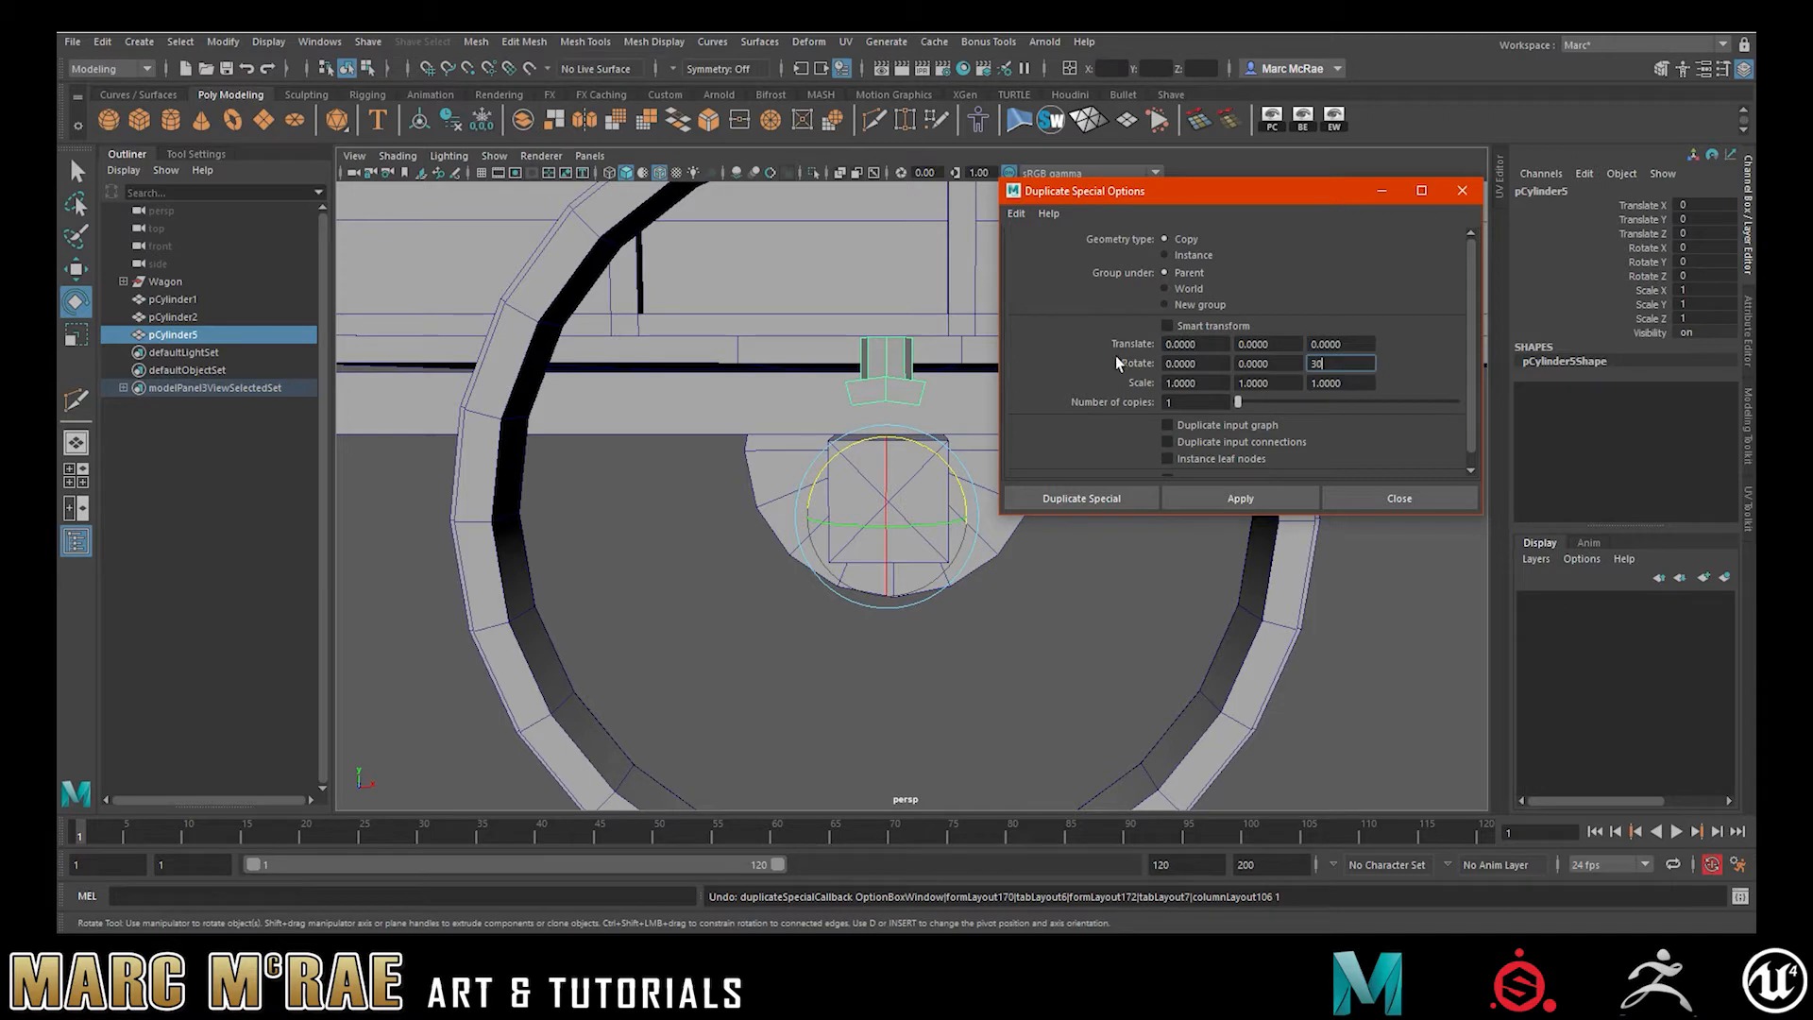
key("Tab")
type("1")
left_click(1190, 498)
left_click_drag(906, 566, 944, 589, "alt")
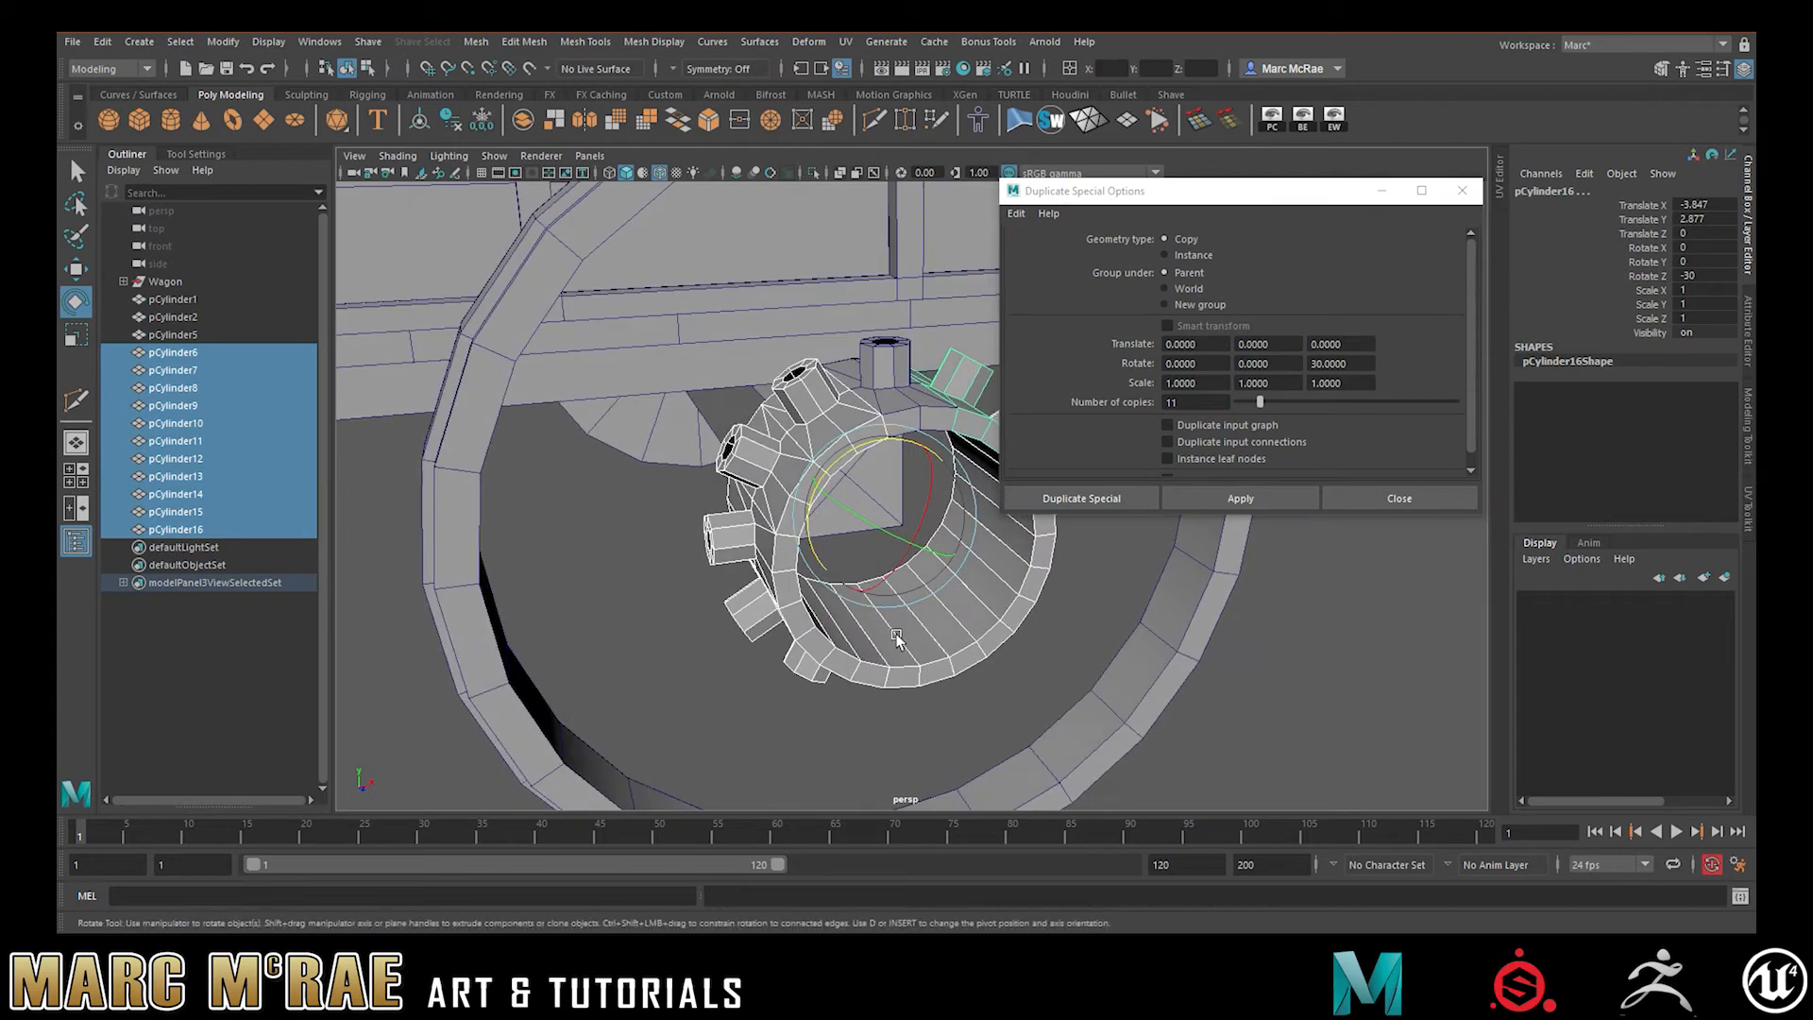
left_click(944, 555)
left_click_drag(946, 604, 899, 463, "alt")
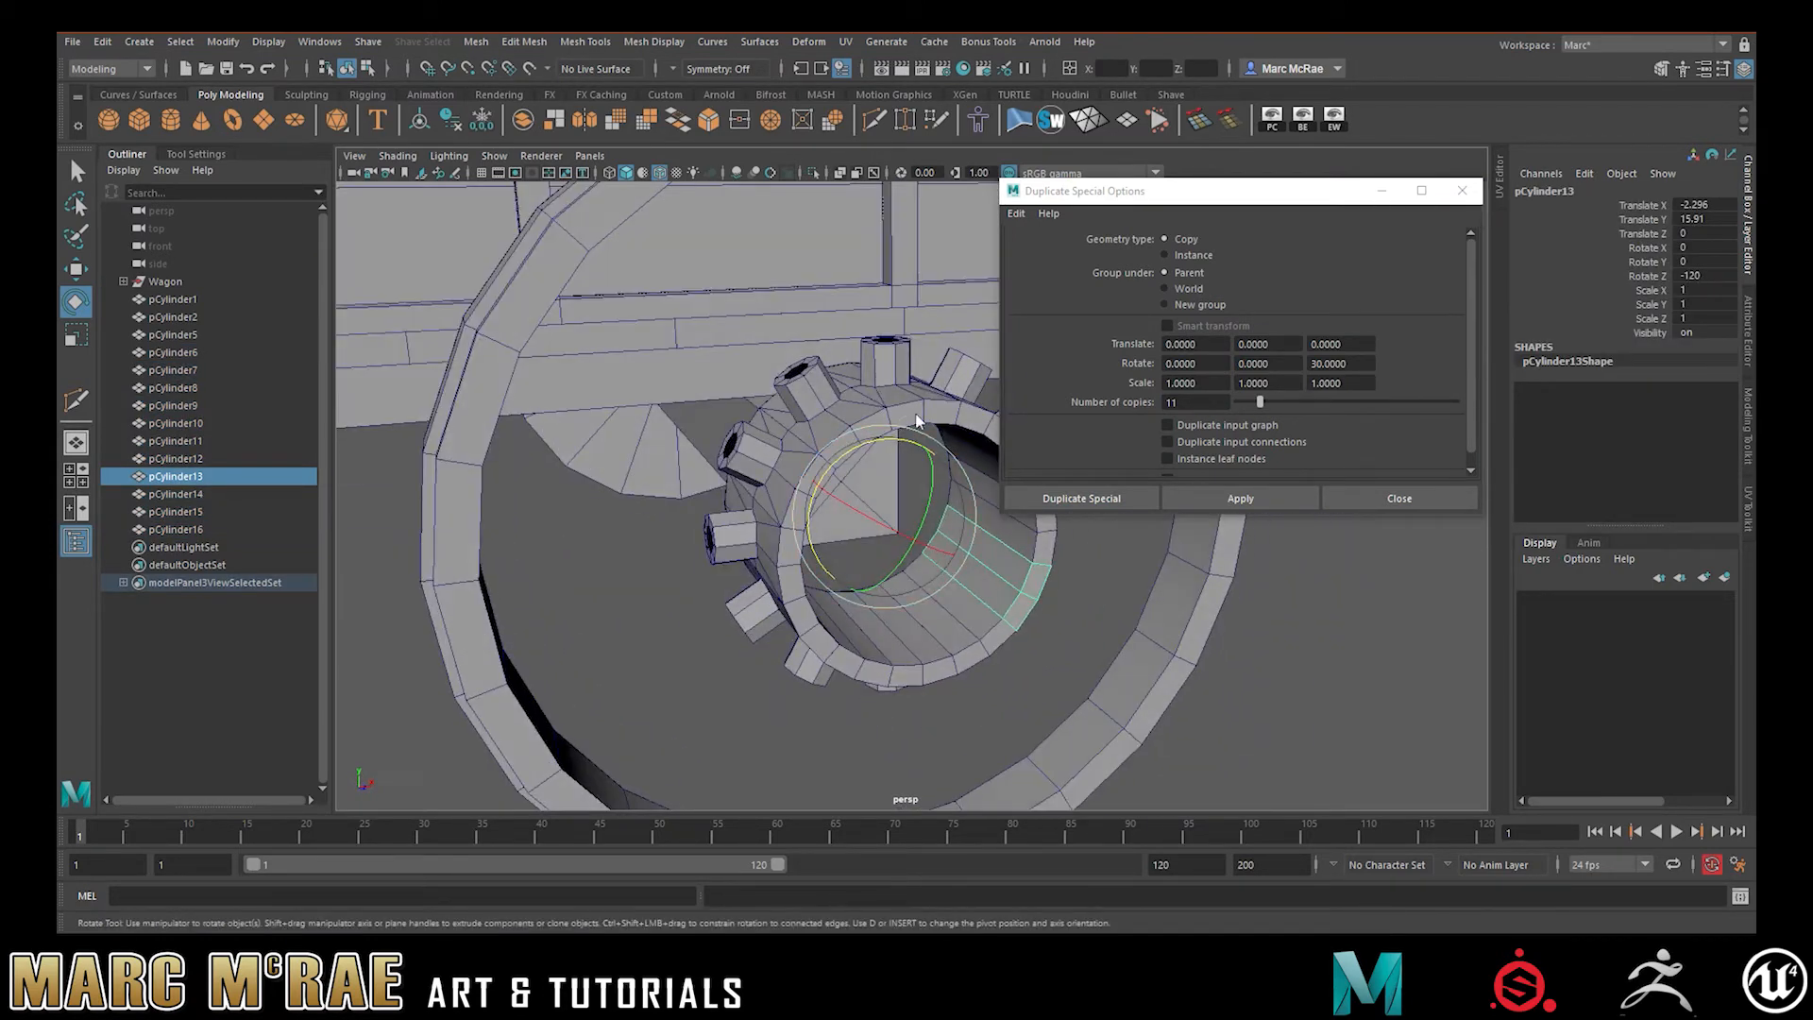
right_click_drag(899, 419, 952, 406)
left_click(1350, 497)
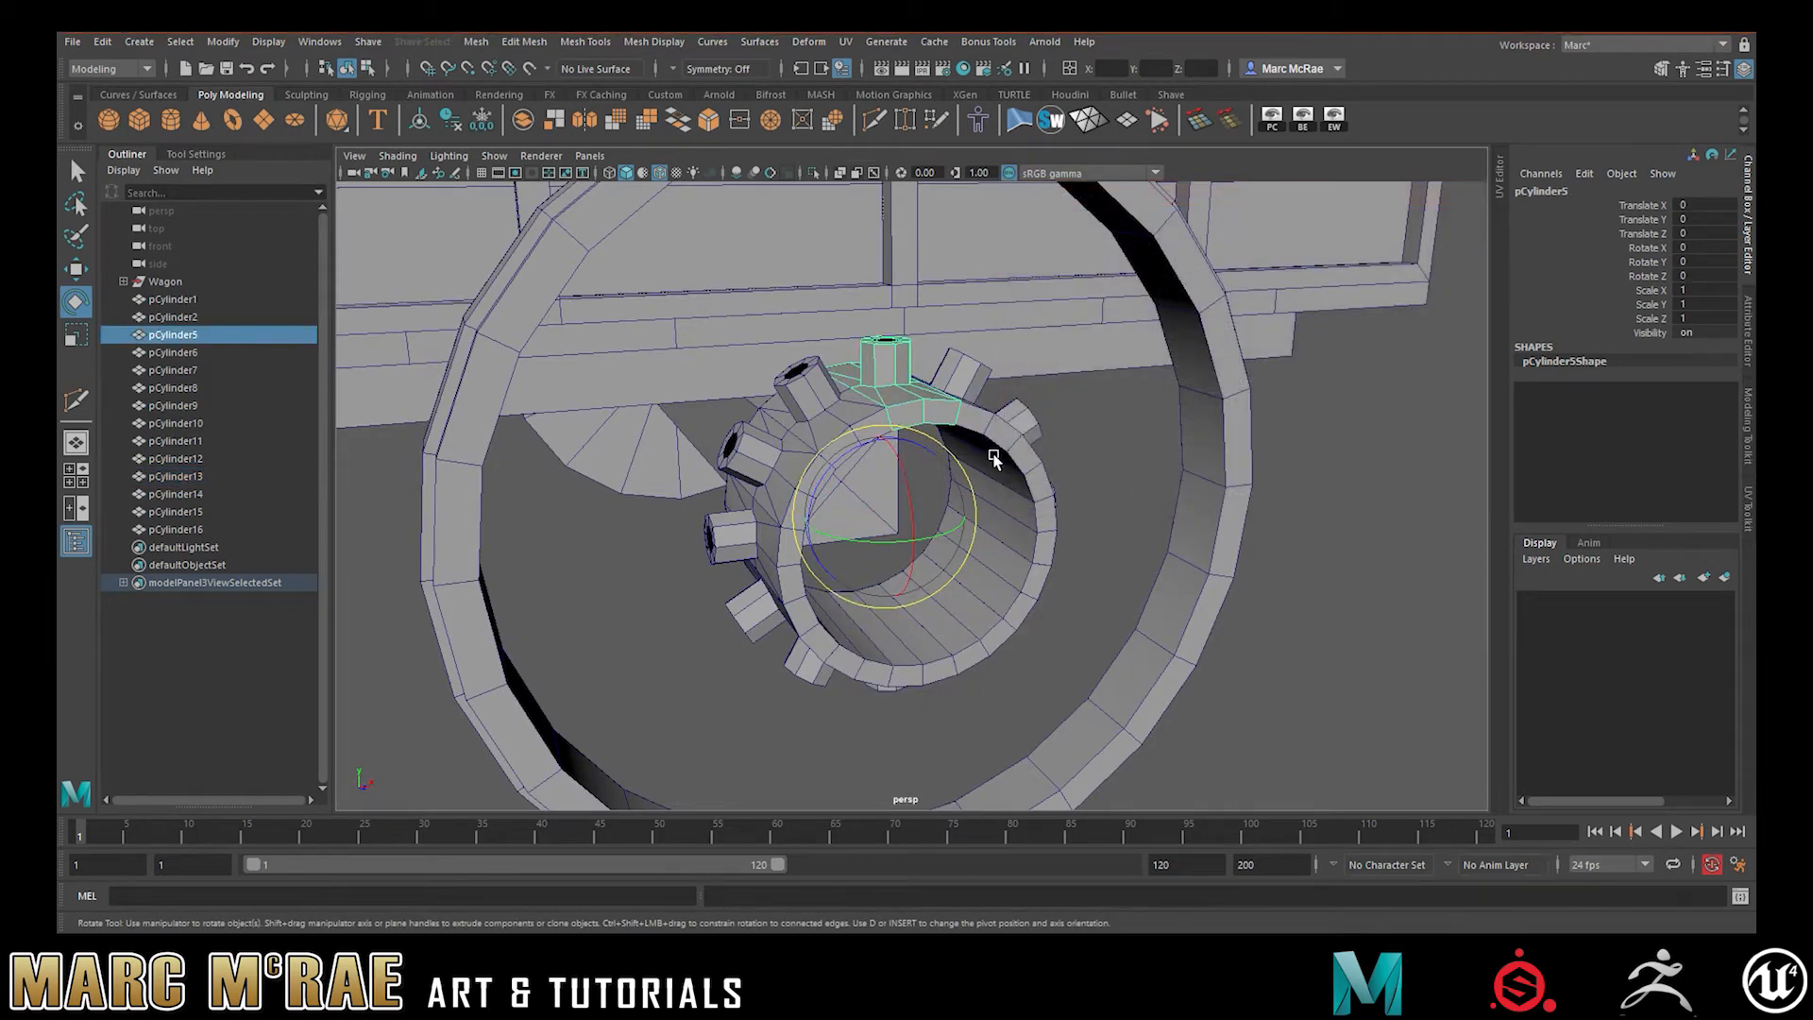
Combine the original segment and its 11 copies into one mesh, delete its history and freeze its transformations
left_click(187, 530, "shift")
left_click_drag(982, 460, 798, 298, "alt")
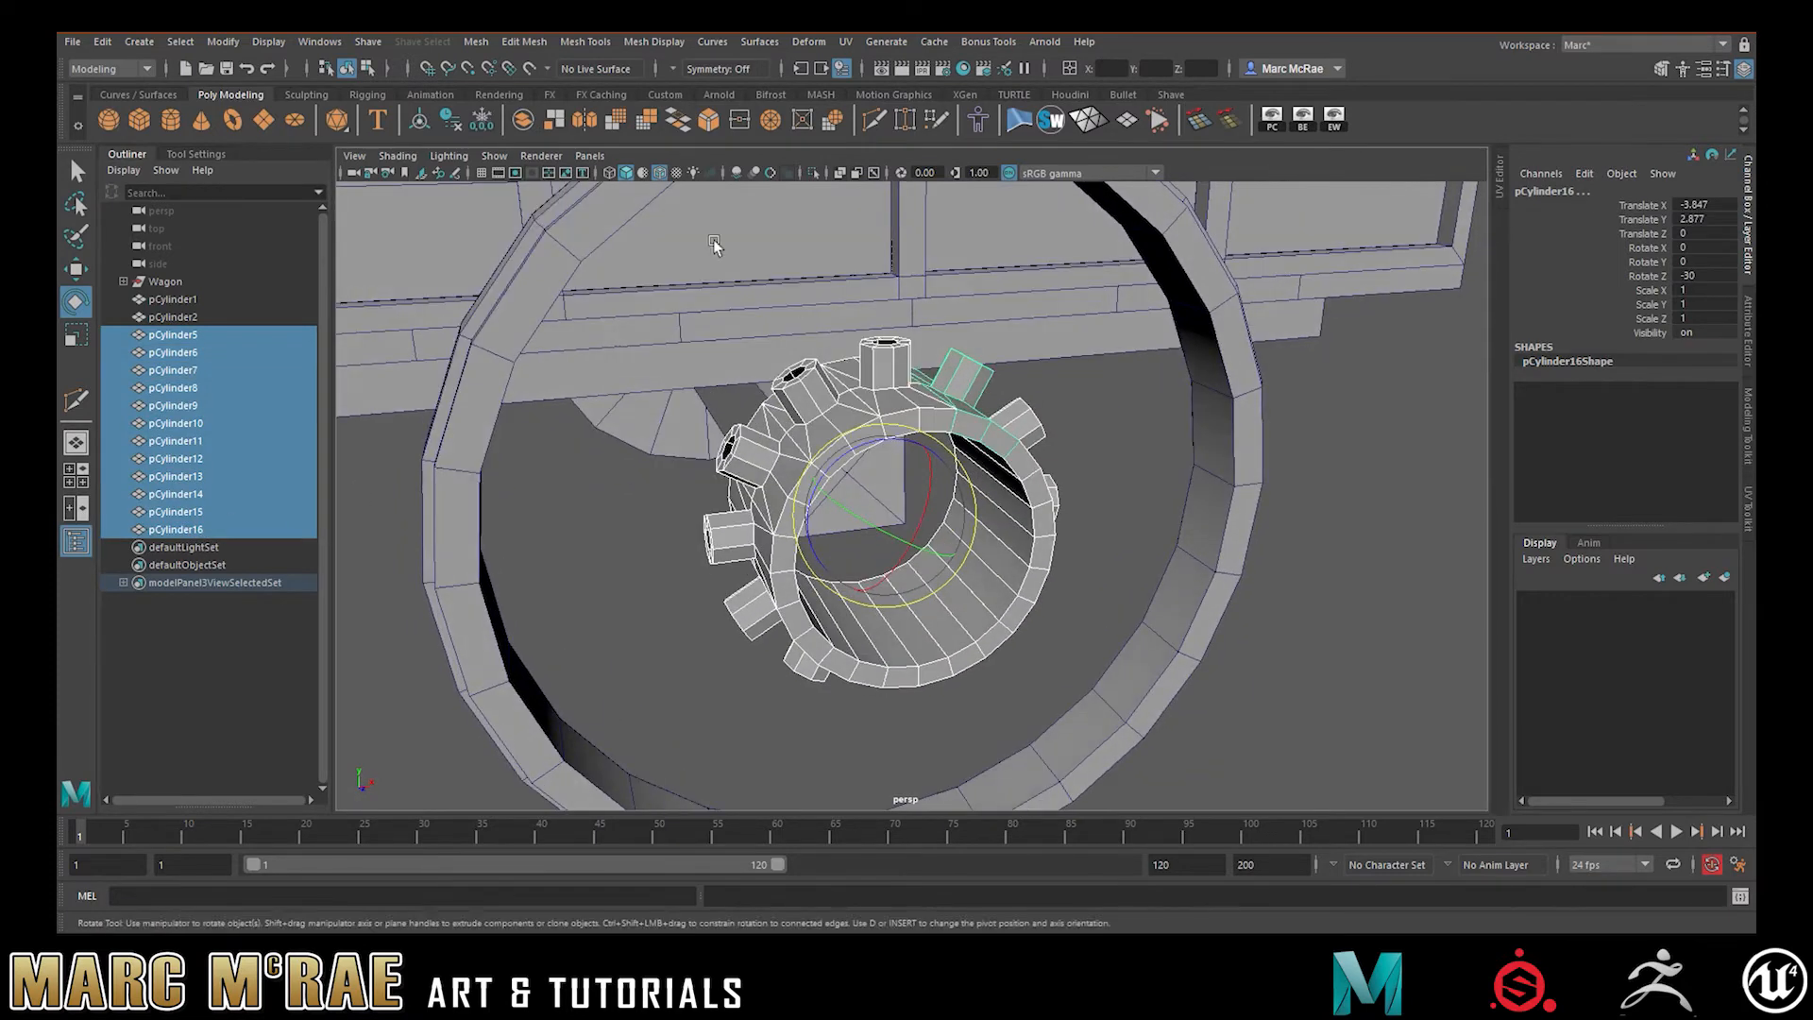
left_click(523, 120)
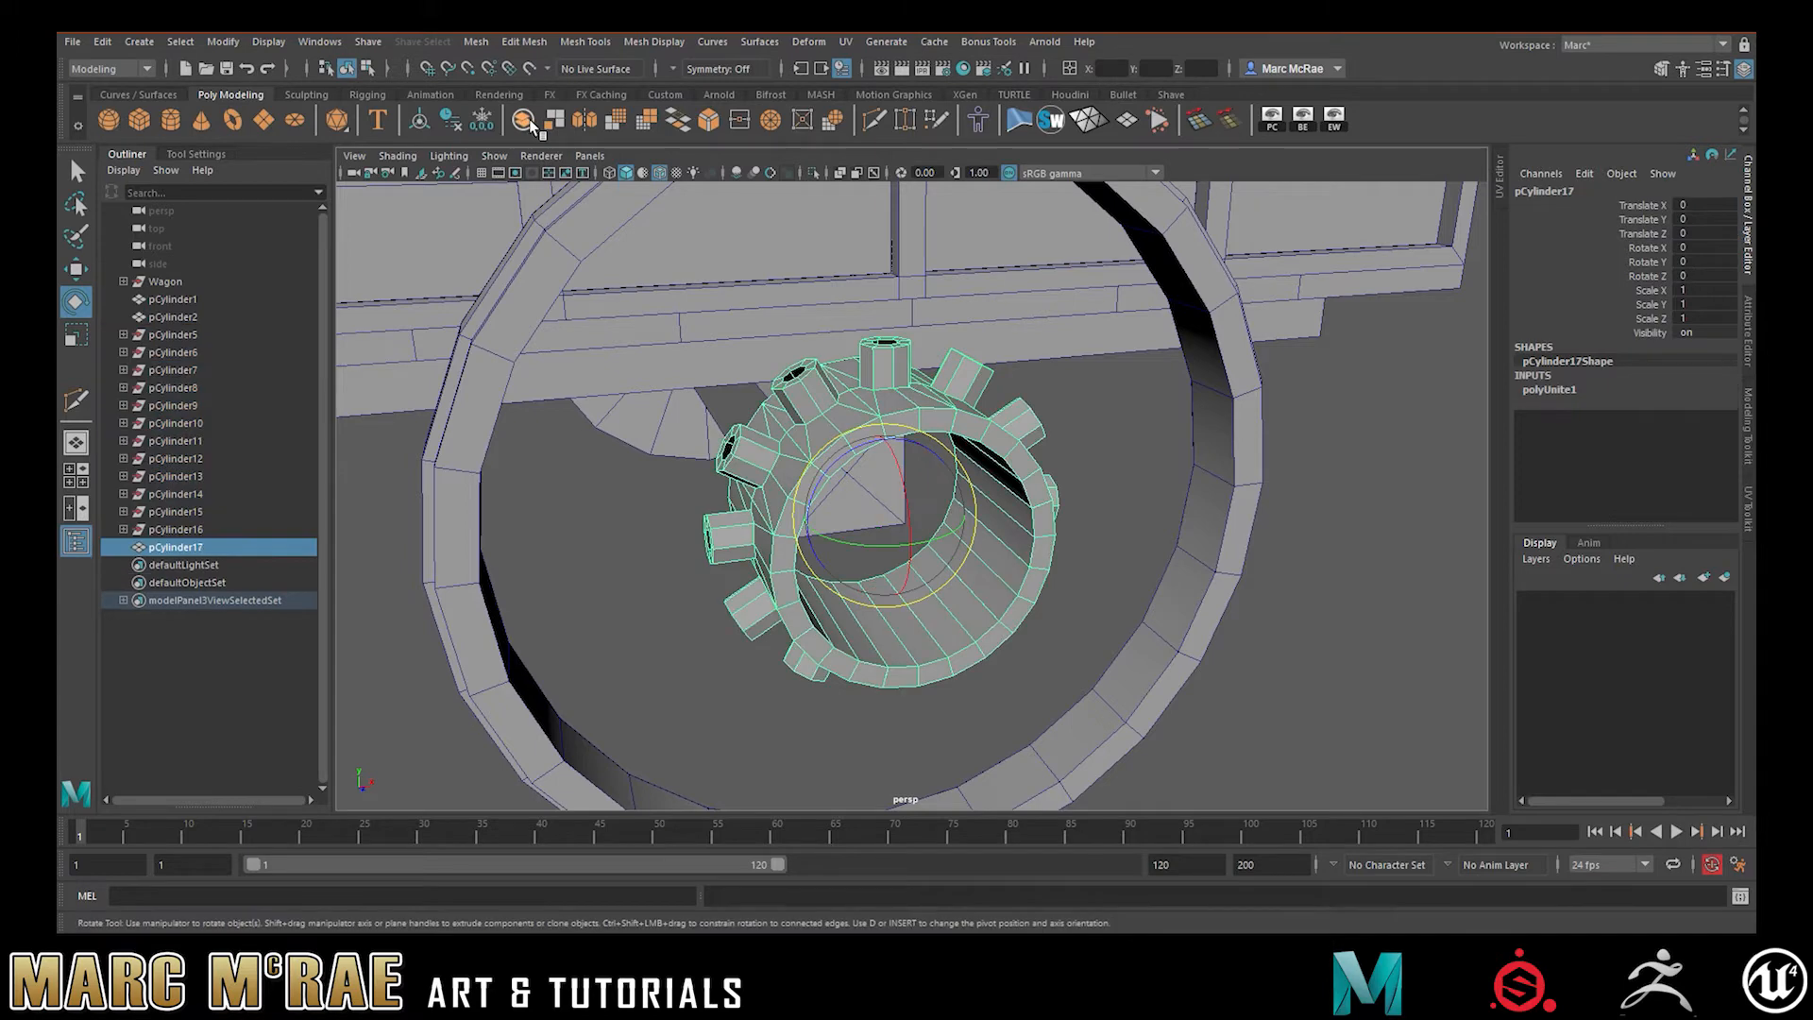
left_click(450, 118)
left_click(481, 120)
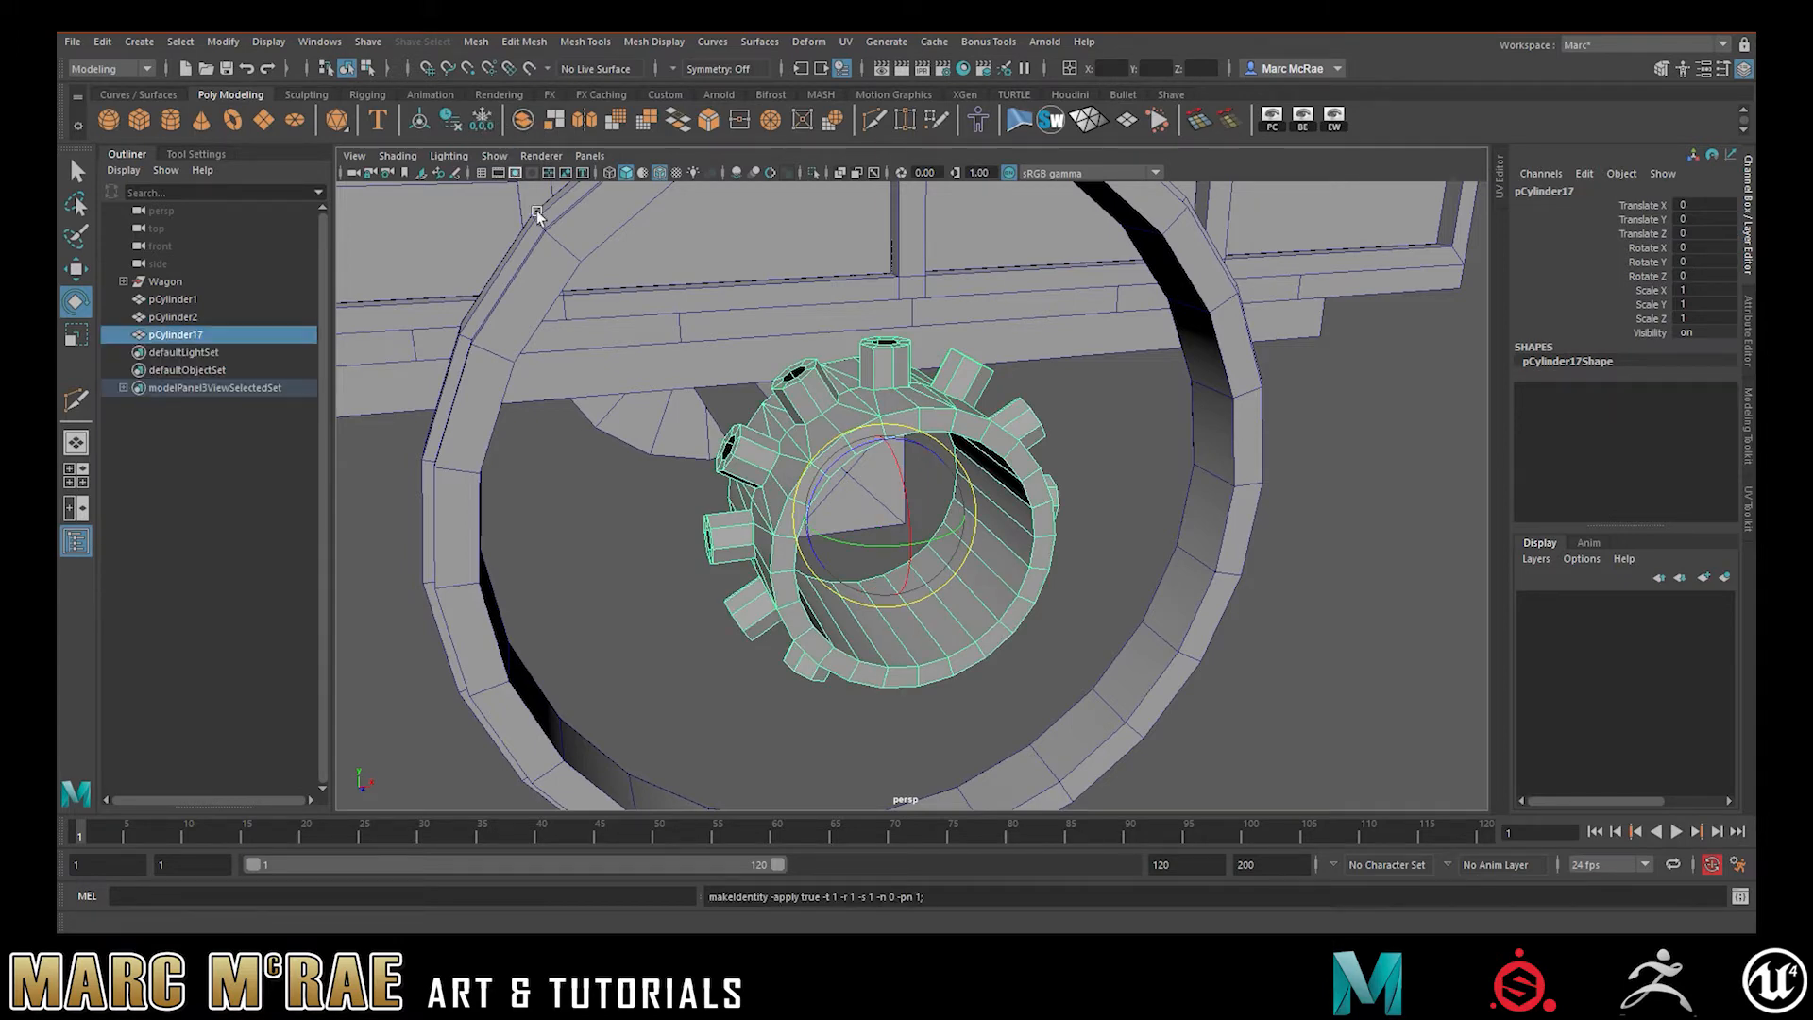
Try moving a seam edge between two hub segments to check whether they are joined, and undo the move
left_click_drag(963, 451, 887, 413, "alt")
left_click(1067, 461)
left_click(978, 437)
scroll(868, 406, "up", 5)
scroll(887, 411, "up", 5)
right_click_drag(899, 355, 897, 307)
left_click(803, 348)
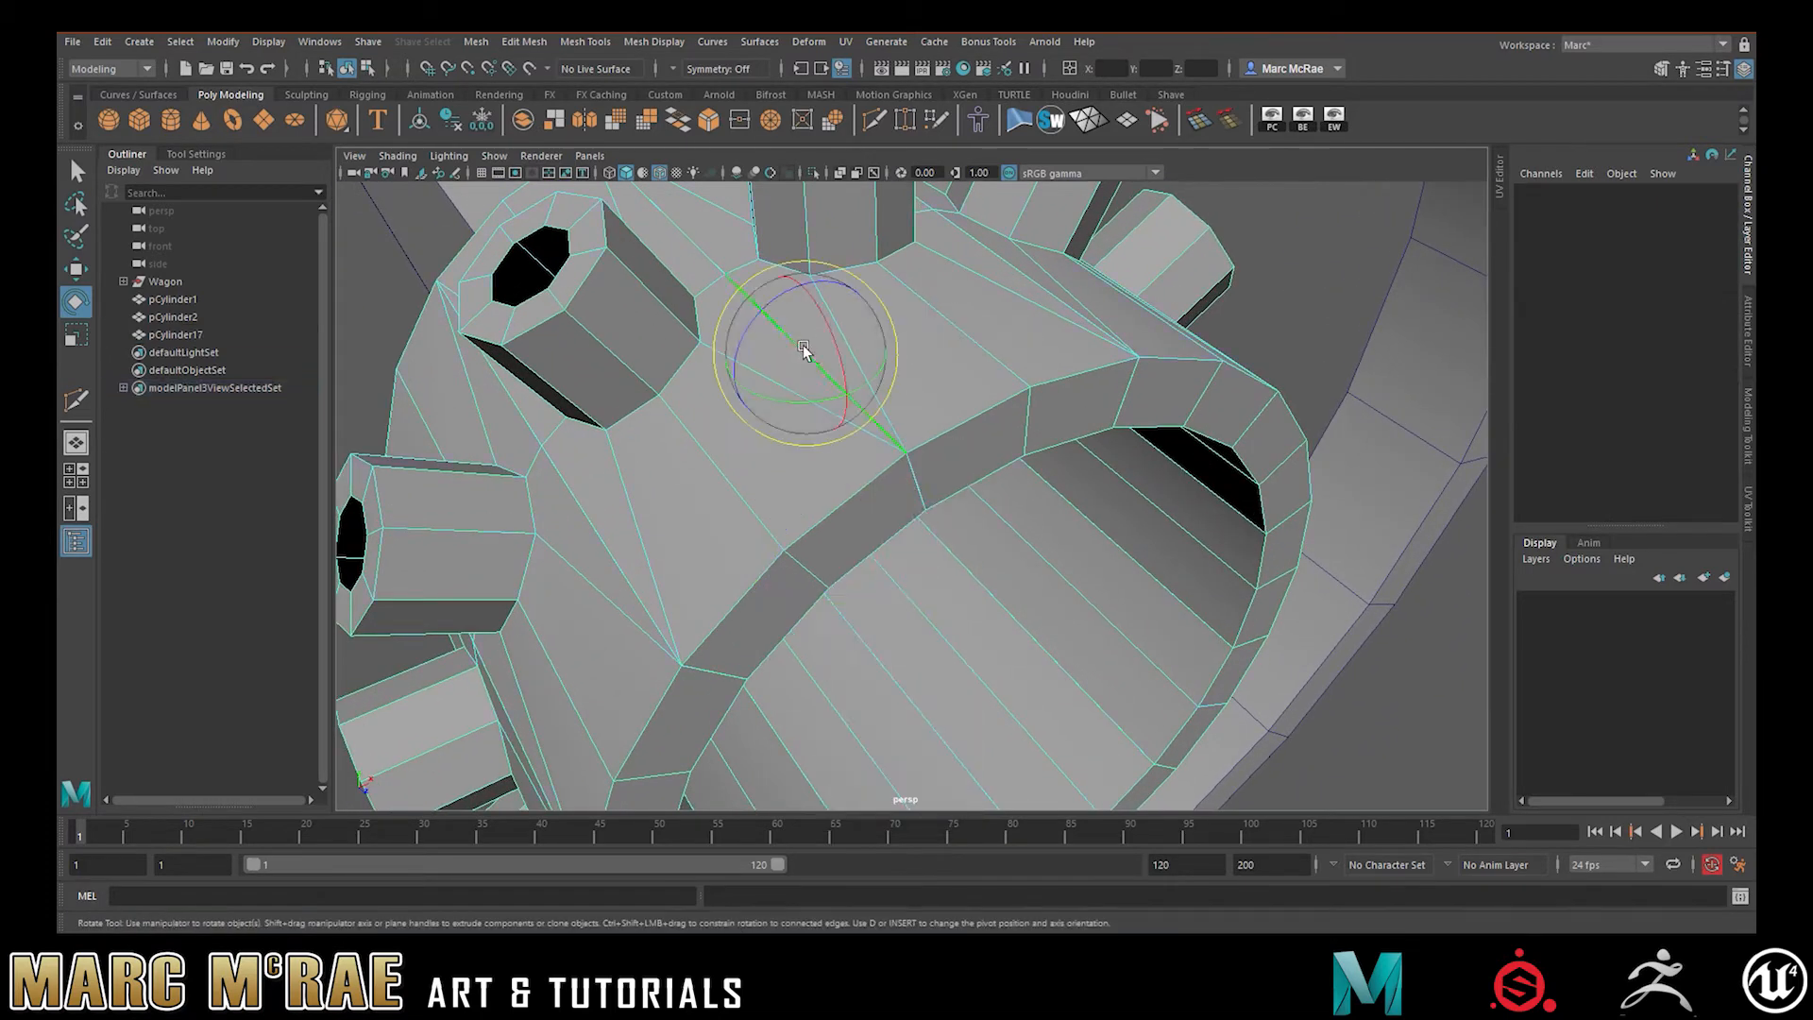
key("w")
left_click_drag(818, 349, 875, 317)
key("ctrl+z")
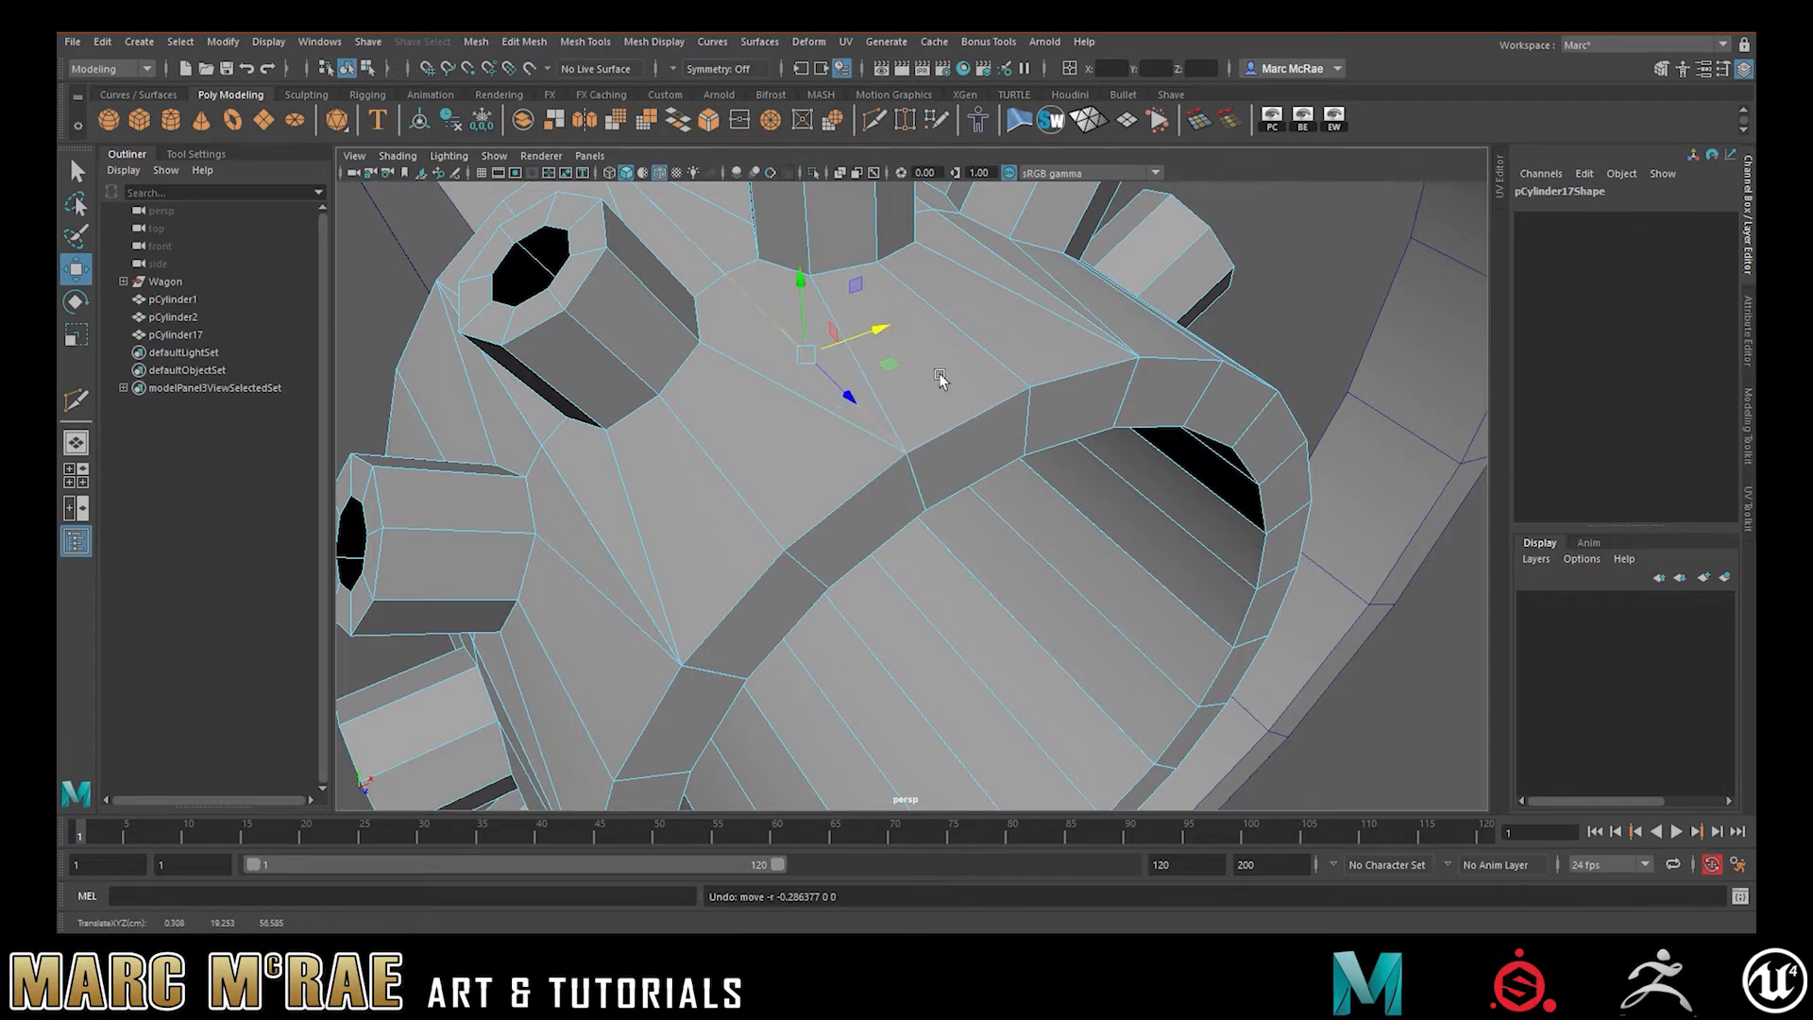
Select all of the hub's vertices and merge them with a distance threshold of 0.1
scroll(944, 373, "down", 3)
right_click_drag(907, 359, 824, 357)
scroll(723, 330, "down", 5)
scroll(994, 403, "down", 2)
left_click_drag(996, 406, 950, 371, "alt")
left_click_drag(640, 278, 1177, 796)
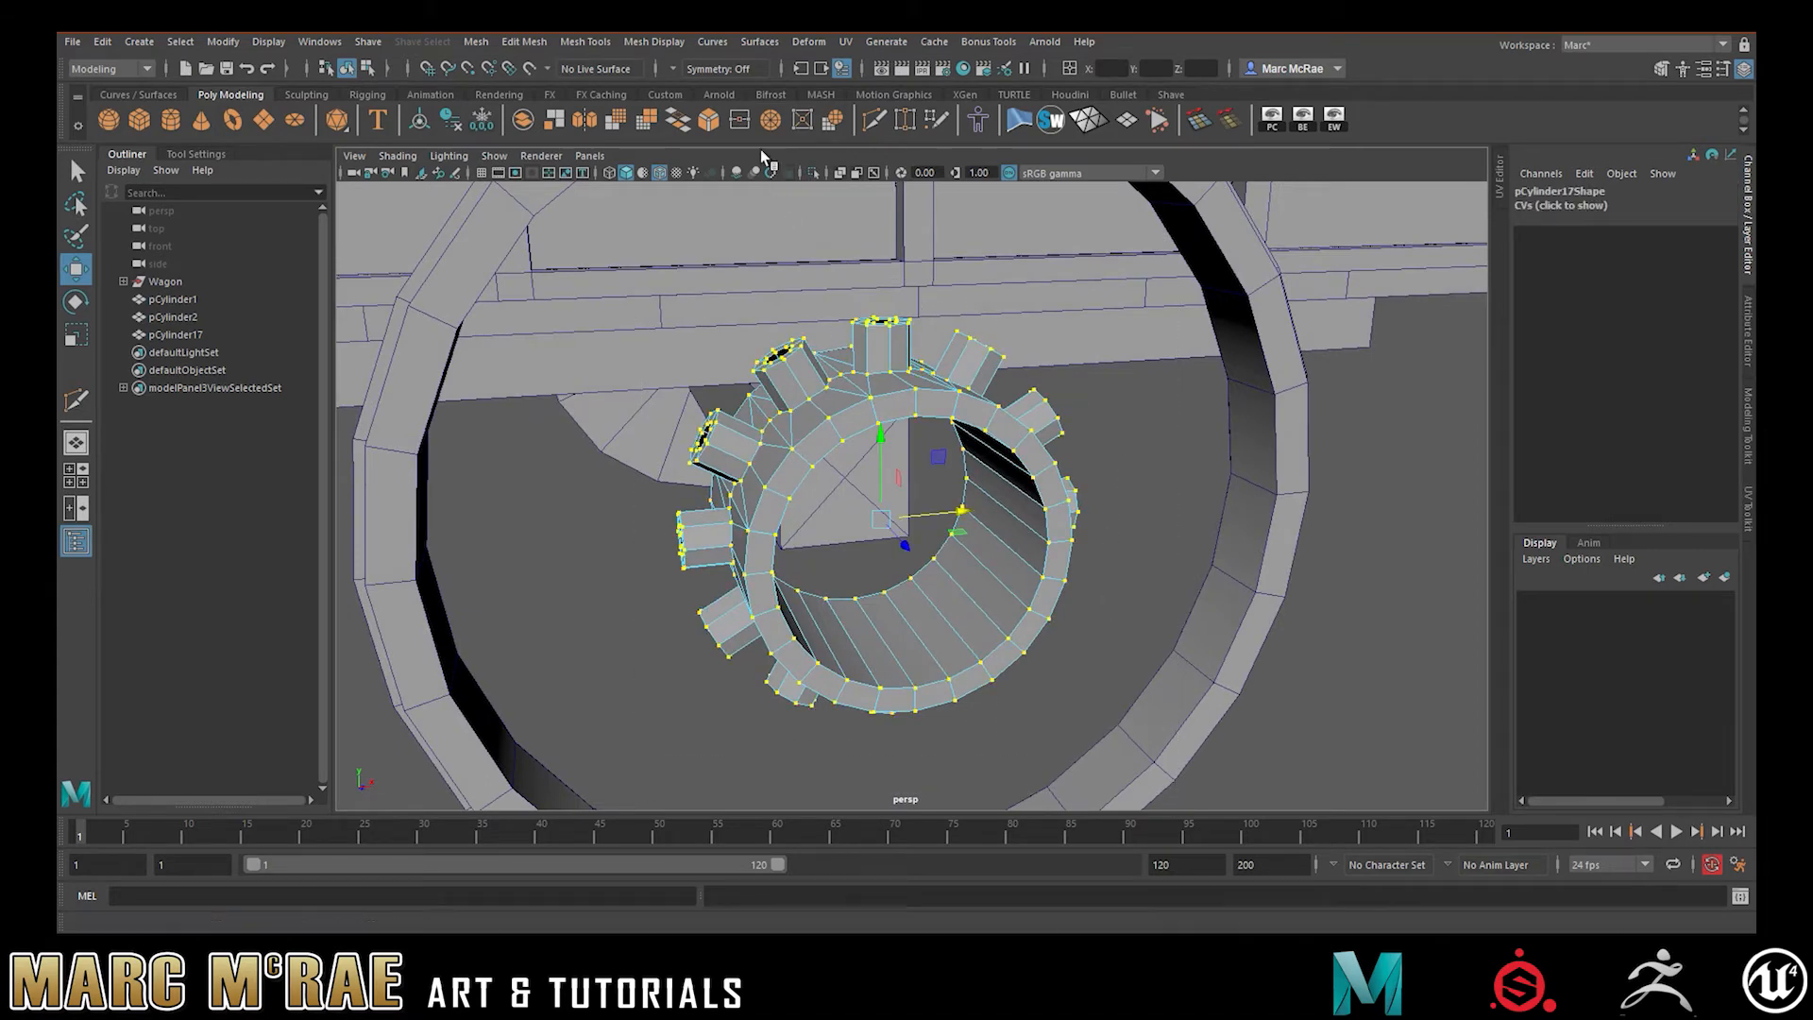
left_click(742, 117)
left_click(1337, 244)
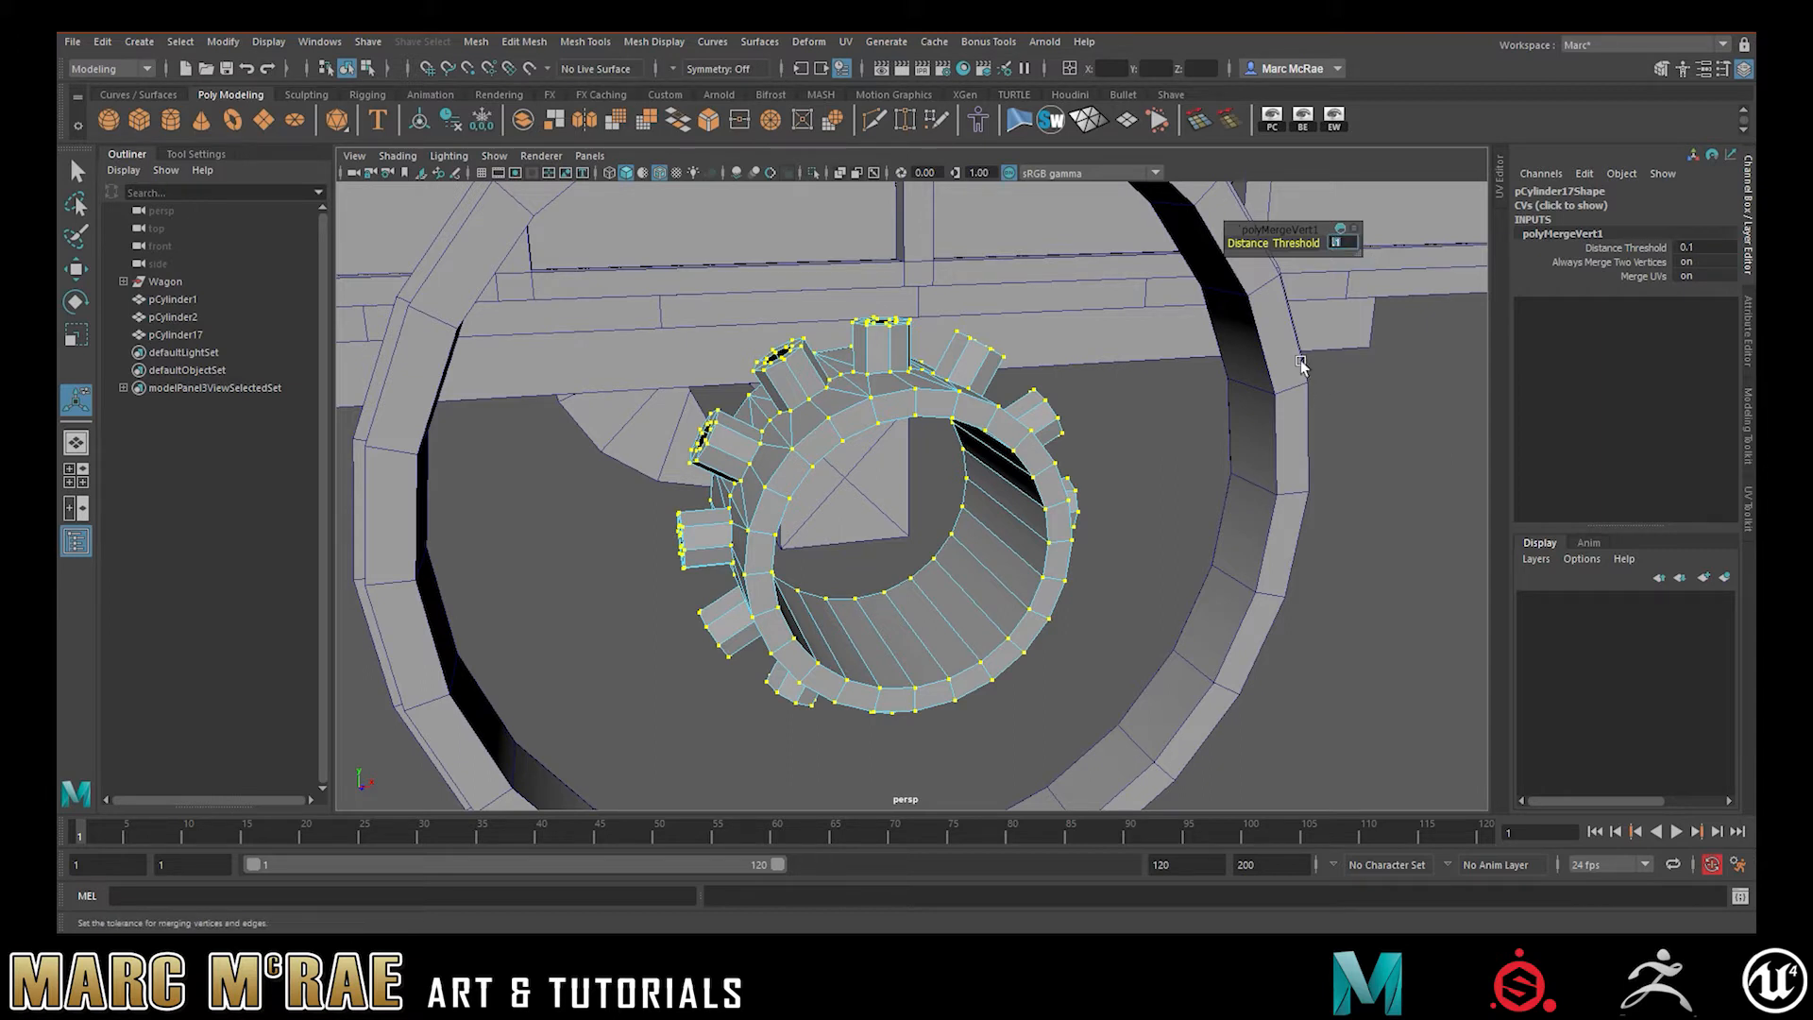
Try moving a seam edge beside the uppermost spoke stub to check the merged hub segments
right_click(876, 383)
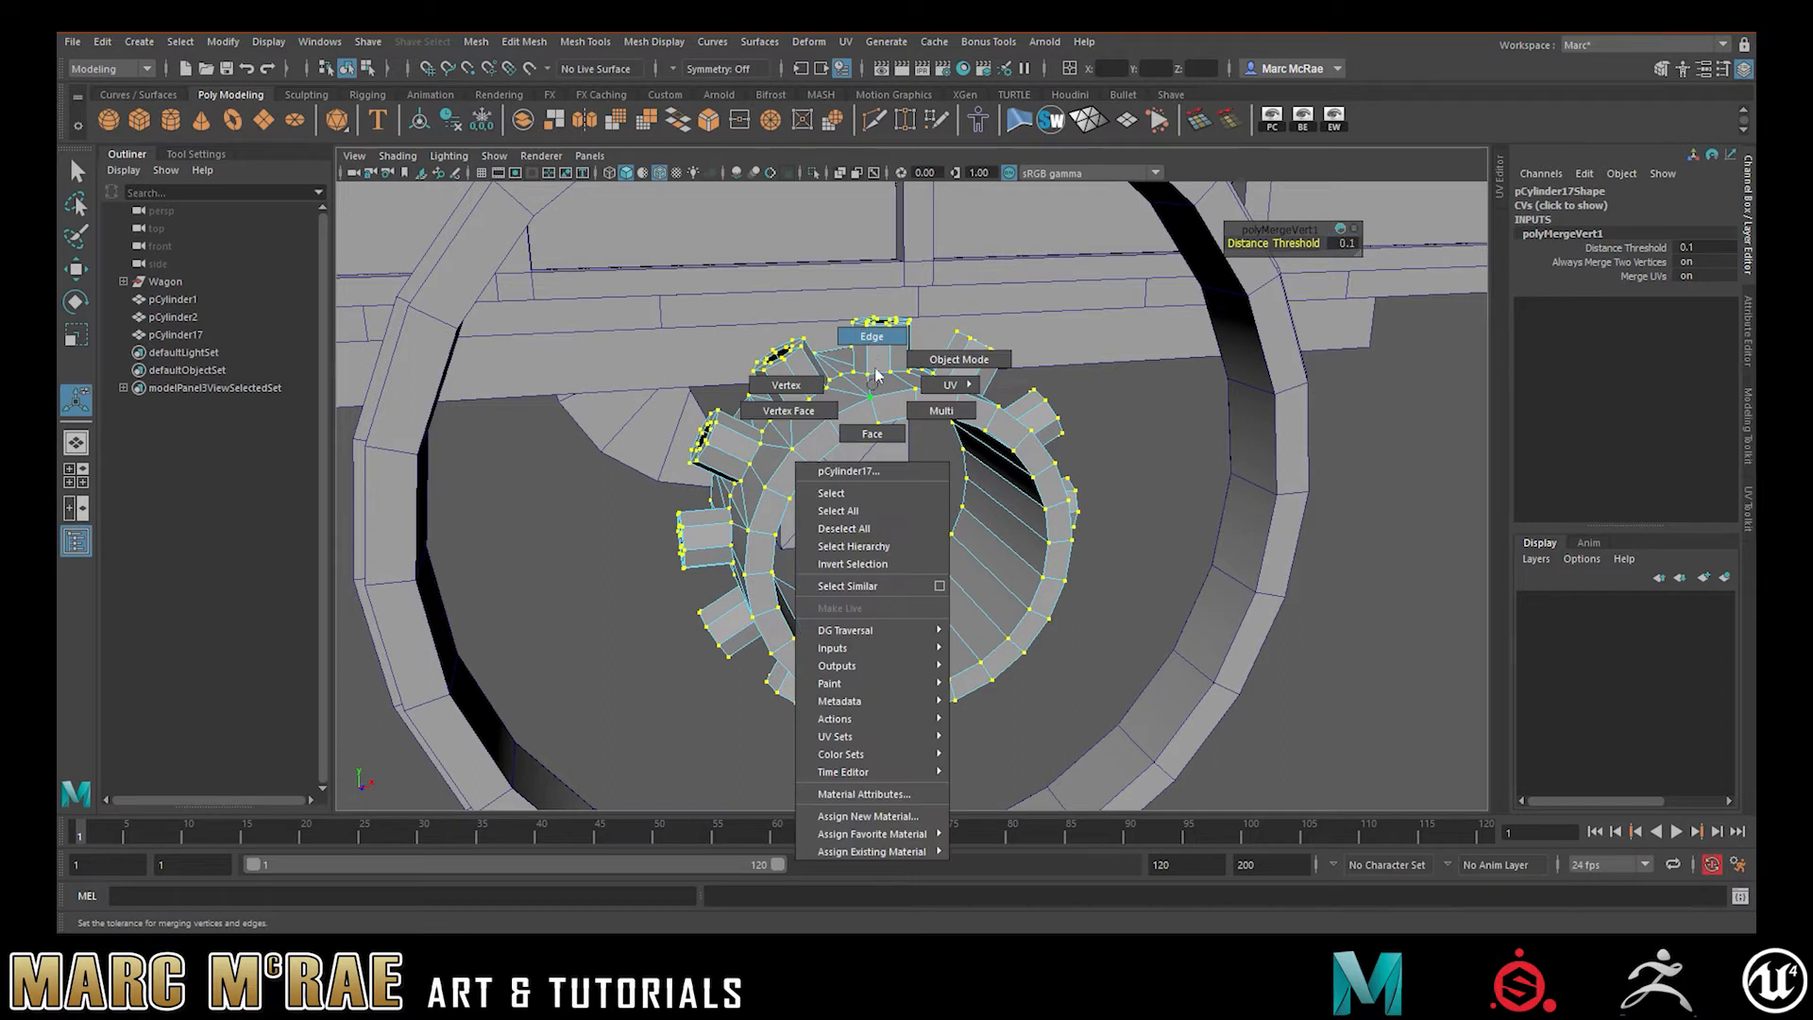
right_click_drag(876, 382, 873, 338)
left_click(874, 391)
key("w")
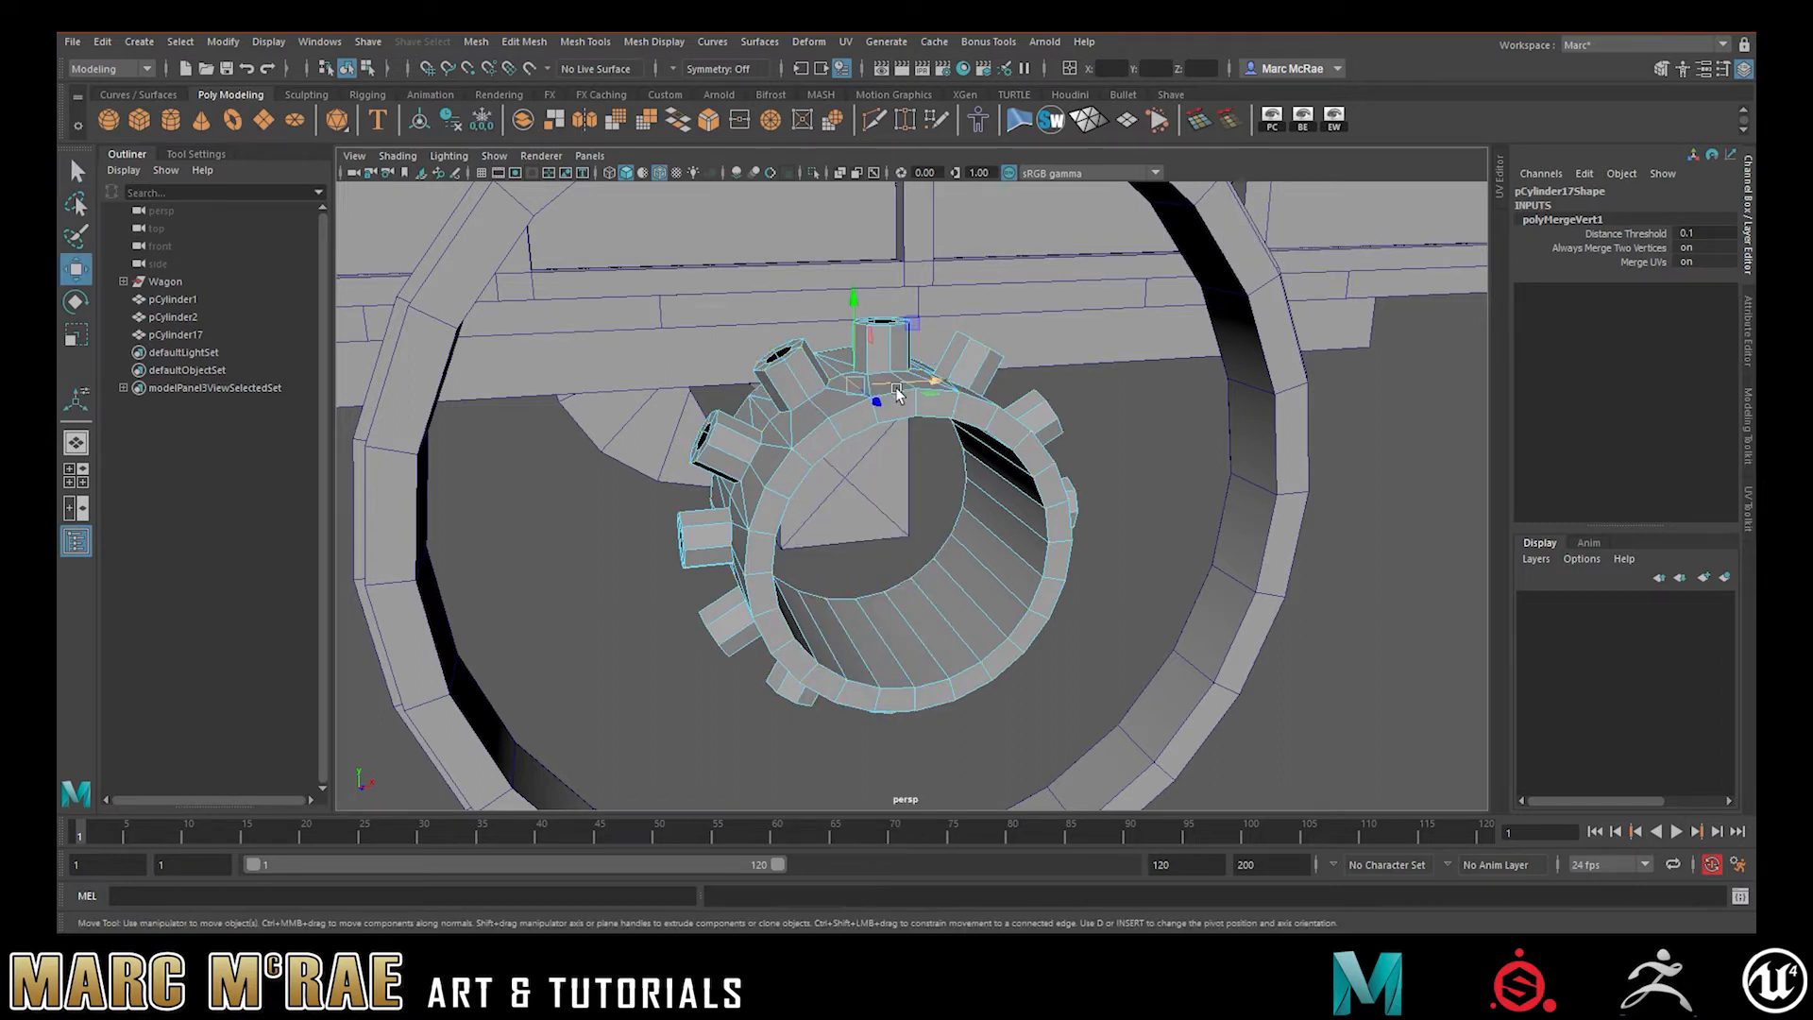
left_click_drag(910, 385, 934, 387)
key("f")
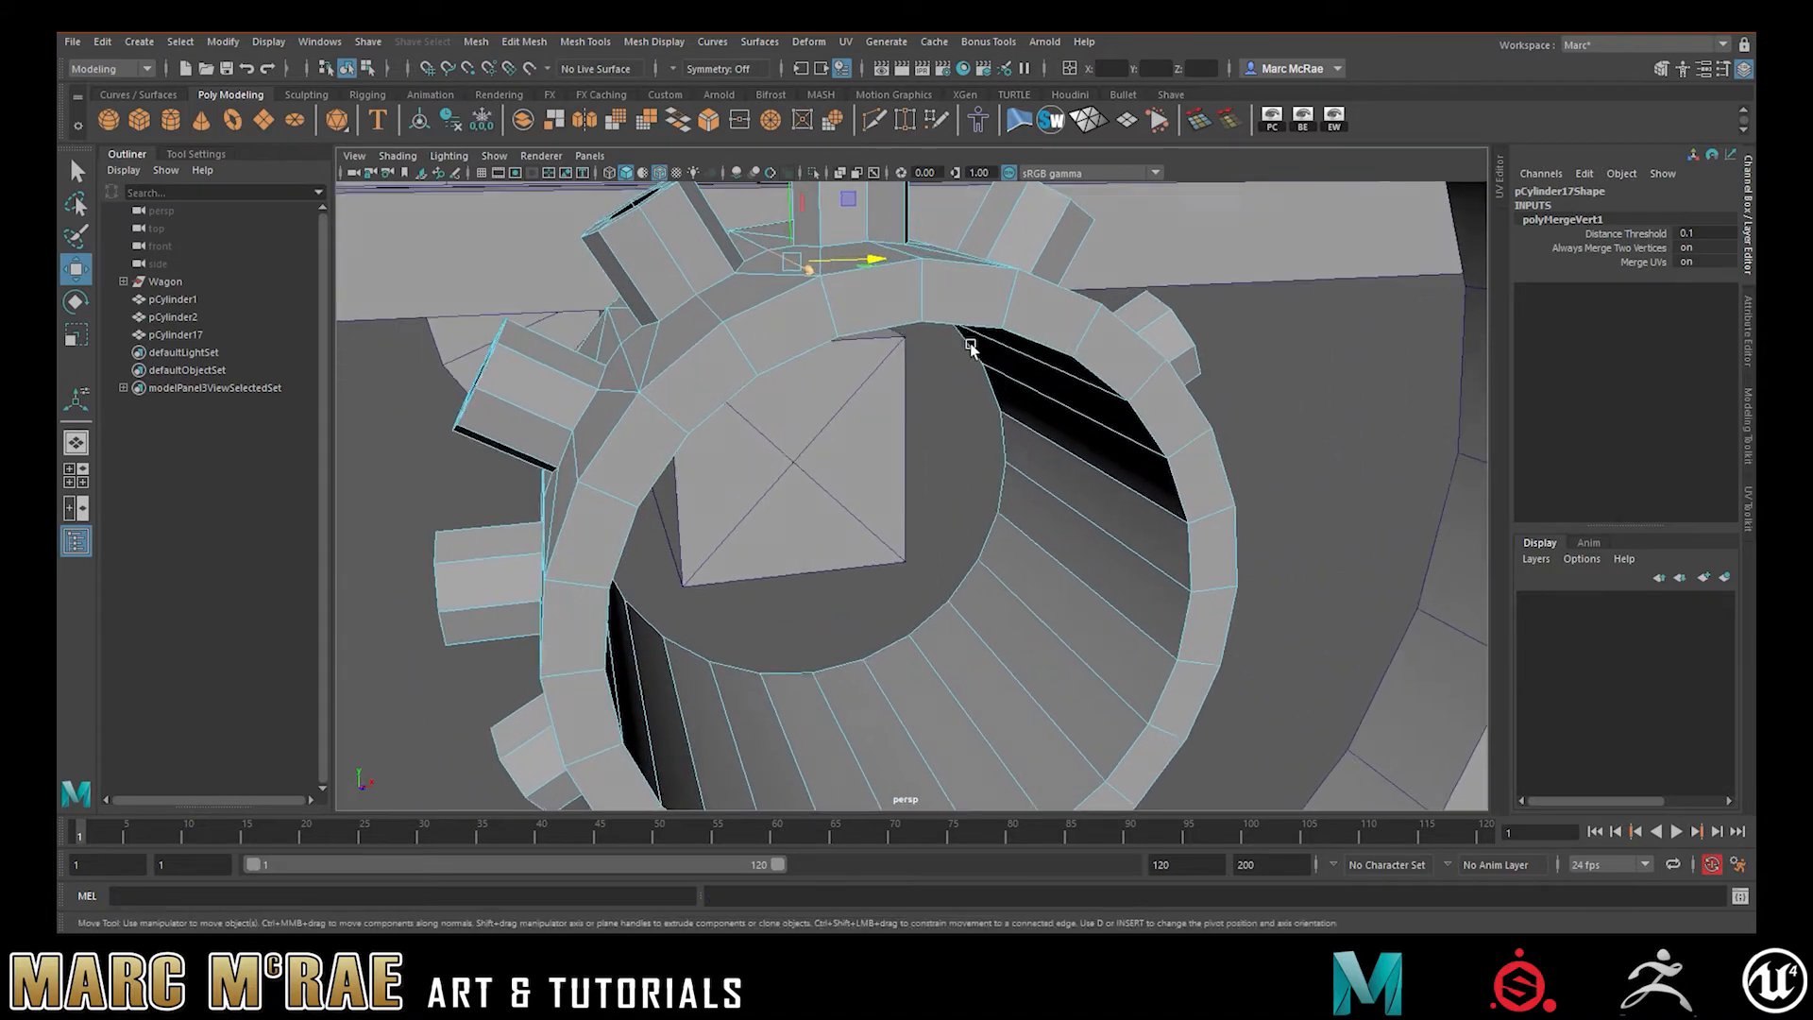
left_click_drag(1027, 395, 926, 368, "alt")
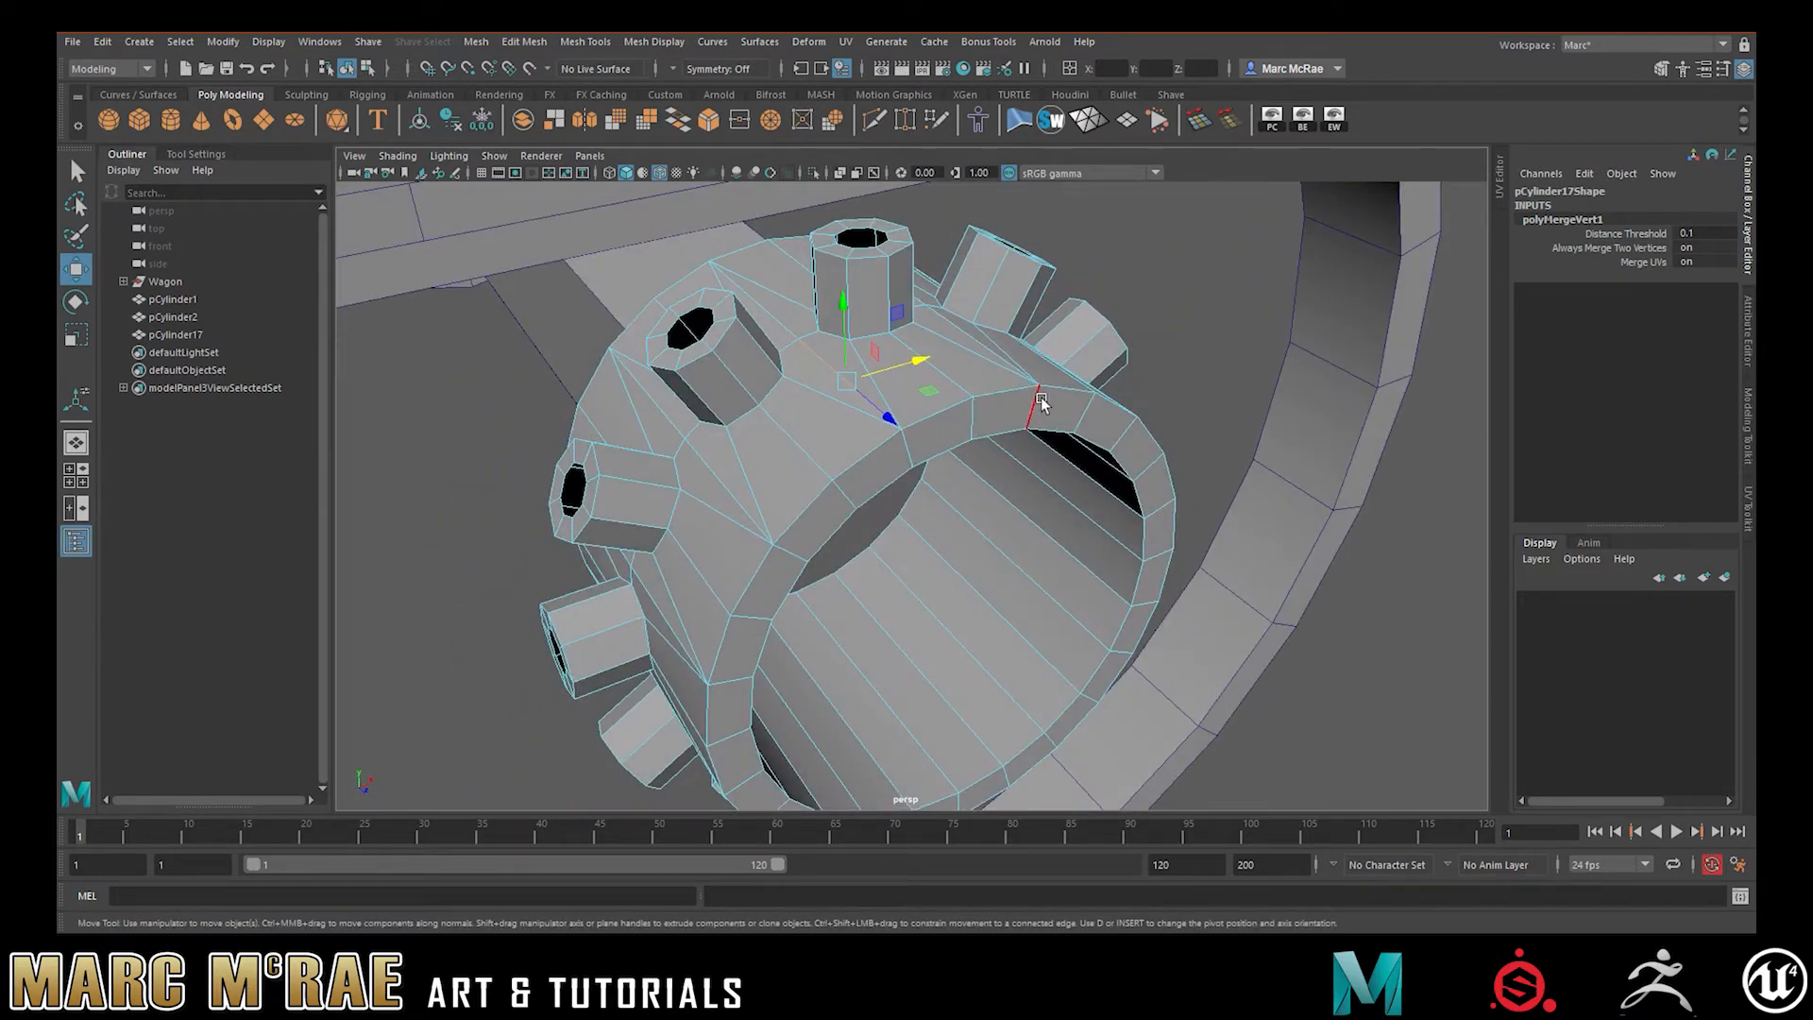
Undo the seam edge move and the vertex merge on the hub
left_click(1206, 343)
key("ctrl+z")
key("ctrl+z")
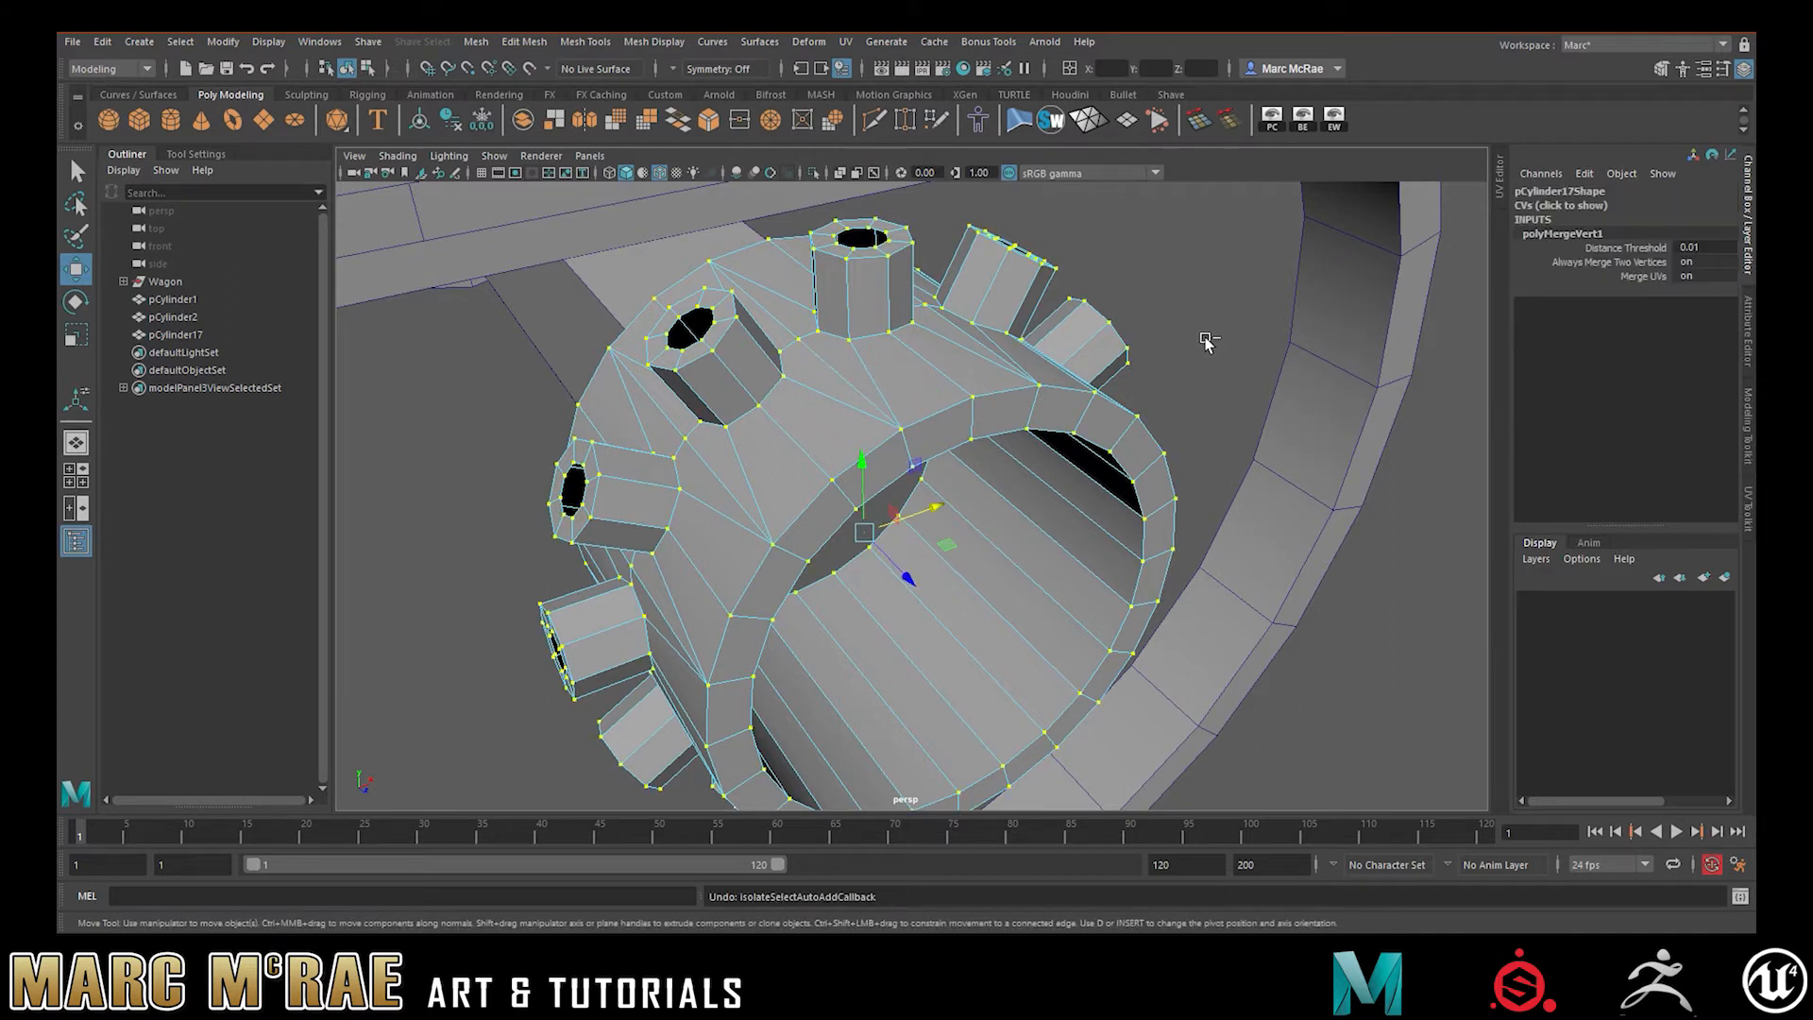
key("ctrl+z")
Try moving an edge on the unmerged hub beside the uppermost spoke stub, undo the move and clear the selection
right_click_drag(873, 383, 846, 397)
left_click(846, 393)
left_click_drag(915, 363, 937, 356)
key("ctrl+z")
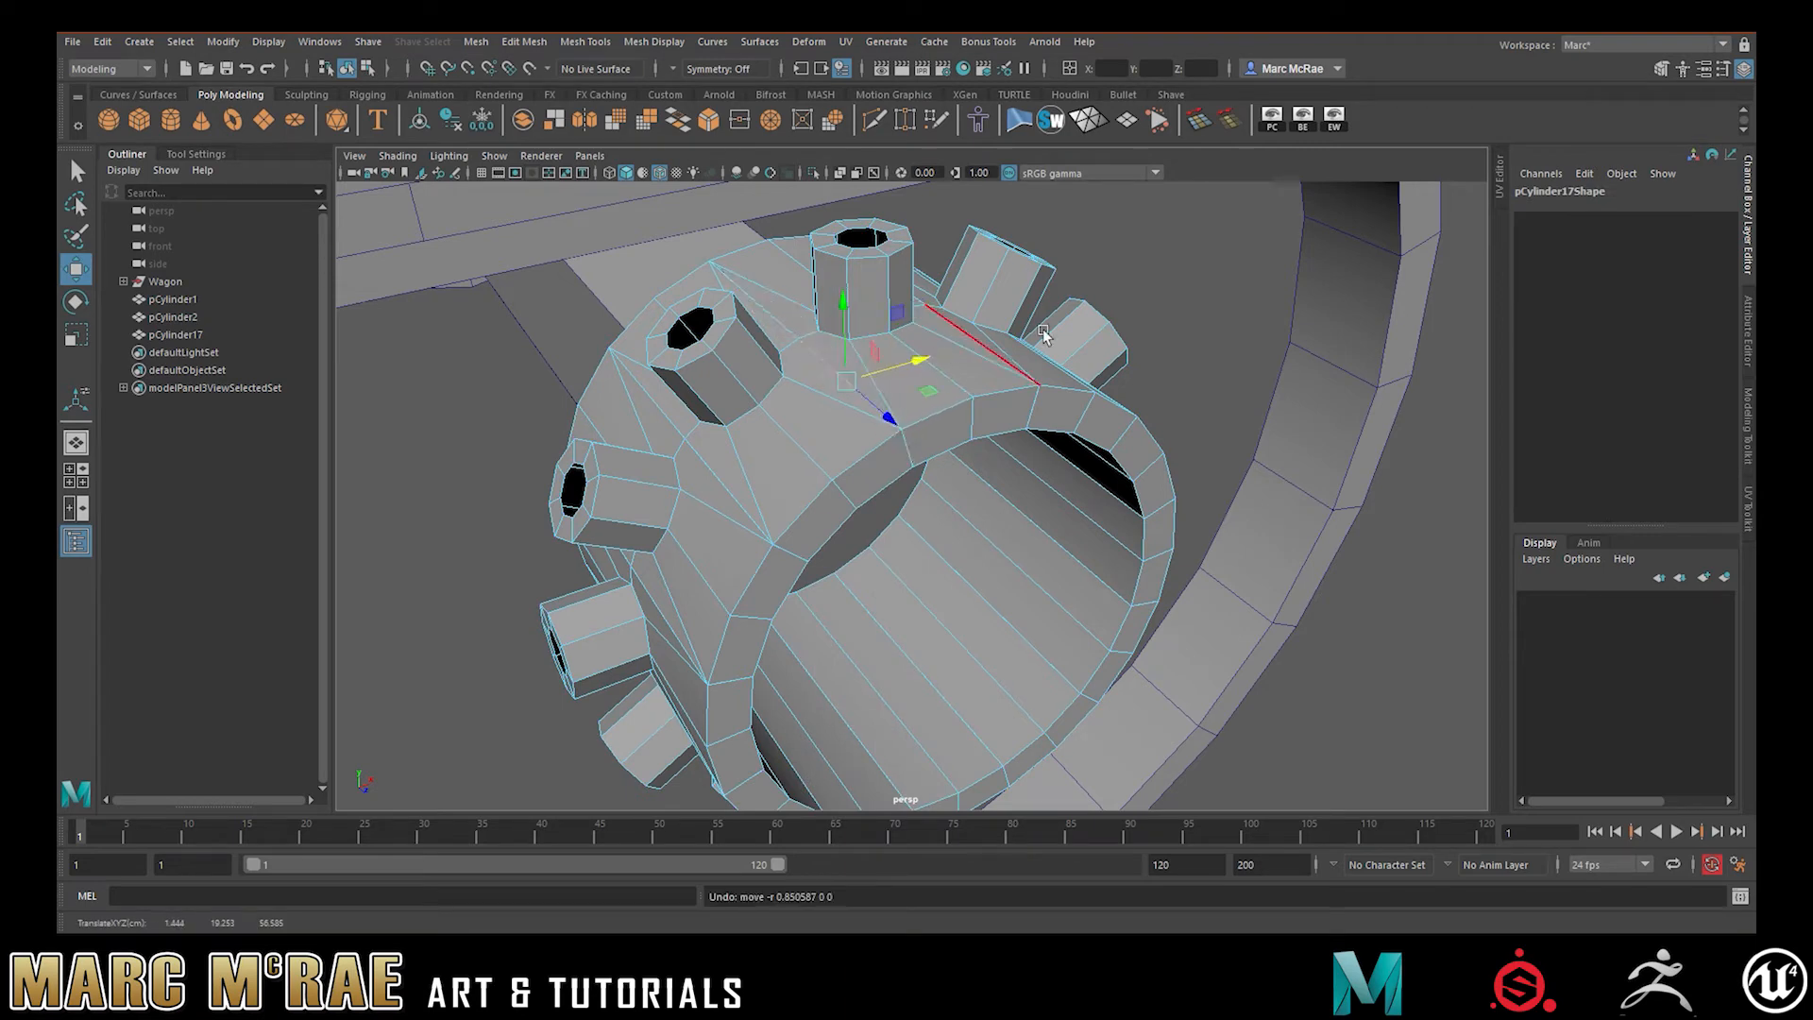
left_click(1204, 304)
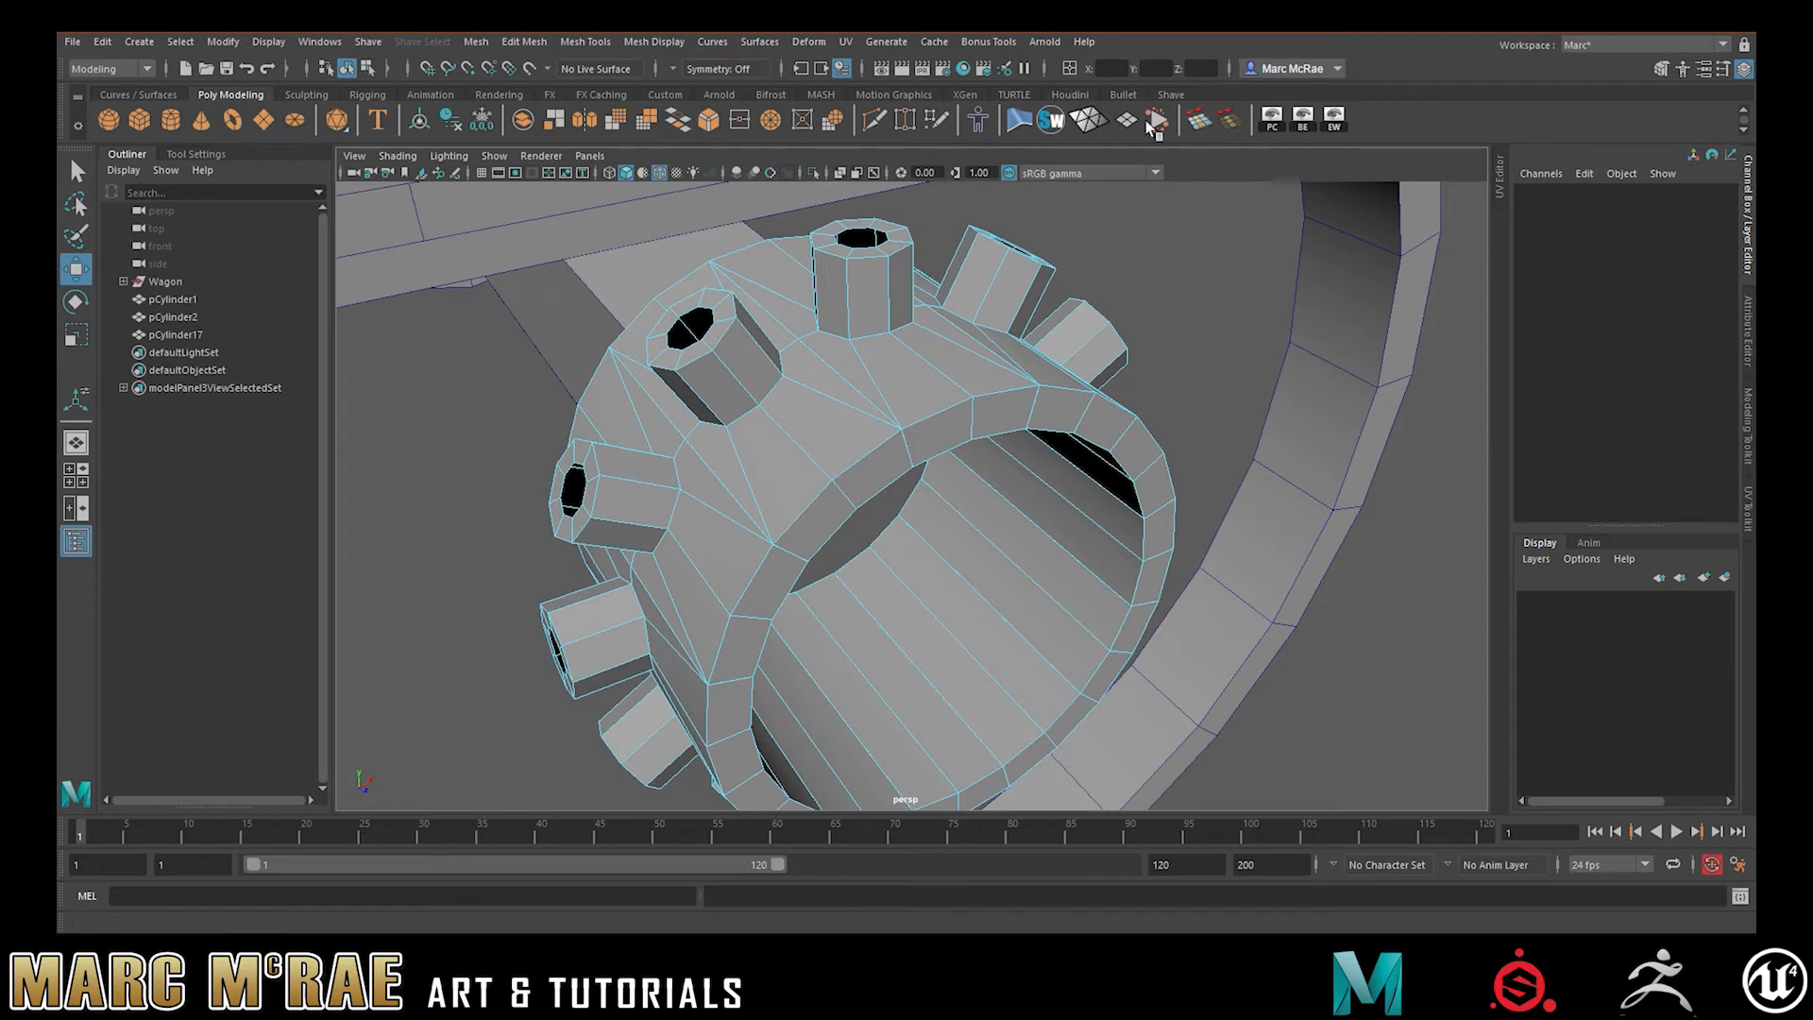
left_click(321, 42)
mouse_move(353, 79)
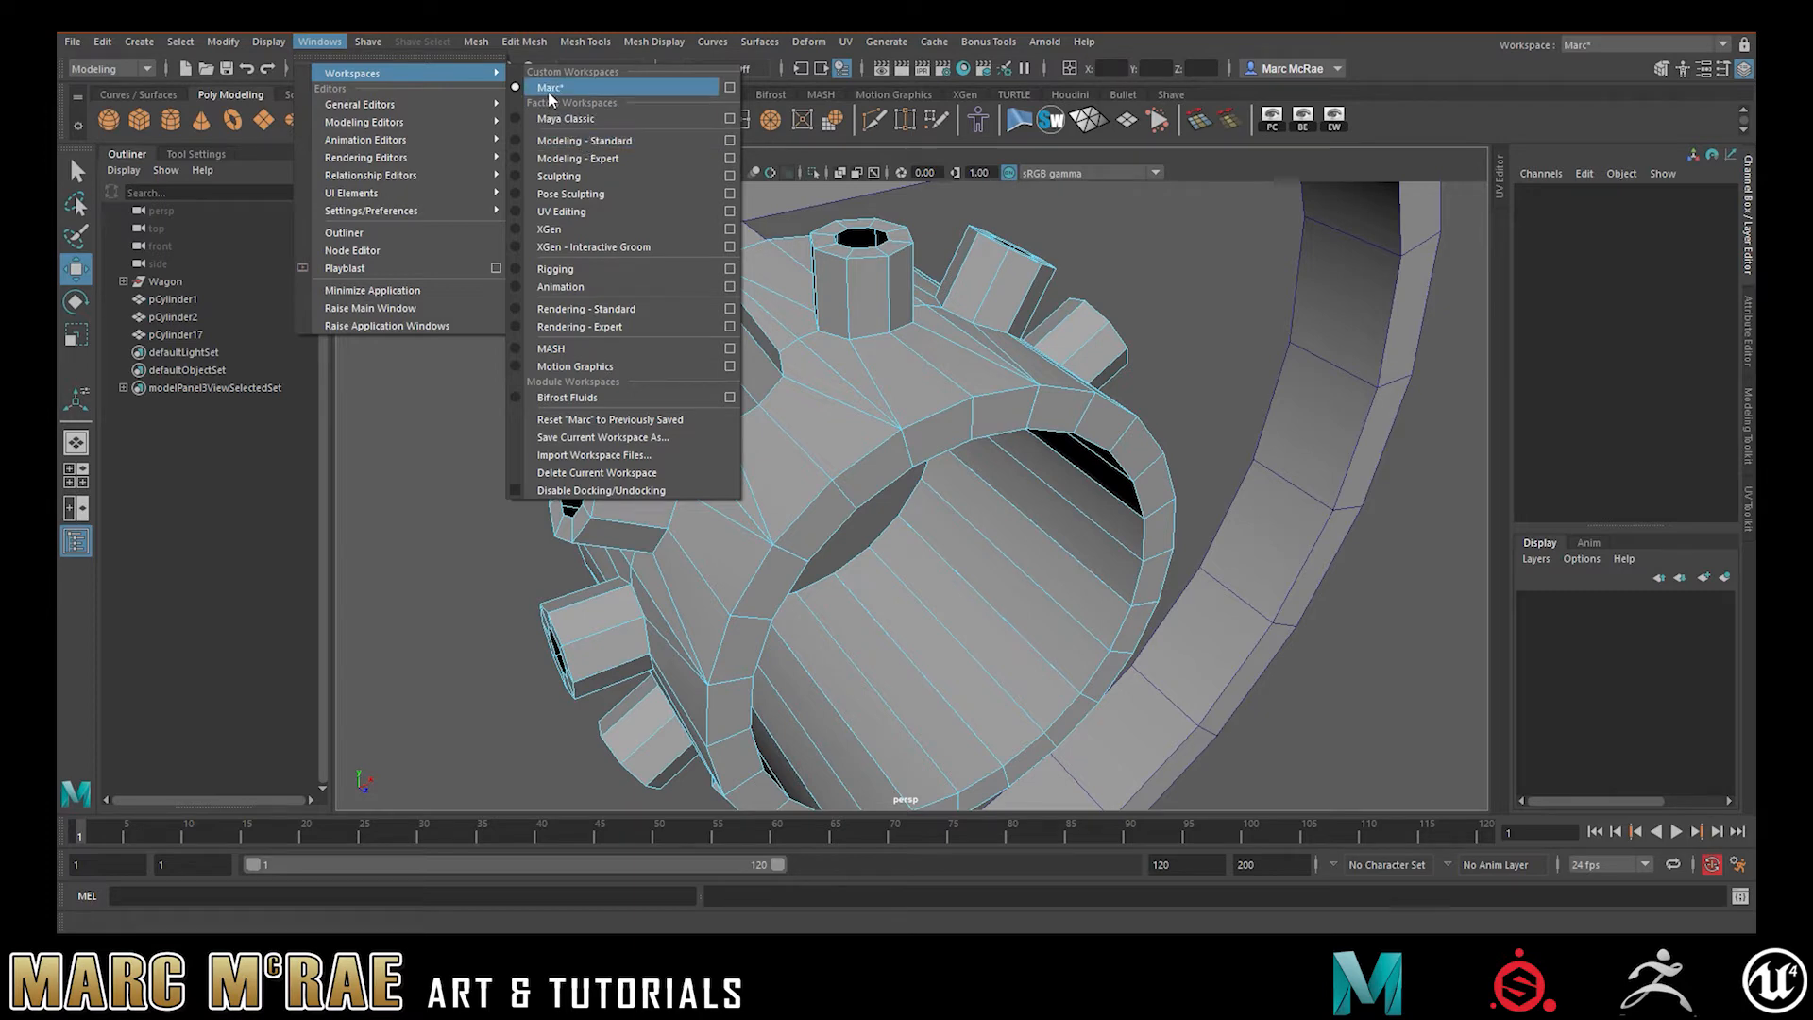
left_click(326, 43)
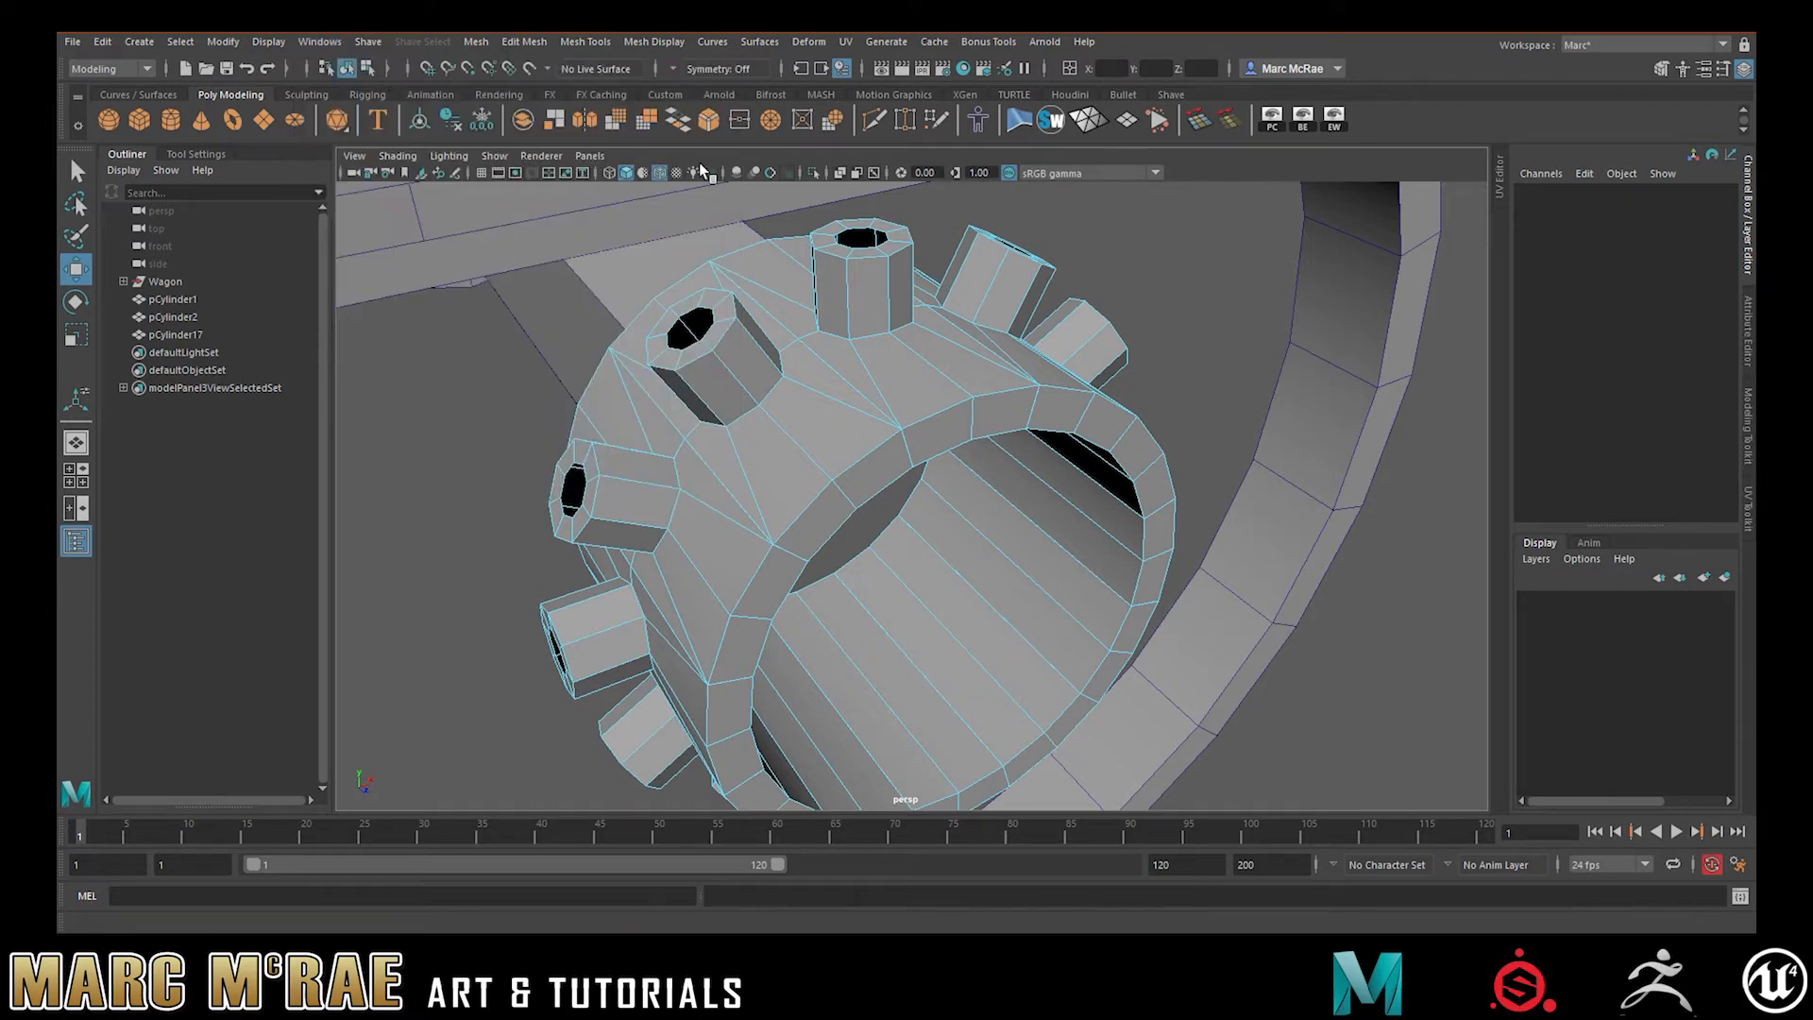
Turn on the border edge display for the hub and examine the seams between its segments up close
left_click(1271, 122)
left_click(1271, 125)
left_click(1305, 121)
left_click(1304, 121)
left_click(1305, 120)
left_click(1305, 121)
left_click(1305, 121)
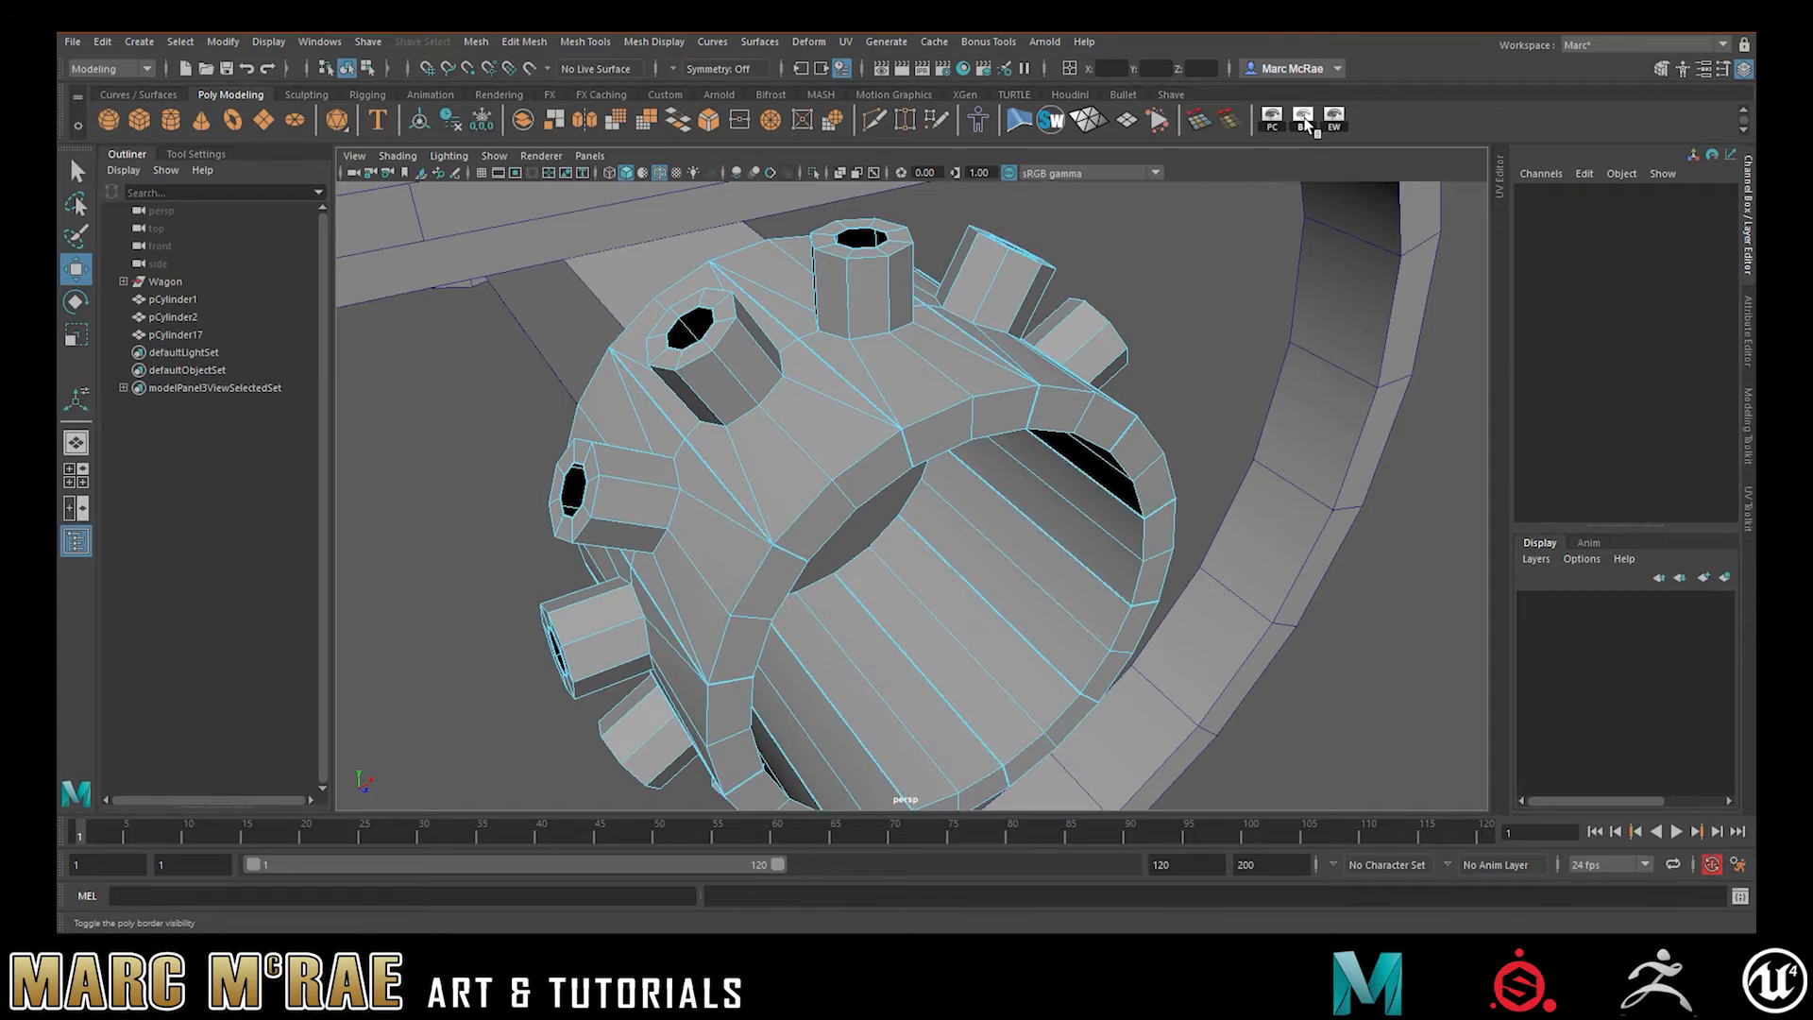
left_click(1305, 121)
left_click(1305, 120)
left_click_drag(842, 377, 850, 384, "alt")
right_click_drag(852, 387, 1058, 388, "alt")
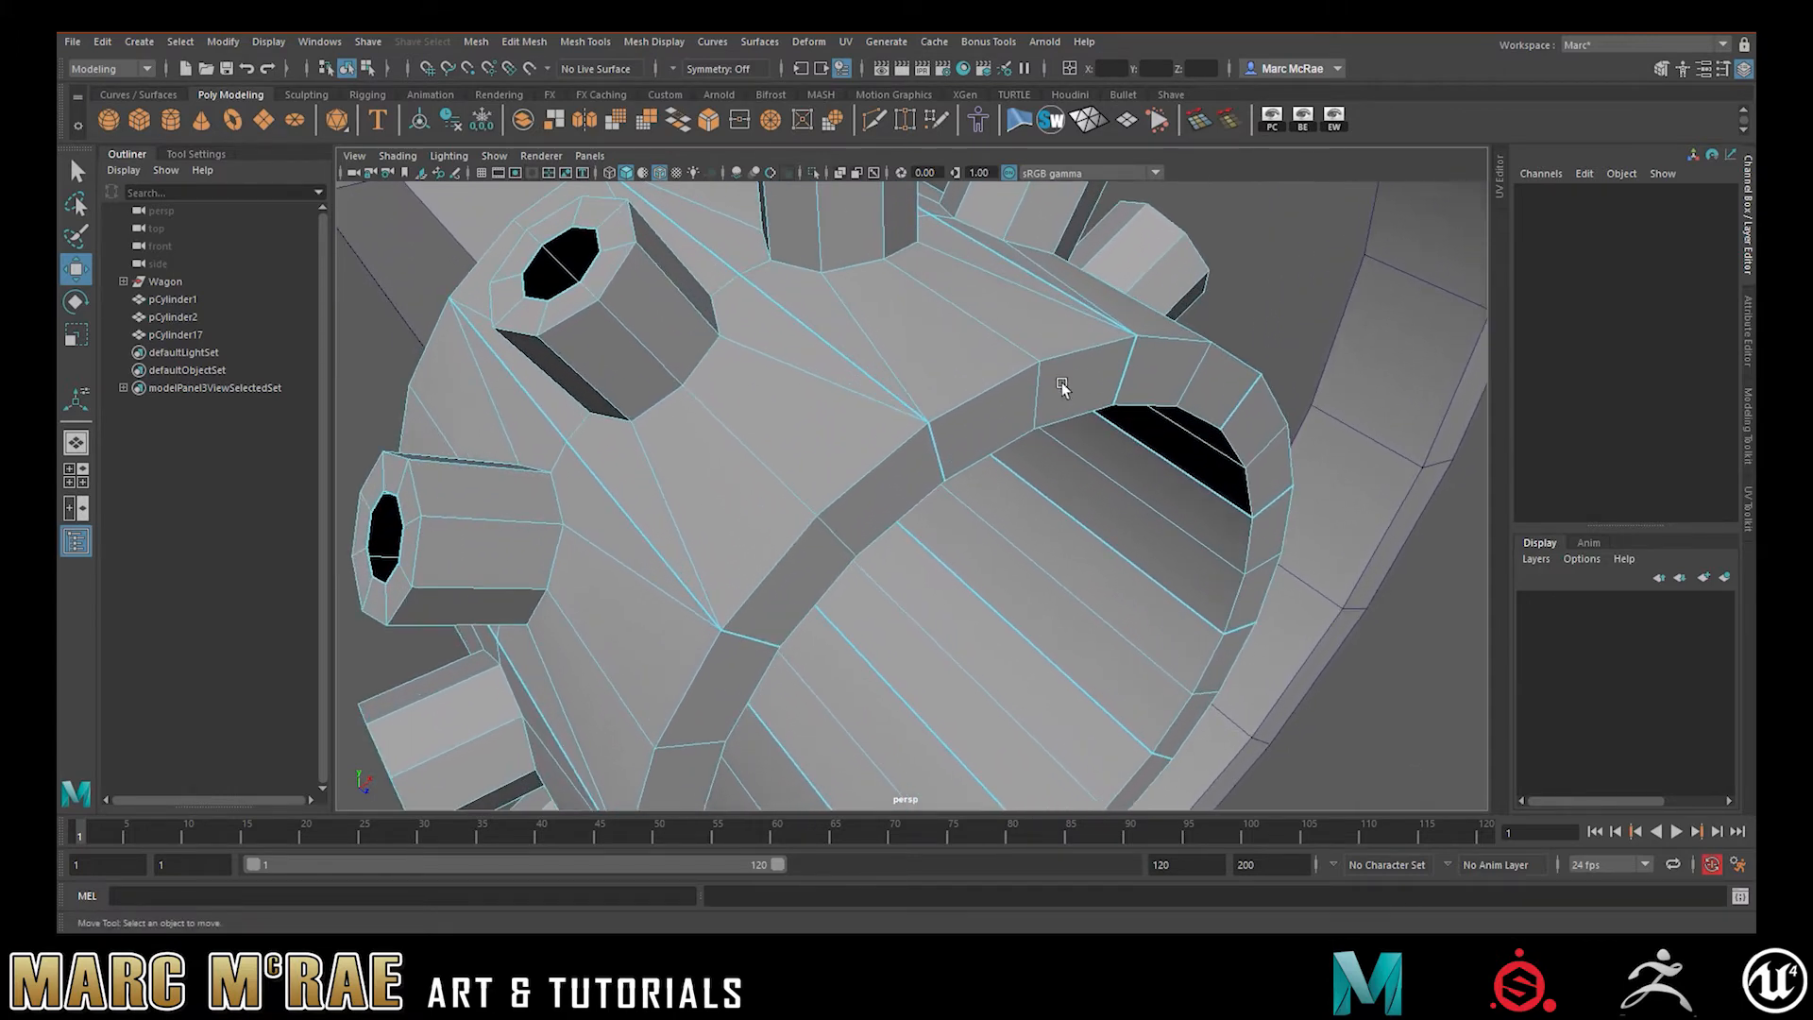
Set the display edge width to 2, close the setting and toggle the hub's border edge display
left_click(1339, 124)
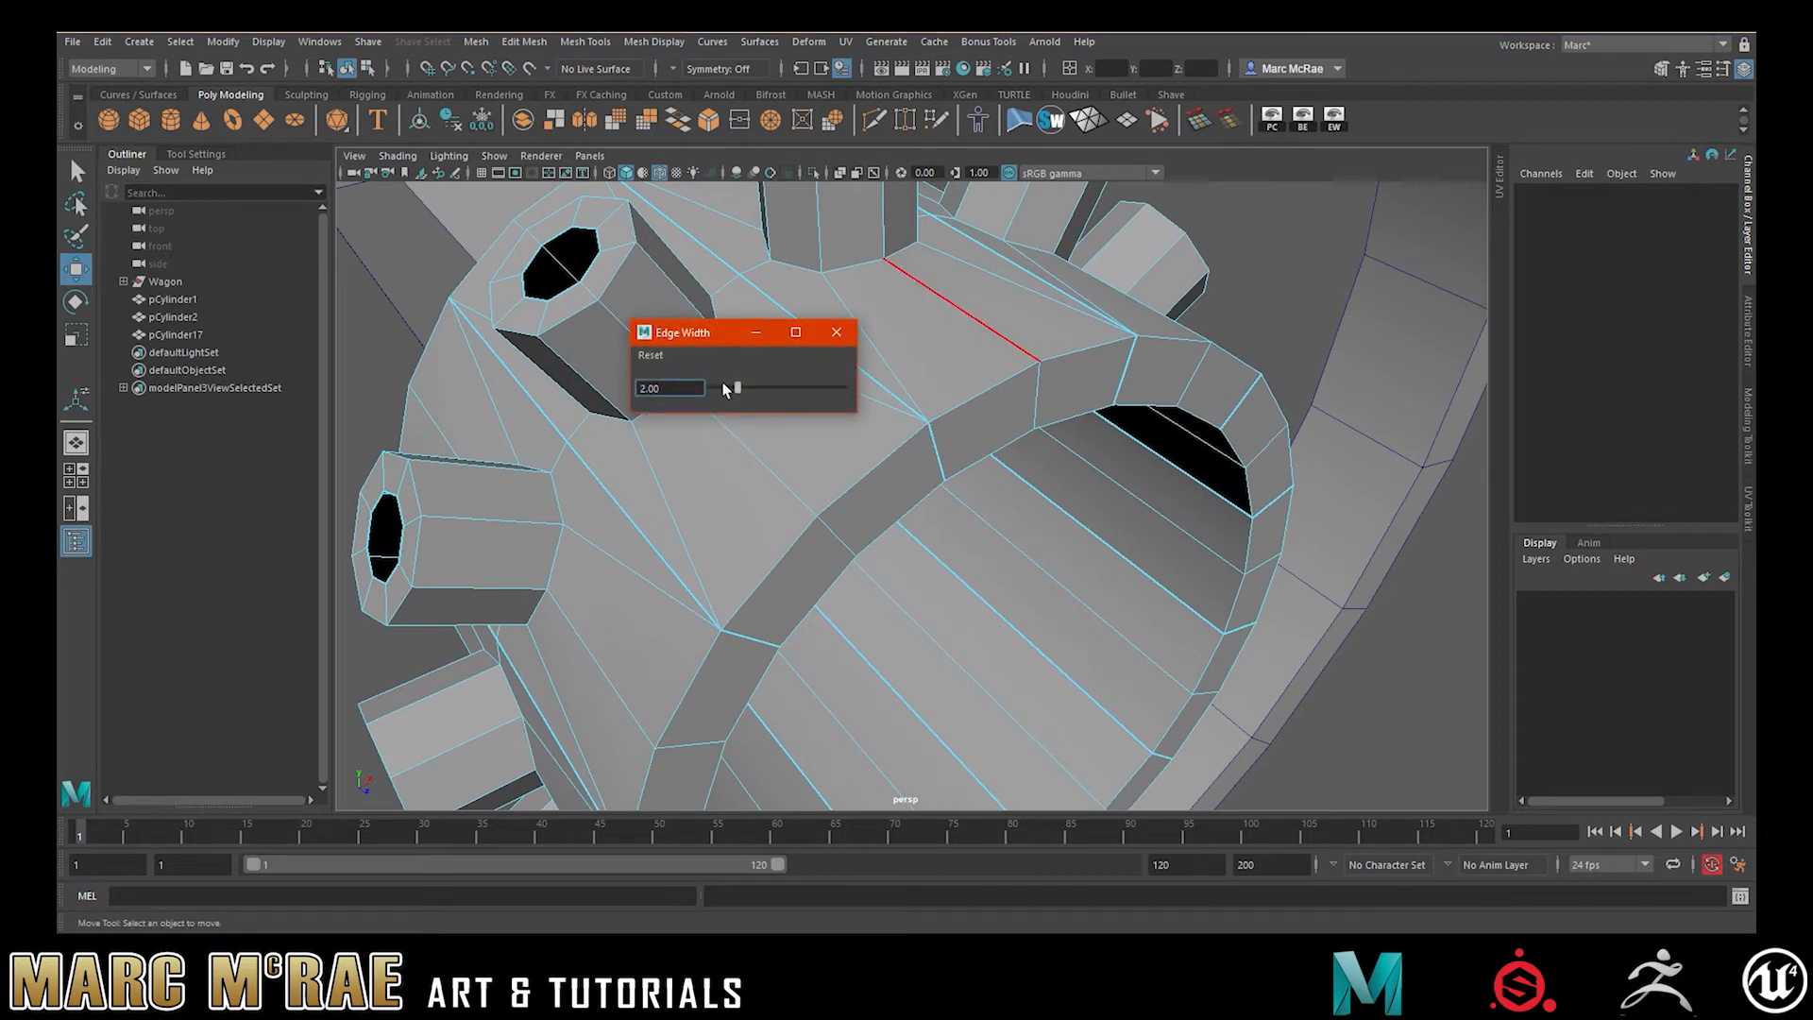
mouse_move(738, 388)
left_mouse_down()
mouse_move(886, 391)
mouse_move(743, 388)
left_mouse_up()
type("2")
key("Return")
left_click(836, 331)
left_click(1306, 120)
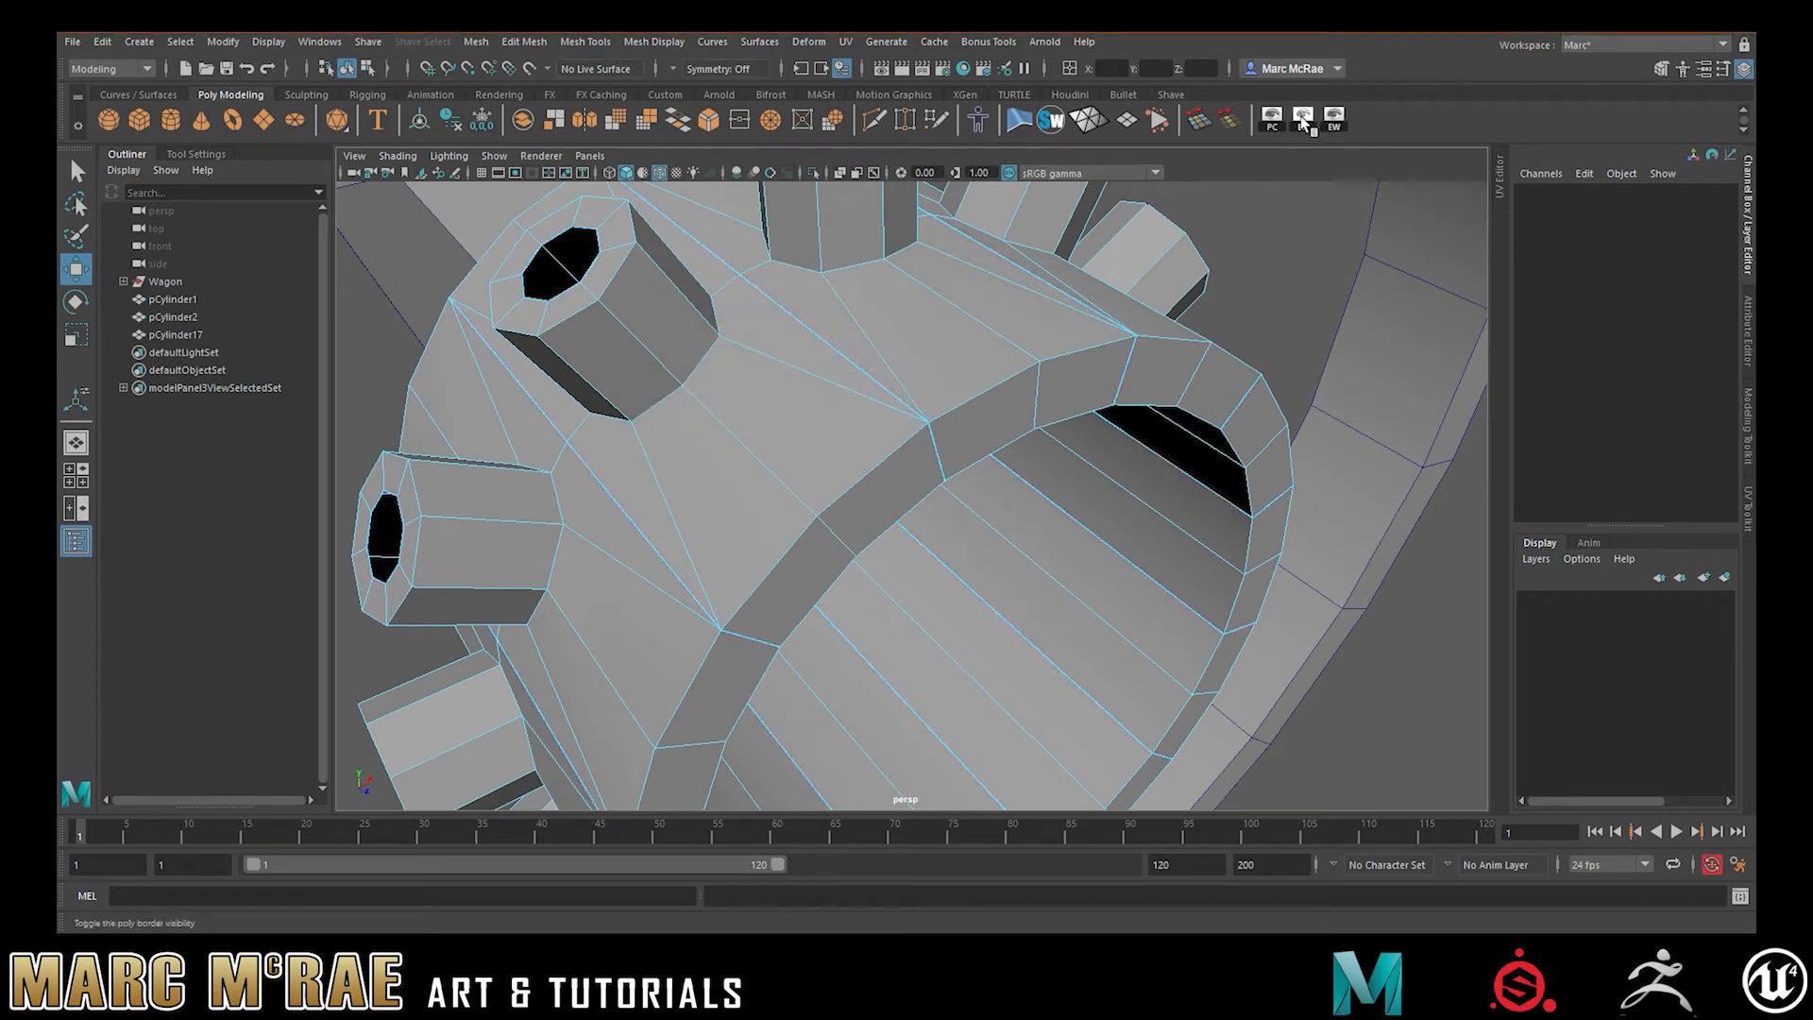
Select all of the hub's vertices, merge them with a distance threshold of 0.01 and clear the selection
scroll(854, 387, "down", 2)
right_click_drag(851, 397, 805, 382)
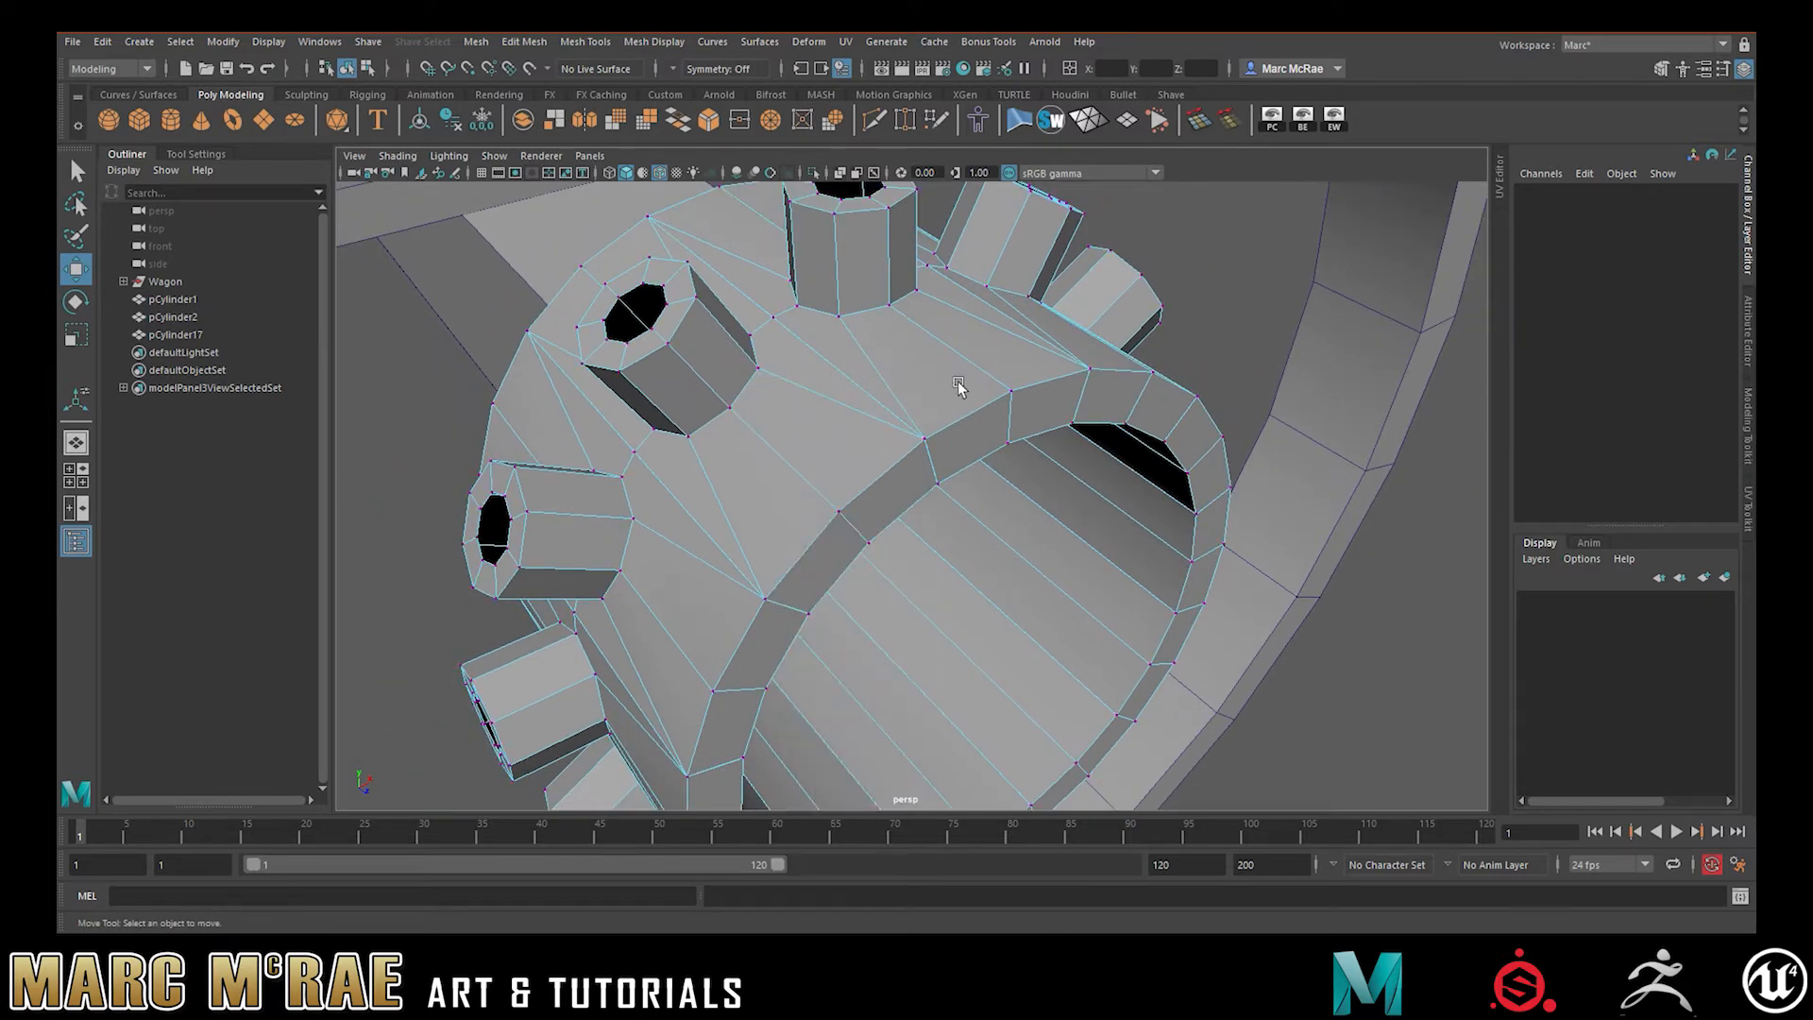
scroll(910, 388, "down", 3)
left_click_drag(882, 389, 742, 349, "alt")
left_click_drag(485, 253, 1216, 810)
left_click(778, 124)
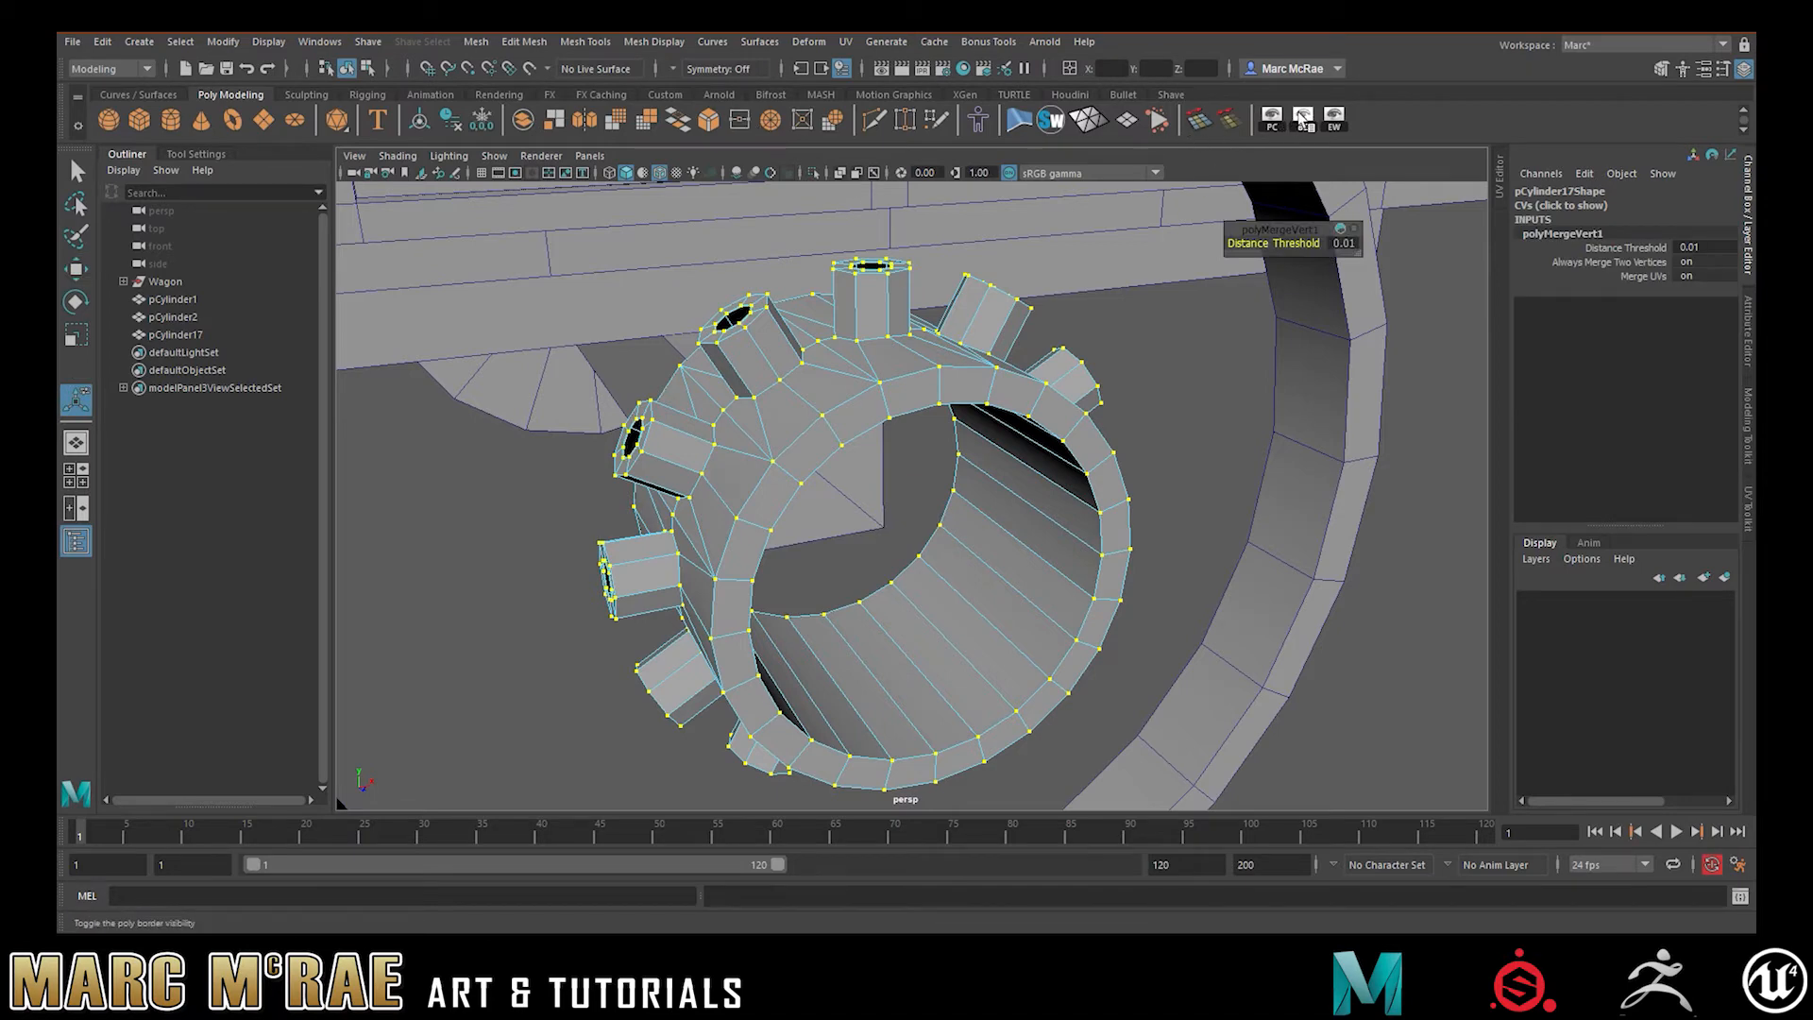
key("q")
left_click(1201, 347)
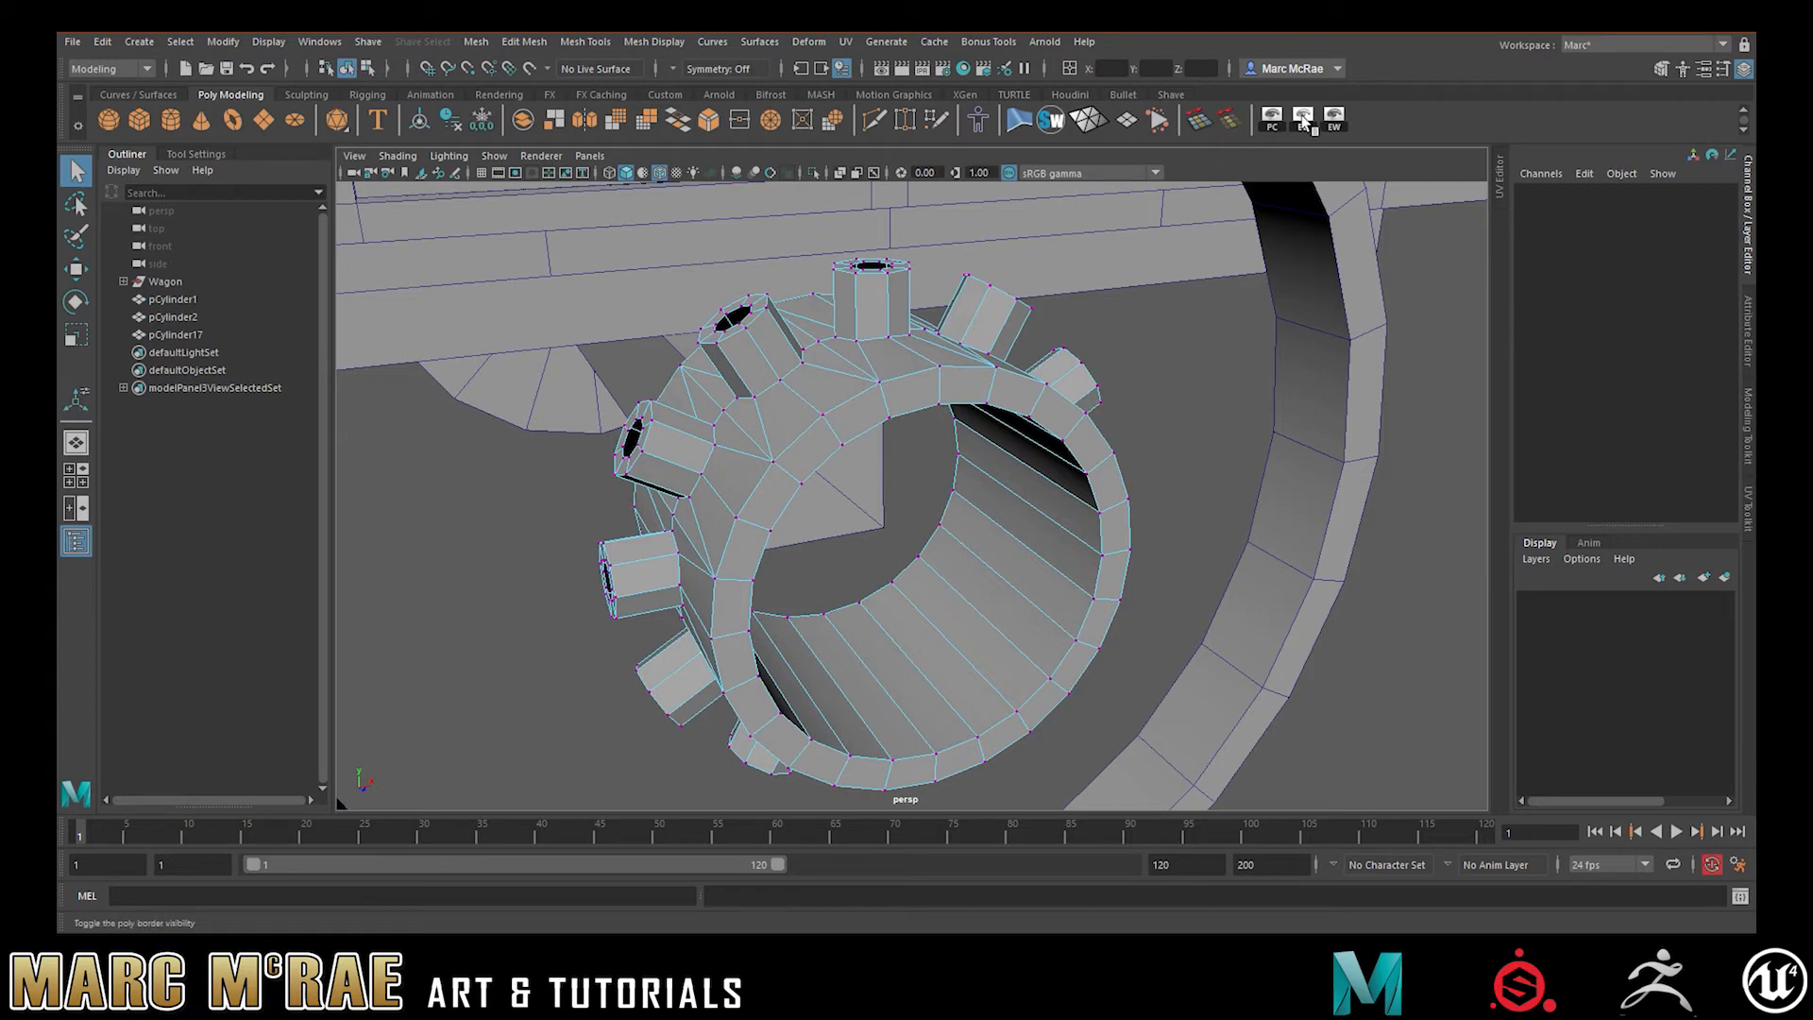
Inspect the merged hub's seams and border edges with the display edge width at 2
right_click_drag(913, 343, 948, 387, "alt")
left_click_drag(897, 331, 856, 378, "alt")
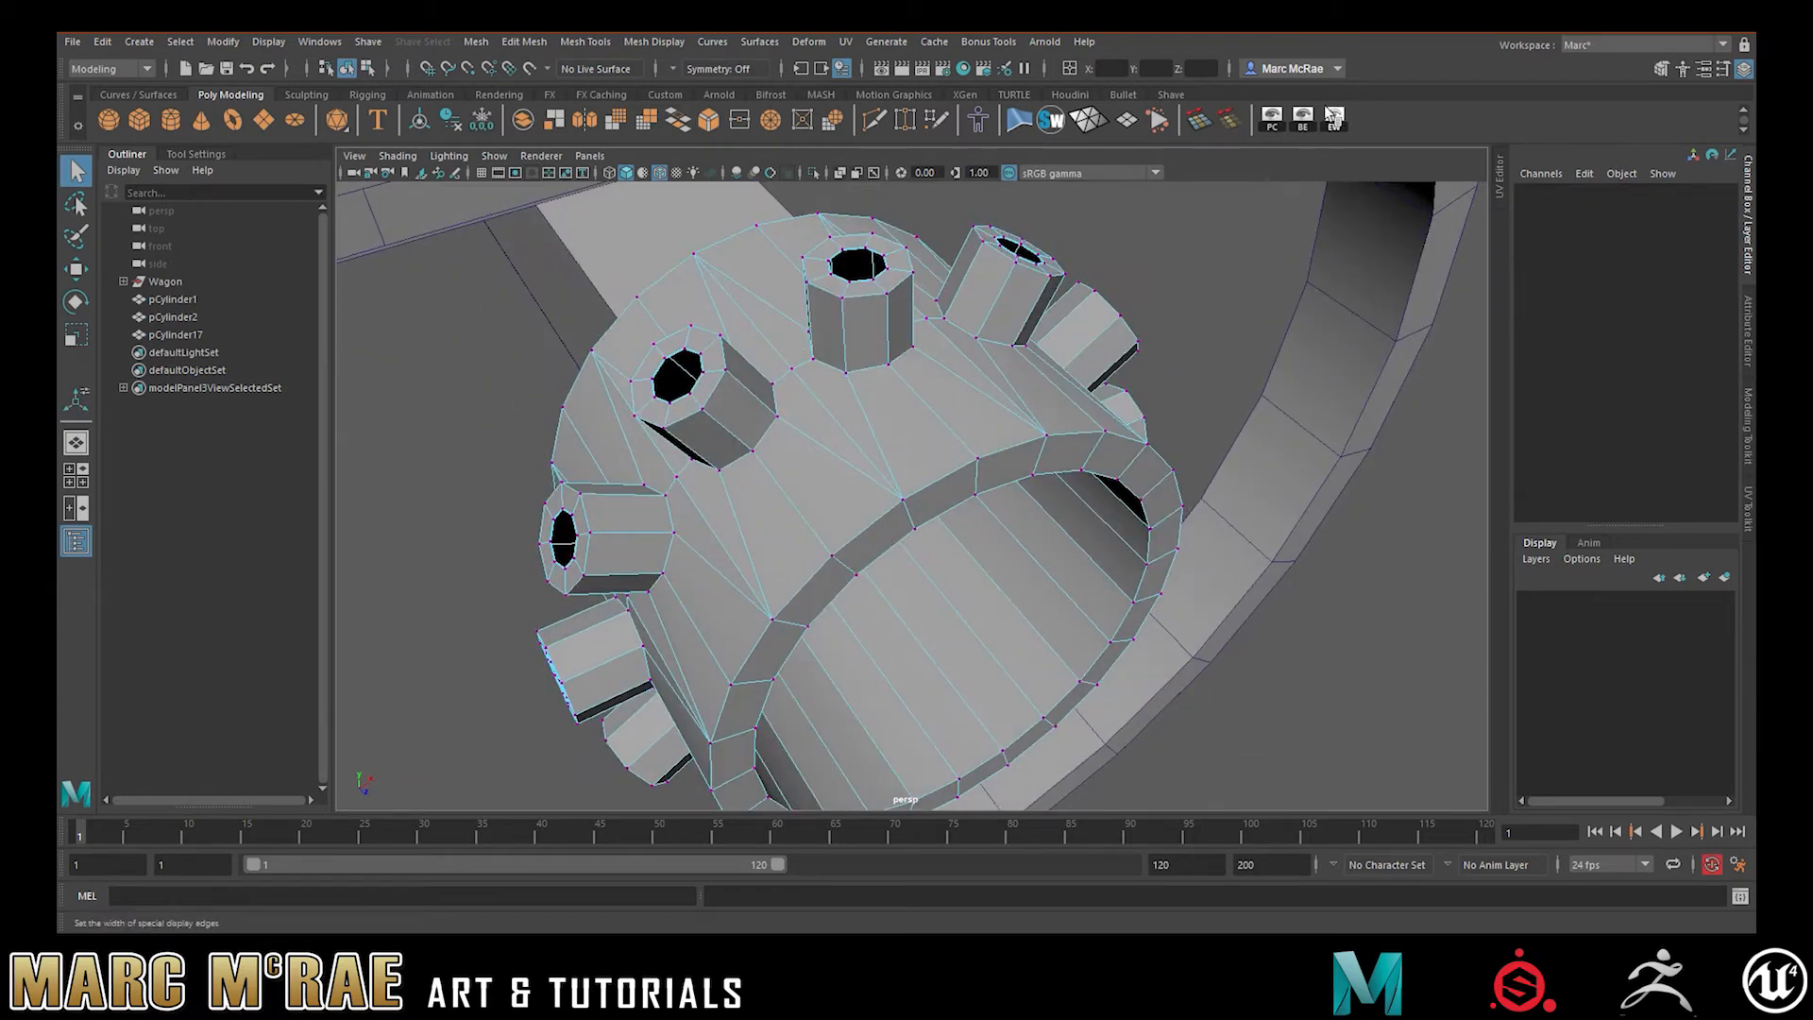
left_click(1334, 117)
mouse_move(738, 390)
left_mouse_down()
mouse_move(882, 389)
mouse_move(746, 390)
left_mouse_up()
type("2")
key("Return")
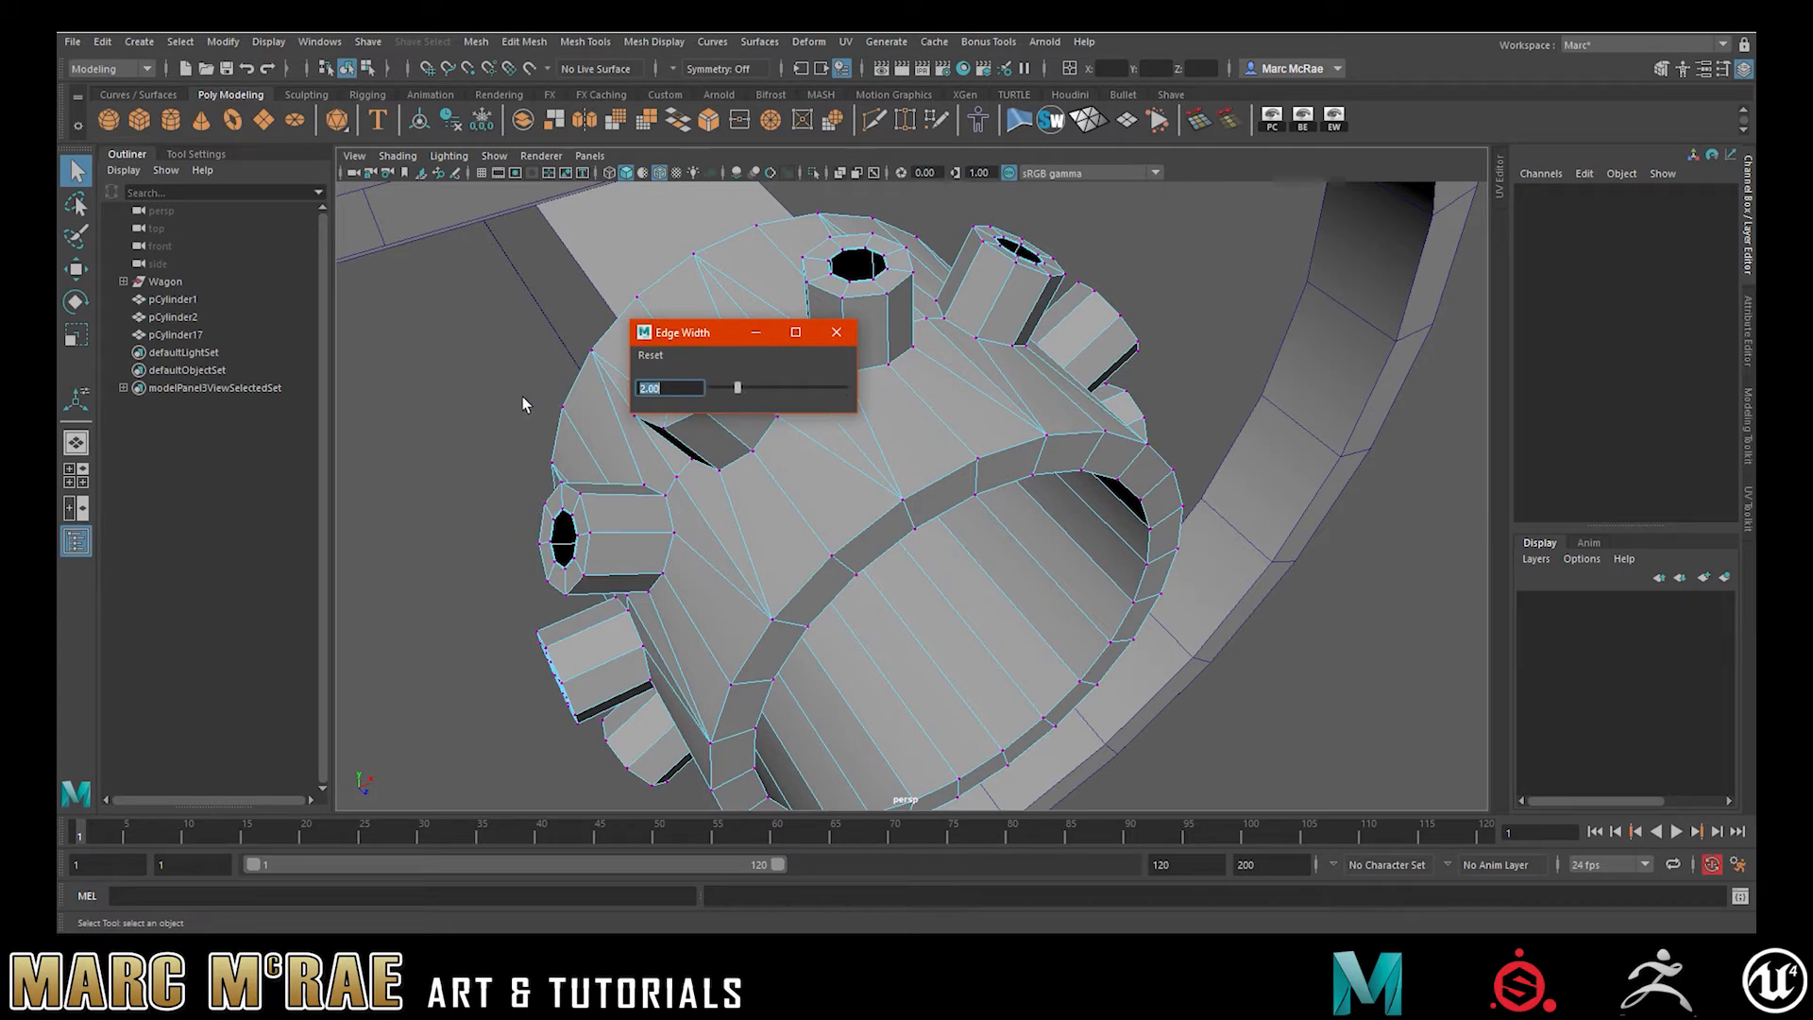
left_click(837, 336)
Return the hub to object mode with the whole mesh selected
left_click_drag(975, 422, 822, 444, "alt")
right_click_drag(1170, 440, 1237, 416)
left_click_drag(949, 397, 964, 402, "alt")
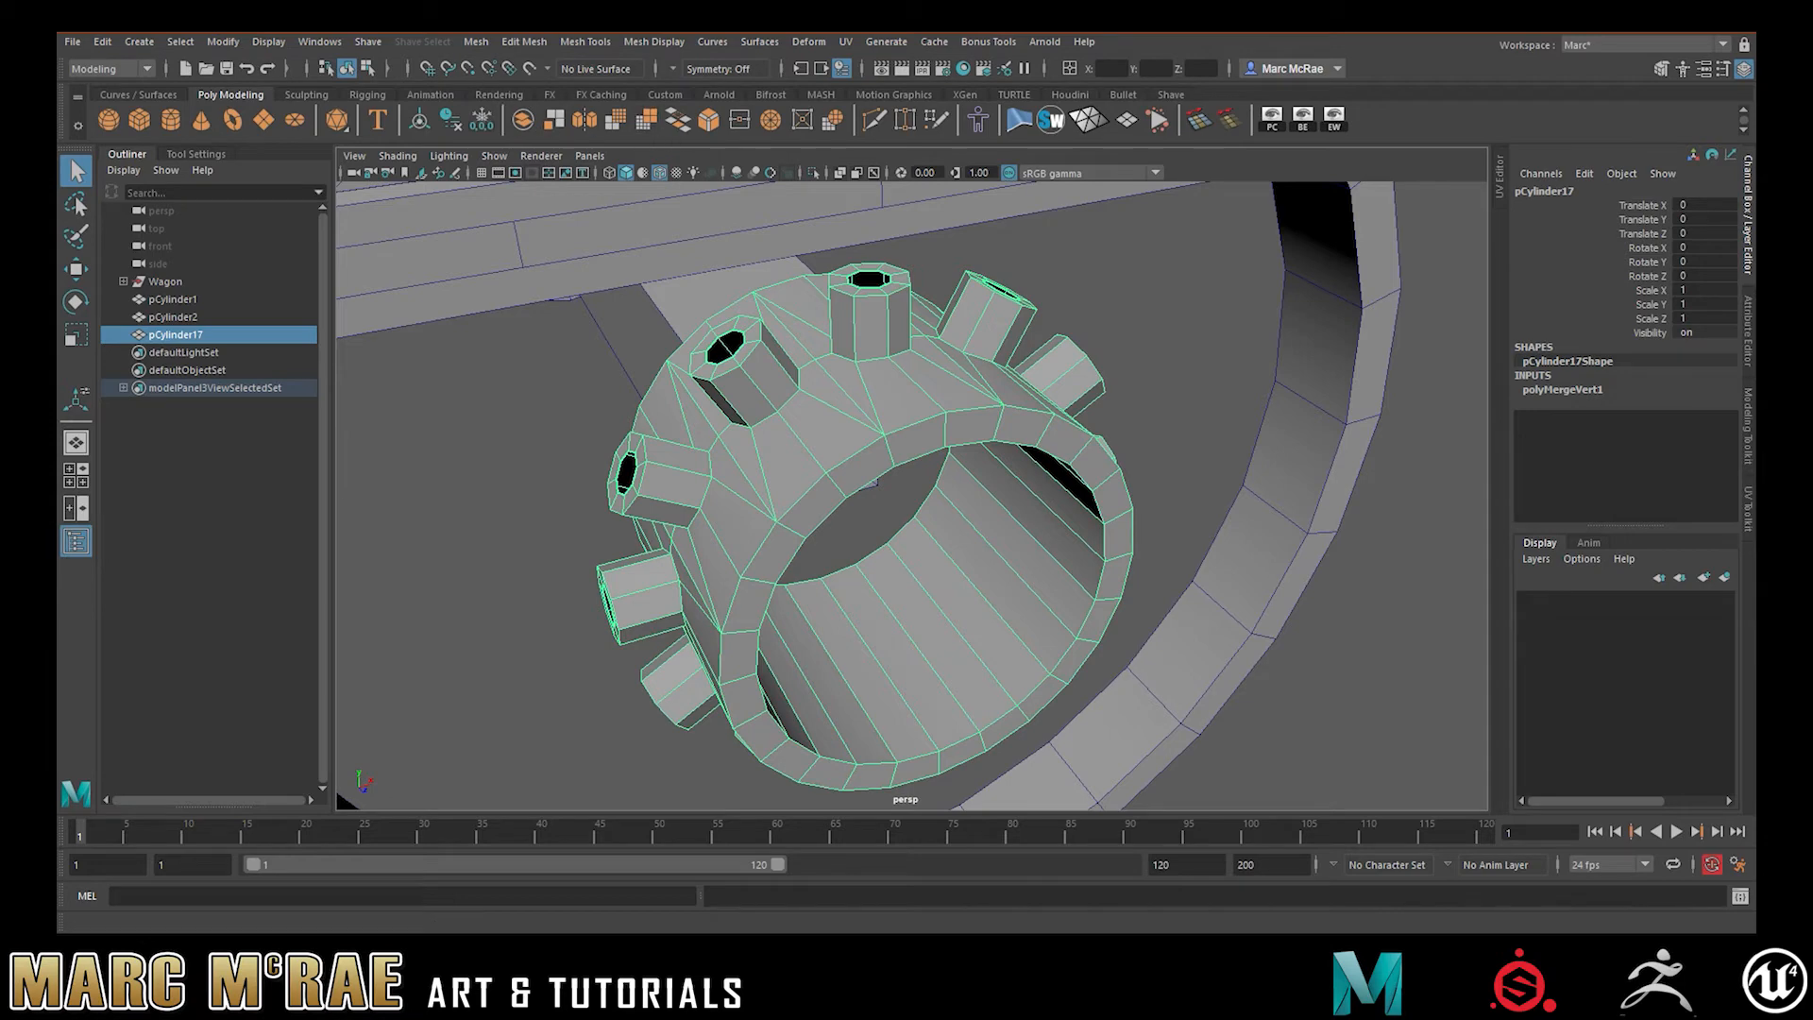
Add the Border Edges display command to the shelf as a shortcut, and delete that extra shortcut again
left_click(269, 43)
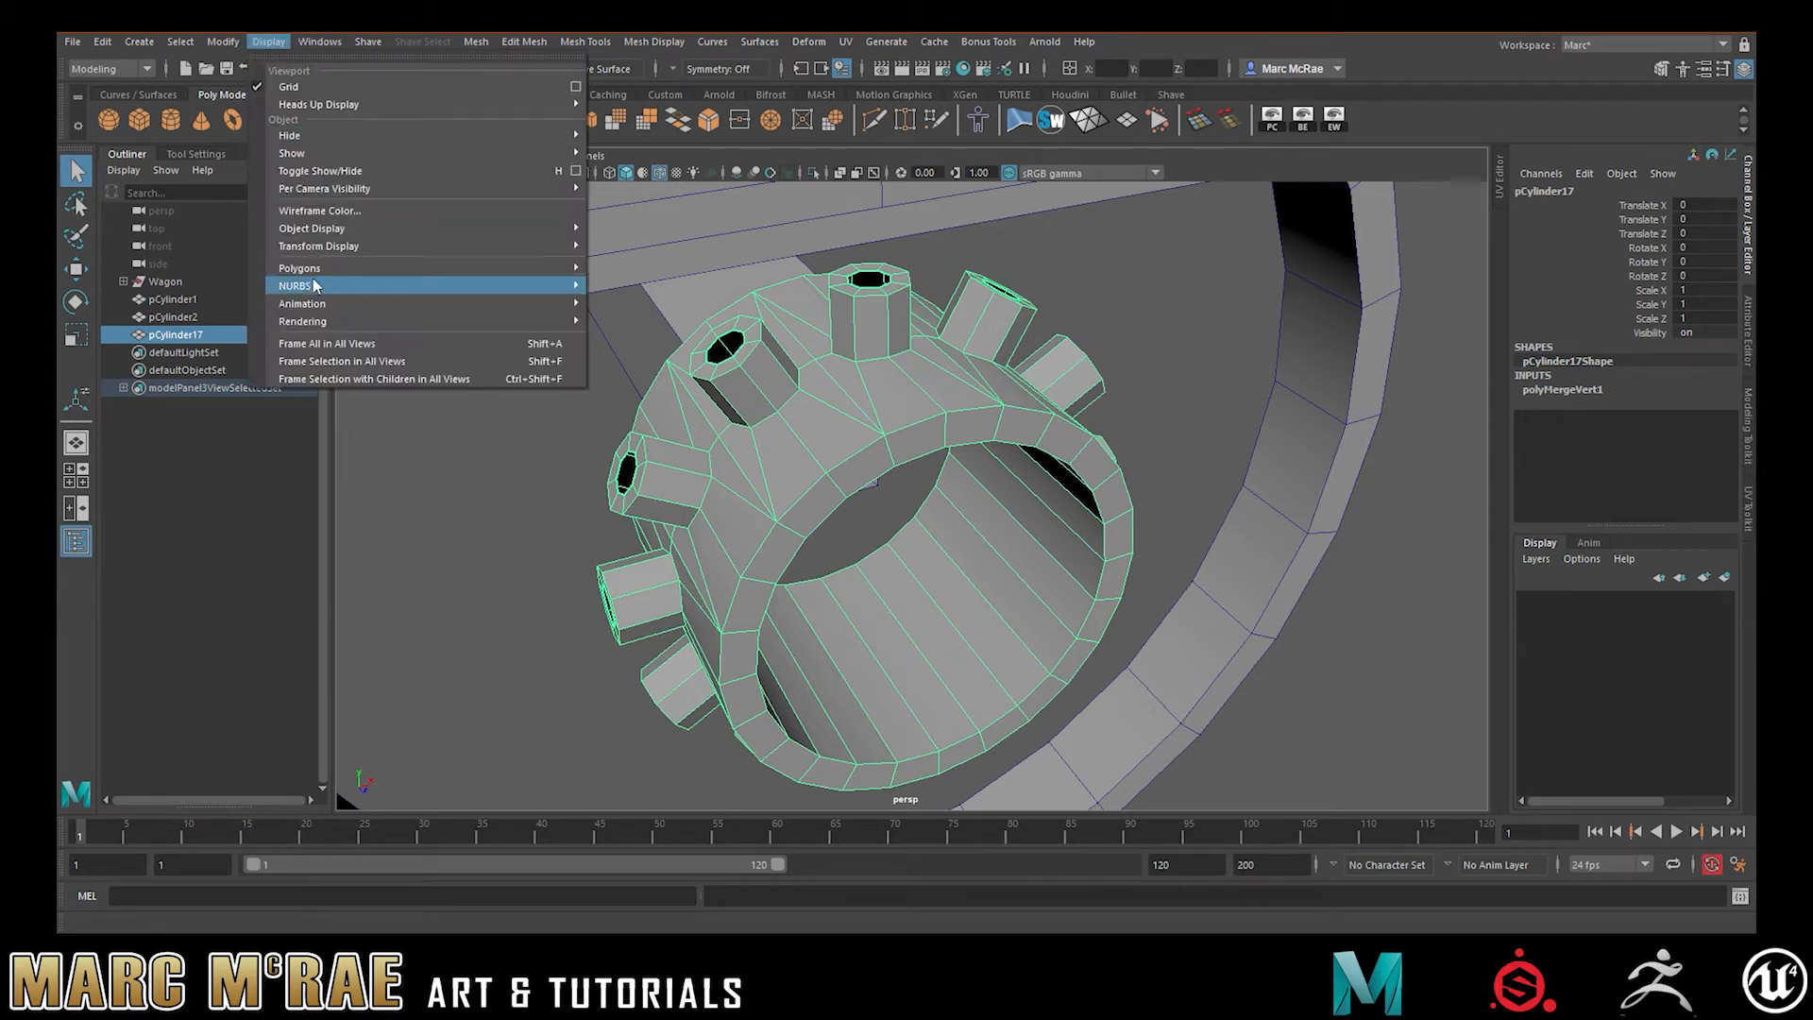
mouse_move(314, 270)
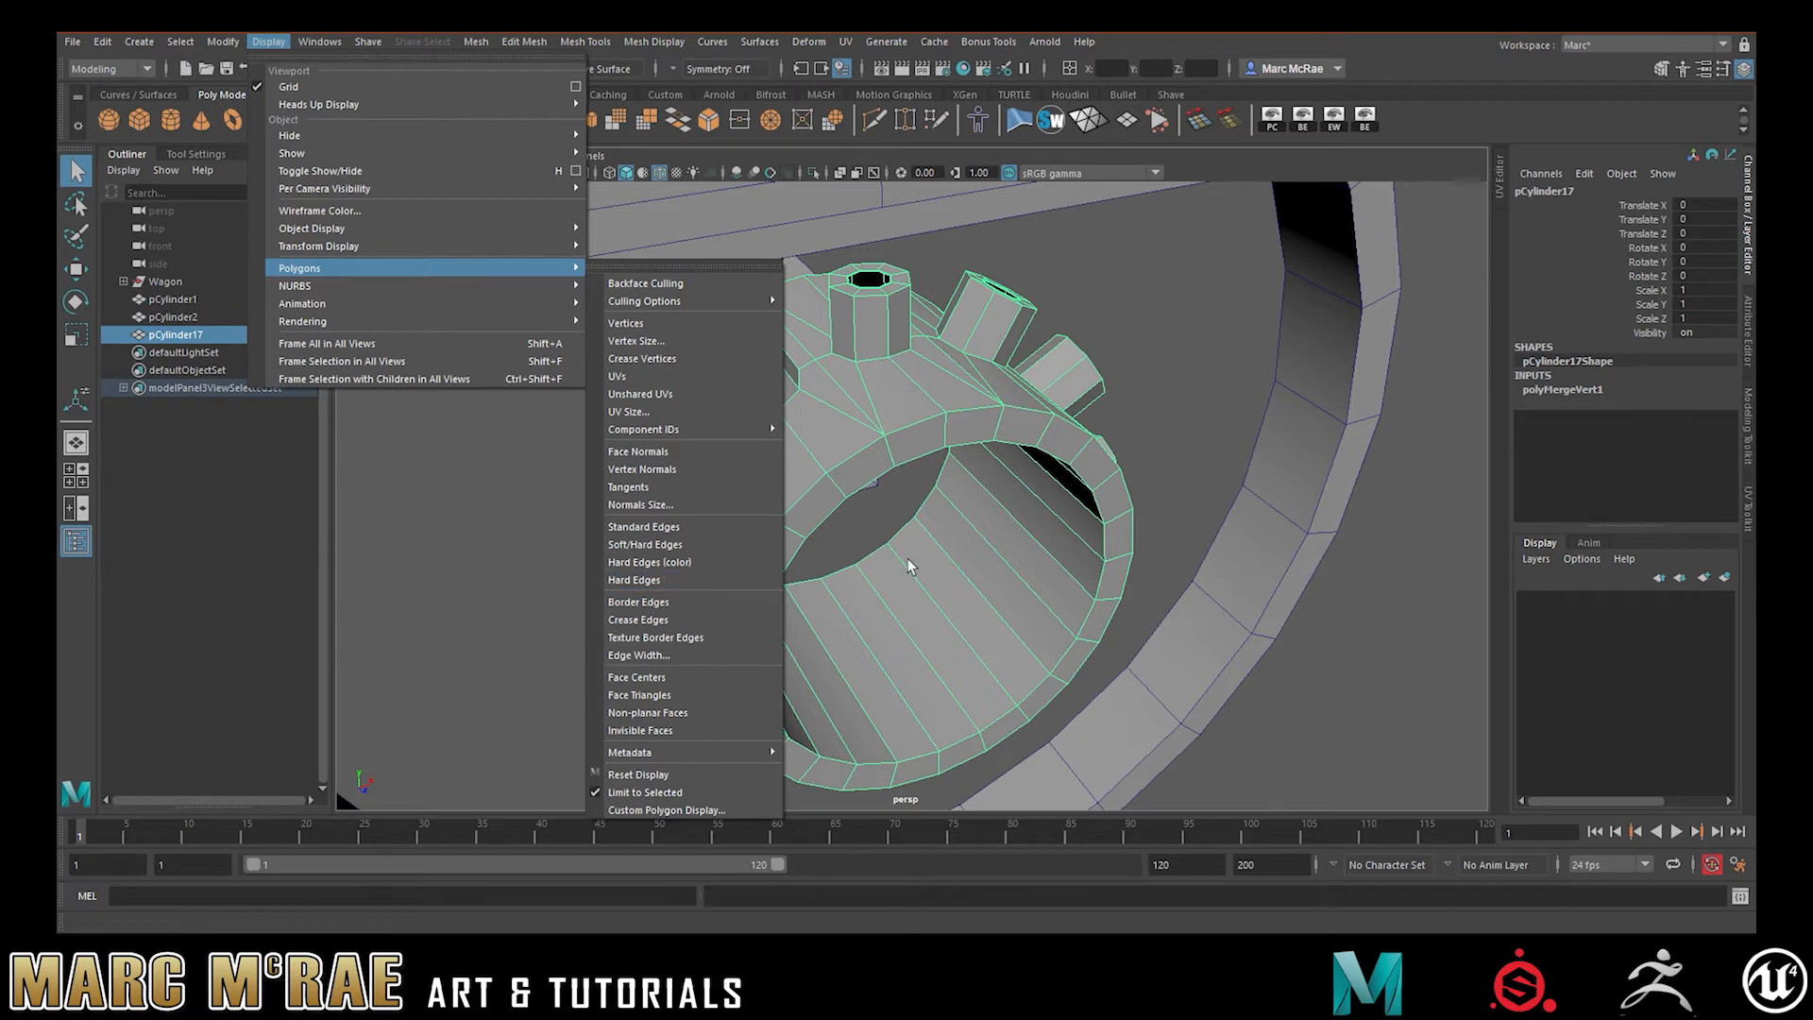
left_click(642, 603)
right_click(1369, 123)
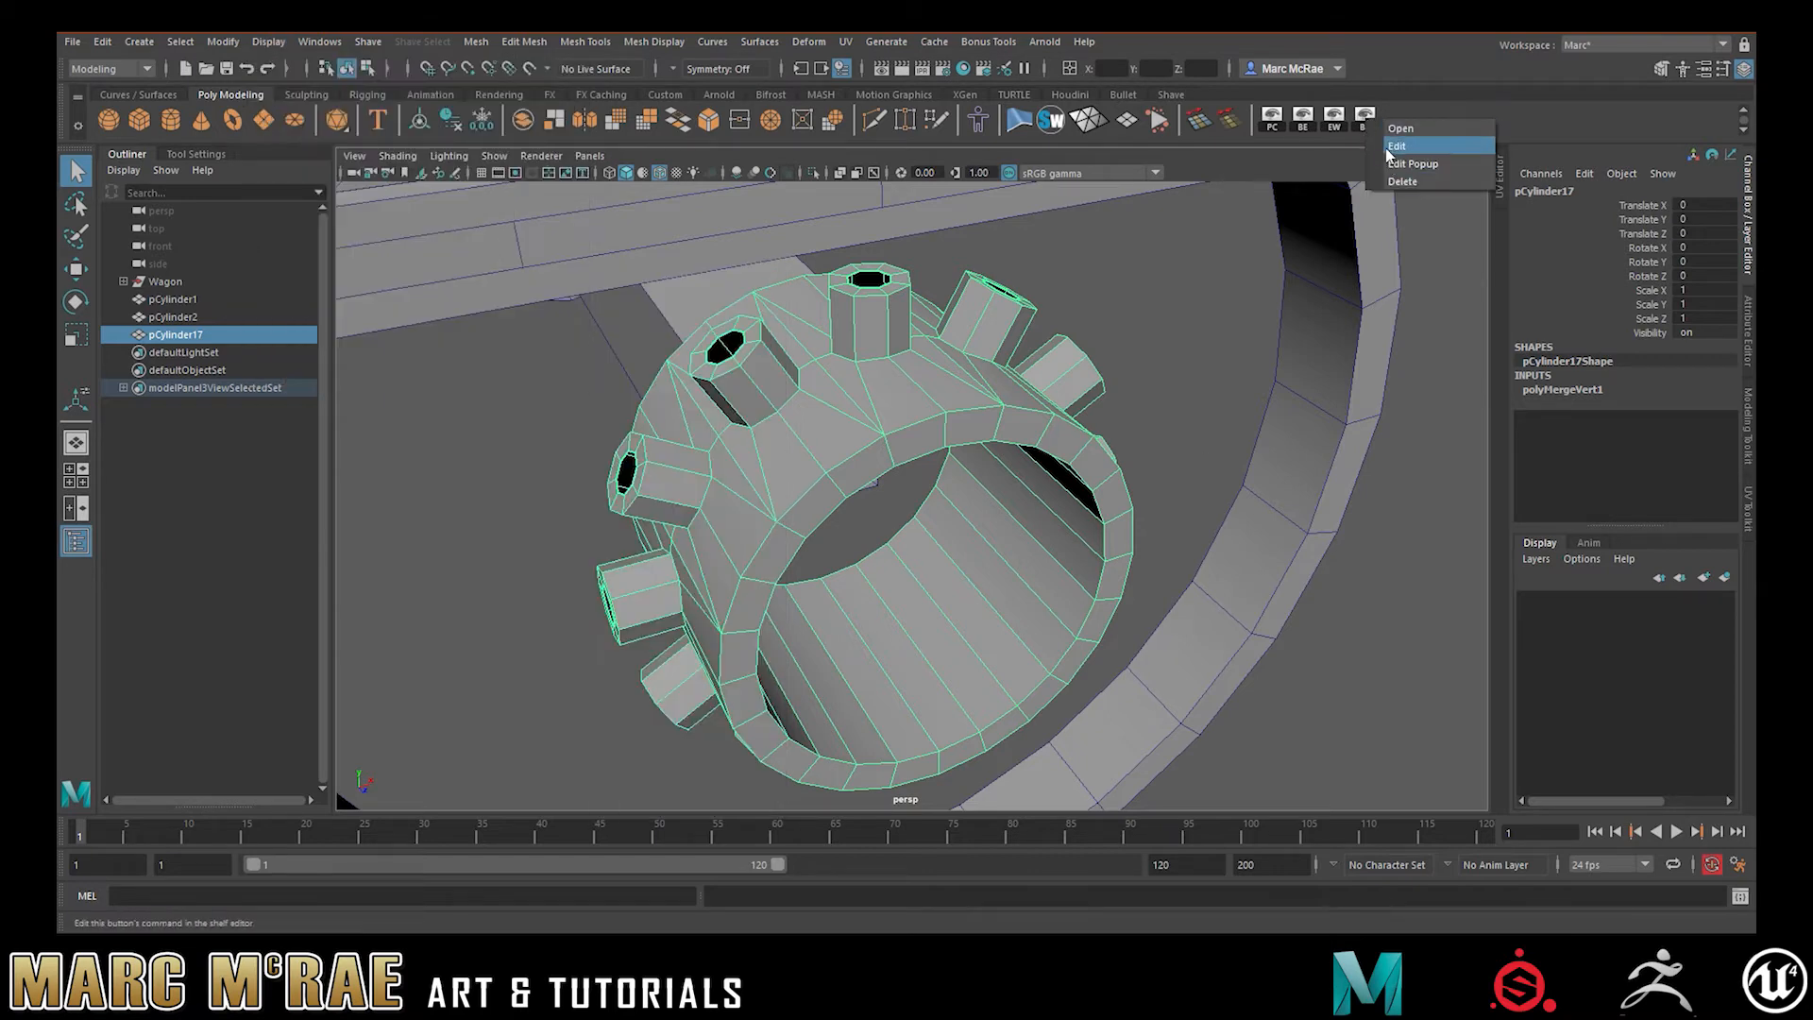
left_click(1407, 182)
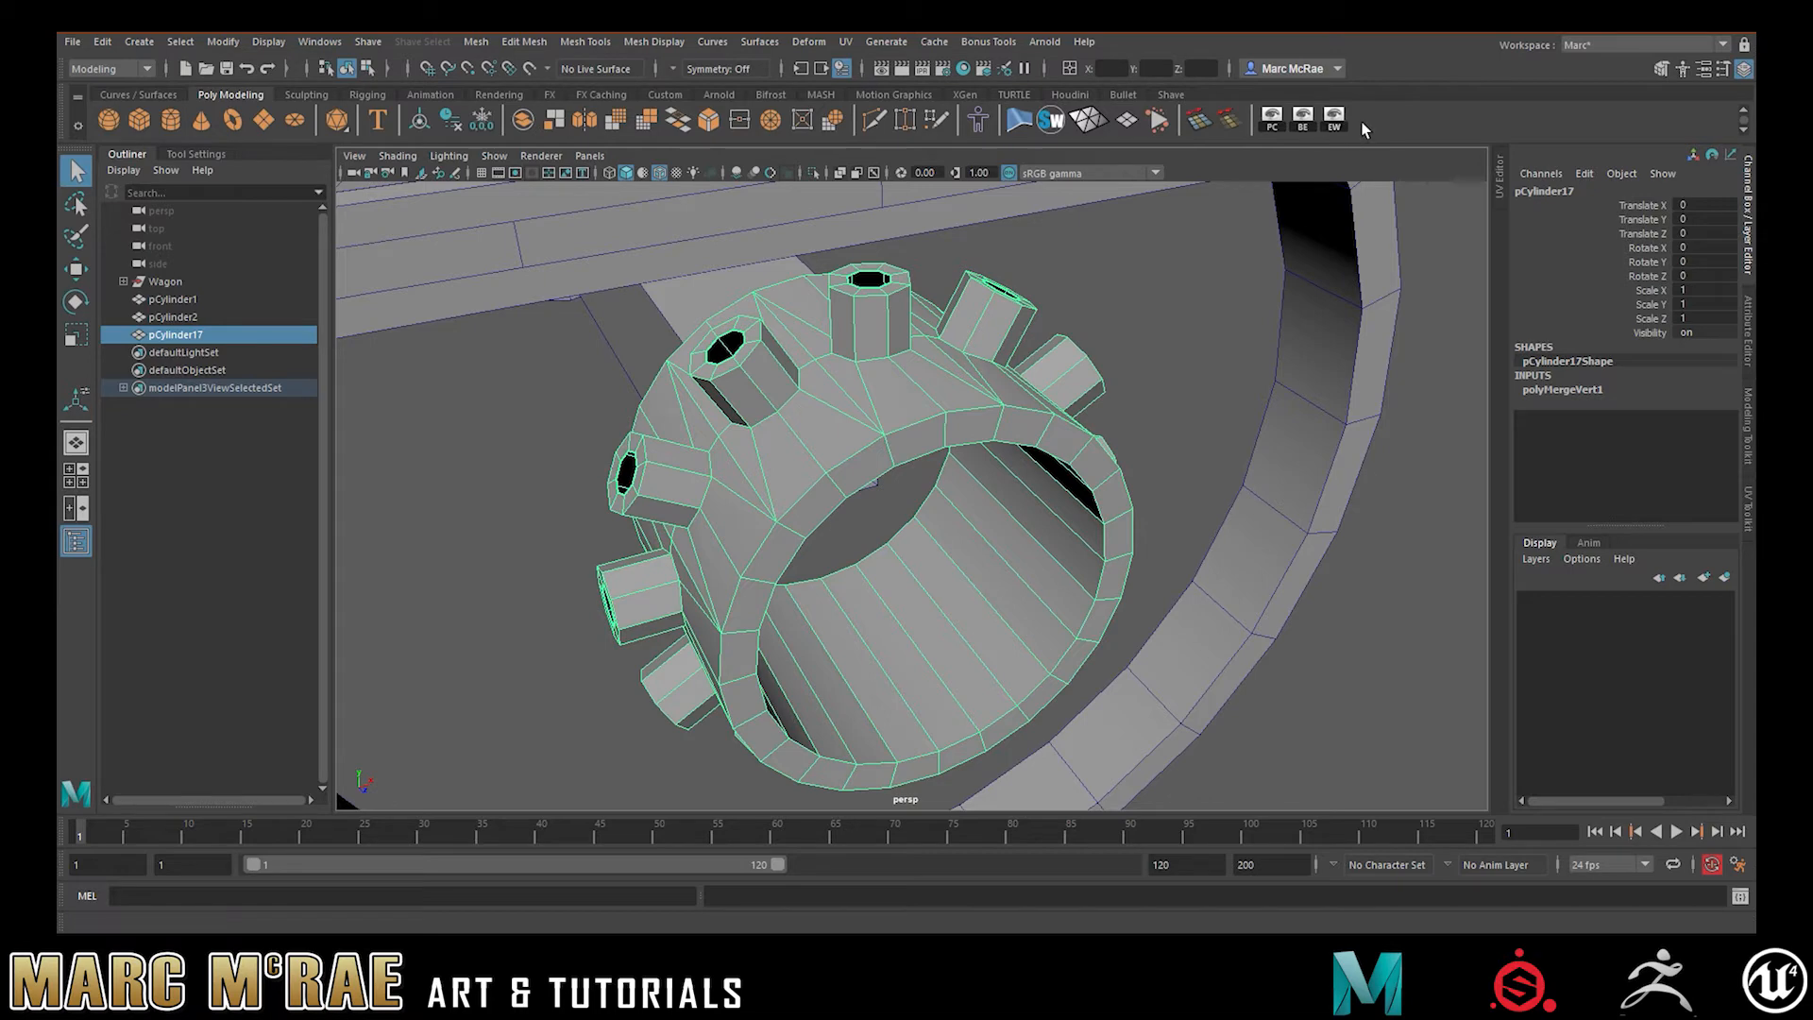
Examine the merged hub and its spoke stubs inside the wheel rim from several angles
left_click_drag(922, 442, 956, 353, "alt")
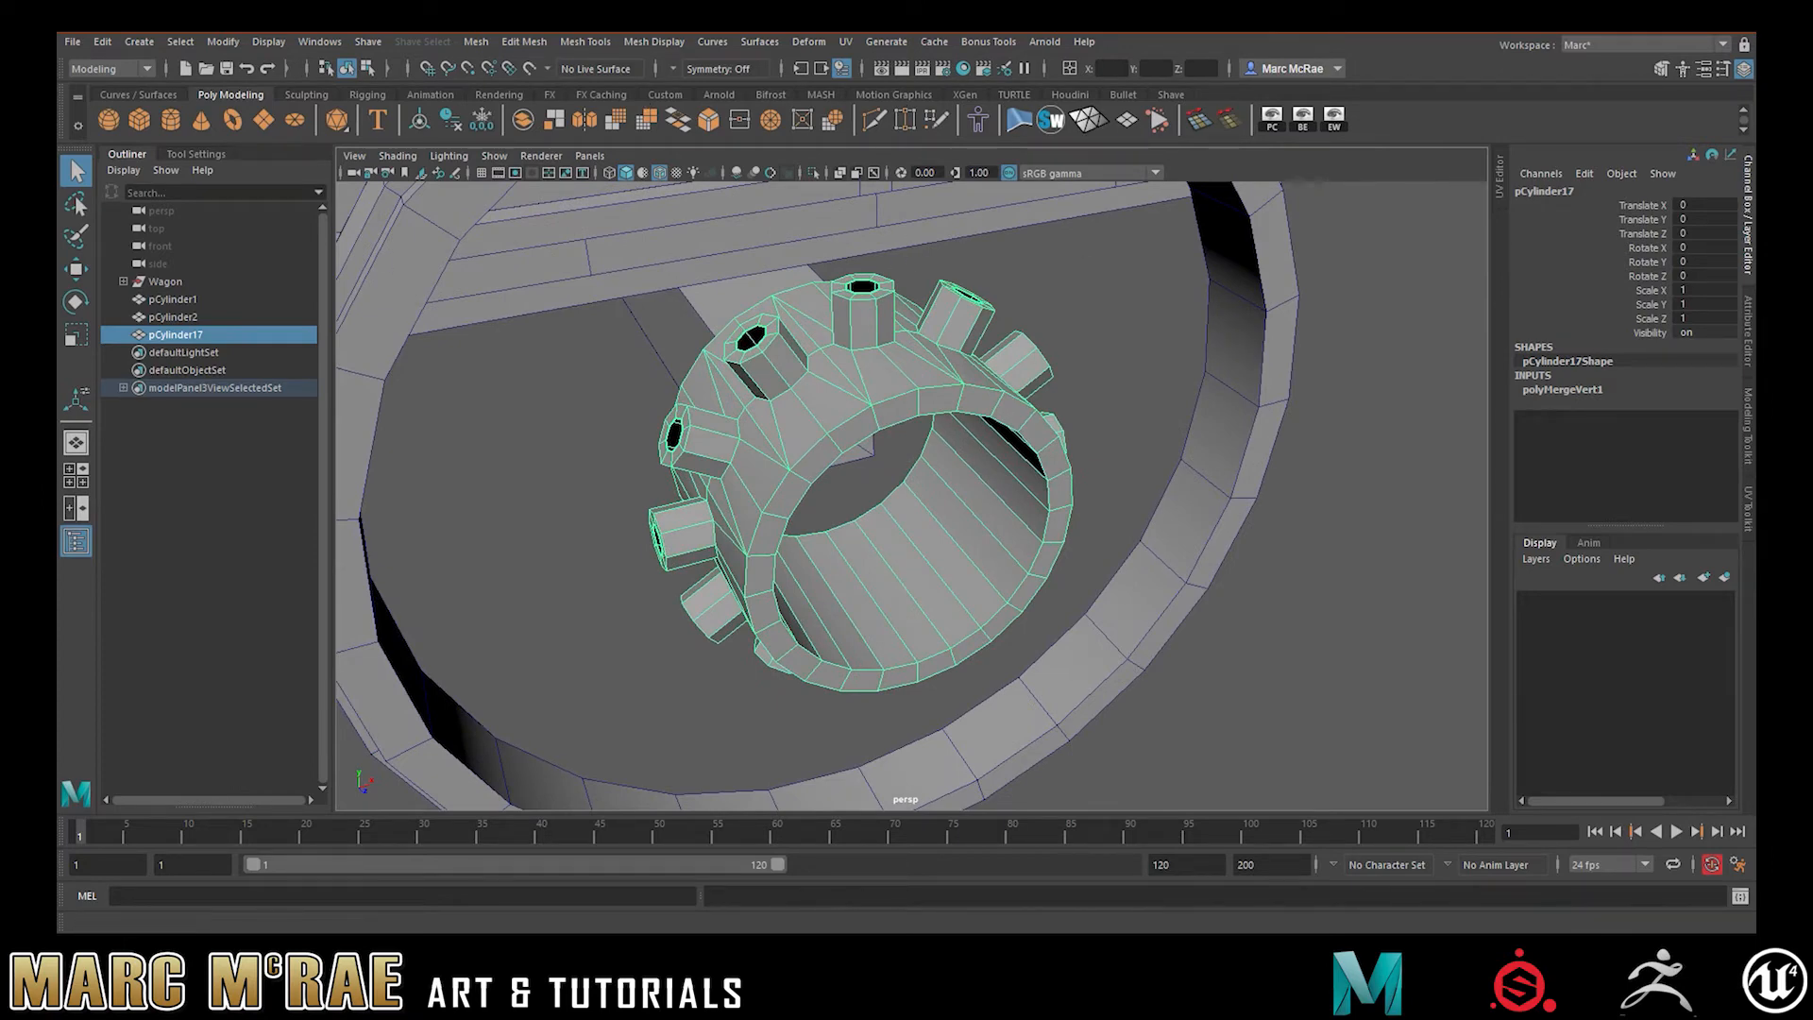
left_click_drag(1084, 400, 1042, 415, "alt")
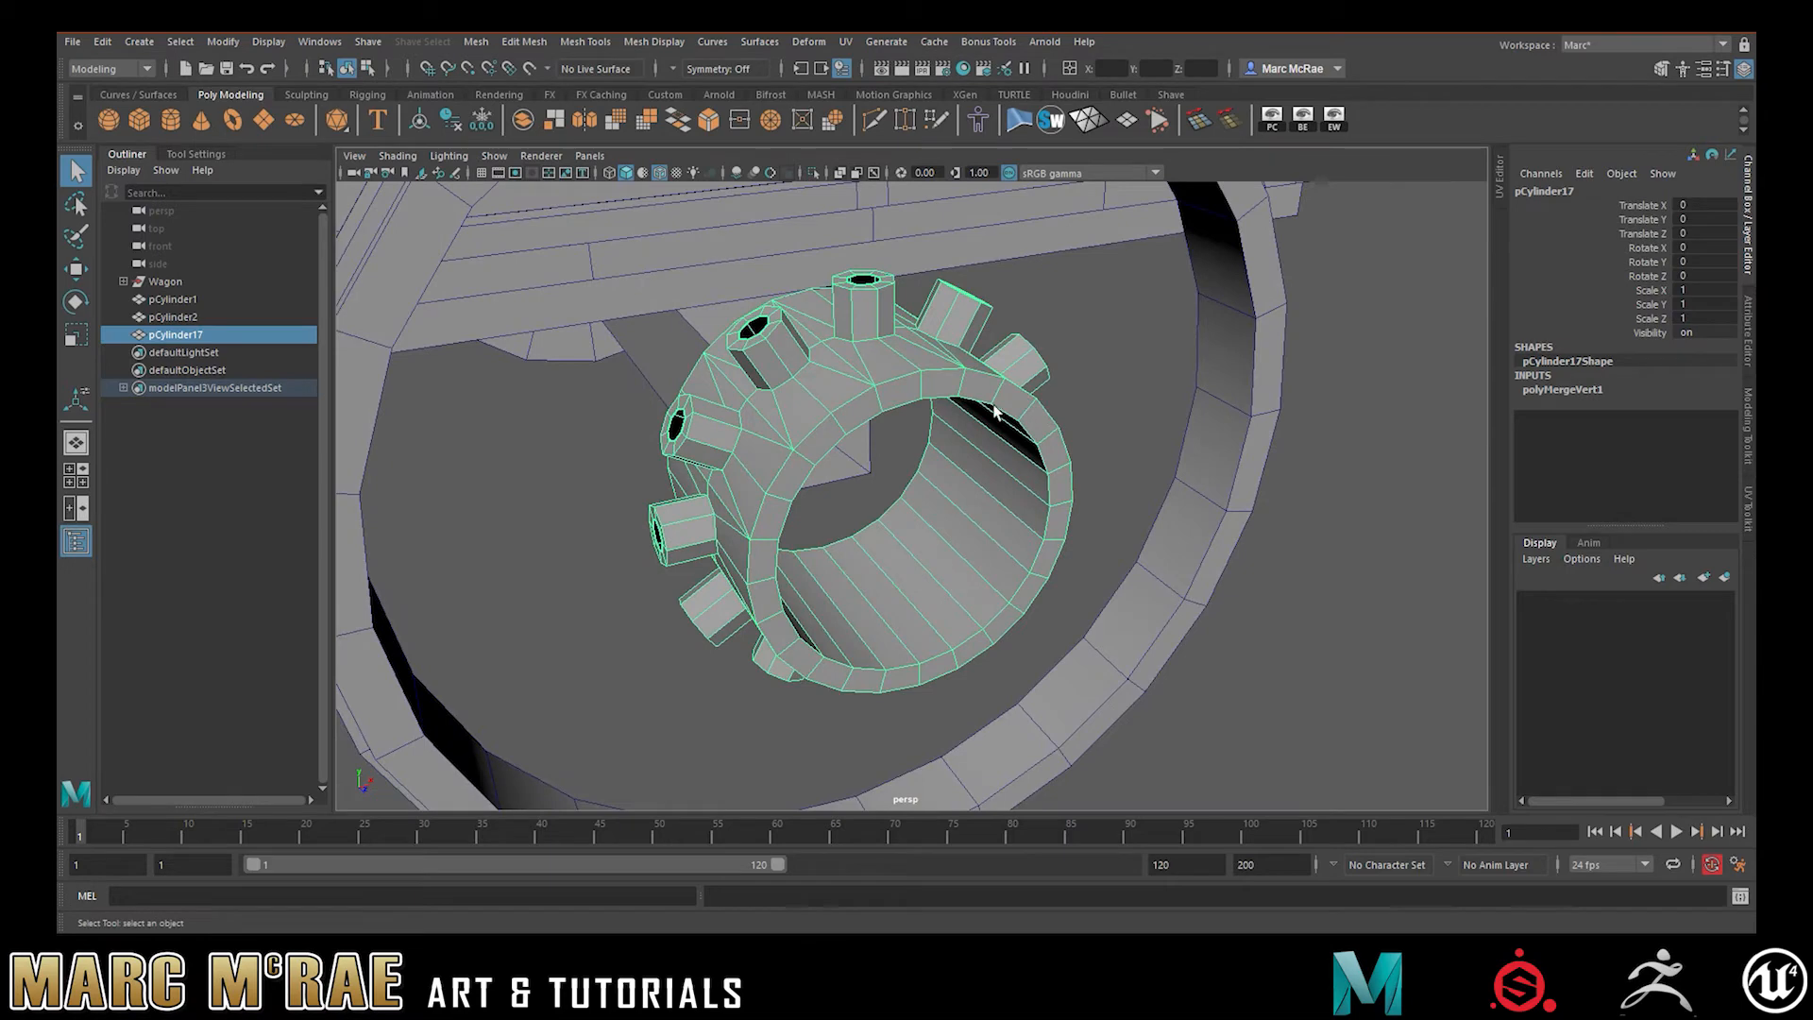
right_click_drag(1043, 415, 1180, 389, "alt")
right_click(1100, 349)
right_click_drag(1026, 371, 1114, 342)
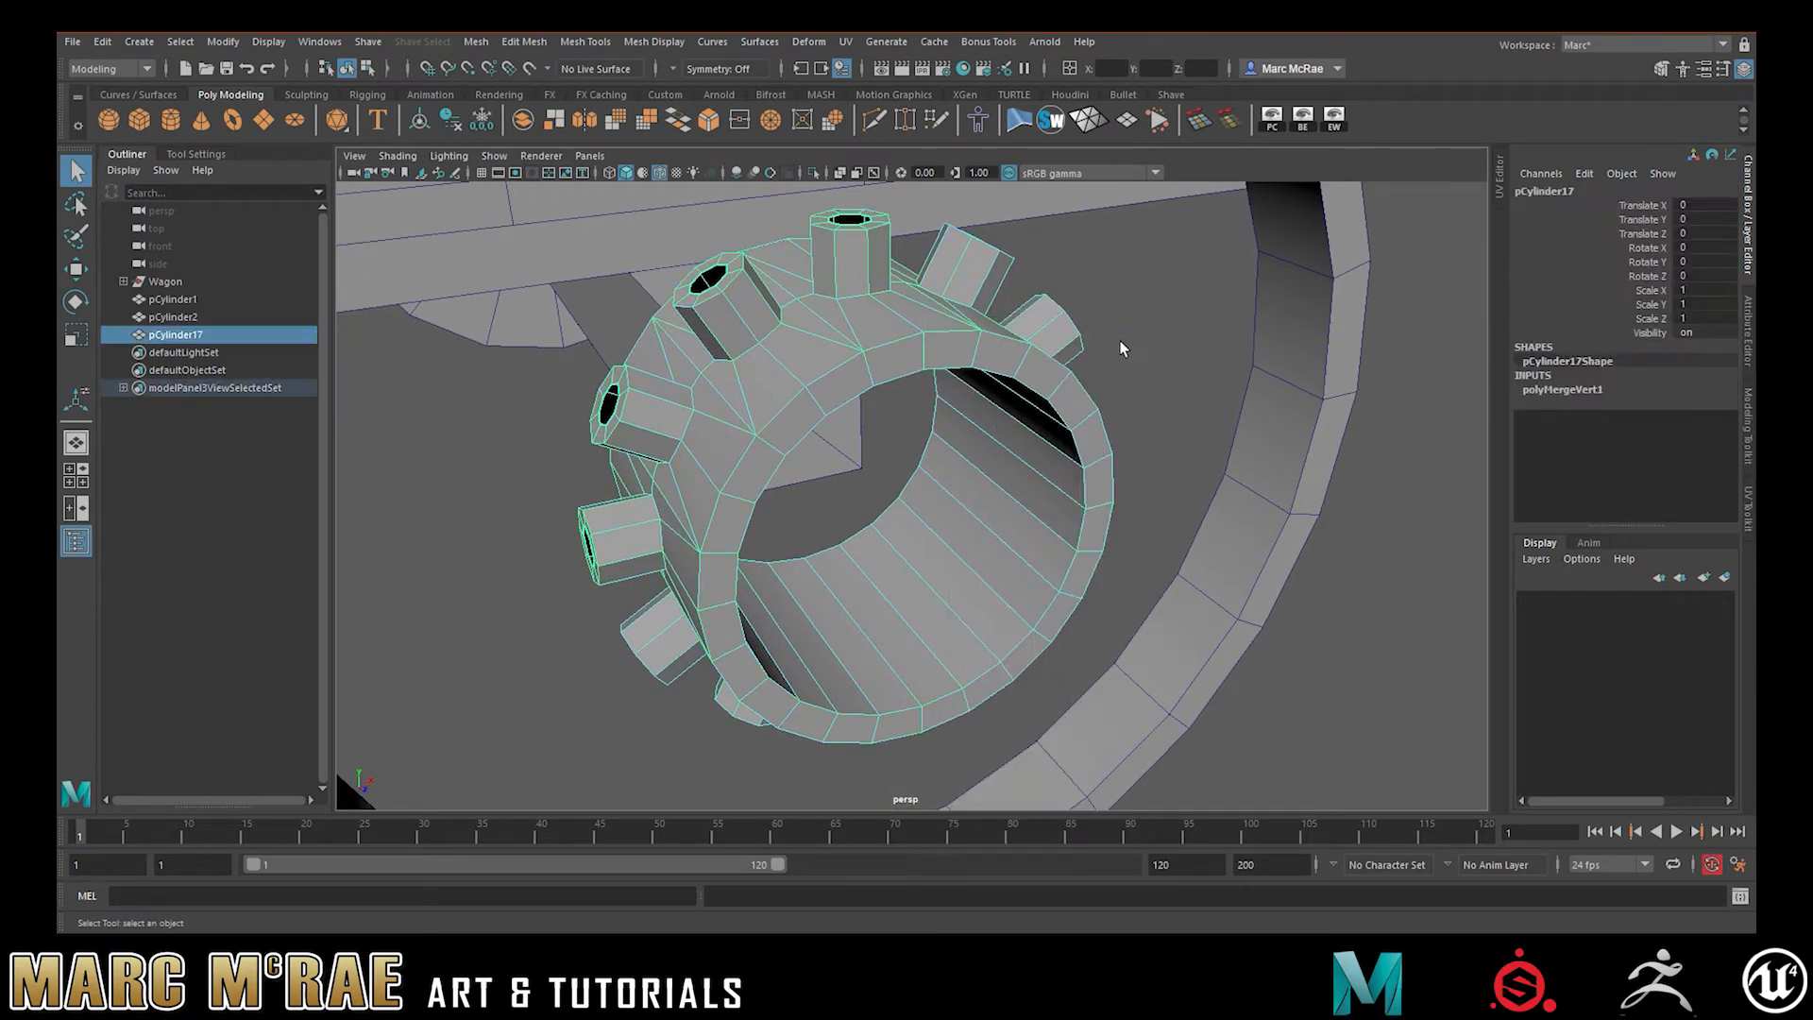
mouse_move(959, 329)
left_mouse_down("alt")
mouse_move(965, 270)
mouse_move(991, 304)
mouse_move(956, 329)
left_mouse_up("alt")
right_click_drag(959, 333, 930, 359)
left_click_drag(930, 359, 949, 323, "alt")
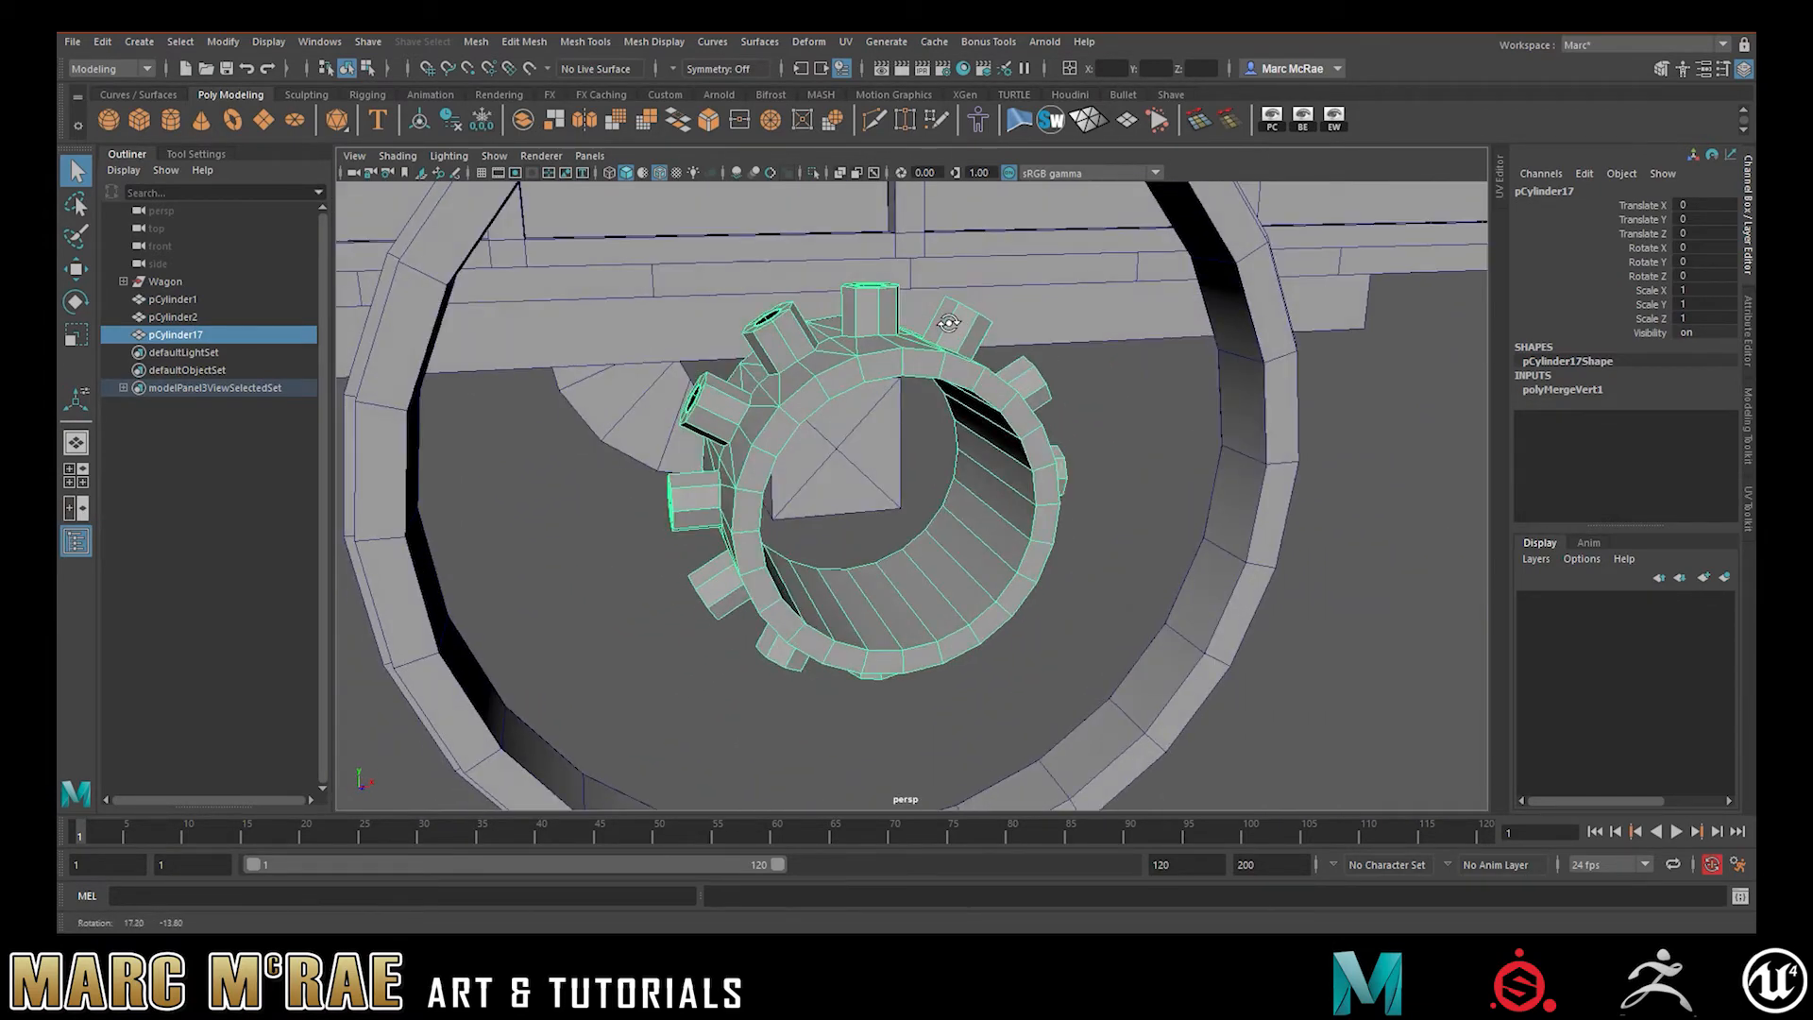
left_click(1119, 372)
right_click_drag(1116, 372, 961, 419, "alt")
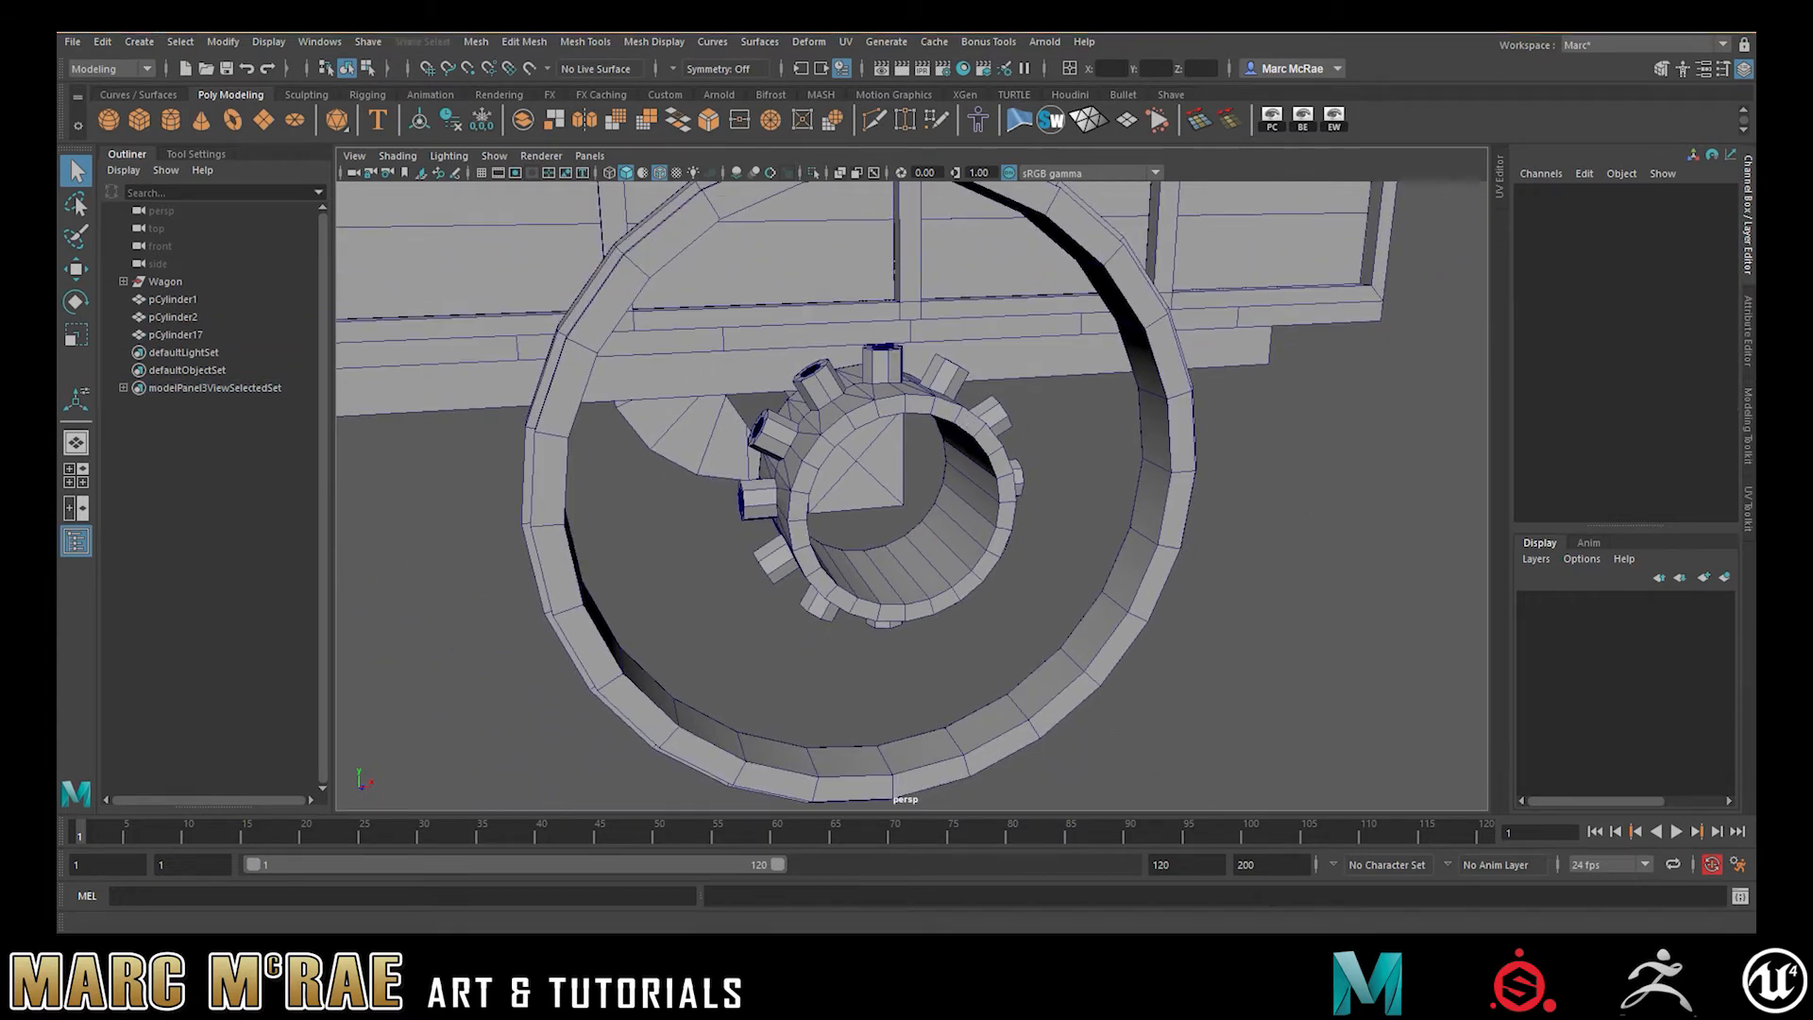
left_click(985, 556)
mouse_move(997, 452)
left_mouse_down("alt")
mouse_move(978, 472)
mouse_move(1021, 466)
mouse_move(977, 427)
left_mouse_up("alt")
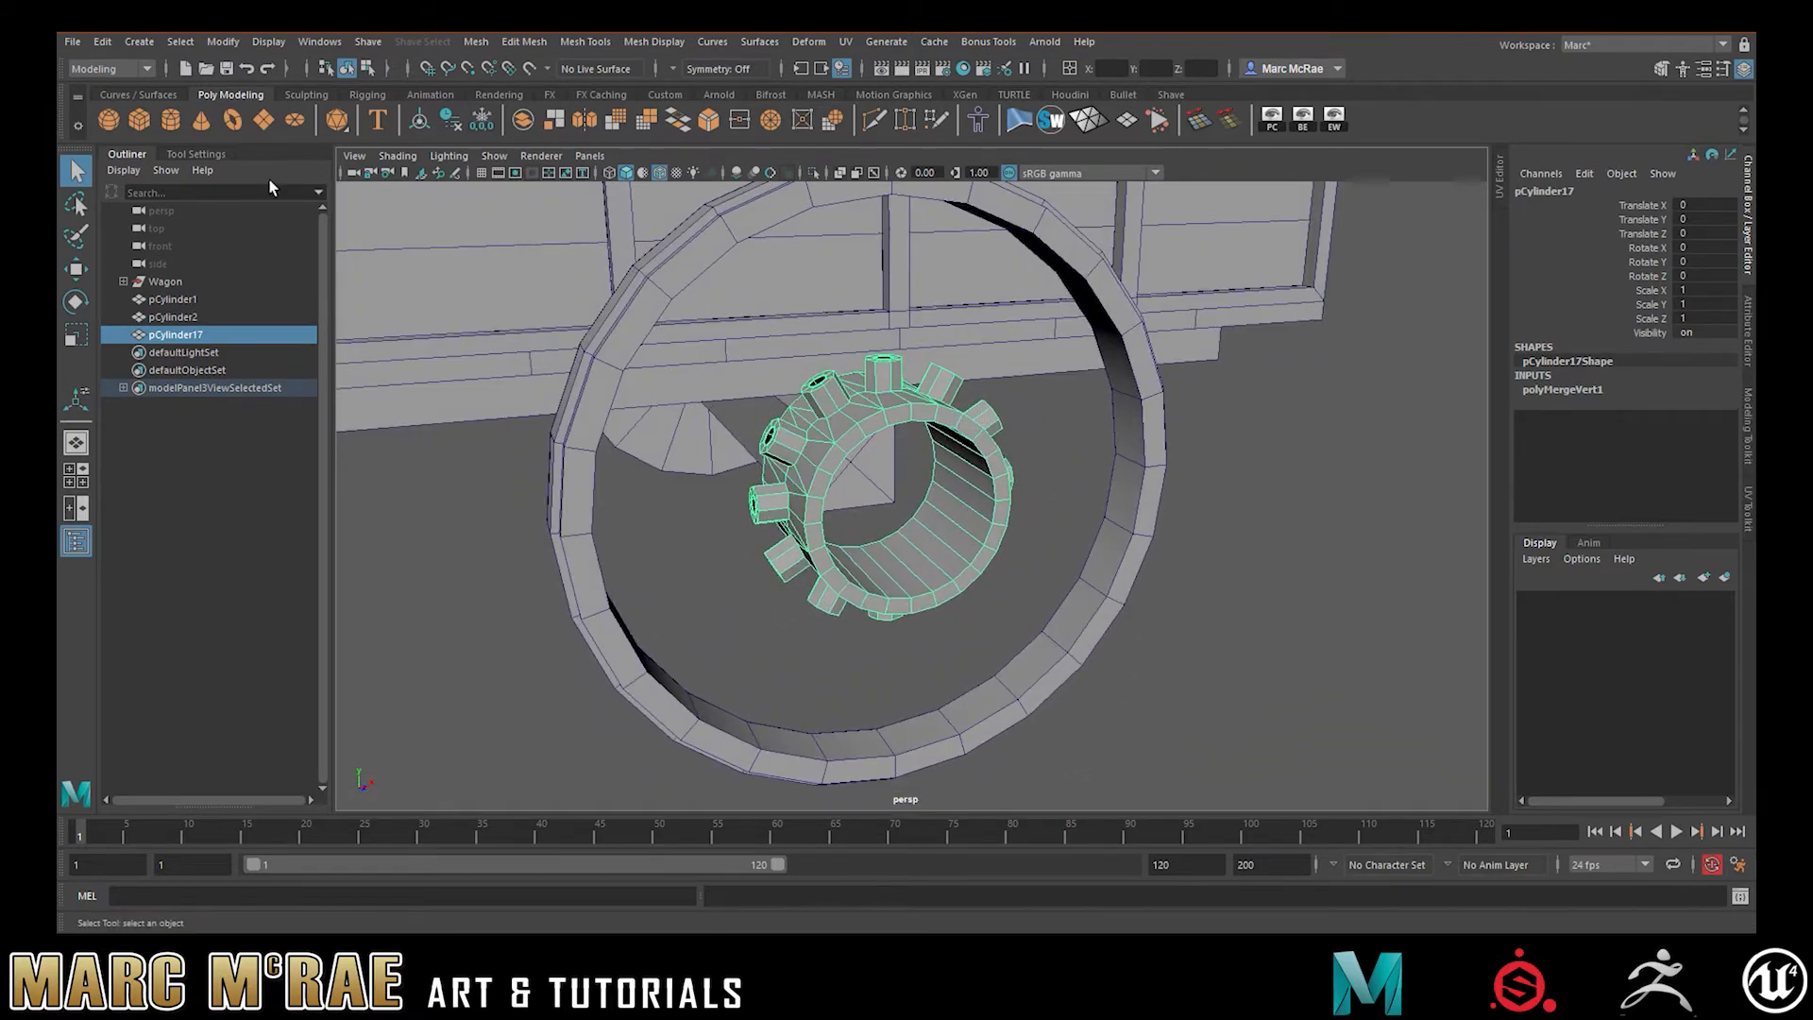
Create a polygon cylinder and move it out in front of the wheel, at about 70 in Z
left_click(169, 119)
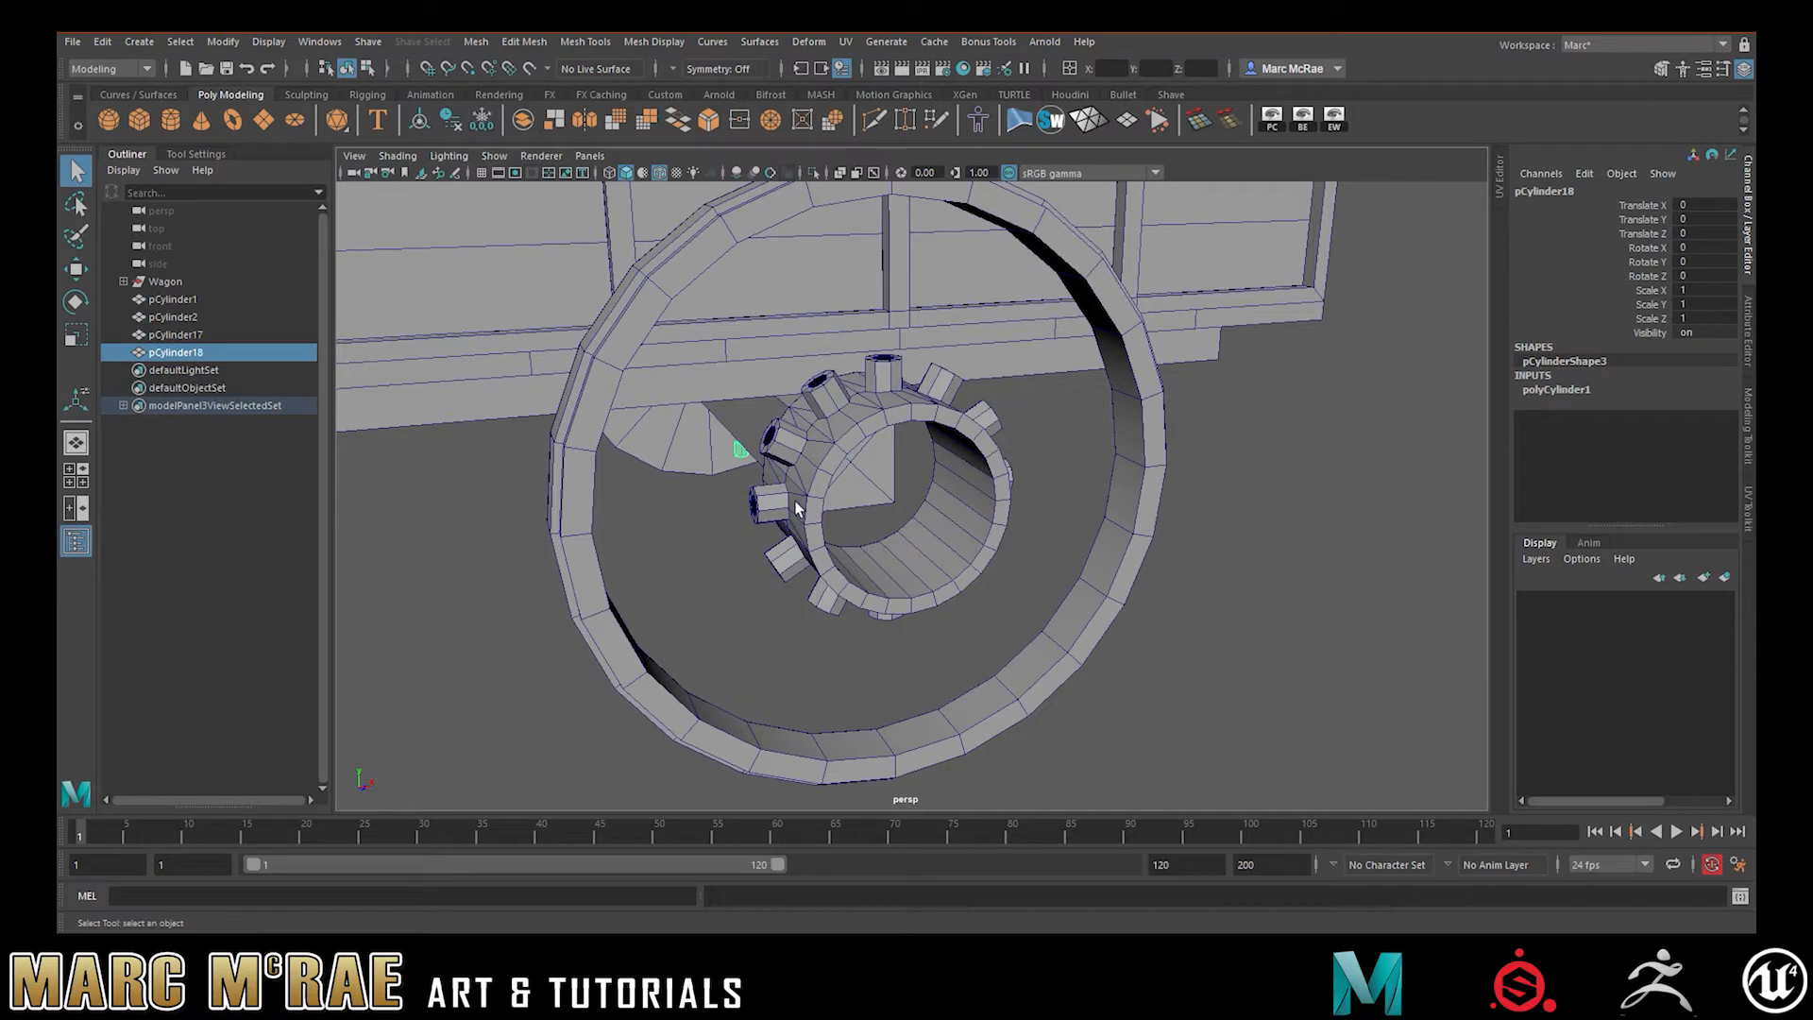
key("w")
left_click_drag(746, 467, 897, 639)
key("ctrl+z")
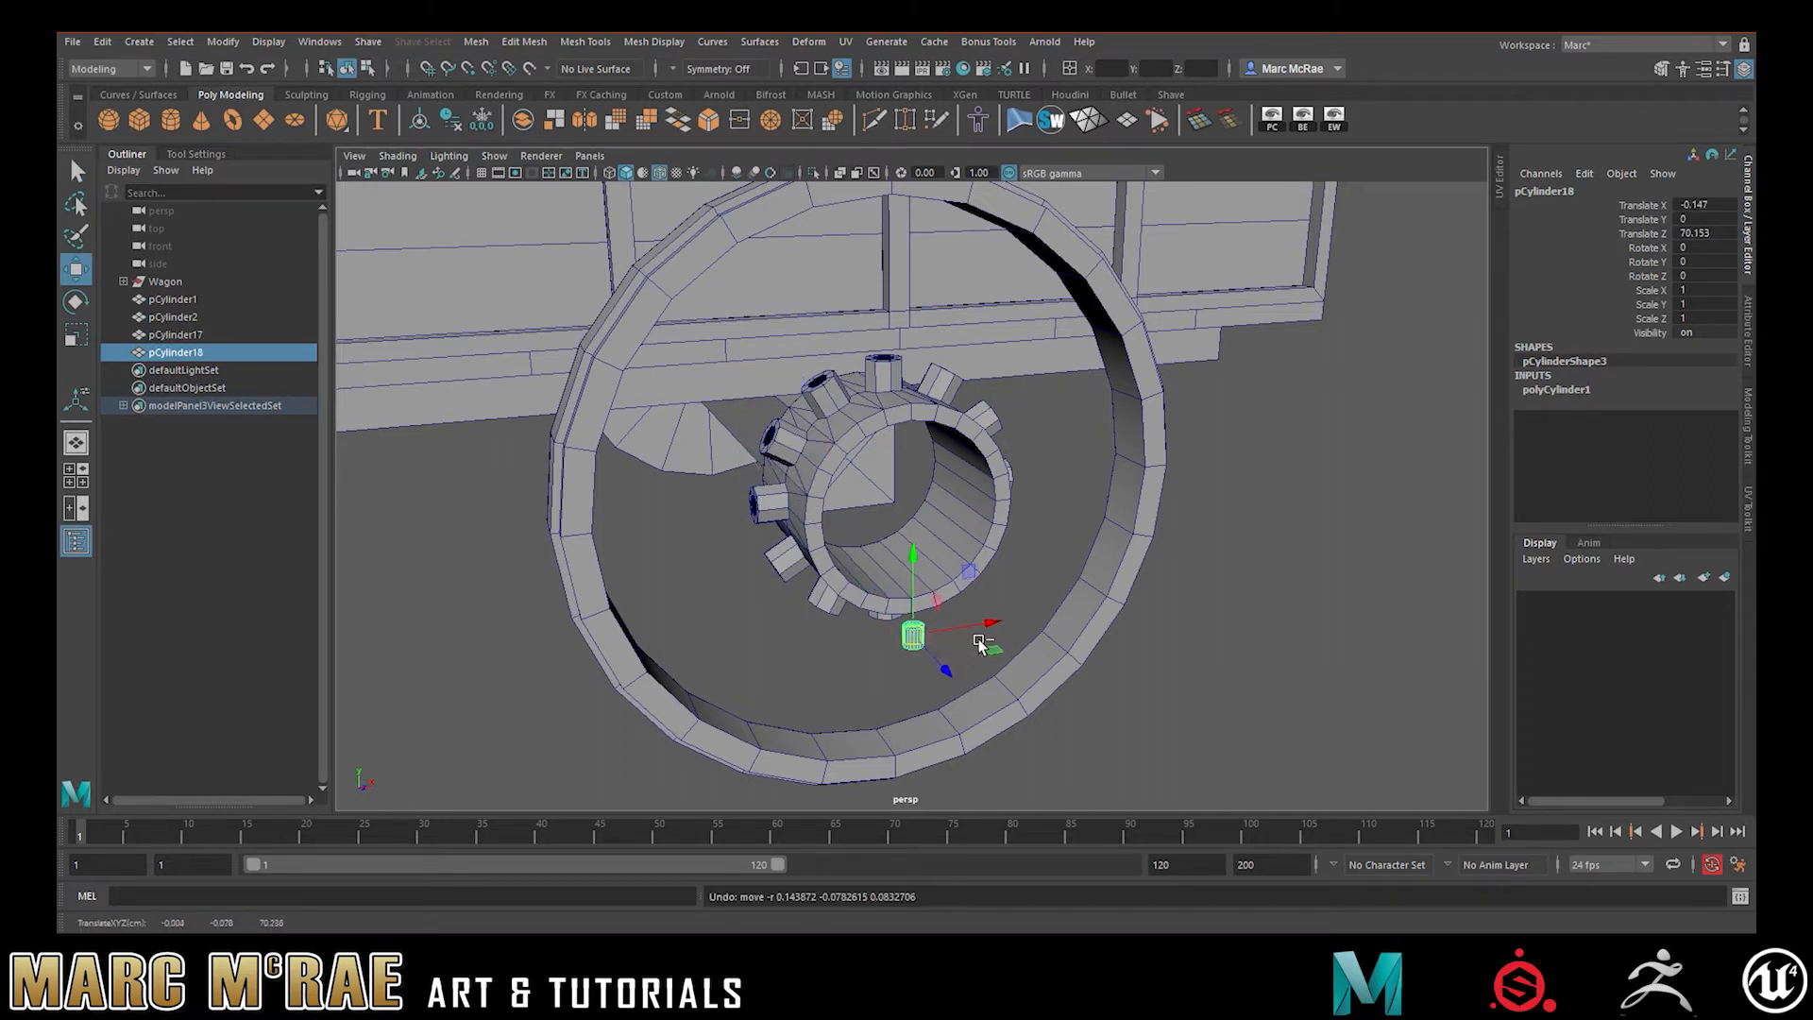
Set the new cylinder's axis subdivisions to 24 and rotate it 90 degrees in X
left_click(1560, 391)
double_click(1704, 431)
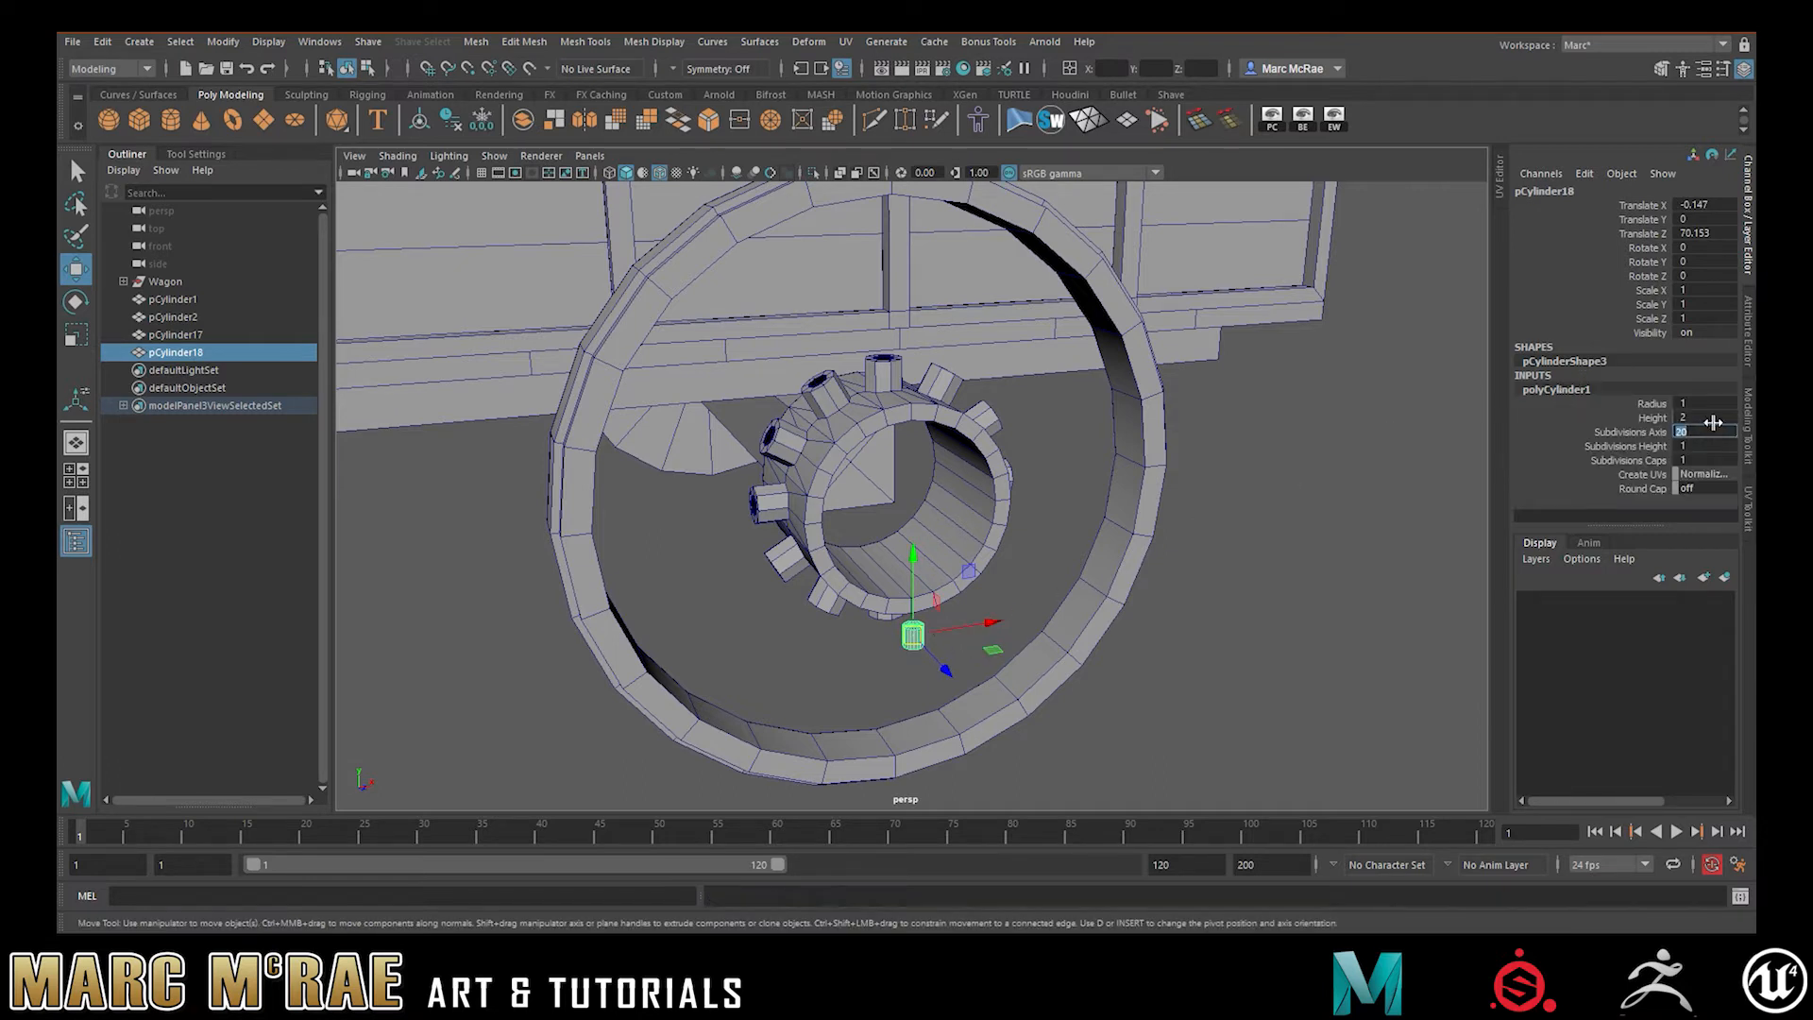
type("24")
key("Return")
key("e")
left_click_drag(958, 612, 943, 710)
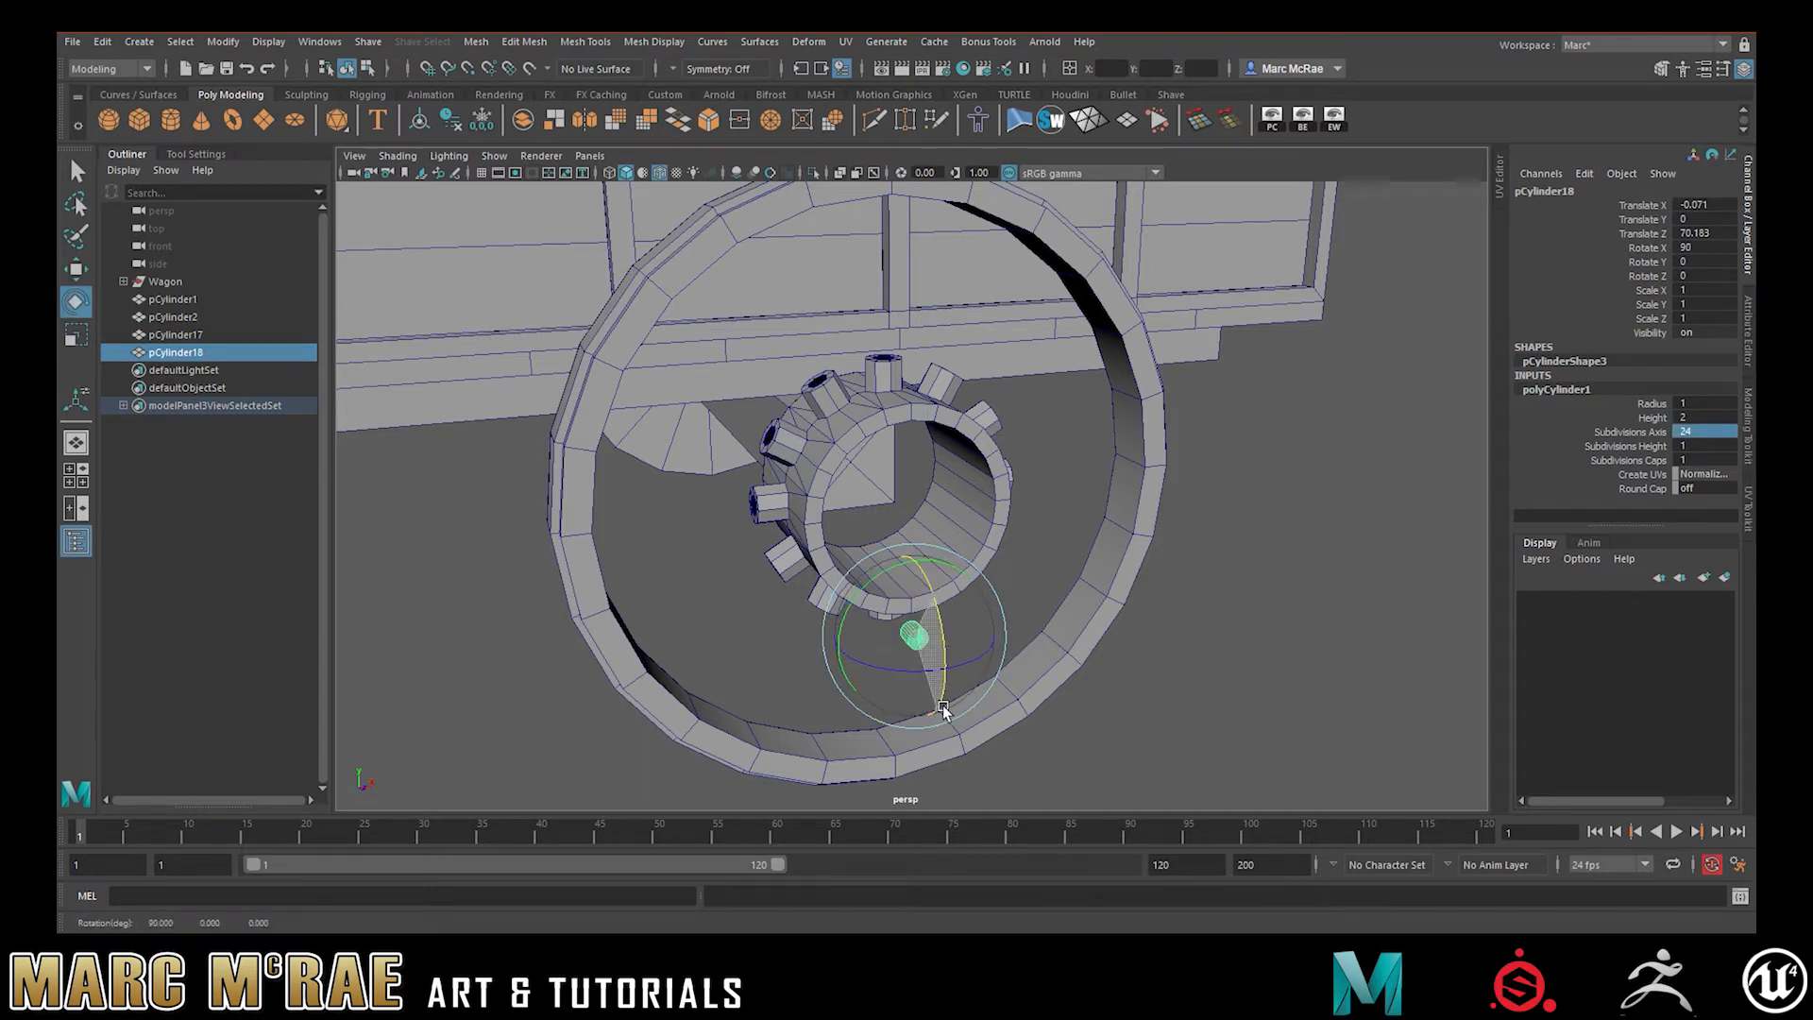
Move the small cylinder up to the hub and snap it to a vertex on the hub's outer surface
key("w")
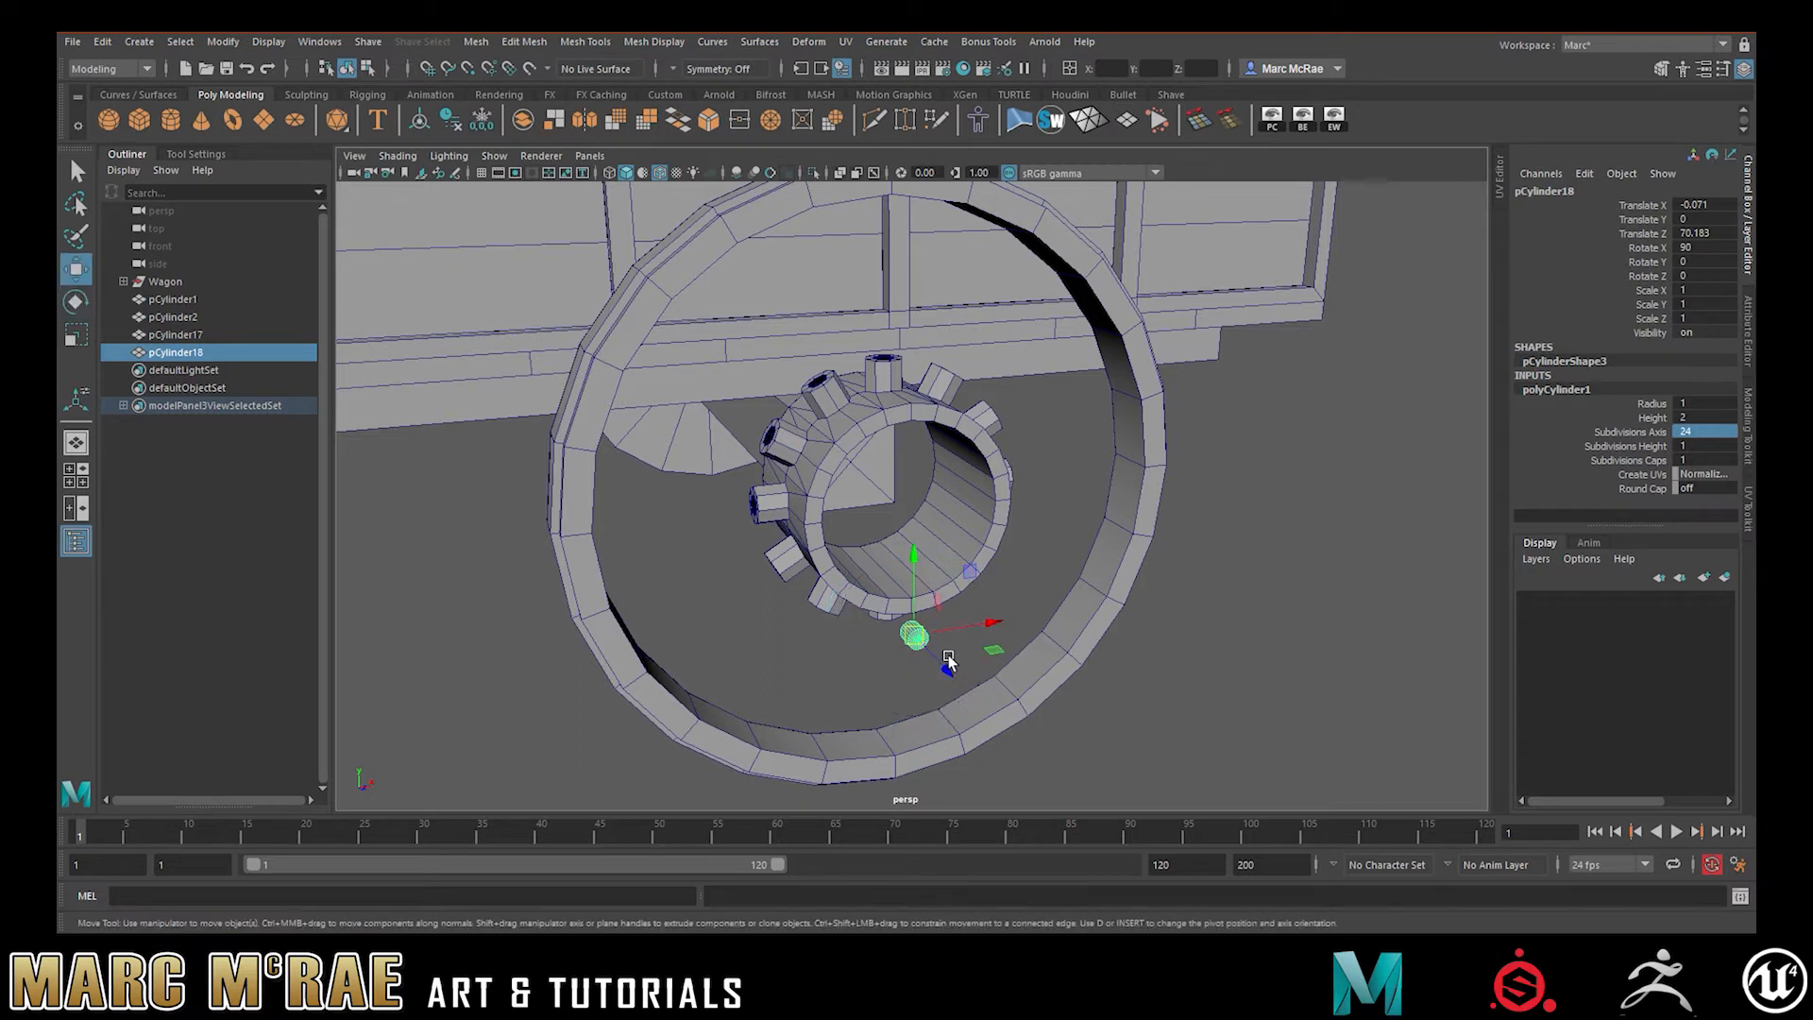
left_click_drag(943, 640, 938, 532)
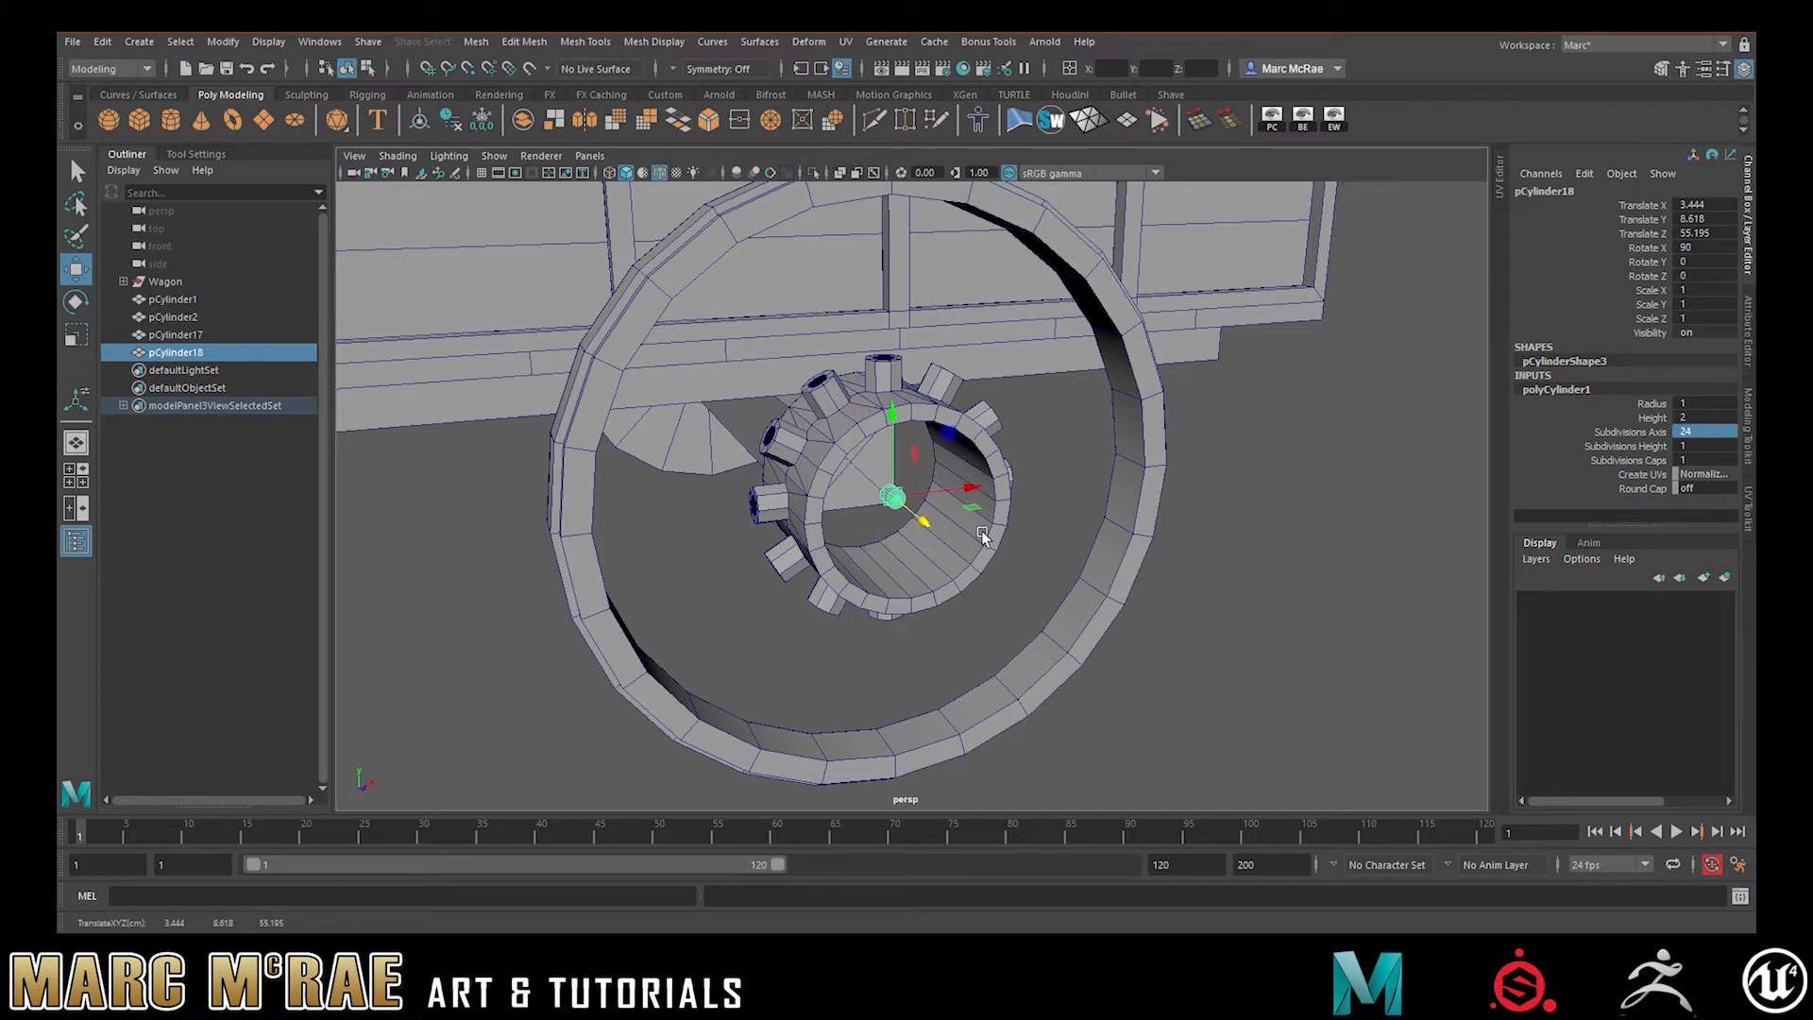
left_click_drag(969, 534, 970, 484, "alt")
key("v")
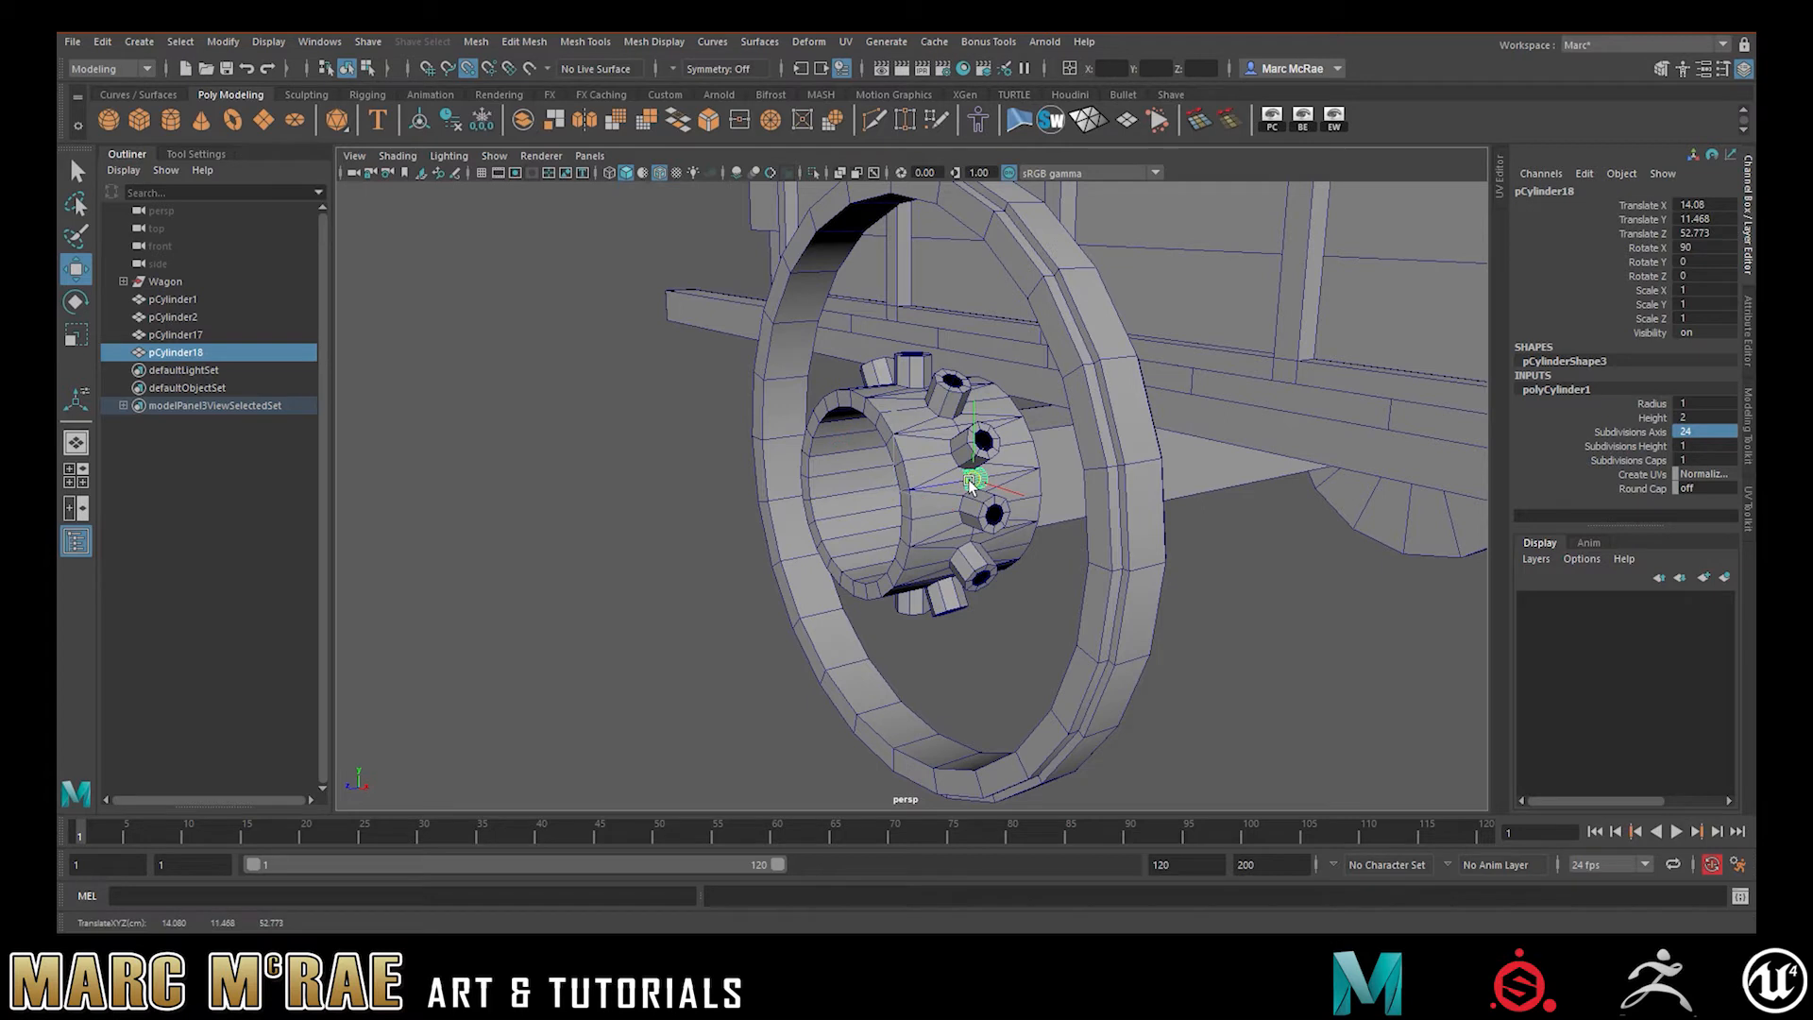
Undo the last cylinder move, and snap the cylinder to the middle of the wheel's width in the side view, at Translate Z 52.022
key("ctrl+z")
left_click_drag(902, 540, 903, 555)
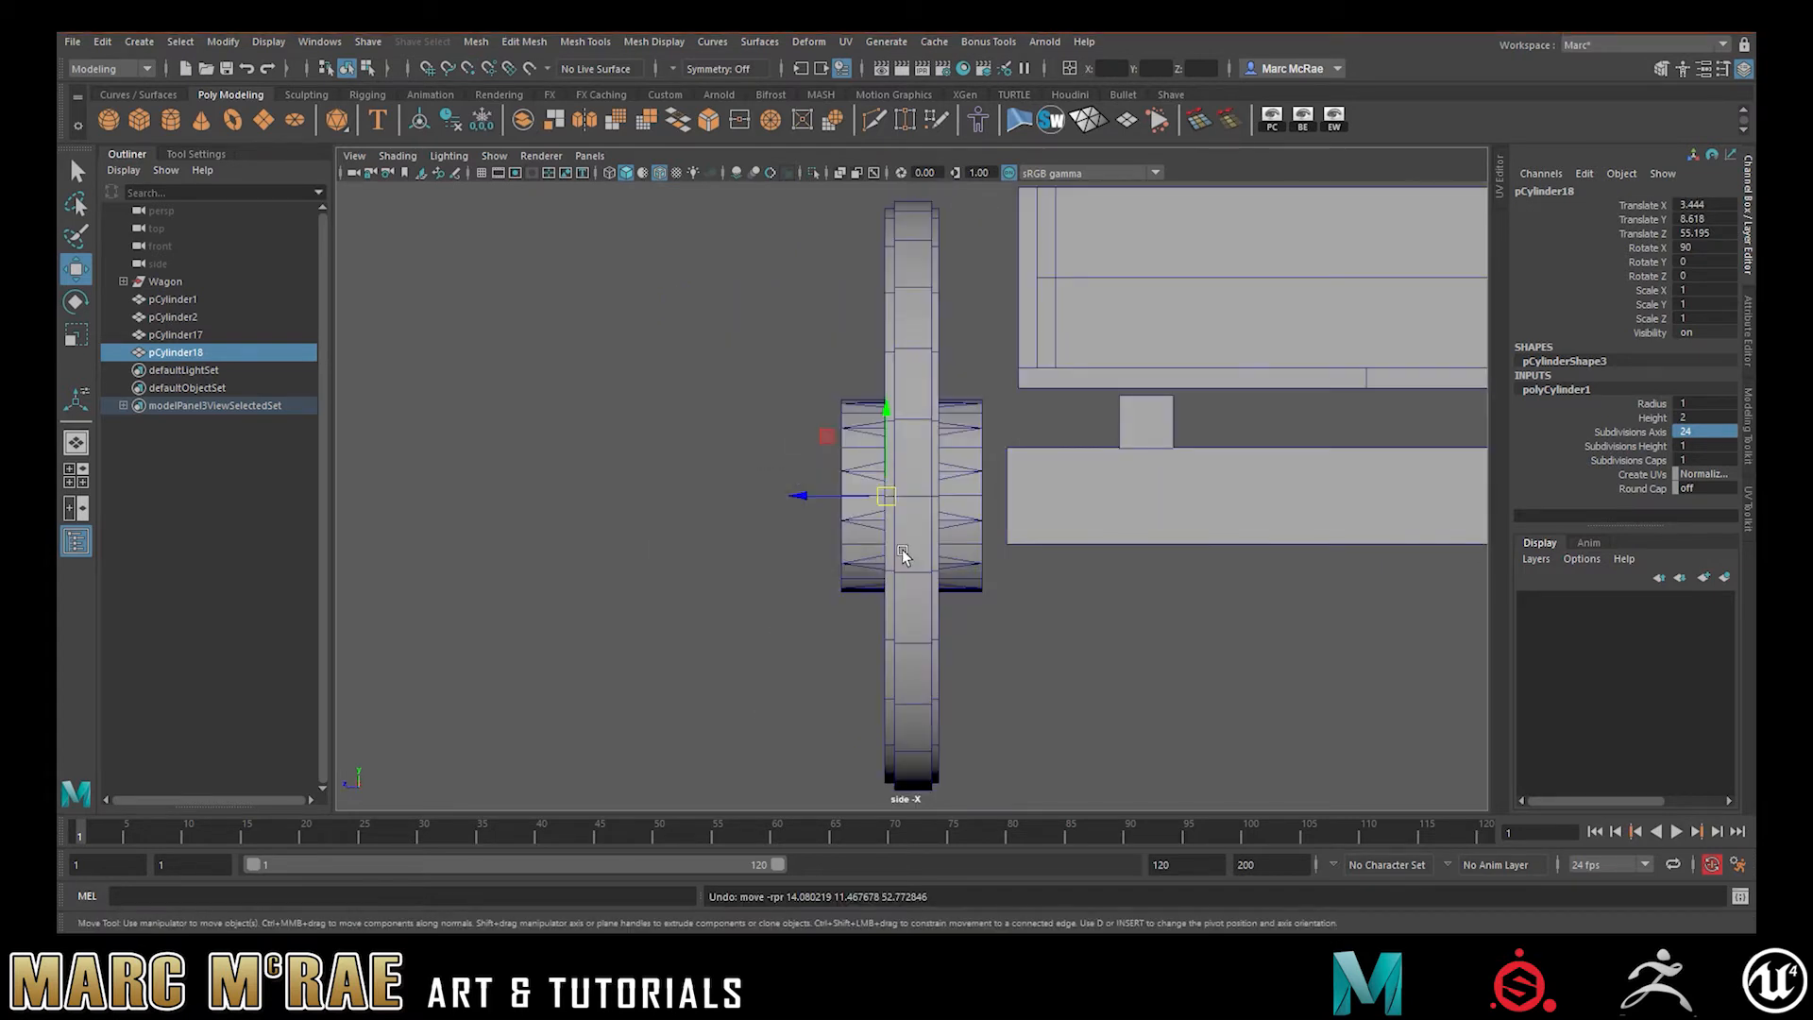
key("v")
left_click_drag(809, 498, 924, 500)
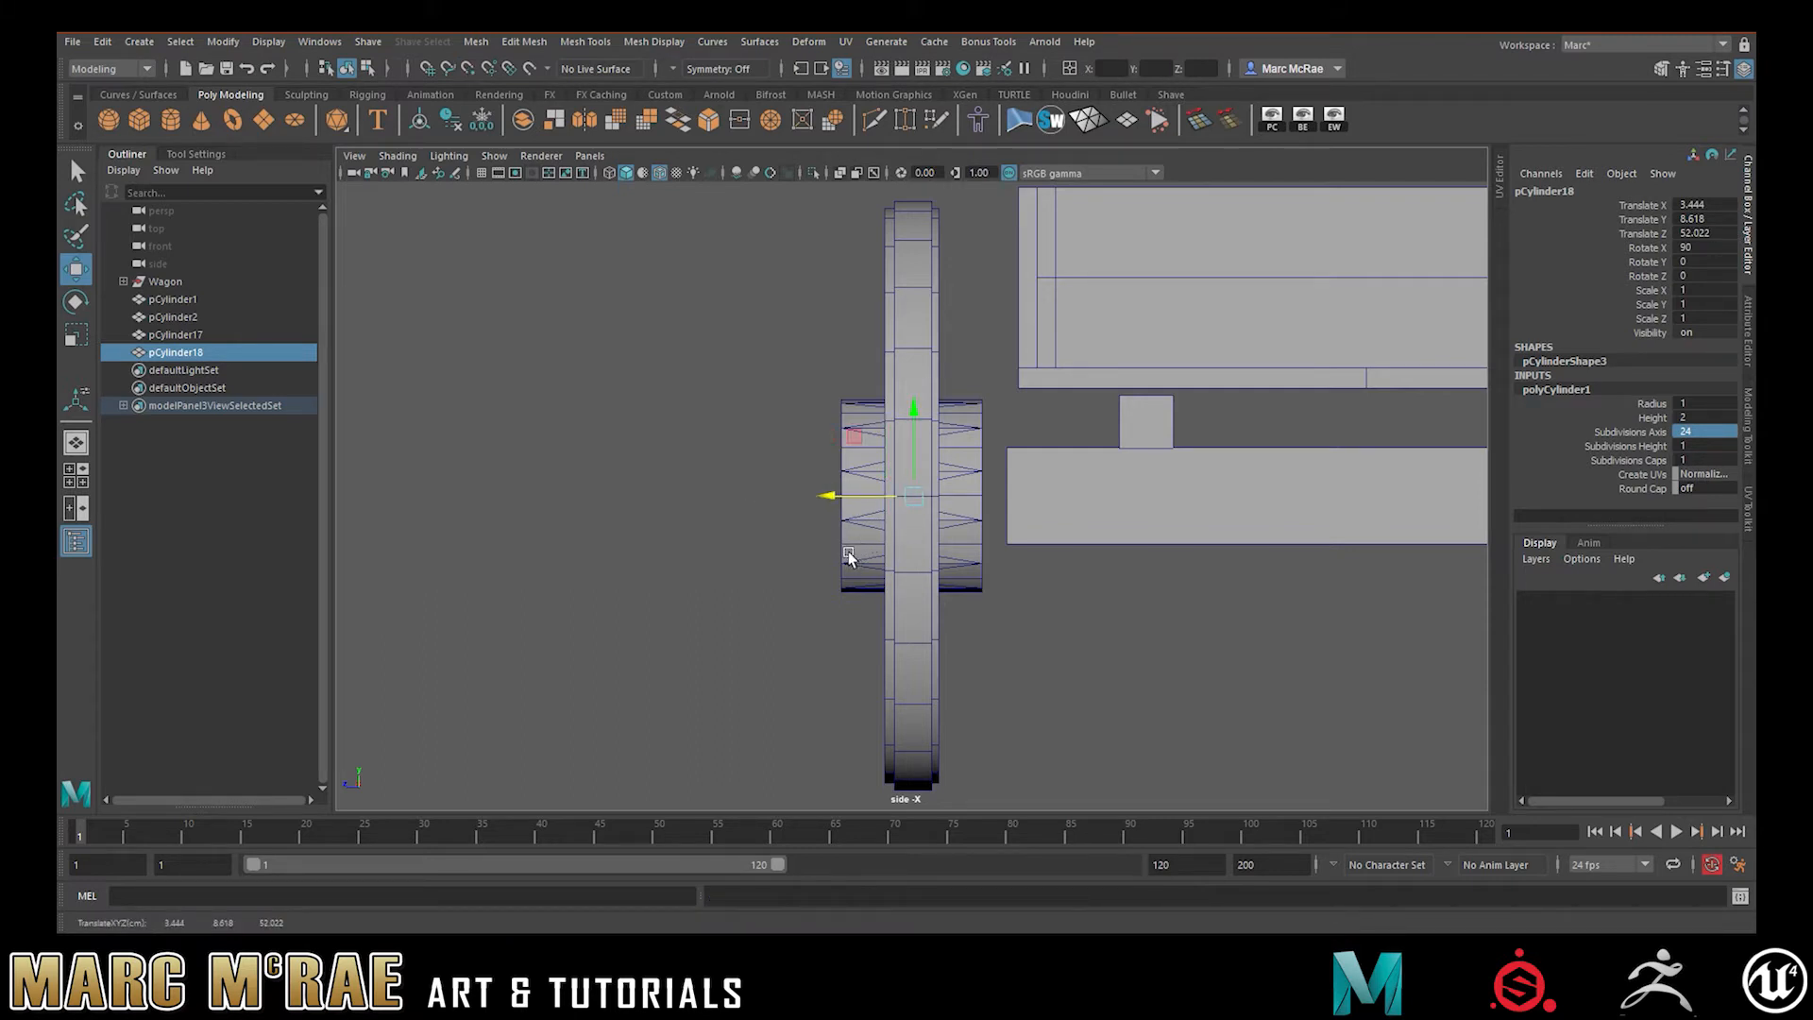
Change the locked side view back to the perspective camera and show it full size
left_click_drag(849, 559, 945, 561, "alt")
key("space")
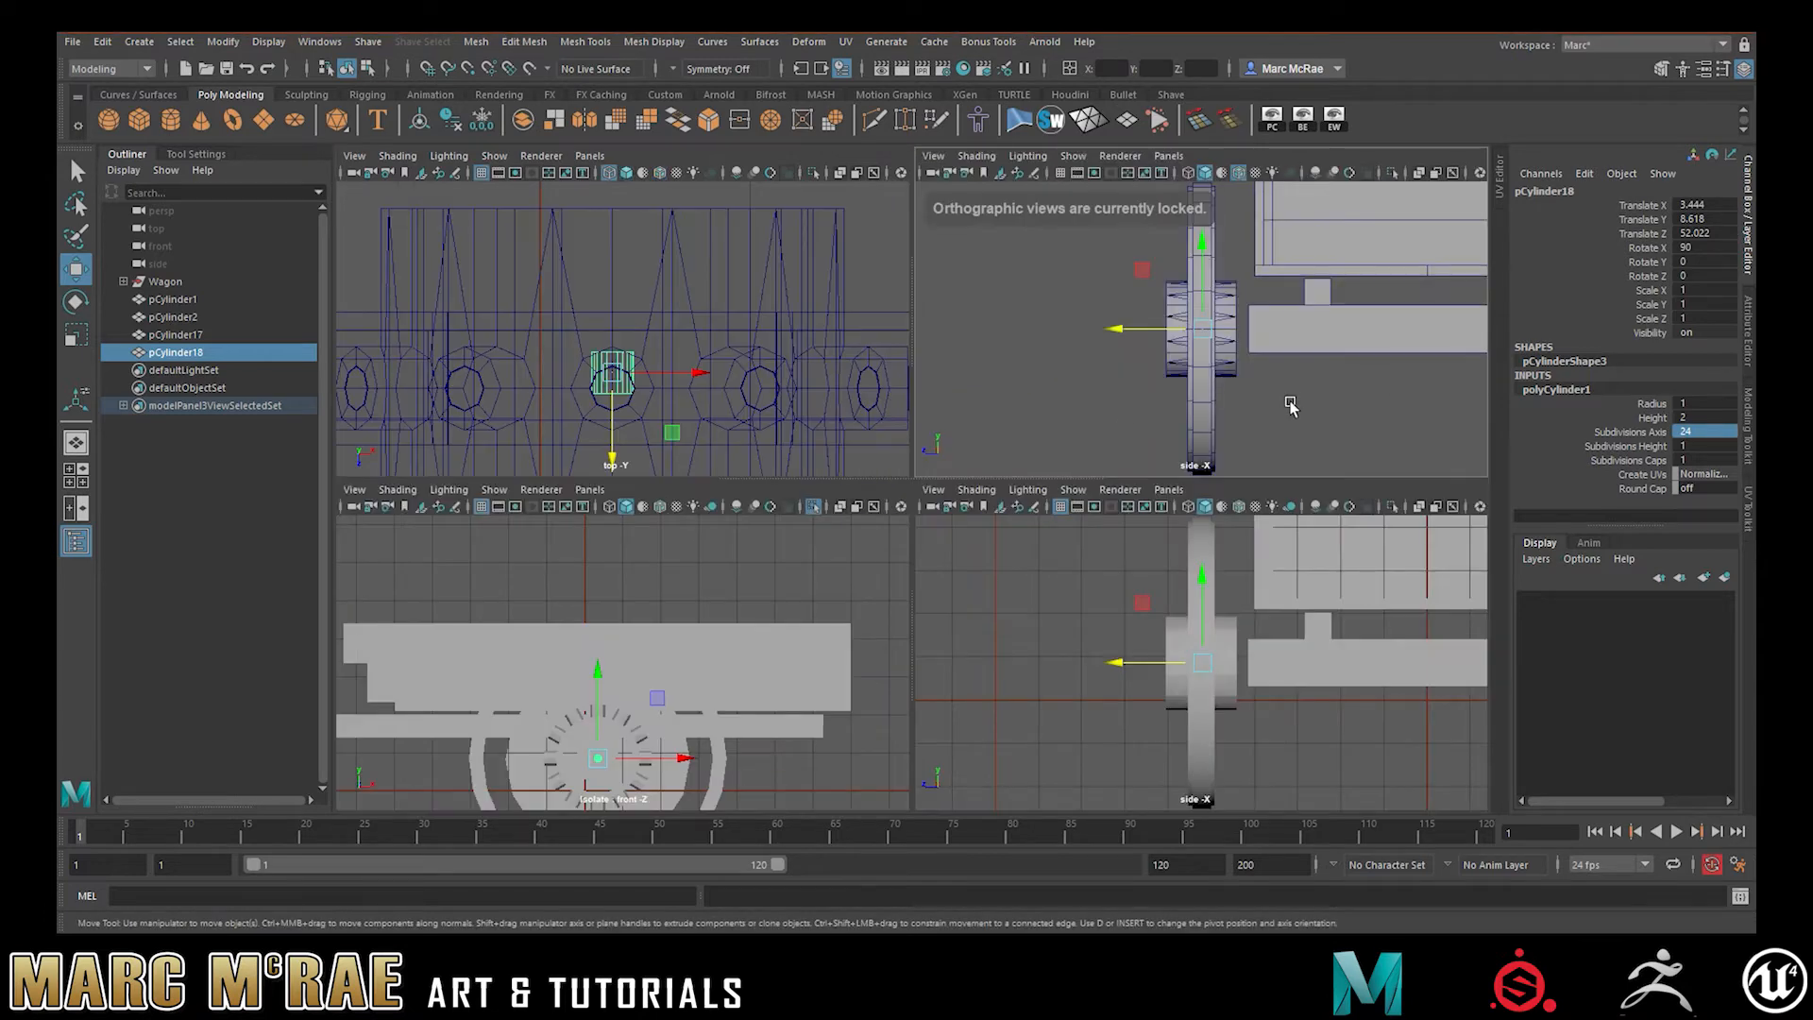
key("space")
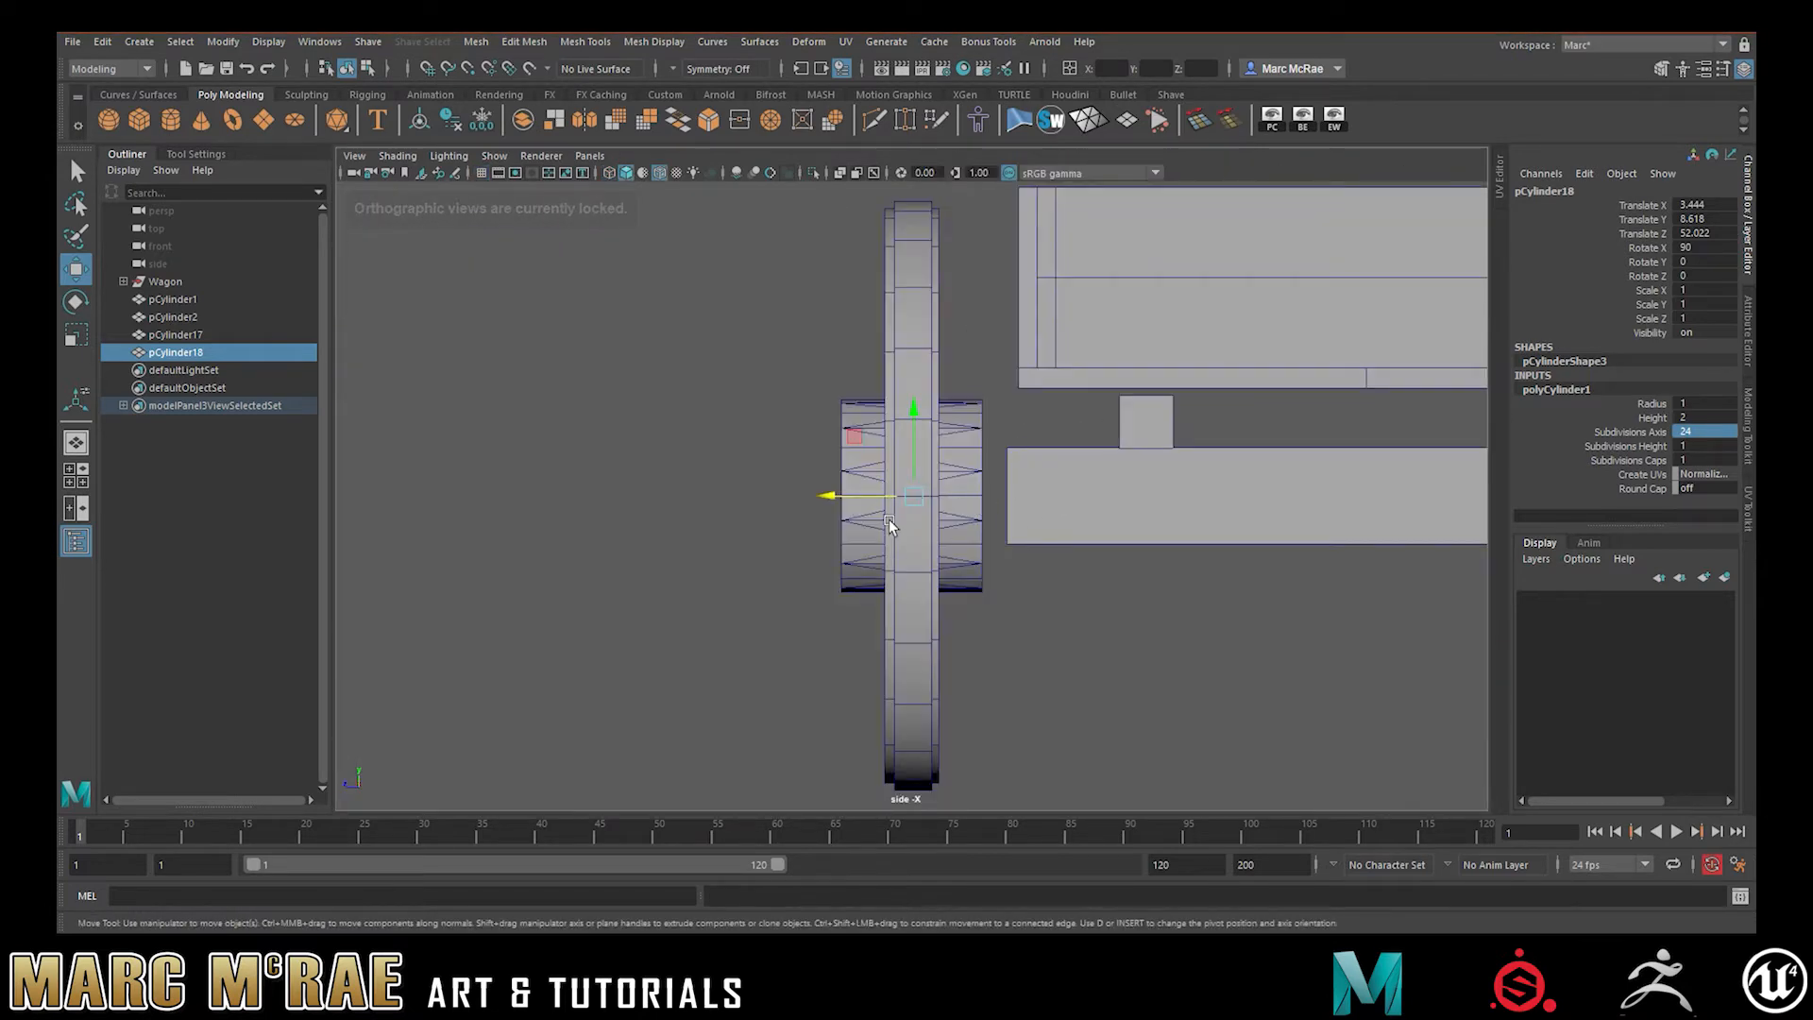
key("space")
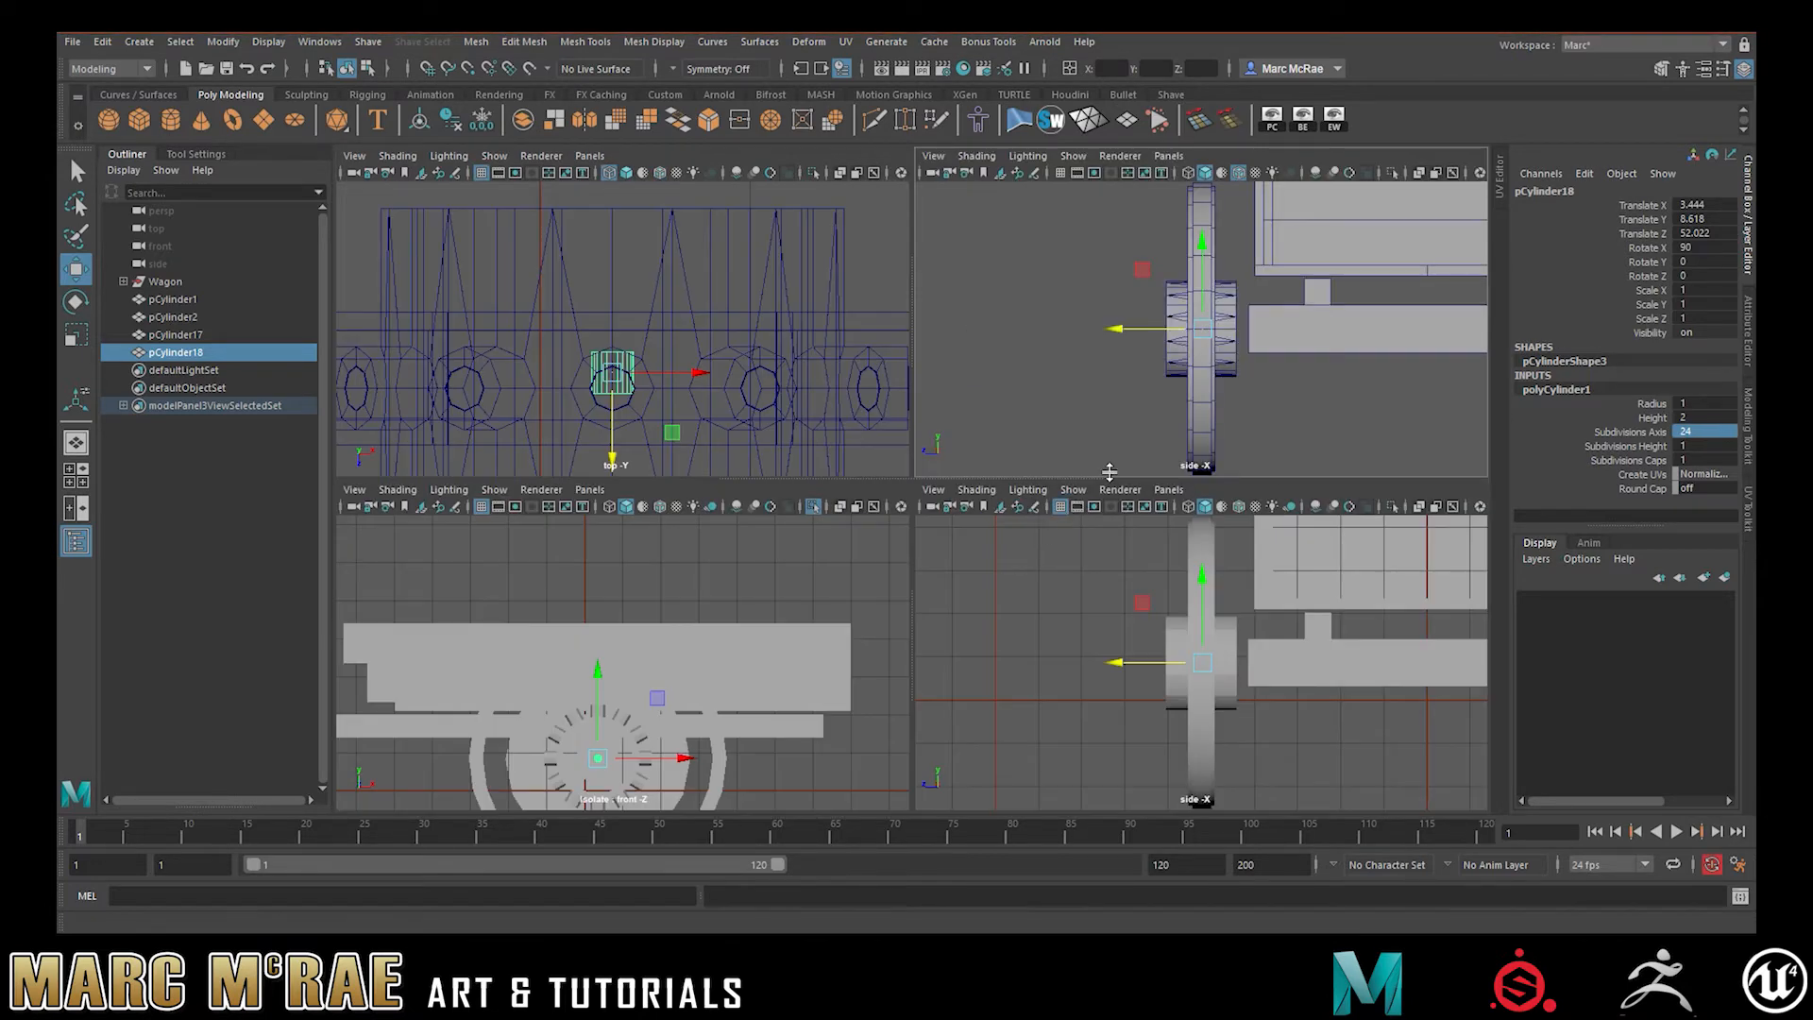
left_click(1168, 157)
mouse_move(1199, 173)
left_click(1369, 175)
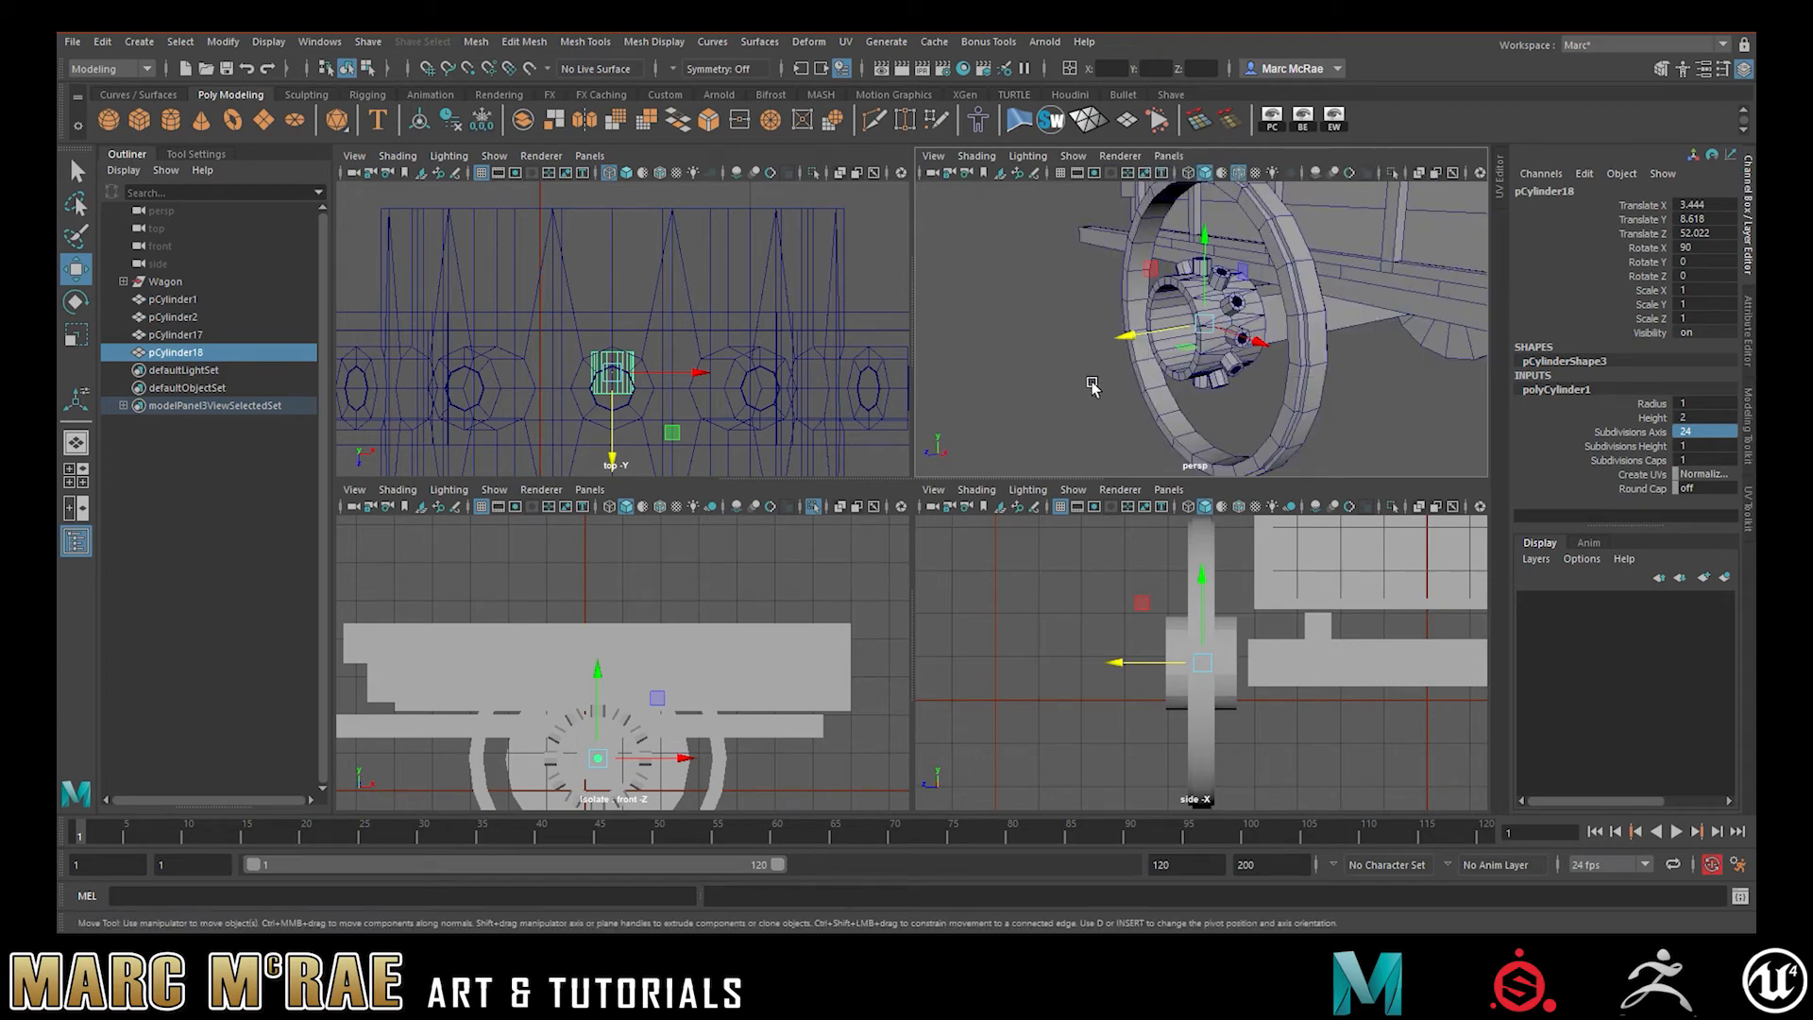
key("space")
Scale the cylinder uniformly to about 9.305 so it fills the opening of the wheel hub
left_click_drag(899, 536, 1019, 538, "alt")
key("r")
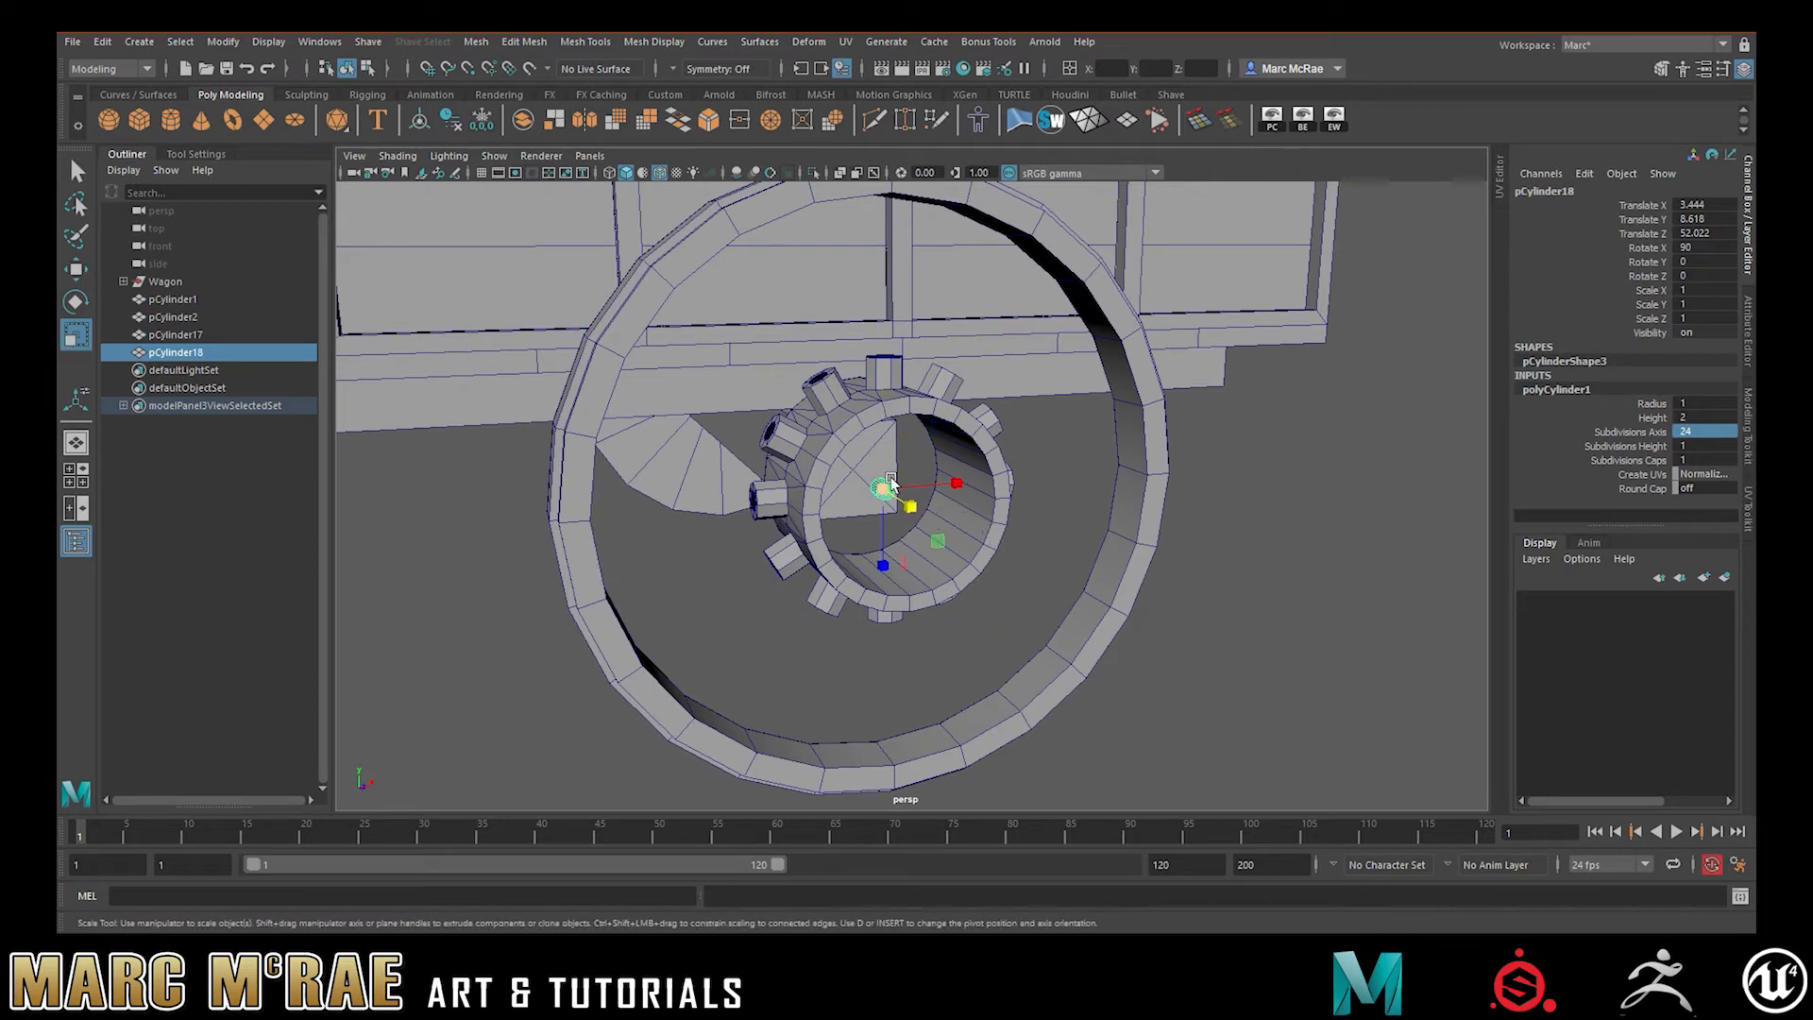
left_click_drag(886, 491, 1020, 485)
right_click_drag(893, 503, 1114, 508, "alt")
left_click_drag(1114, 508, 1057, 483, "alt")
left_click_drag(860, 487, 865, 487)
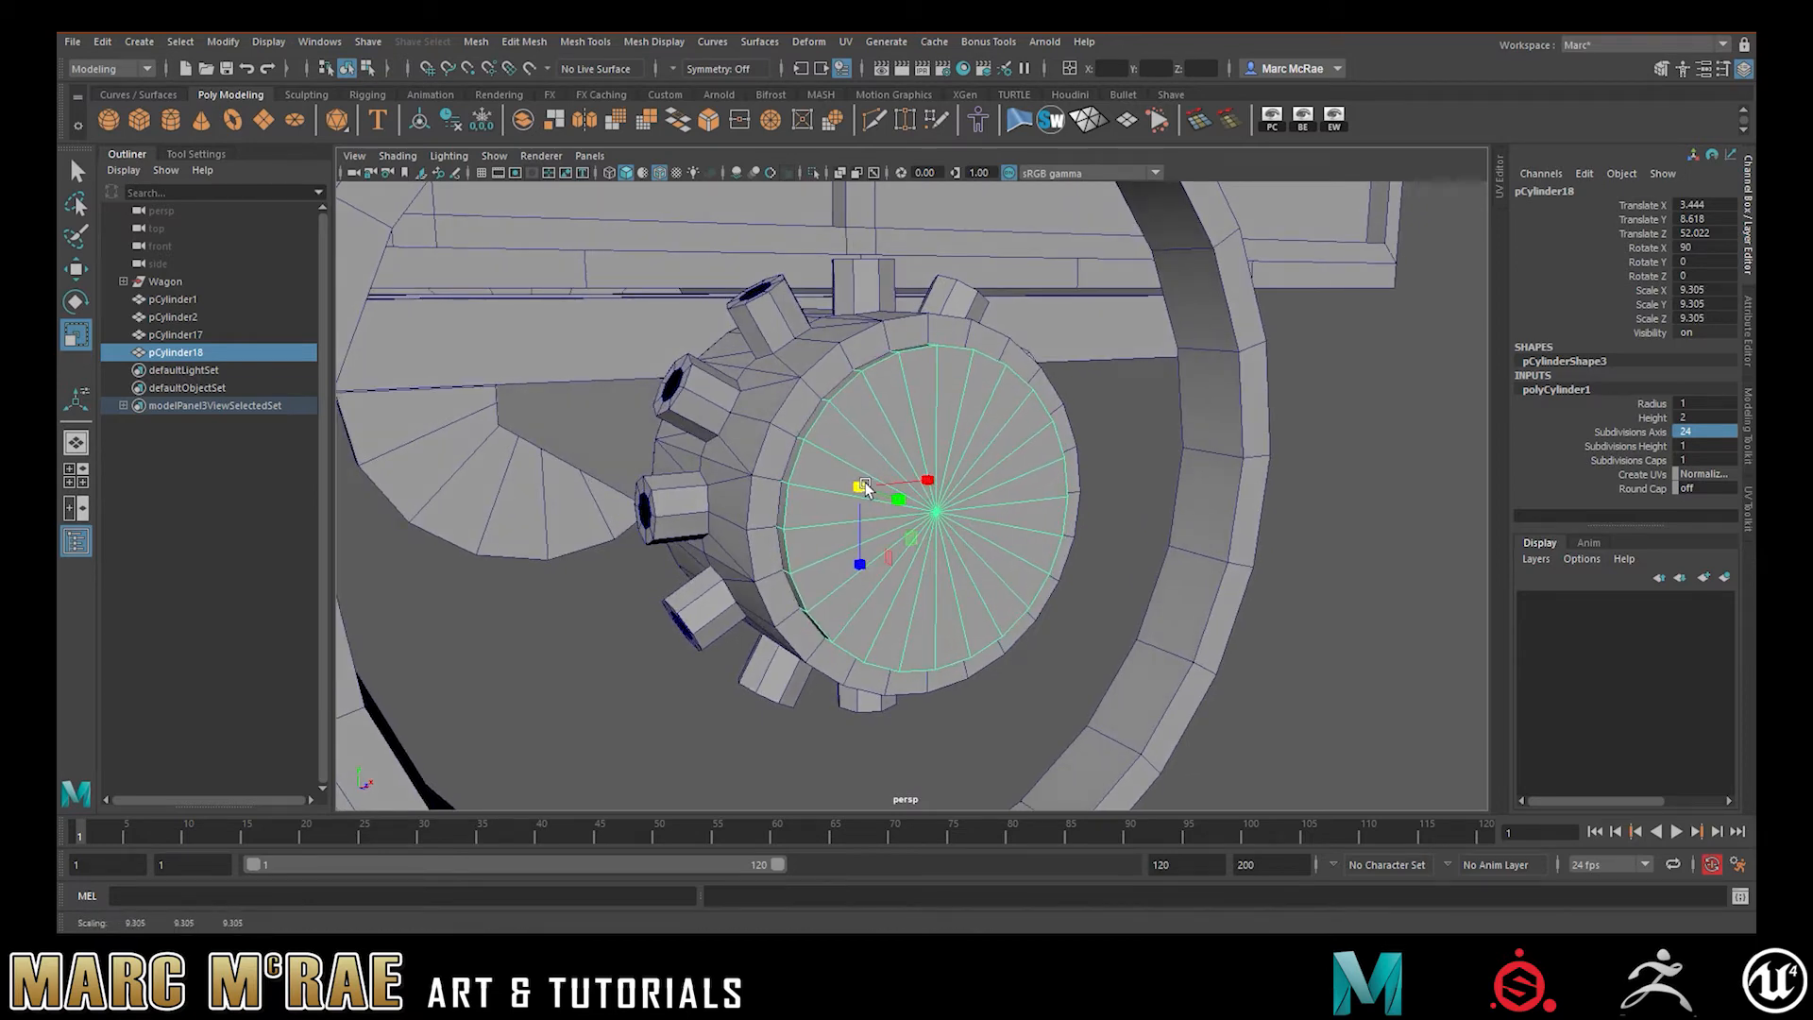
Stretch the hub cylinder along its length to a Scale Y of about 13.459 so it protrudes from both hub ends
left_click_drag(961, 499, 1050, 505, "alt")
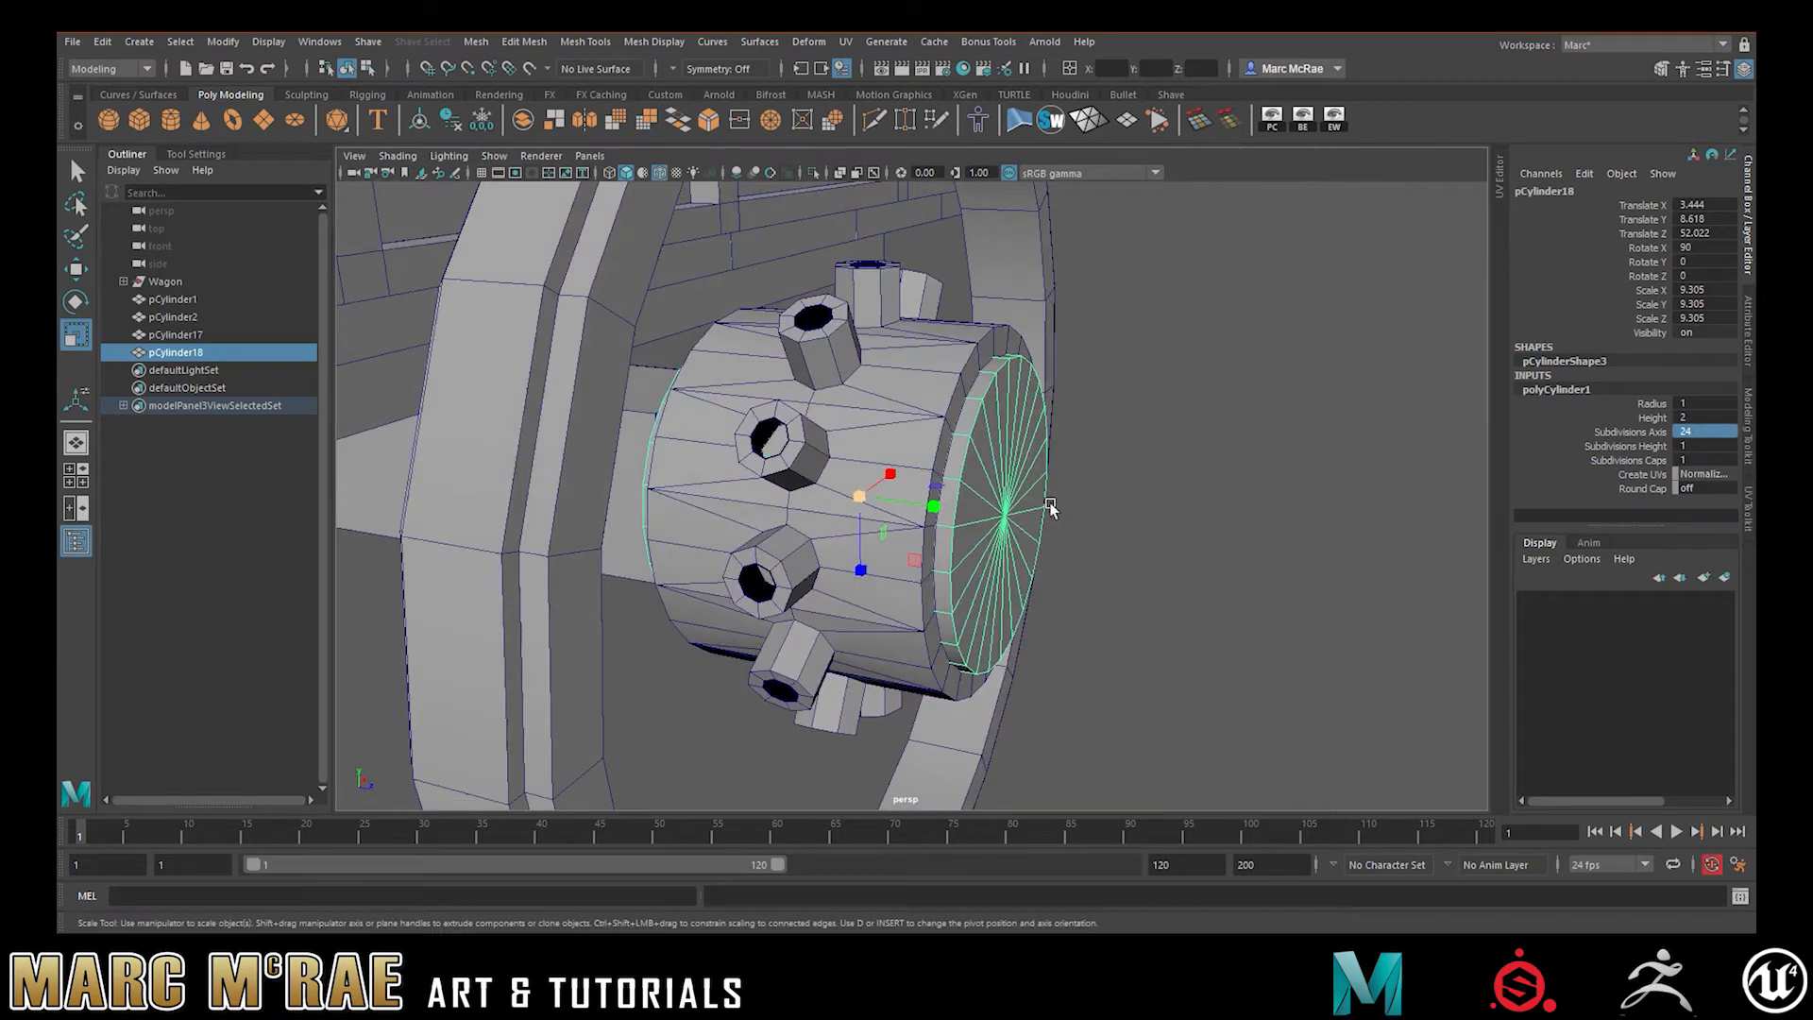
right_click_drag(1050, 504, 965, 517, "alt")
left_click_drag(951, 510, 969, 514)
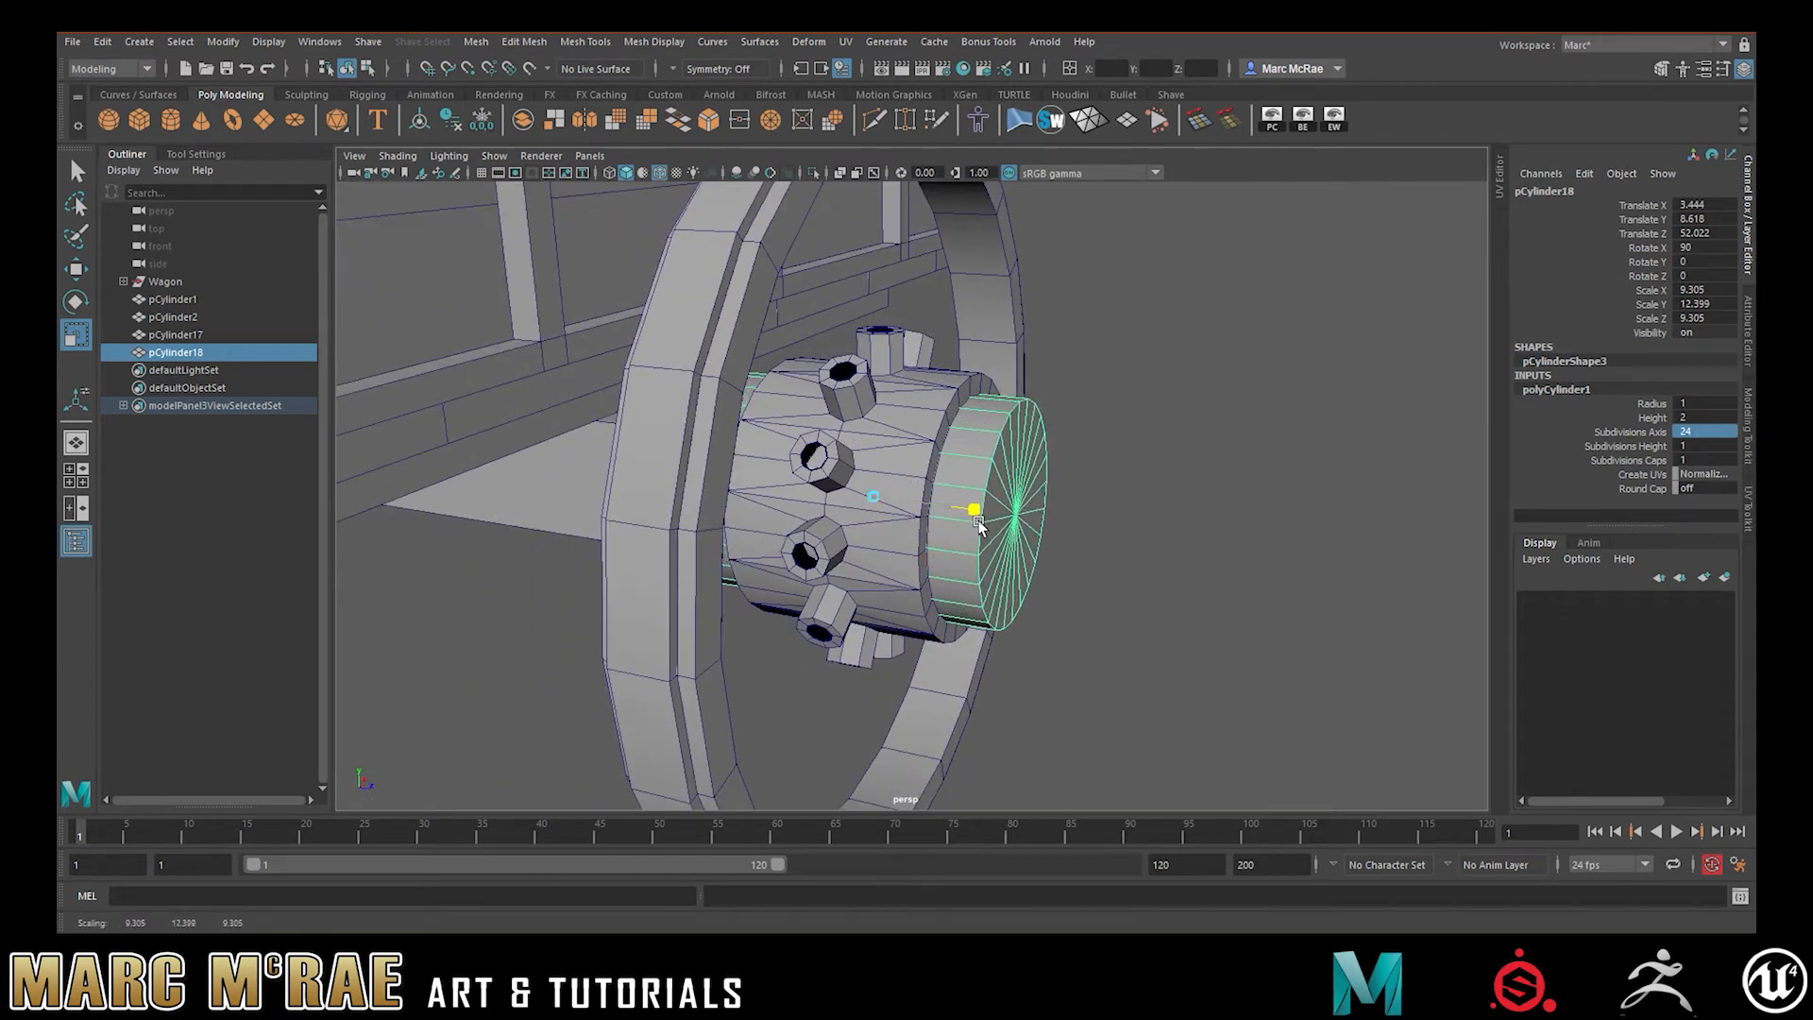
left_click(1075, 564)
left_click_drag(1075, 564, 1214, 530, "alt")
left_click(854, 534)
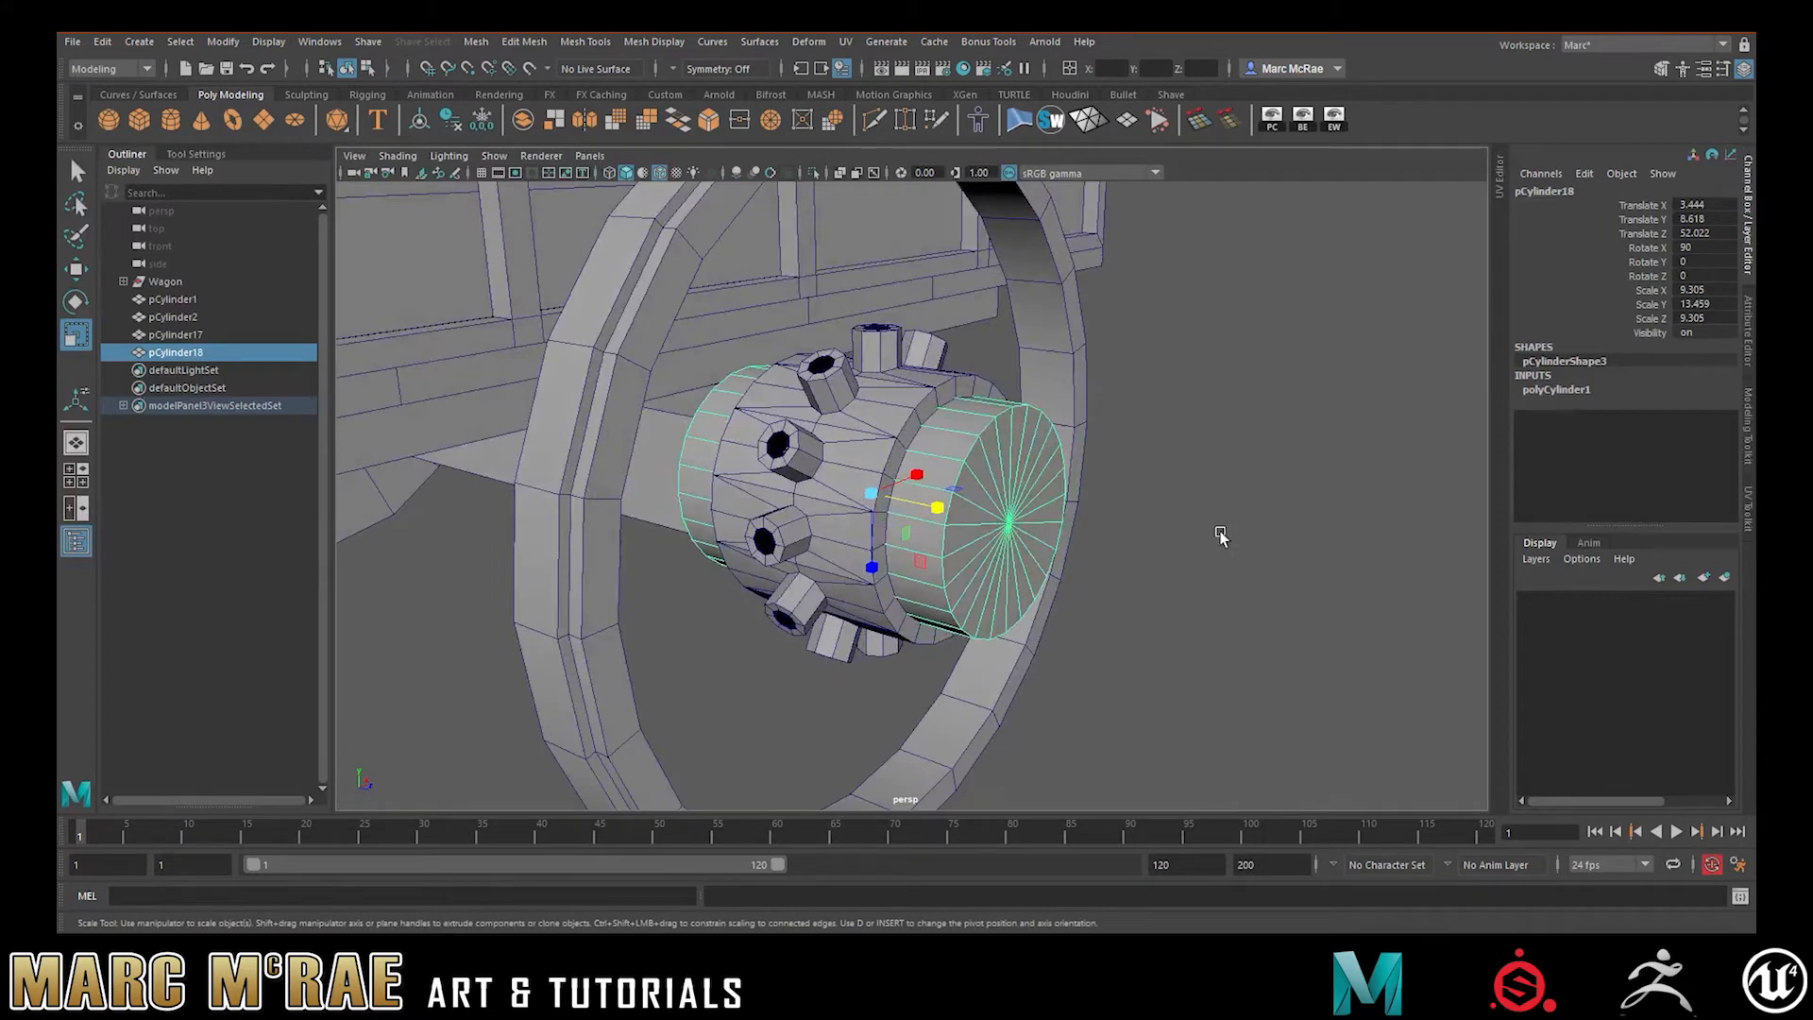
Duplicate the hub cylinder and rotate the copy upright to Rotate X 0
left_click(1214, 530)
left_click(812, 406)
left_click(1018, 479)
key("ctrl+d")
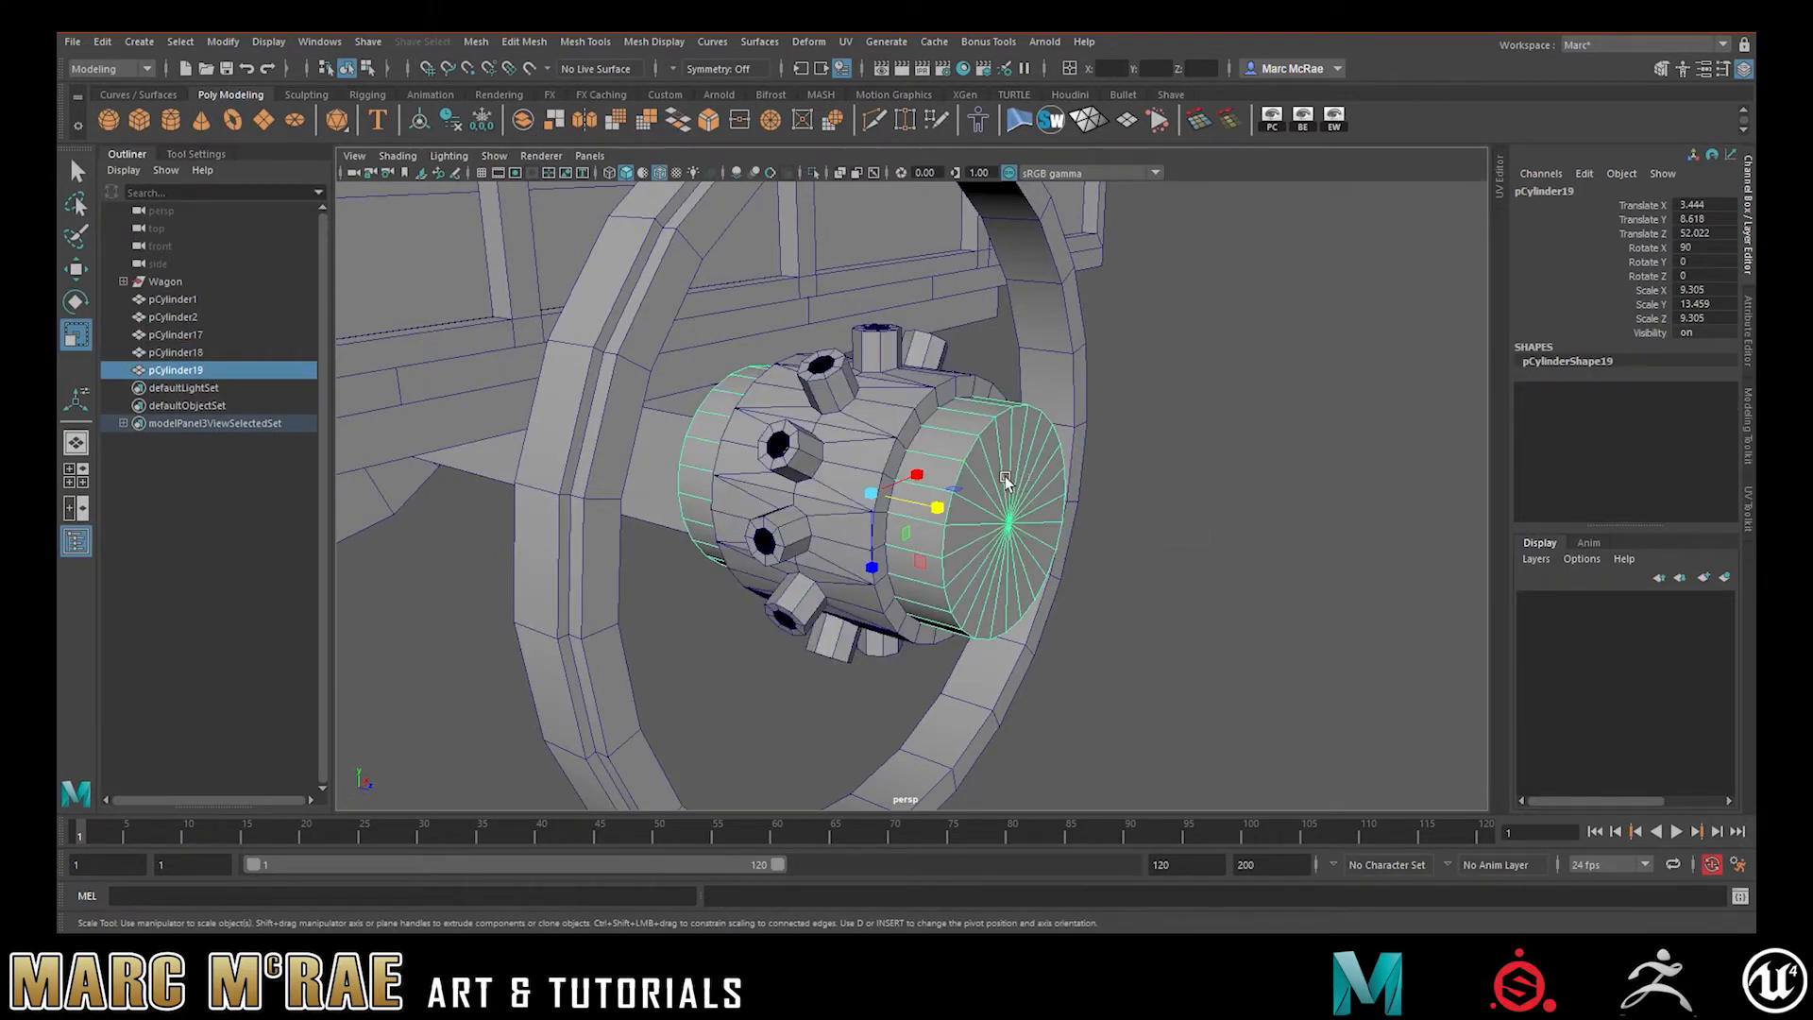
key("e")
left_click_drag(933, 474, 848, 406)
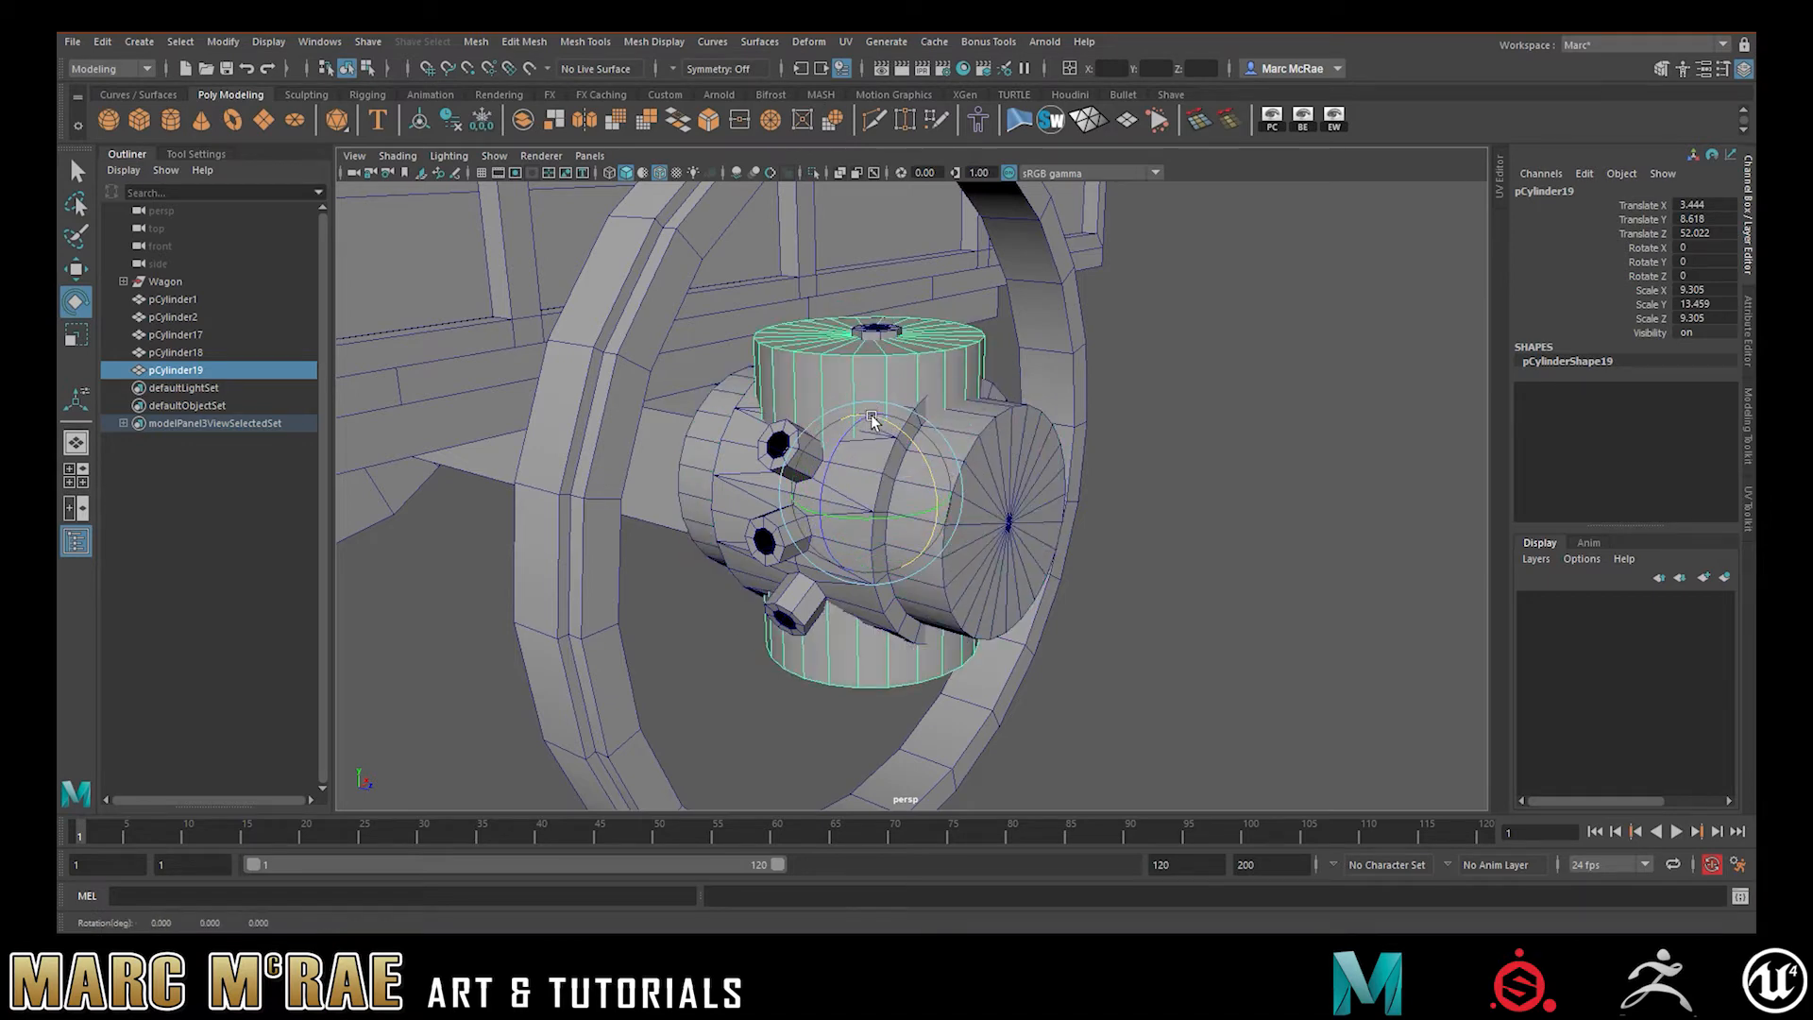
Scale the upright copy down to about 3.536 in X and Z and raise it above the hub to Translate Y 24.582
key("r")
left_click_drag(871, 497, 751, 491)
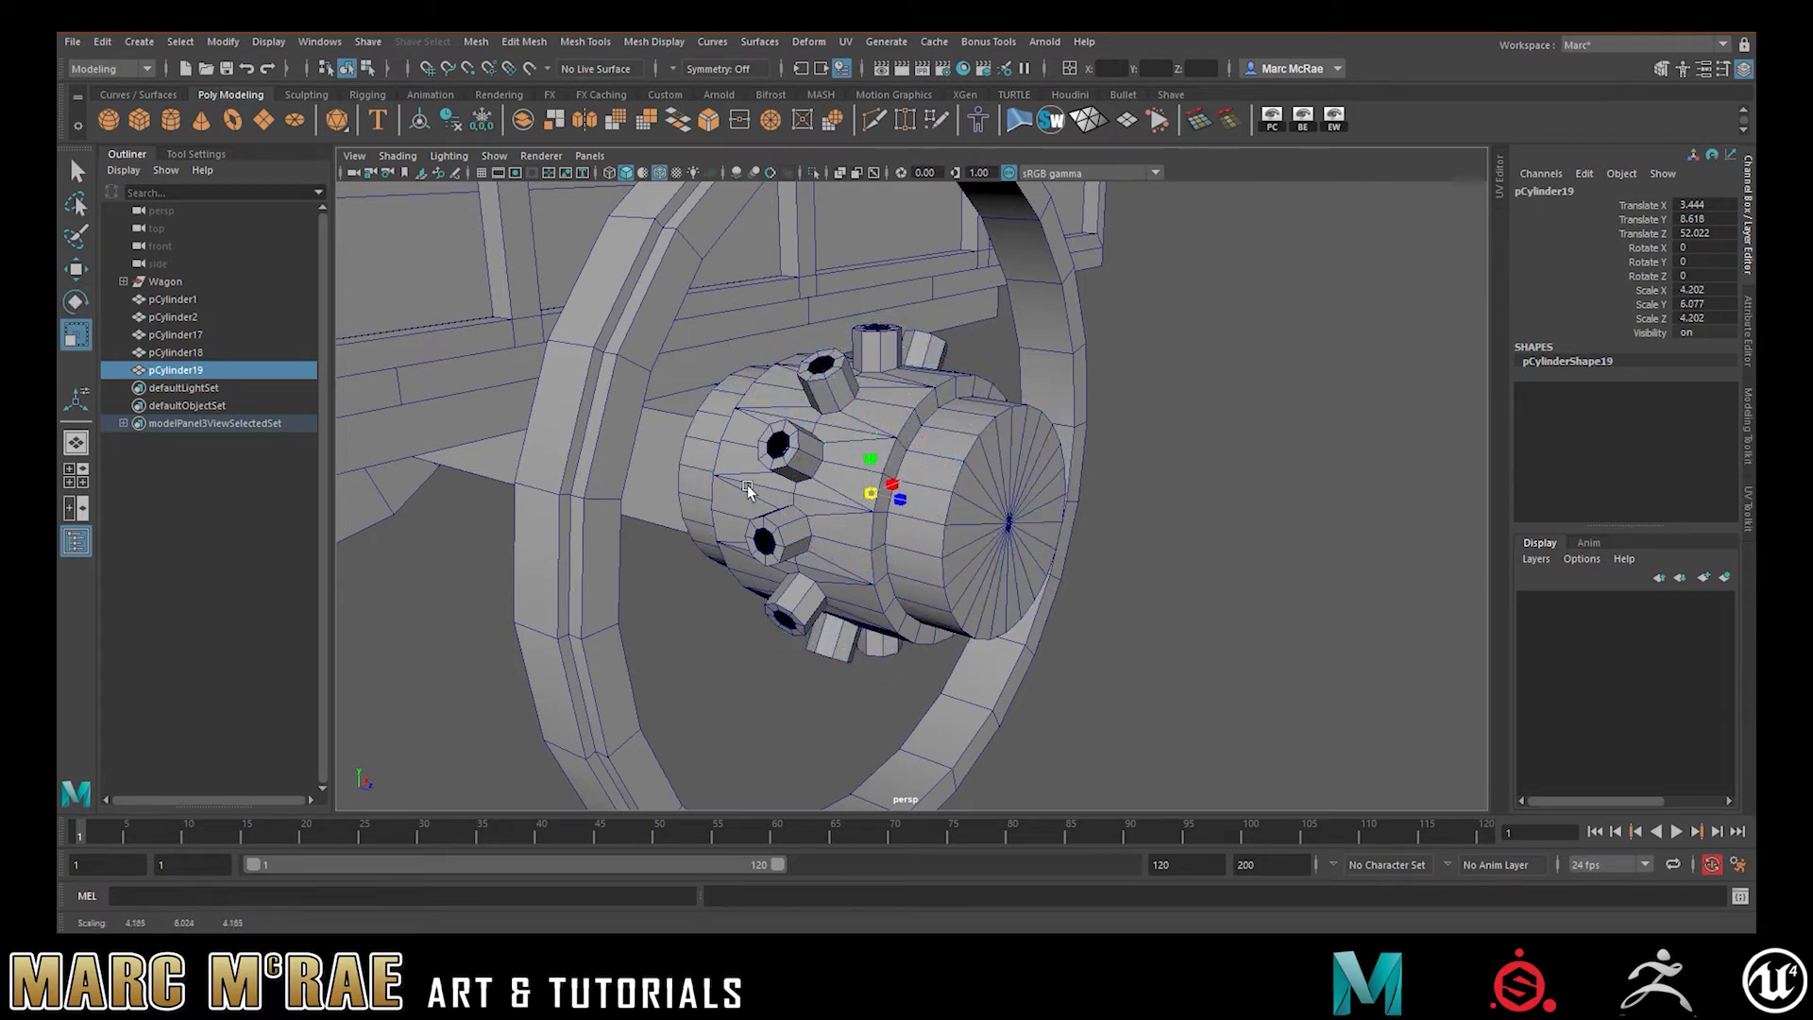
key("w")
left_click_drag(882, 461, 893, 328)
middle_click_drag(892, 327, 937, 510, "alt")
right_click_drag(936, 510, 1348, 516, "alt")
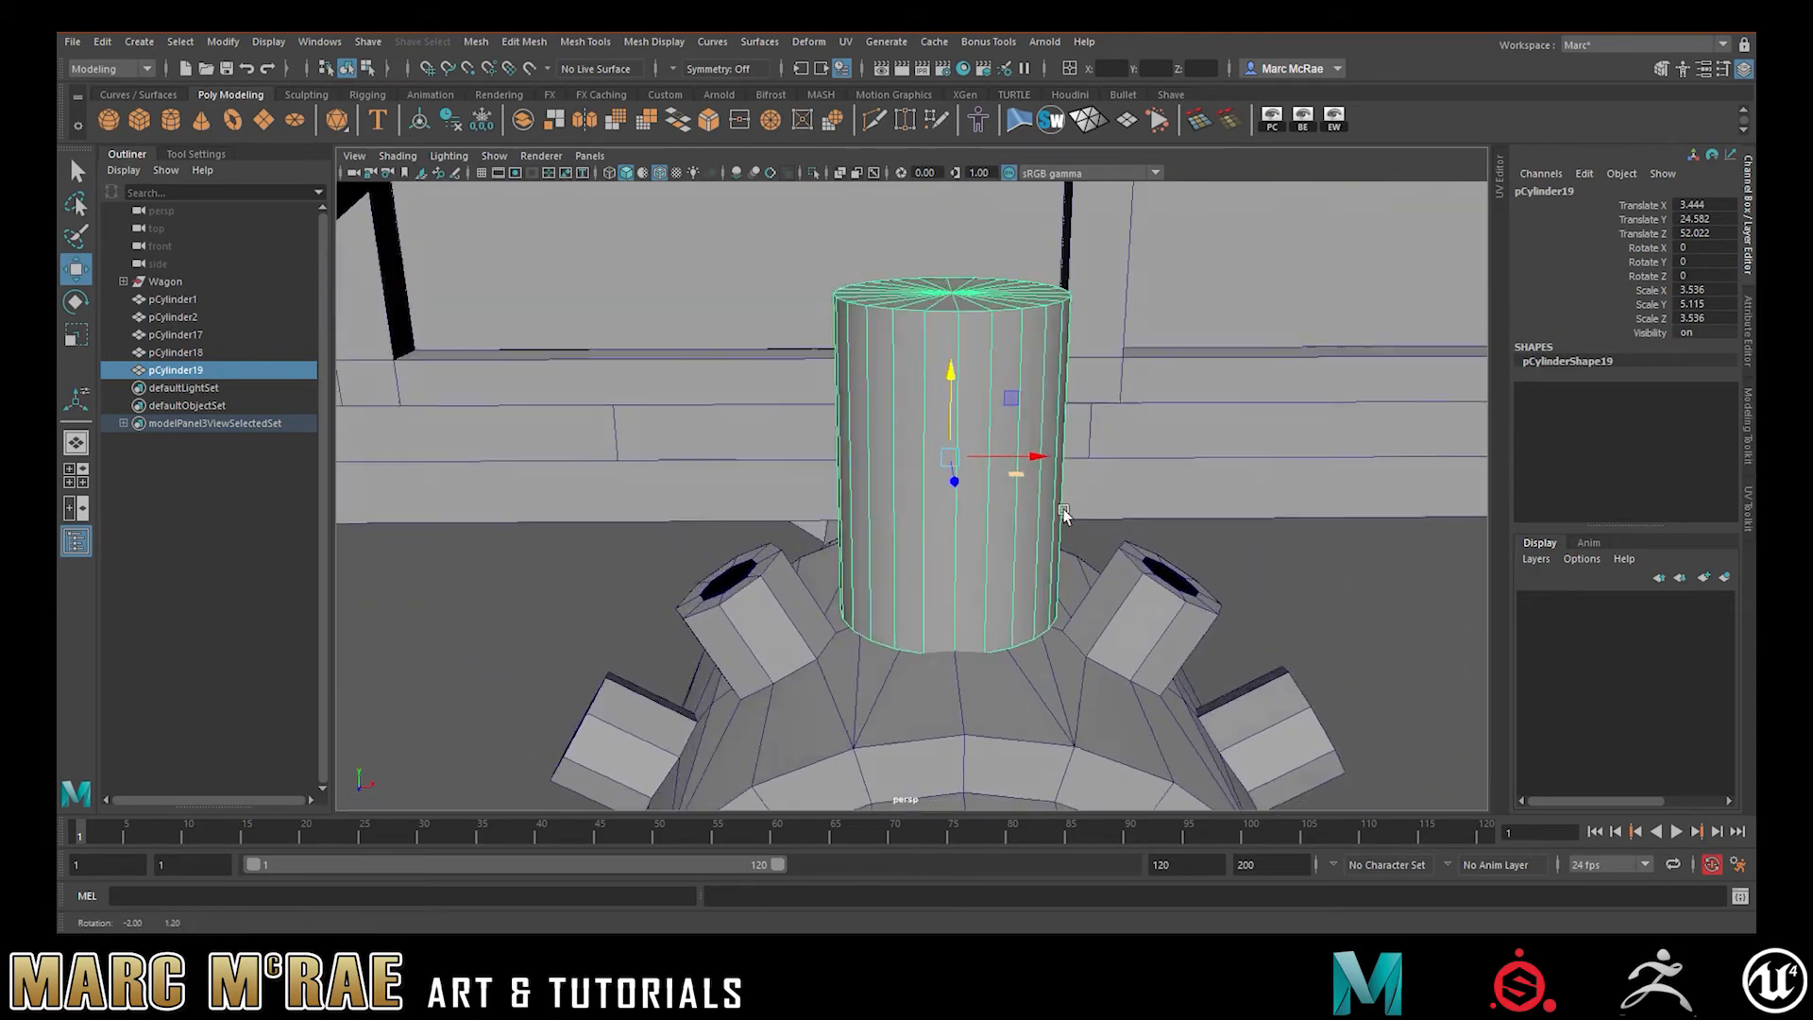
left_click_drag(1047, 511, 1106, 523, "alt")
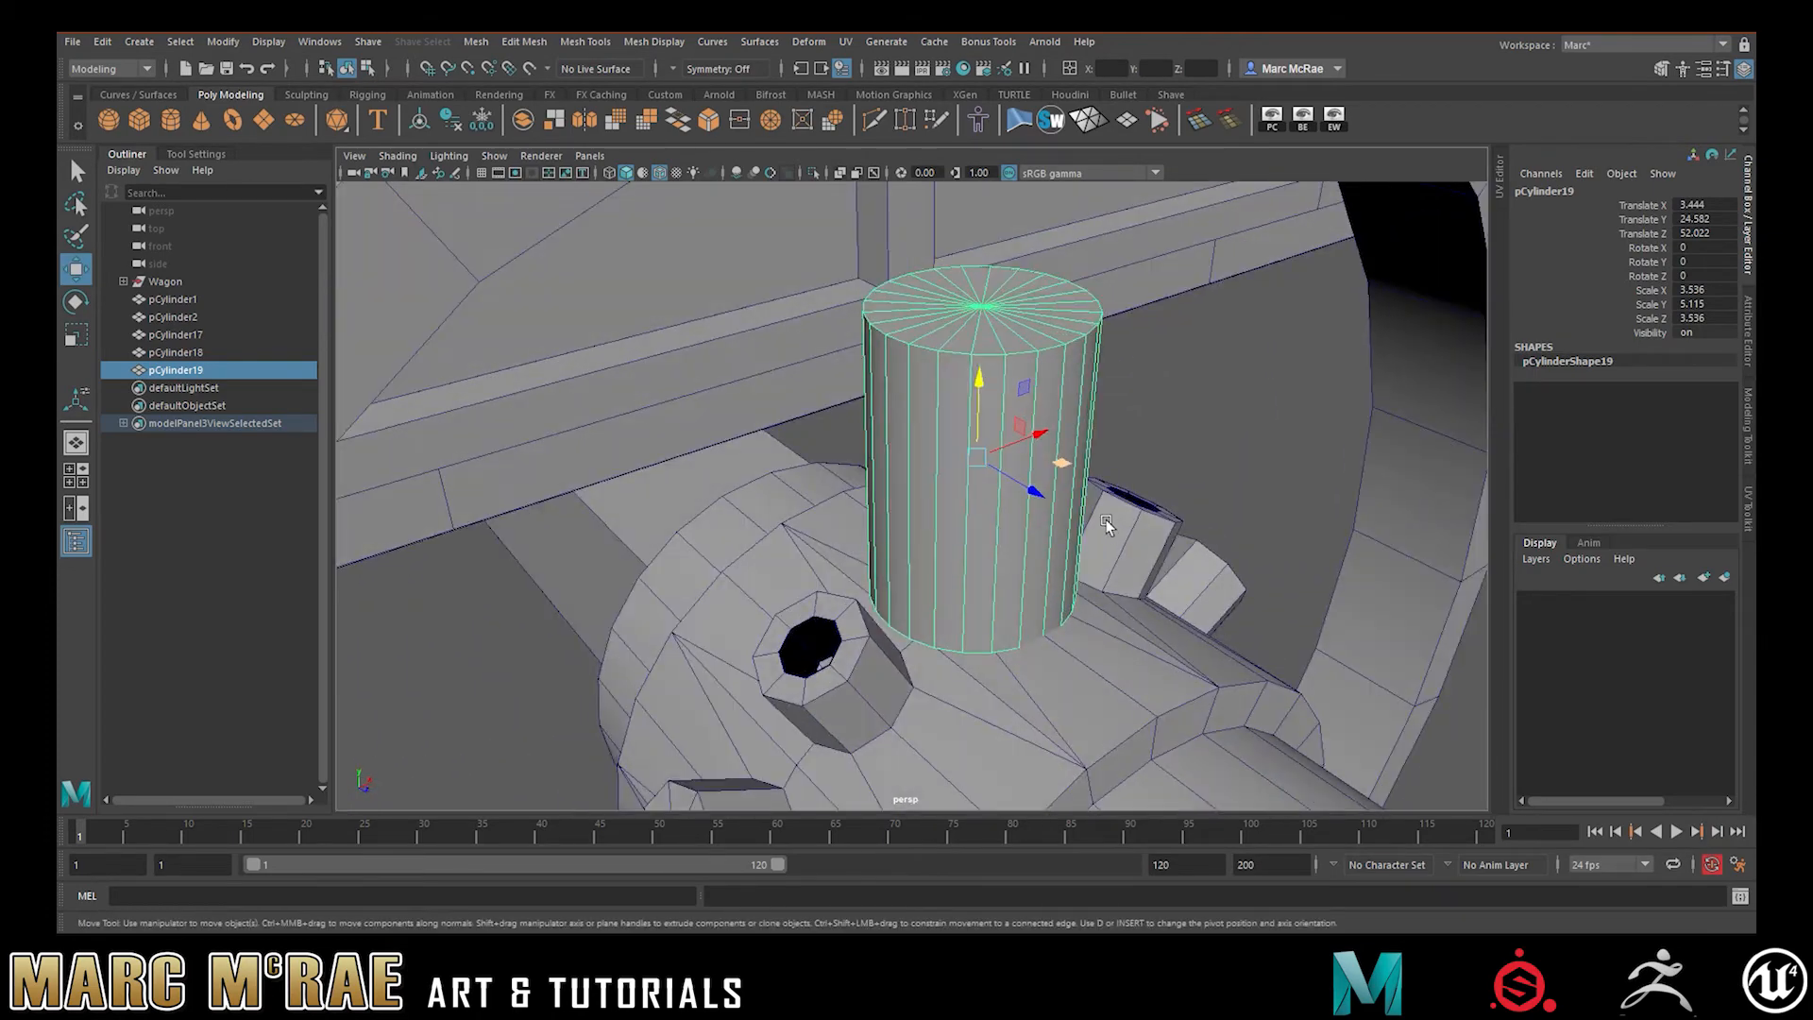
Shrink the upright cylinder to about 1.226 in X and Z and place it over the top spoke socket at Translate Z 52.854
left_click(1000, 357, "shift")
key("ctrl+z")
right_click_drag(1057, 383, 1136, 359)
left_click(1136, 361)
left_click(1059, 386)
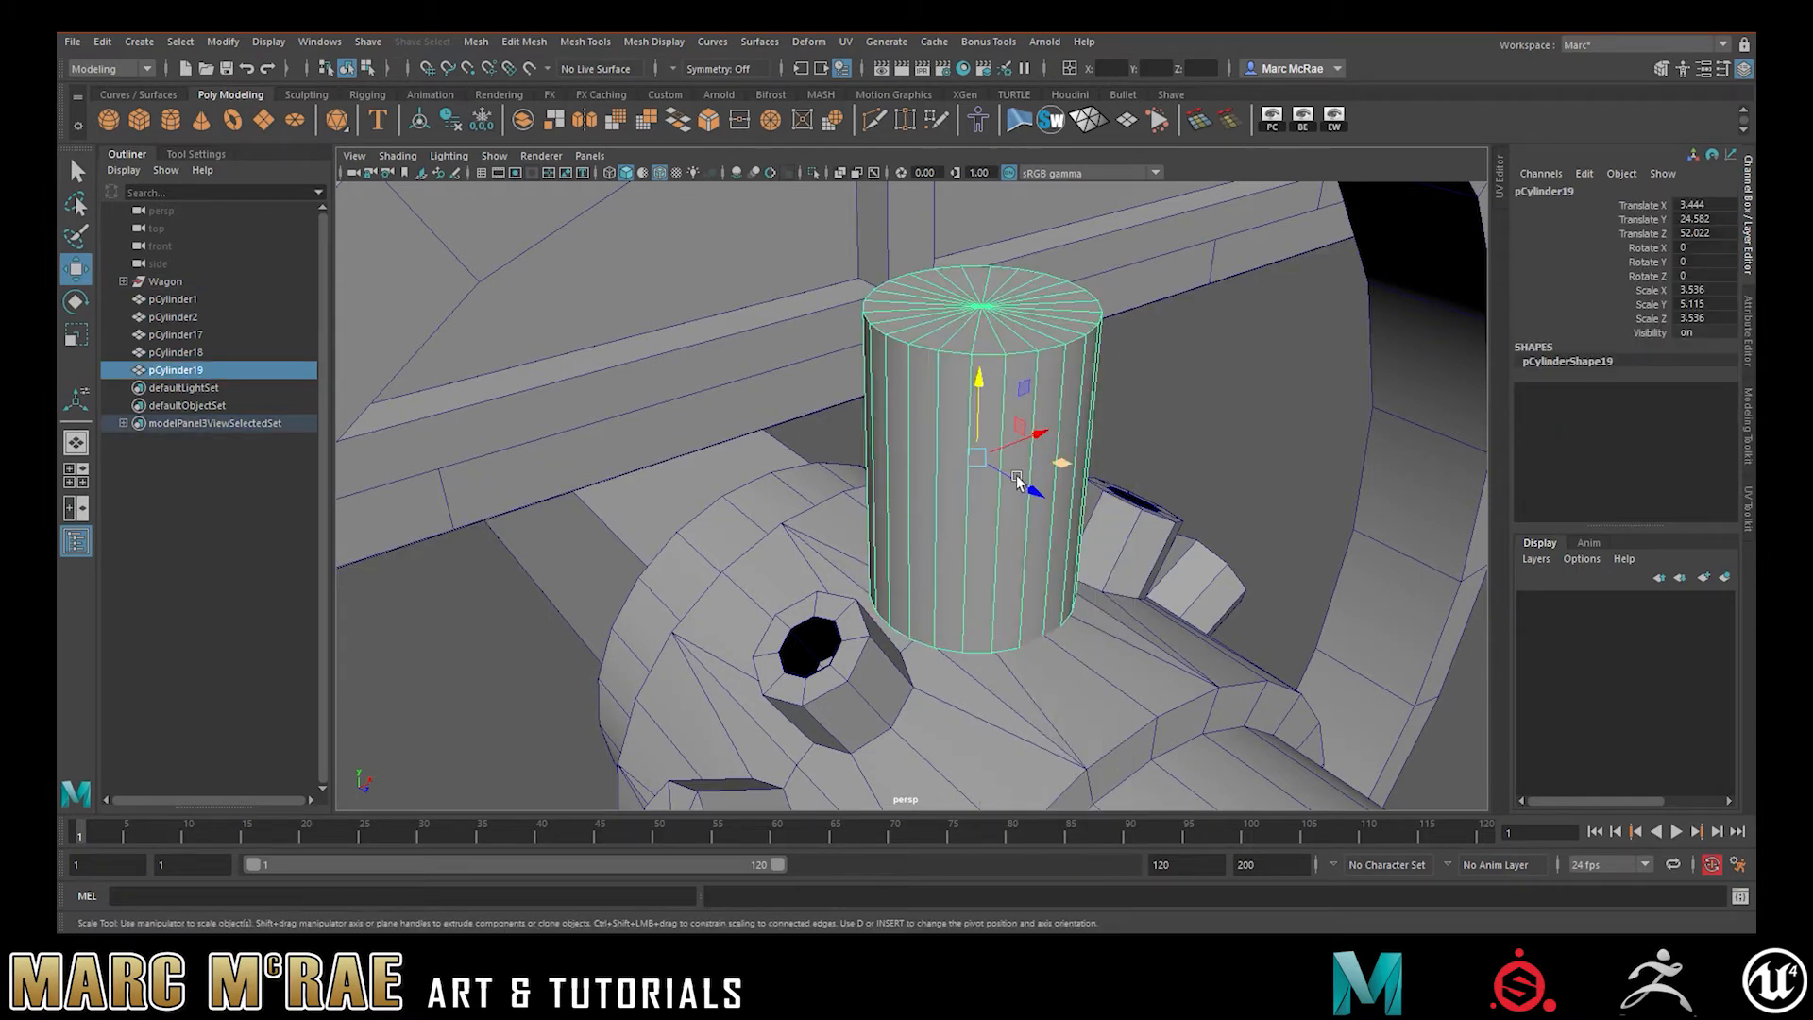
key("r")
left_click_drag(976, 457, 923, 522)
key("w")
left_click_drag(932, 433, 1119, 495)
right_click_drag(1118, 496, 1218, 510, "alt")
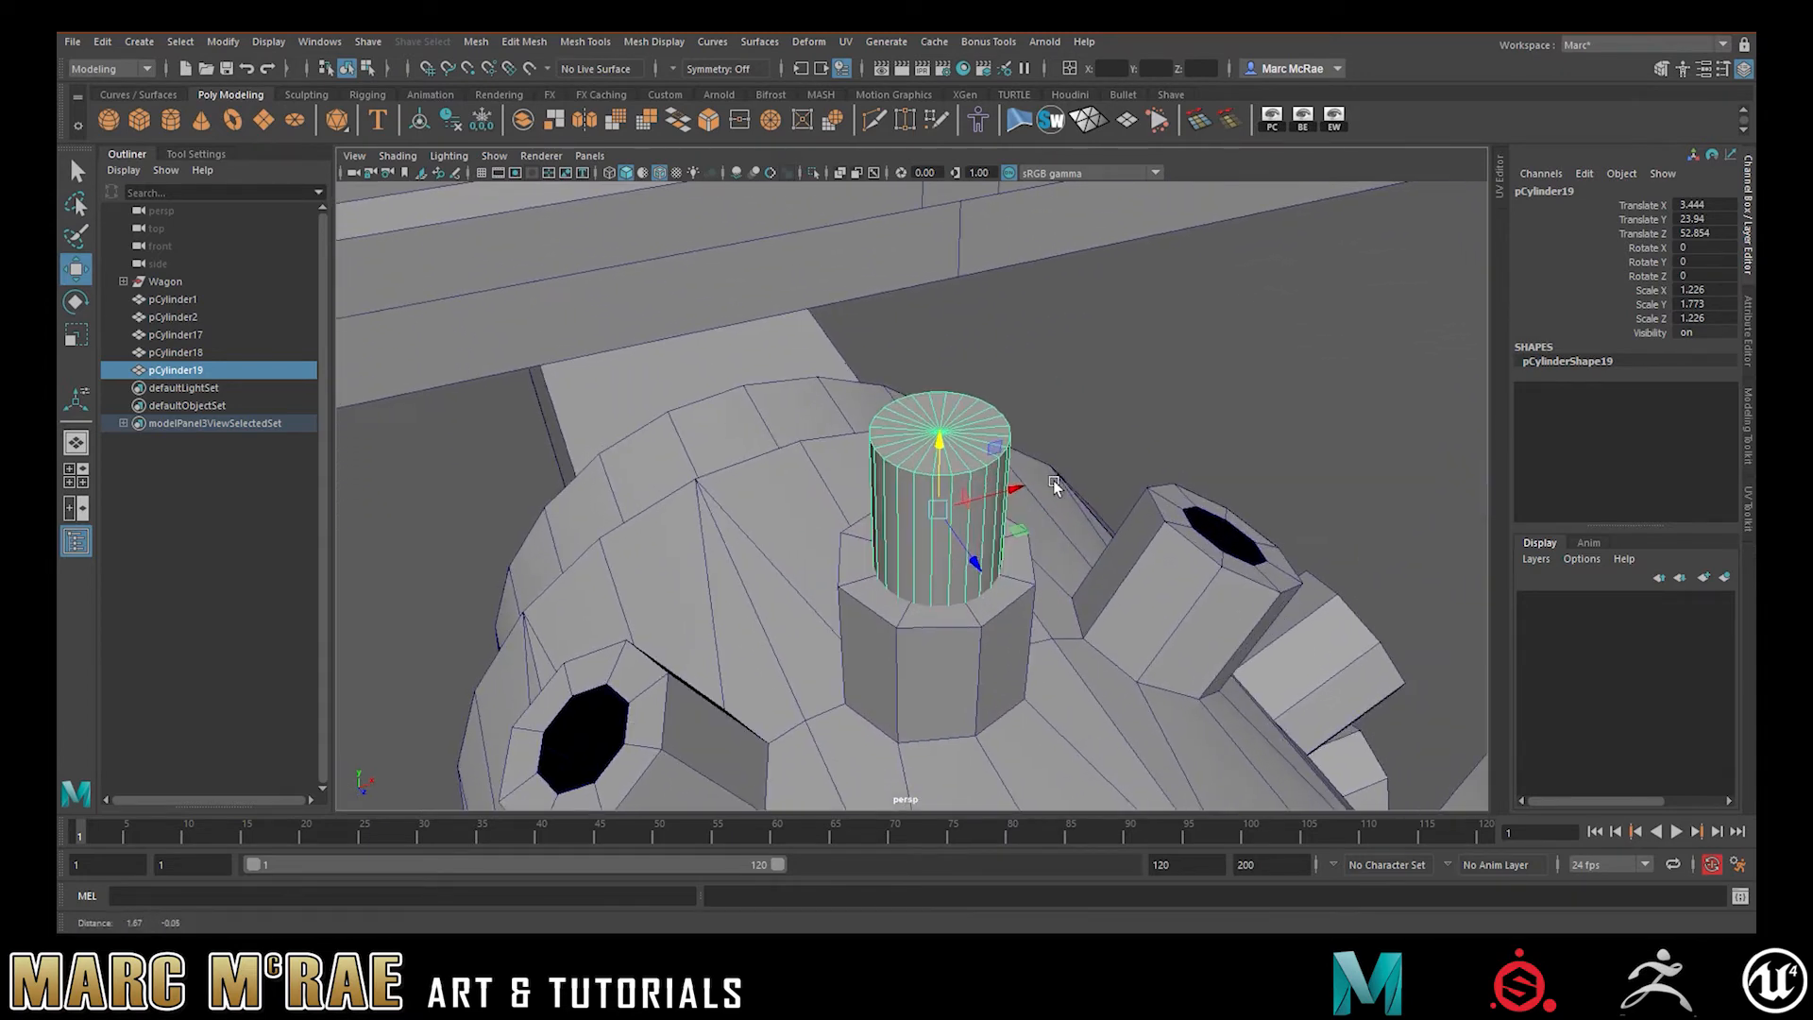
Delete every second lengthwise edge and its cap edges on the small upright cylinder to halve its side count
right_click_drag(938, 522, 1251, 472)
right_click_drag(1004, 357, 999, 315)
left_click_drag(1039, 401, 974, 475, "alt")
double_click(927, 605)
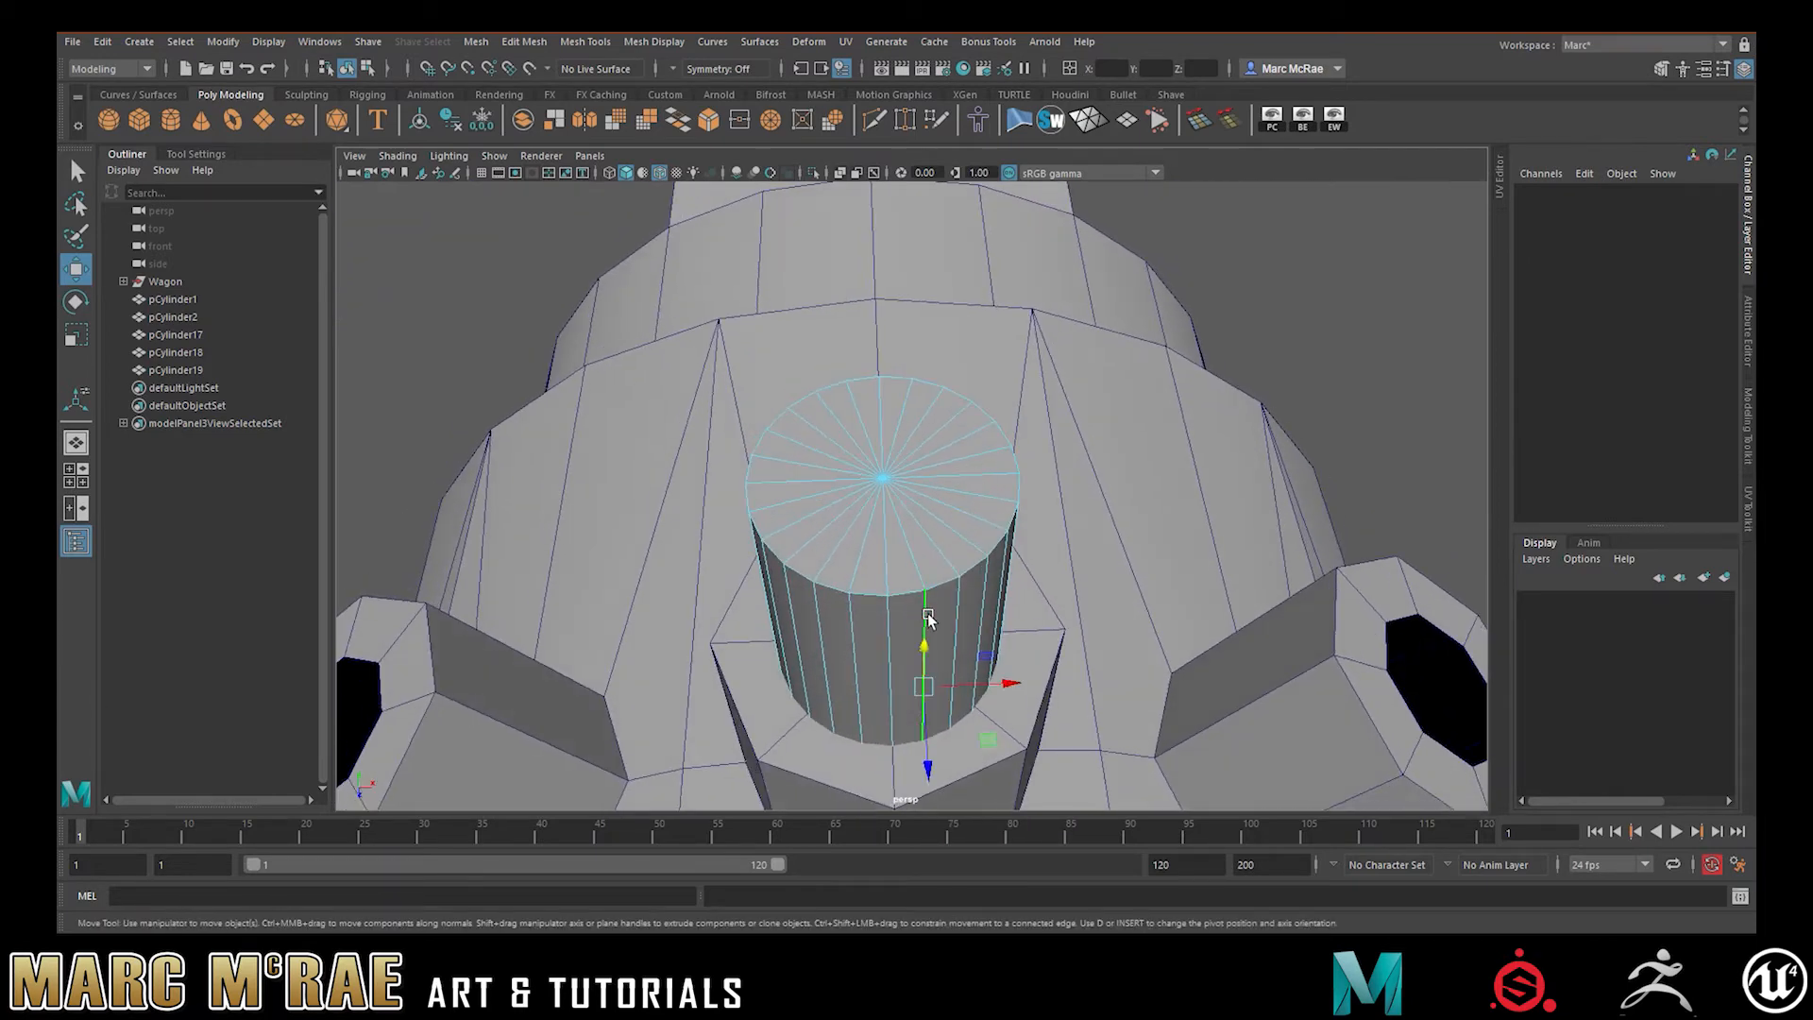
double_click(983, 548, "shift")
double_click(996, 505, "shift")
double_click(988, 459, "shift")
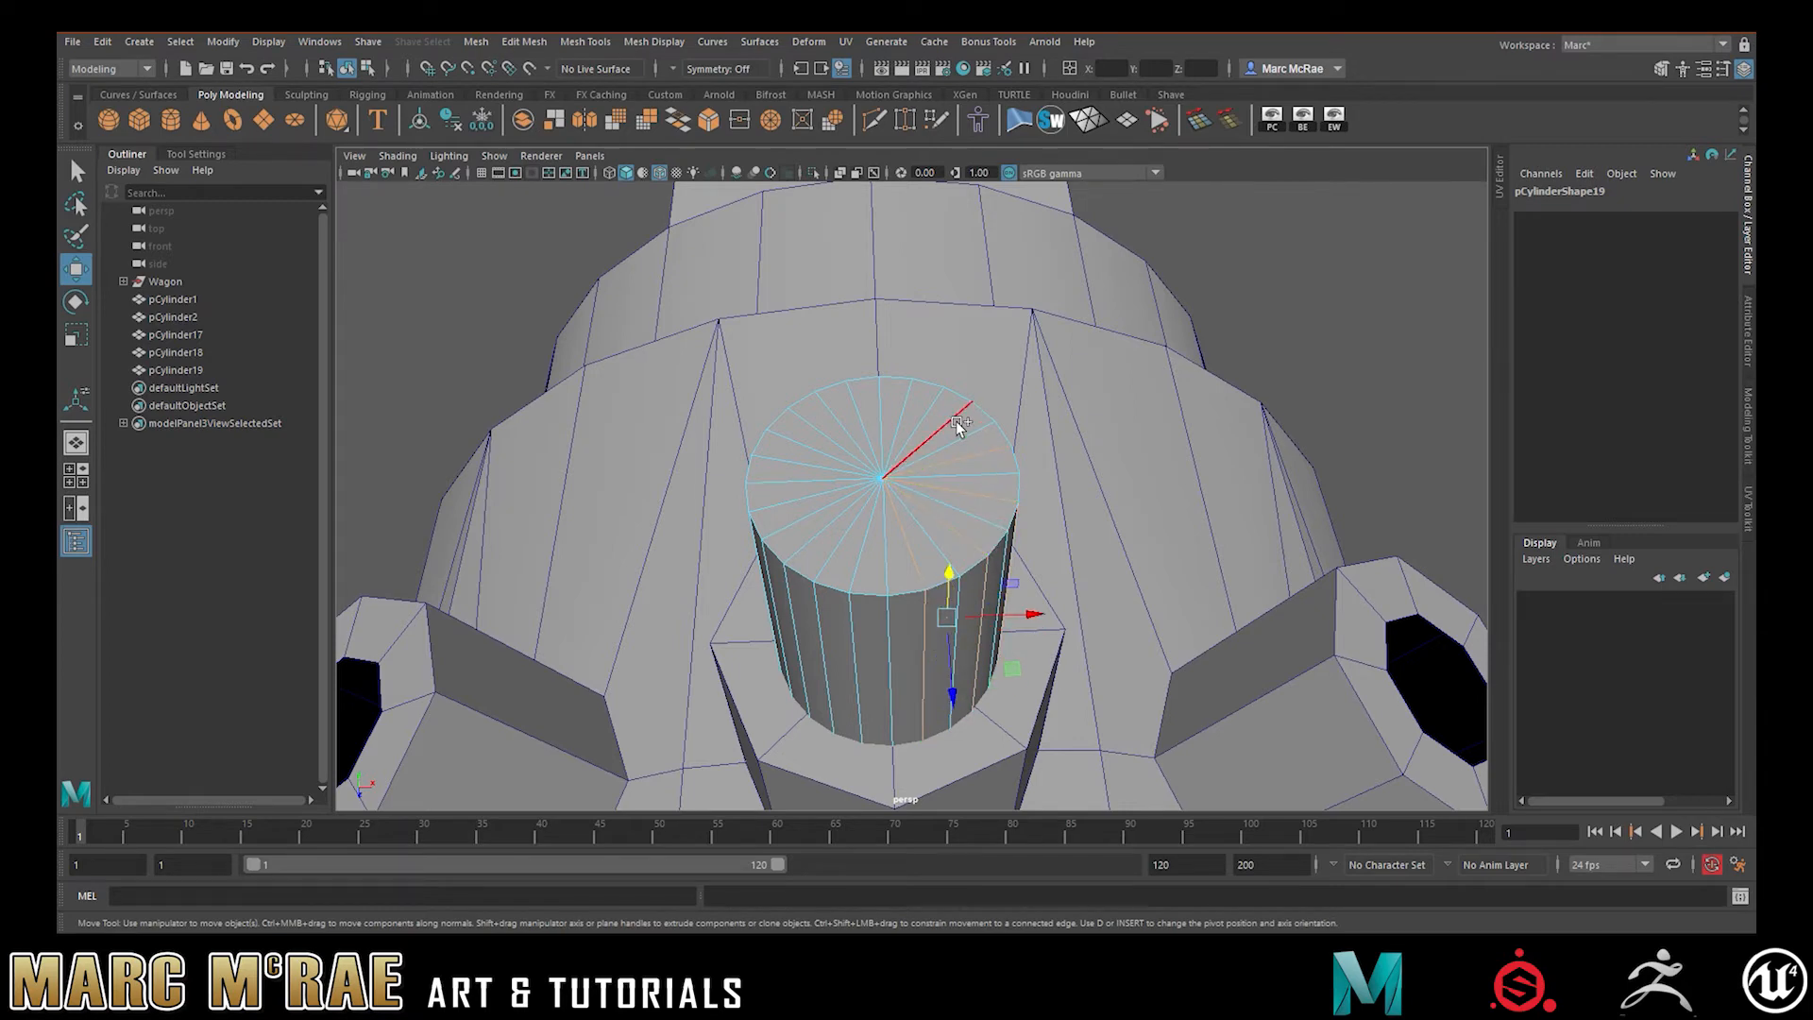
double_click(954, 422, "shift")
double_click(910, 402, "shift")
double_click(838, 404, "shift")
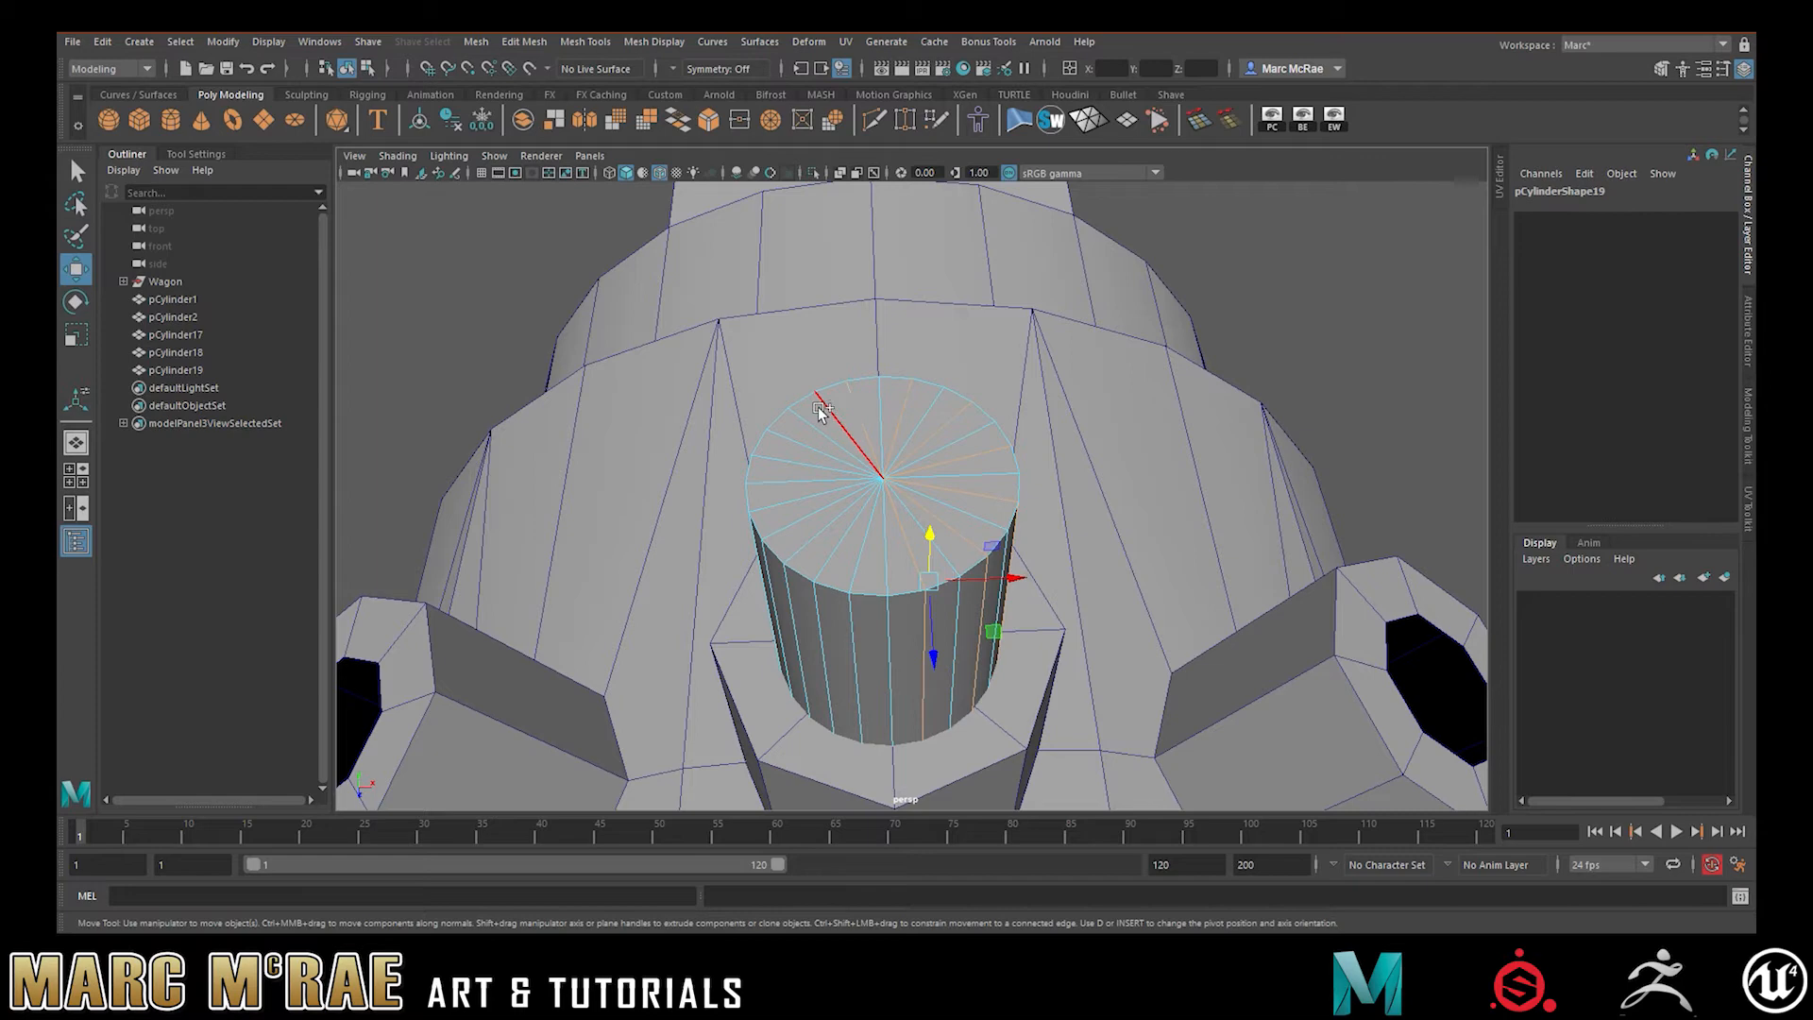
double_click(801, 432, "shift")
double_click(782, 461, "shift")
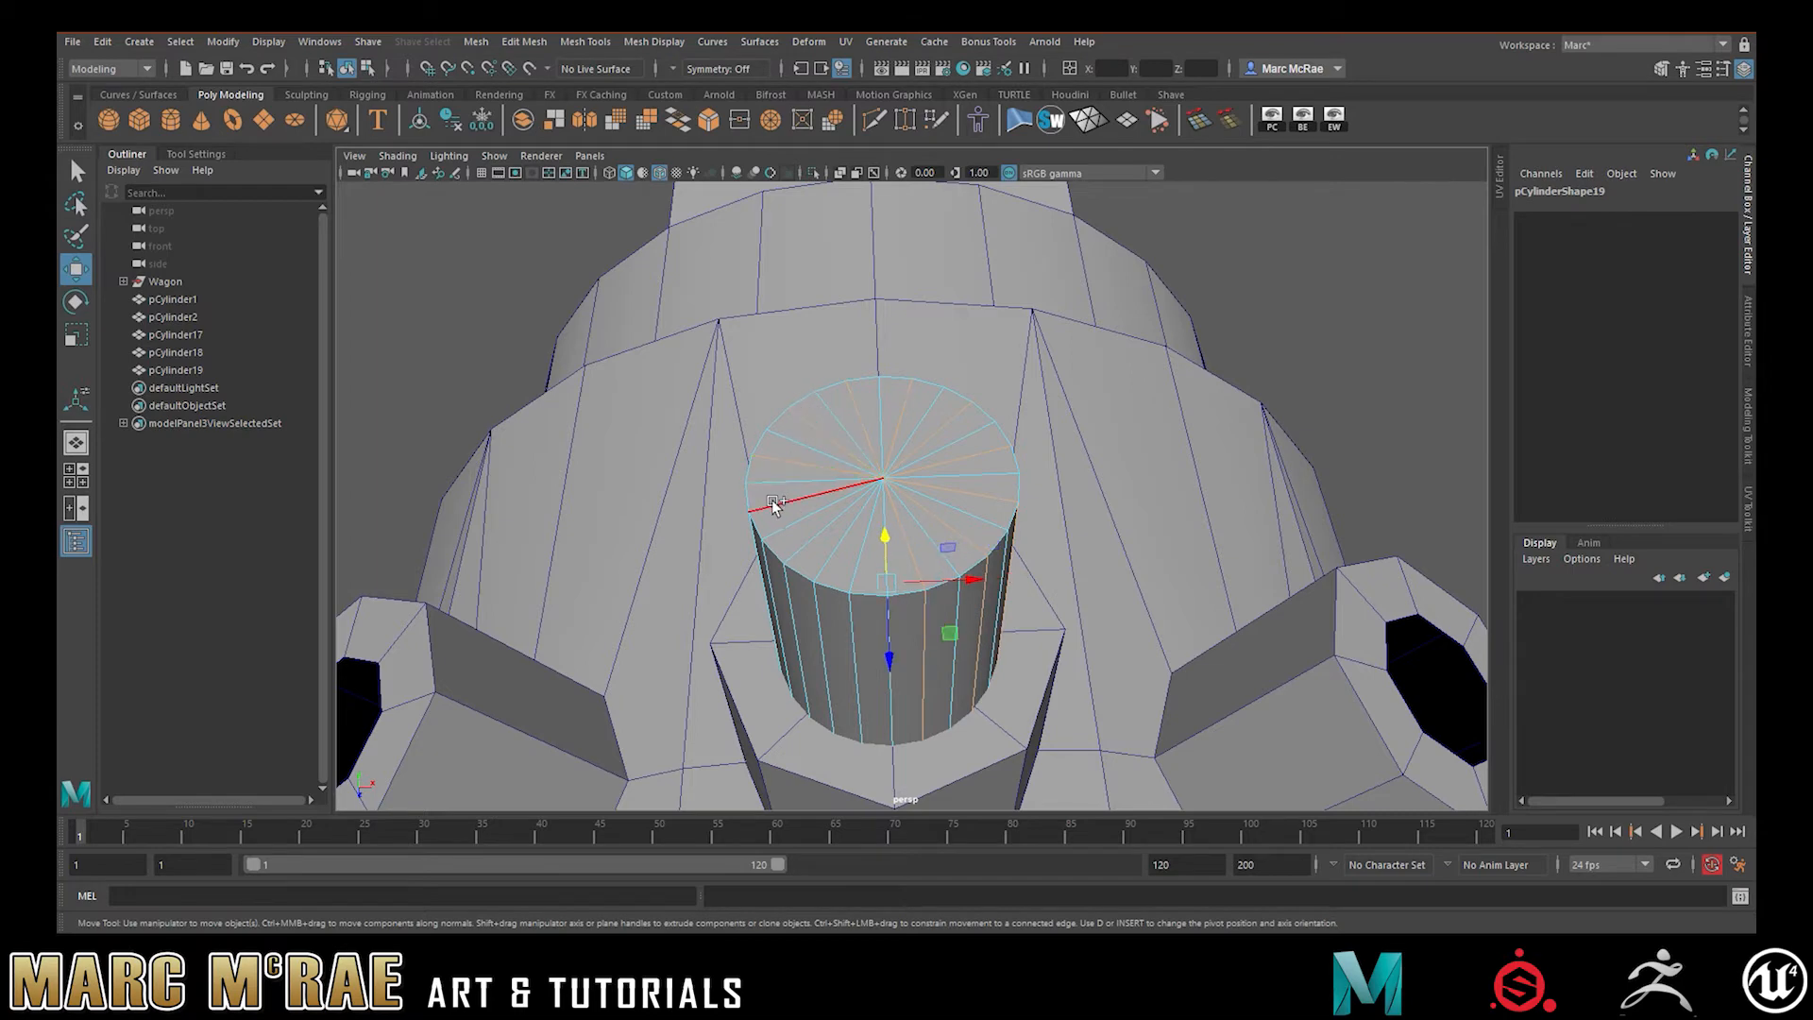
double_click(772, 502, "shift")
double_click(807, 547, "shift")
key("Delete")
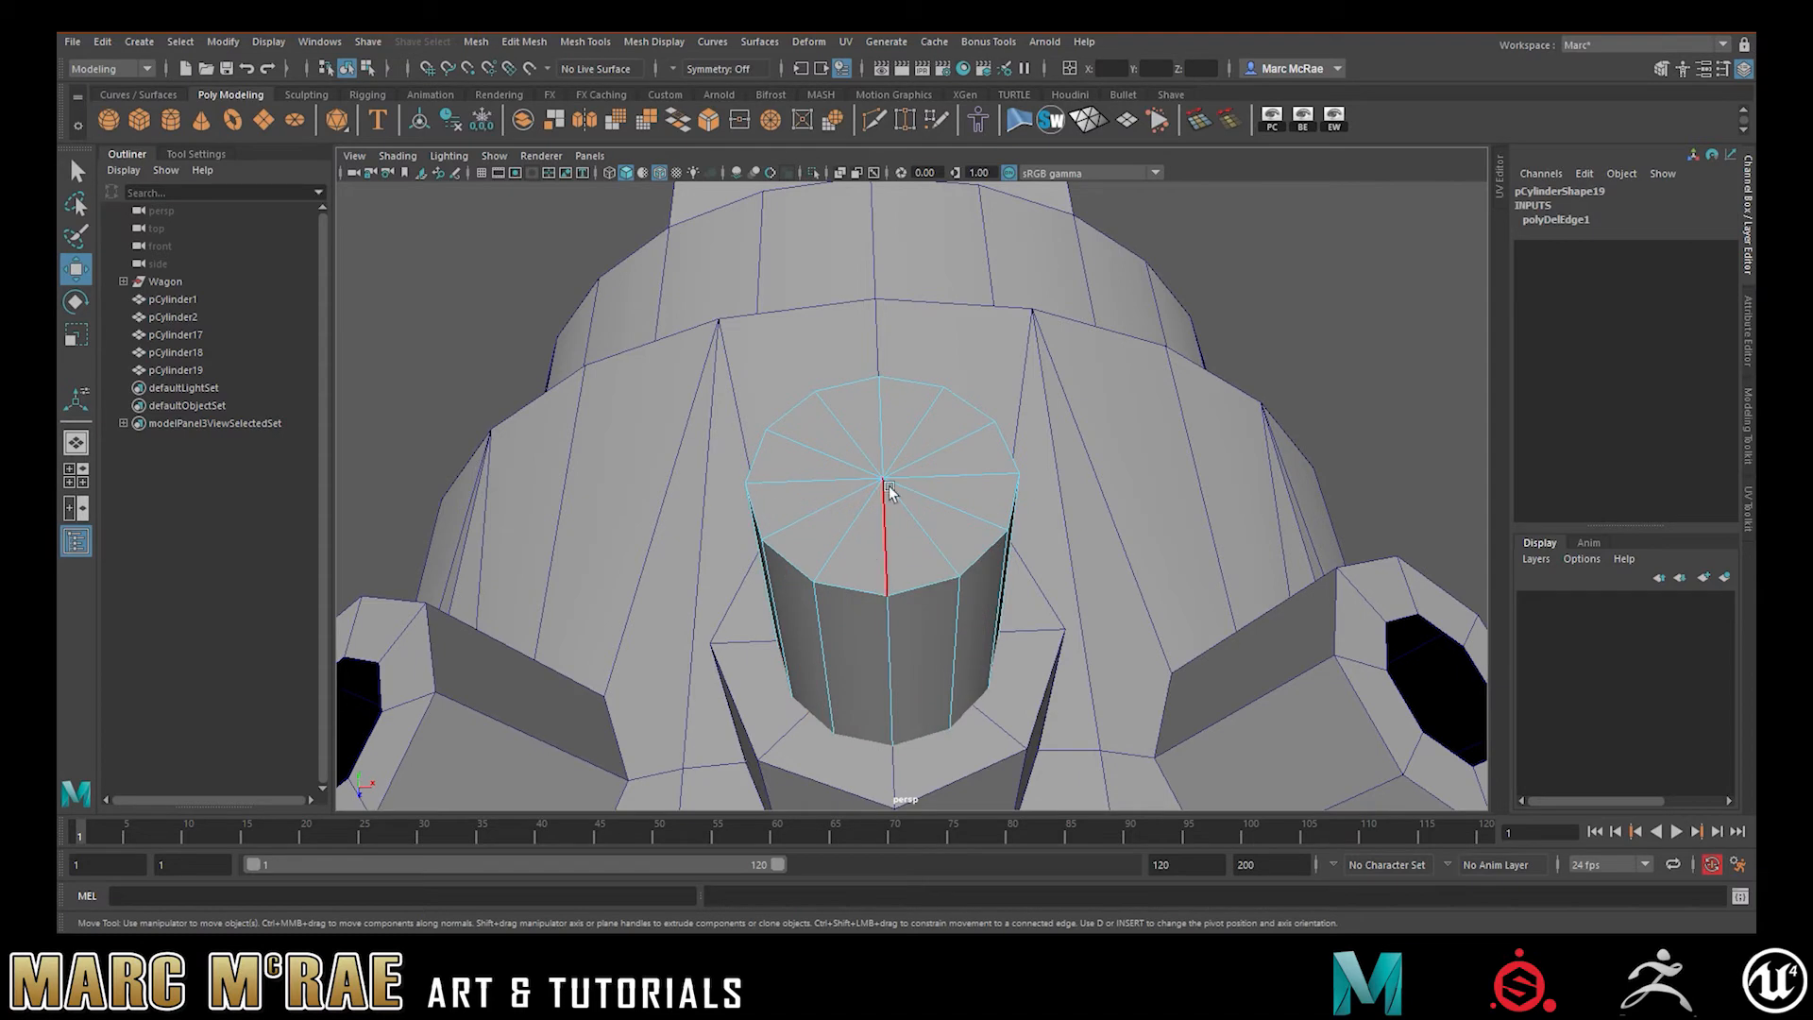
Examine the reduced cylinder from the side and above, comparing its sides with those of the spoke socket beneath it
left_click_drag(851, 507, 910, 459, "alt")
right_click_drag(911, 460, 1012, 425)
left_click(1072, 370)
left_click(952, 355)
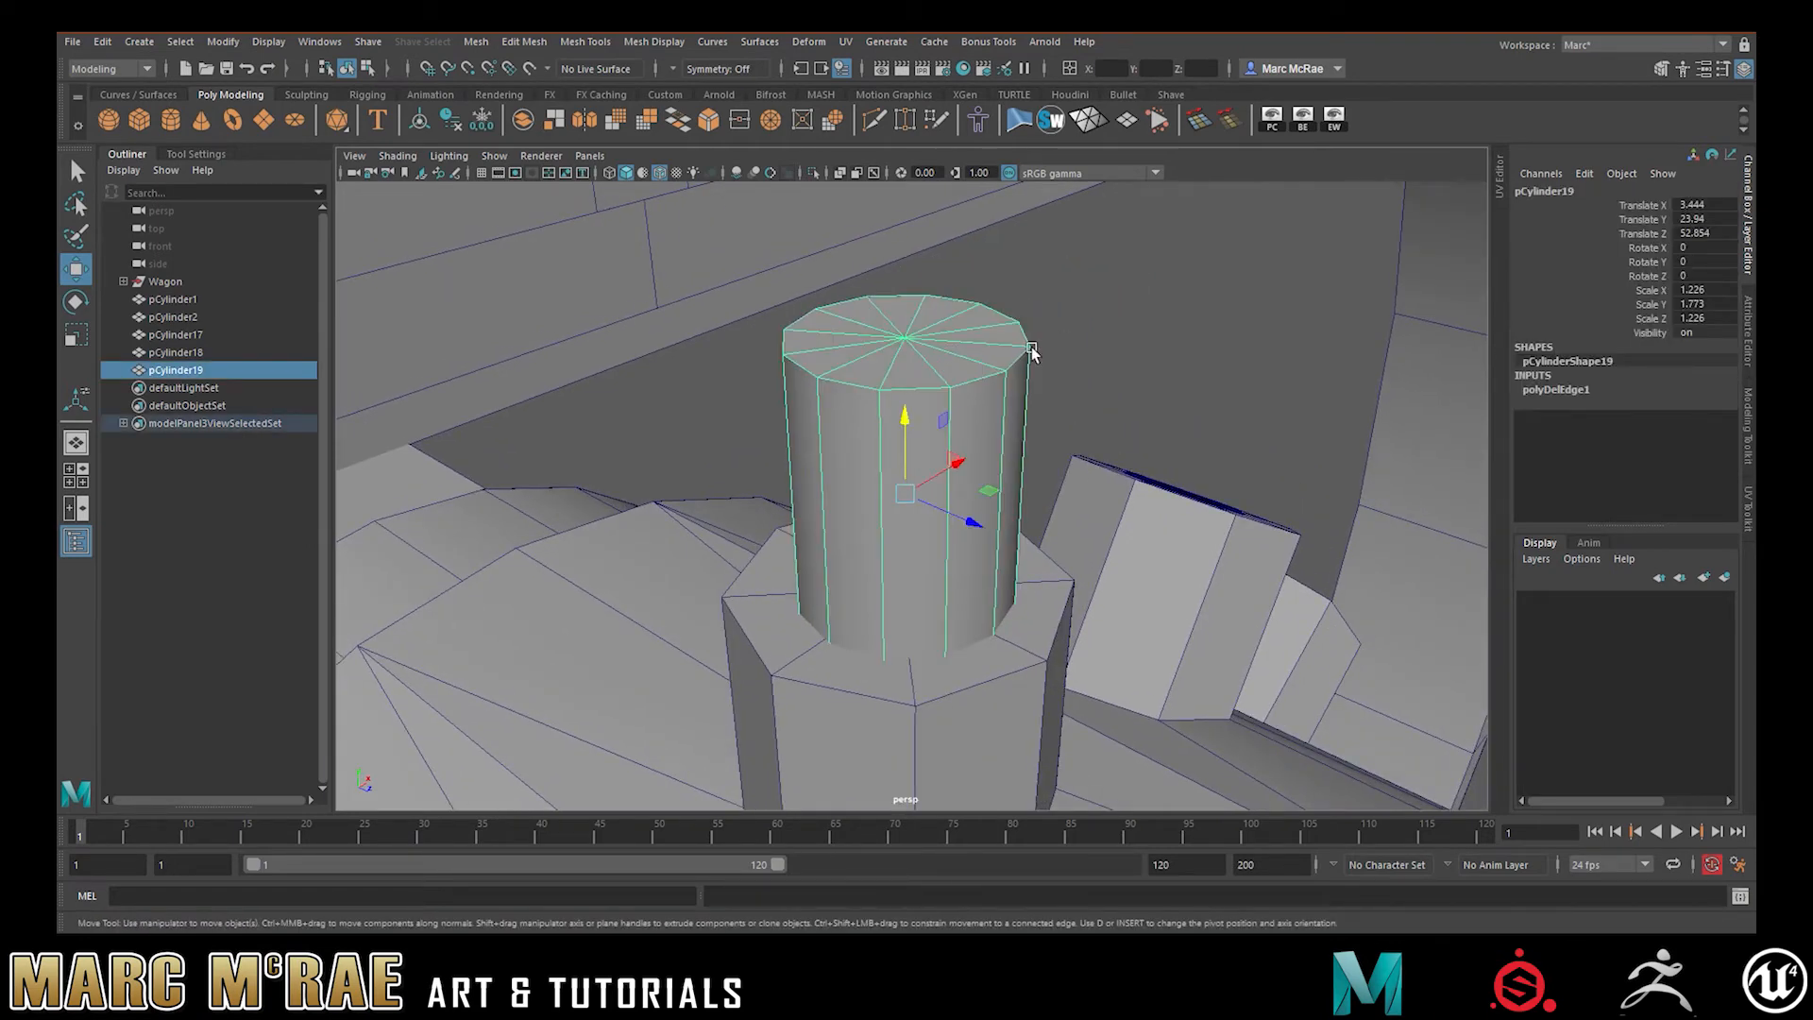
left_click_drag(1032, 347, 931, 416, "alt")
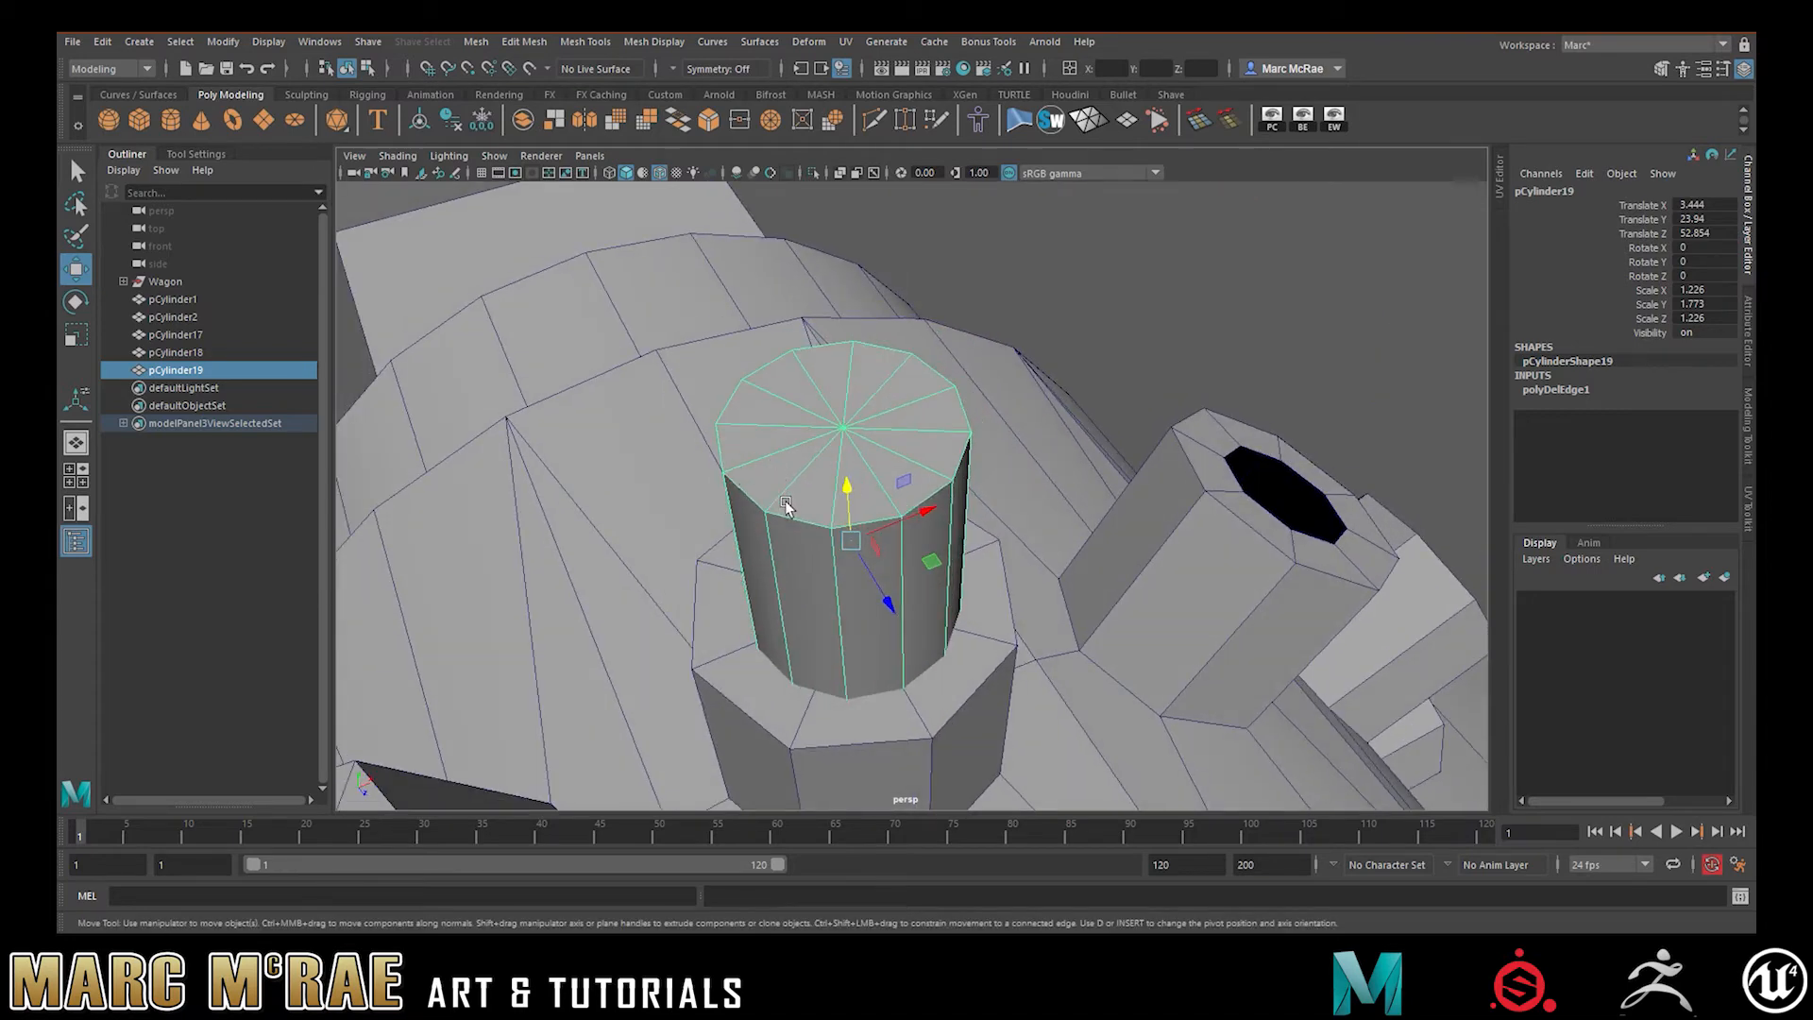
right_click_drag(778, 511, 801, 477)
left_click(802, 477)
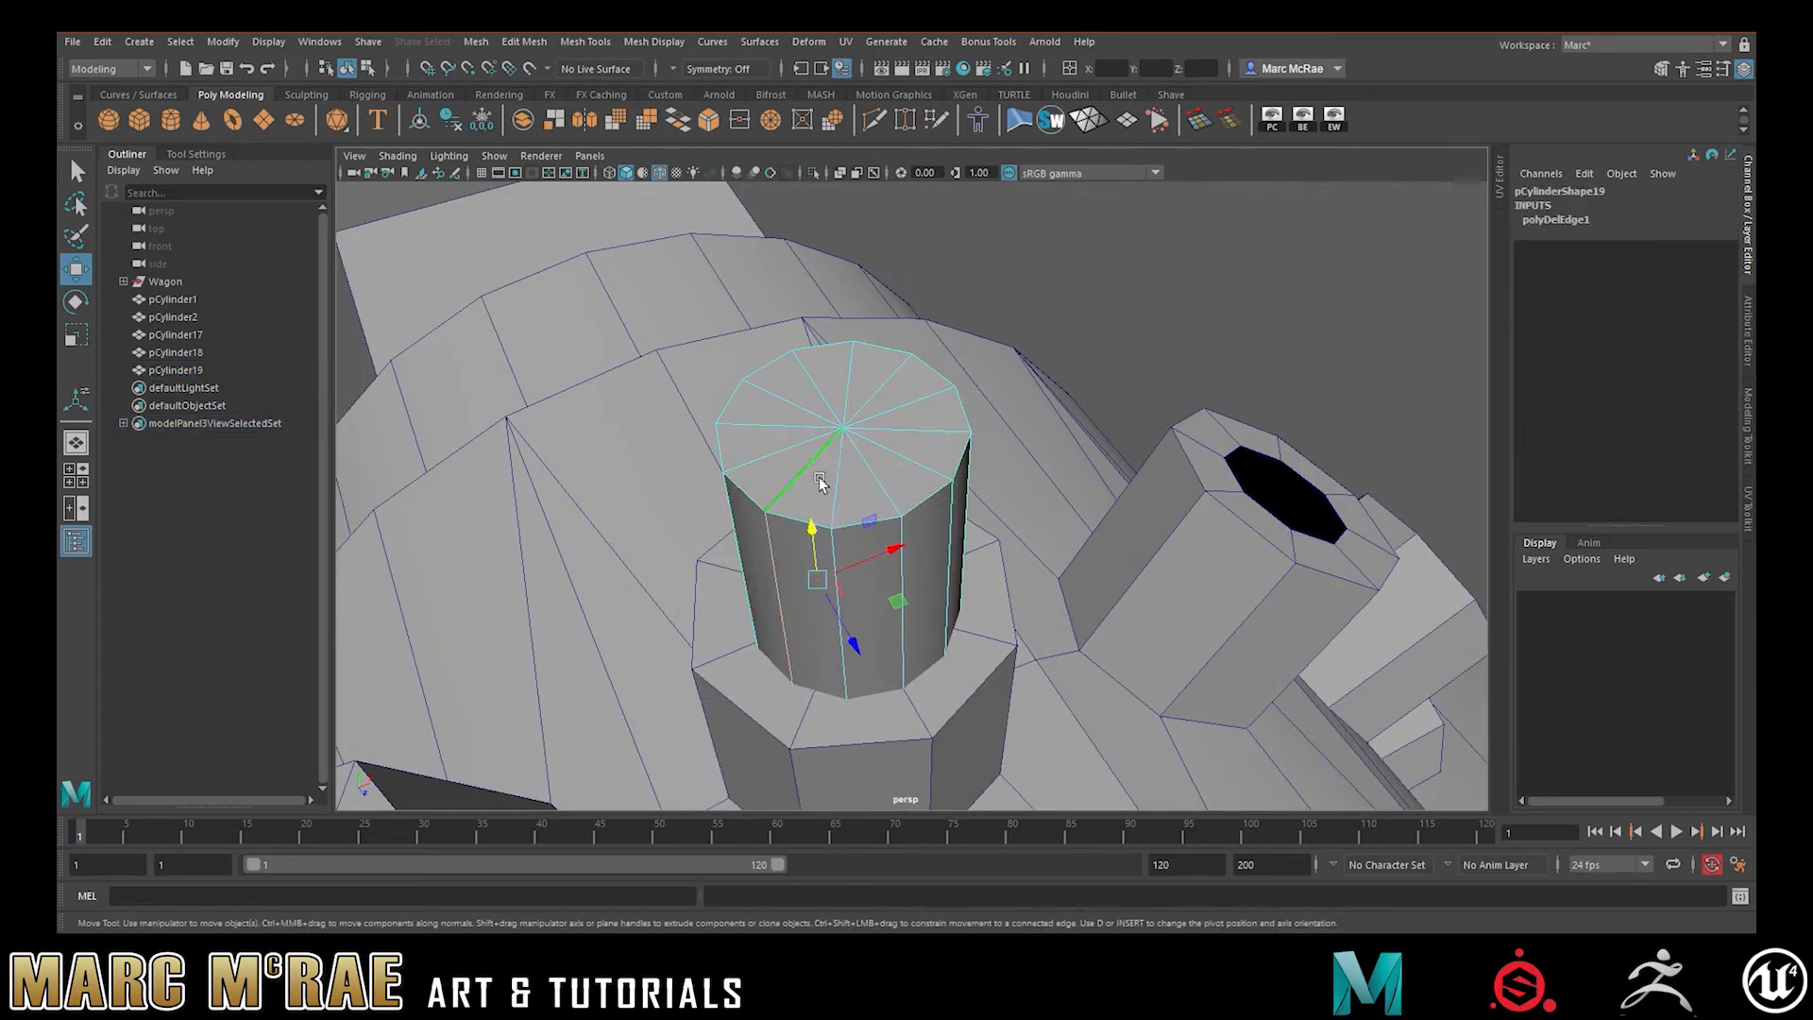
left_click(930, 511)
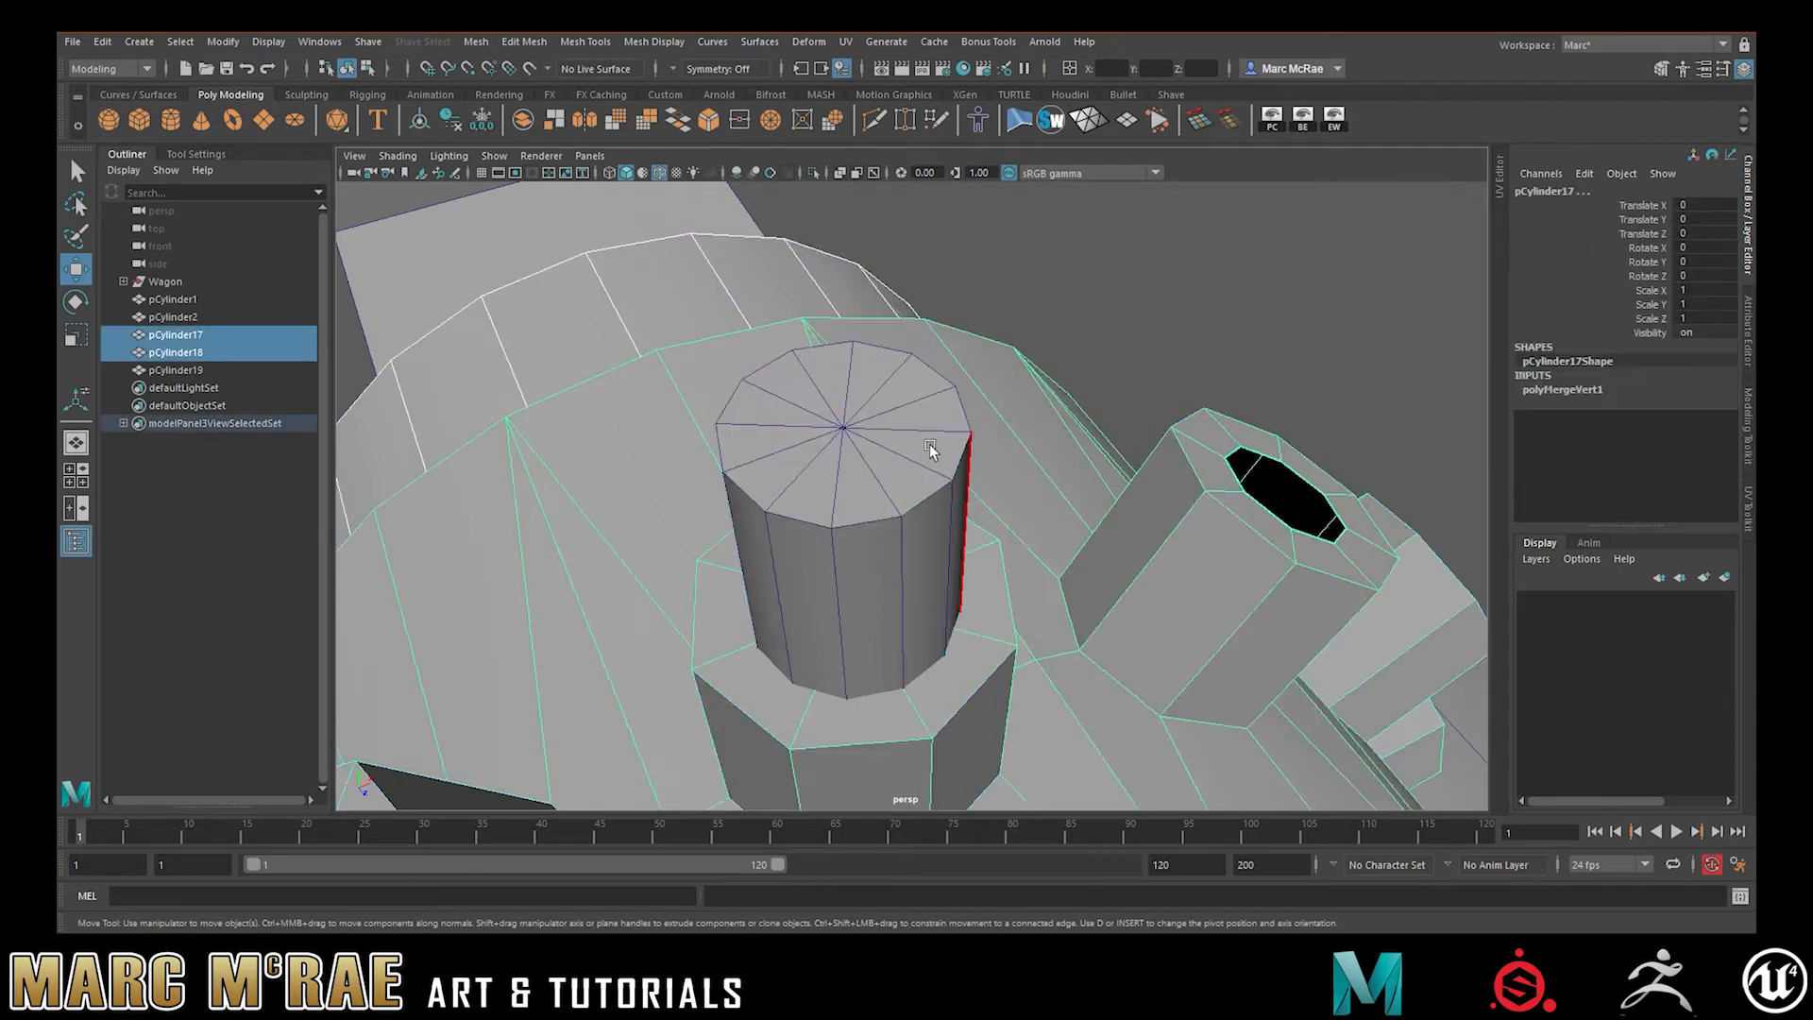
left_click_drag(935, 448, 884, 491, "alt")
middle_click_drag(865, 489, 864, 440, "alt")
left_click_drag(825, 483, 838, 495, "alt")
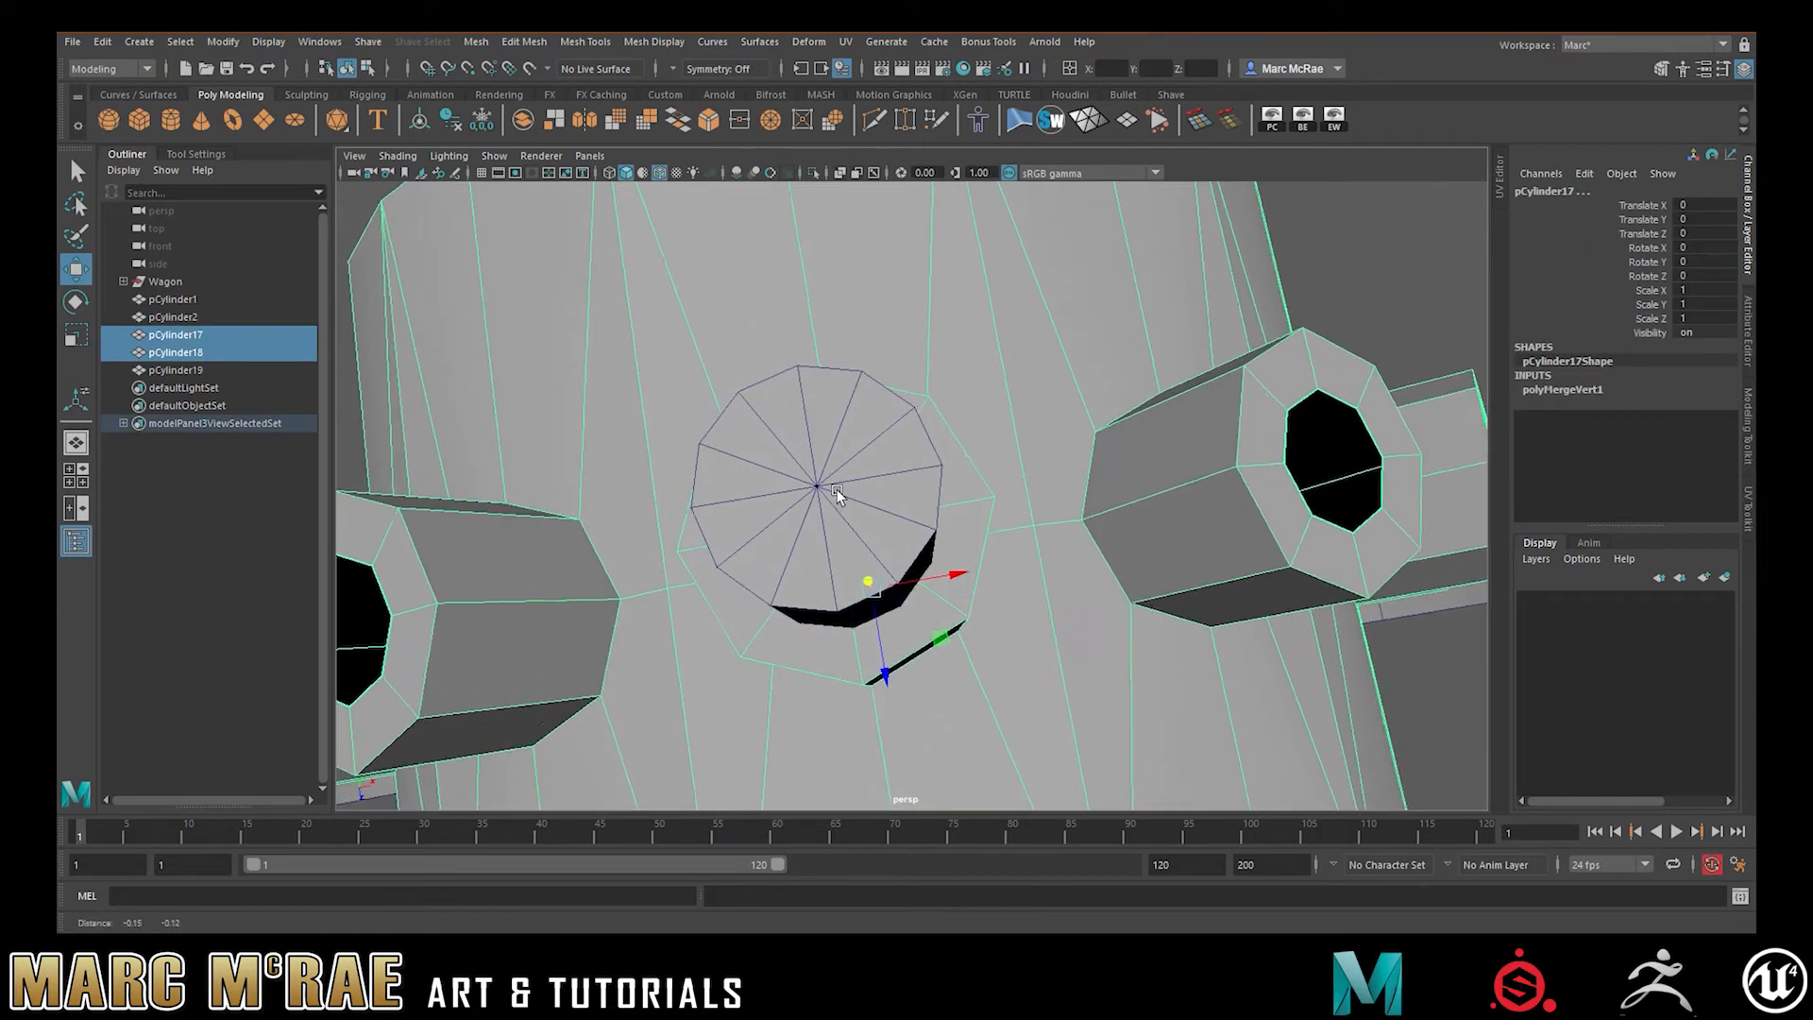
right_click_drag(838, 495, 889, 501, "alt")
middle_click_drag(877, 492, 890, 487, "alt")
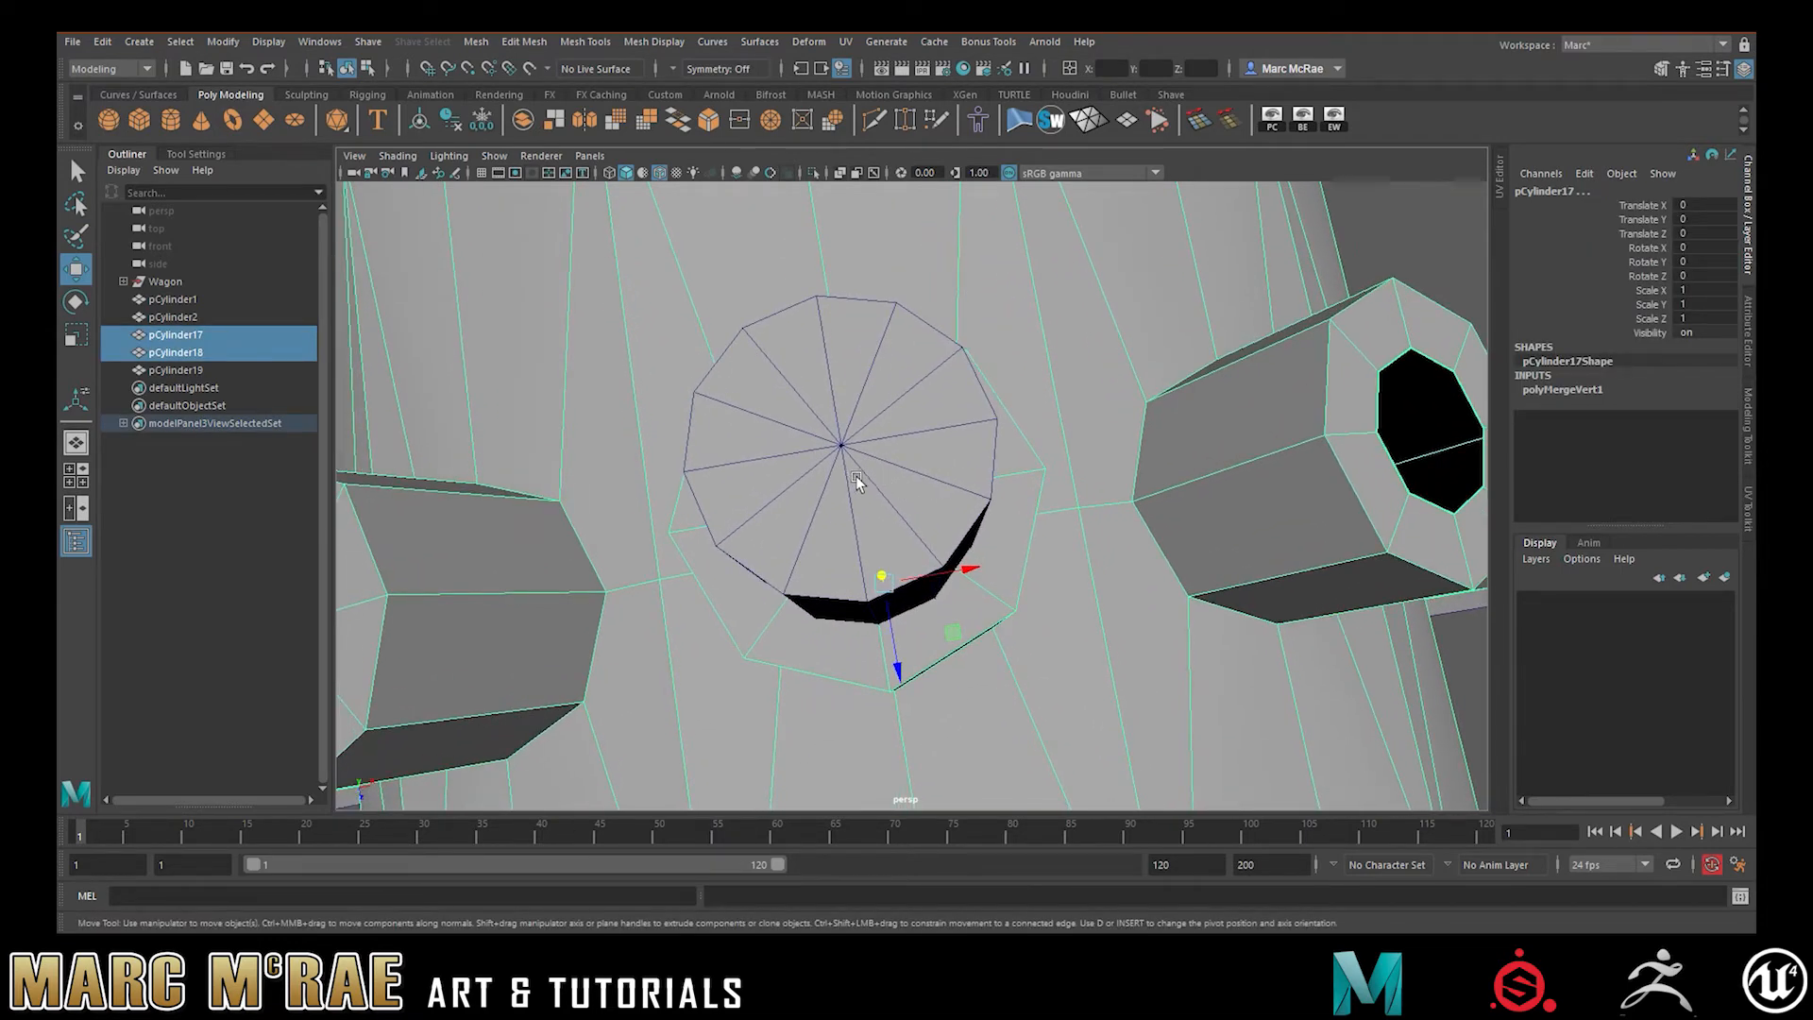
left_click_drag(828, 468, 859, 418, "alt")
Delete the small upright cylinder over the top spoke socket
left_click(880, 382)
right_click_drag(882, 381, 759, 389, "alt")
left_click_drag(759, 389, 855, 452, "alt")
left_click_drag(855, 451, 850, 444, "alt")
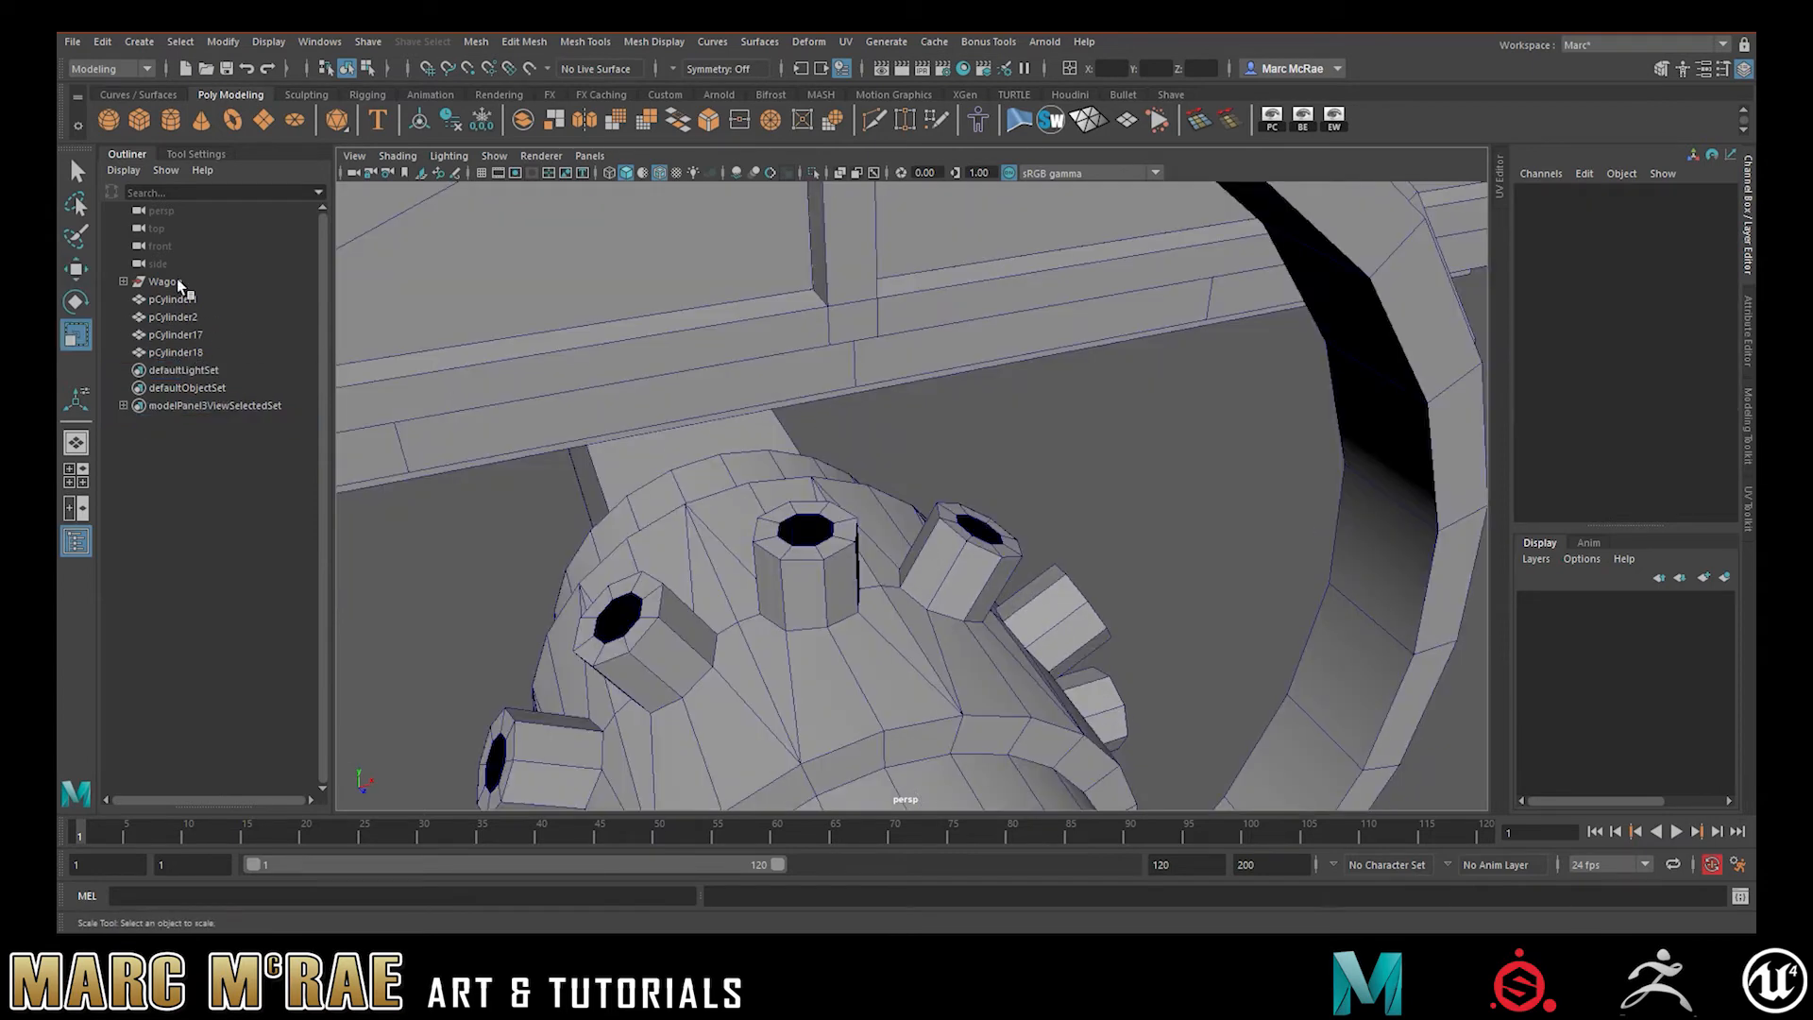
Create a new polygon cylinder and move it near the top of the hub, at Translate Y 25.248 and Translate Z 53.717
left_click(171, 120)
scroll(858, 462, "down", 5)
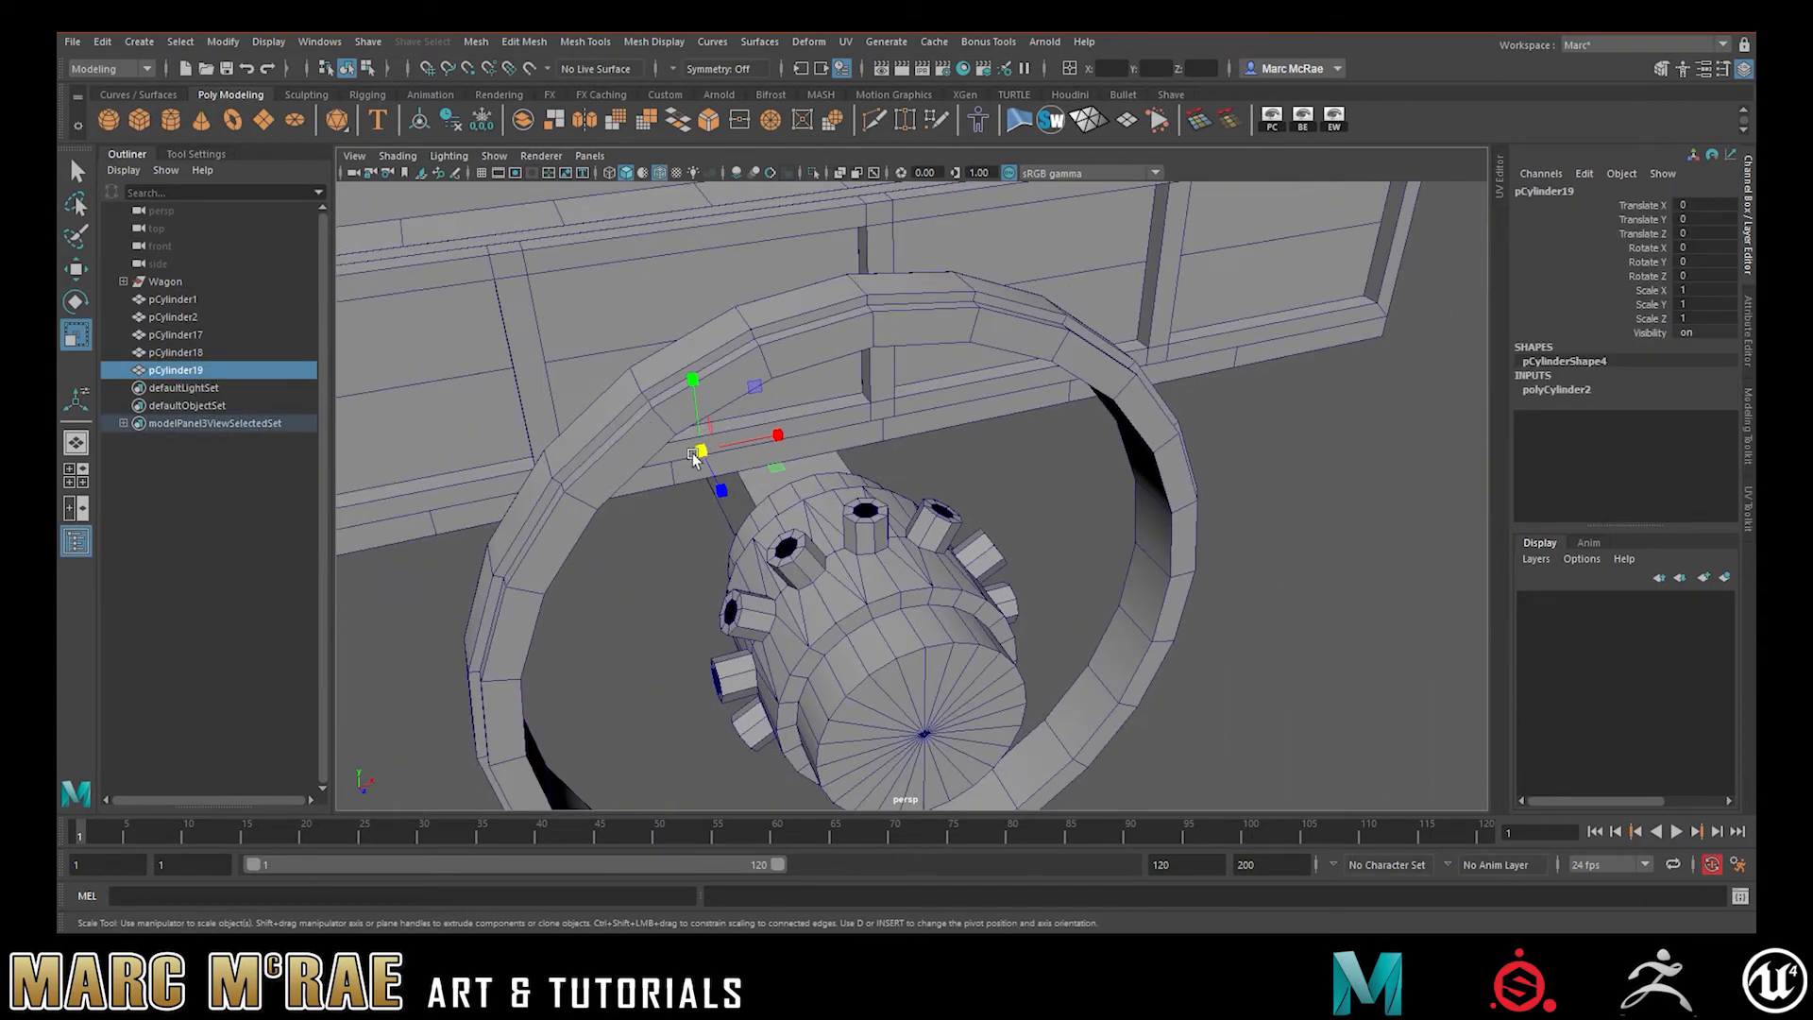
key("w")
left_click_drag(723, 489, 841, 423)
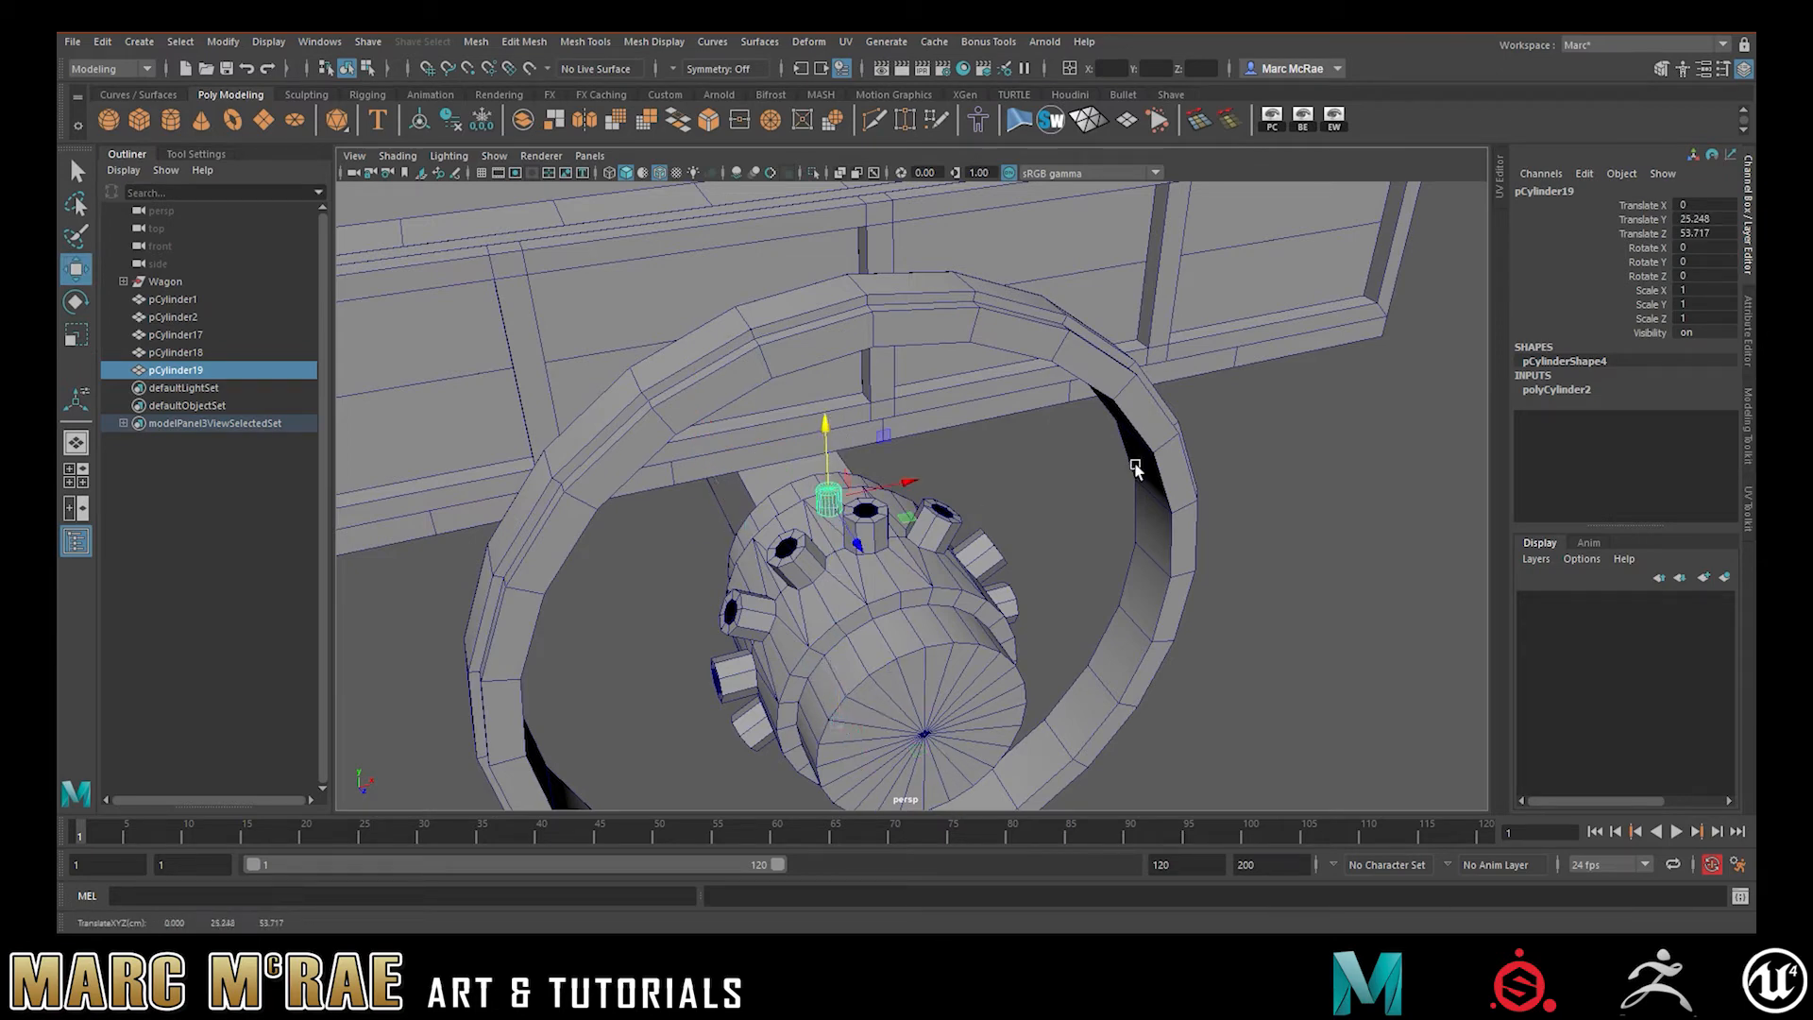
Set the new cylinder's Subdivisions Axis to 8
left_click(1548, 391)
double_click(1702, 431)
type("8")
key("Return")
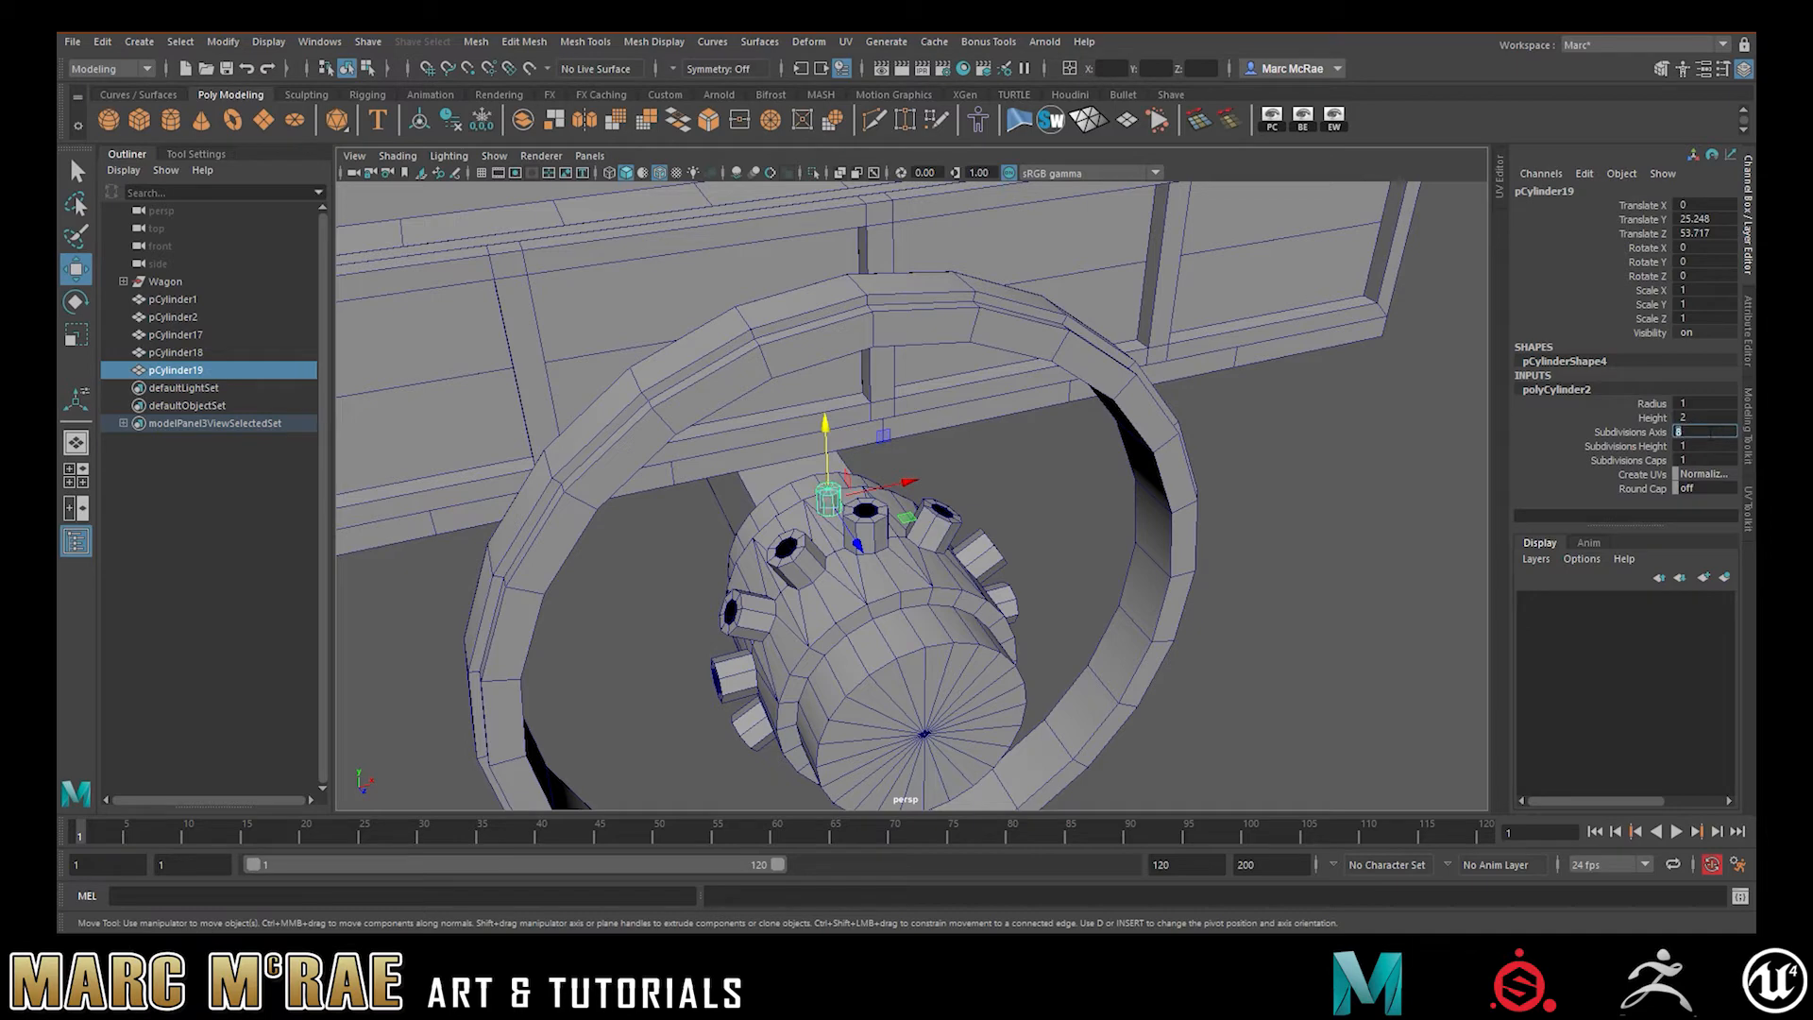
Snap the new cylinder onto the hub's top spoke socket and scale it uniformly to 1.847
left_click_drag(836, 535, 881, 578)
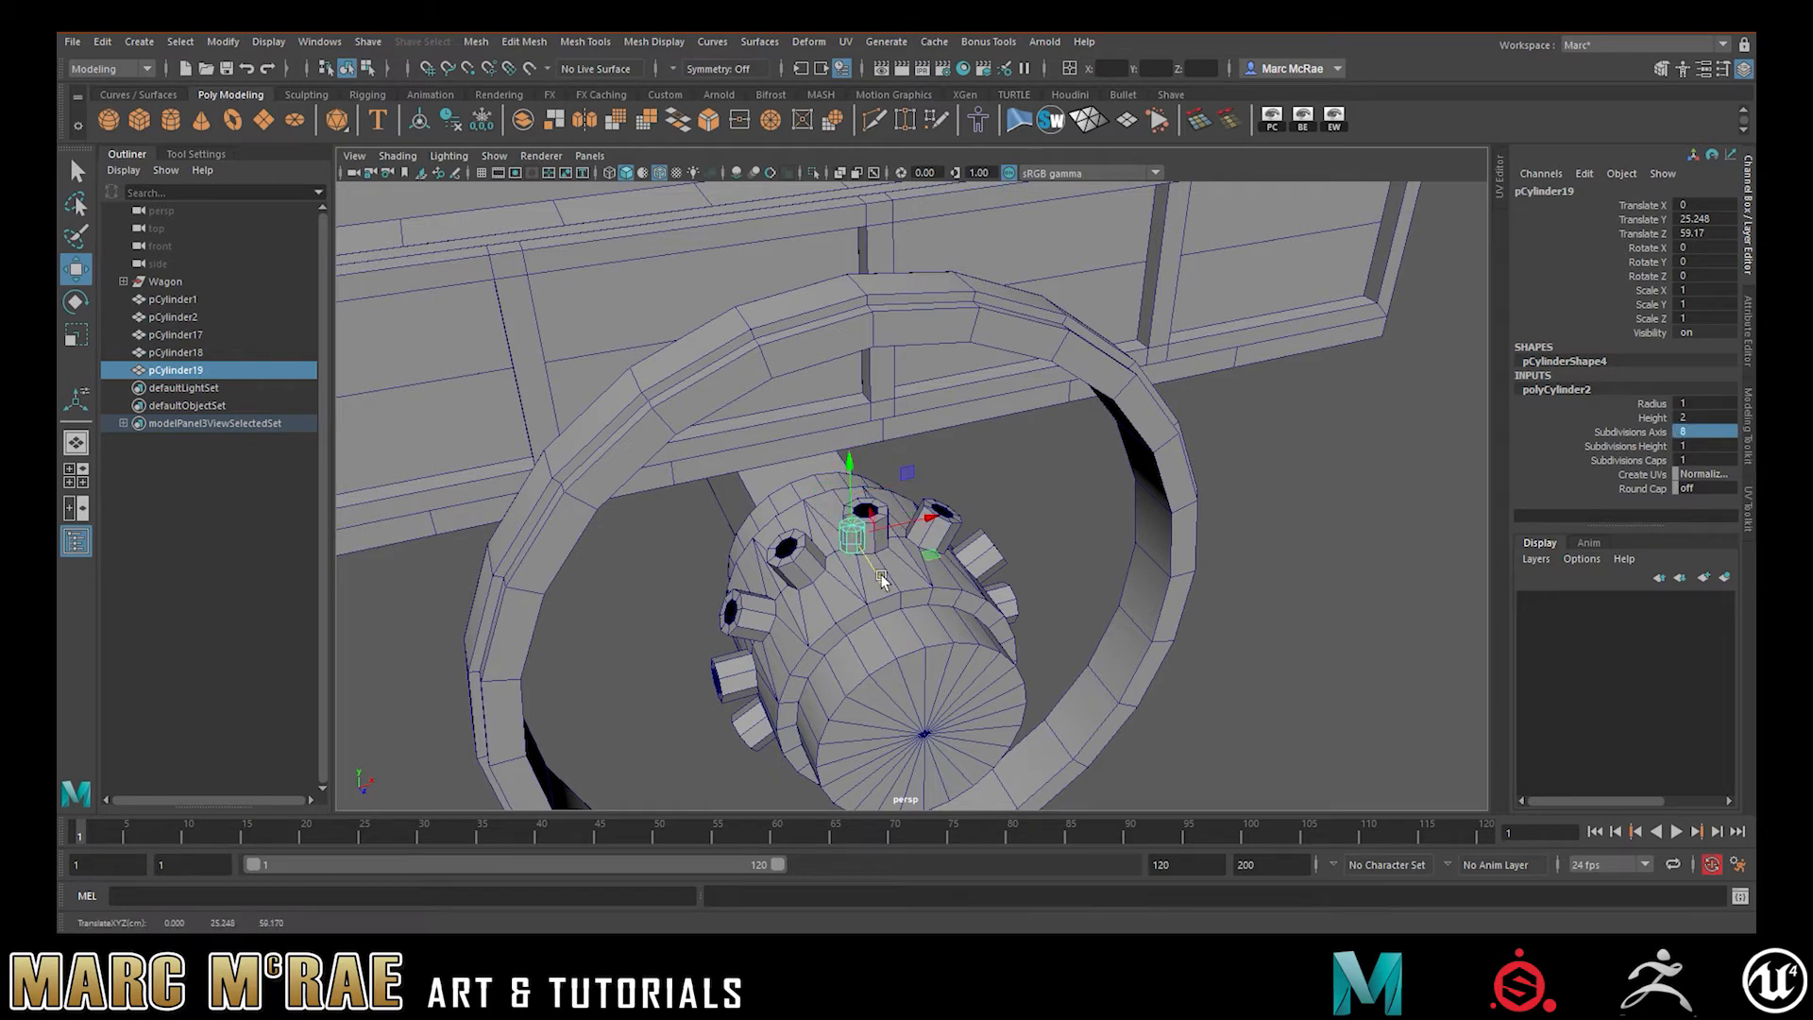
right_click_drag(891, 538, 1158, 570, "alt")
middle_click_drag(783, 588, 967, 542, "alt")
right_click_drag(967, 542, 1012, 576, "alt")
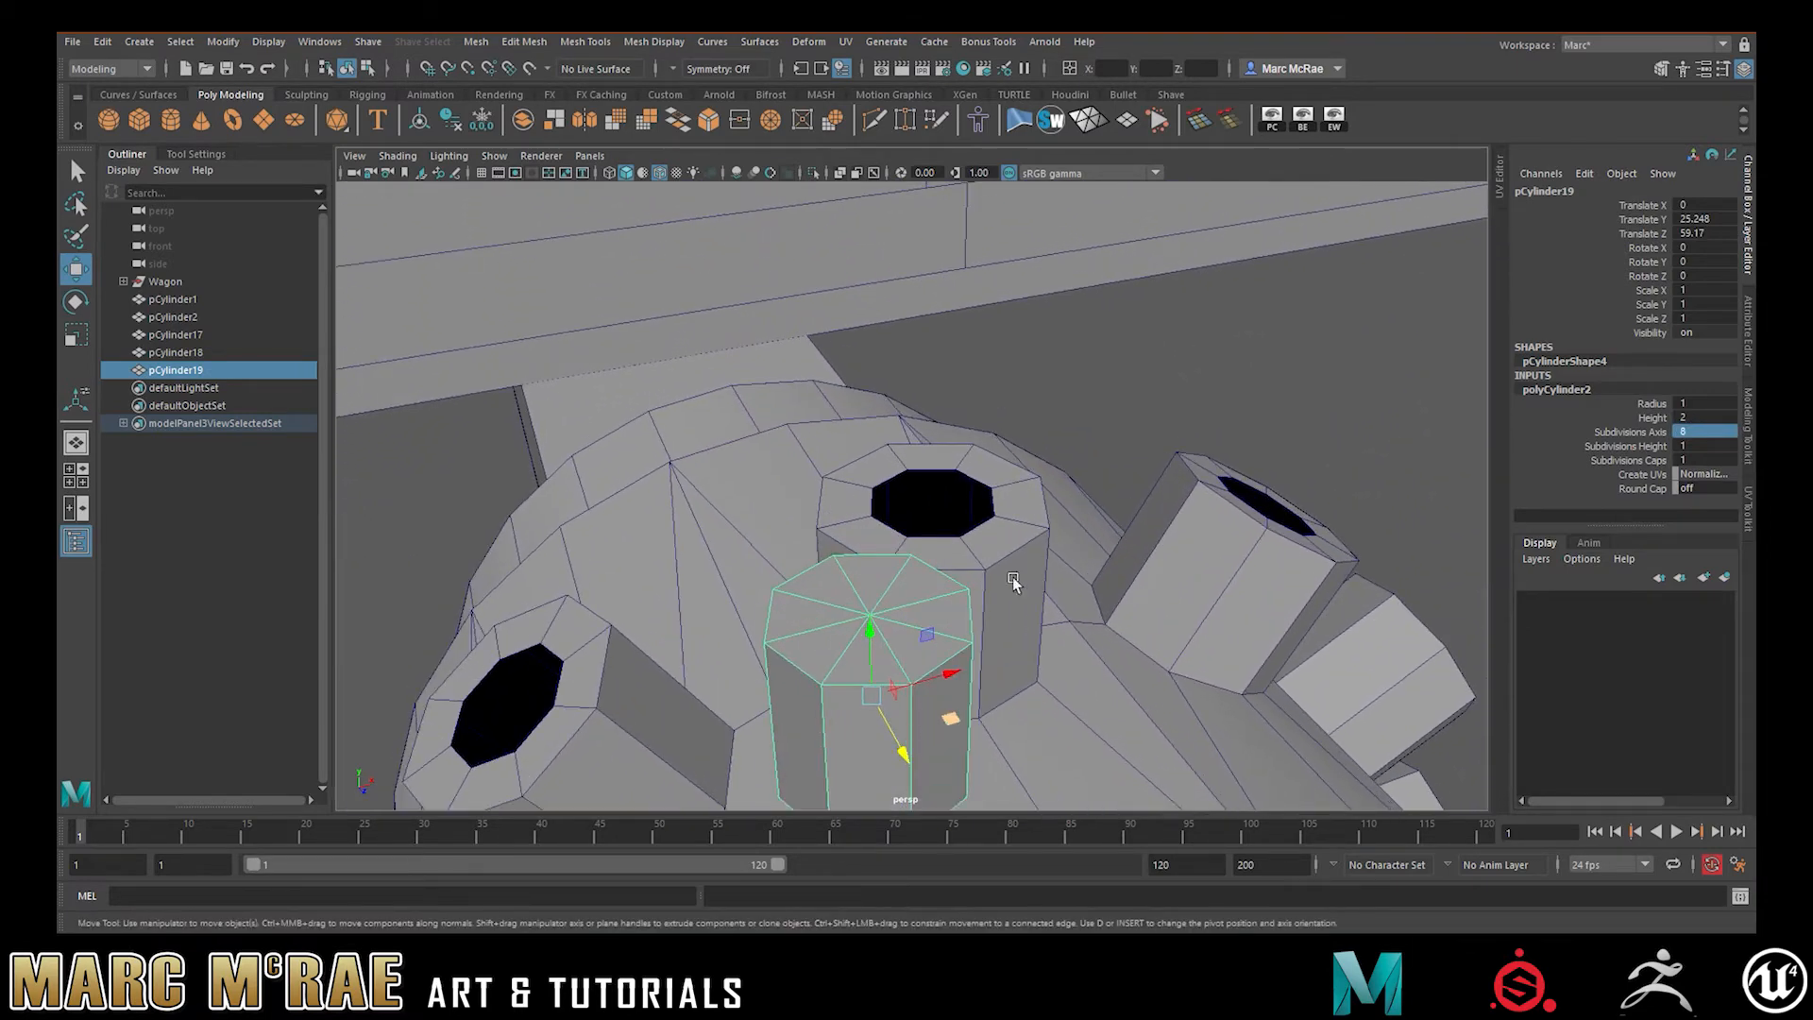
key("v")
left_click_drag(873, 680, 925, 553)
key("r")
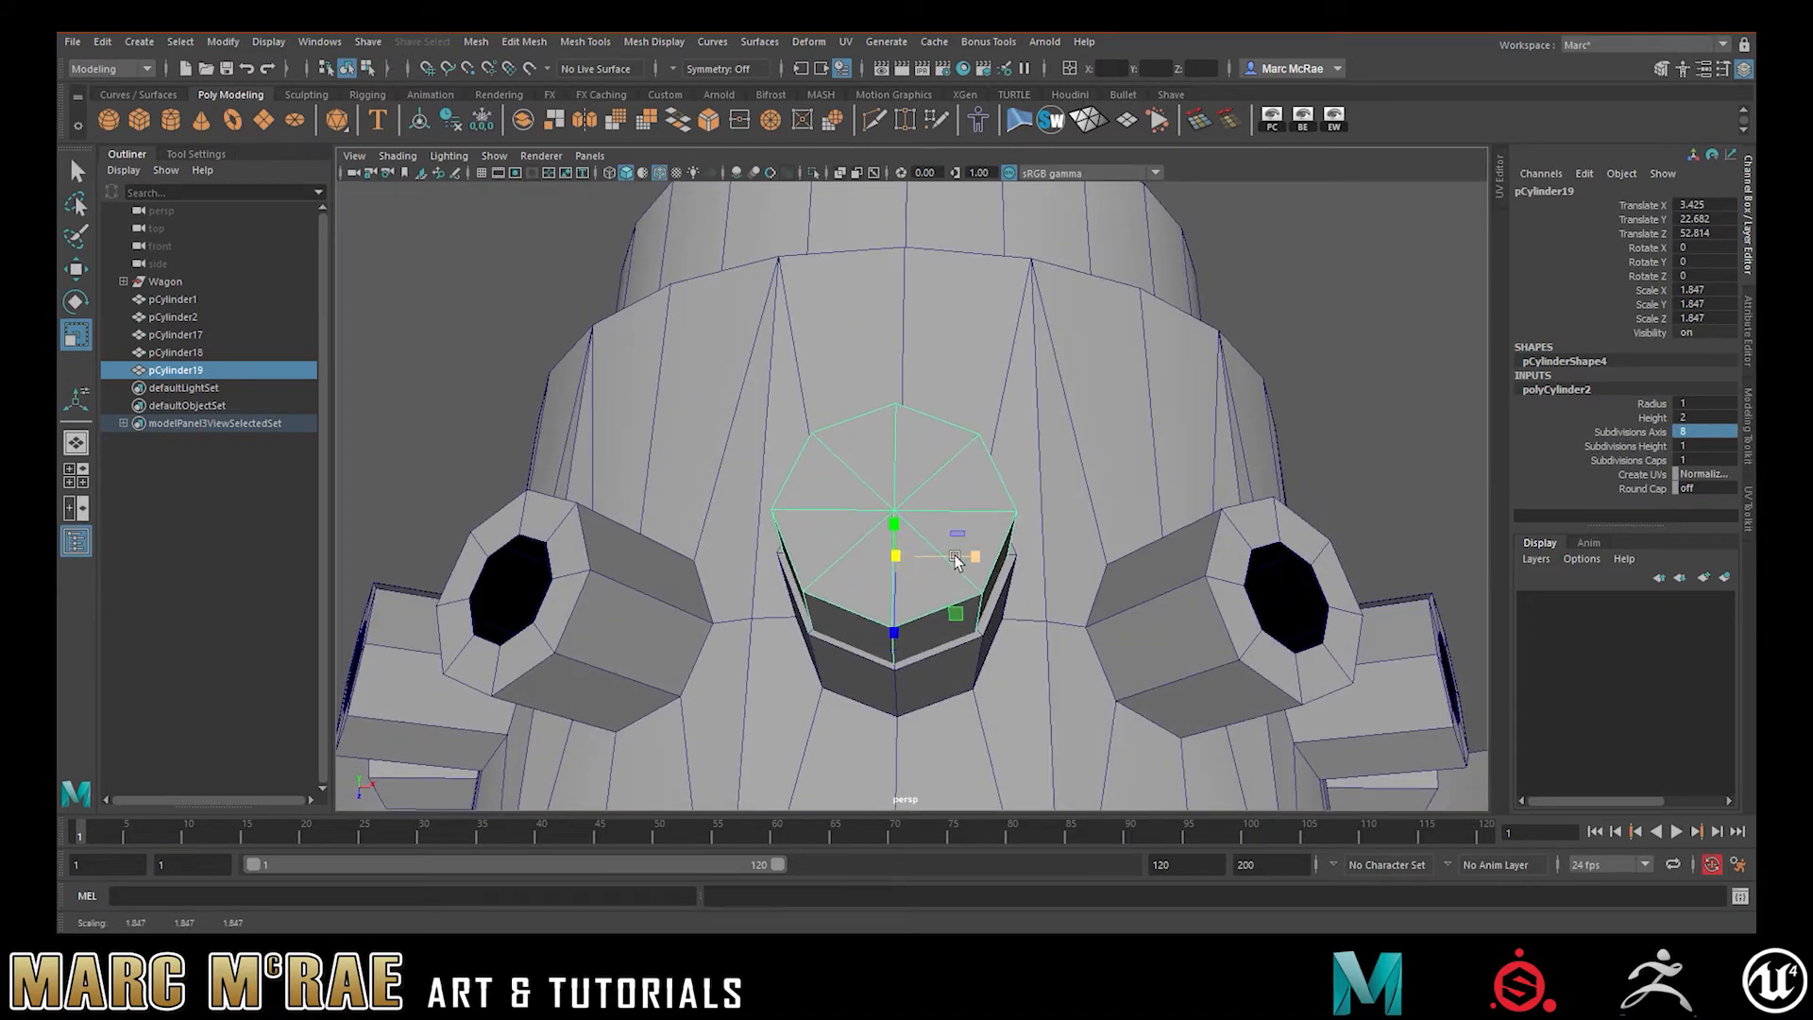
Centre the cylinder over the spoke socket in the top view, at Translate X 3.444 and Translate Z 52.773
key("space")
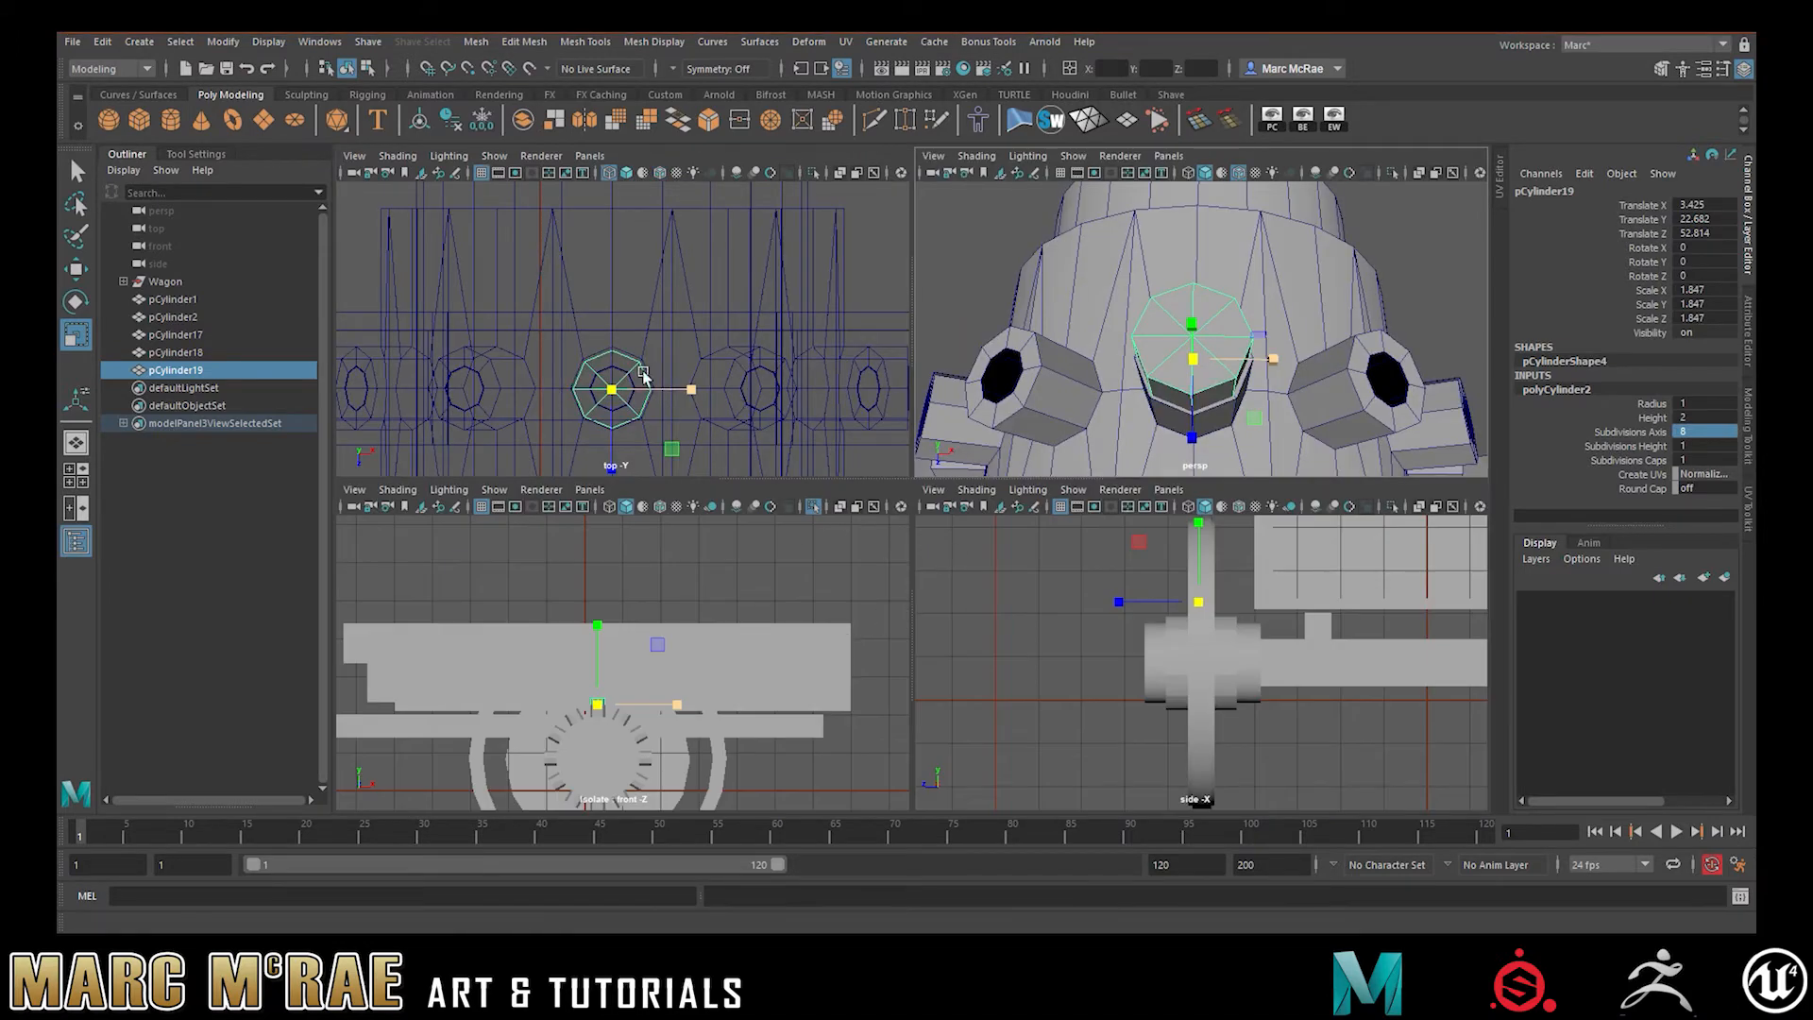
key("space")
scroll(878, 519, "up", 5)
right_click_drag(1362, 445, 1393, 446, "alt")
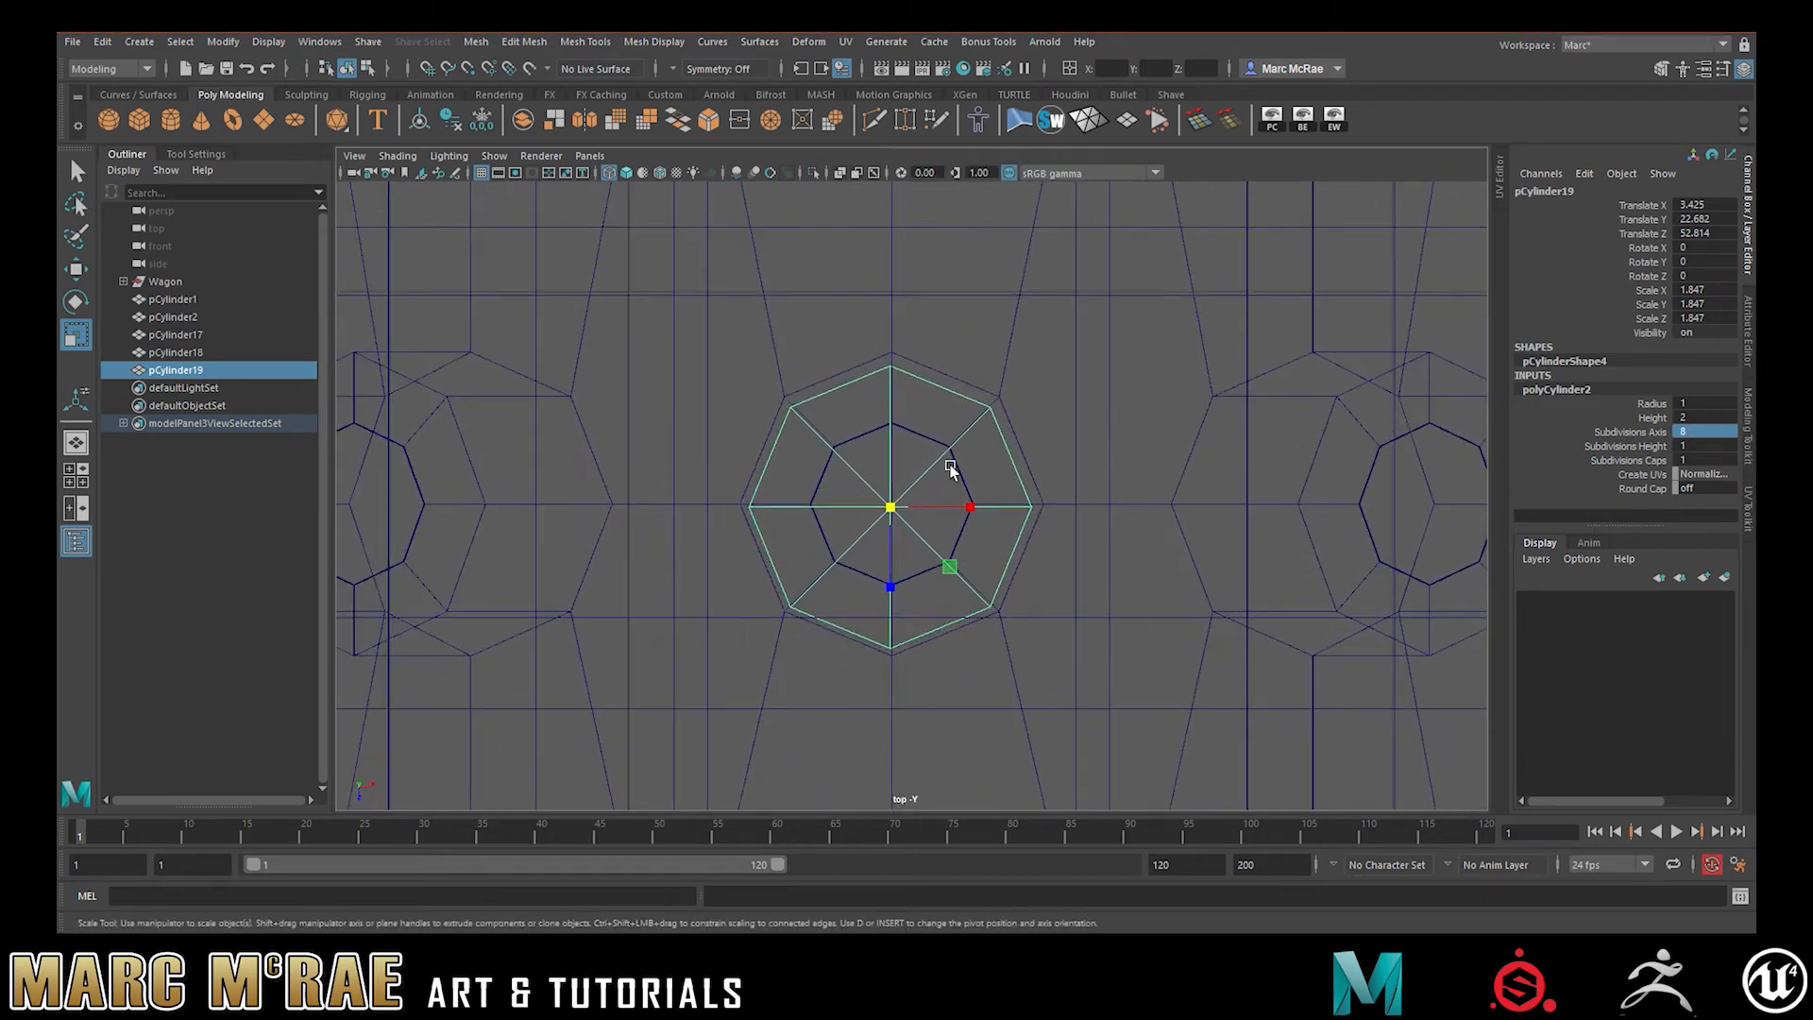
key("w")
key("v")
left_click_drag(890, 509, 899, 443)
key("v")
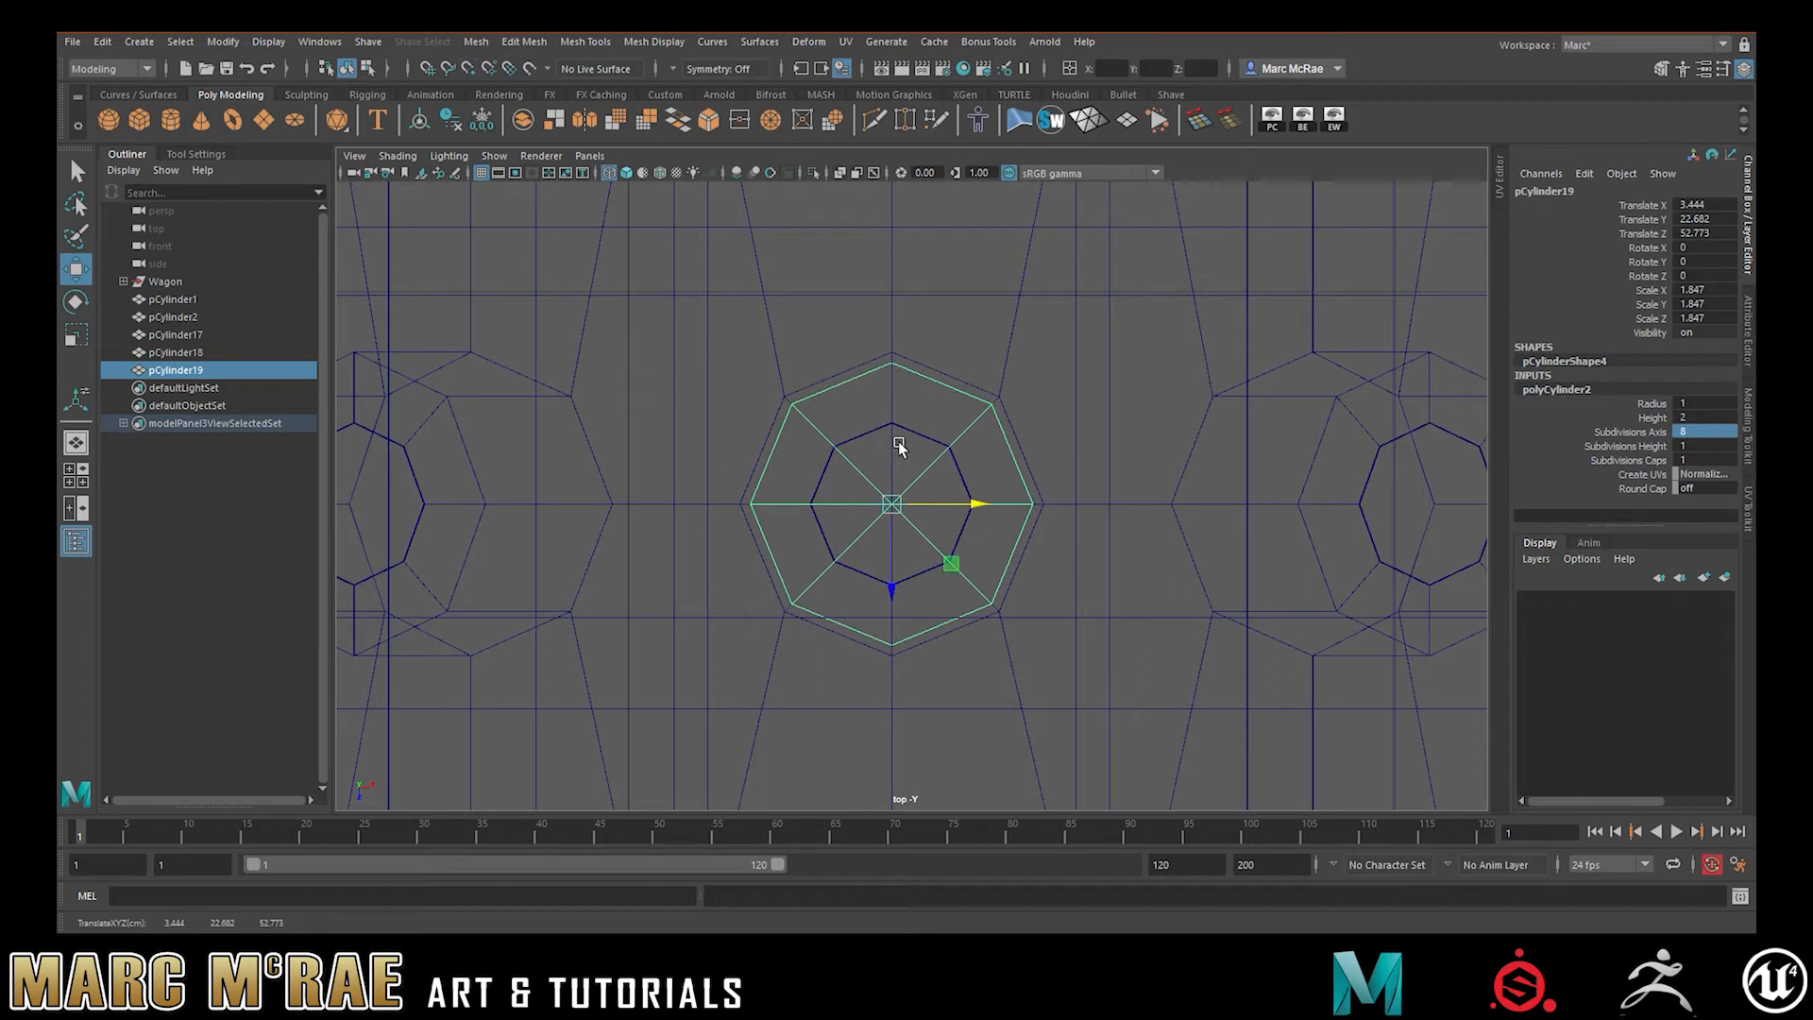
Scale the cylinder uniformly to 1.493 so it is narrower than the socket's outer edge
key("r")
left_click_drag(892, 504, 839, 522)
scroll(939, 526, "down", 5)
key("space")
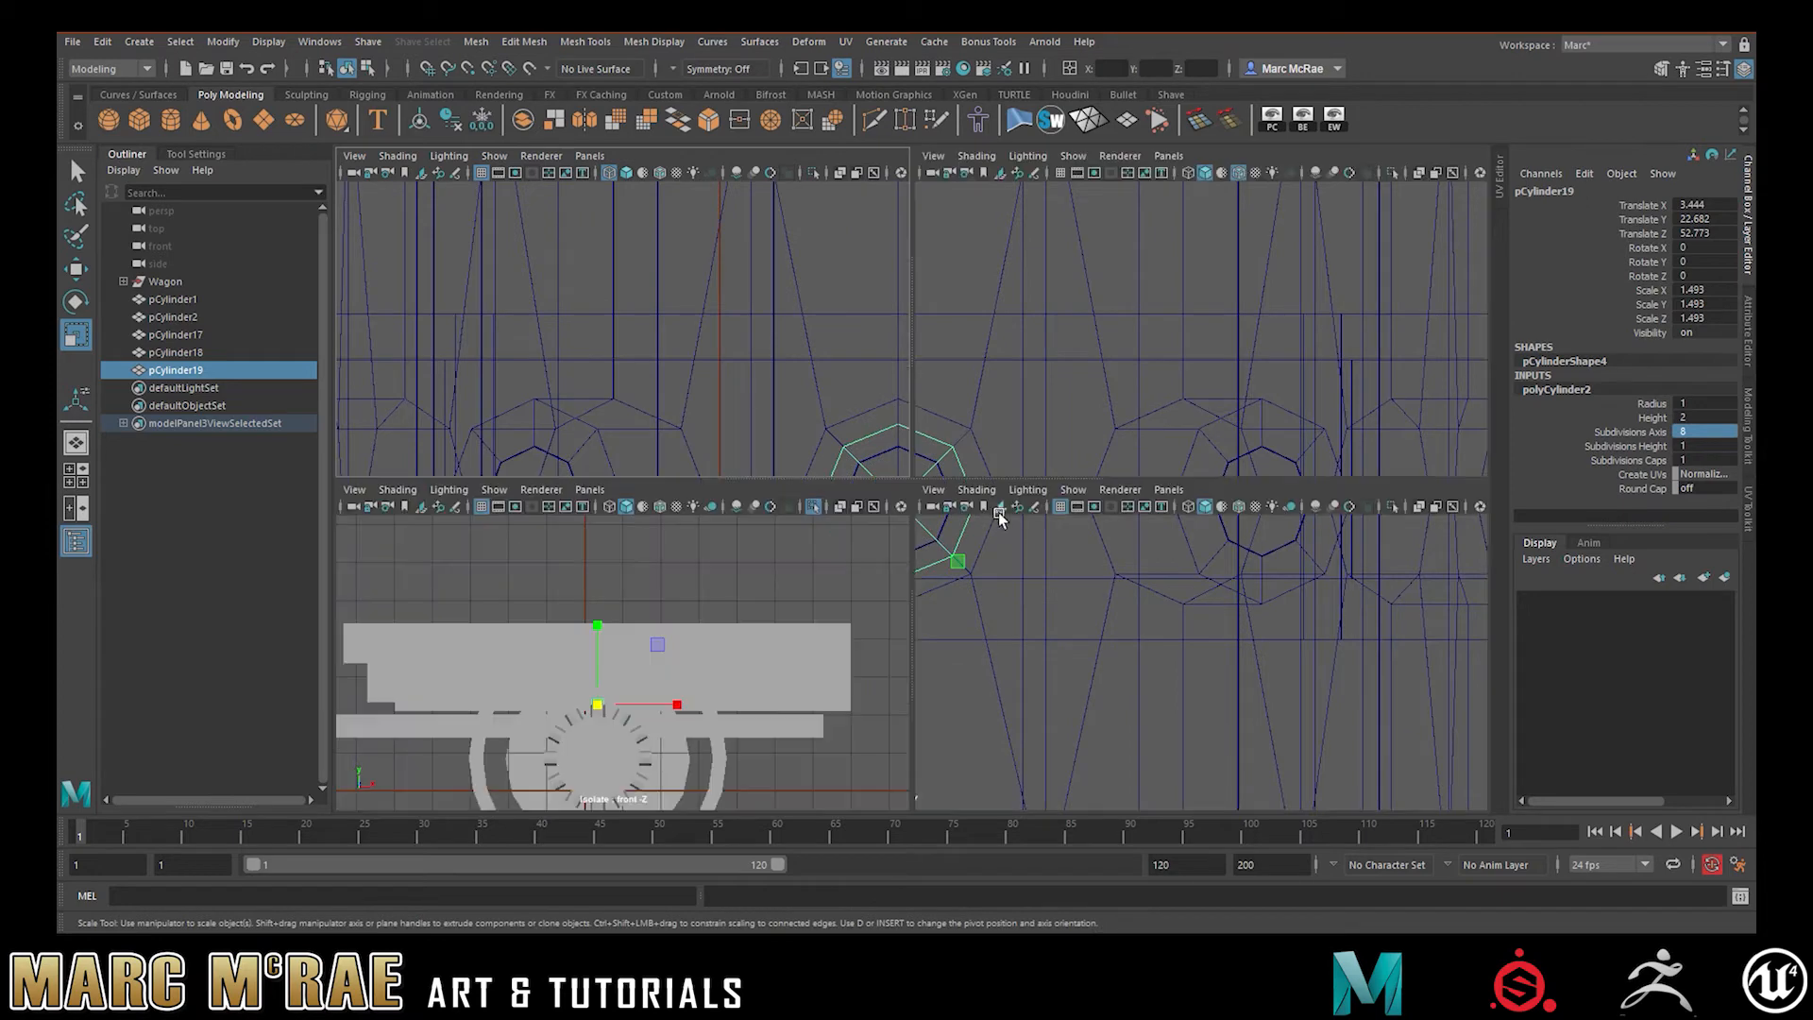
key("space")
Raise the cylinder above the socket to Translate Y 24.047, keeping its base seated in the socket
left_click_drag(1042, 434, 1074, 379, "alt")
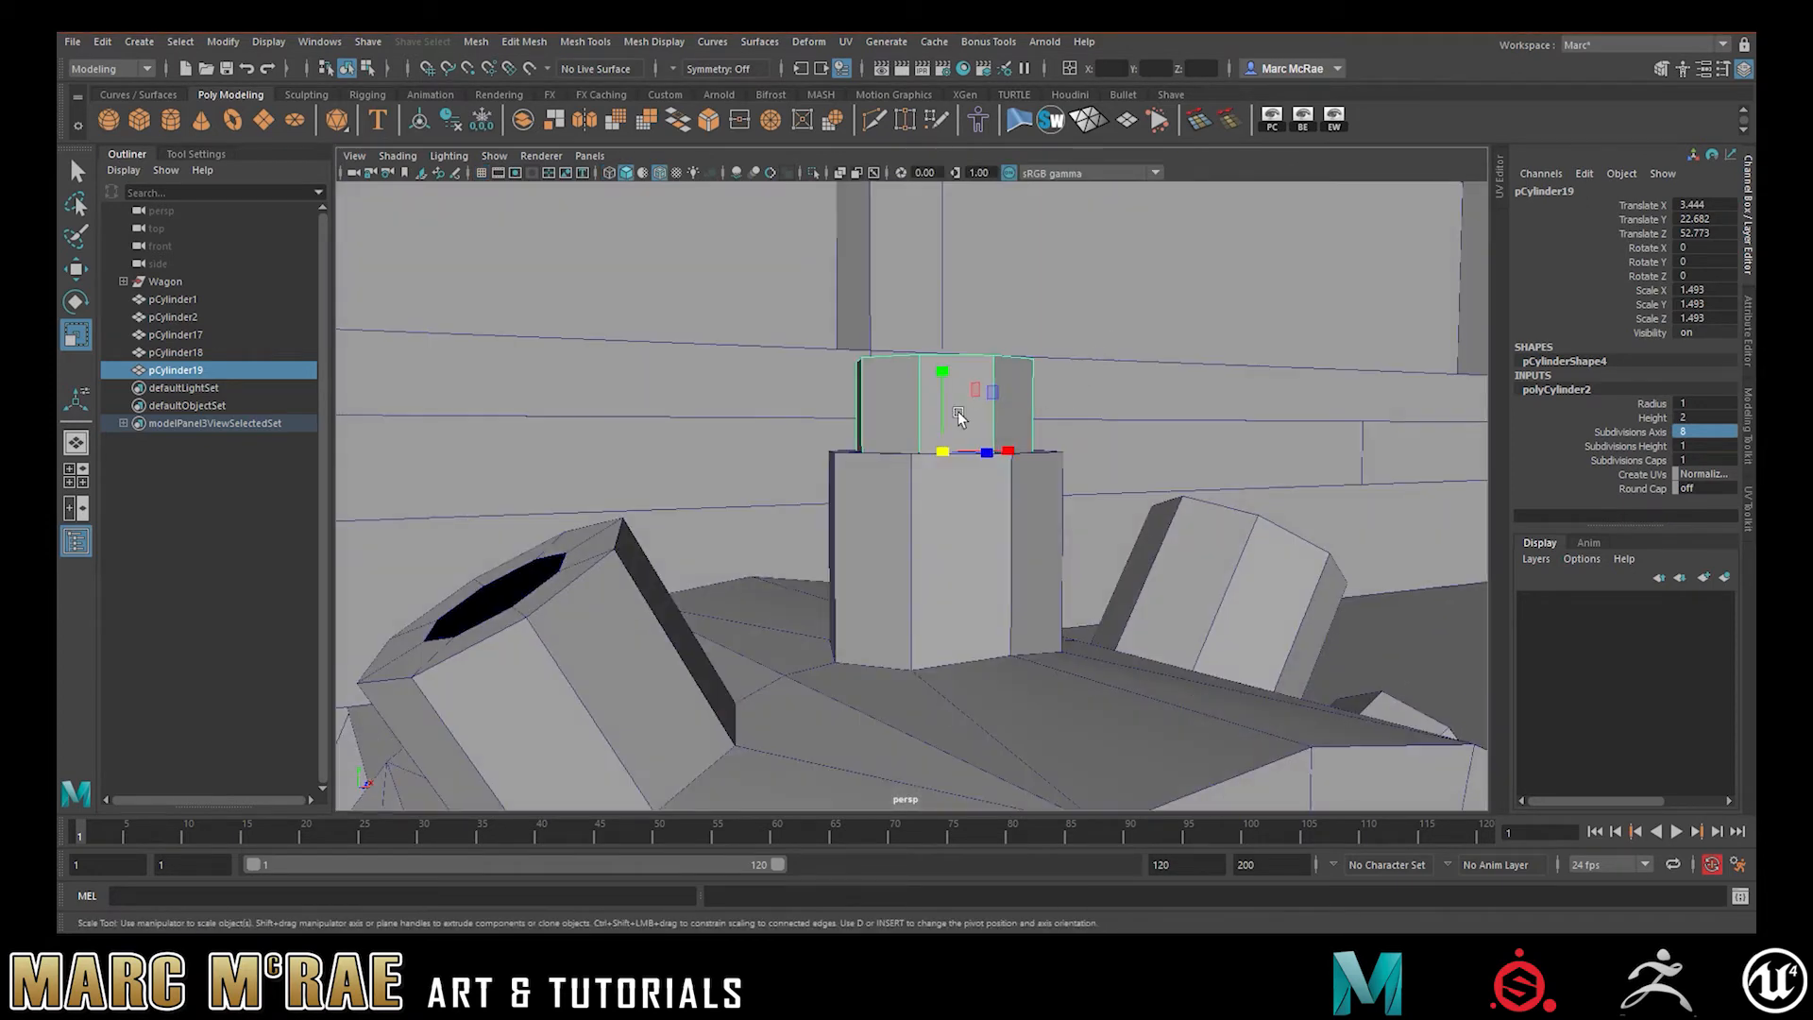
key("w")
left_click_drag(944, 315, 933, 255)
left_click_drag(1074, 336, 996, 377, "alt")
middle_click_drag(996, 378, 961, 448, "alt")
left_click_drag(922, 342, 922, 430)
Delete the top and bottom cap faces of the spoke cylinder, keeping only its side faces
right_click_drag(923, 430, 925, 468)
left_click_drag(779, 342, 1085, 685)
left_click_drag(801, 484, 1076, 510, "ctrl")
key("Delete")
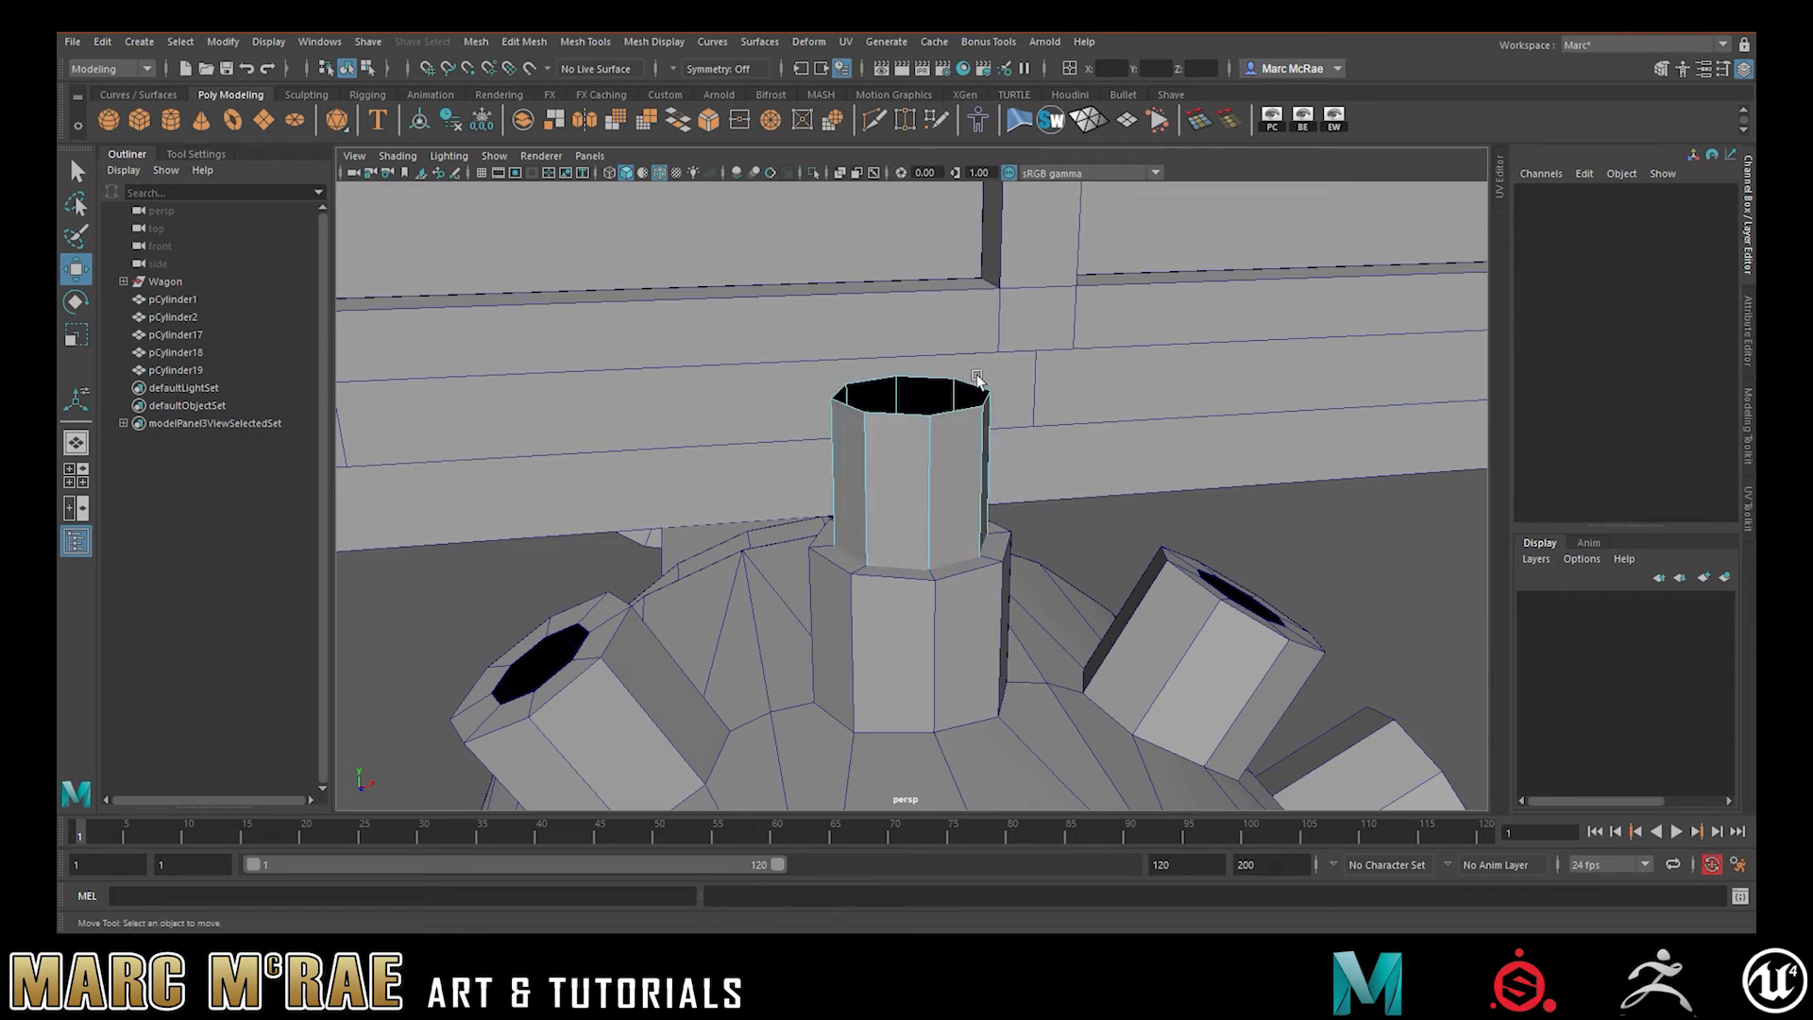
Raise the cylinder's top edge loop to the inside of the wheel rim to form a full-length spoke
right_click_drag(870, 387, 874, 356)
double_click(930, 386)
right_click_drag(1115, 348, 1031, 367, "alt")
mouse_move(999, 312)
left_mouse_down("alt")
mouse_move(1028, 384)
mouse_move(976, 321)
left_mouse_up("alt")
middle_click_drag(886, 336, 816, 524, "alt")
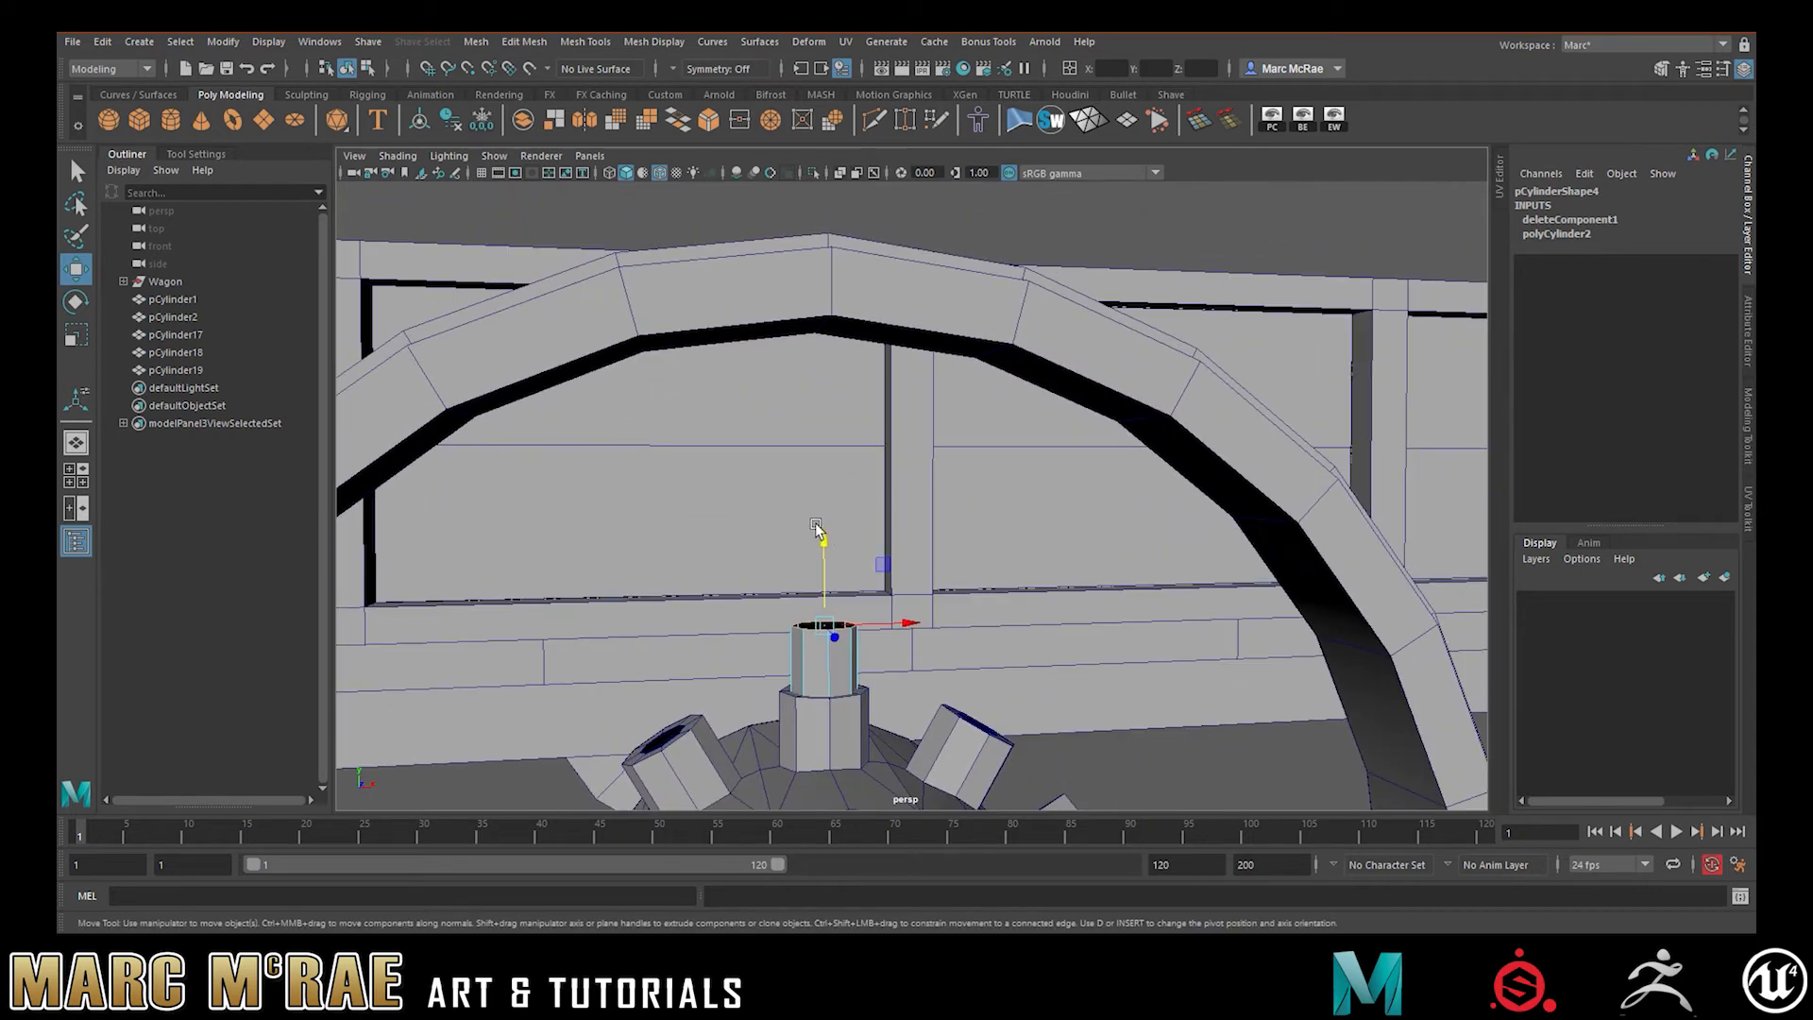
left_click_drag(818, 531, 828, 226)
middle_click_drag(923, 499, 895, 485, "alt")
right_click_drag(808, 457, 893, 427)
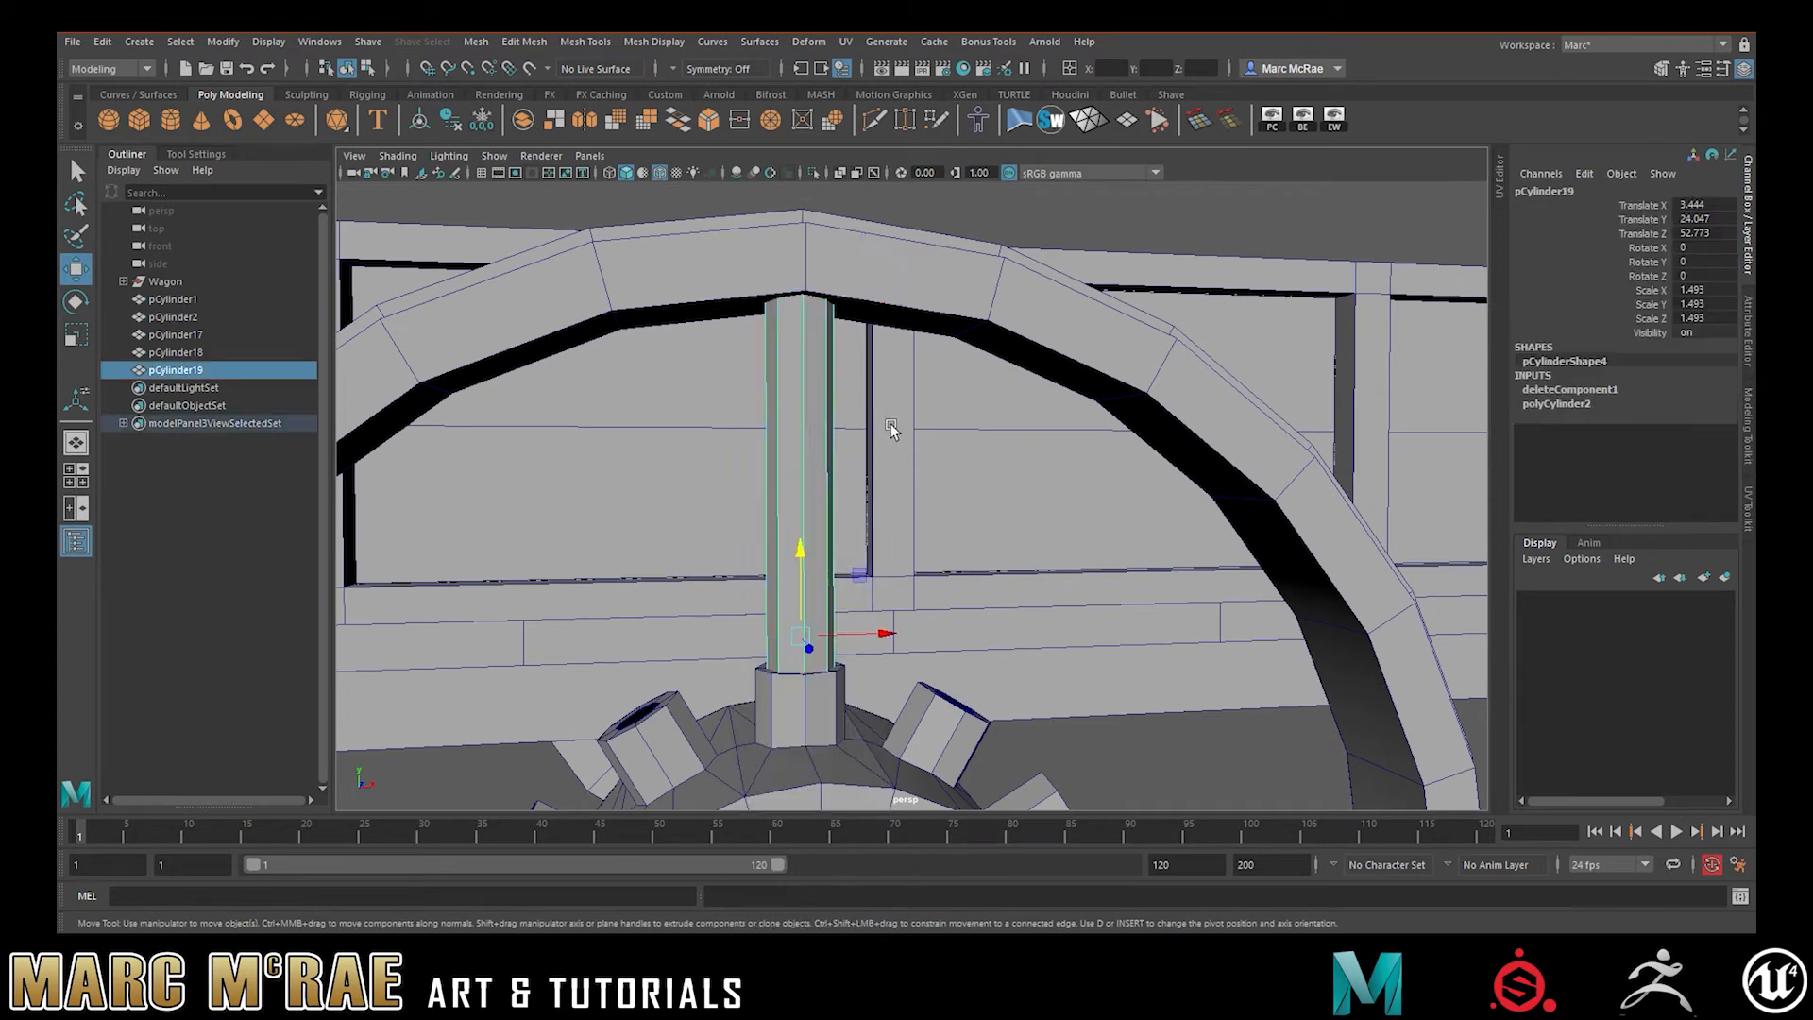
Delete the spoke's history, freeze its transformations, and snap its pivot to the centre vertex of the hub's front face
scroll(894, 498, "down", 2)
left_click_drag(893, 499, 873, 406, "alt")
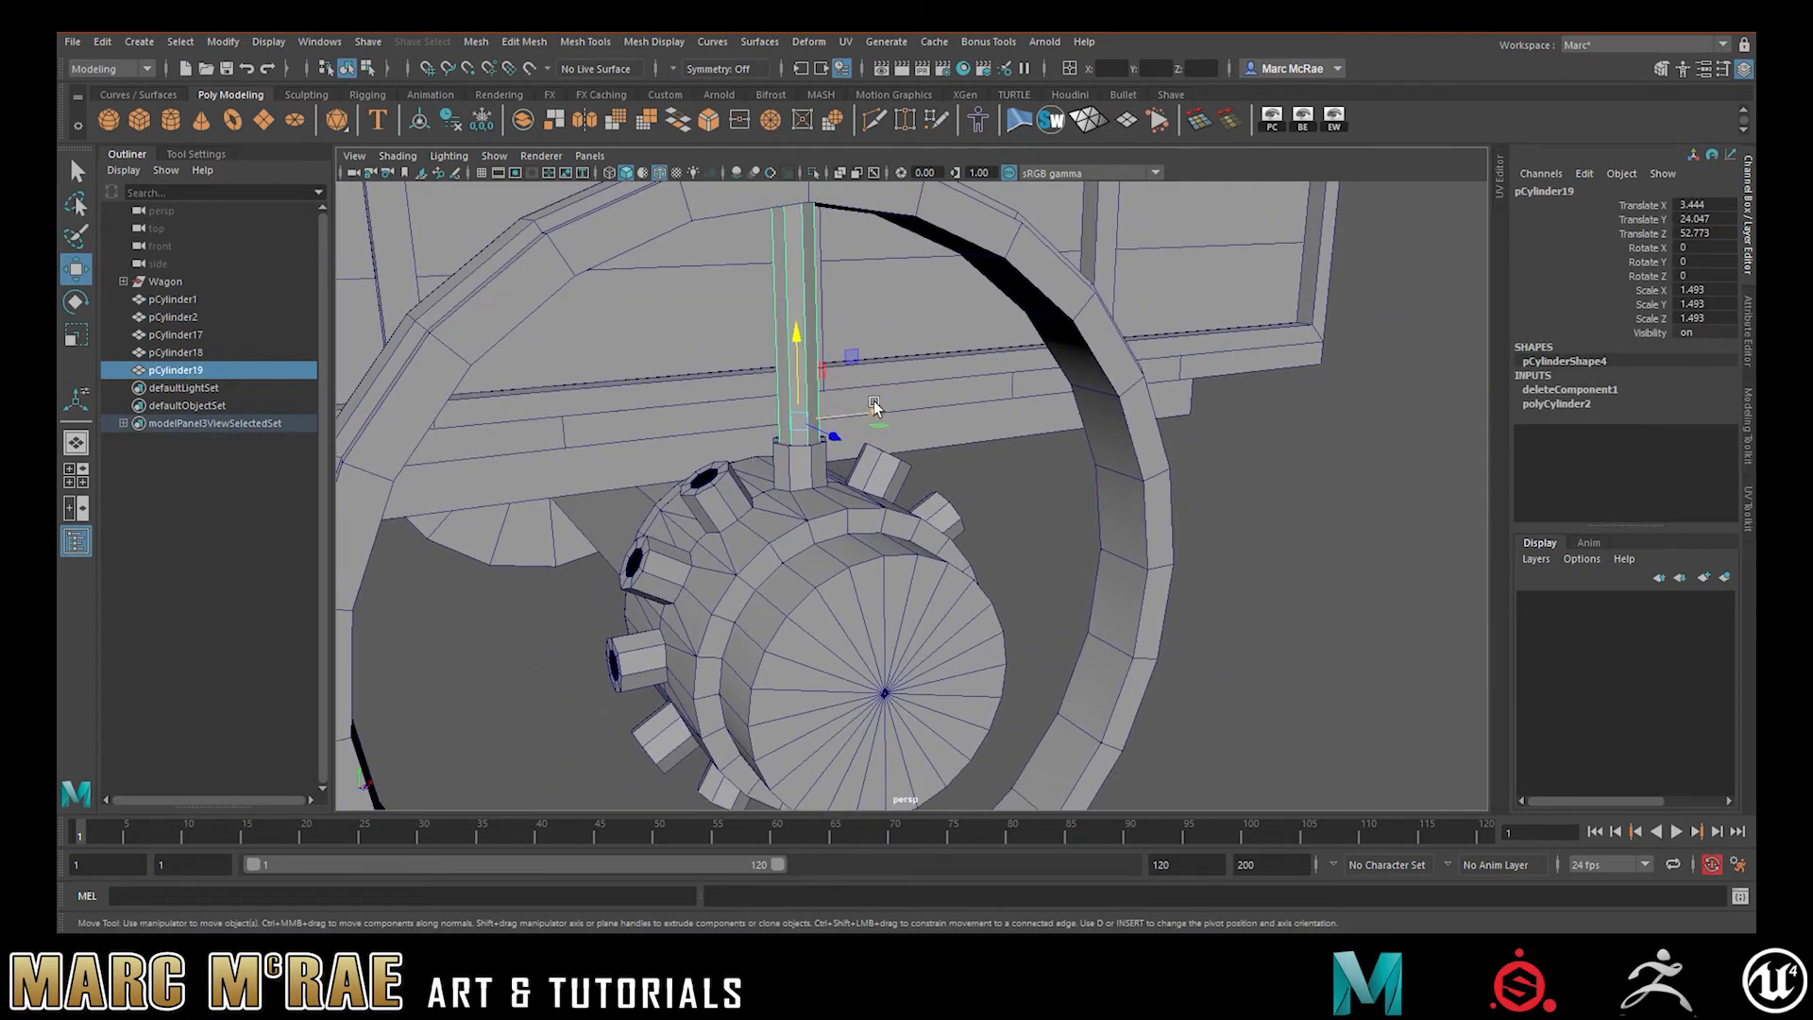
left_click(450, 117)
left_click(482, 117)
key("d")
key("v")
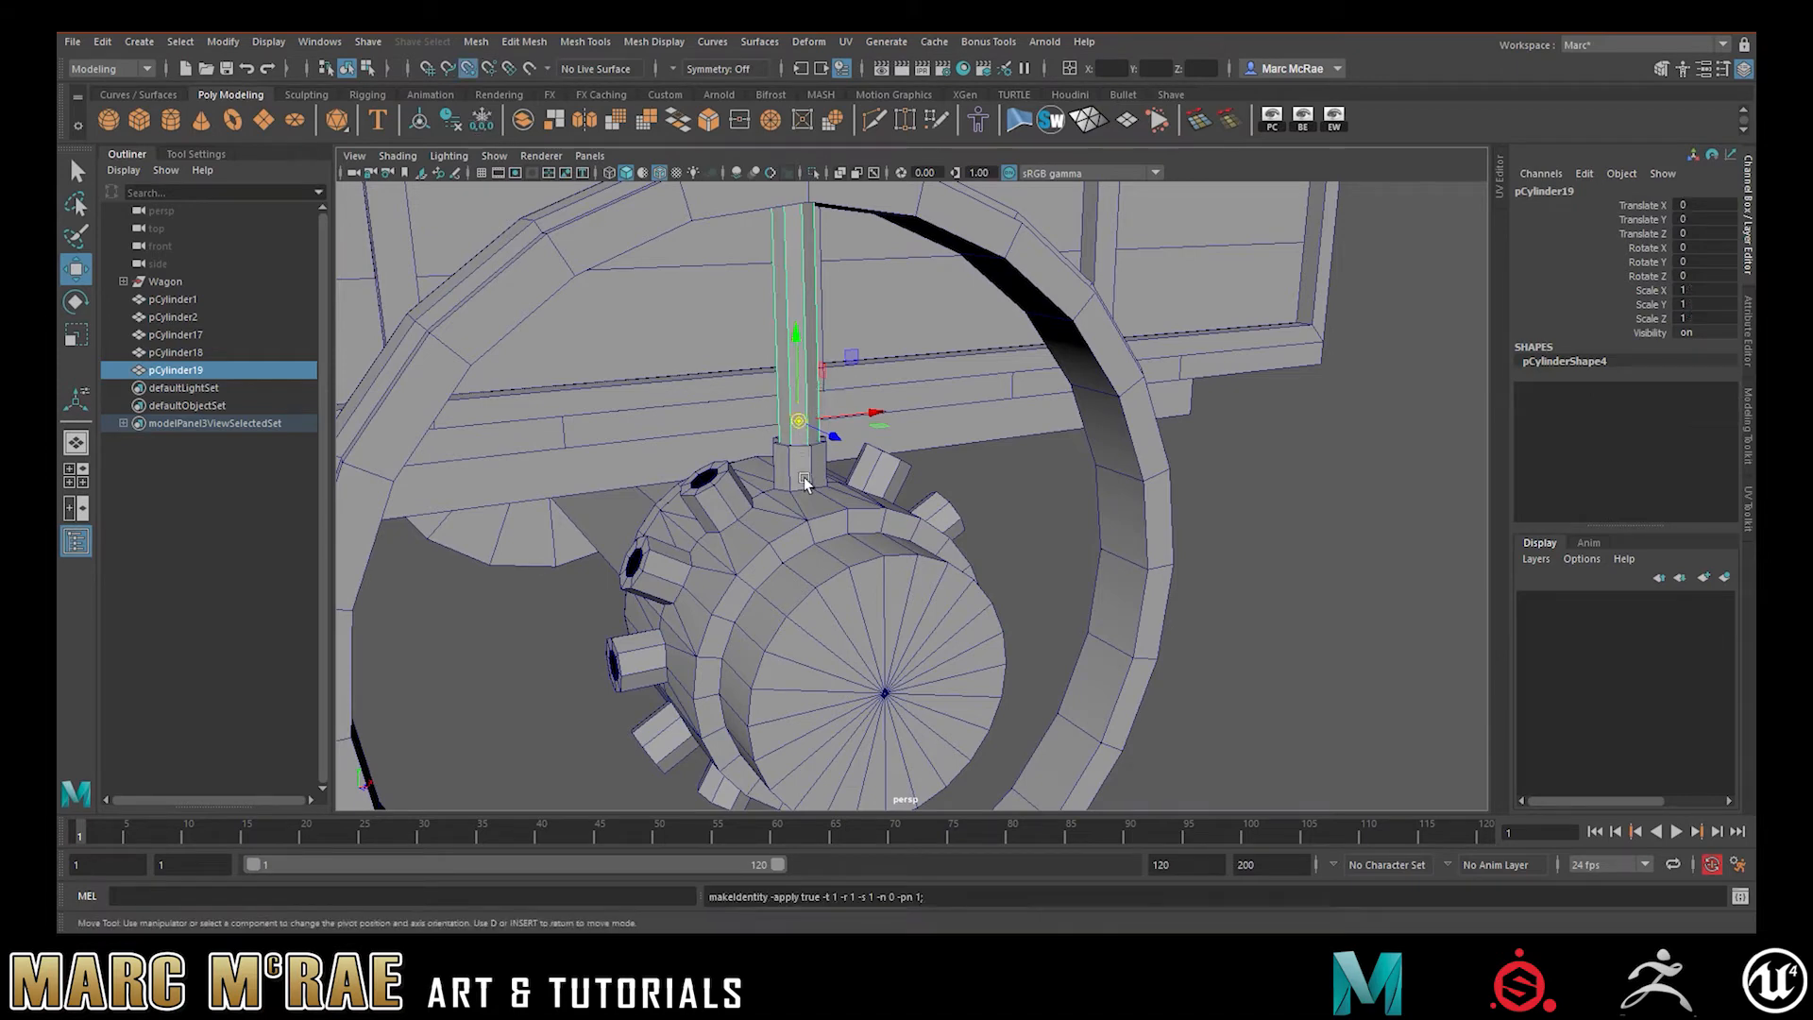
left_click_drag(795, 421, 885, 694)
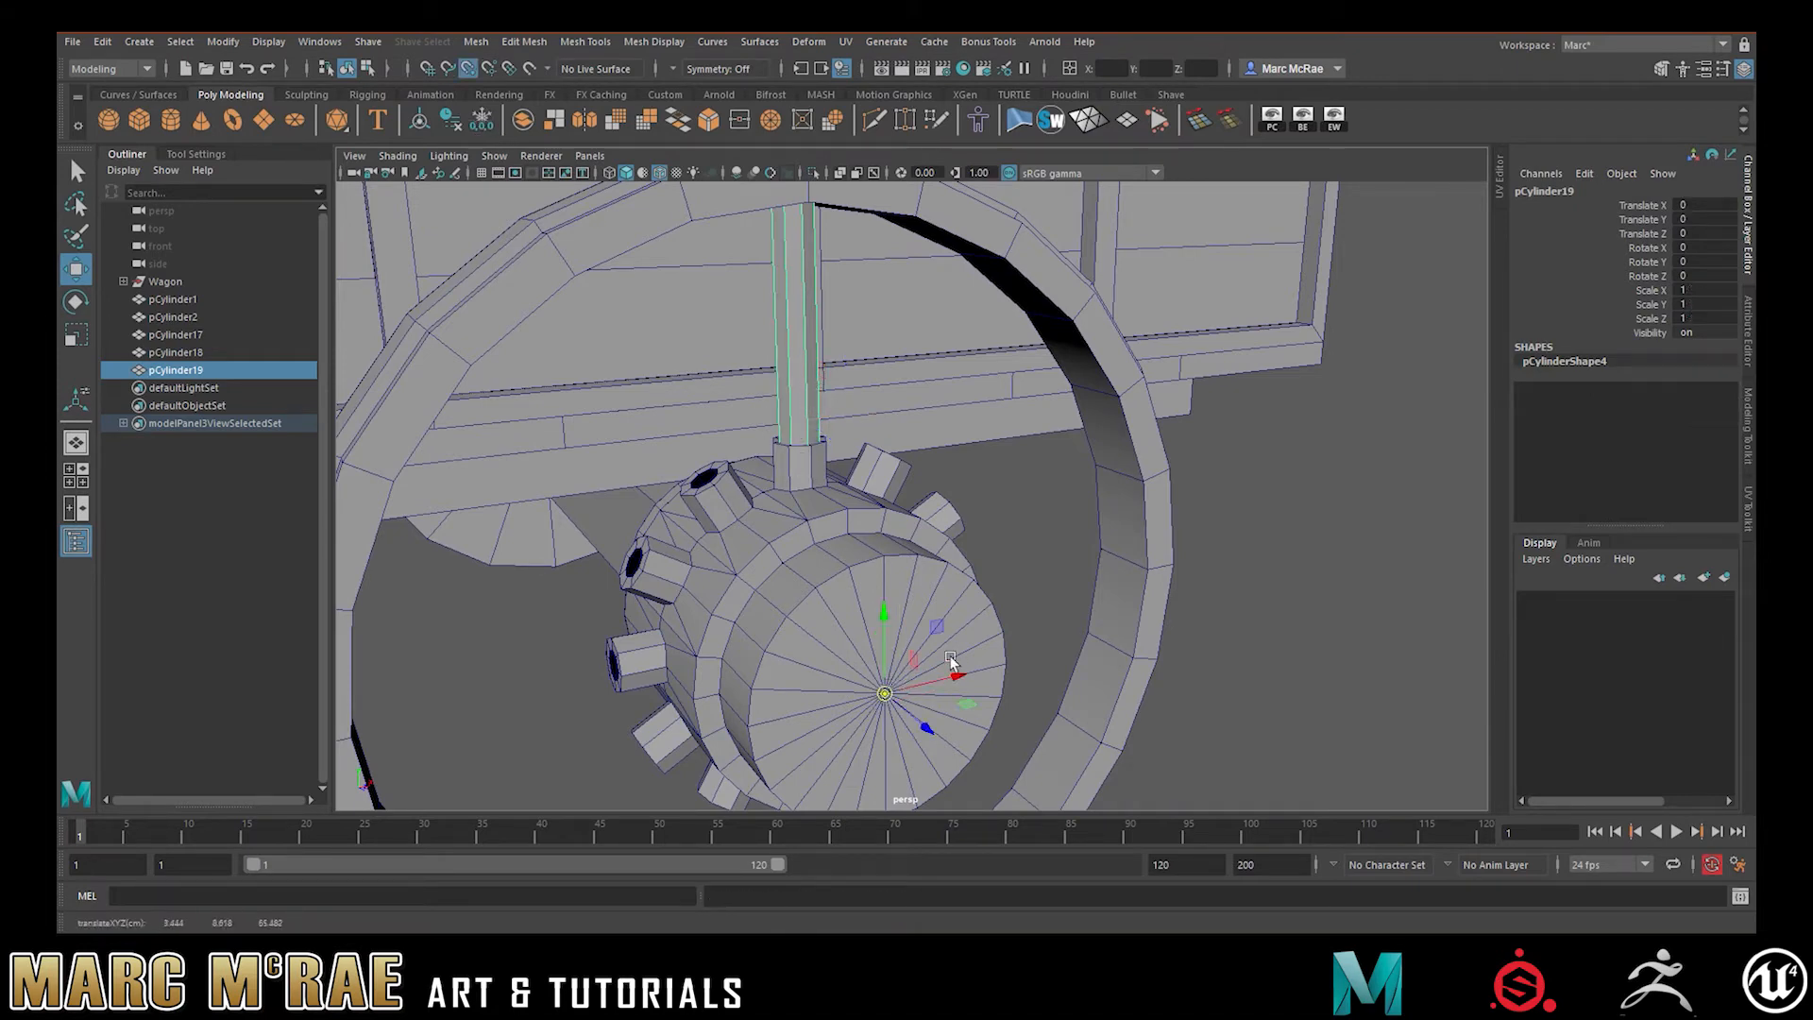
left_click_drag(1018, 535, 873, 563, "alt")
Reselect only the top spoke and freeze its transformations again with the pivot at the hub centre
left_click(965, 597)
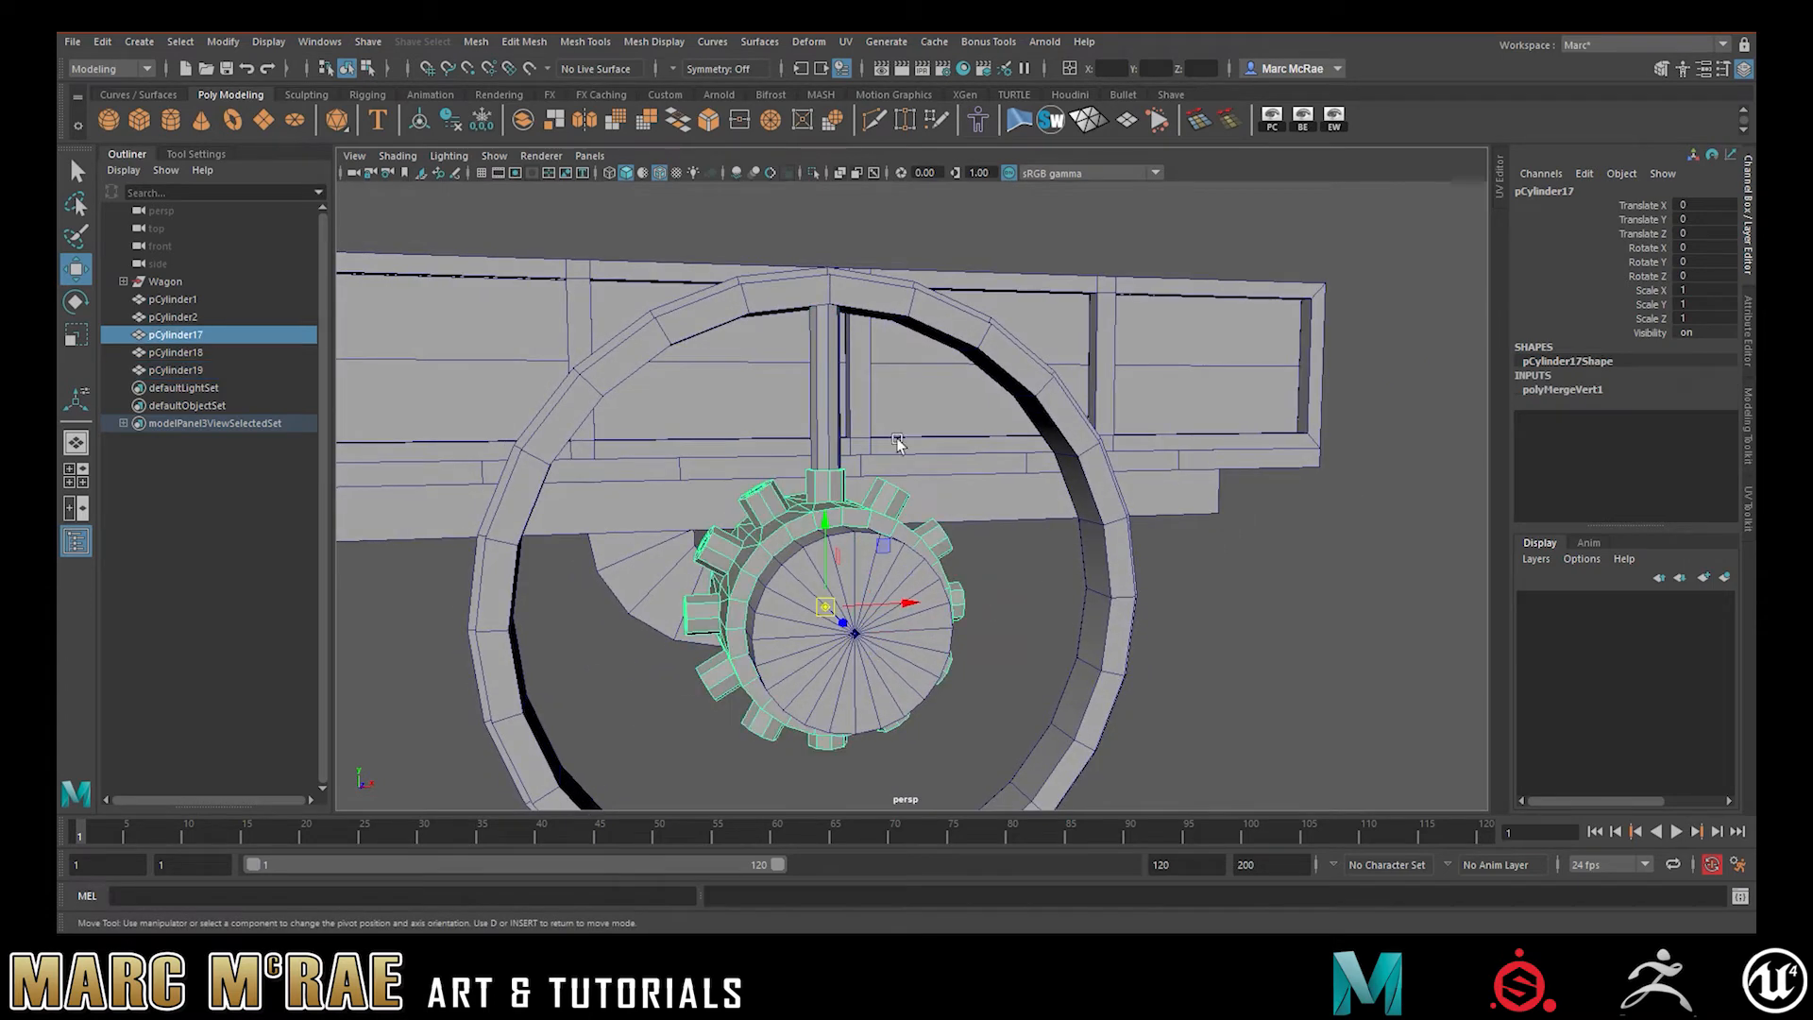
left_click(829, 358)
mouse_move(886, 435)
left_mouse_down("alt")
mouse_move(906, 465)
mouse_move(911, 430)
left_mouse_up("alt")
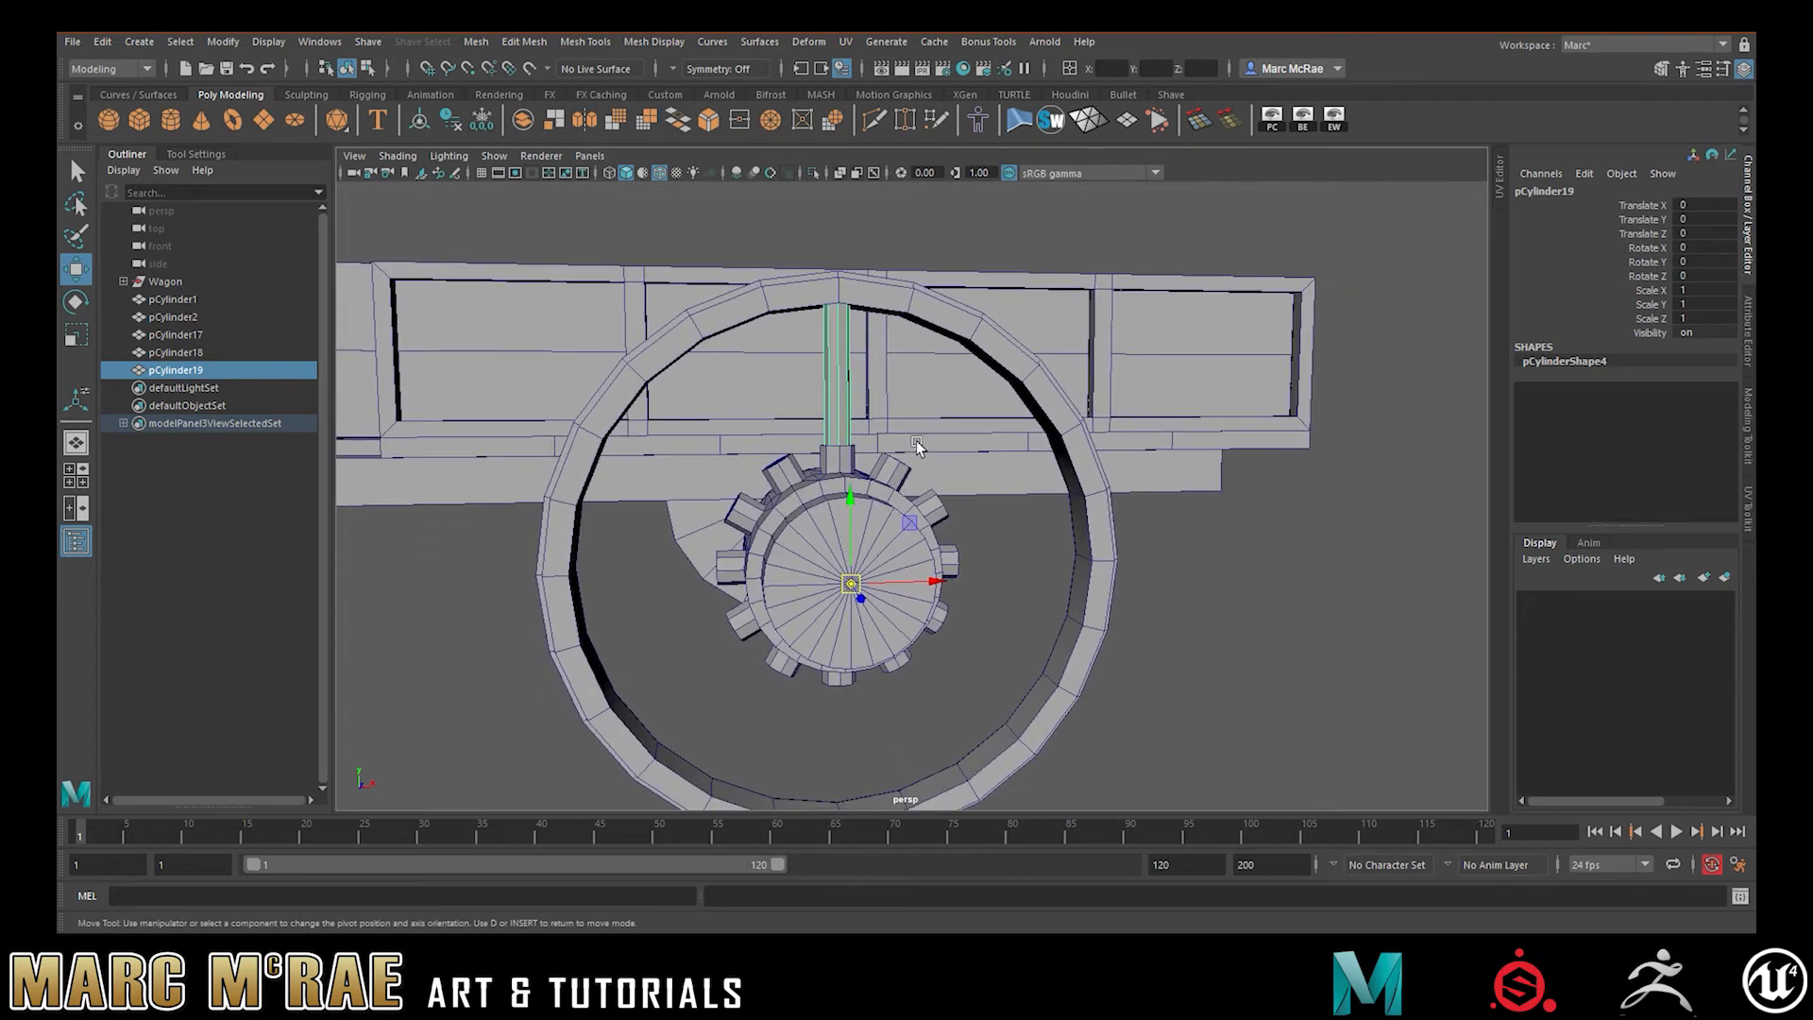
left_click(998, 621)
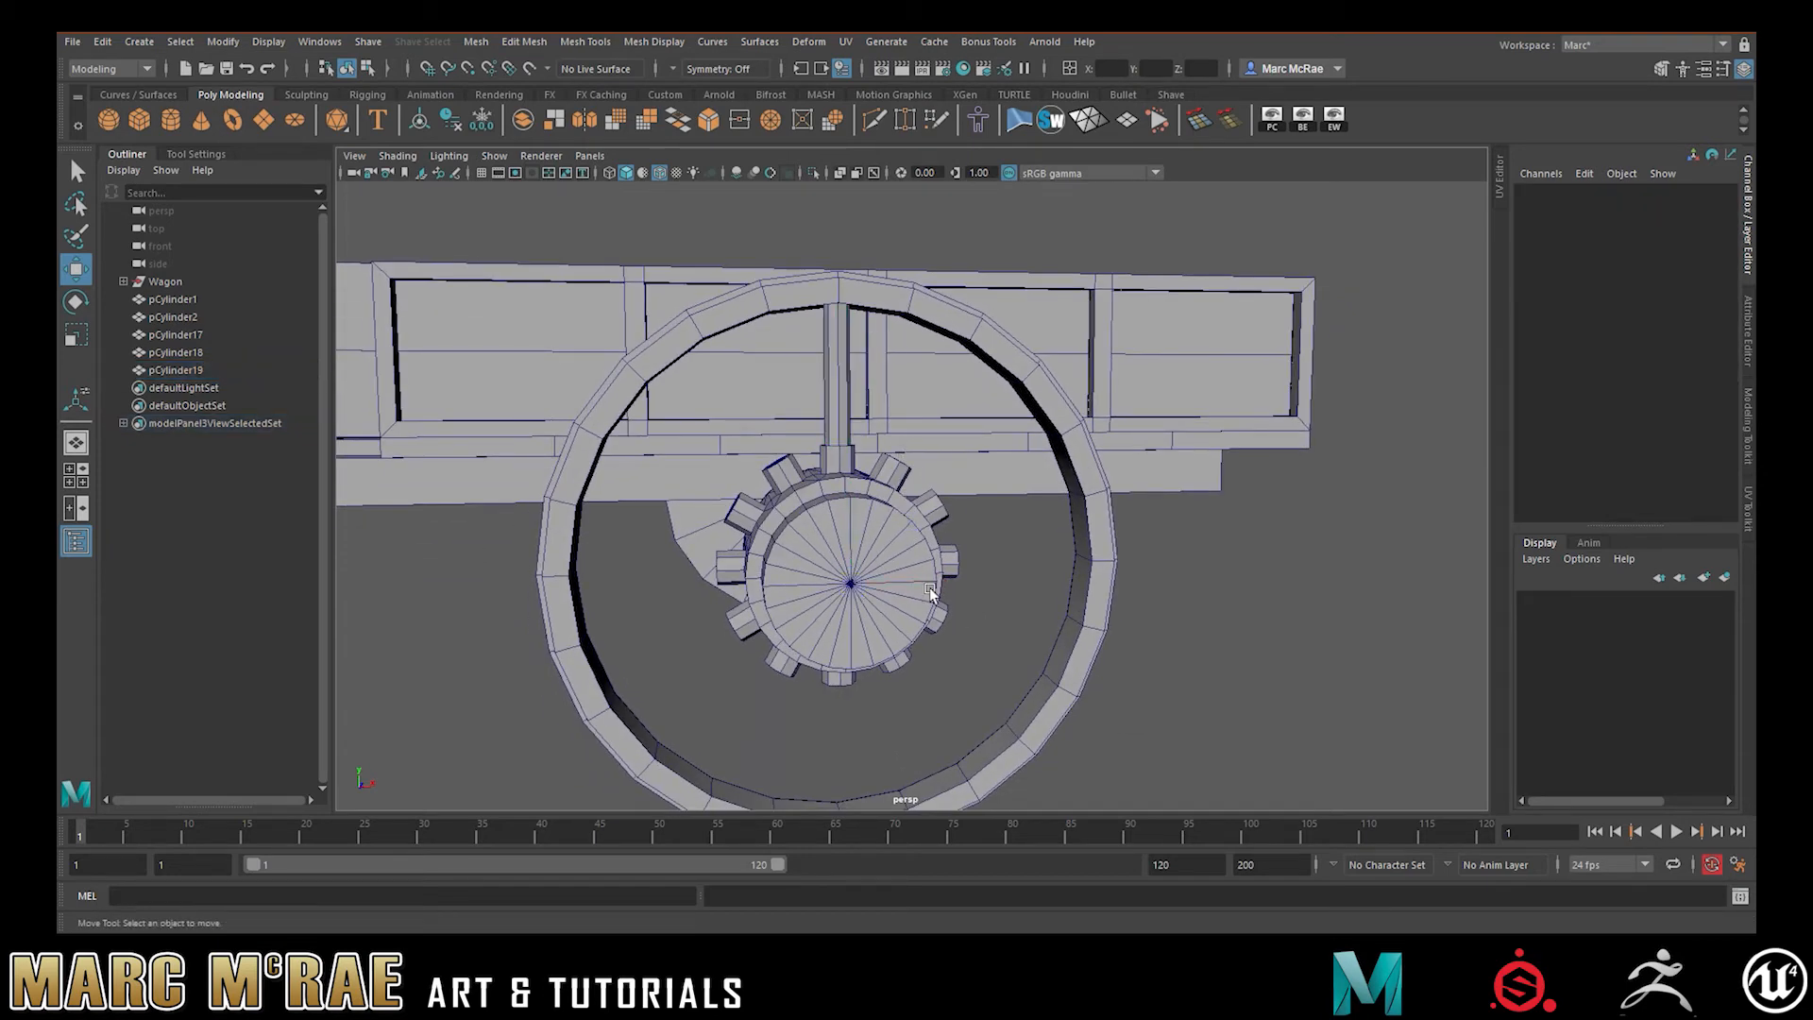
left_click(830, 380)
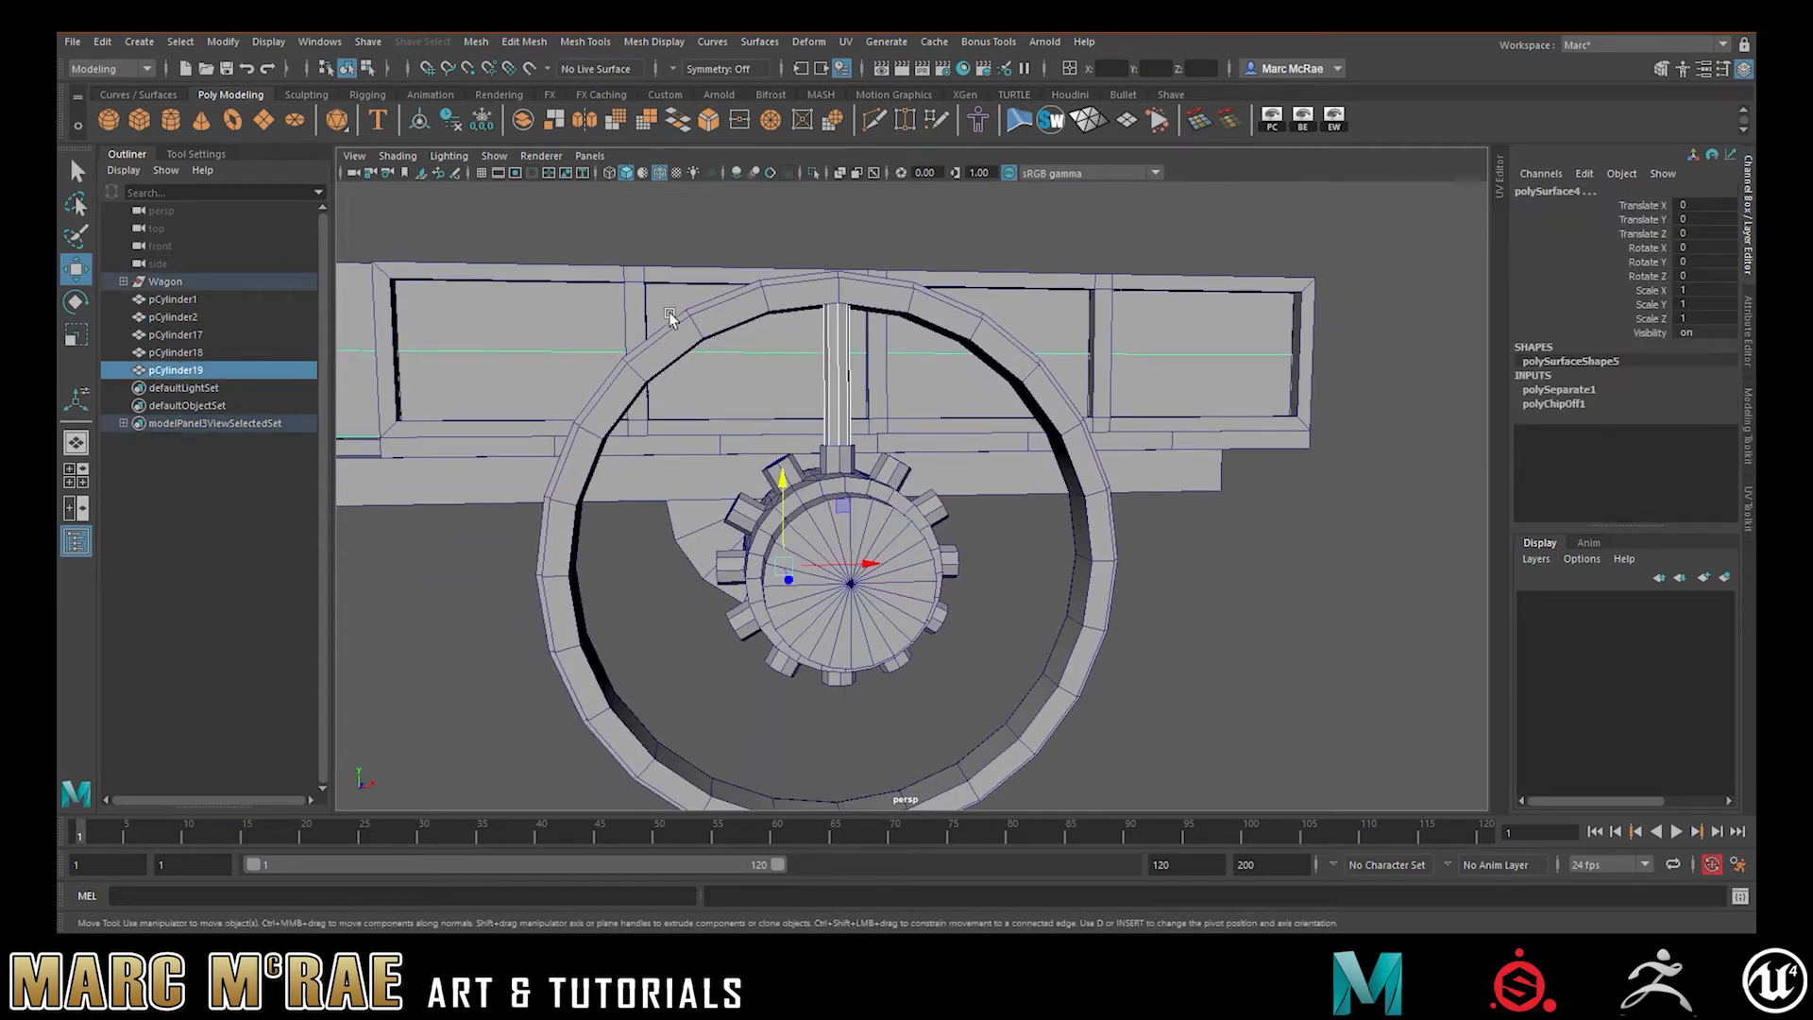
left_click(998, 637)
left_click(840, 378)
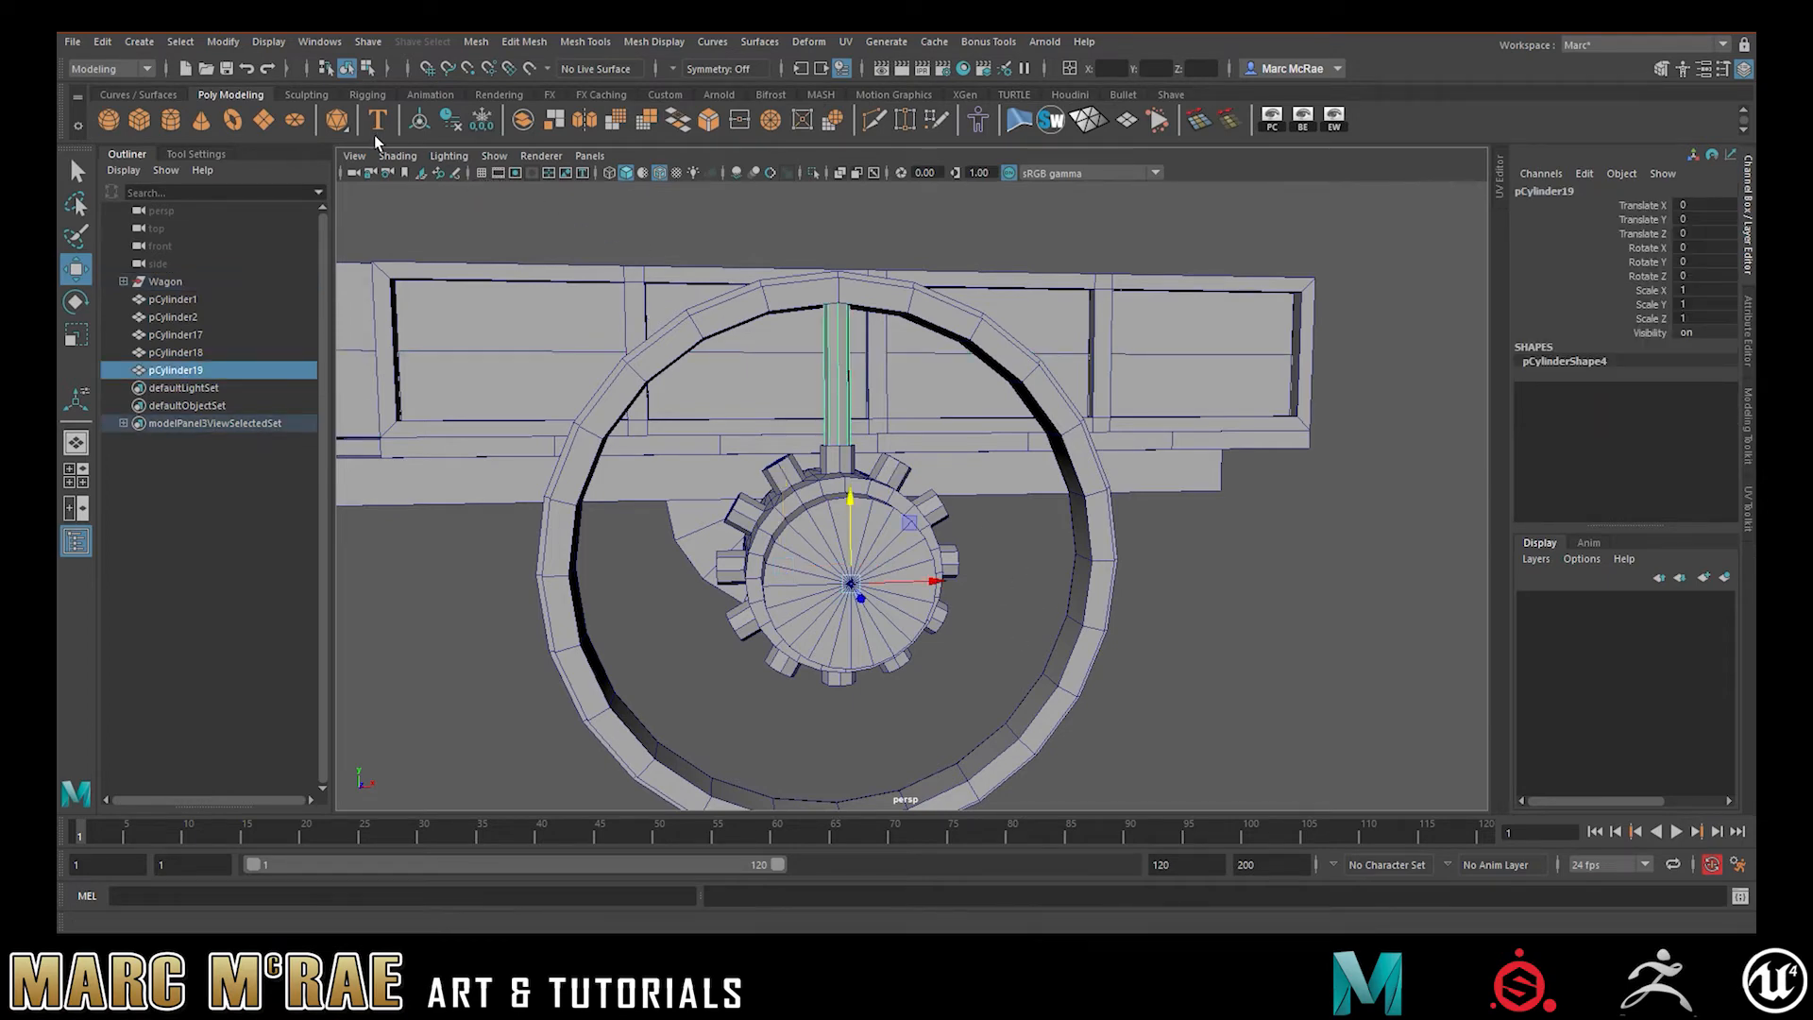
left_click(481, 119)
Duplicate the spoke around the hub as 11 copies rotated 30 degrees in Z, and reset the Duplicate Special options
left_click(109, 42)
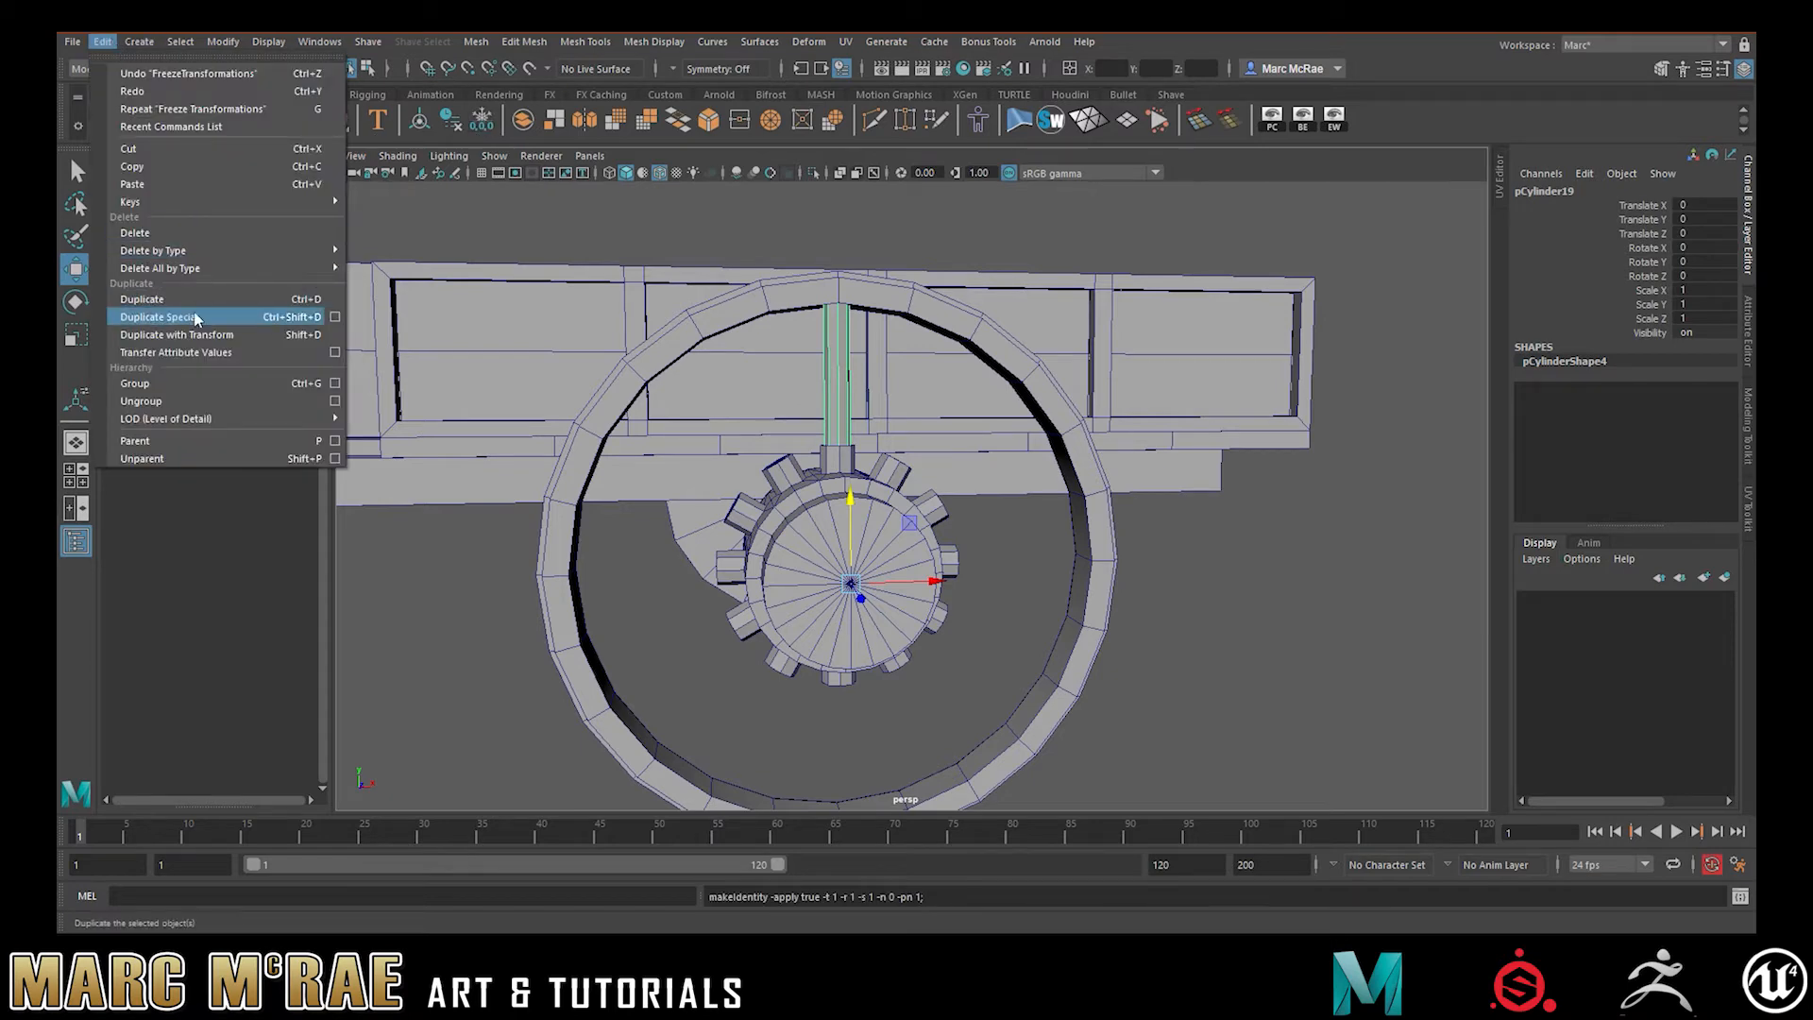
left_click(335, 318)
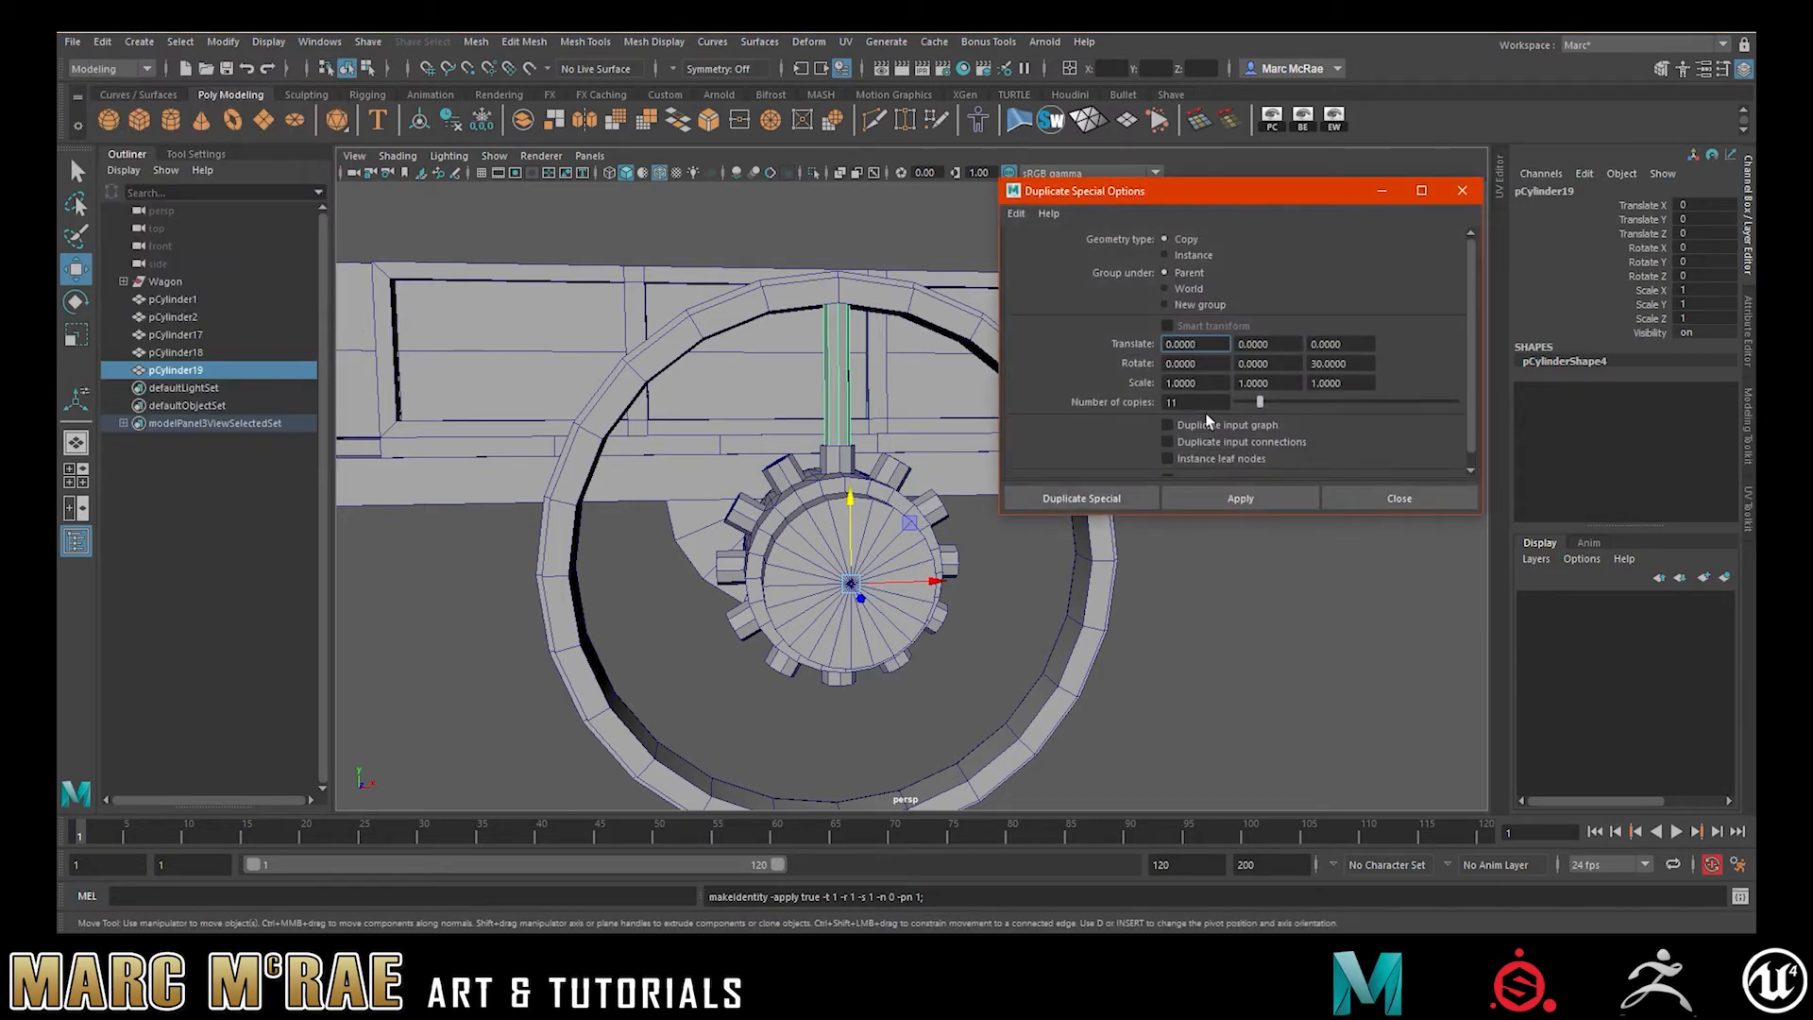
left_click(1242, 498)
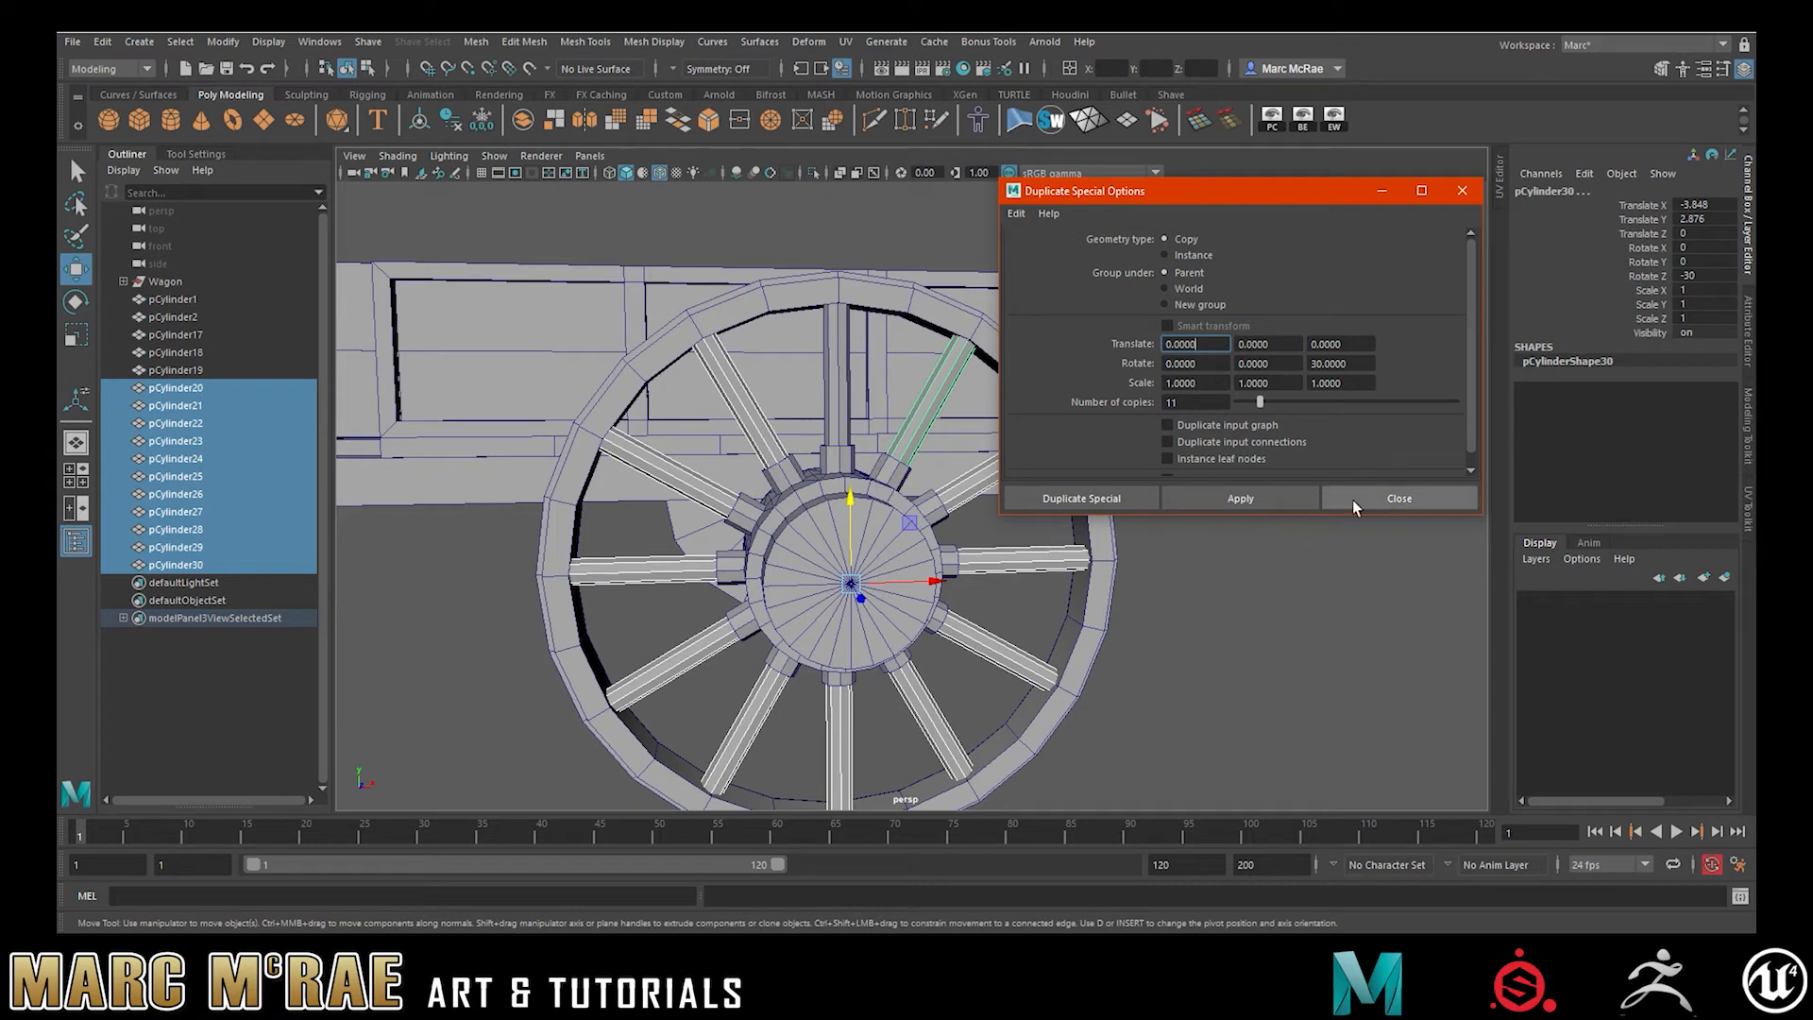
left_click(1017, 213)
left_click(1045, 253)
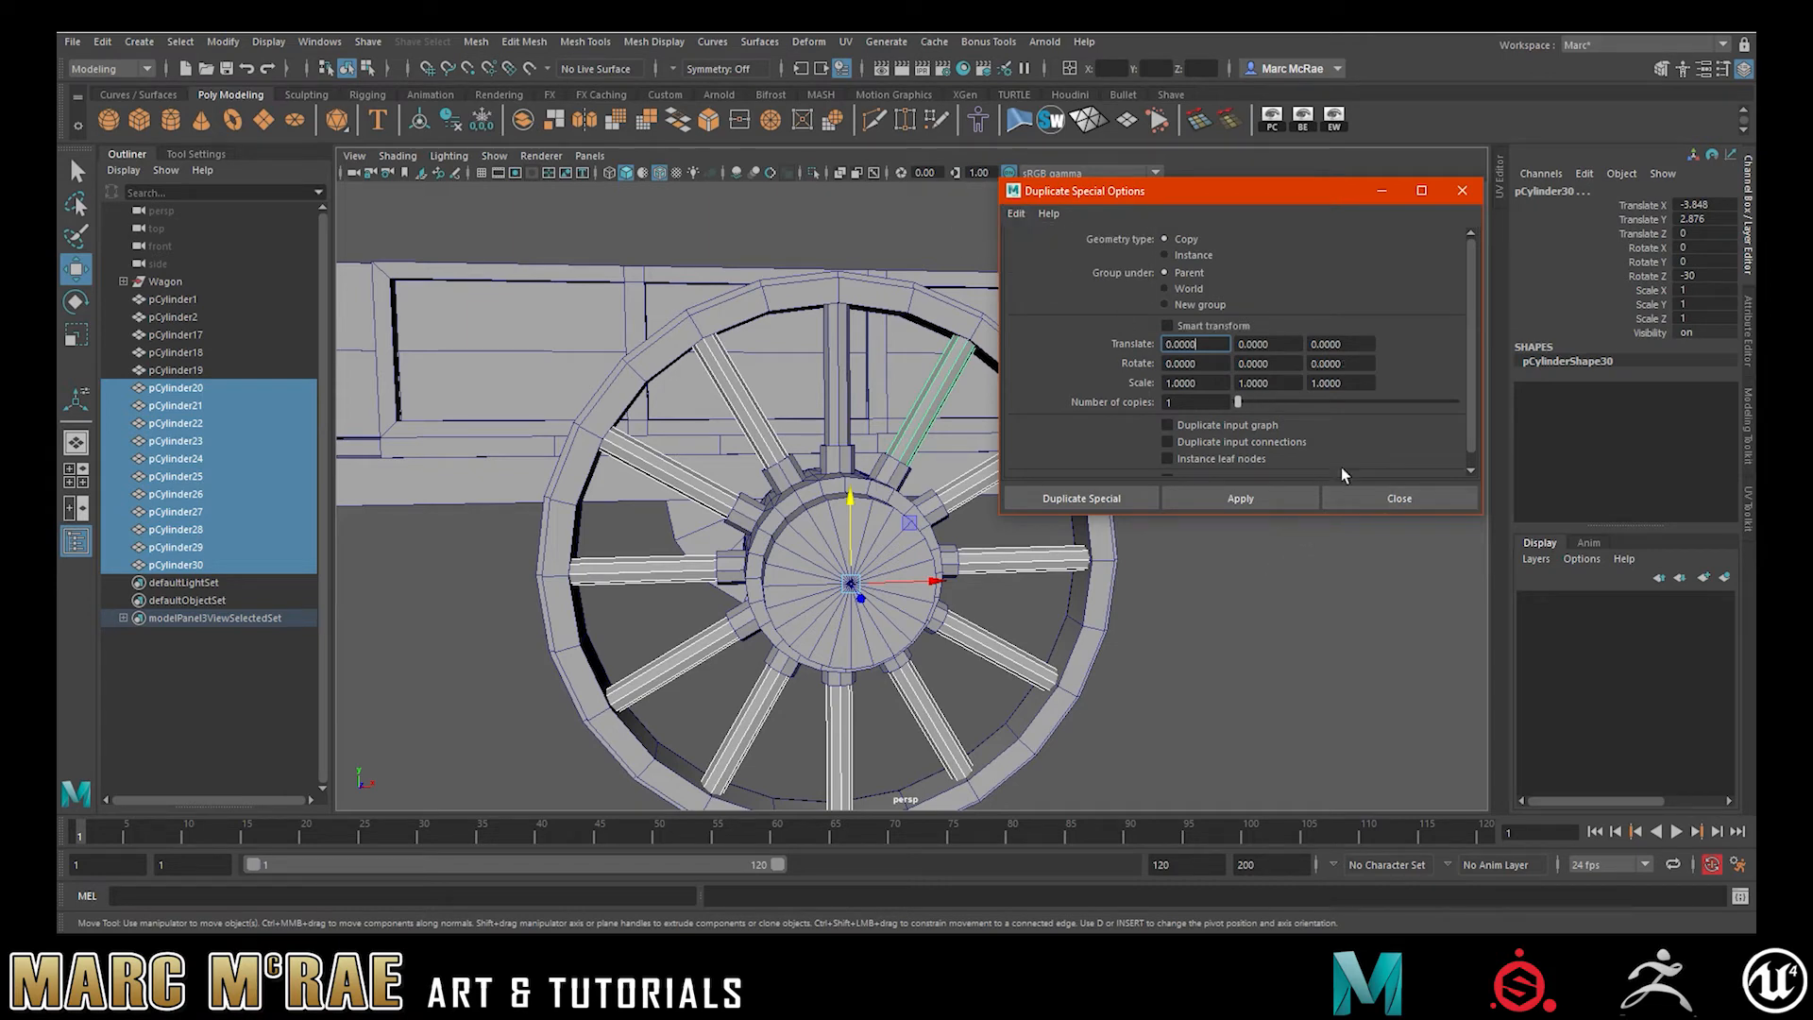
left_click(1400, 496)
left_click(1250, 589)
Select the cylinder filling the hub from behind the wheel and isolate it in the viewport
left_click_drag(1165, 595, 761, 437, "alt")
right_click(955, 467)
right_click_drag(957, 472, 956, 517)
left_click(959, 482)
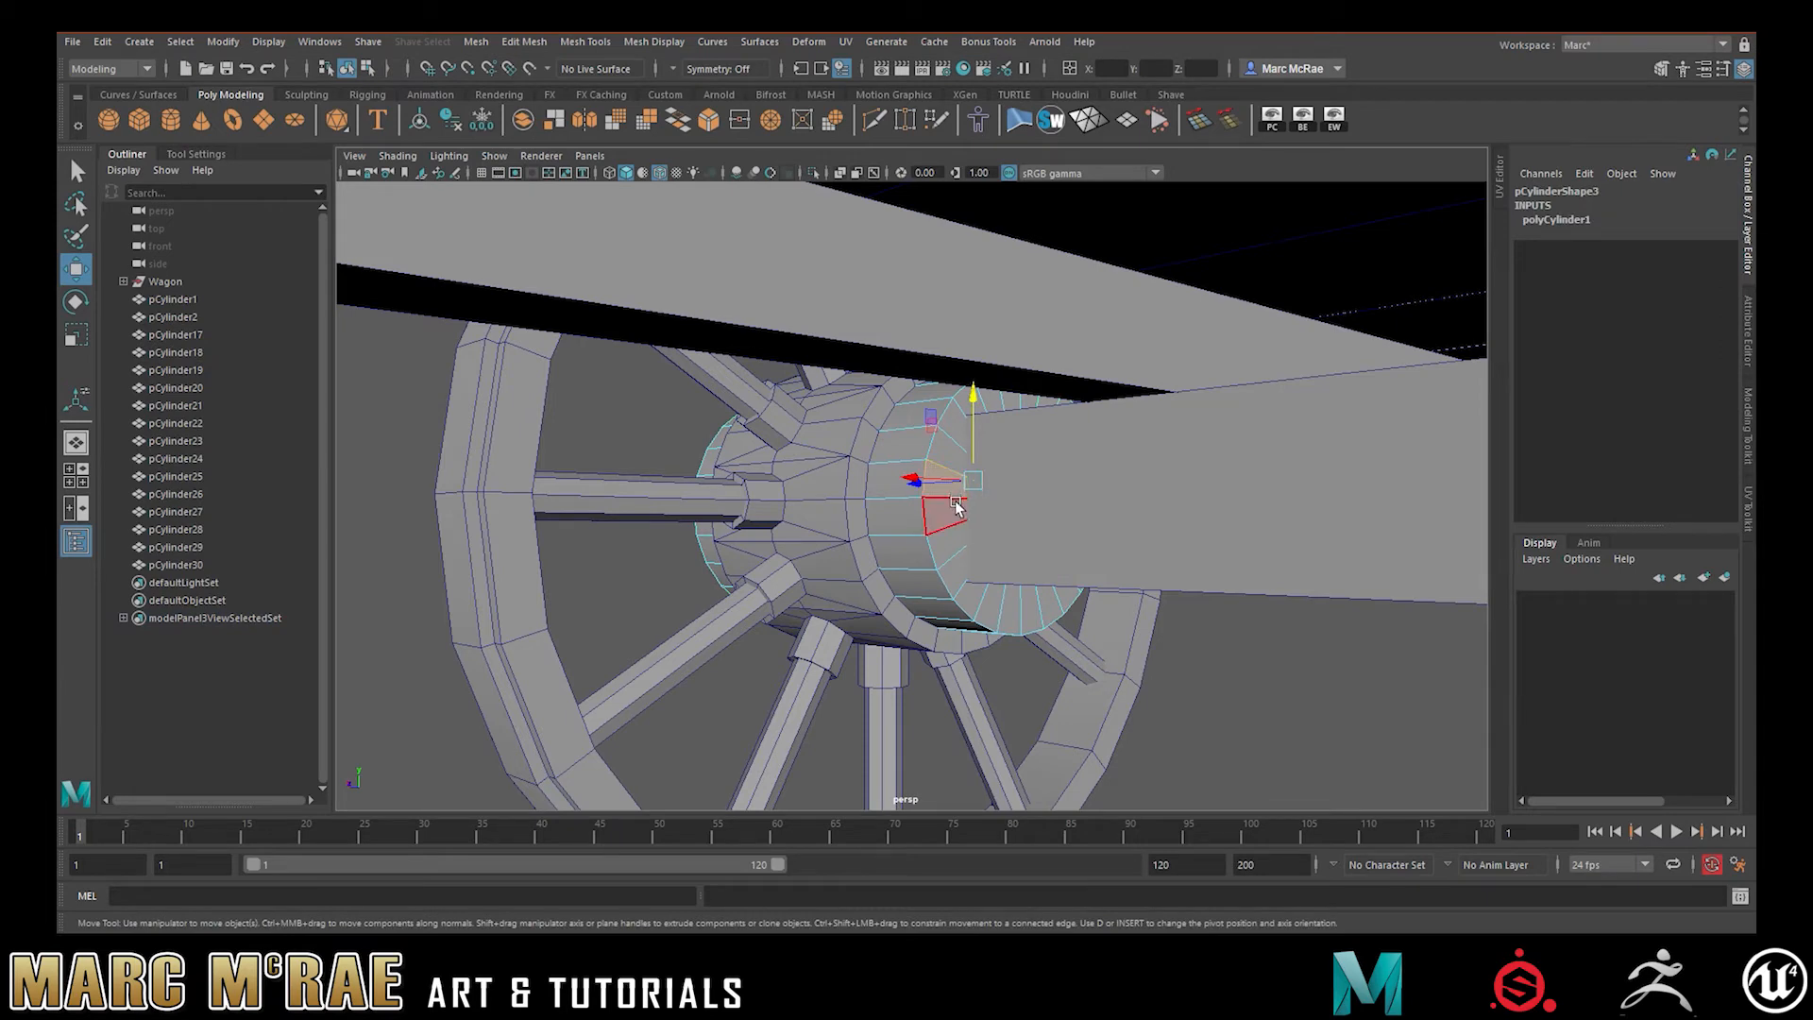
key("Tab")
right_click_drag(897, 479, 929, 500)
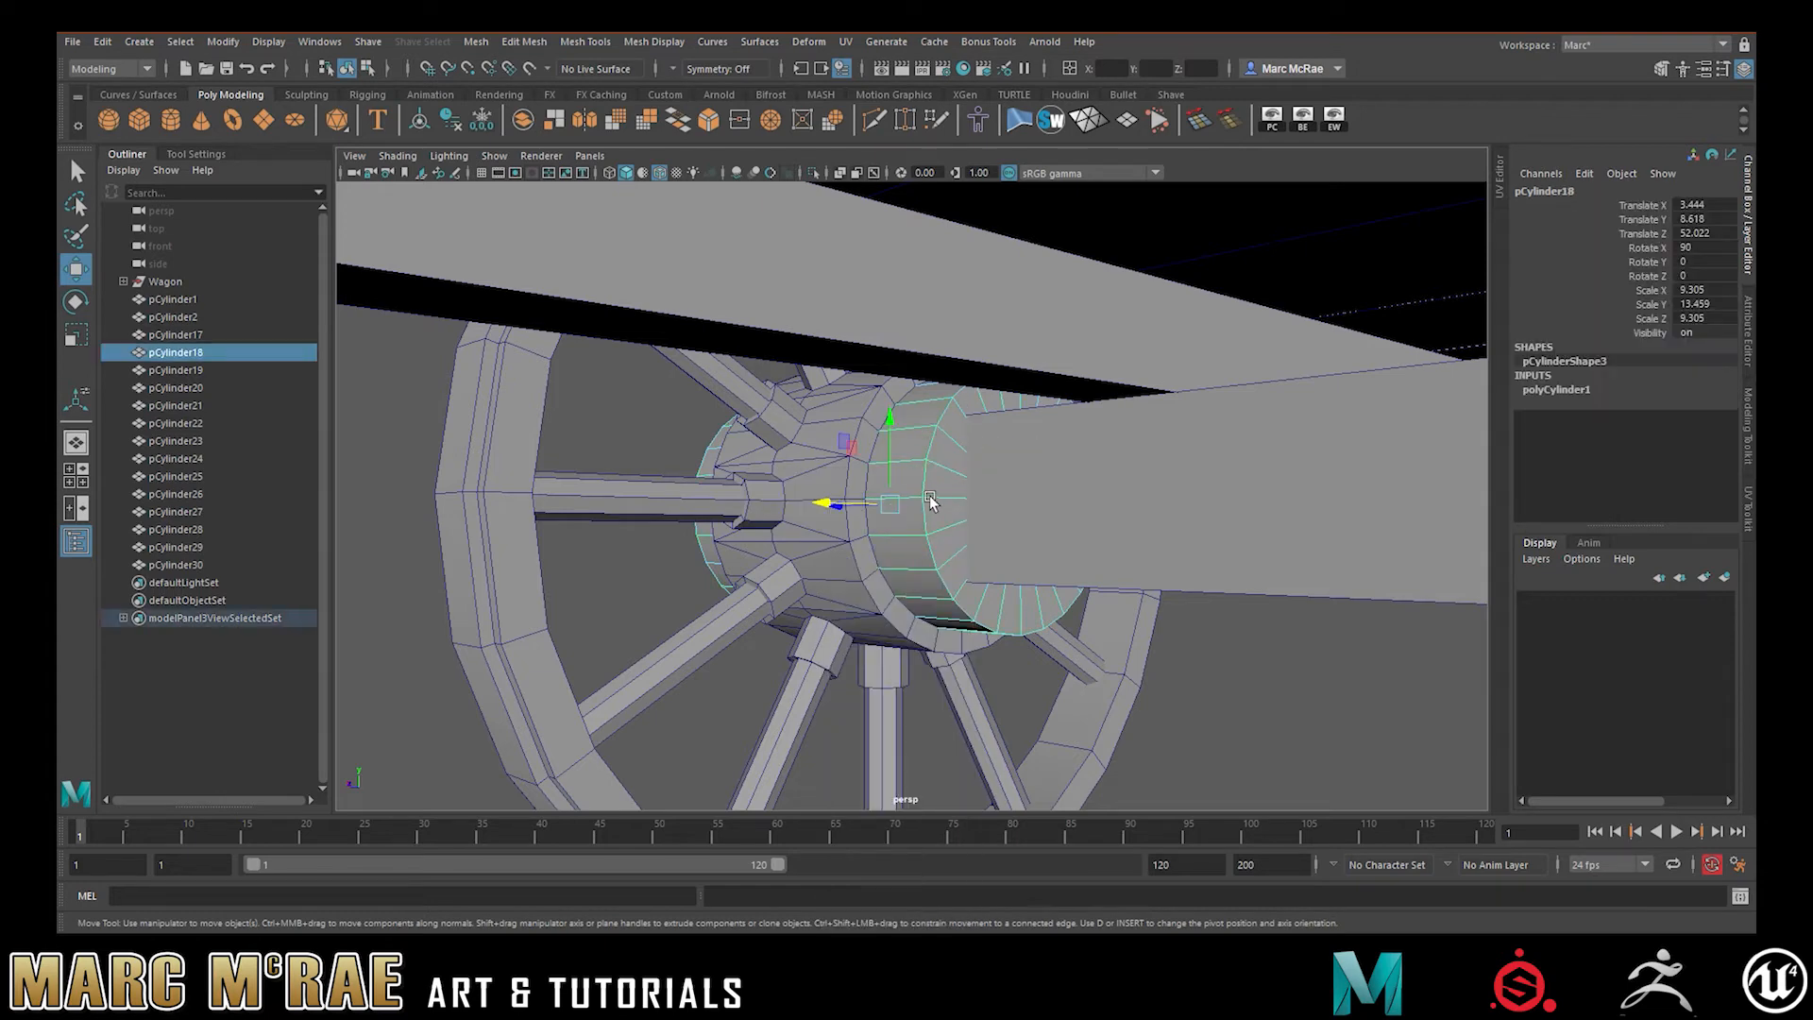
left_click(812, 173)
Select all the triangular cap faces on the rear end of the hub-filling cylinder and delete them
right_click_drag(1003, 457, 993, 485)
left_click(959, 455)
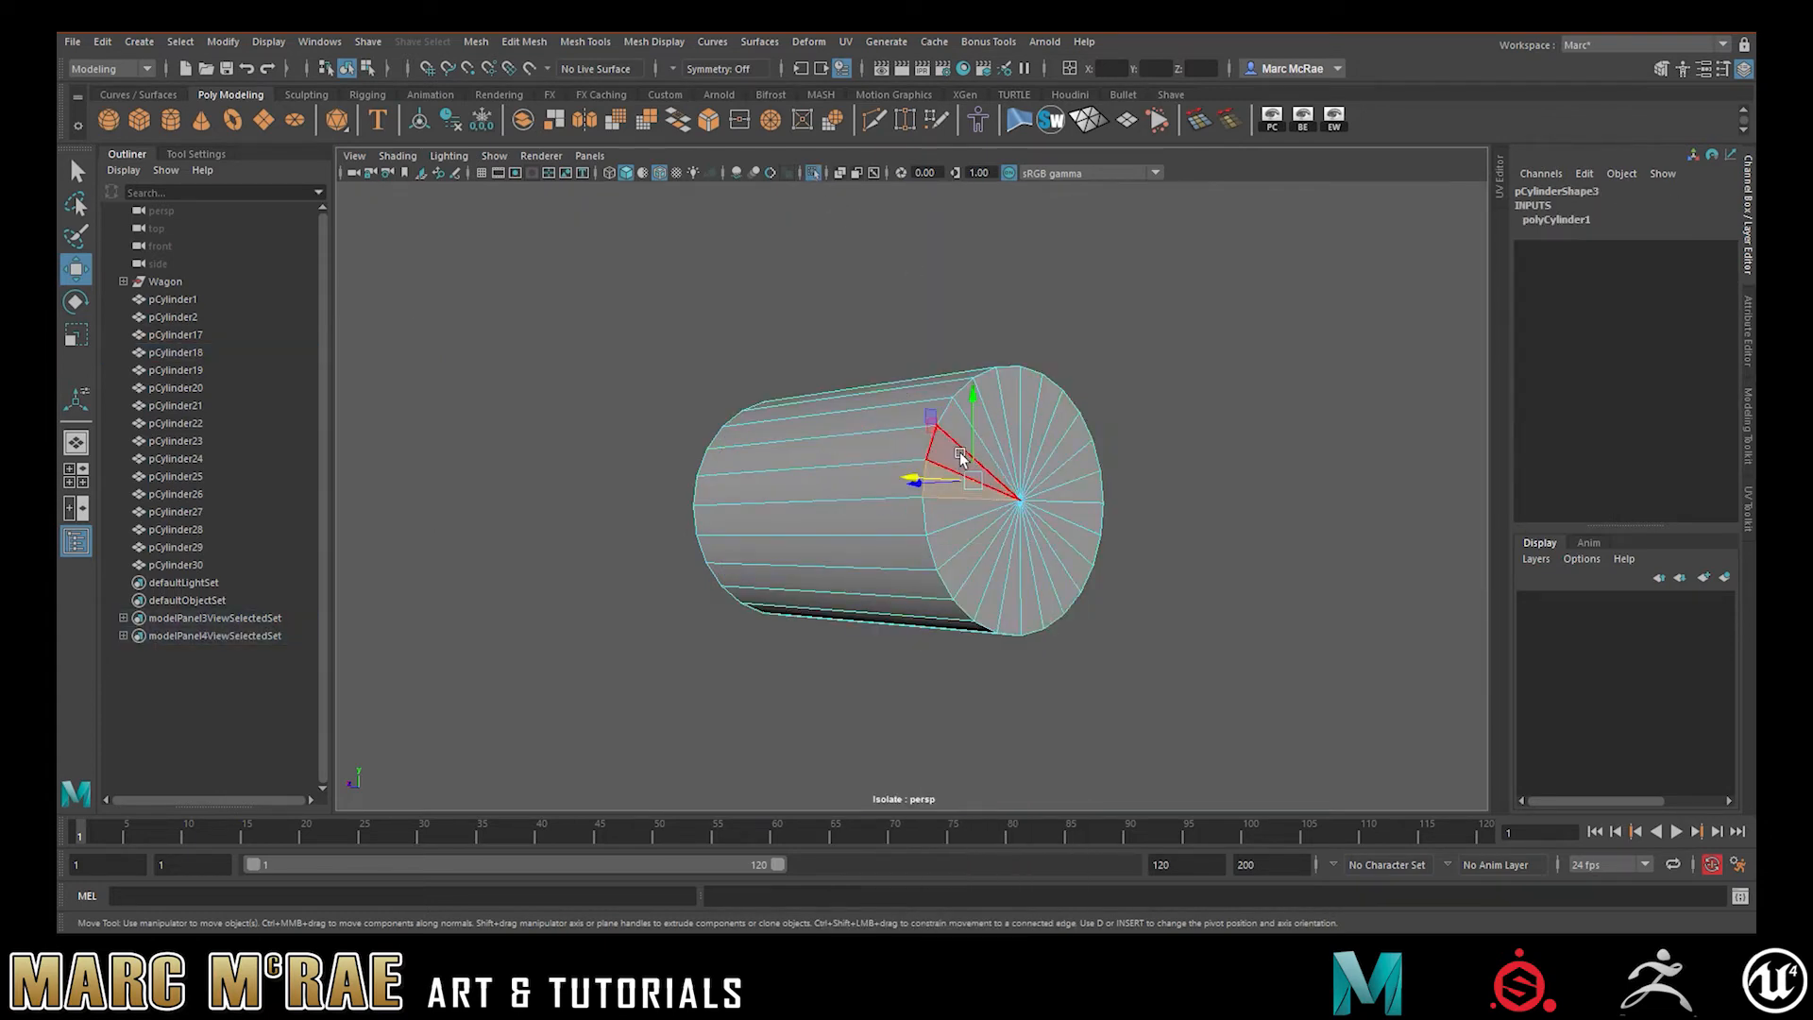
key("Tab")
mouse_move(959, 455)
left_mouse_down()
mouse_move(1107, 528)
mouse_move(959, 521)
left_mouse_up()
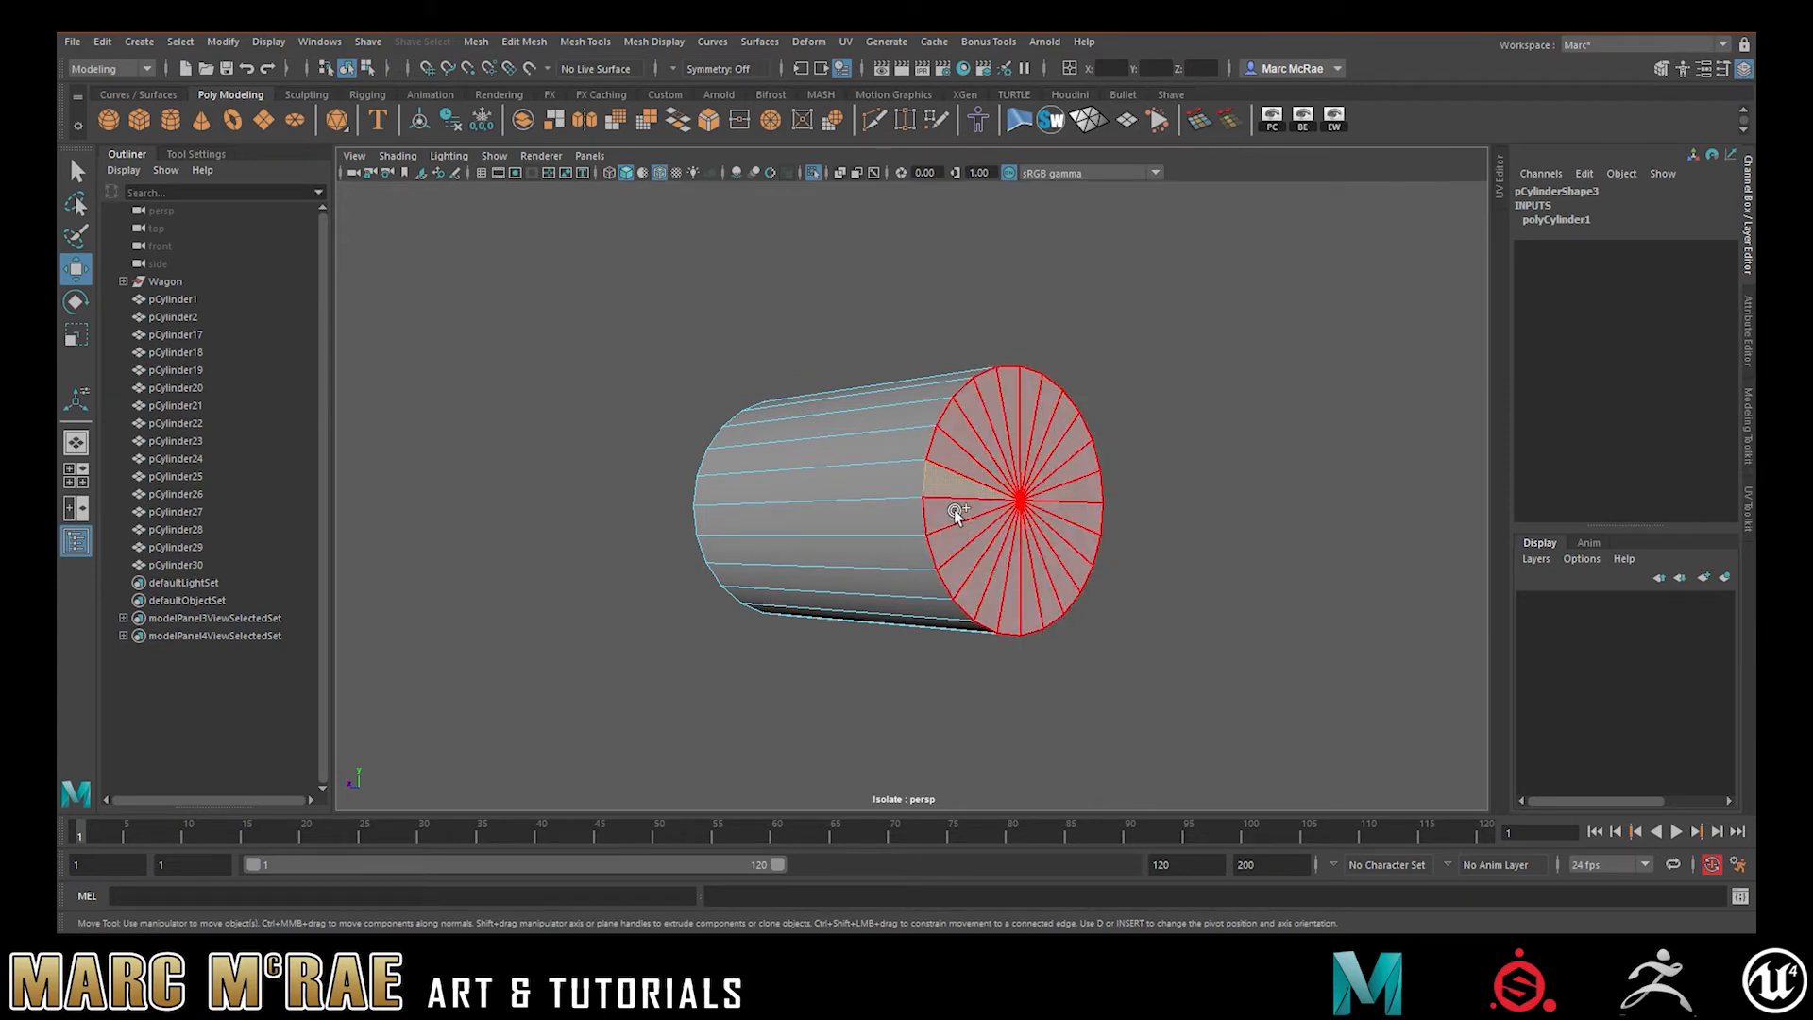
left_click_drag(956, 512, 1081, 446)
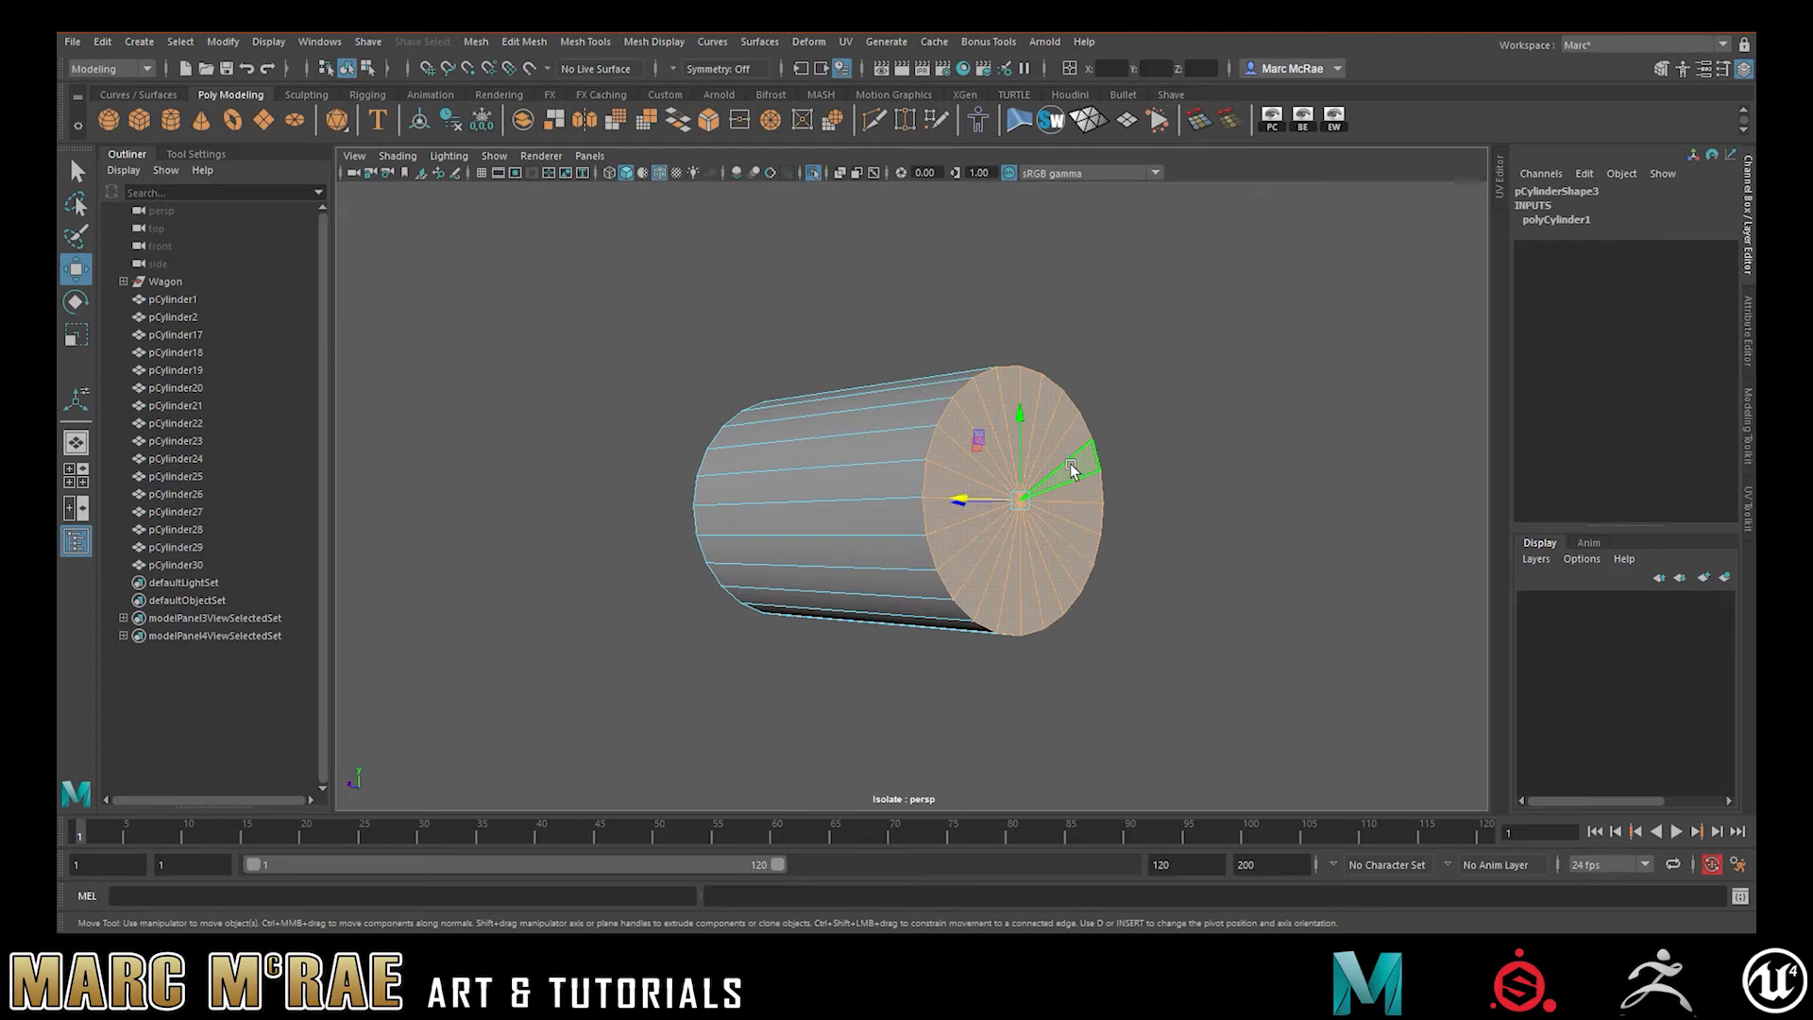
key("Delete")
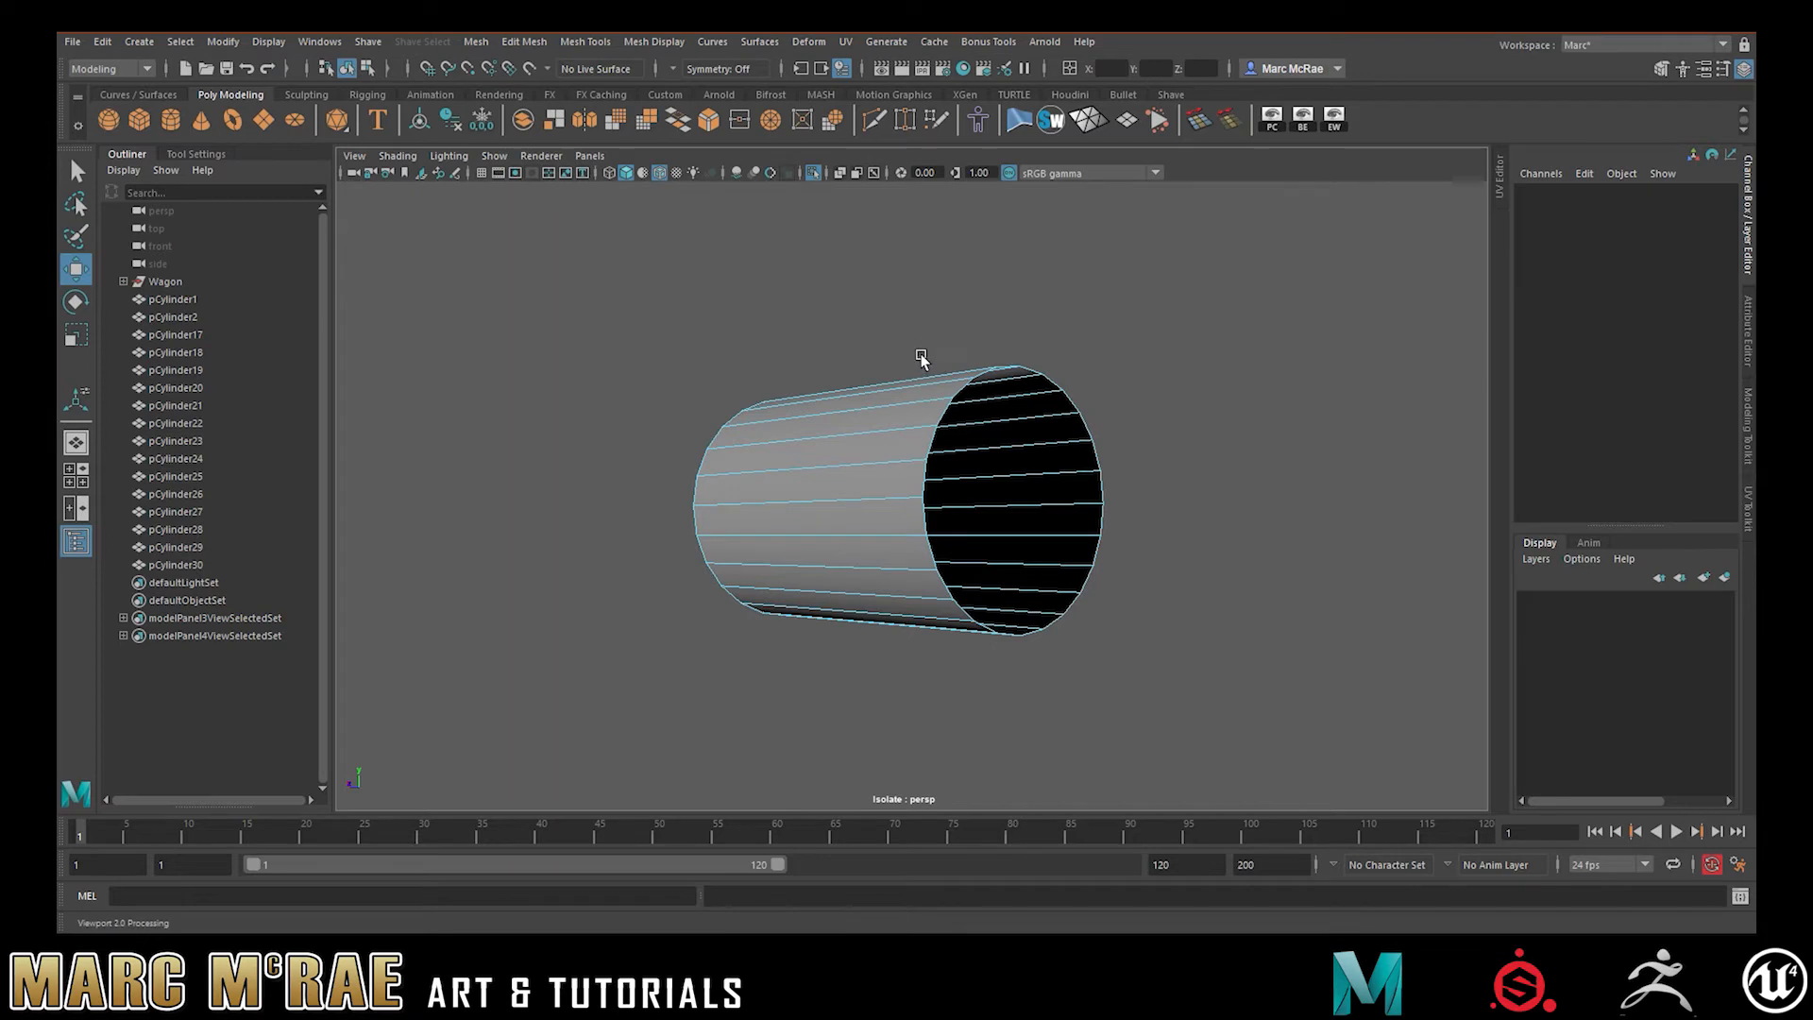
Turn off isolation and bring the open rear end of the hub cylinder into view beside the axle
left_click_drag(852, 321, 943, 394, "alt")
left_click_drag(847, 457, 623, 454, "alt")
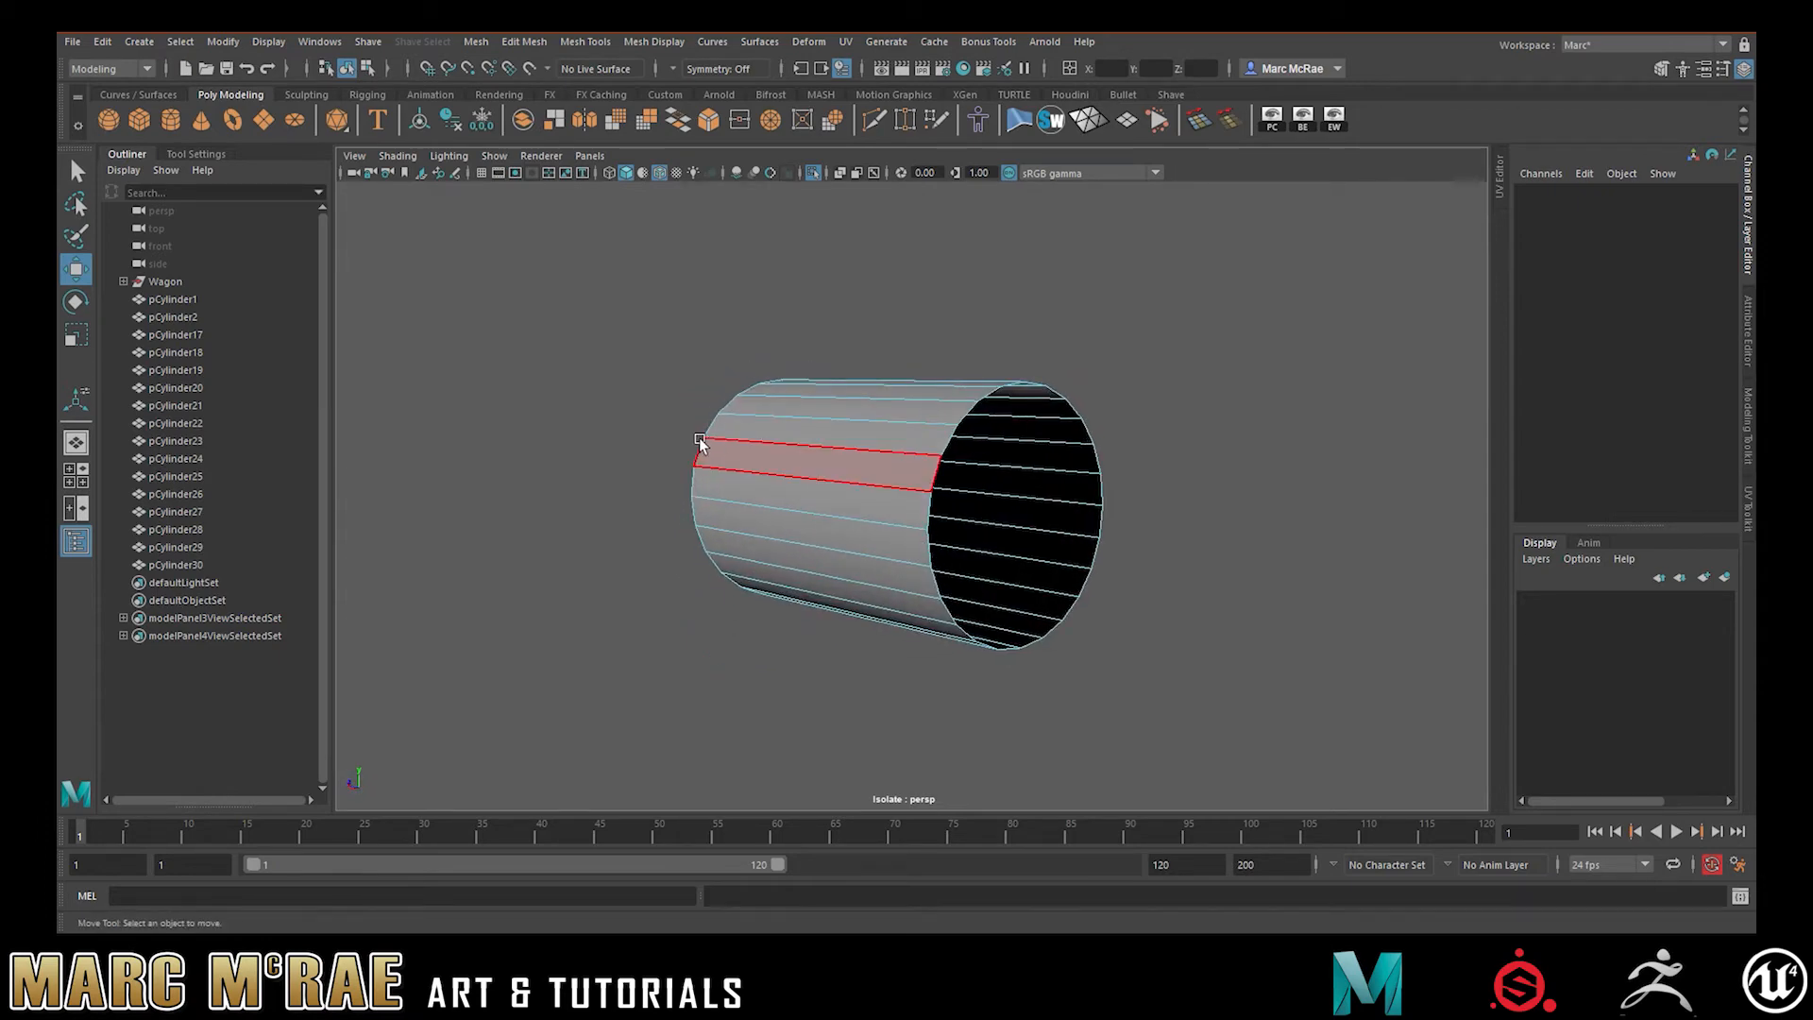
left_click_drag(700, 444, 837, 279, "alt")
left_click(817, 172)
left_click_drag(1006, 324, 831, 406, "alt")
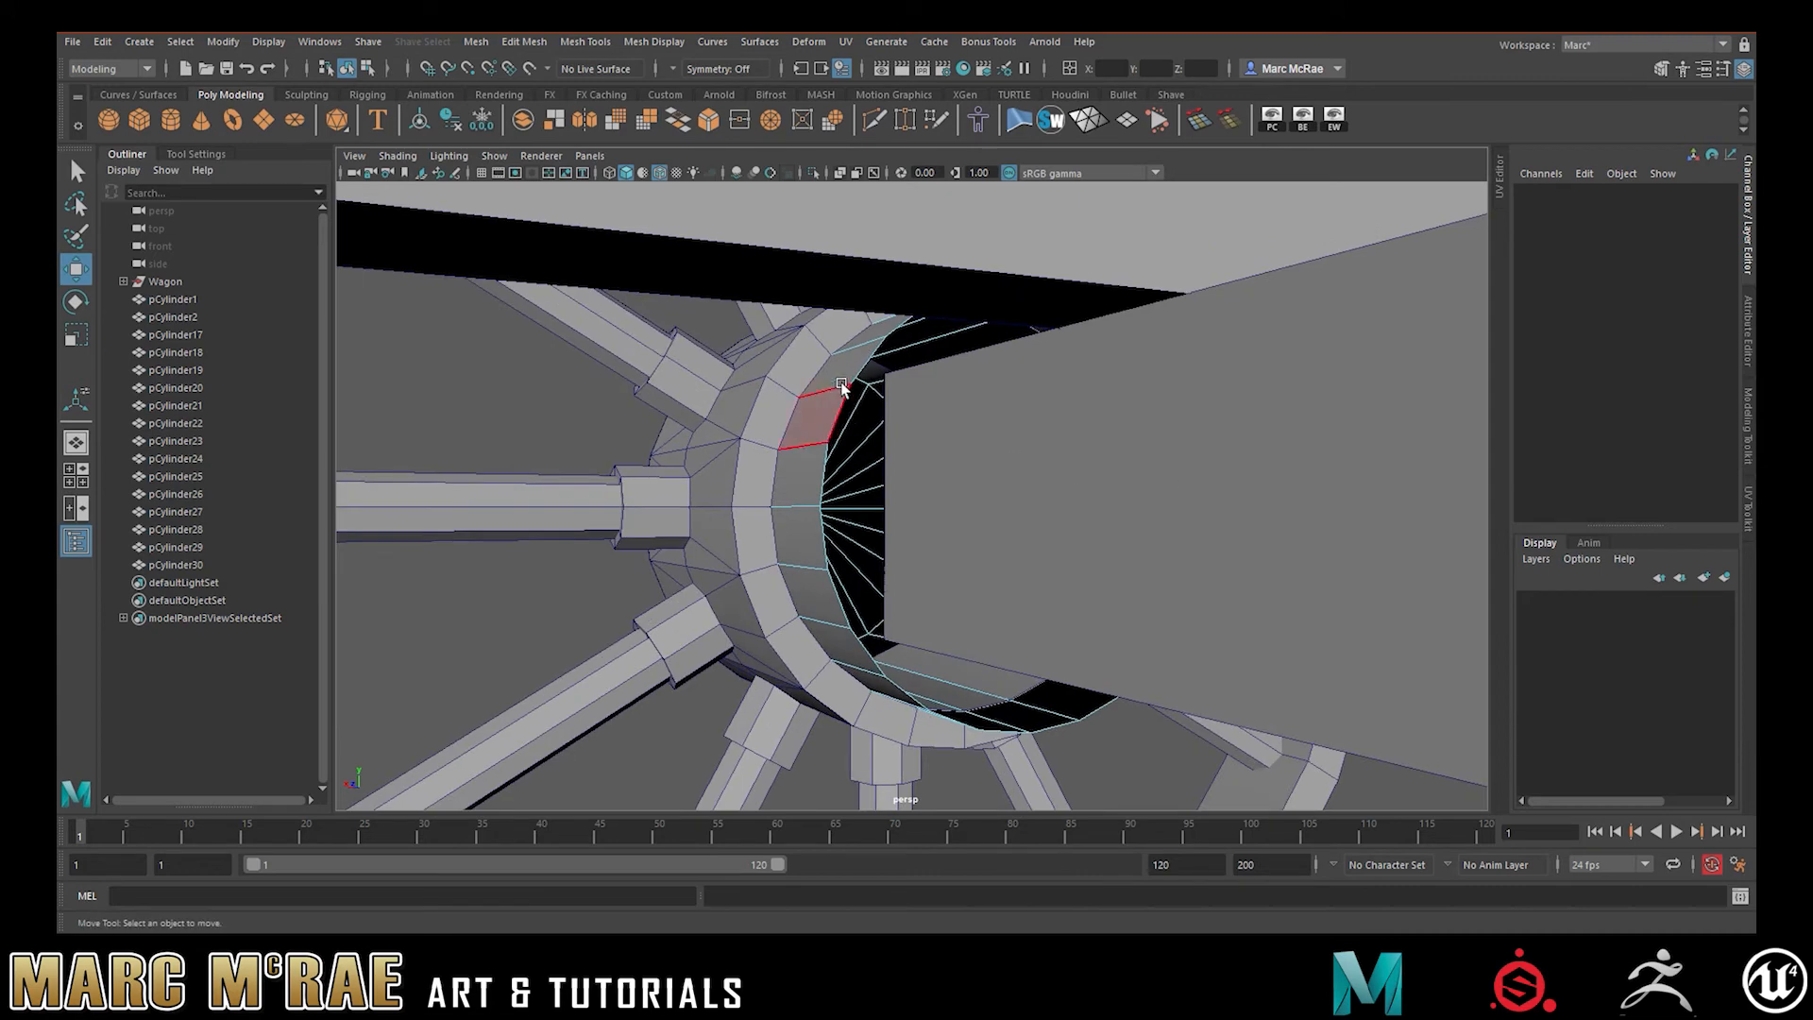
Extrude the open rear border edge loop of the hub cylinder inward toward the axle with Local Translate Z -4.131
right_click(881, 351)
left_click(878, 351)
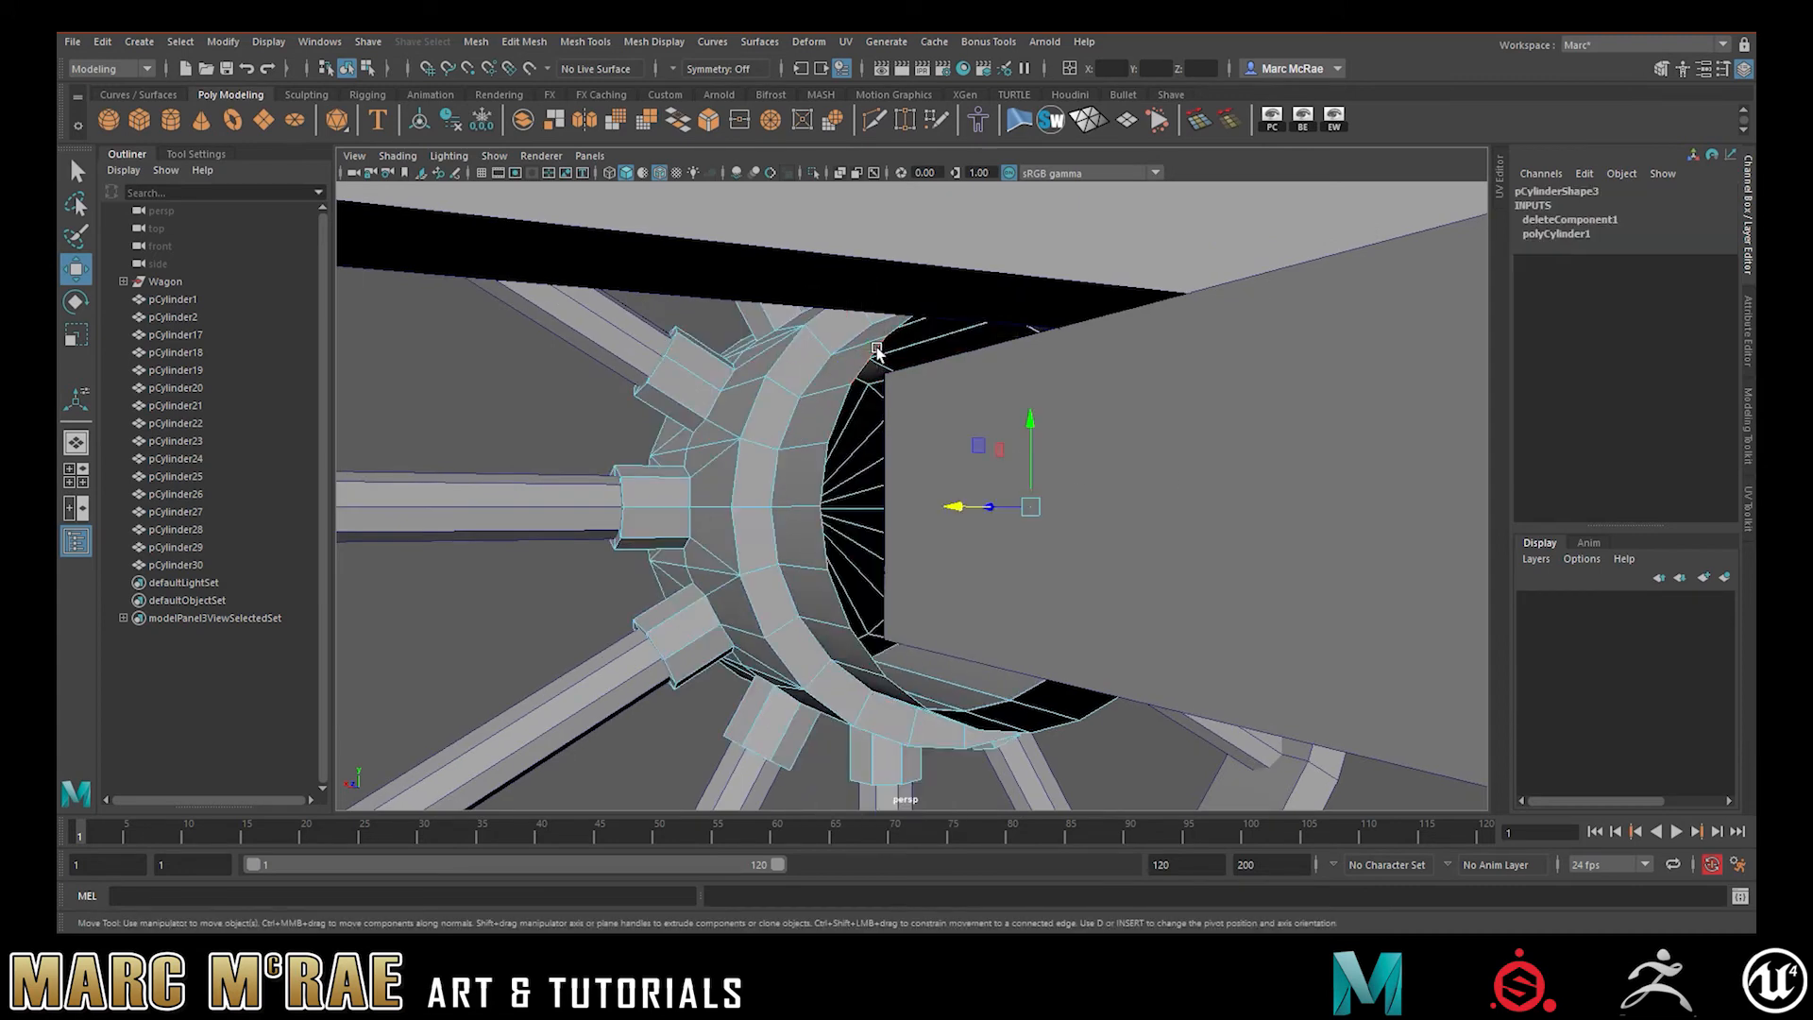
left_click(830, 406)
right_click_drag(830, 405, 863, 353)
left_click(833, 380)
left_click(842, 386)
double_click(868, 368)
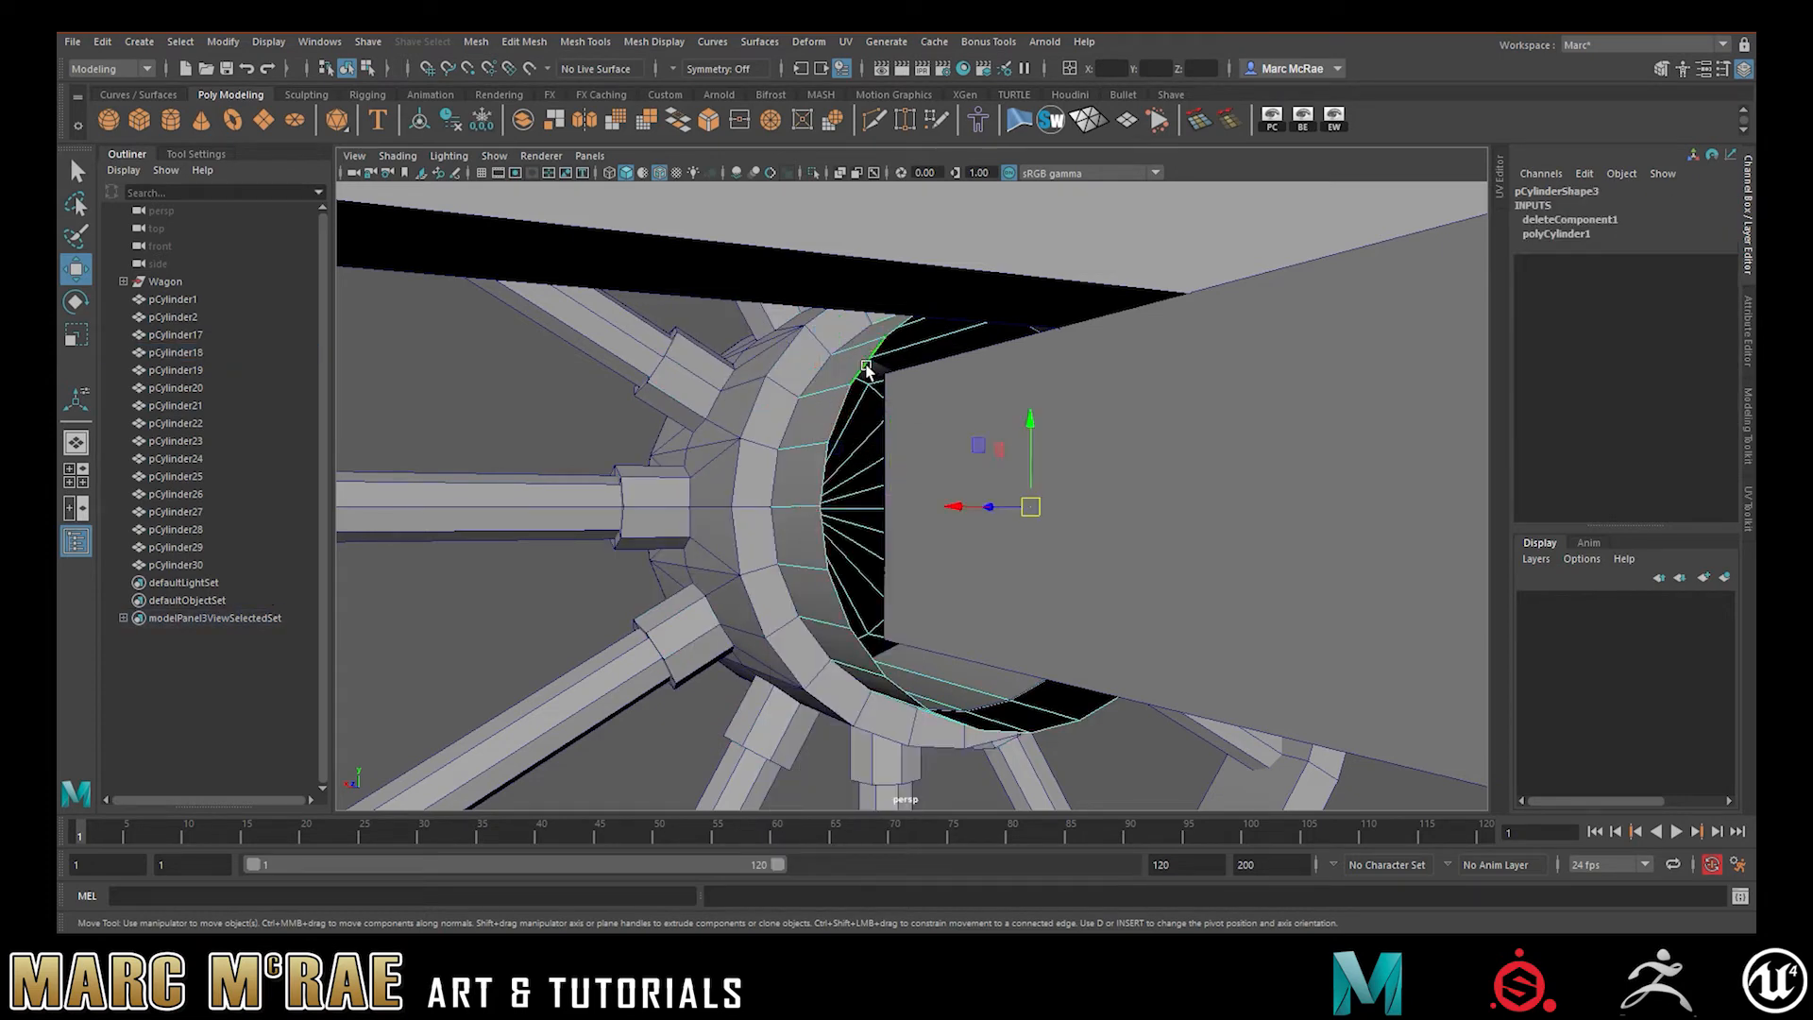
key("ctrl+e")
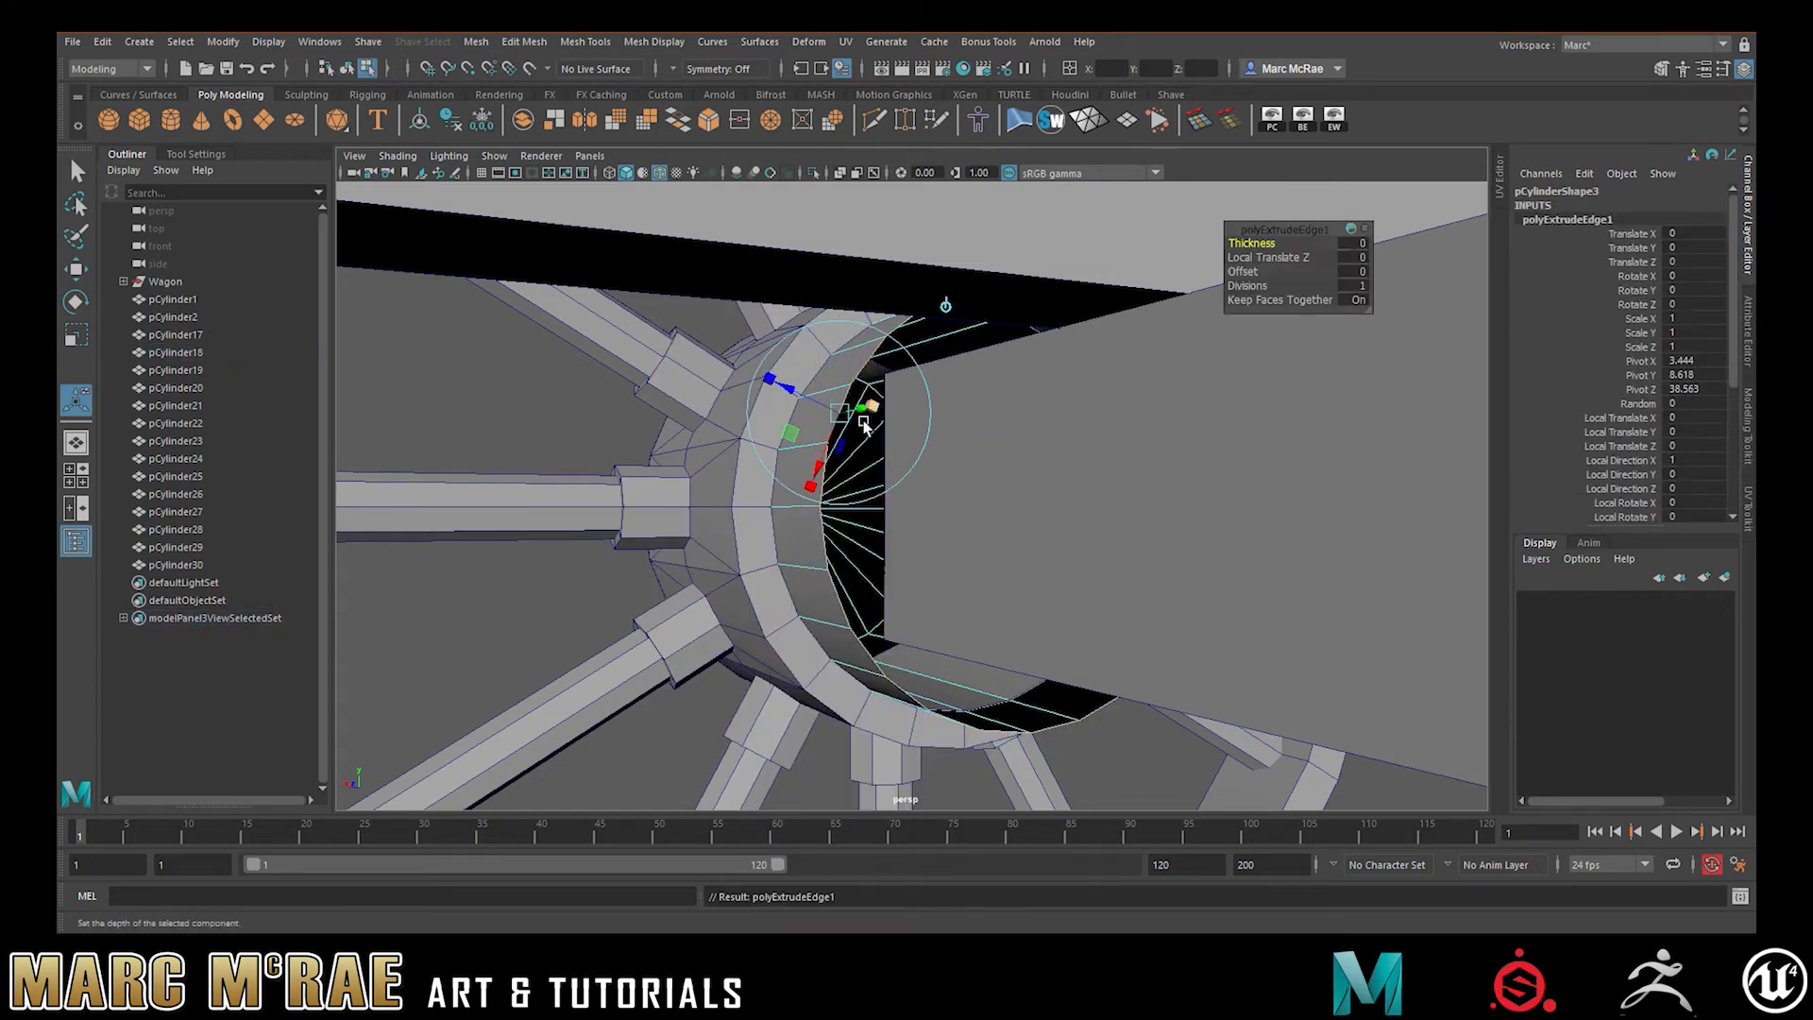
left_click_drag(785, 386, 794, 391)
left_click_drag(809, 401, 879, 440)
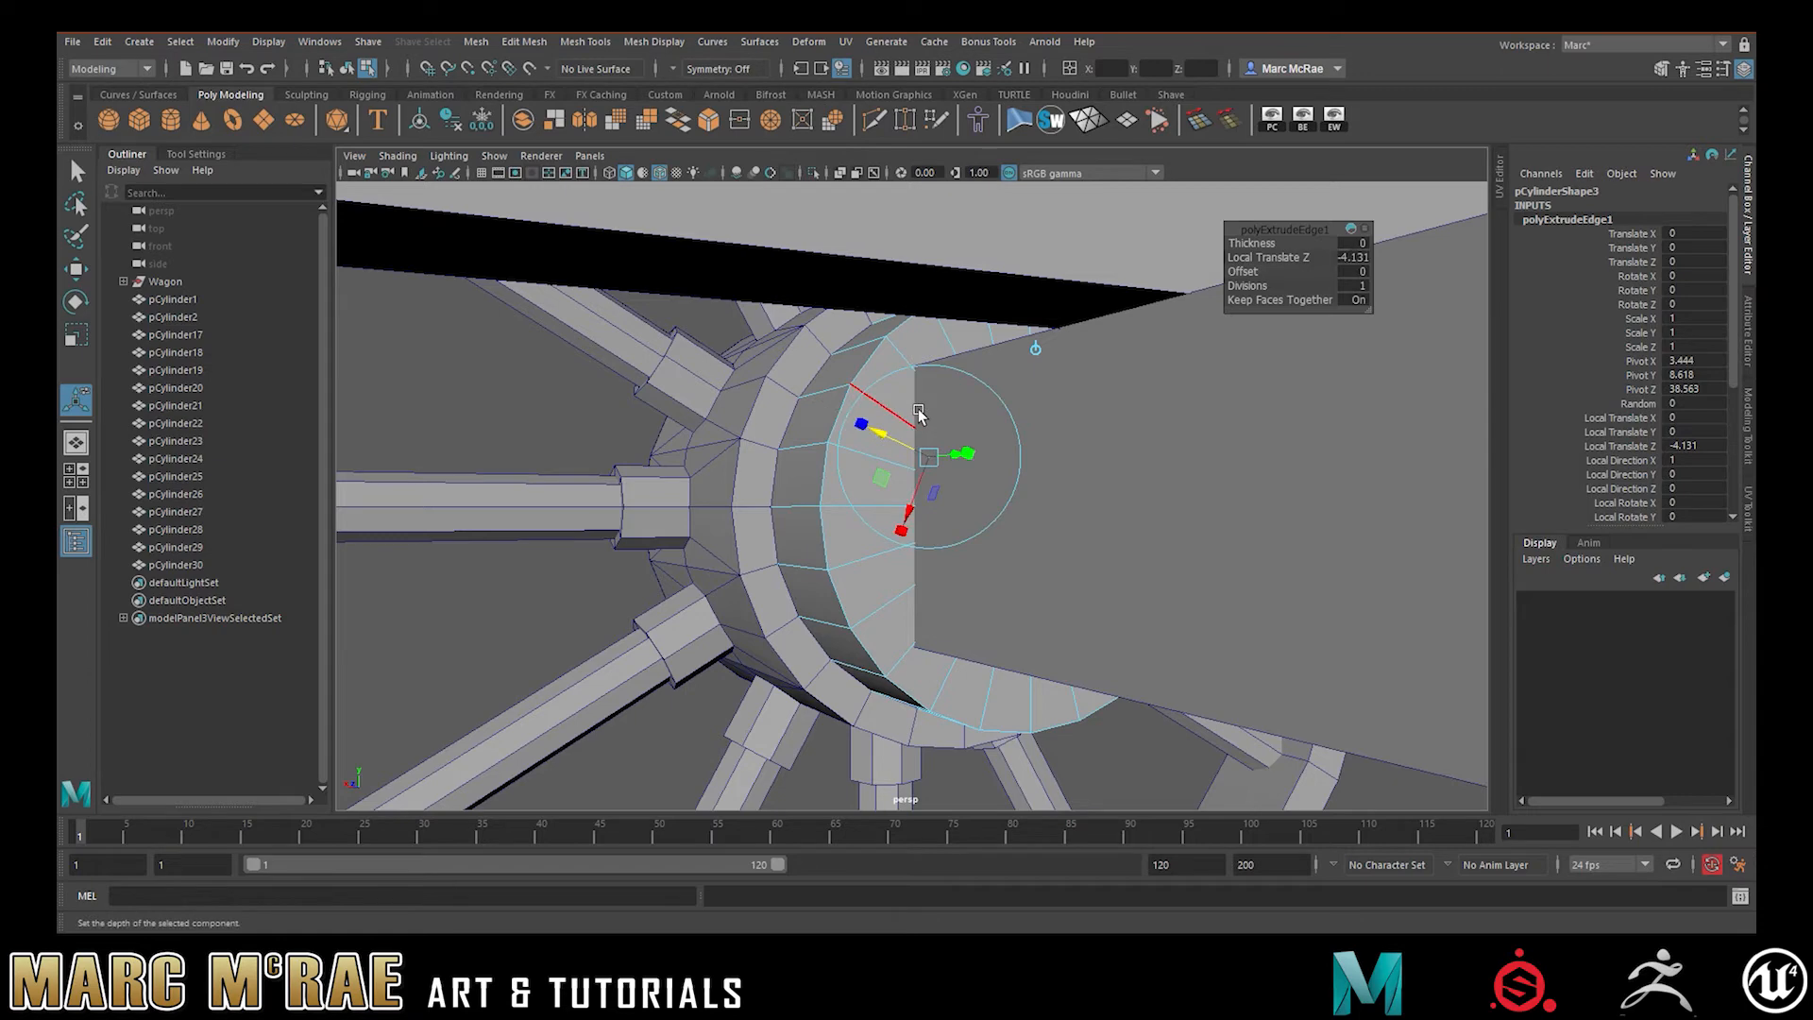
Select the hub-filling cylinder as an object, isolate it in the viewport and frame it
mouse_move(919, 446)
left_mouse_down("alt")
mouse_move(869, 442)
mouse_move(896, 436)
left_mouse_up("alt")
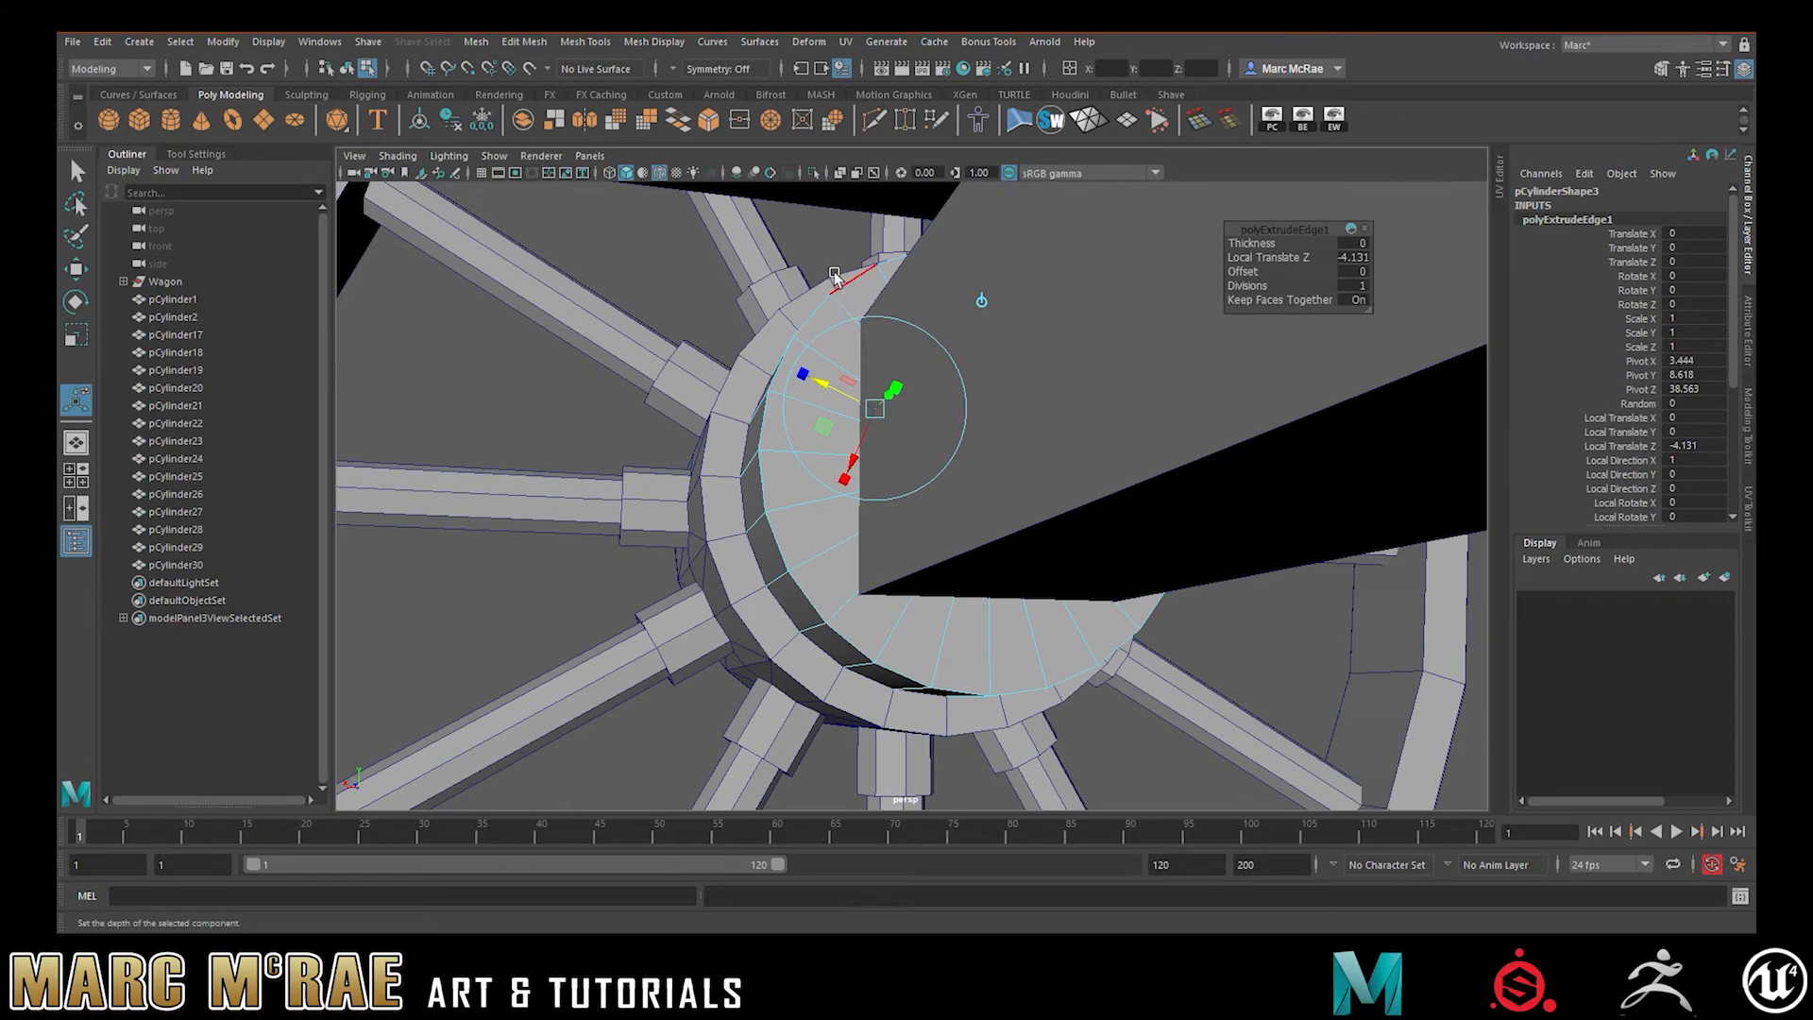
right_click_drag(677, 255, 758, 246)
left_click(818, 397)
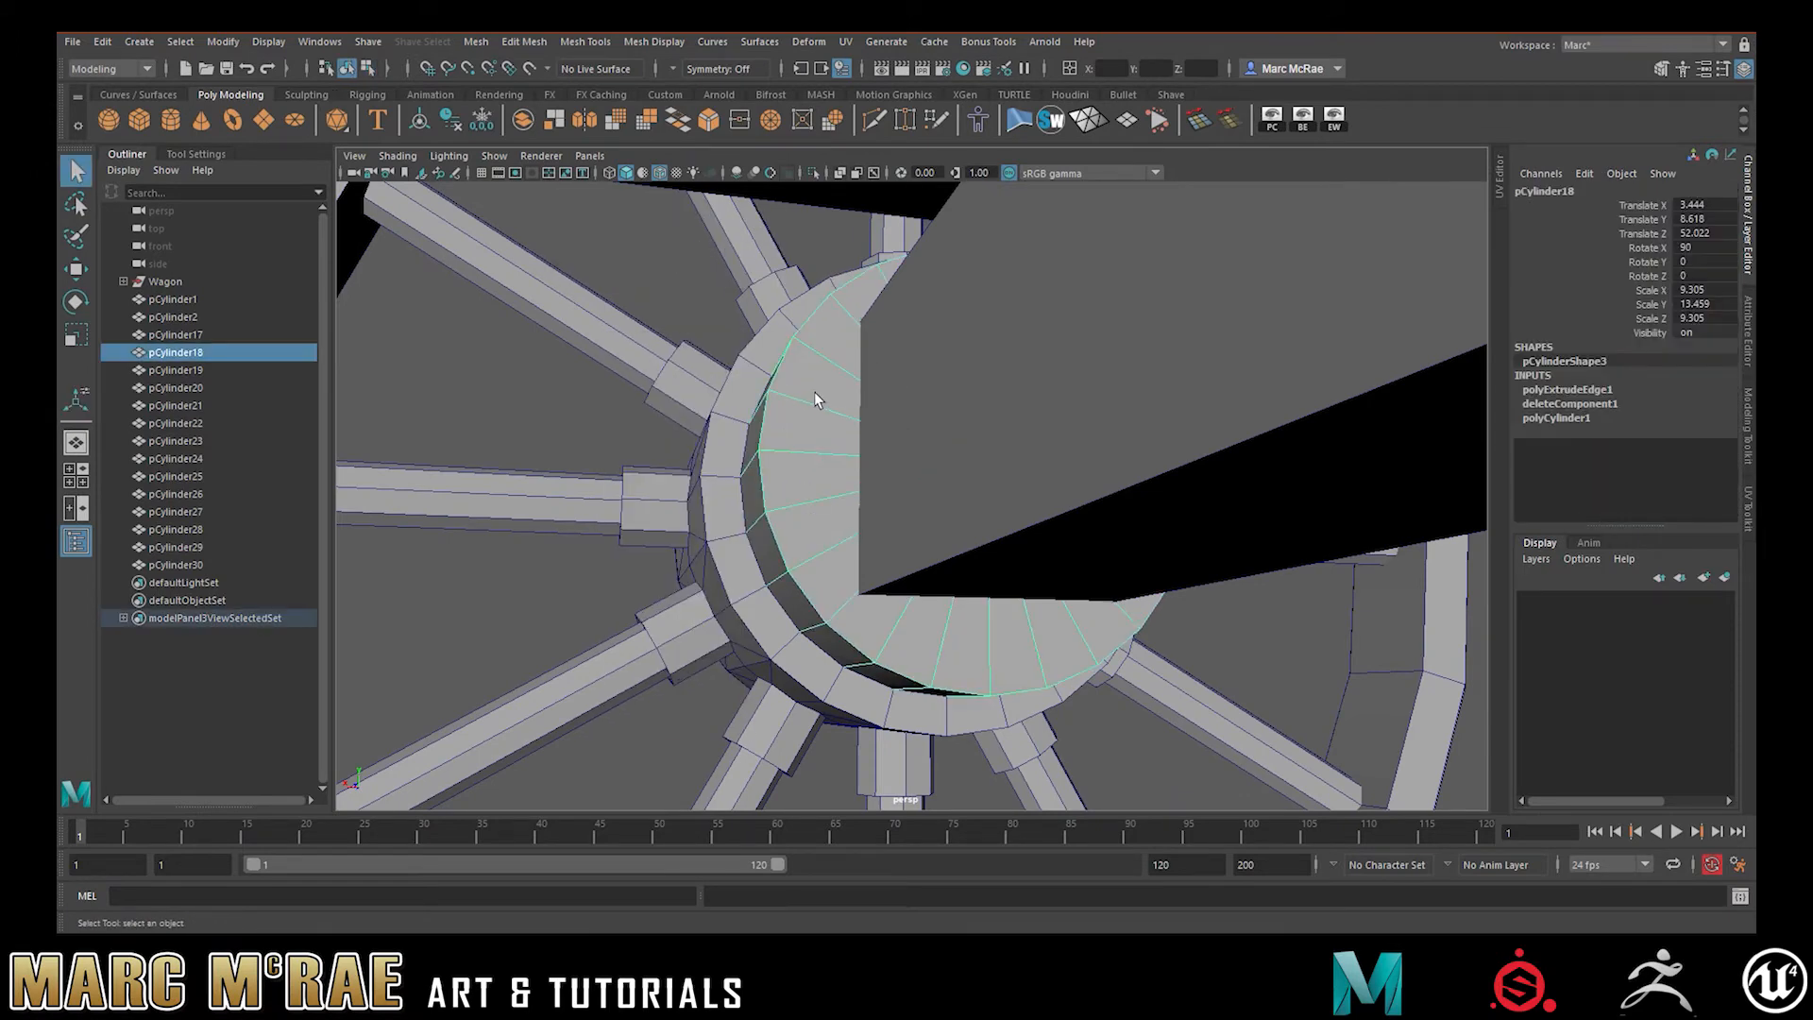
left_click_drag(829, 382, 867, 406, "alt")
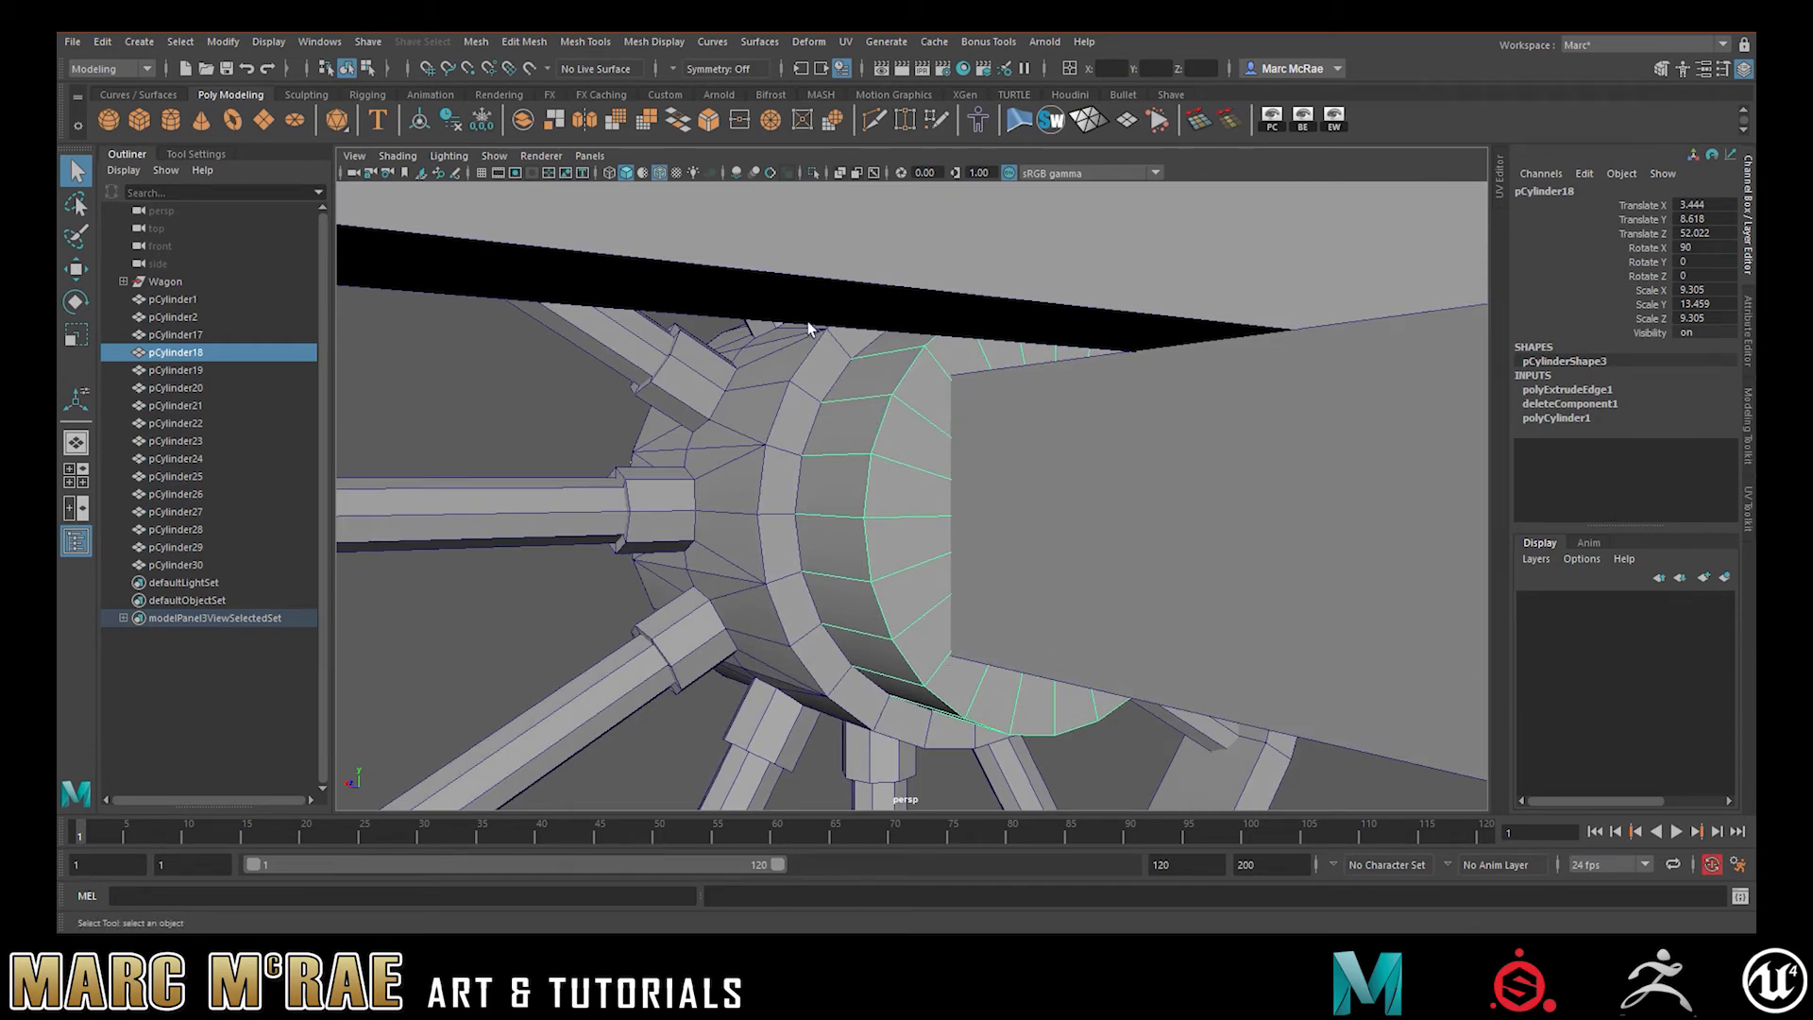
left_click(813, 173)
key("f")
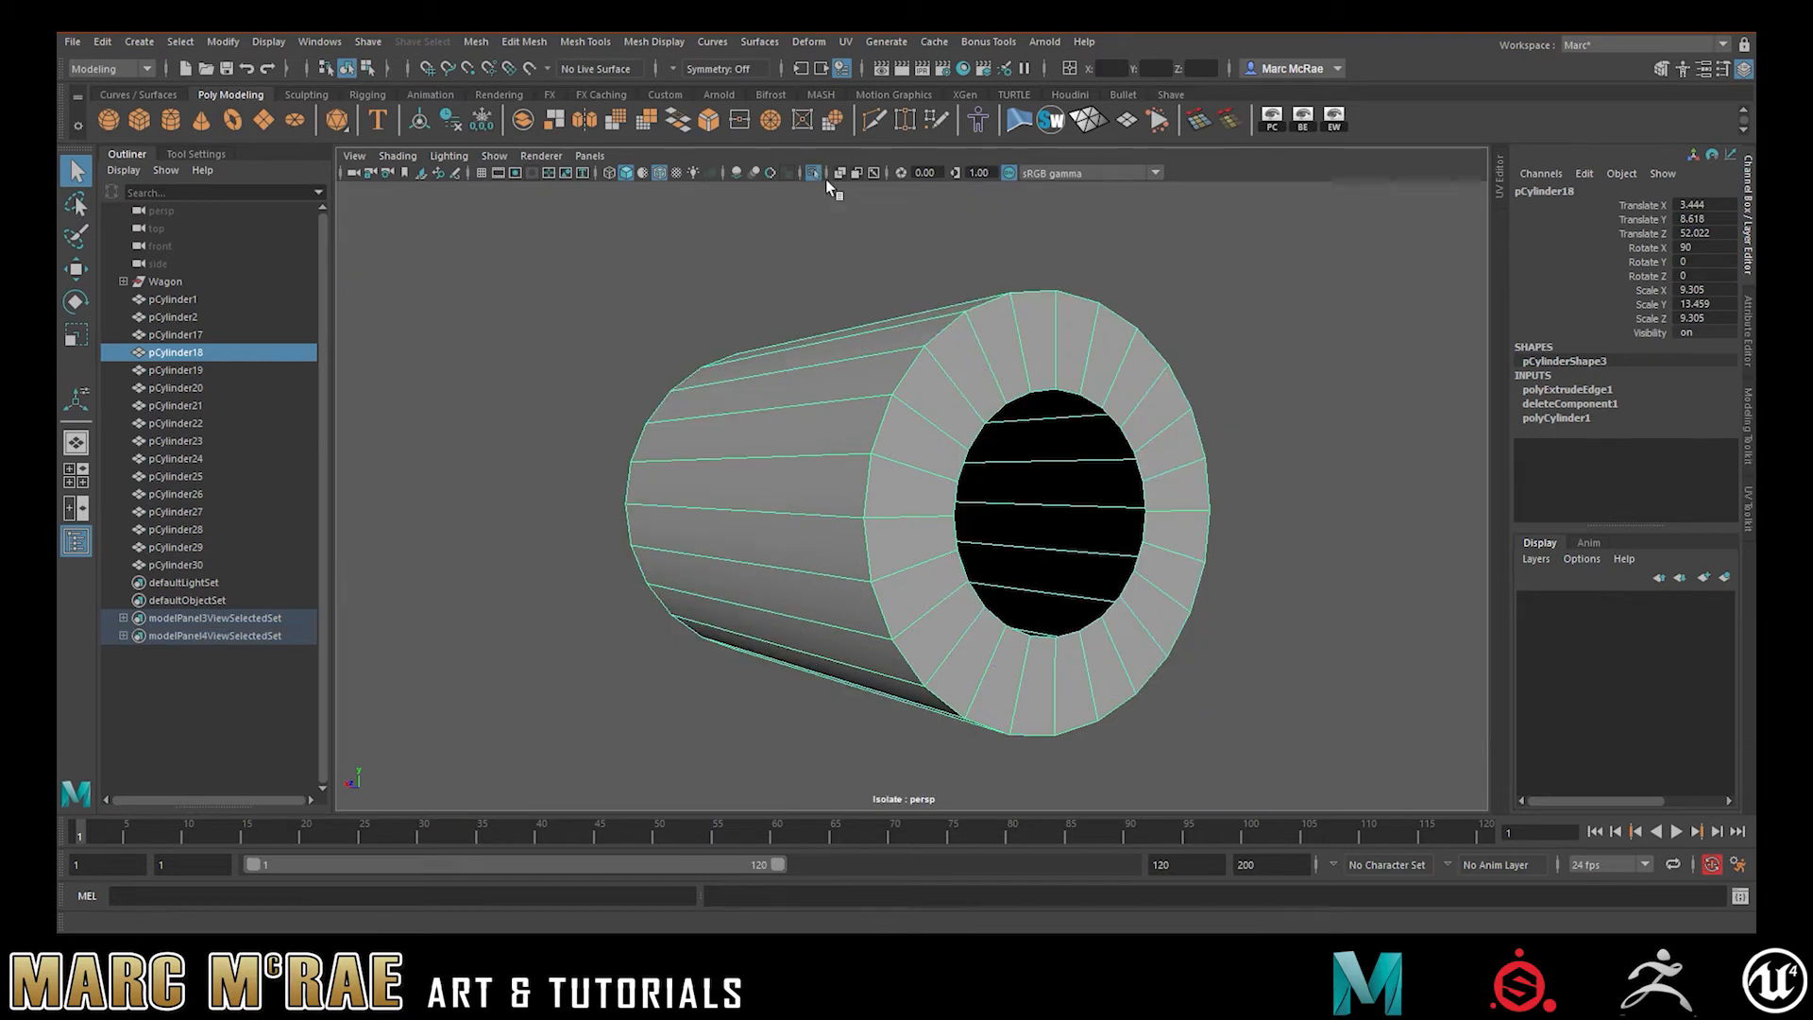
Switch the isolated cylinder to edge selection and show it as framed wireframe in the front view
left_click_drag(1024, 387, 865, 404, "alt")
right_click_drag(827, 401, 822, 357)
left_click_drag(827, 425, 818, 445, "alt")
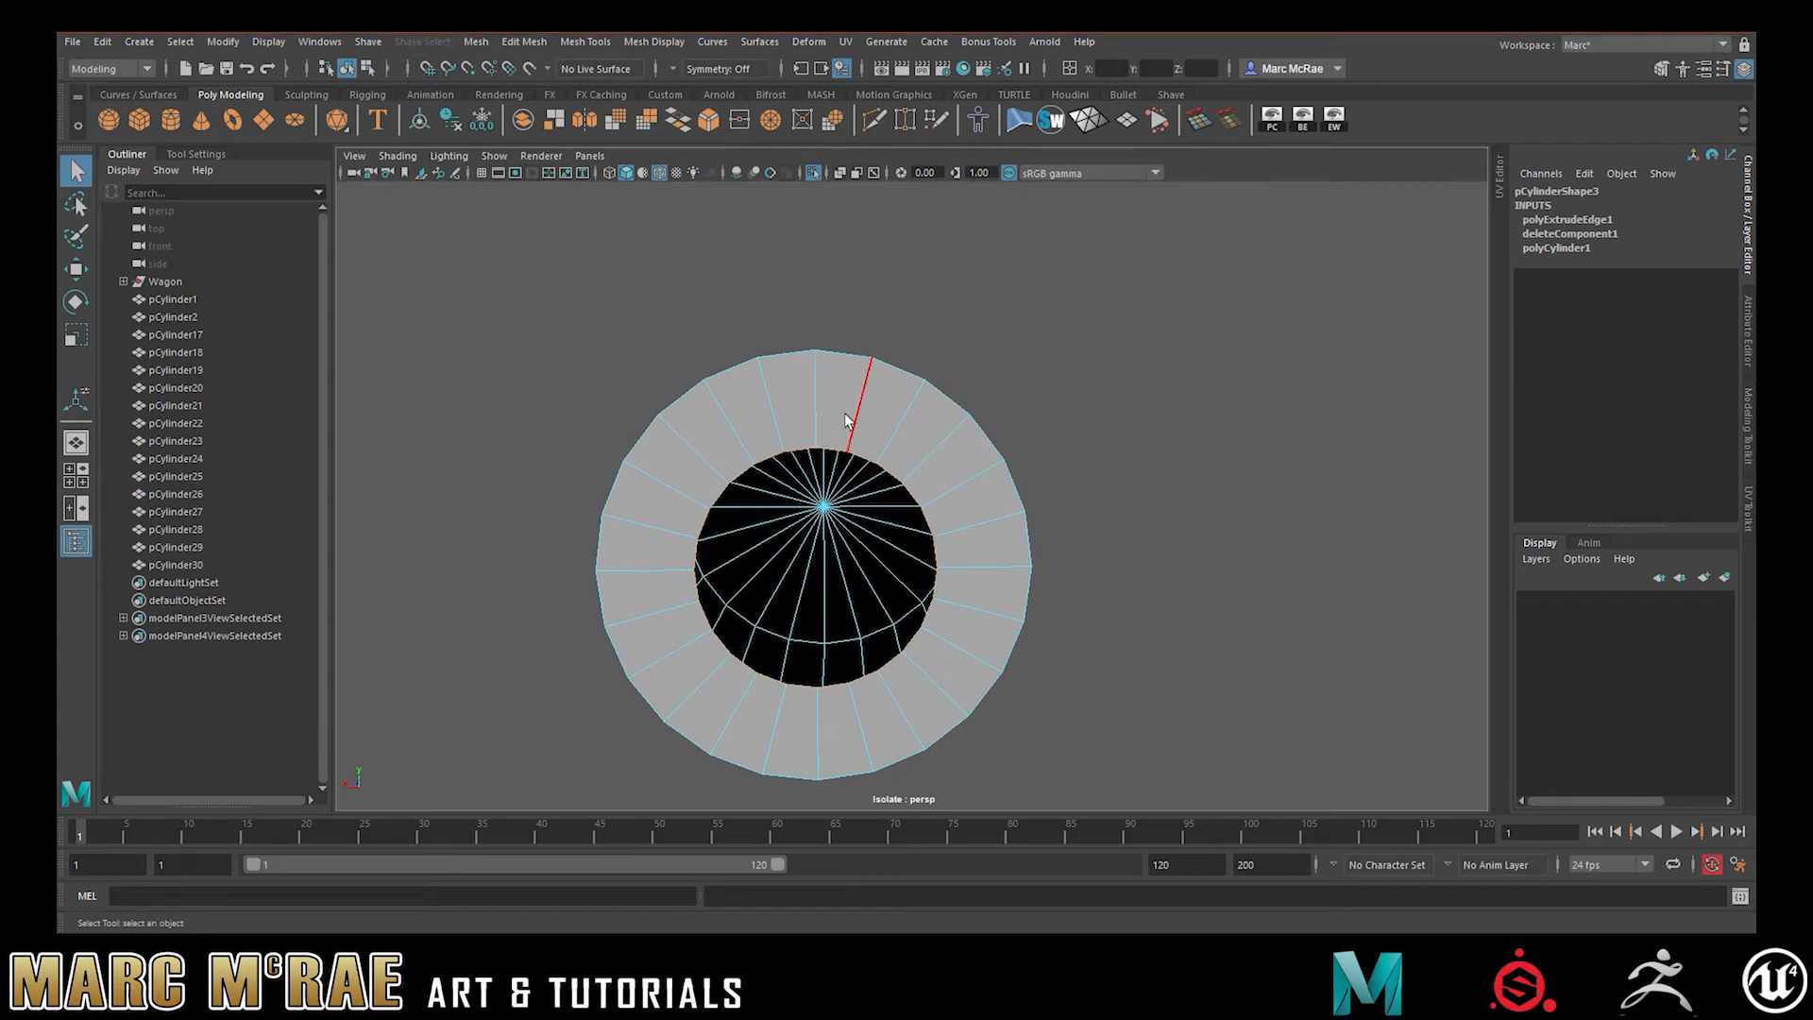
key("space")
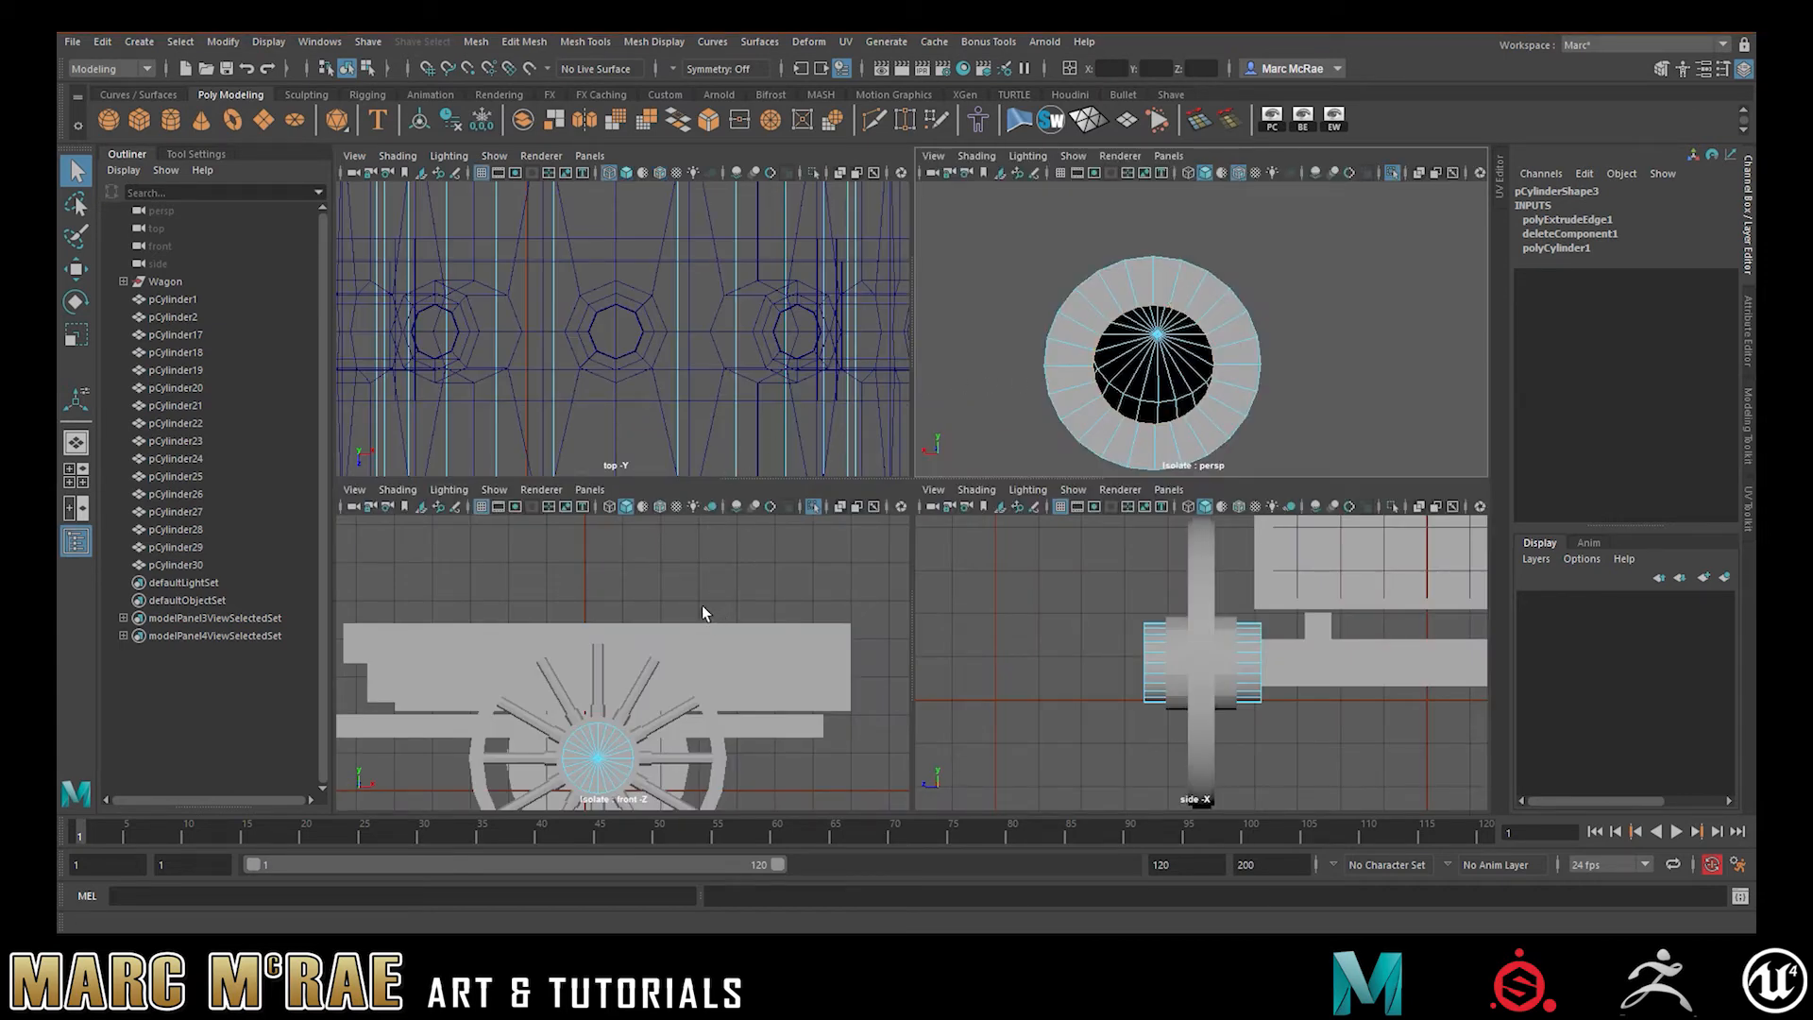
key("space")
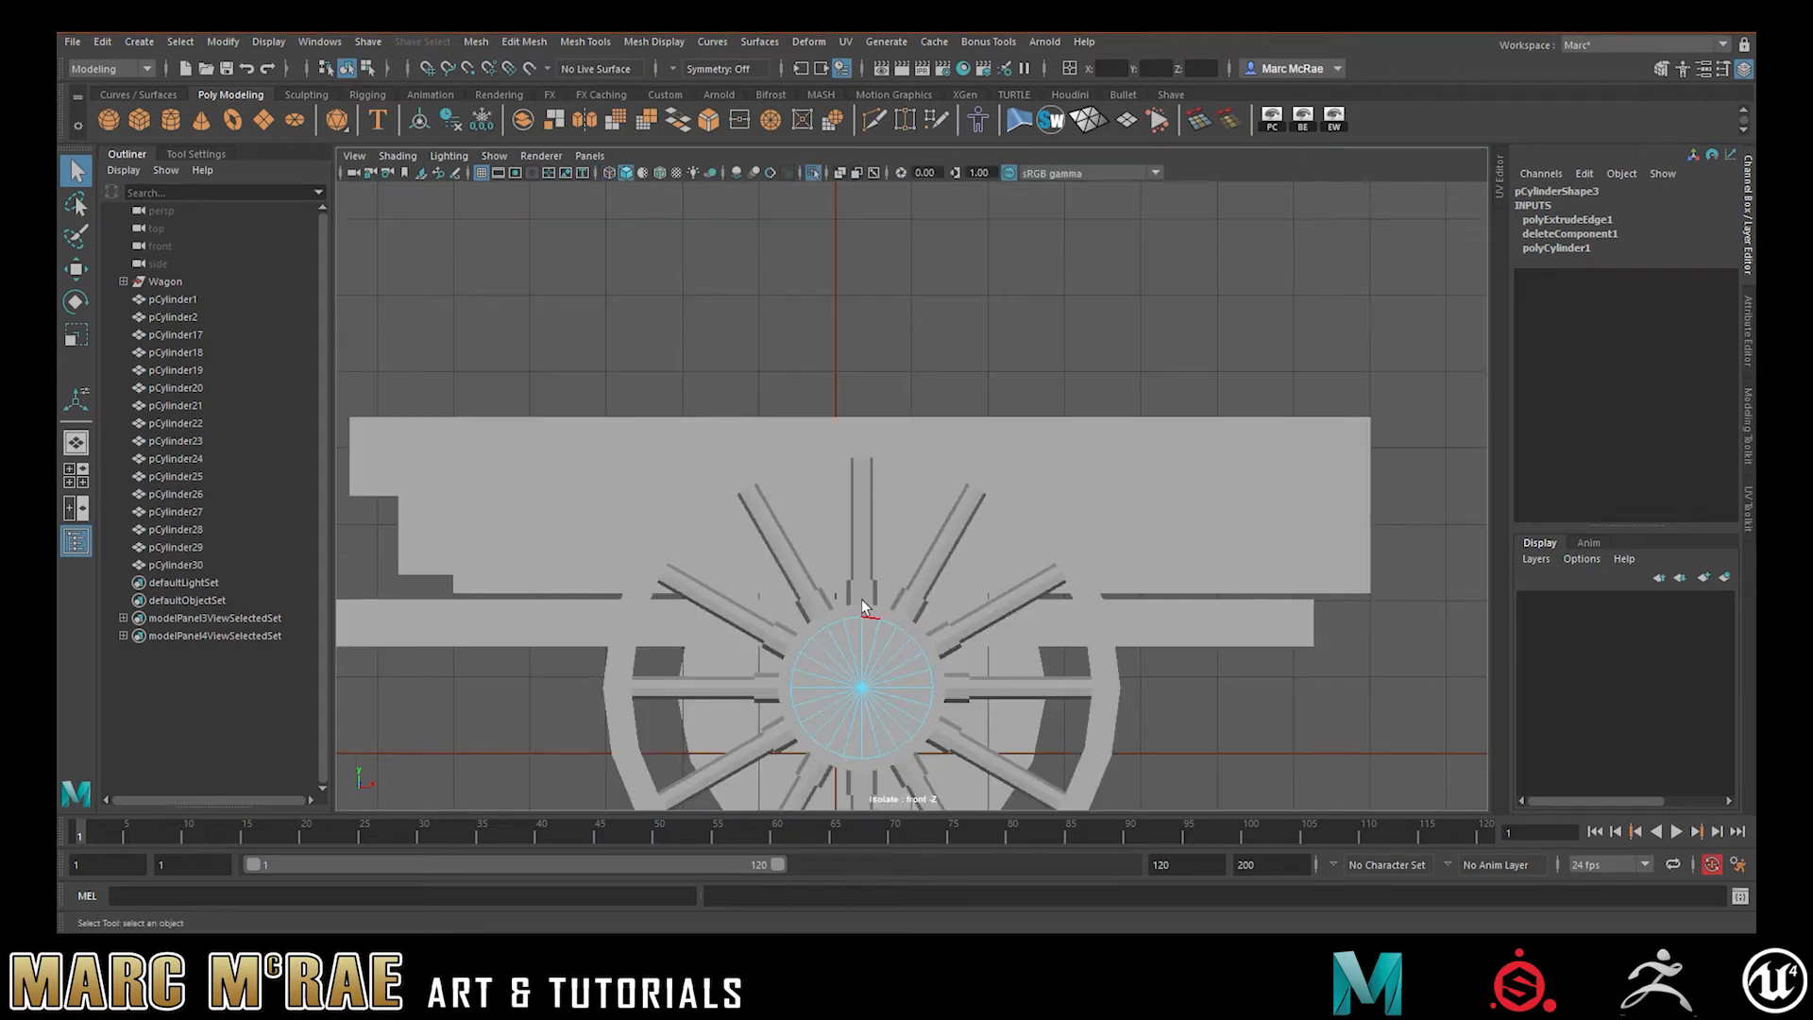
key("4")
key("f")
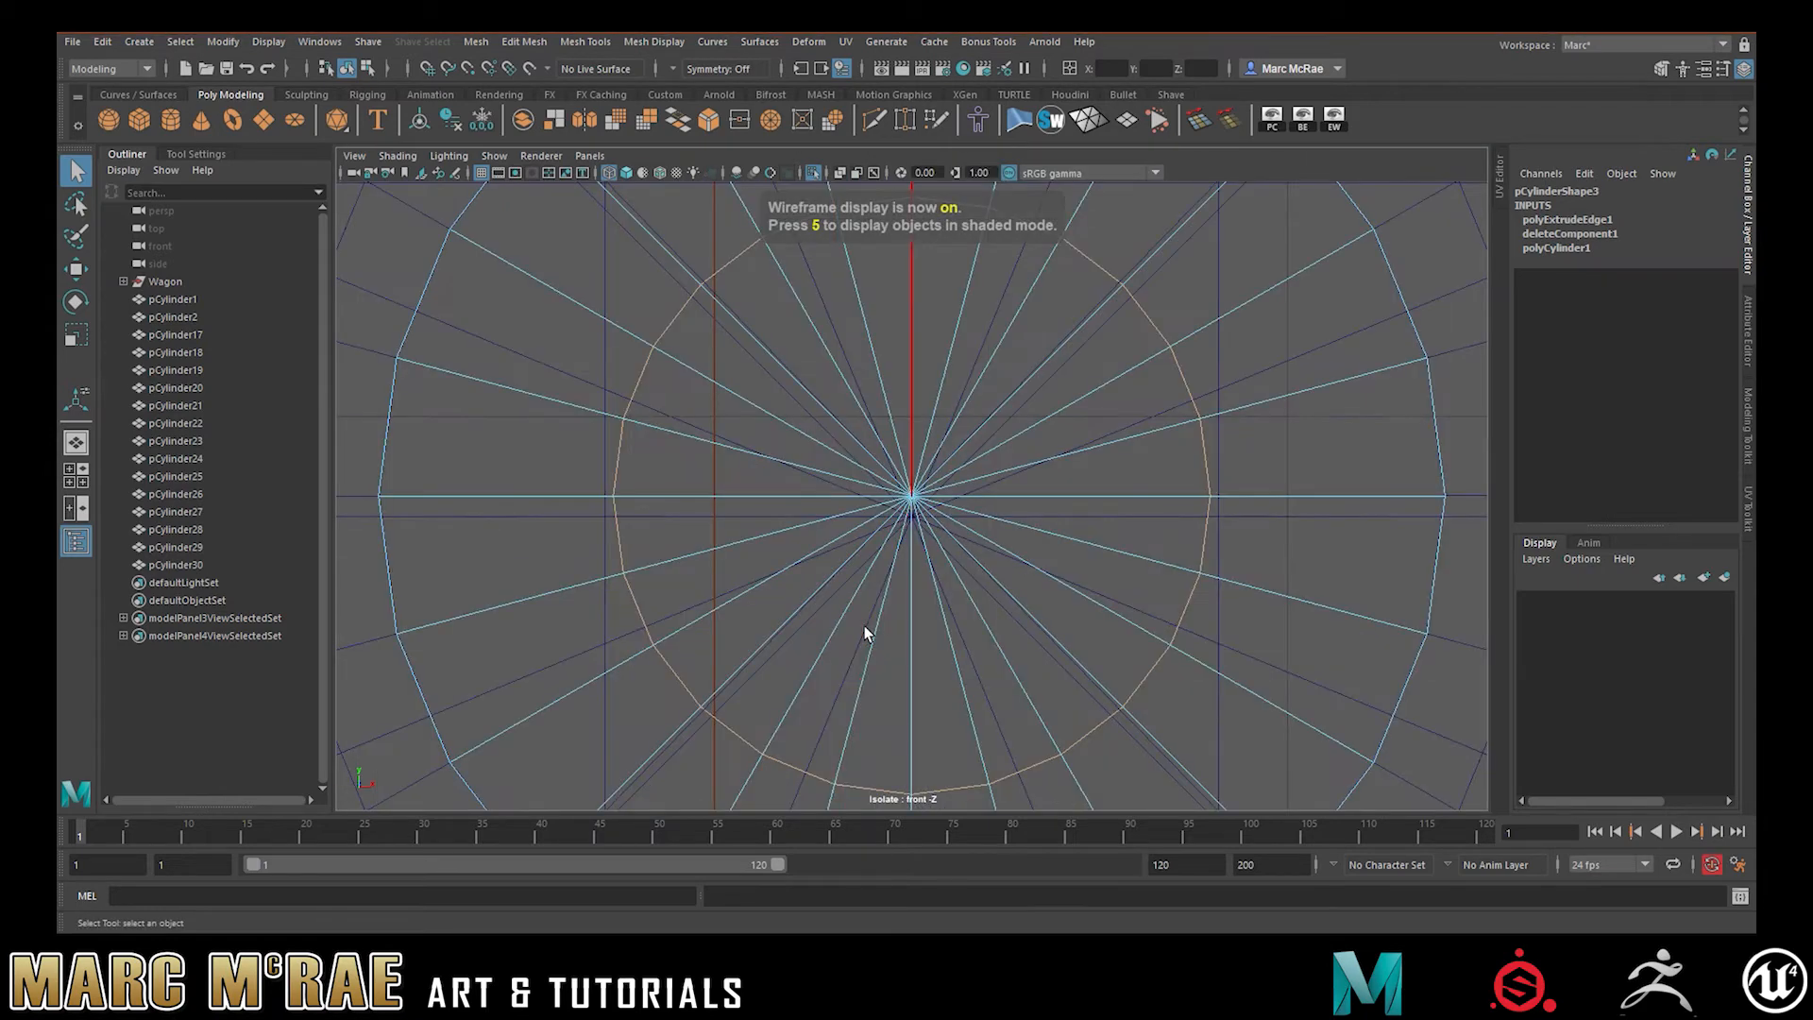
scroll(858, 408, "down", 4)
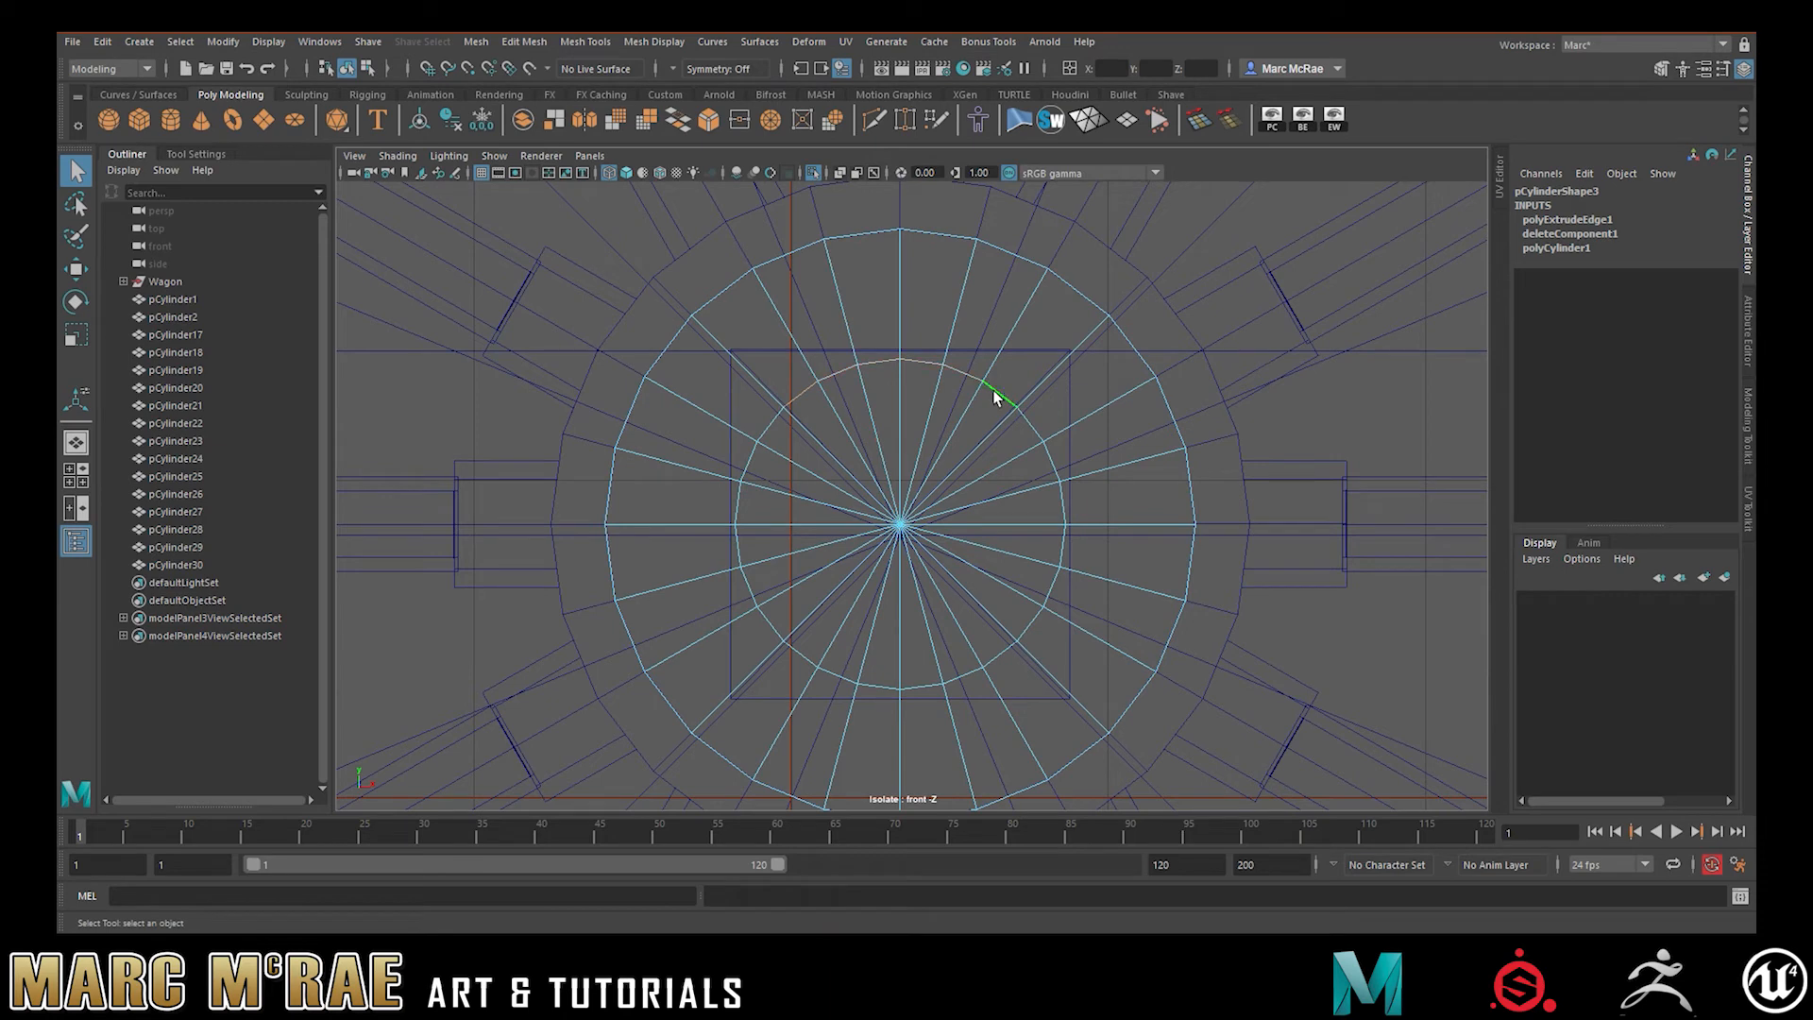
Flatten the upper and lower arcs of the cylinder's inner border loop into straight horizontal rows with the Scale tool
key("r")
left_click_drag(897, 460, 888, 343)
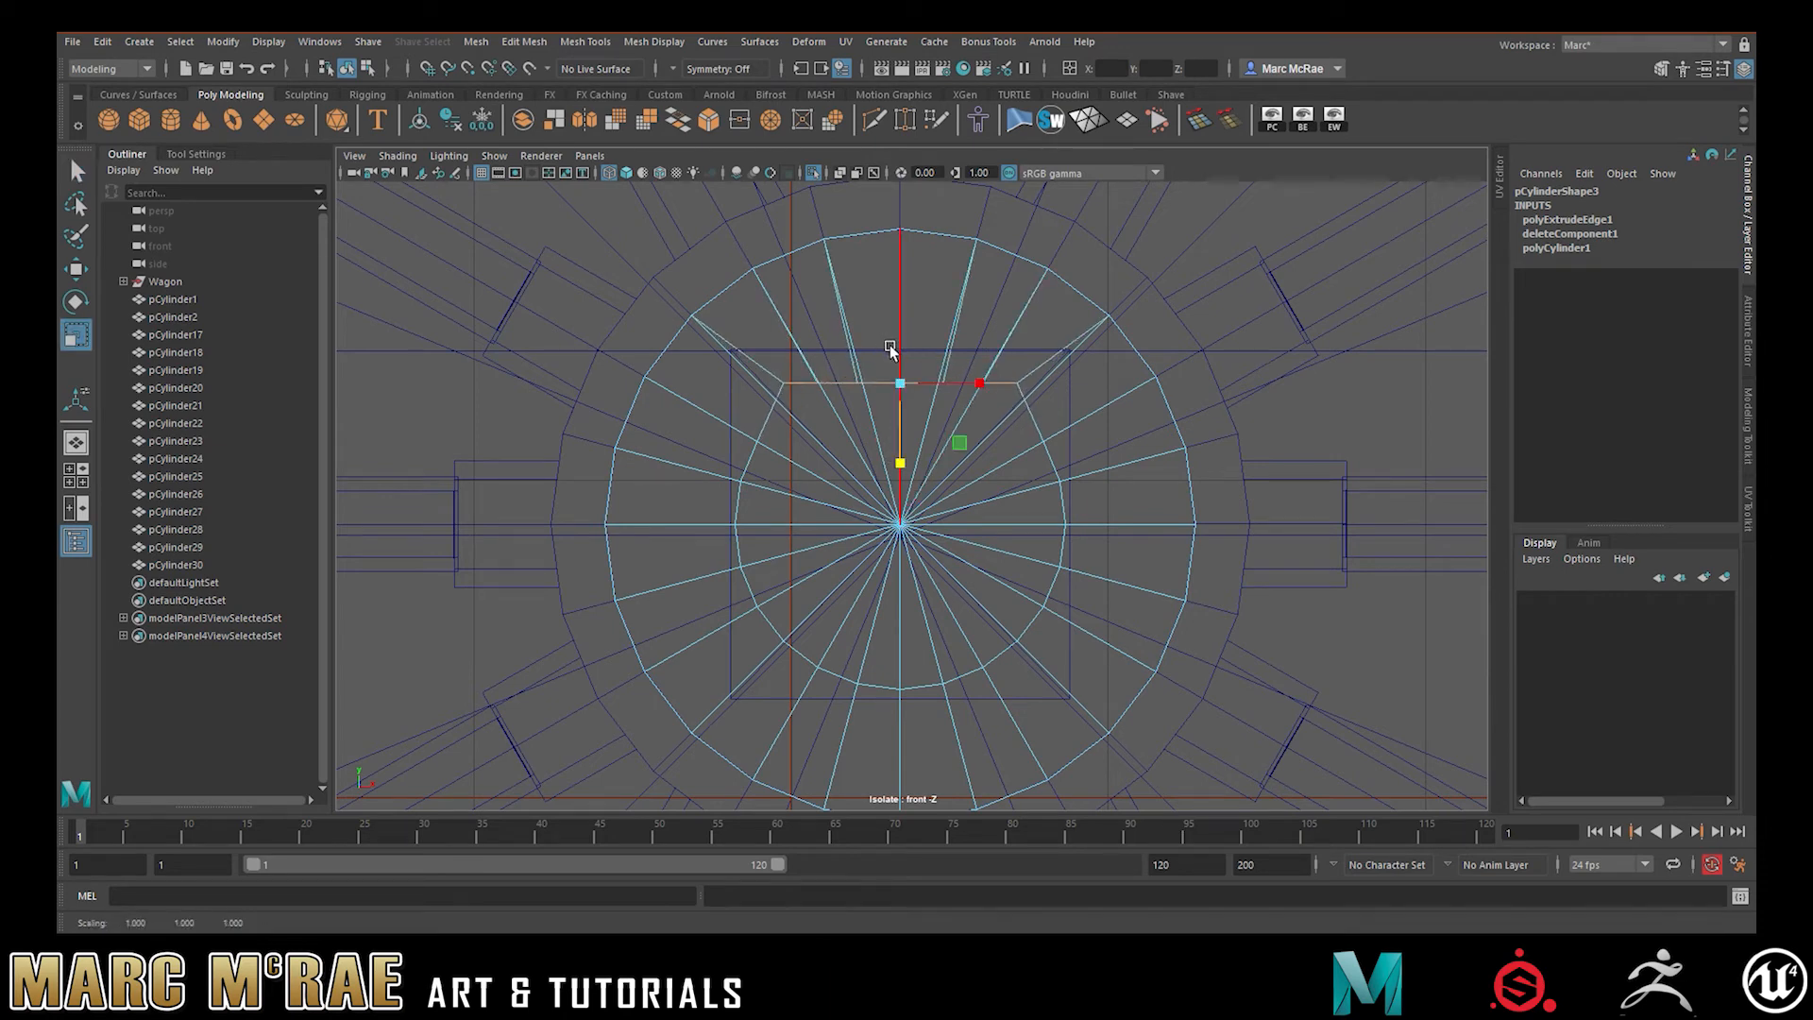
double_click(806, 659)
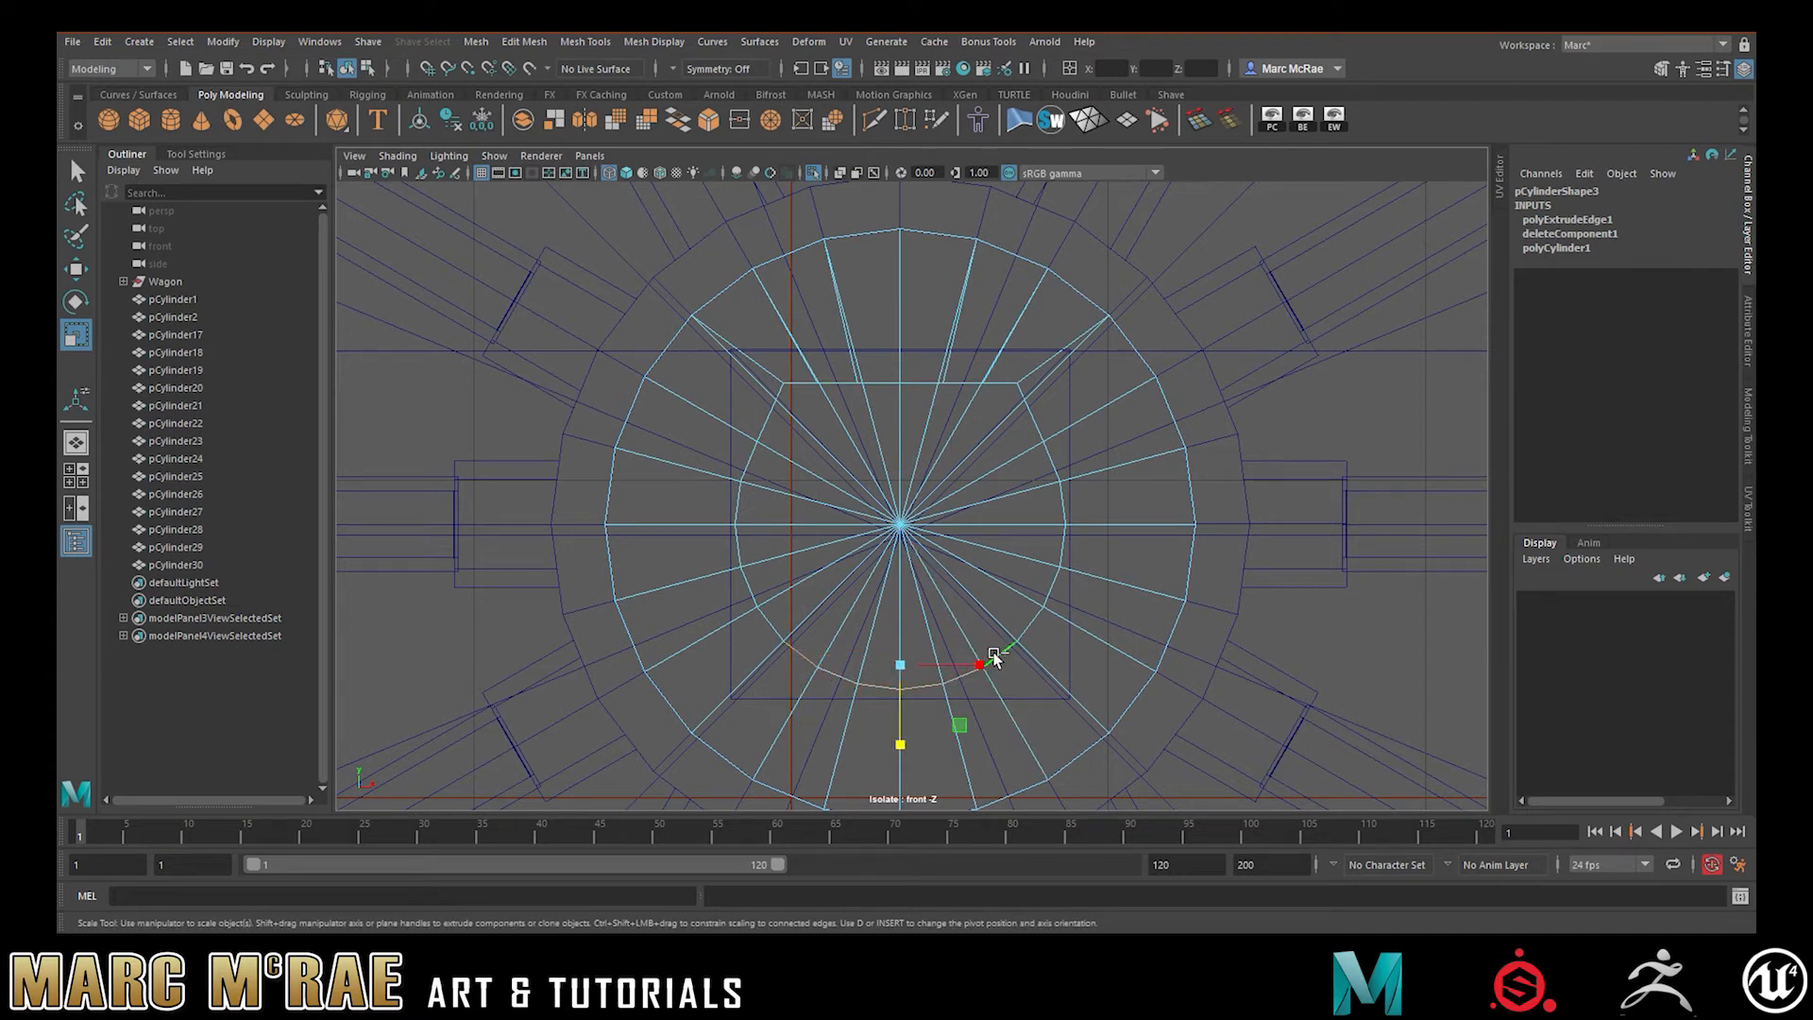
left_click_drag(900, 744, 888, 608)
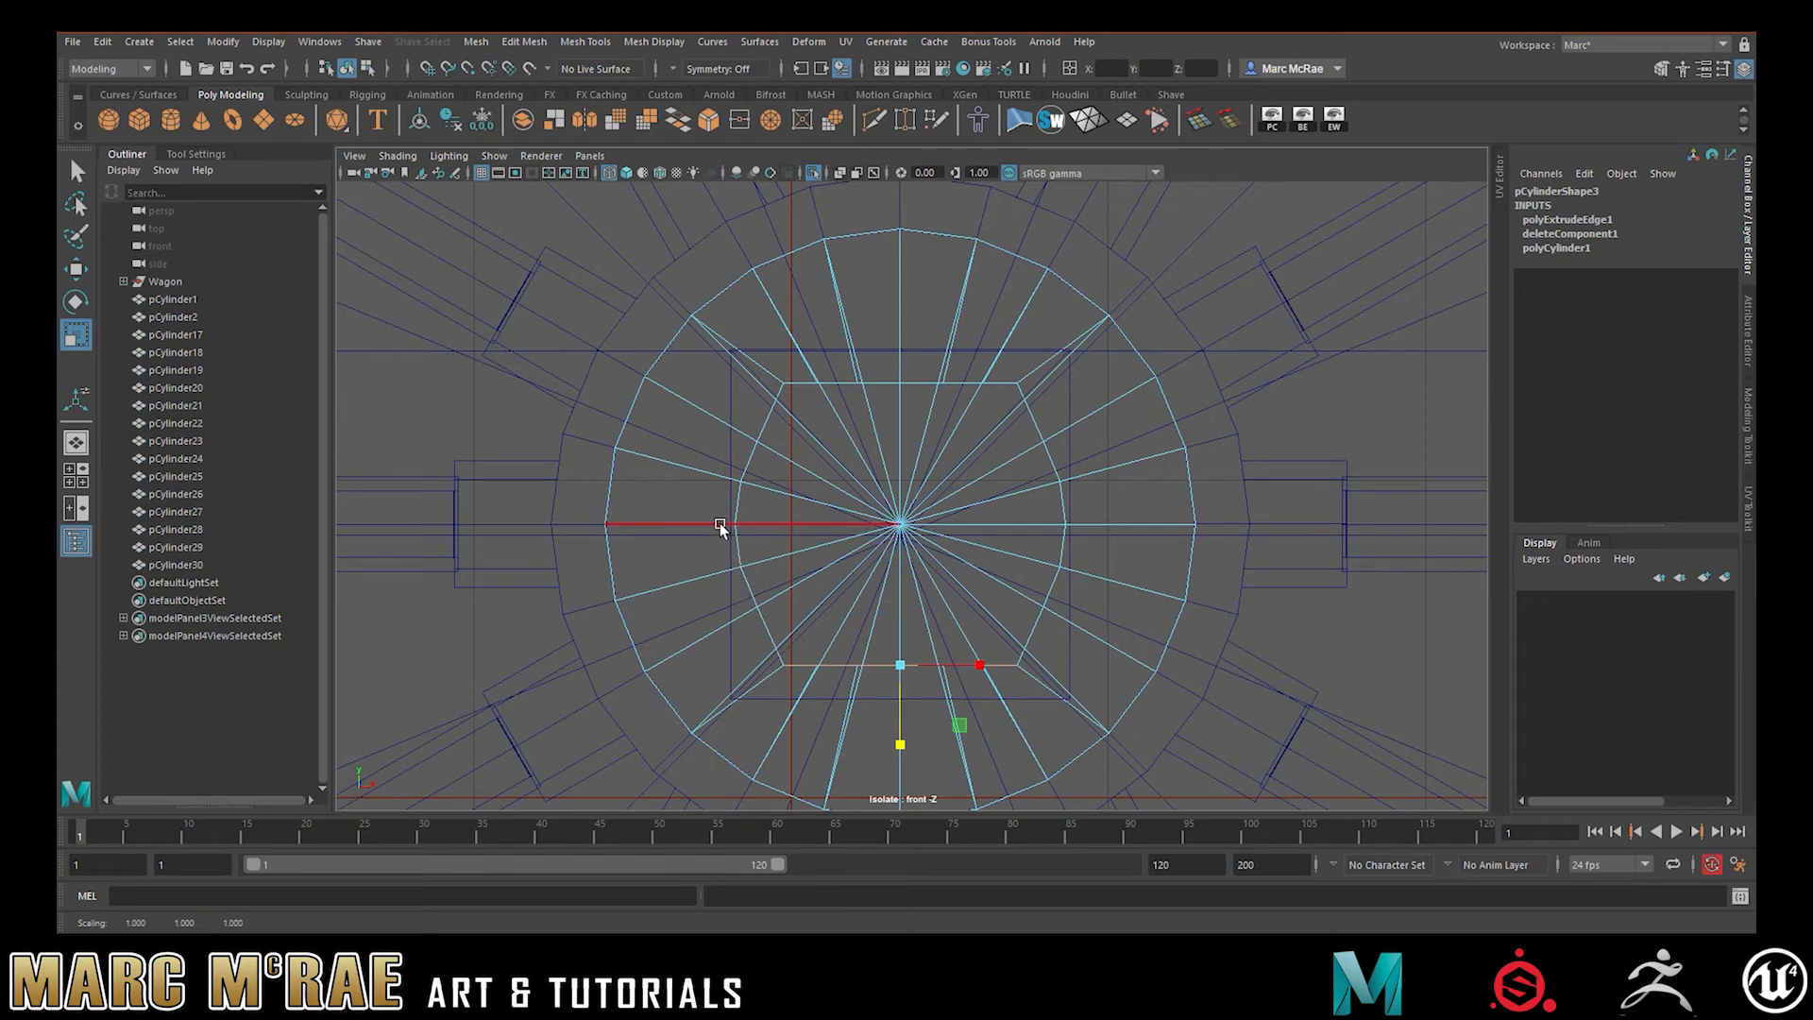
Flatten both side arcs of the inner border loop into vertical rows to square the opening, and return to the perspective view
left_click(772, 416)
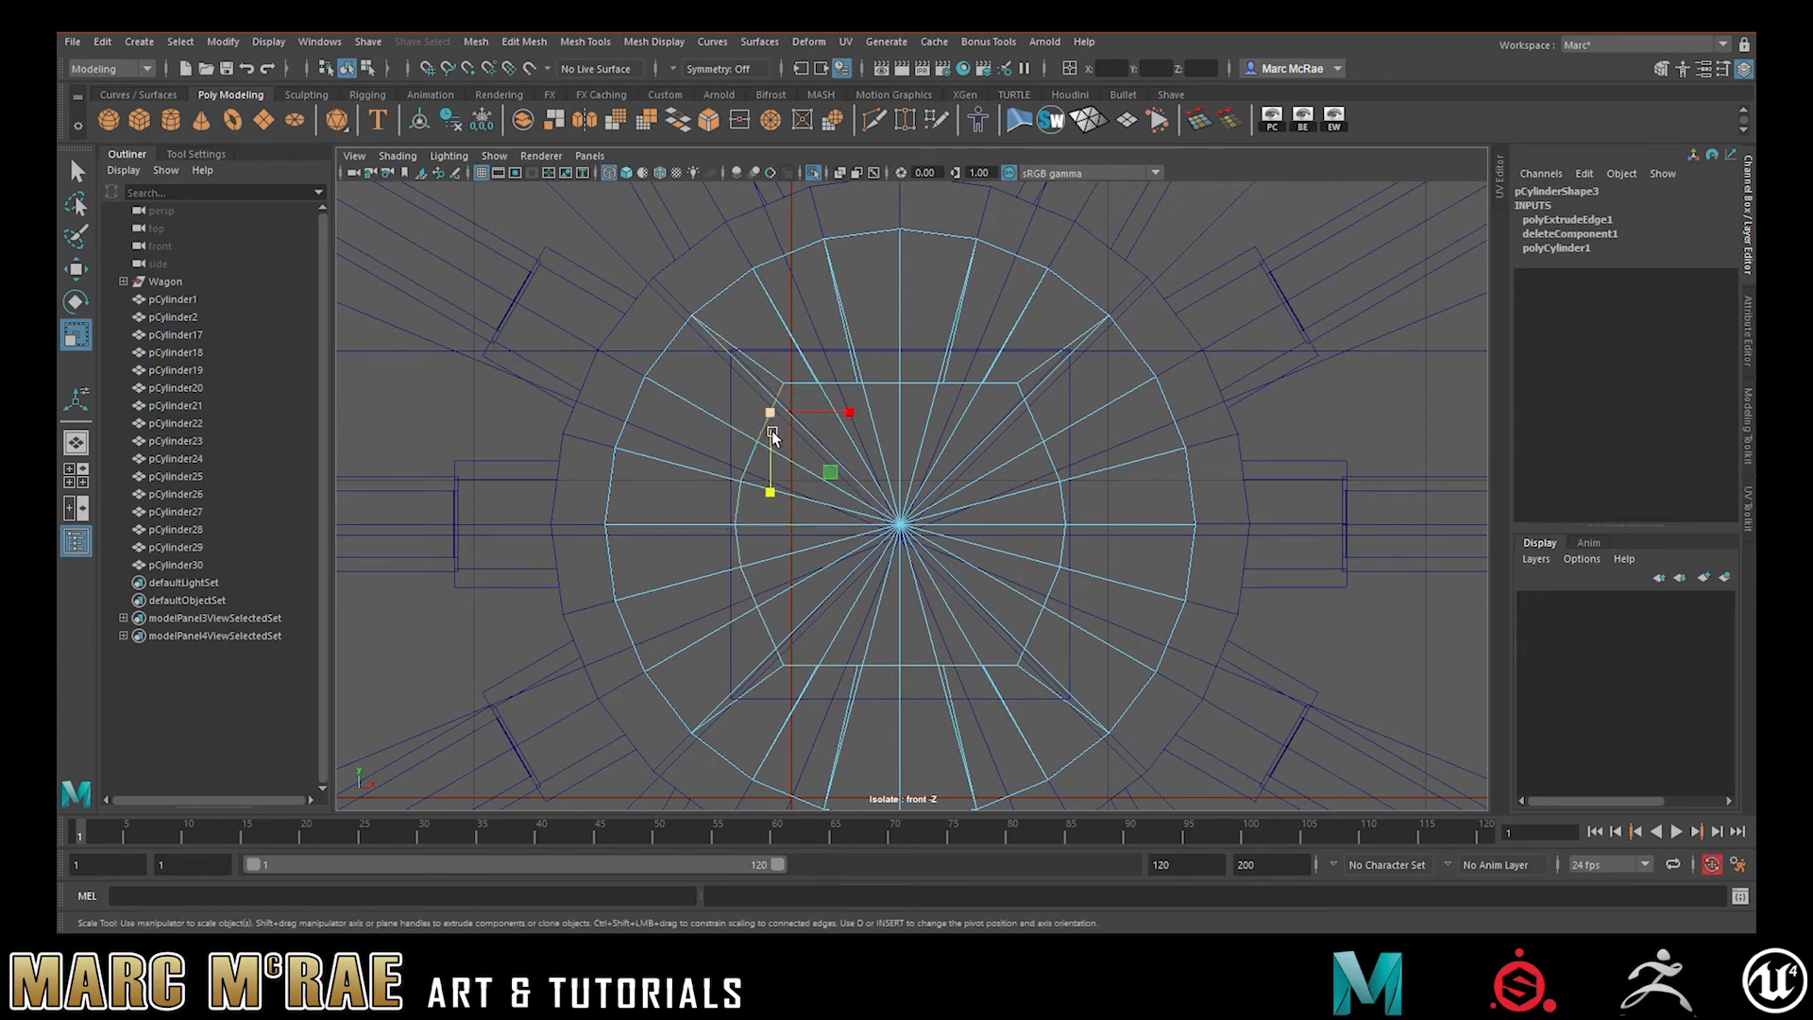
double_click(776, 637)
left_click_drag(841, 524, 688, 526)
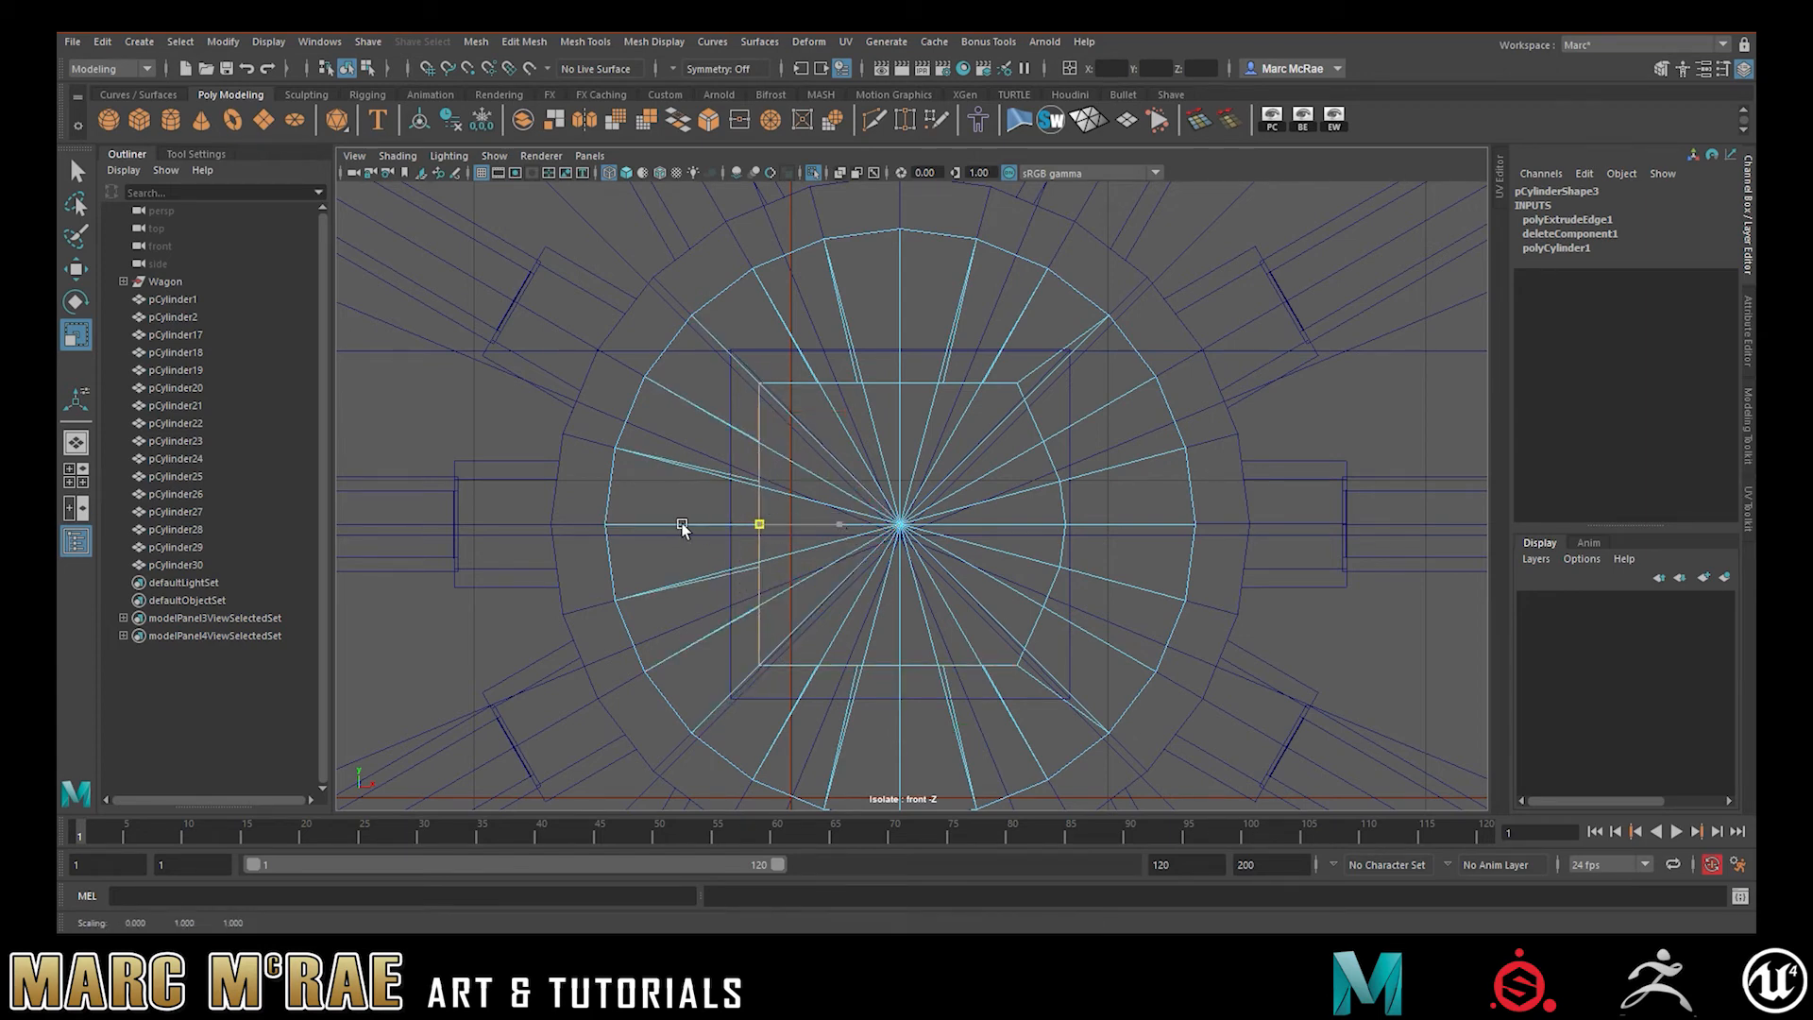
left_click(1035, 423)
double_click(1036, 648)
left_click_drag(1121, 524, 864, 517)
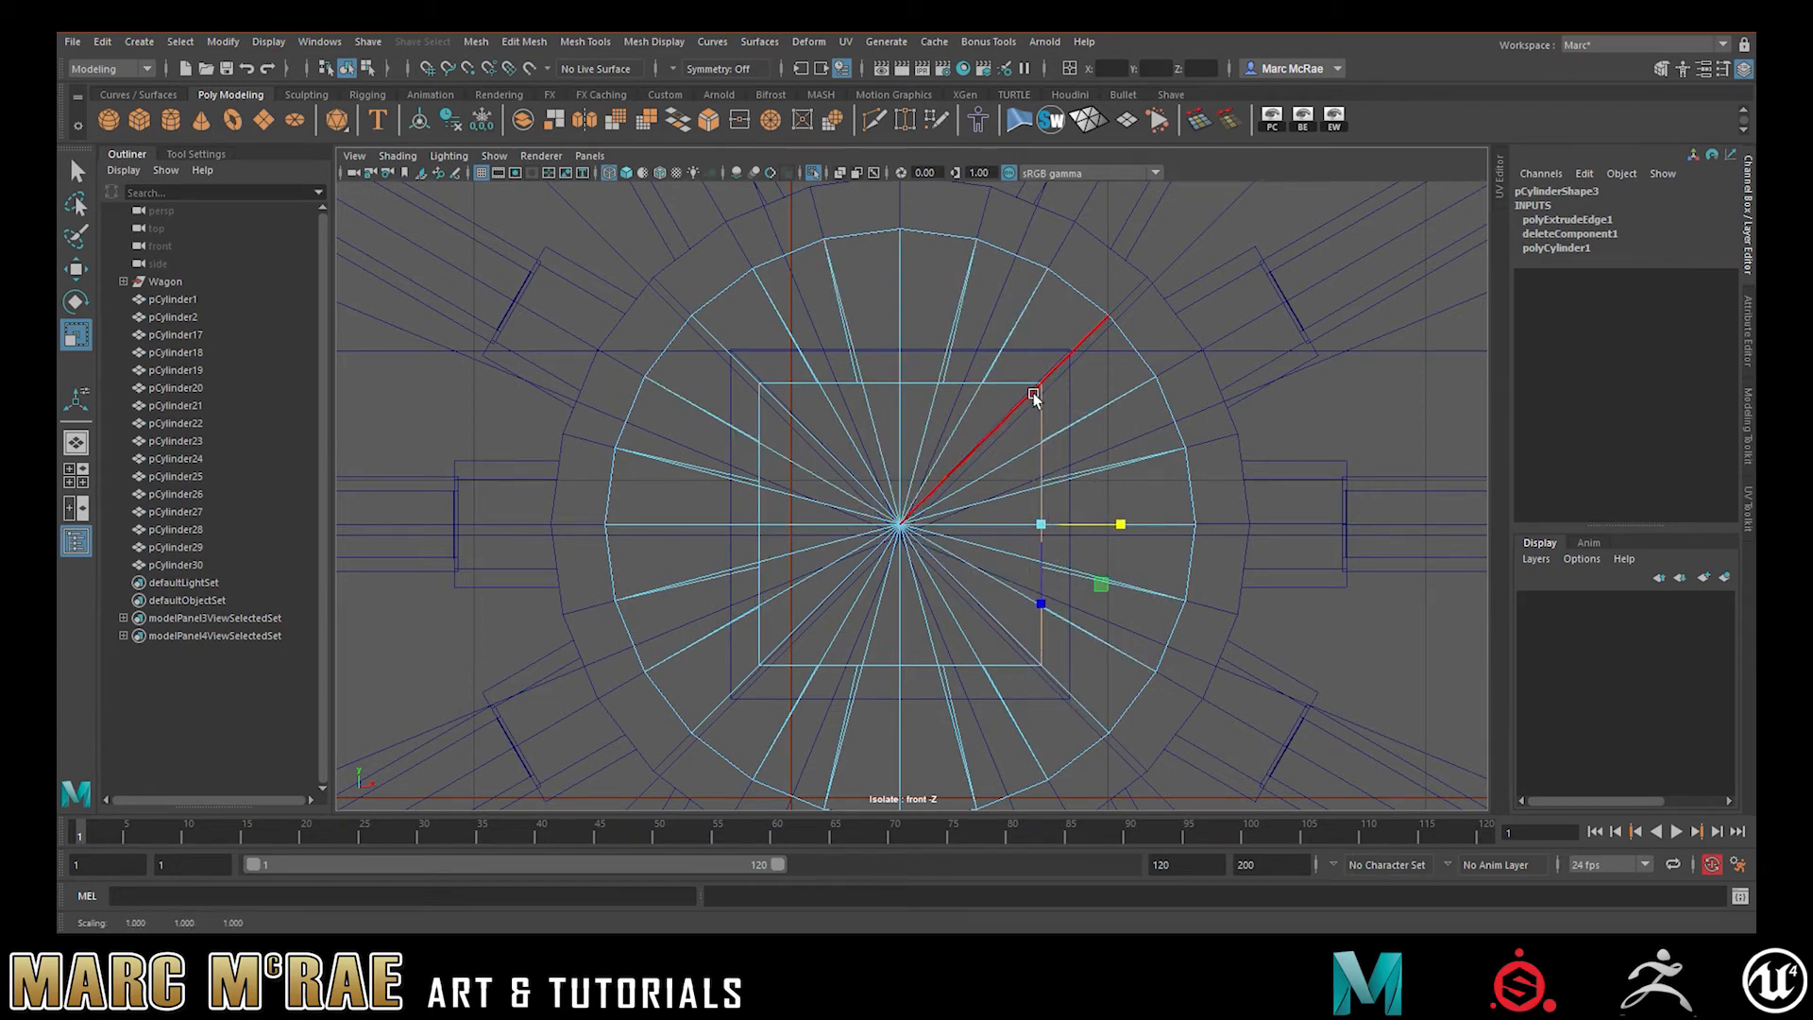
key("space")
key("space")
left_click_drag(963, 432, 1060, 421, "alt")
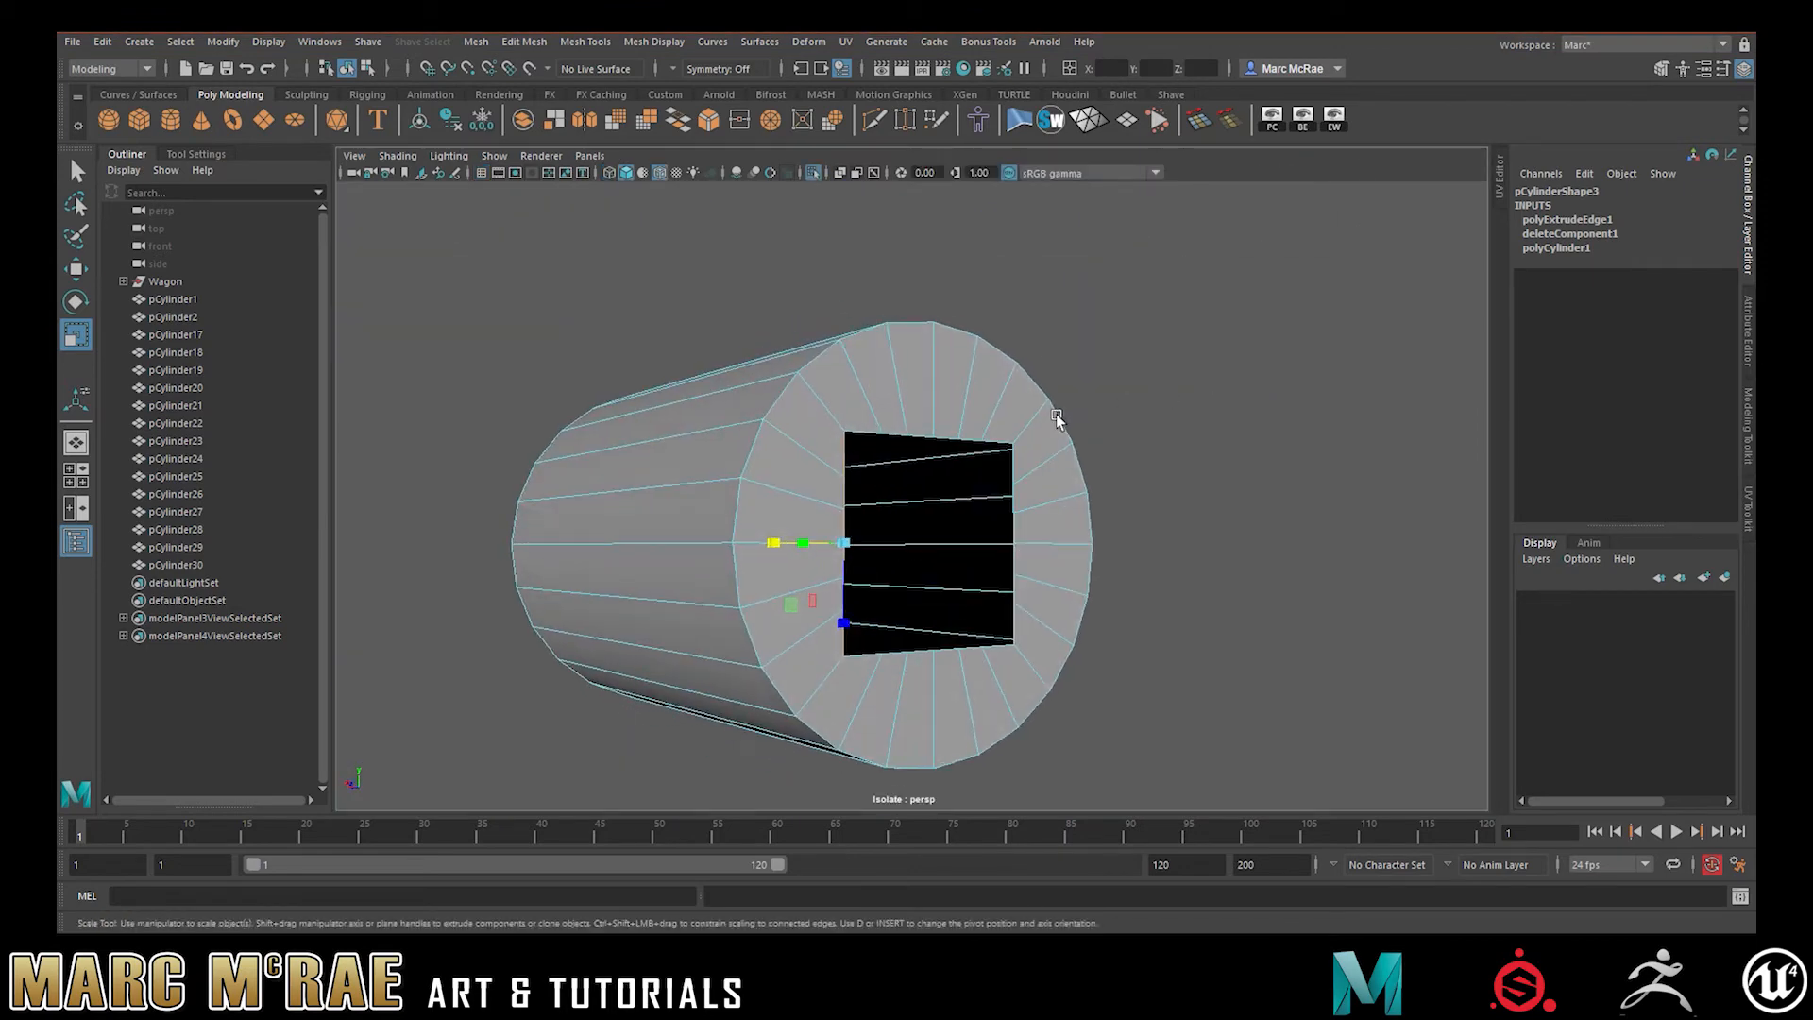
Select the square border loop, turn off isolation and scale the loop uniformly by about 1.25 to fit the axle
double_click(947, 439)
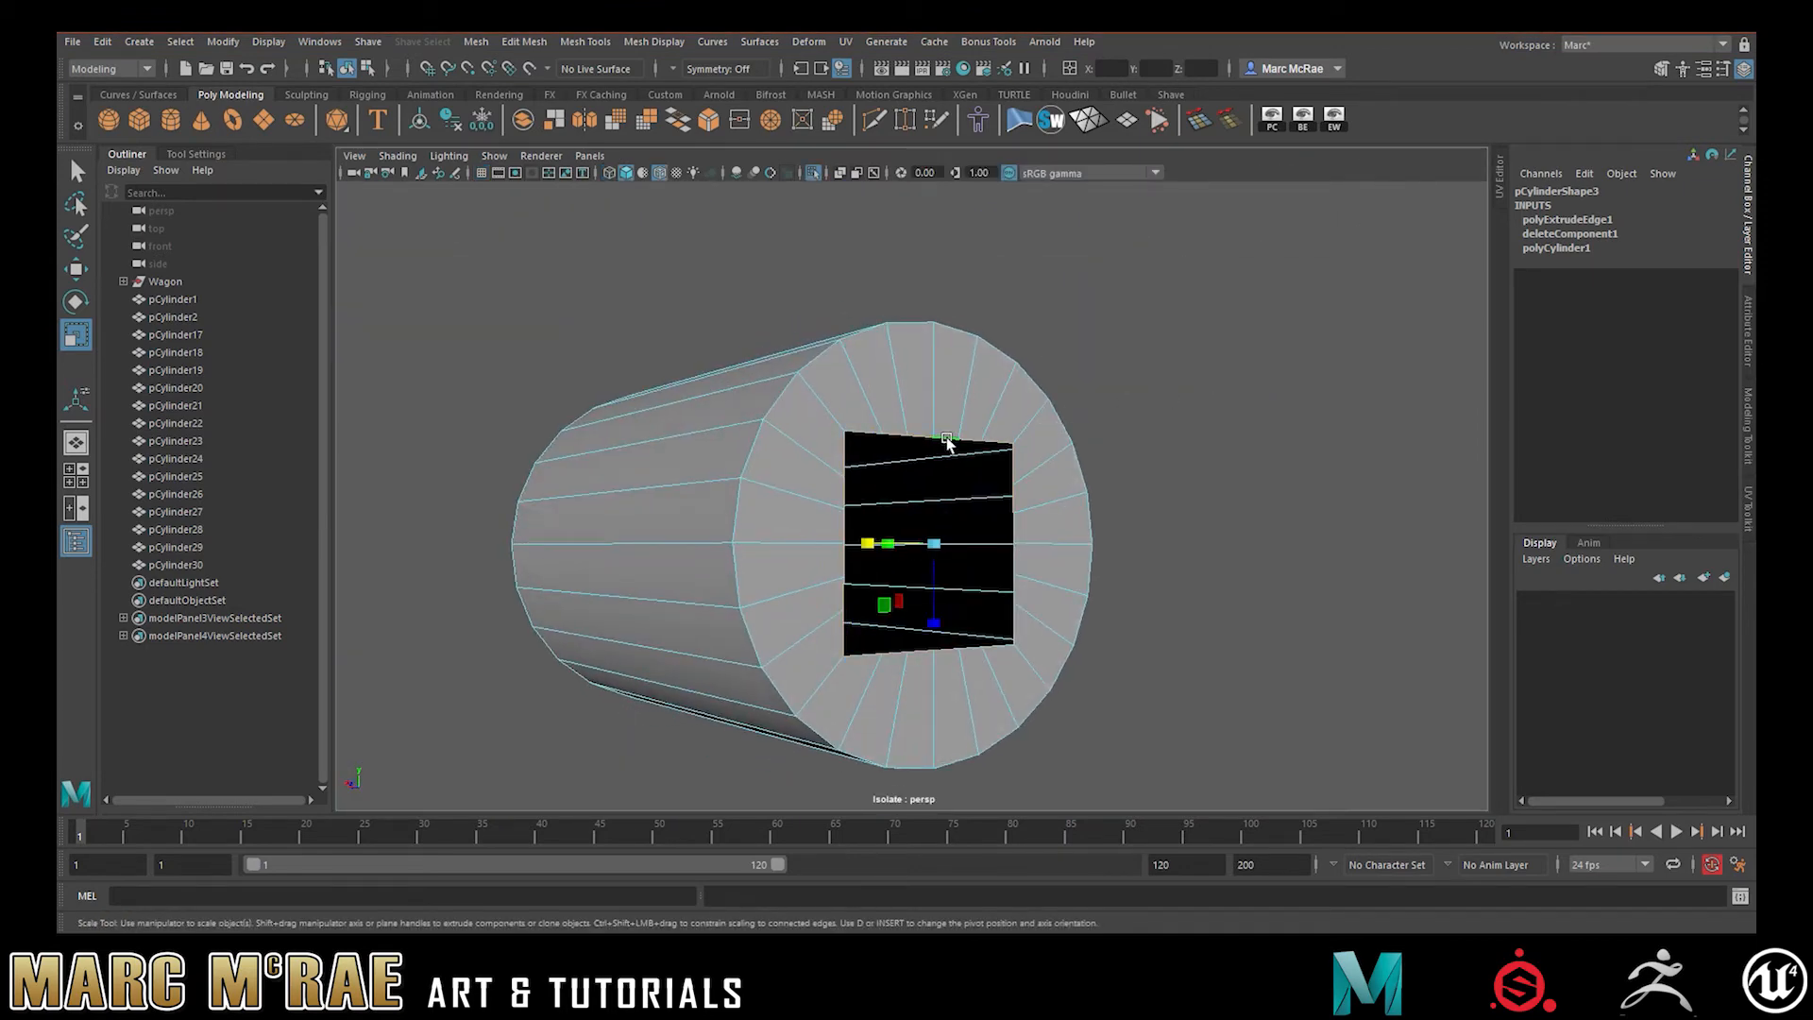
left_click(812, 173)
left_click_drag(920, 541, 969, 521)
left_click_drag(839, 525, 757, 531, "alt")
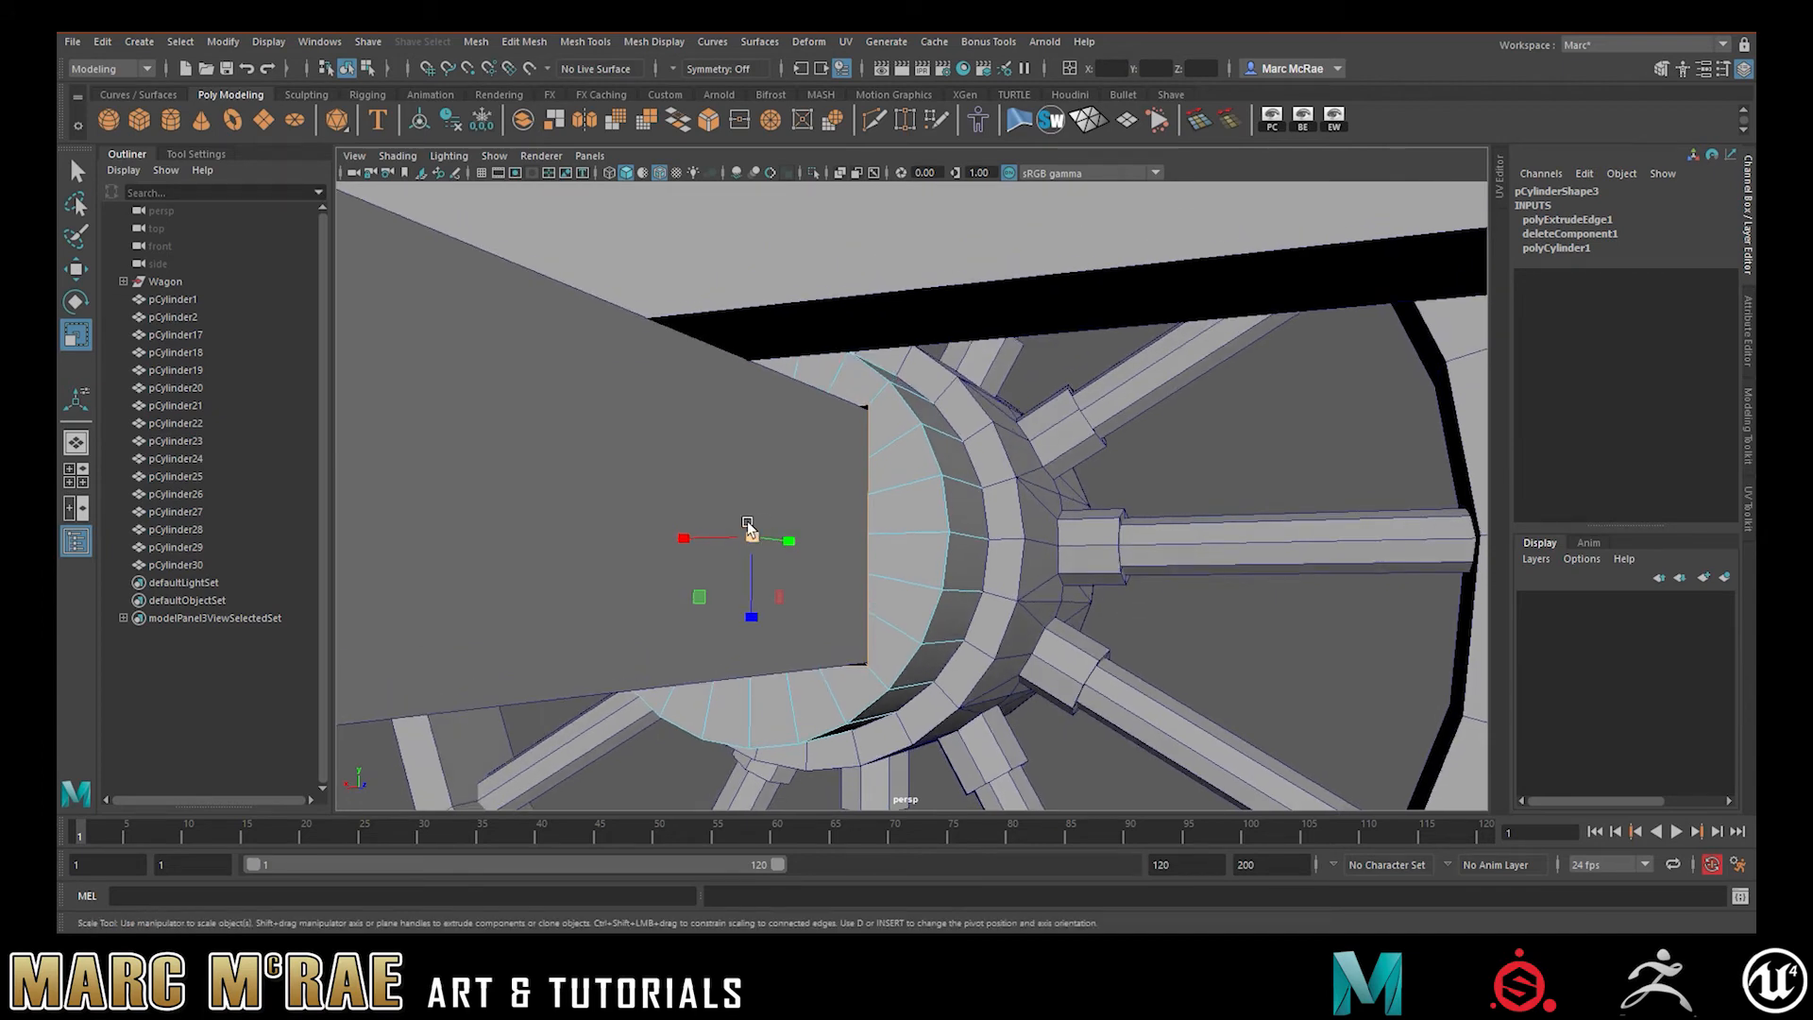
Try to extrude the square border loop with scale 0.933 and Translate X 0.299, and undo it along with the loop's scaling
key("ctrl+e")
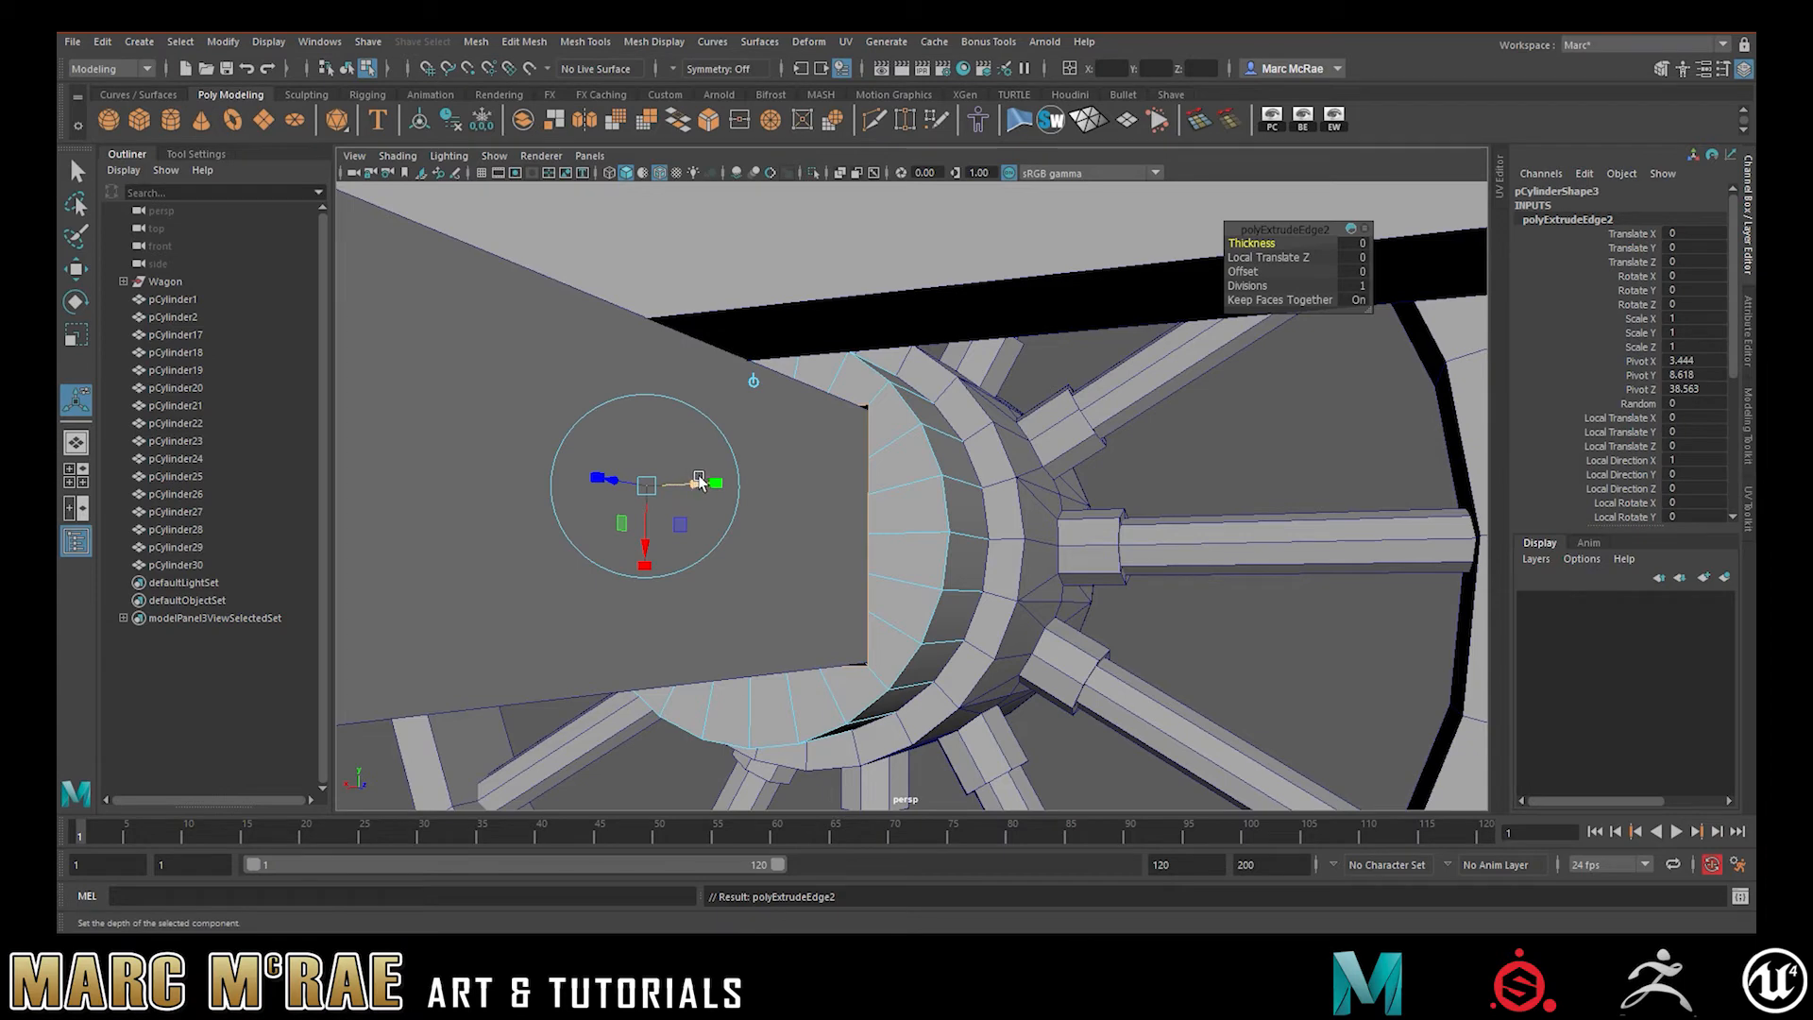
left_click_drag(646, 486, 633, 496)
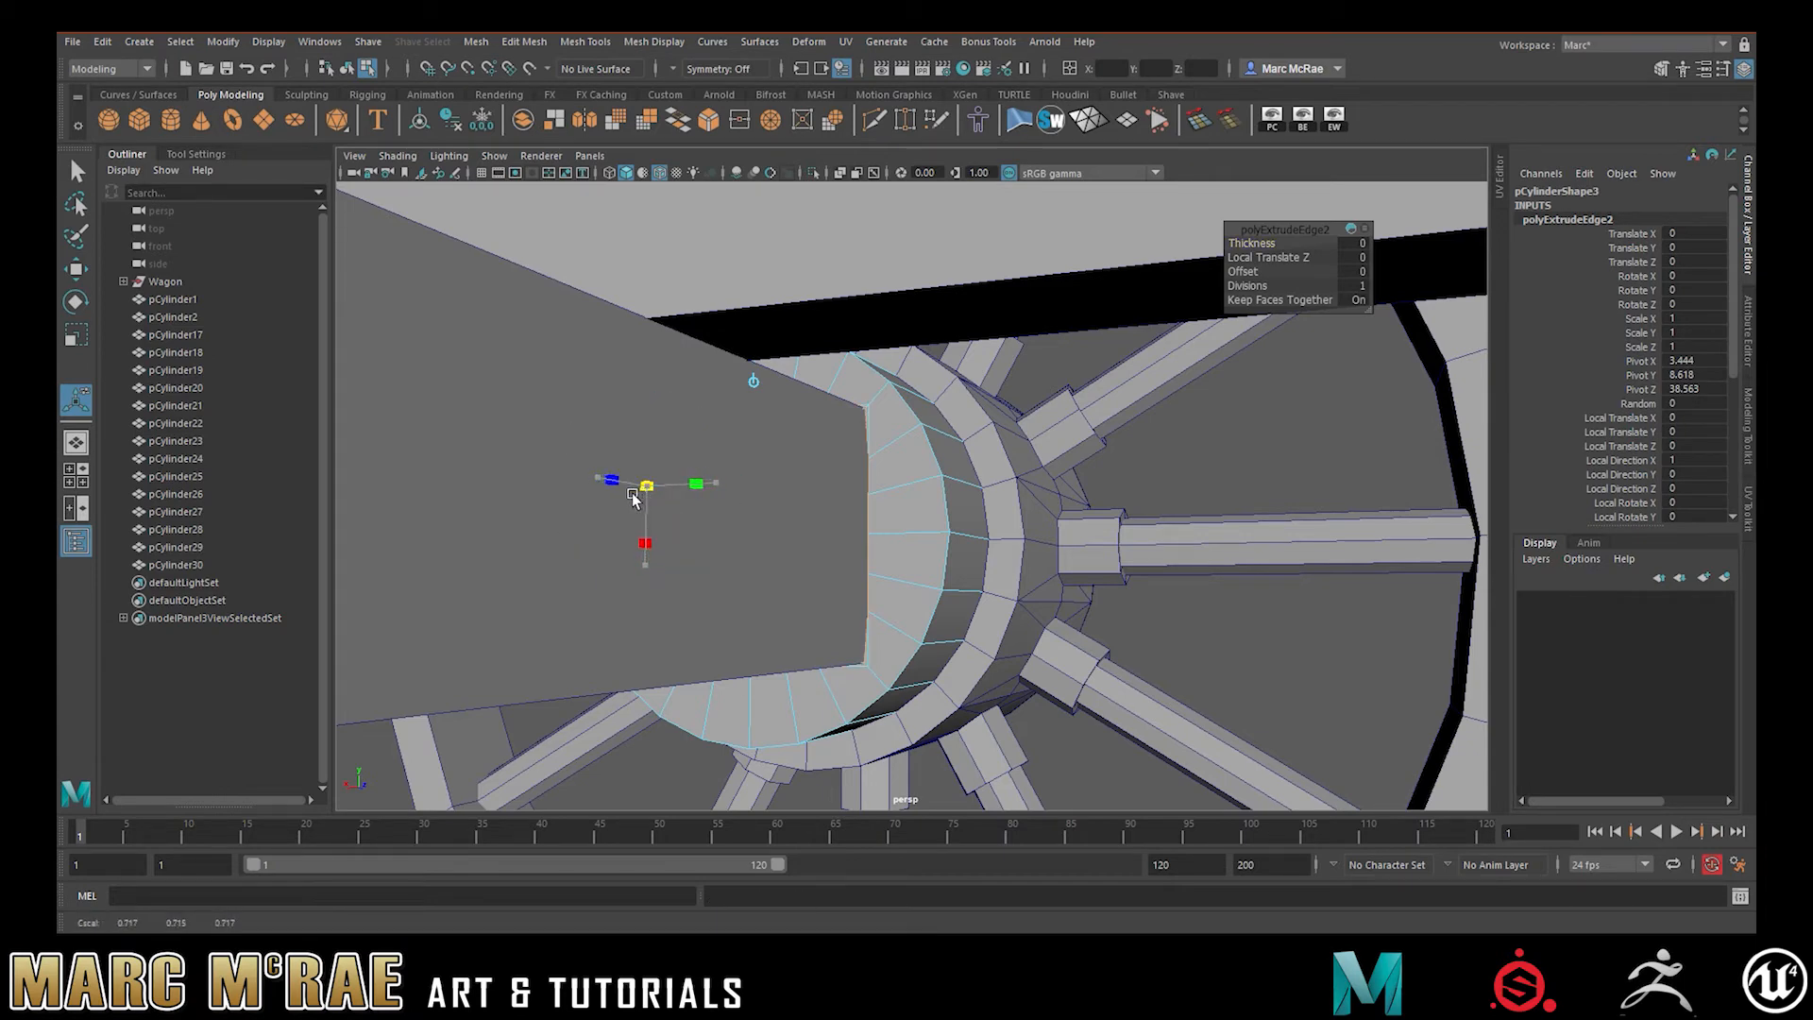
key("ctrl+z")
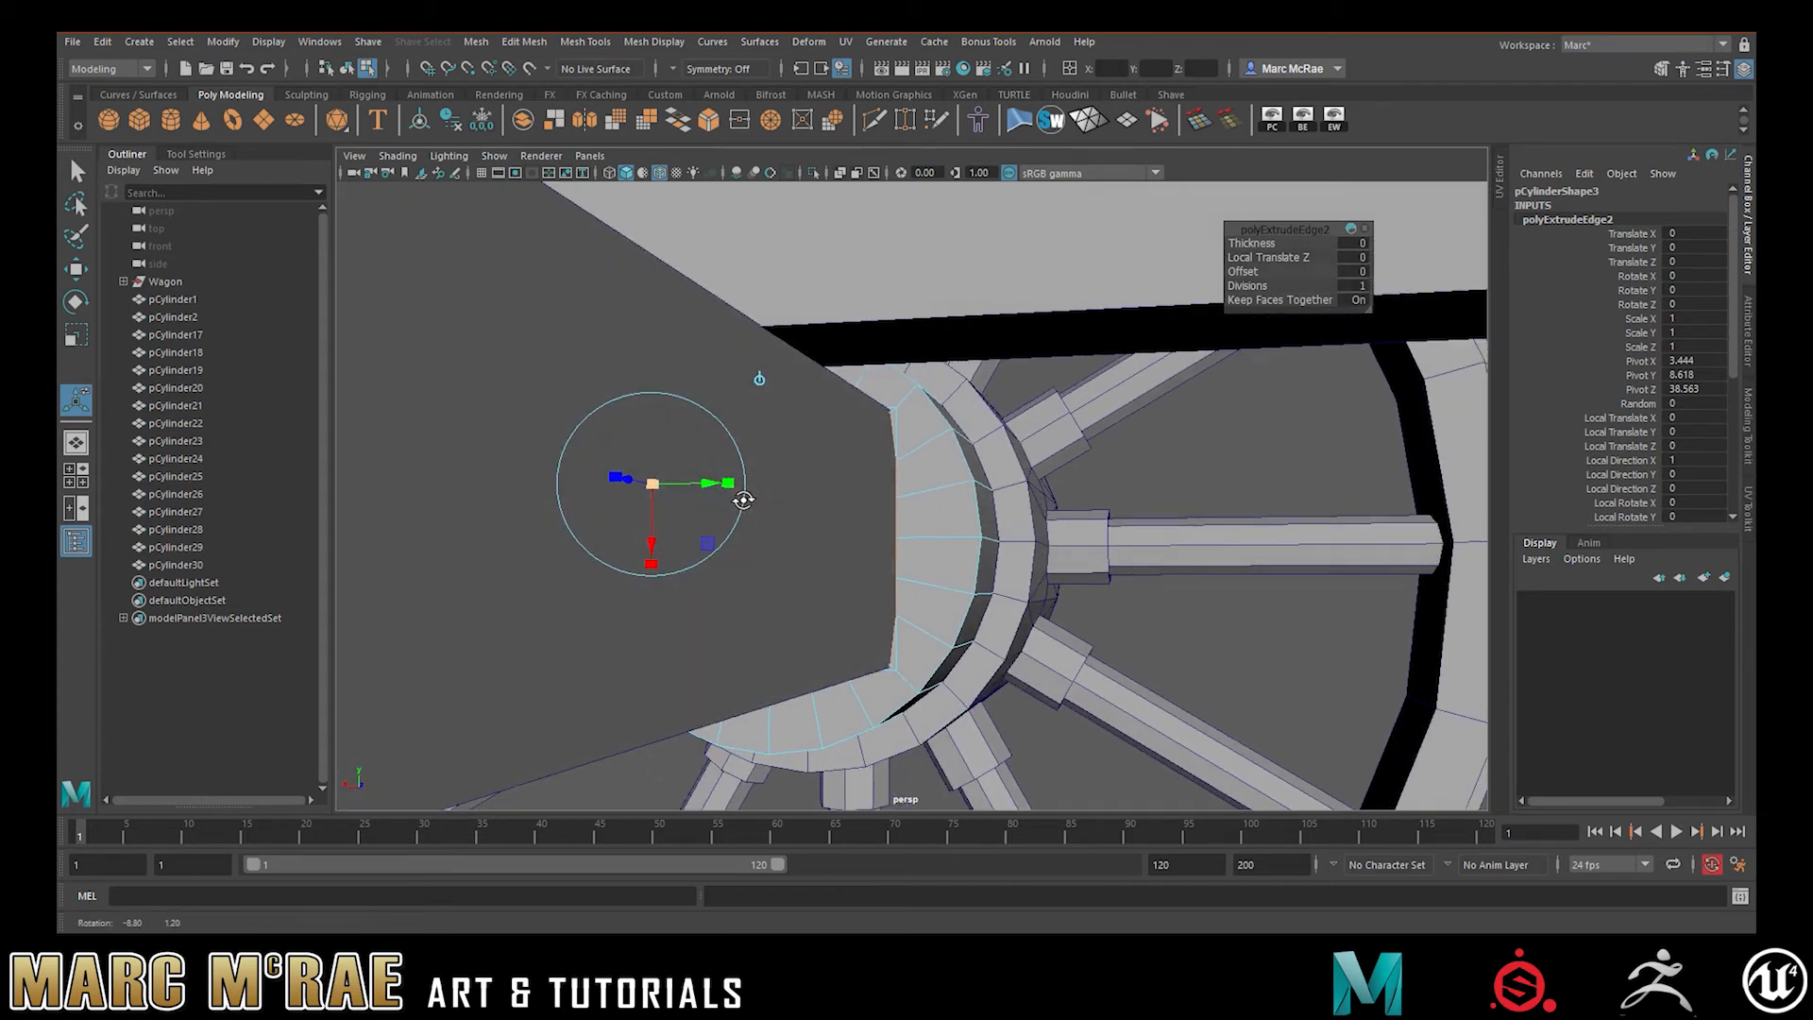
left_click_drag(854, 519, 926, 510, "alt")
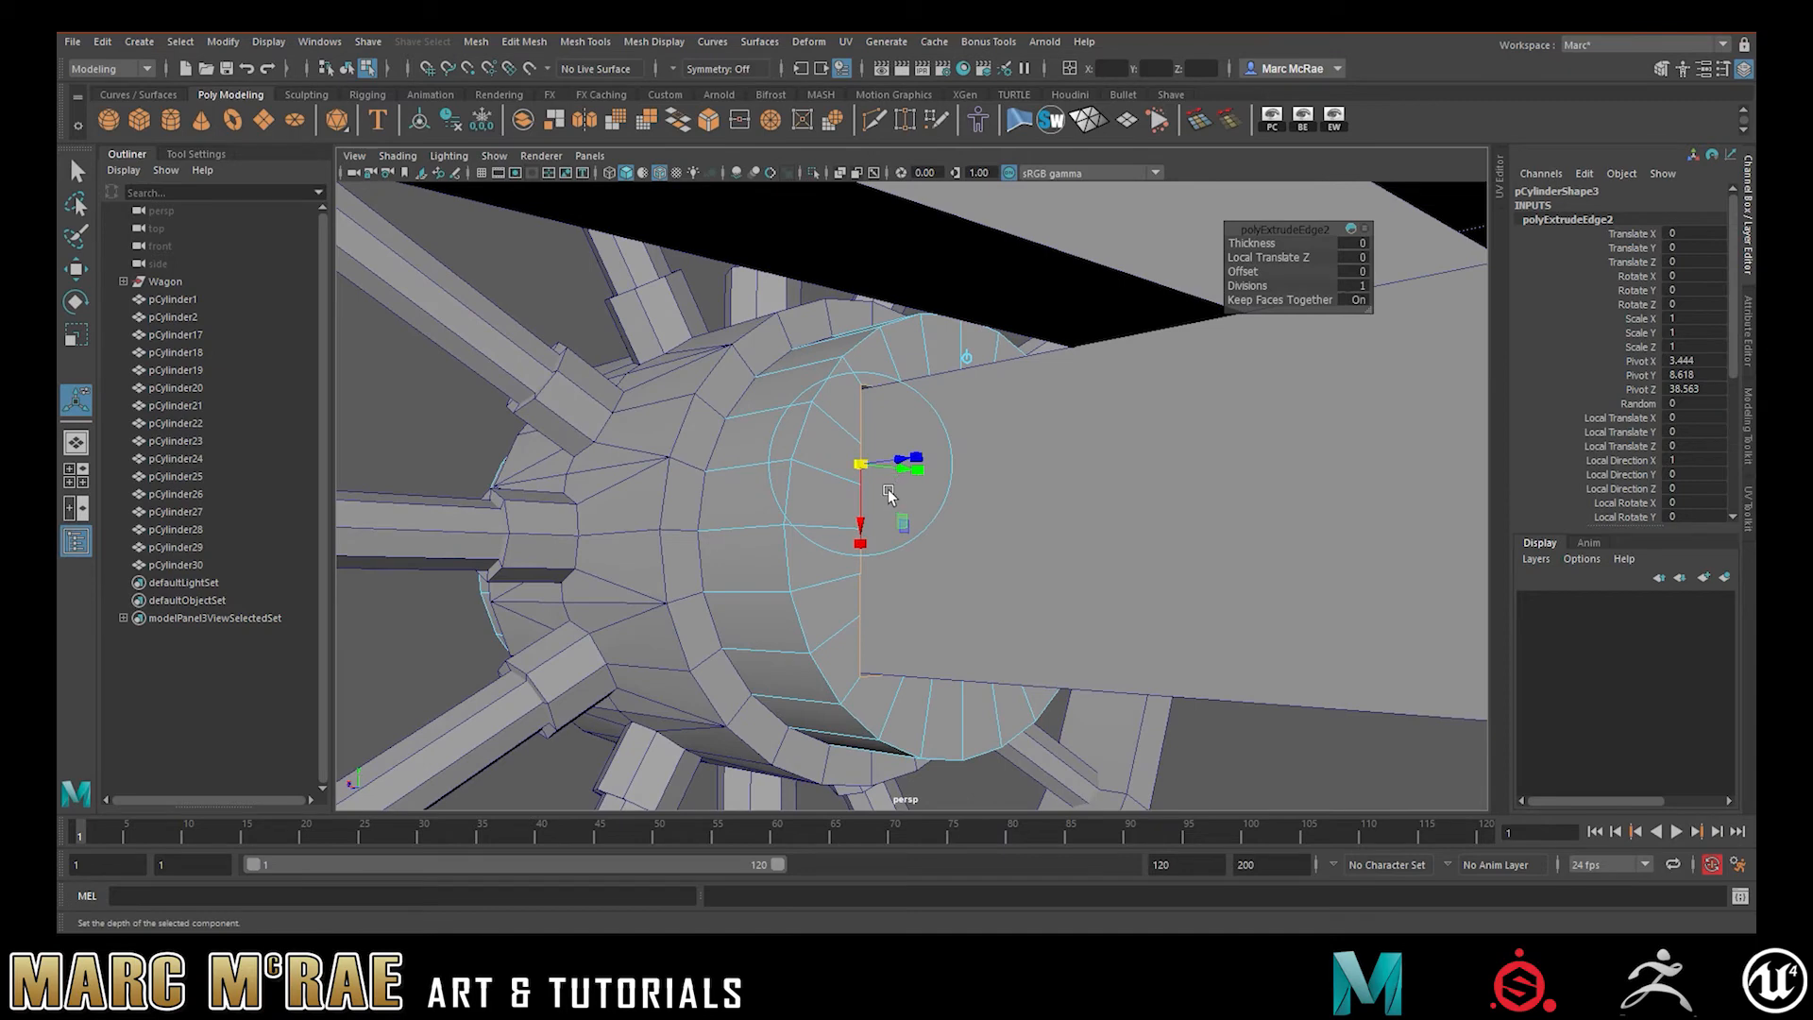
left_click(967, 356)
left_click_drag(956, 527, 955, 535)
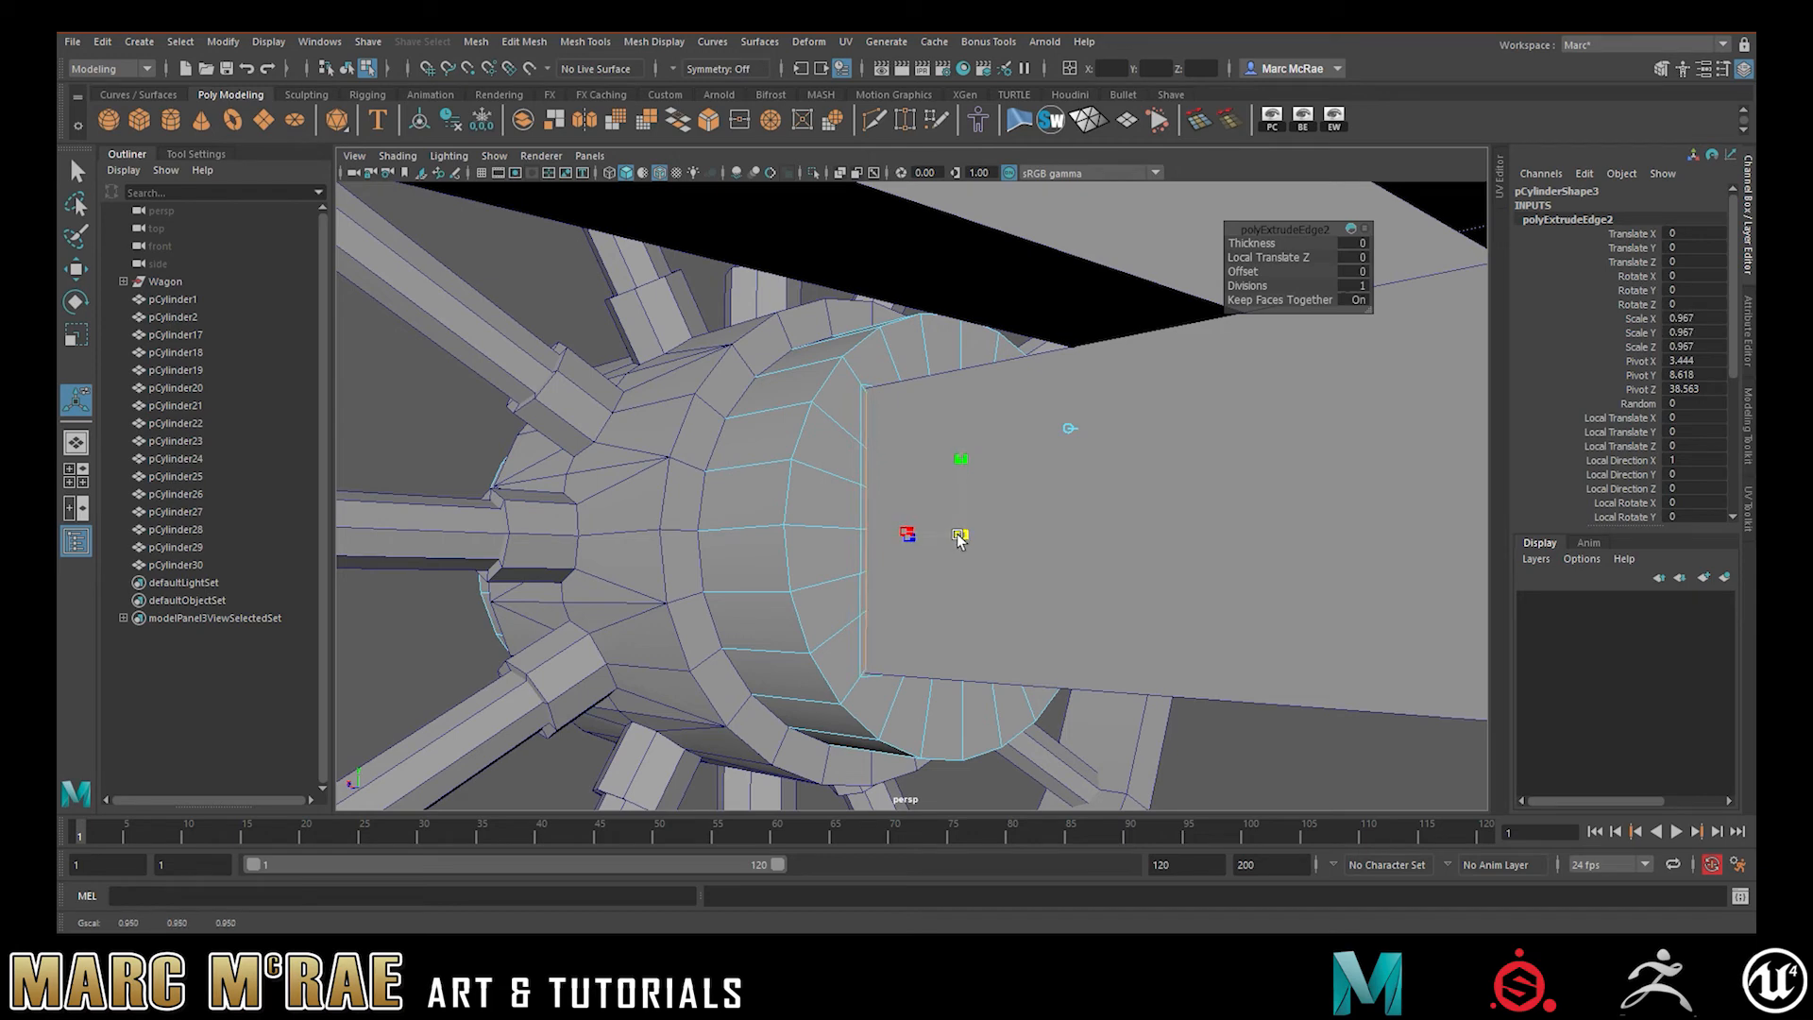
left_click_drag(917, 526, 793, 493)
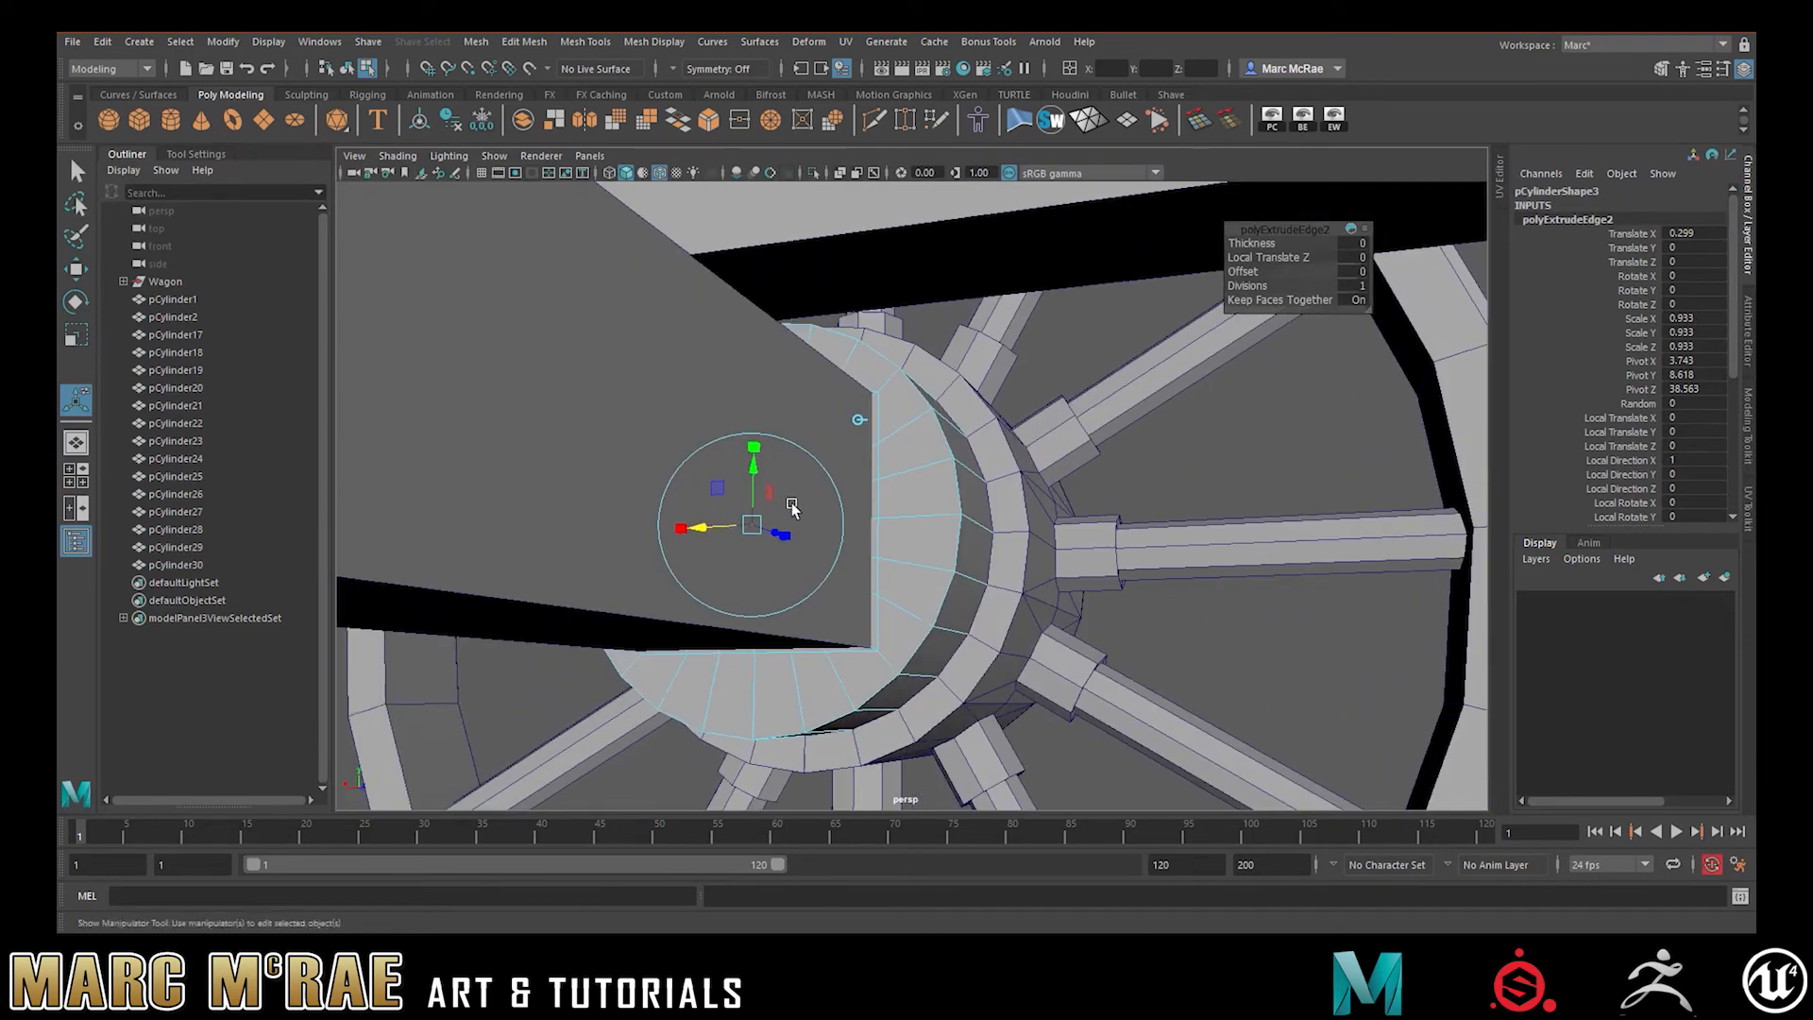
key("ctrl+z")
key("ctrl+z")
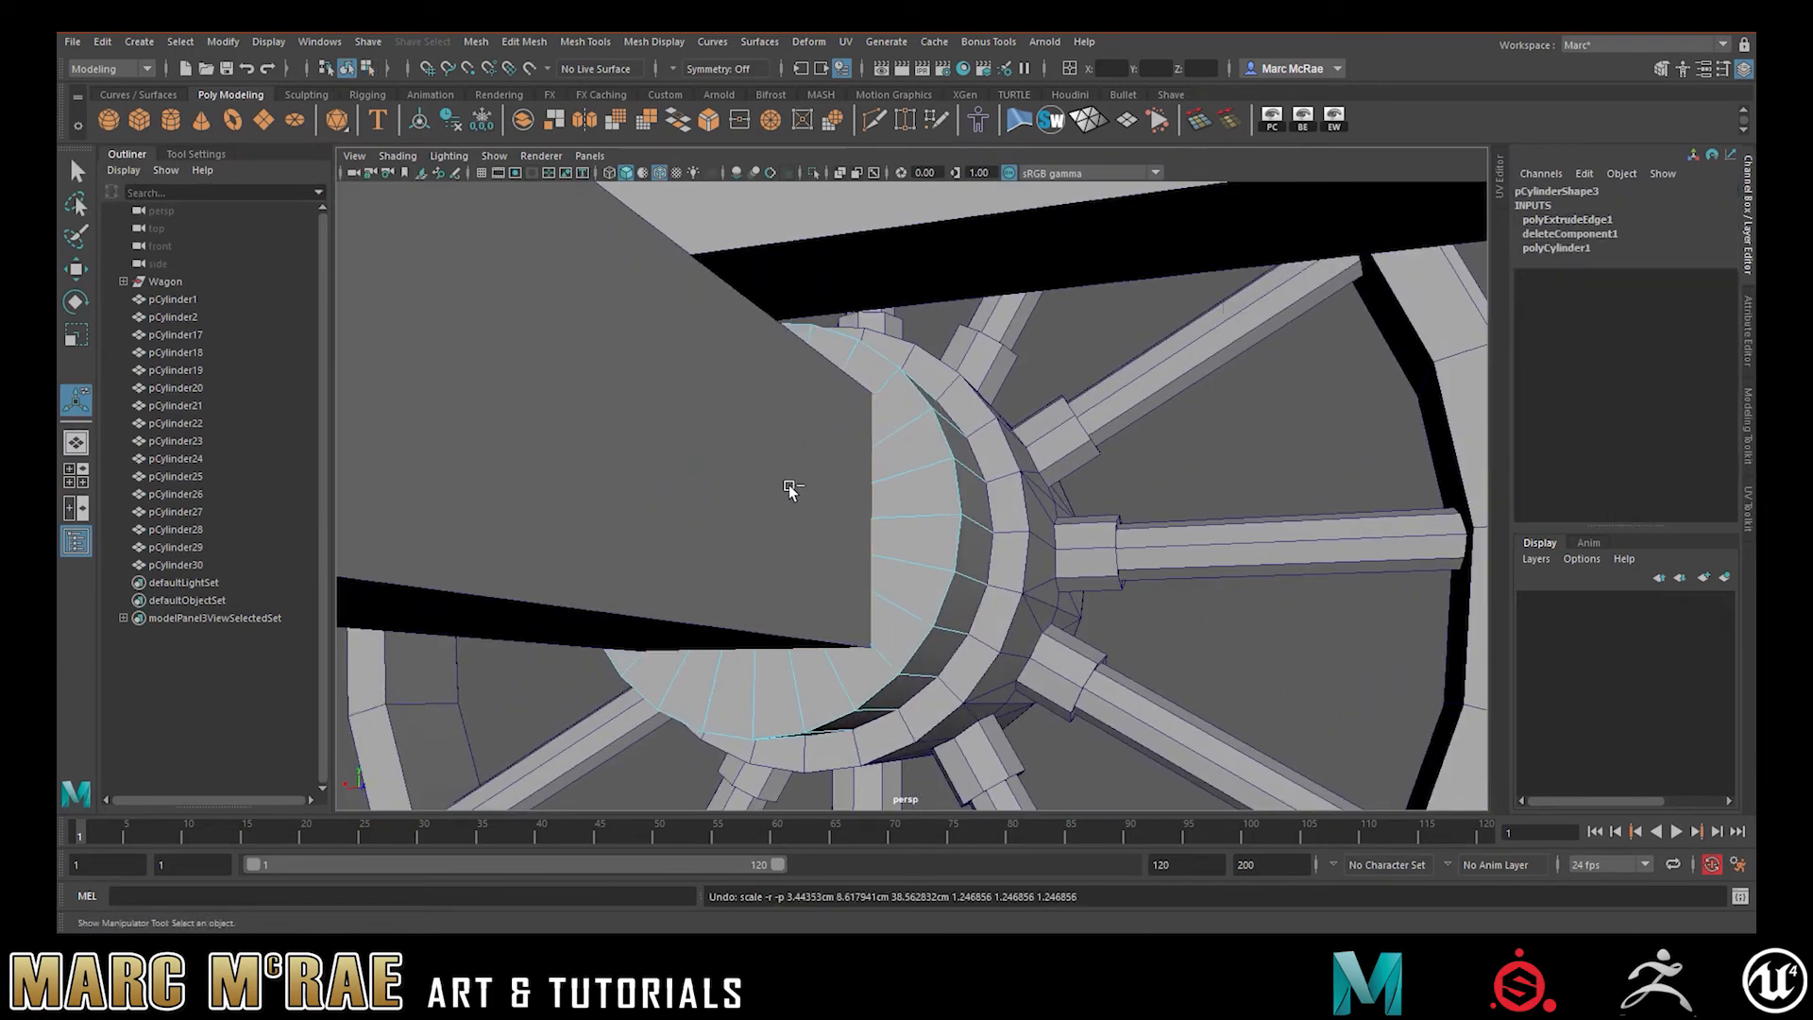
Return to object selection, select the hub-filling cylinder again and isolate it
left_click(1057, 367)
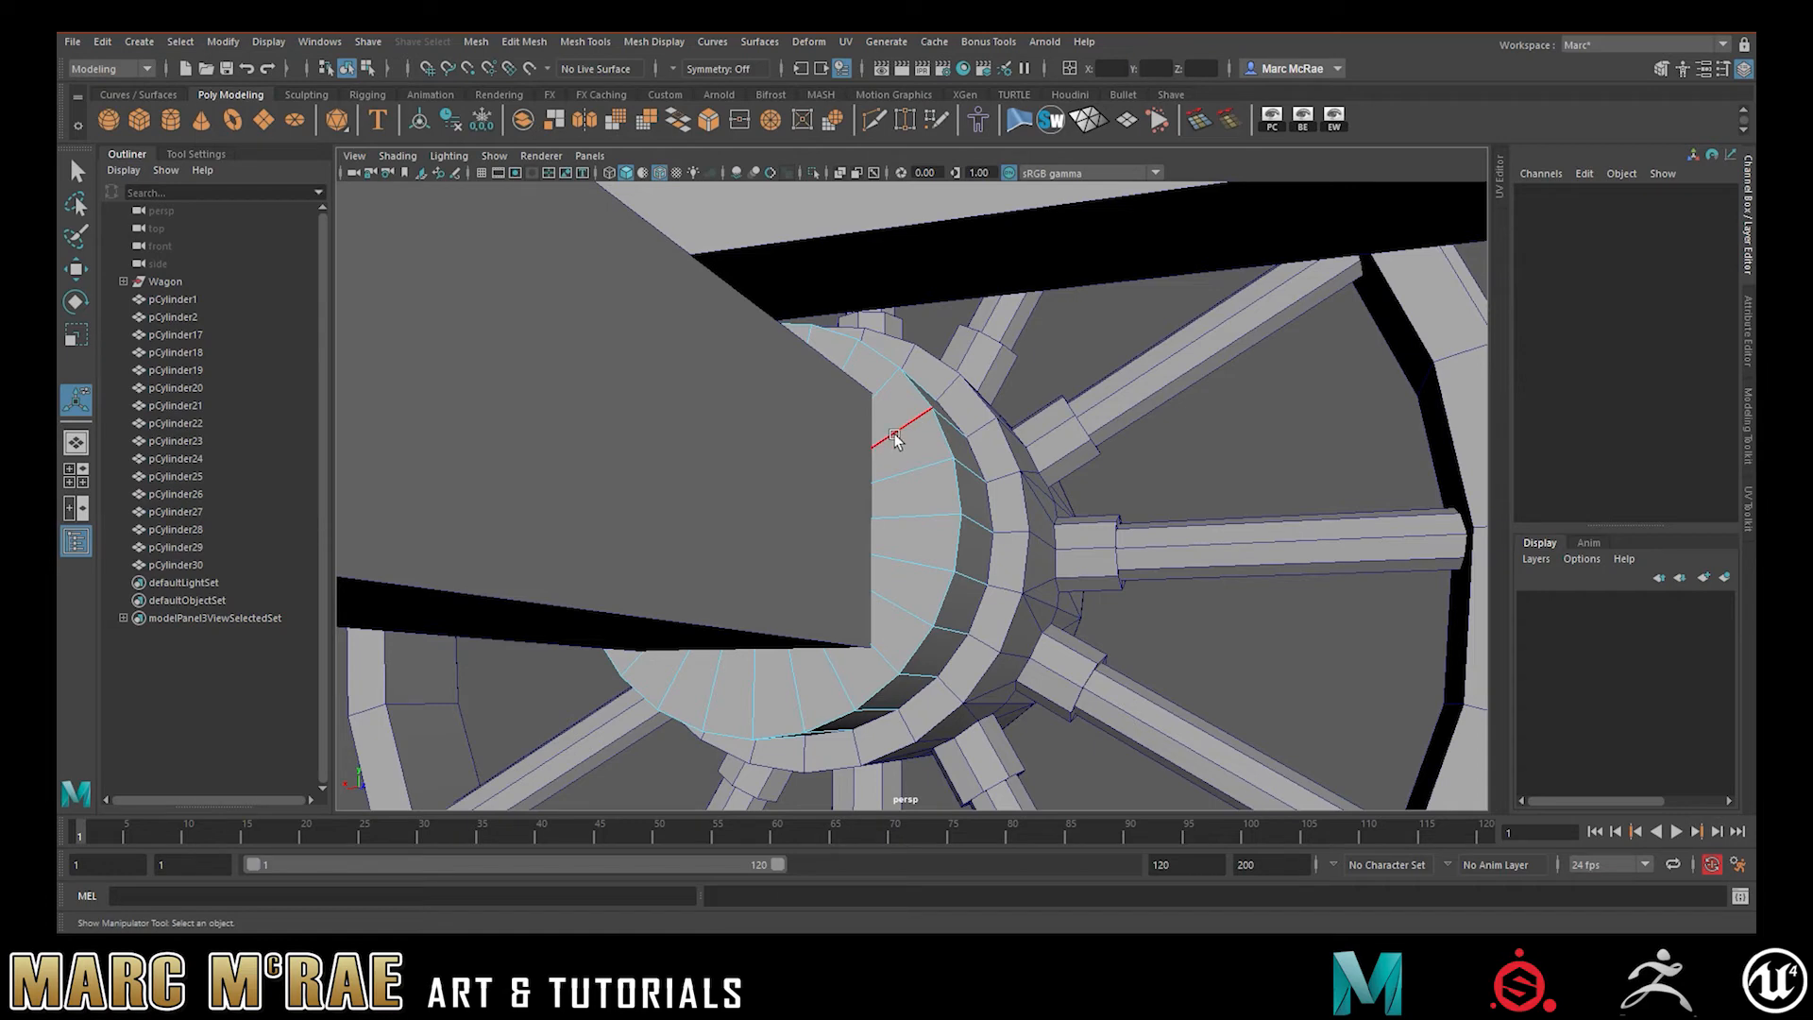
right_click_drag(899, 422, 960, 395)
key("q")
left_click(1029, 376)
left_click(902, 410)
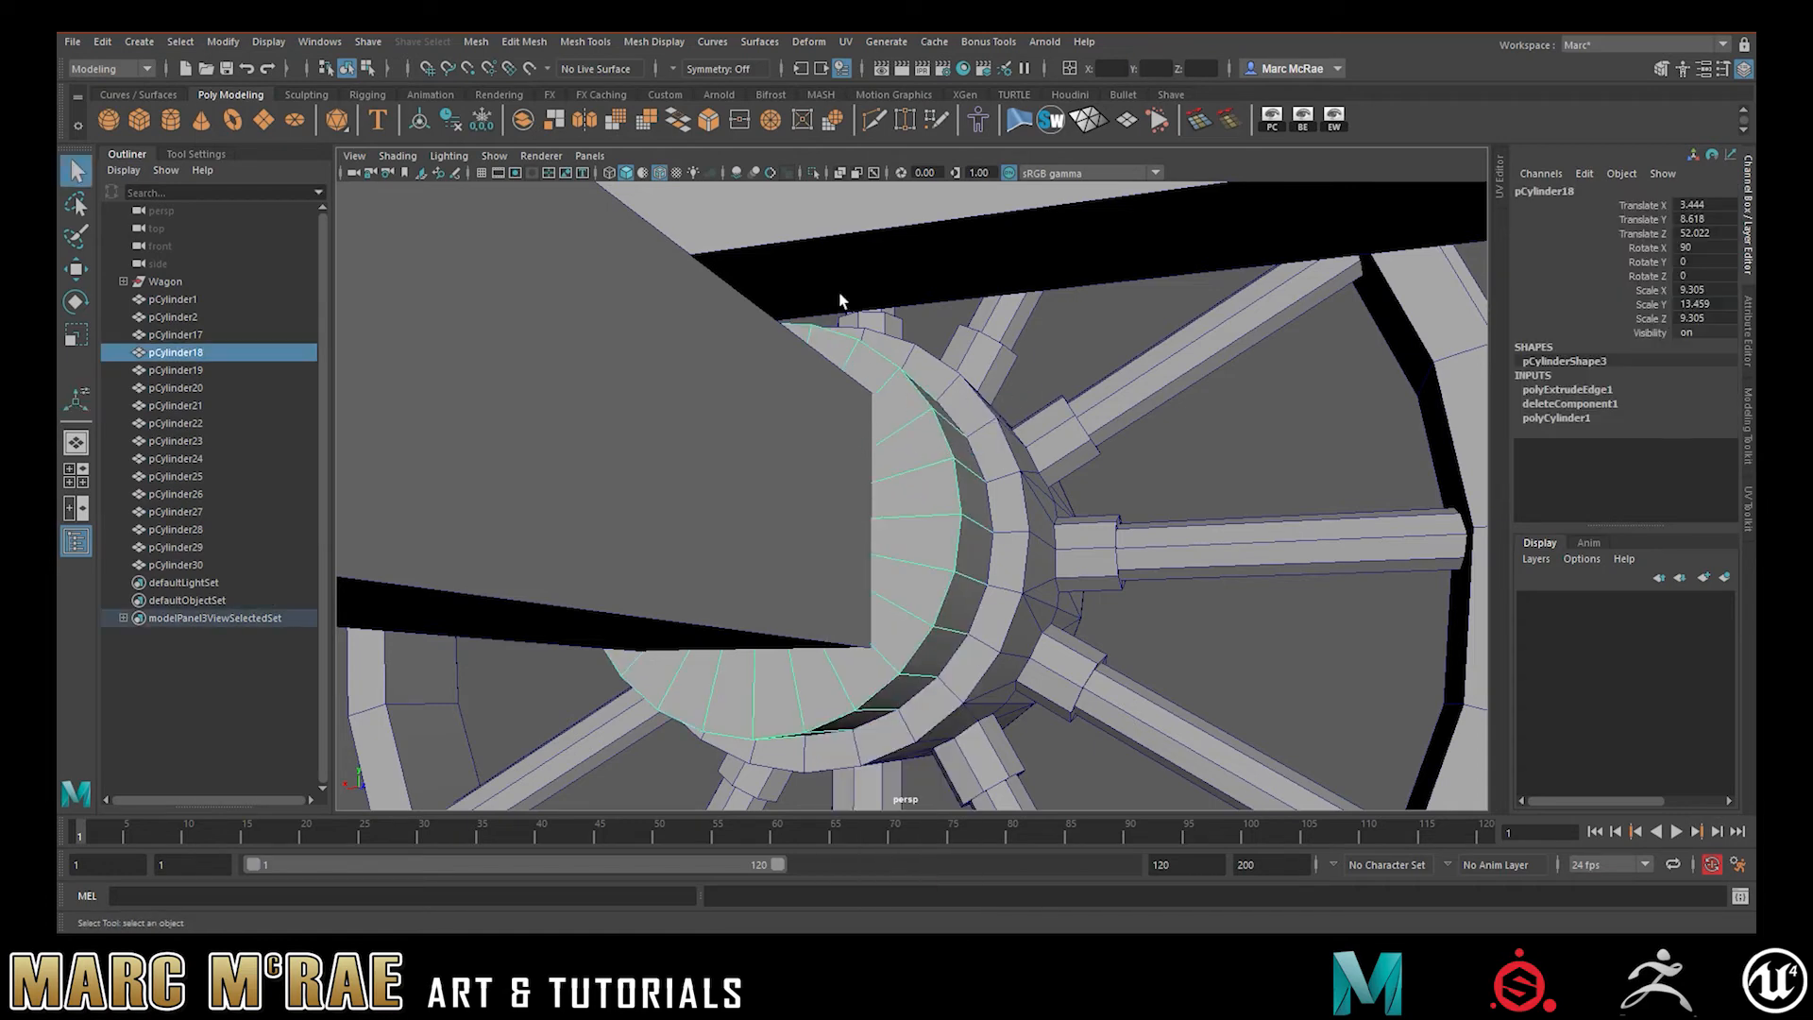
left_click(814, 174)
Scale the square border loop of the cylinder's opening up to the axle's size and turn off isolation
left_click_drag(818, 435, 903, 466, "alt")
right_click_drag(874, 471, 1325, 470, "alt")
right_click_drag(929, 421, 761, 396)
double_click(931, 420)
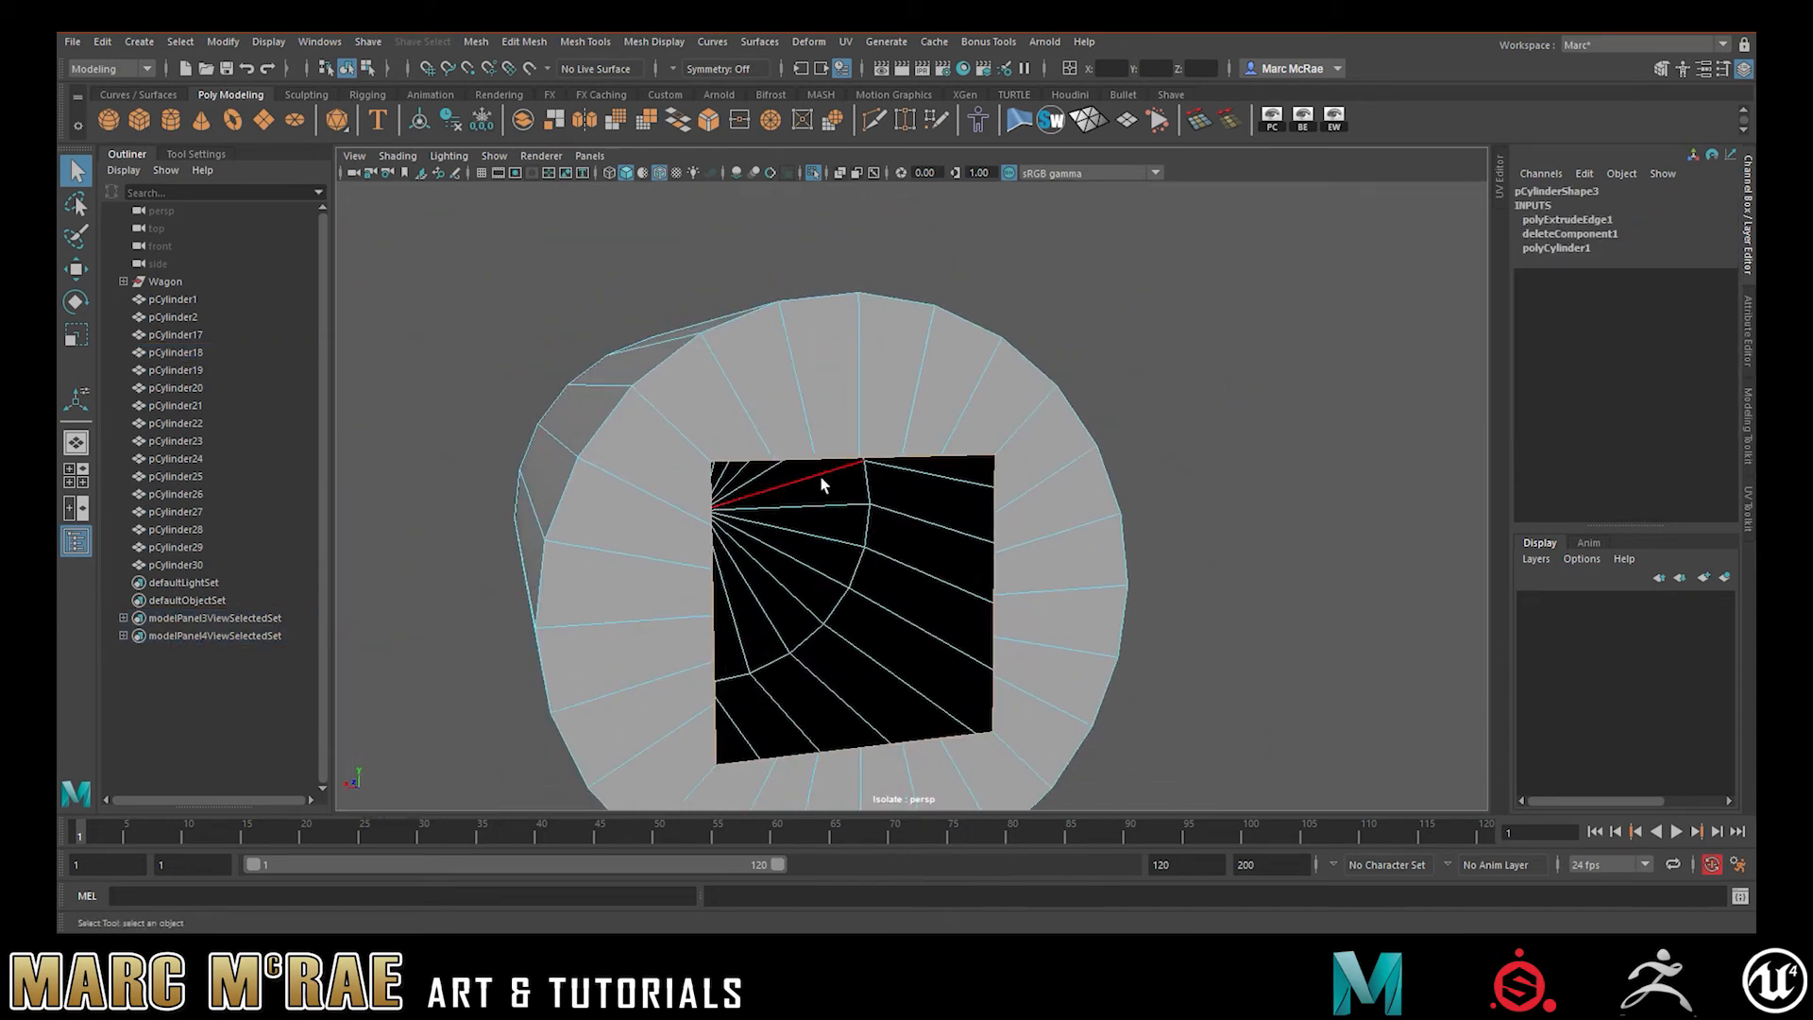
key("r")
left_click_drag(865, 600, 915, 572)
left_click(812, 176)
left_click_drag(865, 404, 903, 426, "alt")
left_click_drag(933, 511, 1004, 449, "alt")
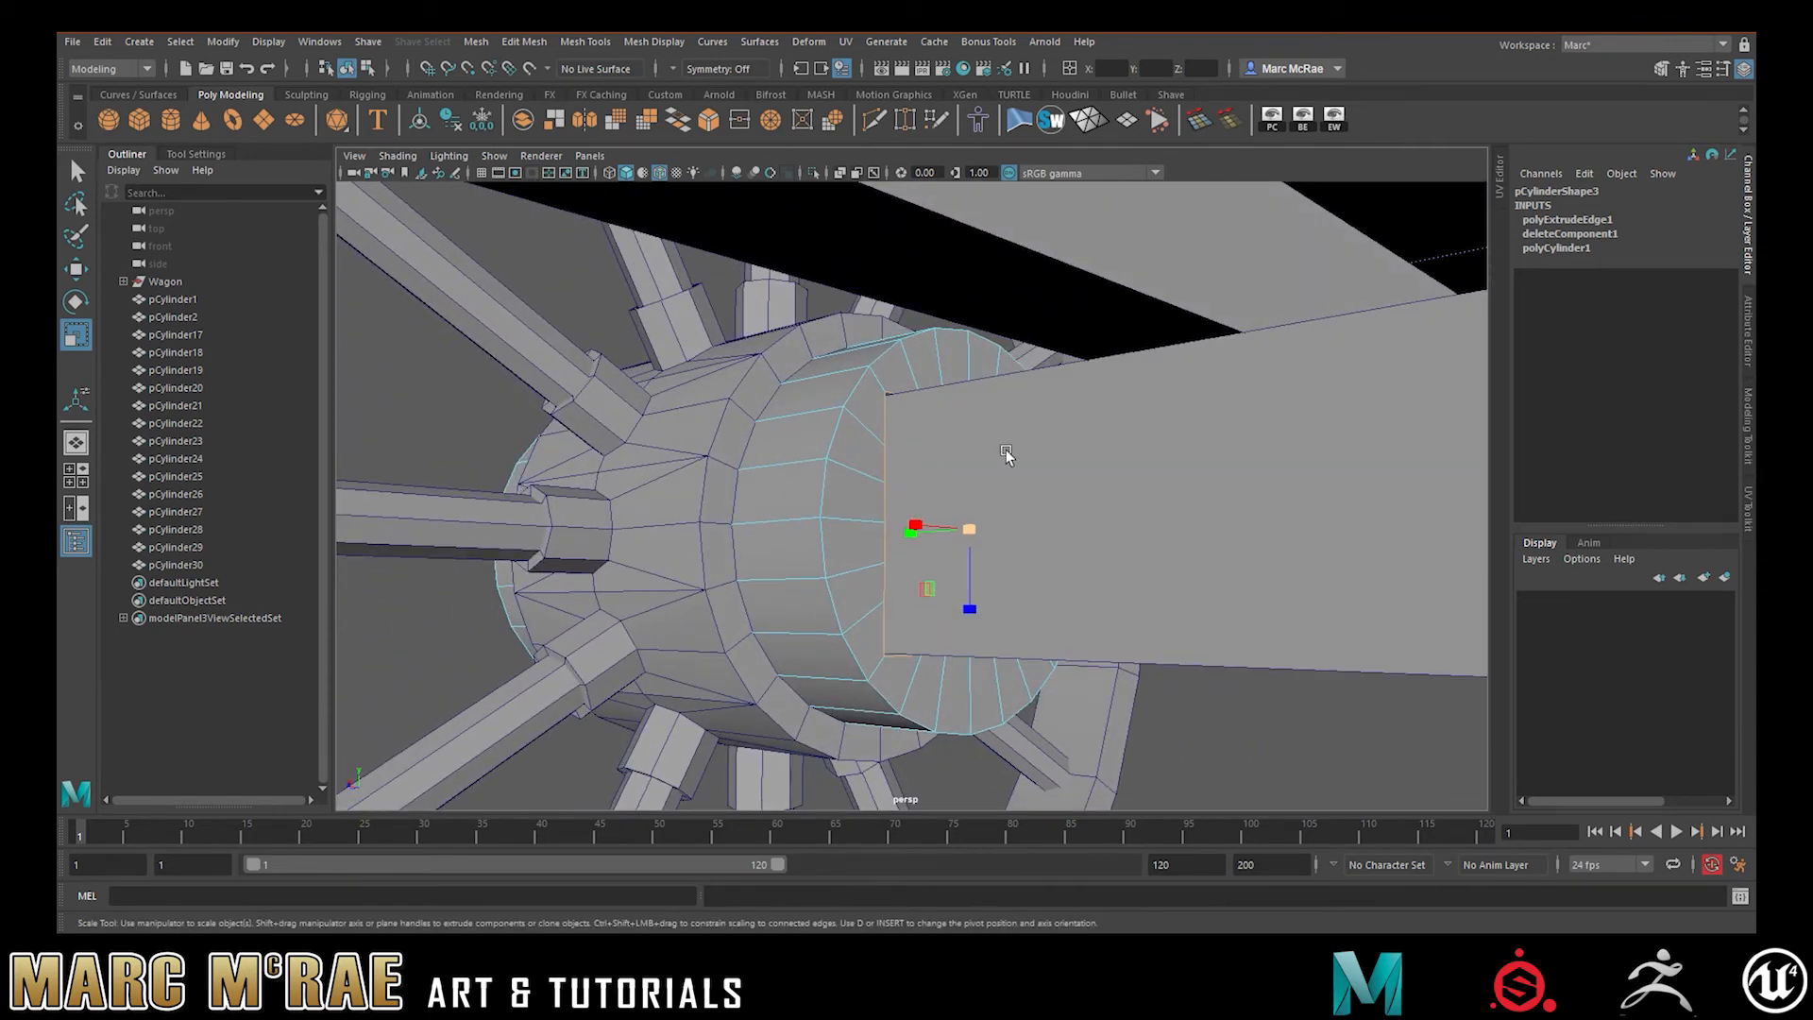
Select the axle block running into the hub as an object and delete it
right_click_drag(1017, 372, 1094, 349)
left_click(1131, 421)
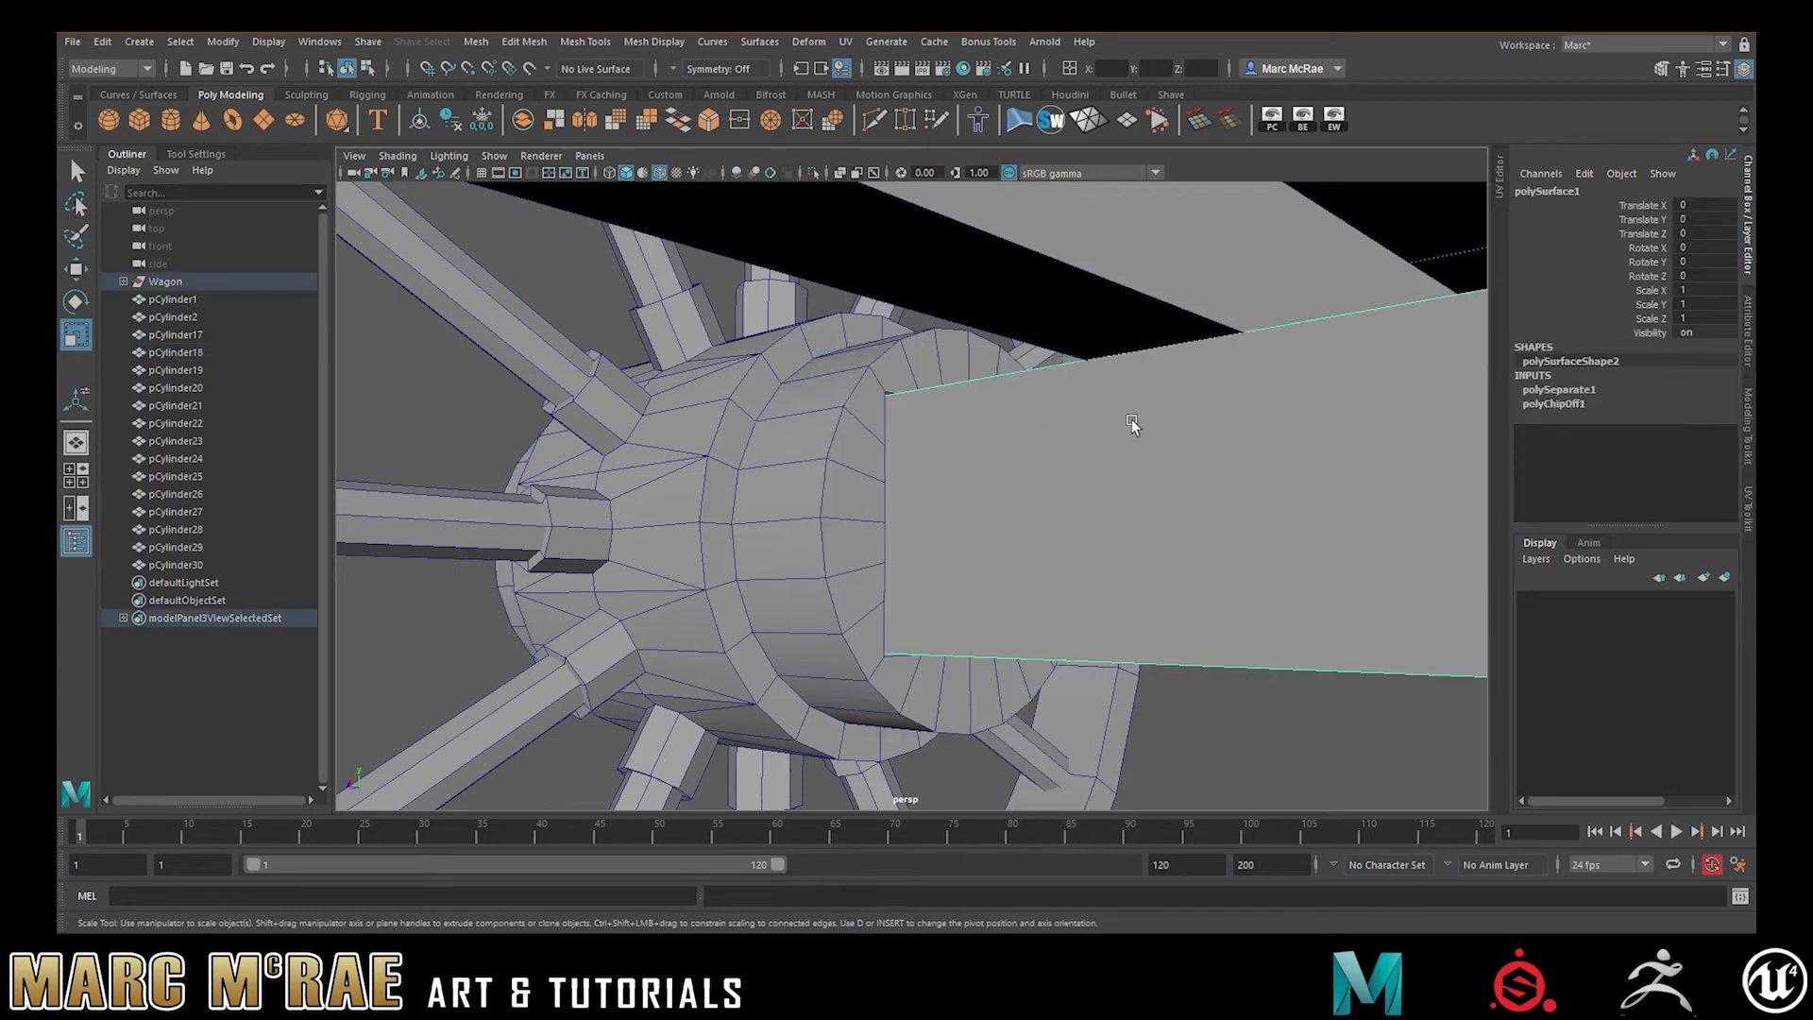
key("Delete")
mouse_move(1091, 389)
left_mouse_down("alt")
mouse_move(758, 466)
mouse_move(1067, 391)
left_mouse_up("alt")
Select the hub cylinder's square border loop in edge mode and scale it slightly inward
right_click_drag(967, 363, 969, 302)
left_click(954, 359)
mouse_move(959, 350)
left_mouse_down("alt")
mouse_move(914, 370)
mouse_move(931, 366)
left_mouse_up("alt")
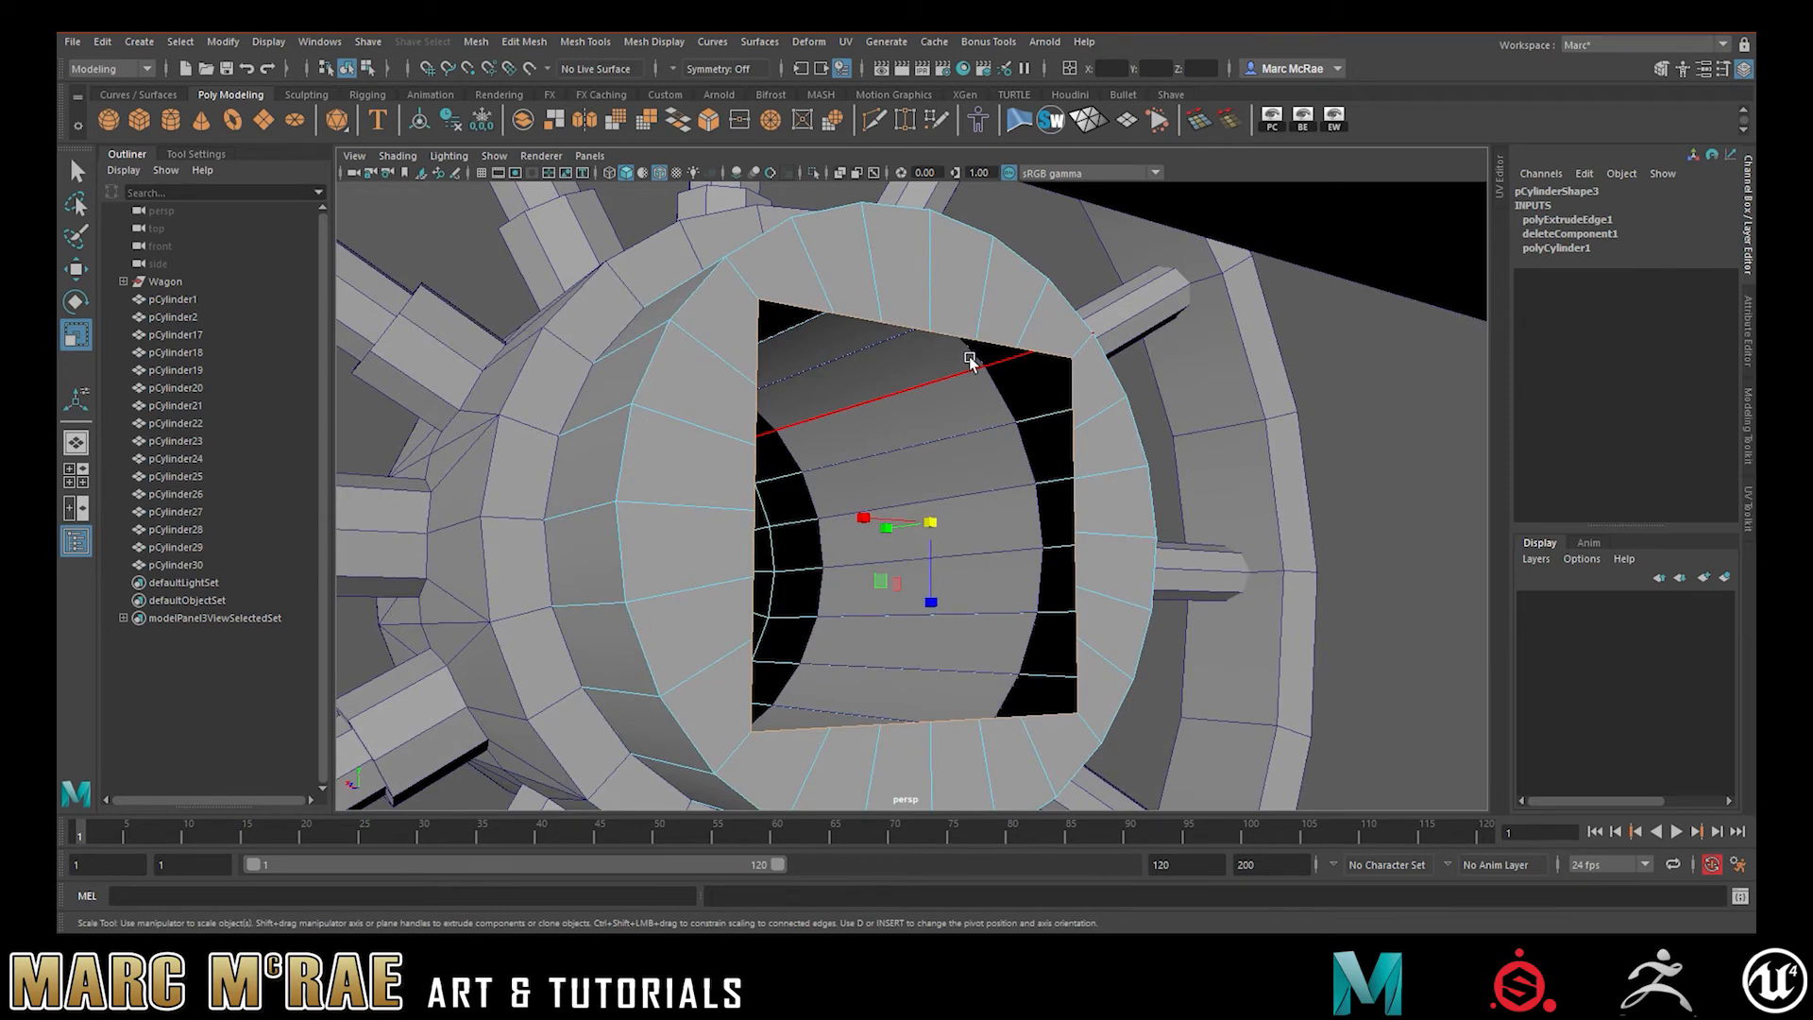
left_click_drag(930, 522, 912, 529)
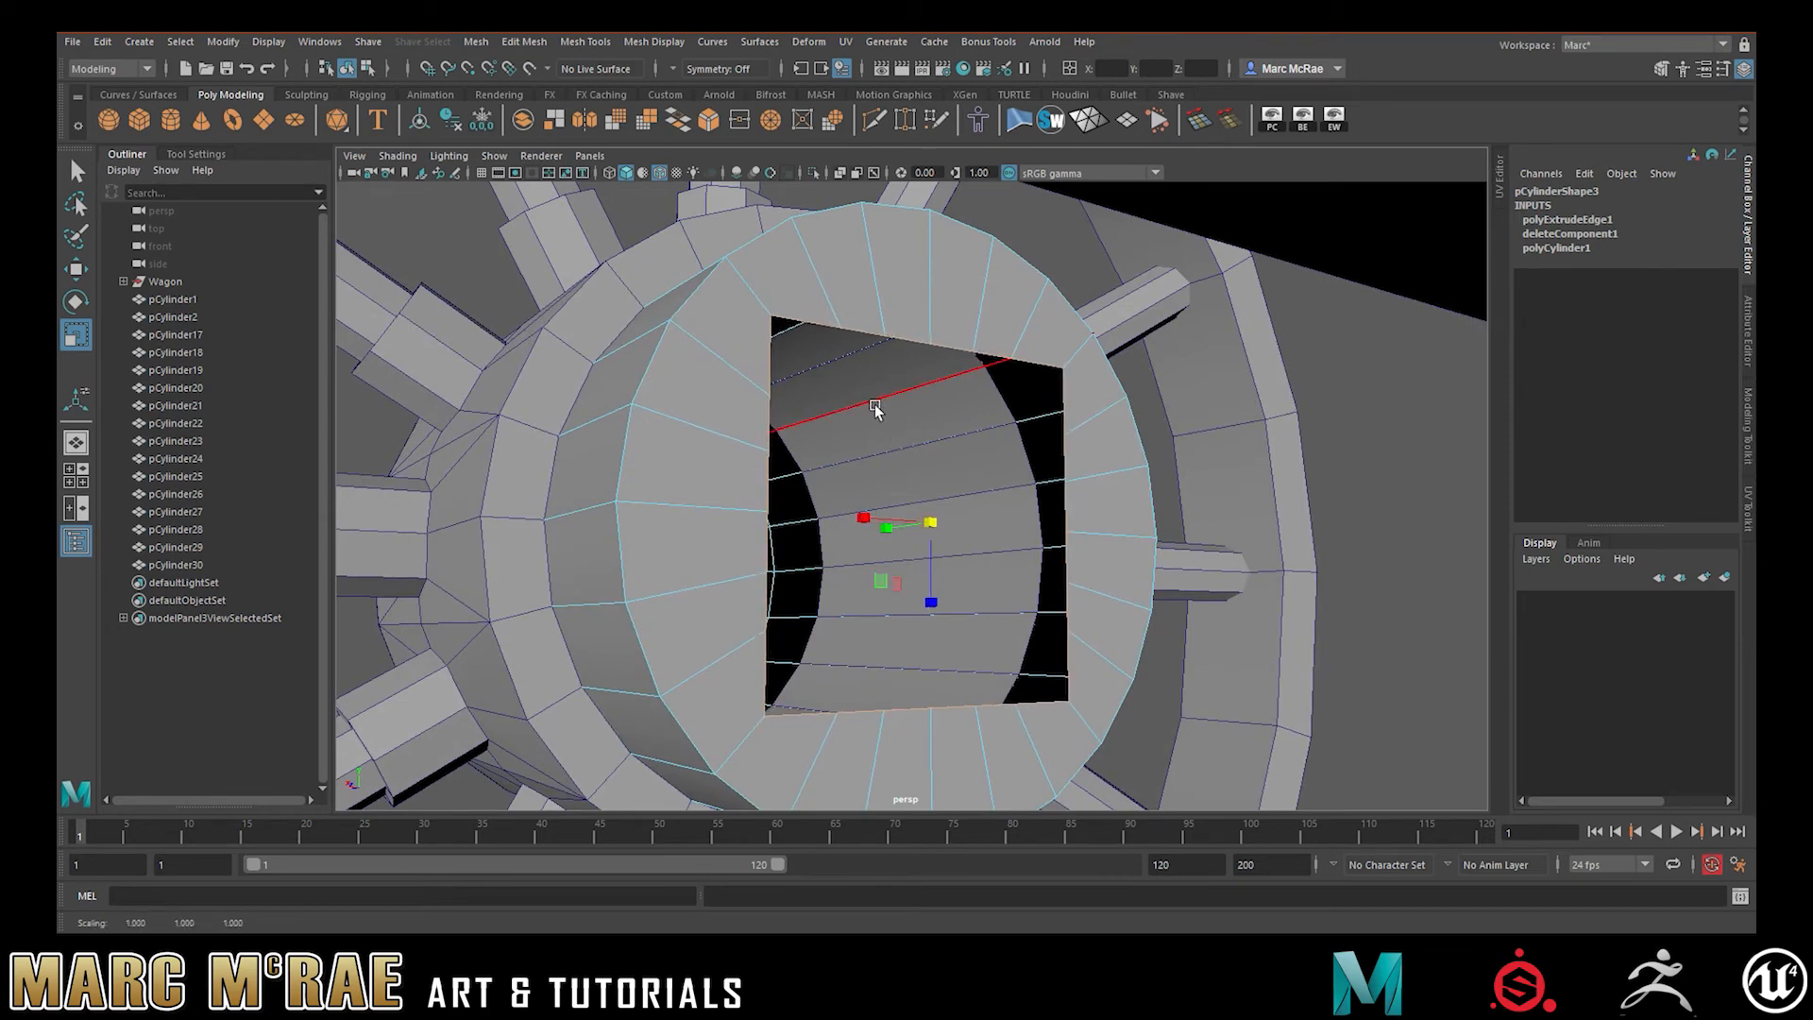
Extrude the square border loop of the hub cylinder's opening with an offset of 0.5 and move it about 0.45 along Z into the hub
key("ctrl+e")
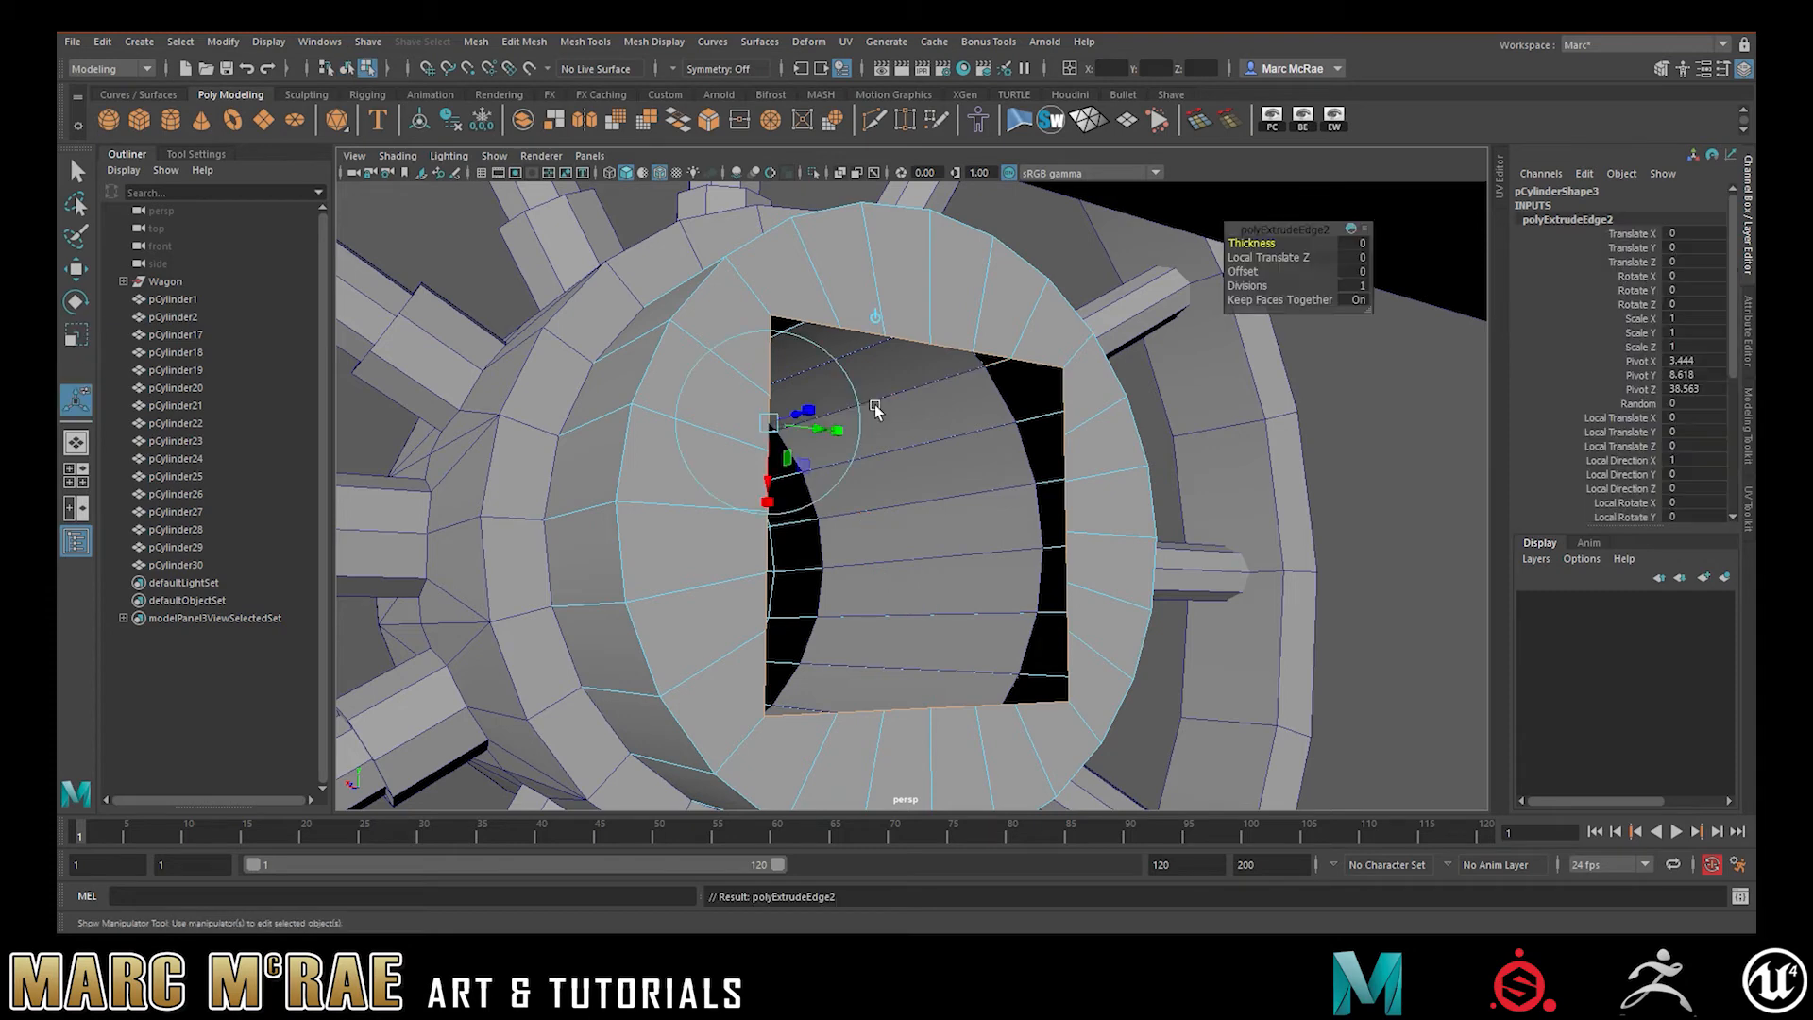
left_click(876, 314)
left_click_drag(929, 447, 929, 442)
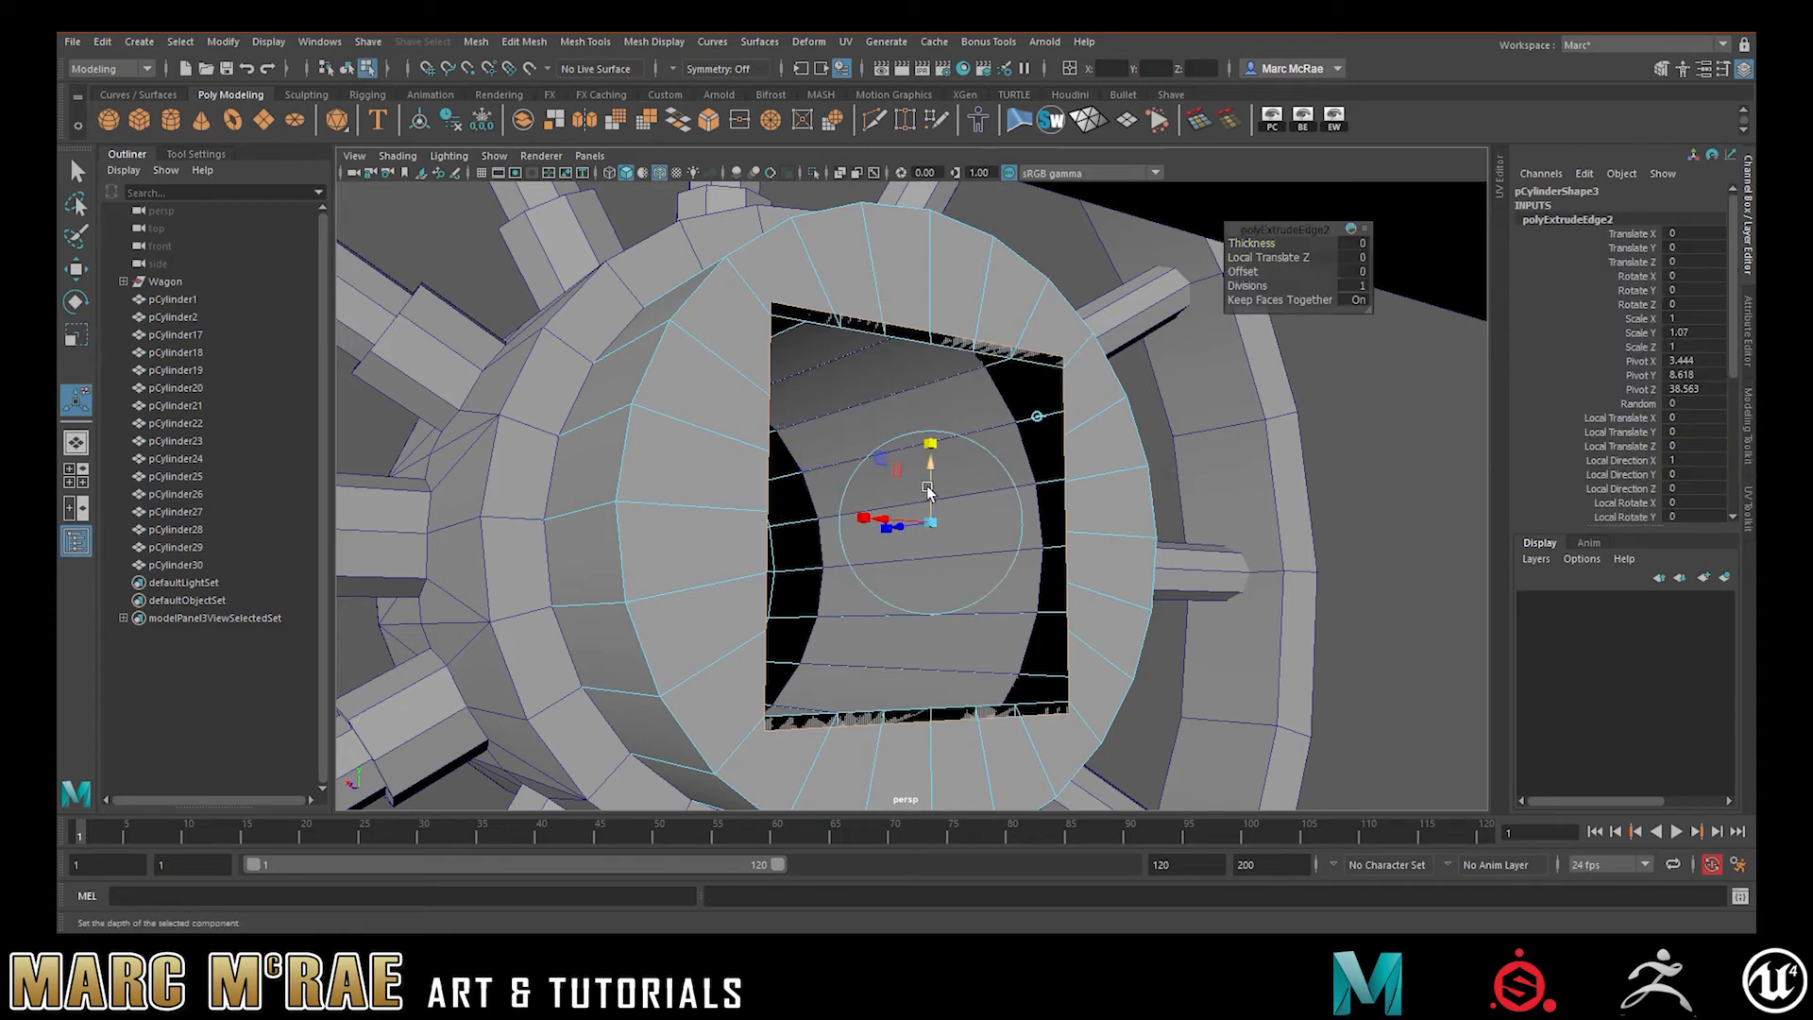
left_click_drag(931, 521, 883, 496)
key("ctrl+z")
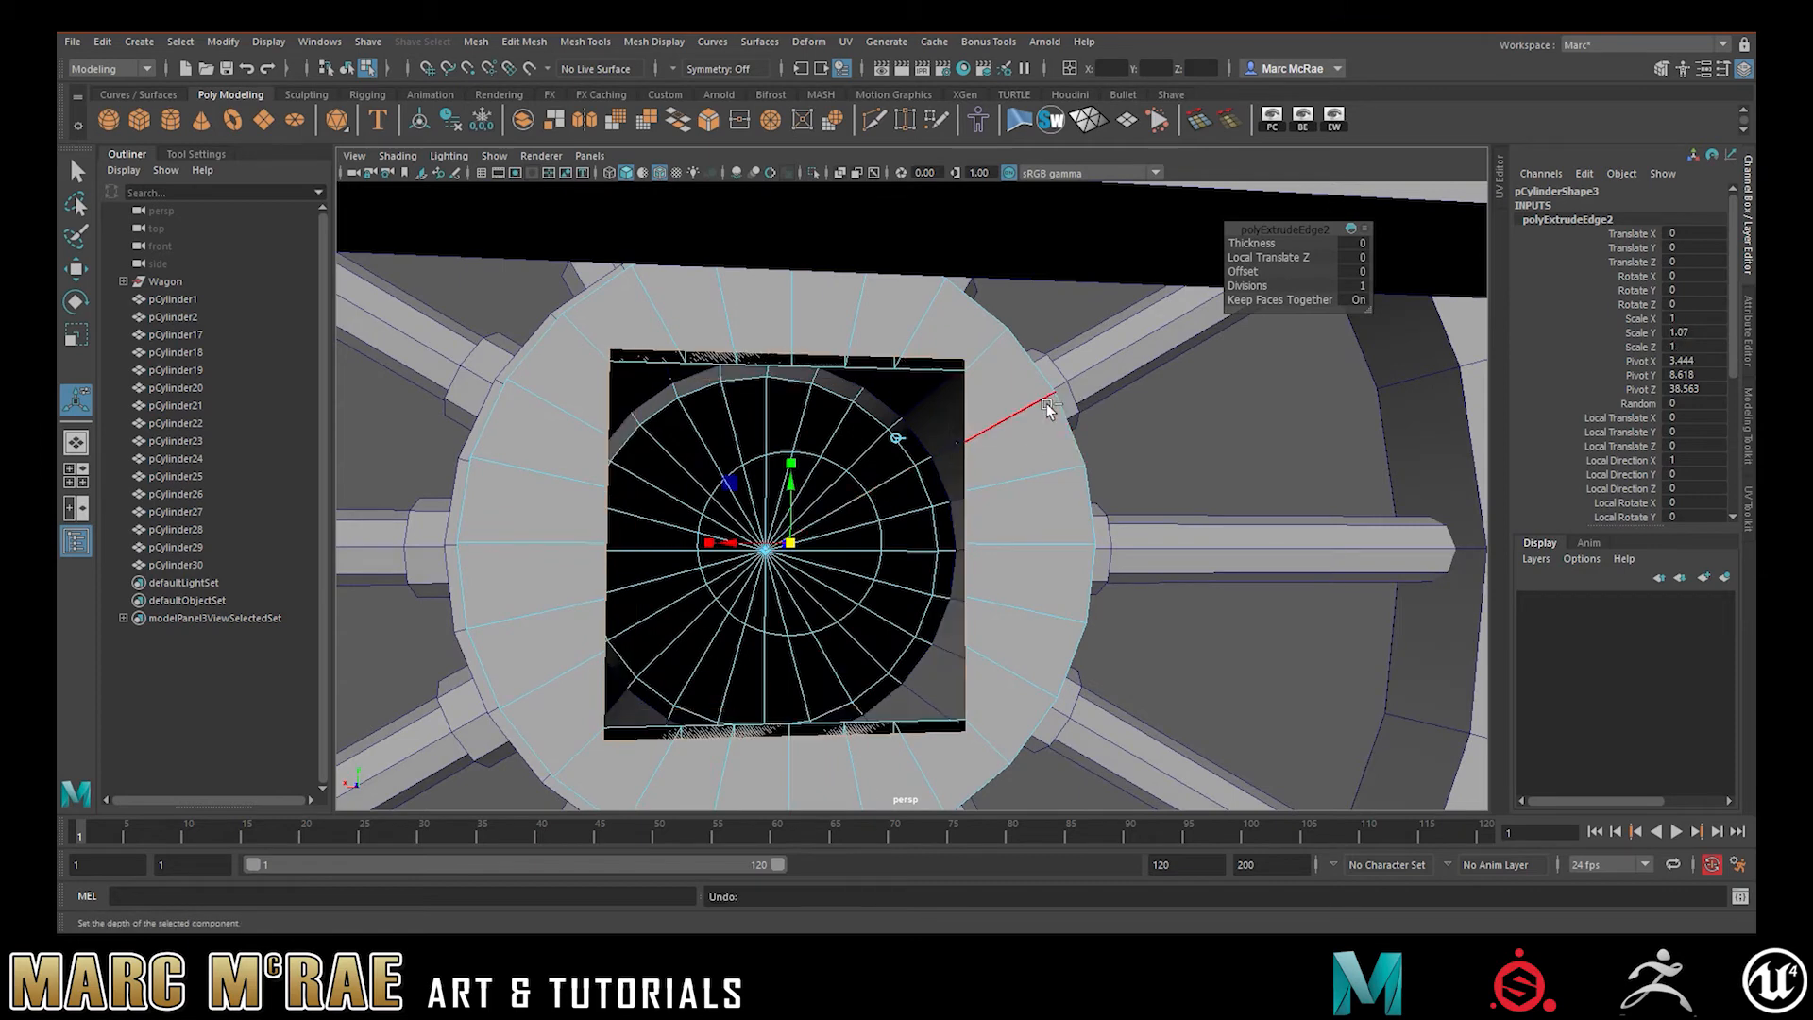
left_click_drag(1243, 272, 1257, 273)
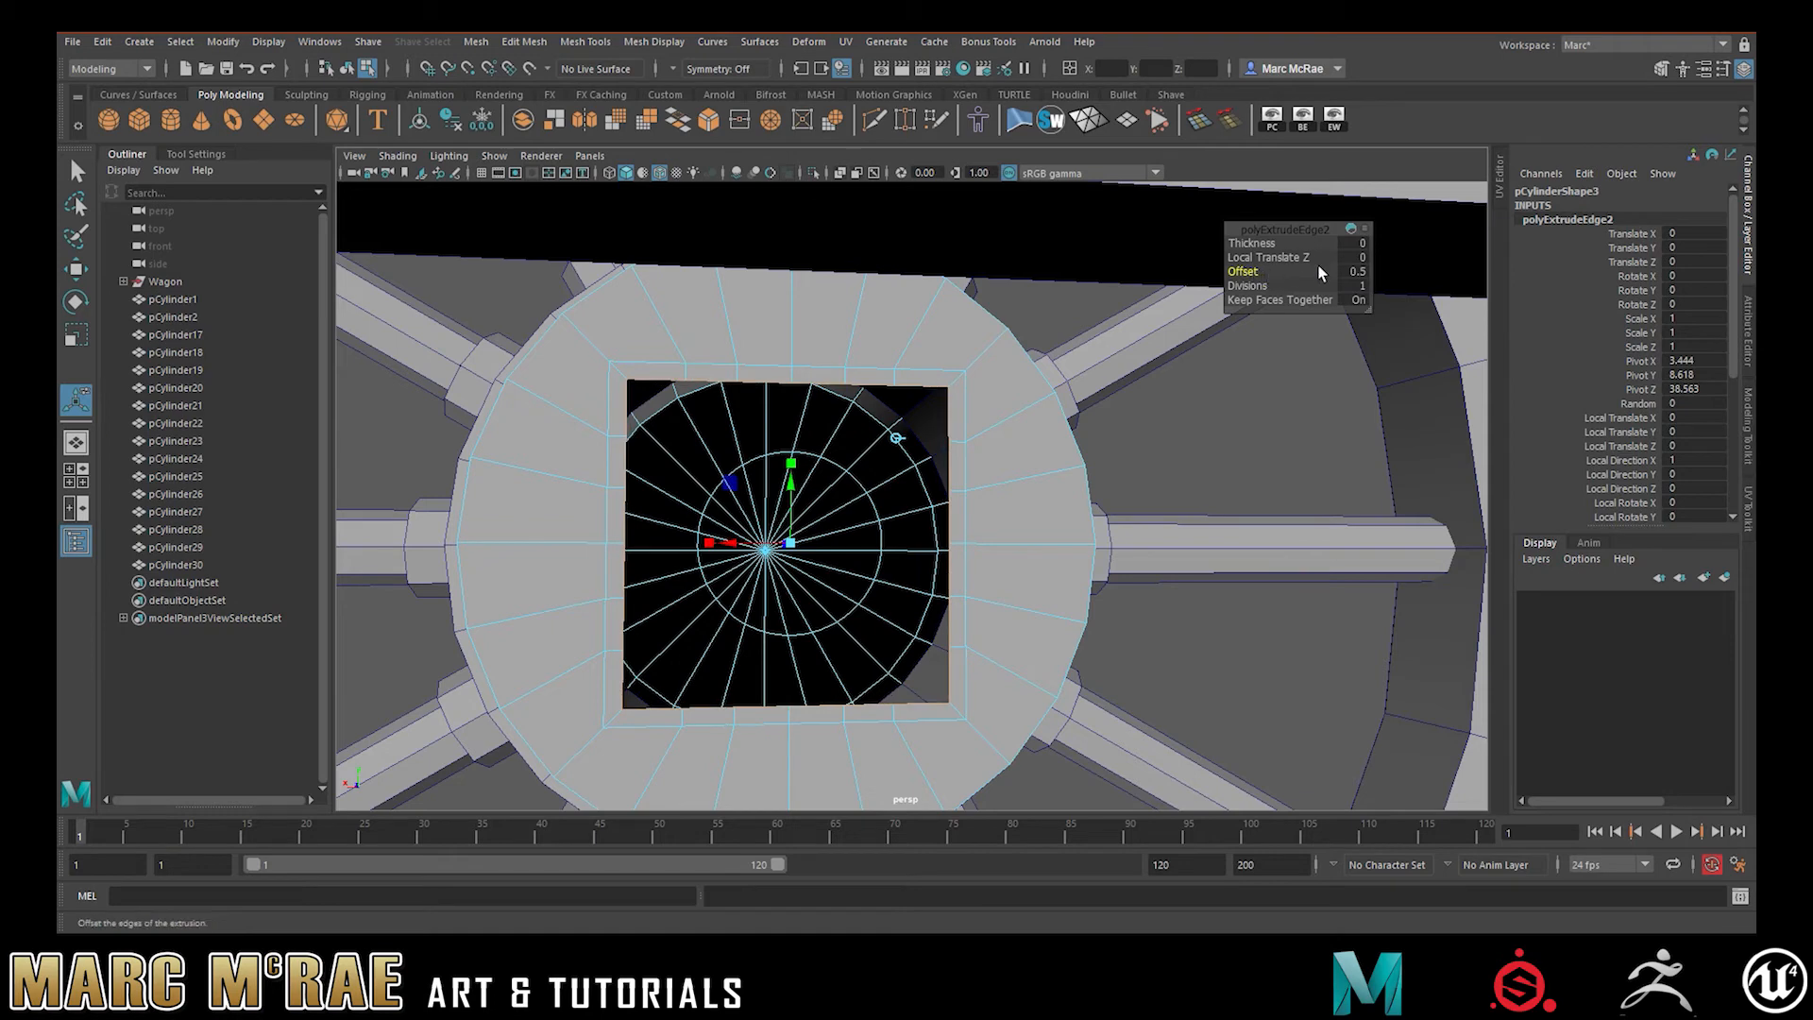
left_click_drag(956, 490, 954, 542, "alt")
mouse_move(1070, 479)
left_mouse_down("alt")
mouse_move(926, 470)
mouse_move(1039, 467)
left_mouse_up("alt")
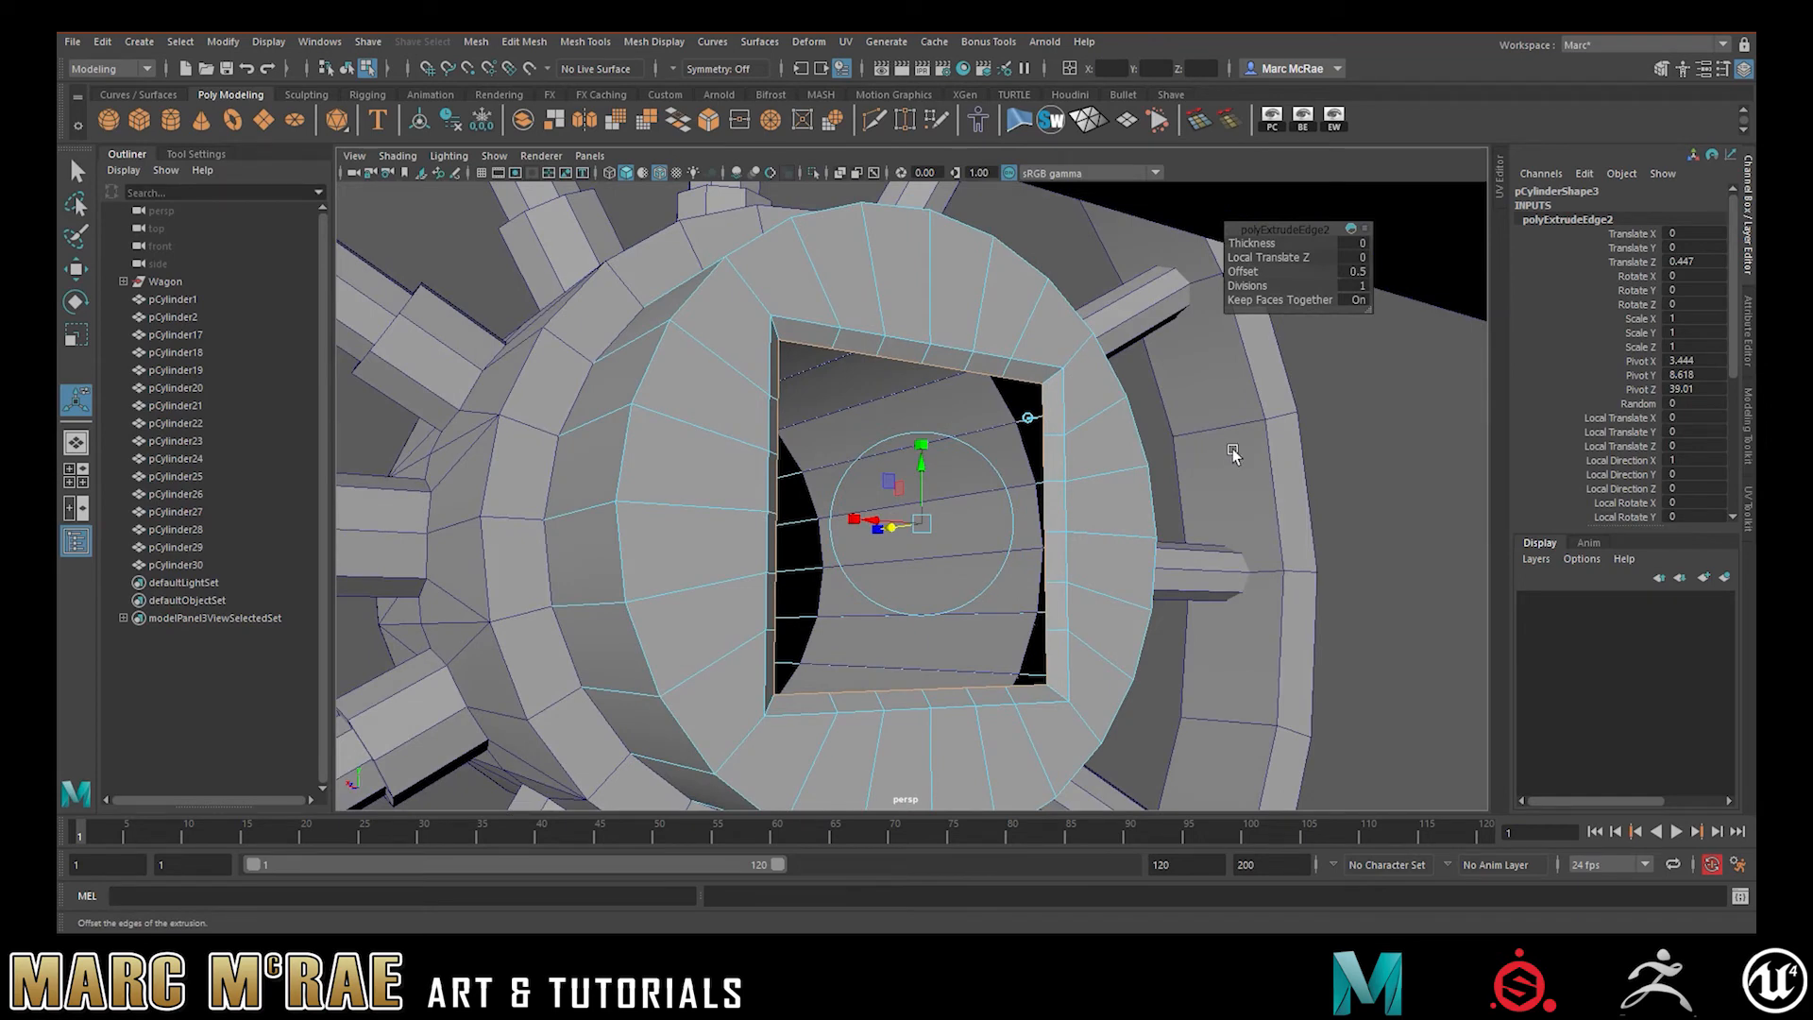
left_click(1347, 428)
Select the outer rim edge loop of the hub cylinder's capped front end and bevel it with a fraction of 0.1
right_click_drag(1350, 415, 869, 401)
left_click_drag(869, 401, 1109, 443, "alt")
middle_click_drag(785, 434, 909, 412, "alt")
right_click_drag(931, 359, 924, 315)
left_click(935, 330)
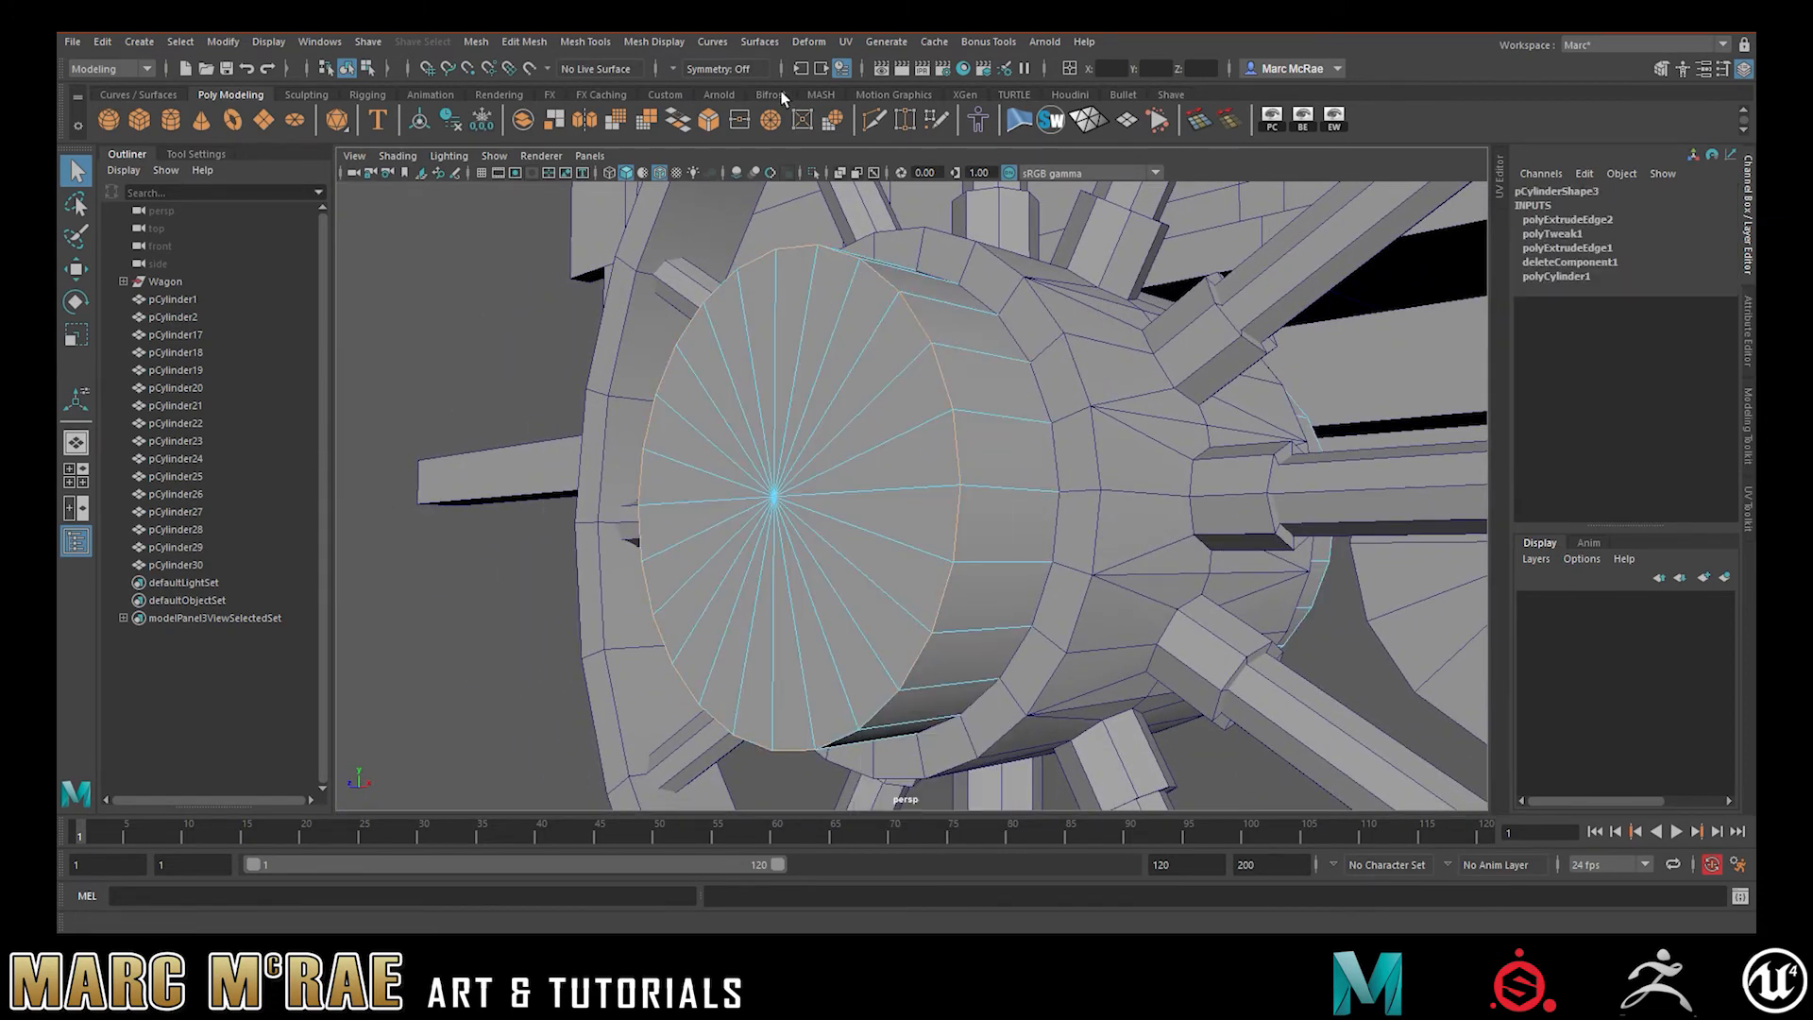
left_click(710, 120)
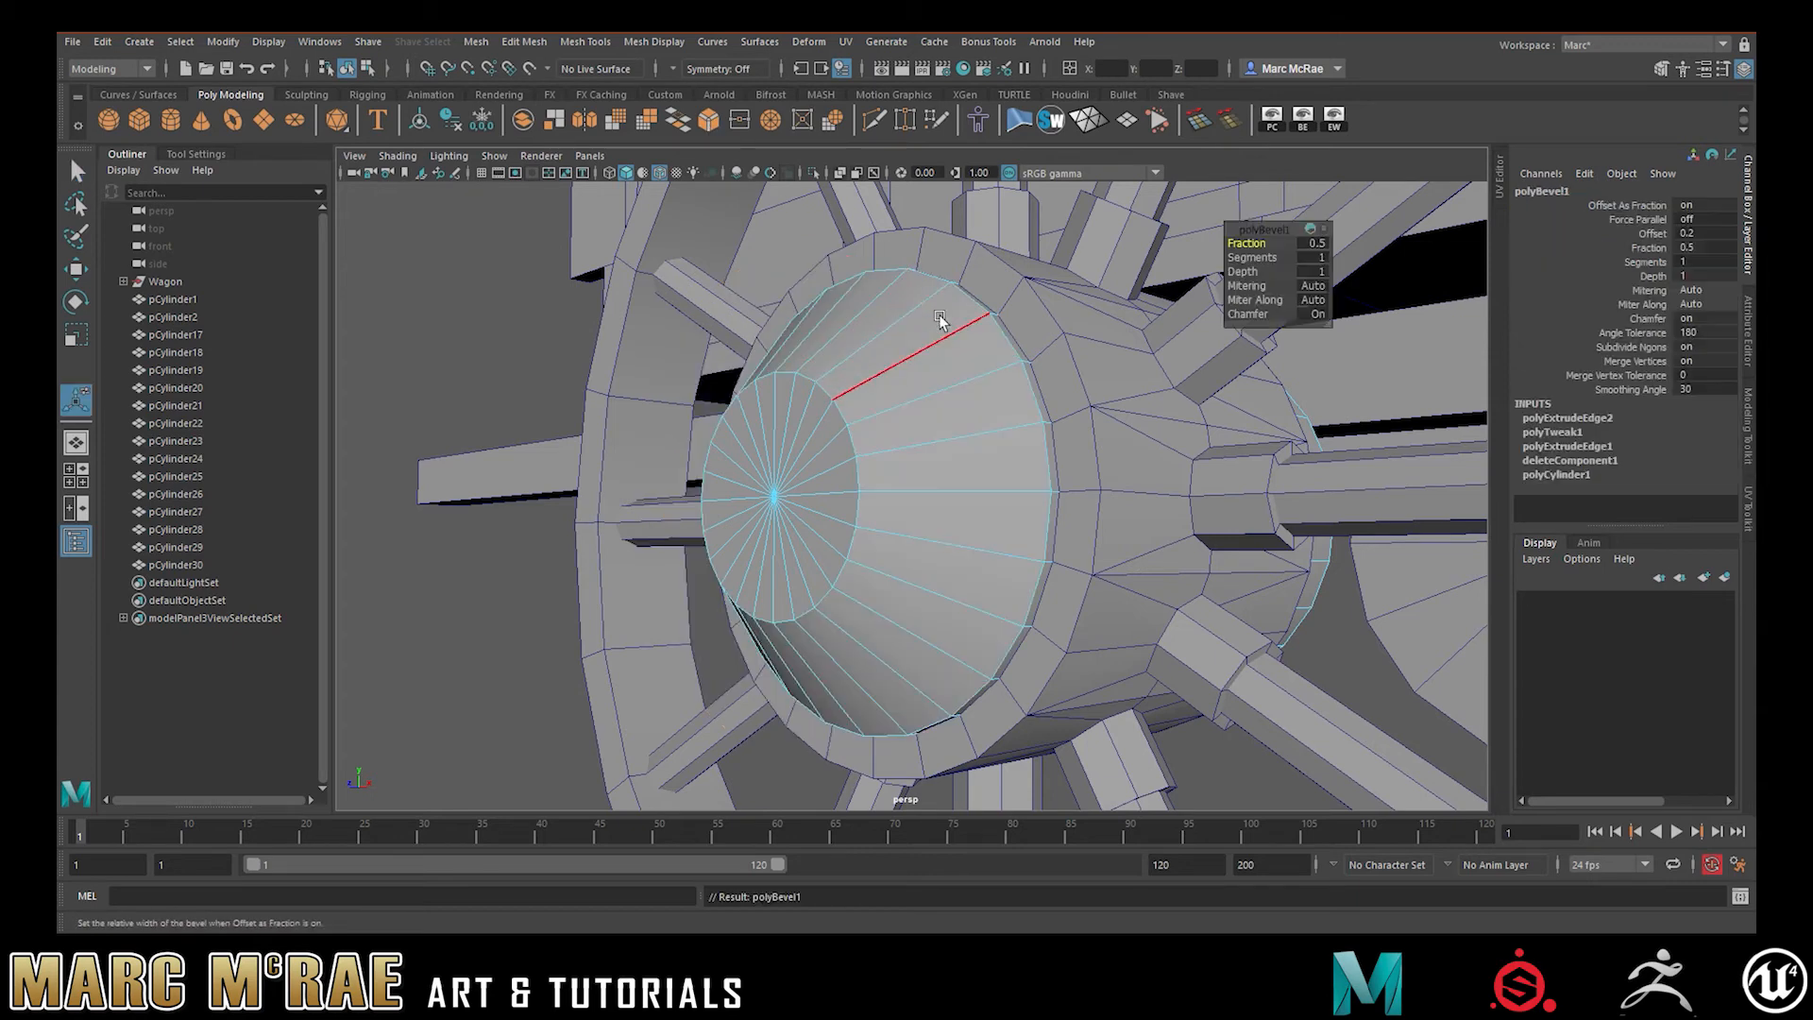
left_click_drag(1233, 243, 1229, 247)
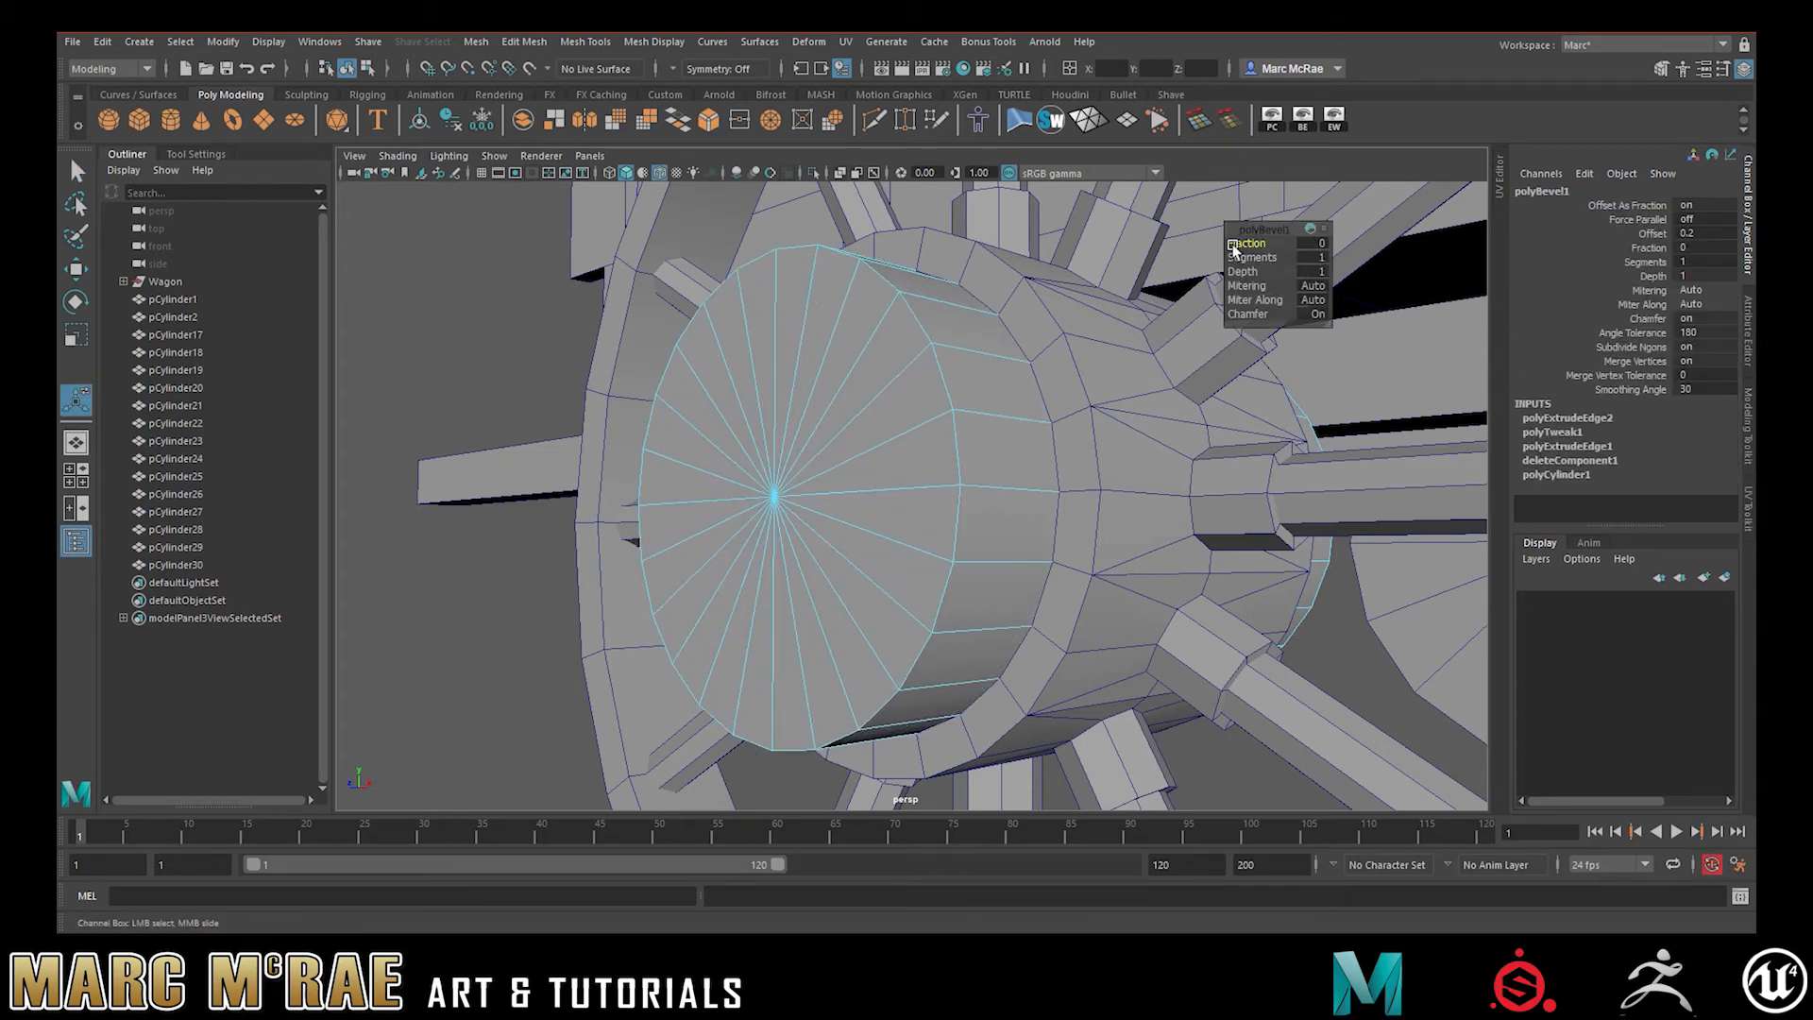
left_click(1306, 243)
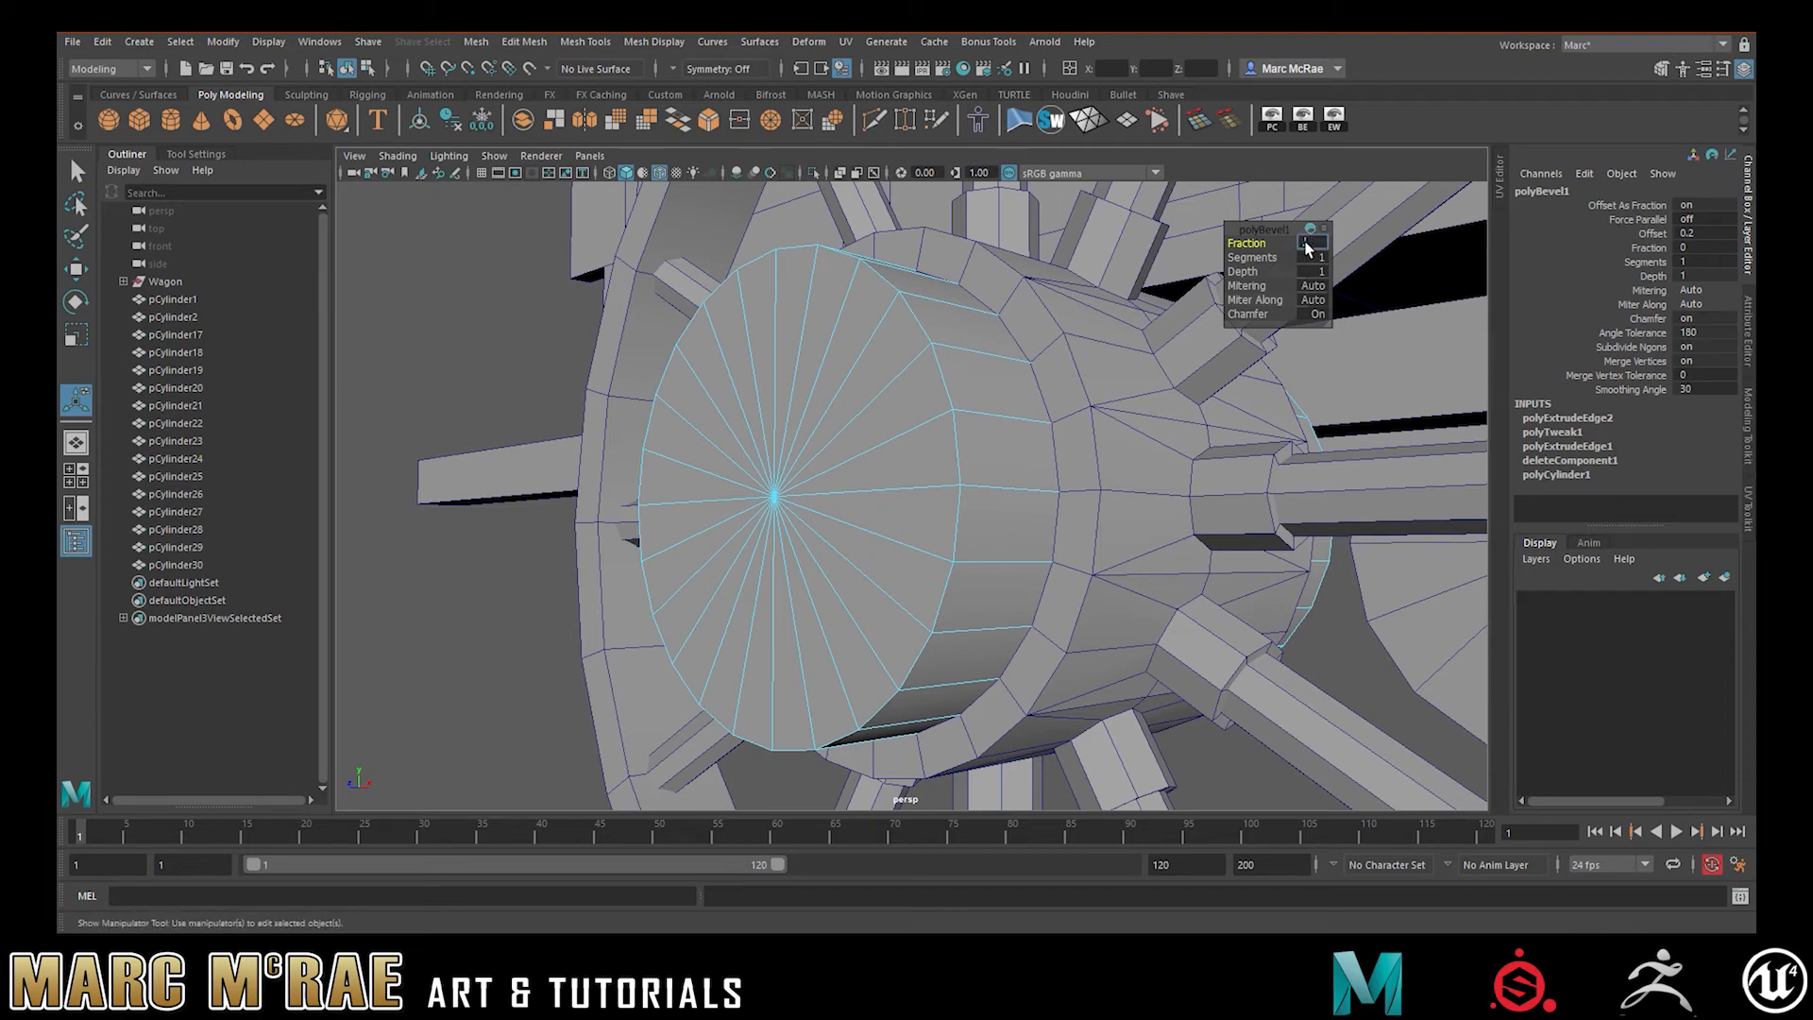
type("0.1")
key("Return")
Examine the bevelled front rim and the edges around the spoke sockets of the hub ring
left_click_drag(1043, 379, 1004, 405, "alt")
middle_click_drag(1003, 405, 1013, 370, "alt")
left_click_drag(1013, 370, 971, 398, "alt")
right_click_drag(962, 402, 952, 376)
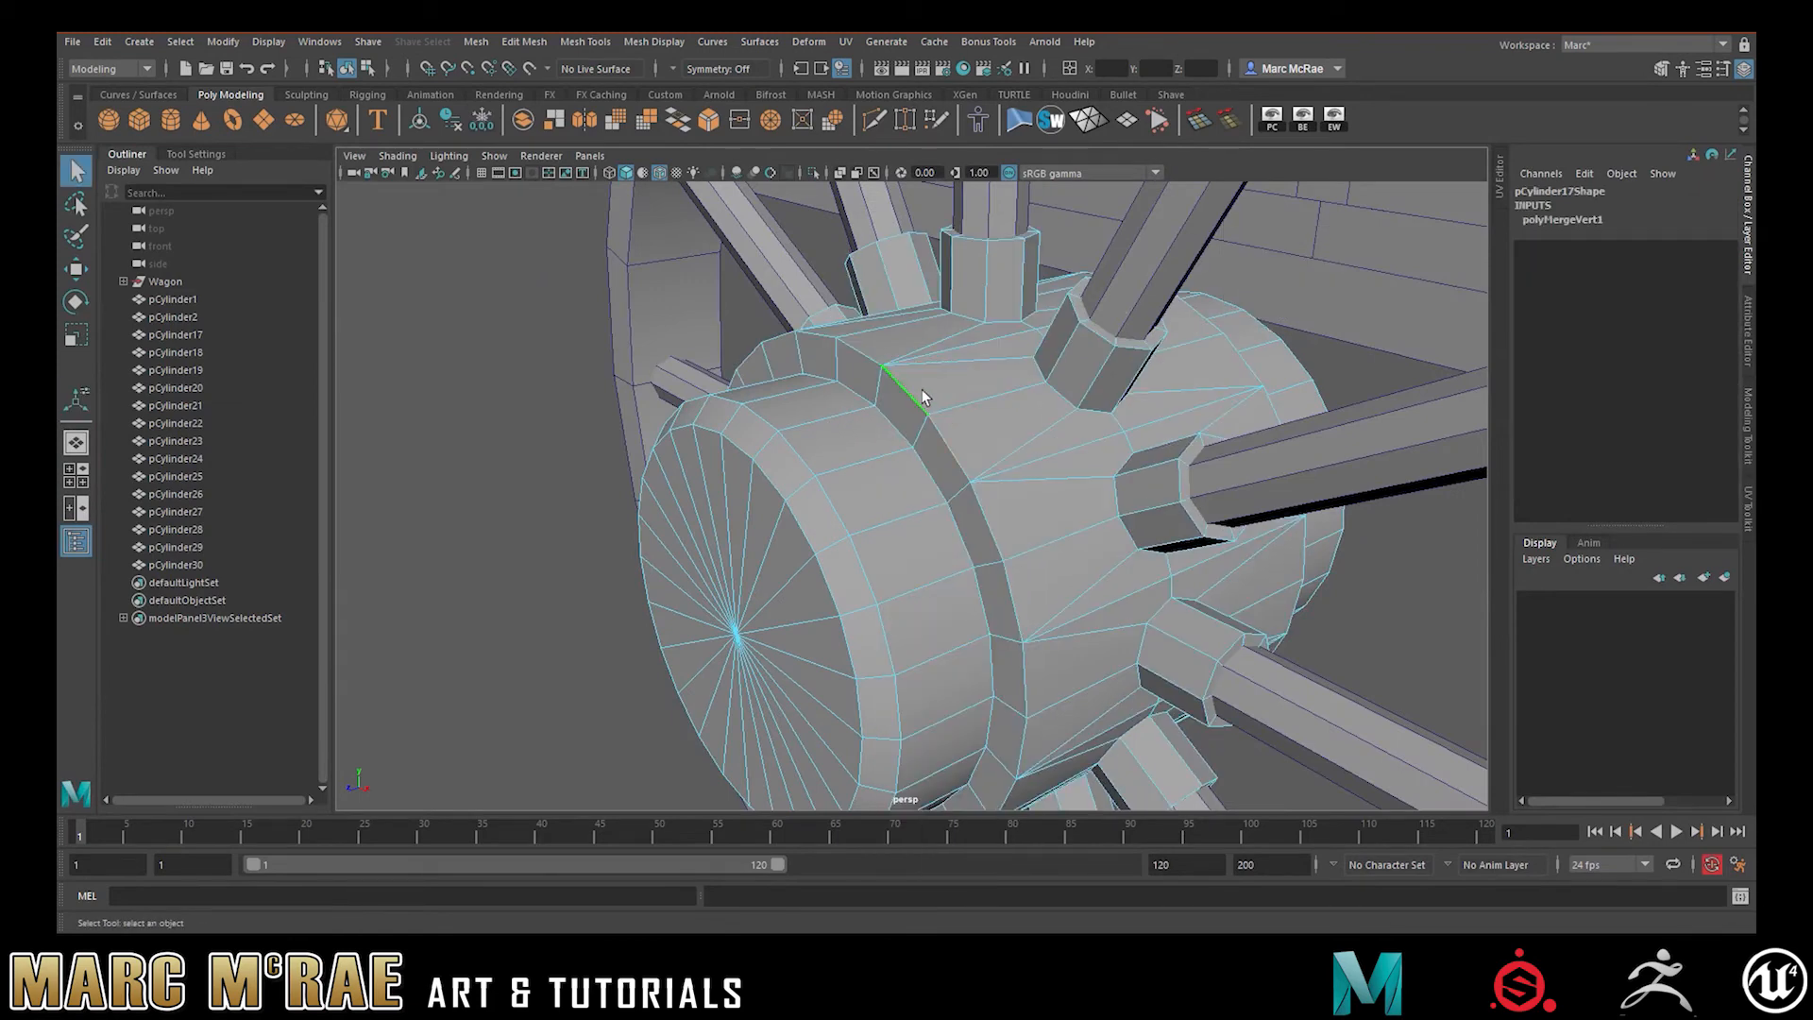
left_click_drag(1036, 479, 970, 476, "alt")
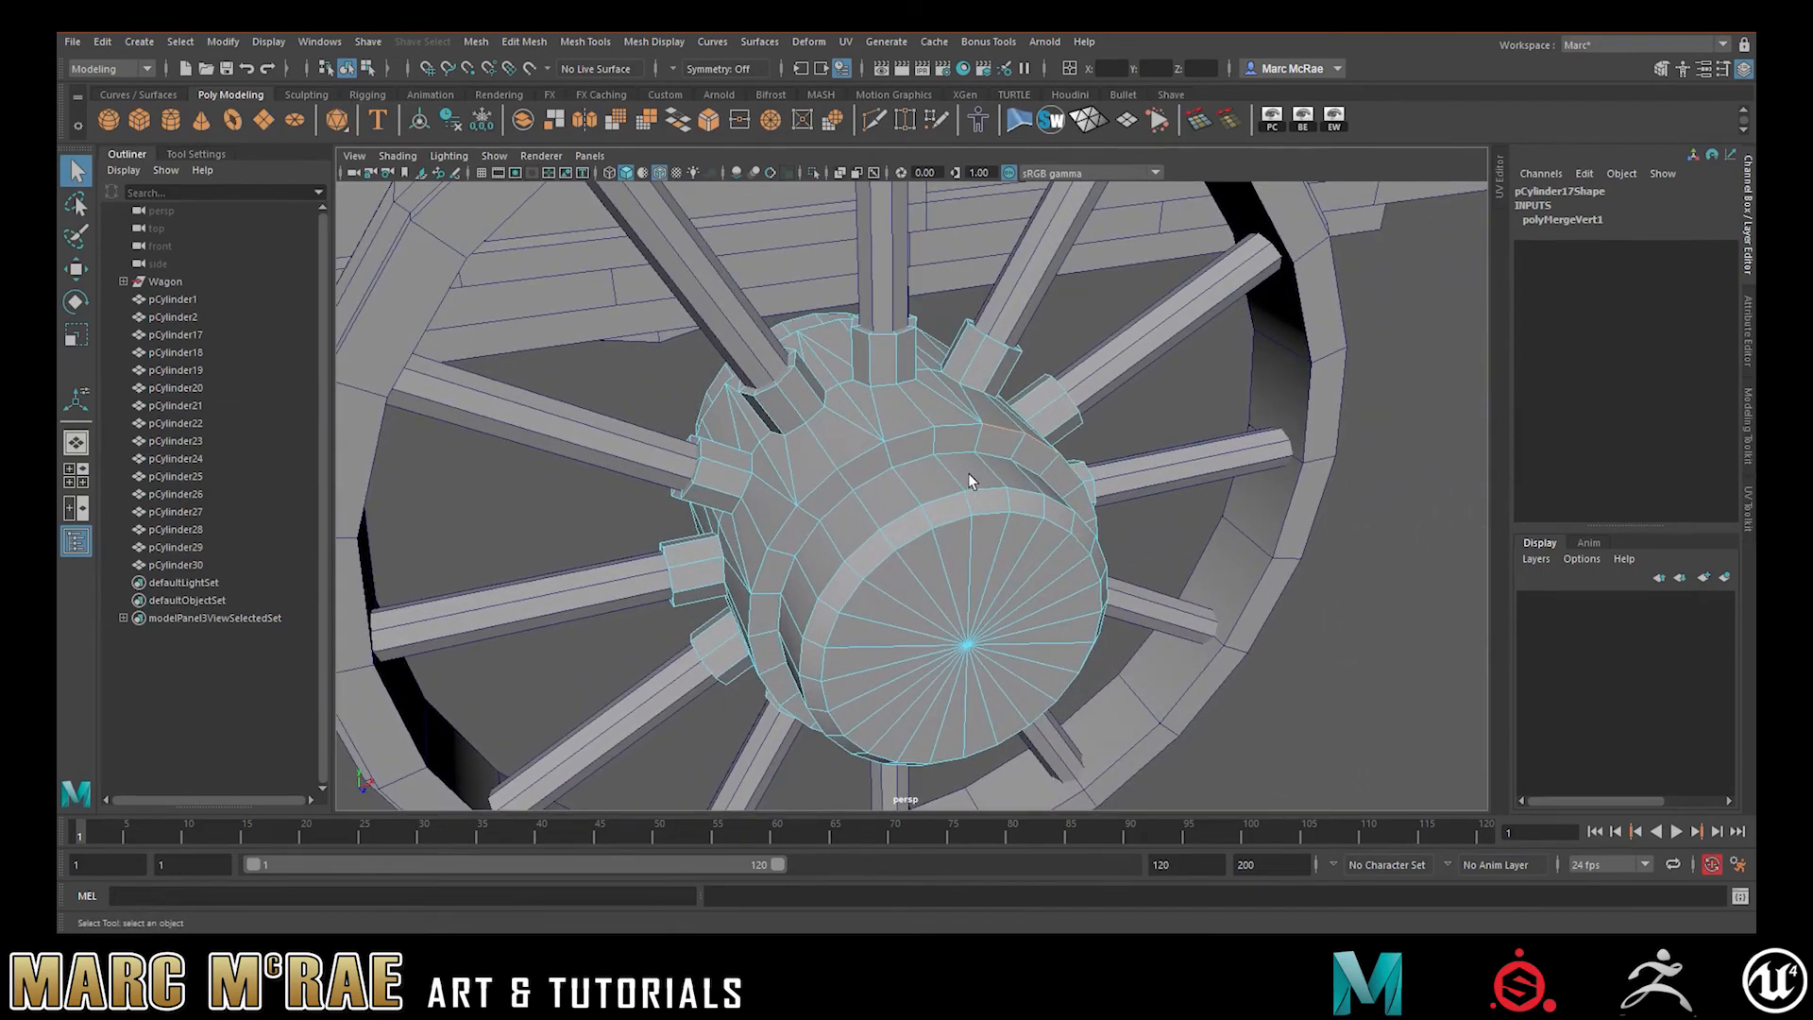
scroll(915, 437, "up", 5)
scroll(880, 365, "down", 5)
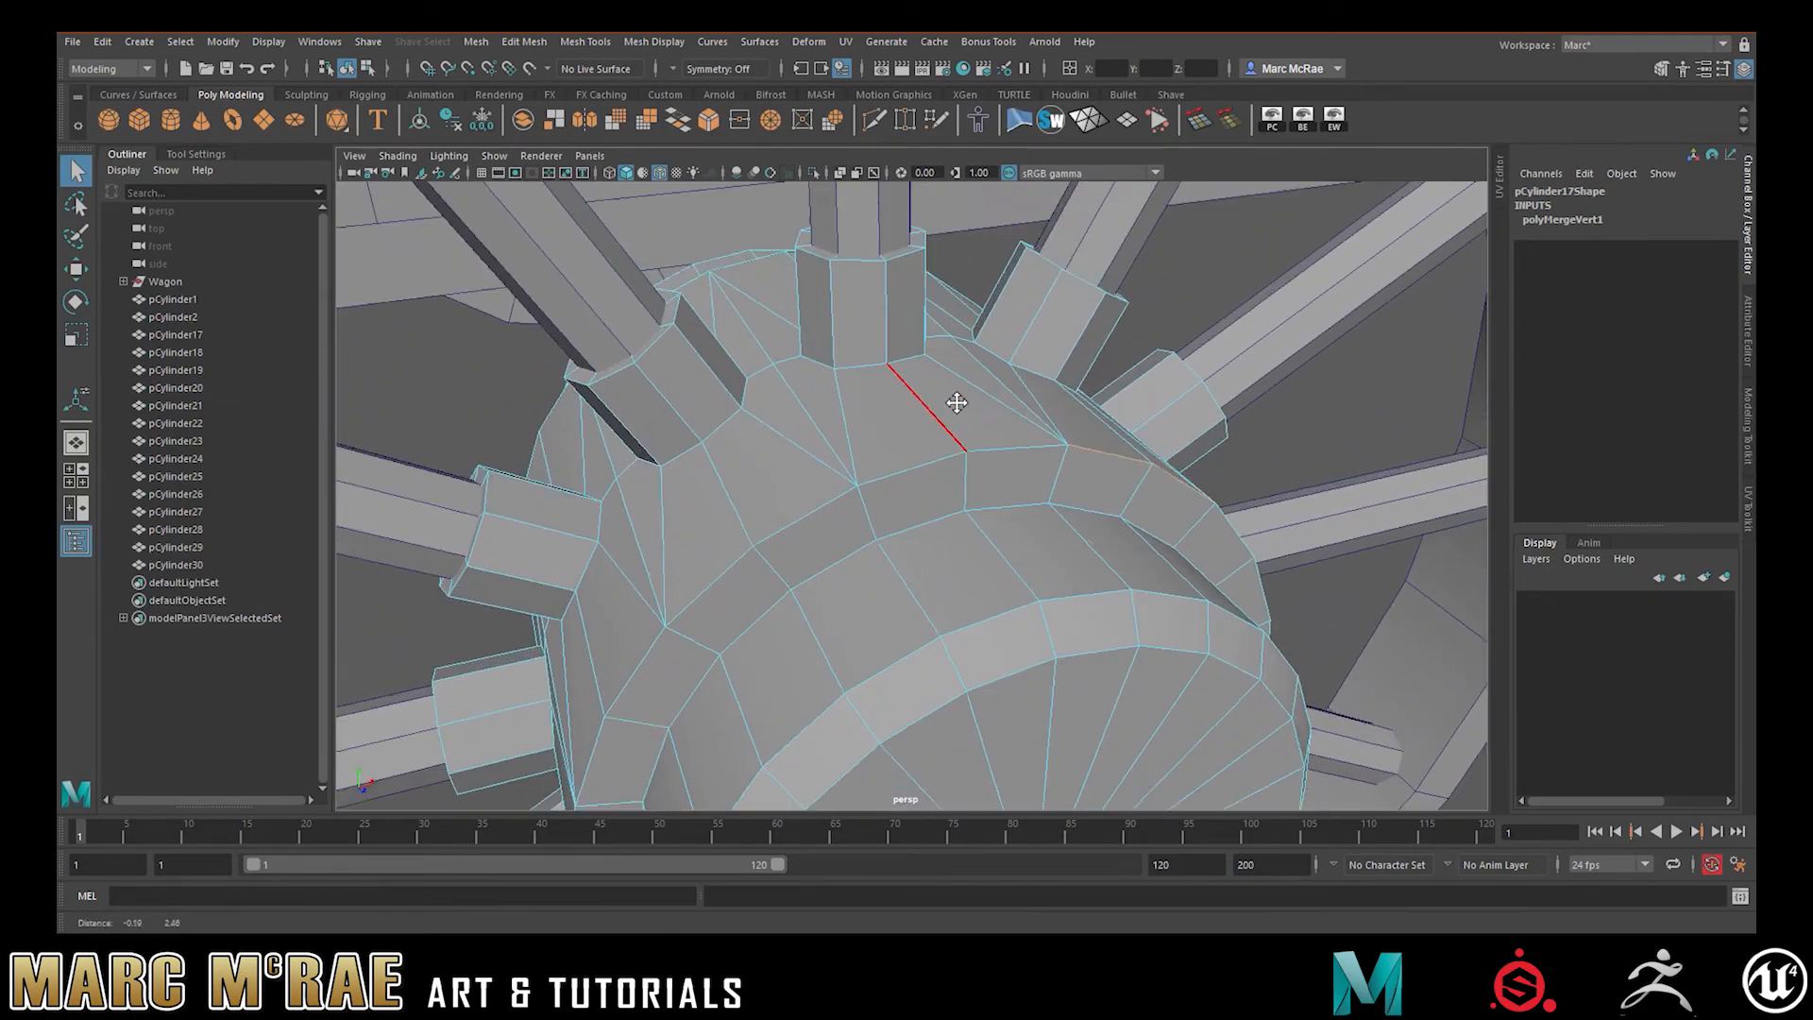
left_click_drag(1001, 435, 912, 430, "alt")
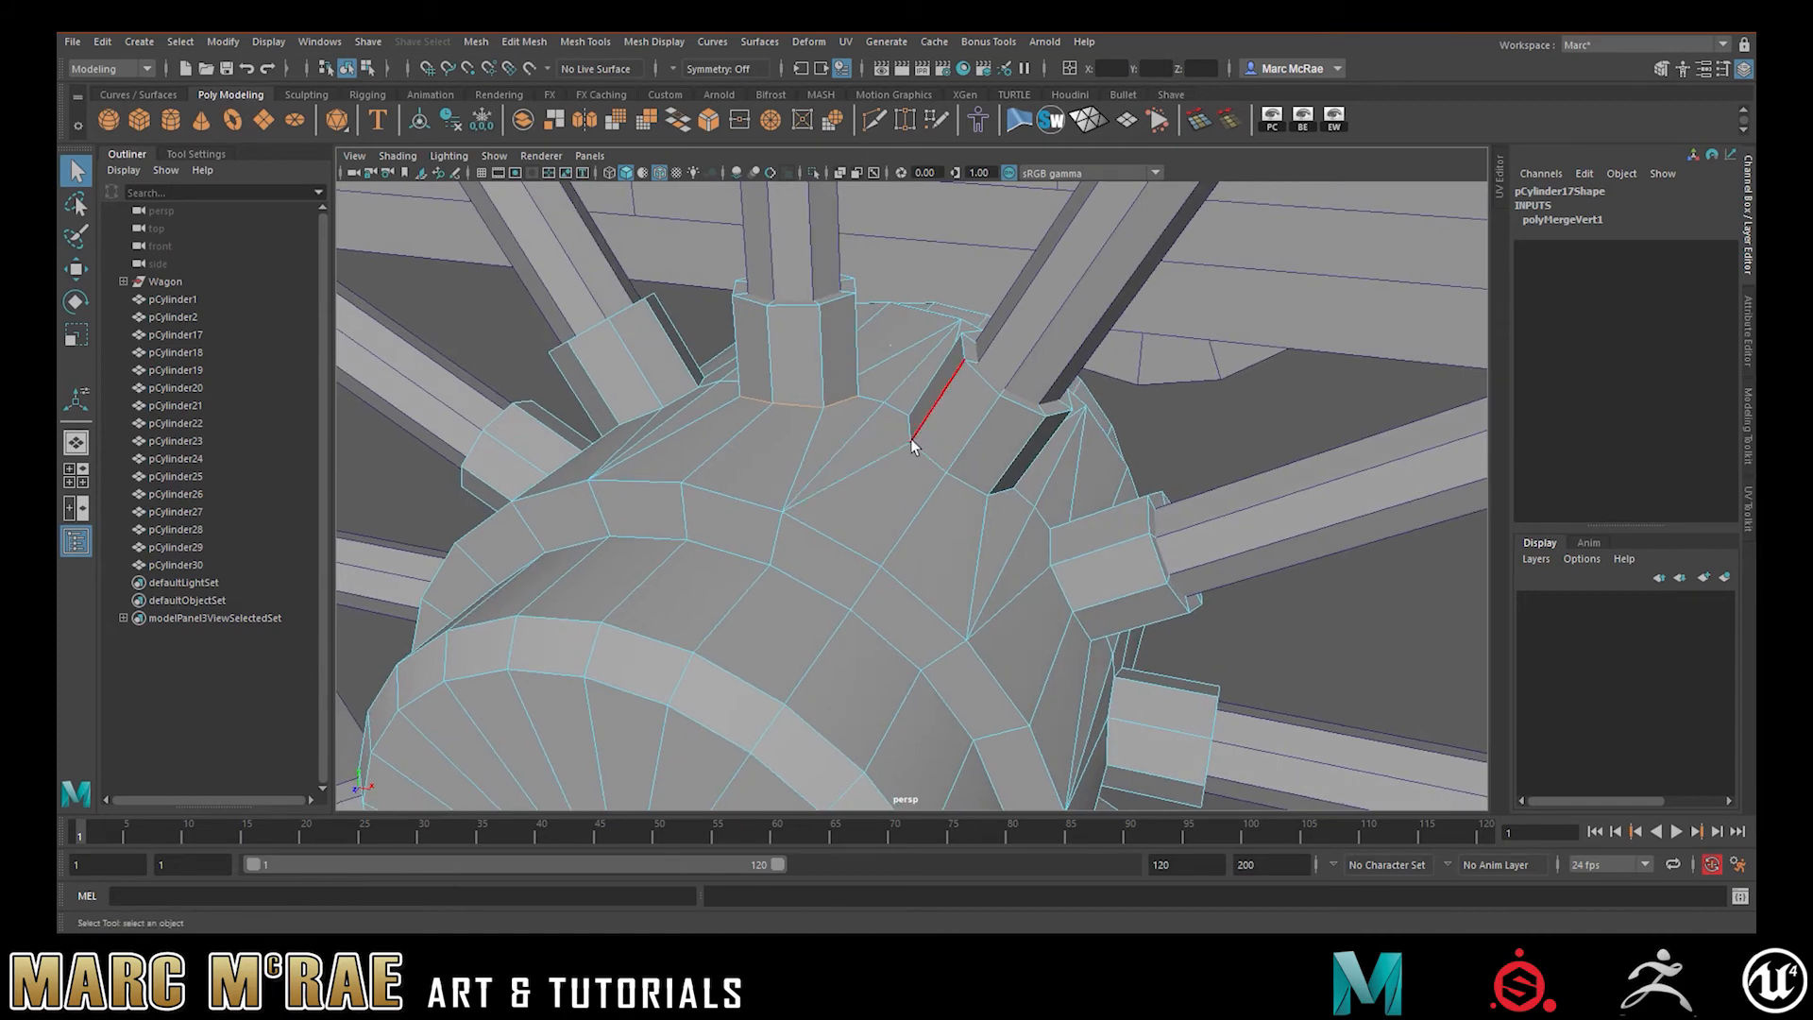
left_click_drag(882, 453, 945, 468, "alt")
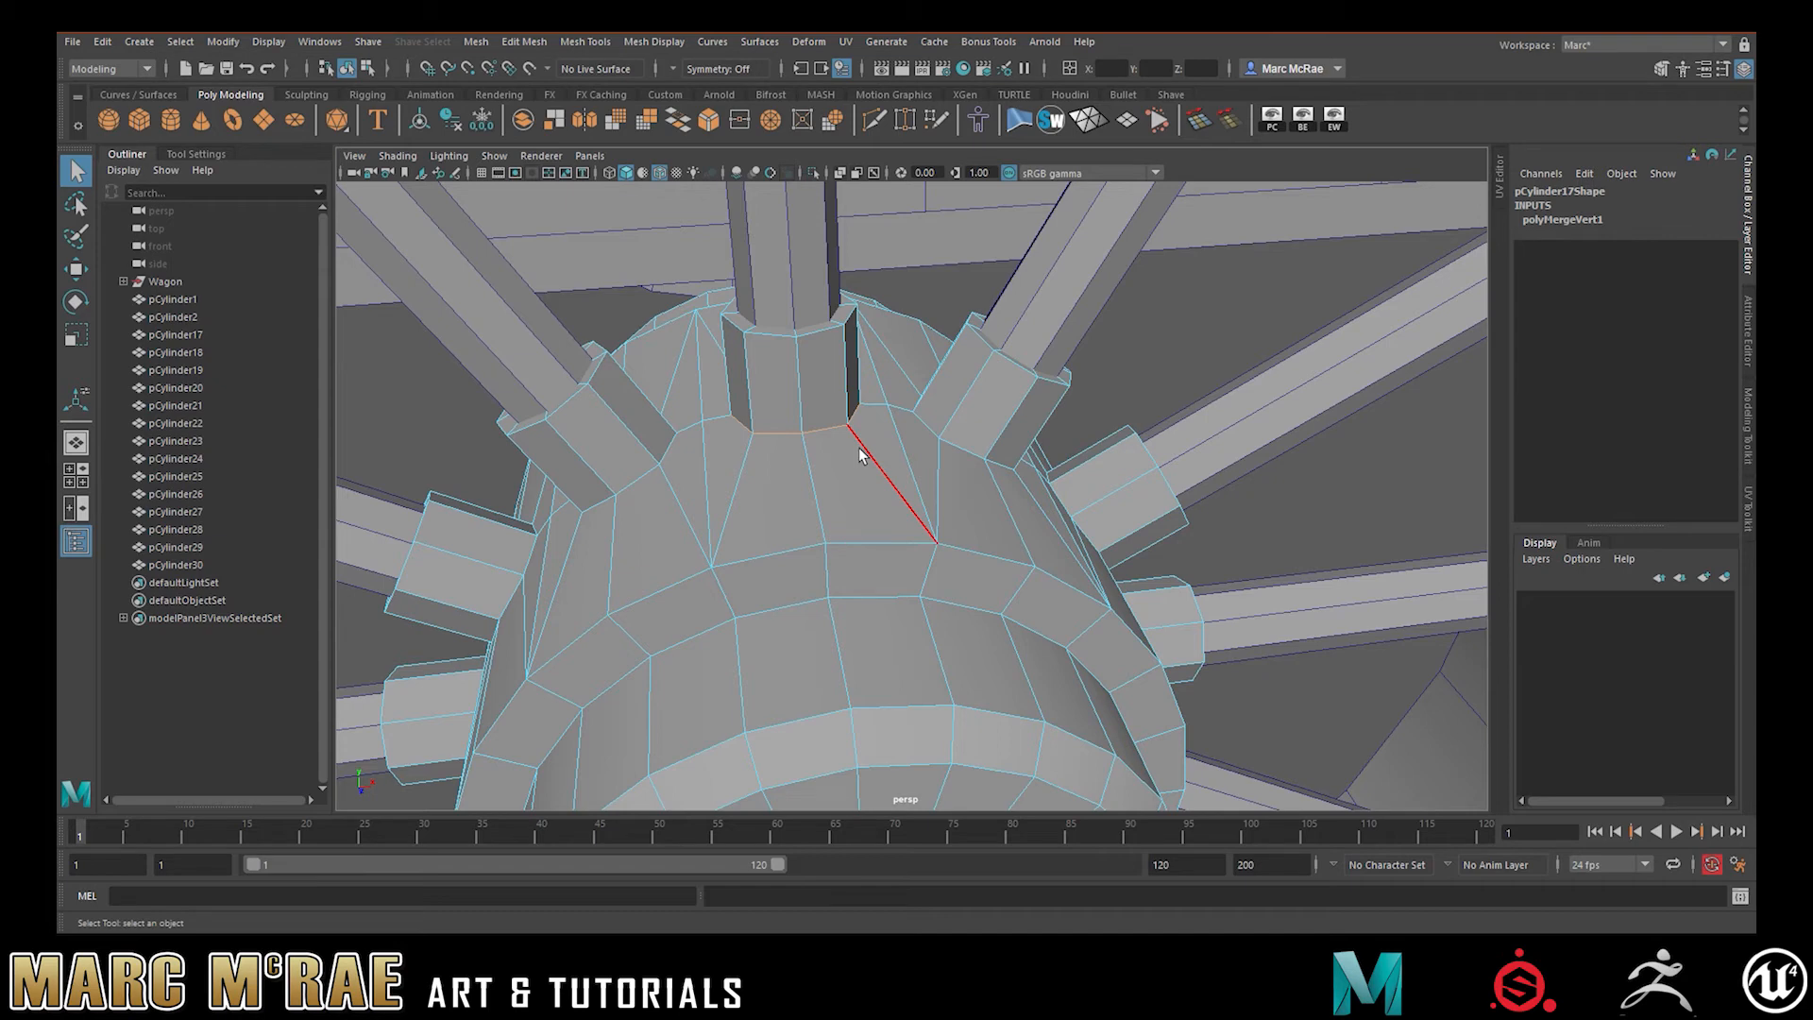
double_click(848, 536)
double_click(814, 419, "shift")
double_click(767, 340, "shift")
left_click_drag(885, 375, 793, 372, "alt")
middle_click_drag(793, 372, 789, 437, "alt")
right_click_drag(789, 437, 859, 522, "alt")
left_click_drag(858, 523, 806, 518, "alt")
left_click_drag(918, 480, 809, 467, "alt")
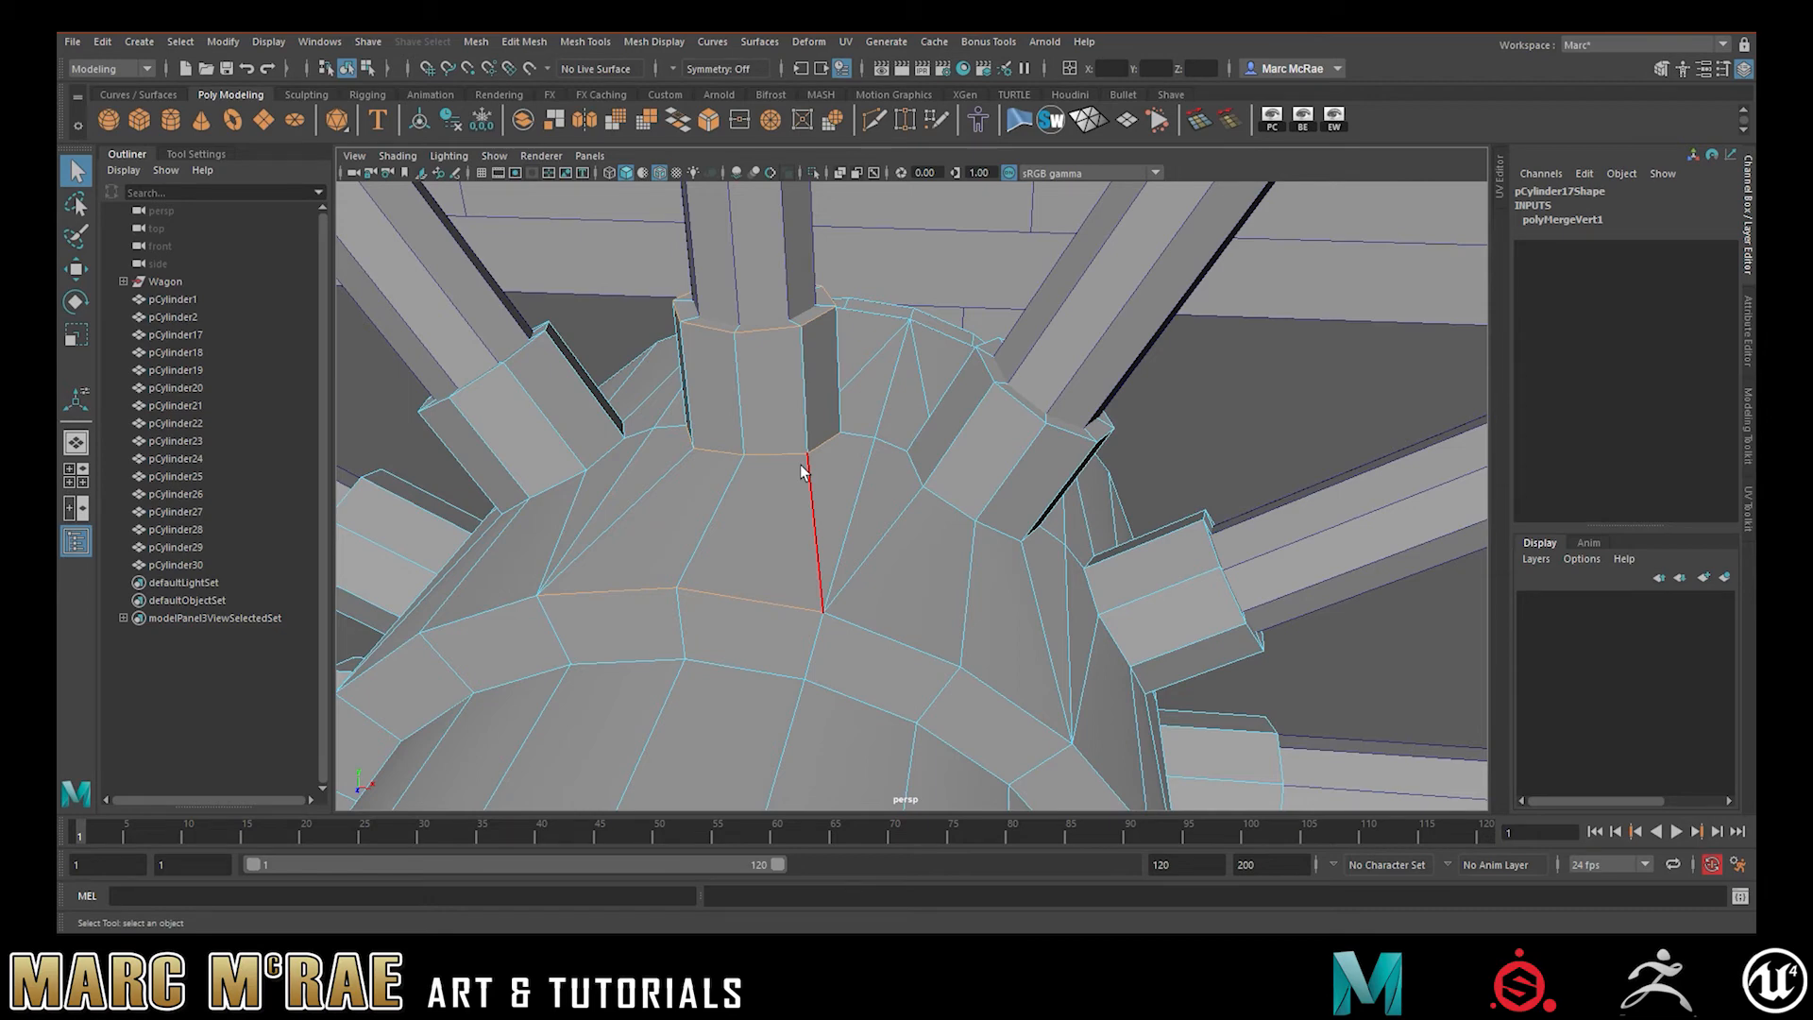
left_click_drag(990, 406, 869, 453, "alt")
Select the hub ring's faces around the top spoke socket, invert the selection and delete all the other ring faces
right_click_drag(837, 423, 830, 465)
left_click_drag(859, 450, 875, 429, "alt")
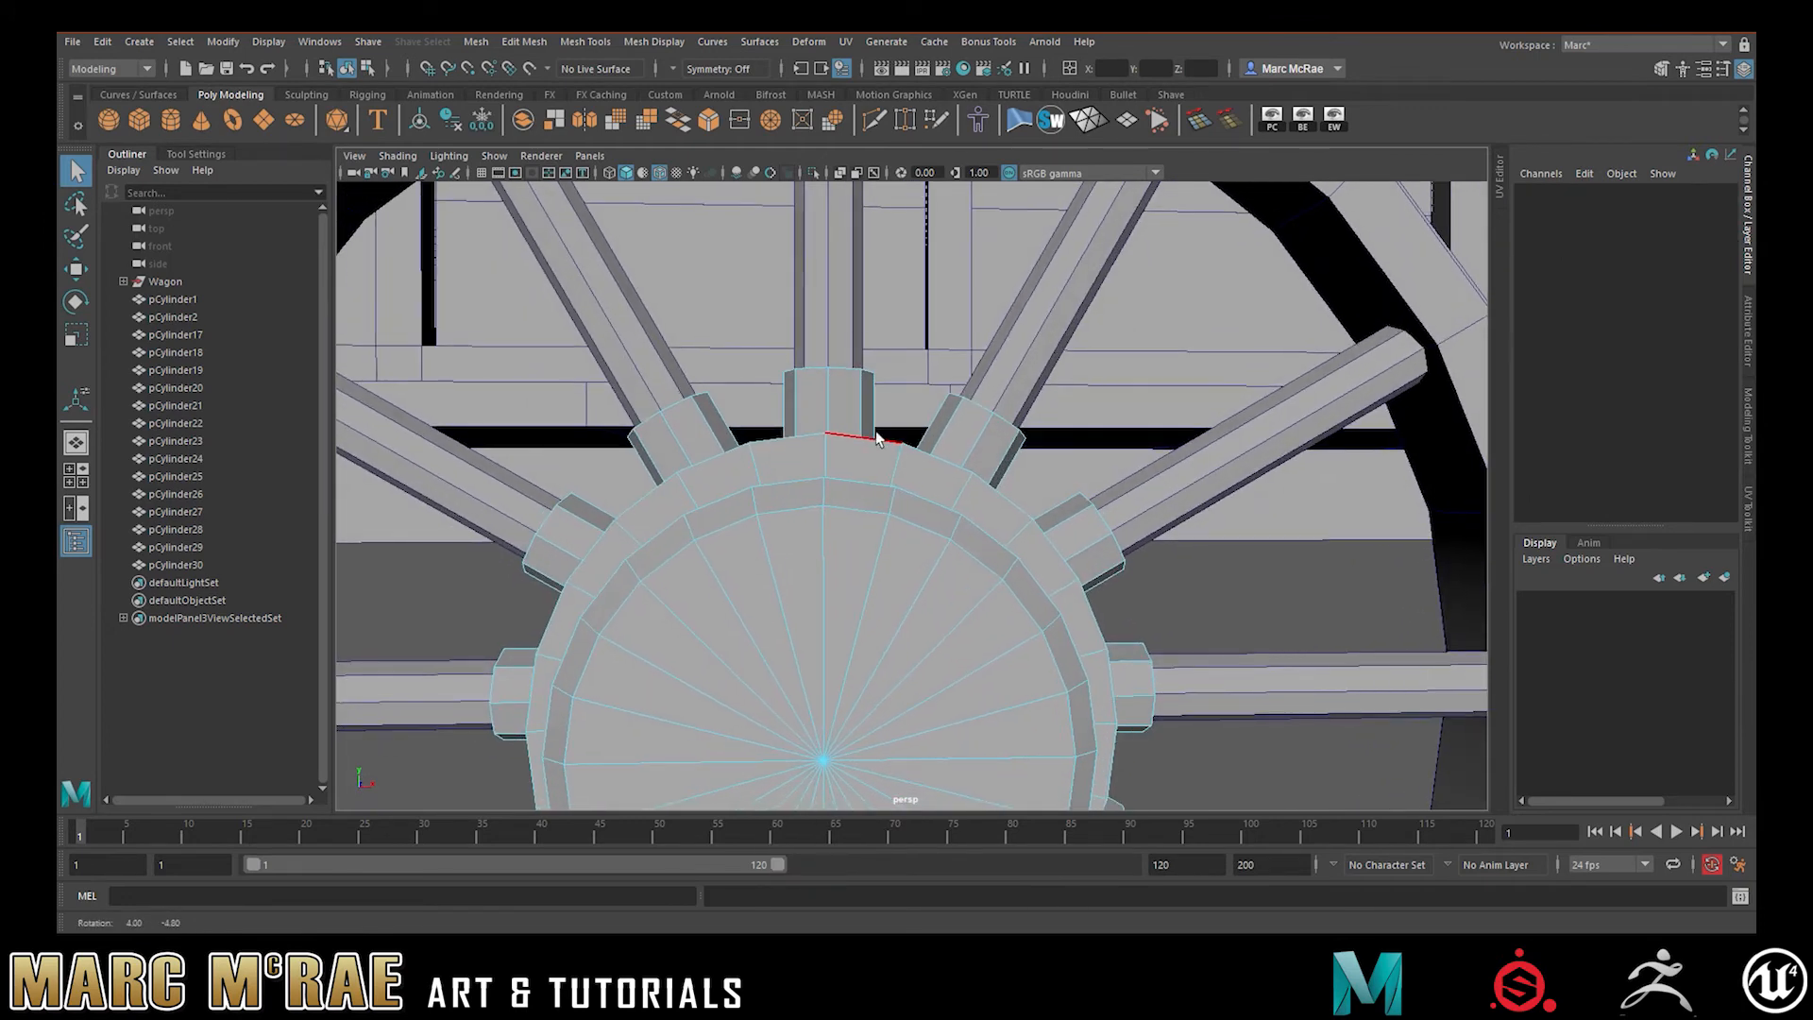
right_click_drag(871, 451, 840, 491)
left_click_drag(770, 329, 875, 512)
mouse_move(895, 512)
left_mouse_down("alt")
mouse_move(899, 484)
mouse_move(914, 522)
left_mouse_up("alt")
left_click_drag(651, 375, 735, 518, "ctrl")
left_click_drag(735, 519, 819, 478, "alt")
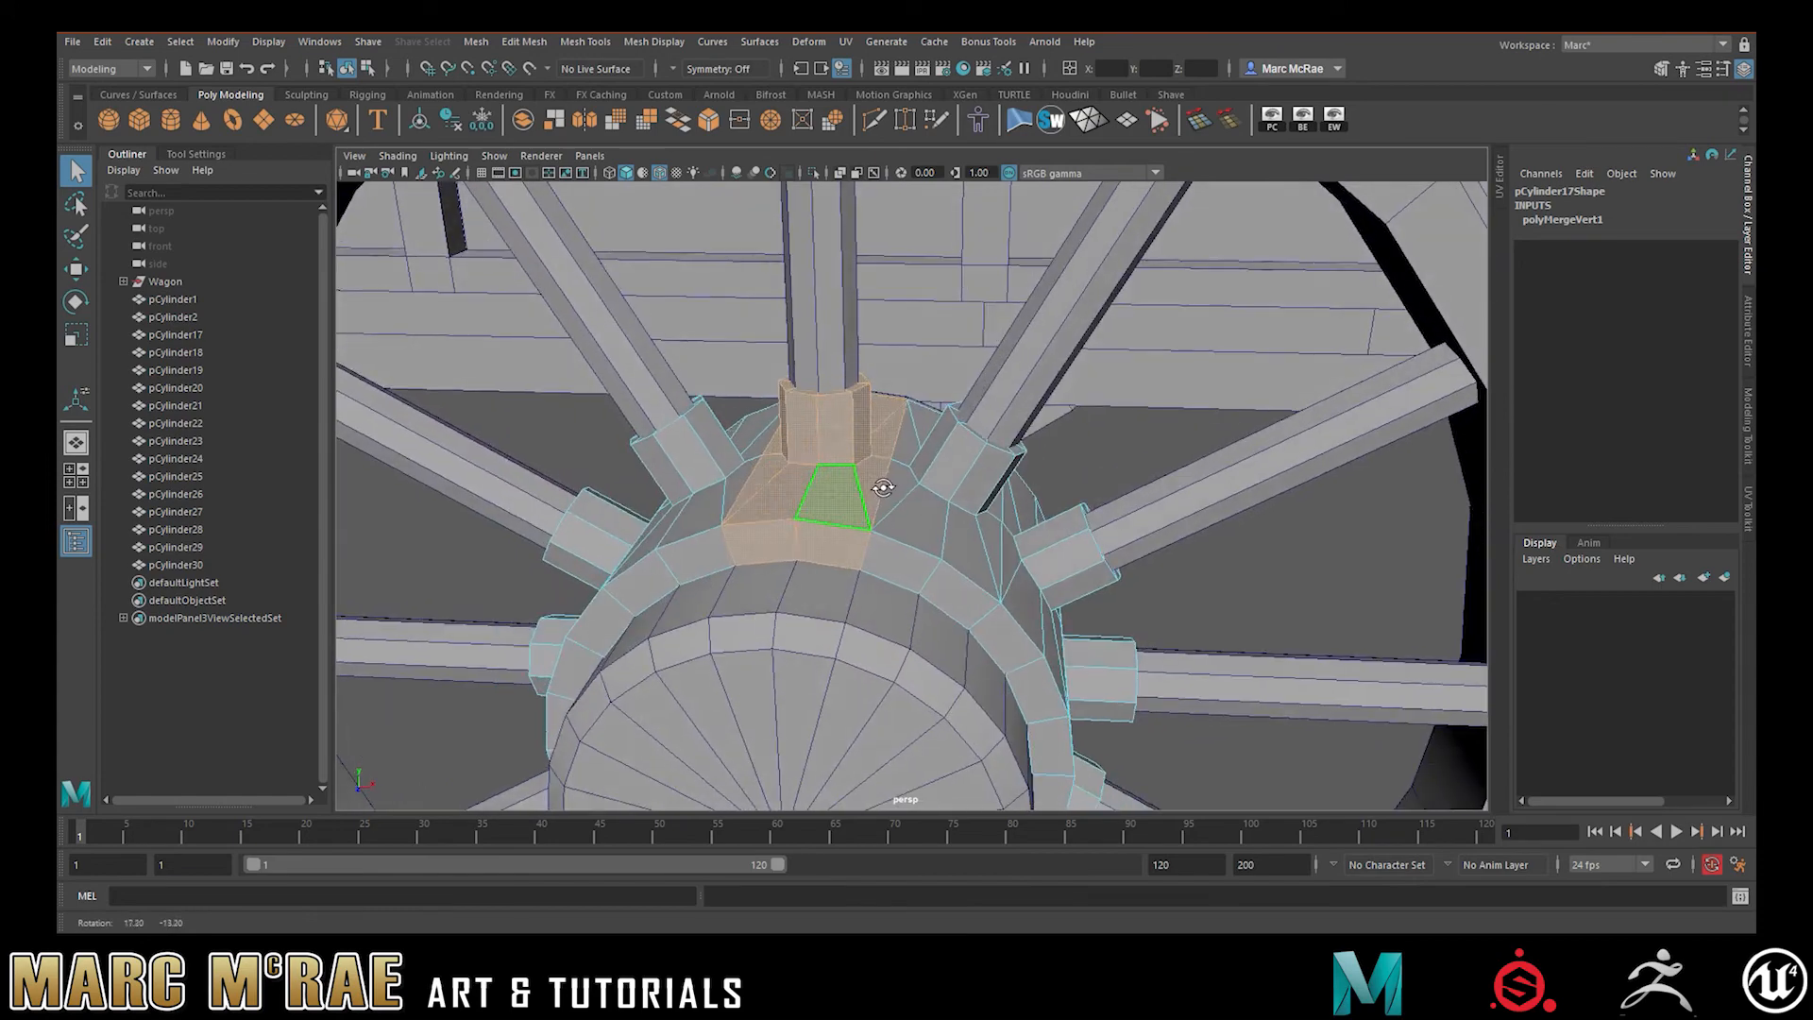
key("ctrl+shift+i")
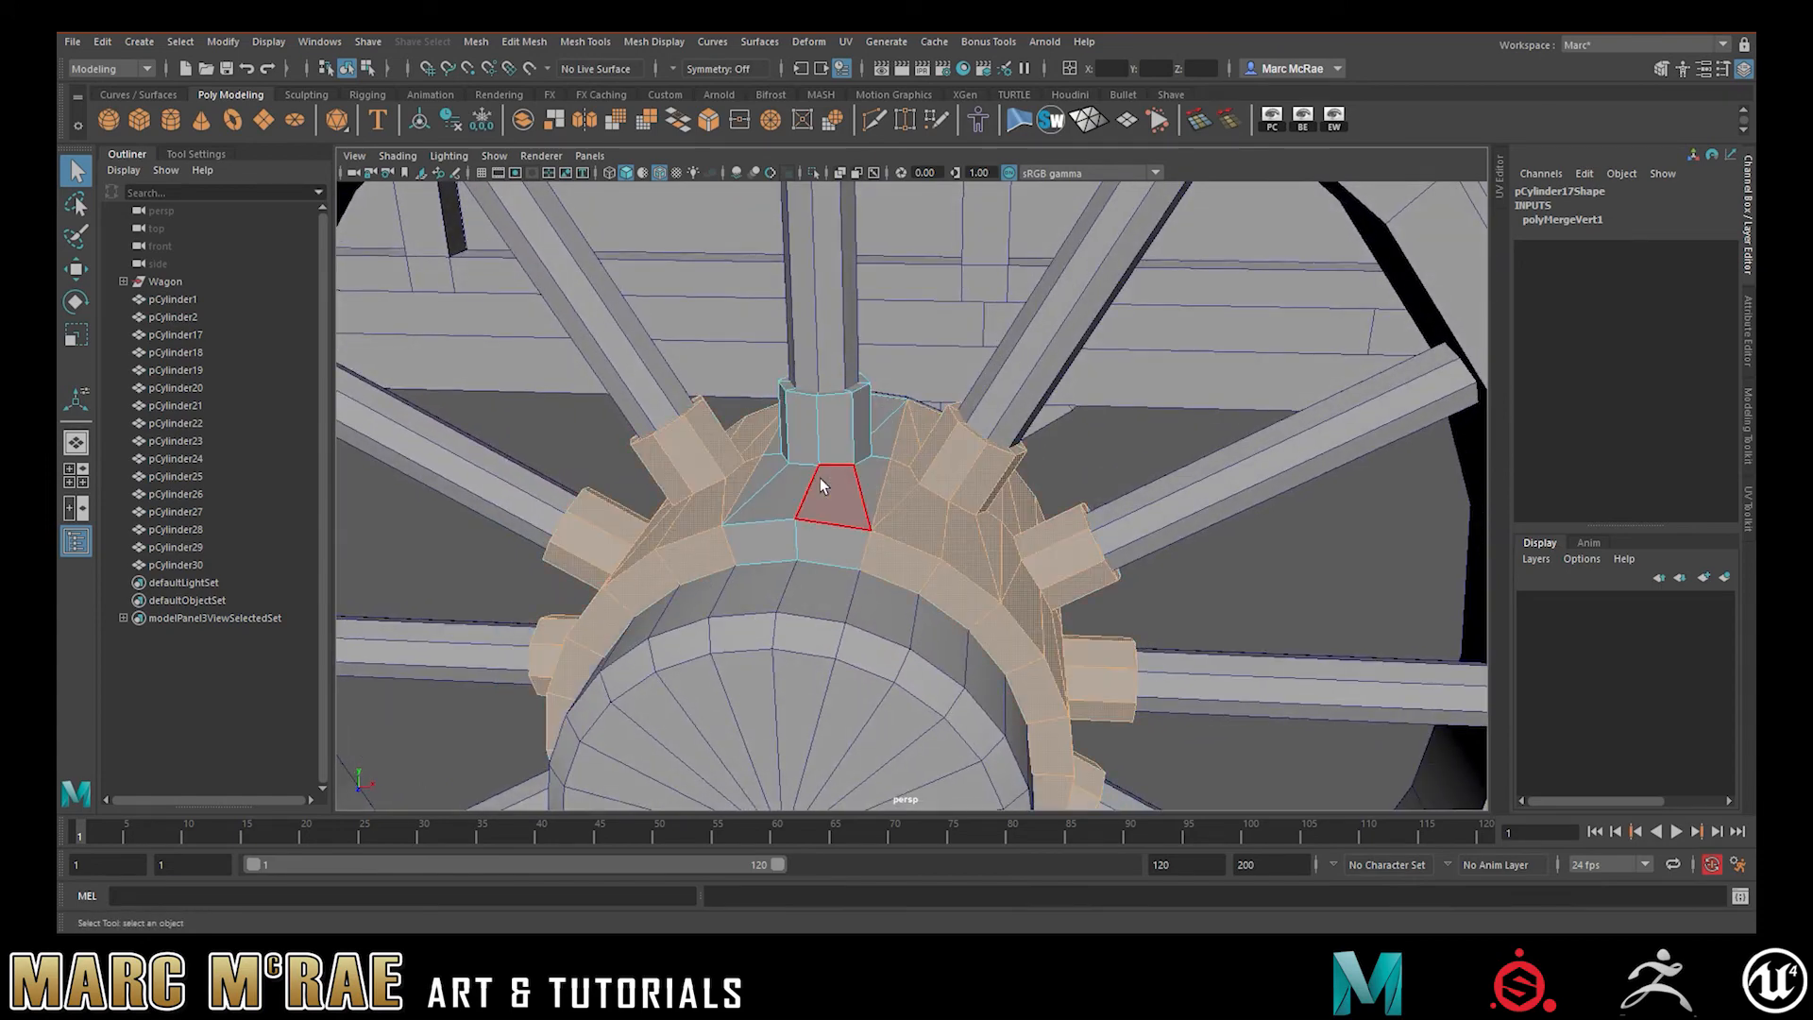
key("Delete")
Bevel the remaining segment's socket rim, socket base and front and back ridge edges with a fraction of 0.1
left_click_drag(1091, 336, 889, 480, "alt")
scroll(886, 478, "up", 5)
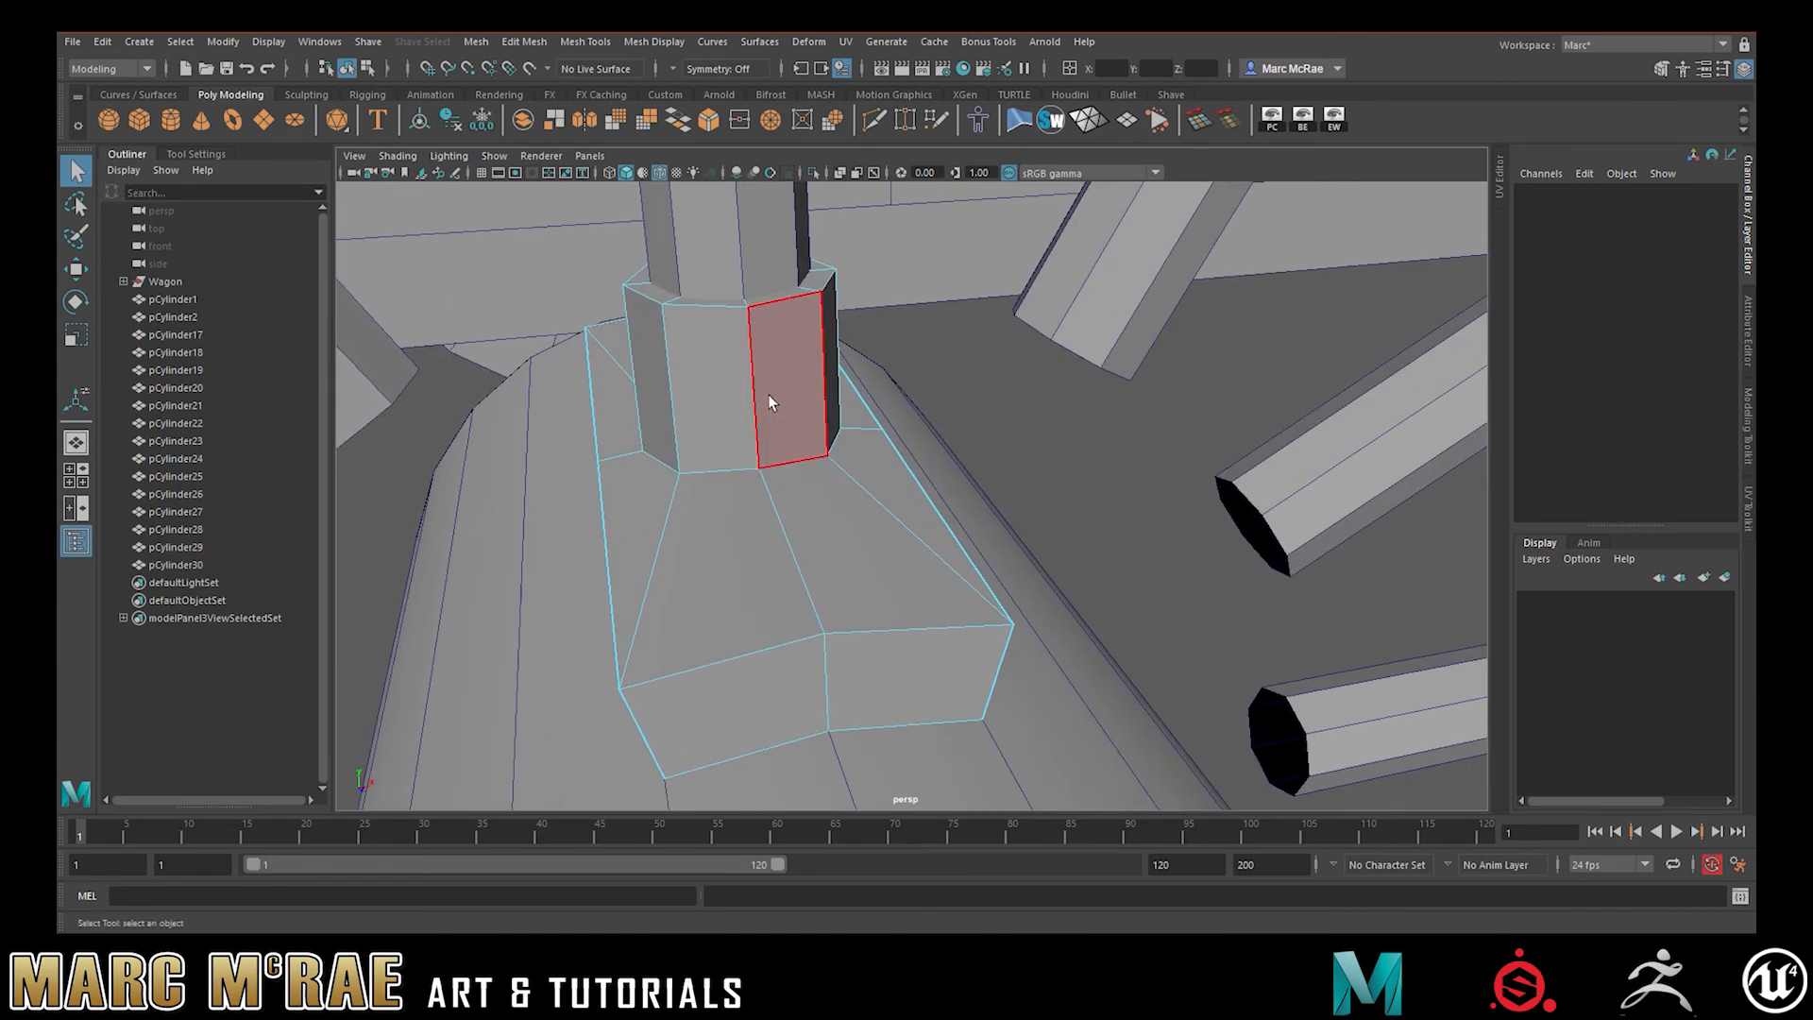
right_click_drag(773, 393, 765, 295)
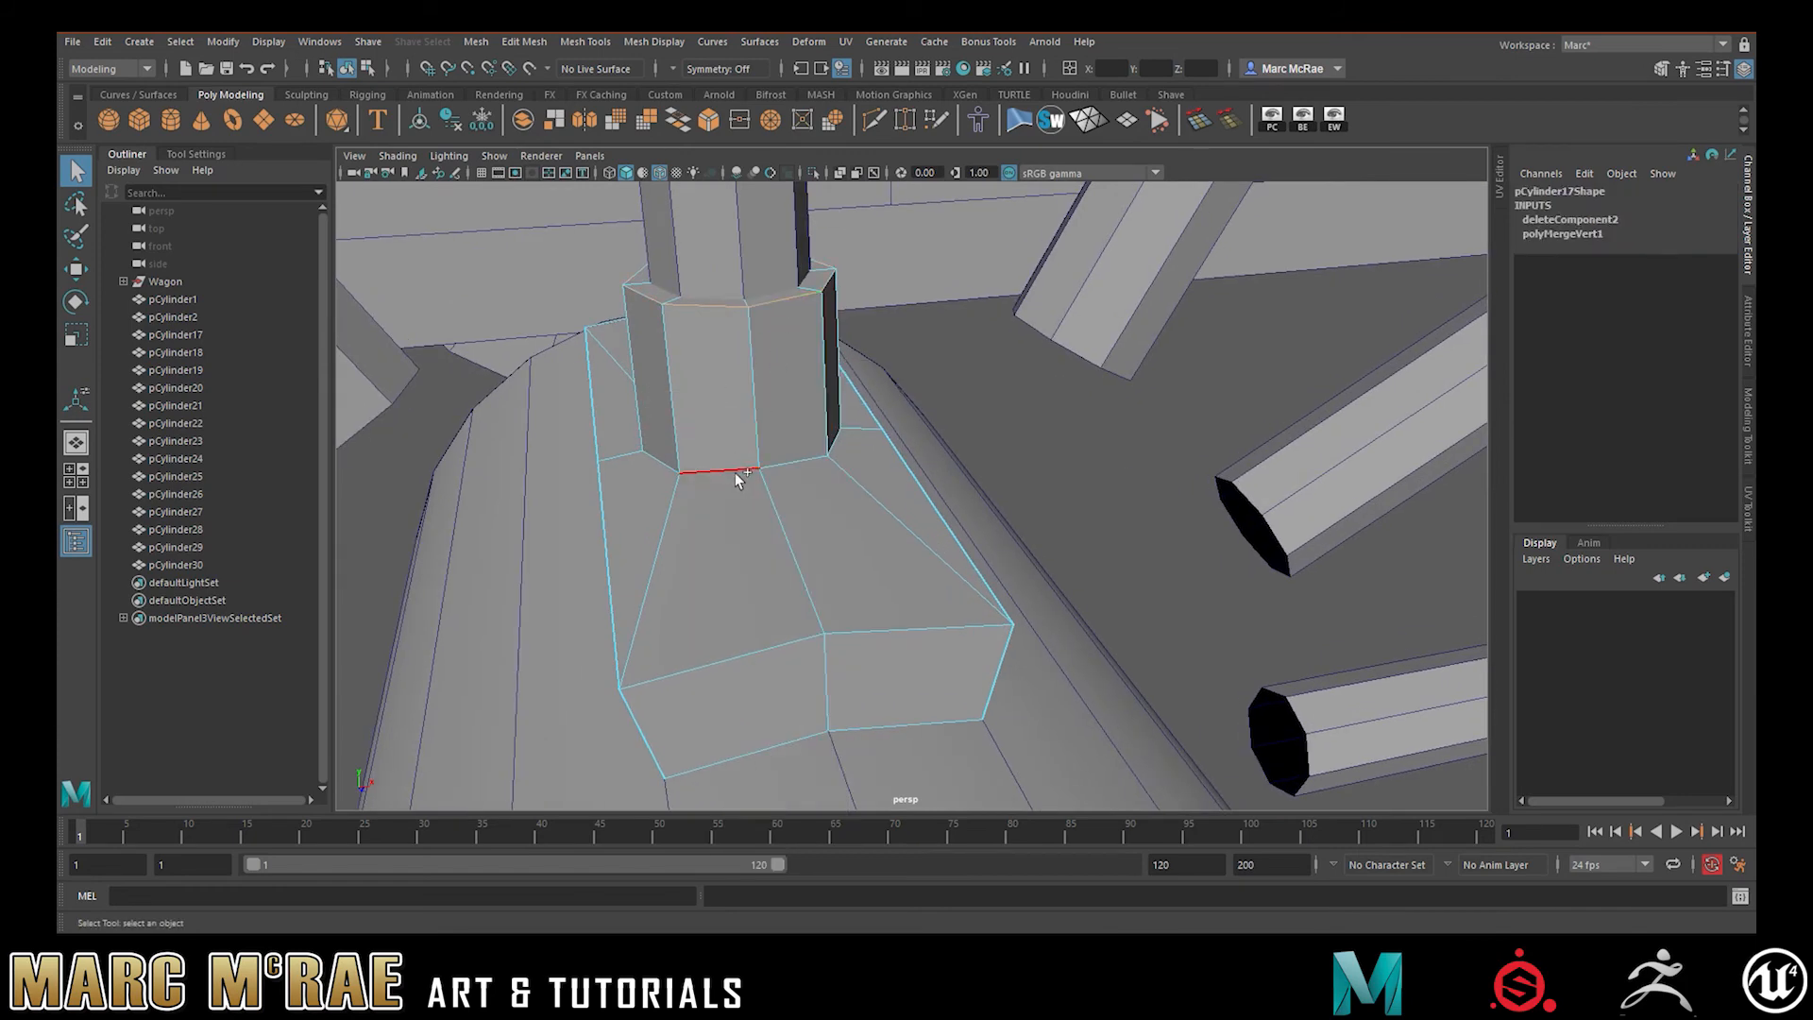
left_click_drag(914, 457, 908, 388, "alt")
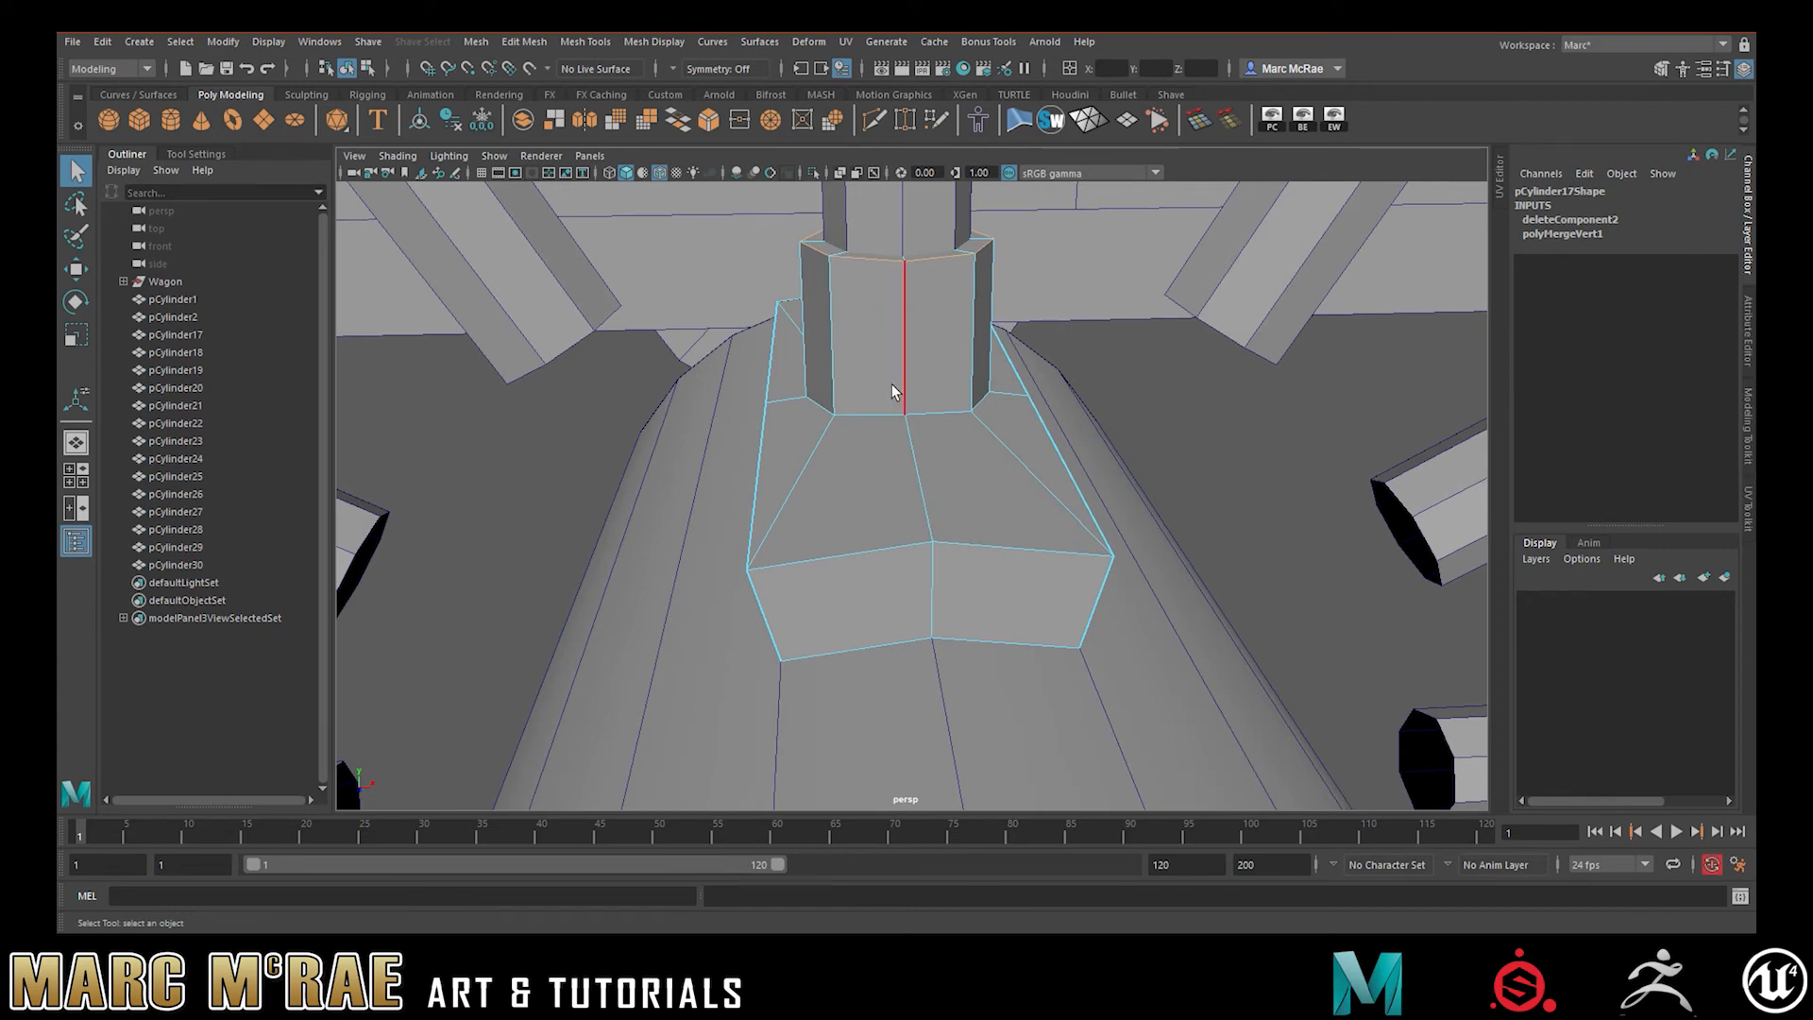
double_click(877, 410, "shift")
double_click(869, 556, "shift")
left_click_drag(1046, 461, 891, 501, "alt")
left_click_drag(1015, 381, 1257, 606, "alt")
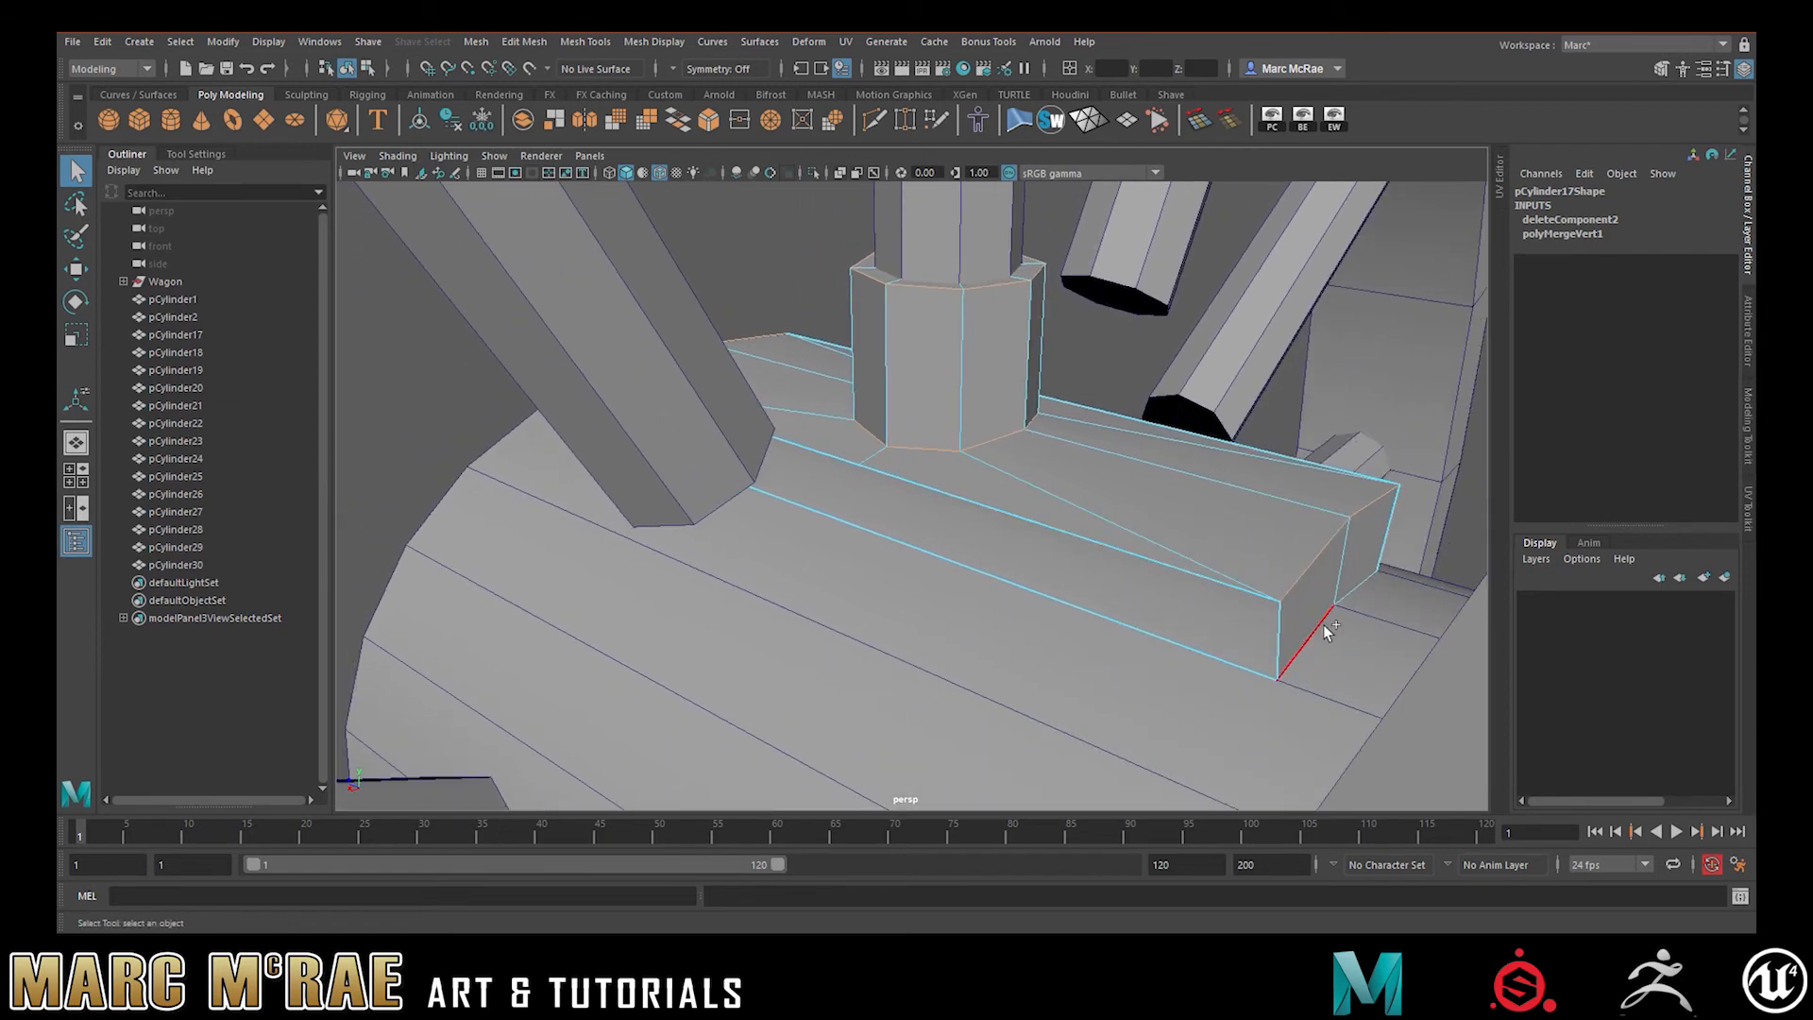
left_click_drag(1340, 567, 1084, 426, "alt")
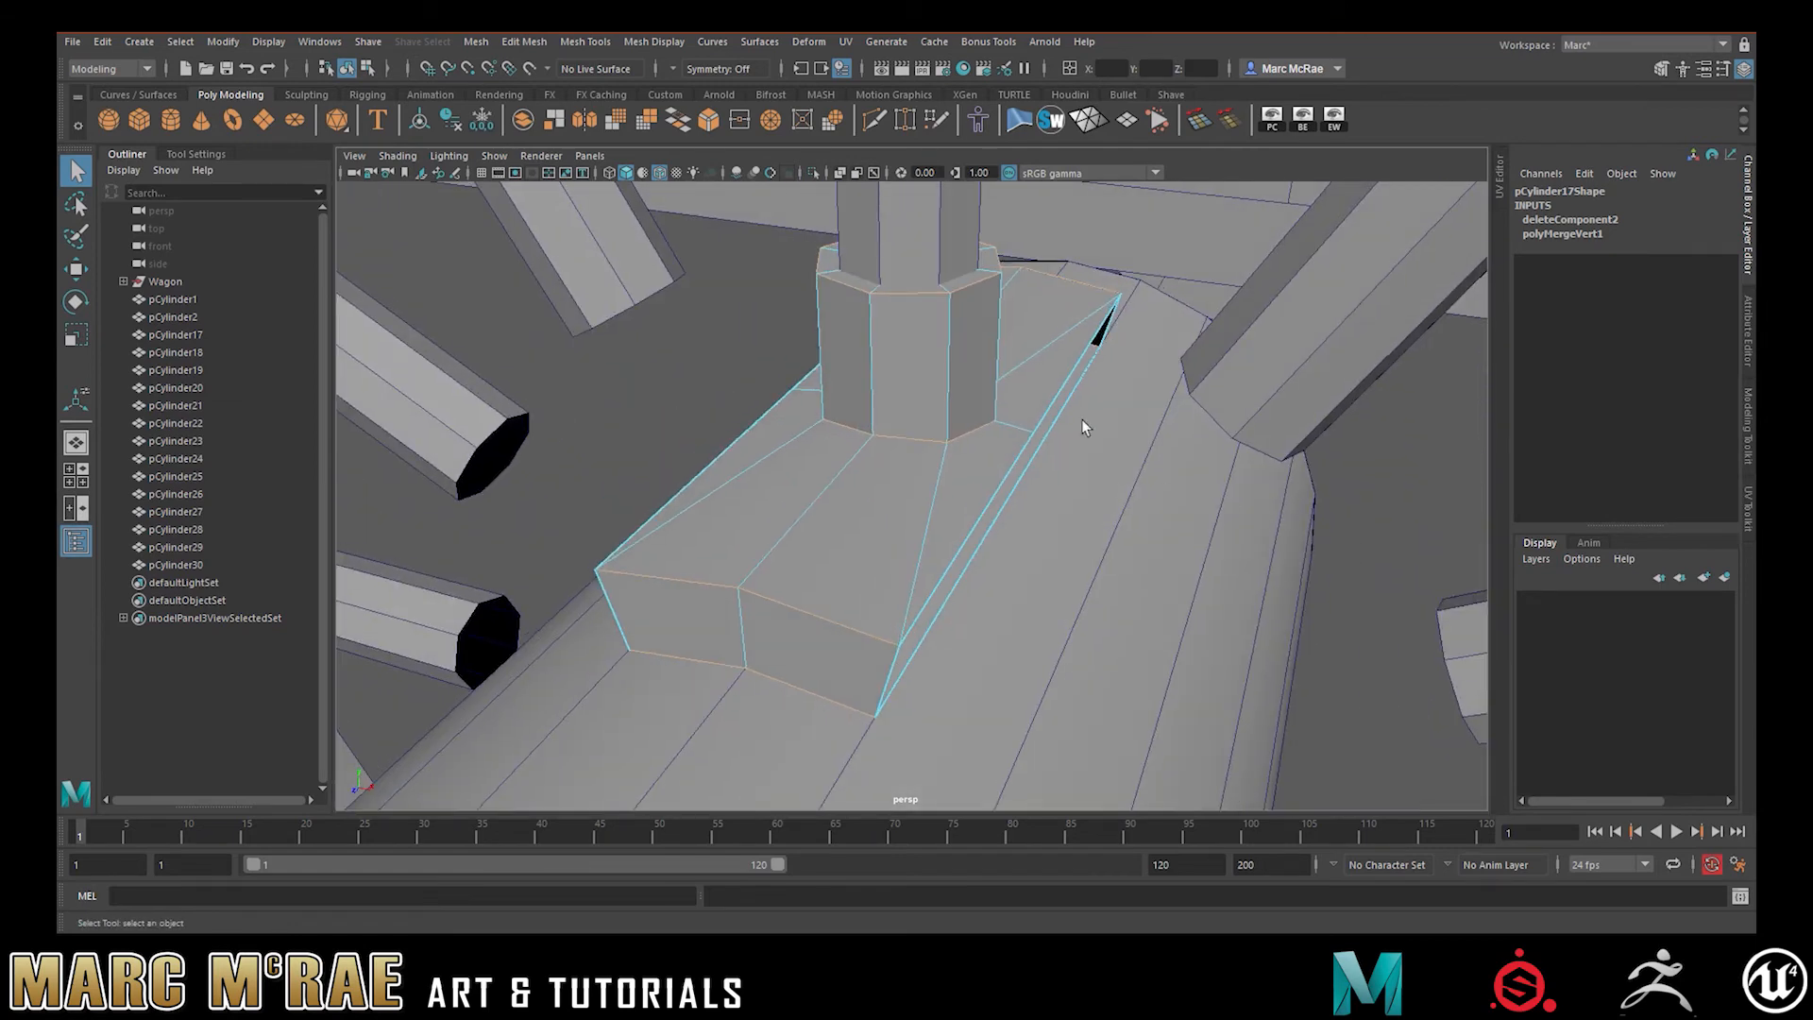
left_click(741, 119)
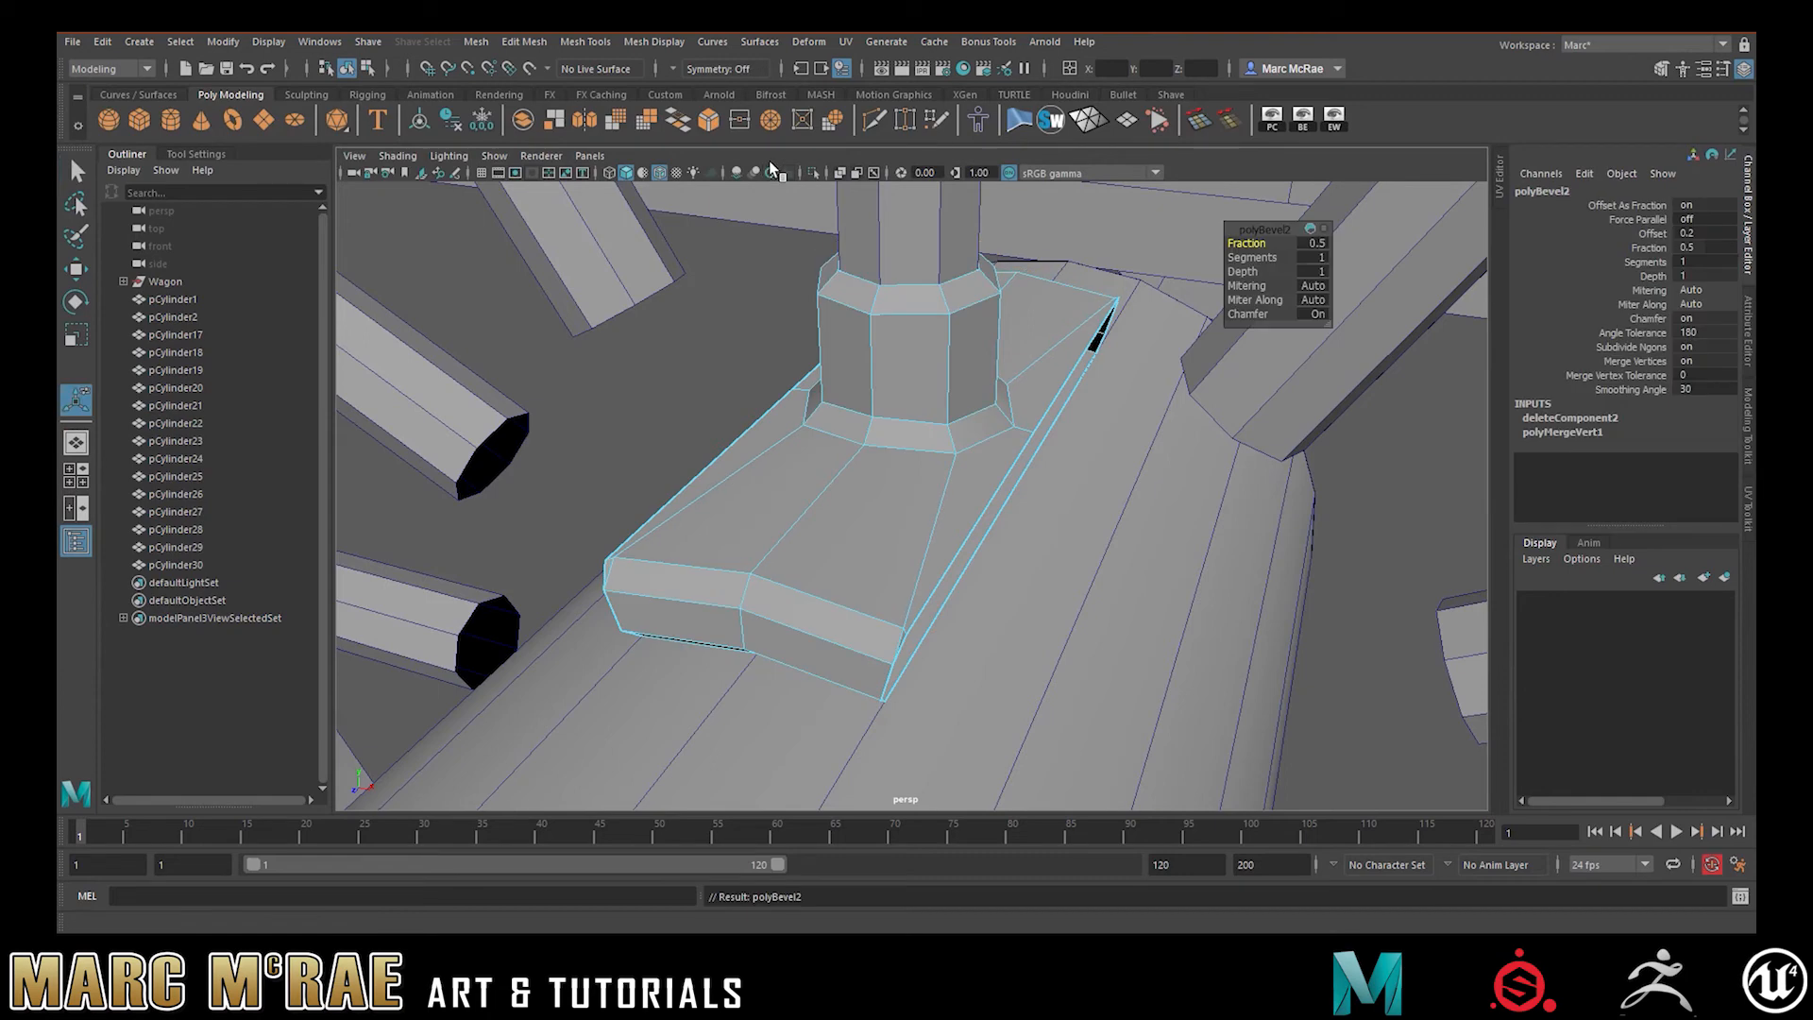
left_click_drag(1260, 243, 1243, 242)
left_click_drag(972, 385, 1178, 401, "alt")
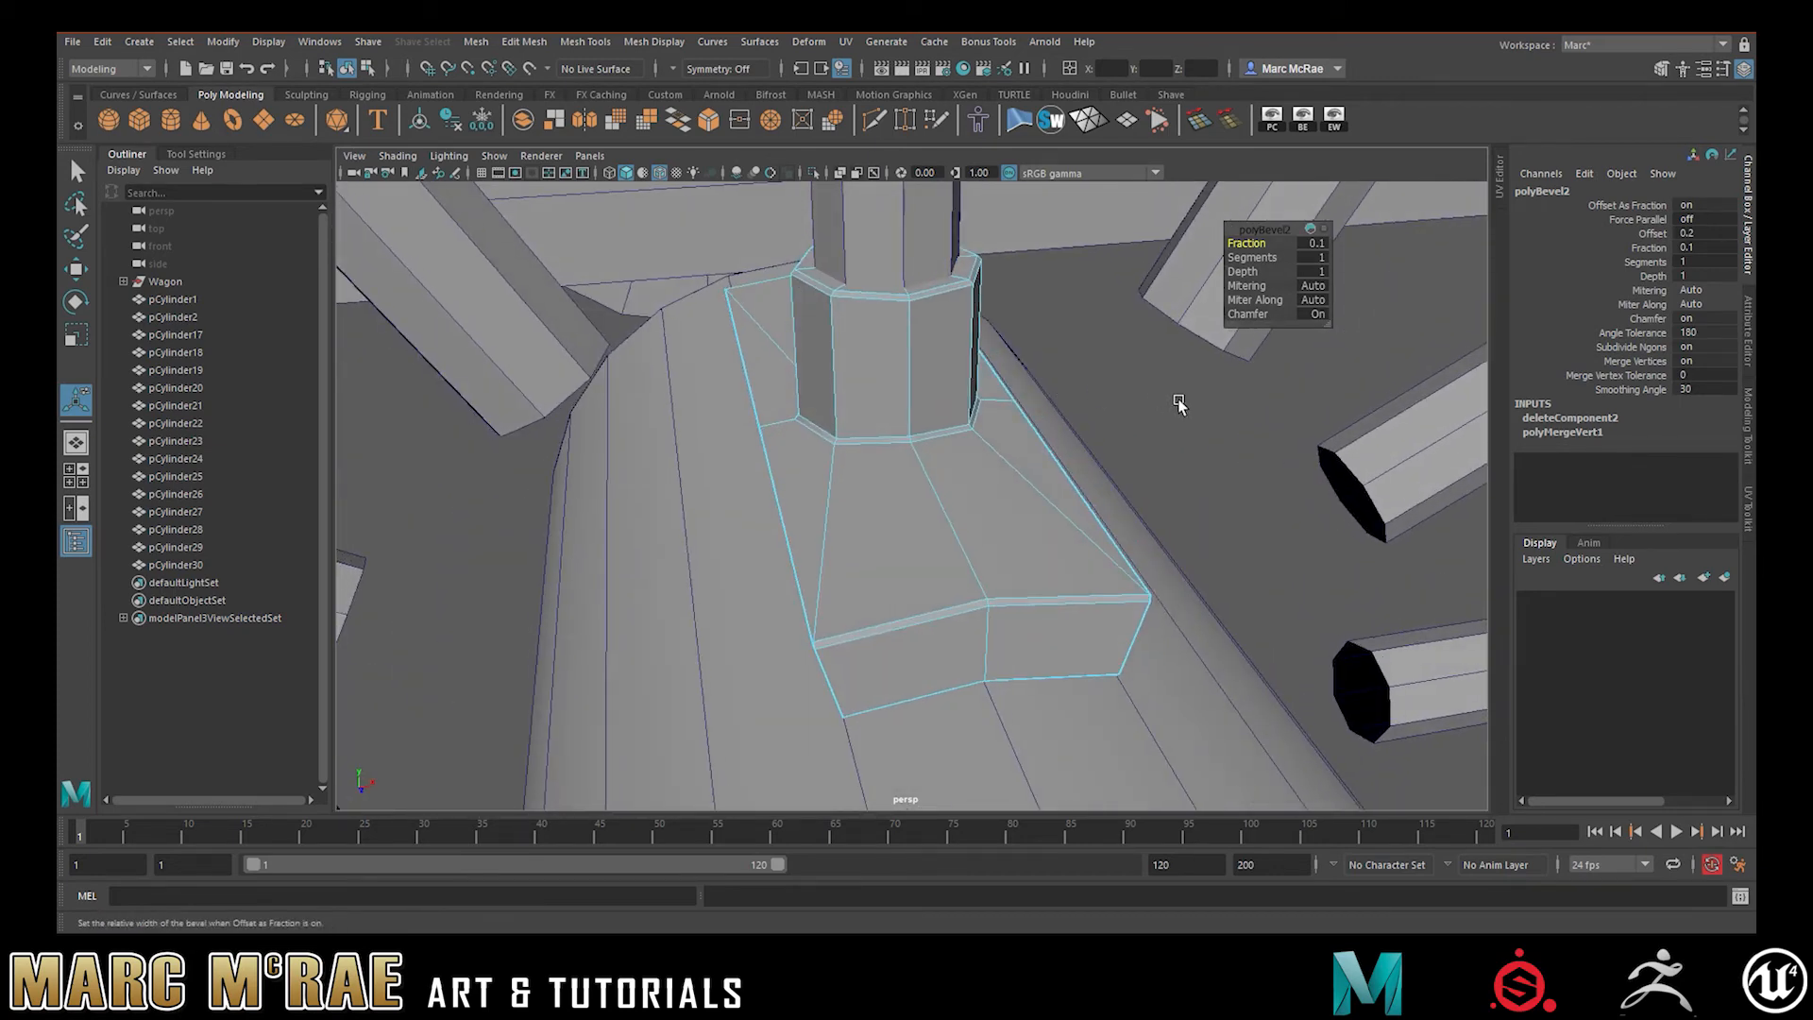
Select the socket segment as an object, delete its history and freeze its transformations
right_click_drag(1180, 400, 1266, 378)
mouse_move(1035, 338)
left_mouse_down("alt")
mouse_move(953, 319)
mouse_move(1016, 356)
left_mouse_up("alt")
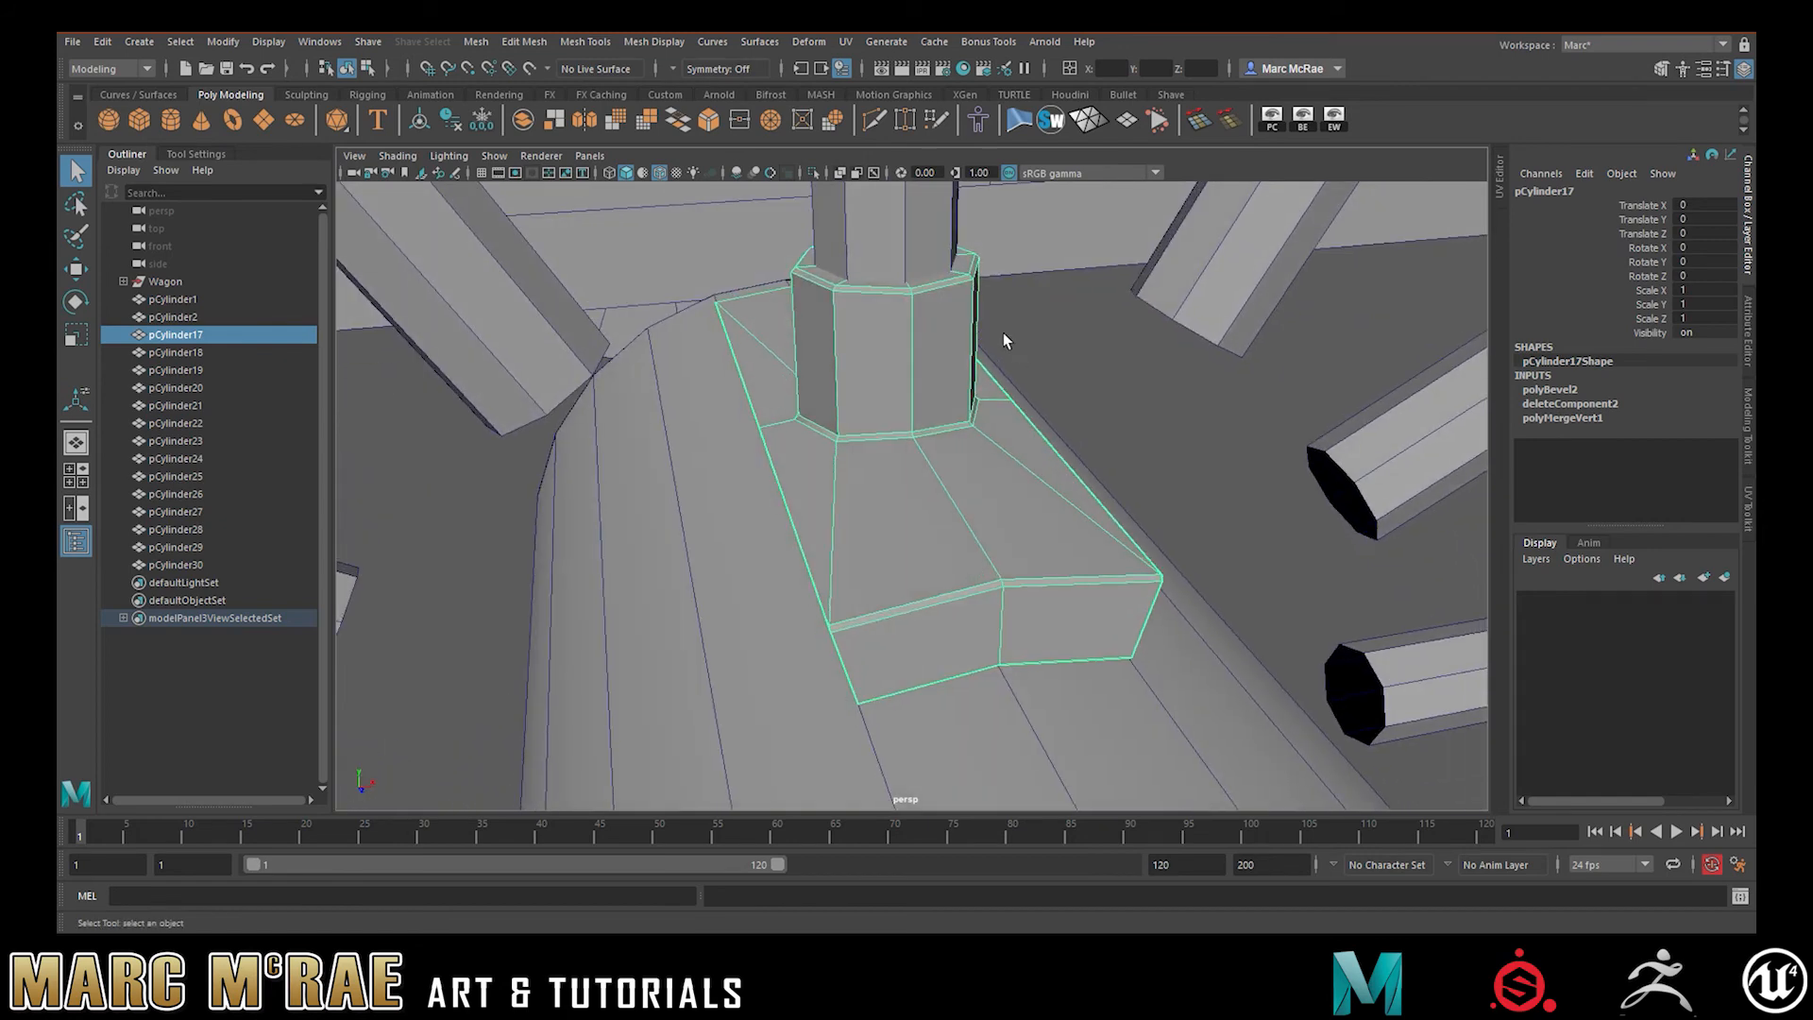
left_click(453, 122)
left_click(482, 122)
right_click_drag(845, 295, 761, 283, "alt")
middle_click_drag(907, 454, 856, 329, "alt")
key("w")
mouse_move(931, 434)
left_mouse_down("alt")
mouse_move(909, 408)
mouse_move(948, 412)
mouse_move(932, 411)
left_mouse_up("alt")
middle_click_drag(932, 412, 862, 469, "alt")
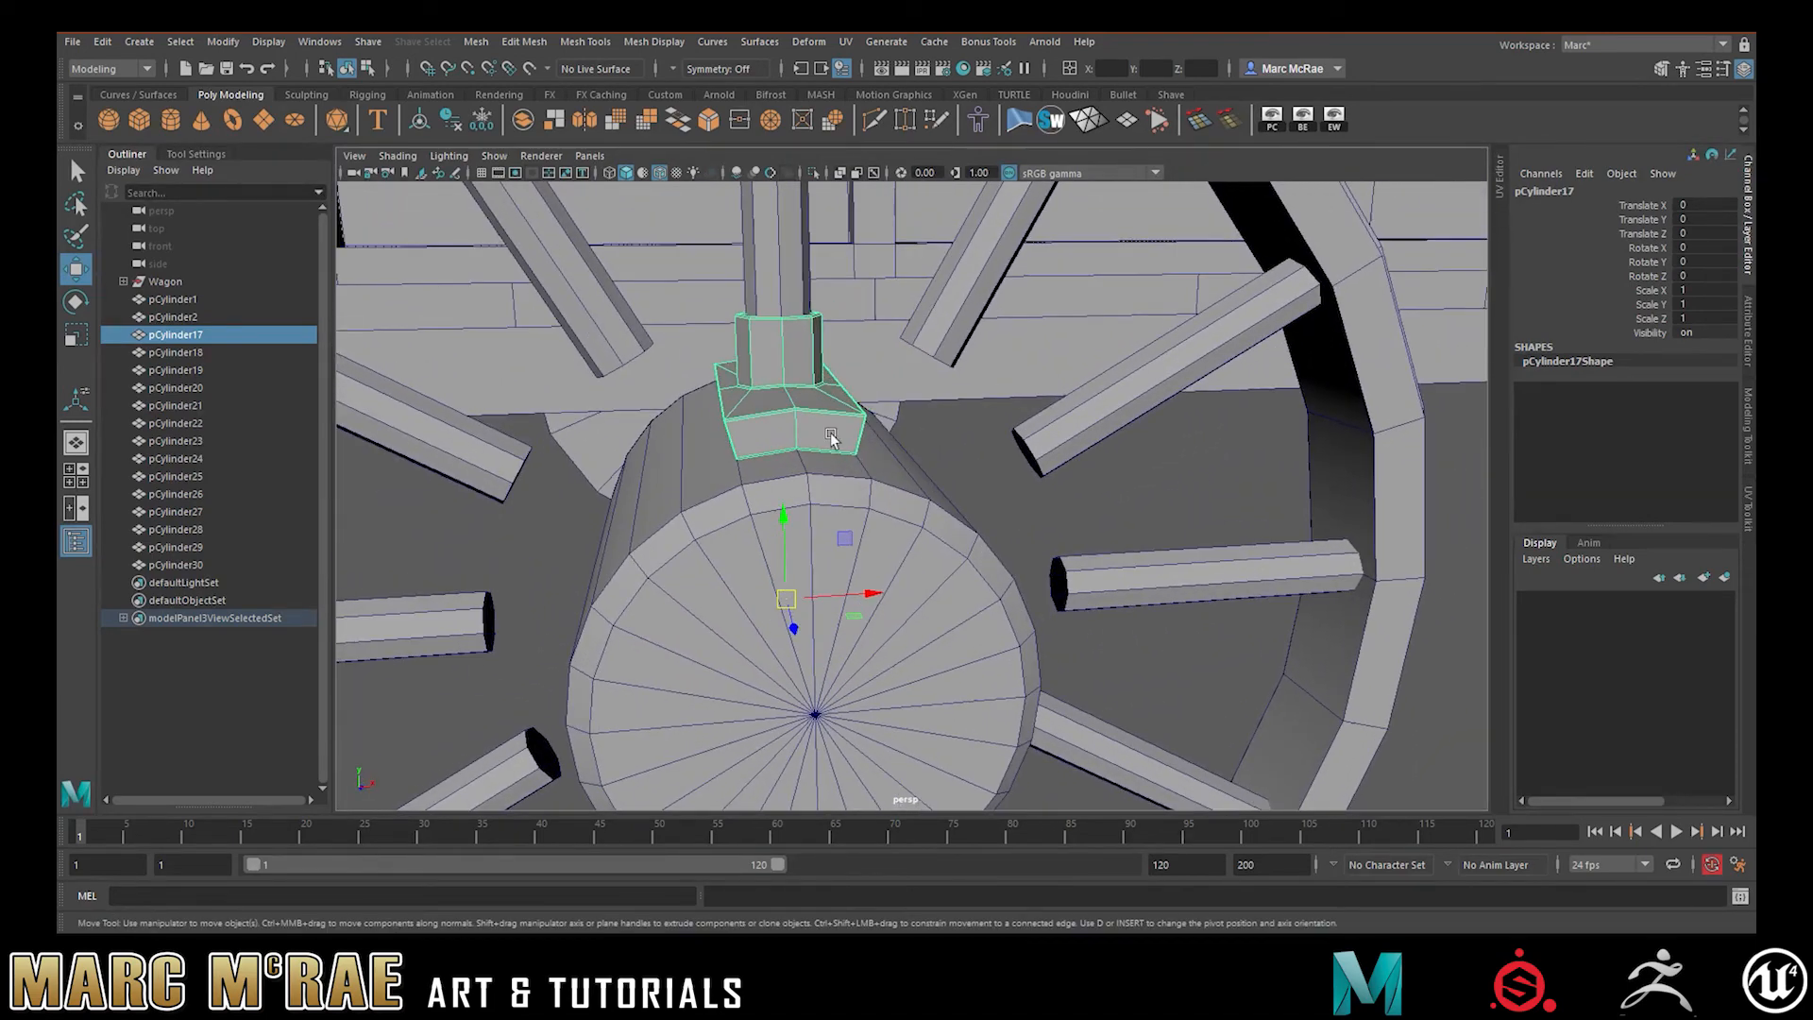
Duplicate the socket segment around the hub with Duplicate Special, using 11 copies rotated 30 degrees in Z
left_click(104, 42)
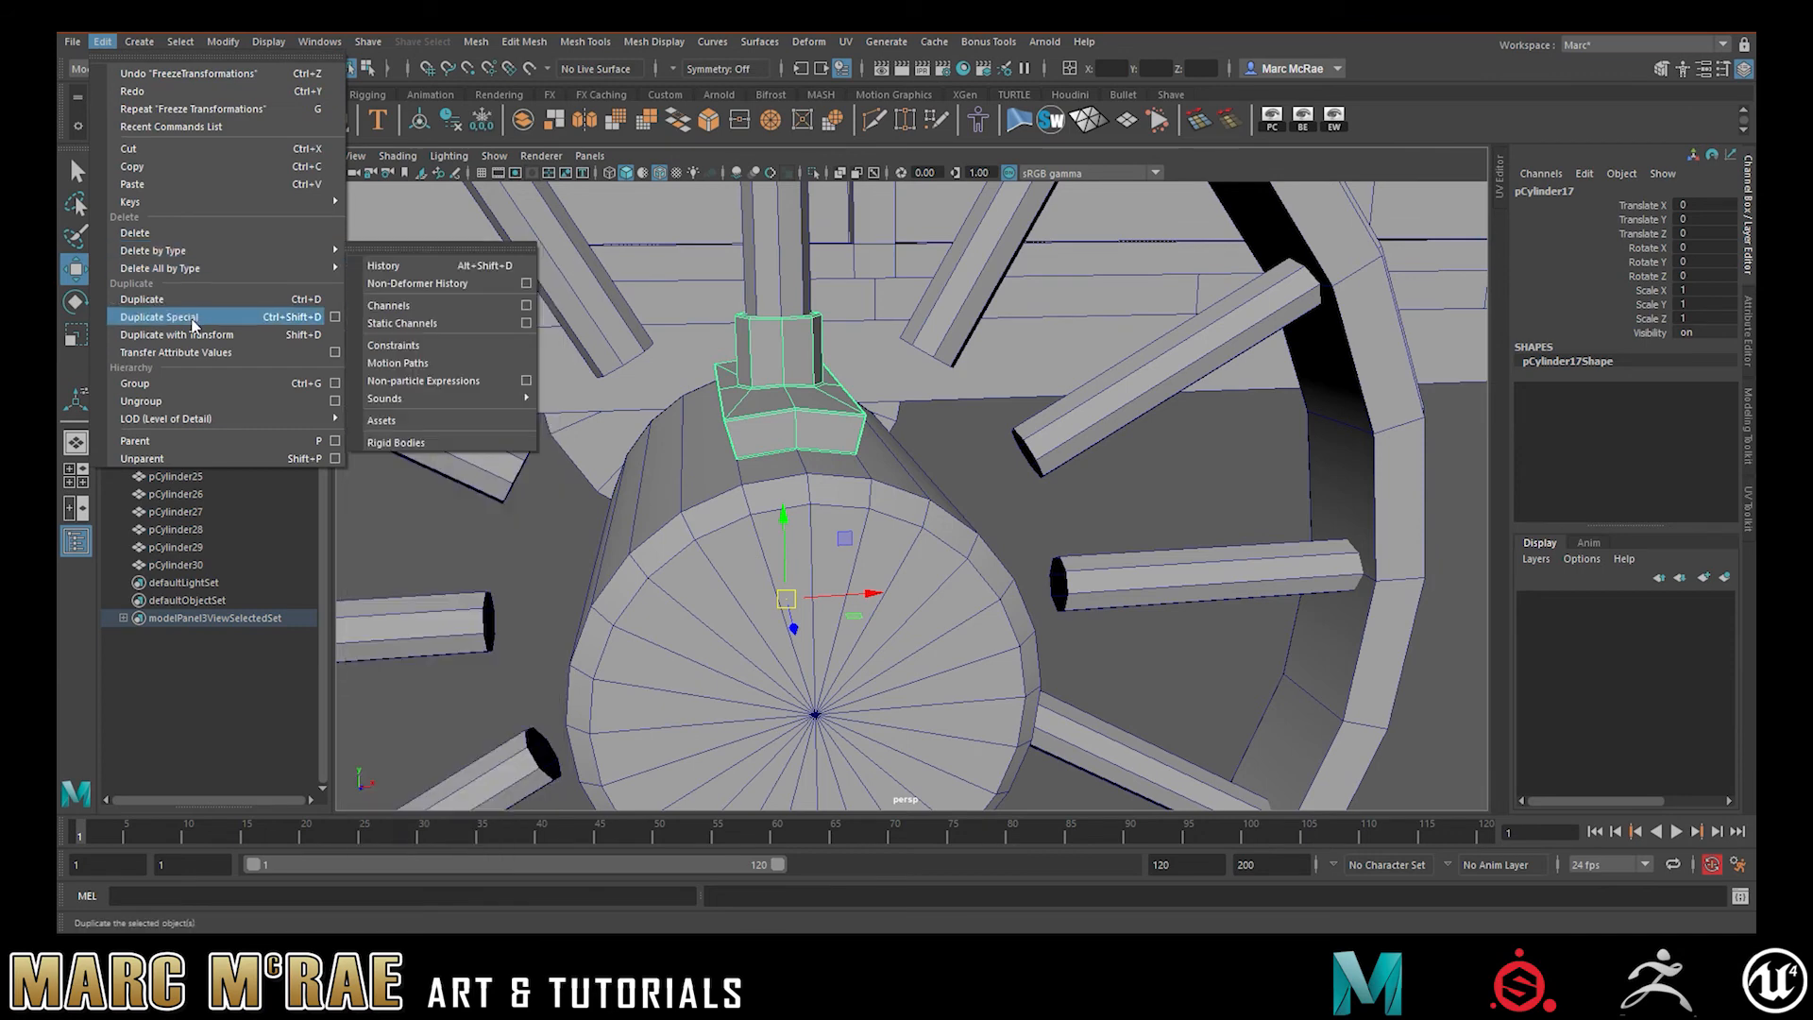
left_click(335, 317)
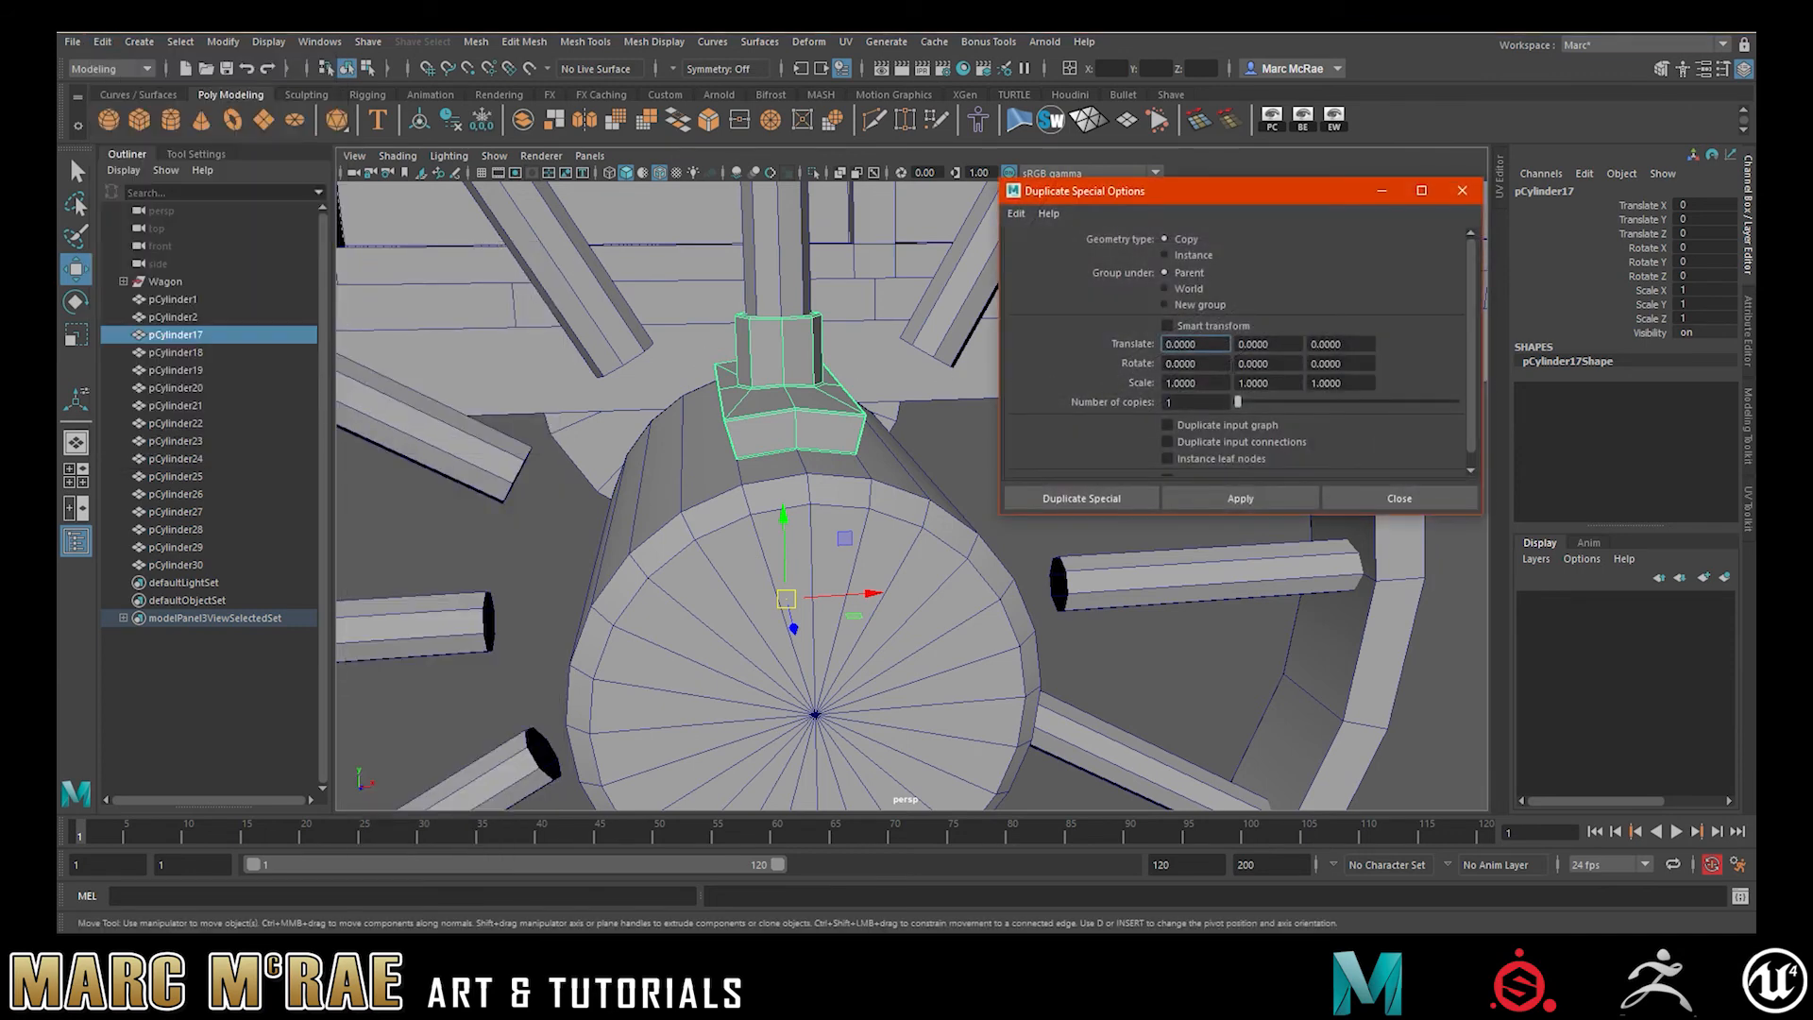
left_click_drag(1365, 366, 1282, 364)
key("Return")
left_click(1190, 401)
type("1")
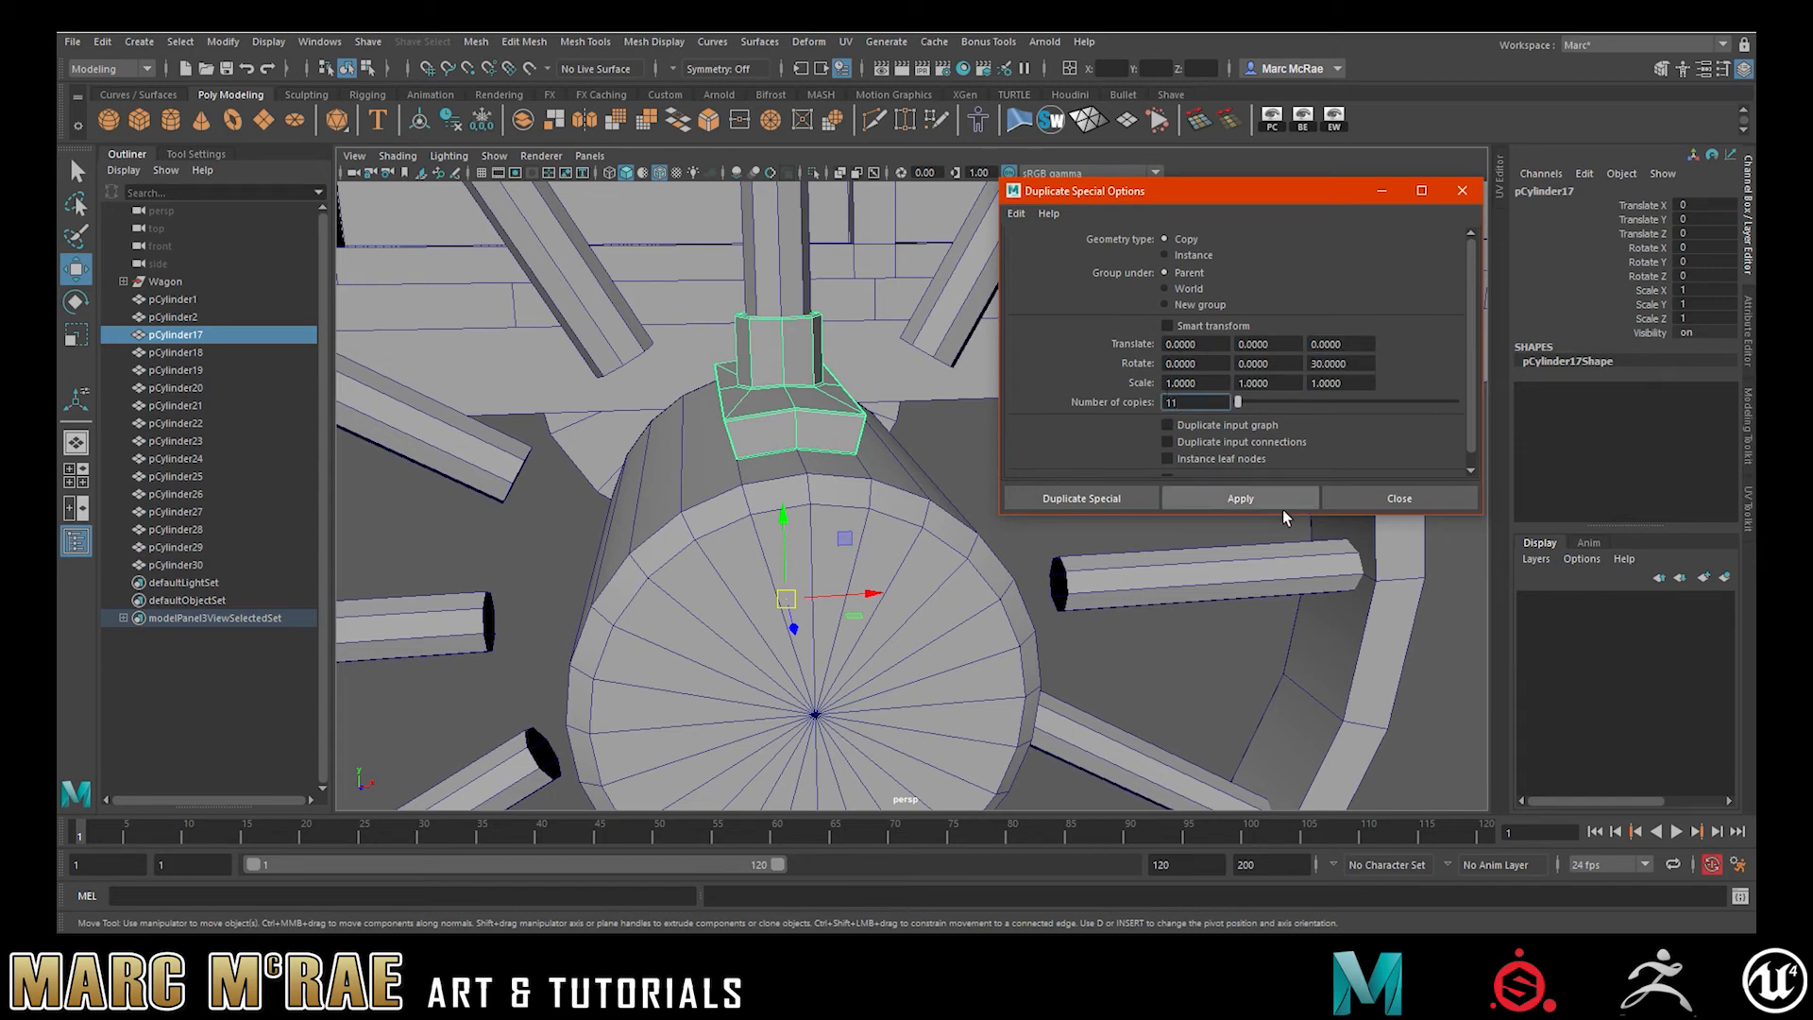
left_click(1265, 497)
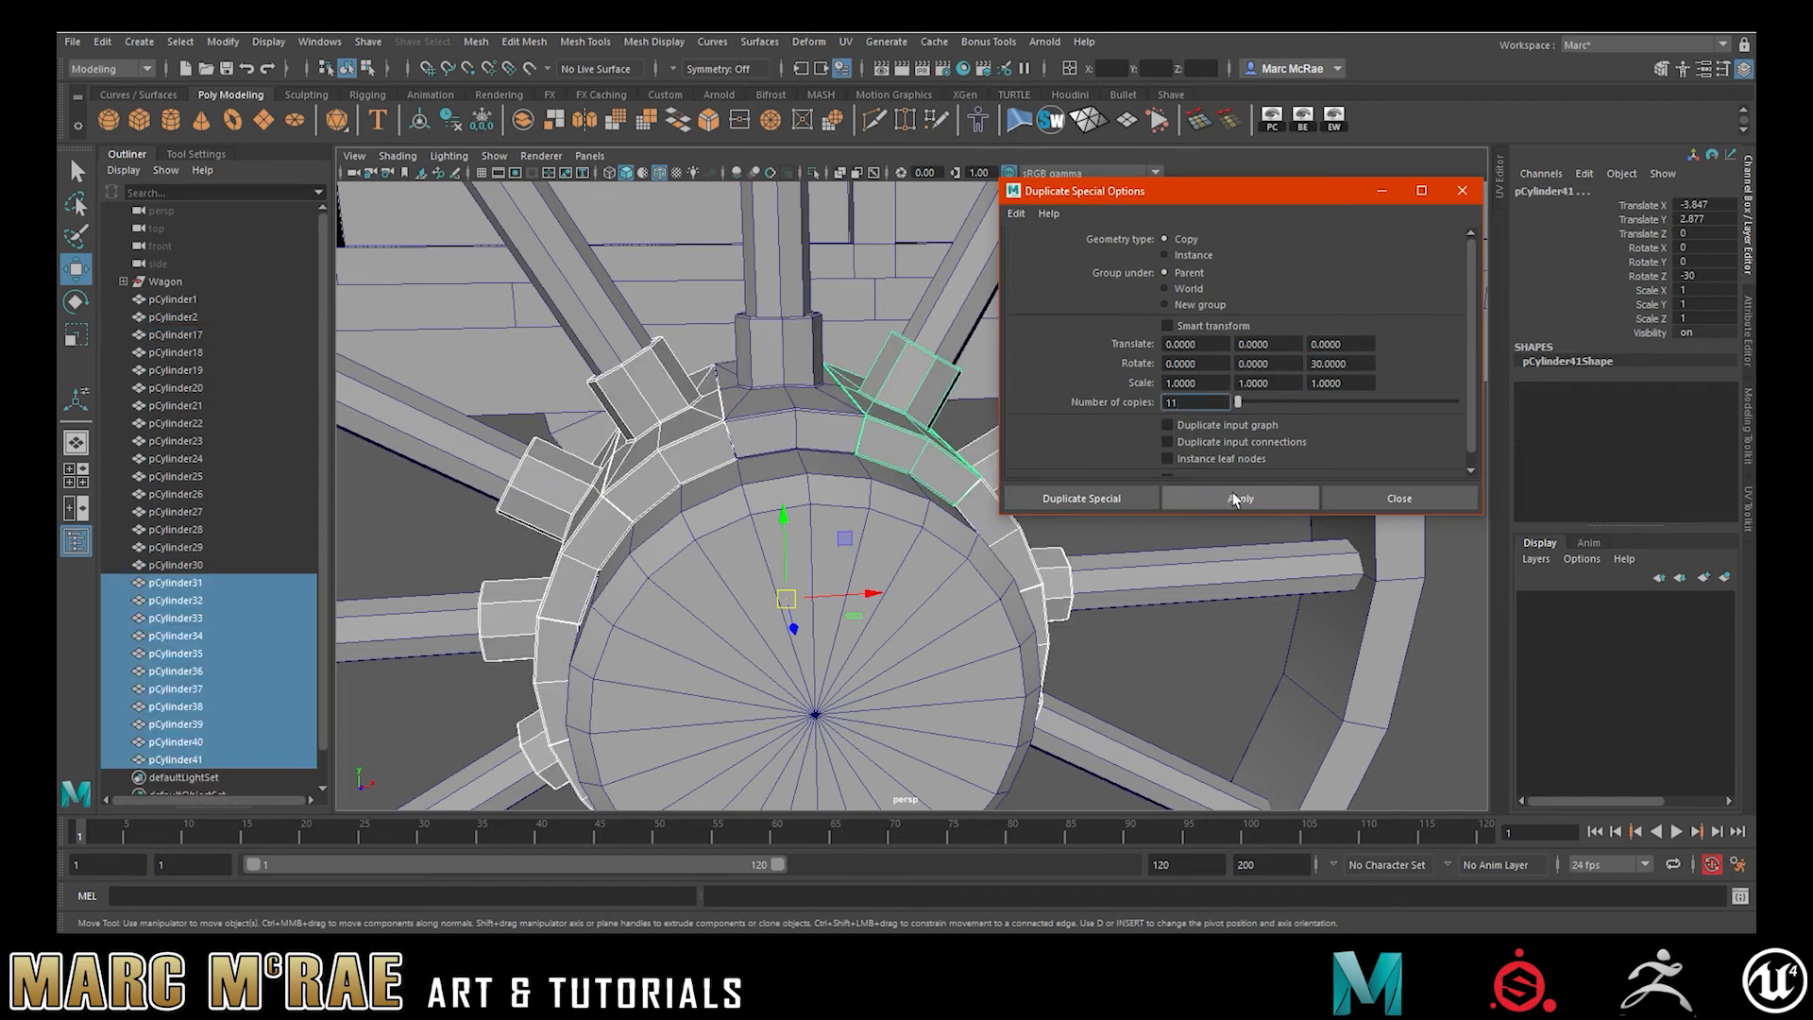
Add the original segment to the selected copies, combine them into one mesh, delete its history and freeze its transformations
left_click(773, 416, "shift")
left_click(1333, 498)
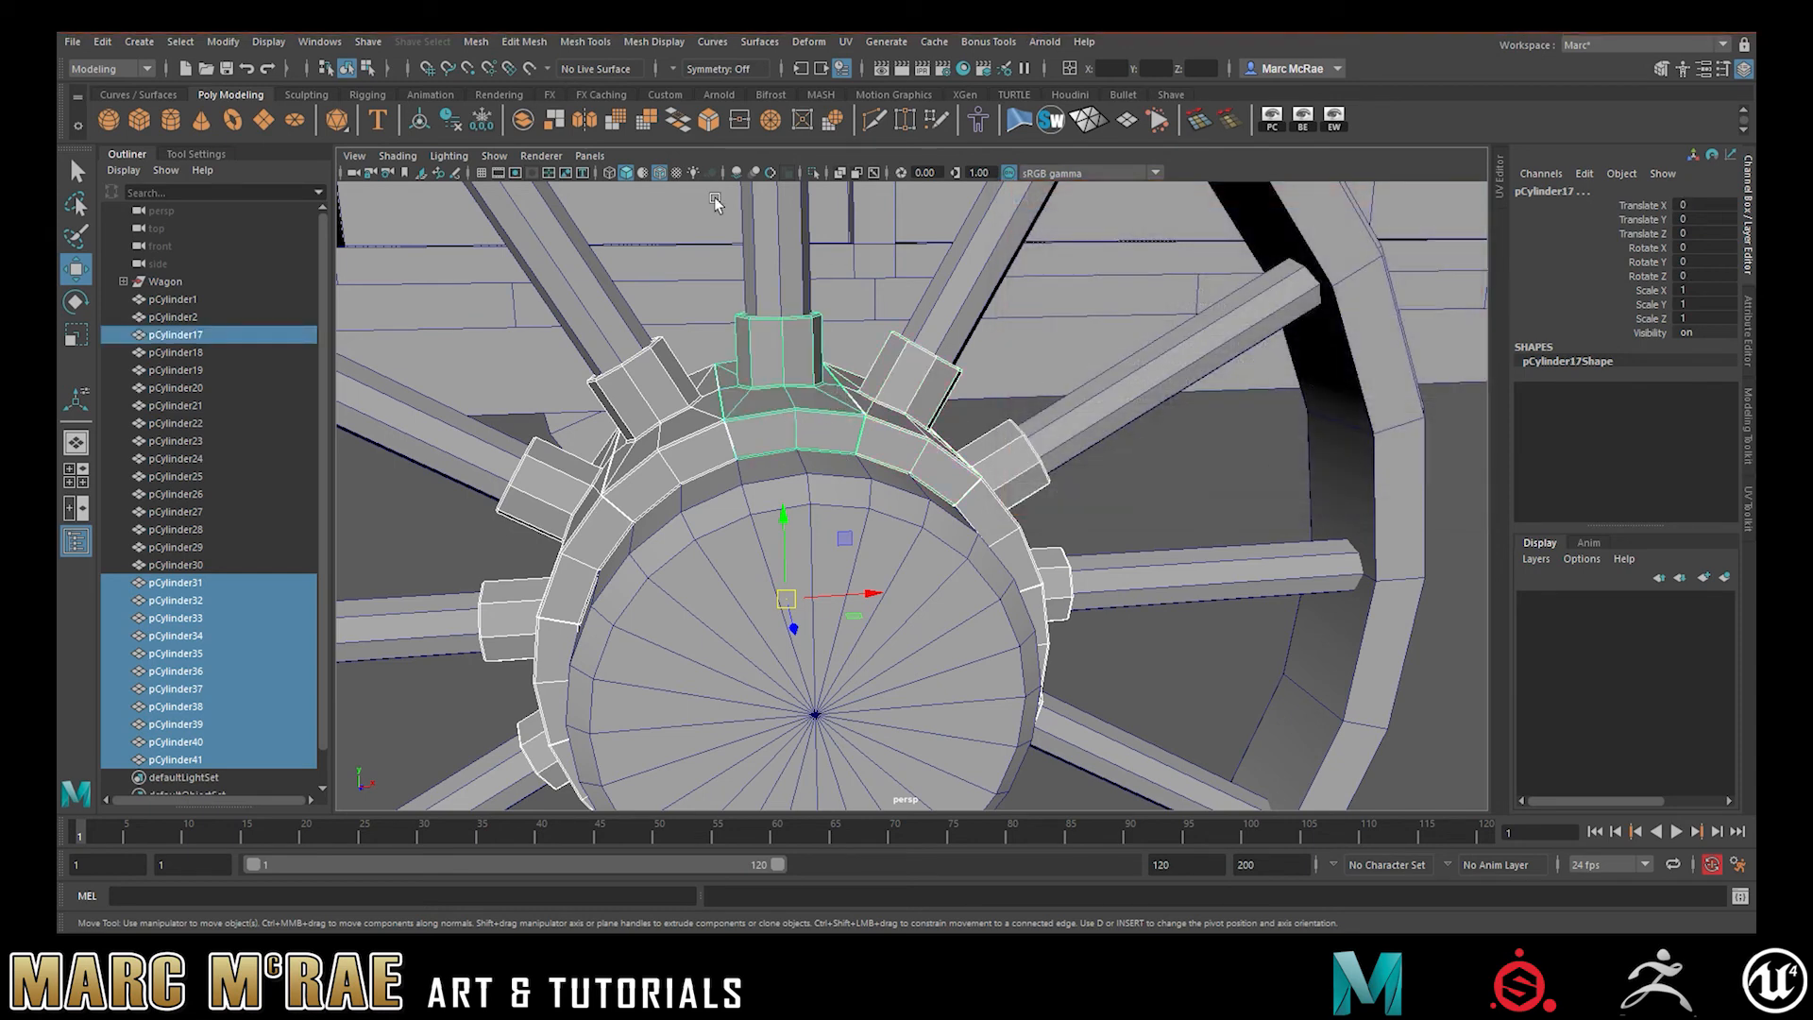
left_click(523, 120)
left_click(452, 120)
left_click(482, 120)
Select all vertices of the combined hub ring and merge the overlapping ones between neighbouring segments
right_click_drag(811, 394, 721, 400)
scroll(579, 324, "down", 2)
scroll(579, 324, "down", 1)
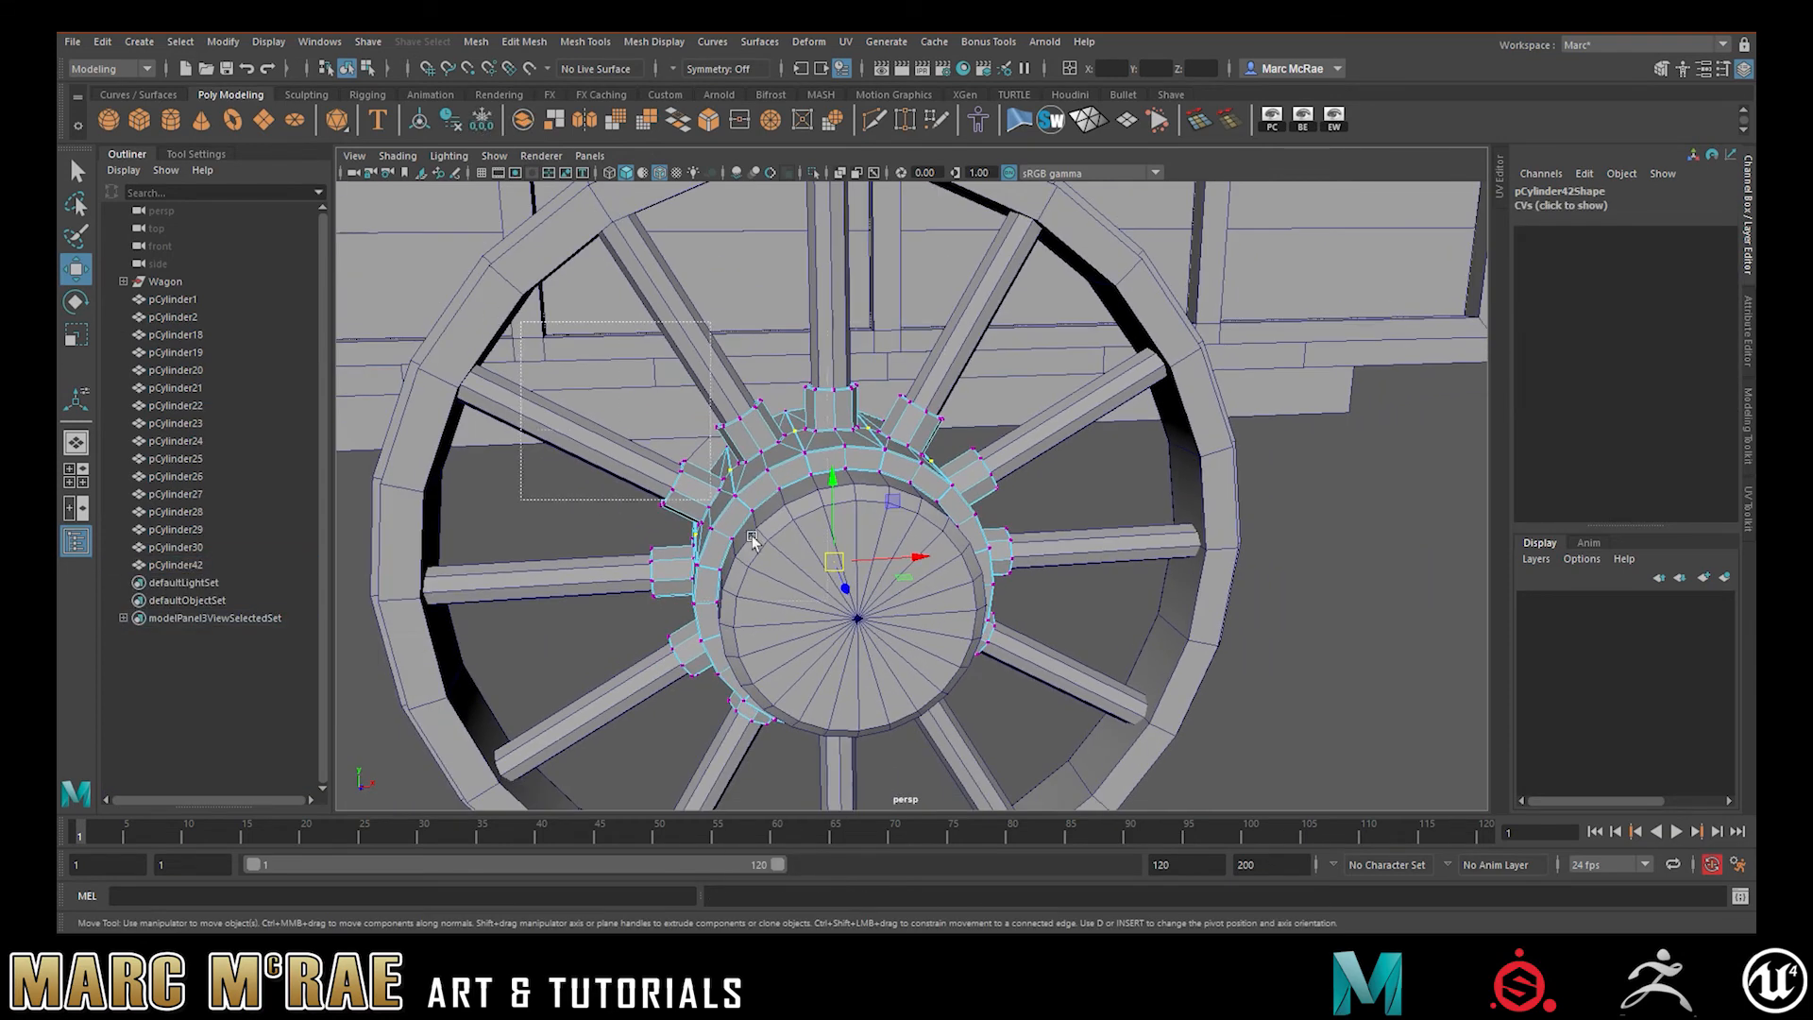
left_click_drag(518, 326, 1114, 784)
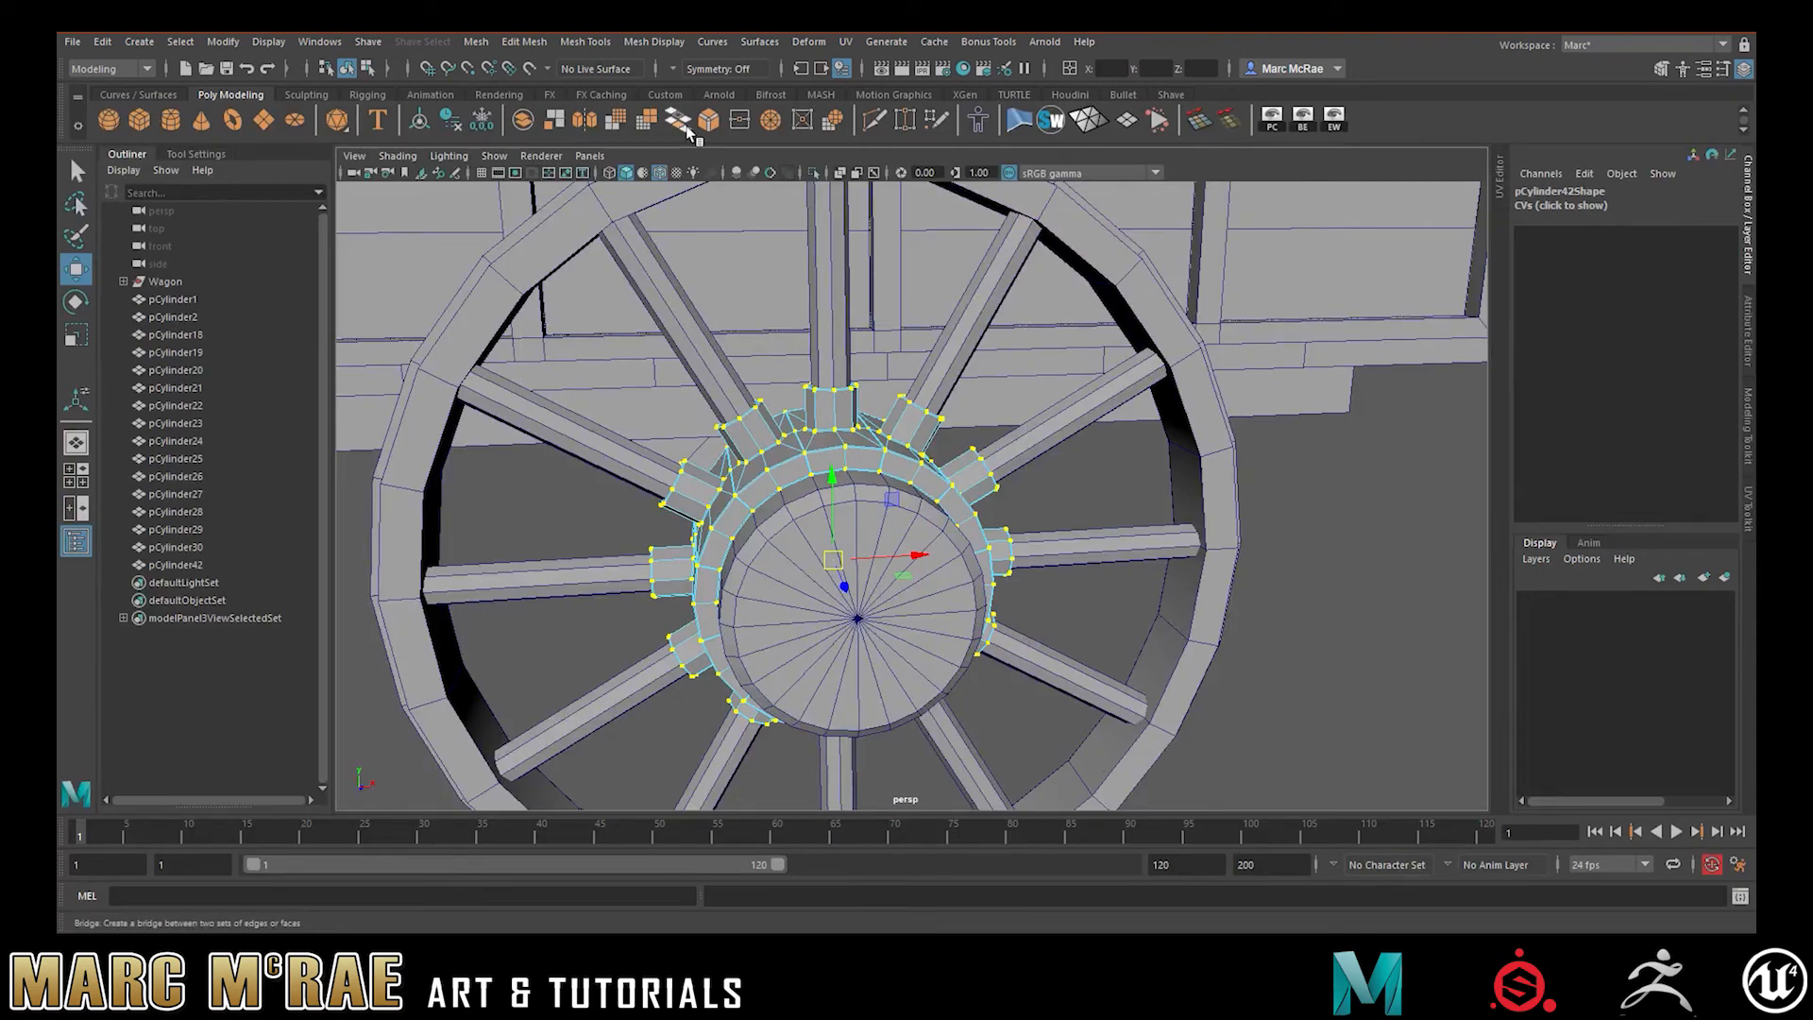
left_click(740, 122)
scroll(847, 342, "up", 6)
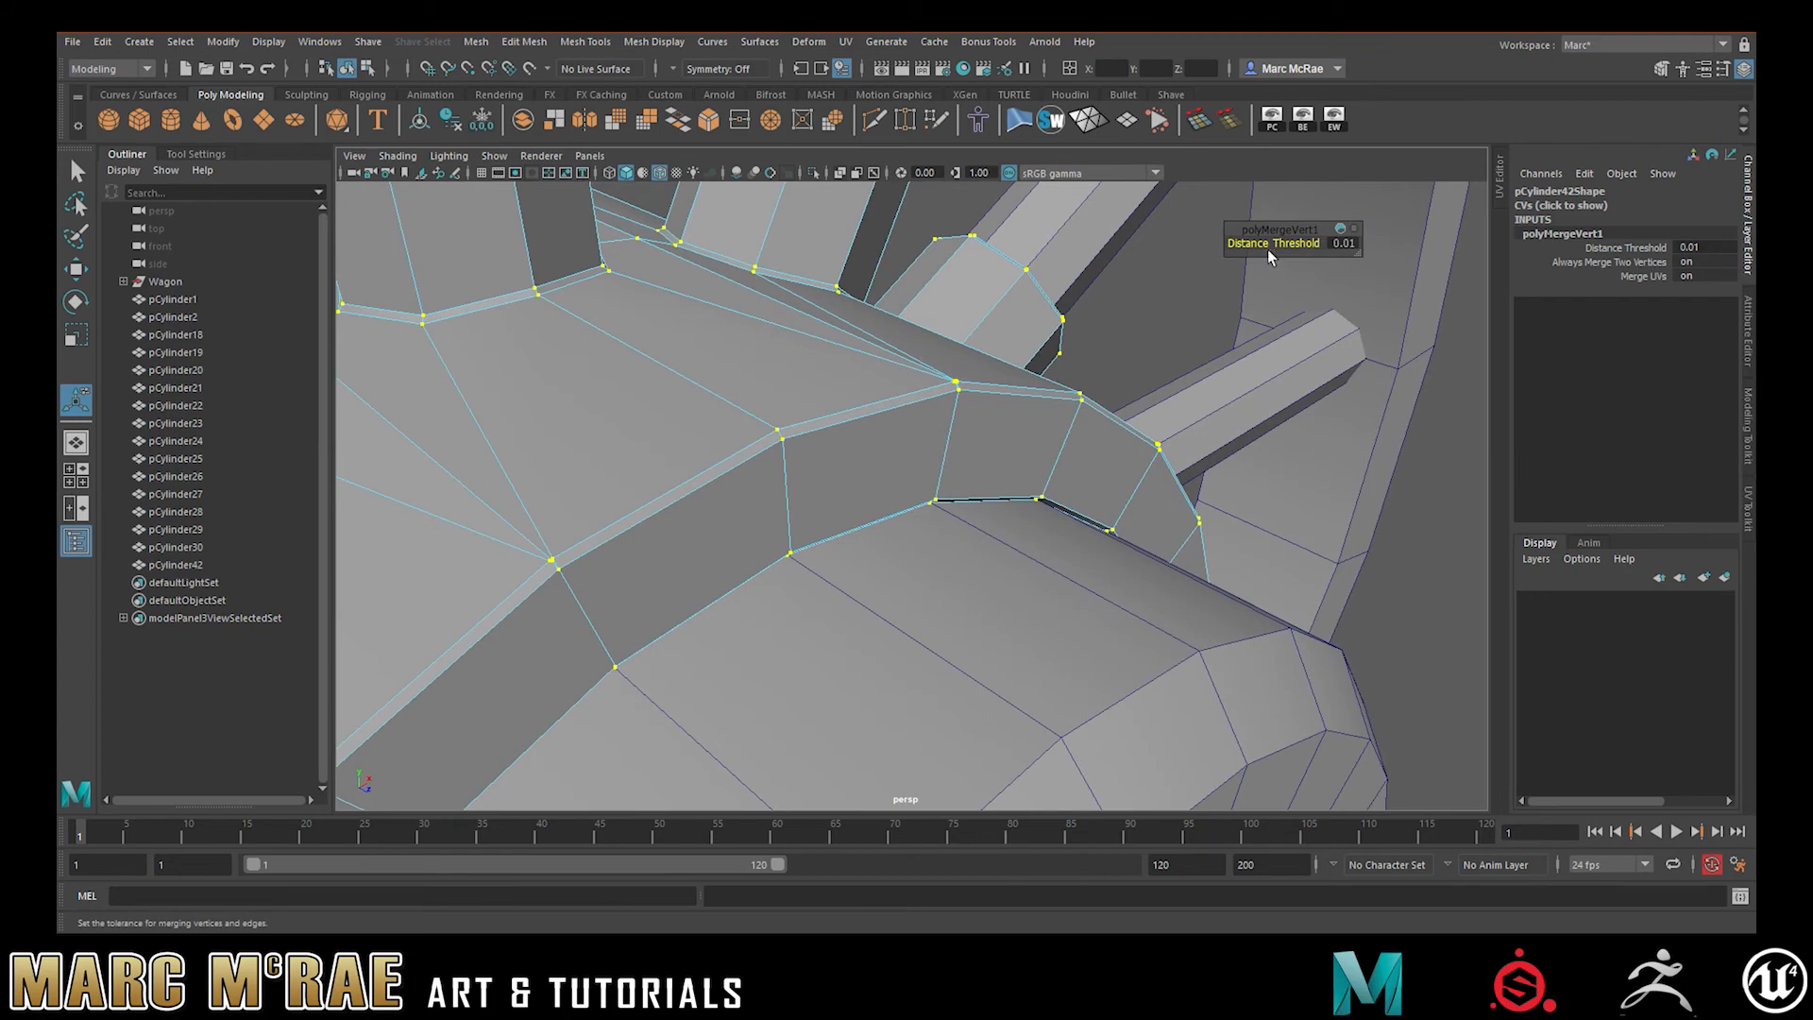
Set the vertex merge distance threshold on the hub ring to 0.1
left_click(1340, 244)
type(".1")
key("Return")
key("ctrl+z")
left_click(1342, 243)
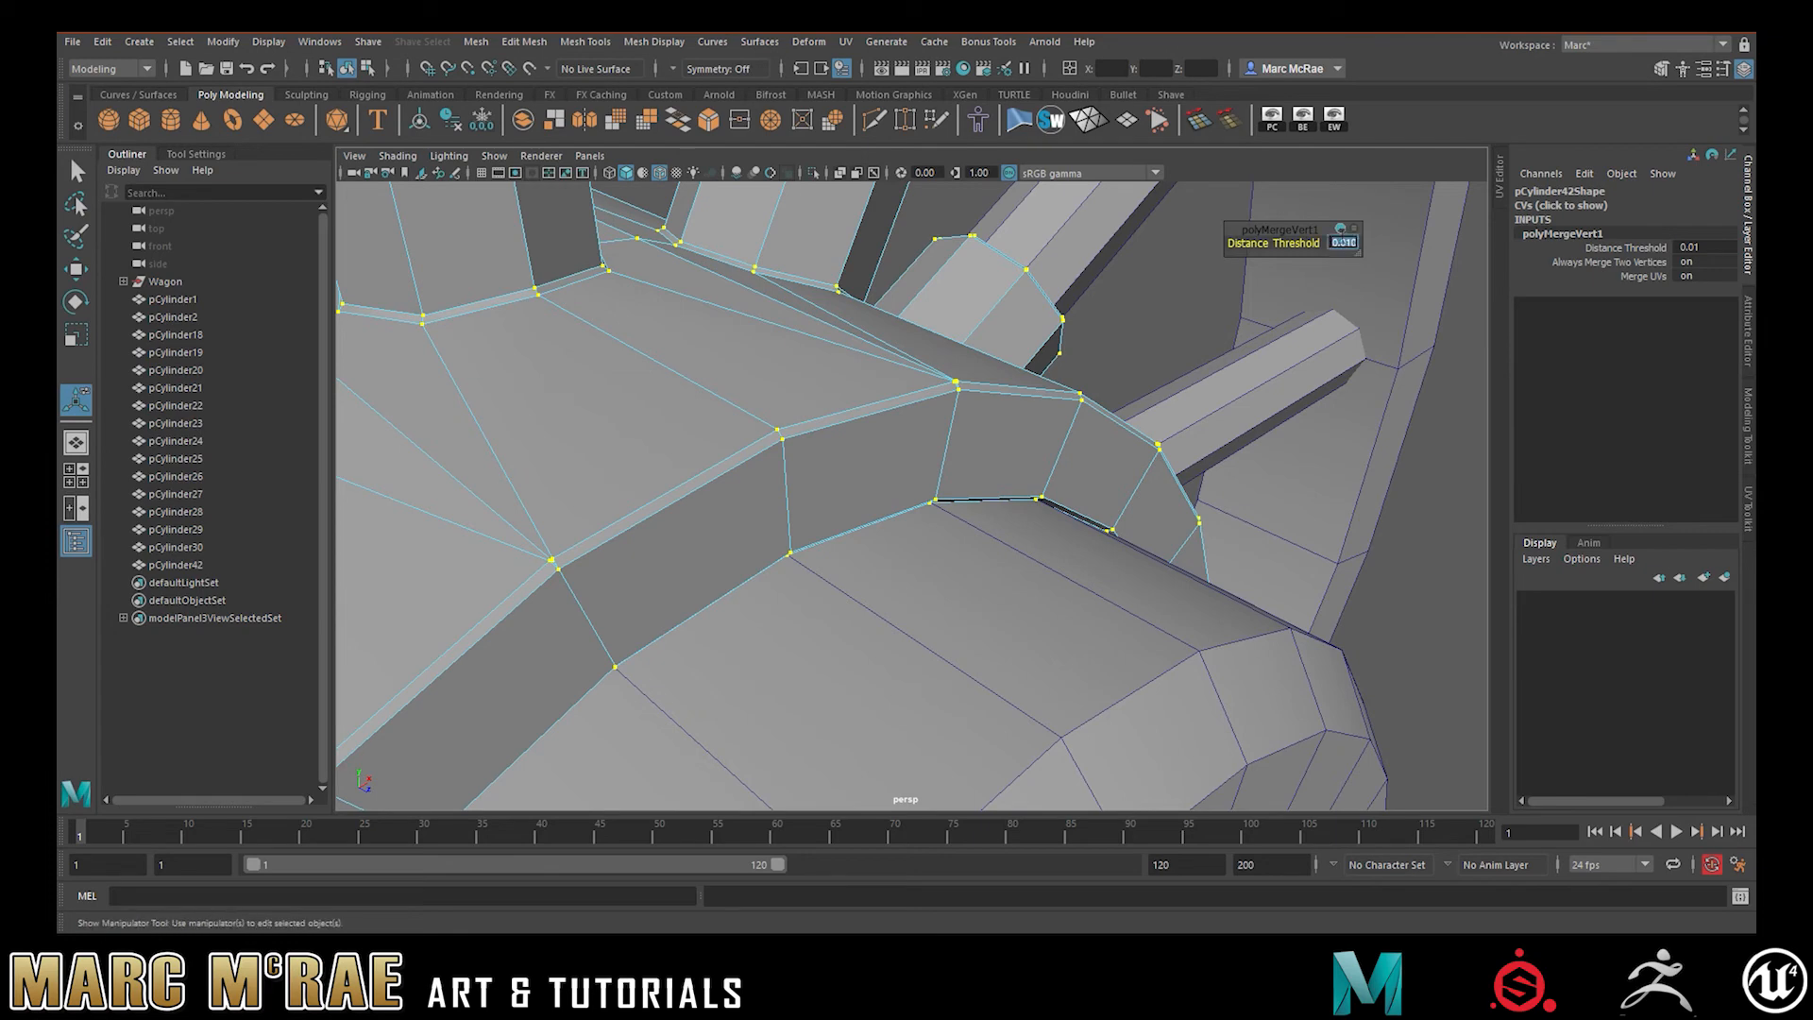
type(".1")
key("Return")
left_click_drag(643, 397, 813, 425, "alt")
right_click_drag(813, 424, 978, 449, "alt")
left_click_drag(1089, 418, 653, 490, "alt")
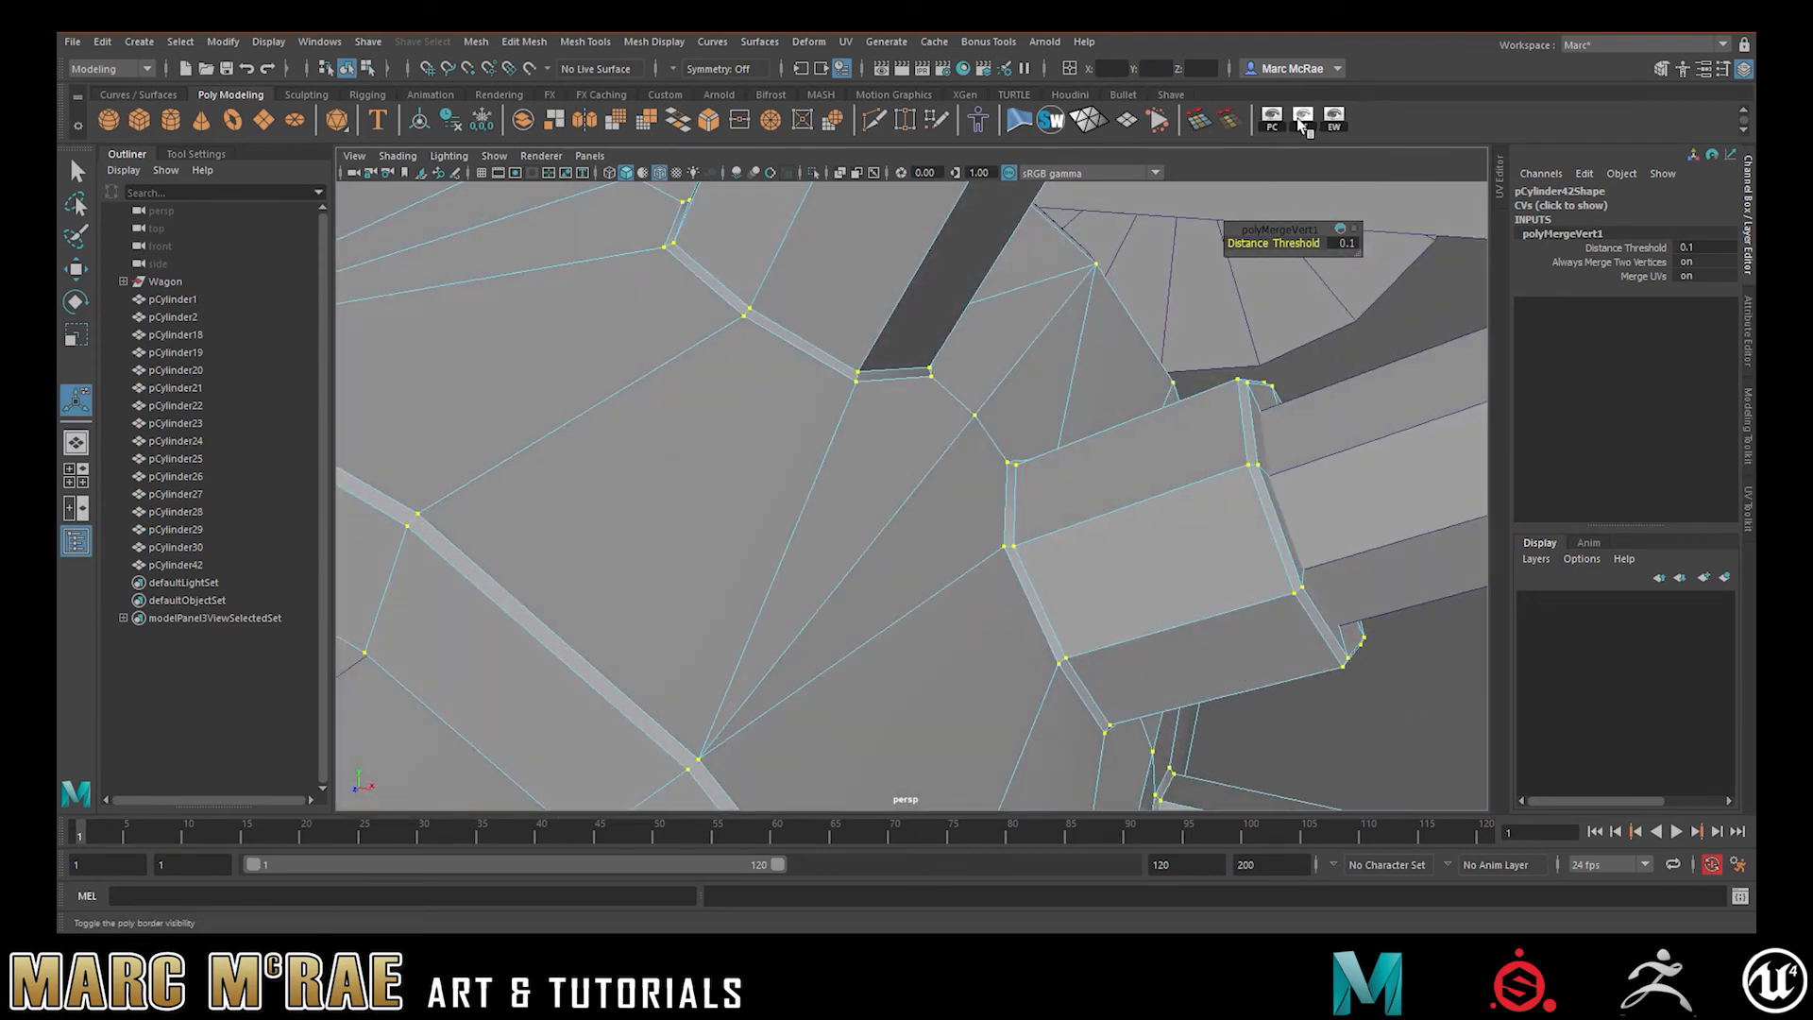
right_click_drag(991, 372, 769, 336, "alt")
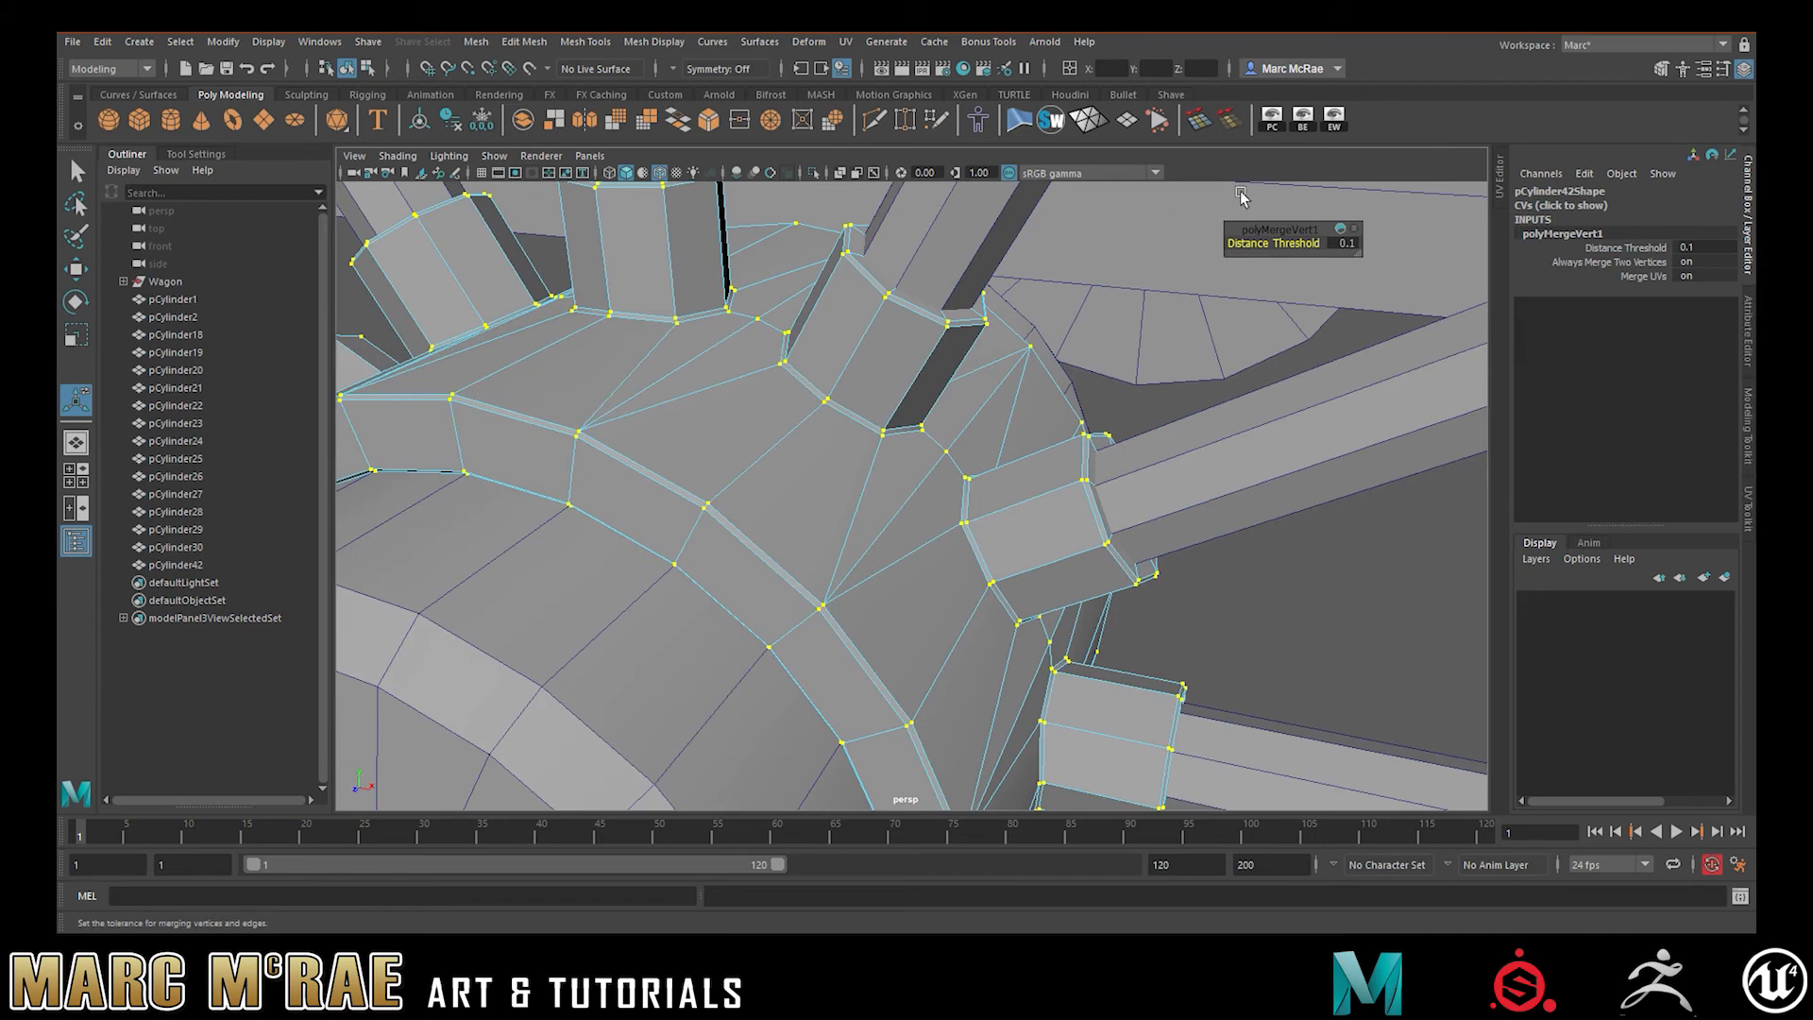
Increase the border edge display width, return the hub ring to object mode and deselect it
left_click(1333, 118)
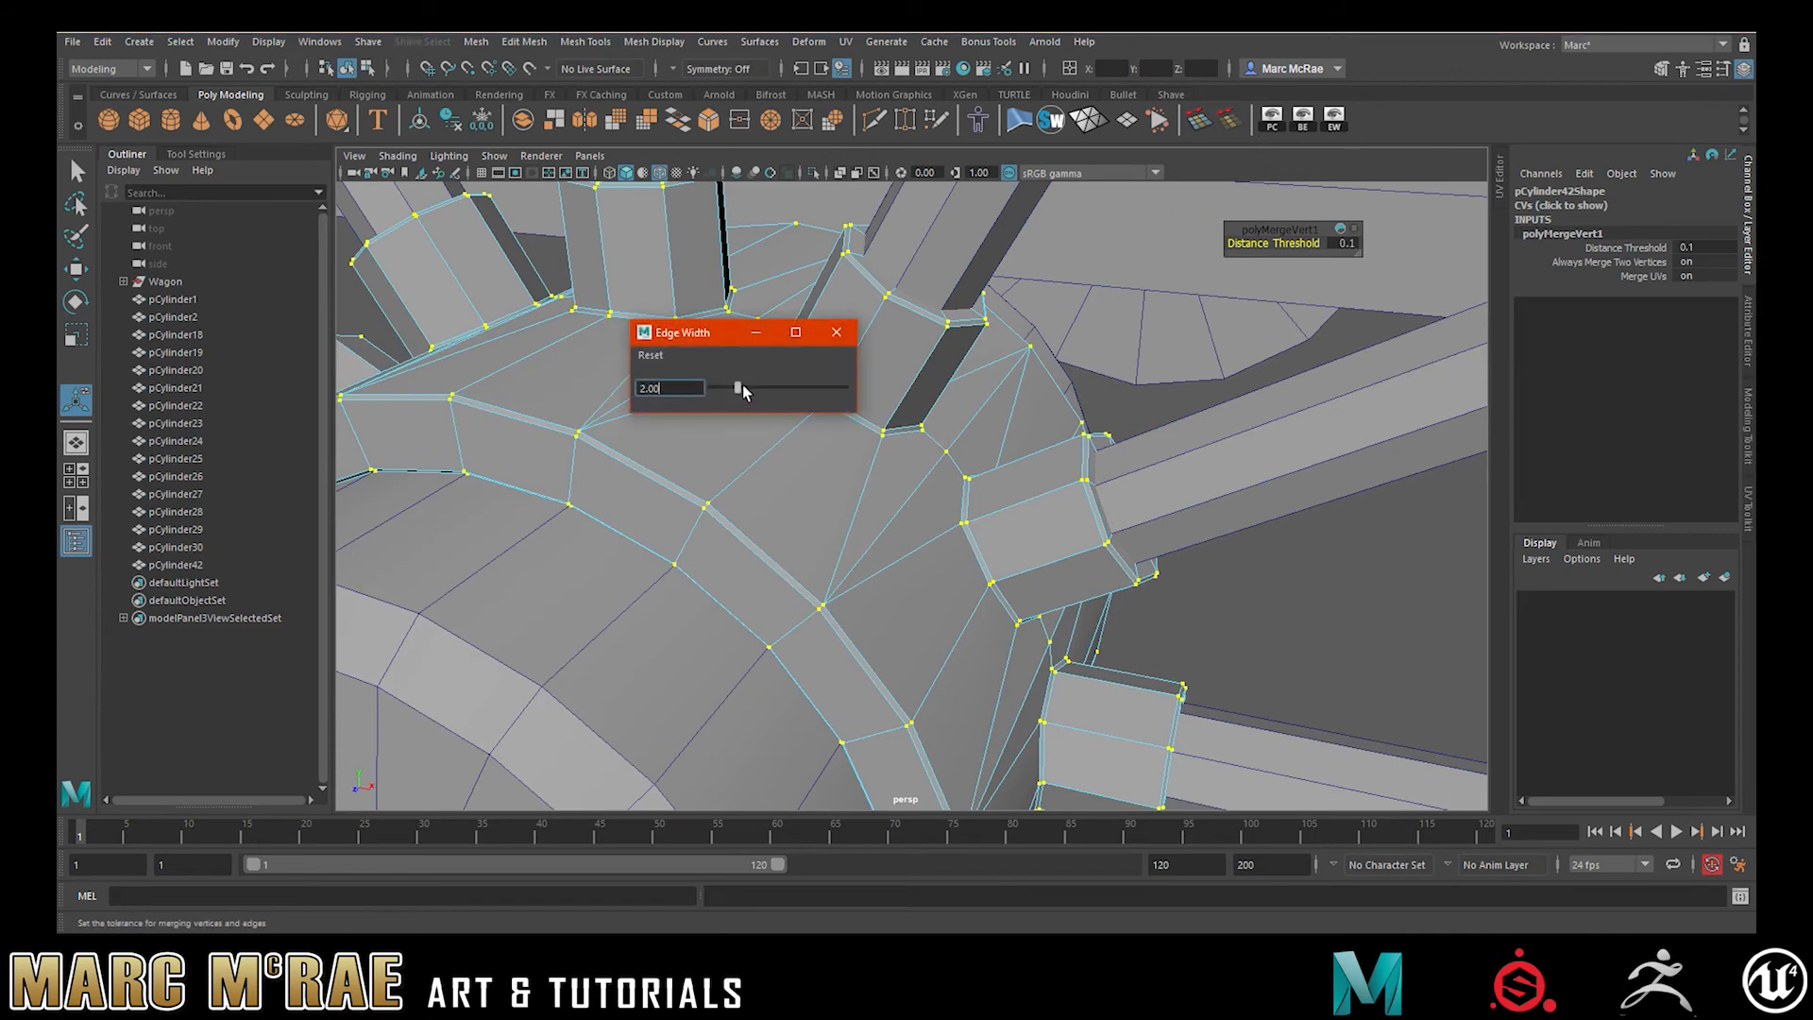
left_click_drag(742, 385, 817, 382)
left_click(836, 333)
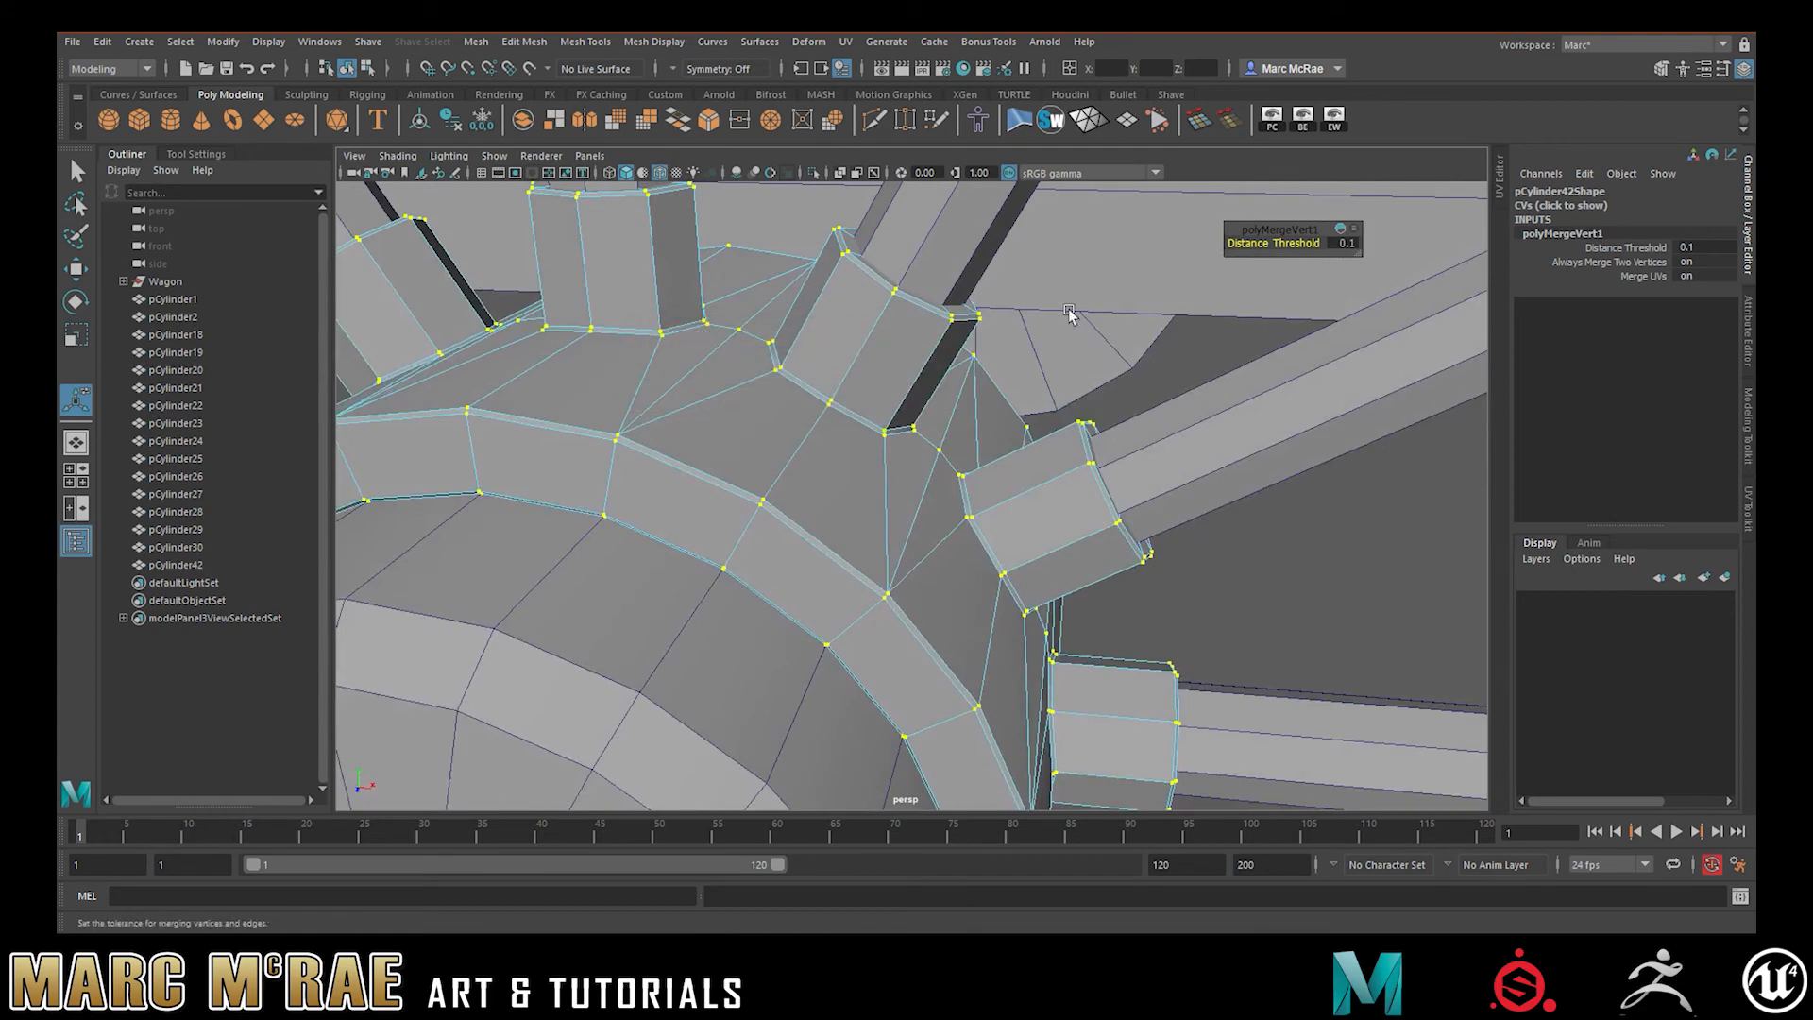
right_click_drag(972, 384, 779, 393, "alt")
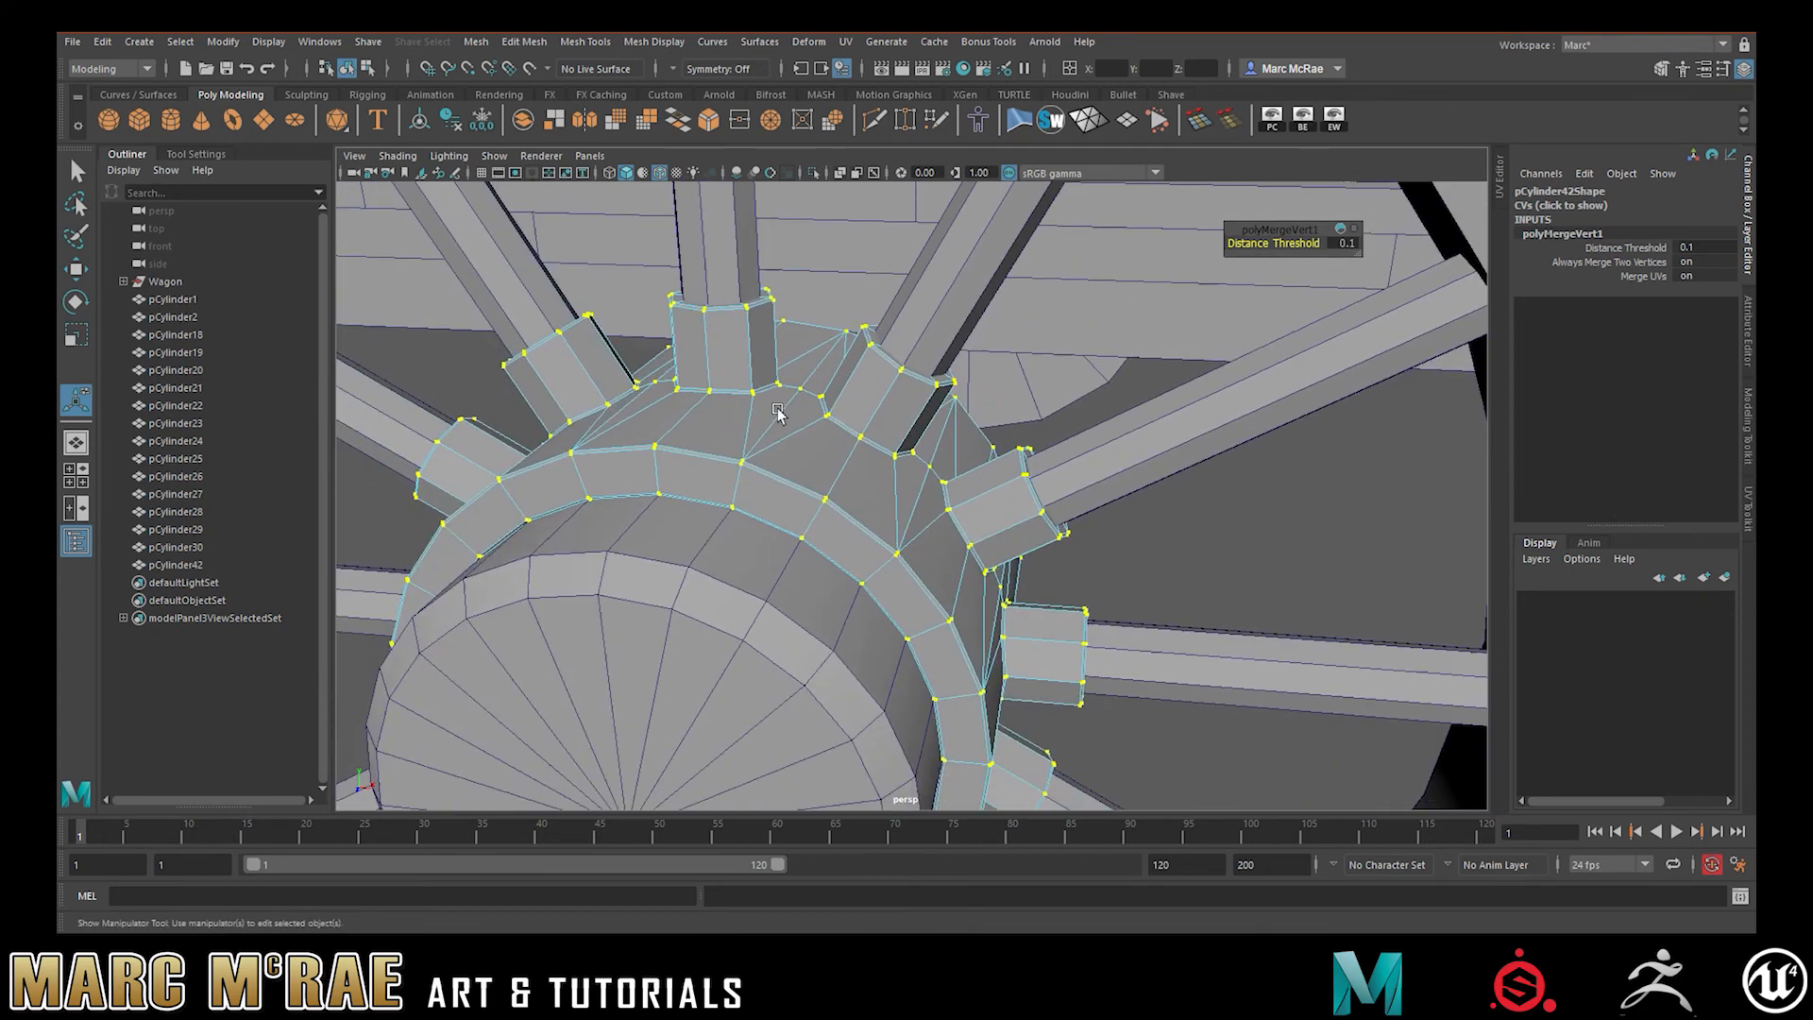
left_click_drag(779, 393, 993, 355, "alt")
right_click_drag(997, 354, 861, 441)
left_click(1033, 338)
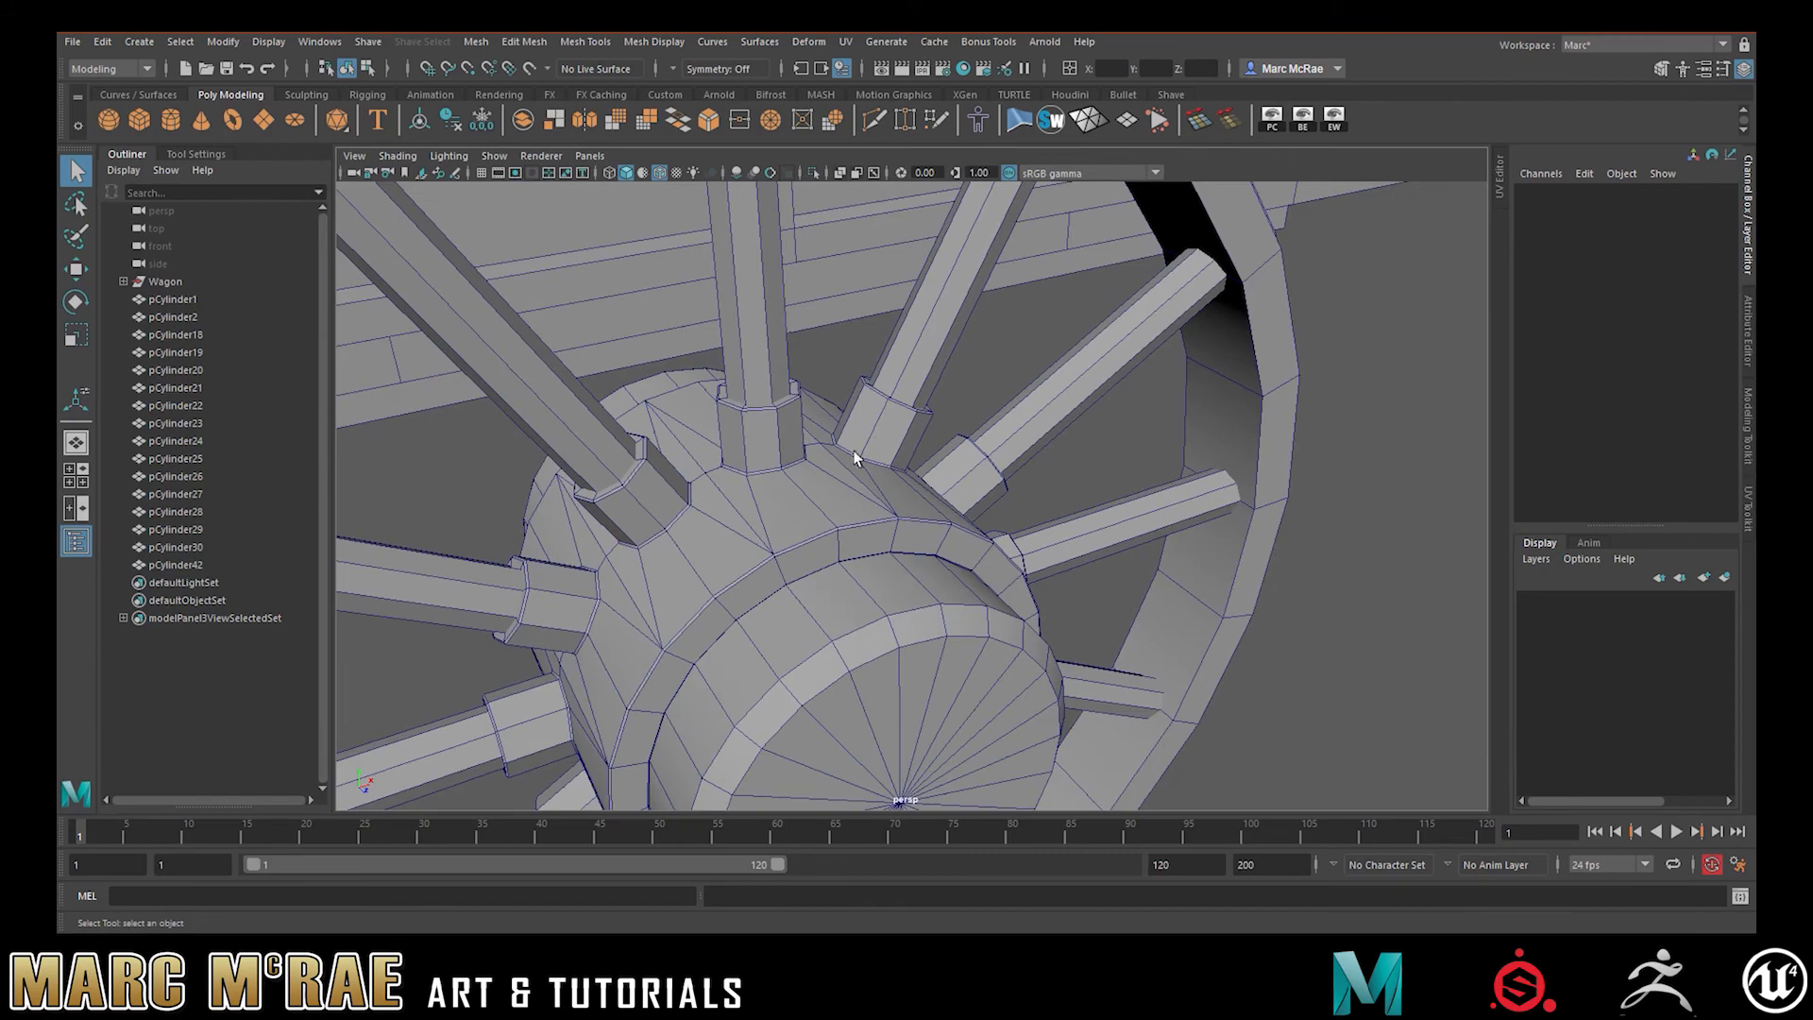
Inspect the hub ring, the hub cylinder and the wheel rim from several angles
left_click(854, 462)
left_click_drag(829, 534, 892, 458, "alt")
left_click(1167, 398)
left_click_drag(1167, 397, 870, 394, "alt")
left_click(853, 361)
right_click_drag(853, 352, 1085, 372, "alt")
left_click_drag(1085, 372, 769, 392, "alt")
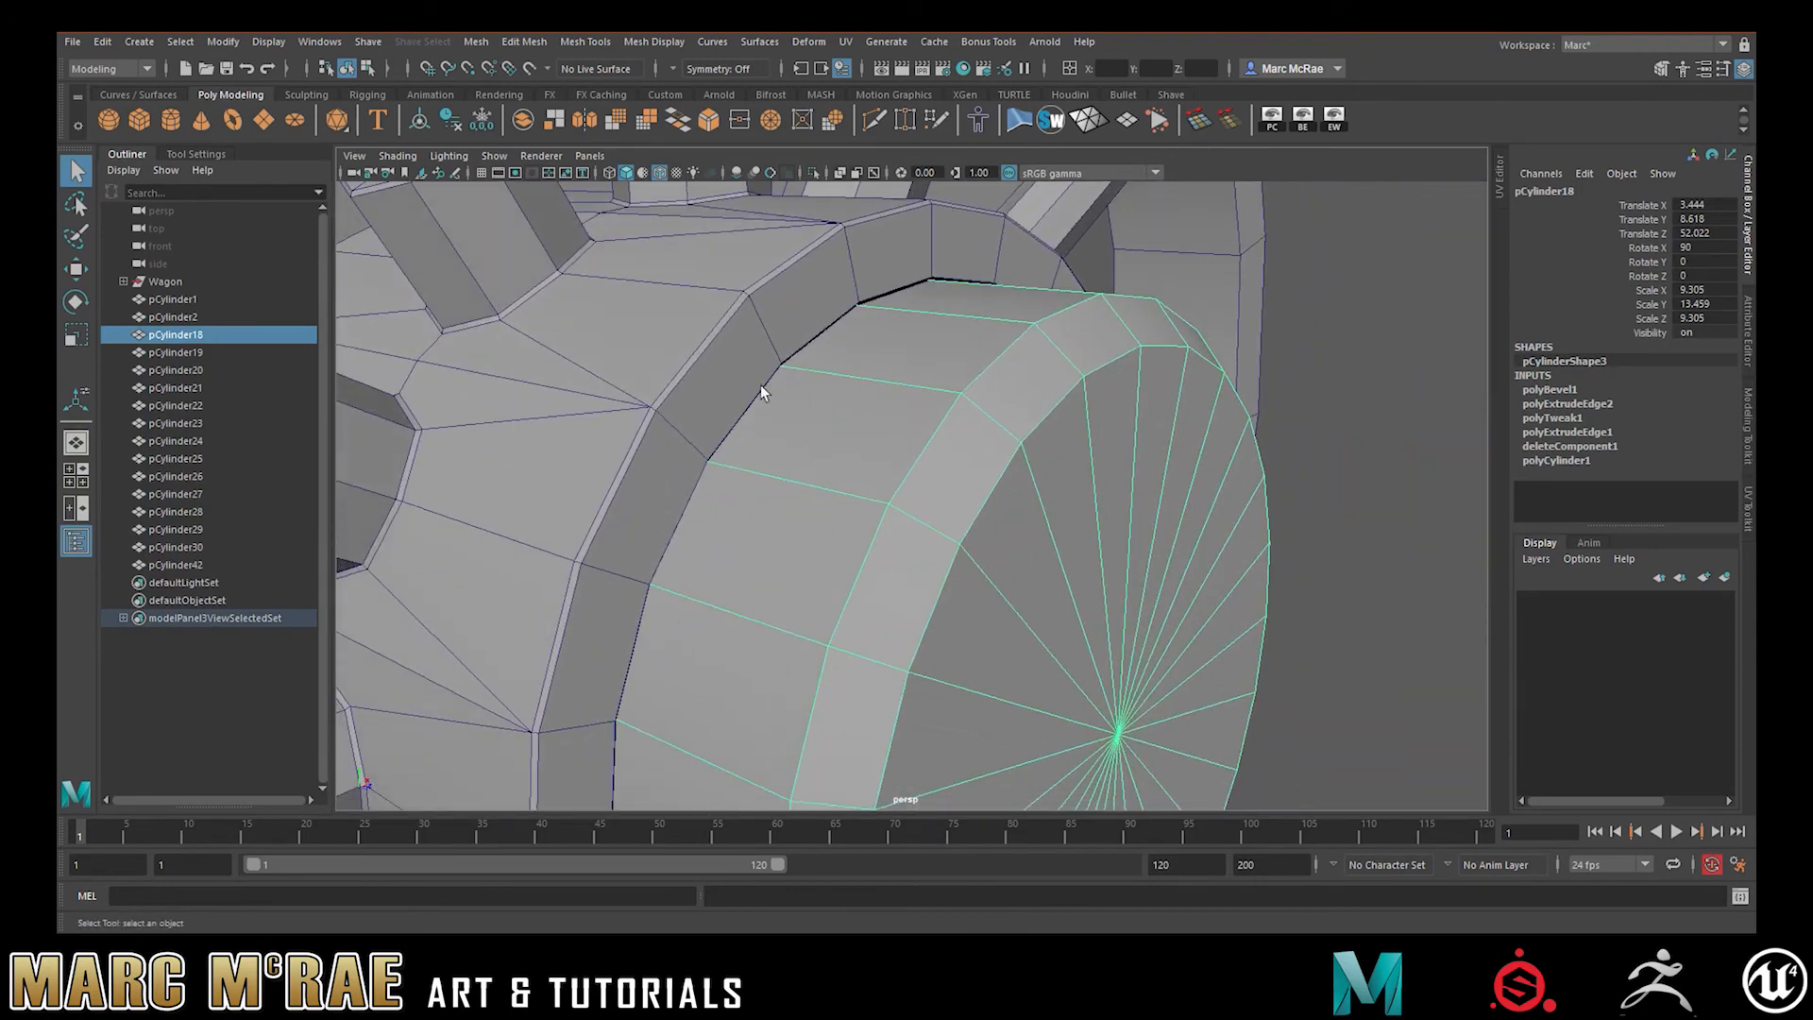
right_click_drag(933, 299, 784, 310, "alt")
middle_click_drag(934, 382, 895, 267, "alt")
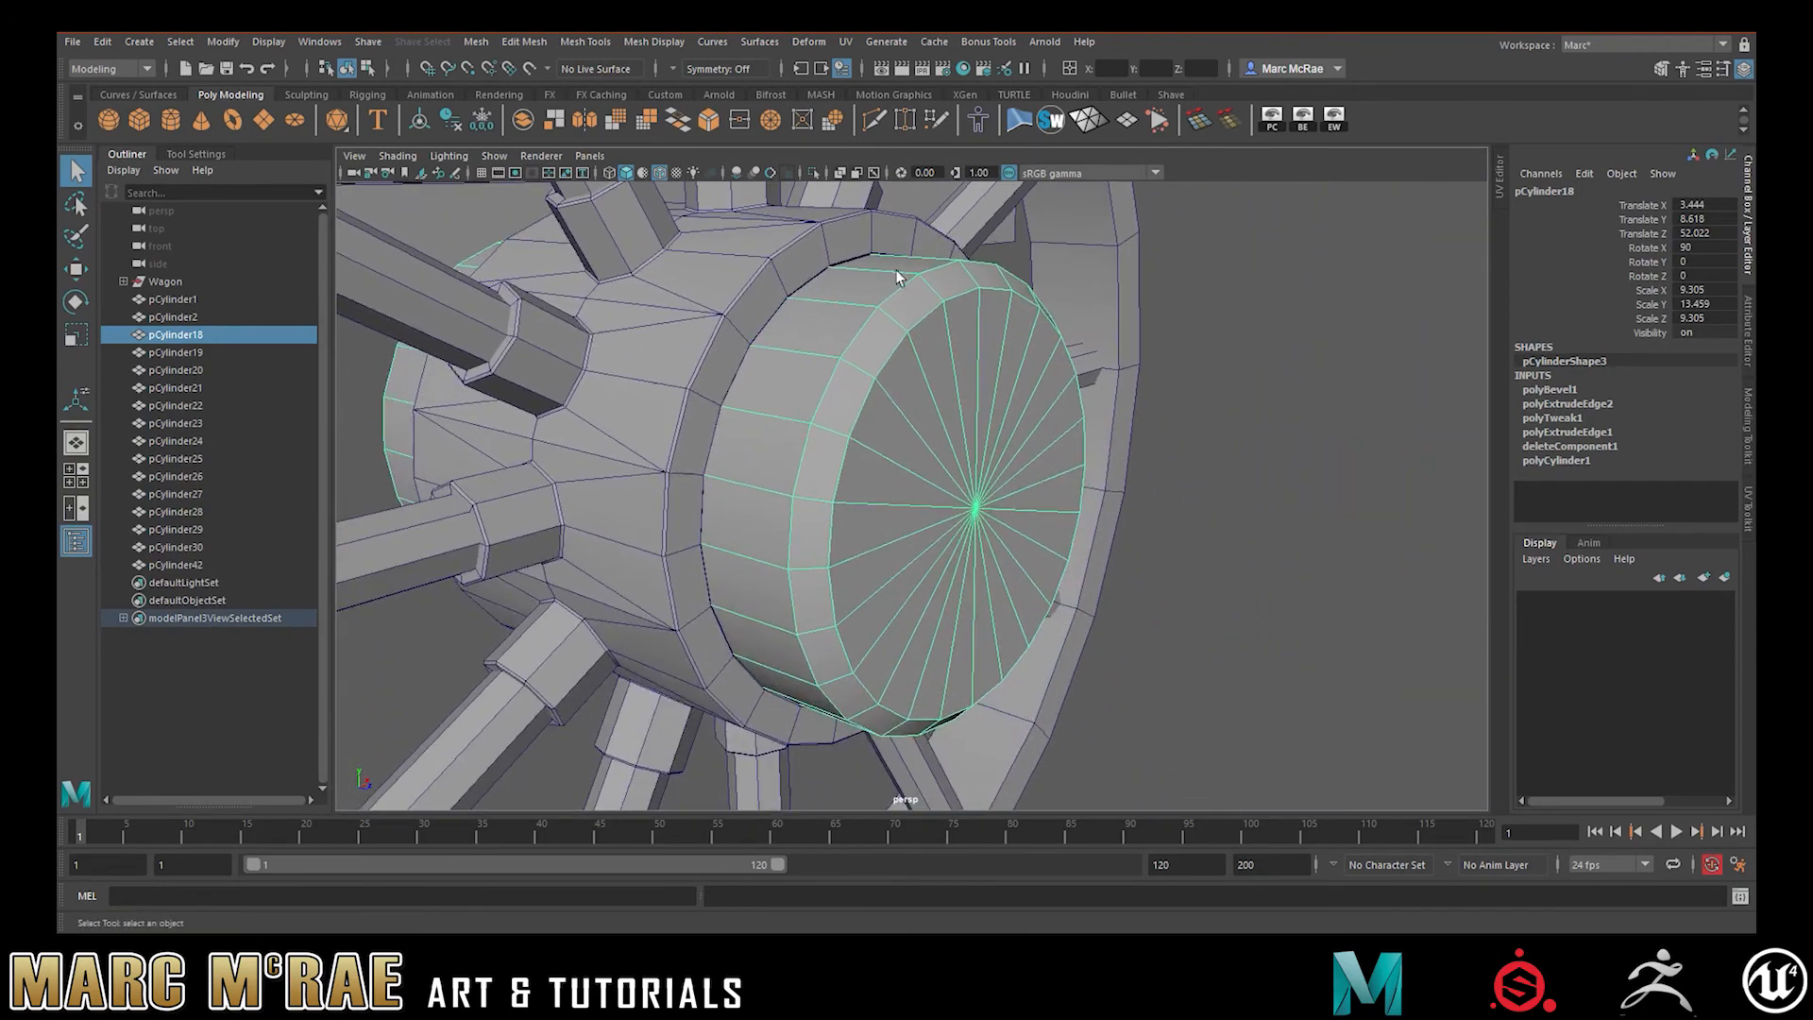
left_click_drag(836, 368, 870, 346, "alt")
right_click_drag(873, 346, 746, 387, "alt")
left_click_drag(746, 387, 774, 534, "alt")
left_click(723, 610)
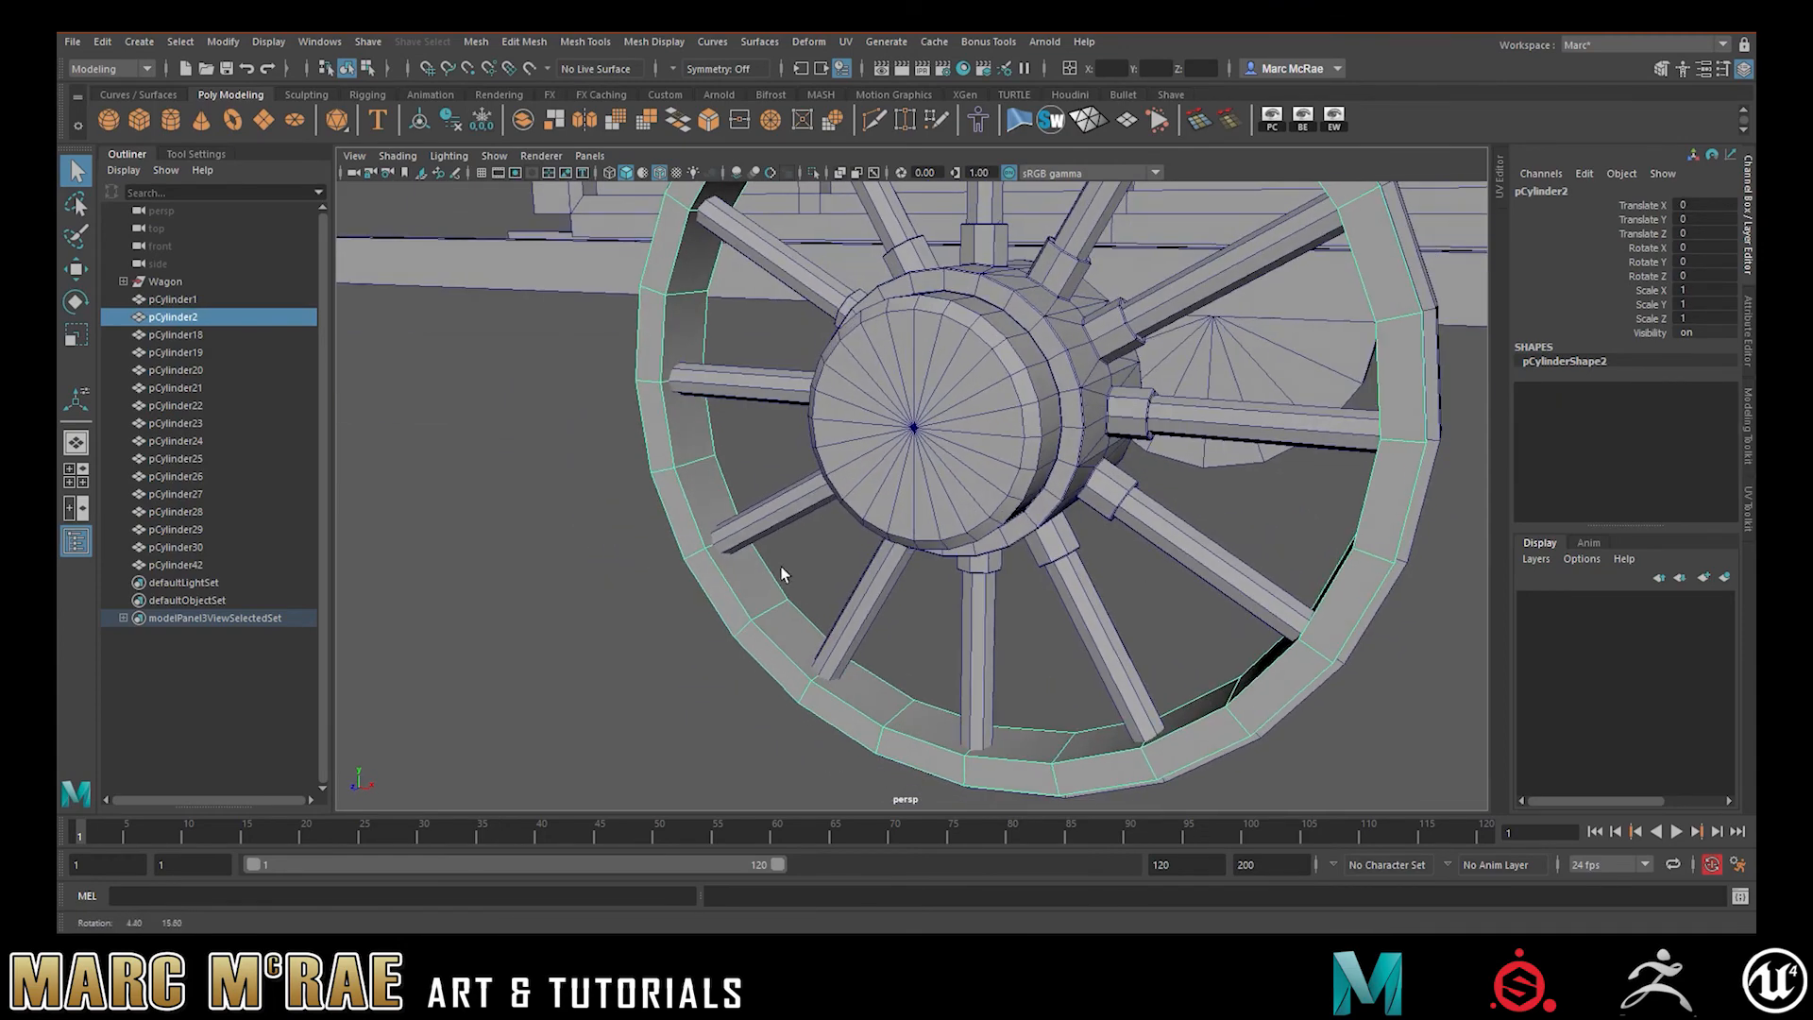
right_click_drag(725, 610, 799, 610, "alt")
left_click_drag(750, 393, 932, 438, "alt")
right_click_drag(906, 413, 1024, 356, "alt")
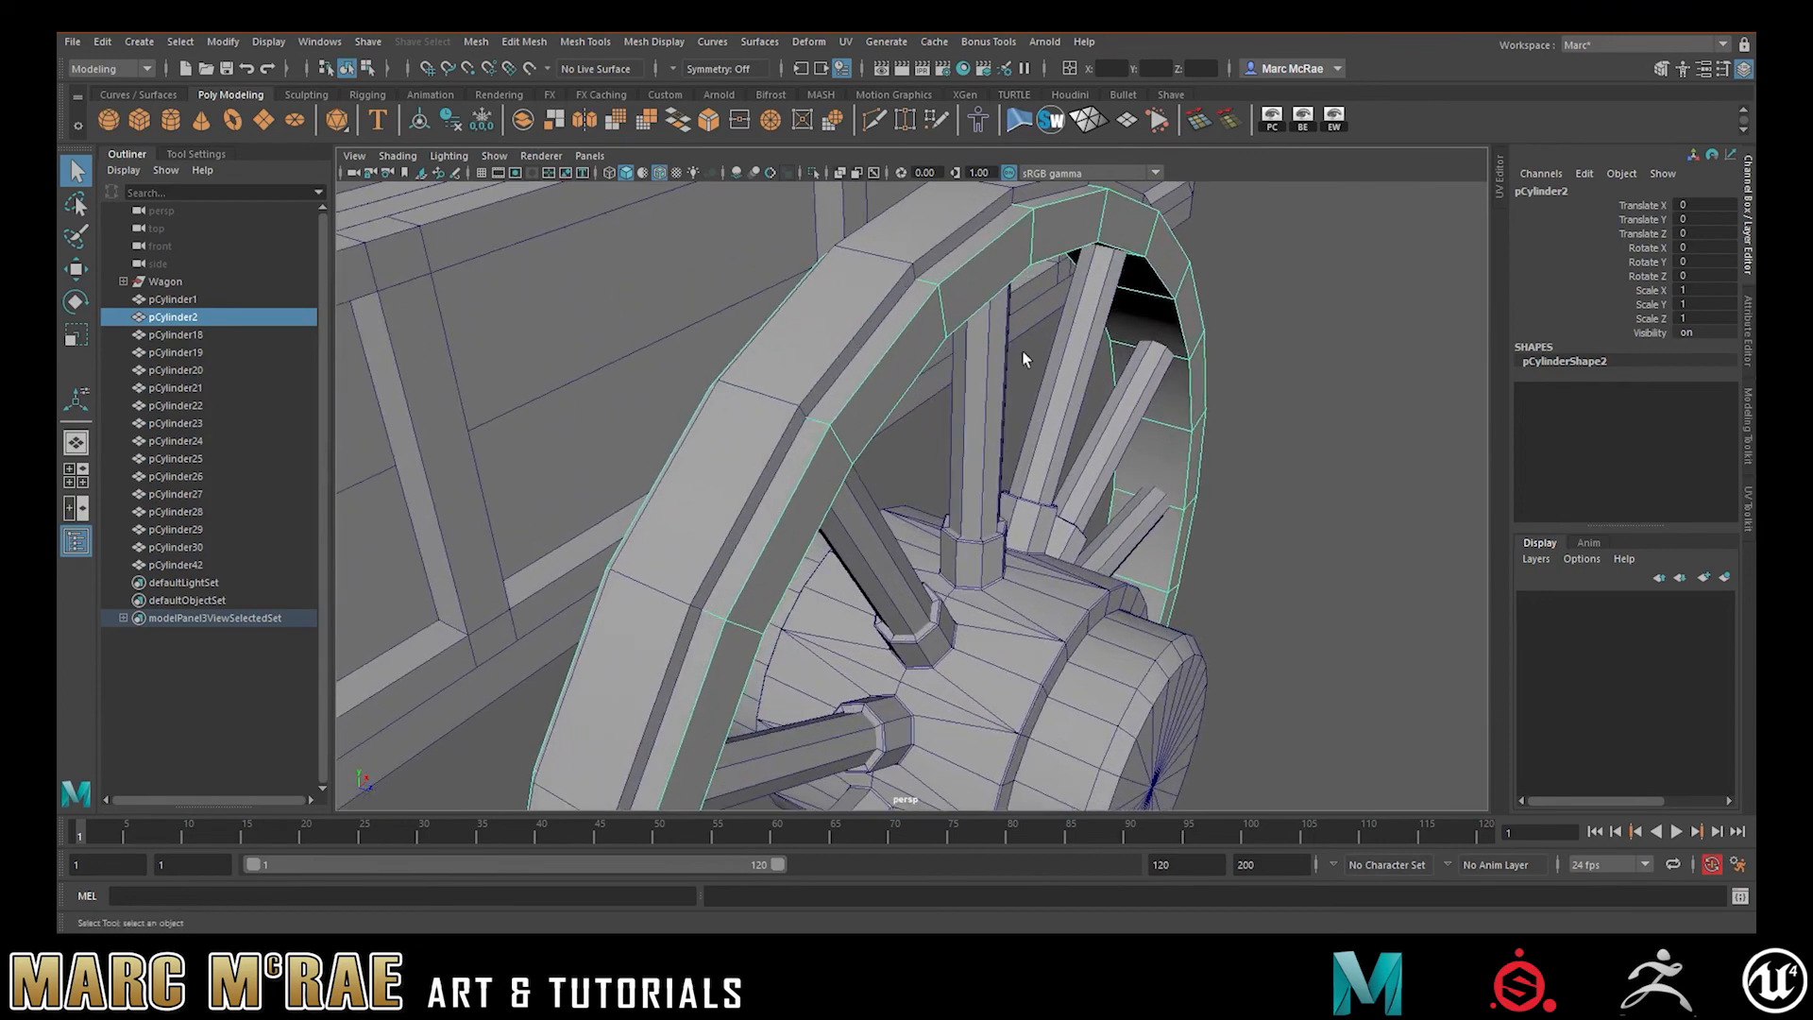
Bevel the long edge loops of the outer tyre band with a fraction of 0.2
left_click(859, 302)
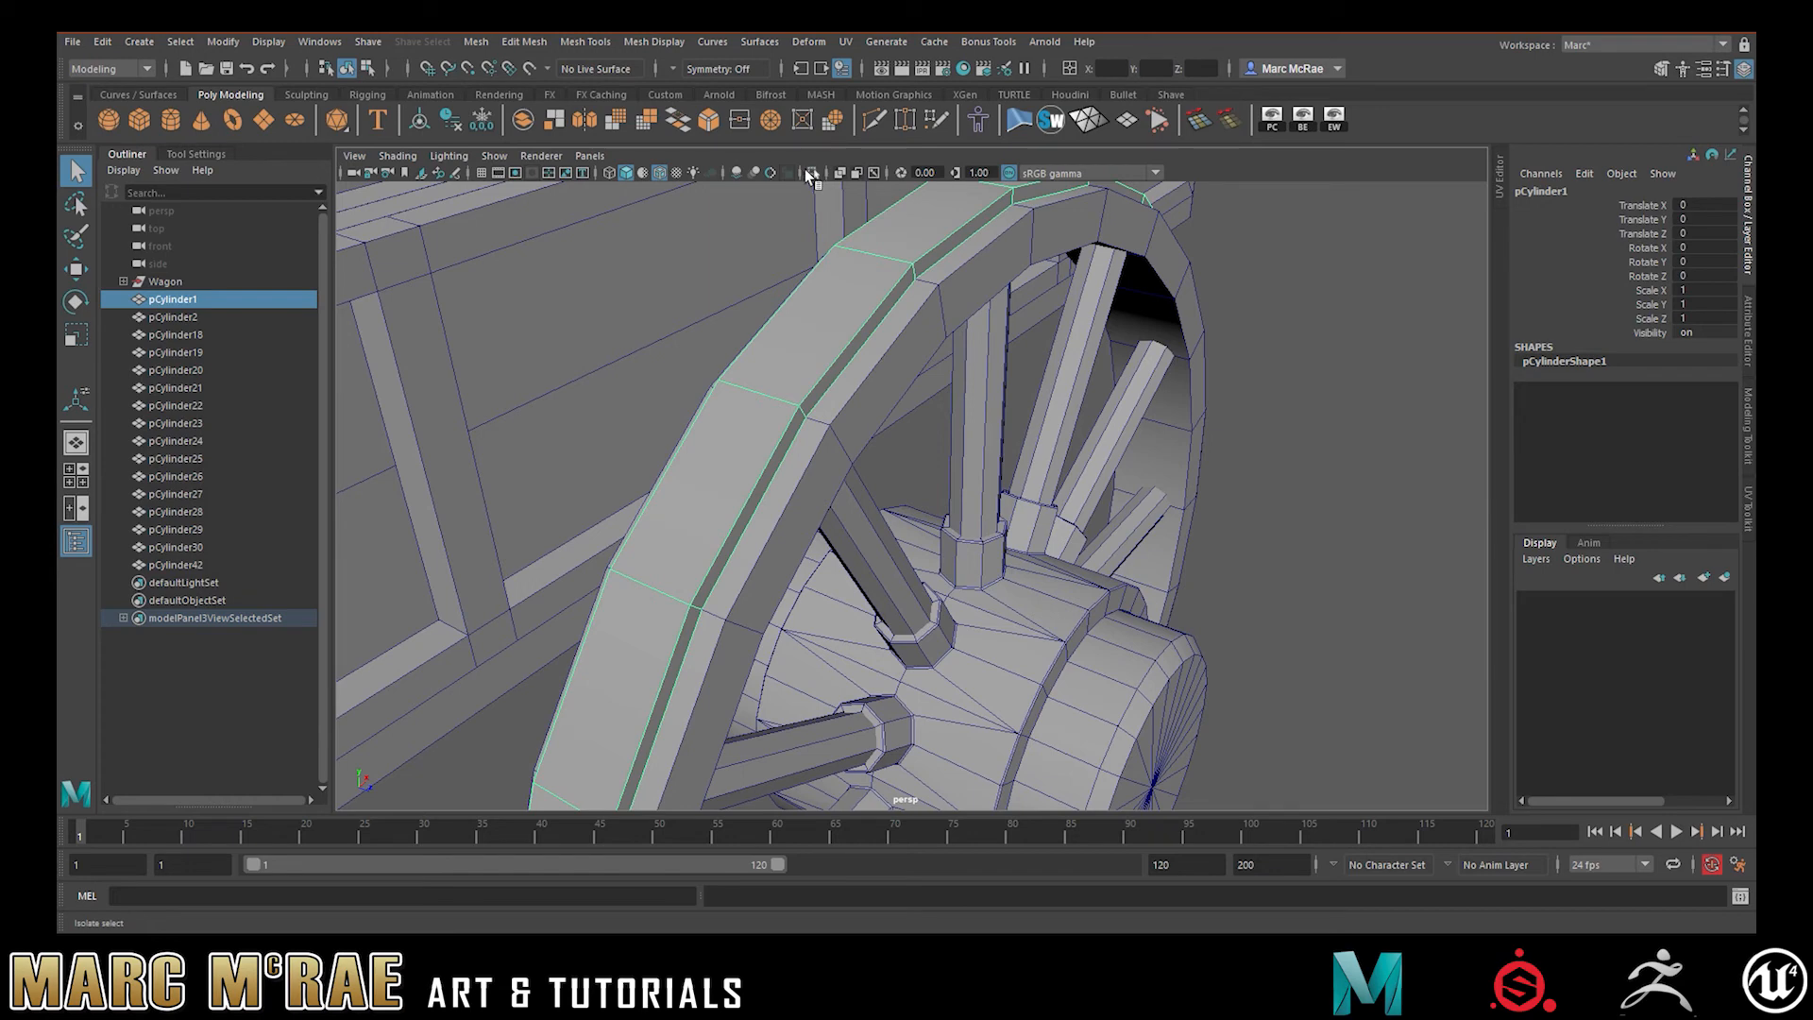
right_click_drag(868, 281, 870, 257)
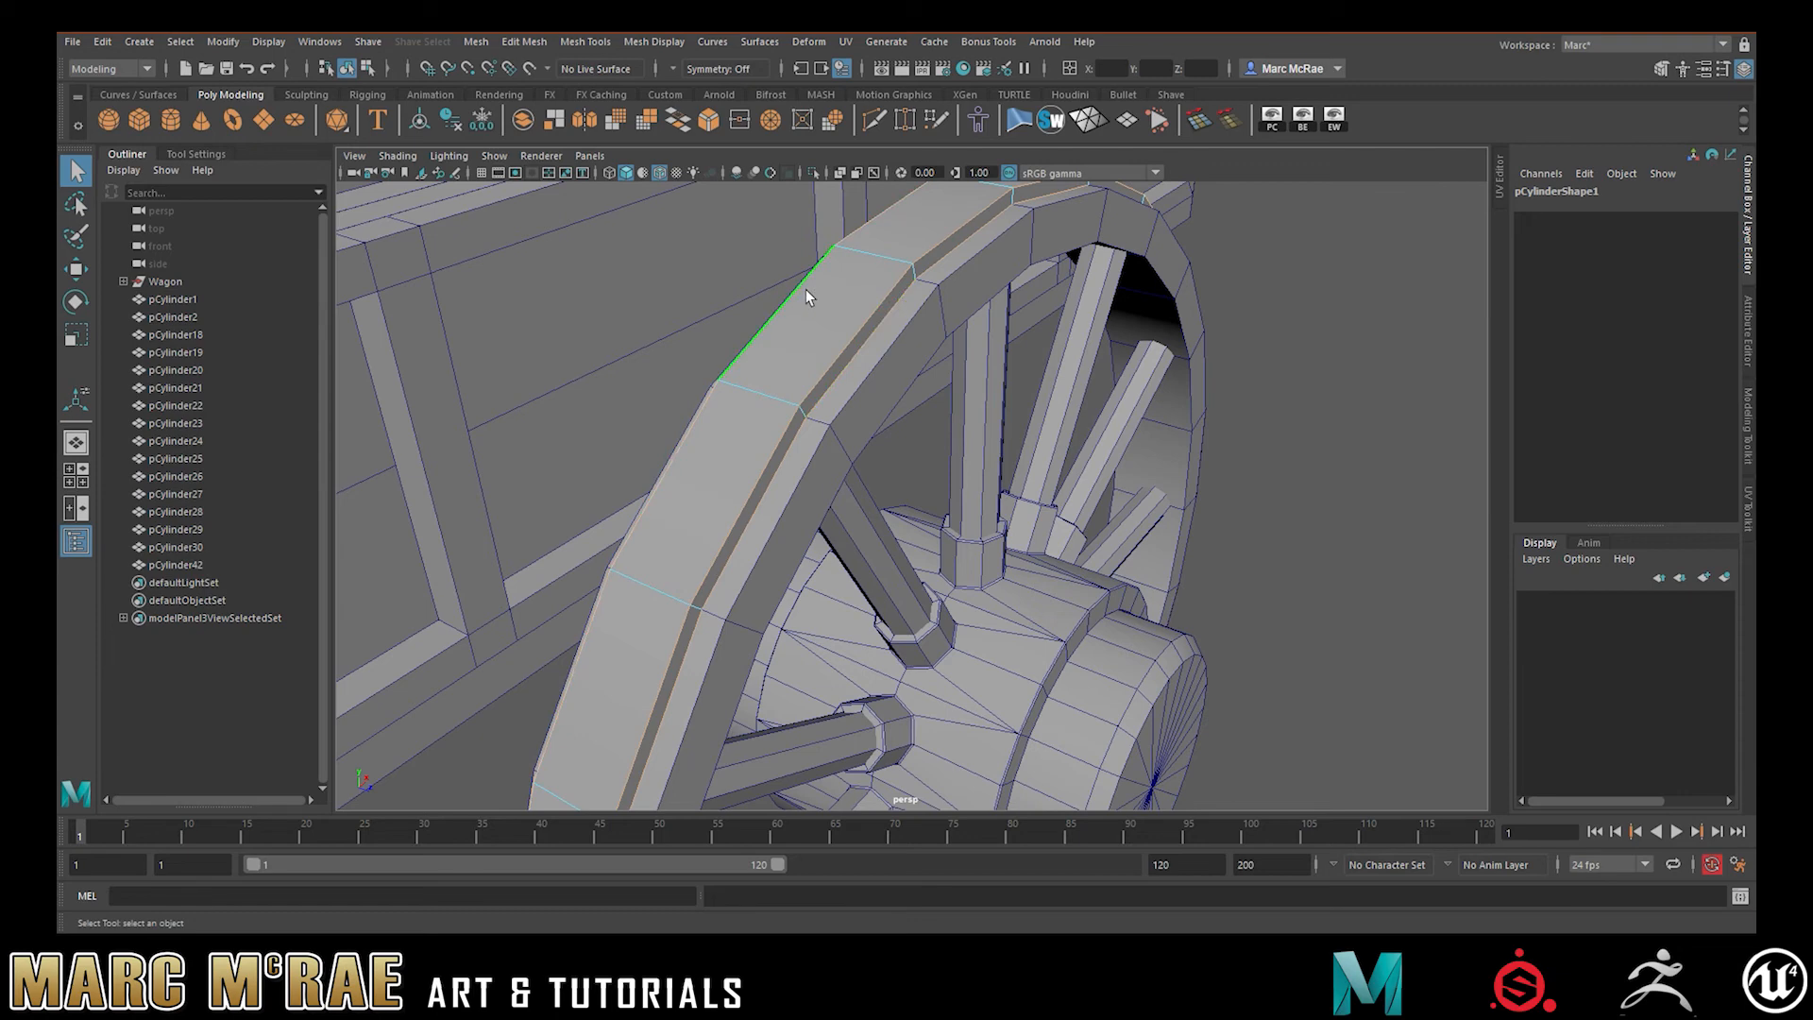
key("4")
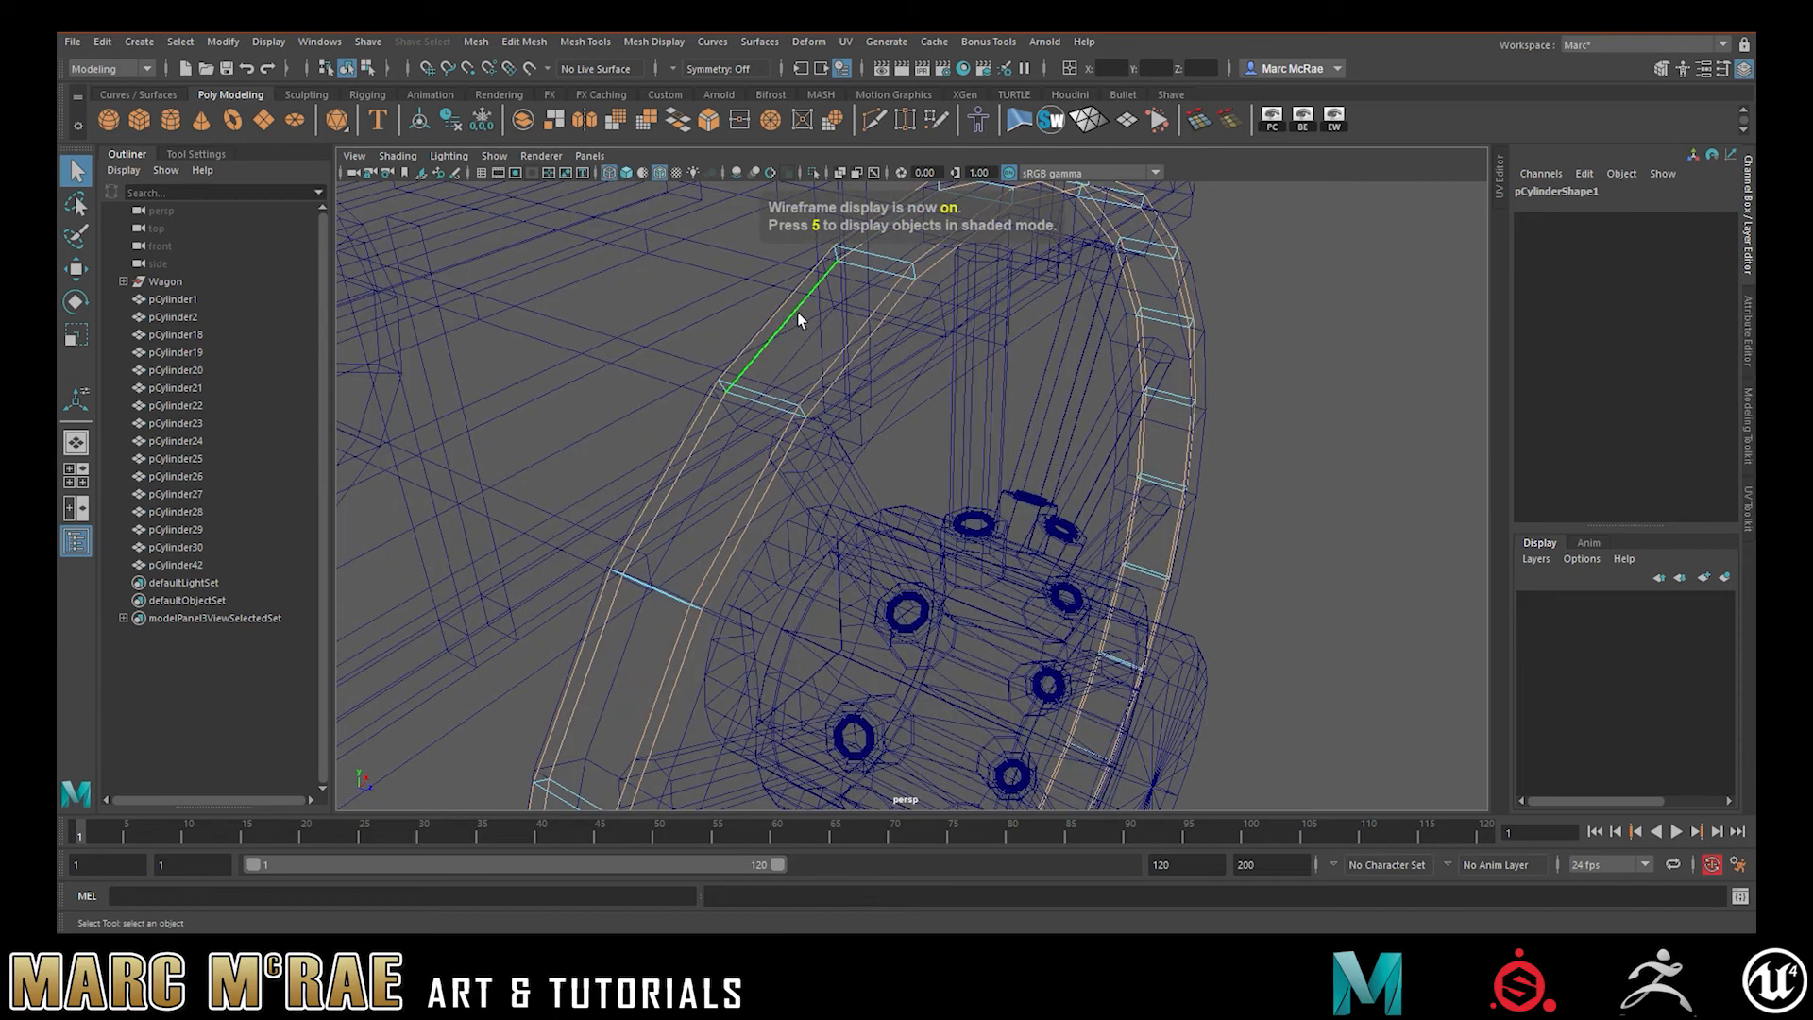
key("5")
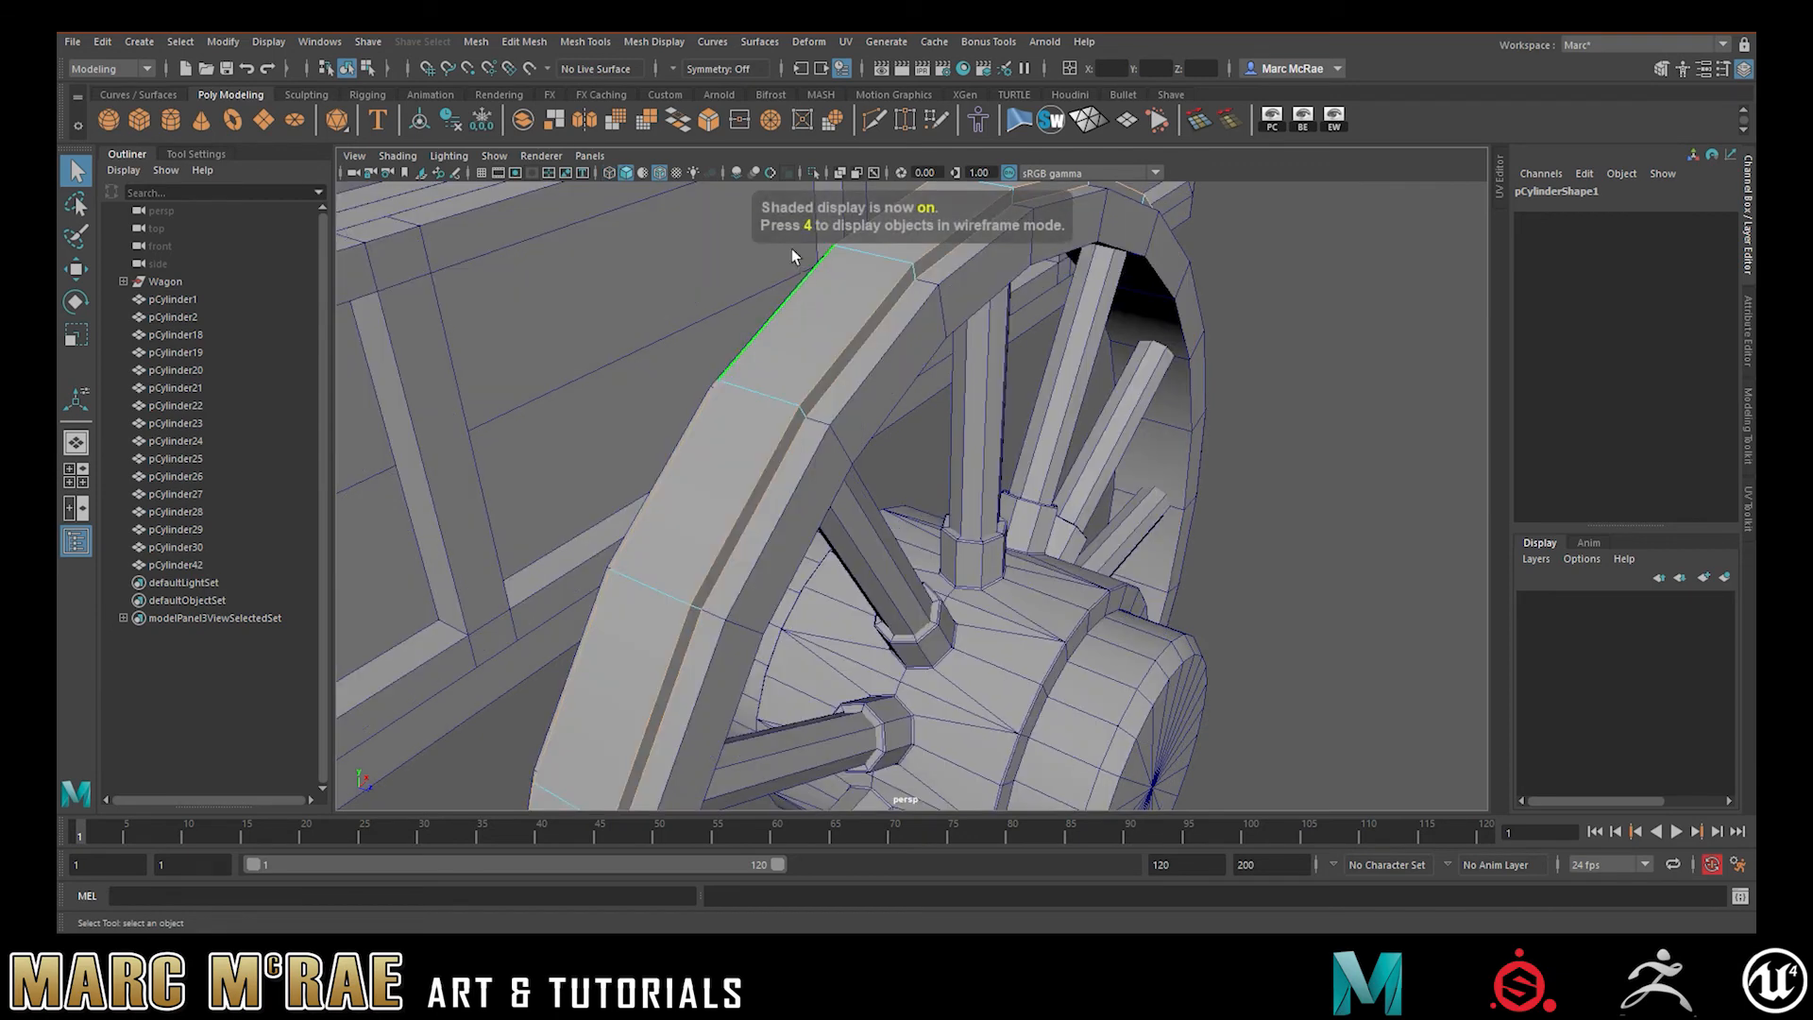
left_click_drag(759, 309, 791, 252, "alt")
left_click(708, 119)
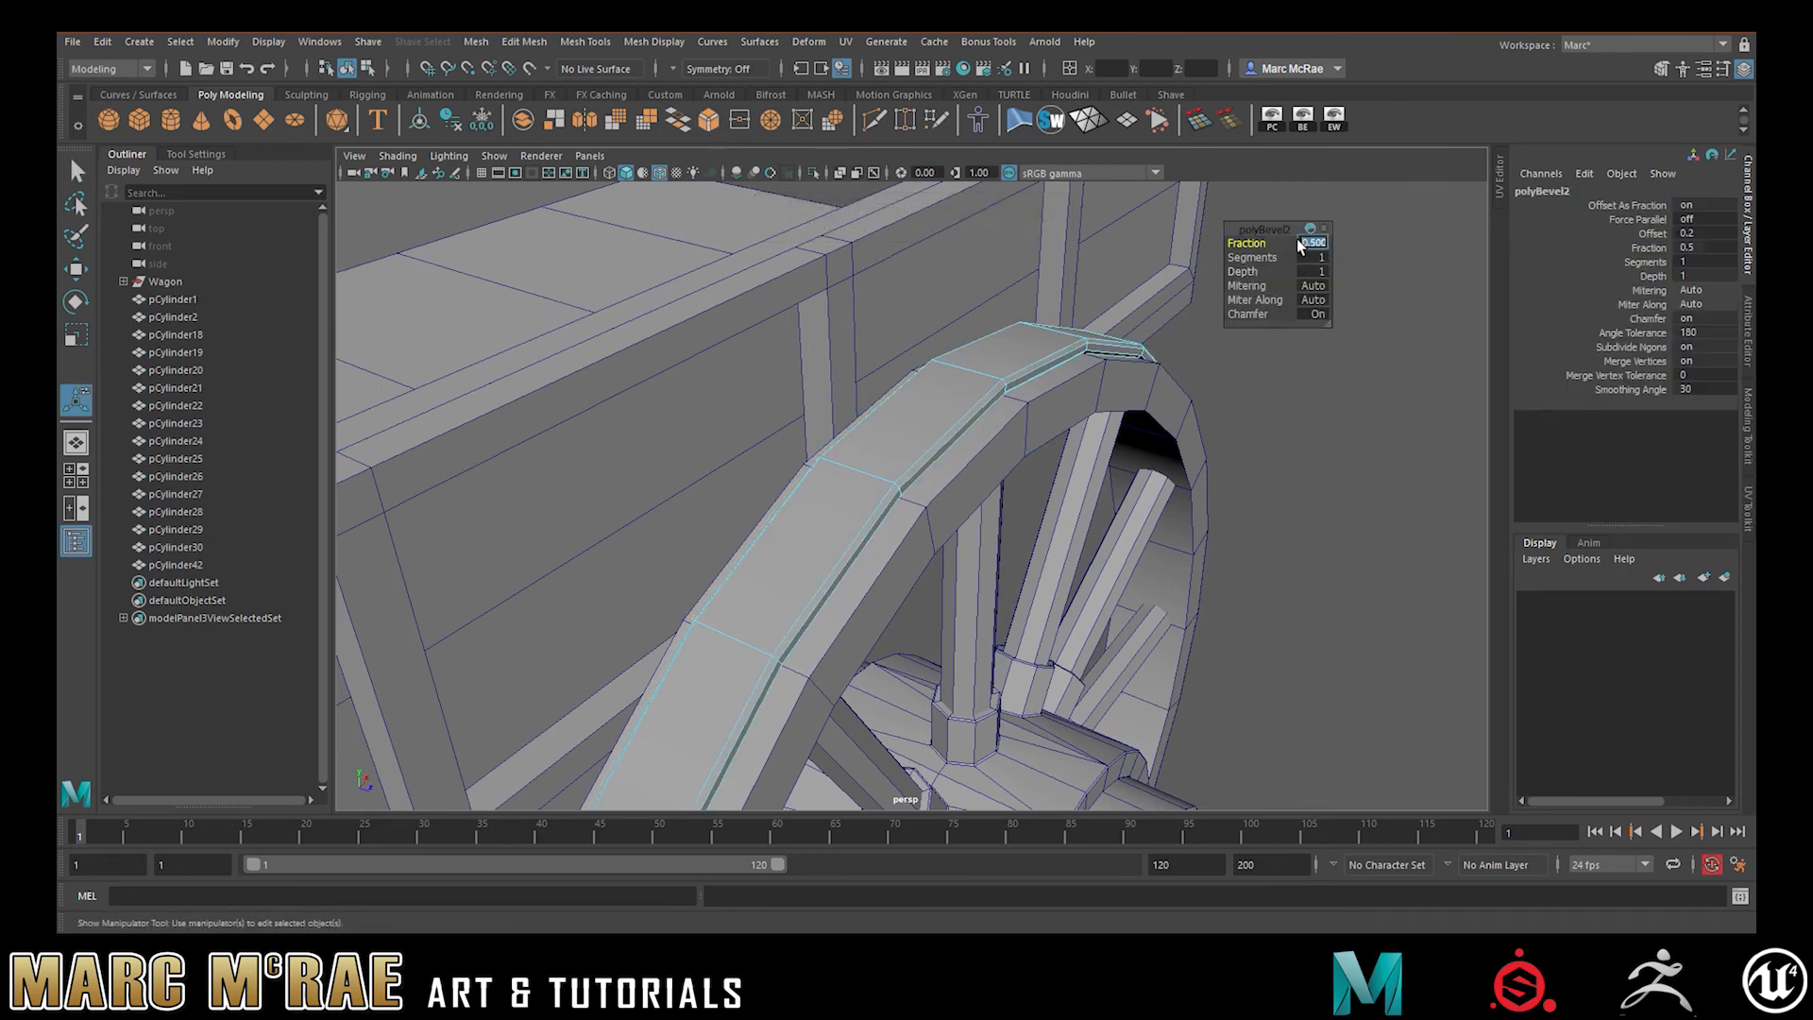
type("0.2")
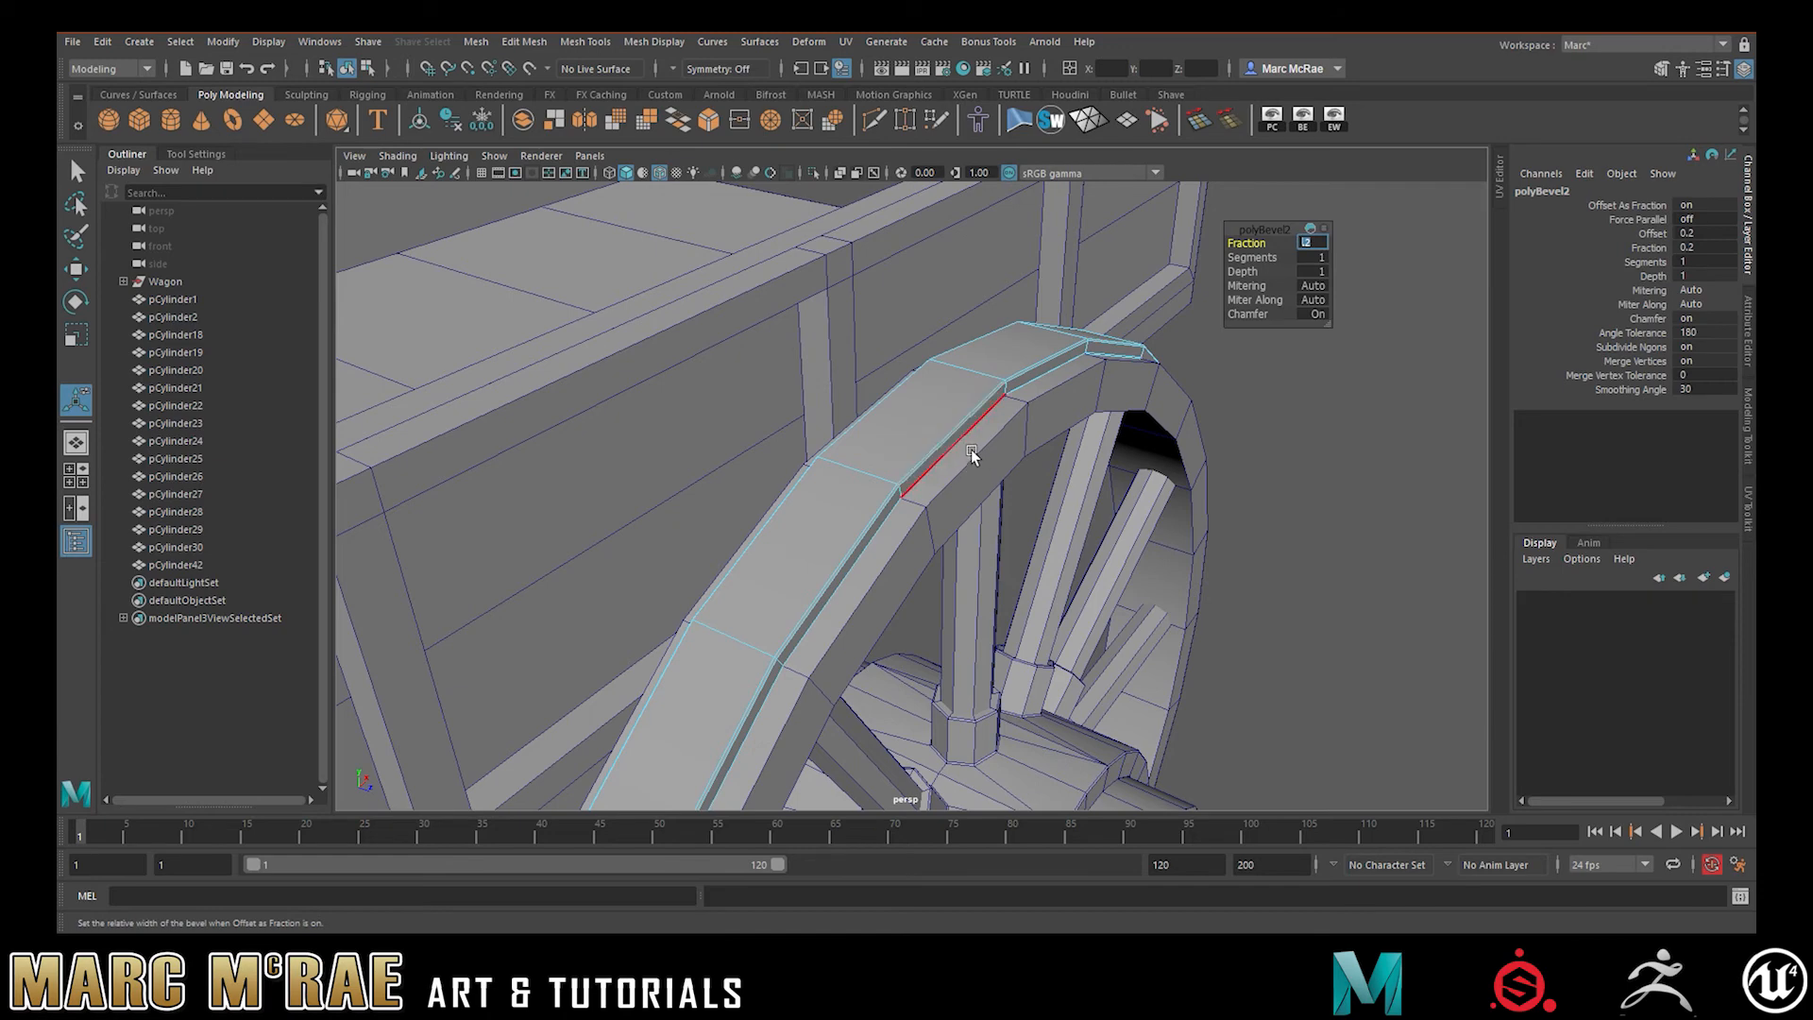
Bevel the edge loops of the wheel rim inside the tyre with a fraction of 0.1 and return to object mode
right_click_drag(1047, 406, 1074, 357)
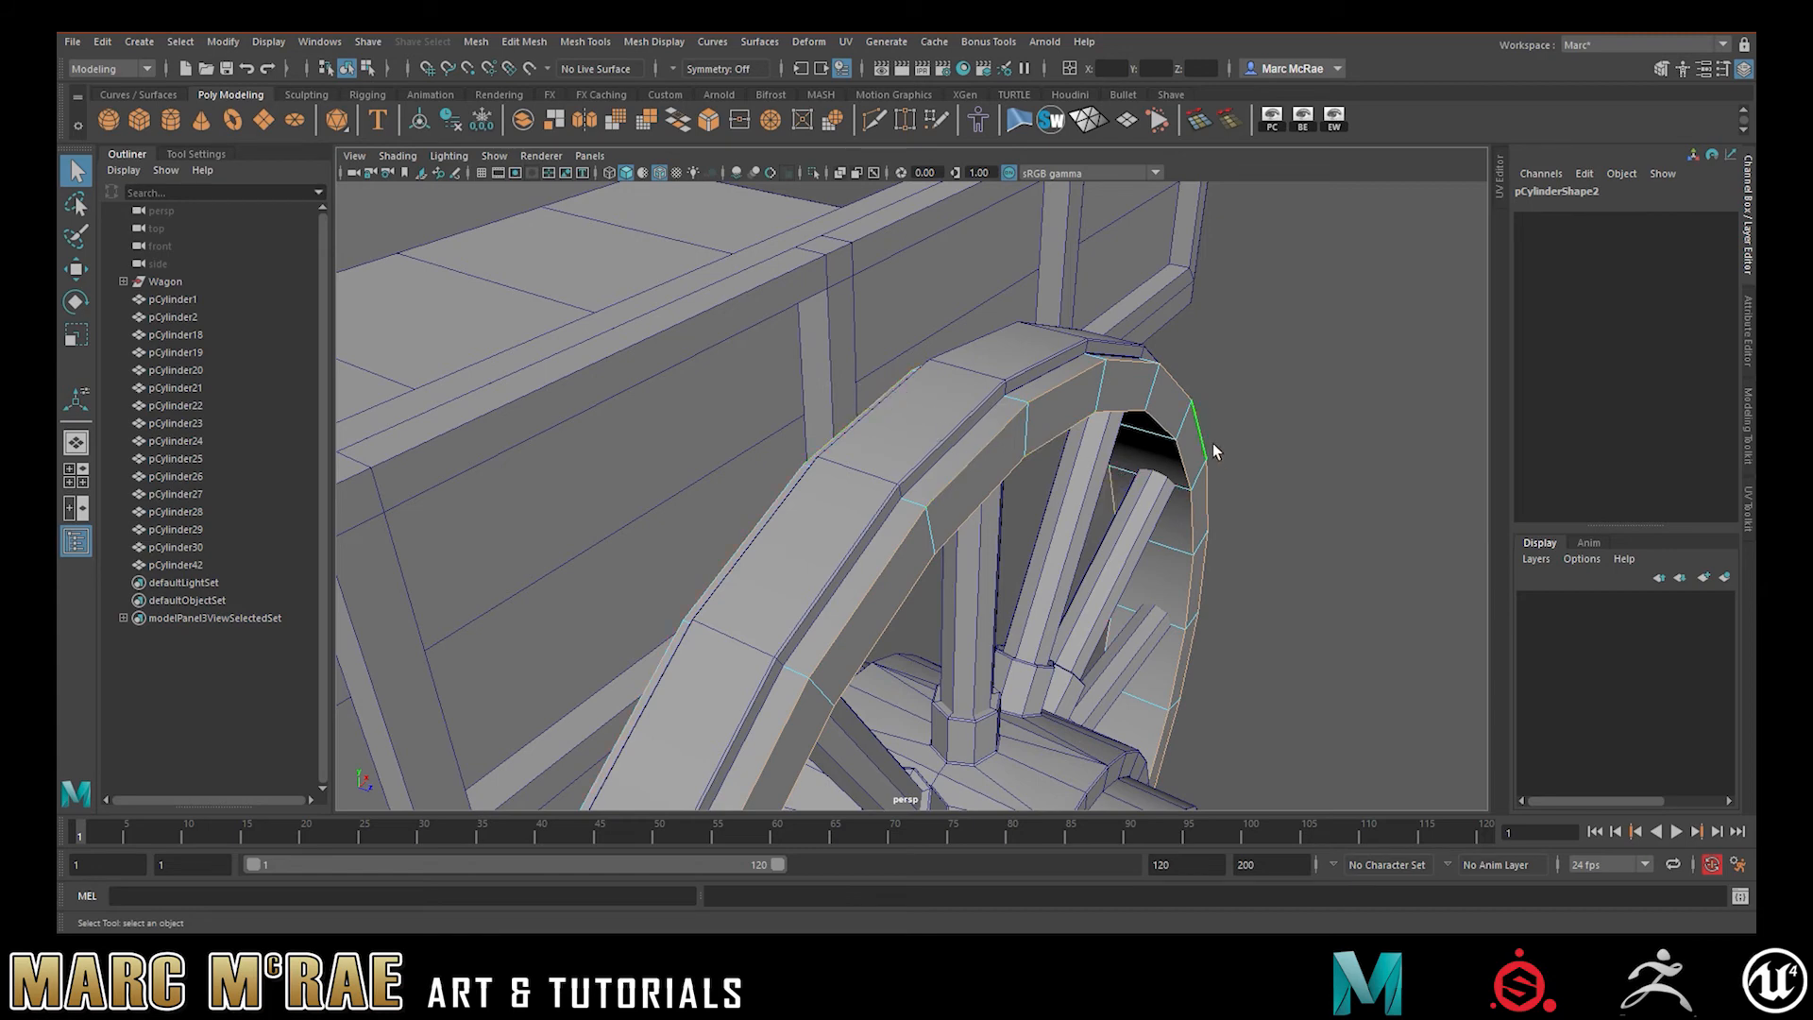
left_click(710, 122)
left_click(1312, 242)
type(".1")
key("Return")
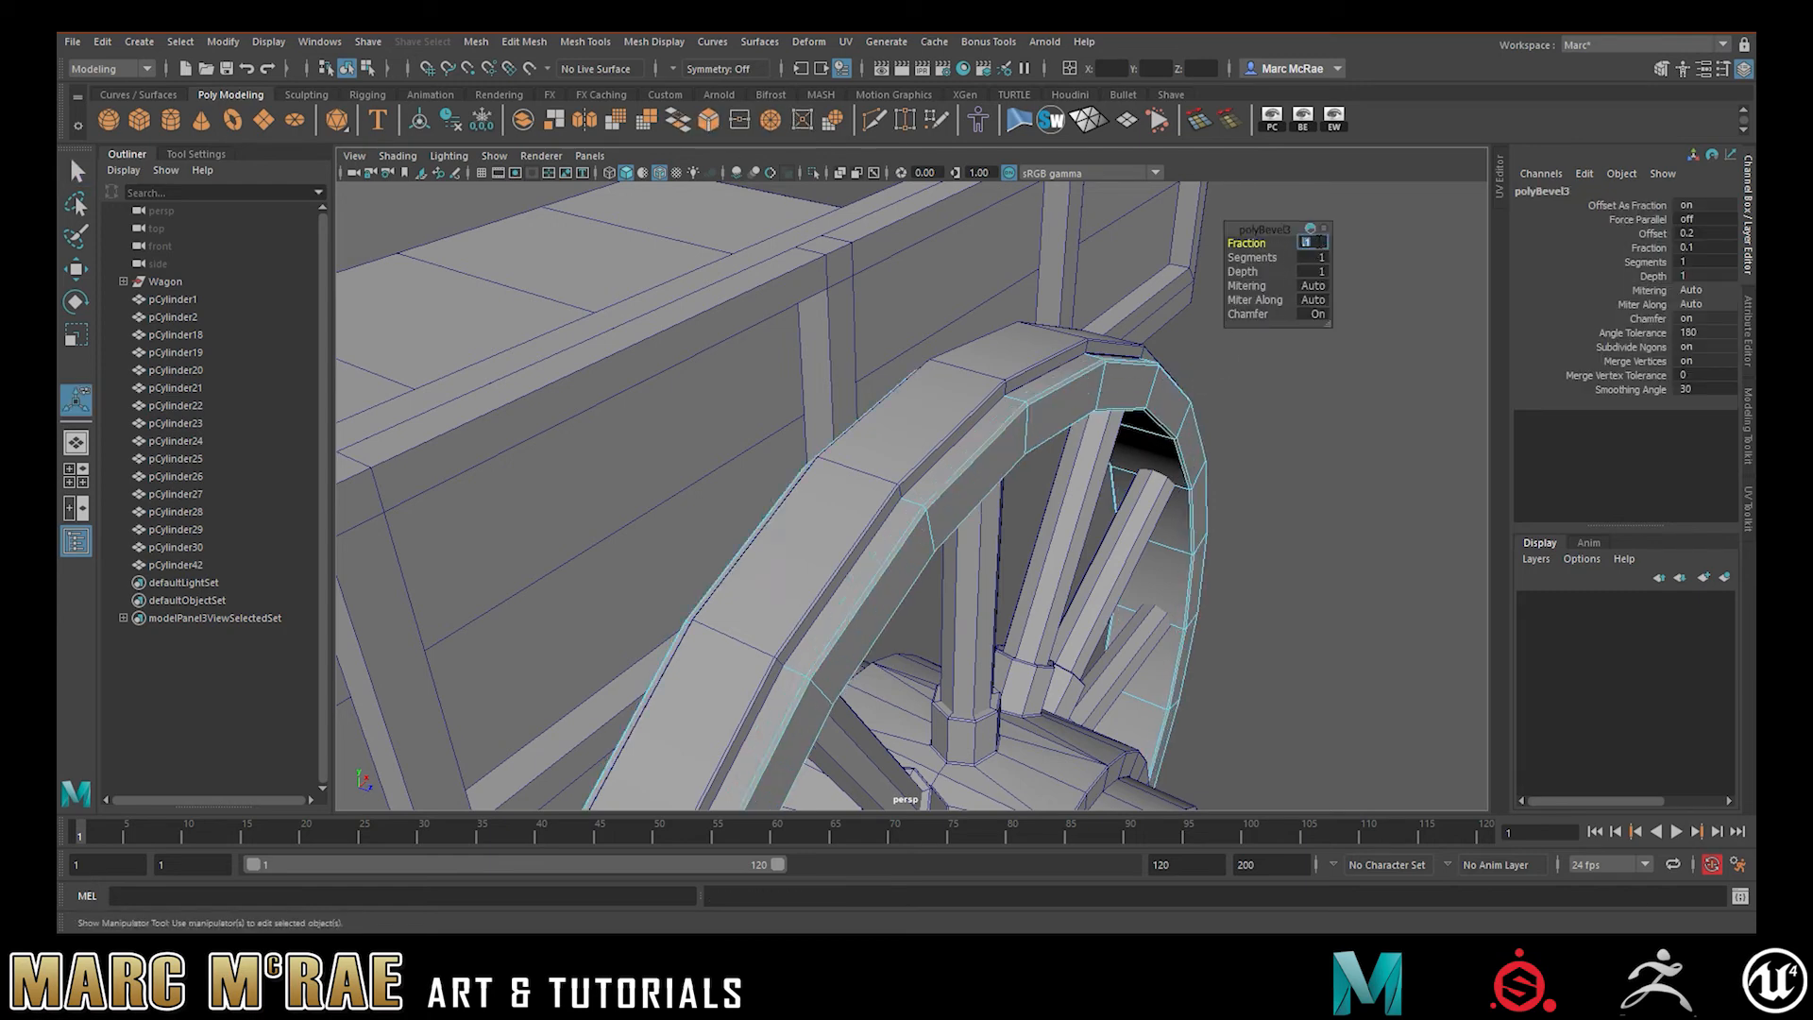
left_click_drag(1303, 538, 530, 445, "alt")
left_click(531, 442)
right_click_drag(579, 426, 644, 404)
key("q")
left_click(607, 414)
Select the hub cylinder and delete the triangular faces capping its outer end
left_click_drag(607, 413, 787, 457, "alt")
left_click_drag(923, 561, 1133, 434, "alt")
middle_click_drag(1027, 474, 950, 510, "alt")
left_click_drag(884, 510, 932, 499, "alt")
right_click_drag(958, 485, 1333, 457, "alt")
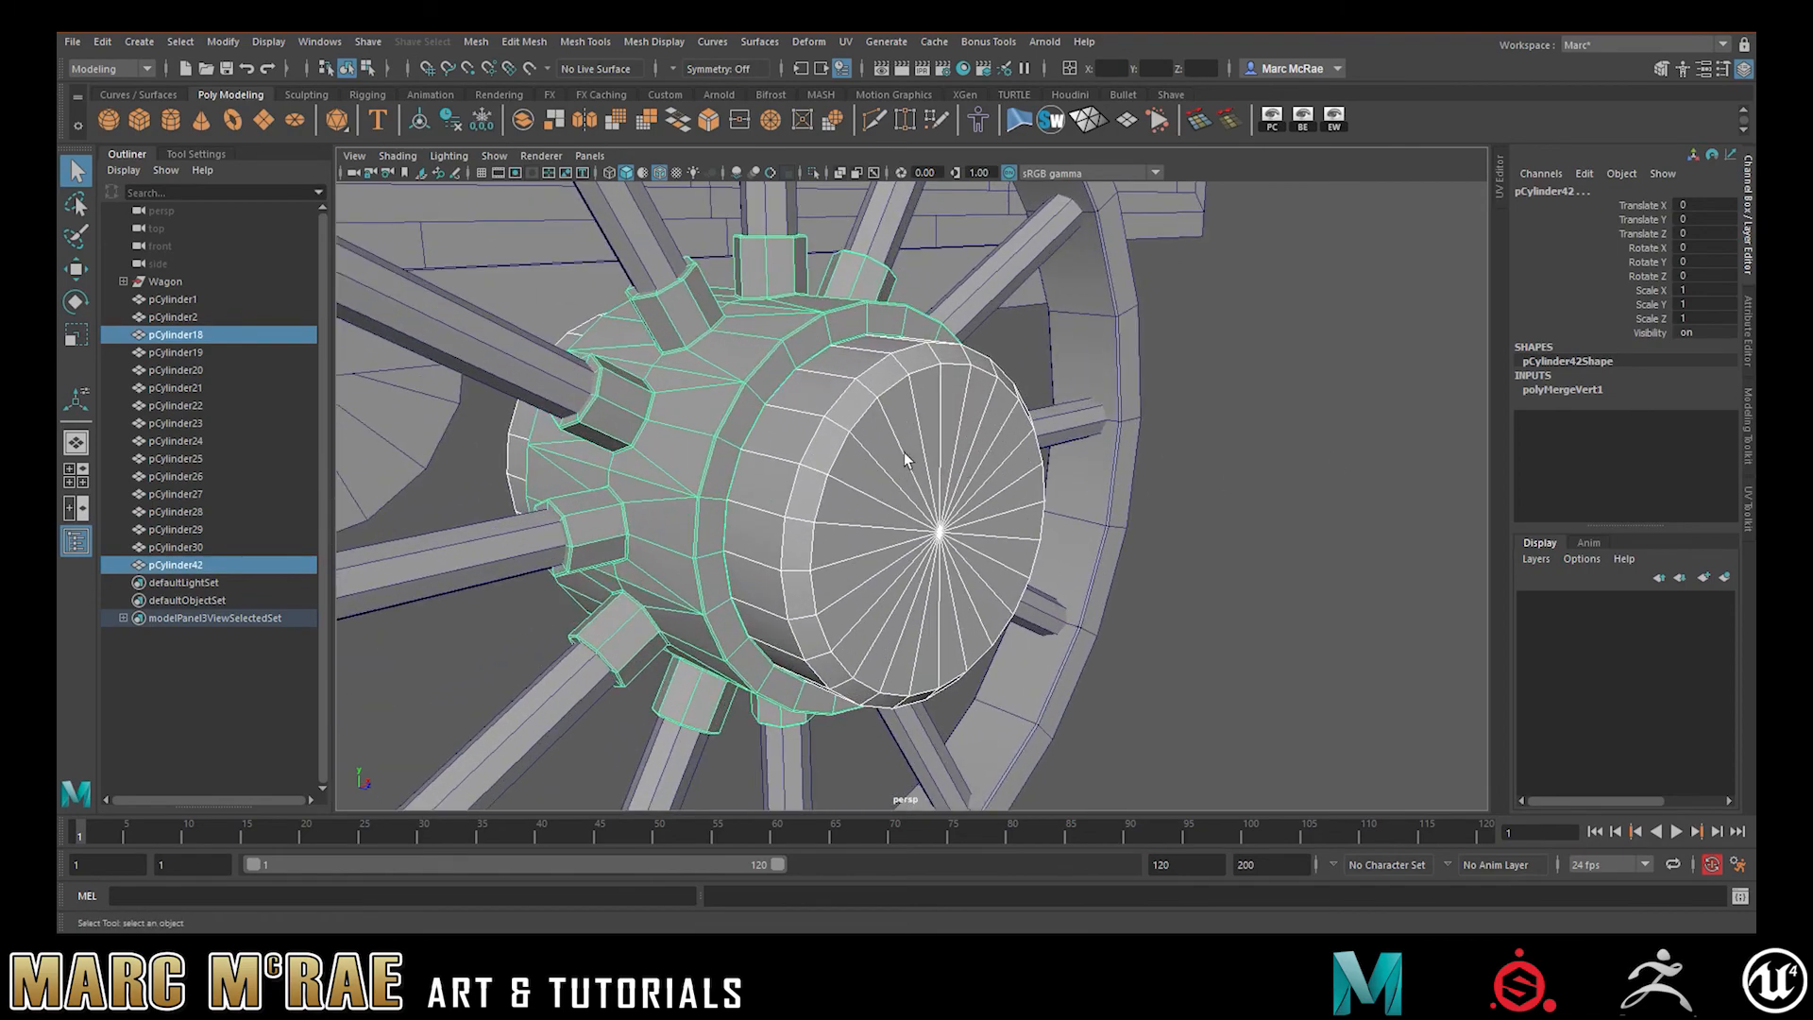
left_click_drag(1033, 510, 1114, 552, "alt")
left_click_drag(939, 480, 1026, 469, "alt")
left_click(643, 425)
left_click(926, 400)
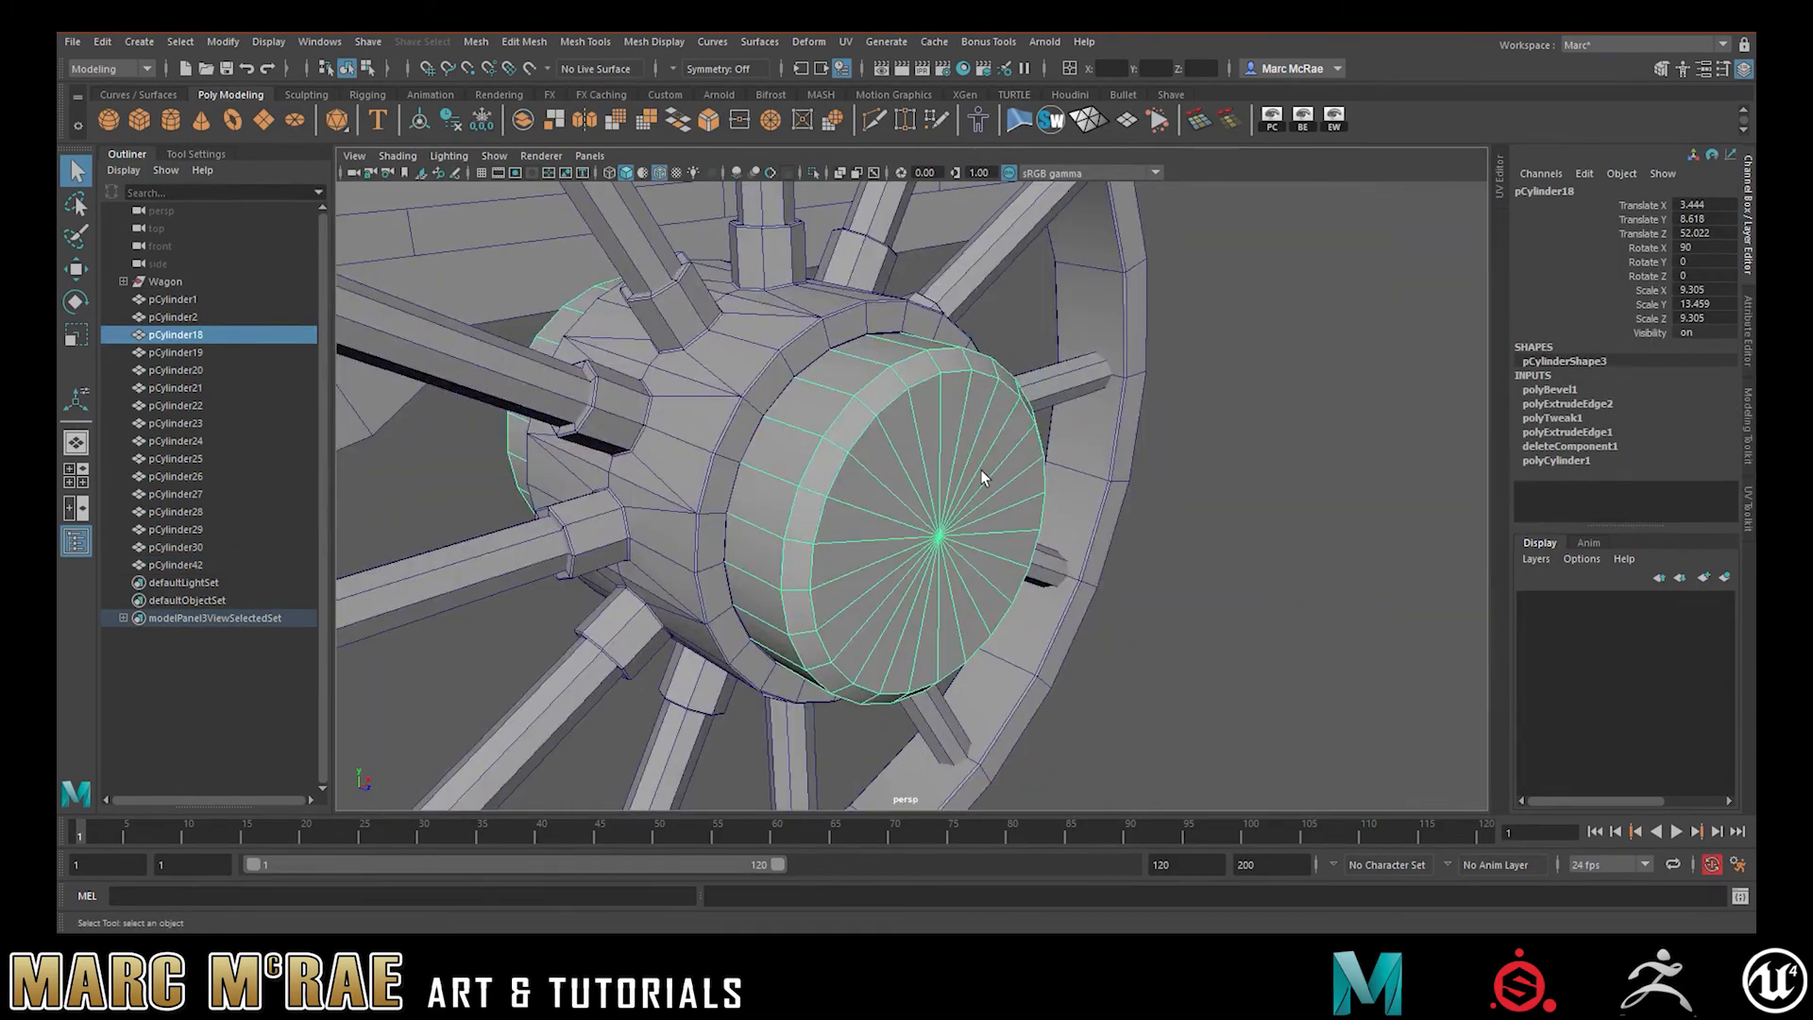
right_click_drag(978, 472, 980, 526)
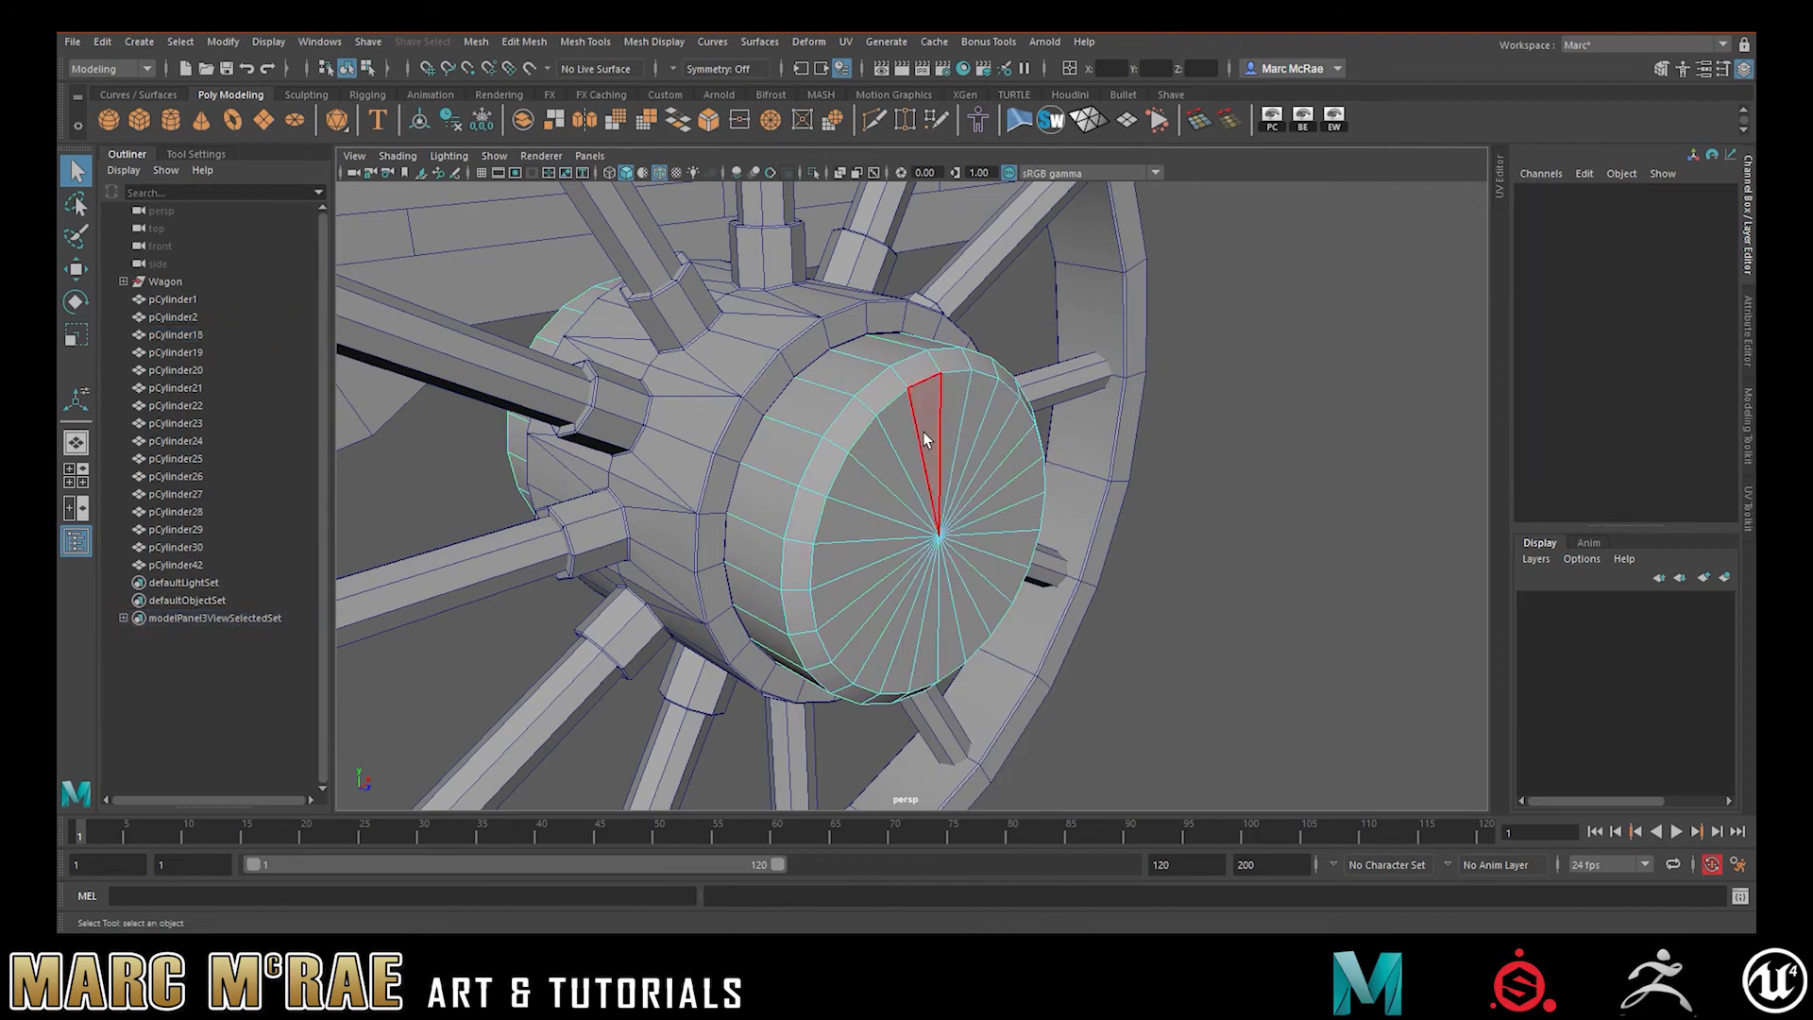
mouse_move(924, 429)
left_mouse_down()
mouse_move(849, 604)
mouse_move(944, 443)
mouse_move(1028, 393)
mouse_move(982, 367)
left_mouse_up()
key("Delete")
Extrude the open border edge loop at the hub cylinder's outer end and scale it inward to about 0.58
right_click_drag(978, 366, 976, 319)
left_click(978, 367)
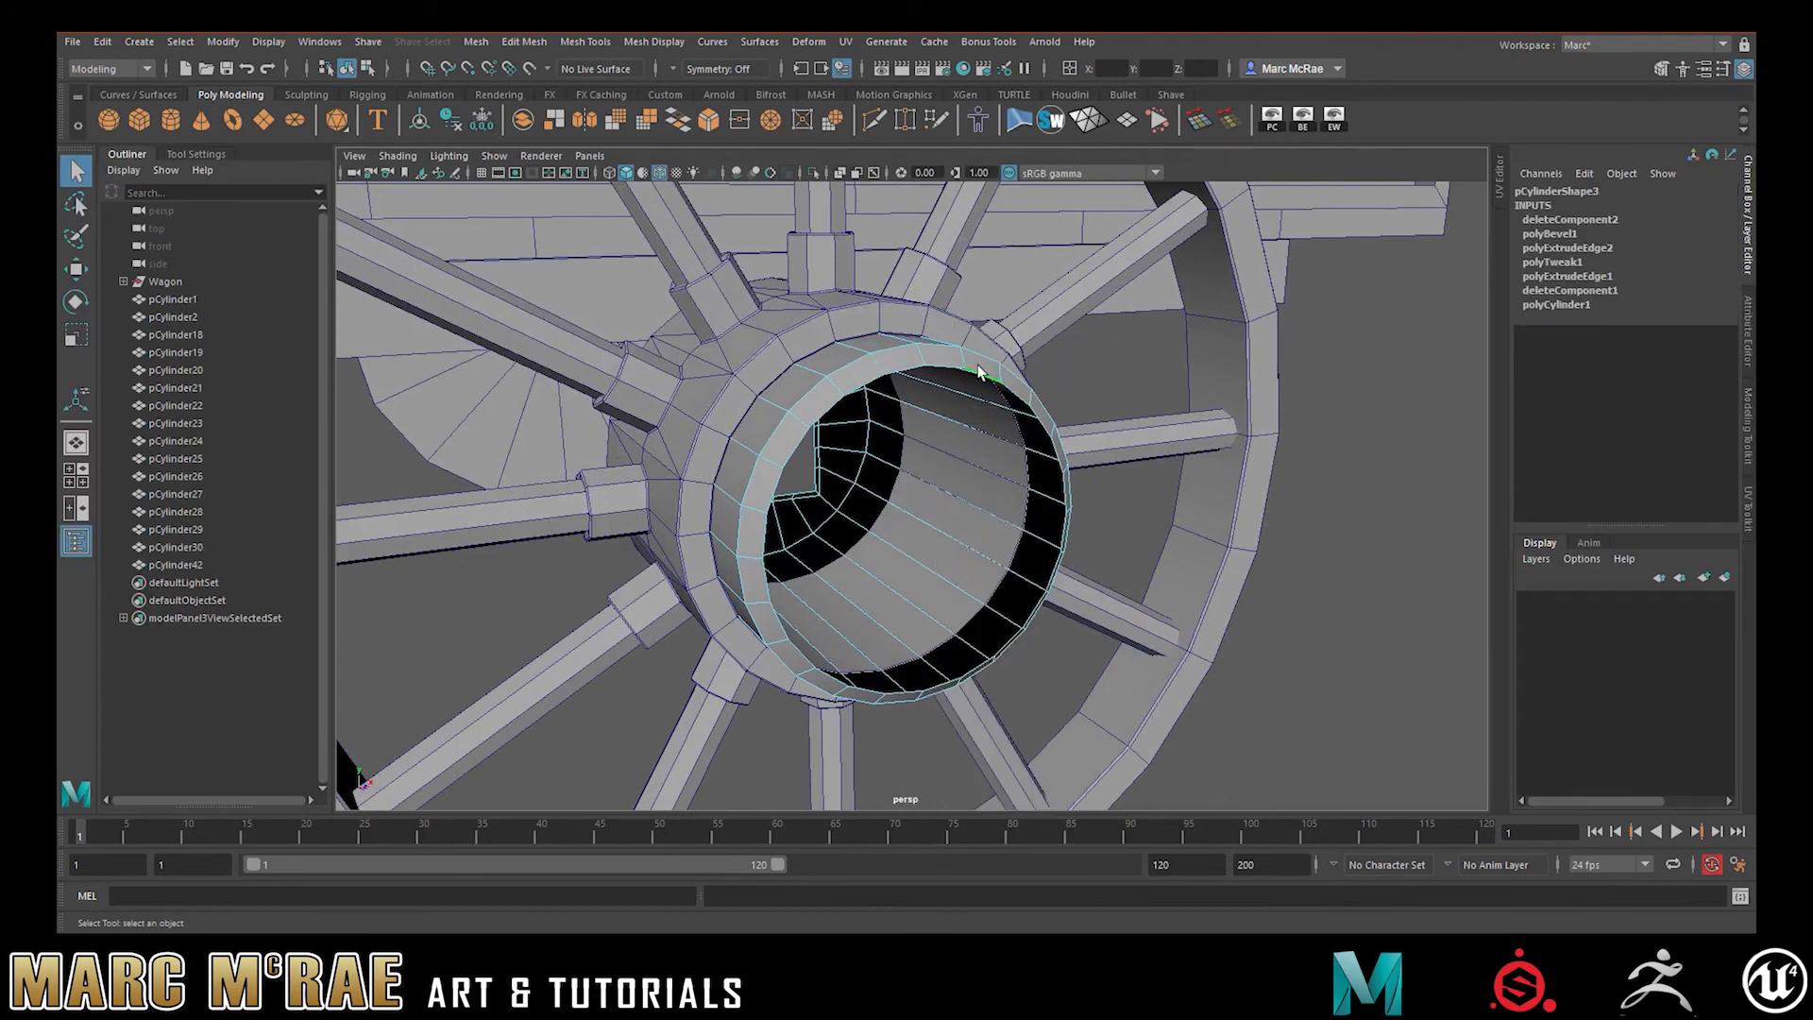
left_click_drag(1020, 401, 1032, 406, "alt")
key("ctrl+e")
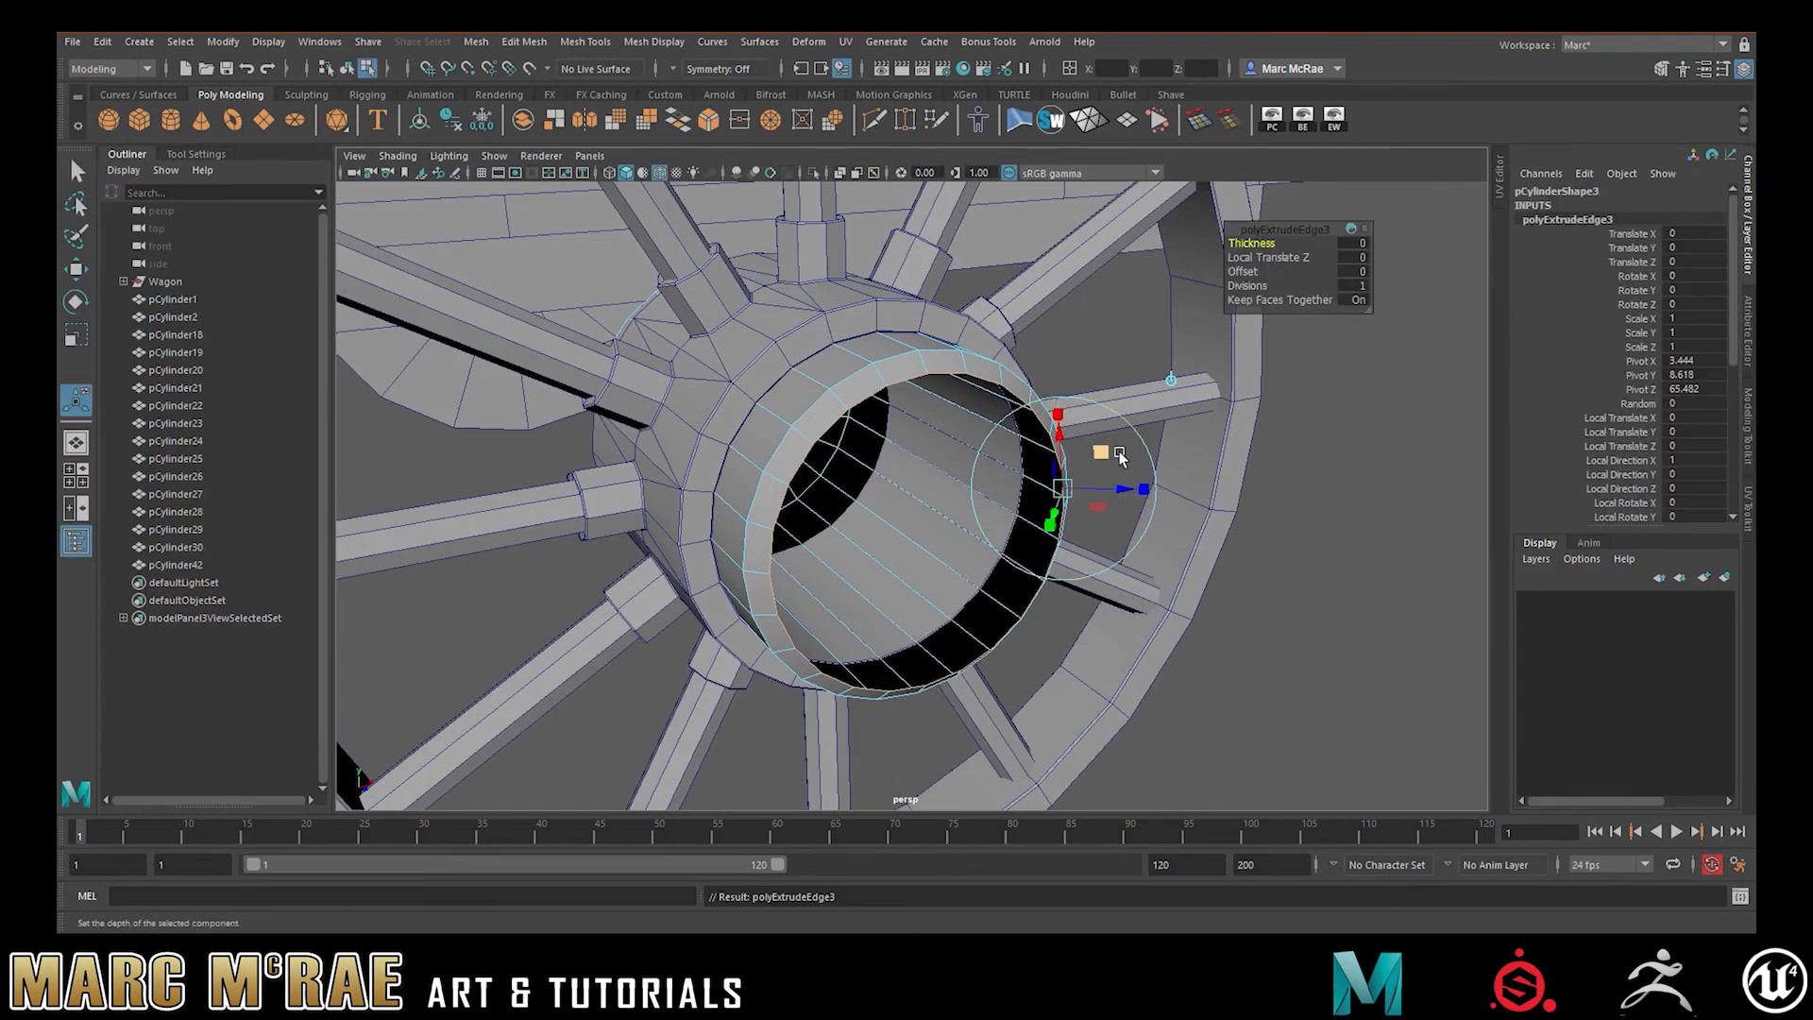
left_click(1175, 376)
left_click_drag(923, 544, 903, 552)
Examine the narrowed hub opening and its fit around the axle from the front and rear of the wheel
left_click_drag(991, 508, 1057, 484, "alt")
left_click_drag(1228, 507, 529, 445, "alt")
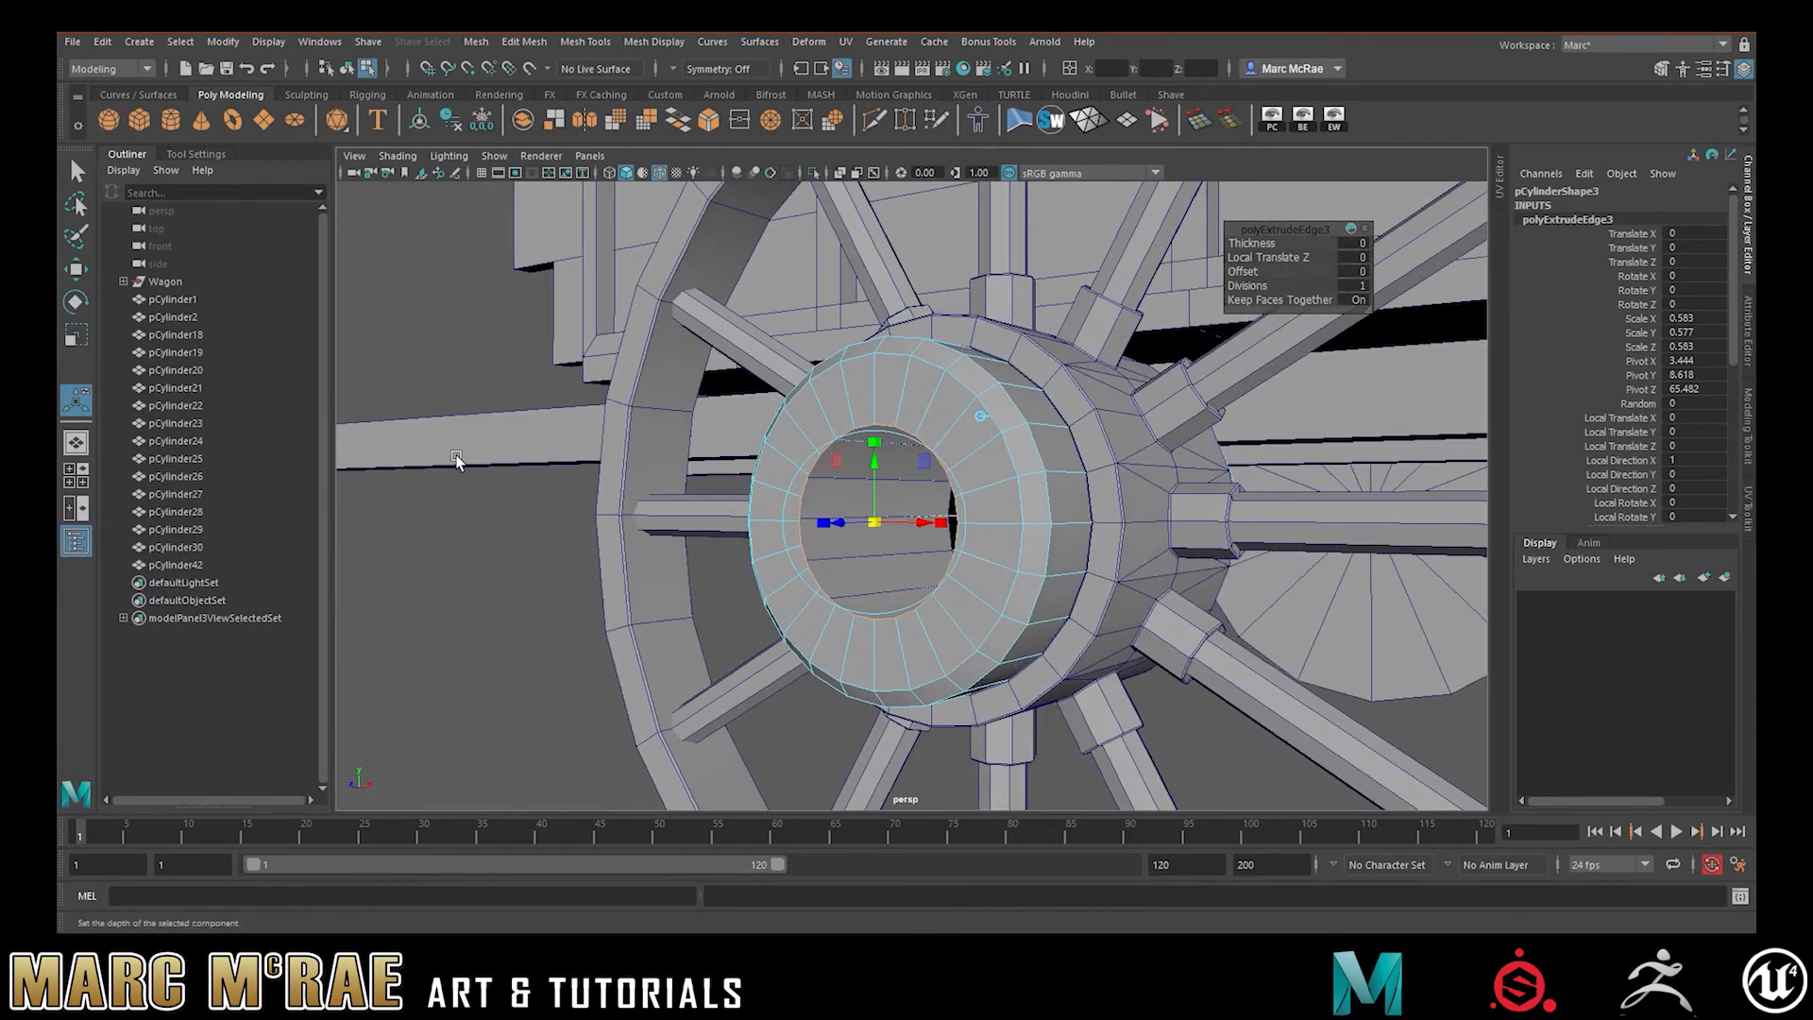
left_click_drag(981, 444, 965, 466, "alt")
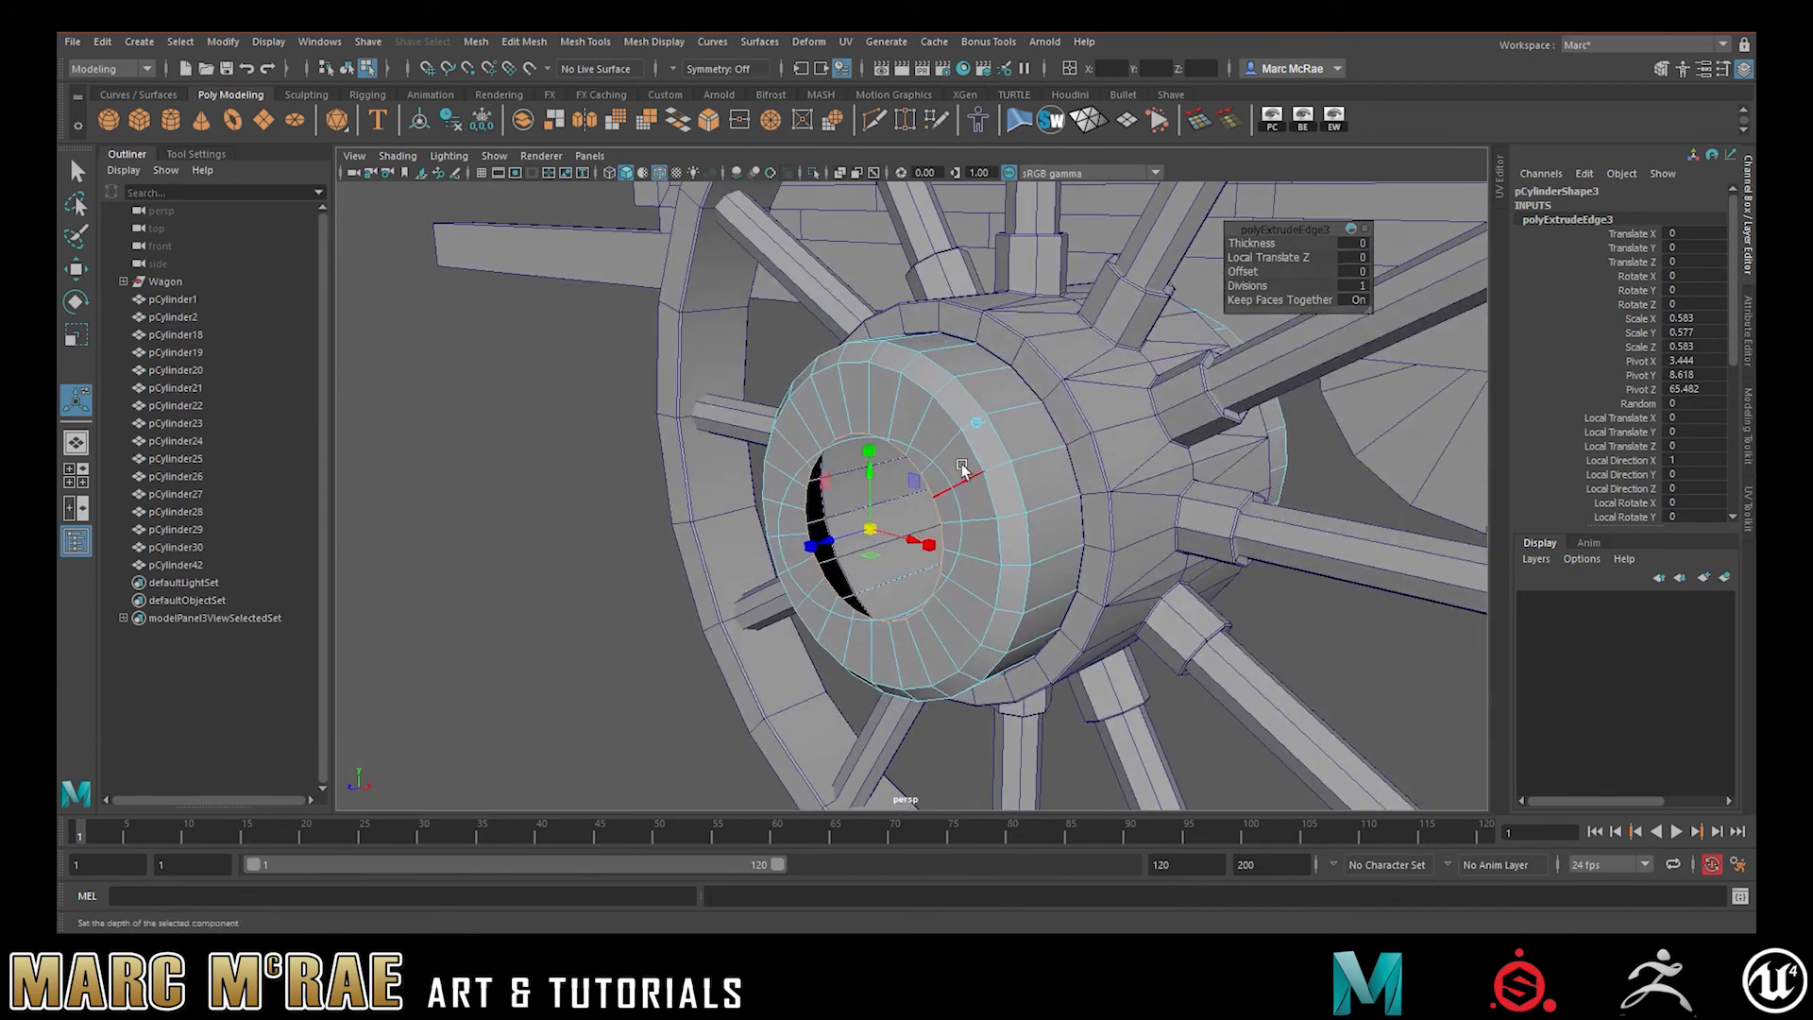
left_click_drag(961, 463, 789, 427, "alt")
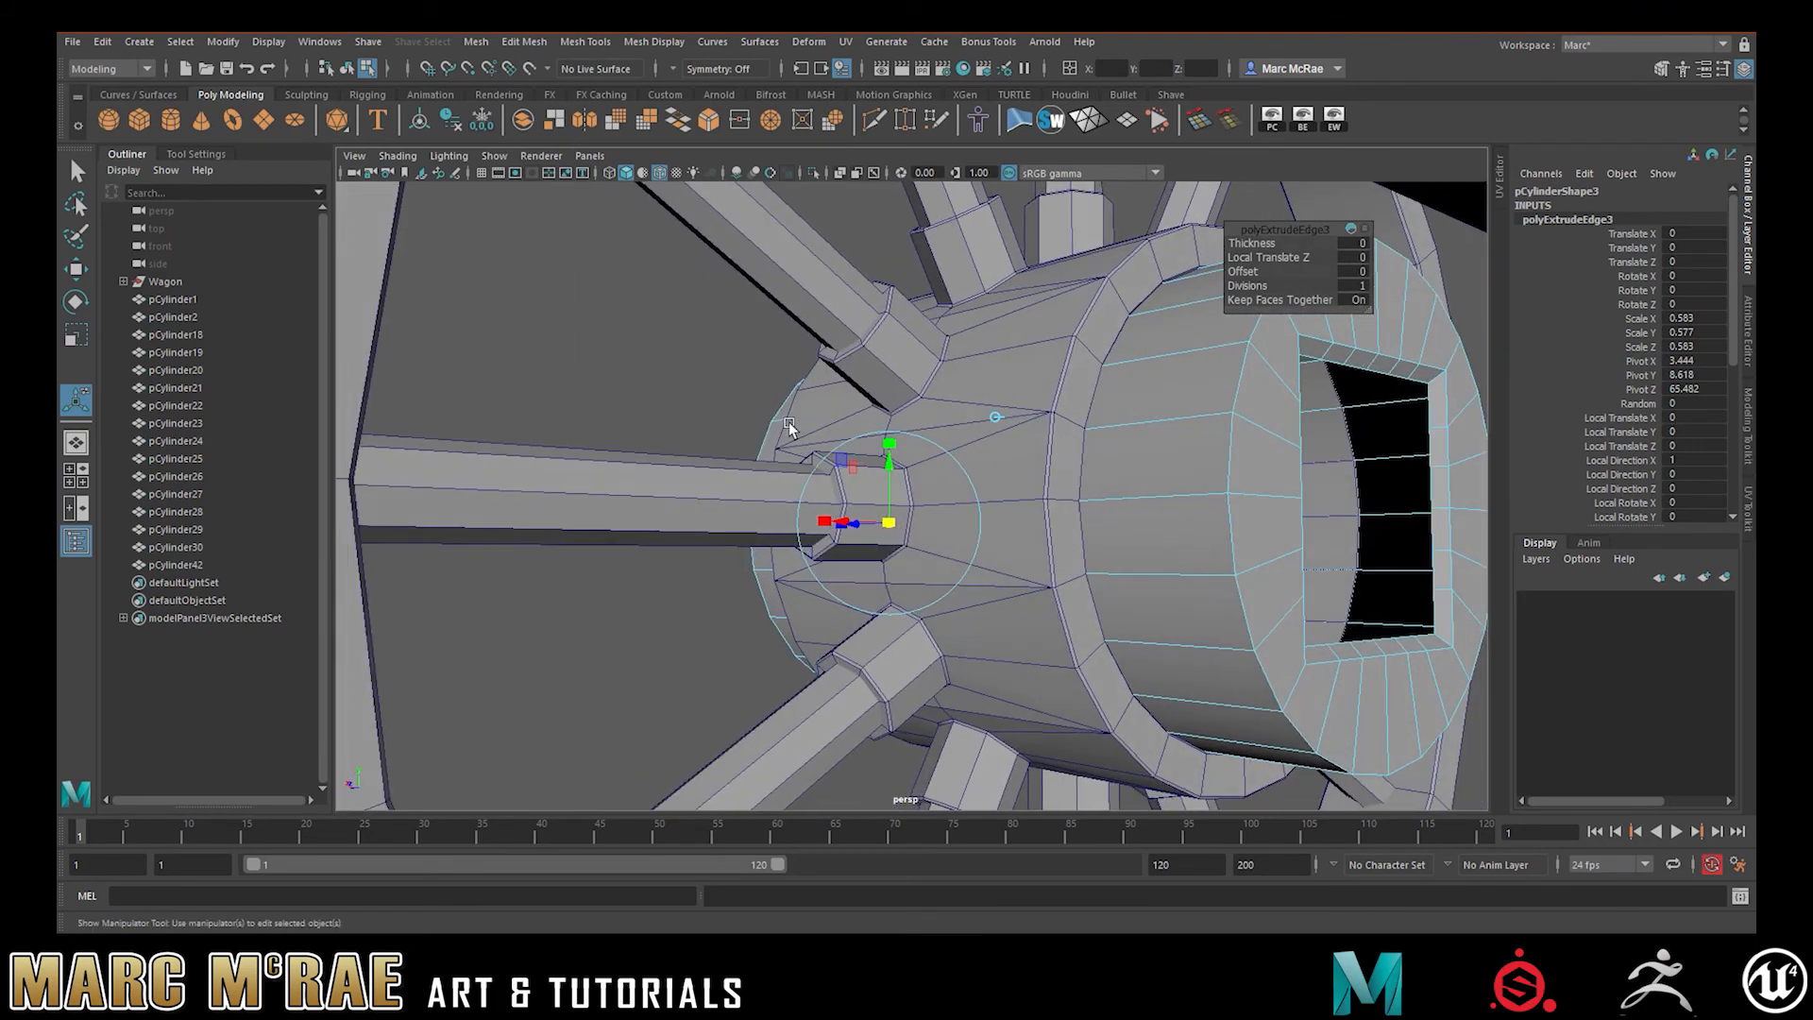
left_click_drag(1322, 462, 1124, 446, "alt")
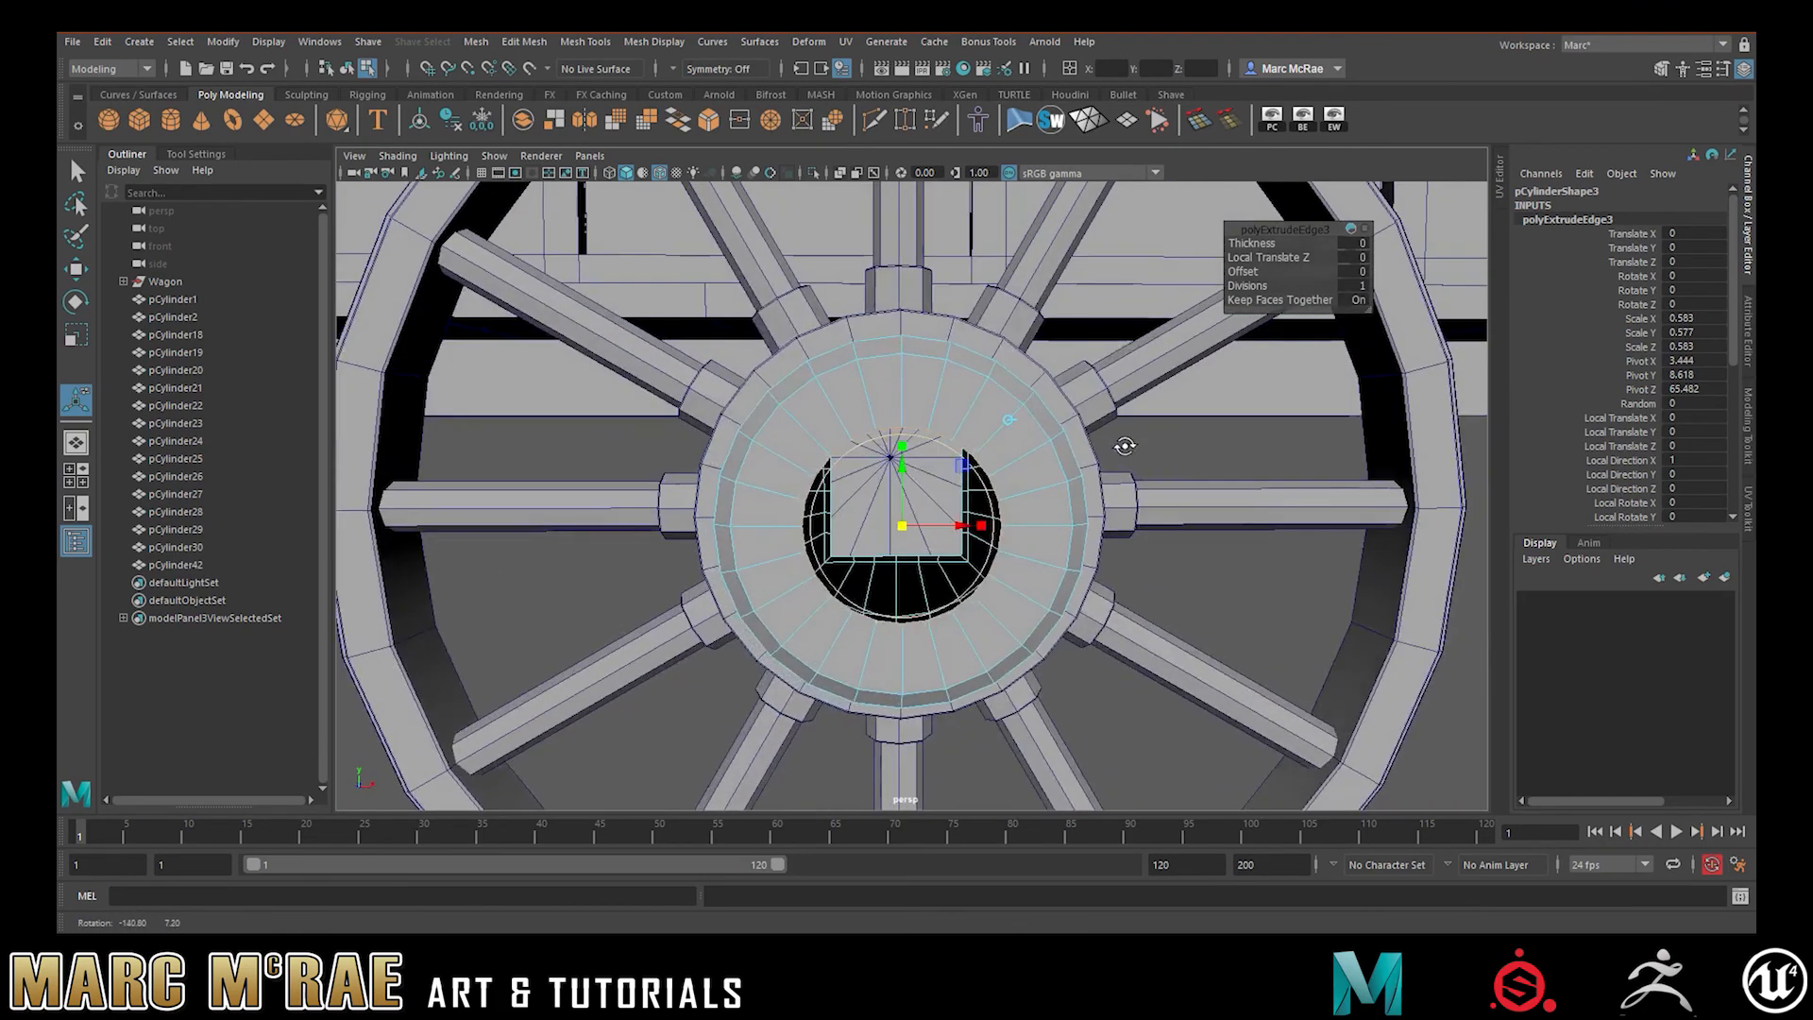
left_click_drag(1020, 496, 869, 501, "alt")
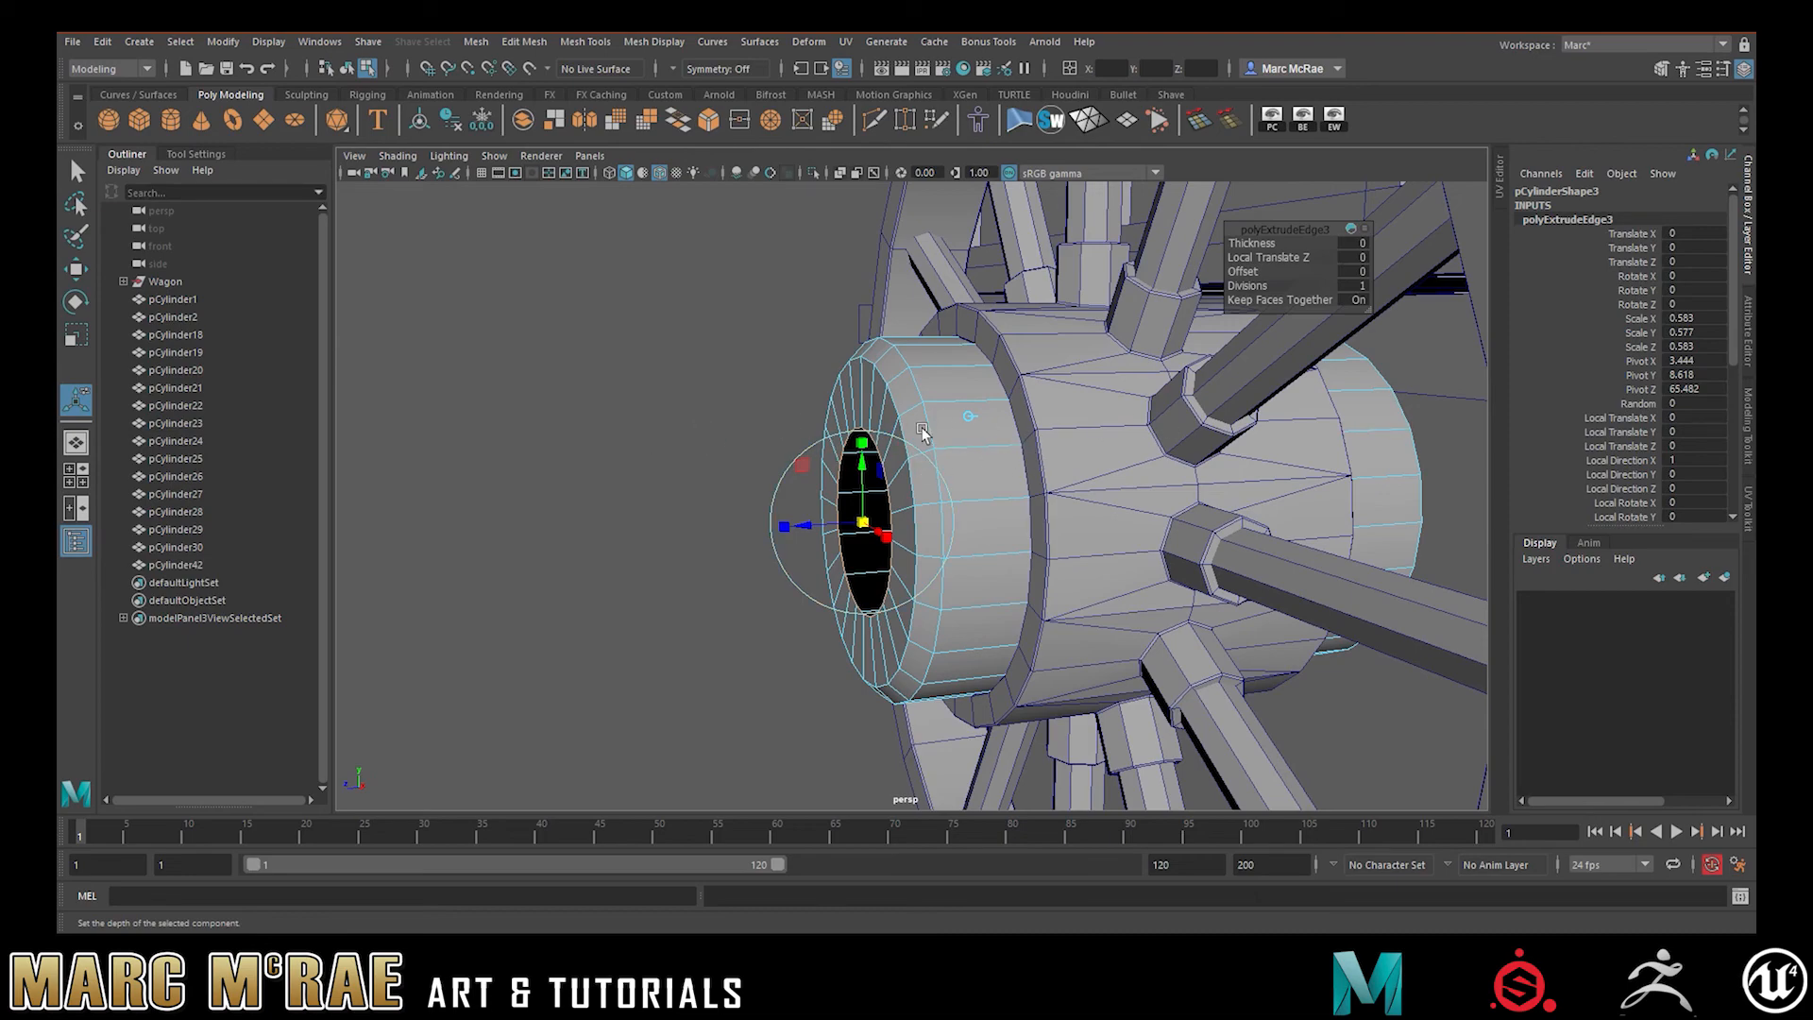
left_click_drag(941, 437, 1012, 460, "alt")
Isolate the hub cylinder and cut an edge loop around the middle of its length with Multi-Cut
right_click_drag(680, 375, 751, 330)
left_click(919, 387)
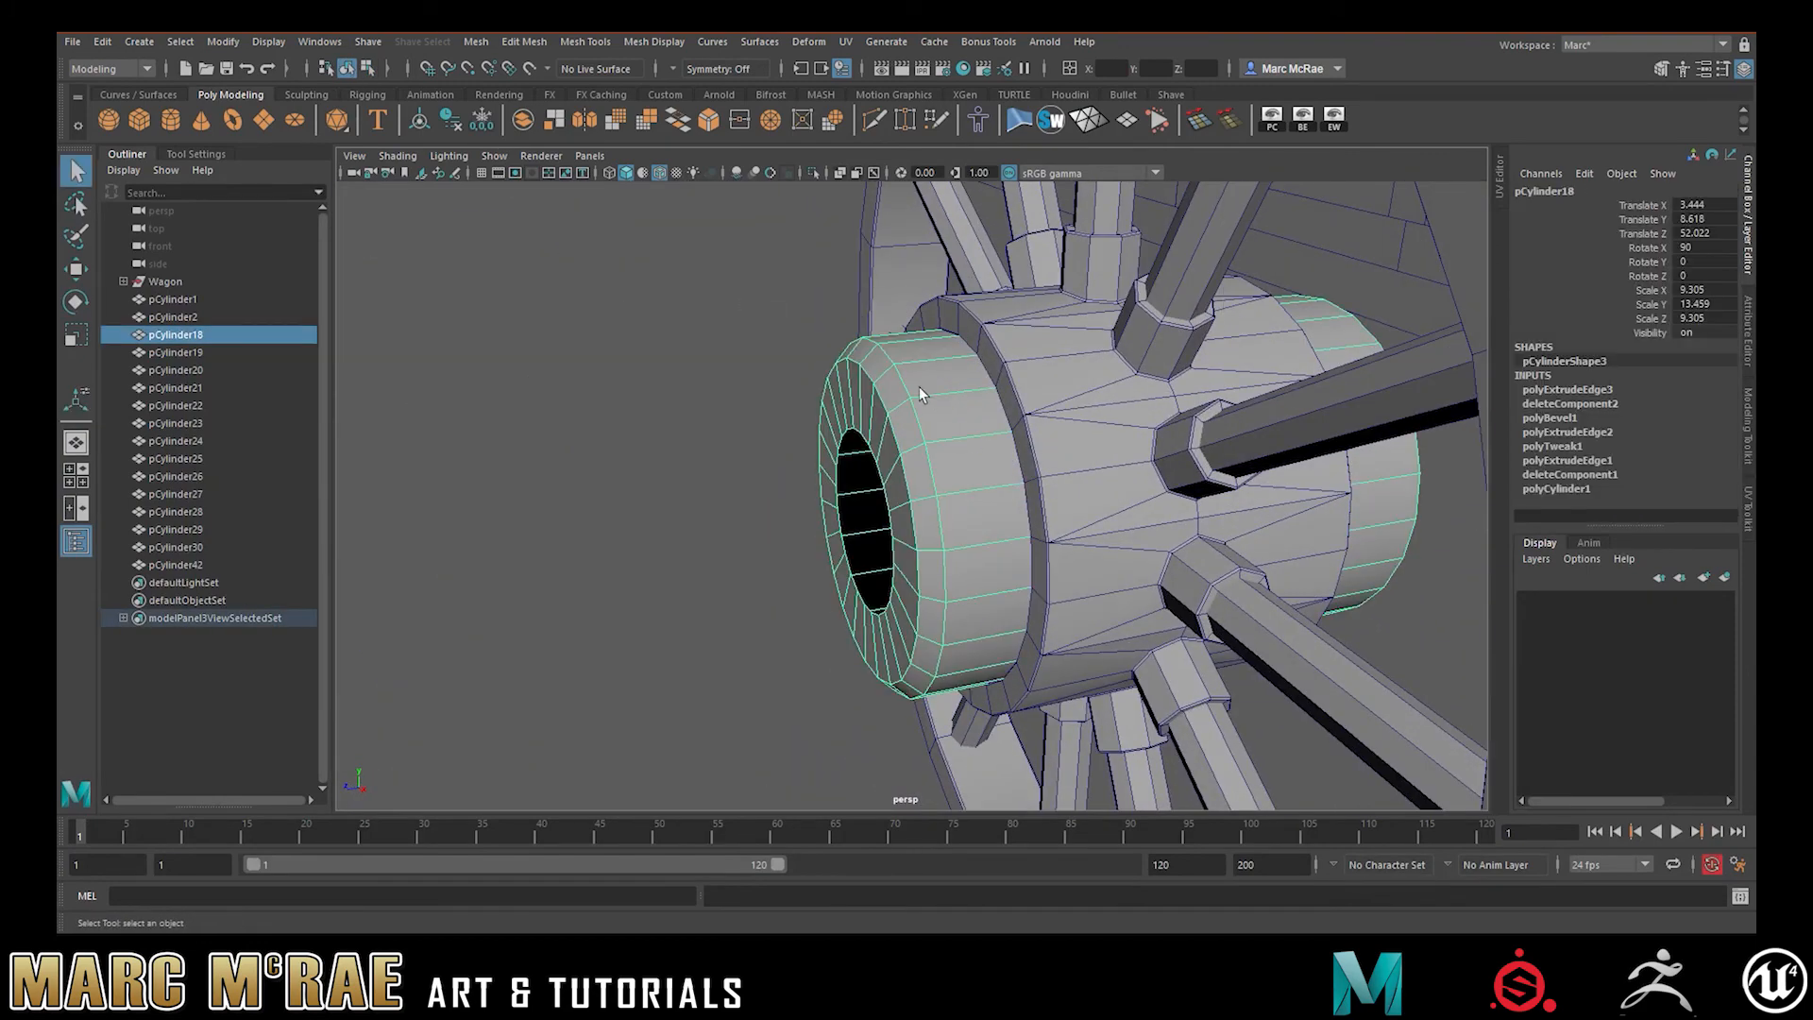
left_click(809, 174)
key("f")
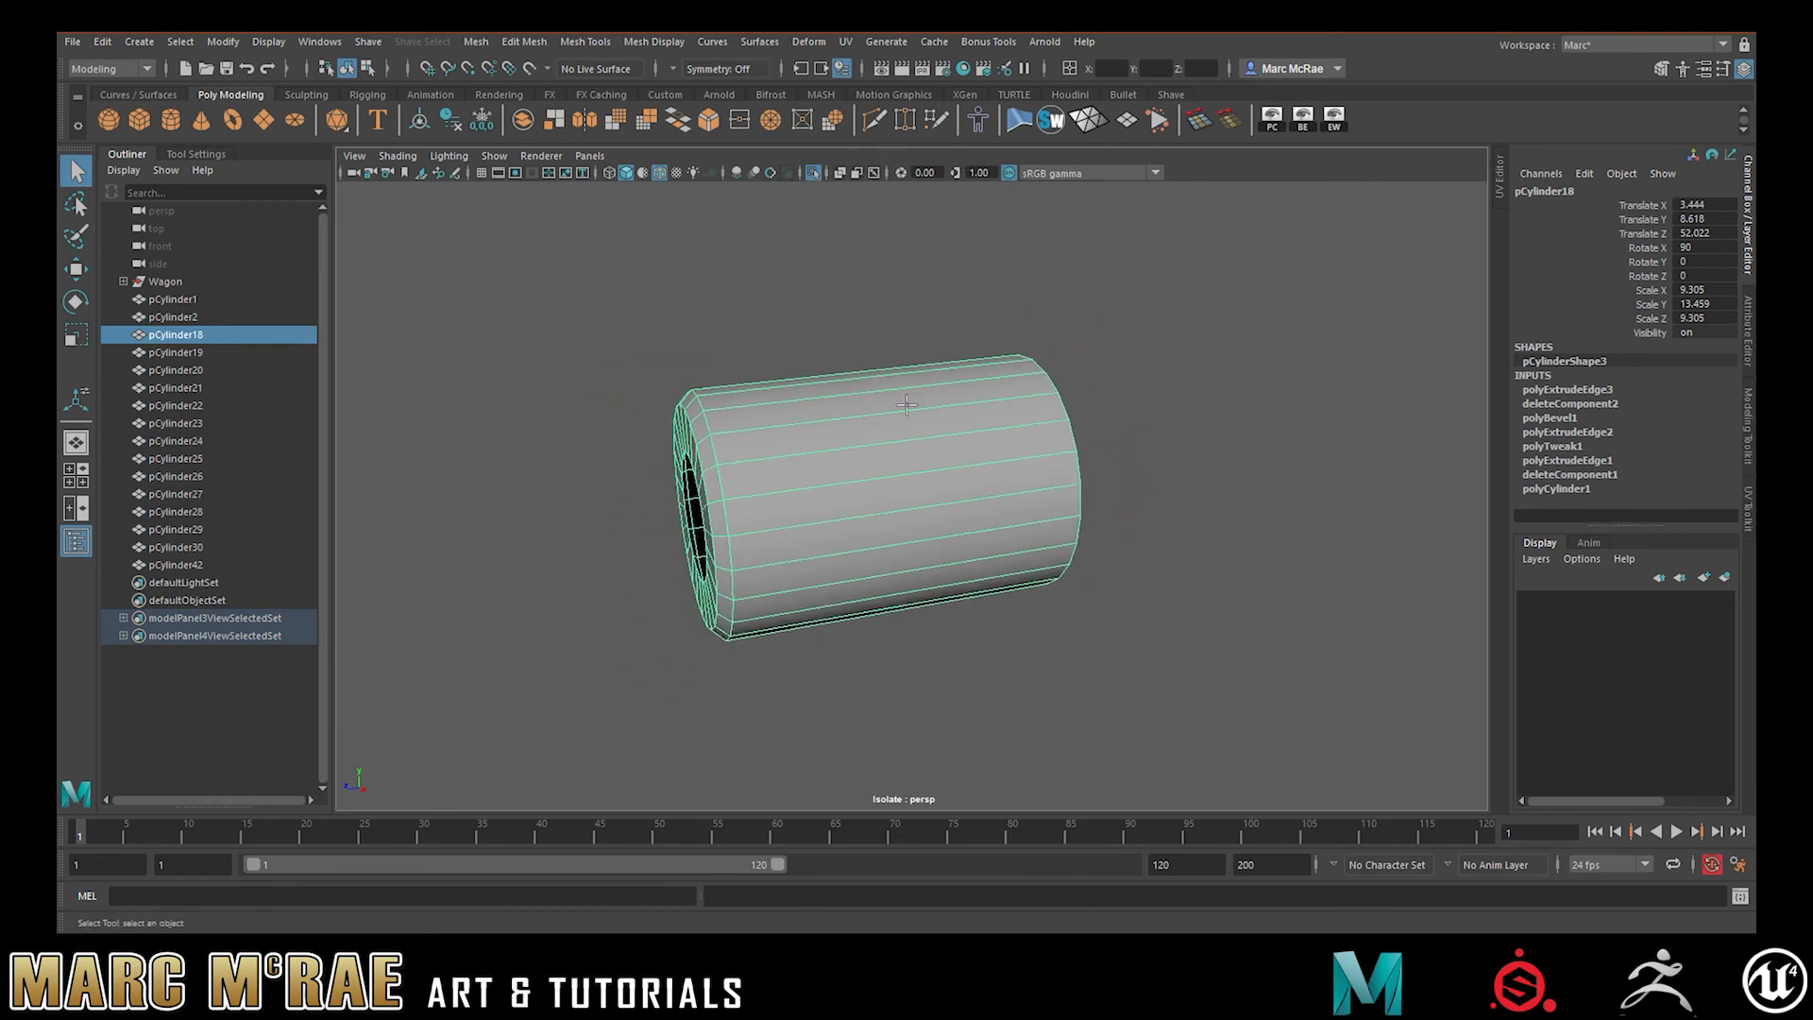
left_click(873, 119)
left_click(895, 403, "ctrl")
mouse_move(1074, 360)
left_mouse_down("alt")
mouse_move(989, 354)
mouse_move(1064, 344)
left_mouse_up("alt")
key("q")
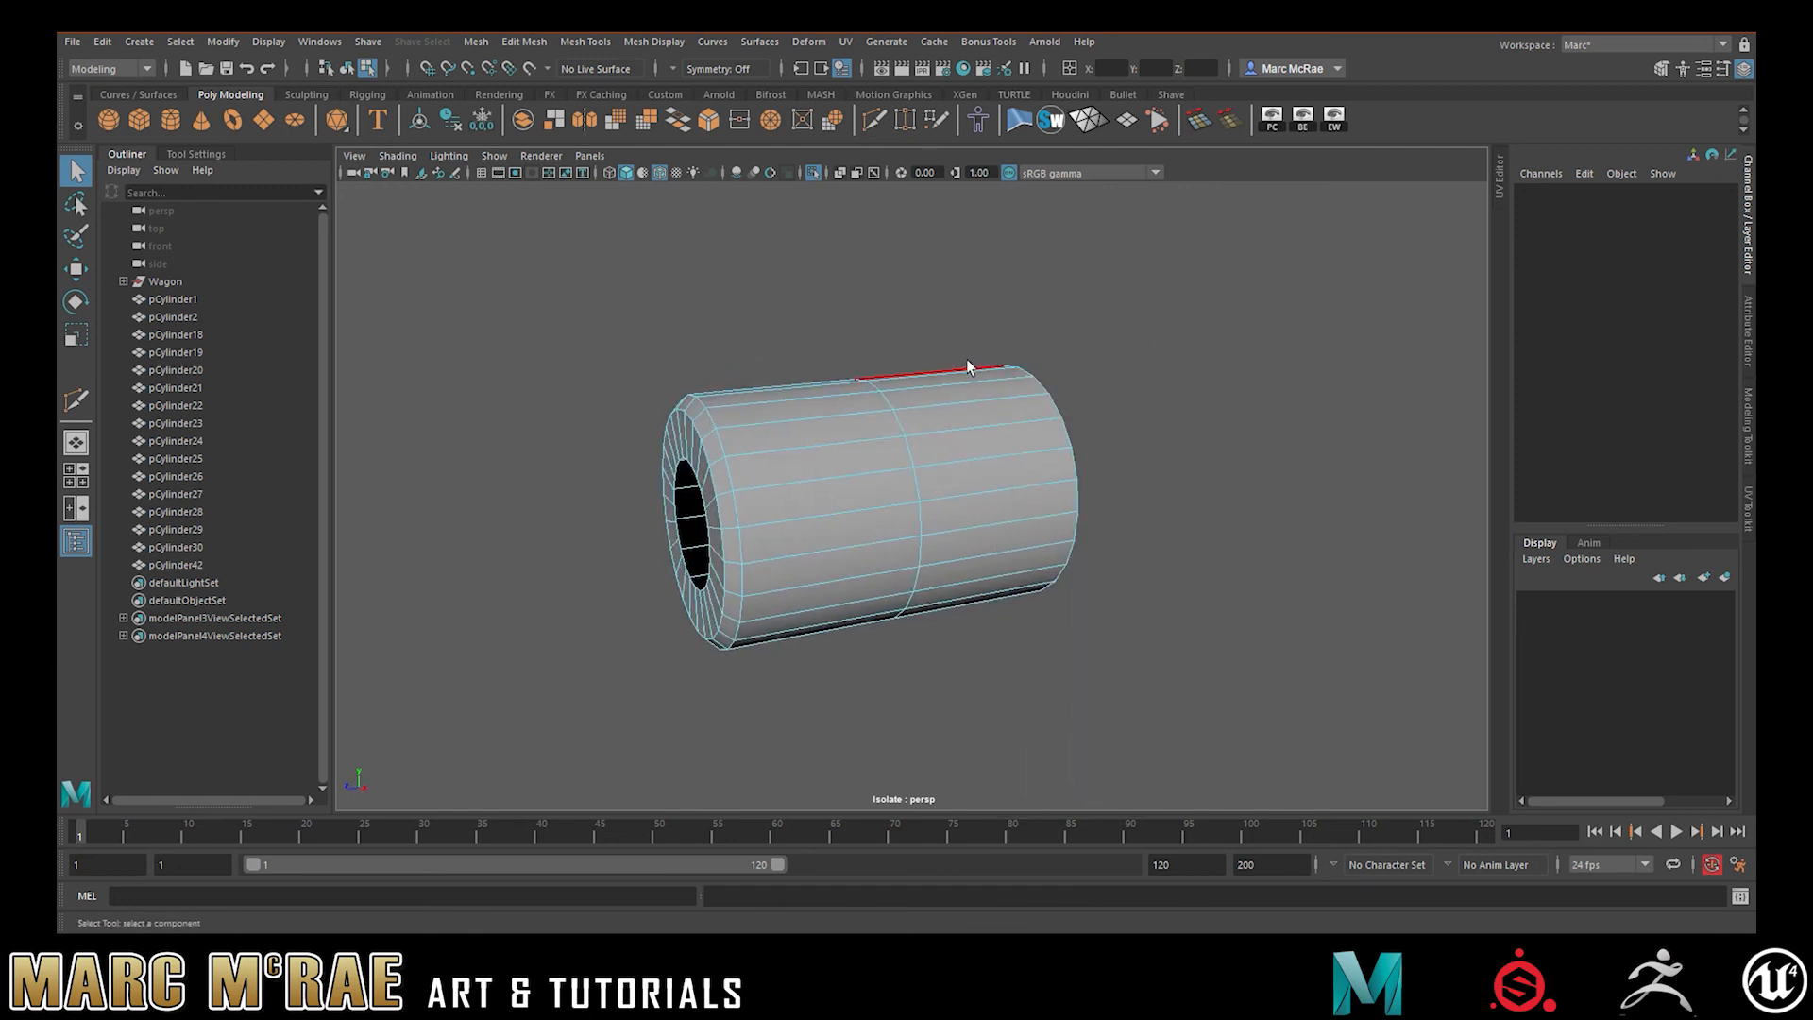
Delete the faces of the hub cylinder half with the bevelled opening, then select the remaining half as an object for moving
right_click_drag(968, 367, 1048, 342)
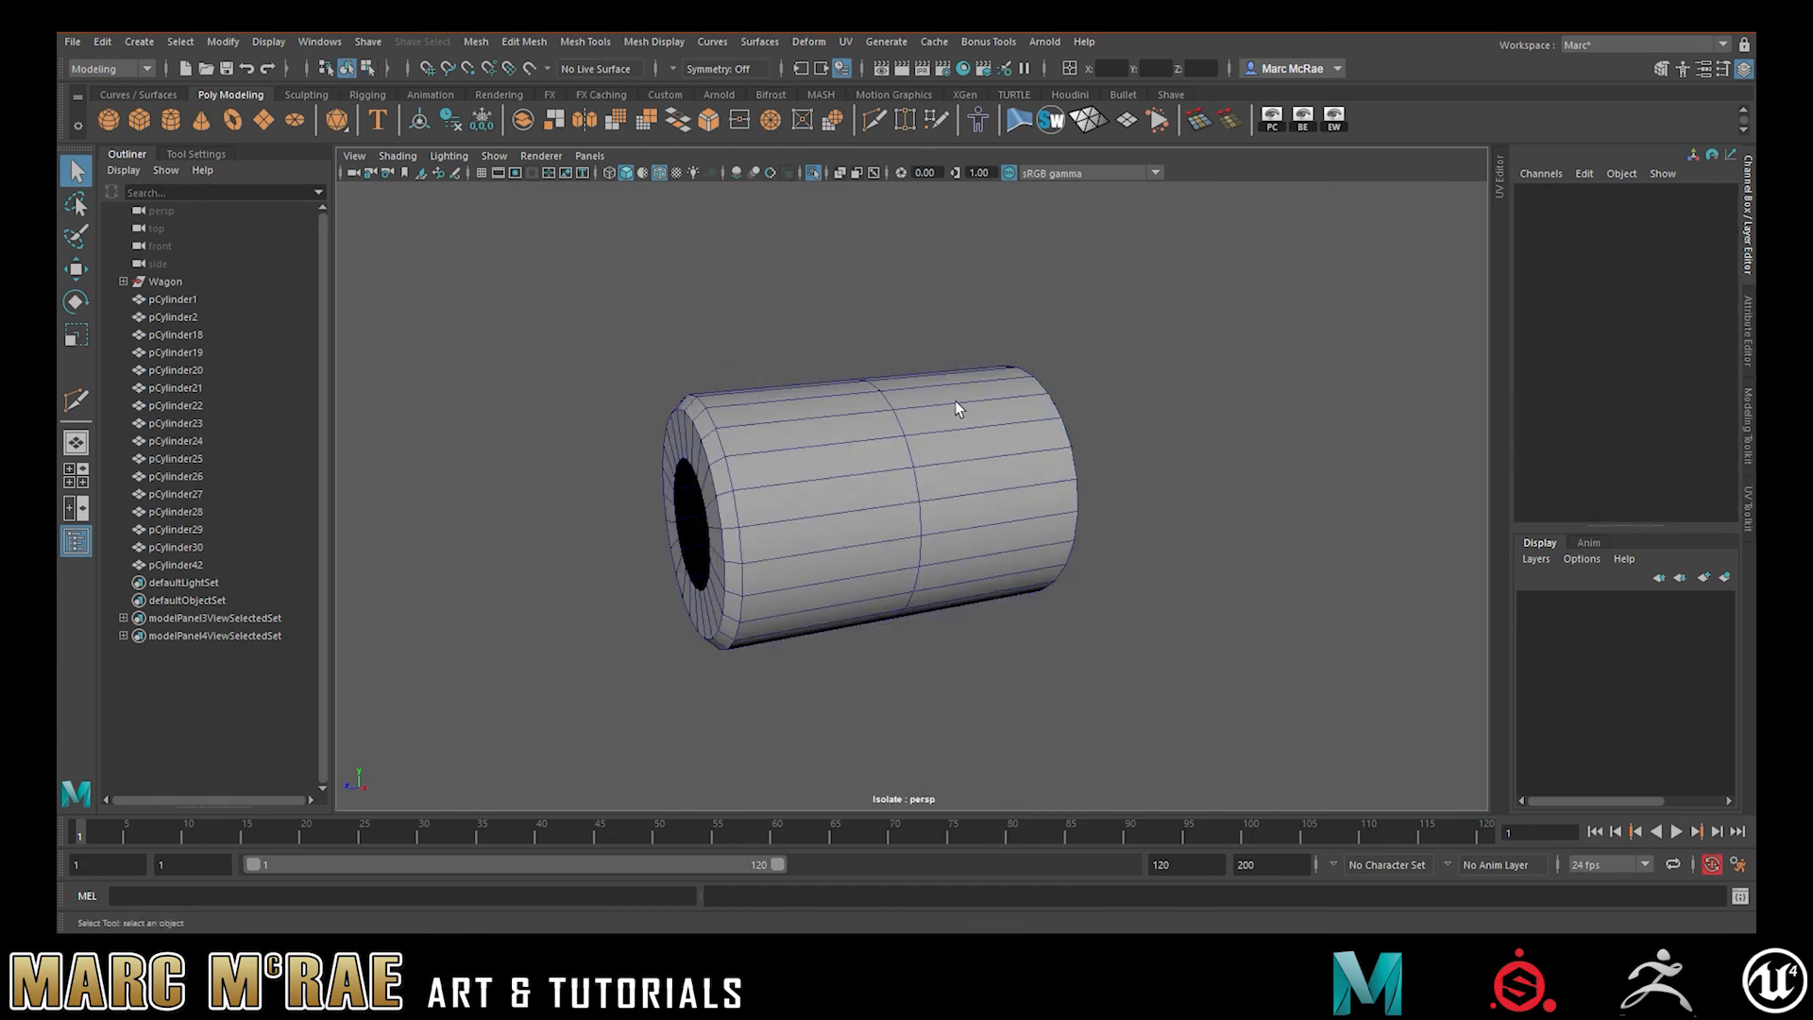
left_click(954, 400)
right_click_drag(908, 411, 909, 459)
left_click_drag(612, 349, 682, 504)
left_click_drag(867, 423, 750, 420, "alt")
left_click_drag(569, 289, 793, 679)
key("Delete")
left_click_drag(915, 482, 970, 434, "alt")
right_click_drag(992, 429, 1100, 397)
key("w")
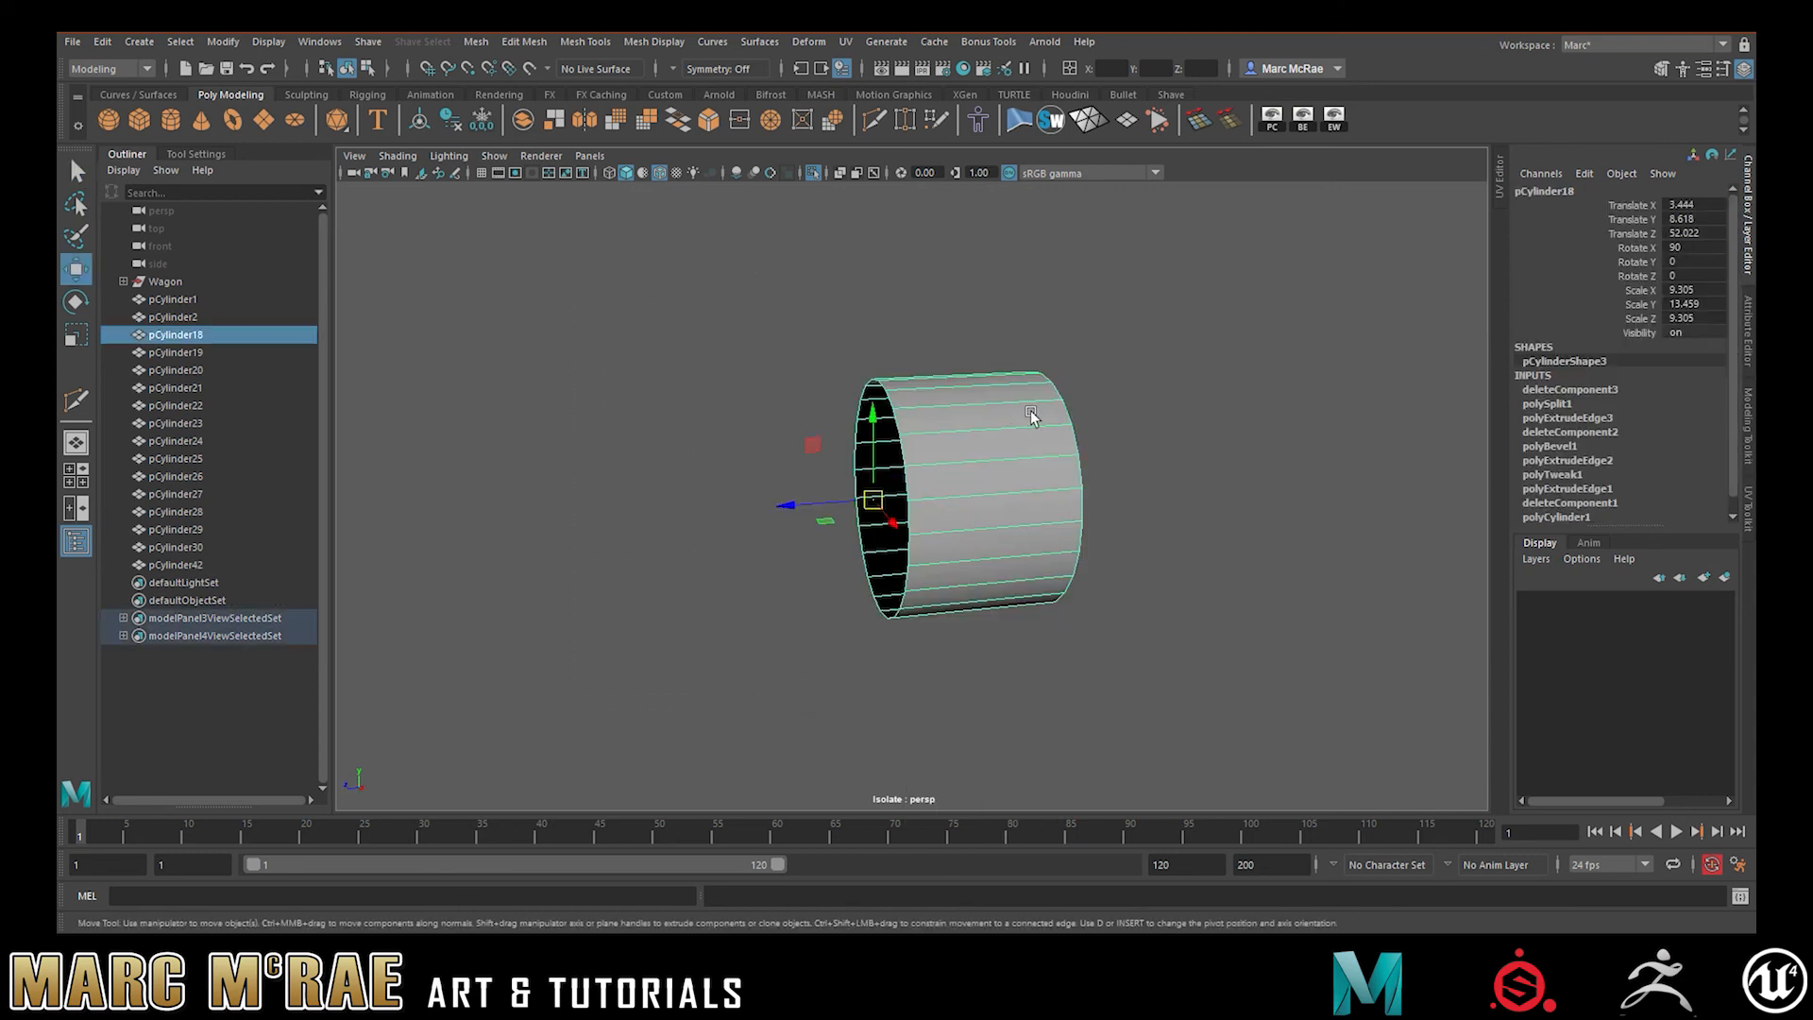
left_click_drag(1032, 414, 1016, 448, "alt")
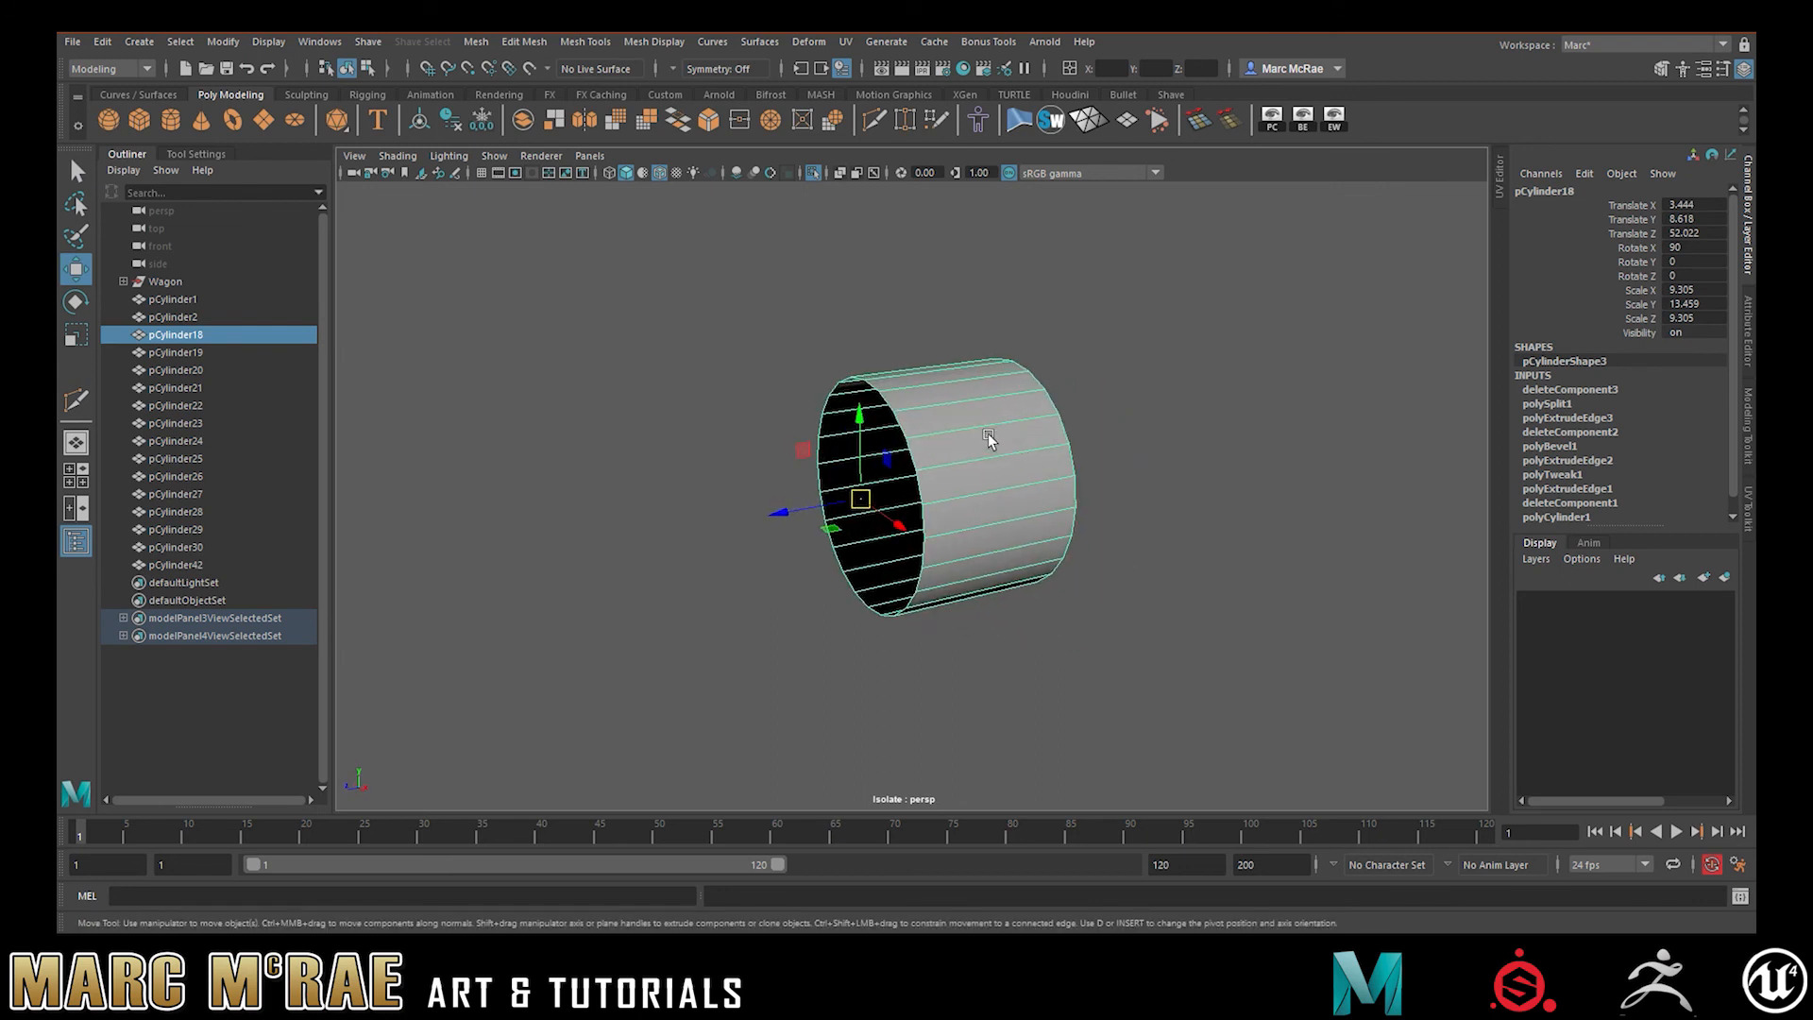
key("ctrl+d")
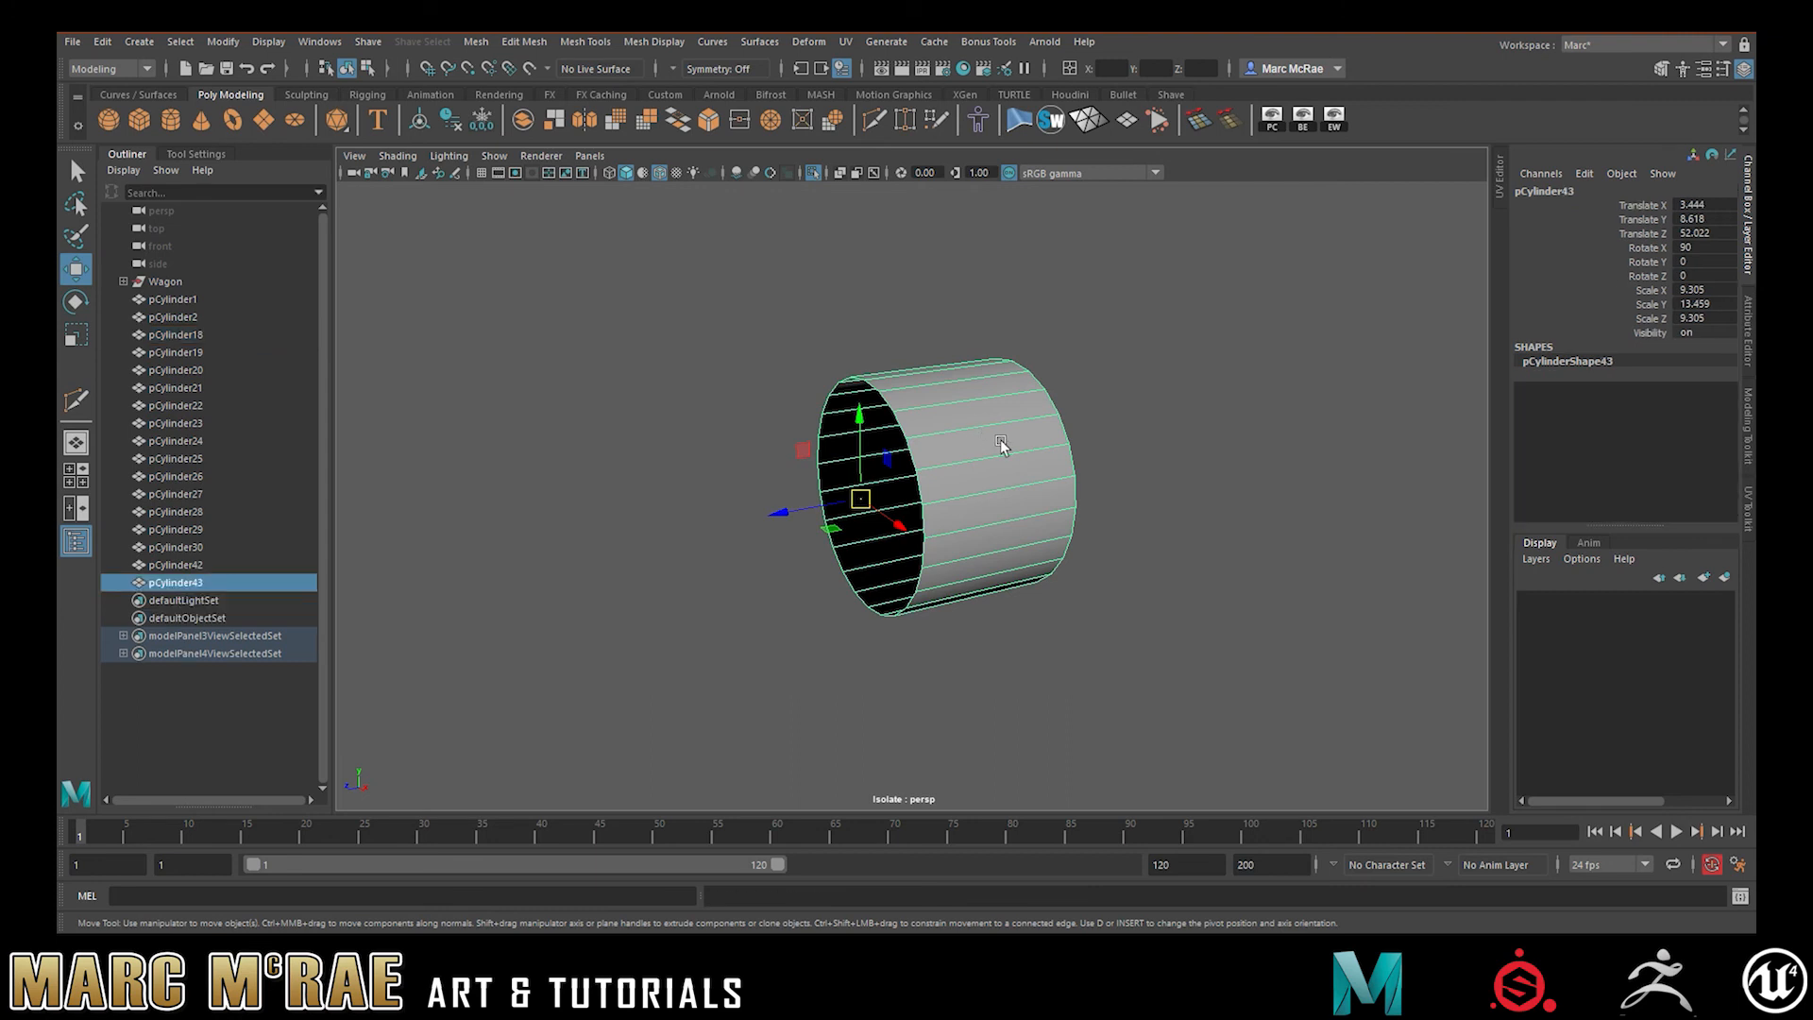
left_click(483, 118)
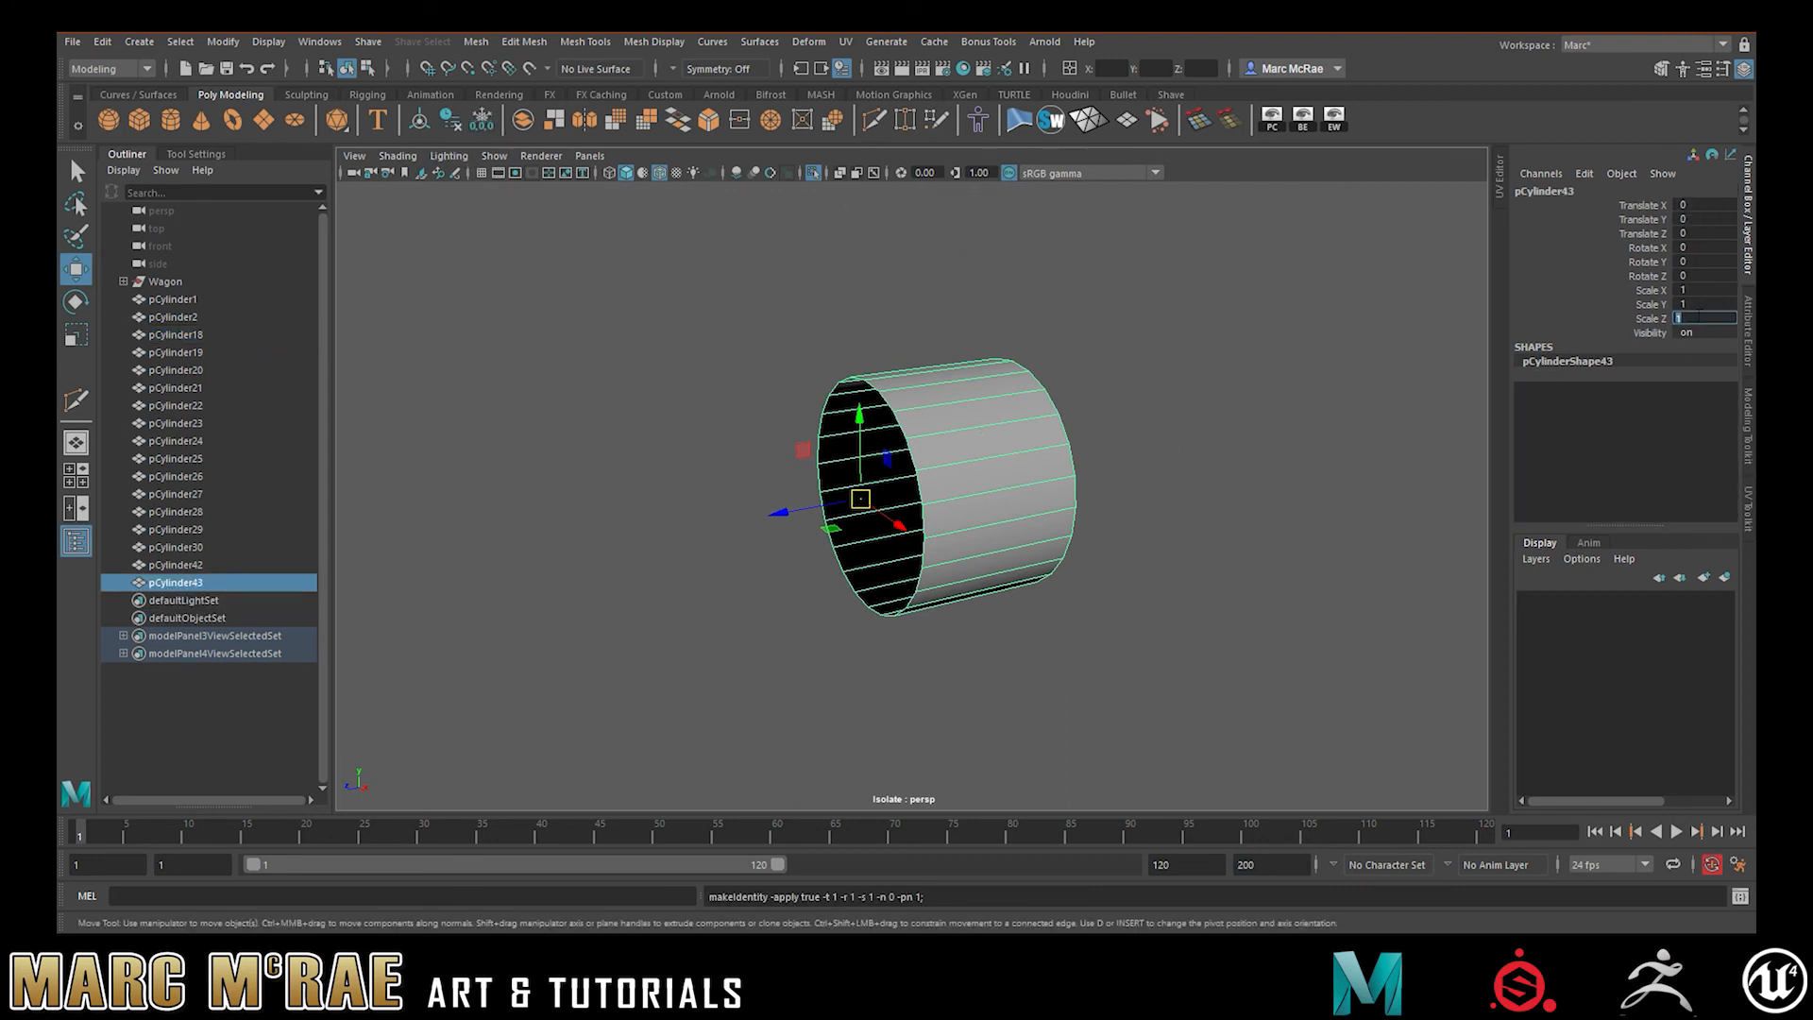
key("Return")
left_click_drag(1157, 507, 973, 477, "alt")
key("ctrl+z")
key("ctrl+z")
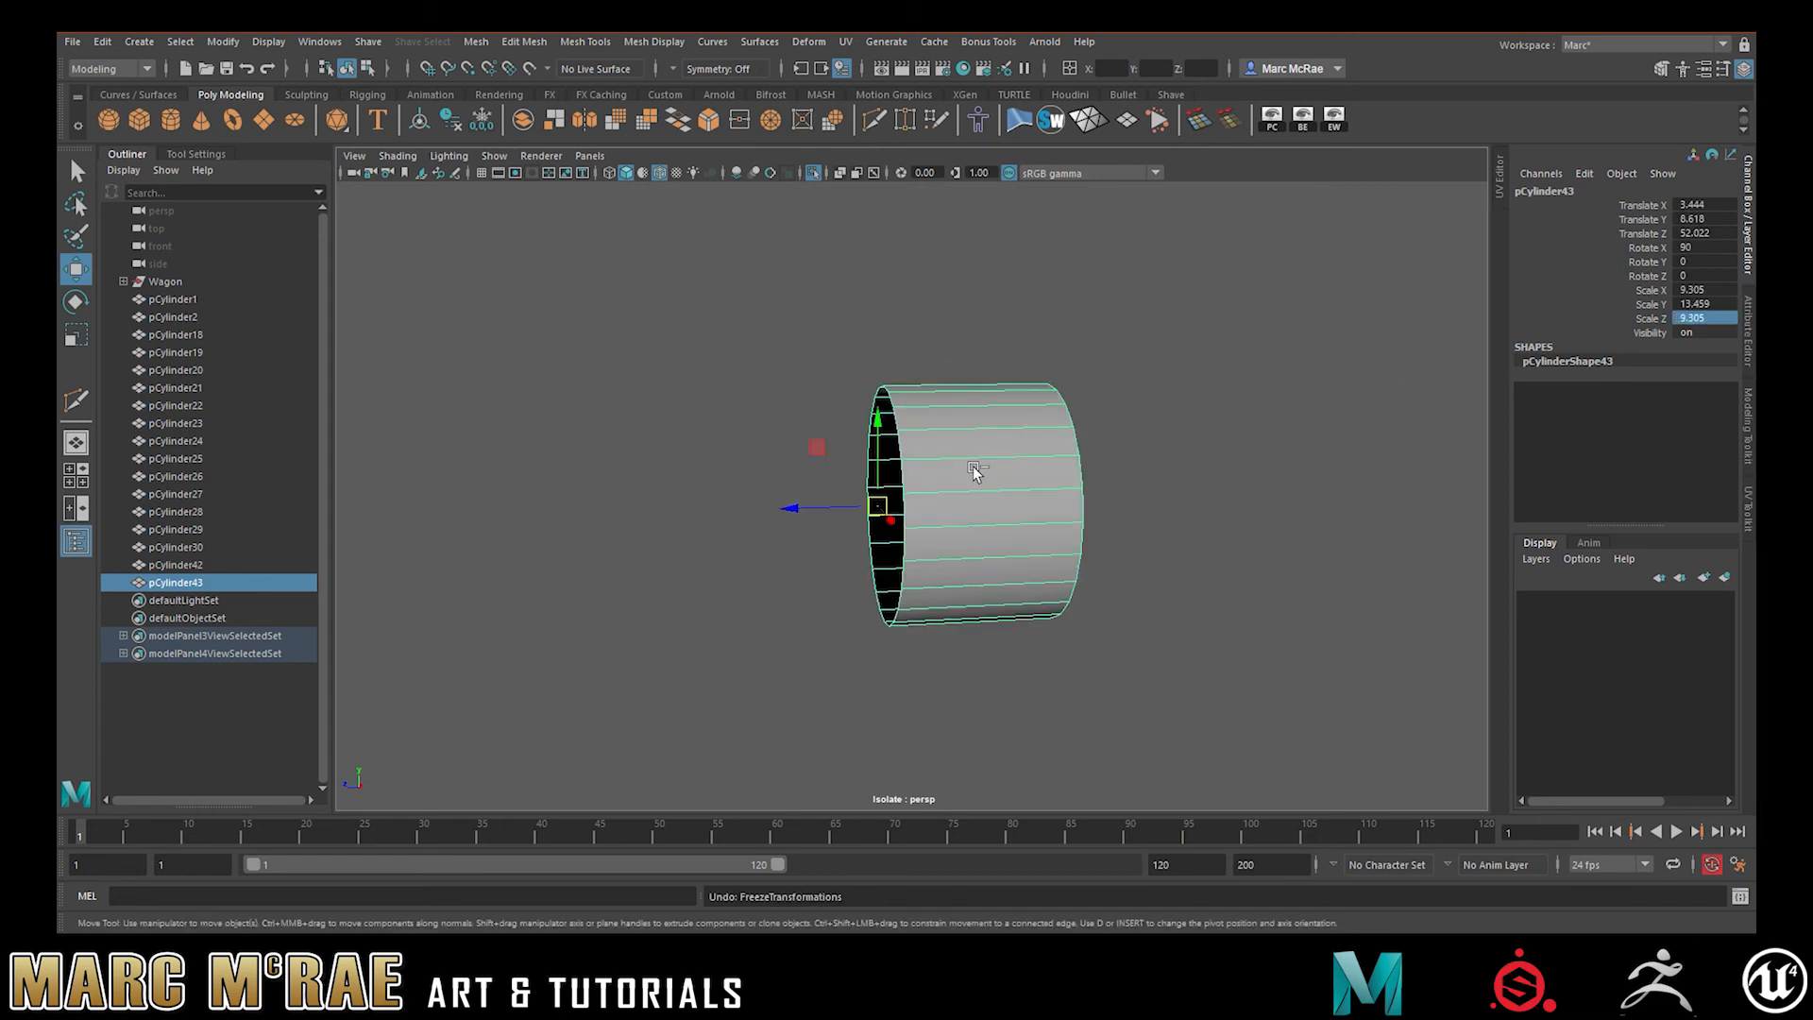
left_click(1028, 452)
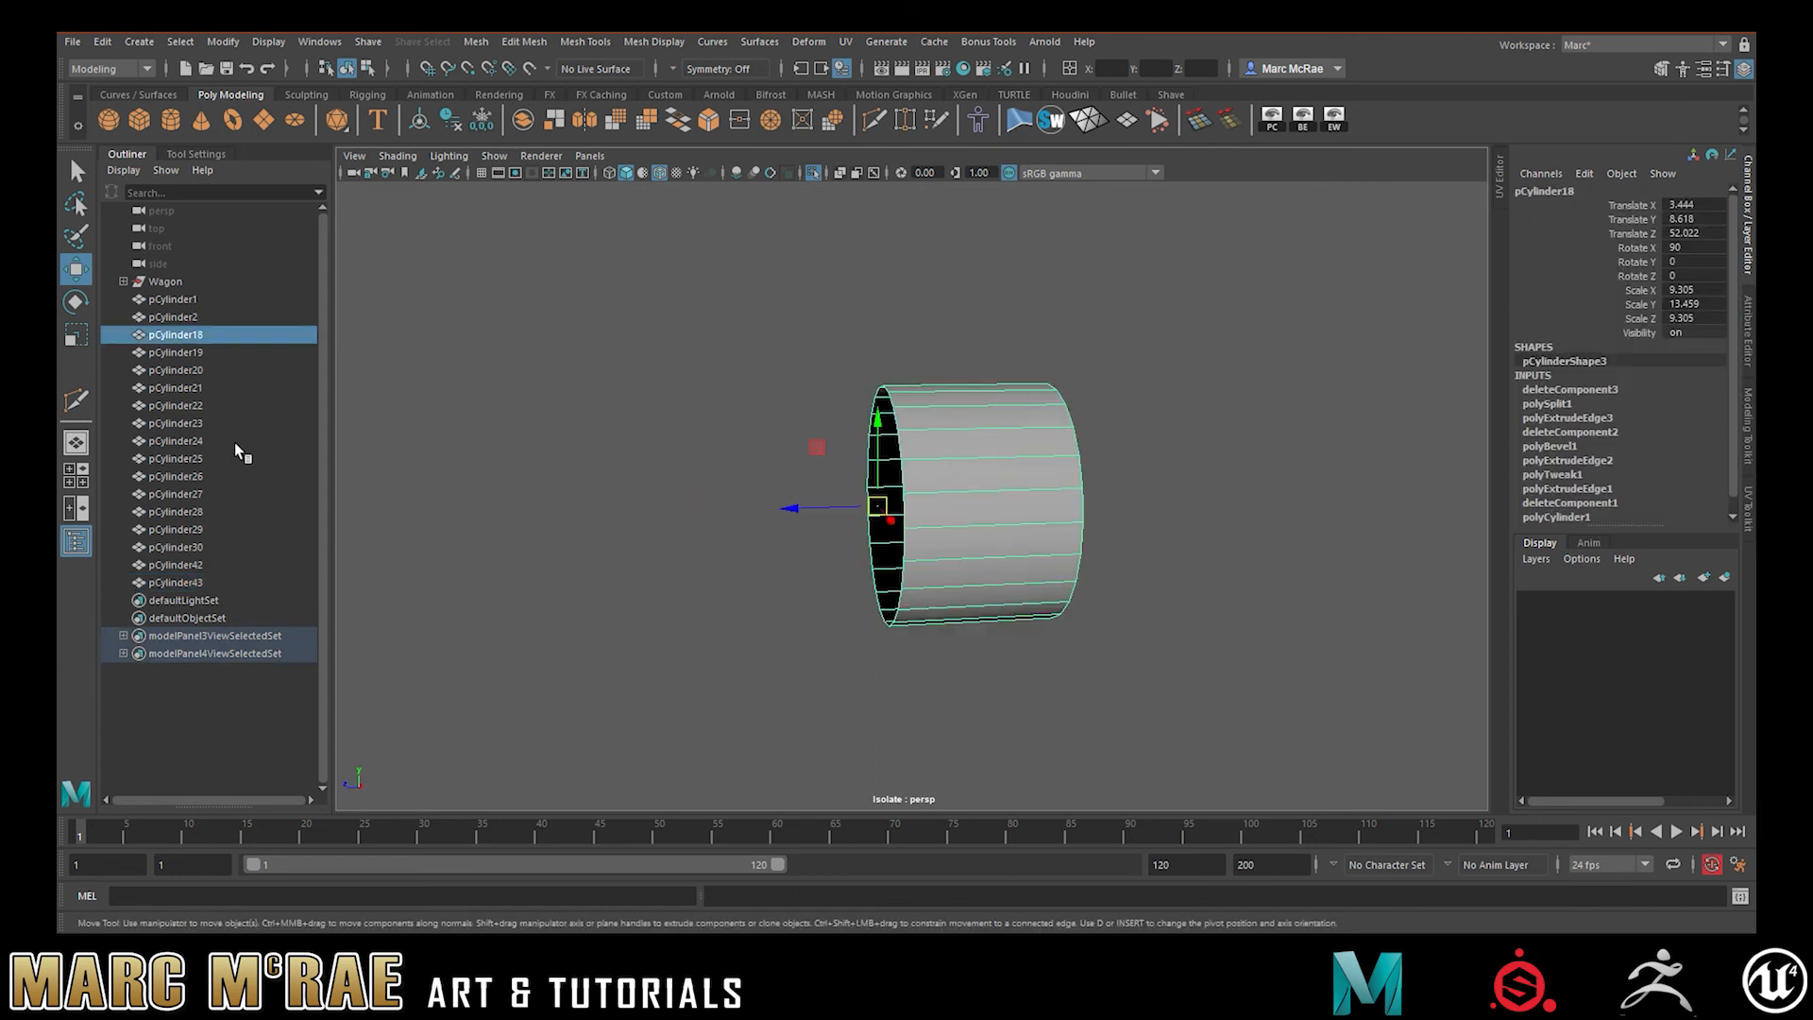
left_click(923, 456)
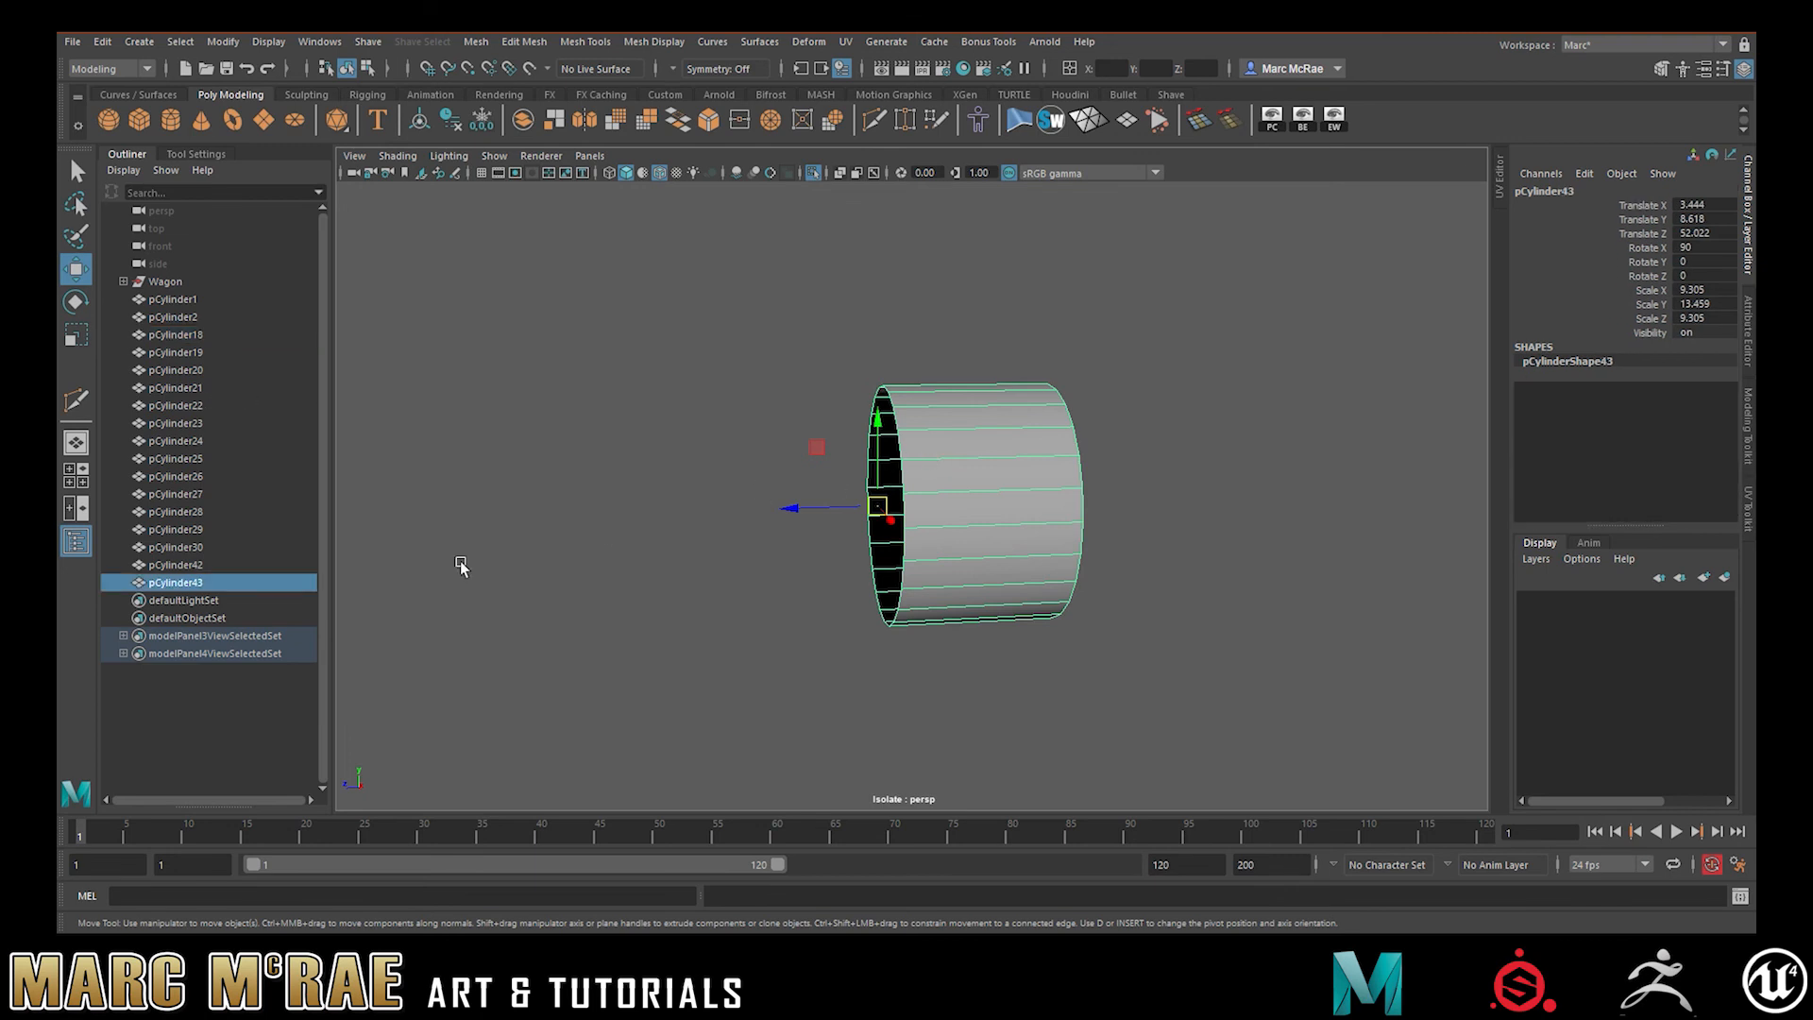
key("Delete")
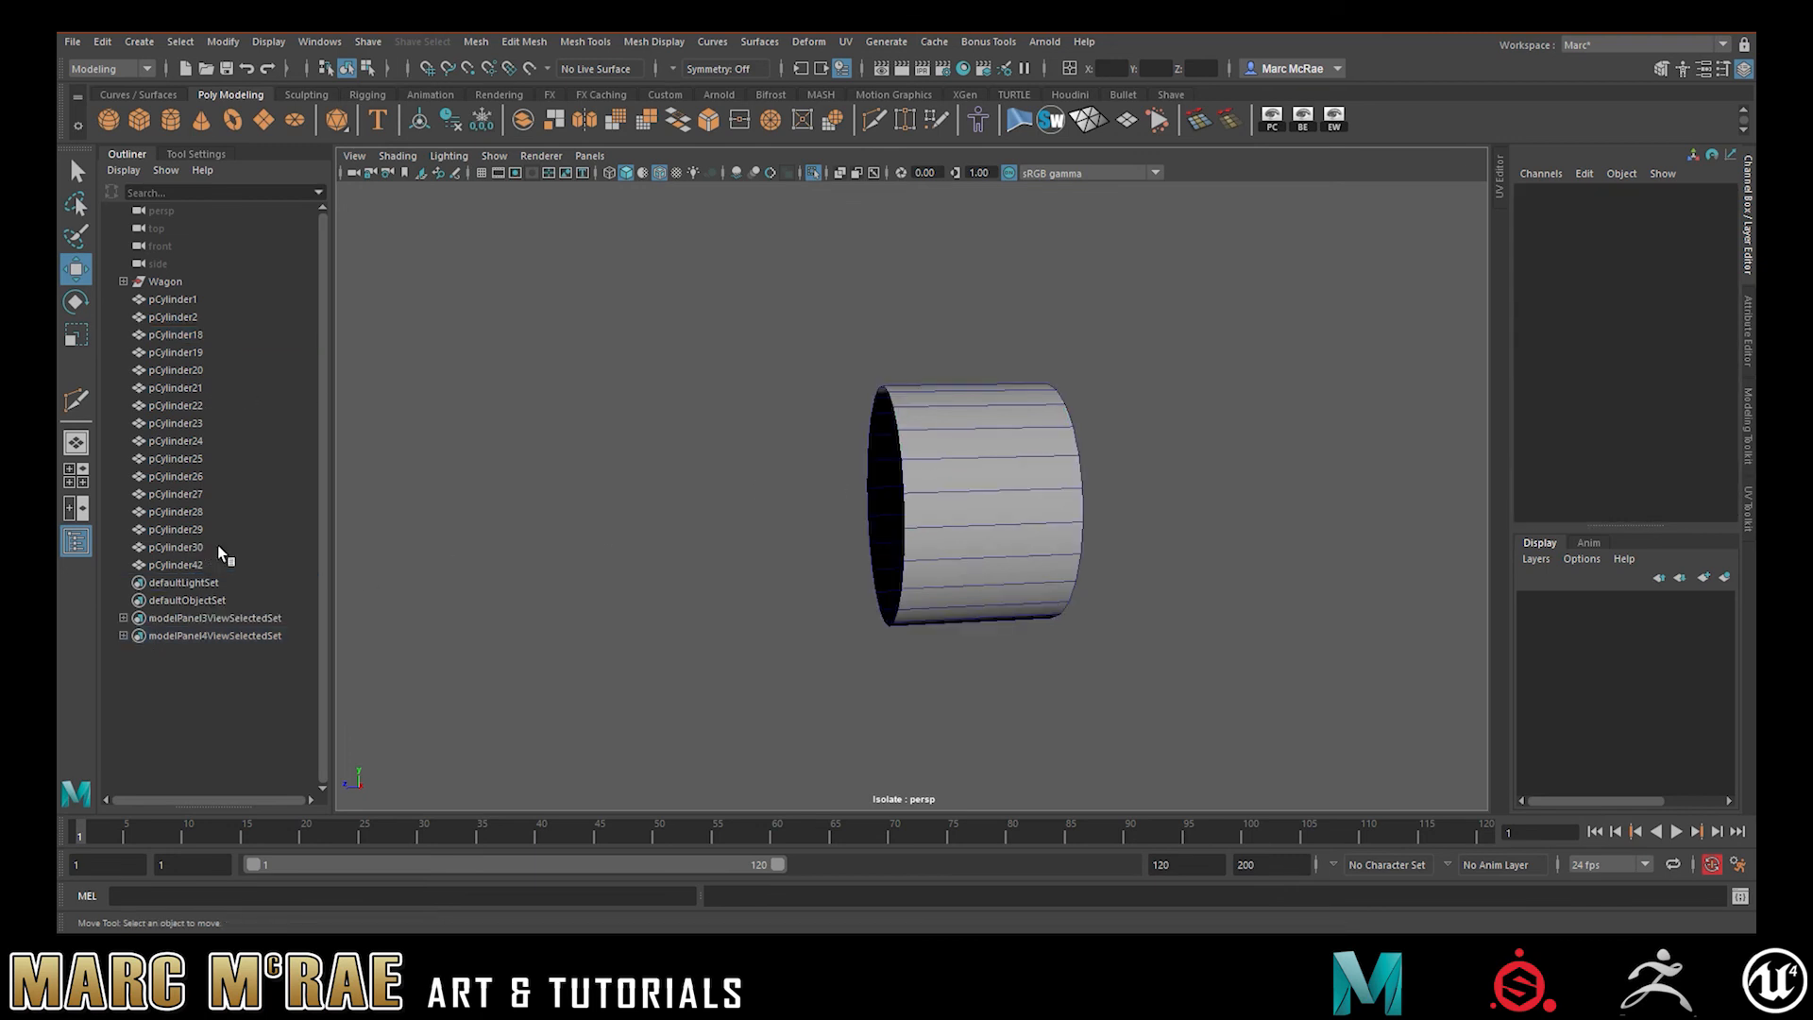
Freeze the hub cylinder half's transformations and snap its pivot to a vertex on the open cut edge
left_click(919, 460)
left_click(482, 119)
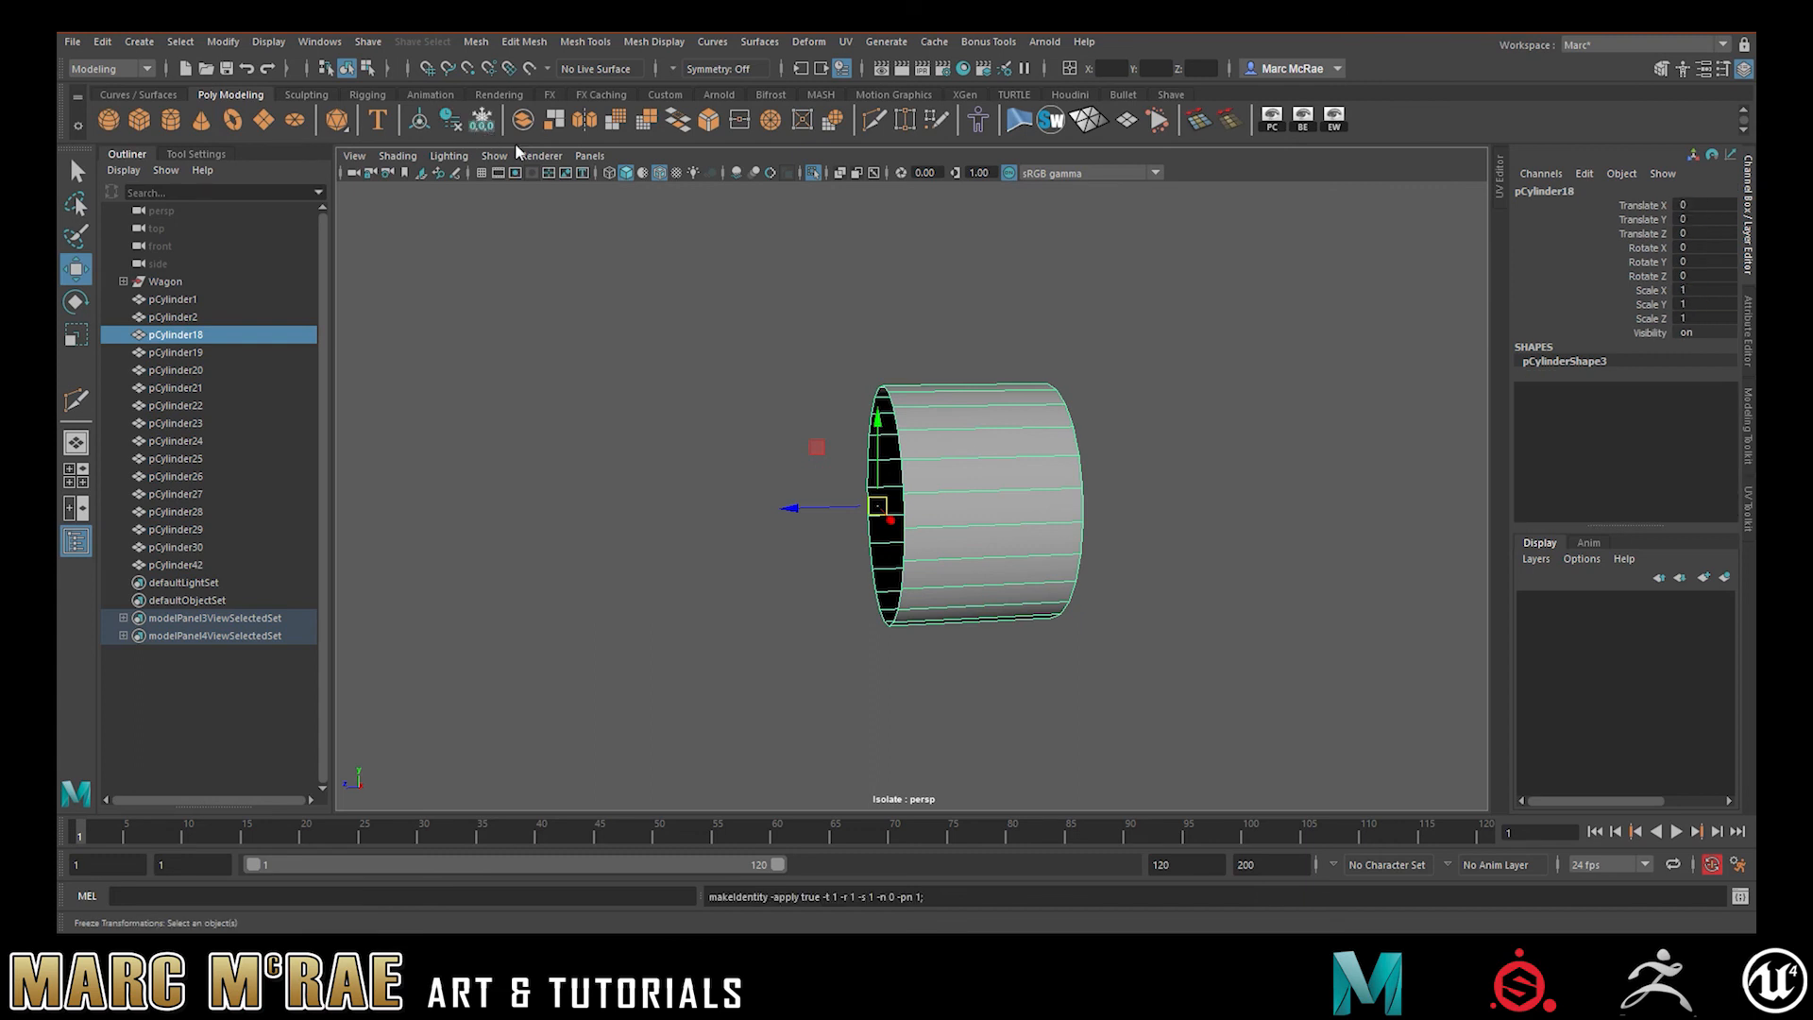
mouse_move(940, 420)
left_mouse_down("alt")
mouse_move(955, 406)
mouse_move(956, 421)
mouse_move(945, 408)
left_mouse_up("alt")
key("d")
key("v")
left_click_drag(867, 482, 917, 575)
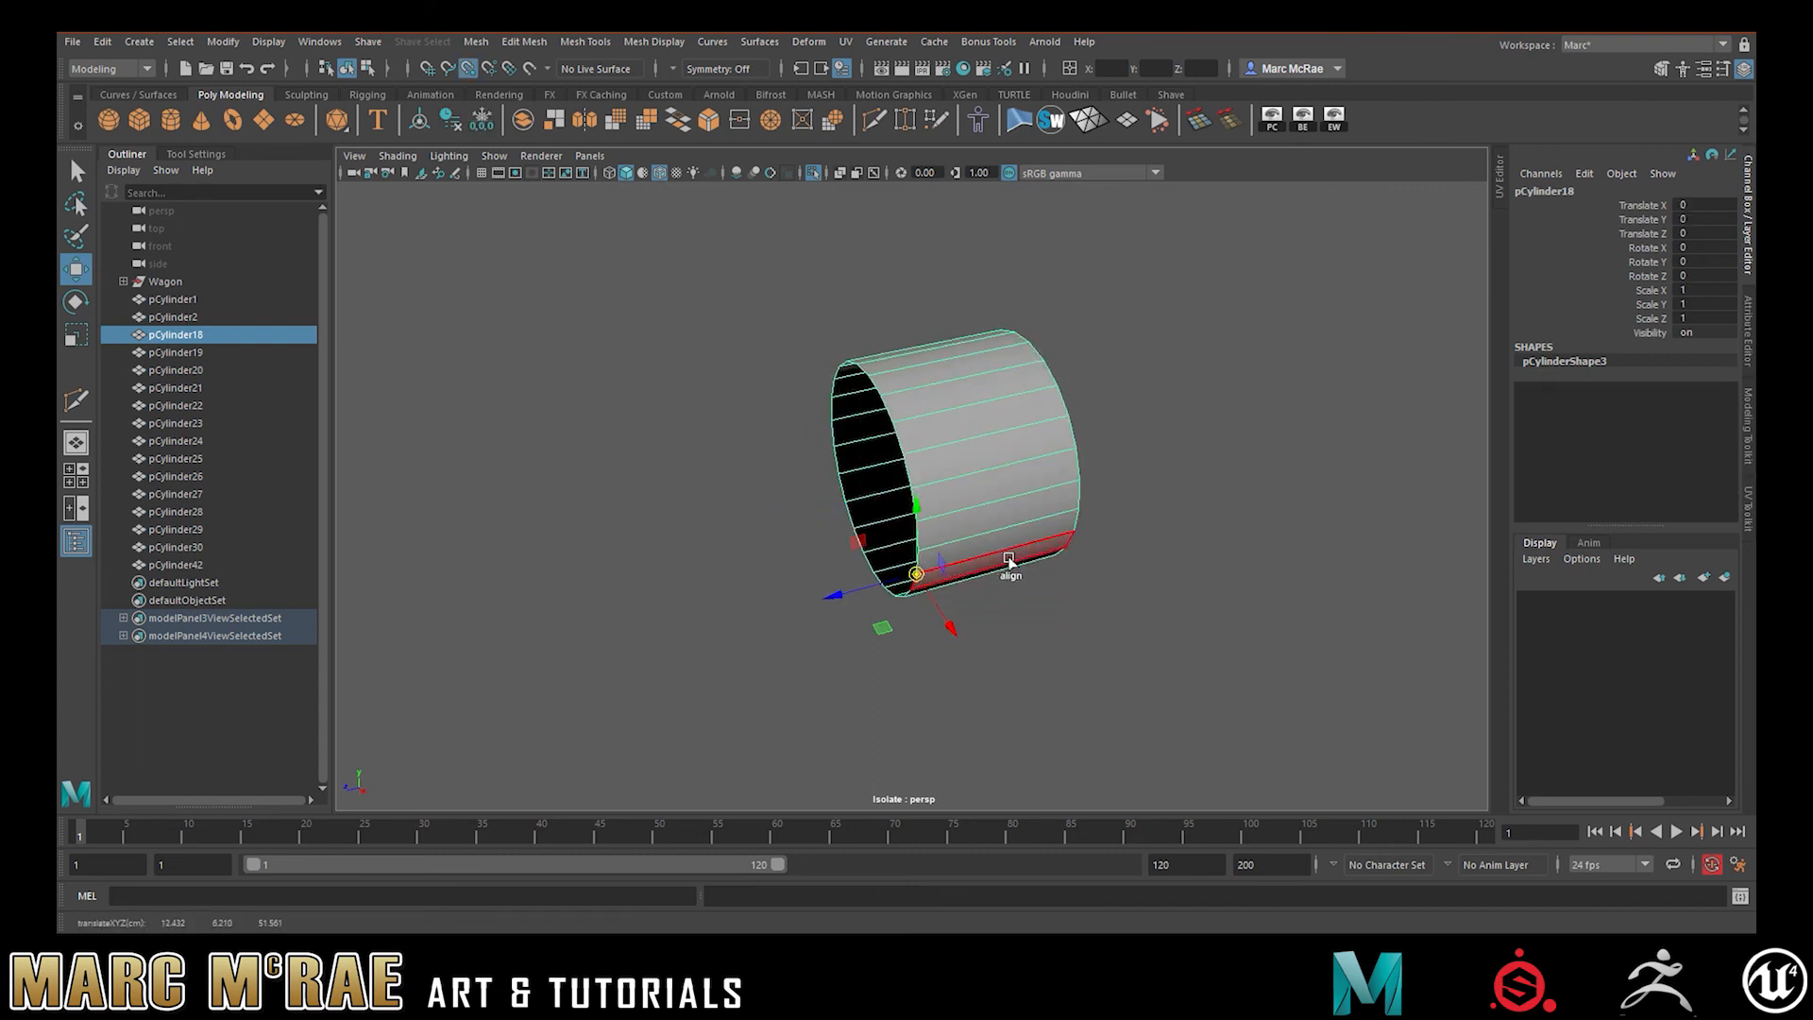
left_click_drag(1033, 531, 1012, 427, "alt")
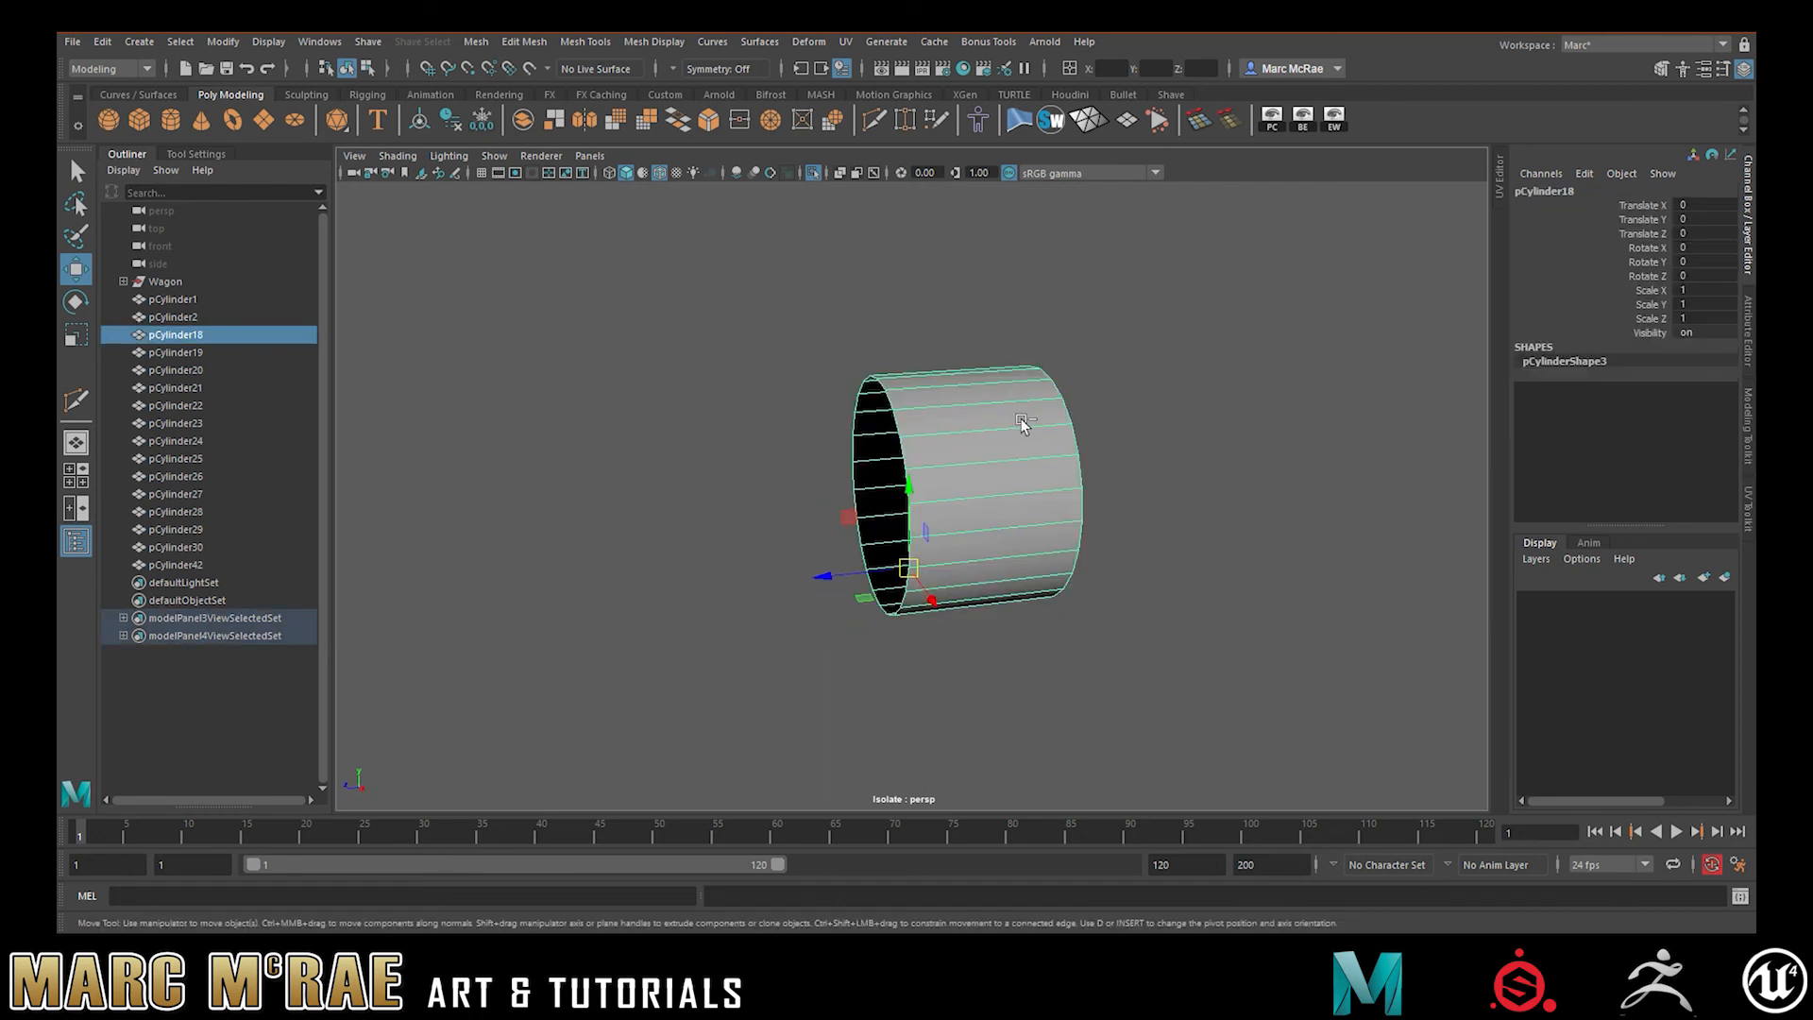
Duplicate the hub cylinder half and mirror the copy by setting its Scale Z to -1
key("ctrl+d")
double_click(1709, 317)
type("-1")
key("Return")
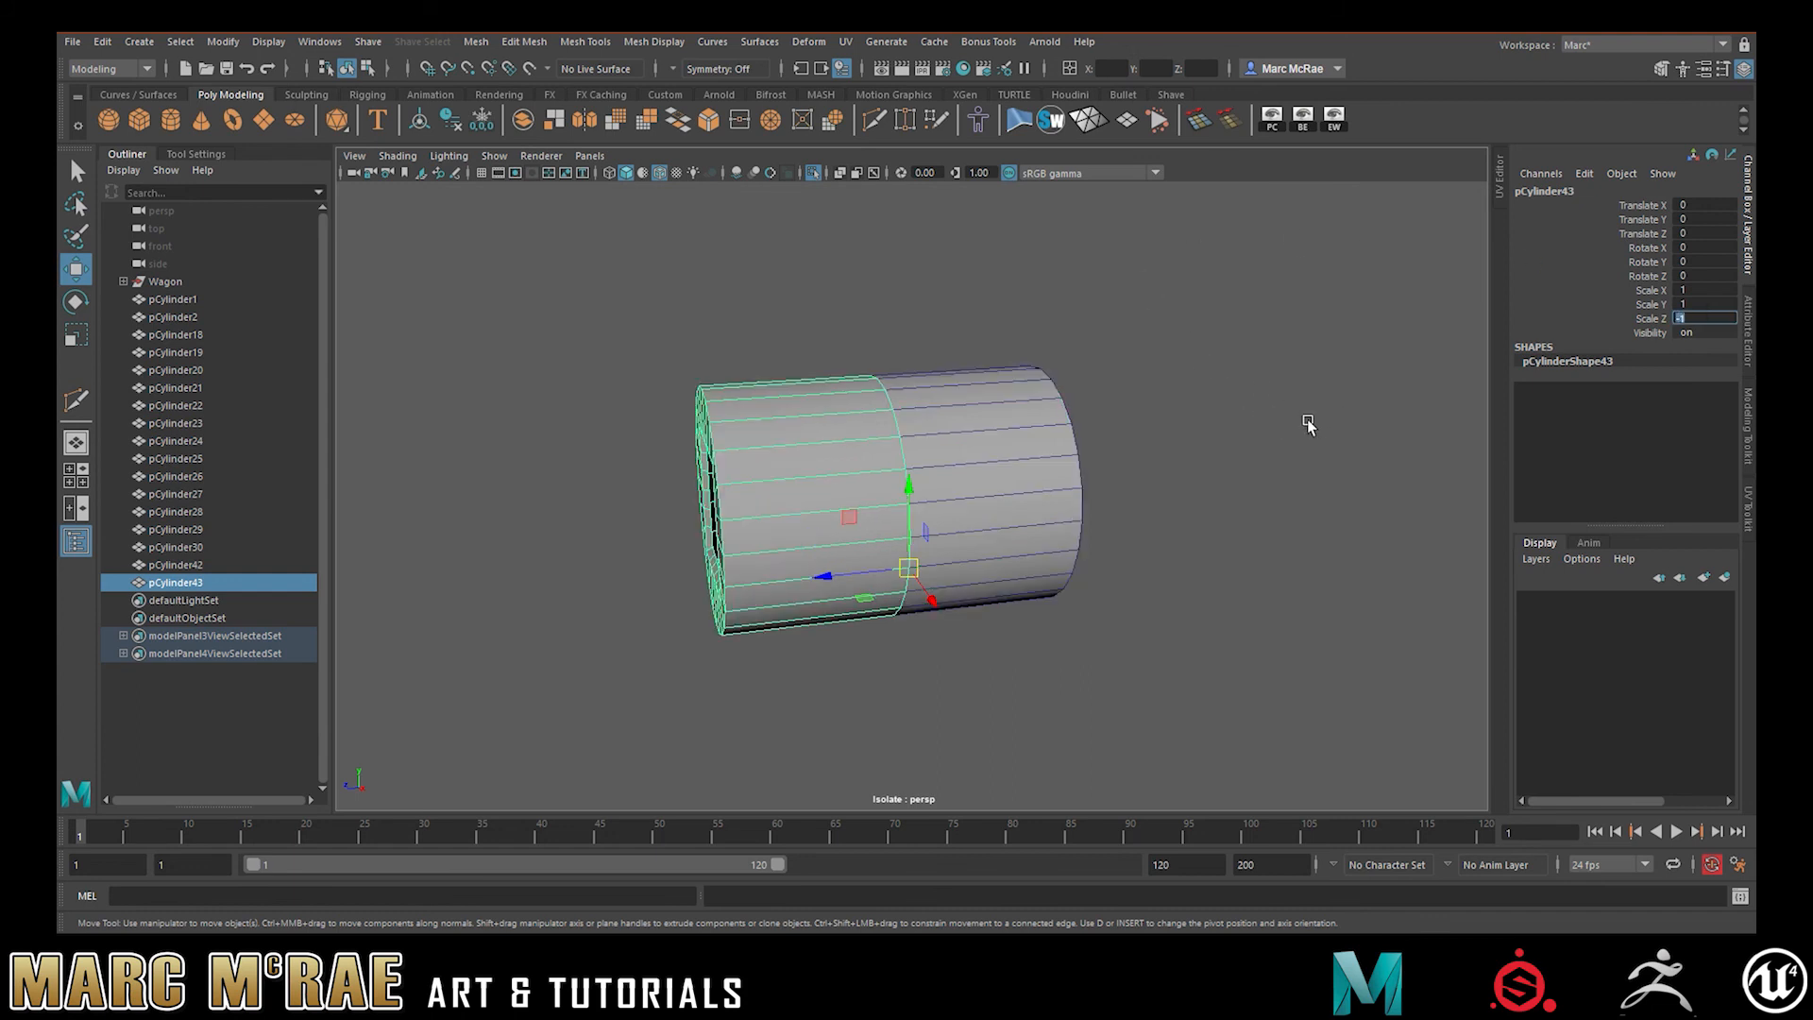
left_click(1332, 421)
Combine both hub cylinder halves into one mesh, then delete its history and freeze its transformations
left_click(1014, 416)
left_click(886, 427, "shift")
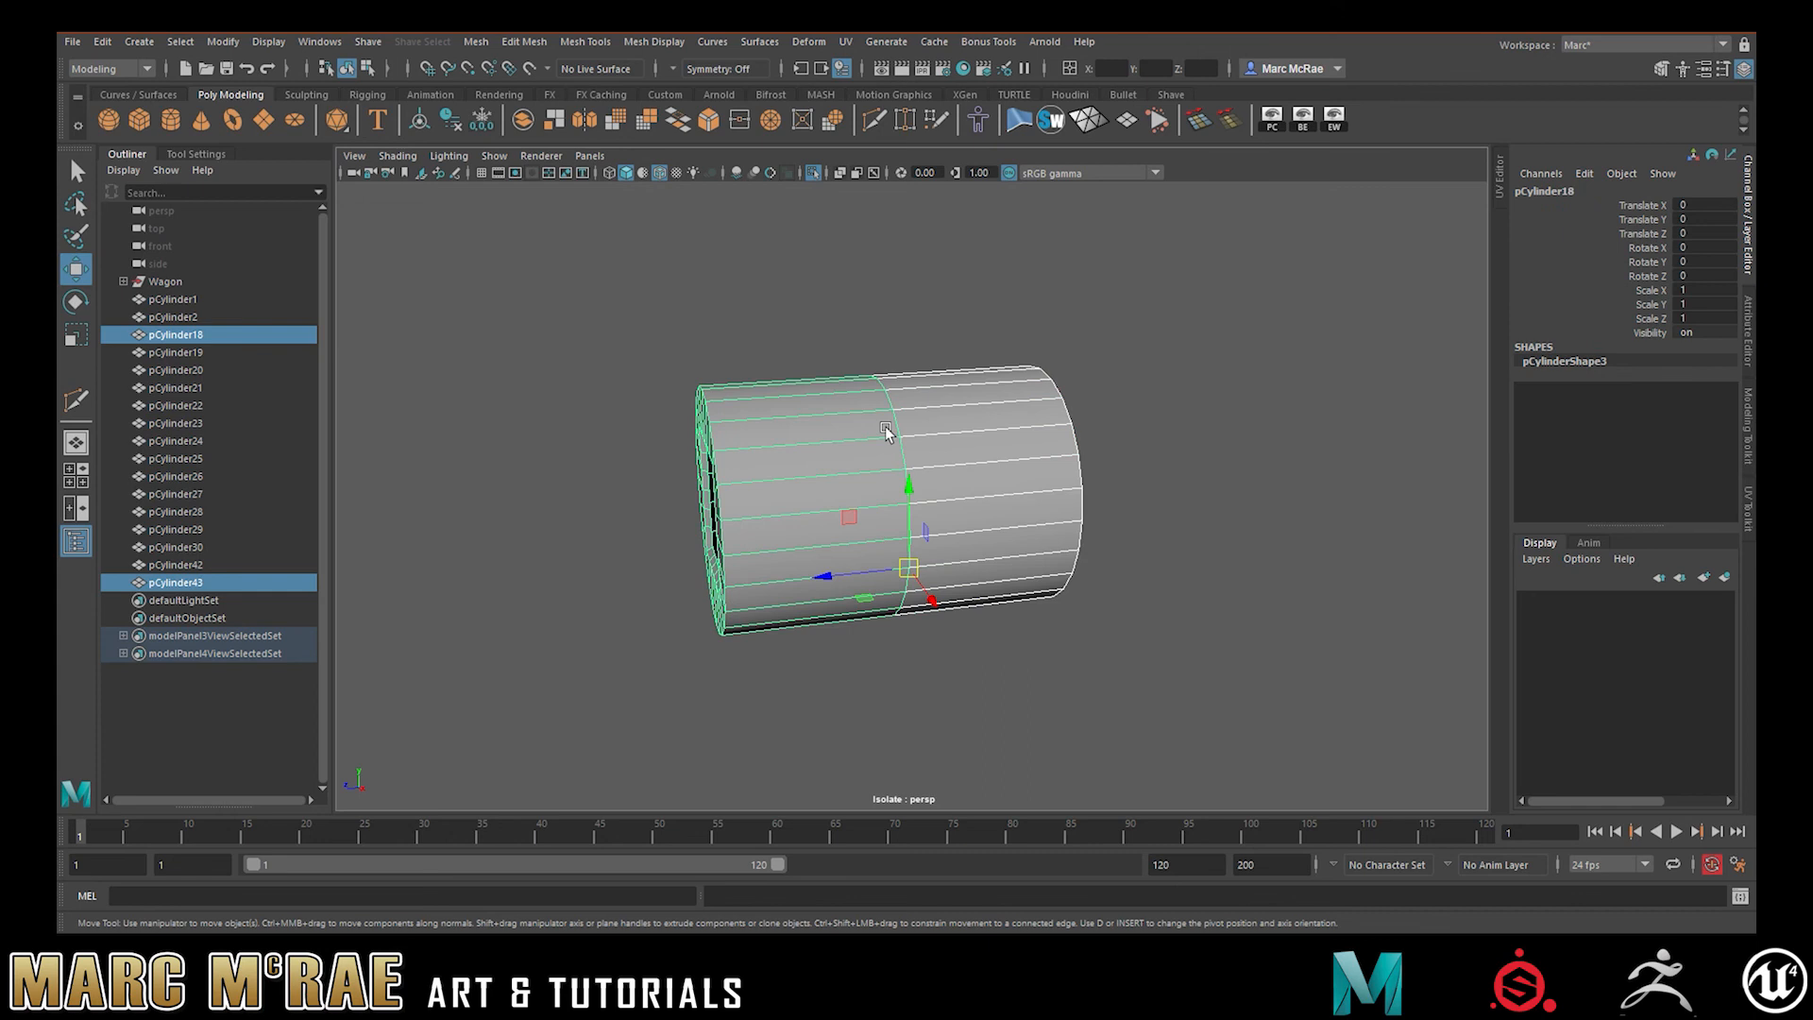
left_click(525, 121)
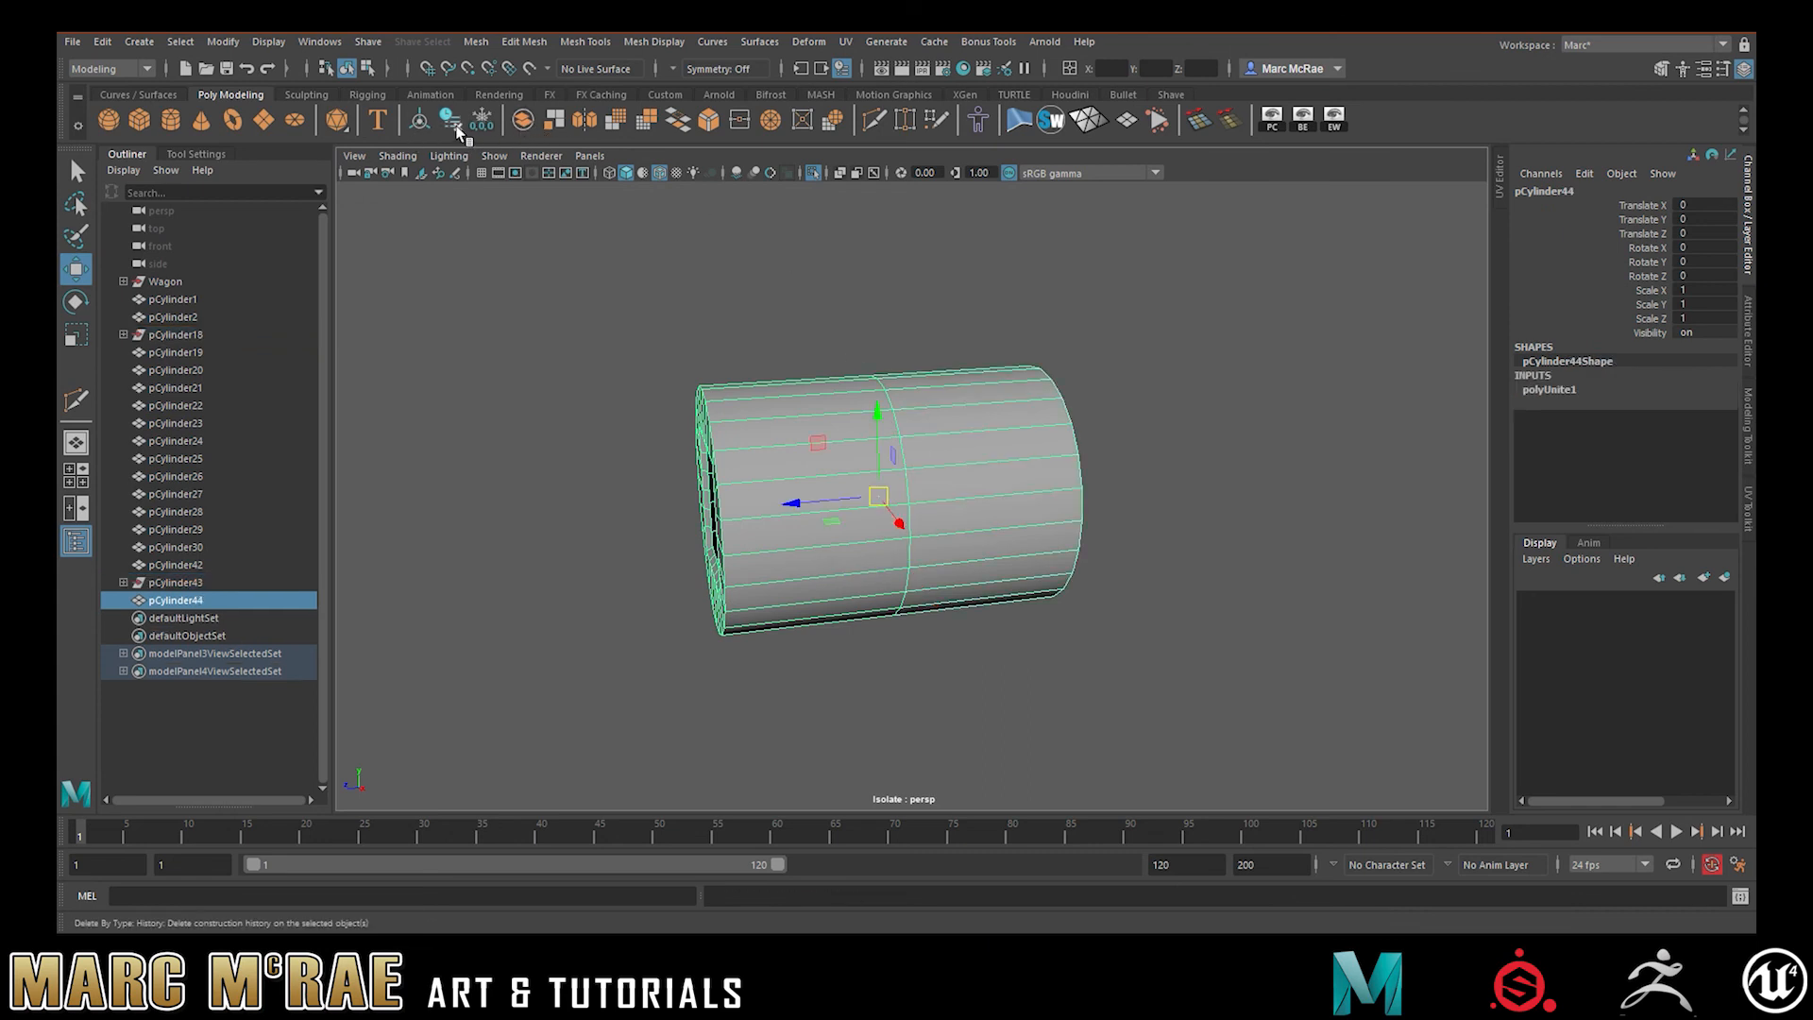
left_click(457, 132)
left_click(483, 123)
Merge the overlapping vertices along the middle seam of the combined hub cylinder
right_click(897, 404)
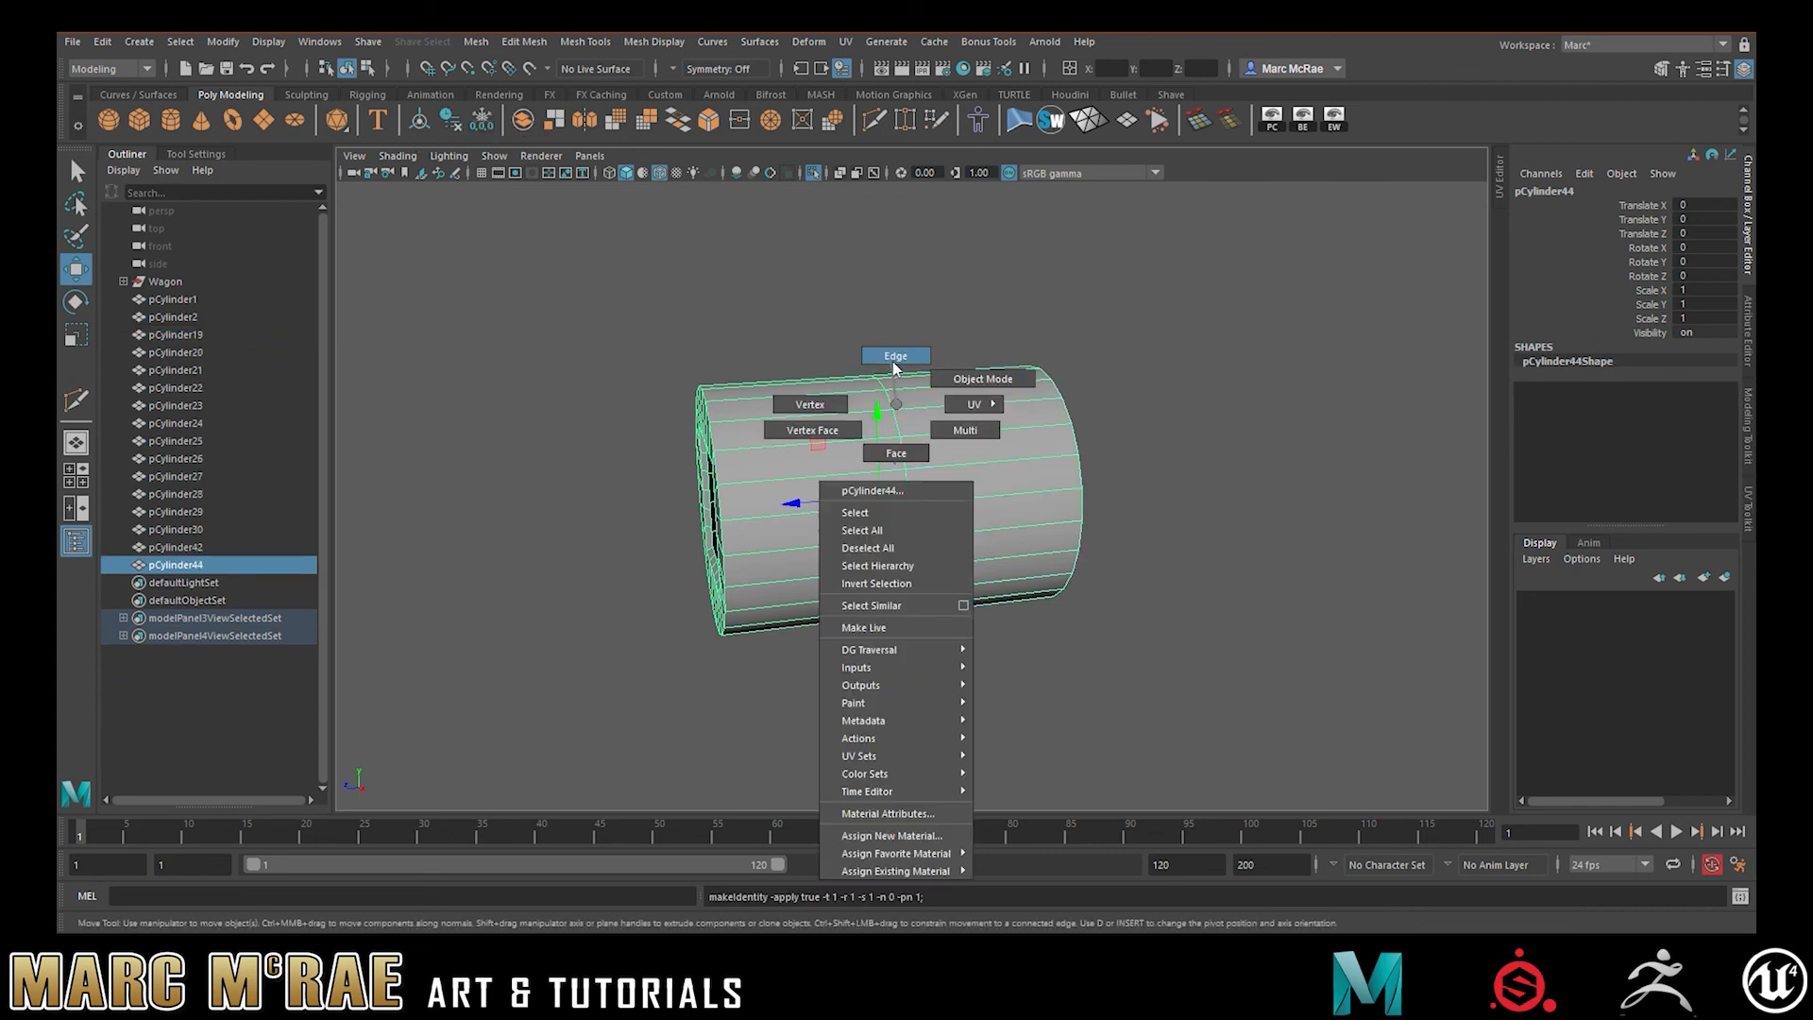
left_click(893, 365)
left_click(905, 412)
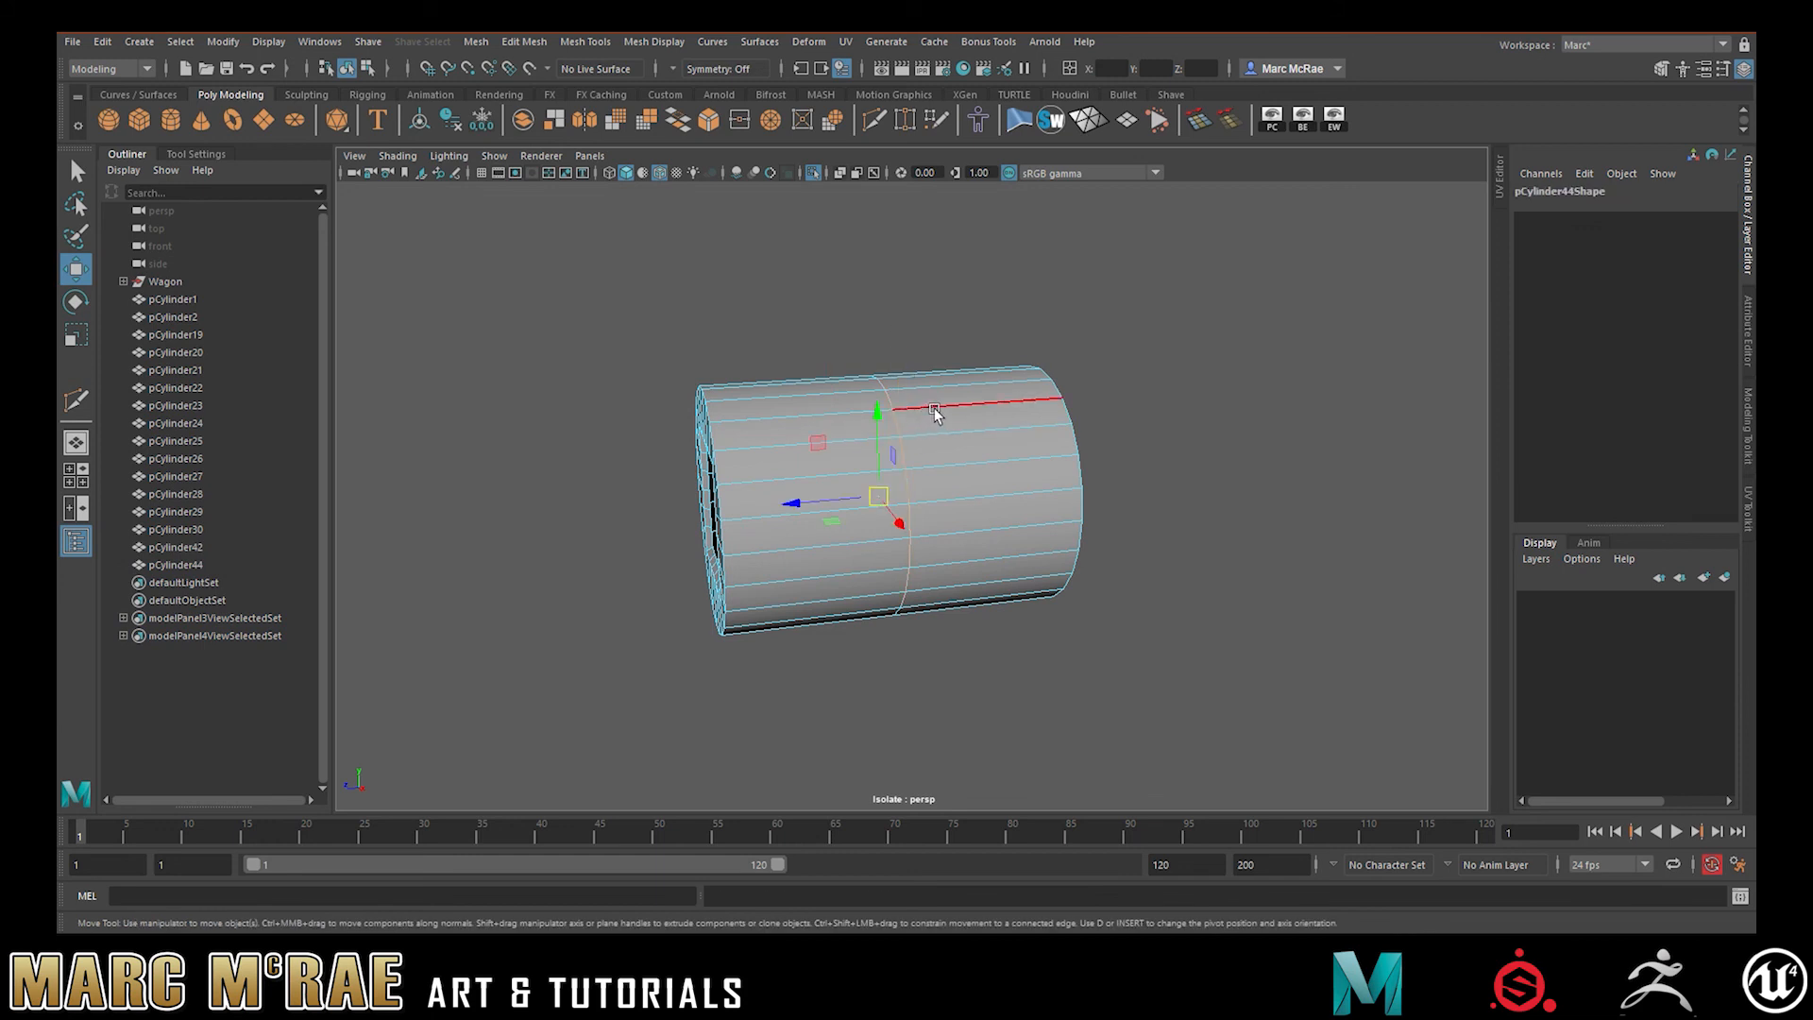
right_click_drag(894, 373, 814, 369)
left_click_drag(977, 356, 948, 352, "alt")
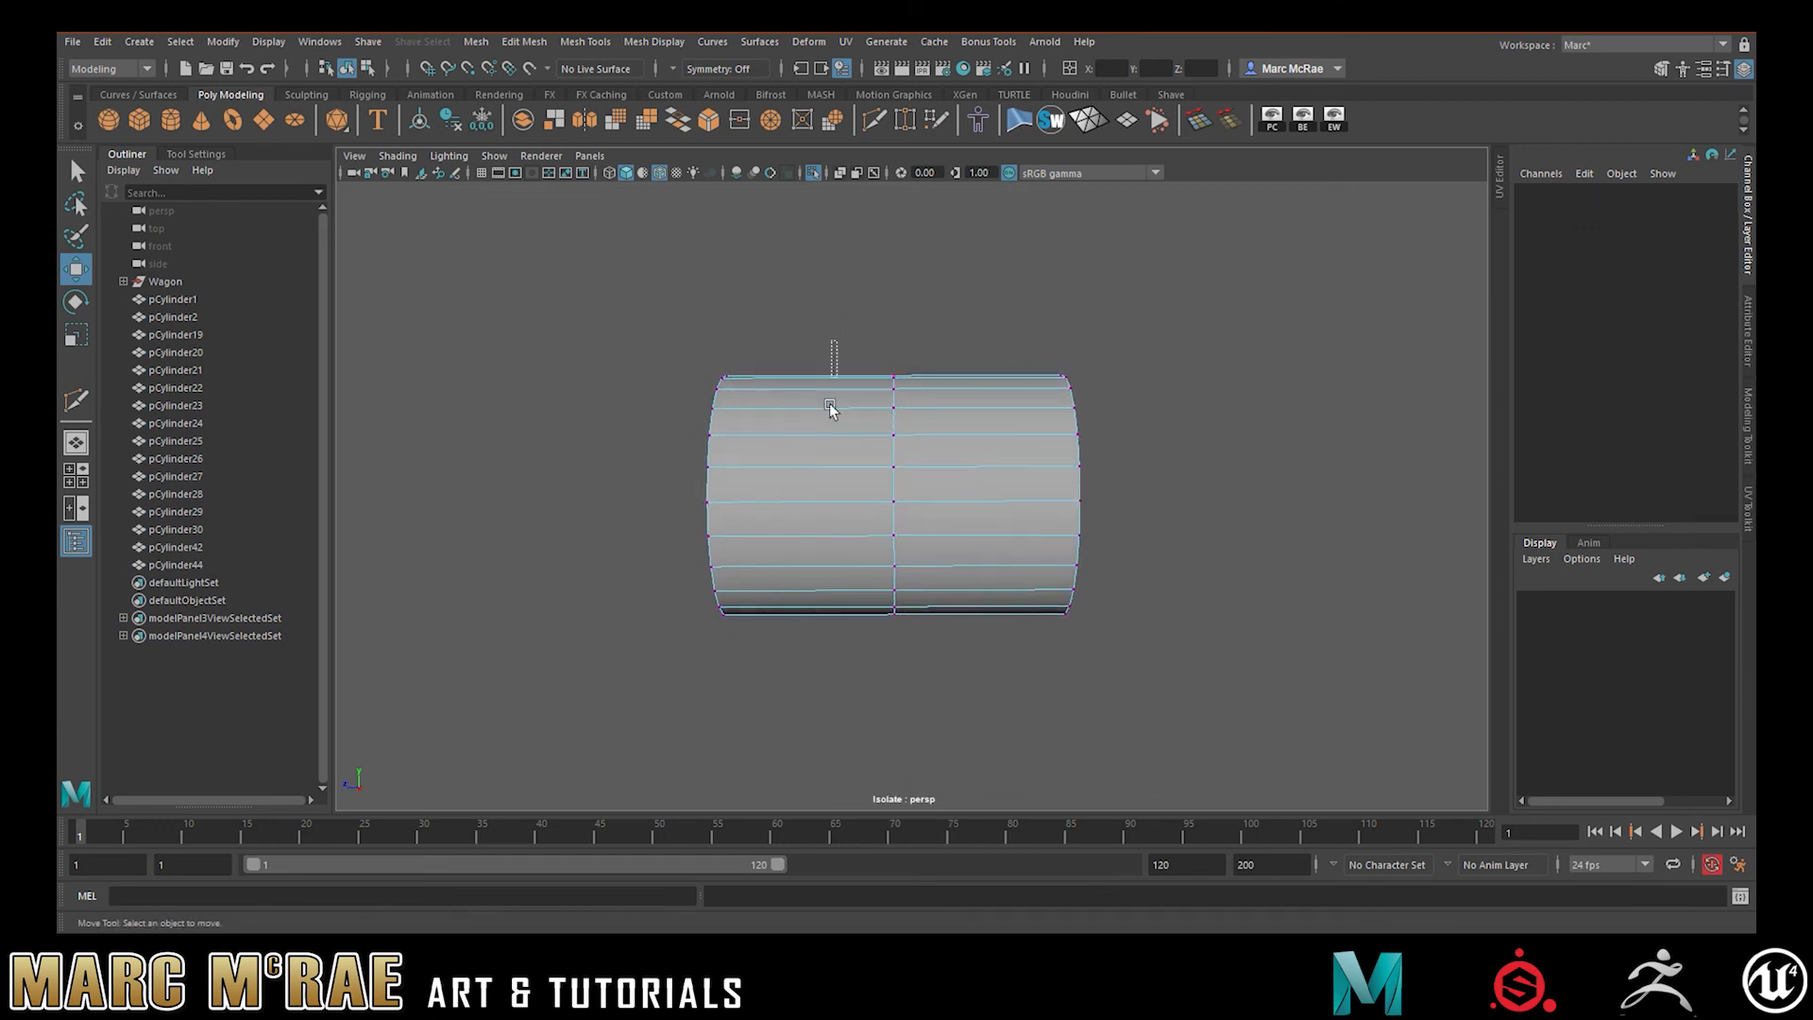
left_click_drag(835, 346, 935, 699)
left_click(708, 119)
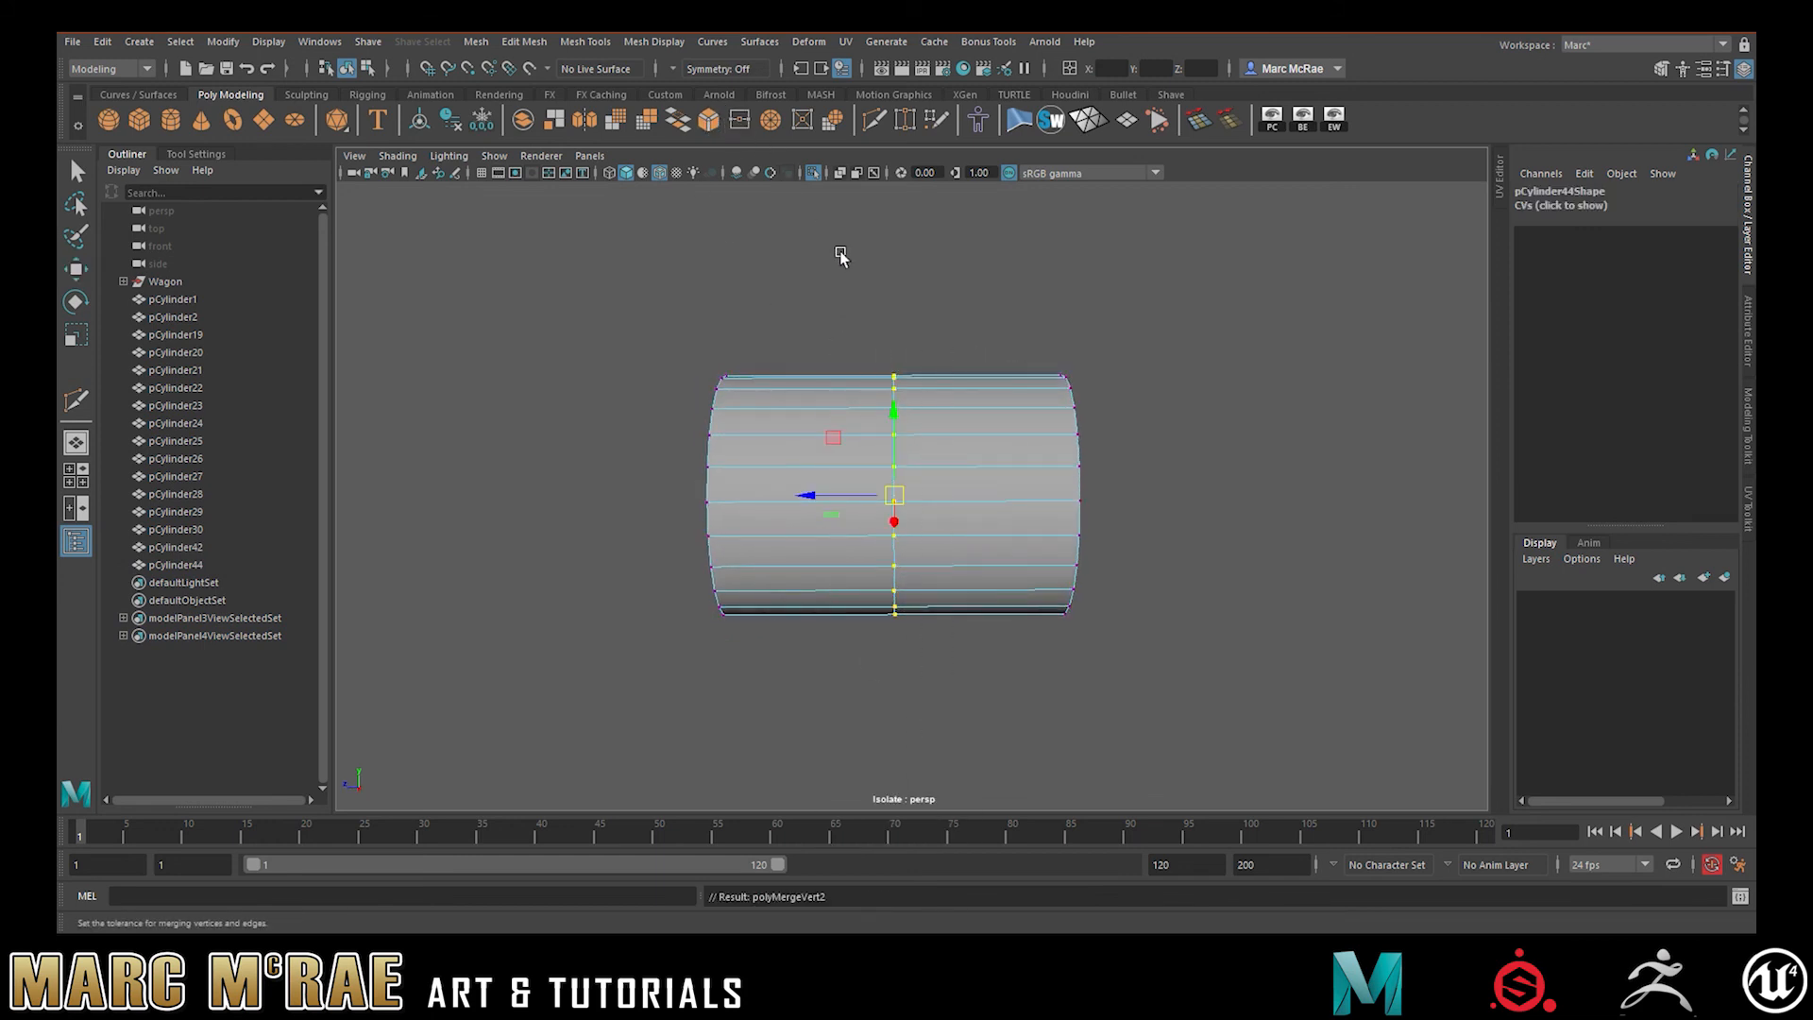
Delete the middle seam edge loop of the hub cylinder together with its vertices
right_click_drag(965, 386, 952, 336)
double_click(893, 421)
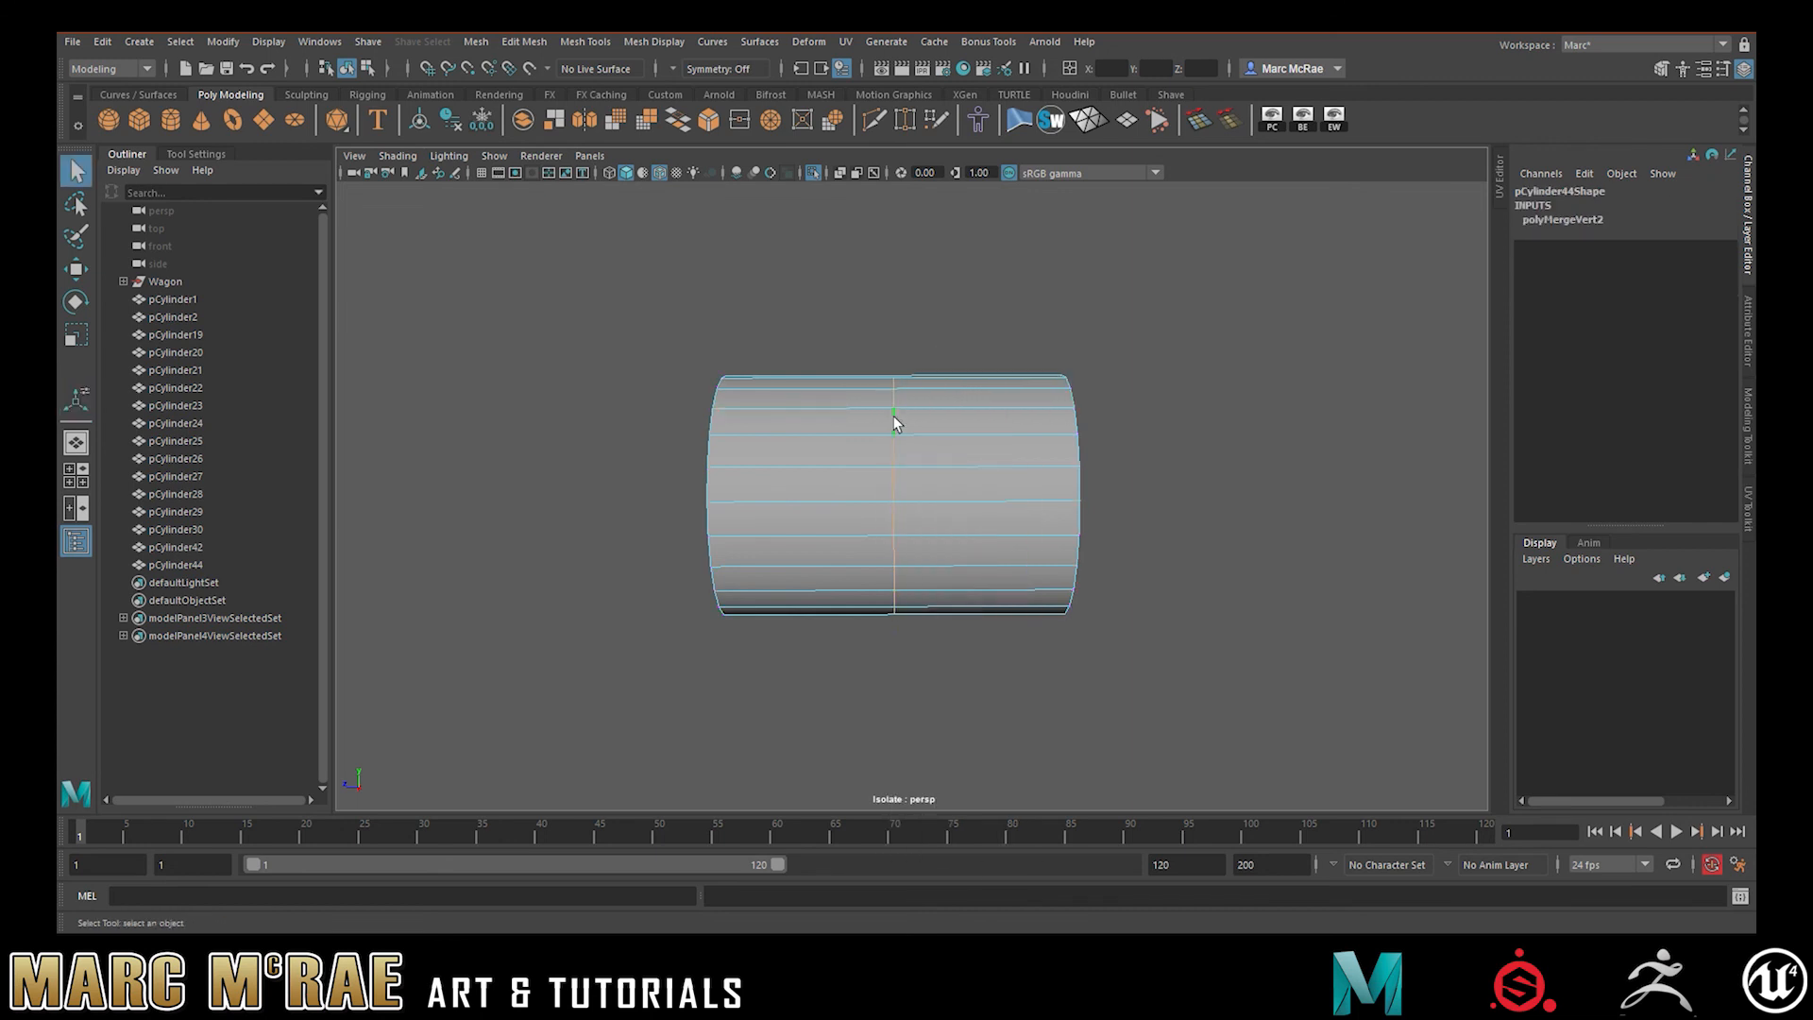
key("ctrl+Delete")
left_click_drag(886, 416, 971, 384, "alt")
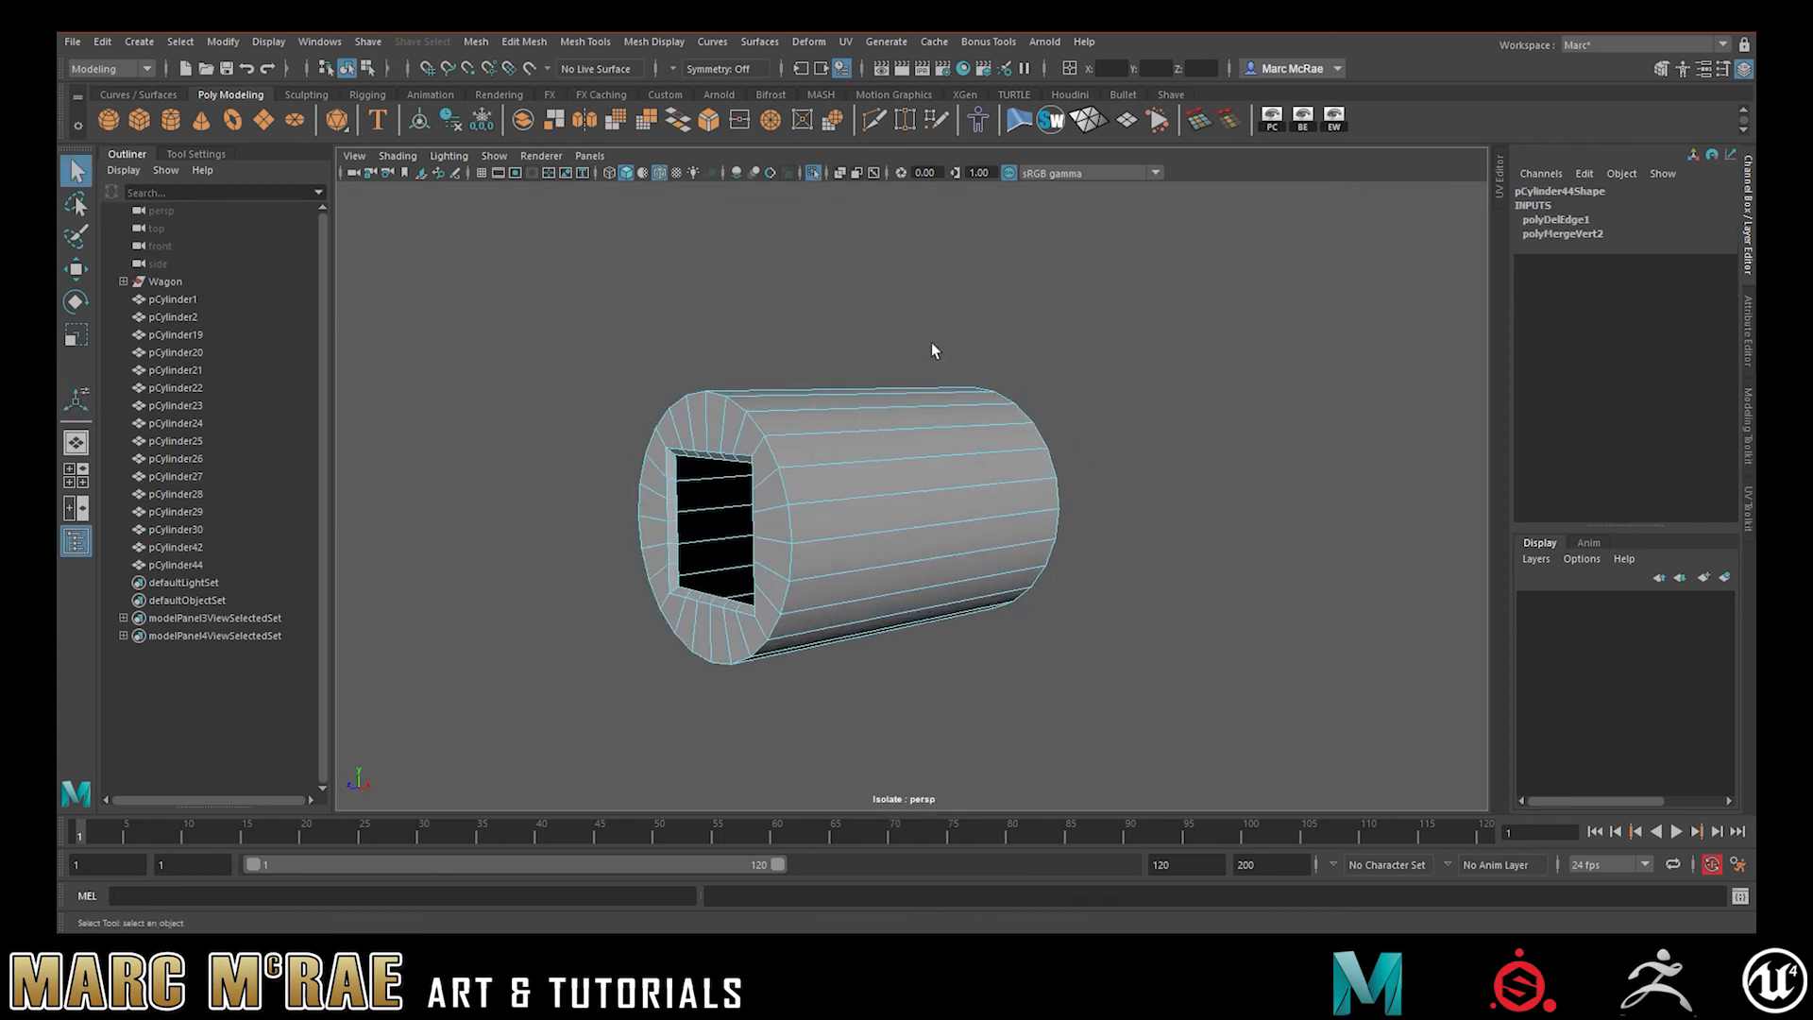
Leave isolated view and examine how the mirrored hub cylinder sits inside the spoked wheel
left_click(814, 171)
left_click_drag(920, 295, 1065, 470, "alt")
left_click_drag(1226, 450, 778, 401, "alt")
left_click_drag(1029, 429, 892, 451, "alt")
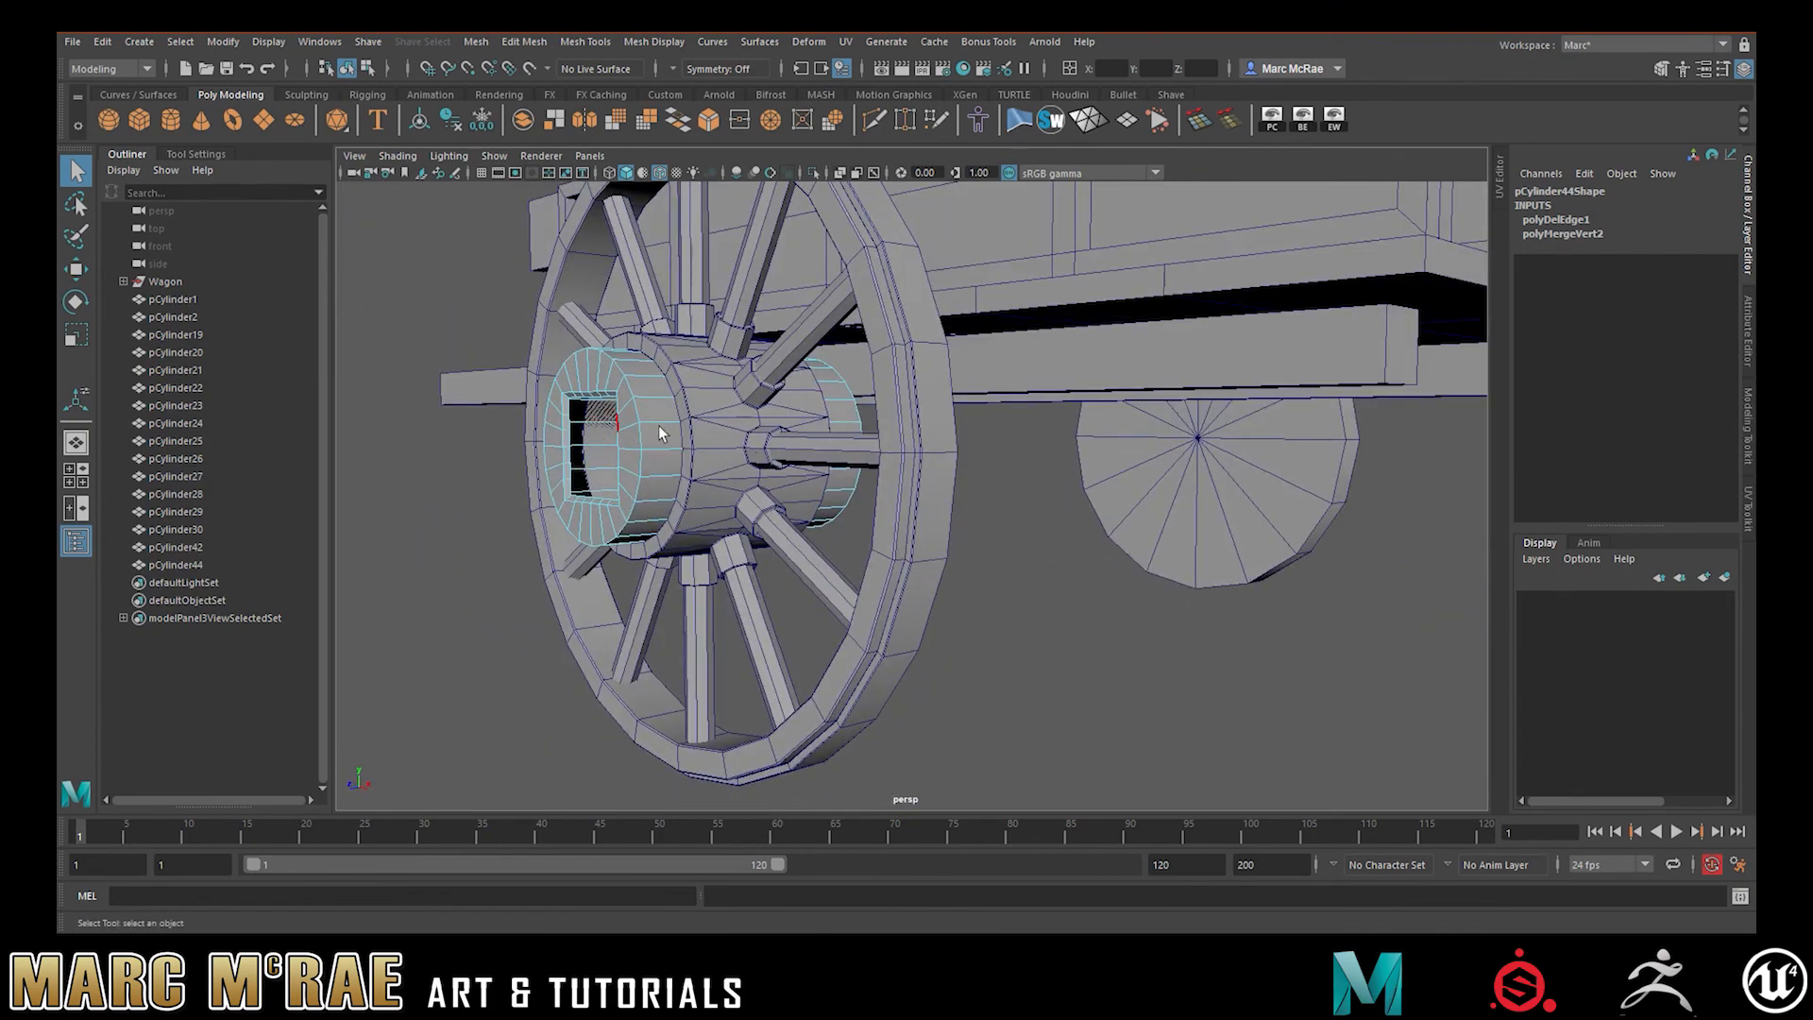
left_click_drag(998, 436, 988, 437, "alt")
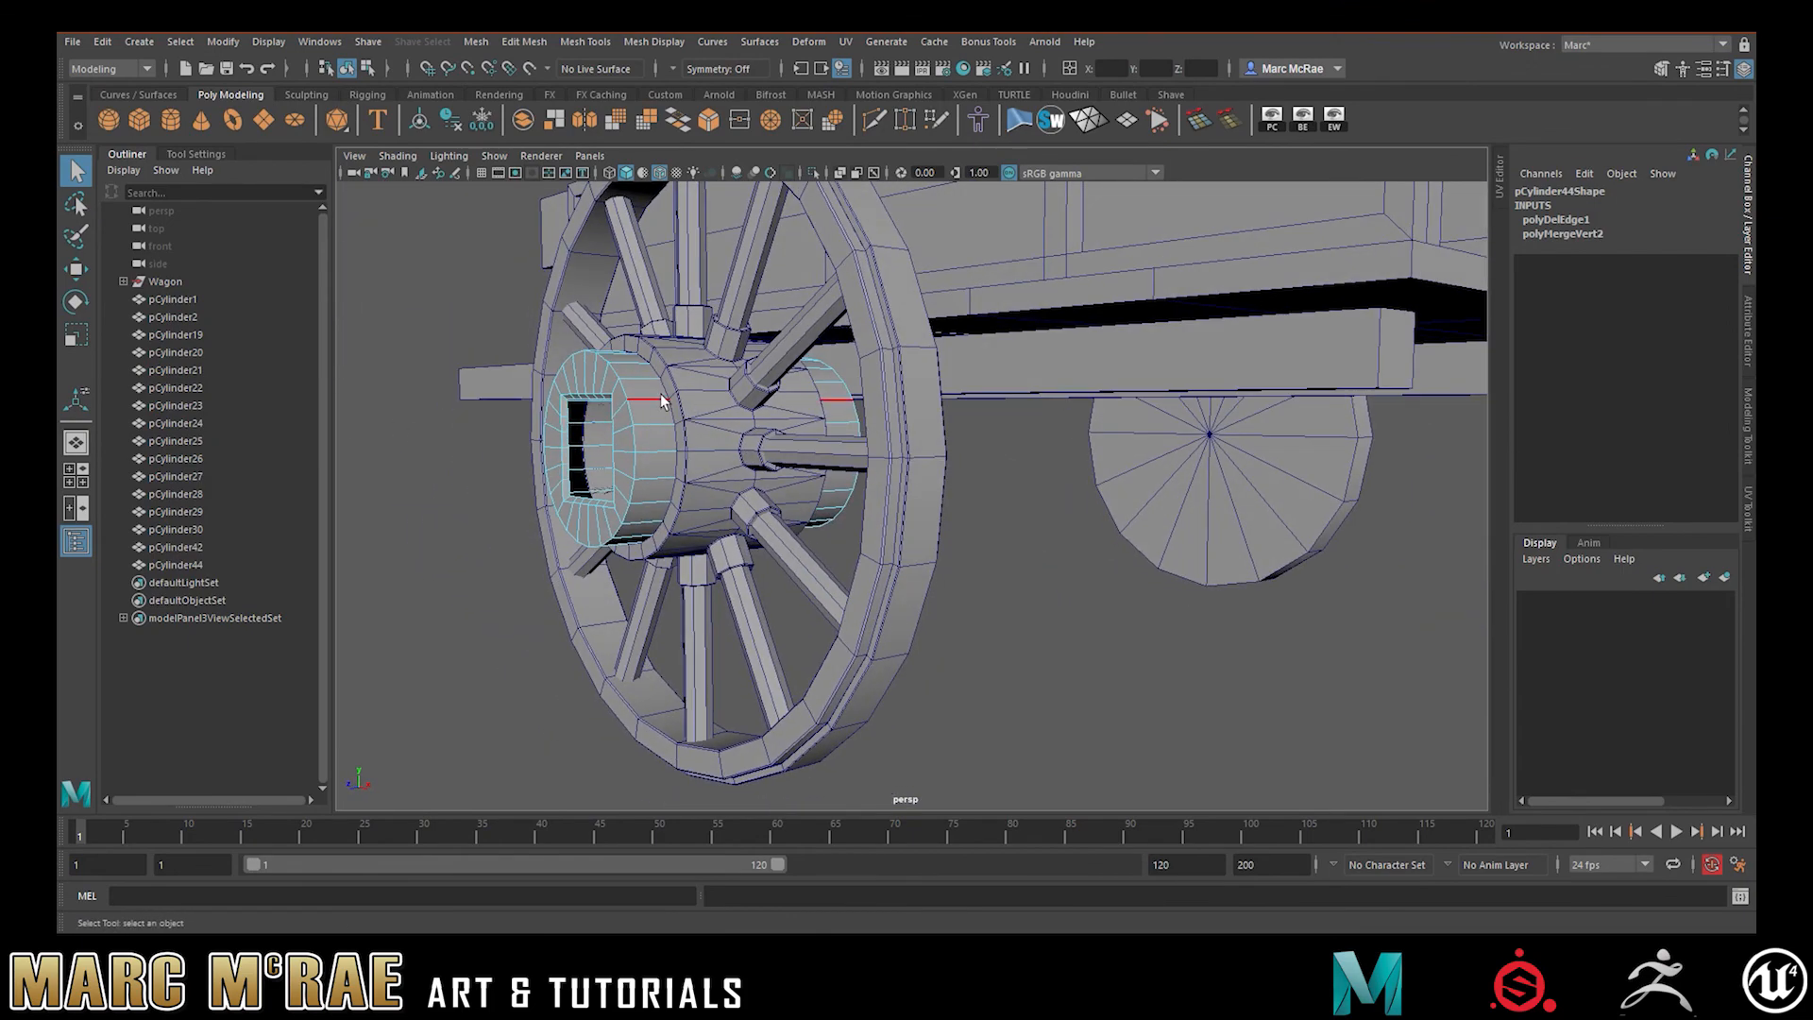
left_click_drag(662, 401, 1153, 580, "alt")
left_click(1154, 580)
Delete the plain disc wheel on the far side of the wagon
left_click_drag(897, 507, 908, 448, "alt")
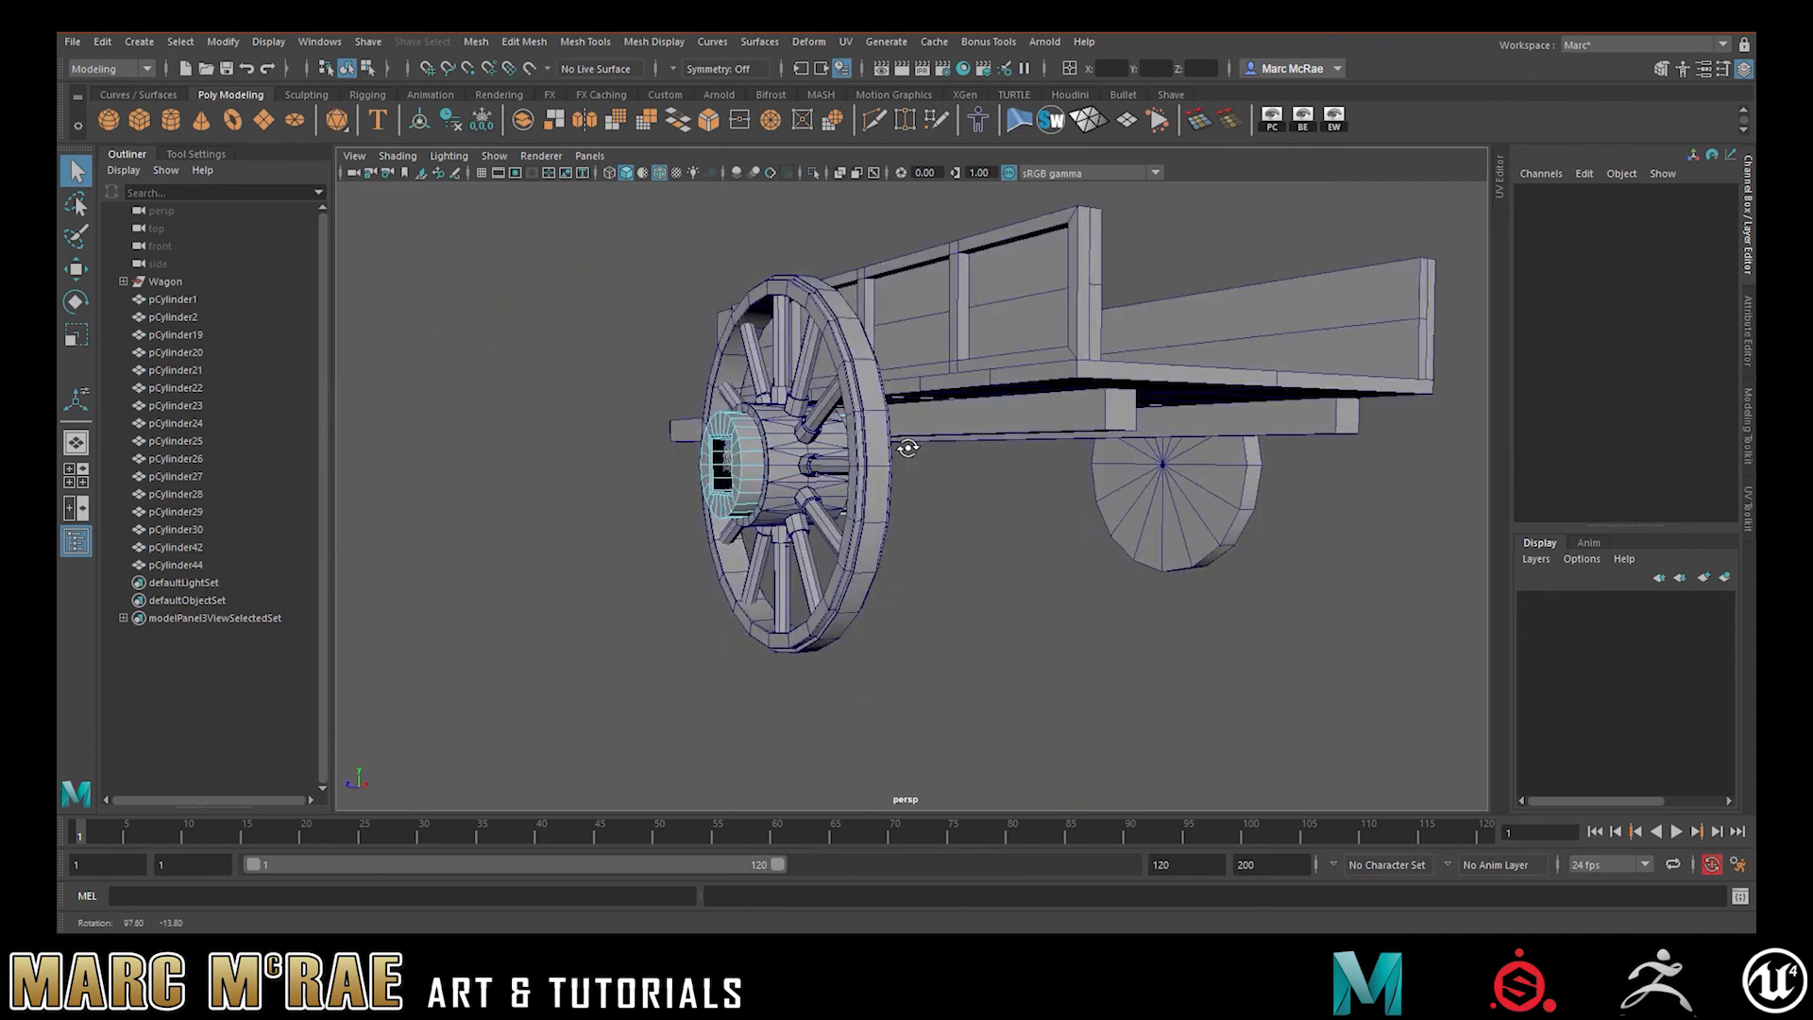
left_click(1193, 493)
key("Delete")
Examine the wheel's position beside the wagon and inspect the underside beams, end floorboard and side frame by selecting each one
left_click_drag(1019, 392, 1101, 404, "alt")
scroll(1101, 404, "up", 4)
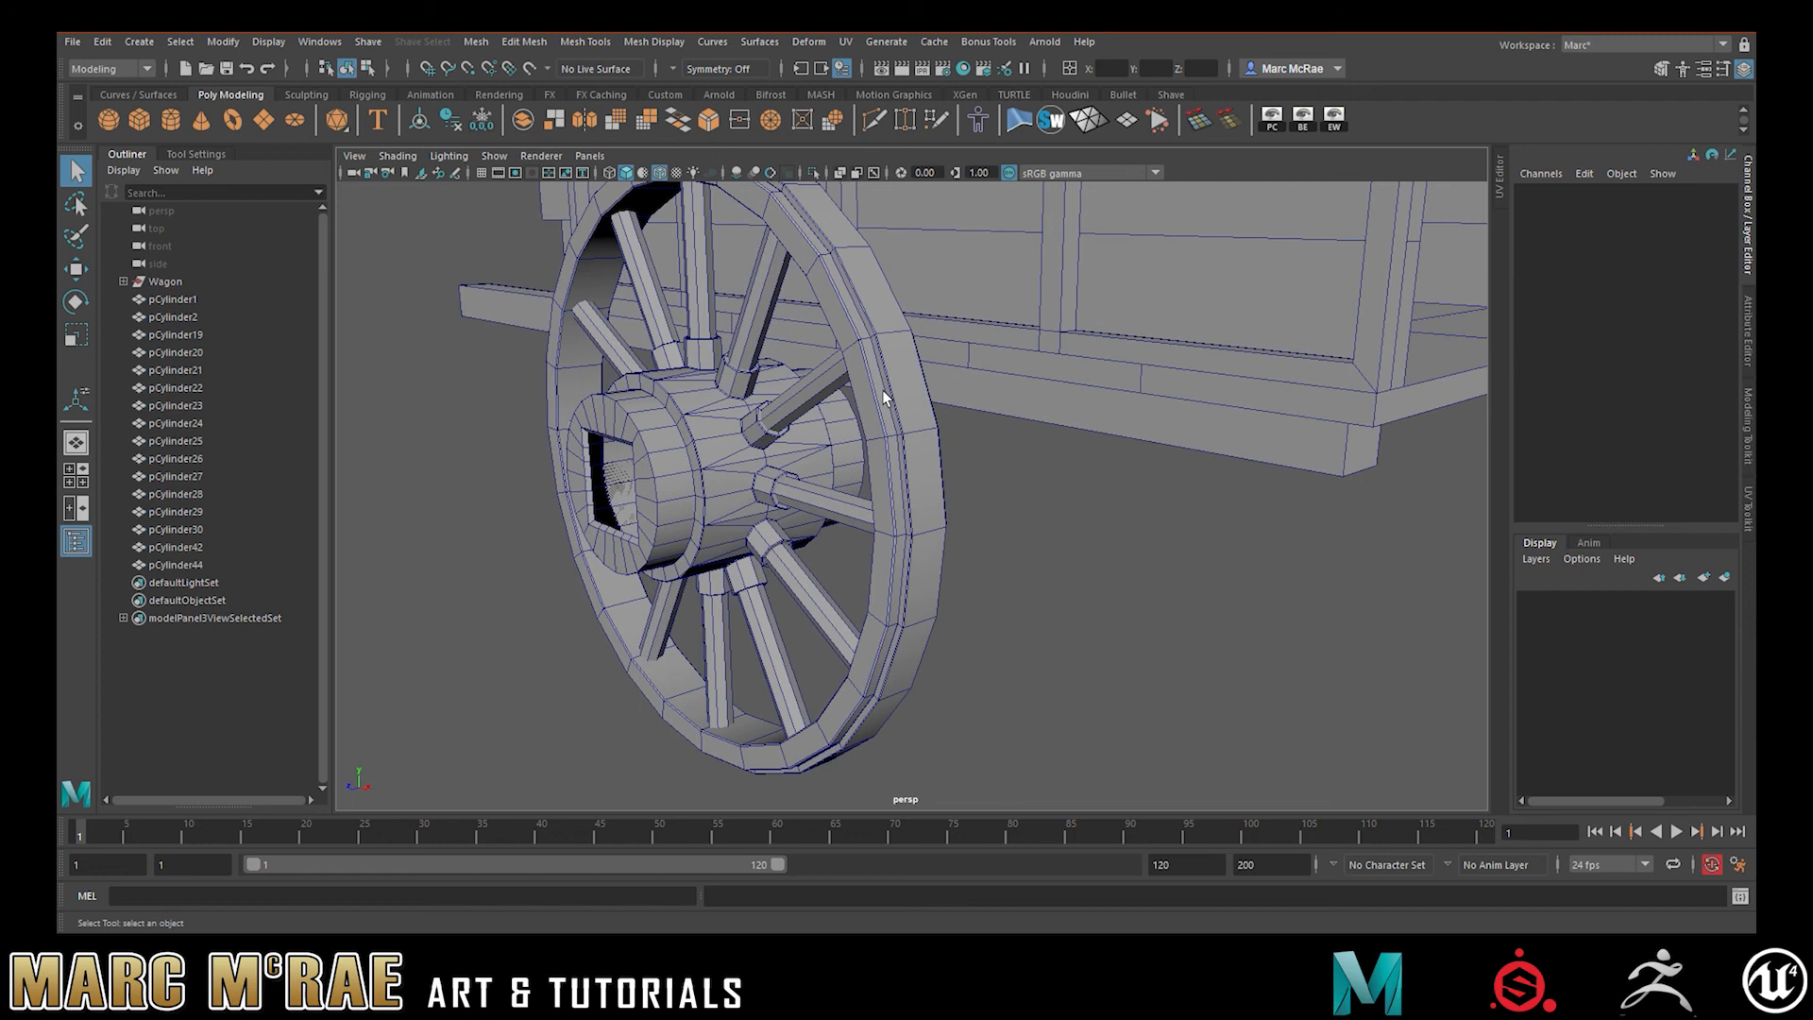
left_click_drag(878, 321, 822, 321, "alt")
left_click_drag(937, 332, 855, 332, "alt")
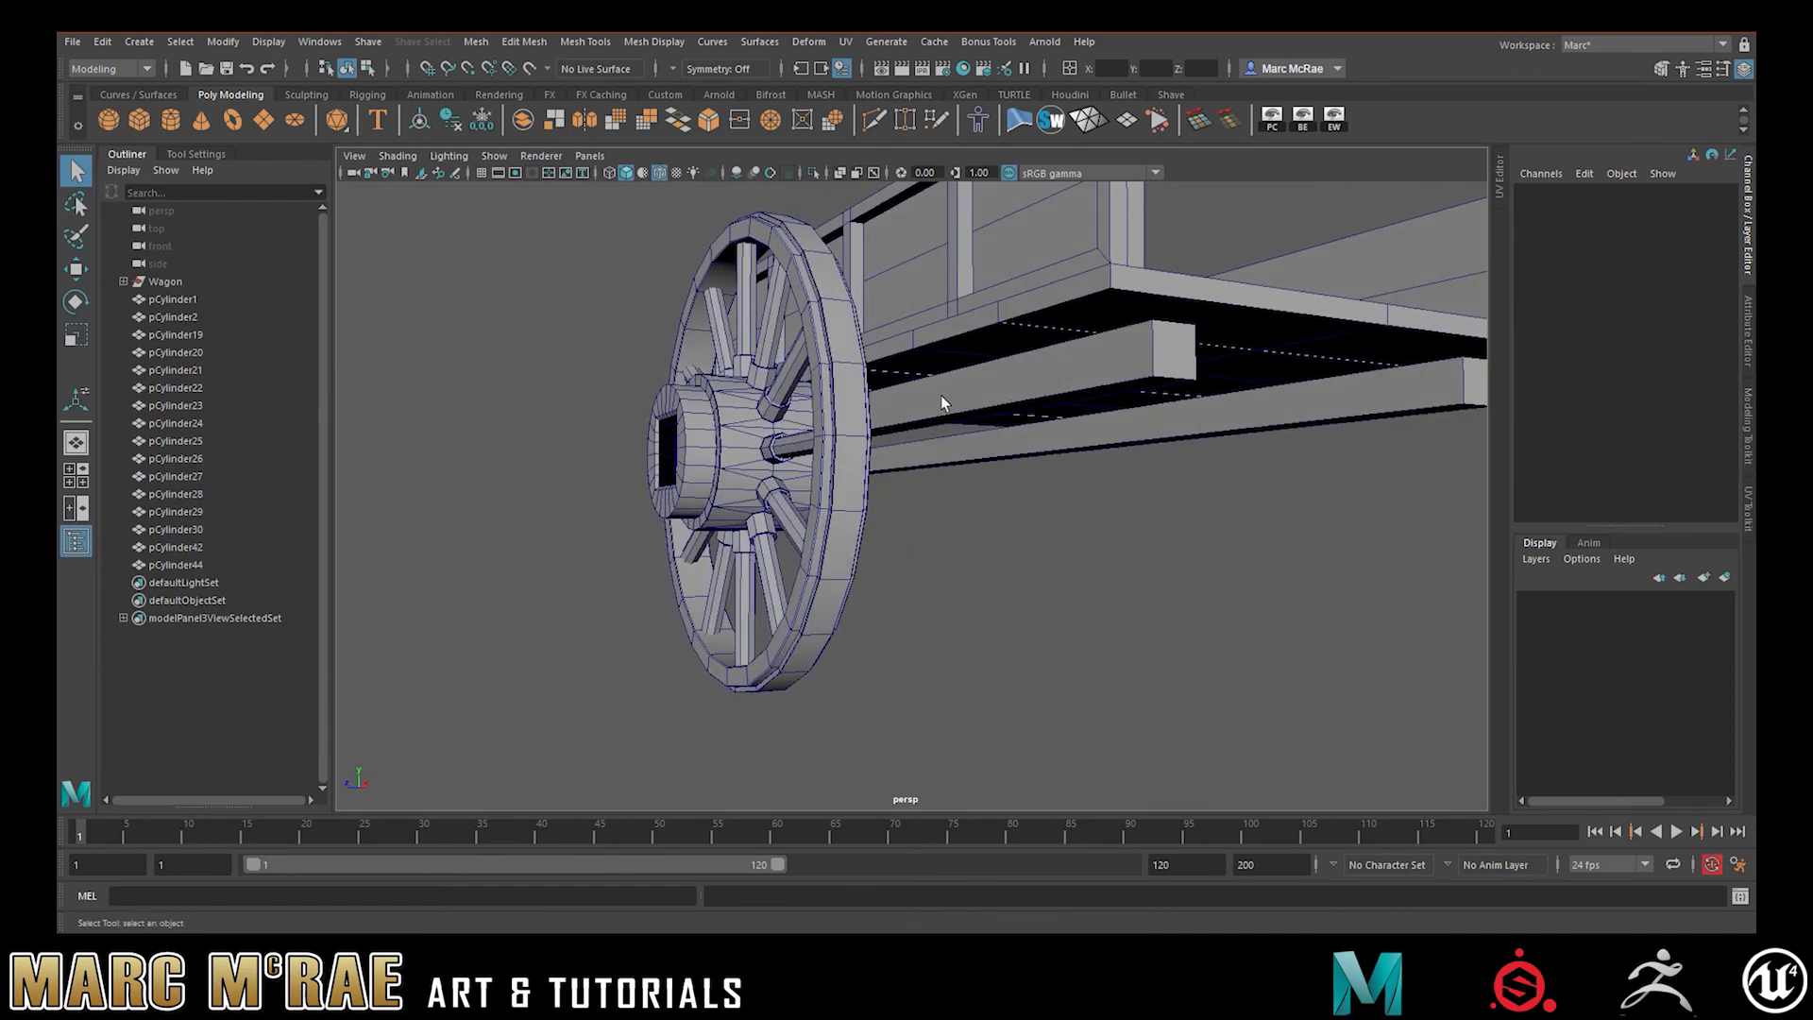
left_click_drag(827, 459, 863, 449, "alt")
left_click_drag(1045, 438, 972, 434, "alt")
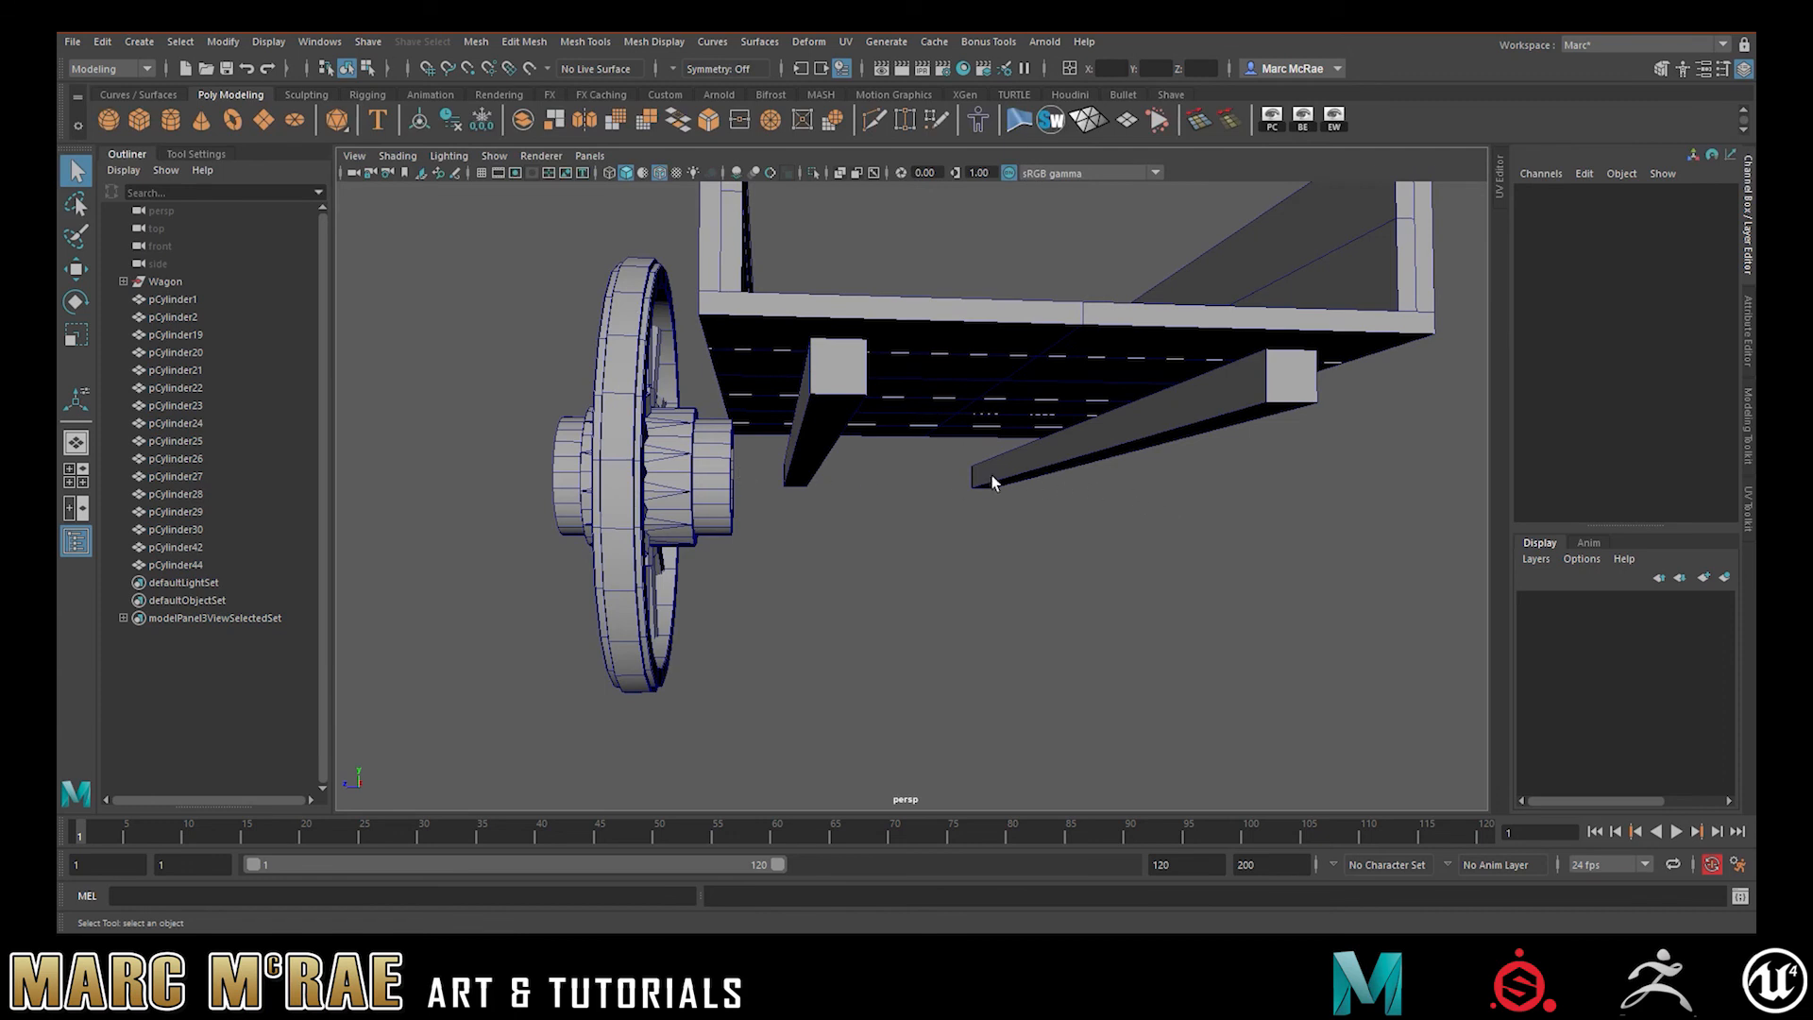
left_click(1146, 416)
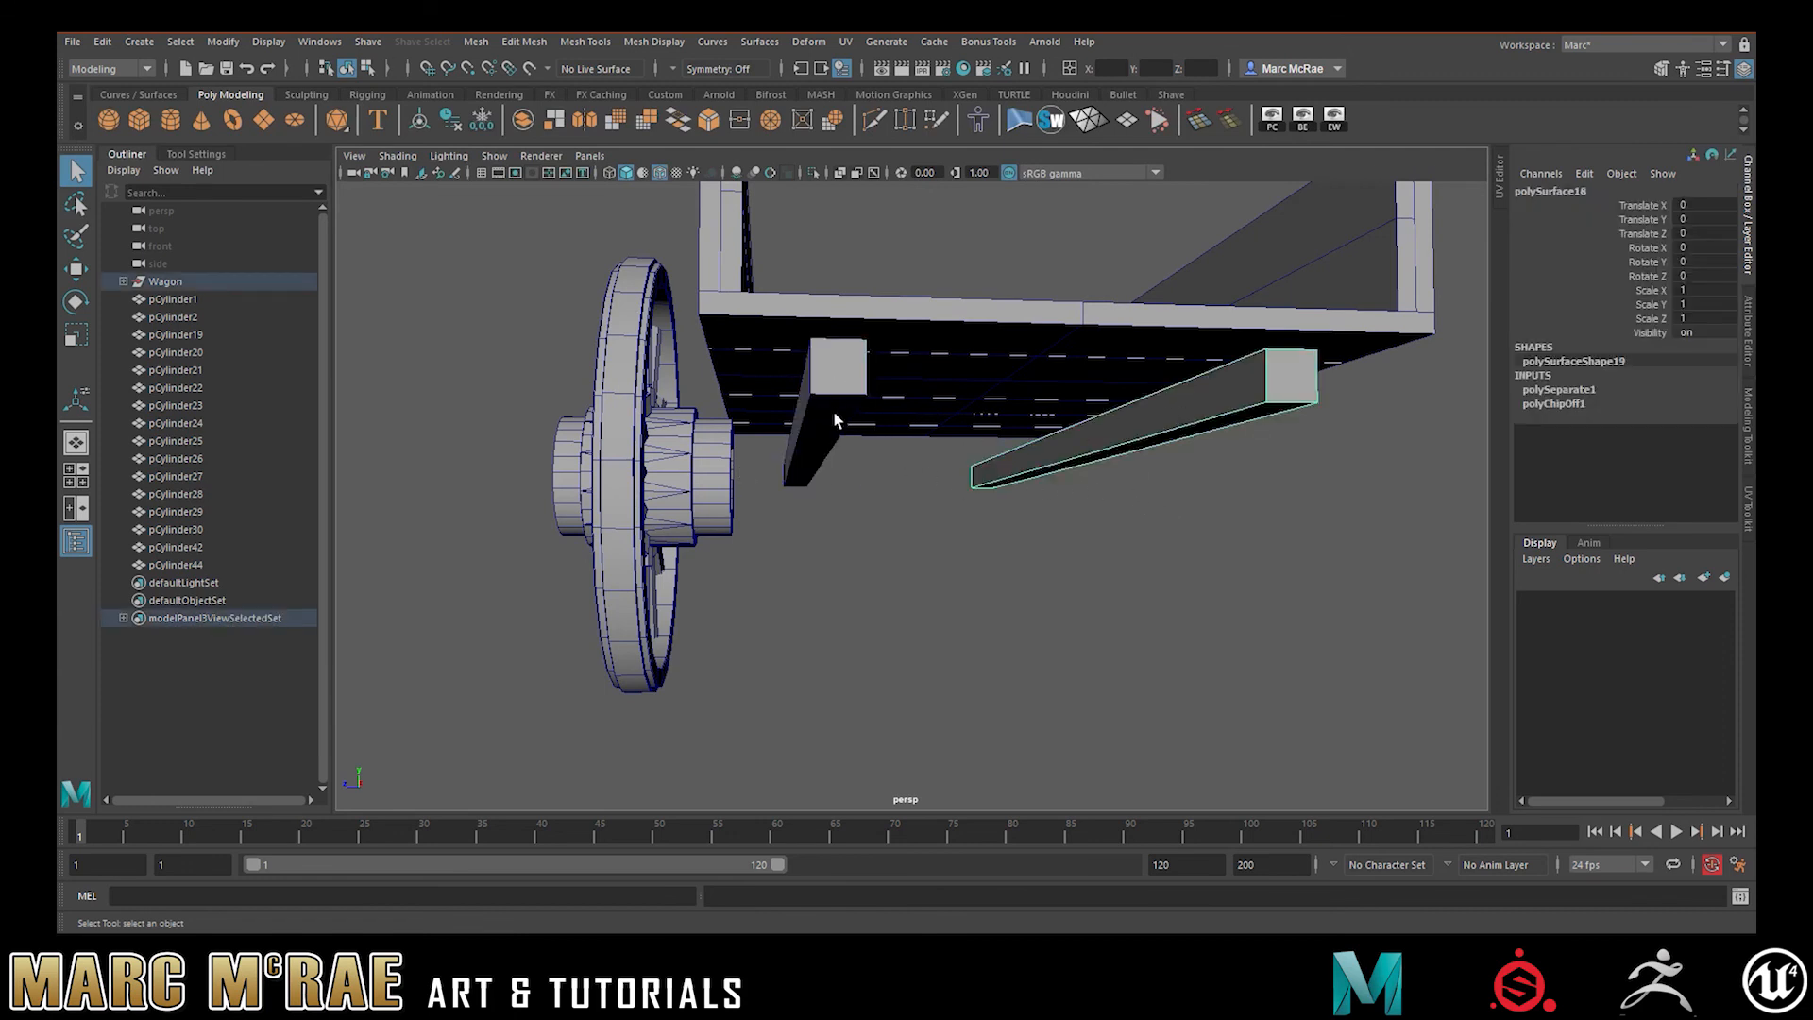
left_click(834, 414)
left_click(1157, 428)
left_click(871, 413)
left_click_drag(873, 399, 1041, 423, "alt")
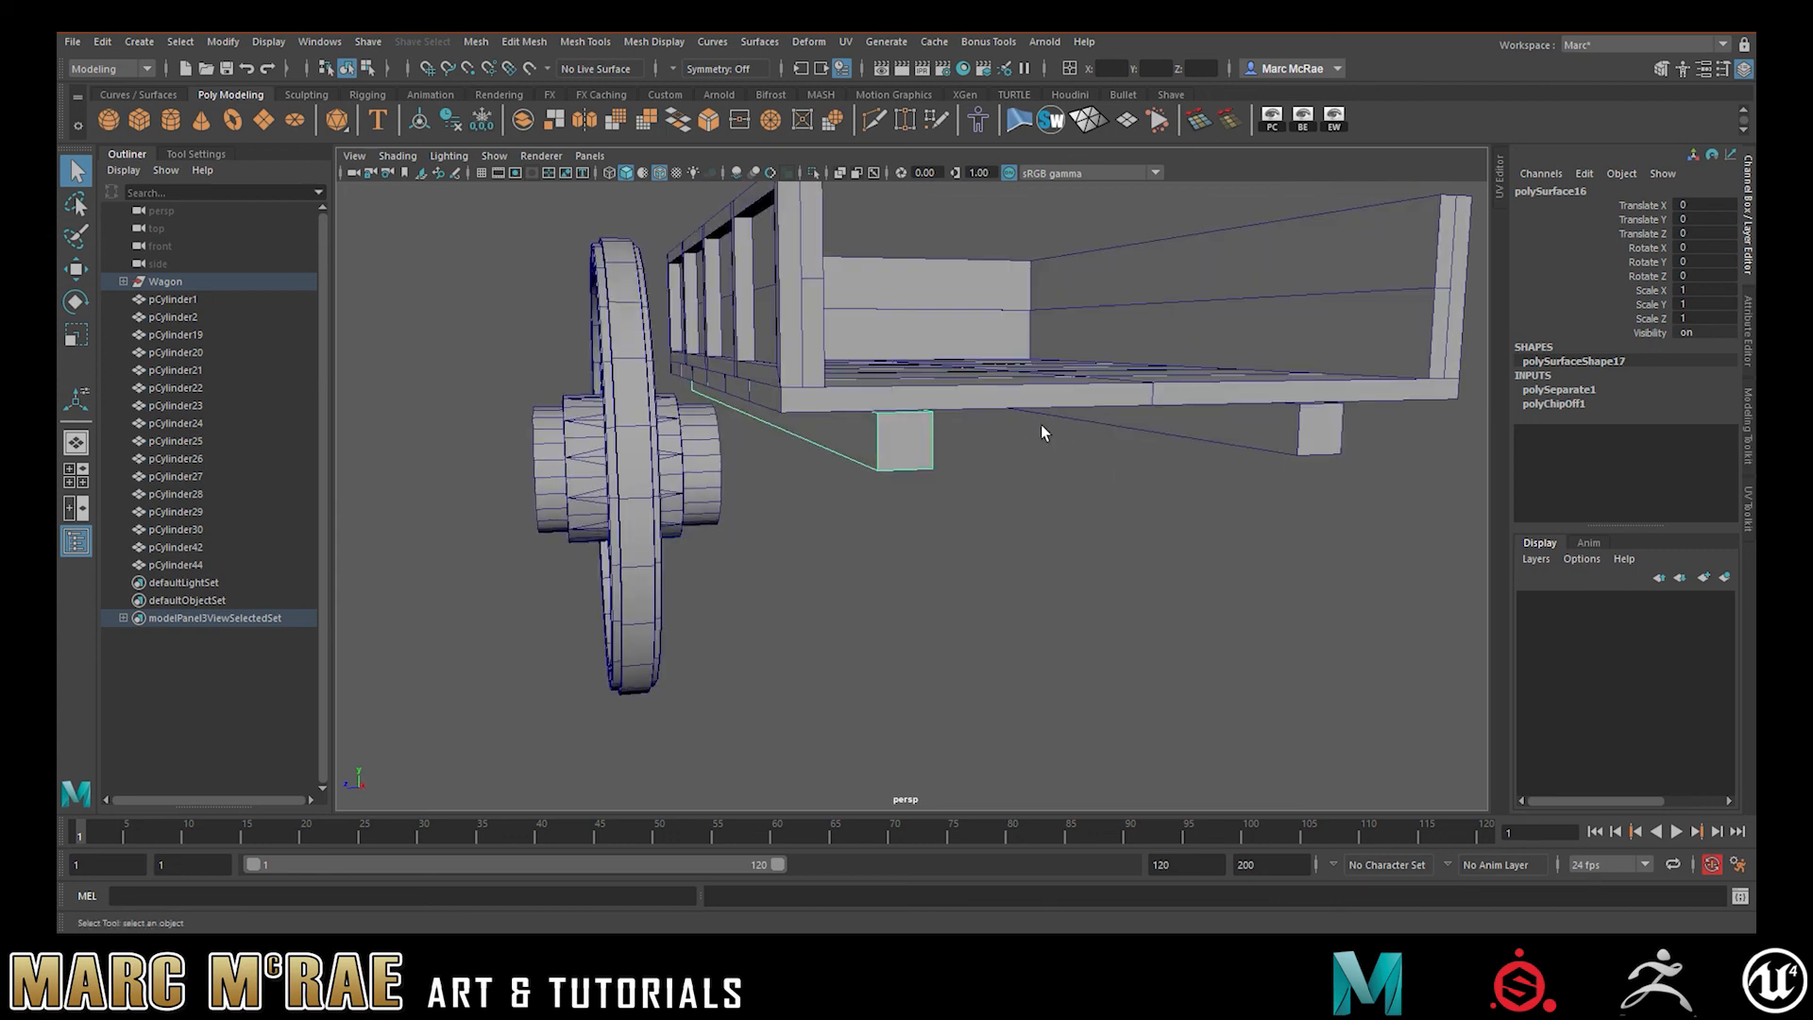
left_click(963, 391)
left_click_drag(960, 372, 965, 383, "alt")
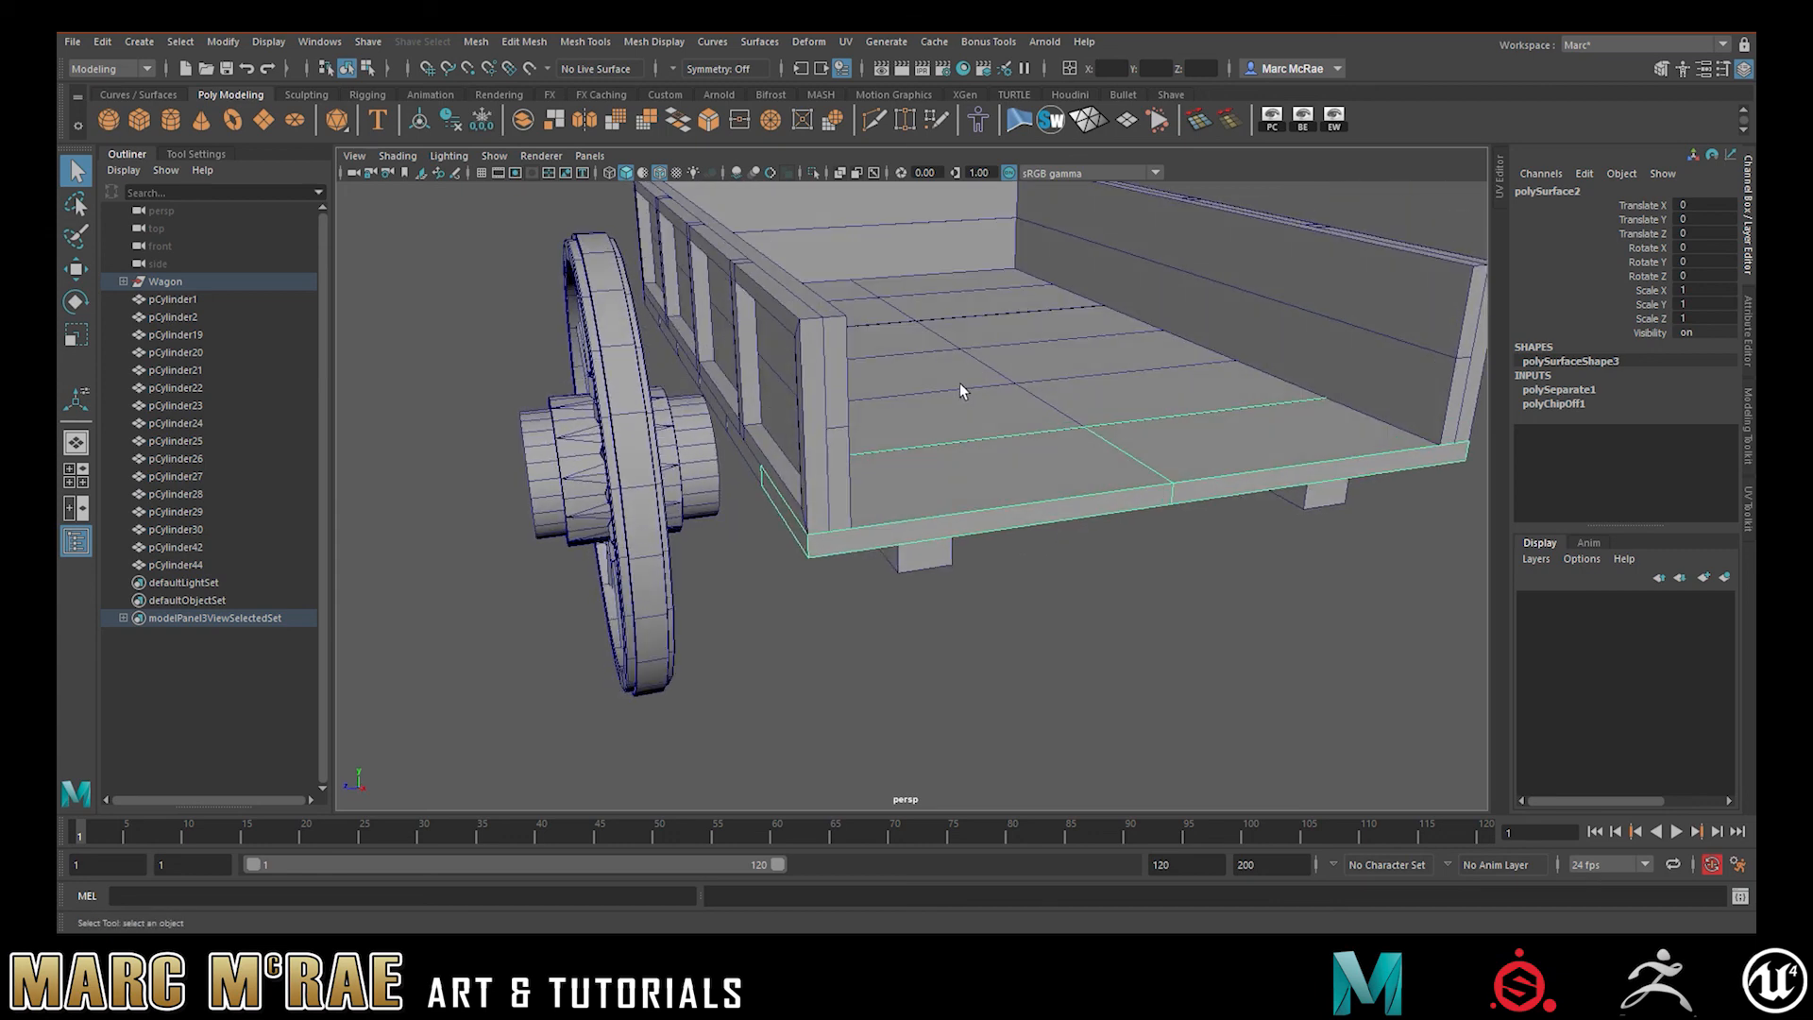
left_click(831, 378)
left_click_drag(897, 368, 1070, 413, "alt")
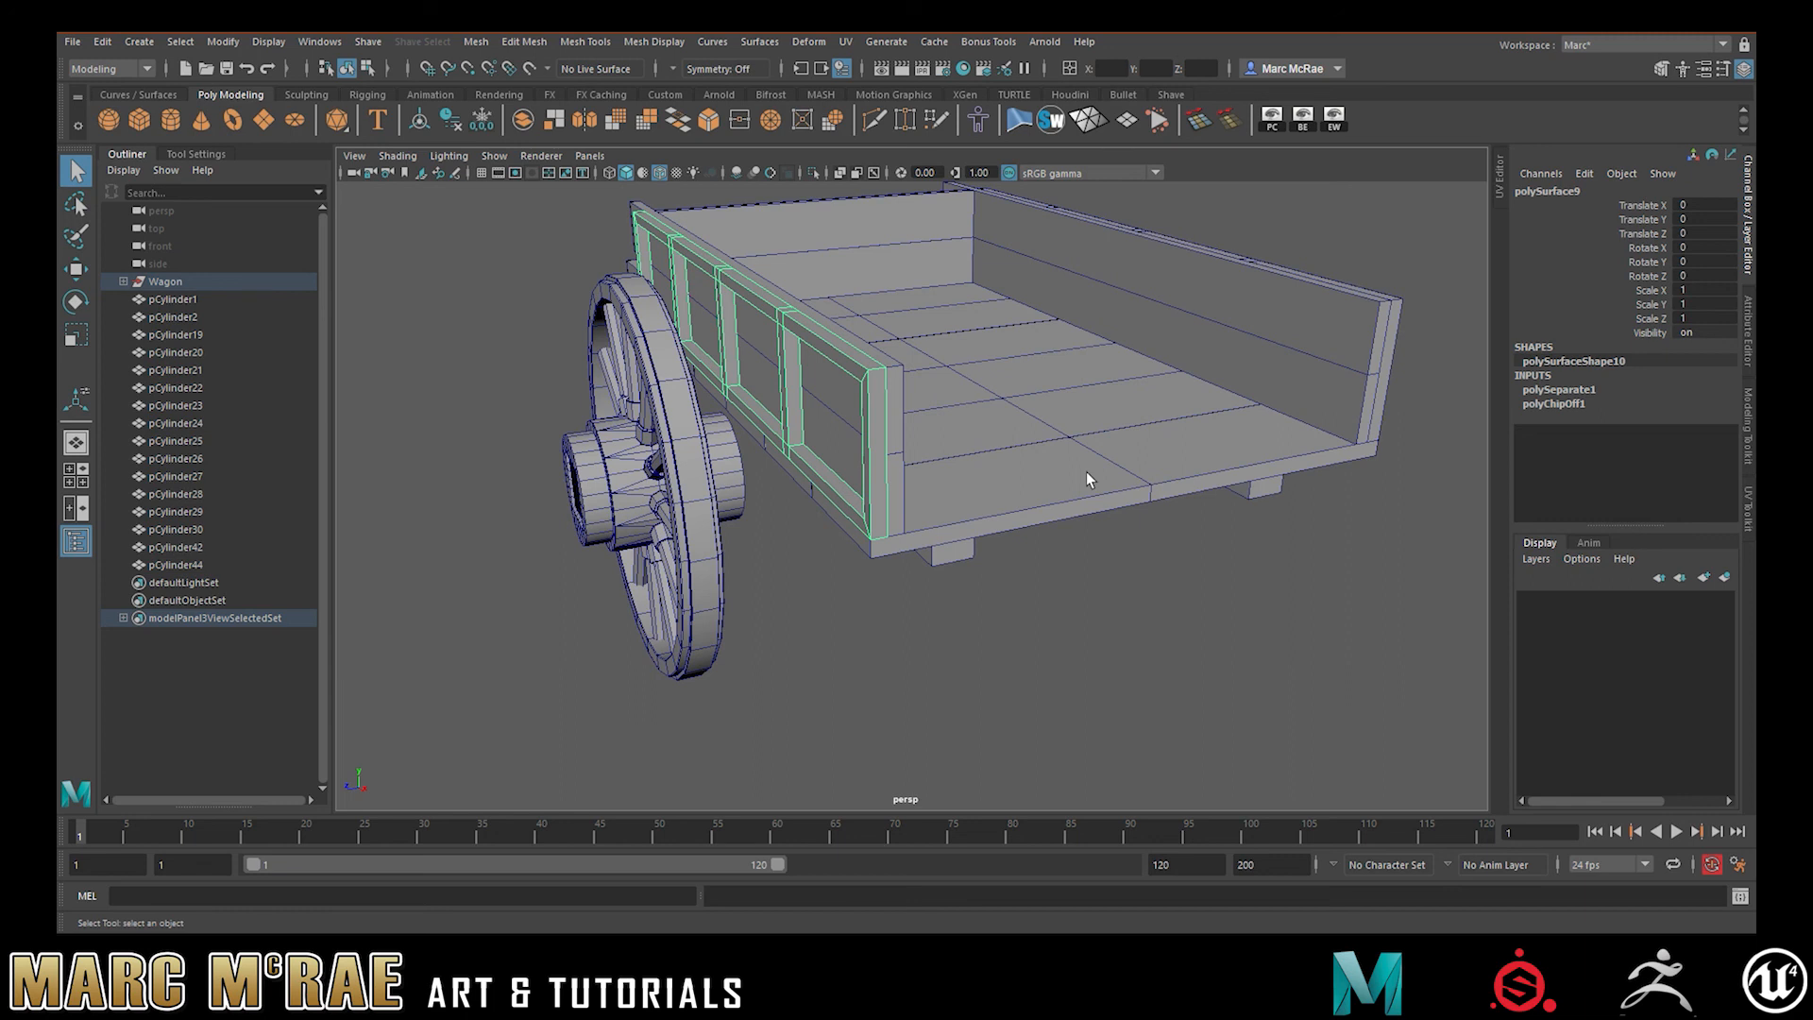
Examine the spoked wheel, its square hub opening and its proportions against the wagon's side from several angles
left_click_drag(777, 402, 1042, 355, "alt")
middle_click_drag(1043, 355, 1010, 319, "alt")
right_click_drag(1011, 319, 1099, 374, "alt")
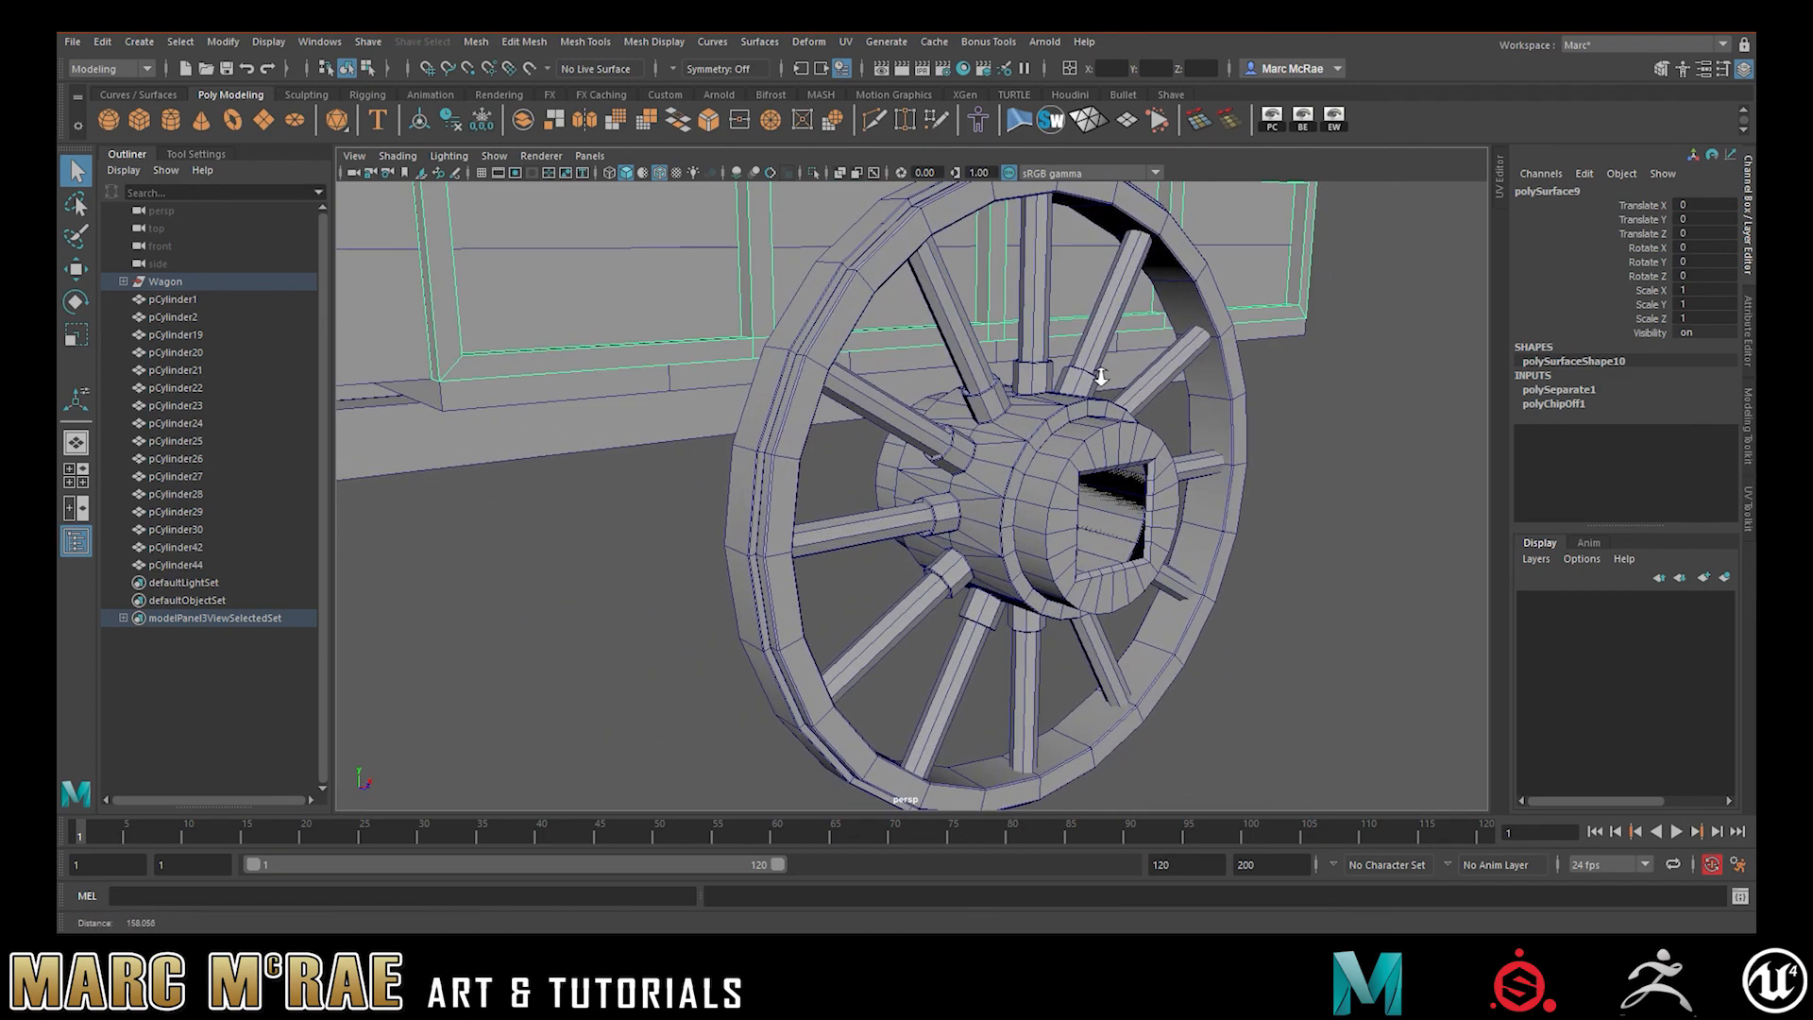
left_click_drag(1057, 362, 1078, 378, "alt")
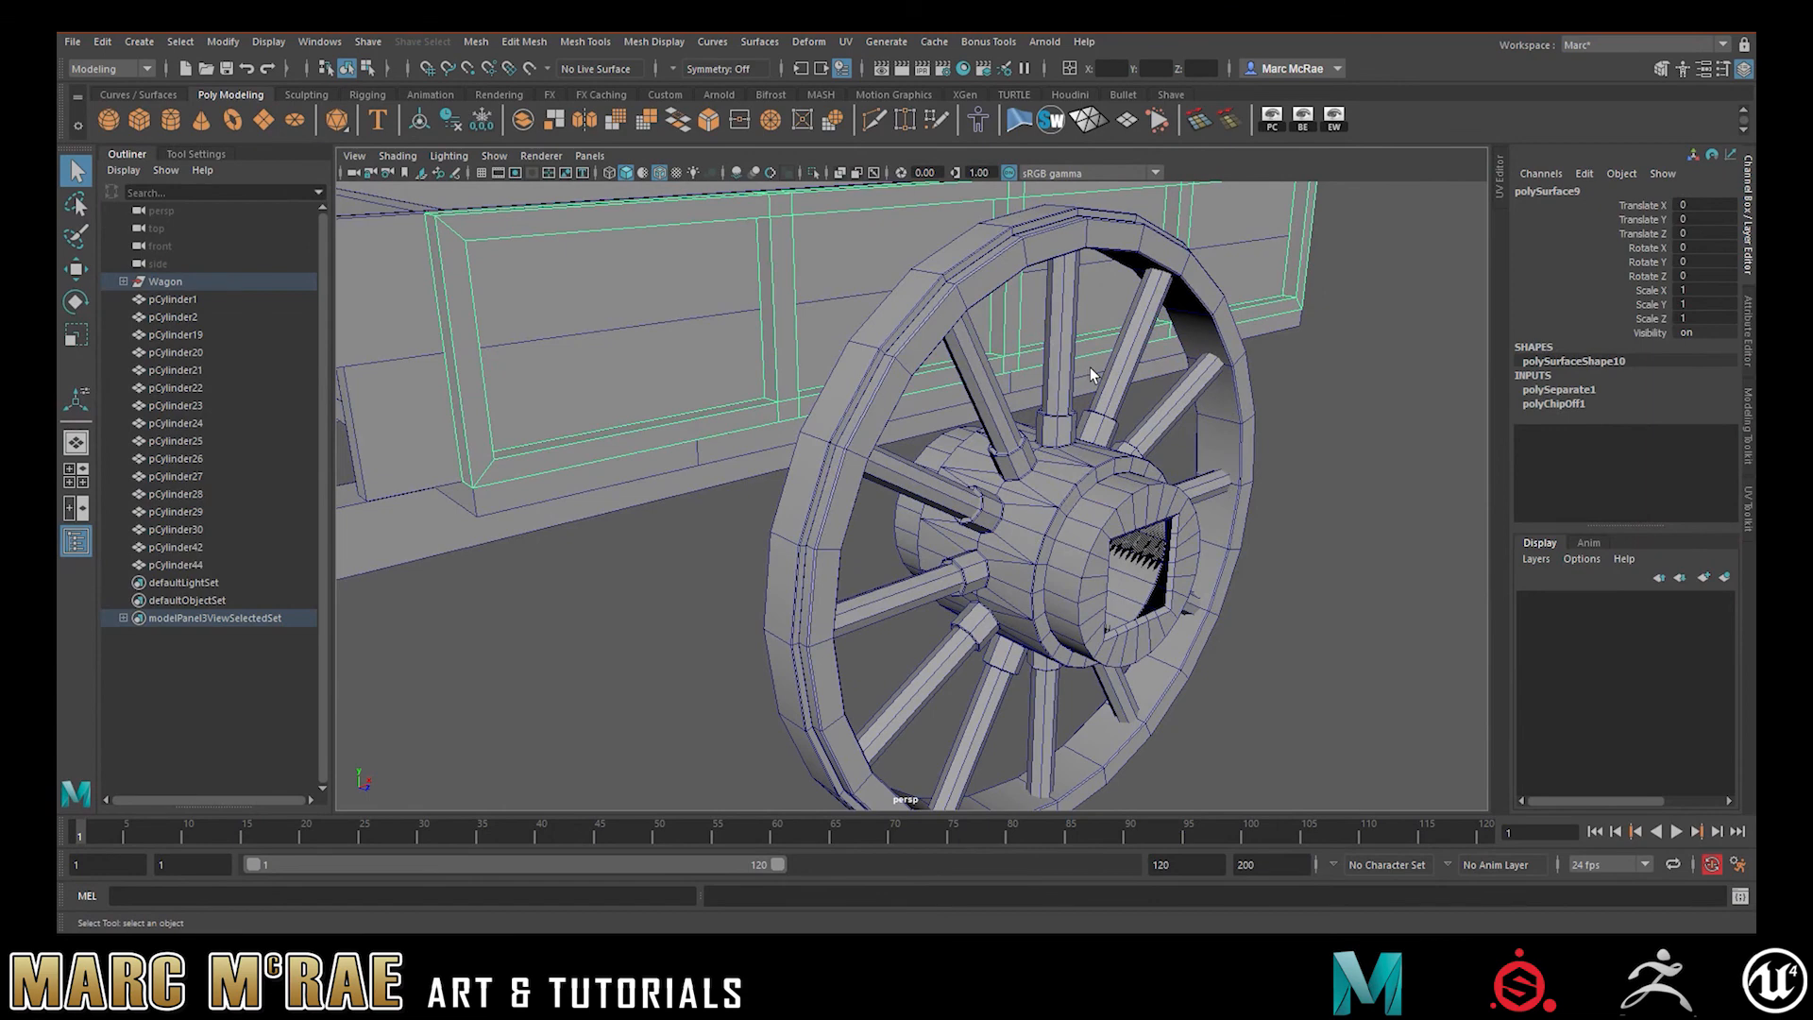
left_click_drag(1072, 363, 961, 412, "alt")
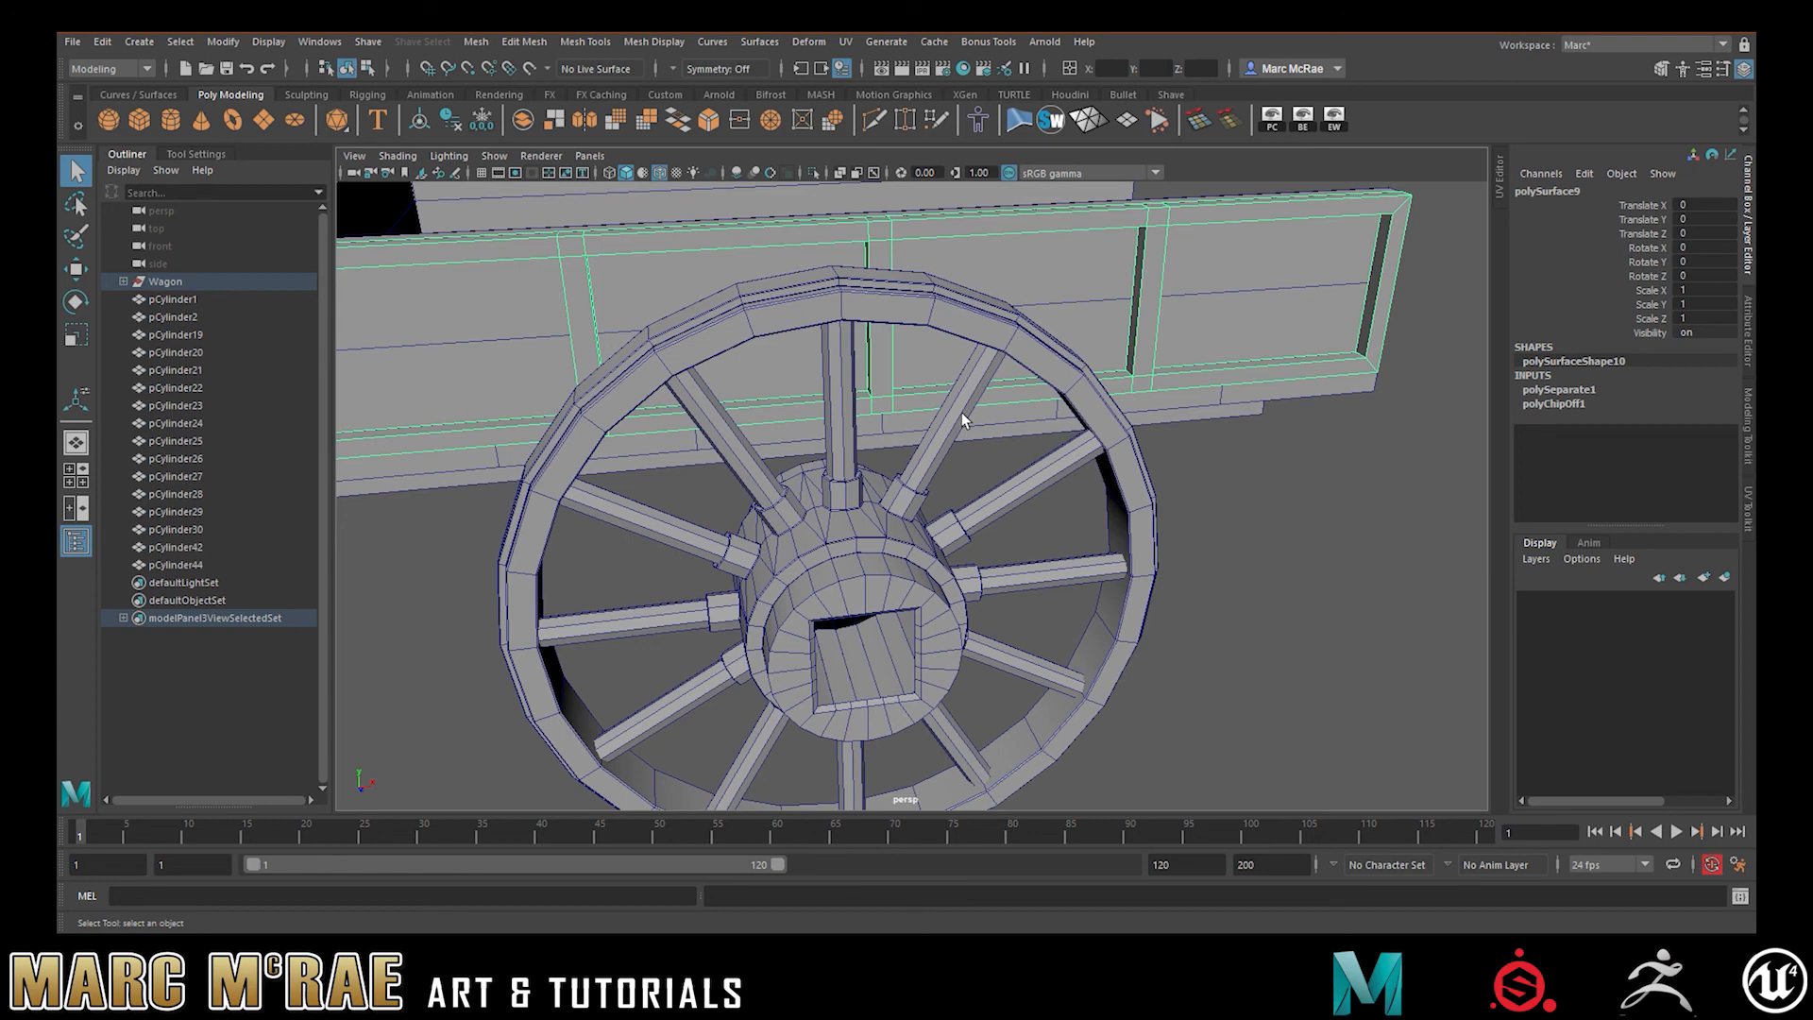
left_click_drag(1328, 457, 1209, 457, "alt")
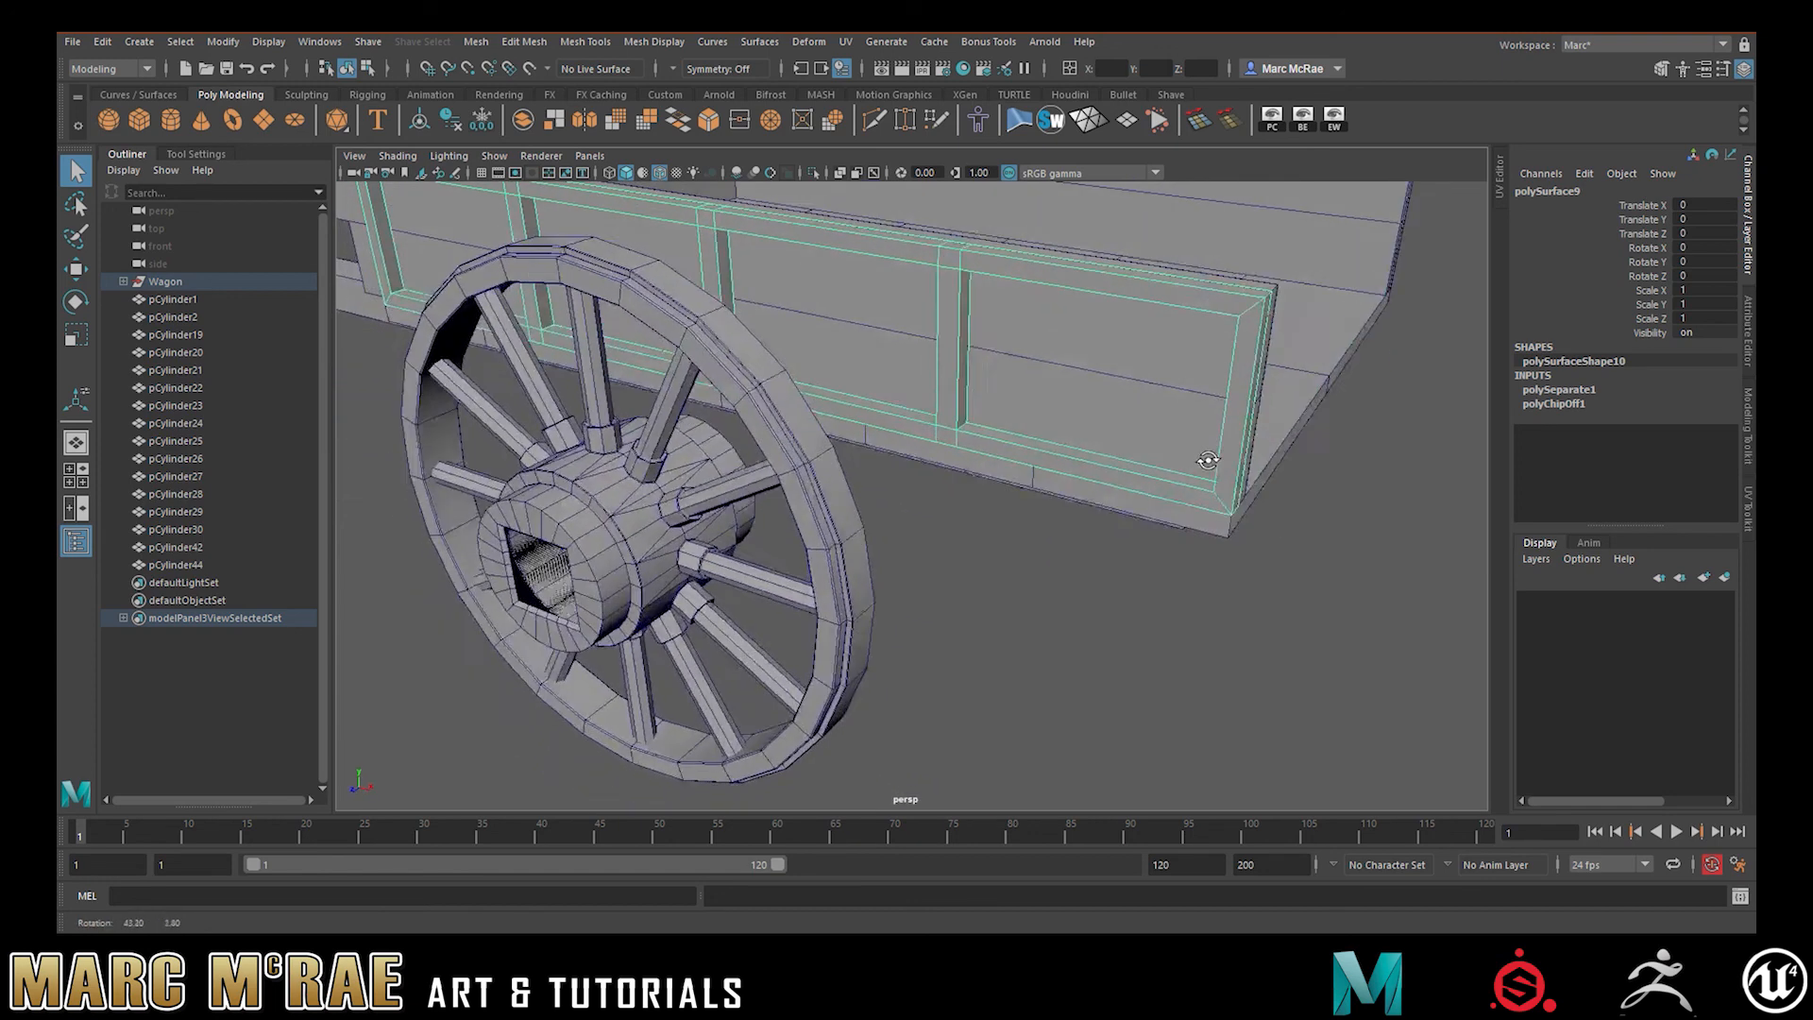
right_click_drag(1209, 457, 1017, 436, "alt")
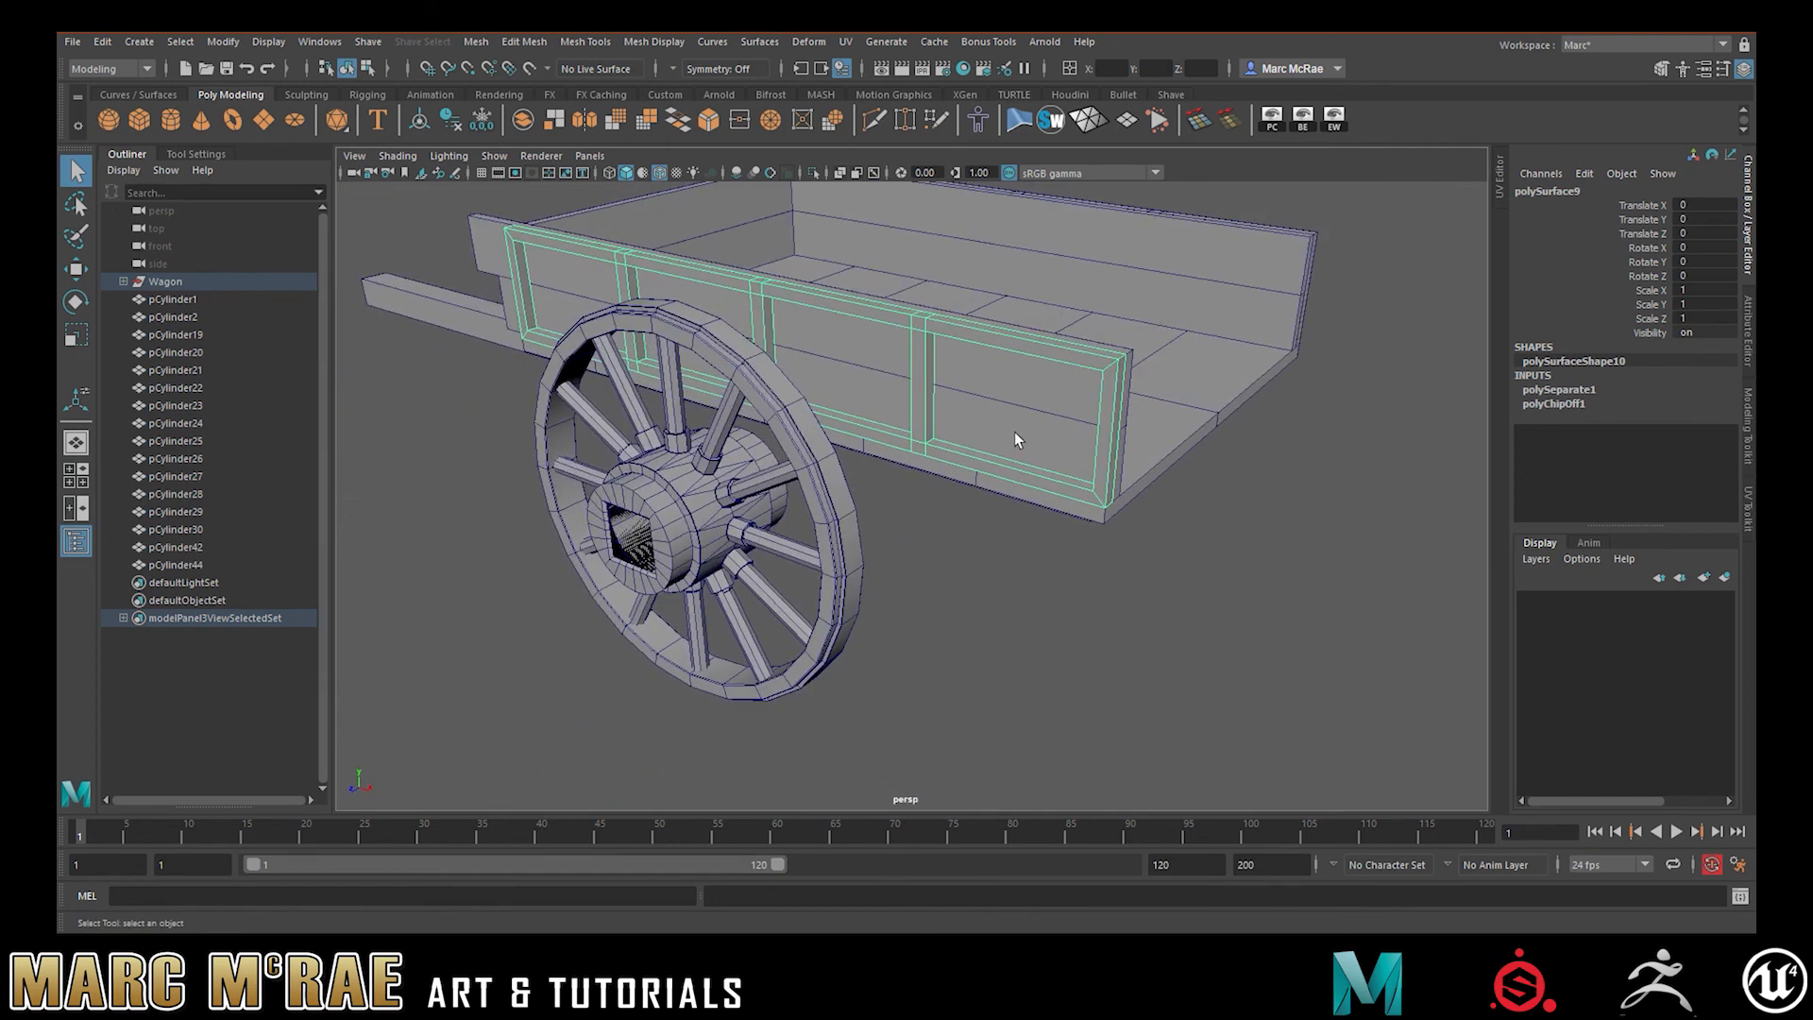